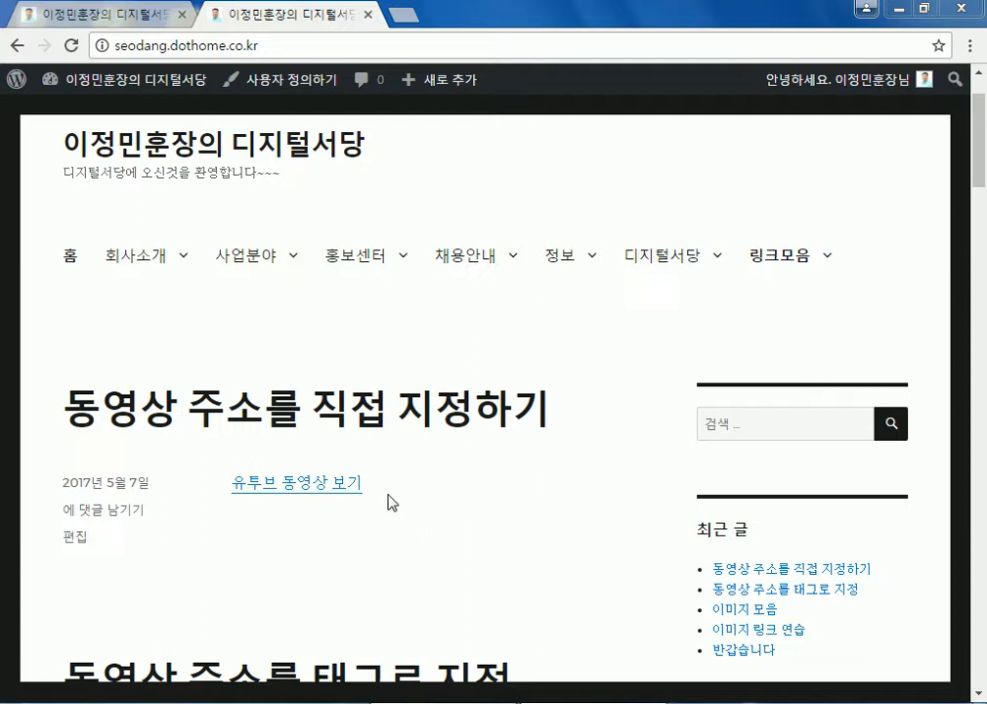
- Open the site's dashboard from the home page and start writing a new post
{"action": "scroll", "coordinate": [40, 476], "scroll_direction": "down", "scroll_amount": 4}
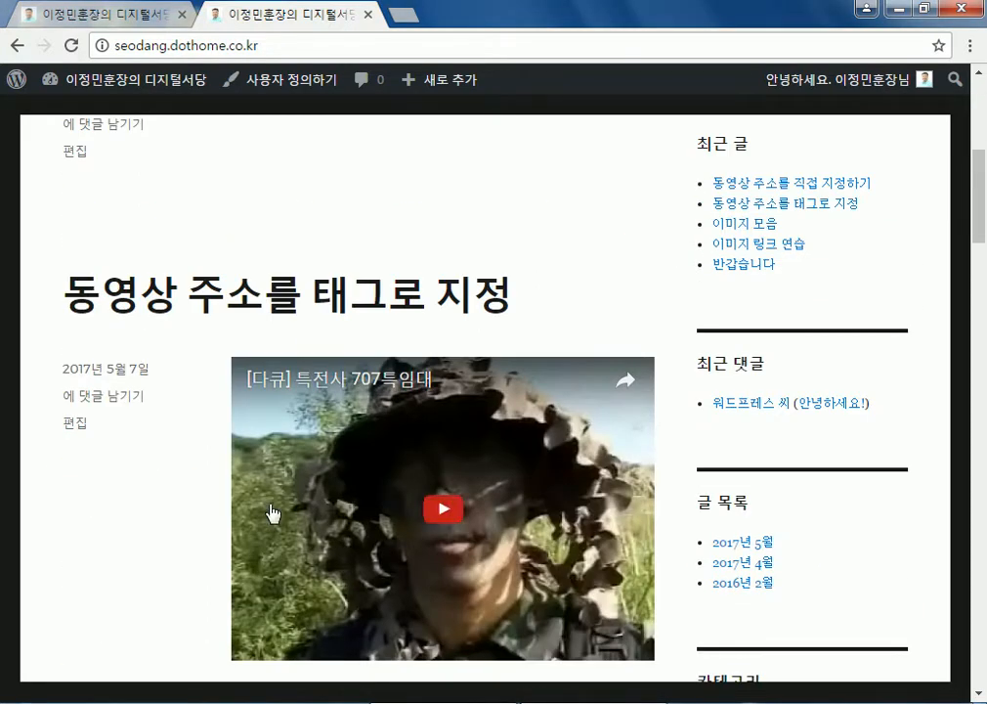
{"action": "scroll", "coordinate": [83, 498], "scroll_direction": "up", "scroll_amount": 4}
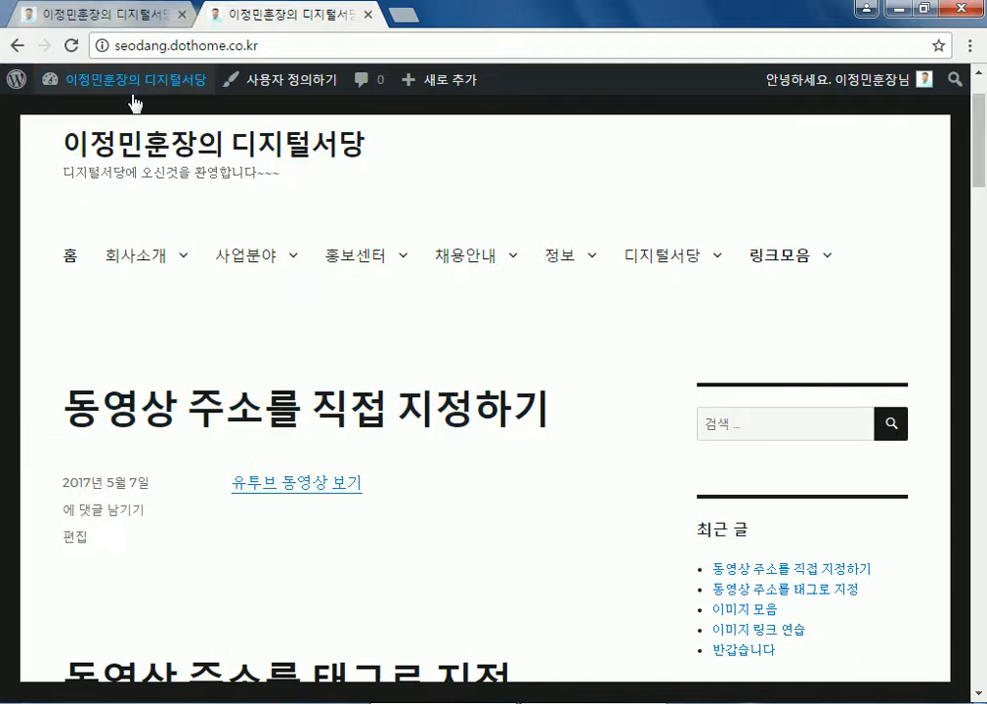
{"action": "mouse_move", "coordinate": [133, 86]}
{"action": "left_click", "coordinate": [47, 86]}
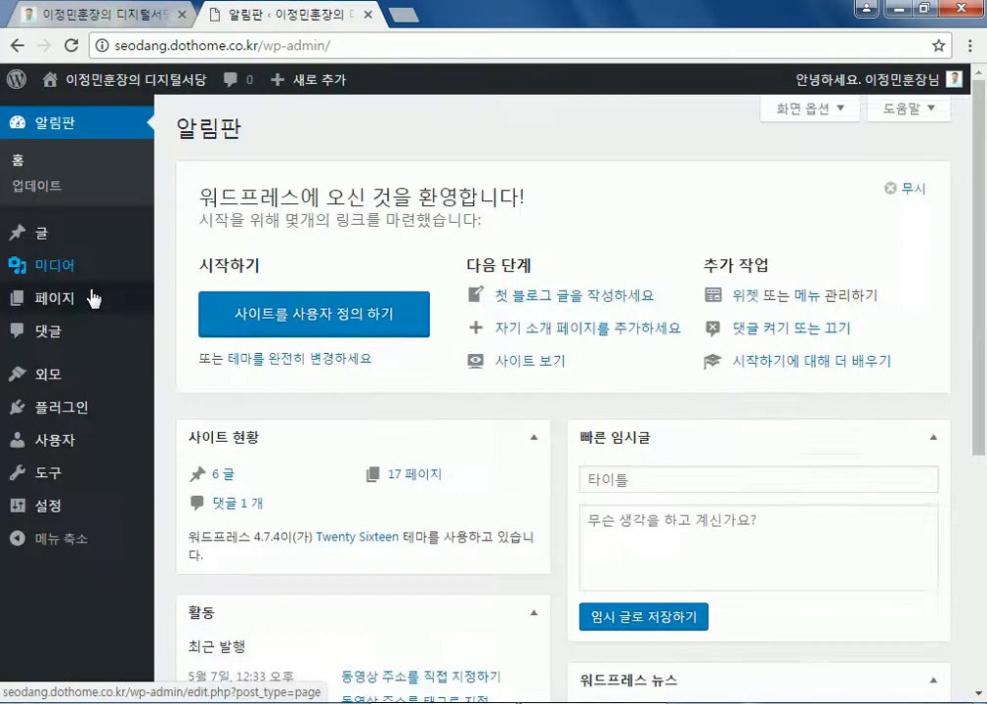
{"action": "mouse_move", "coordinate": [71, 304]}
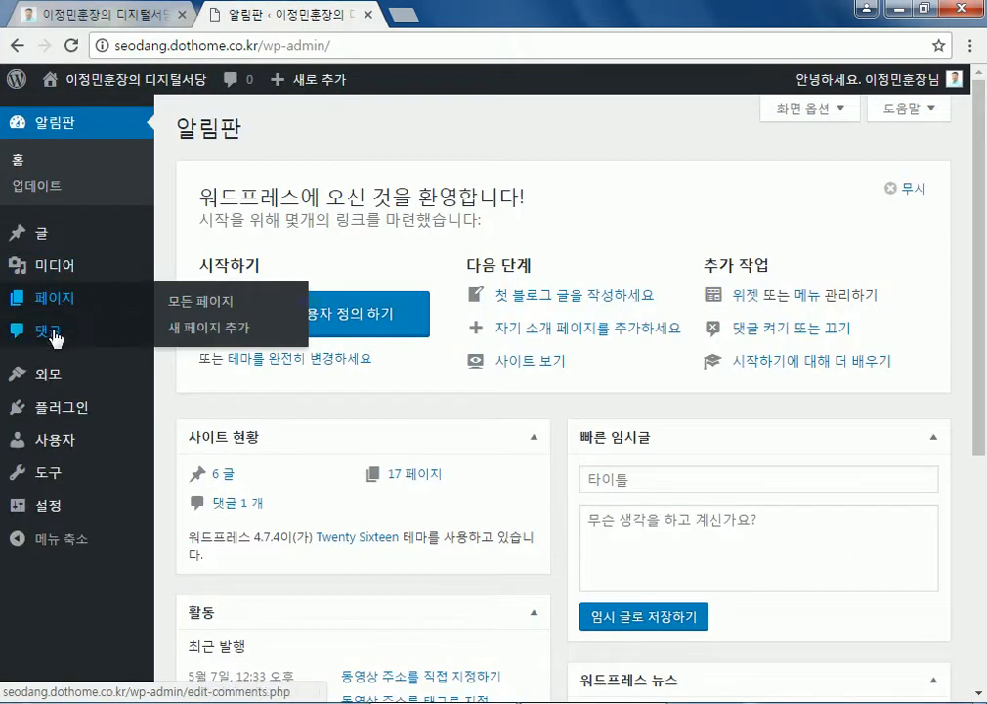
{"action": "mouse_move", "coordinate": [49, 234]}
{"action": "left_click", "coordinate": [195, 265]}
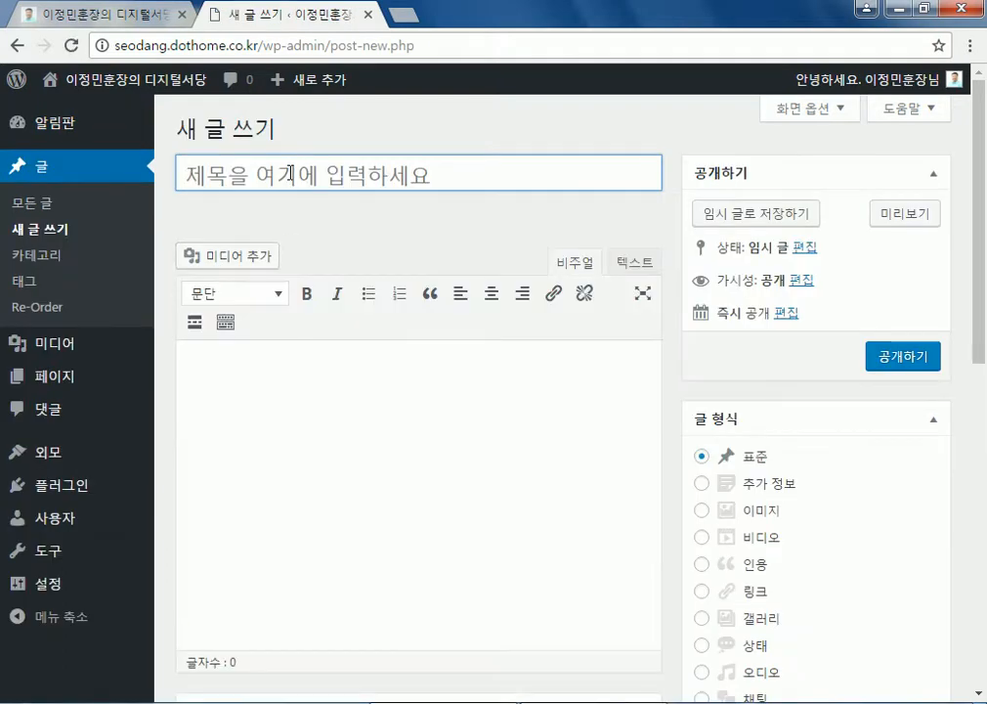
- Enter 글작성 as the title of the new post
{"action": "left_click", "coordinate": [290, 172]}
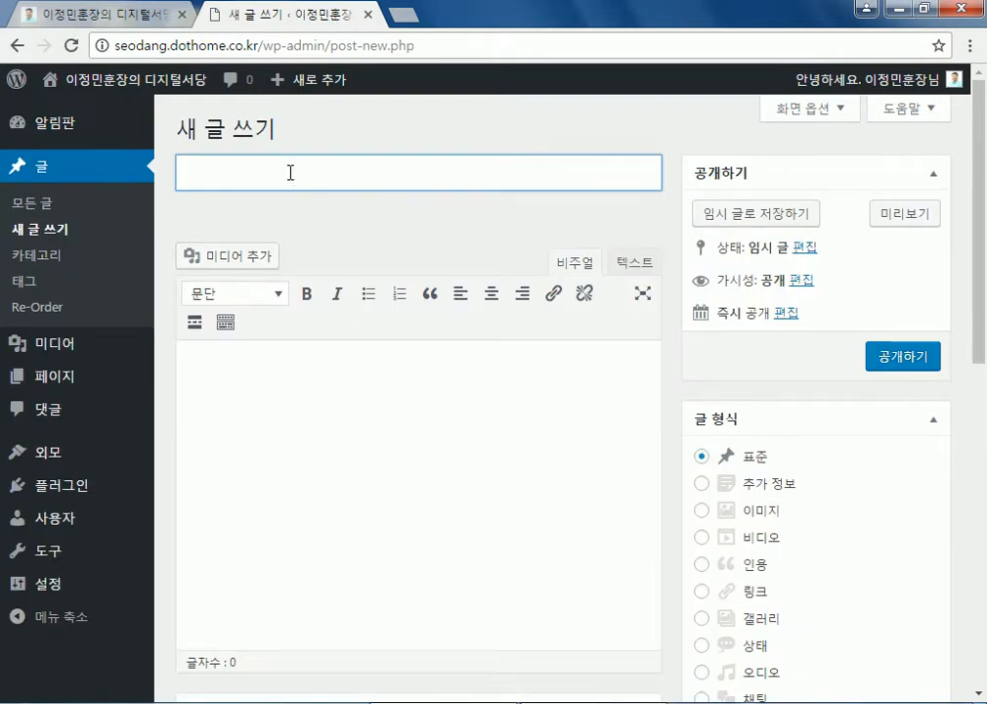
{"action": "type", "text": "rmf"}
{"action": "key", "text": "BackSpace"}
{"action": "key", "text": "BackSpace"}
{"action": "key", "text": "BackSpace"}
{"action": "type", "text": "글작성"}
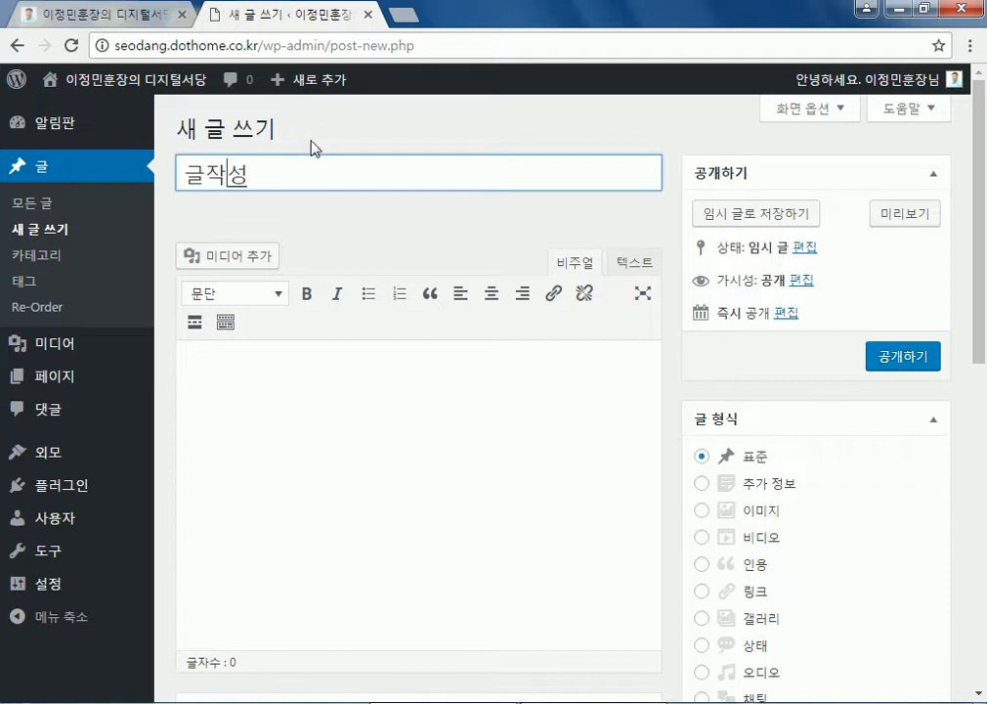
- Write 글작성 as the post's body text and publish the post without choosing a category
{"action": "left_click", "coordinate": [302, 390]}
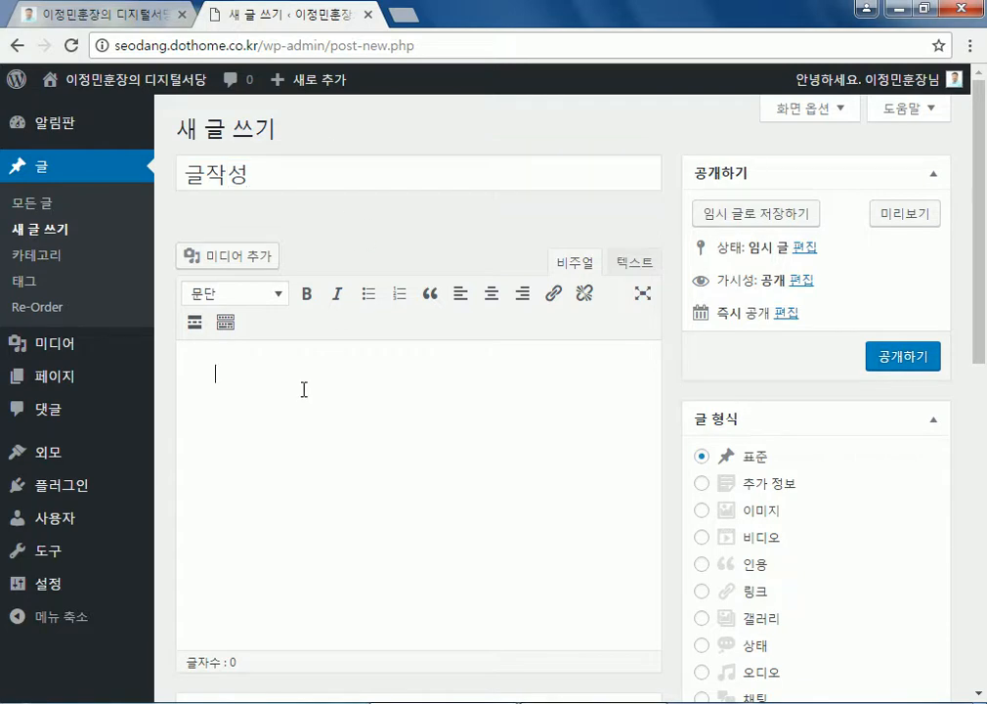
{"action": "type", "text": "ㄱ글작성"}
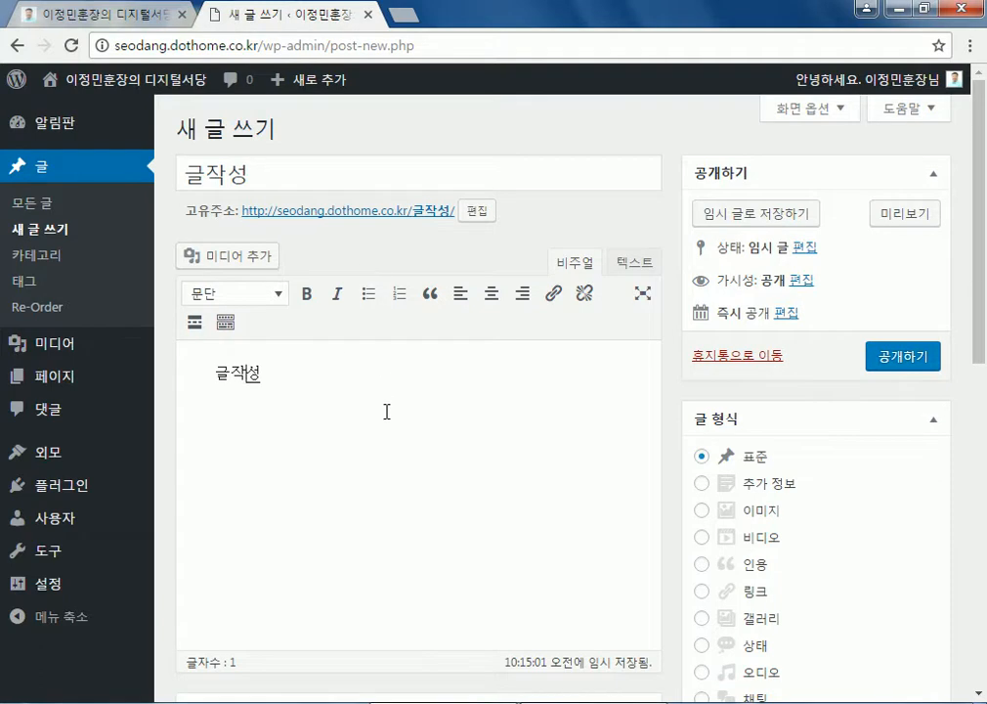
{"action": "scroll", "coordinate": [385, 411], "scroll_direction": "down", "scroll_amount": 4}
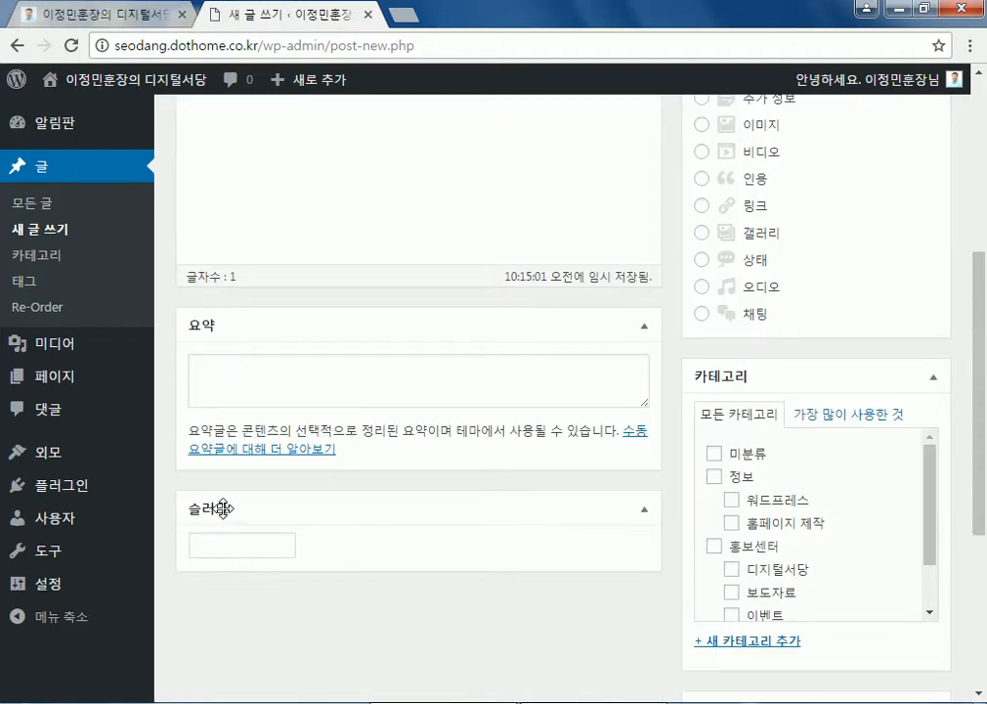
{"action": "scroll", "coordinate": [221, 509], "scroll_direction": "up", "scroll_amount": 4}
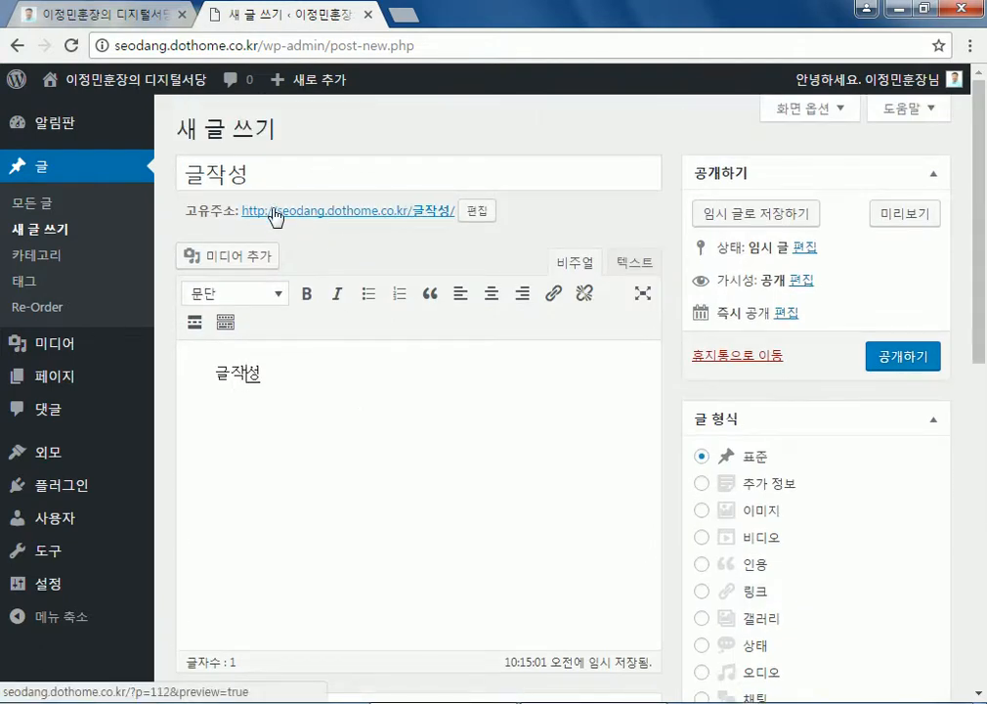
{"action": "left_click", "coordinate": [888, 358]}
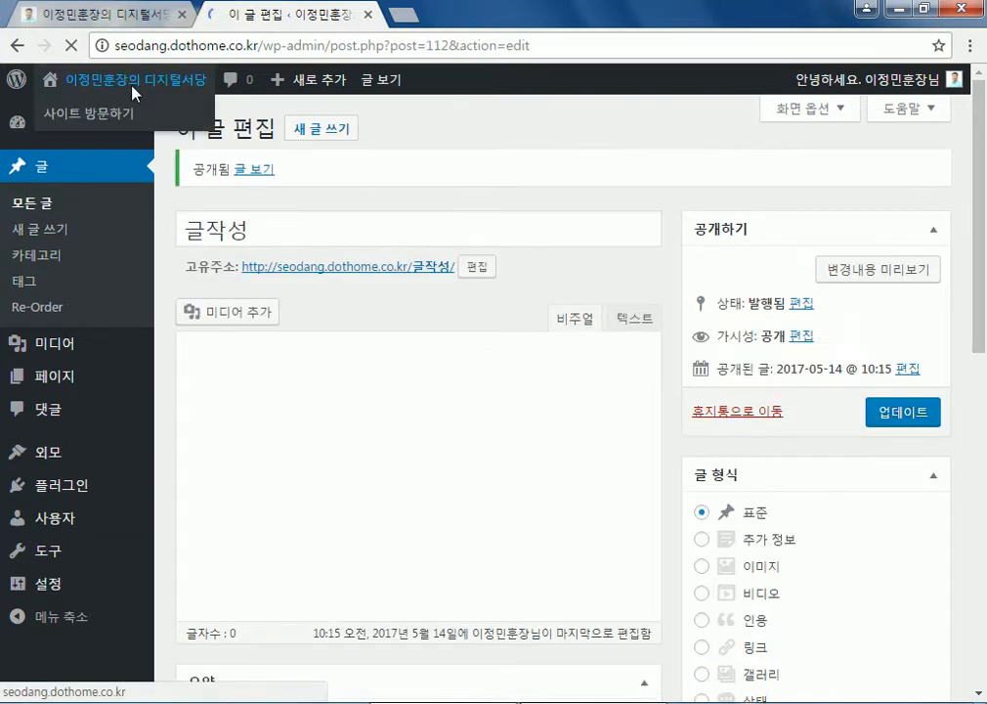
- Visit the site's home page to examine the newly published post and the submenus of the navigation bar
{"action": "left_click", "coordinate": [133, 88]}
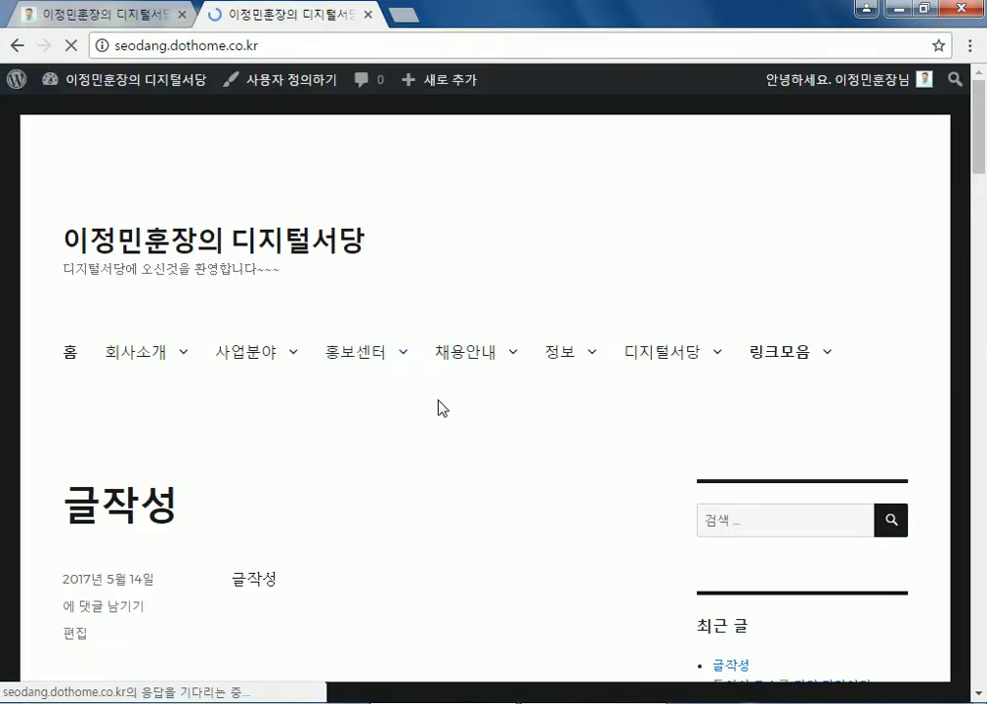
{"action": "scroll", "coordinate": [447, 423], "scroll_direction": "down", "scroll_amount": 3}
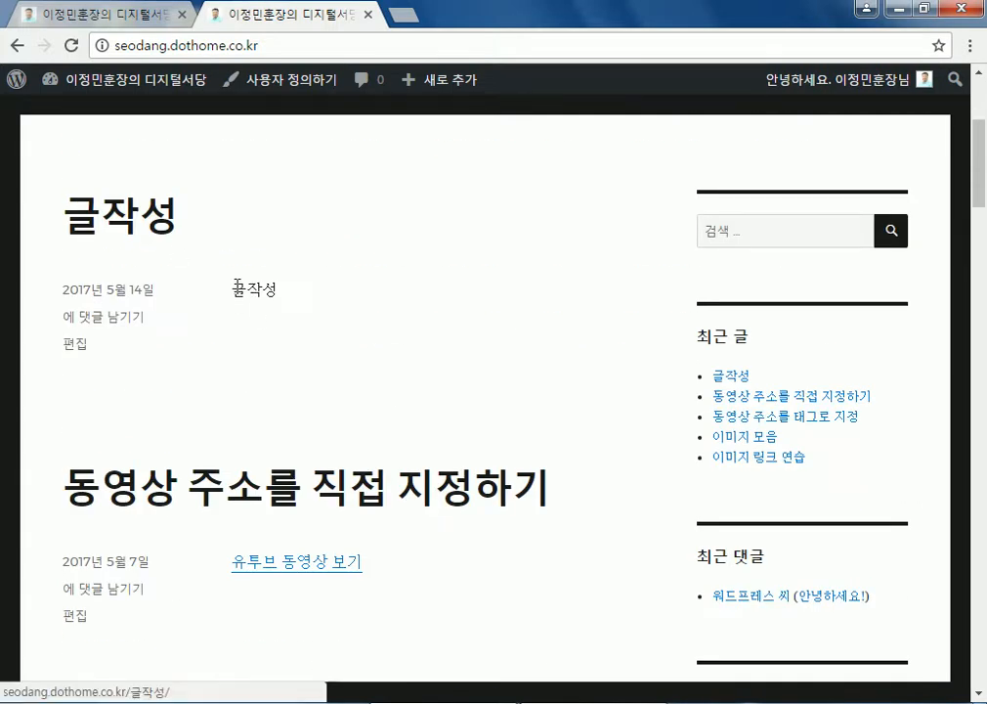
{"action": "scroll", "coordinate": [204, 297], "scroll_direction": "up", "scroll_amount": 1}
{"action": "scroll", "coordinate": [205, 297], "scroll_direction": "up", "scroll_amount": 3}
{"action": "mouse_move", "coordinate": [353, 367]}
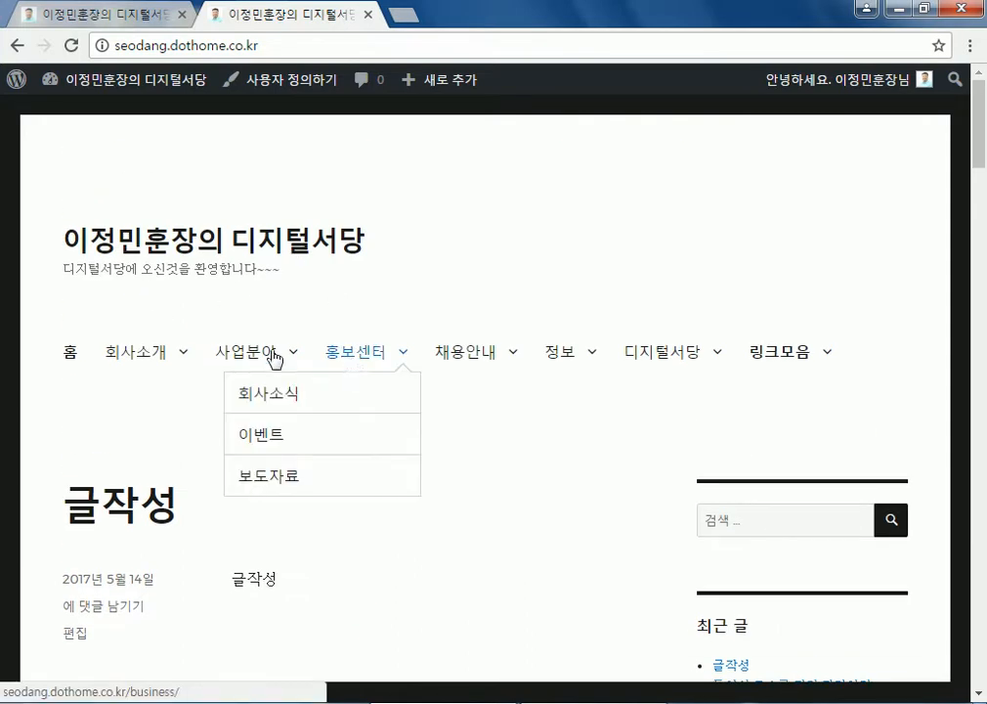
{"action": "mouse_move", "coordinate": [149, 354]}
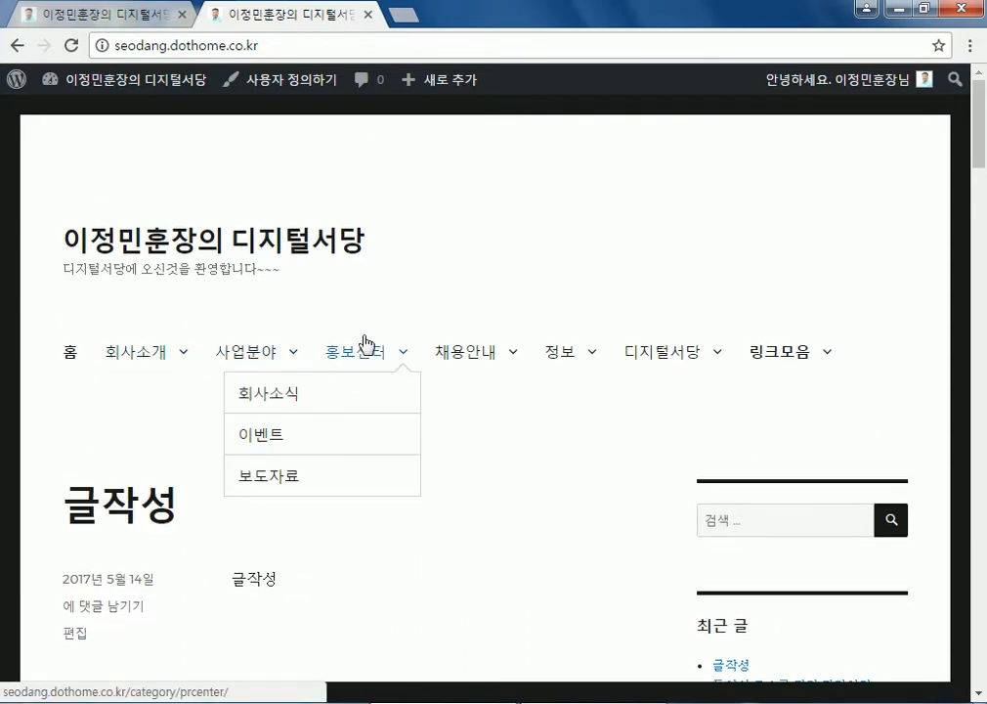
{"action": "mouse_move", "coordinate": [252, 360]}
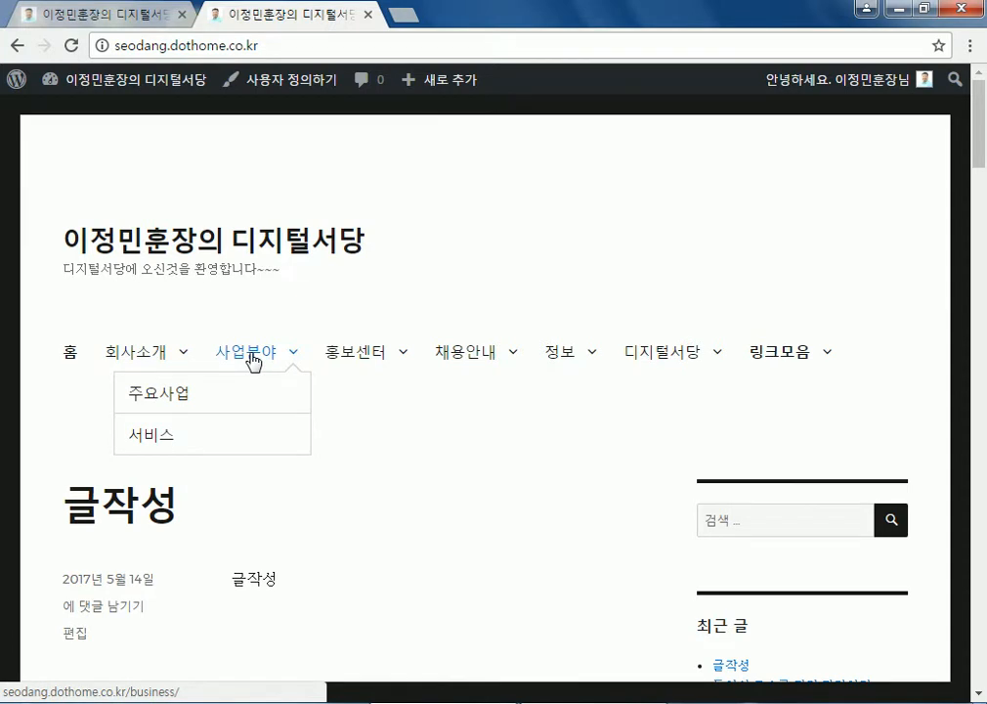
{"action": "mouse_move", "coordinate": [776, 364]}
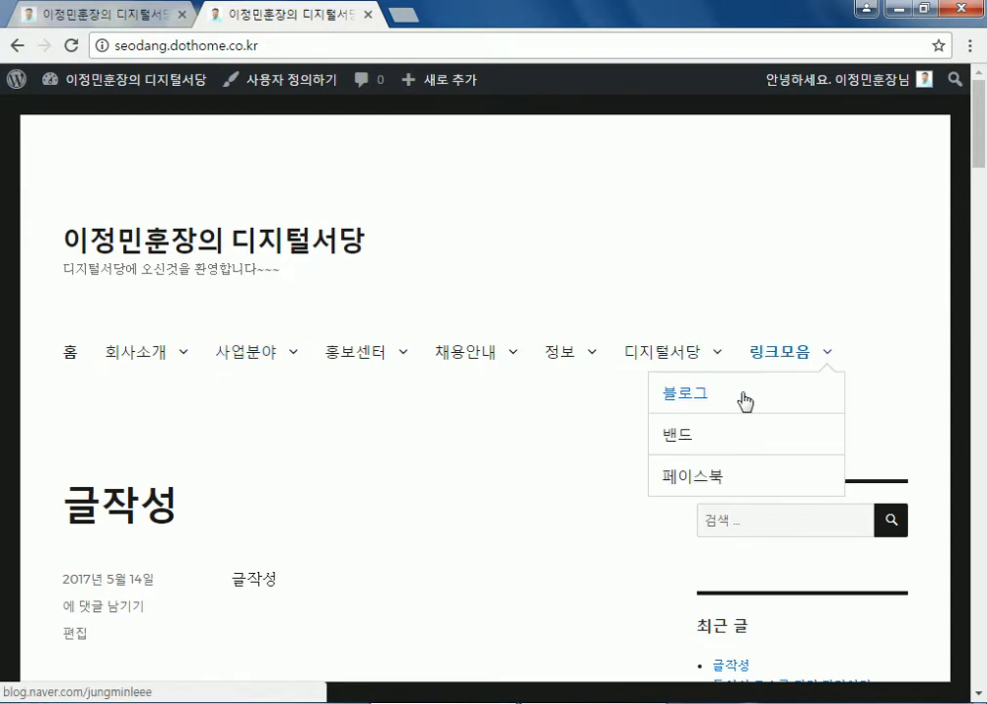
{"action": "mouse_move", "coordinate": [571, 364]}
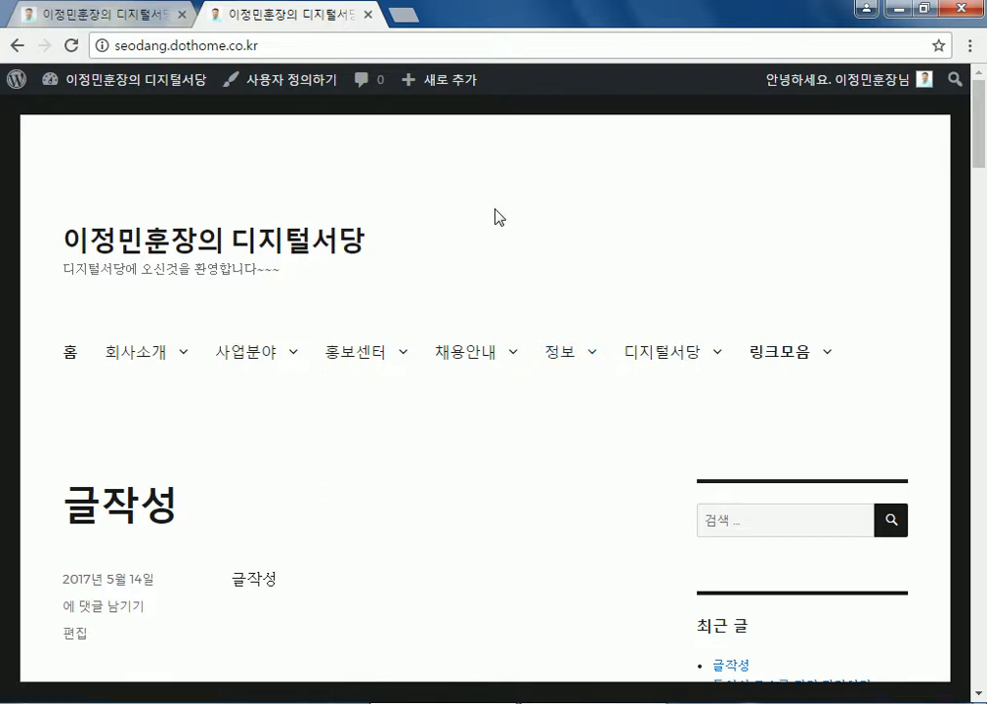
- Return to the dashboard and open the management page for post categories
{"action": "mouse_move", "coordinate": [166, 86]}
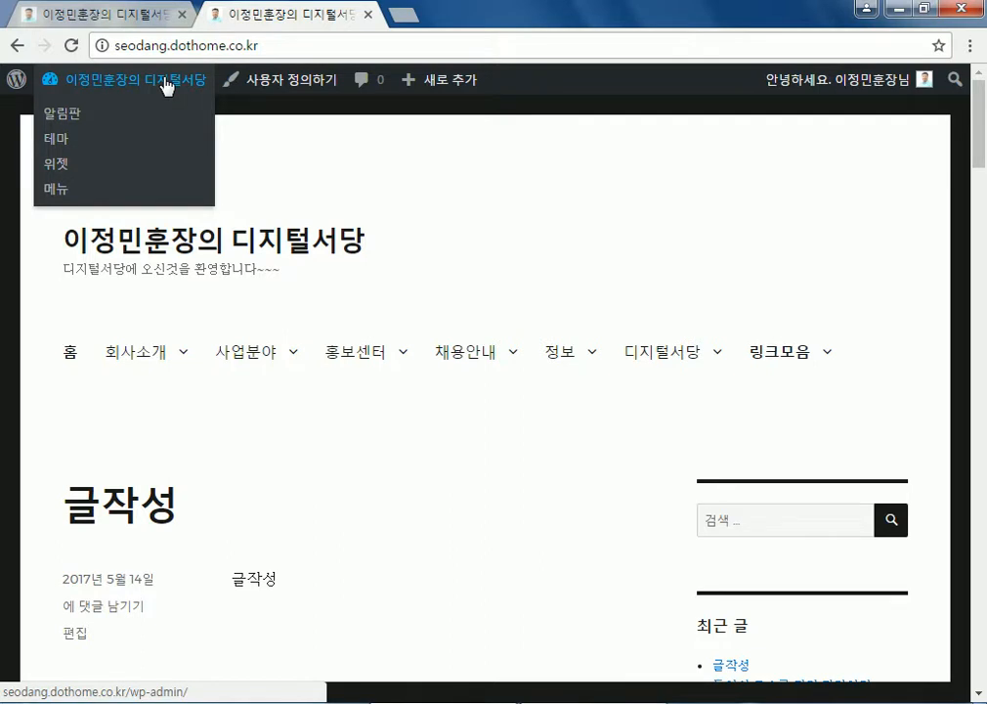
{"action": "left_click", "coordinate": [167, 86]}
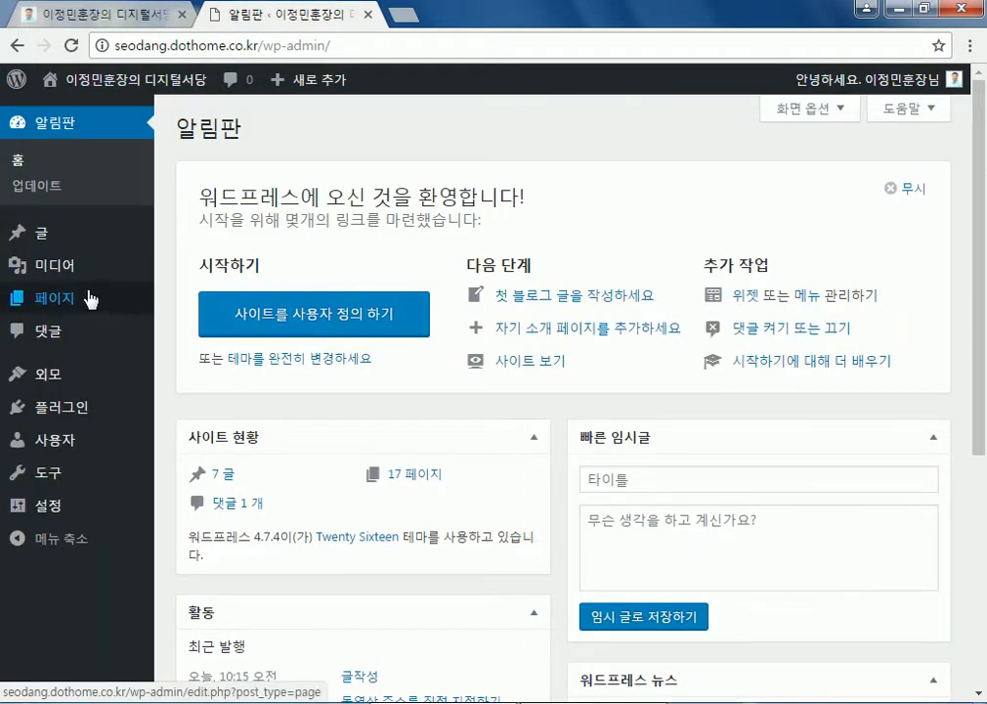
{"action": "mouse_move", "coordinate": [68, 376]}
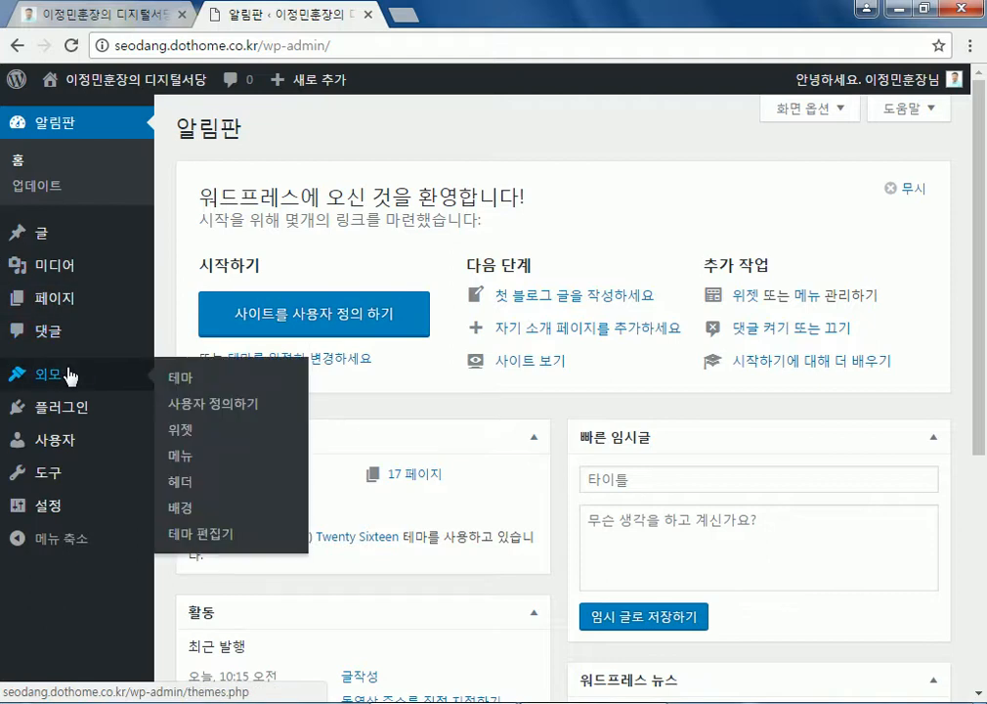
{"action": "mouse_move", "coordinate": [54, 242]}
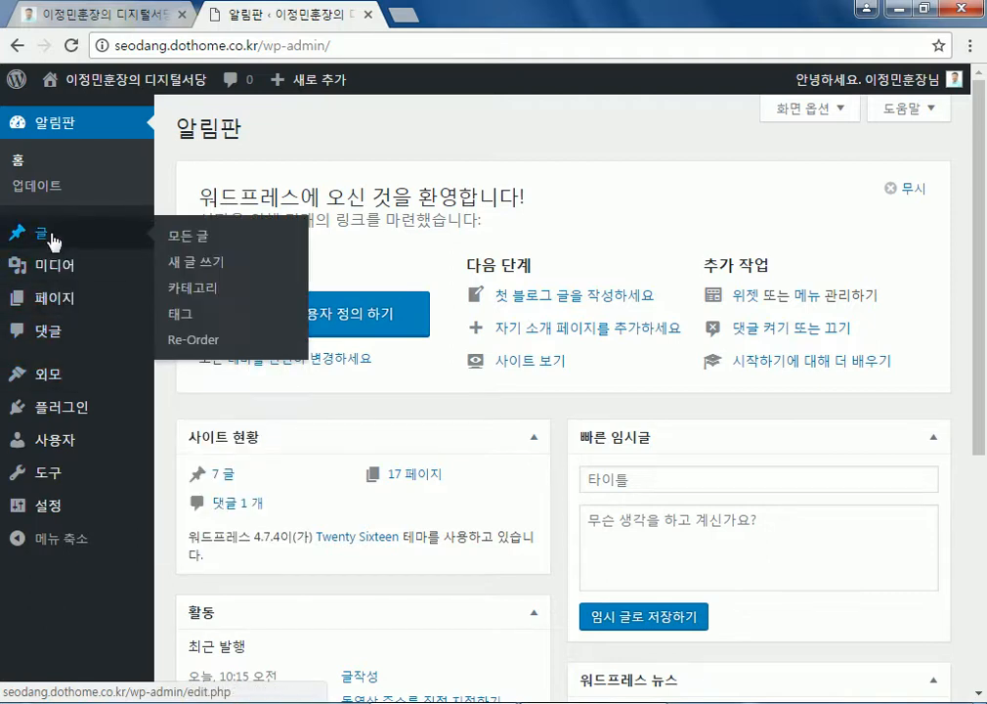
{"action": "left_click", "coordinate": [174, 288]}
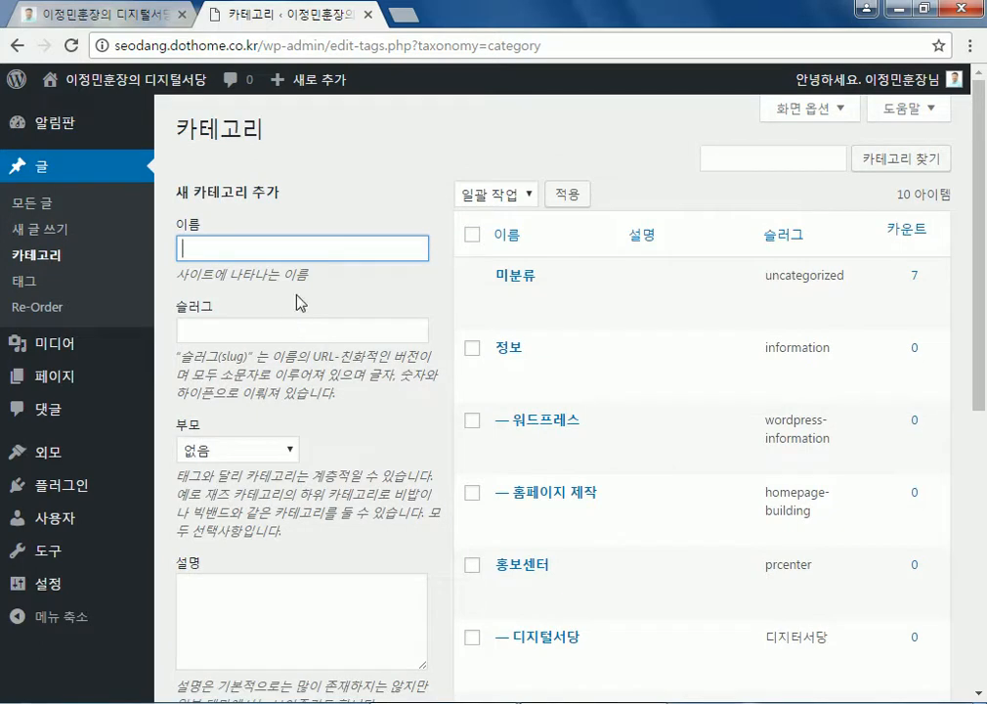
- Add a new category named 임시 with its parent left at 없음
{"action": "type", "text": "윔스"}
{"action": "scroll", "coordinate": [369, 376], "scroll_direction": "down", "scroll_amount": 3}
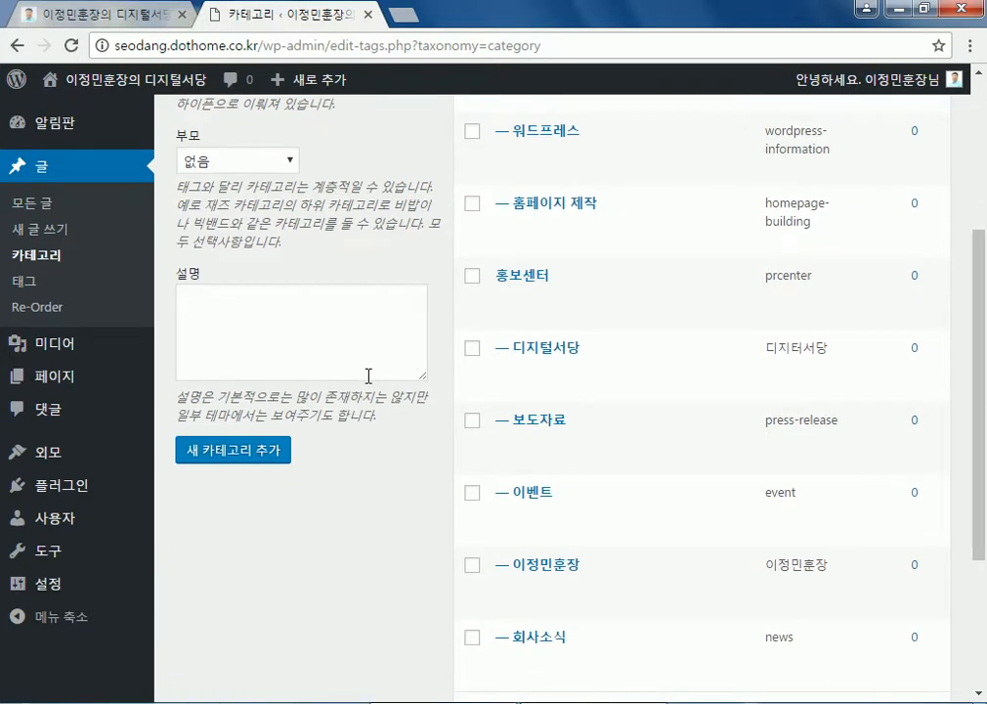
{"action": "scroll", "coordinate": [426, 422], "scroll_direction": "down", "scroll_amount": 3}
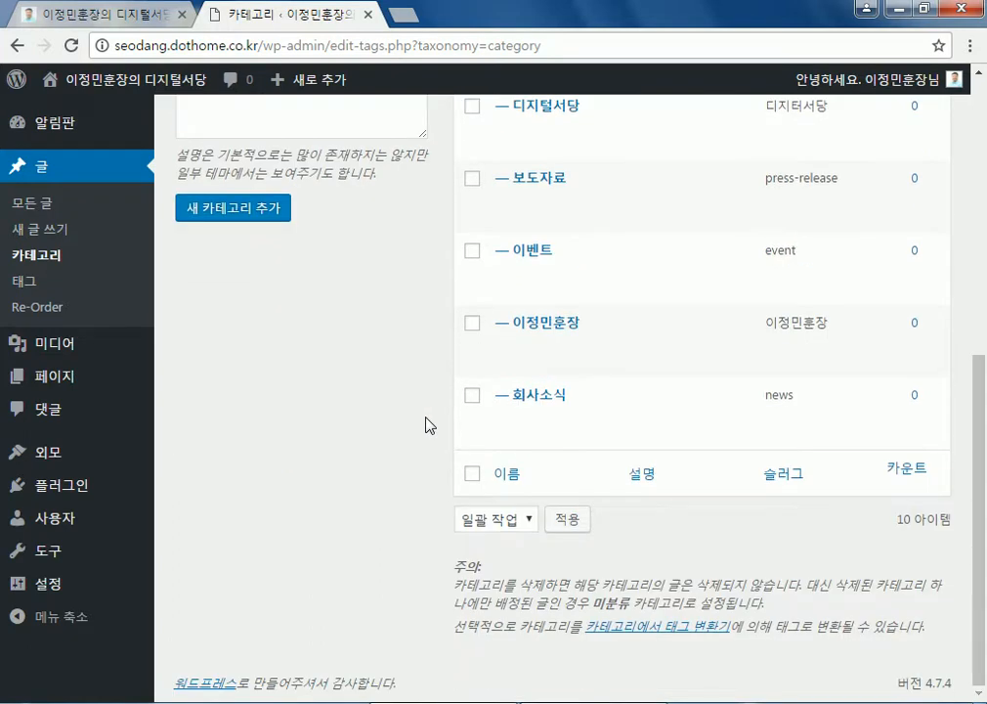
{"action": "scroll", "coordinate": [425, 423], "scroll_direction": "up", "scroll_amount": 2}
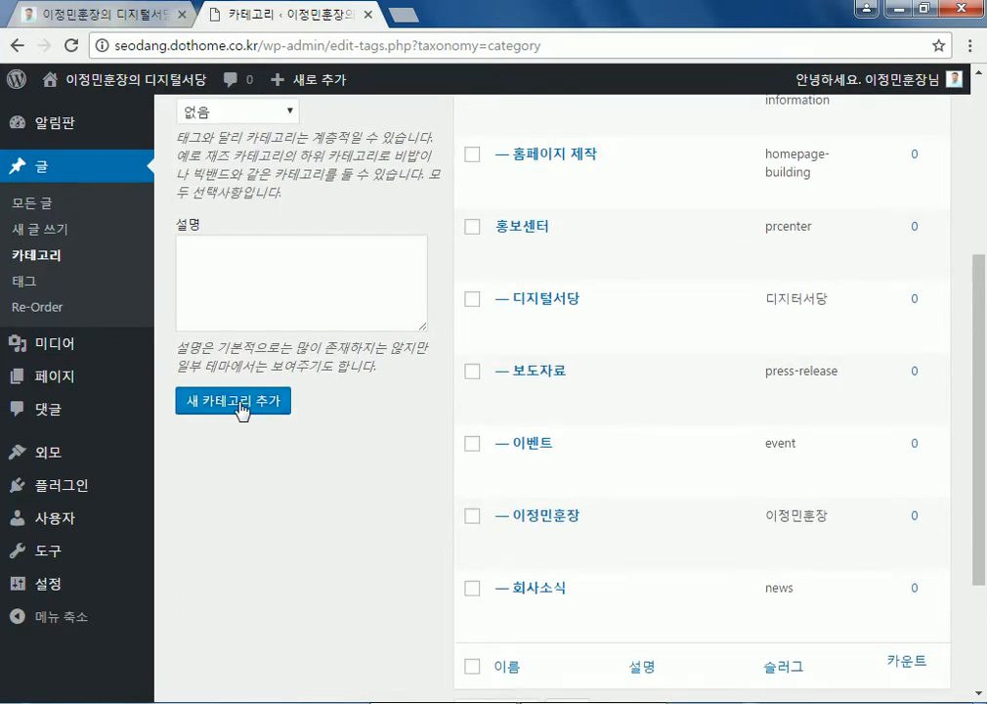
{"action": "scroll", "coordinate": [243, 407], "scroll_direction": "up", "scroll_amount": 2}
{"action": "left_click", "coordinate": [275, 471]}
{"action": "left_click", "coordinate": [234, 565]}
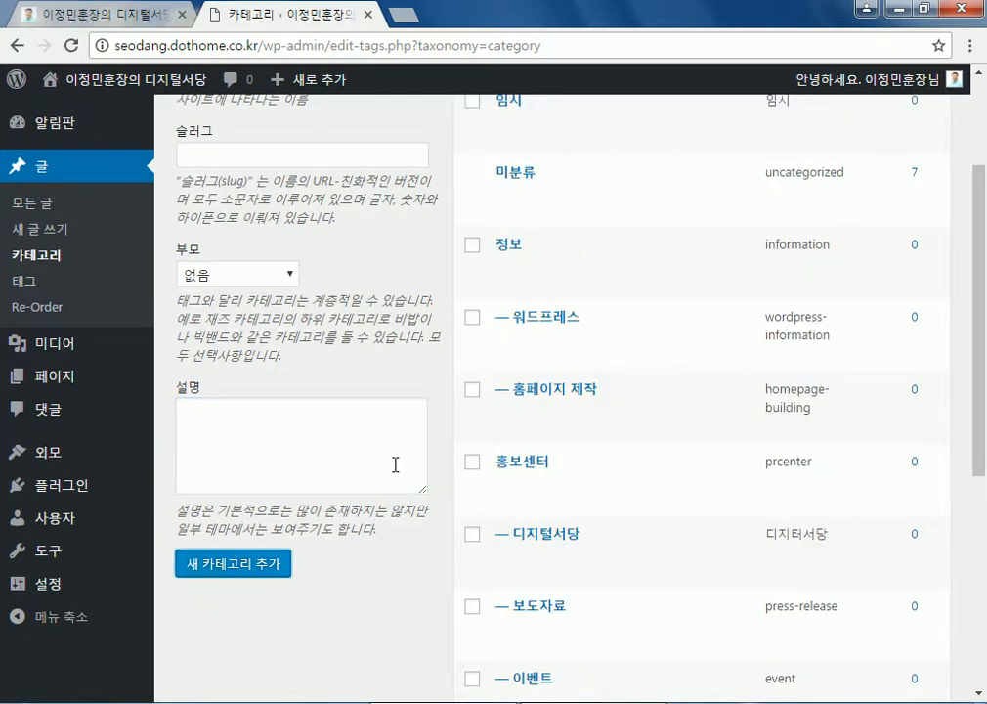
- Look over the category list and reapply its screen options with all columns enabled
{"action": "scroll", "coordinate": [463, 461], "scroll_direction": "up", "scroll_amount": 2}
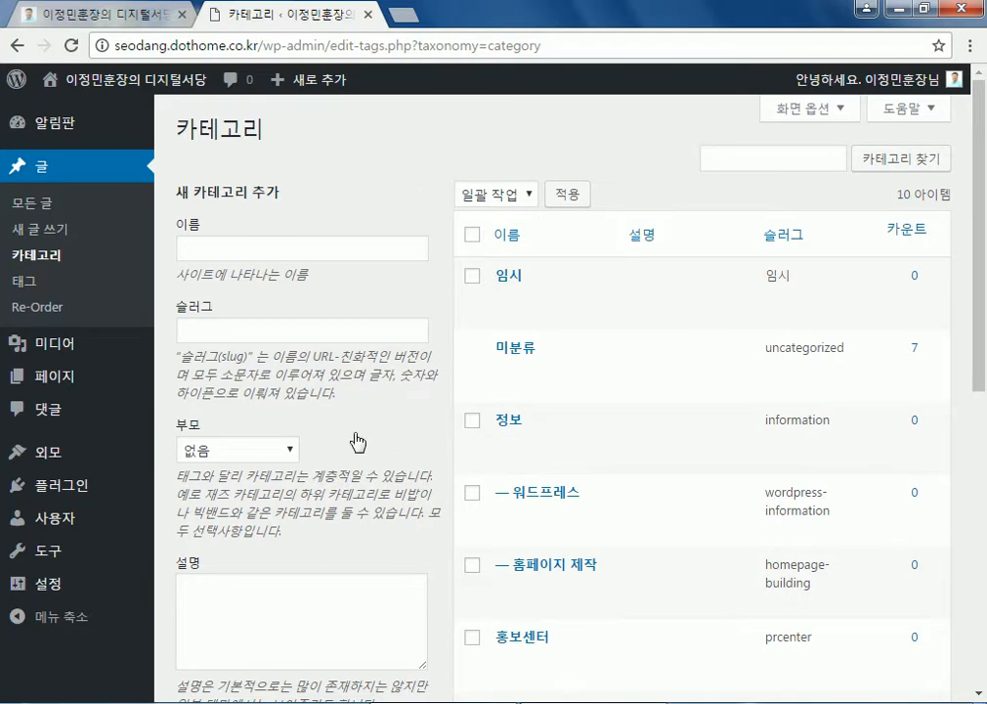
{"action": "scroll", "coordinate": [391, 451], "scroll_direction": "down", "scroll_amount": 6}
{"action": "scroll", "coordinate": [509, 451], "scroll_direction": "up", "scroll_amount": 6}
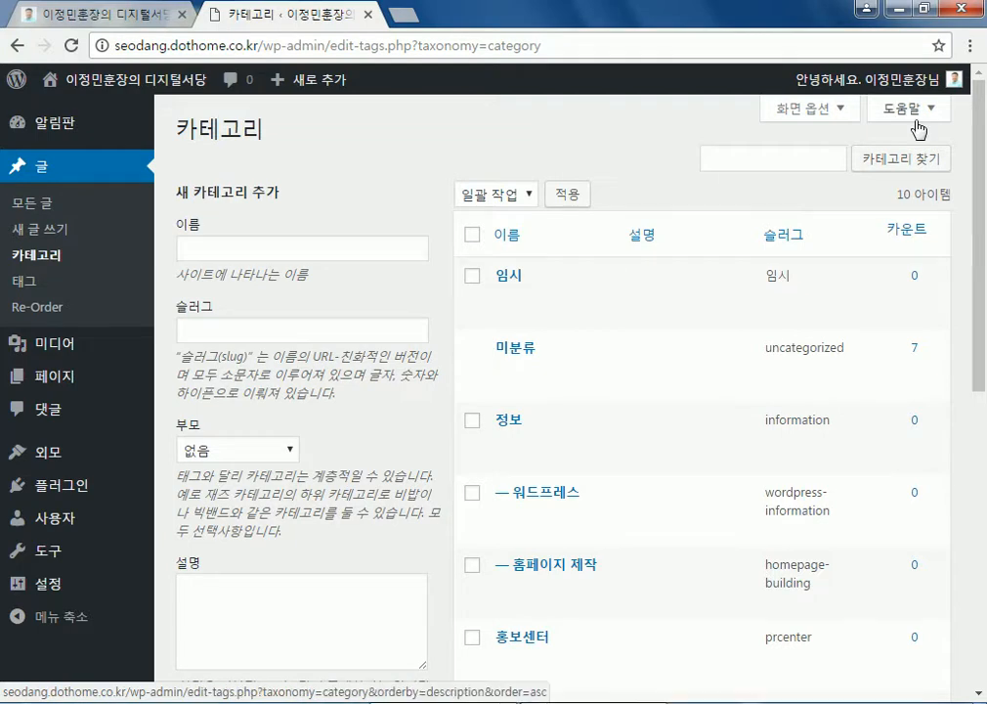
{"action": "left_click", "coordinate": [831, 112]}
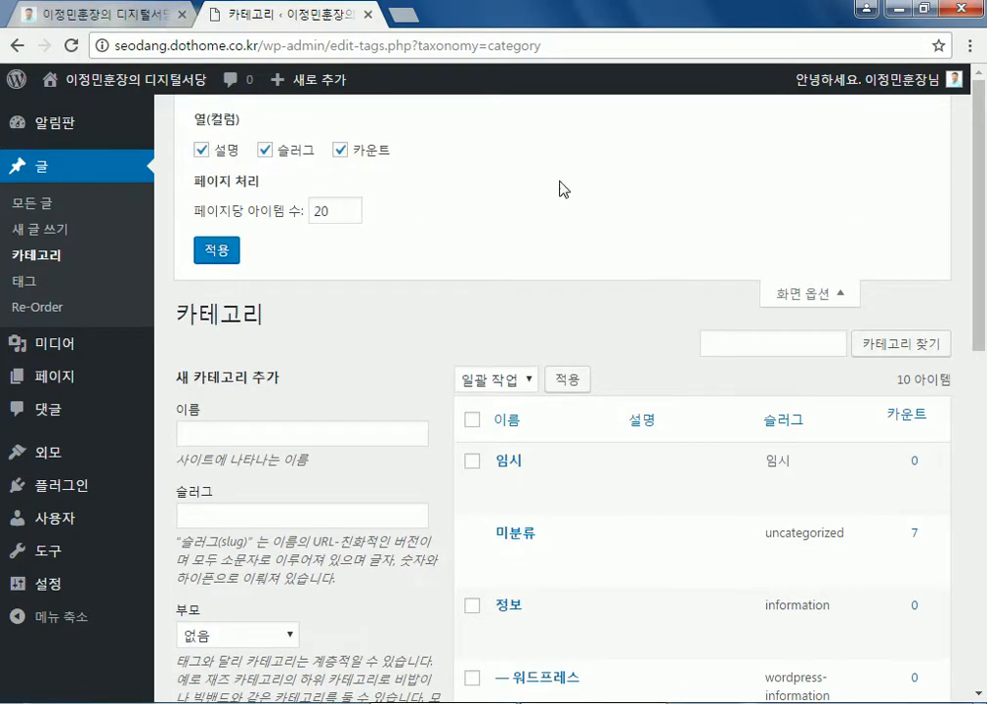
{"action": "left_click", "coordinate": [216, 252]}
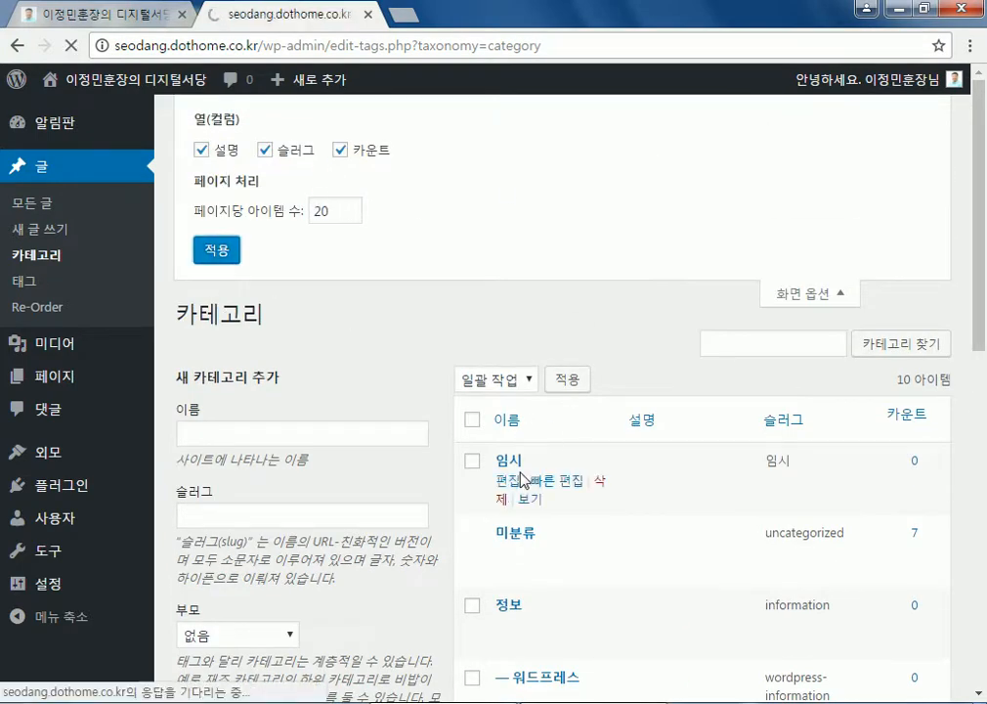
- Edit the 미분류 category, set its parent to 정보 and update it
{"action": "left_click", "coordinate": [508, 295]}
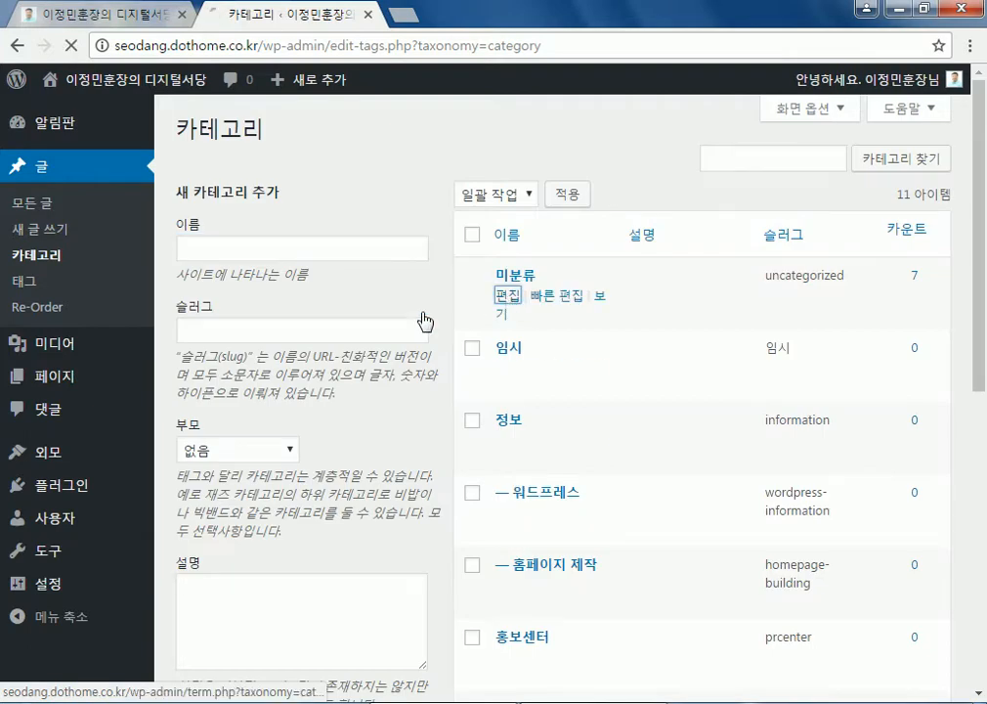
{"action": "scroll", "coordinate": [313, 447], "scroll_direction": "down", "scroll_amount": 1}
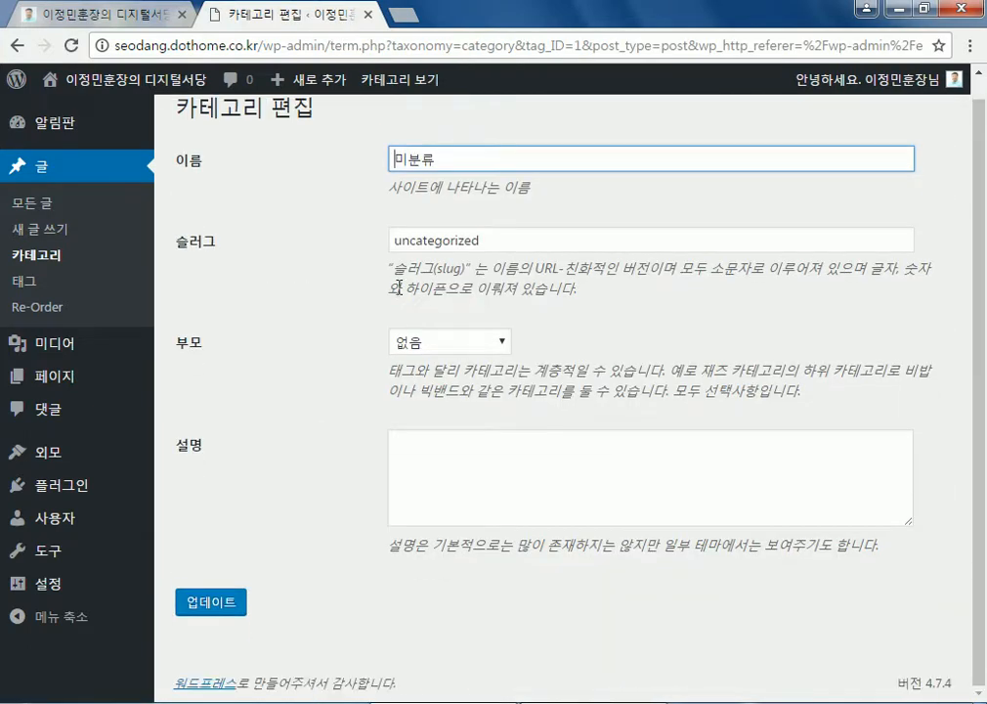
{"action": "left_click", "coordinate": [436, 344]}
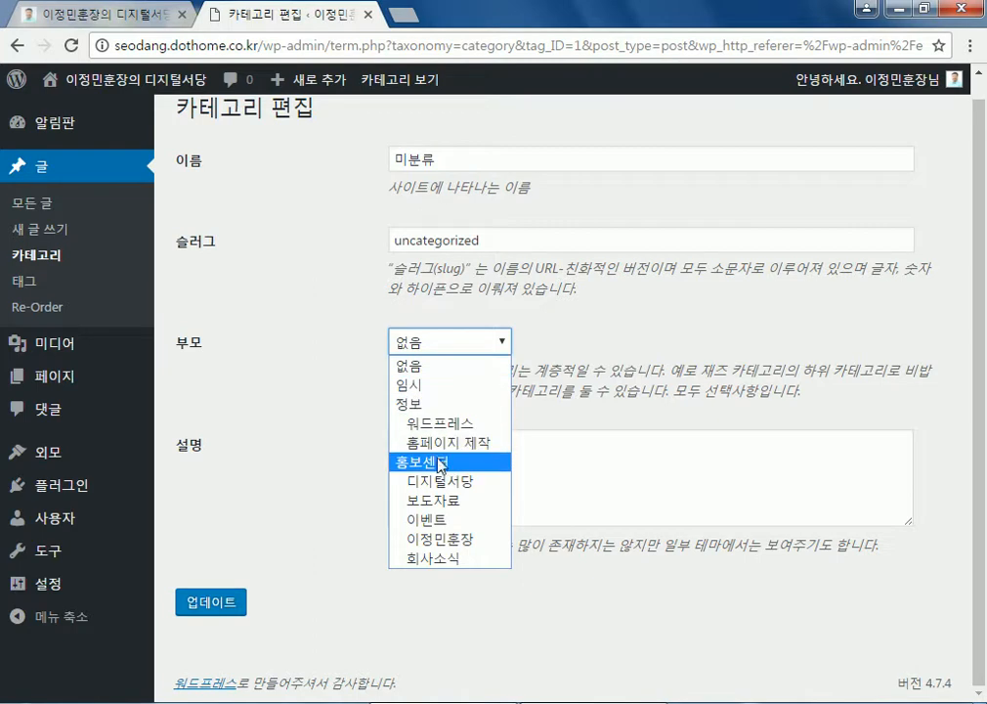
{"action": "left_click", "coordinate": [419, 412]}
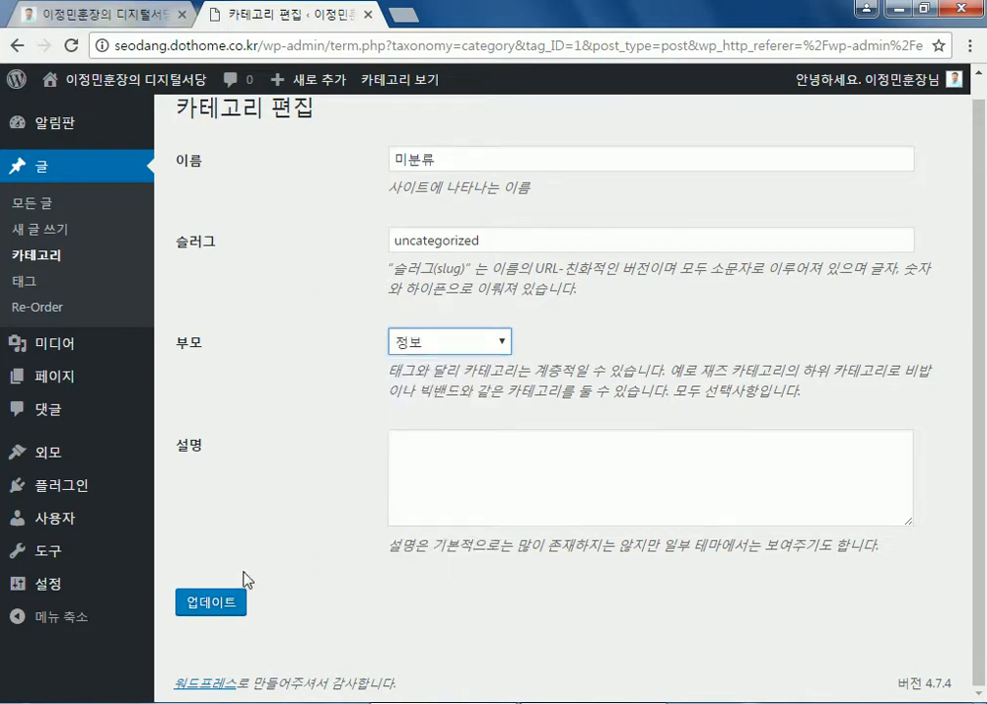
{"action": "left_click", "coordinate": [235, 606]}
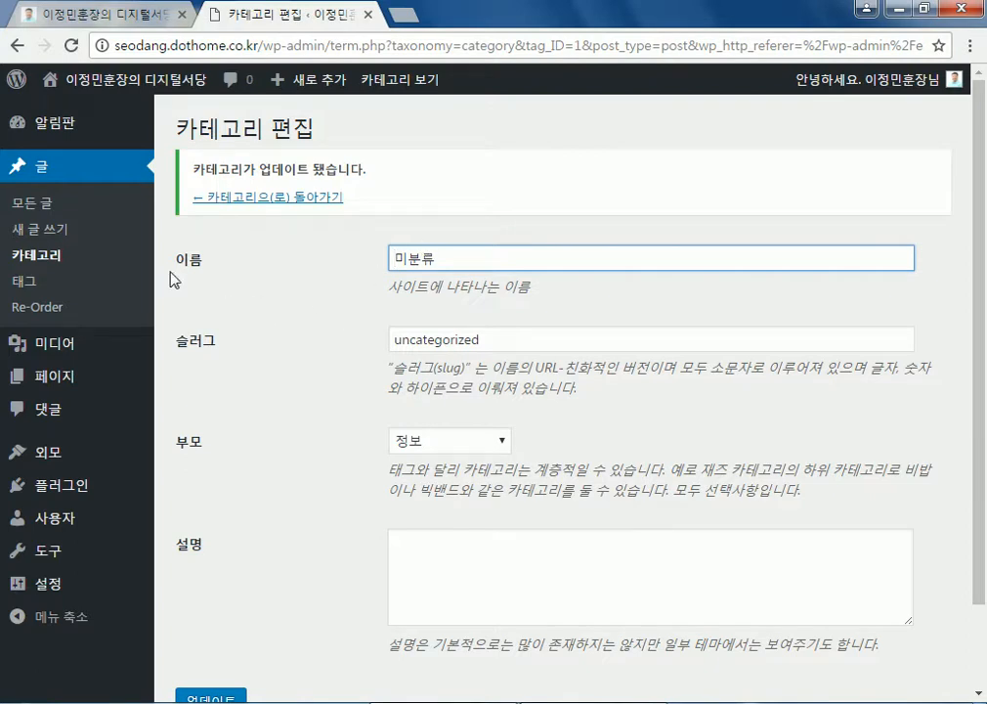
- Return to the category list, edit the 임시 category, set its parent to 정보 and update it
{"action": "left_click", "coordinate": [29, 256]}
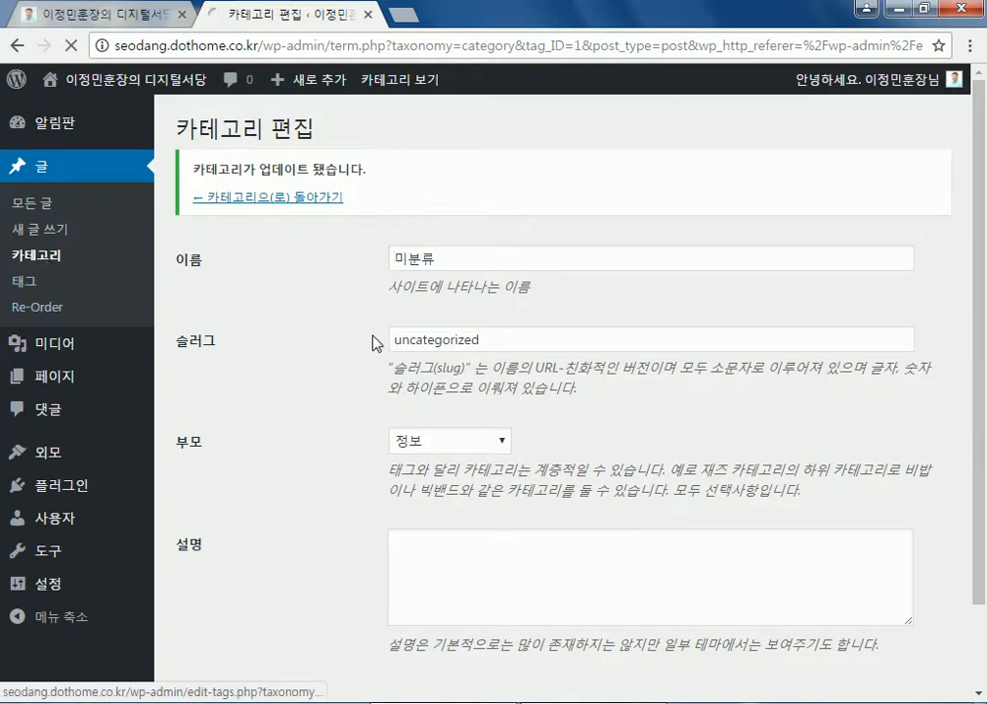
{"action": "scroll", "coordinate": [488, 401], "scroll_direction": "down", "scroll_amount": 4}
{"action": "scroll", "coordinate": [536, 422], "scroll_direction": "up", "scroll_amount": 4}
{"action": "left_click", "coordinate": [463, 290]}
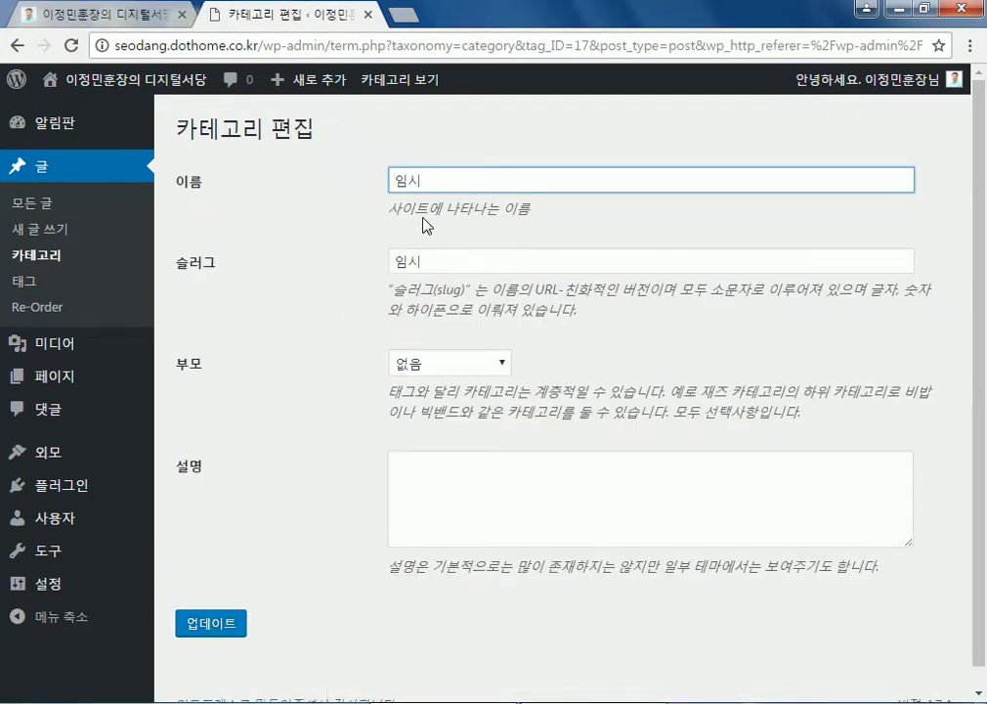
{"action": "left_click", "coordinate": [430, 363]}
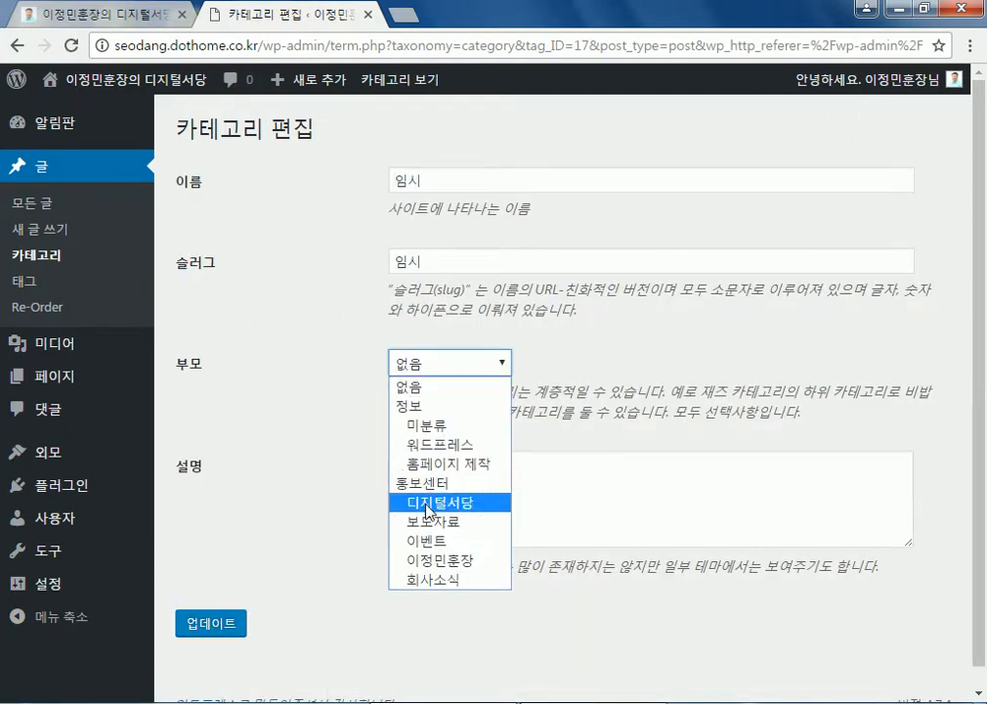
{"action": "left_click", "coordinate": [409, 404]}
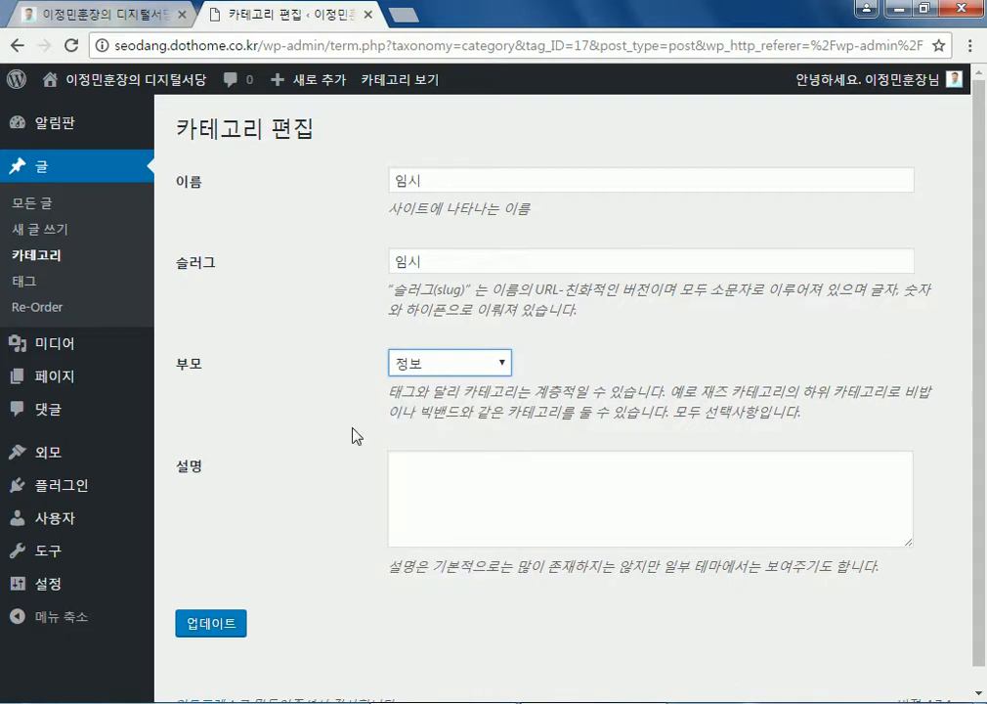
{"action": "left_click", "coordinate": [209, 621]}
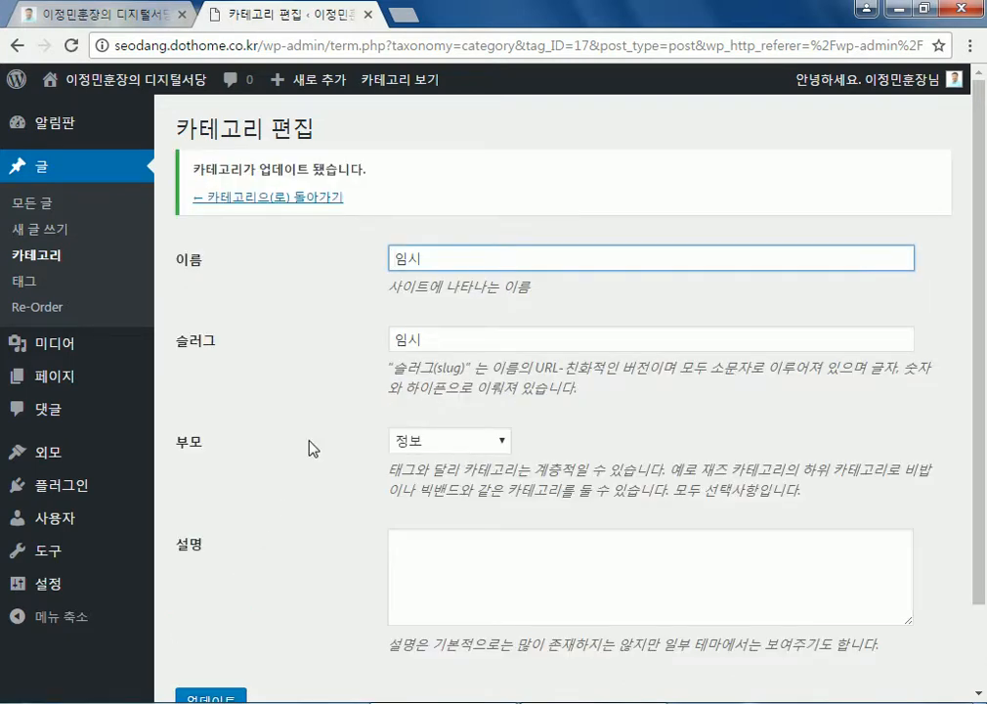
- From the category list, set the 미분류 category's parent to 없음, update it and return to the list
{"action": "left_click", "coordinate": [286, 196]}
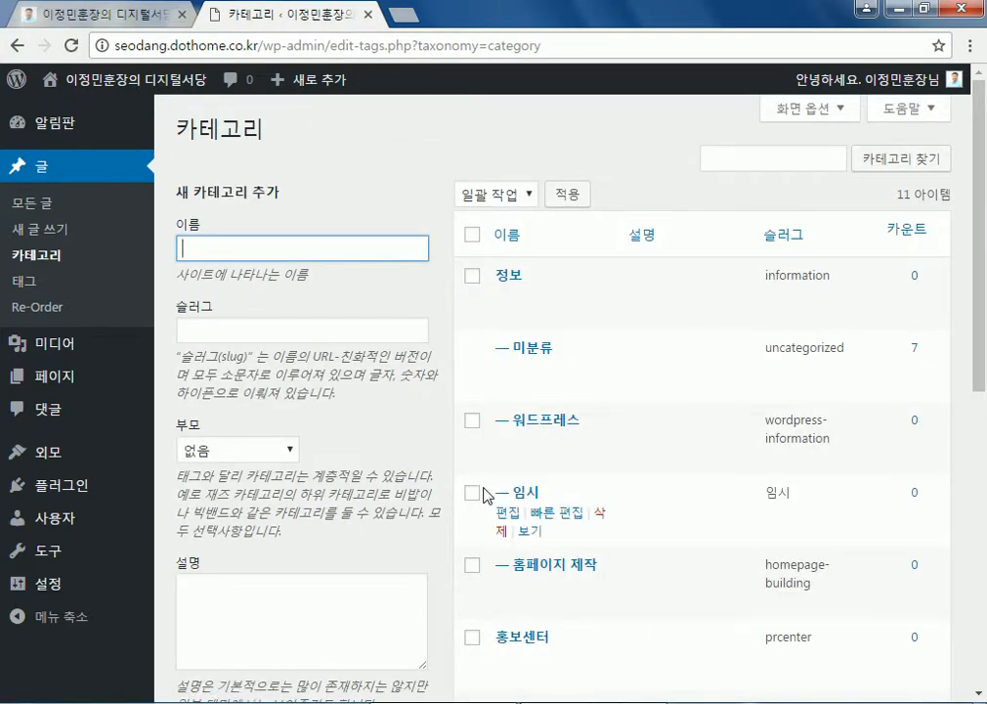
{"action": "left_click", "coordinate": [509, 368]}
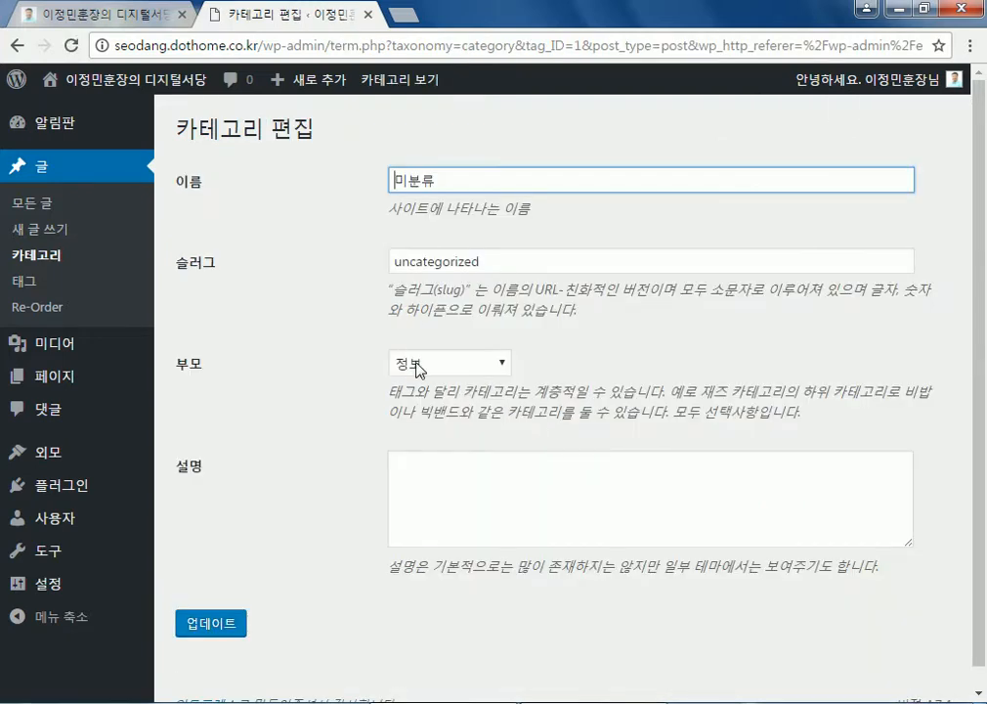
{"action": "left_click", "coordinate": [413, 361]}
{"action": "left_click", "coordinate": [408, 380]}
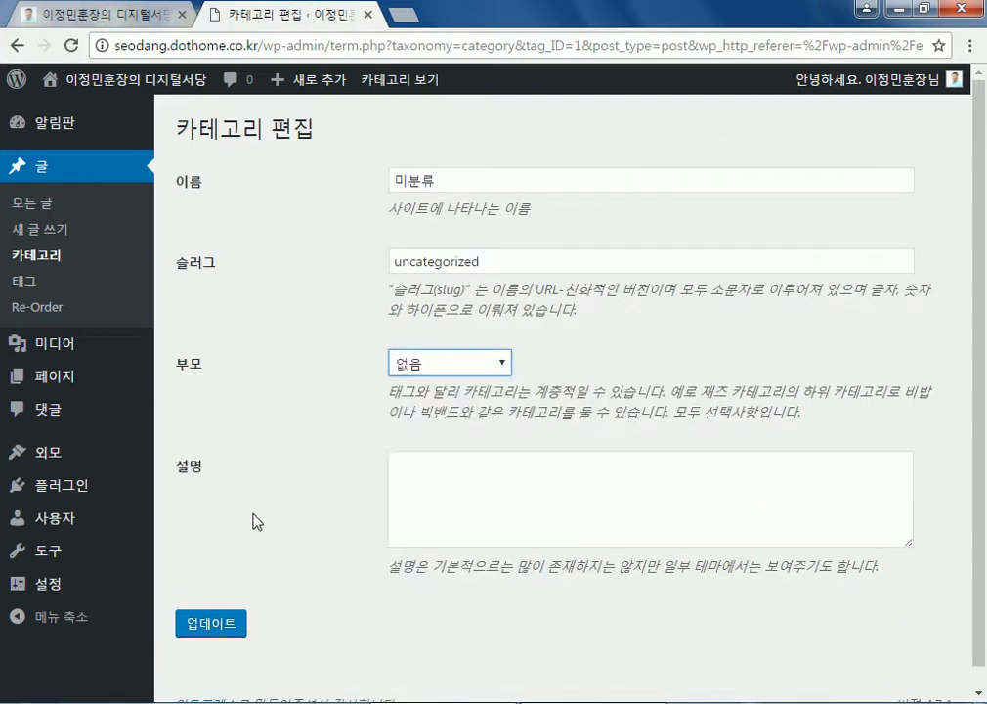
{"action": "left_click", "coordinate": [217, 622]}
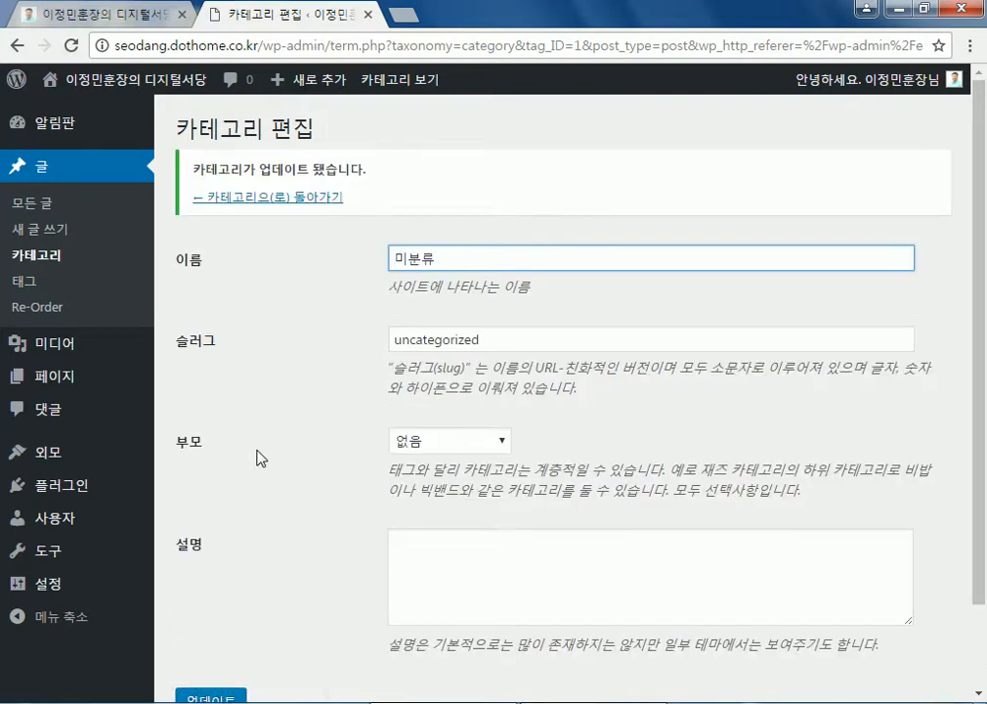
{"action": "left_click", "coordinate": [49, 256]}
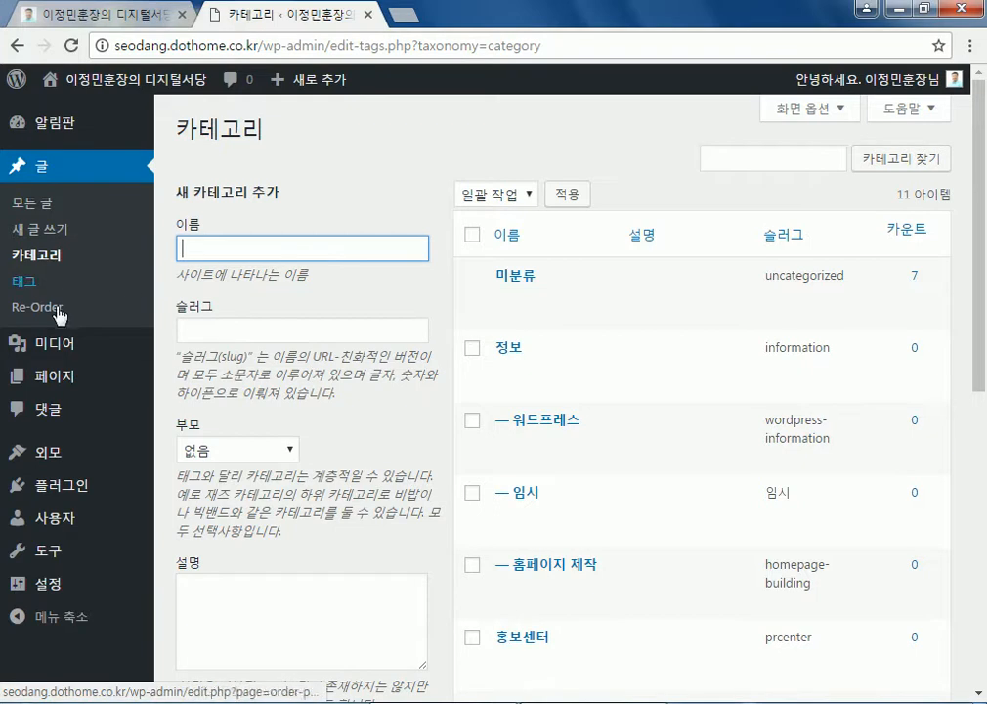
- Open the list of all pages and look over its parent and child pages
{"action": "mouse_move", "coordinate": [51, 461]}
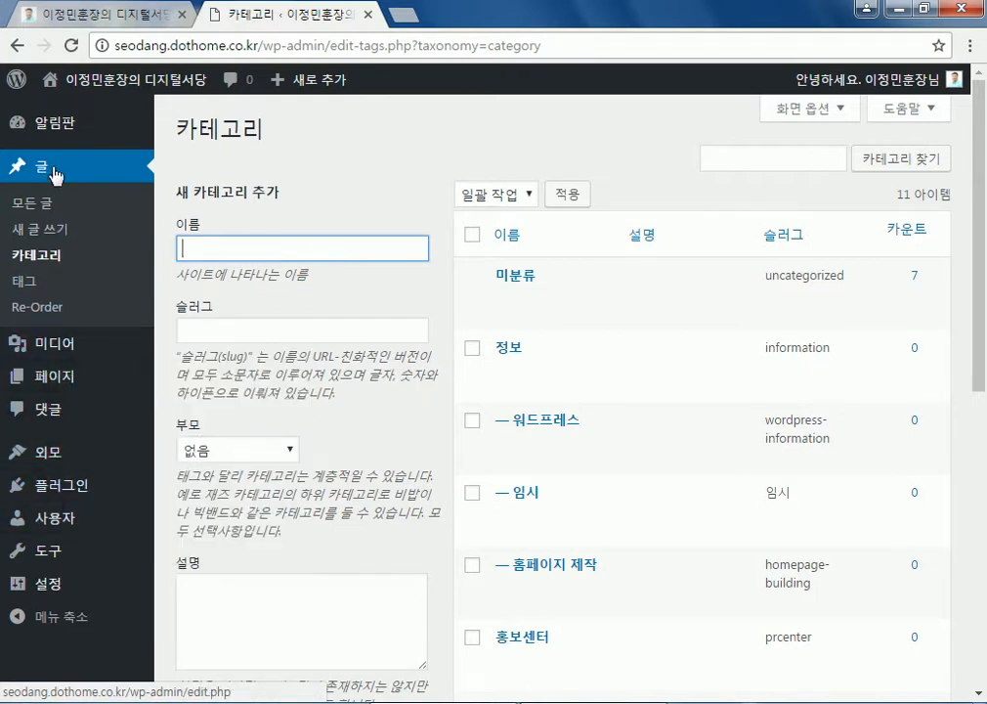
{"action": "left_click", "coordinate": [59, 376]}
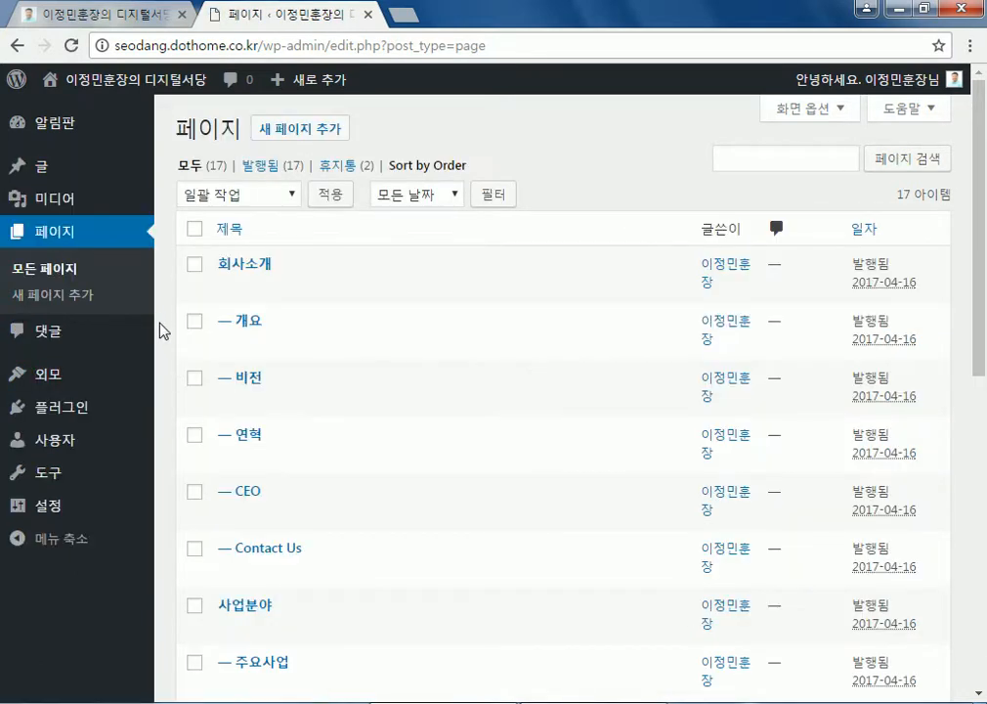
{"action": "scroll", "coordinate": [163, 331], "scroll_direction": "down", "scroll_amount": 2}
{"action": "scroll", "coordinate": [162, 331], "scroll_direction": "down", "scroll_amount": 5}
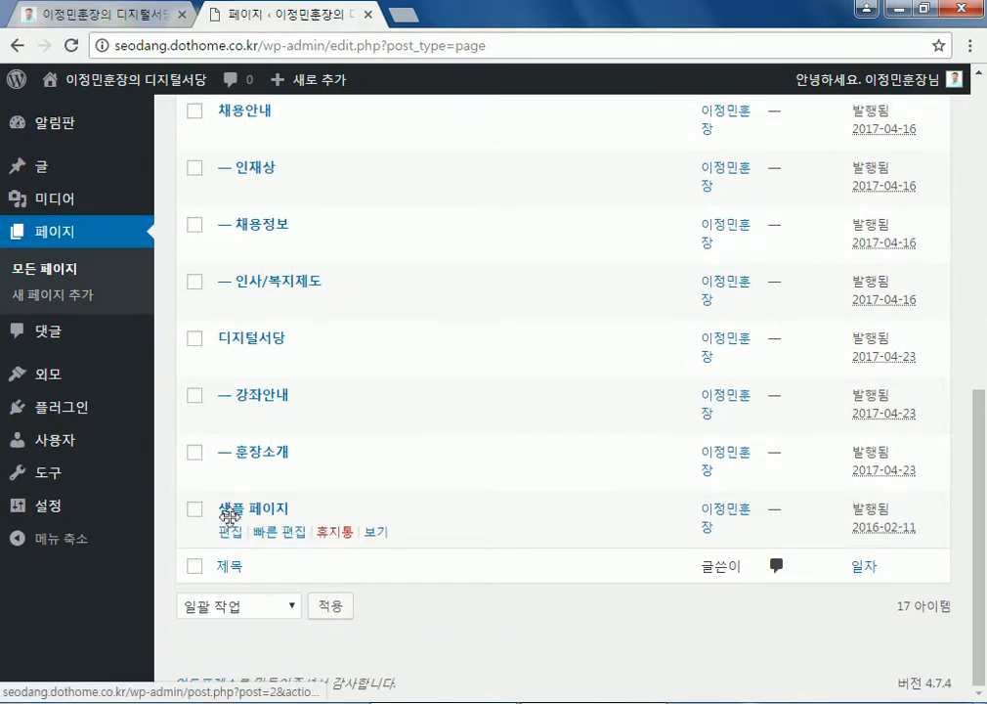
{"action": "scroll", "coordinate": [232, 516], "scroll_direction": "up", "scroll_amount": 1}
{"action": "scroll", "coordinate": [225, 512], "scroll_direction": "up", "scroll_amount": 6}
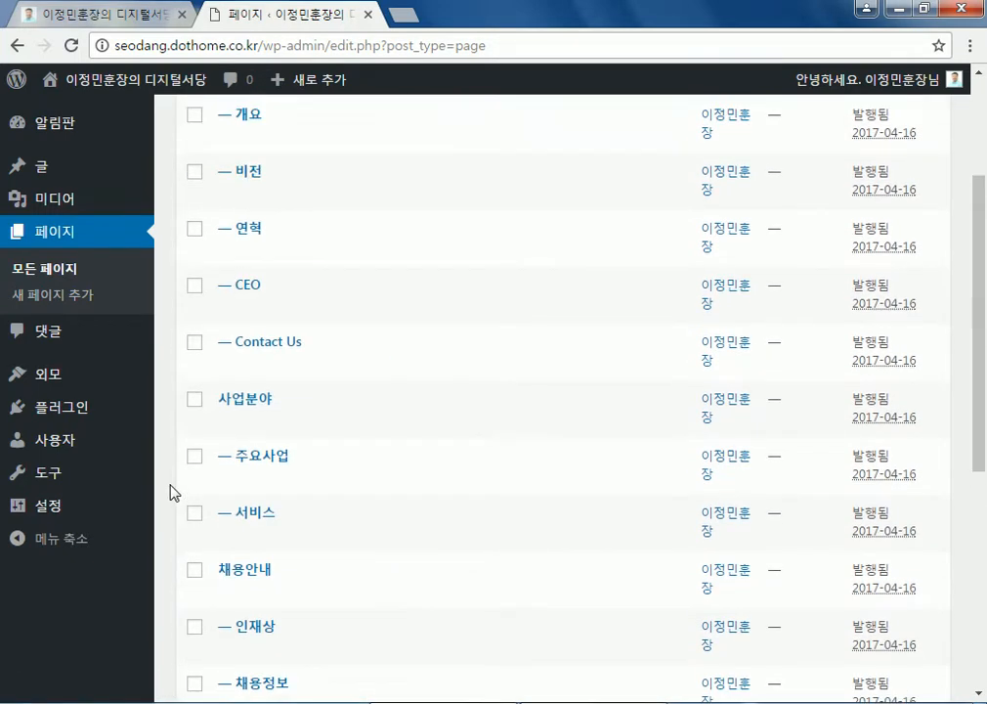
{"action": "scroll", "coordinate": [171, 492], "scroll_direction": "down", "scroll_amount": 7}
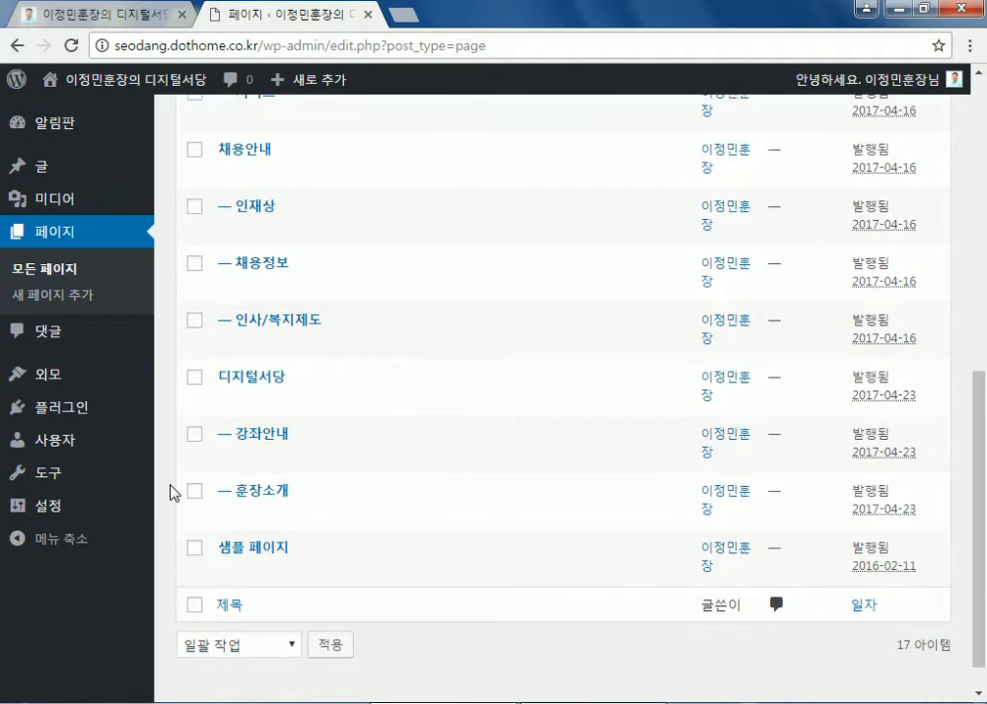
{"action": "scroll", "coordinate": [173, 492], "scroll_direction": "up", "scroll_amount": 1}
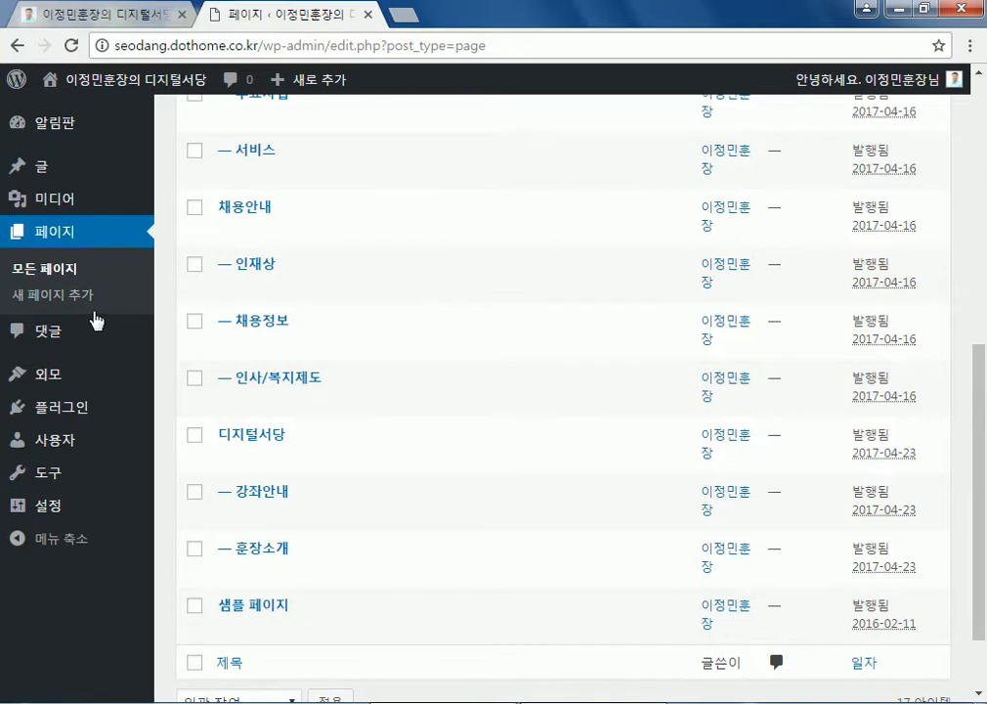
- Add a new page titled 임시 with the body text 임시 and publish it
{"action": "scroll", "coordinate": [95, 321], "scroll_direction": "up", "scroll_amount": 6}
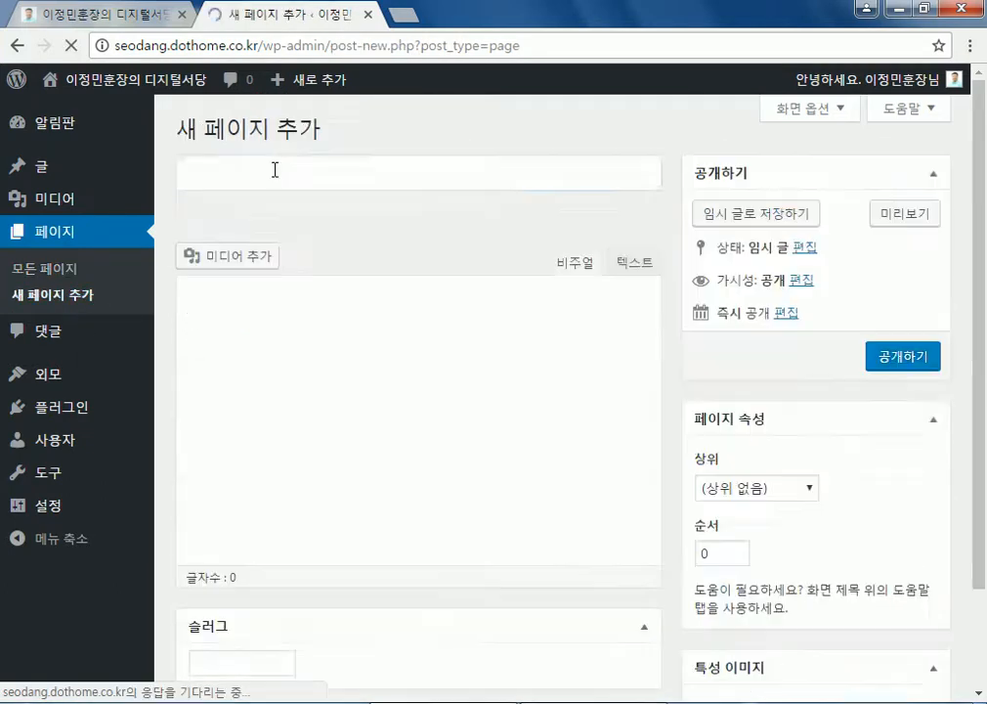
{"action": "type", "text": "ㅇ"}
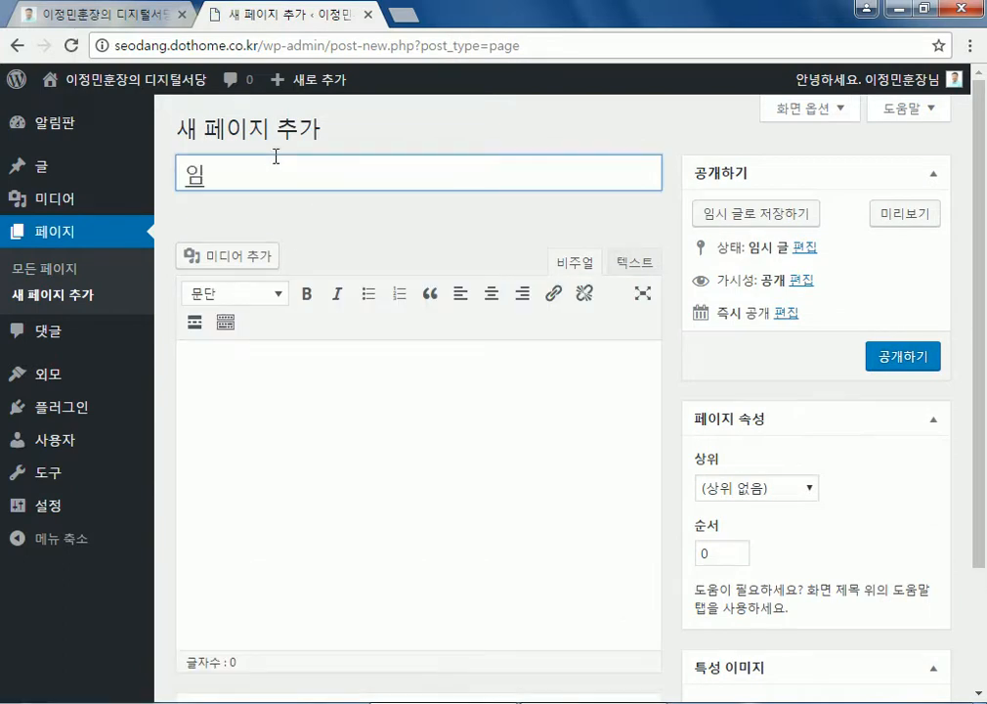
{"action": "type", "text": "시"}
{"action": "left_click", "coordinate": [275, 376]}
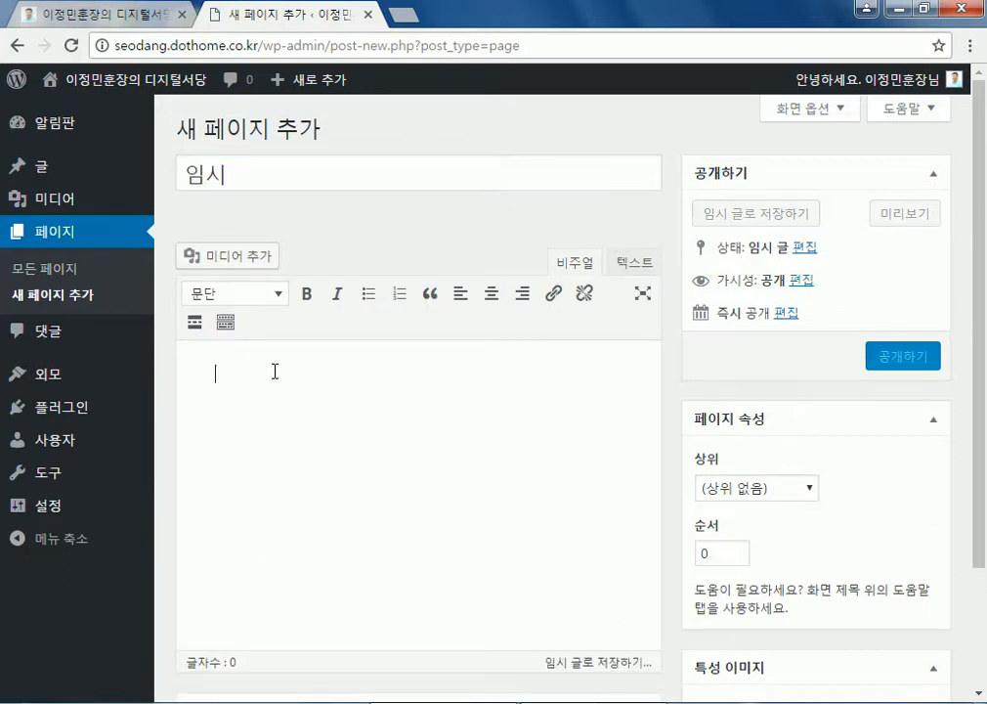
{"action": "type", "text": "임시"}
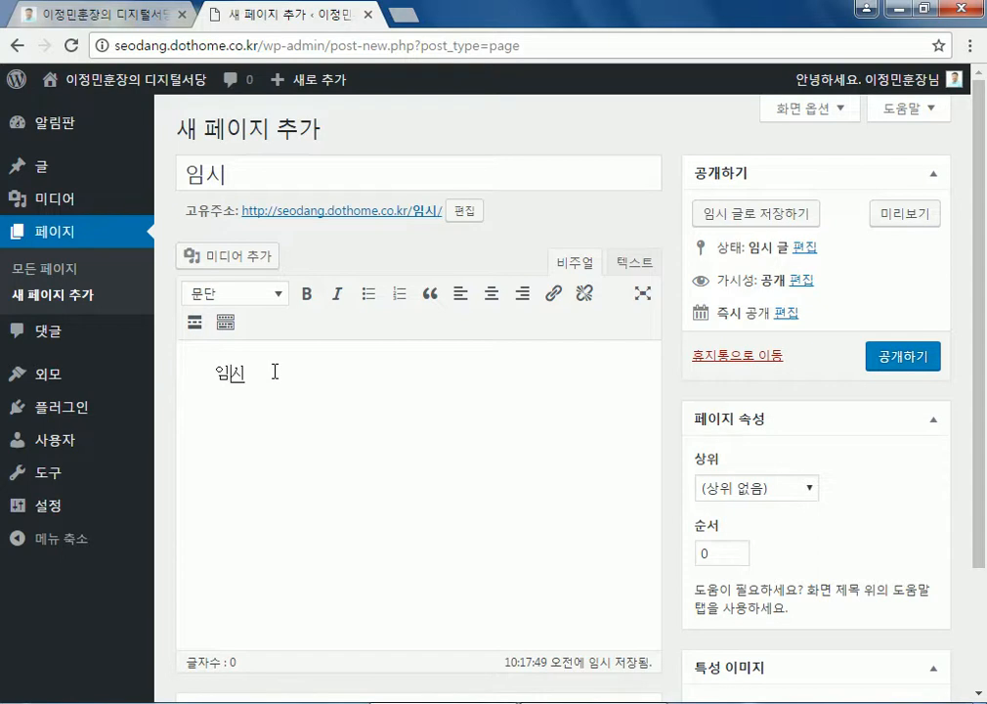
{"action": "scroll", "coordinate": [466, 520], "scroll_direction": "down", "scroll_amount": 3}
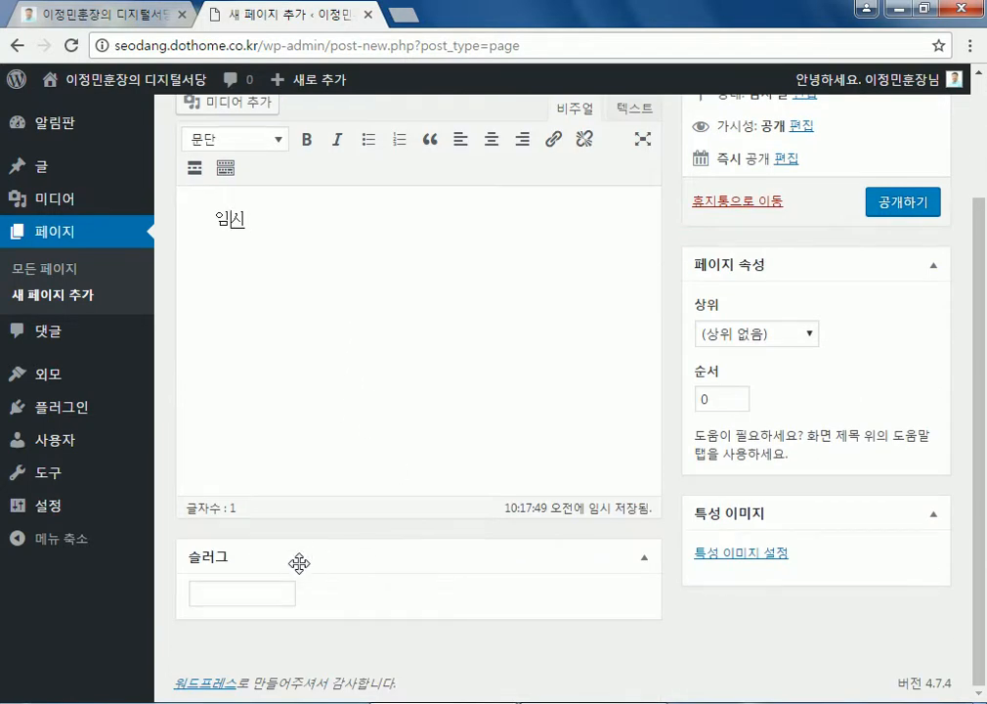
{"action": "scroll", "coordinate": [293, 528], "scroll_direction": "up", "scroll_amount": 3}
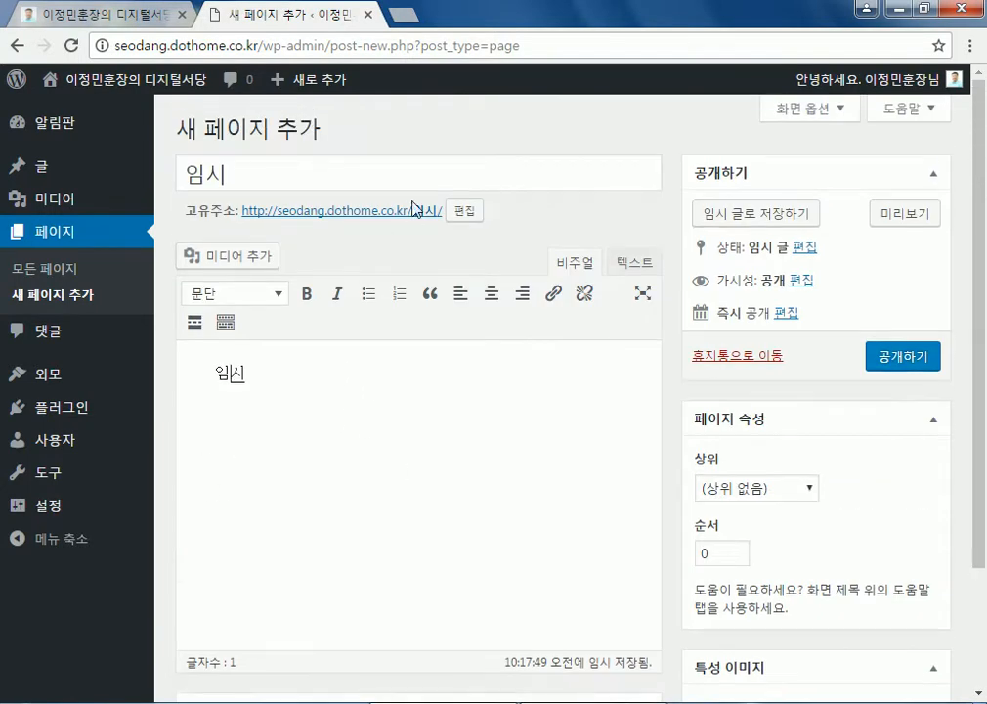
{"action": "left_click", "coordinate": [877, 358]}
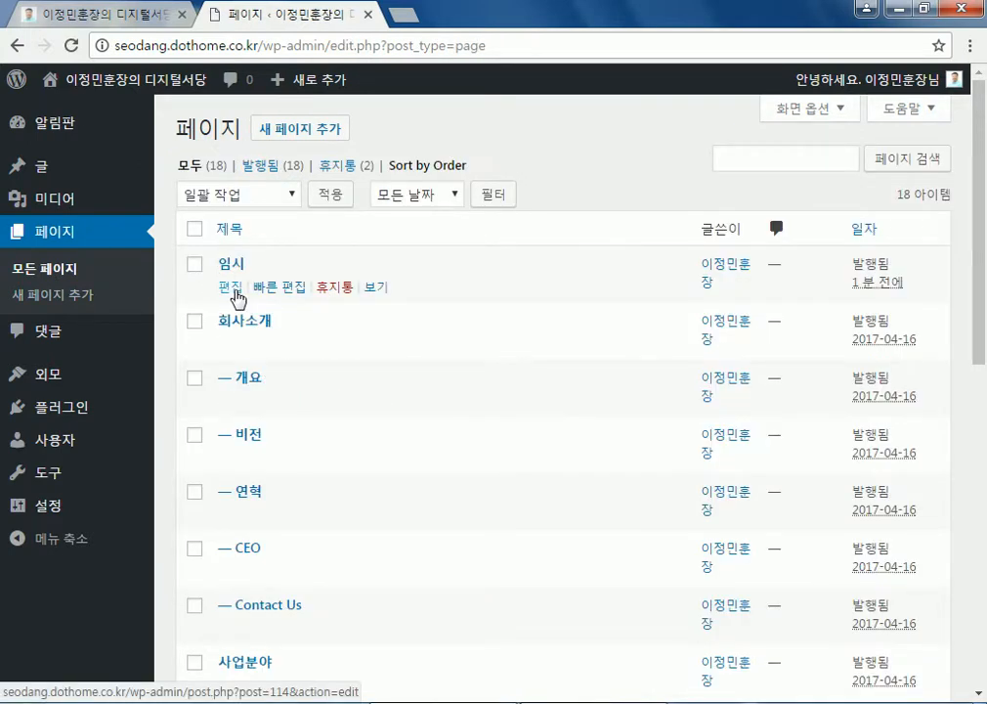
- Open the 임시 page for editing from the page list, set its parent page to 사업분야 and update it
{"action": "scroll", "coordinate": [235, 296], "scroll_direction": "down", "scroll_amount": 2}
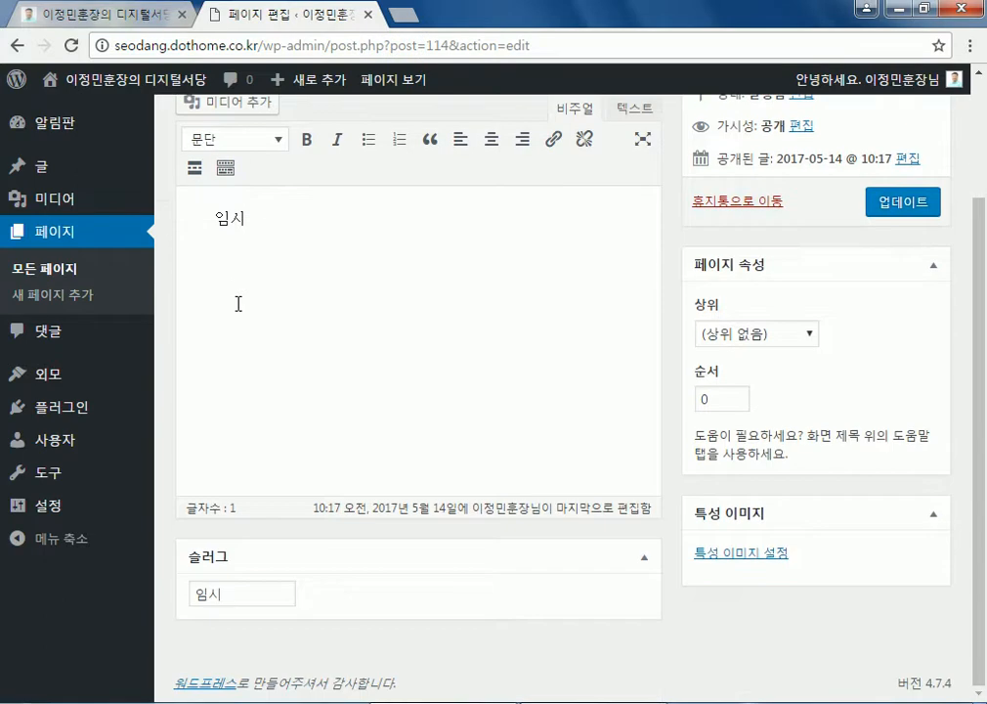
{"action": "scroll", "coordinate": [560, 411], "scroll_direction": "up", "scroll_amount": 2}
{"action": "left_click", "coordinate": [740, 487]}
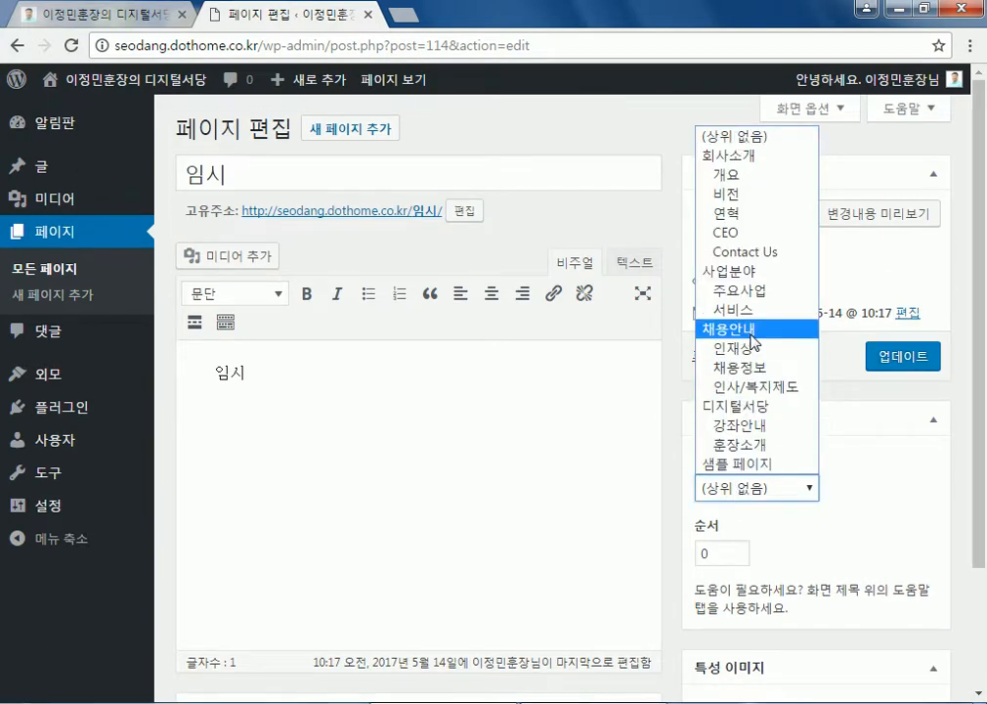
{"action": "left_click", "coordinate": [754, 285]}
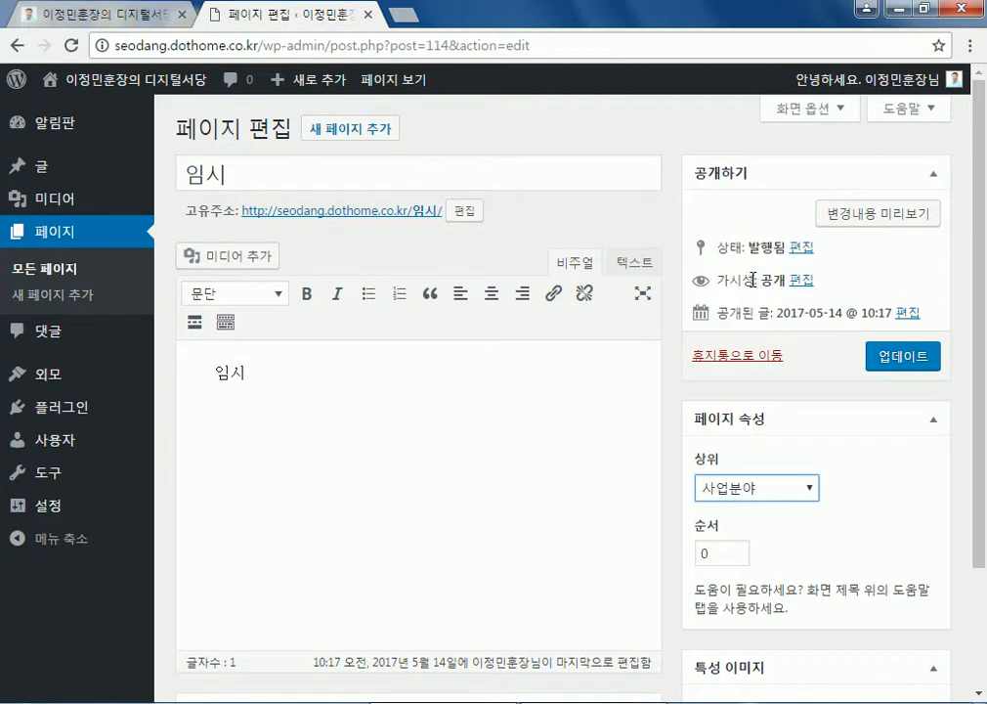
{"action": "left_click", "coordinate": [885, 359]}
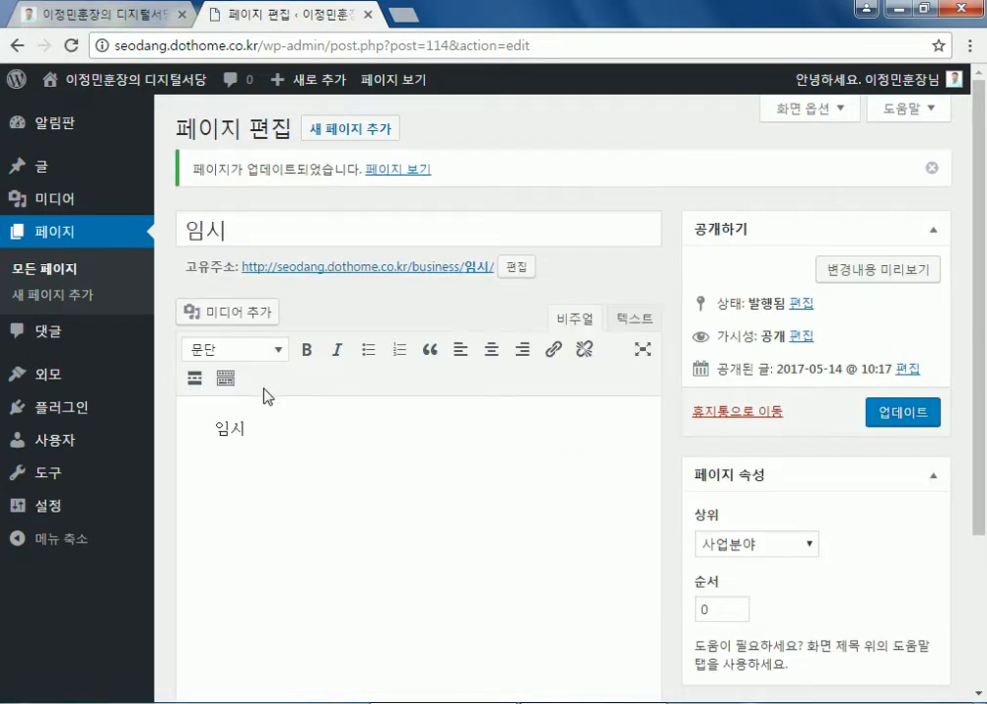
- Visit the site's home page and examine the submenus of 사업분야, 홍보센터 and 채용안내 in the navigation bar
{"action": "left_click", "coordinate": [121, 88]}
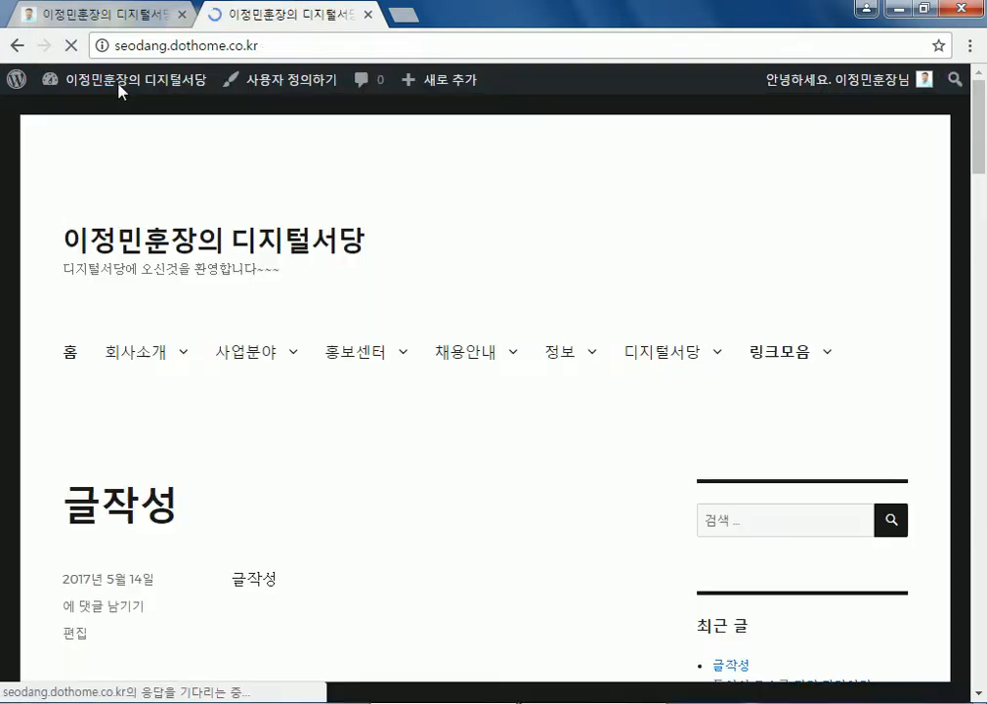
{"action": "mouse_move", "coordinate": [244, 359]}
{"action": "mouse_move", "coordinate": [393, 358]}
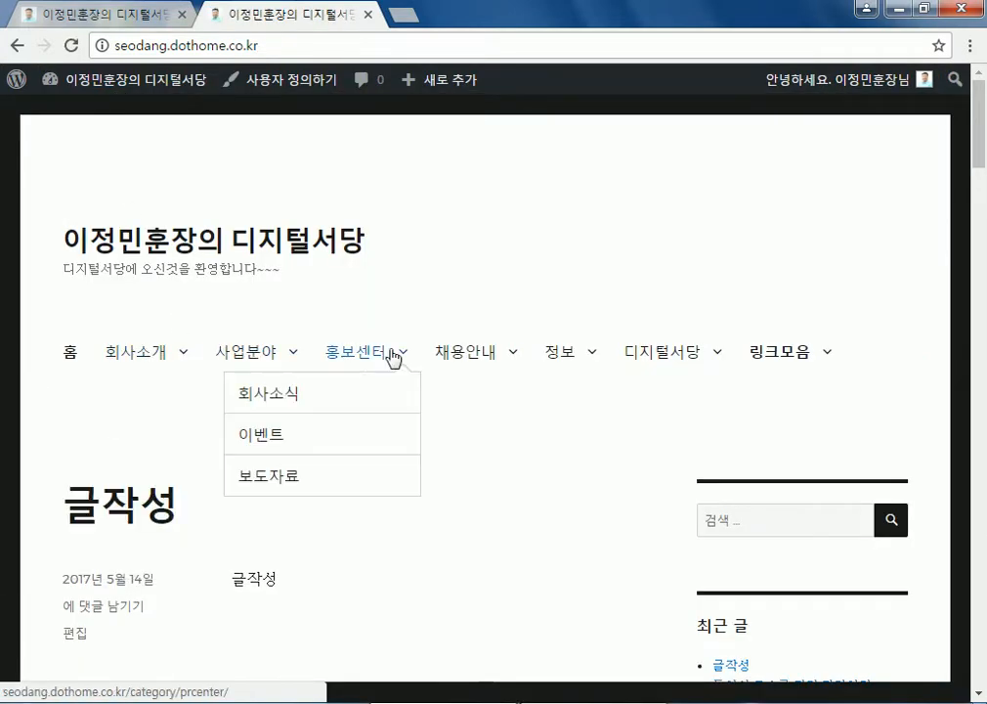
{"action": "mouse_move", "coordinate": [458, 358]}
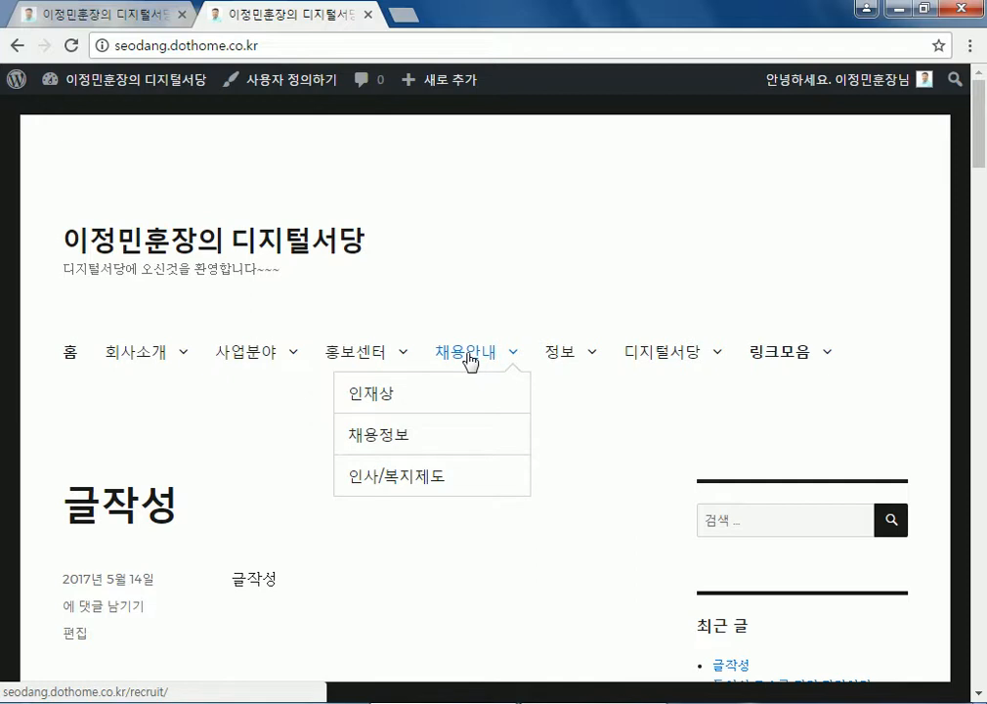
- Open the site's menu editor and browse the list of all available pages to locate 임시 under 사업분야
{"action": "left_click", "coordinate": [126, 88]}
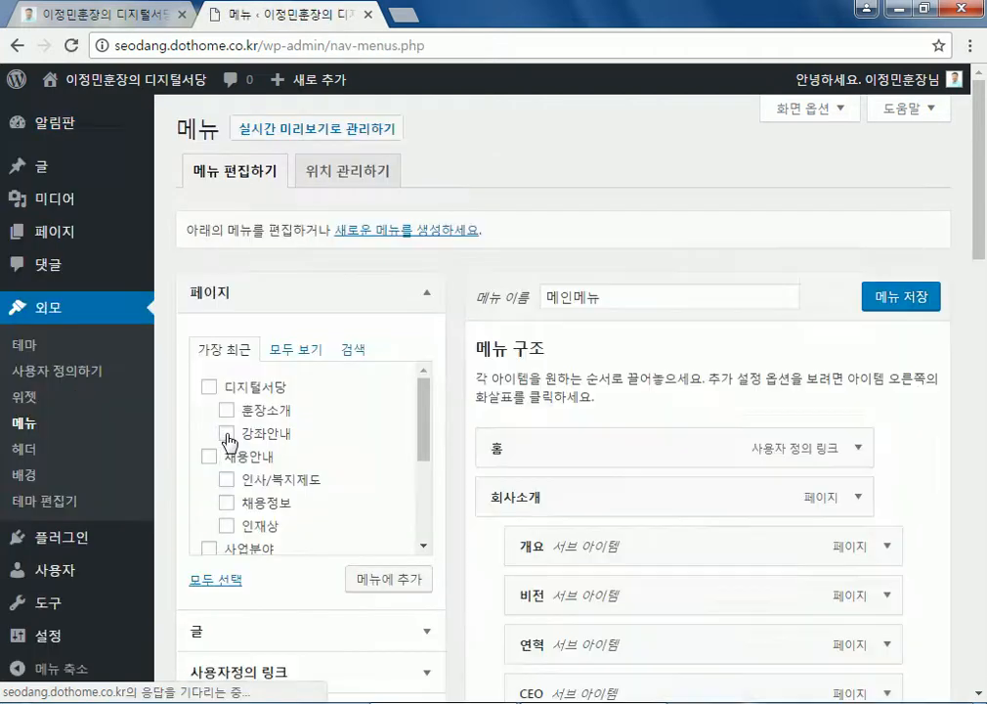
{"action": "scroll", "coordinate": [444, 520], "scroll_direction": "down", "scroll_amount": 4}
{"action": "scroll", "coordinate": [436, 346], "scroll_direction": "up", "scroll_amount": 2}
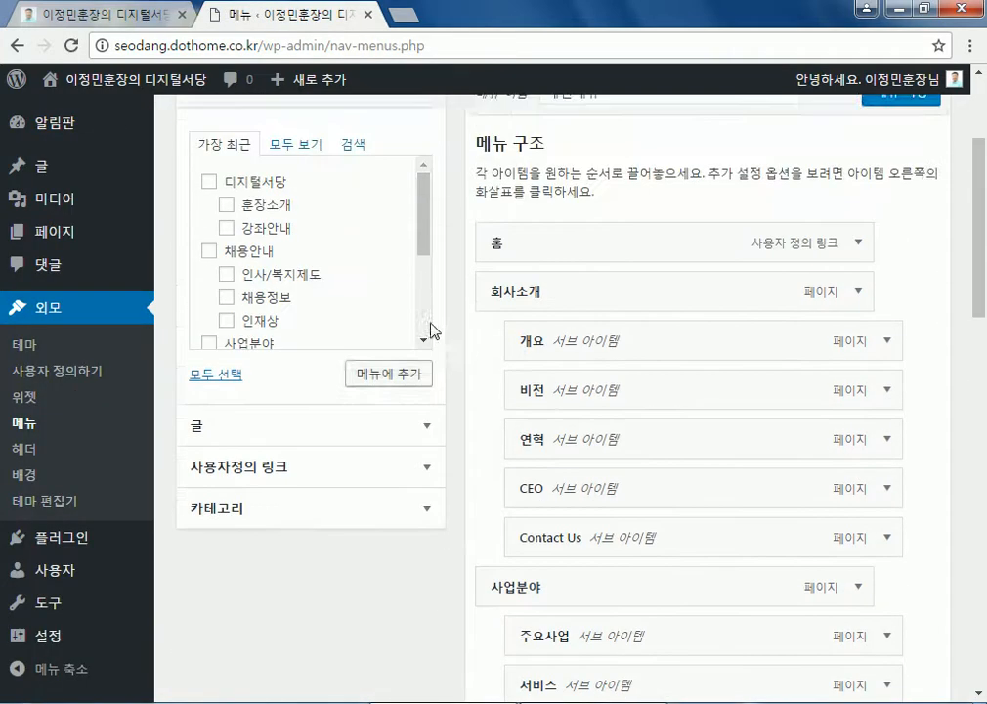
{"action": "left_click_drag", "start_coordinate": [432, 249], "coordinate": [431, 337]}
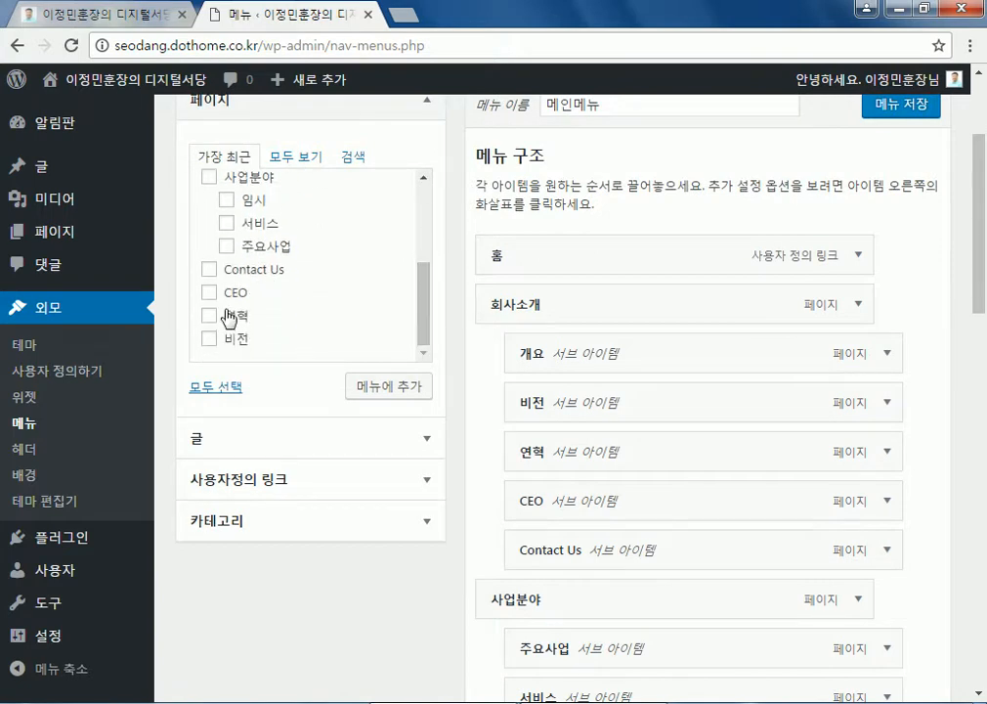
{"action": "scroll", "coordinate": [313, 323], "scroll_direction": "up", "scroll_amount": 6}
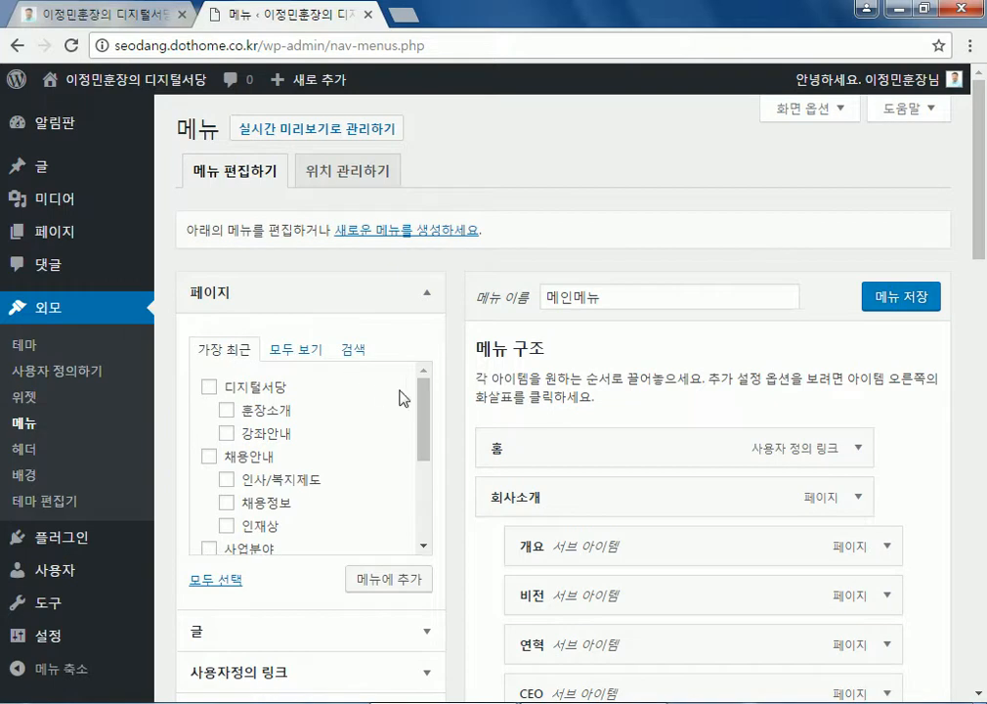
{"action": "left_click", "coordinate": [309, 349]}
{"action": "scroll", "coordinate": [437, 416], "scroll_direction": "down", "scroll_amount": 1}
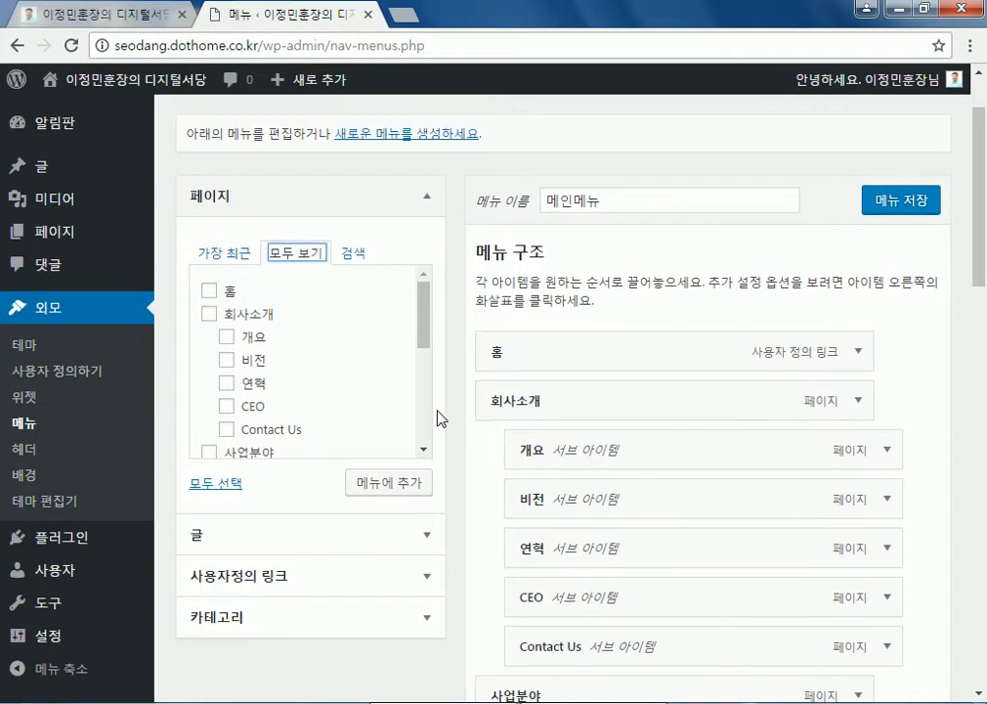
{"action": "left_click_drag", "start_coordinate": [423, 309], "coordinate": [431, 369]}
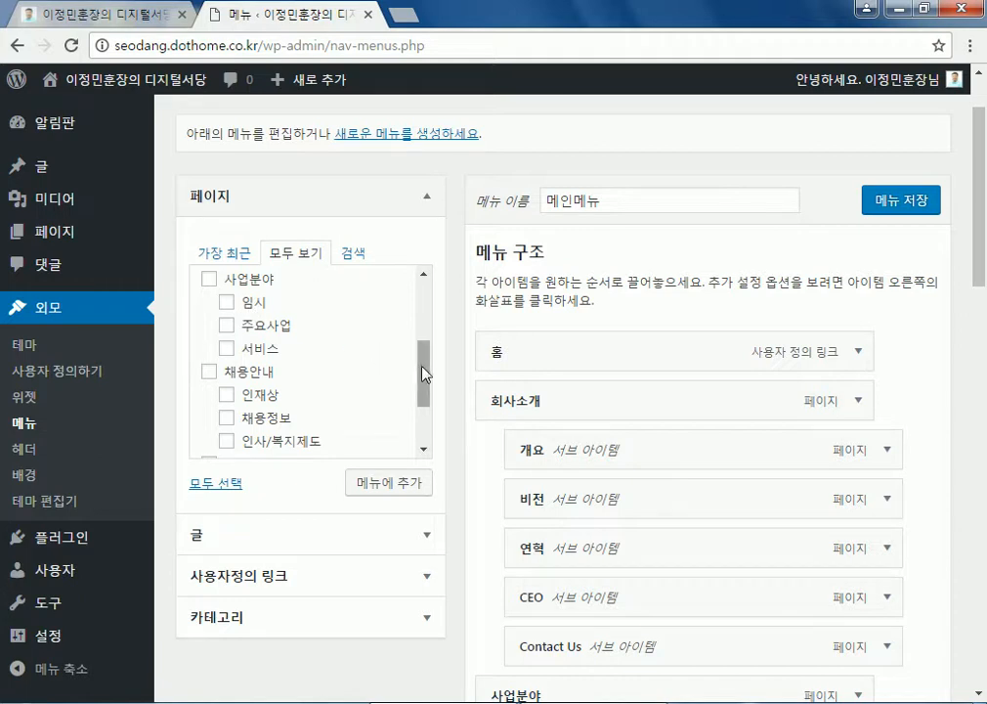
{"action": "left_click_drag", "start_coordinate": [420, 370], "coordinate": [441, 358]}
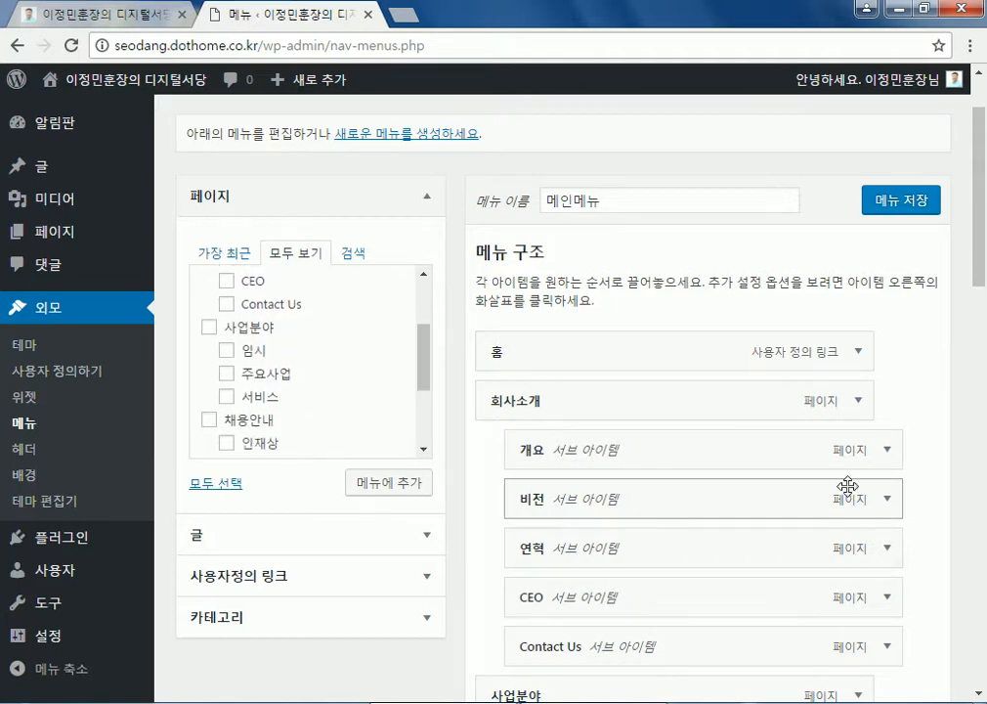
- Review the structure of 메인메뉴 and add the 임시 page to it as a menu item
{"action": "scroll", "coordinate": [934, 501], "scroll_direction": "down", "scroll_amount": 5}
{"action": "scroll", "coordinate": [935, 500], "scroll_direction": "down", "scroll_amount": 9}
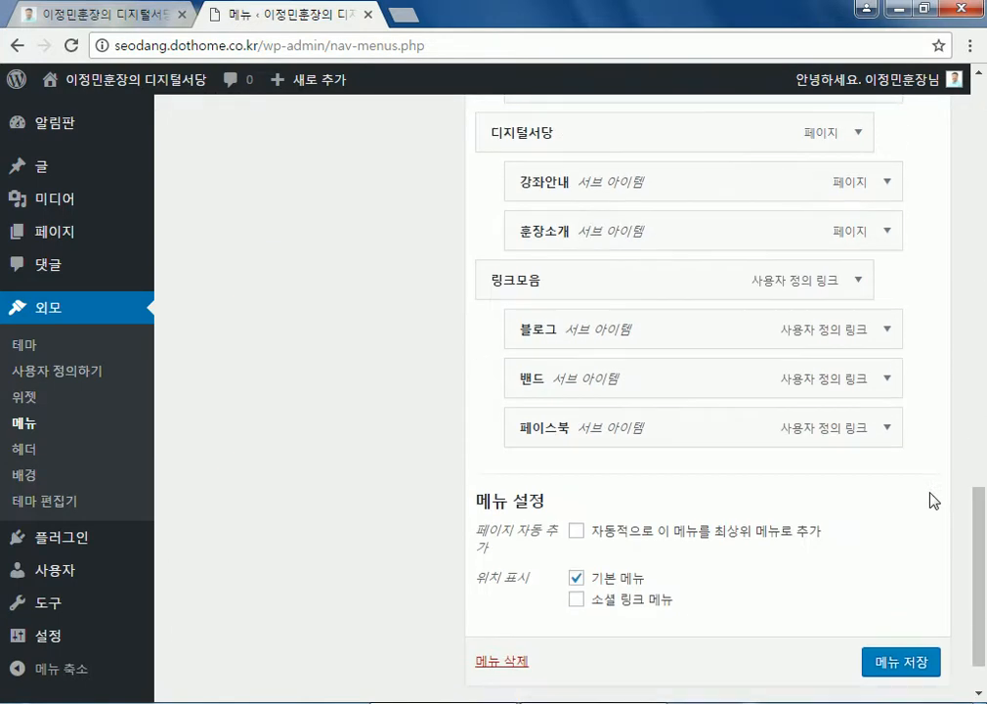
{"action": "scroll", "coordinate": [502, 367], "scroll_direction": "down", "scroll_amount": 1}
{"action": "scroll", "coordinate": [498, 366], "scroll_direction": "up", "scroll_amount": 3}
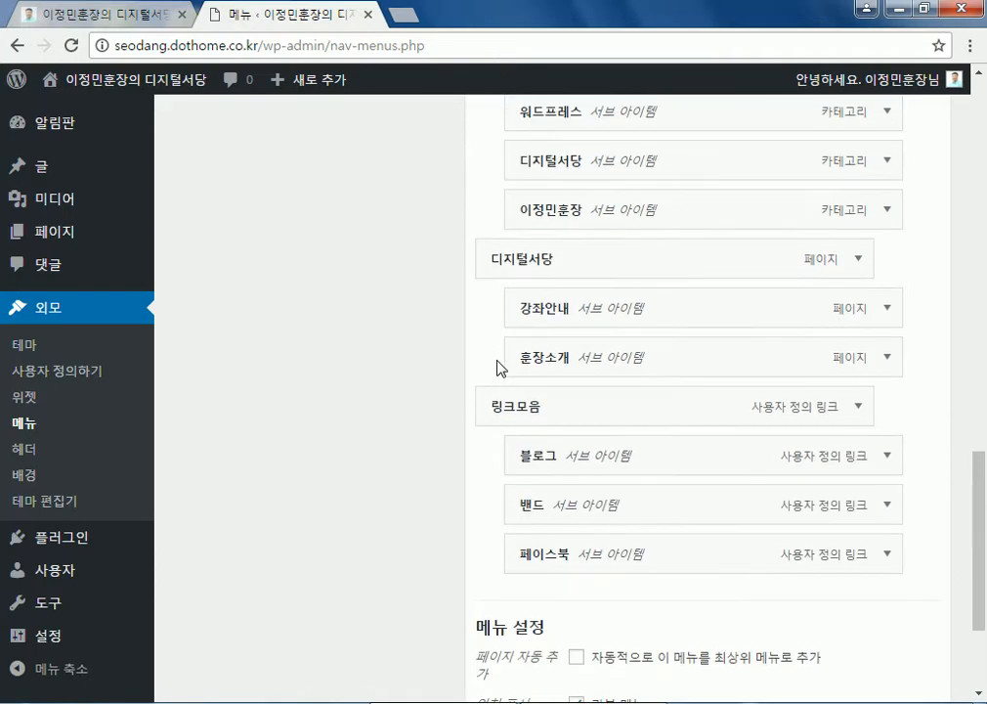
{"action": "scroll", "coordinate": [499, 366], "scroll_direction": "up", "scroll_amount": 5}
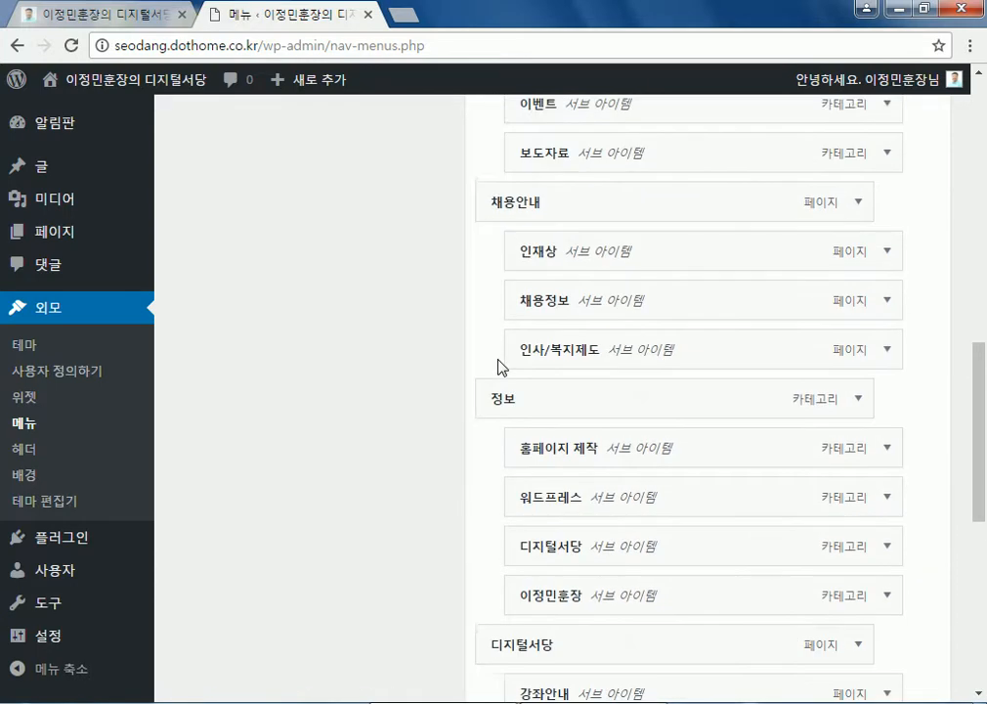
{"action": "scroll", "coordinate": [500, 367], "scroll_direction": "up", "scroll_amount": 10}
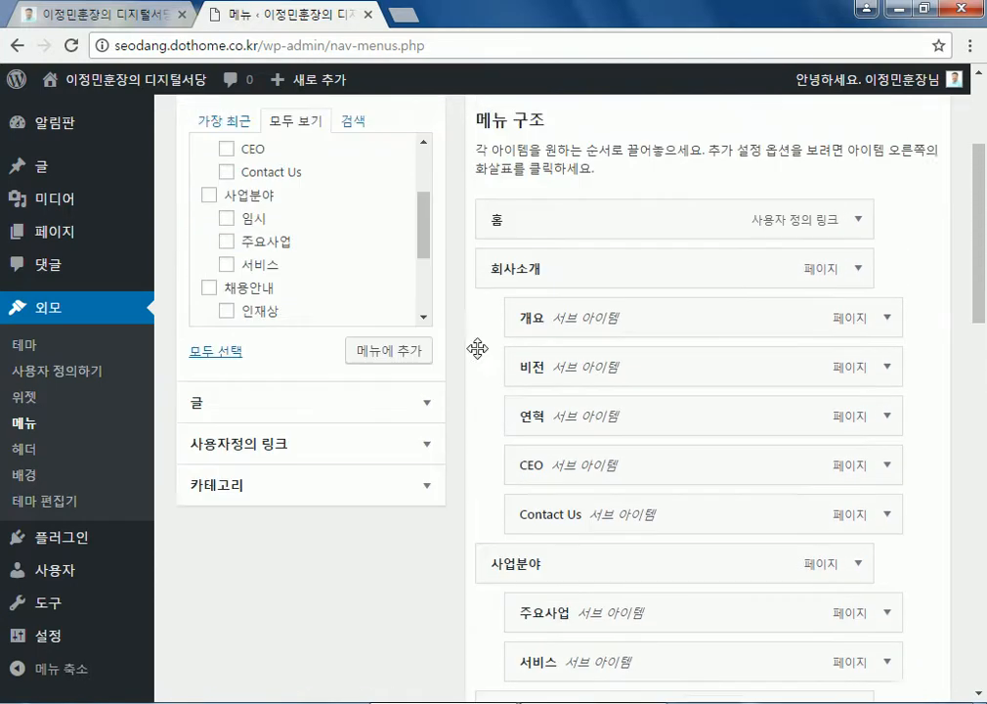
{"action": "scroll", "coordinate": [350, 381], "scroll_direction": "up", "scroll_amount": 1}
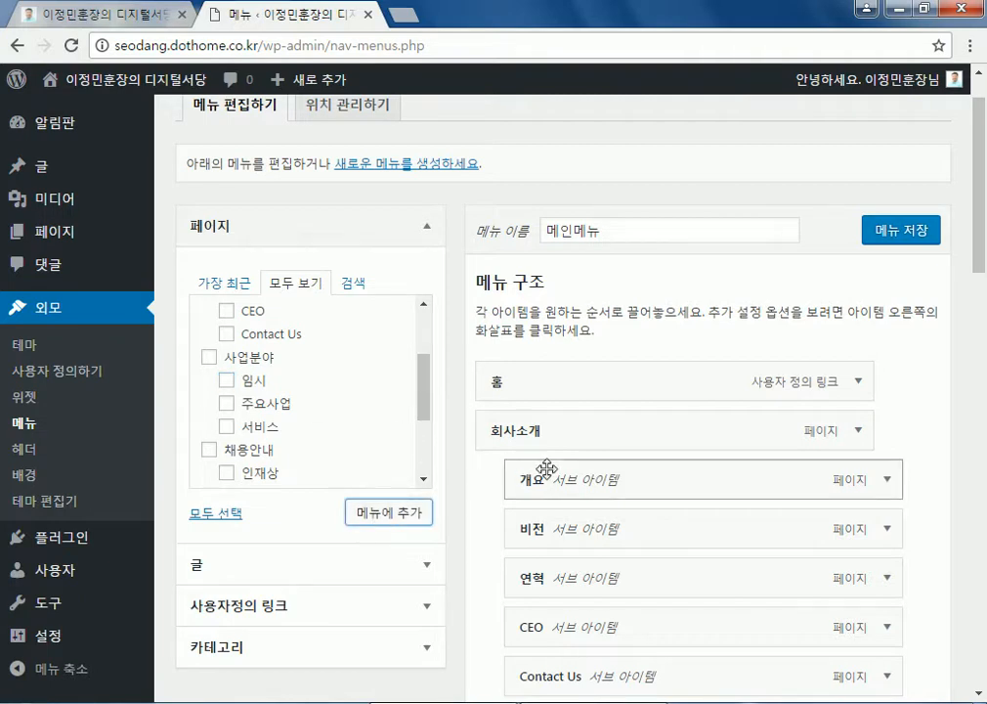
{"action": "scroll", "coordinate": [801, 537], "scroll_direction": "down", "scroll_amount": 7}
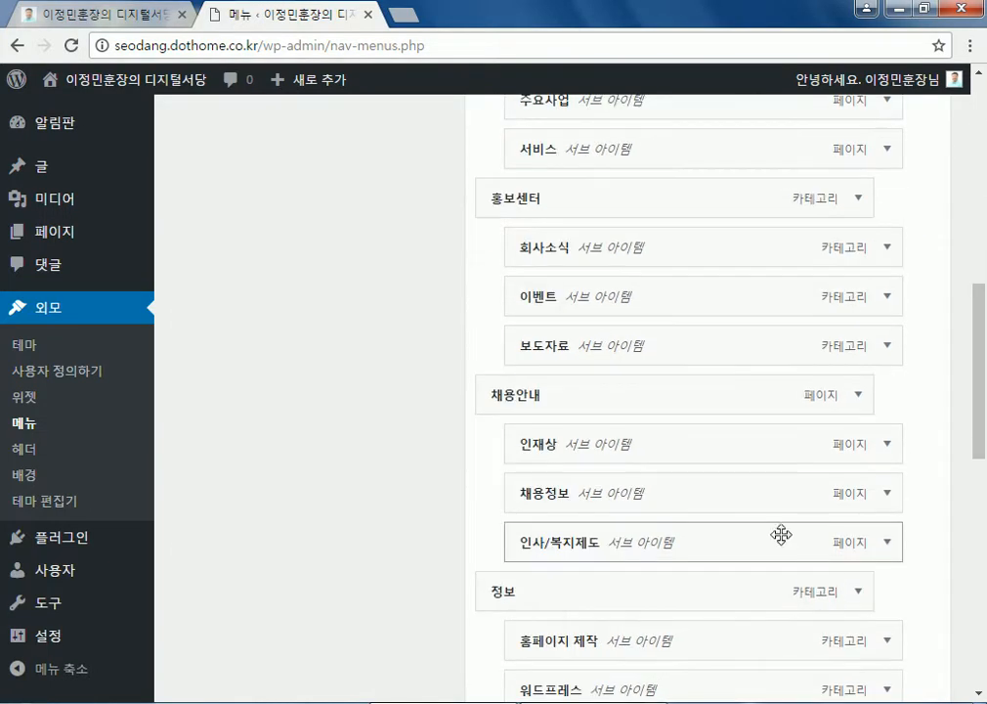
{"action": "scroll", "coordinate": [677, 531], "scroll_direction": "down", "scroll_amount": 7}
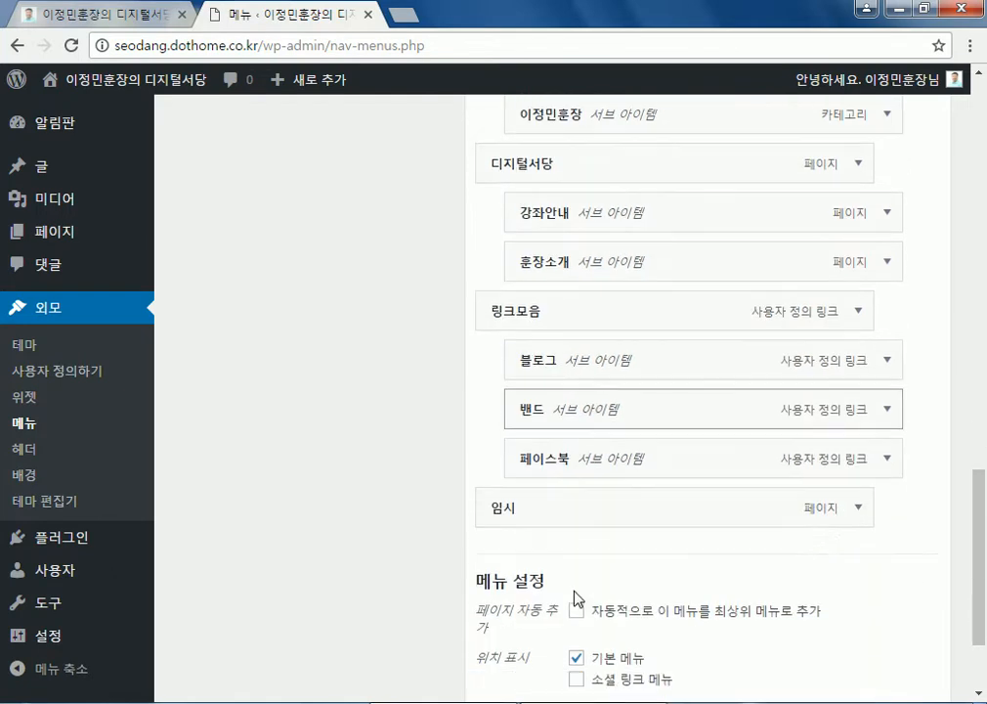
- Move the 임시 page item from the end of the menu up to a sub-item position in the 채용안내 group
{"action": "left_click_drag", "start_coordinate": [518, 513], "coordinate": [537, 156]}
{"action": "scroll", "coordinate": [498, 281], "scroll_direction": "up", "scroll_amount": 4}
{"action": "left_click_drag", "start_coordinate": [528, 578], "coordinate": [543, 244]}
{"action": "left_click_drag", "start_coordinate": [528, 298], "coordinate": [524, 248]}
{"action": "scroll", "coordinate": [487, 288], "scroll_direction": "up", "scroll_amount": 2}
{"action": "left_click_drag", "start_coordinate": [606, 485], "coordinate": [505, 466]}
{"action": "left_click_drag", "start_coordinate": [591, 448], "coordinate": [482, 440]}
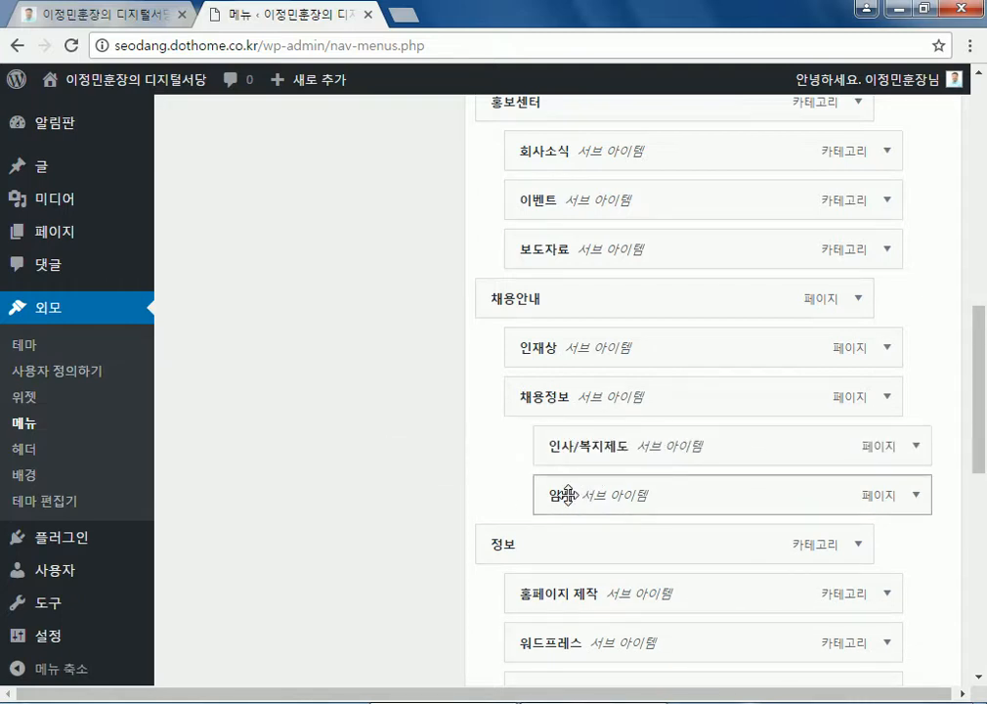
- Arrange the 채용안내 sub-items in the order 인재상, 채용정보, 인사/복지제도, 임시 and save the menu
{"action": "left_click_drag", "start_coordinate": [558, 464], "coordinate": [516, 572]}
{"action": "left_click_drag", "start_coordinate": [510, 458], "coordinate": [544, 344]}
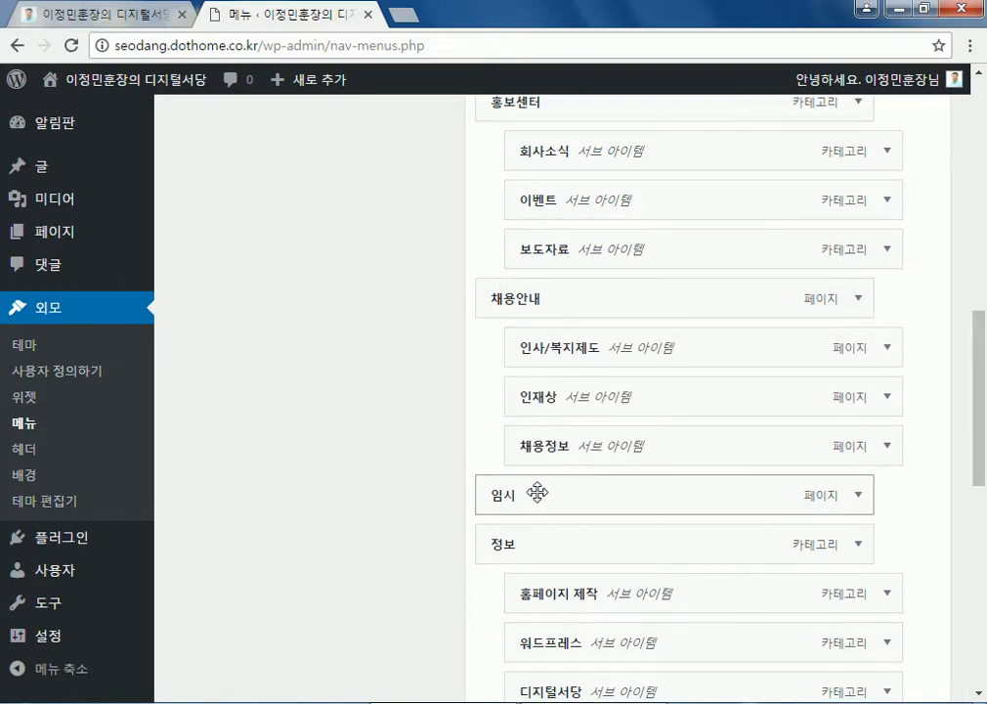
{"action": "left_click_drag", "start_coordinate": [535, 494], "coordinate": [529, 391]}
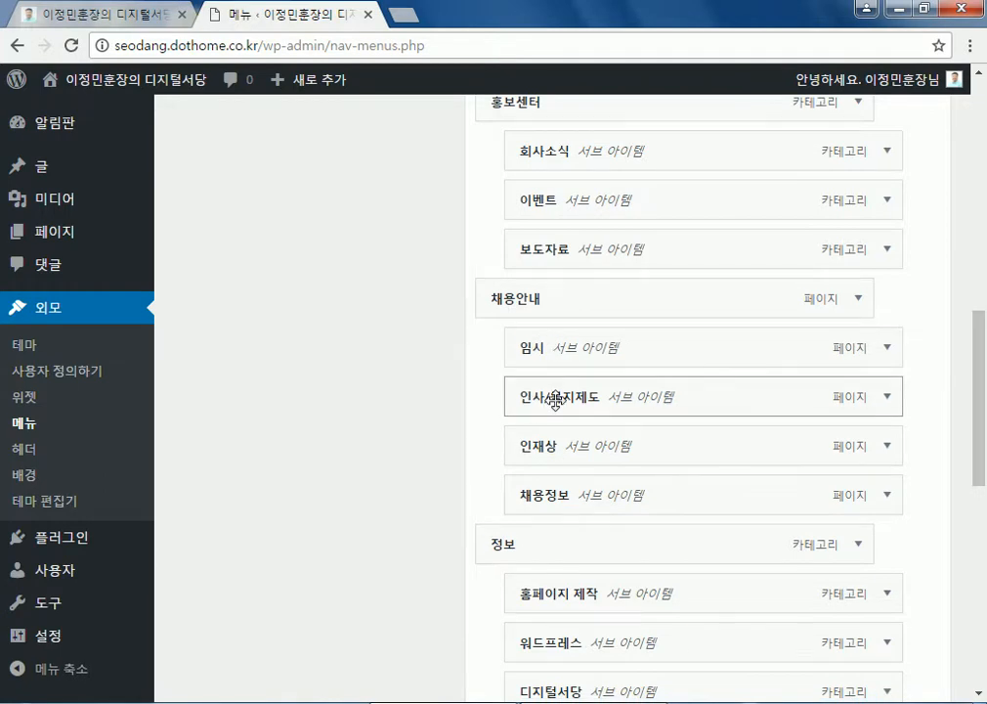
{"action": "left_click_drag", "start_coordinate": [536, 439], "coordinate": [532, 344]}
{"action": "left_click_drag", "start_coordinate": [533, 491], "coordinate": [527, 415]}
{"action": "left_click_drag", "start_coordinate": [528, 495], "coordinate": [458, 476]}
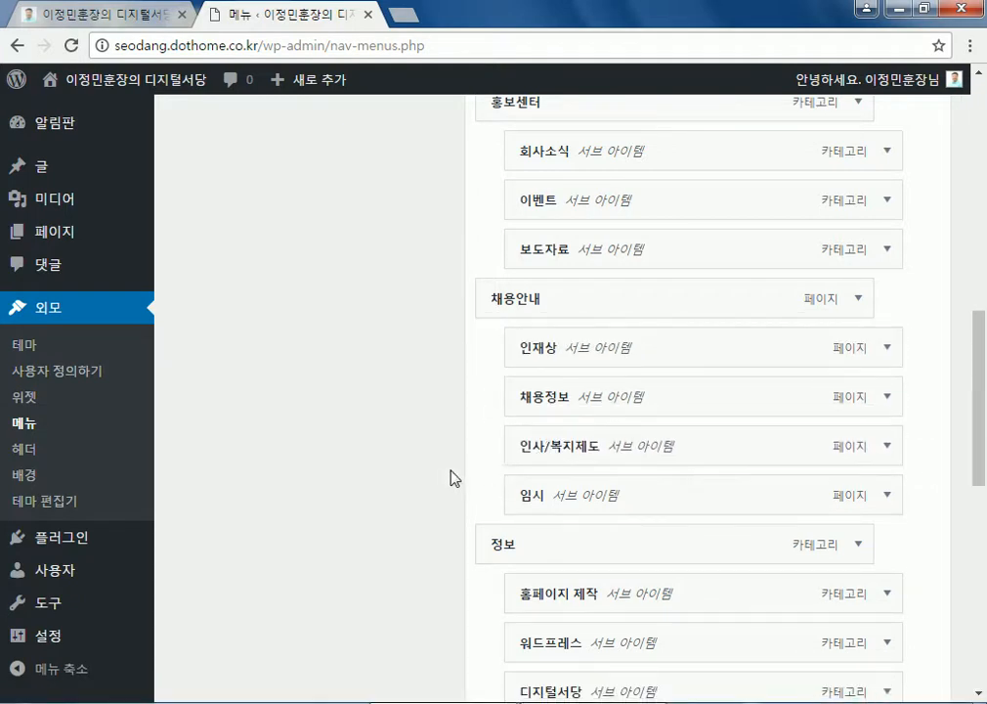
{"action": "scroll", "coordinate": [445, 479], "scroll_direction": "up", "scroll_amount": 3}
{"action": "scroll", "coordinate": [490, 500], "scroll_direction": "down", "scroll_amount": 10}
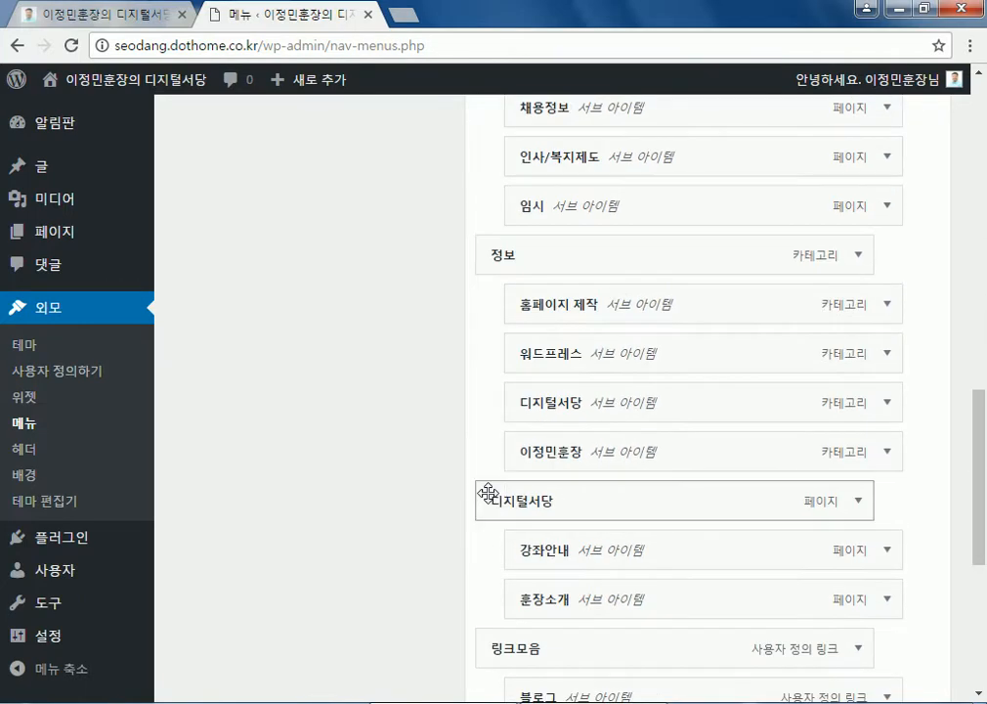
{"action": "left_click", "coordinate": [911, 596]}
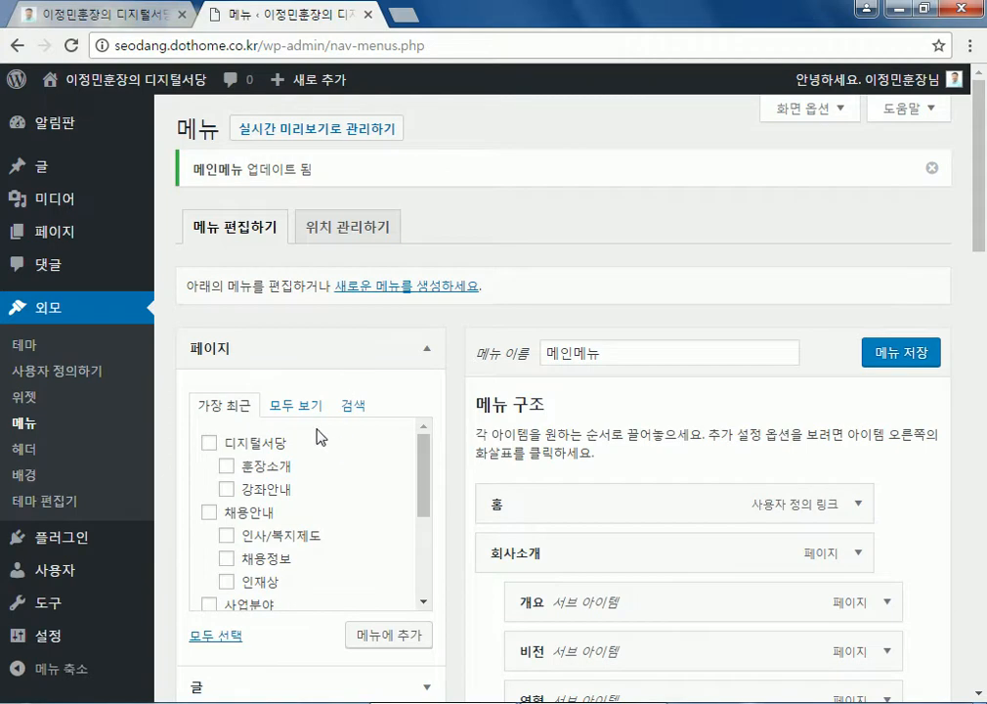
- Add the 임시 category under 정보 from the list of all categories to 메인메뉴
{"action": "scroll", "coordinate": [322, 518], "scroll_direction": "down", "scroll_amount": 3}
{"action": "scroll", "coordinate": [467, 584], "scroll_direction": "down", "scroll_amount": 4}
{"action": "left_click", "coordinate": [220, 390]}
{"action": "scroll", "coordinate": [281, 421], "scroll_direction": "up", "scroll_amount": 2}
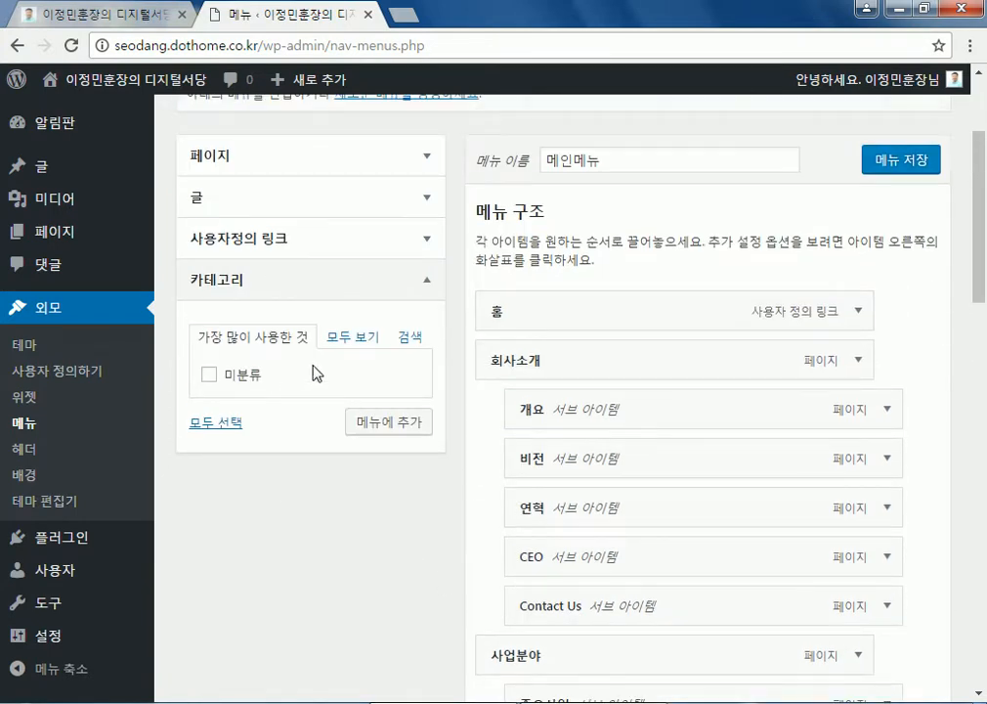
{"action": "left_click", "coordinate": [344, 336]}
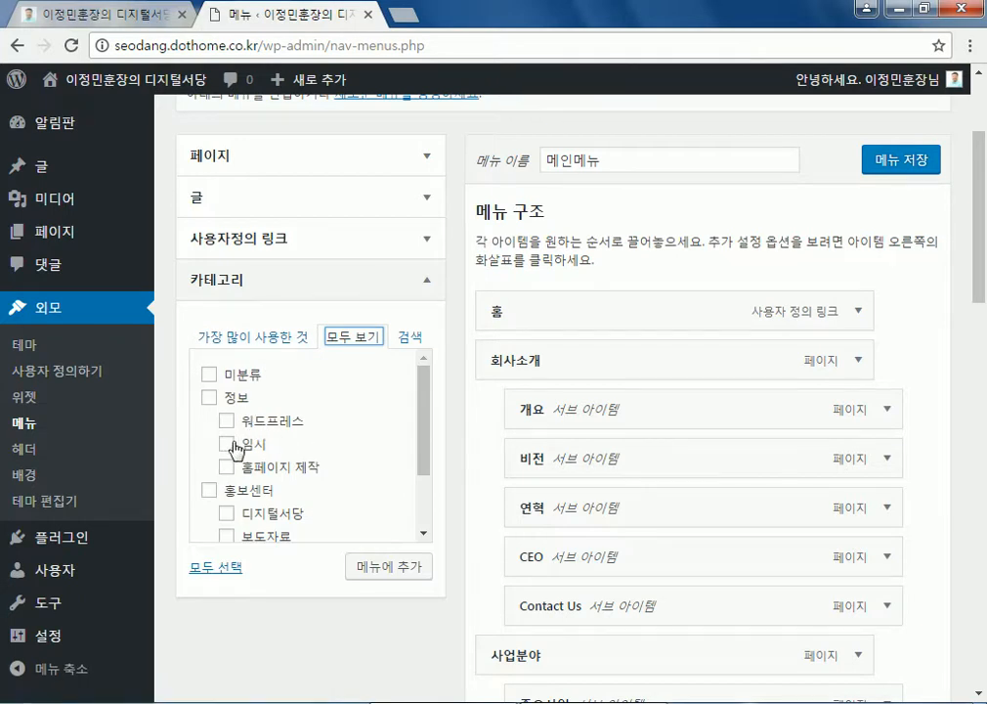
{"action": "scroll", "coordinate": [529, 513], "scroll_direction": "down", "scroll_amount": 3}
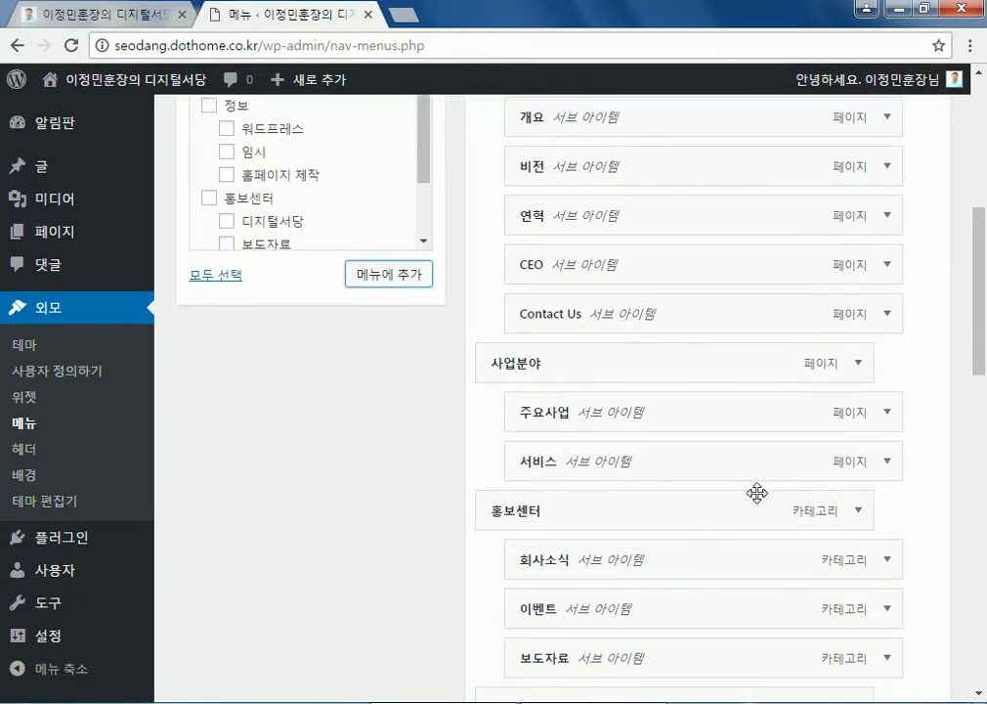
{"action": "scroll", "coordinate": [755, 499], "scroll_direction": "down", "scroll_amount": 7}
{"action": "scroll", "coordinate": [758, 492], "scroll_direction": "down", "scroll_amount": 4}
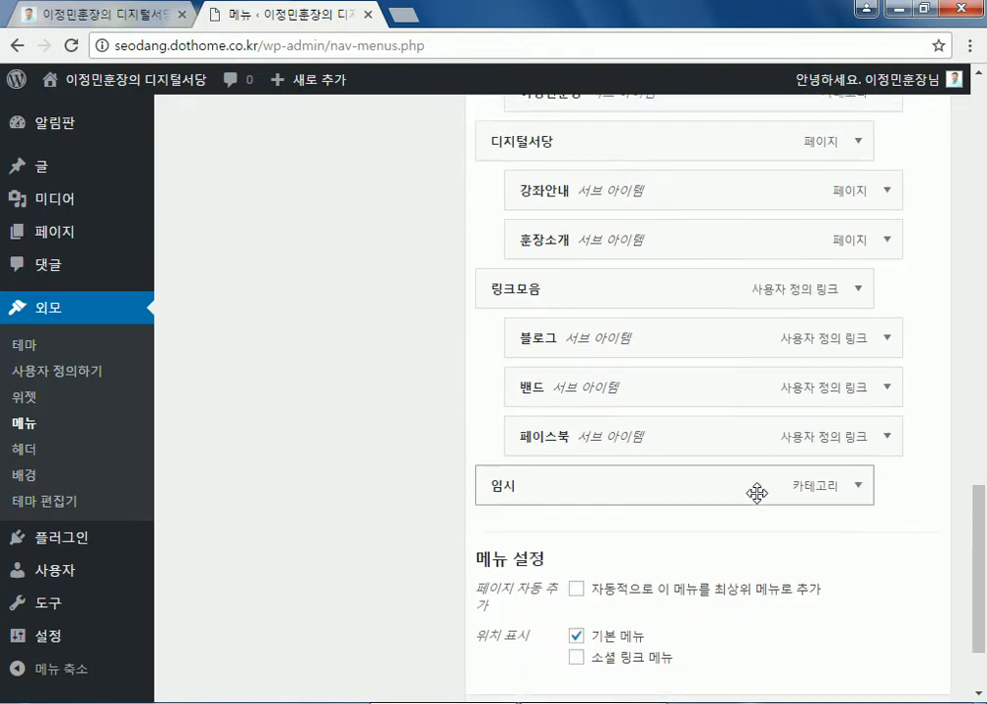
- Move the 임시 category item from the end of the menu up into the 정보 group, nested below its last sub-item
{"action": "scroll", "coordinate": [389, 501], "scroll_direction": "up", "scroll_amount": 1}
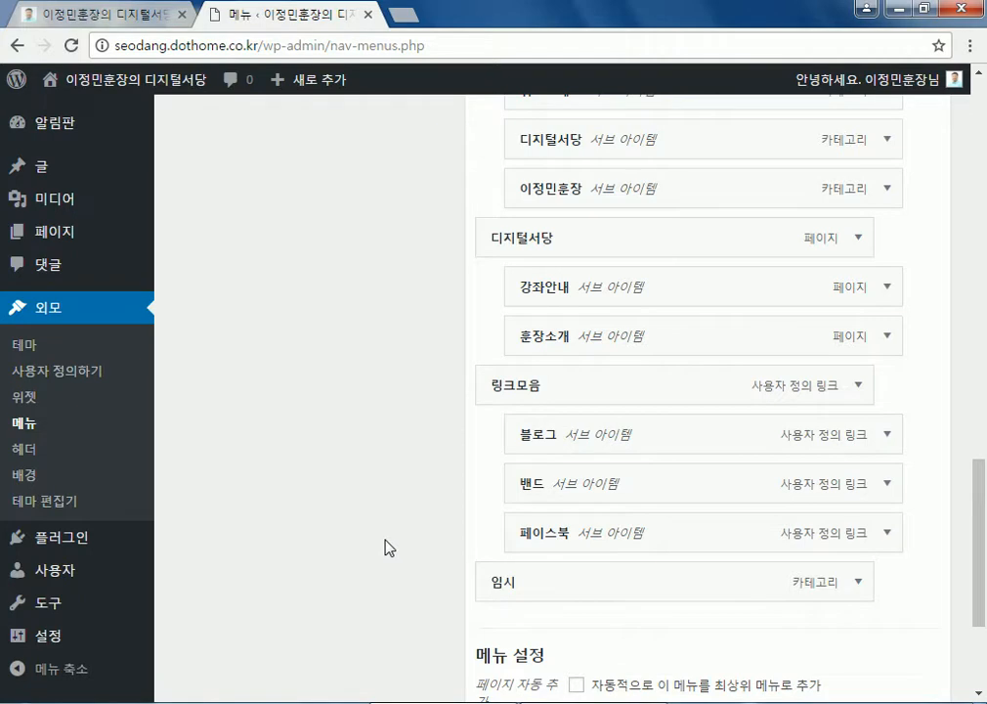
{"action": "scroll", "coordinate": [385, 546], "scroll_direction": "up", "scroll_amount": 3}
{"action": "scroll", "coordinate": [385, 546], "scroll_direction": "down", "scroll_amount": 3}
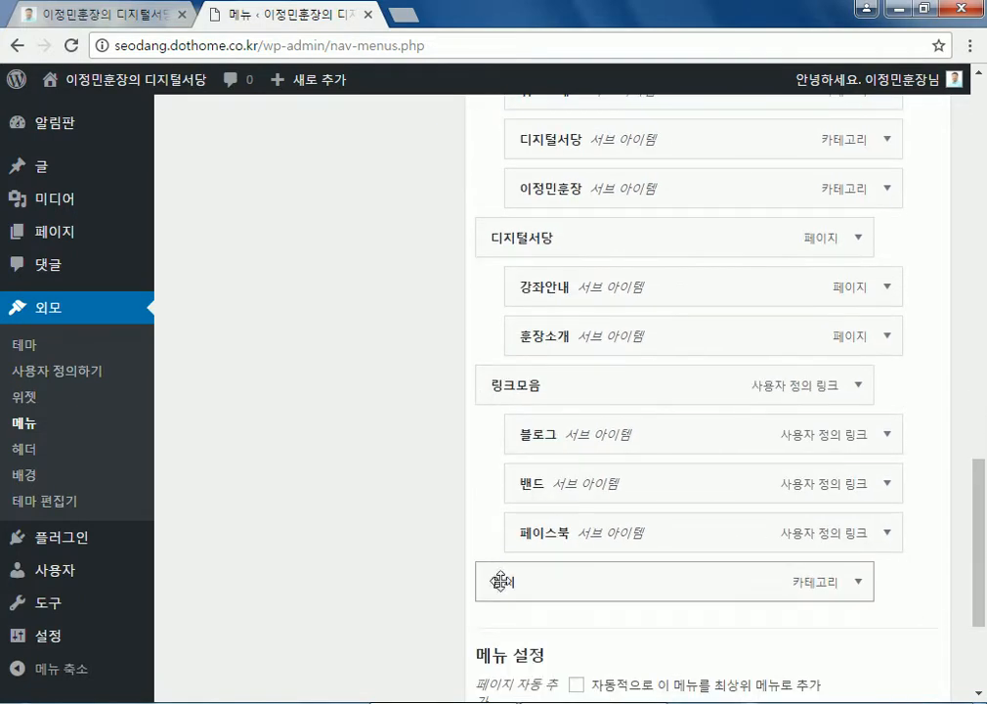
{"action": "scroll", "coordinate": [405, 560], "scroll_direction": "up", "scroll_amount": 1}
{"action": "scroll", "coordinate": [388, 550], "scroll_direction": "down", "scroll_amount": 1}
{"action": "left_click_drag", "start_coordinate": [513, 594], "coordinate": [528, 231]}
{"action": "scroll", "coordinate": [359, 384], "scroll_direction": "up", "scroll_amount": 4}
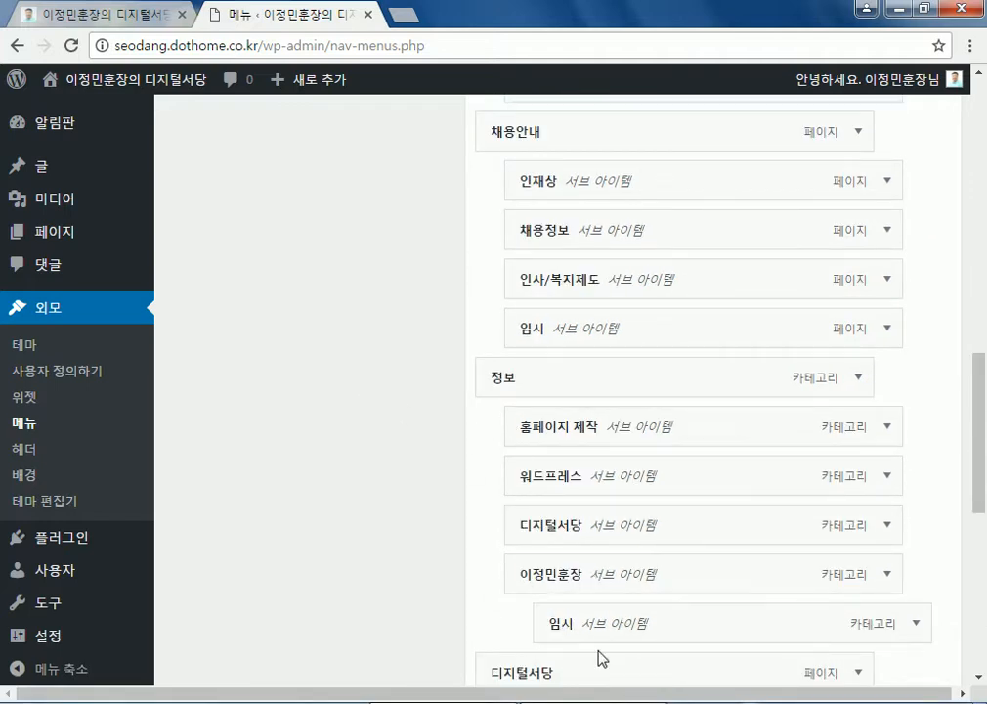
{"action": "scroll", "coordinate": [451, 575], "scroll_direction": "up", "scroll_amount": 2}
{"action": "scroll", "coordinate": [451, 575], "scroll_direction": "down", "scroll_amount": 3}
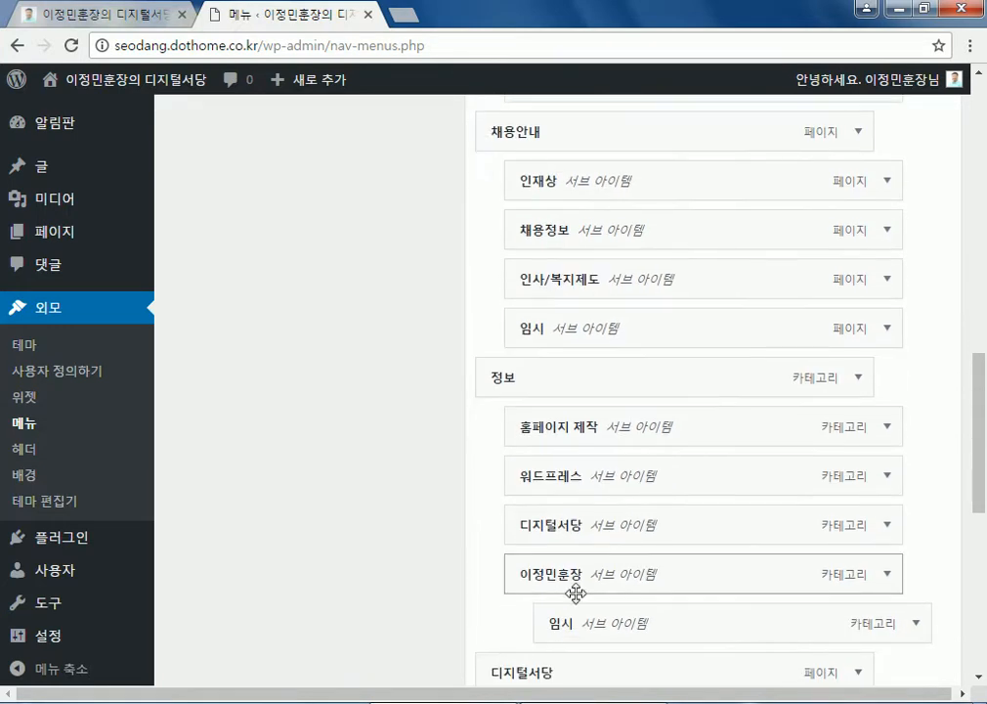
- Move the 임시 category item under 홍보센터 as its last sub-item after 보도자료 and save the menu
{"action": "left_click_drag", "start_coordinate": [566, 610], "coordinate": [380, 235]}
{"action": "left_click_drag", "start_coordinate": [498, 404], "coordinate": [518, 266]}
{"action": "left_click_drag", "start_coordinate": [536, 359], "coordinate": [499, 266]}
{"action": "left_click_drag", "start_coordinate": [511, 315], "coordinate": [509, 270]}
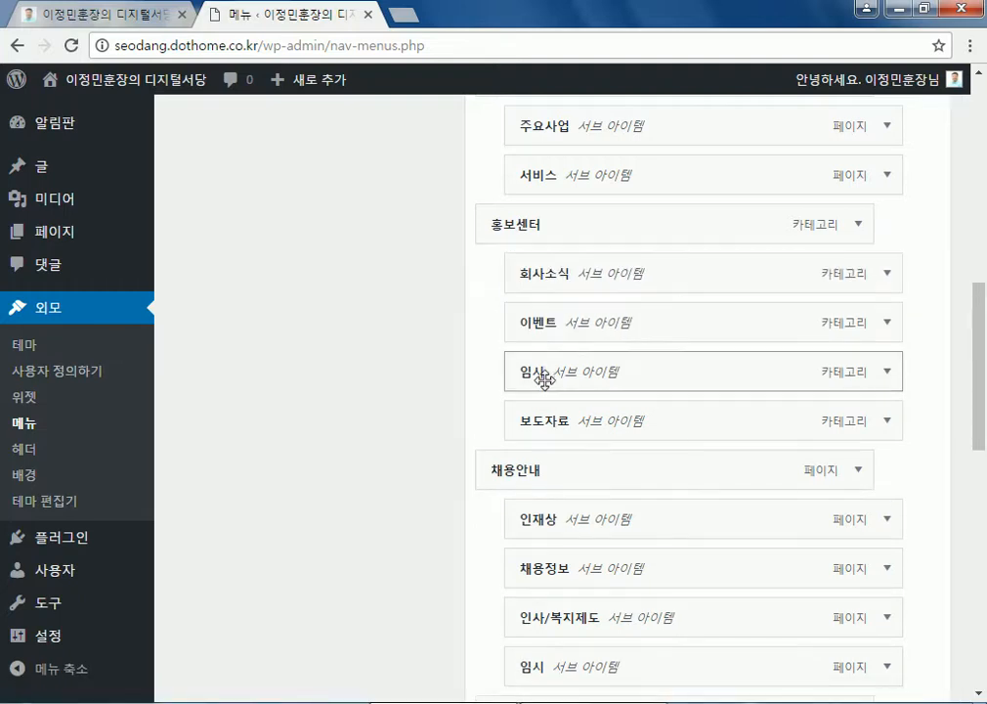
{"action": "left_click_drag", "start_coordinate": [547, 415], "coordinate": [481, 372]}
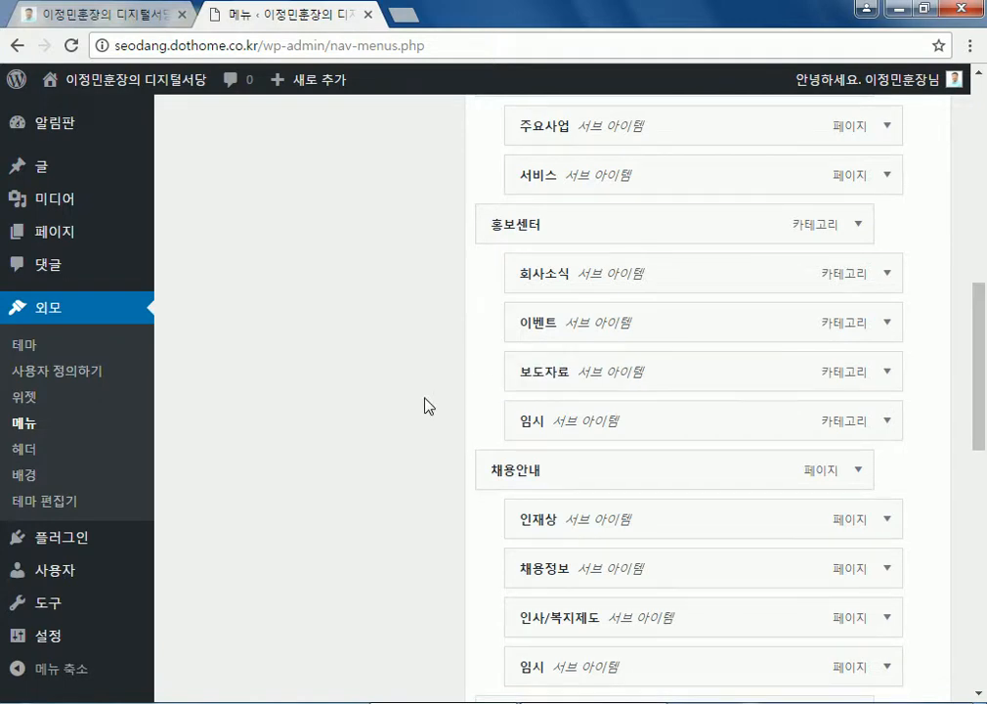
{"action": "scroll", "coordinate": [425, 405], "scroll_direction": "down", "scroll_amount": 9}
{"action": "left_click", "coordinate": [897, 595]}
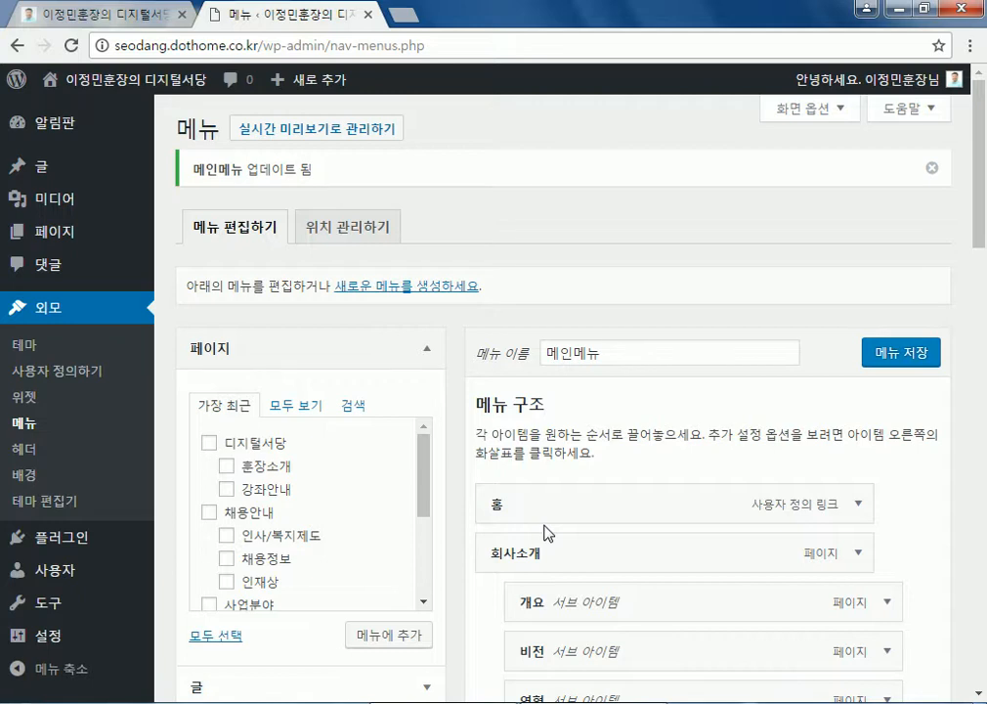
- Visit the site's home page, examine the navigation submenus and open the 임시 entries under 홍보센터 and 채용안내
{"action": "left_click", "coordinate": [124, 79]}
{"action": "mouse_move", "coordinate": [502, 364]}
{"action": "mouse_move", "coordinate": [575, 360]}
{"action": "mouse_move", "coordinate": [235, 347]}
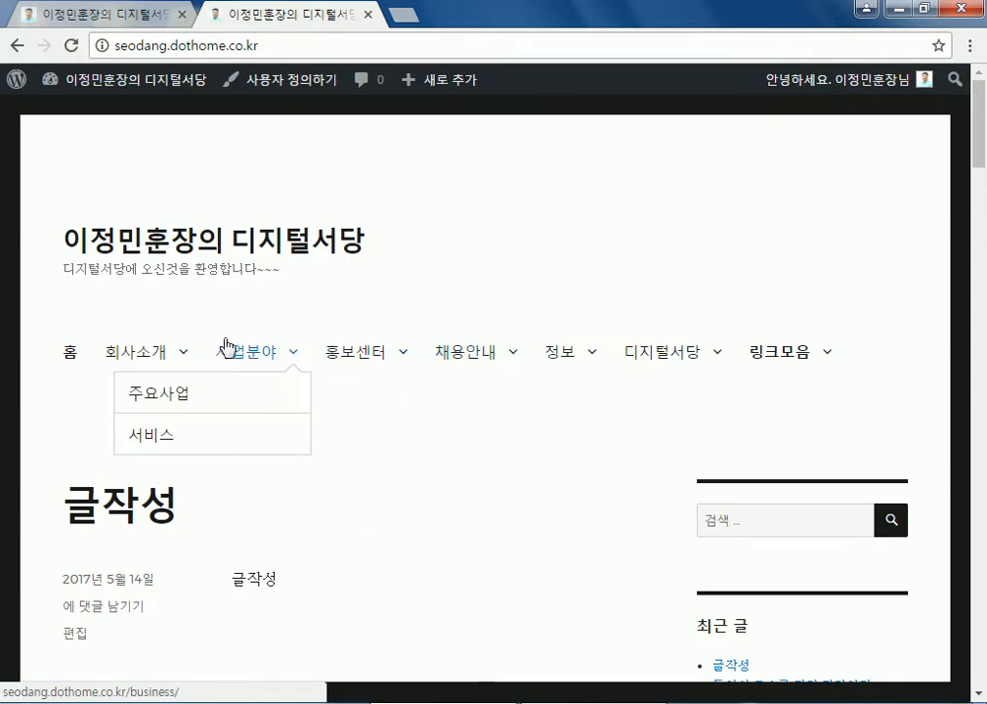
{"action": "mouse_move", "coordinate": [368, 361]}
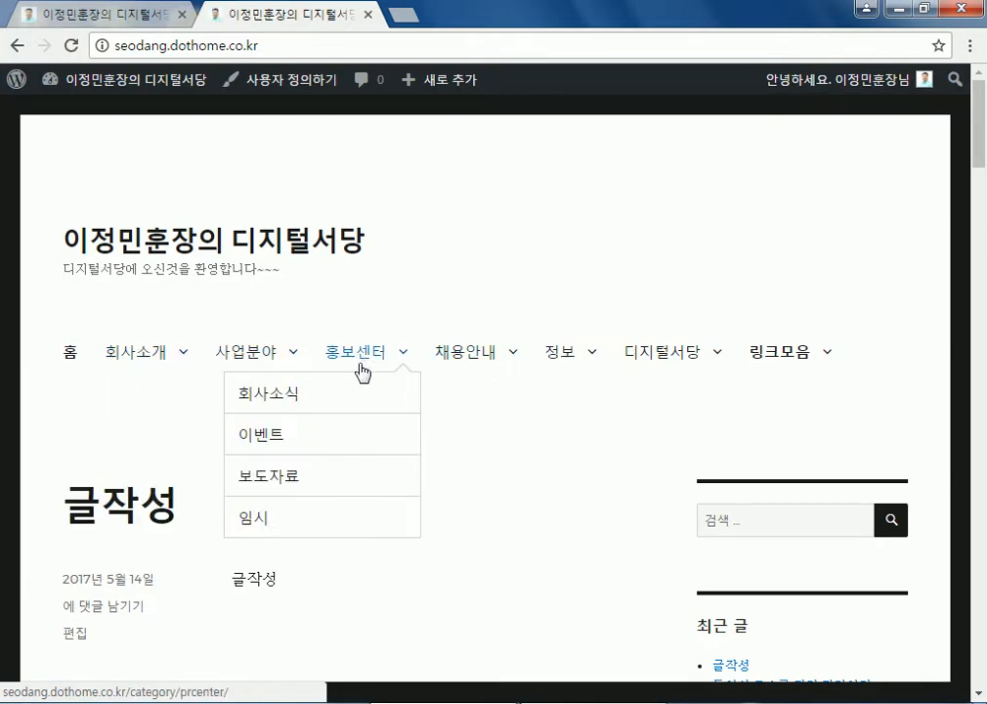
{"action": "left_click", "coordinate": [260, 526]}
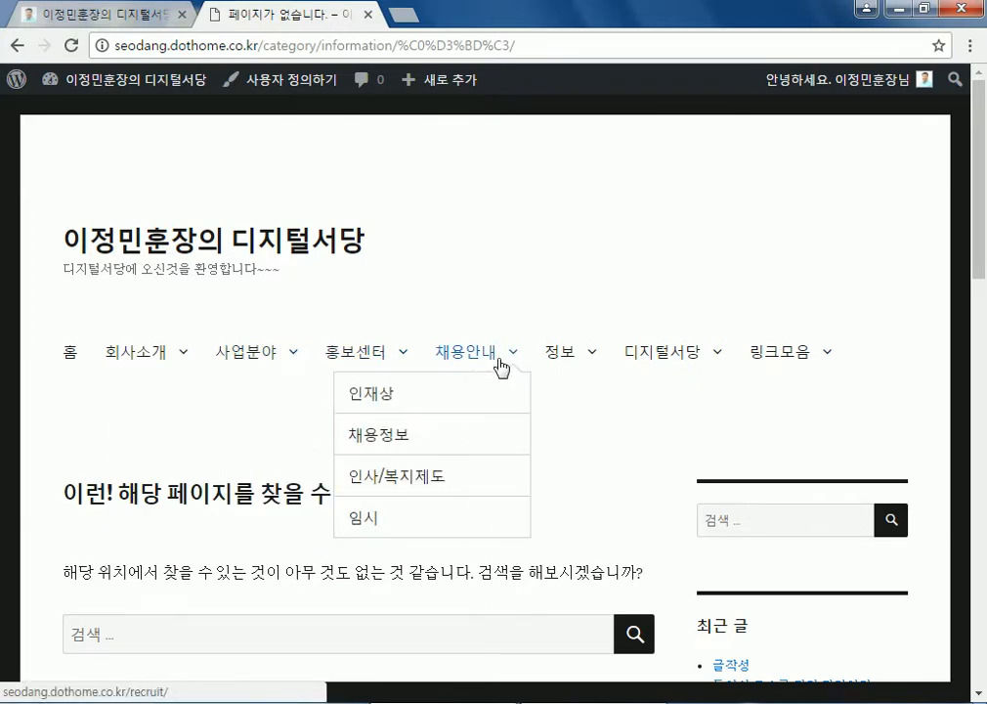
{"action": "mouse_move", "coordinate": [564, 368]}
{"action": "mouse_move", "coordinate": [479, 365]}
{"action": "left_click", "coordinate": [368, 524]}
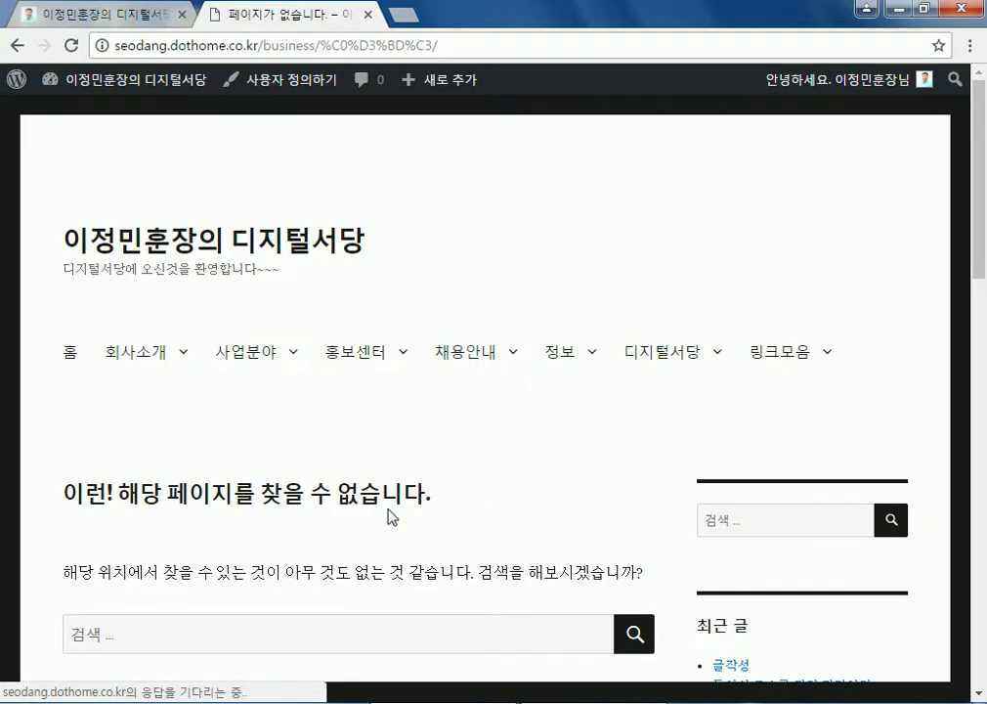
- Open the 임시, 이벤트 and 회사소식 categories under 홍보센터 and the 사업분야 page to compare their content
{"action": "mouse_move", "coordinate": [378, 362]}
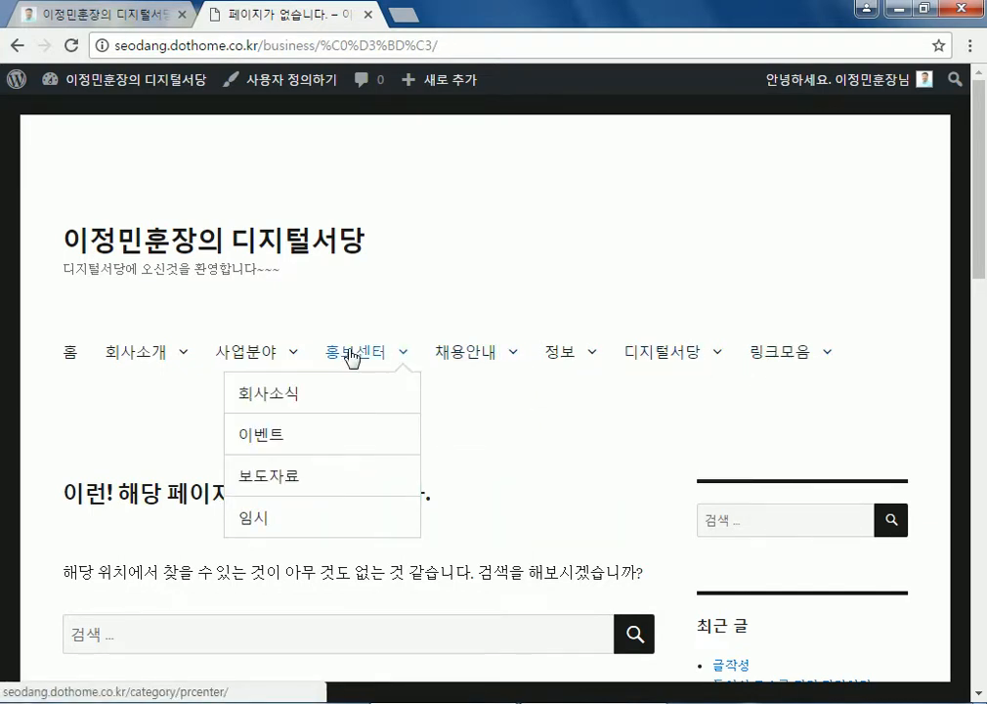
{"action": "left_click", "coordinate": [254, 529]}
{"action": "mouse_move", "coordinate": [315, 371]}
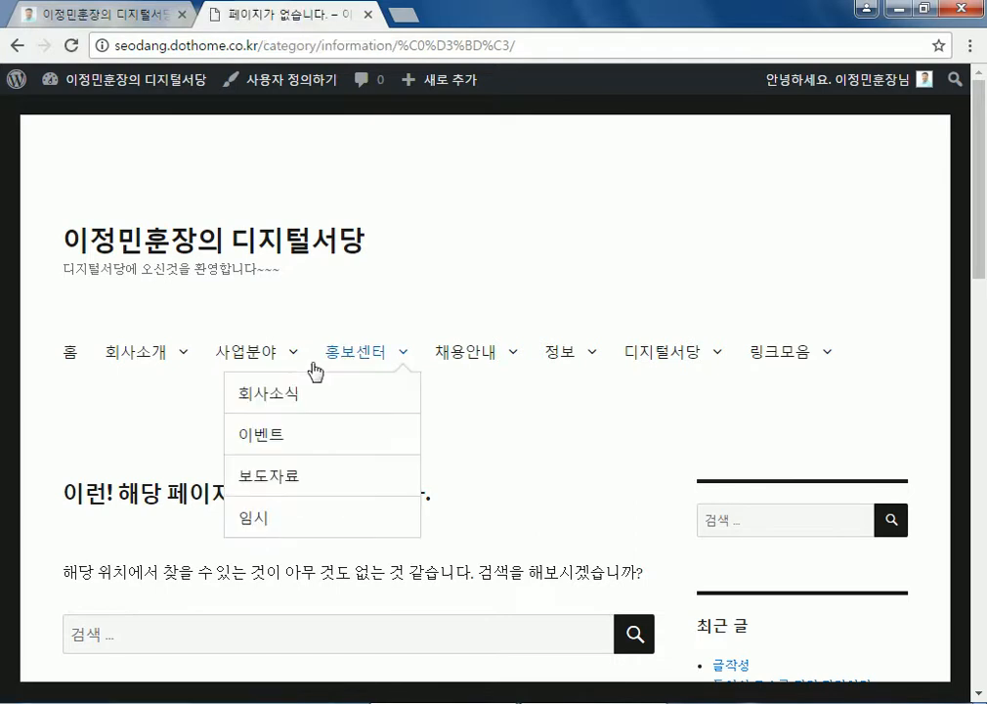
{"action": "left_click", "coordinate": [284, 442]}
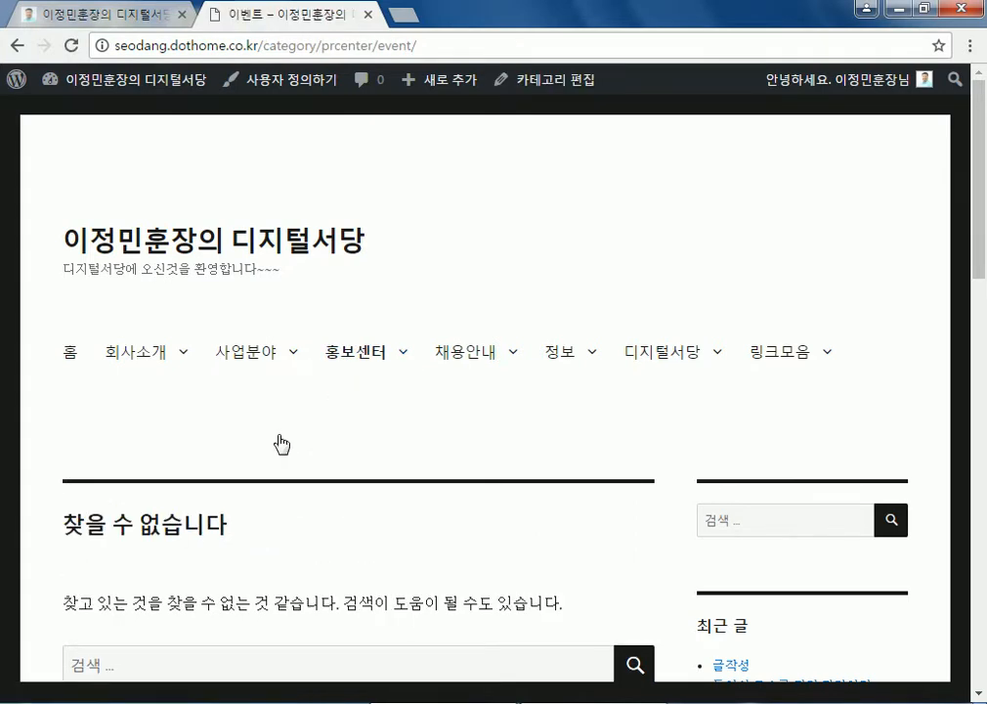
{"action": "scroll", "coordinate": [282, 445], "scroll_direction": "down", "scroll_amount": 1}
{"action": "mouse_move", "coordinate": [346, 266]}
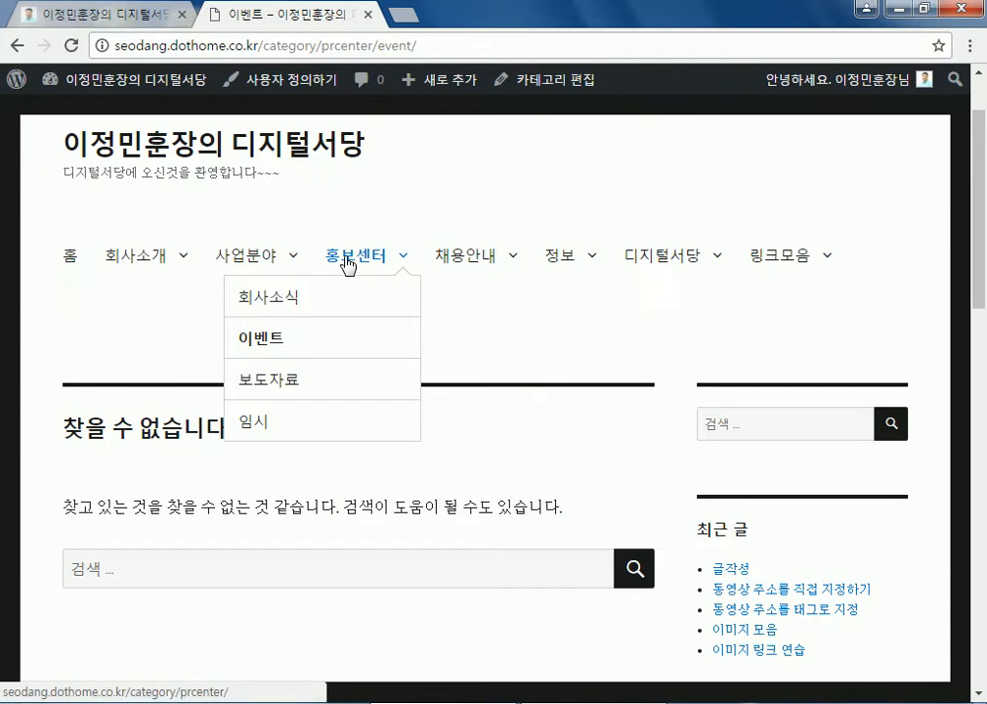
{"action": "left_click", "coordinate": [266, 300]}
{"action": "scroll", "coordinate": [379, 311], "scroll_direction": "down", "scroll_amount": 3}
{"action": "scroll", "coordinate": [374, 312], "scroll_direction": "up", "scroll_amount": 2}
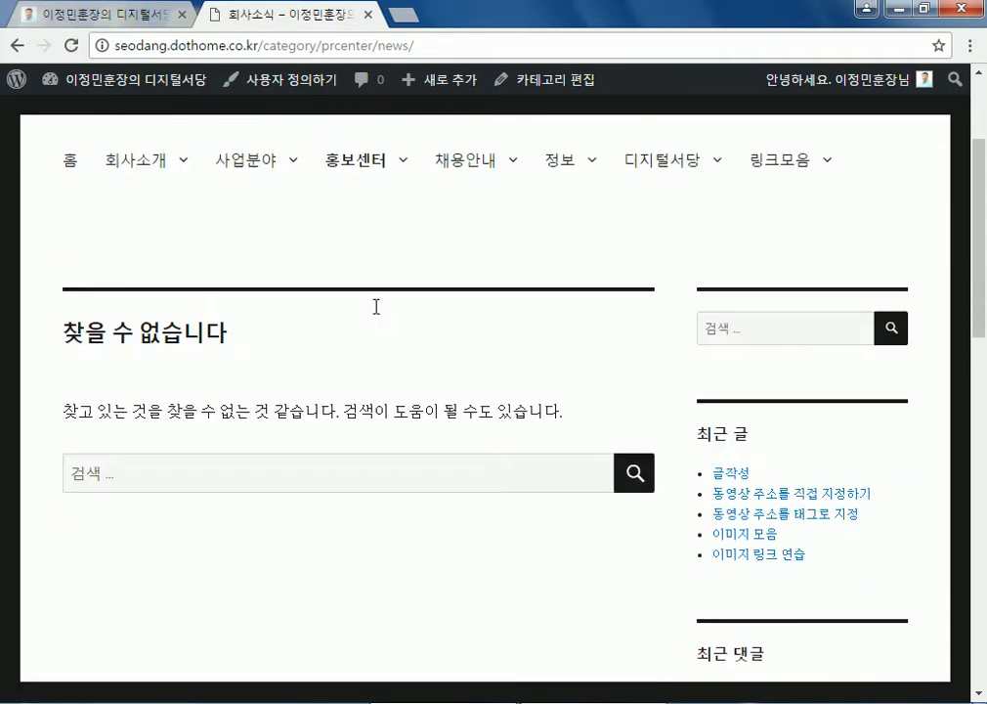
{"action": "left_click", "coordinate": [253, 264]}
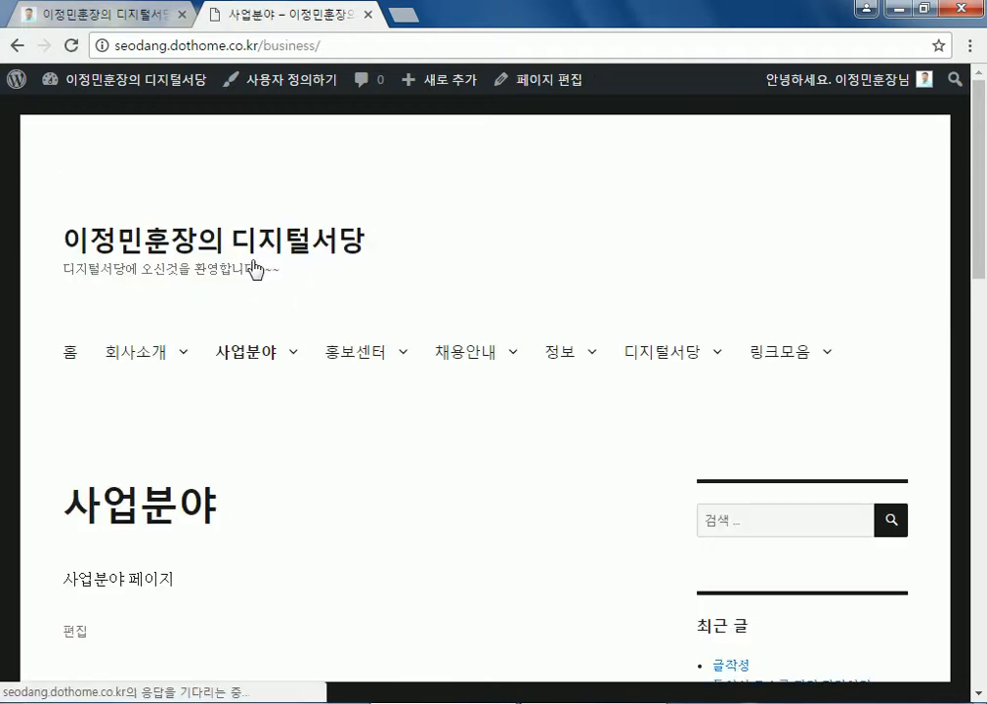
{"action": "mouse_move", "coordinate": [356, 352]}
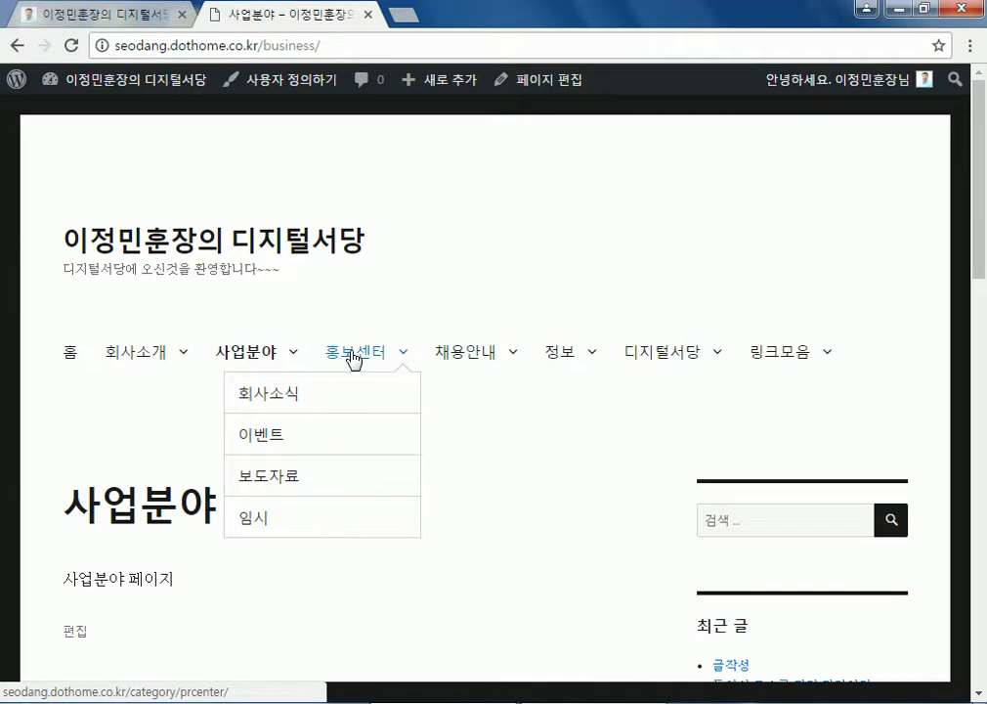
- Return to the WordPress dashboard, open the menu editor and examine the 홍보센터 and 채용안내 items in 메인메뉴
{"action": "left_click", "coordinate": [138, 82]}
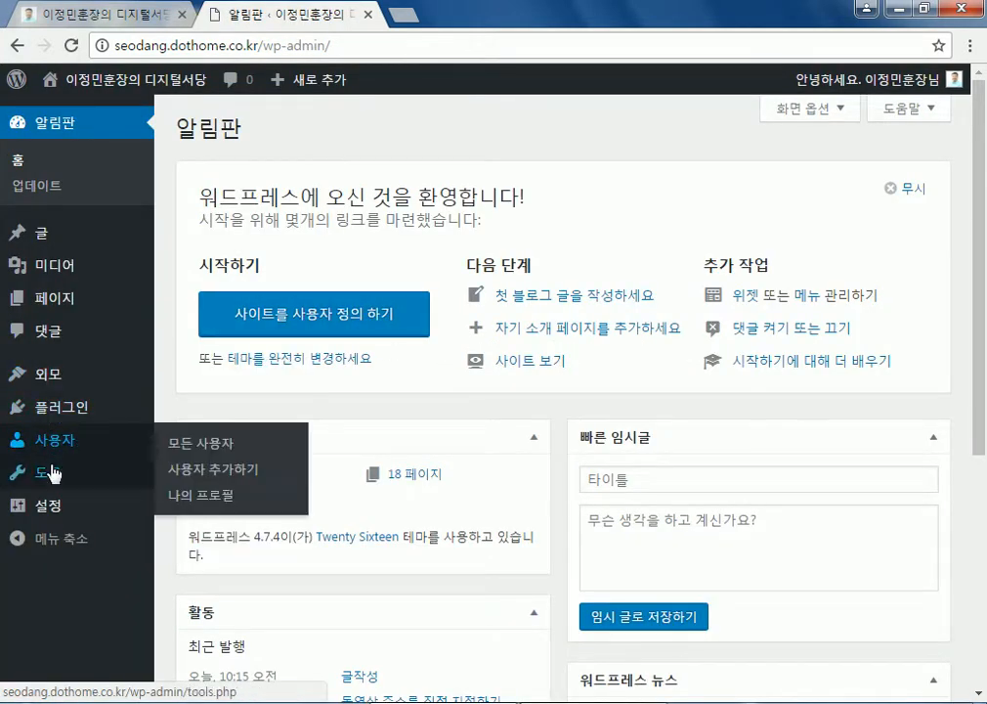
{"action": "mouse_move", "coordinate": [16, 377]}
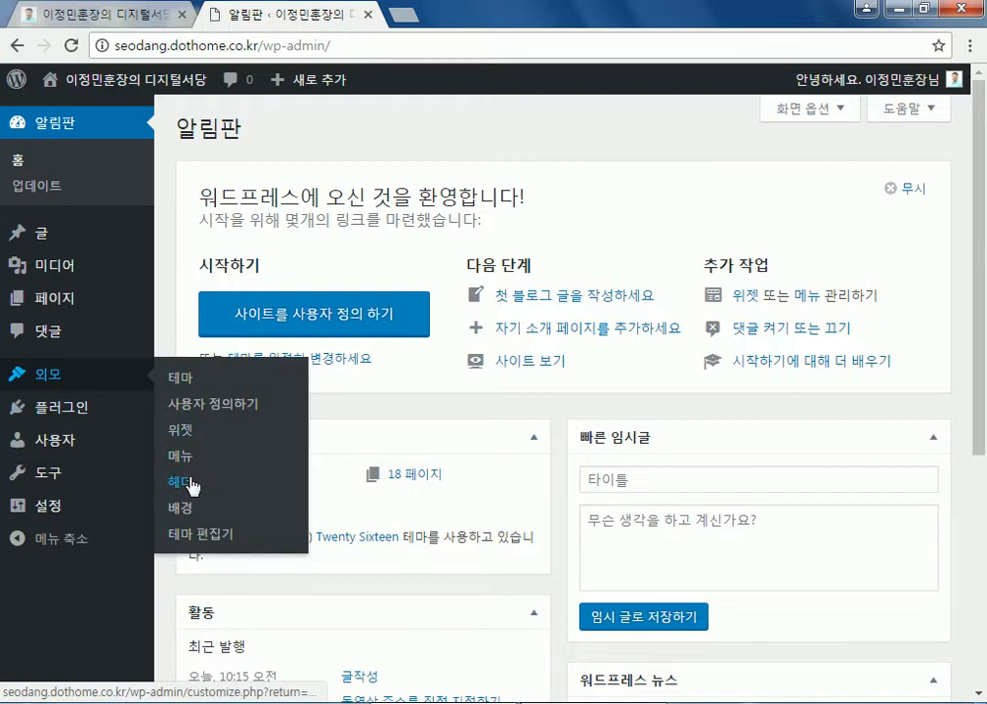
{"action": "left_click", "coordinate": [194, 464]}
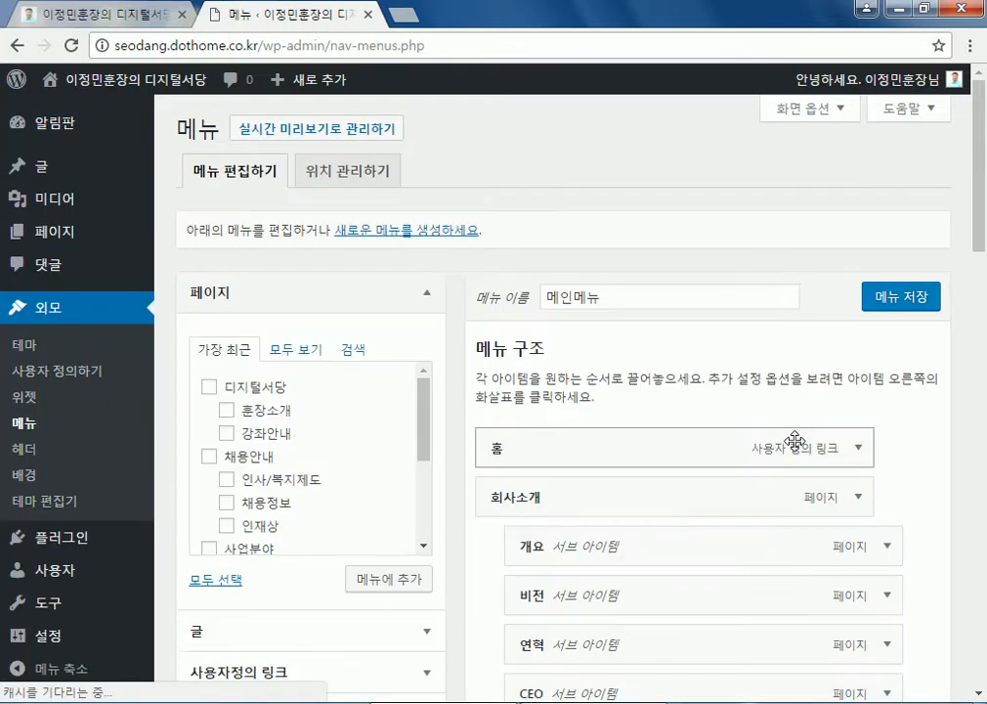
{"action": "scroll", "coordinate": [829, 487], "scroll_direction": "down", "scroll_amount": 4}
{"action": "scroll", "coordinate": [893, 479], "scroll_direction": "down", "scroll_amount": 3}
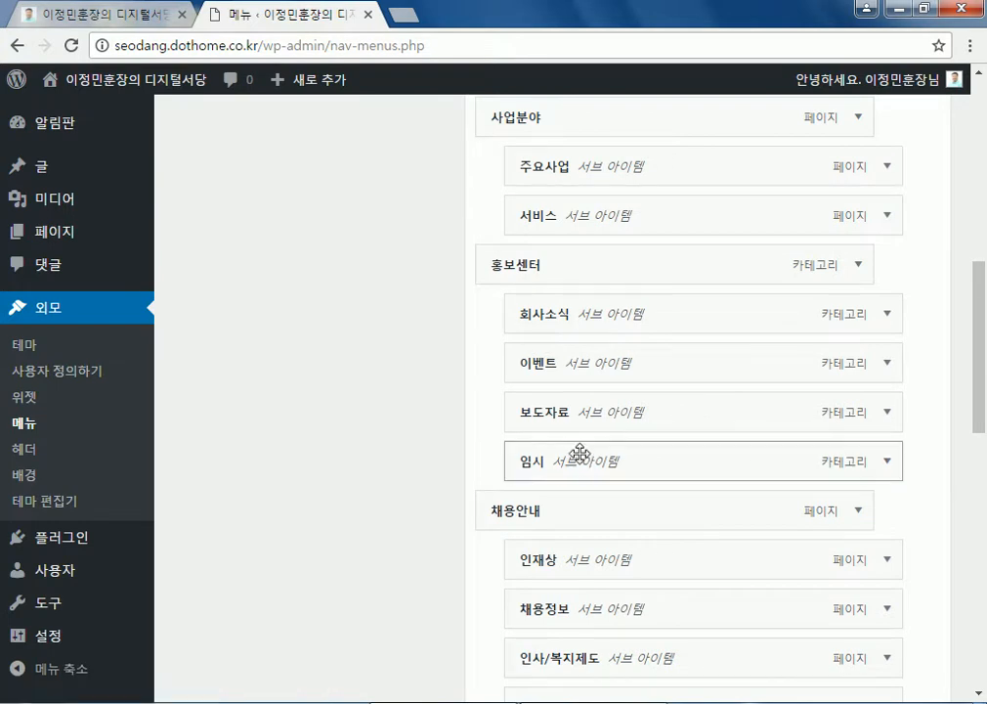
{"action": "scroll", "coordinate": [577, 454], "scroll_direction": "down", "scroll_amount": 2}
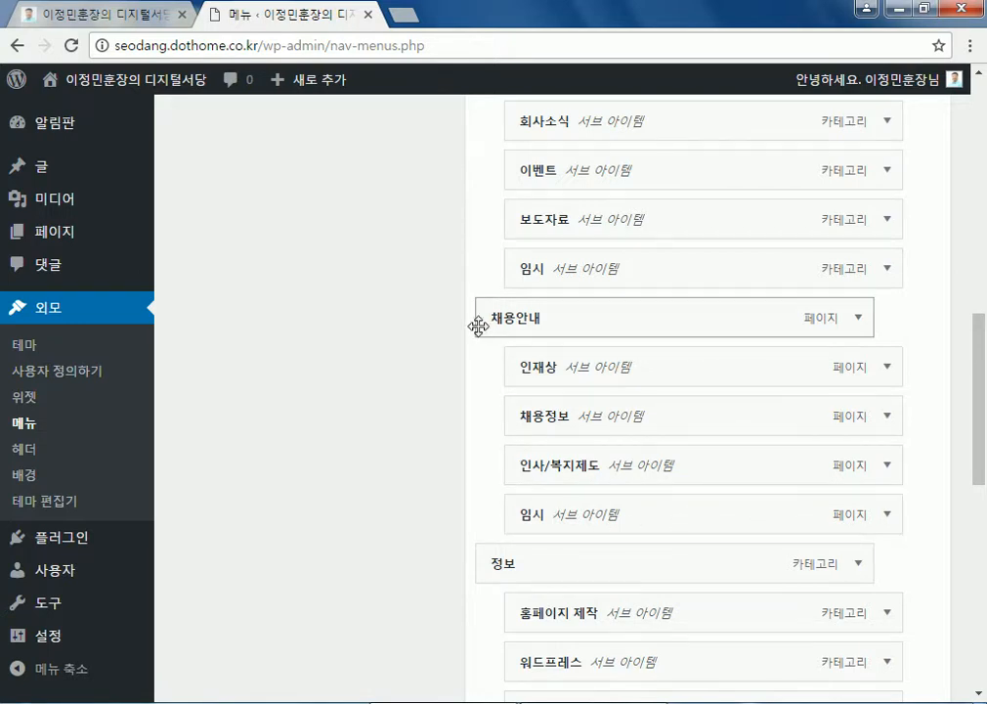
{"action": "scroll", "coordinate": [479, 326], "scroll_direction": "up", "scroll_amount": 2}
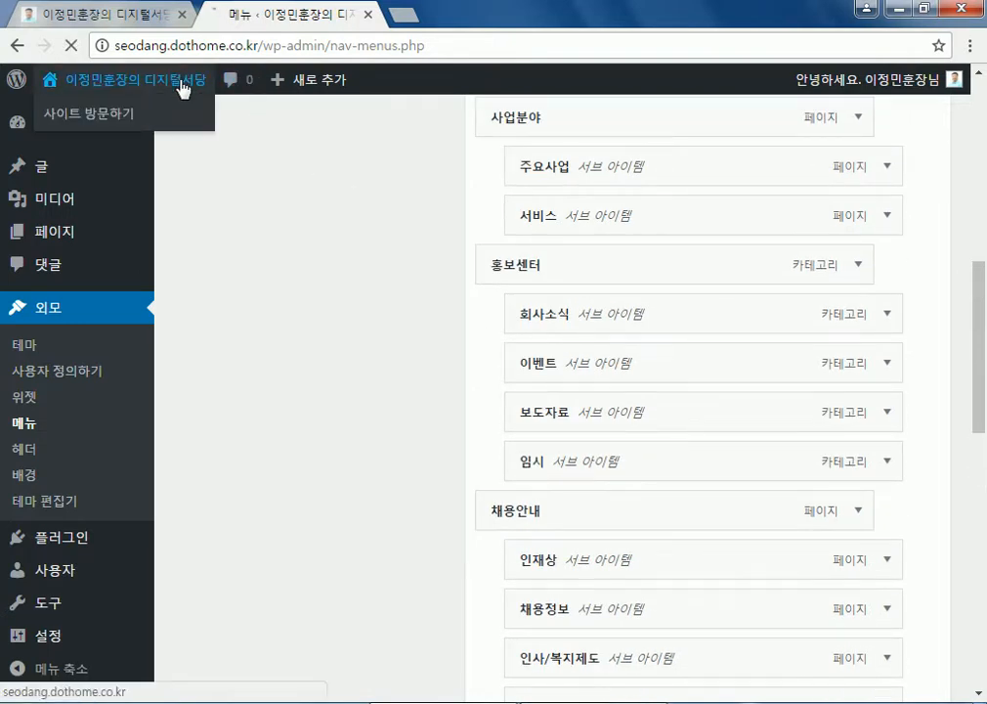
- Visit the site and check the 임시 entries under 홍보센터 and 채용안내 along with the 회사소식 category
{"action": "left_click", "coordinate": [176, 78]}
{"action": "mouse_move", "coordinate": [368, 364]}
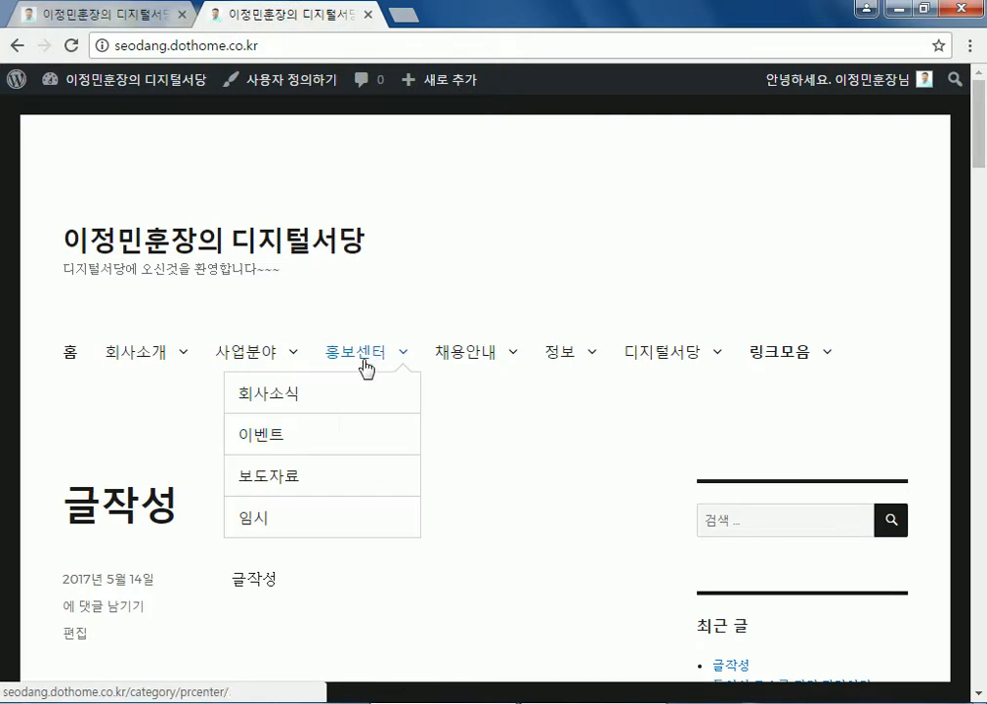
{"action": "left_click", "coordinate": [259, 518]}
{"action": "mouse_move", "coordinate": [475, 352]}
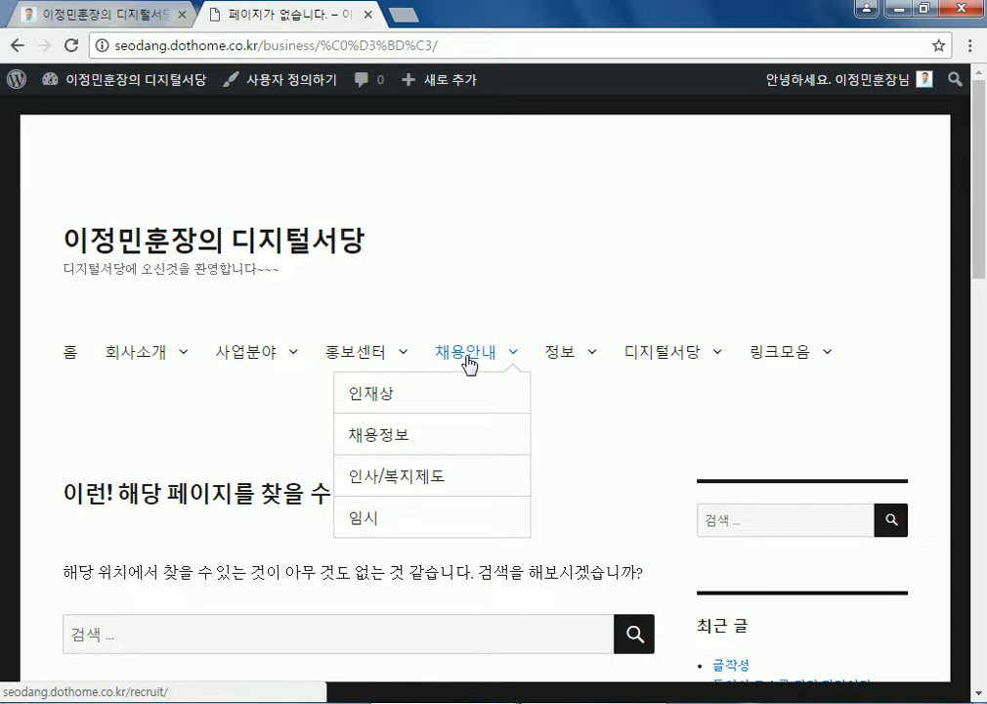
{"action": "mouse_move", "coordinate": [379, 359]}
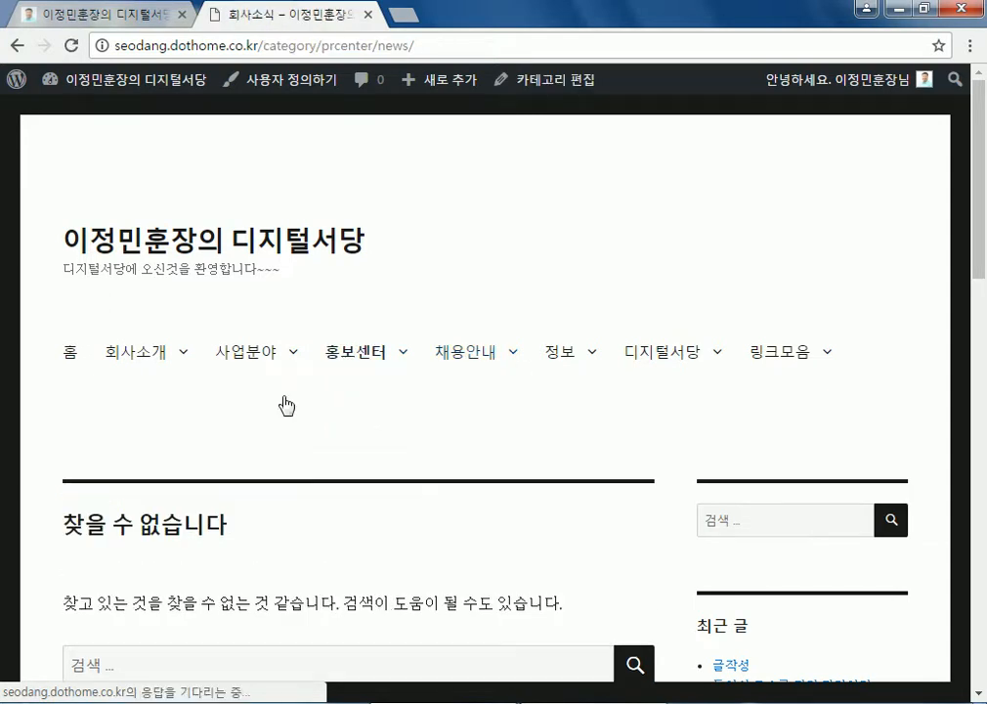
{"action": "mouse_move", "coordinate": [347, 264]}
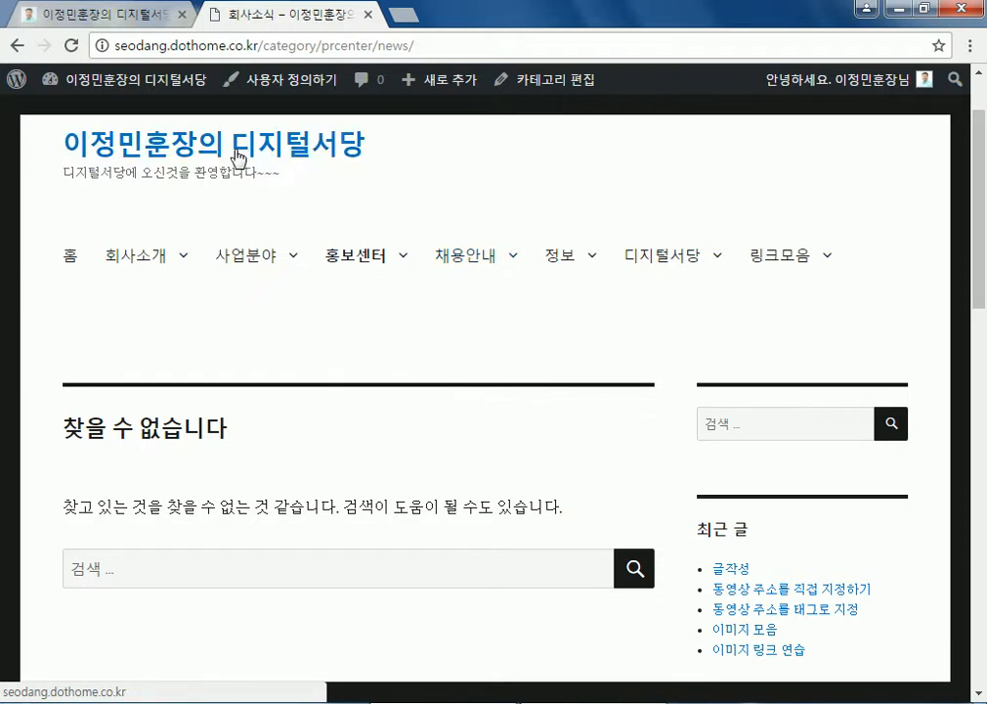
- Go back to the dashboard and examine the available commands for posts, pages and appearance
{"action": "left_click", "coordinate": [148, 82]}
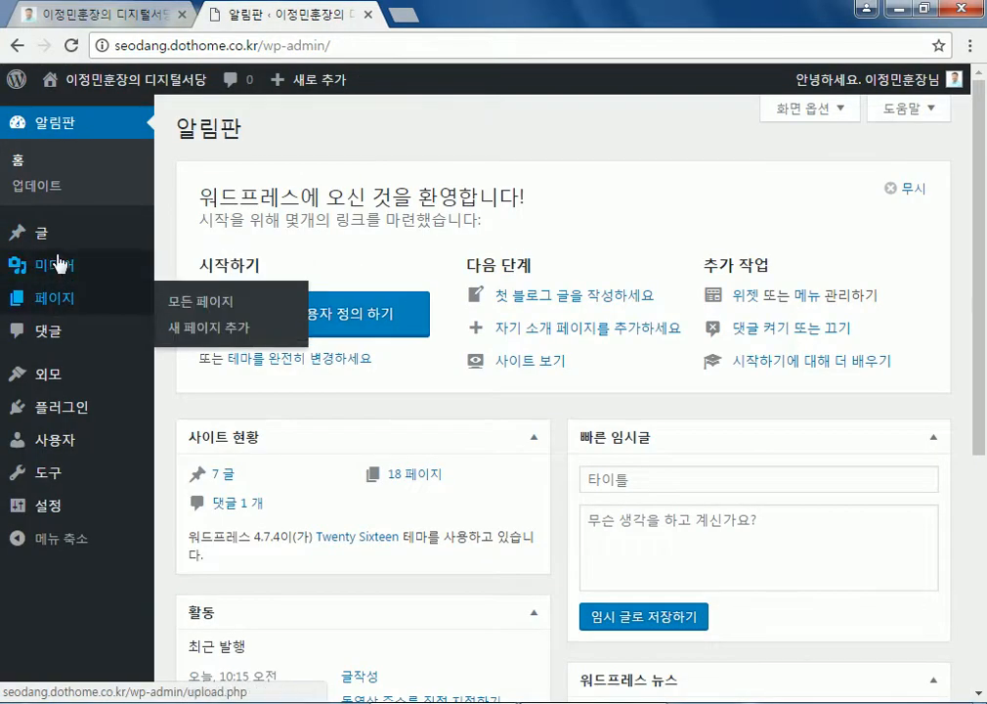
{"action": "mouse_move", "coordinate": [54, 245]}
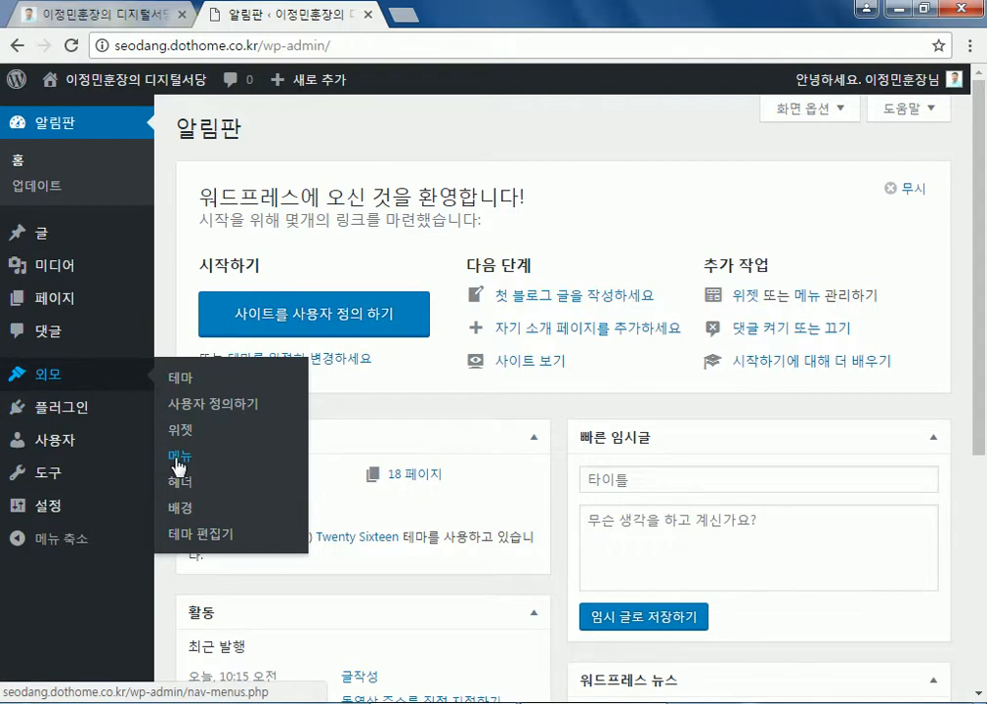
{"action": "mouse_move", "coordinate": [63, 306]}
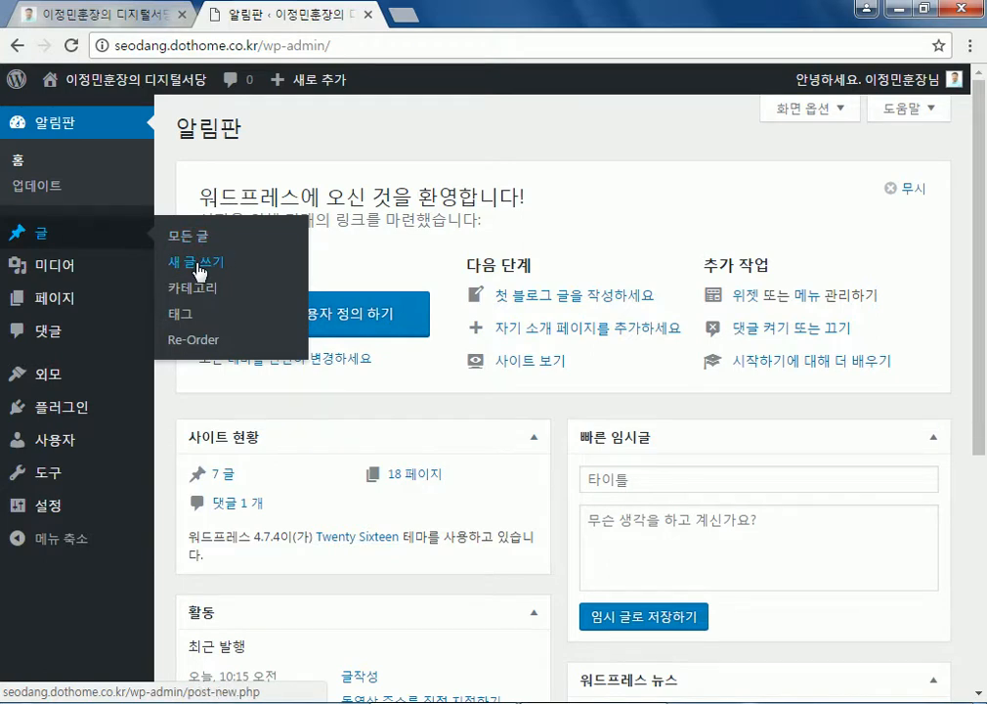
- Switch to the empty Notepad document, maximize it and enter 글 as the first word of the note
{"action": "left_click", "coordinate": [293, 702]}
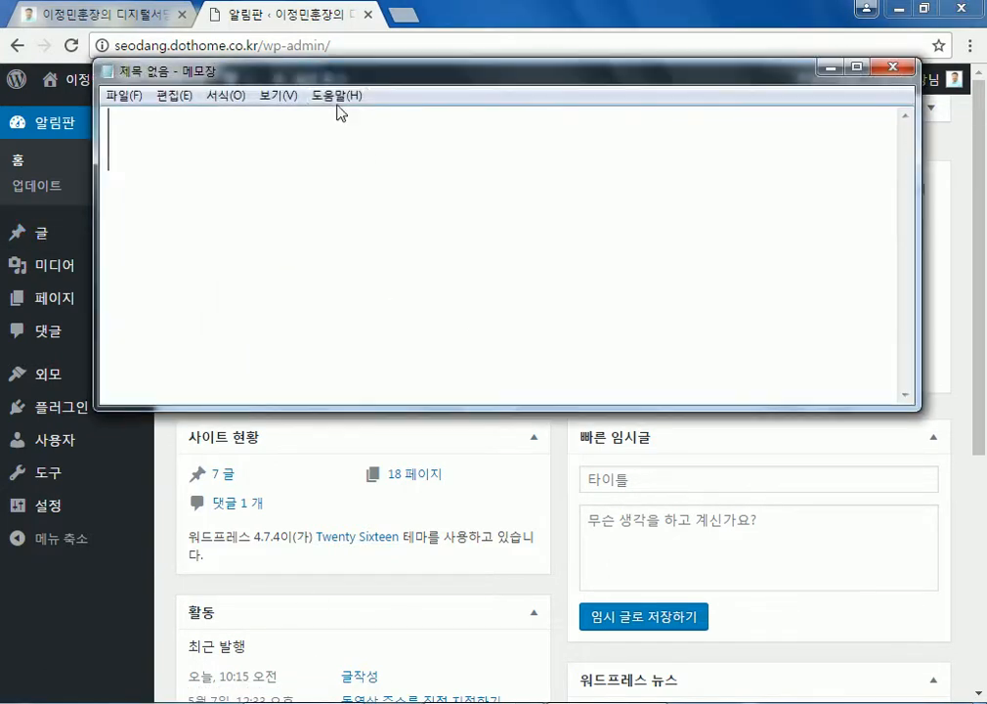
{"action": "double_click", "coordinate": [327, 80]}
{"action": "type", "text": "rmf"}
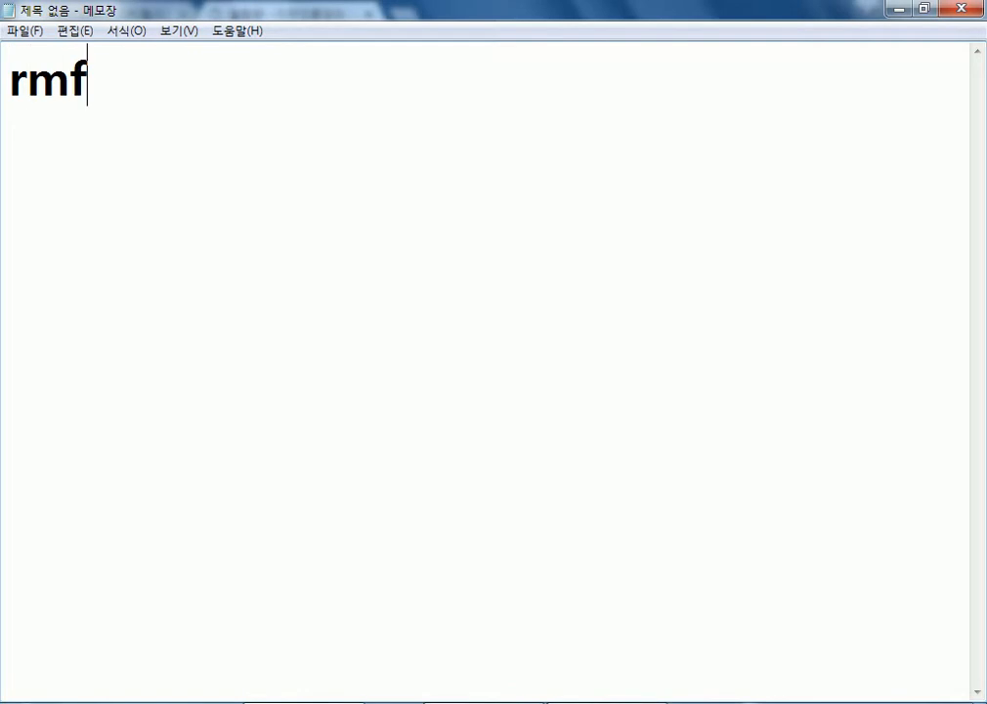
{"action": "key", "text": "ctrl+a"}
{"action": "type", "text": "글"}
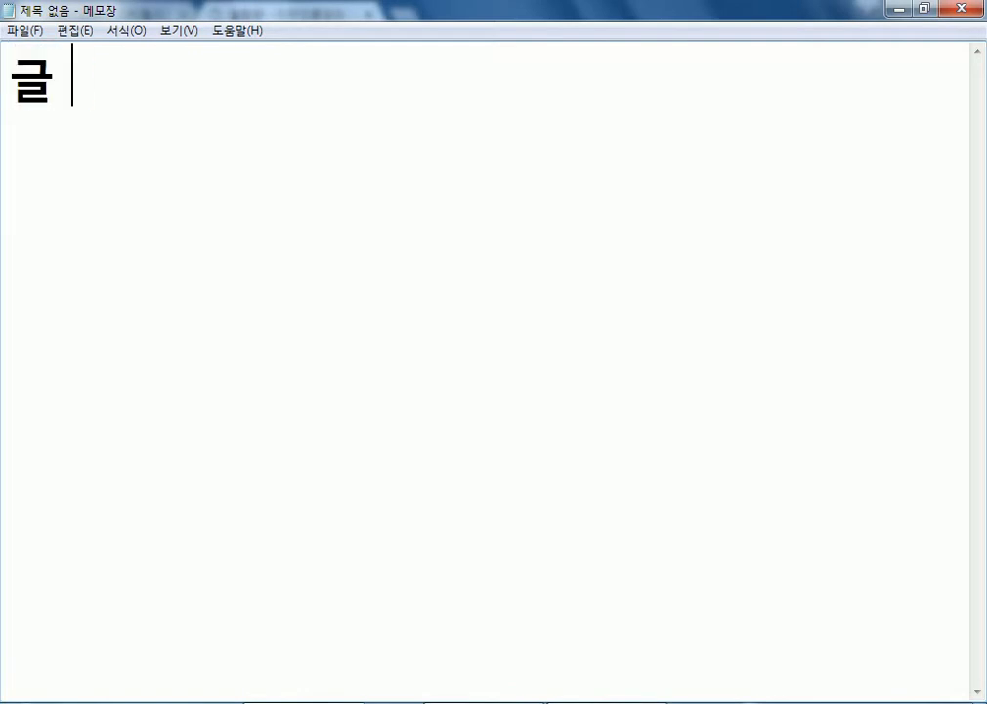
- Set the note's font size to 24, keeping the bold 맑은 고딕 font
{"action": "left_click", "coordinate": [127, 30]}
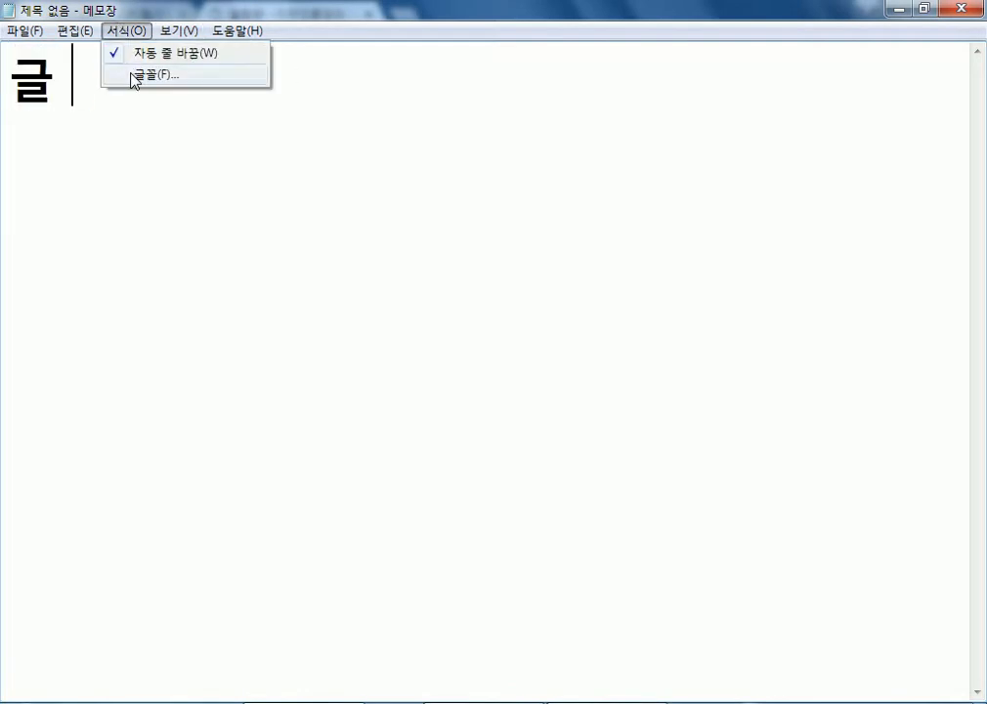
{"action": "left_click", "coordinate": [134, 76]}
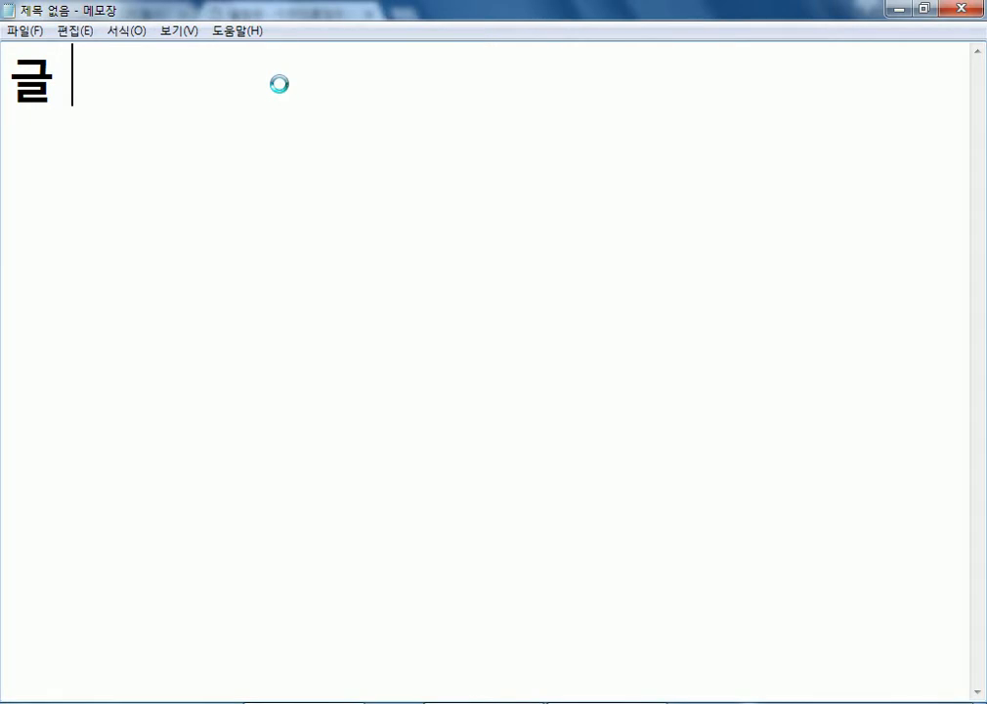
{"action": "left_click", "coordinate": [374, 240]}
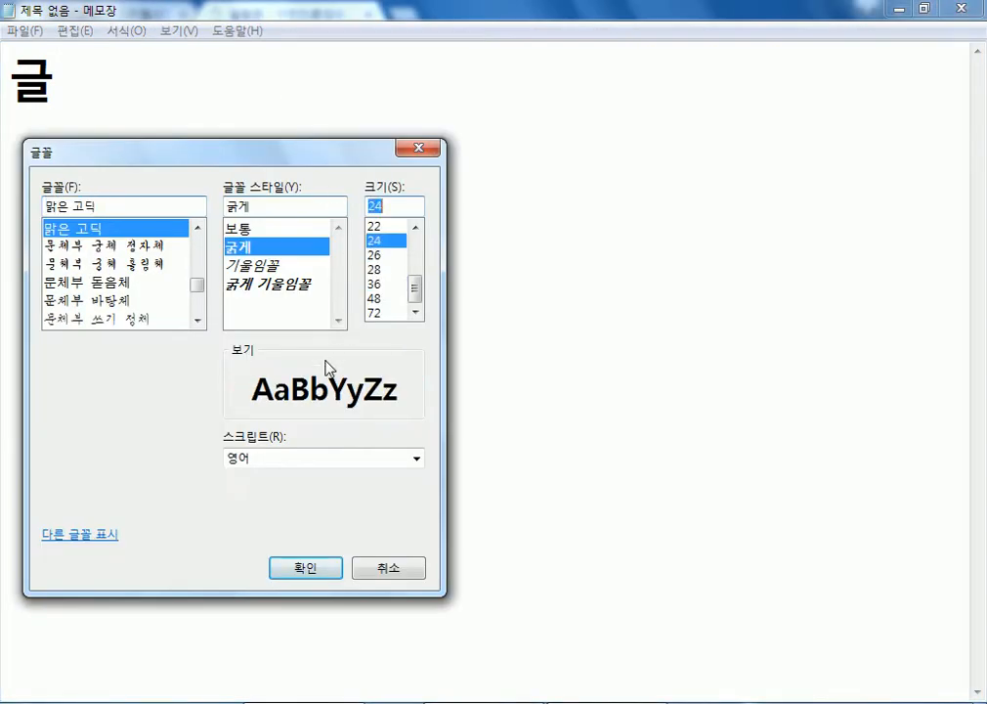
{"action": "left_click", "coordinate": [308, 565]}
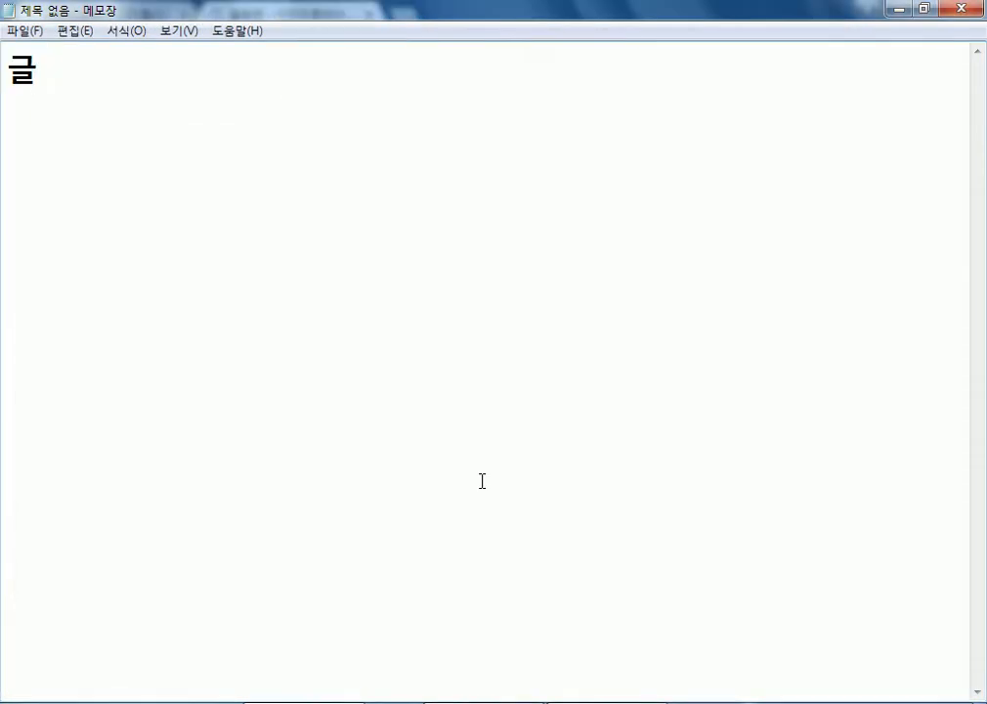
- Complete the note's first line as "글 : 블로그에 포스팅하듯이 글 쓰기"
{"action": "type", "text": "블로그"}
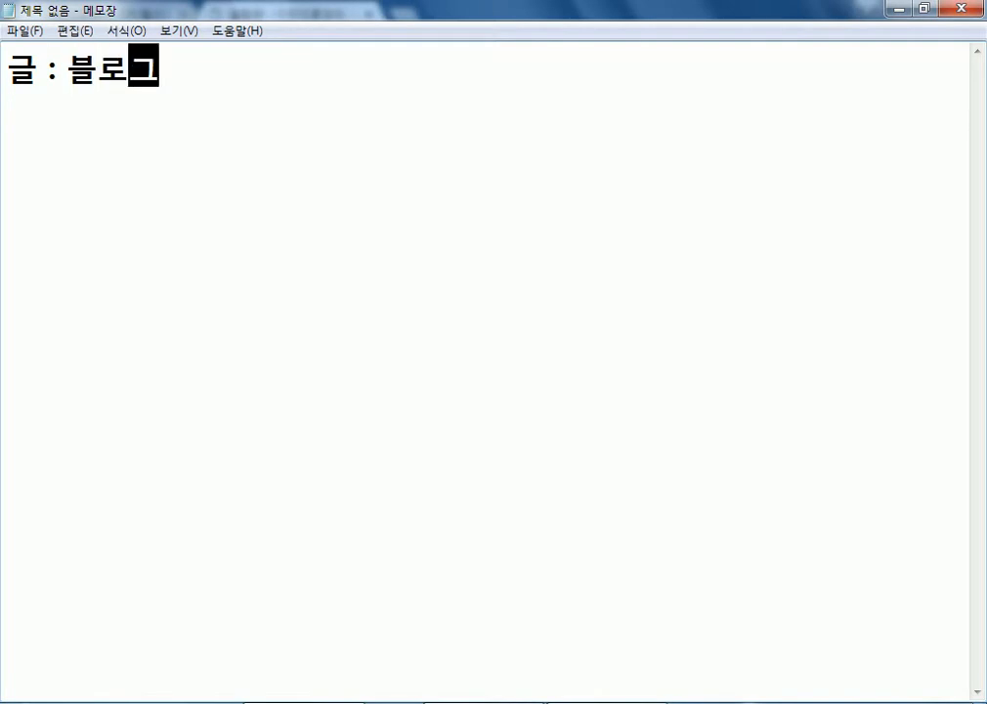
{"action": "type", "text": "에 포스팅ㅎ"}
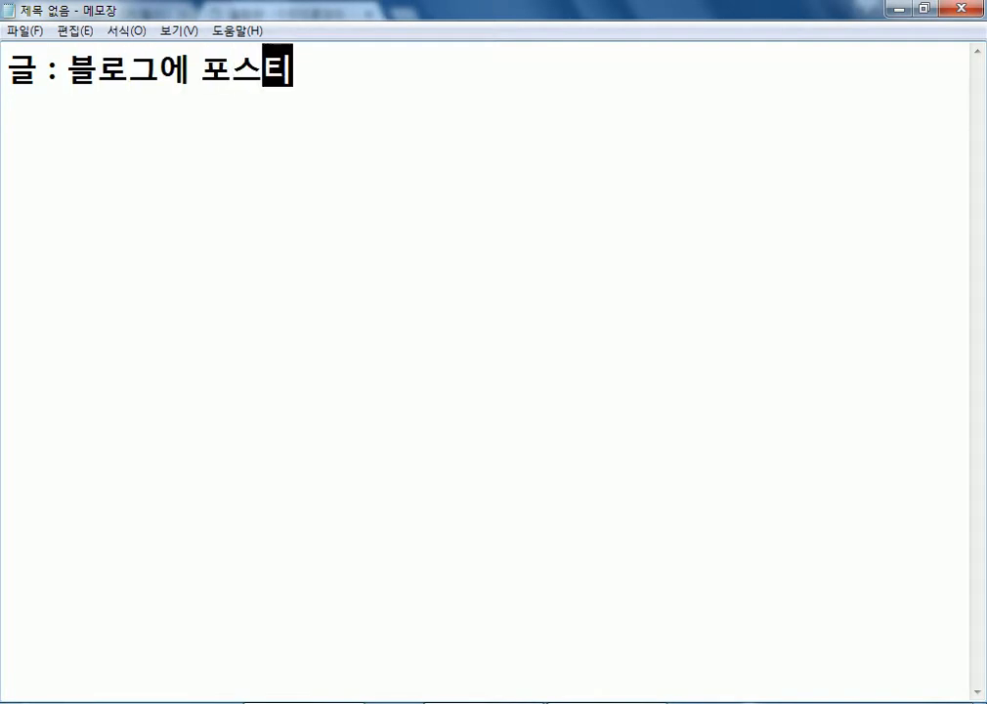
{"action": "type", "text": "하듯이 글 쓰기"}
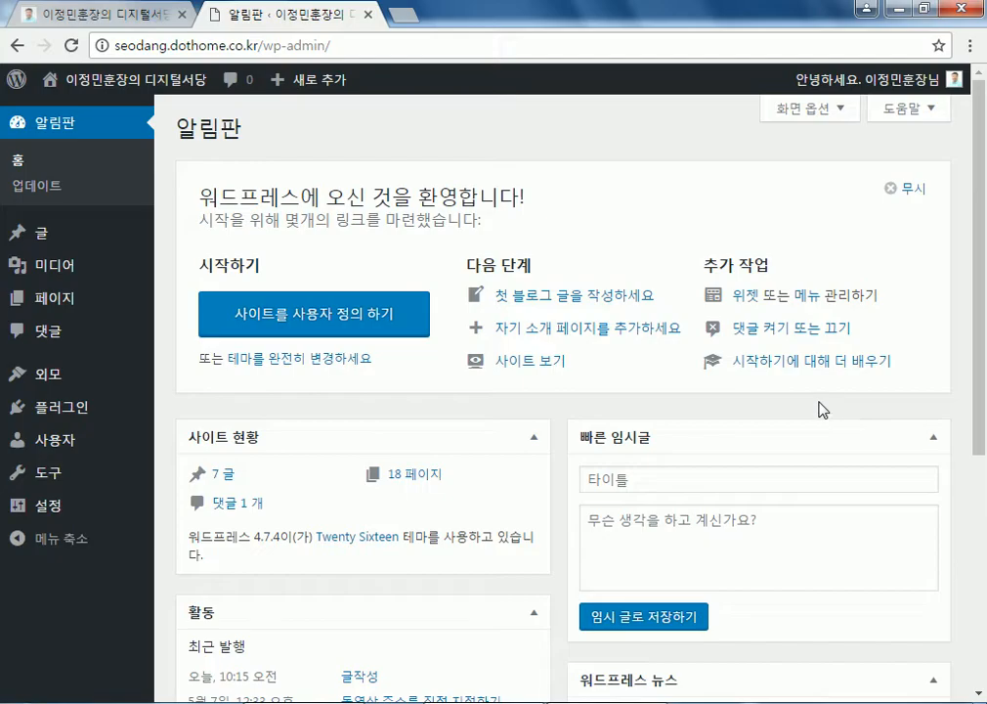
- Switch back to the browser, visit the site's home page and examine the published posts down to 이미지 링크 연습
{"action": "left_click", "coordinate": [192, 82]}
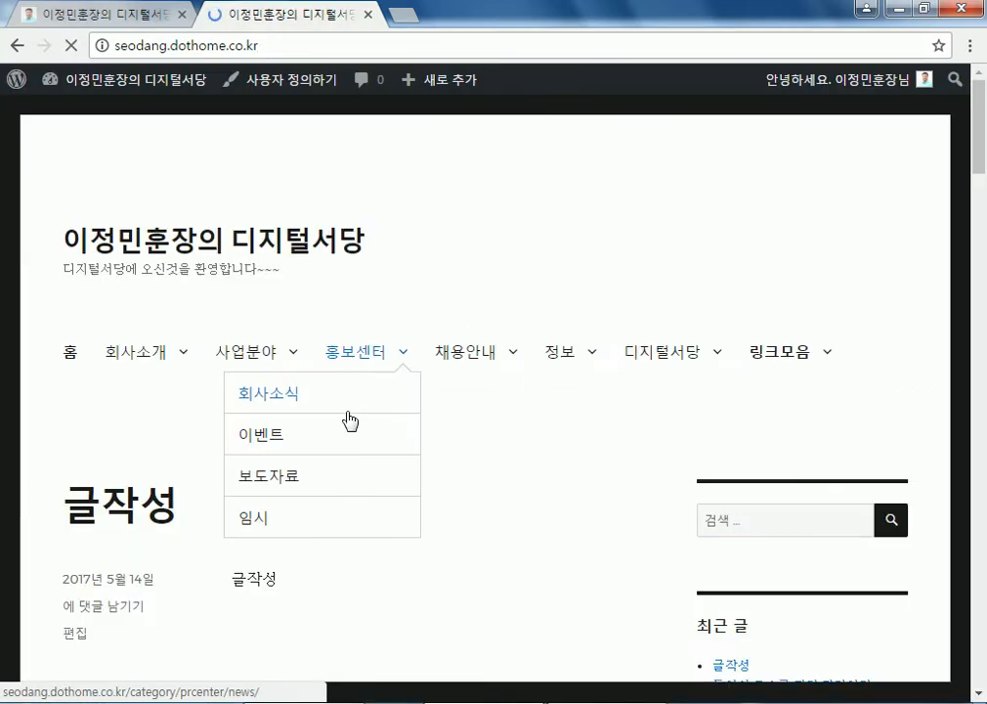
{"action": "scroll", "coordinate": [255, 441], "scroll_direction": "down", "scroll_amount": 4}
{"action": "scroll", "coordinate": [323, 406], "scroll_direction": "down", "scroll_amount": 2}
{"action": "scroll", "coordinate": [329, 411], "scroll_direction": "down", "scroll_amount": 1}
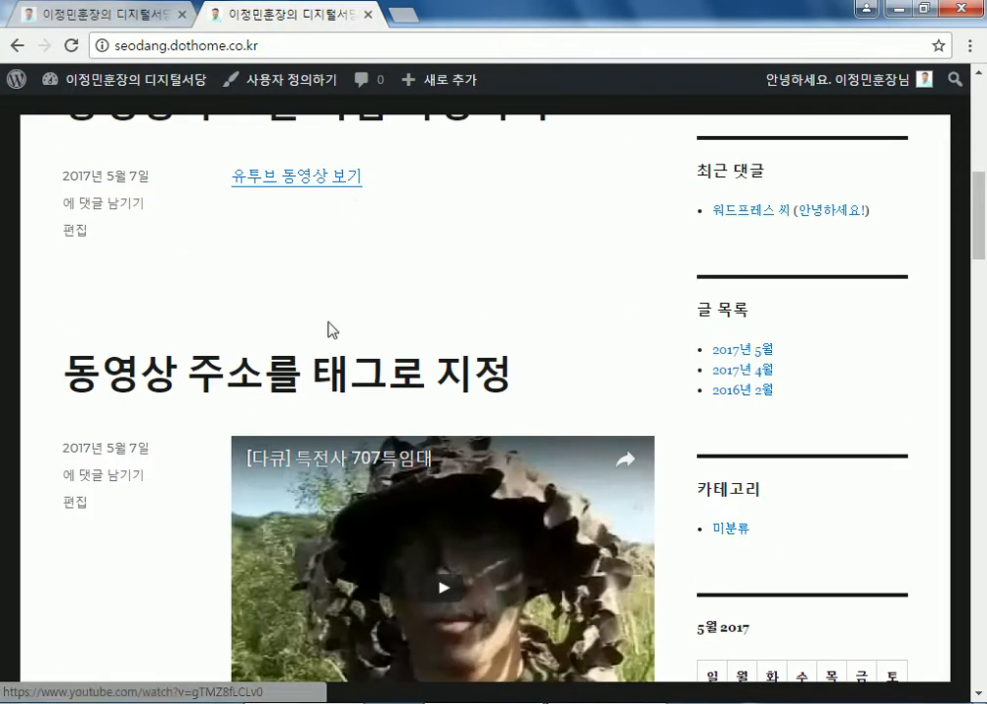
{"action": "scroll", "coordinate": [289, 186], "scroll_direction": "down", "scroll_amount": 4}
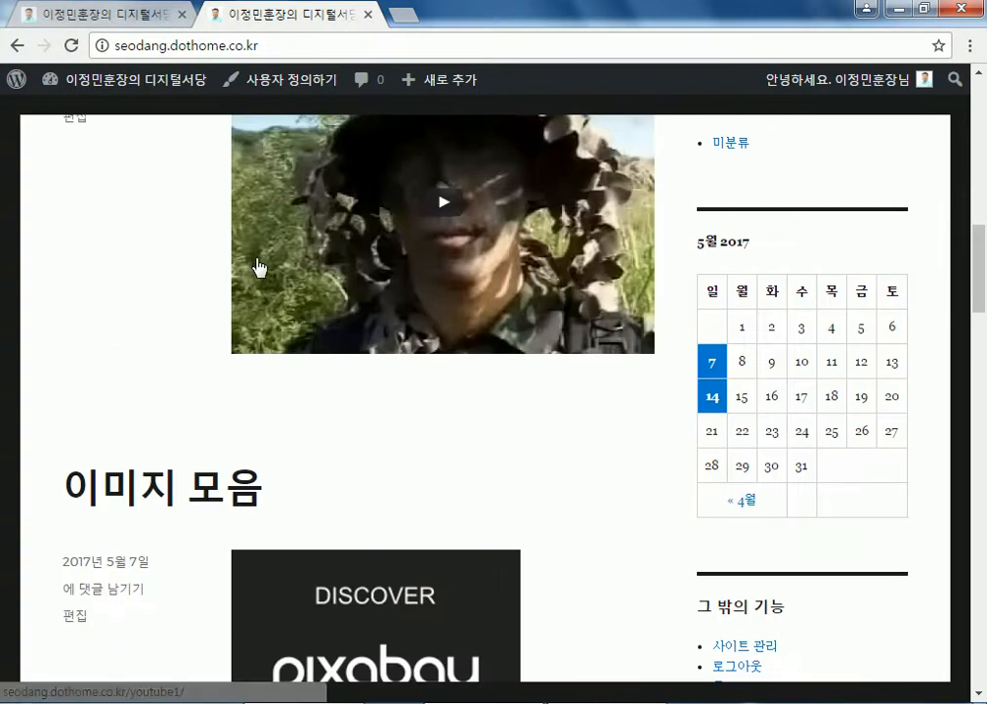
{"action": "scroll", "coordinate": [411, 253], "scroll_direction": "up", "scroll_amount": 1}
{"action": "scroll", "coordinate": [427, 288], "scroll_direction": "down", "scroll_amount": 4}
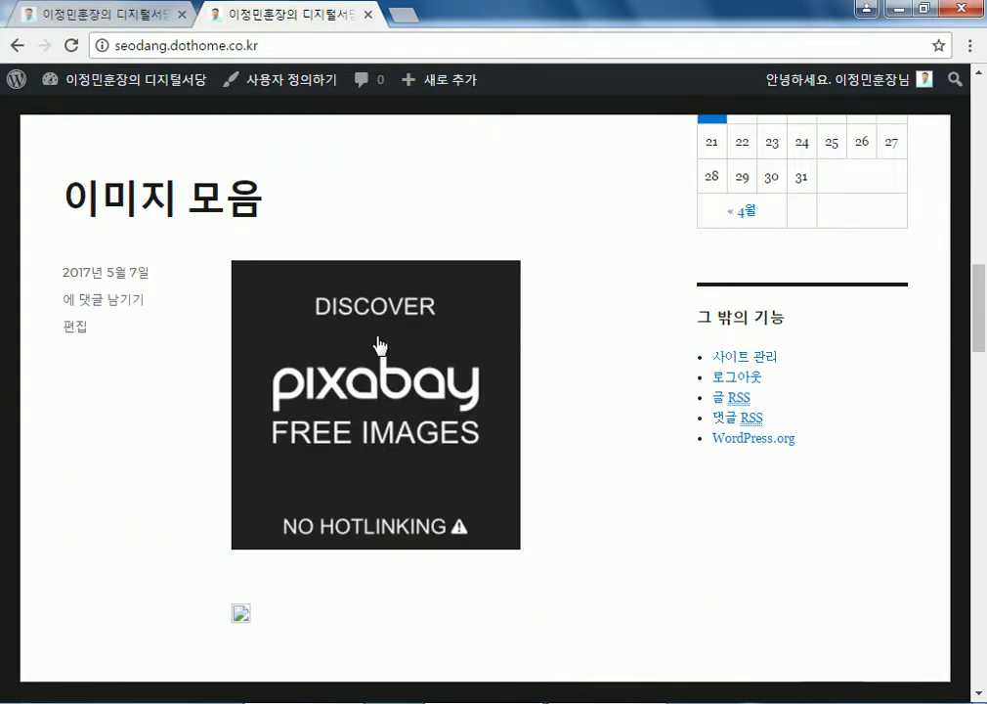
{"action": "scroll", "coordinate": [384, 404], "scroll_direction": "down", "scroll_amount": 10}
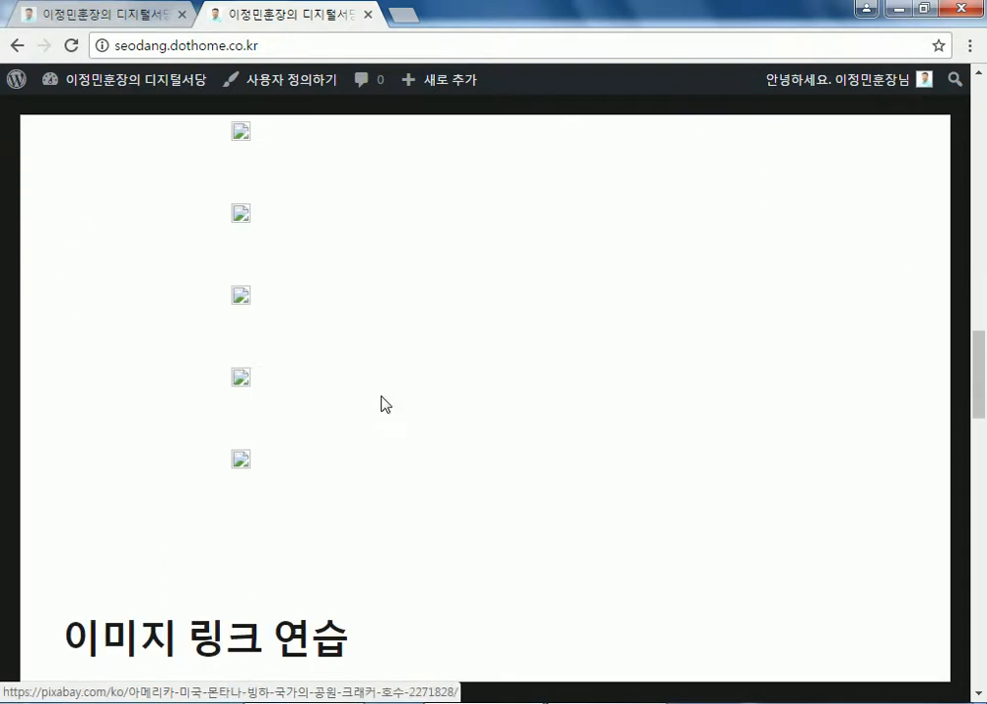
- Test an image link in the home page posts, close the page it opens and return to the site's main menu
{"action": "left_click", "coordinate": [352, 376]}
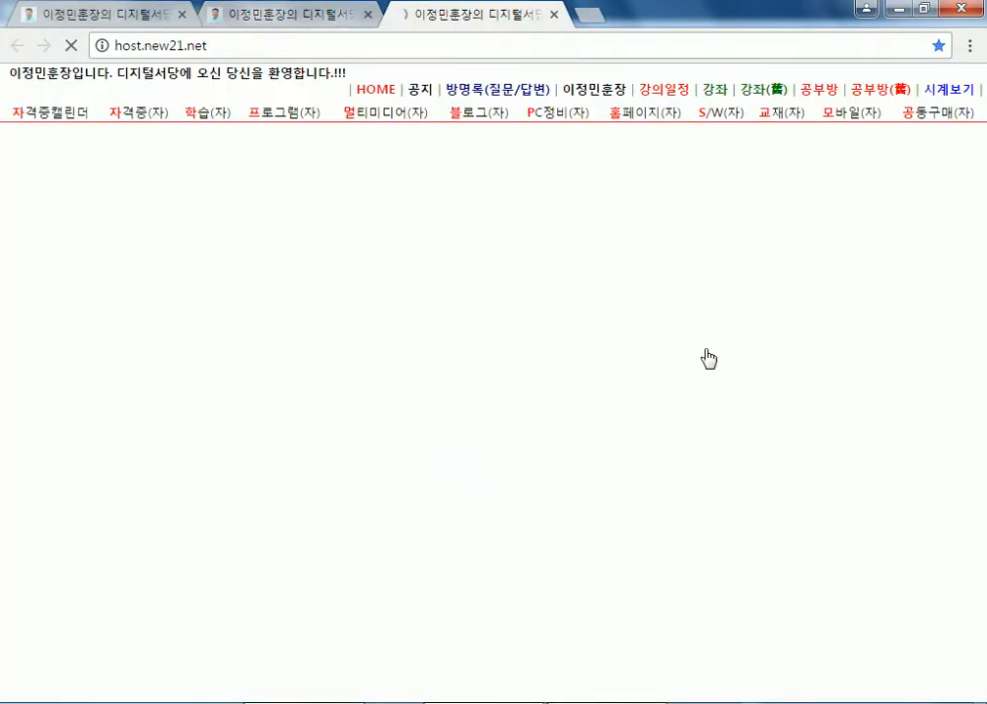
{"action": "left_click", "coordinate": [556, 16]}
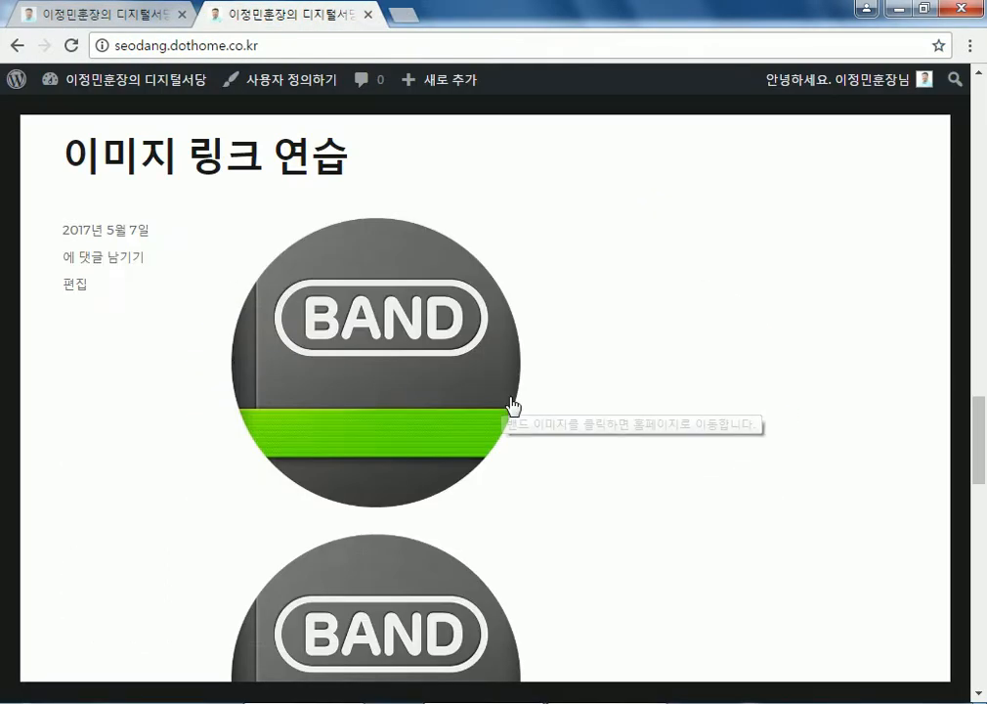
{"action": "scroll", "coordinate": [520, 357], "scroll_direction": "up", "scroll_amount": 15}
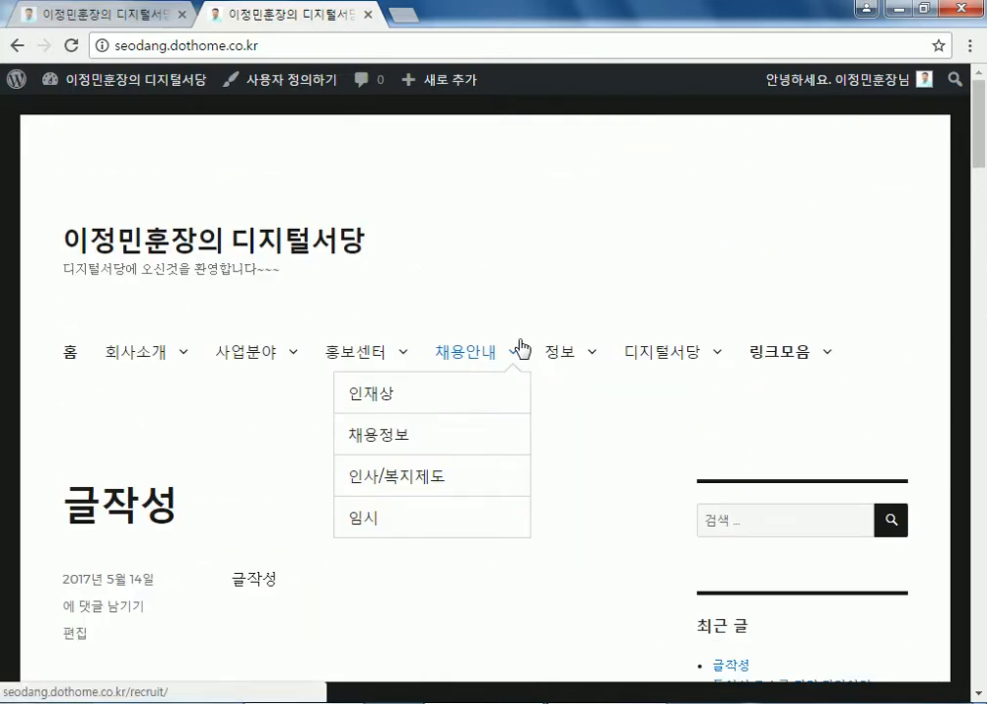
{"action": "key", "text": "alt+Tab"}
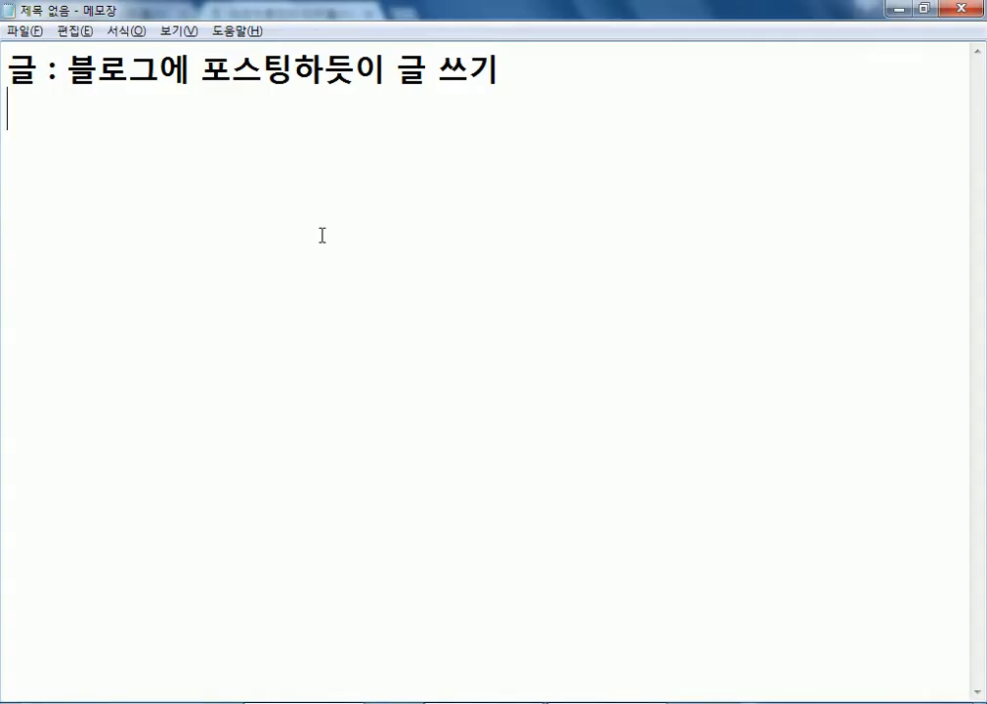
{"action": "key", "text": "alt+Tab"}
- Open the site's WordPress dashboard from the home page
{"action": "mouse_move", "coordinate": [158, 86]}
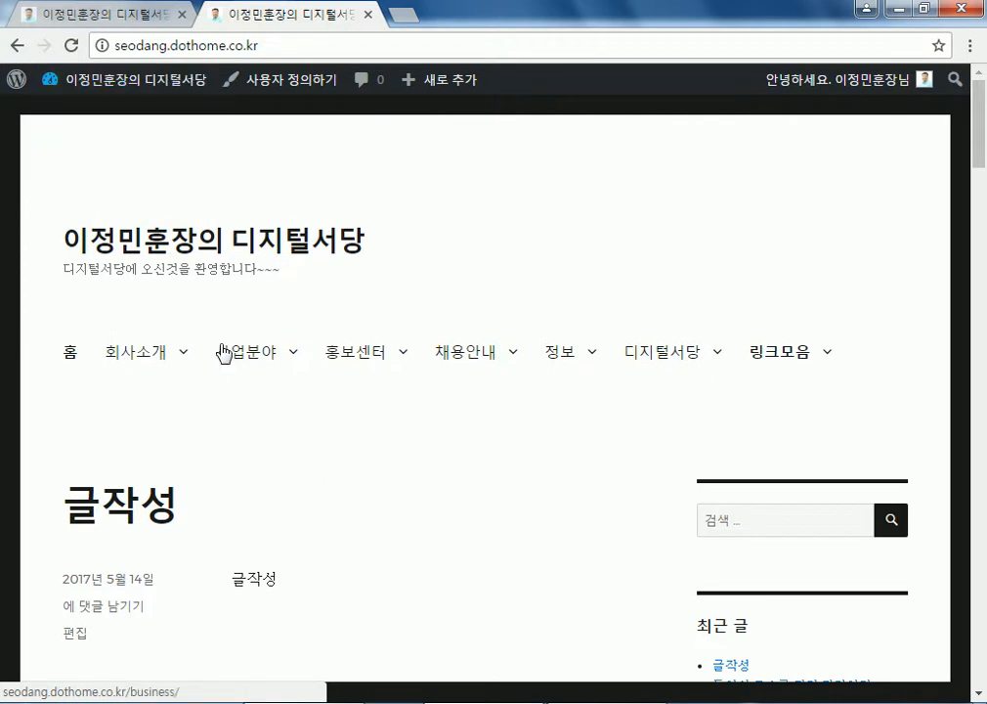
{"action": "mouse_move", "coordinate": [137, 362]}
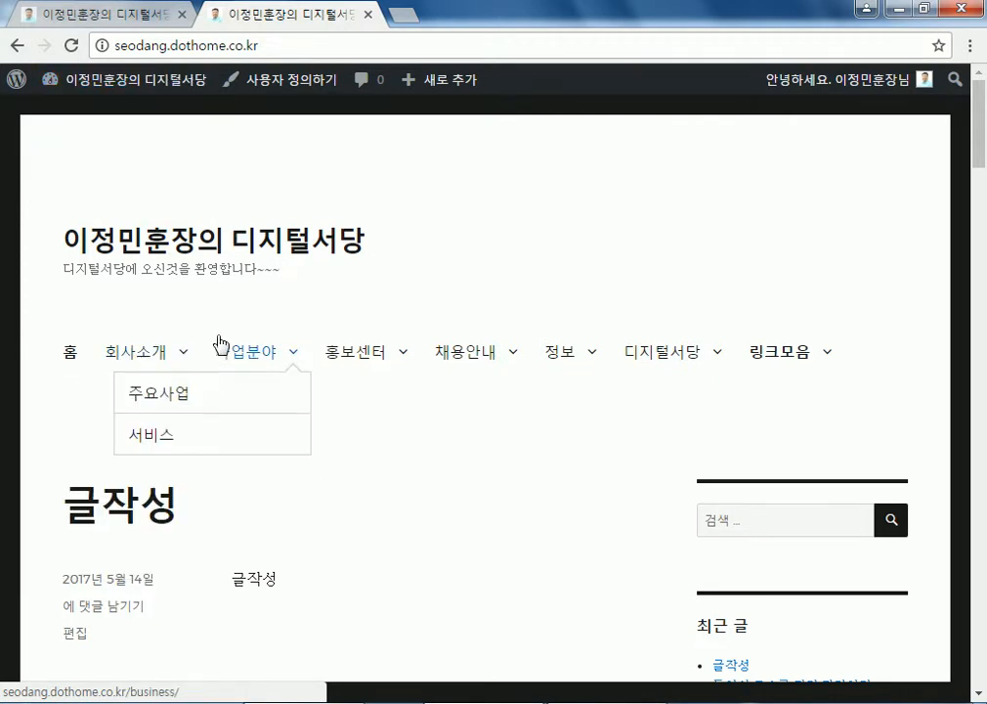
{"action": "left_click", "coordinate": [118, 82]}
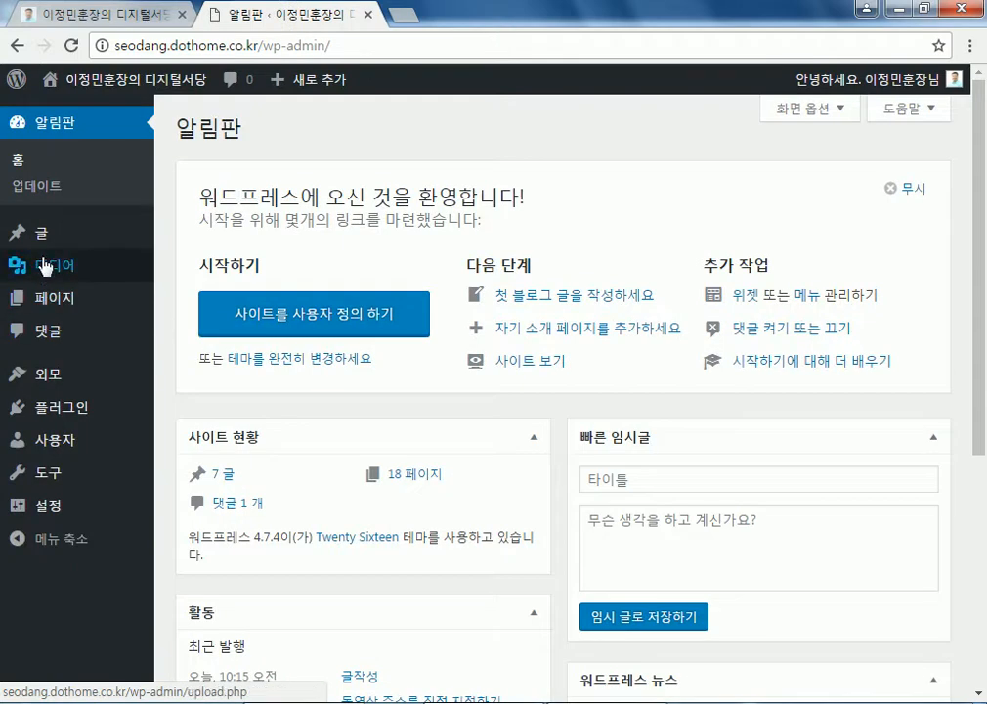
{"action": "mouse_move", "coordinate": [47, 237]}
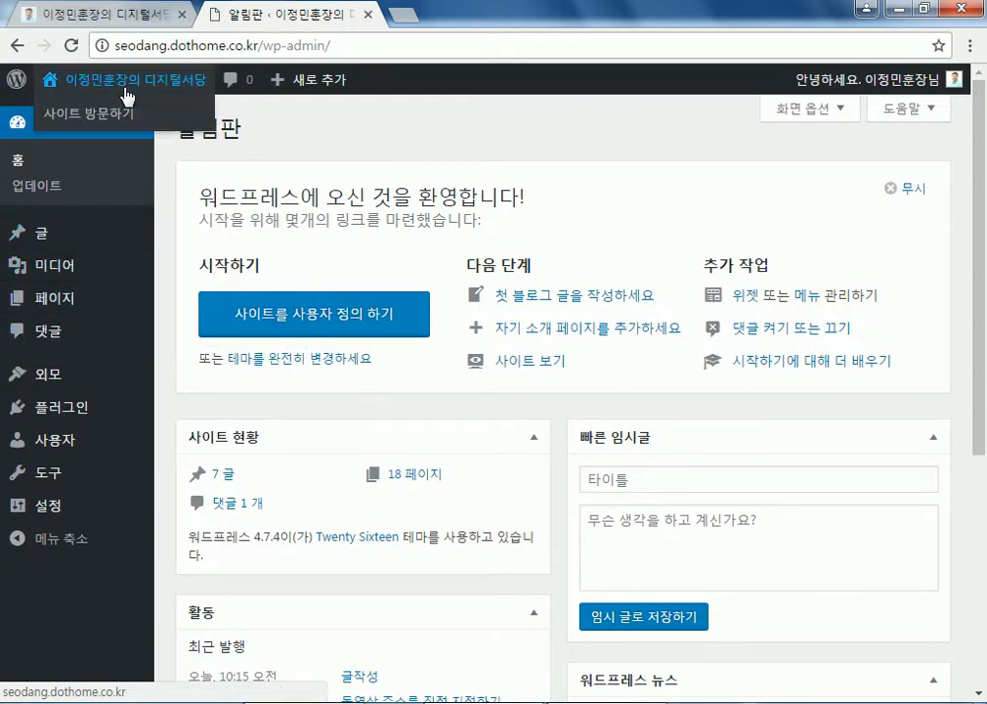
- Switch to the Notepad note and add the second line "페이지 : 홈페이지의 메뉴처럼 고정시켜서 보여주는 글"
{"action": "key", "text": "alt+Tab"}
{"action": "type", "text": "페"}
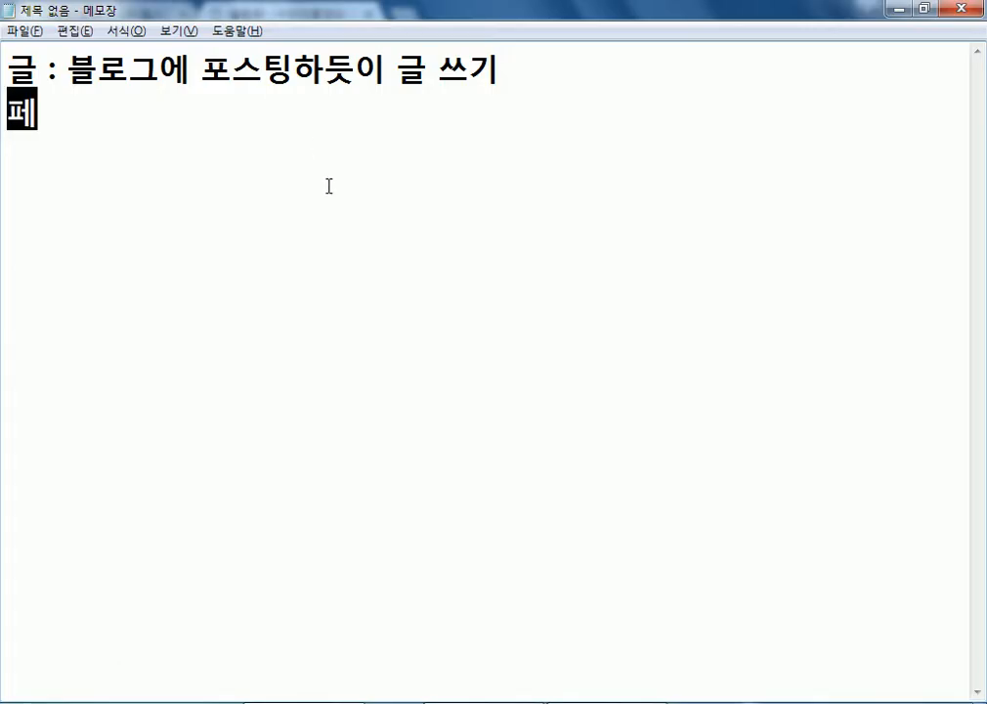
{"action": "type", "text": "이지 : 홈"}
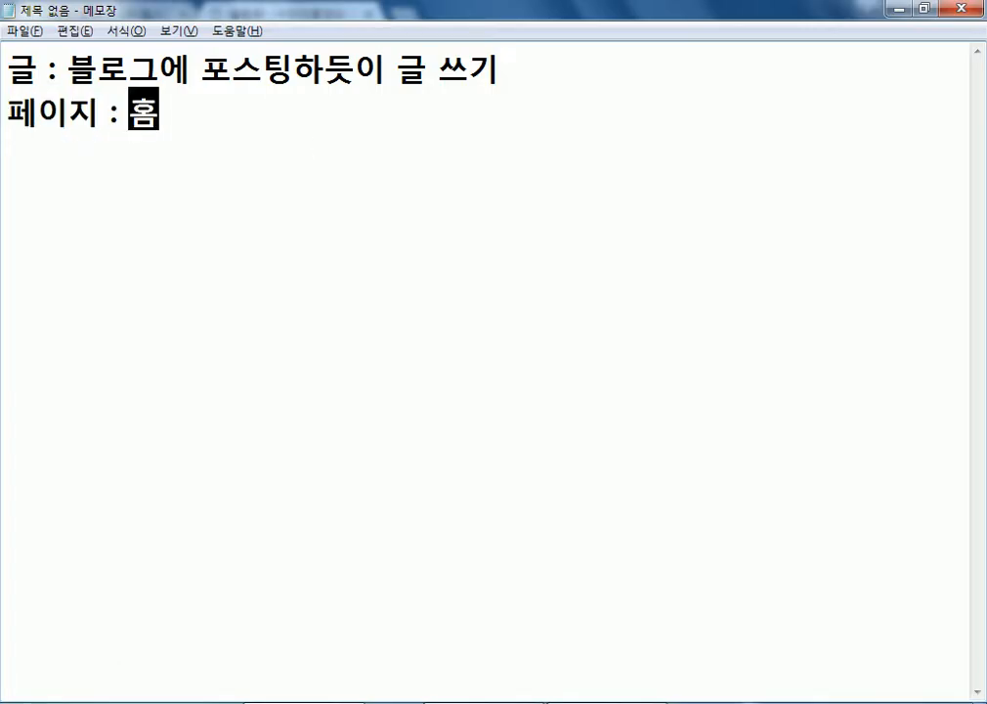
{"action": "type", "text": "페이지"}
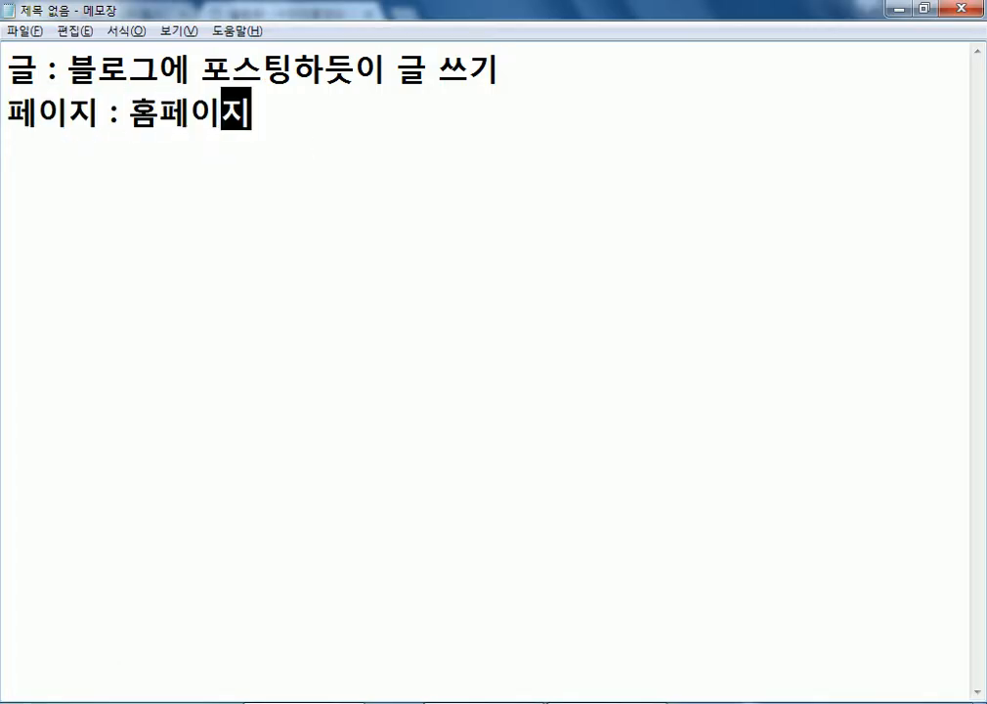
{"action": "type", "text": "의 메뉴처러ㅁ"}
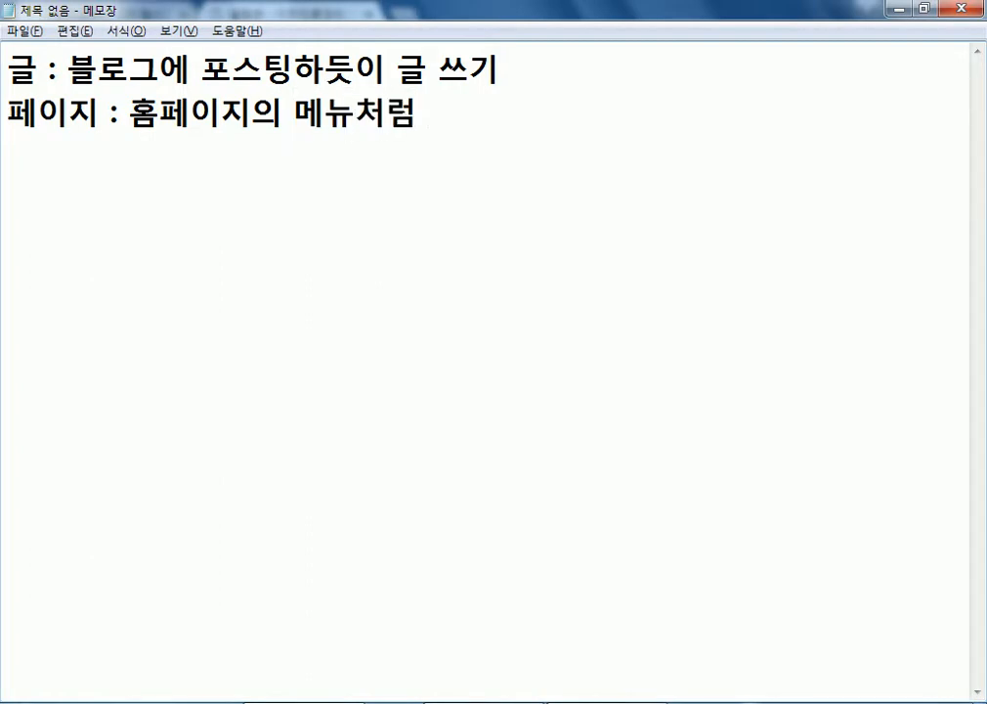
{"action": "type", "text": " 고정시켜서"}
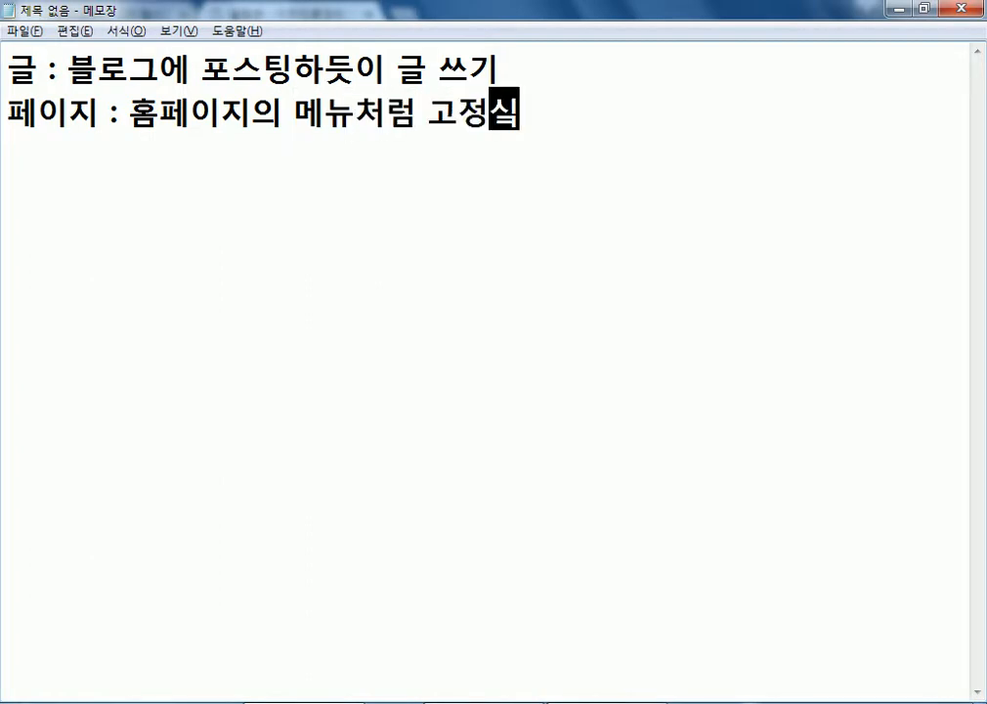
{"action": "type", "text": " 보여주는 글"}
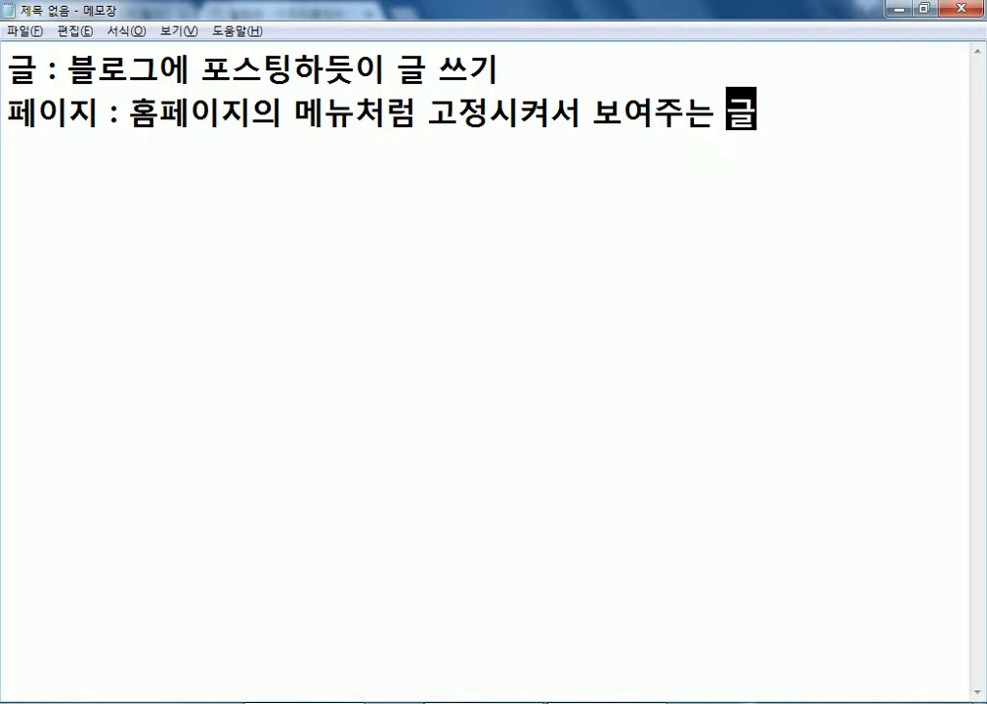
{"action": "key", "text": "Return"}
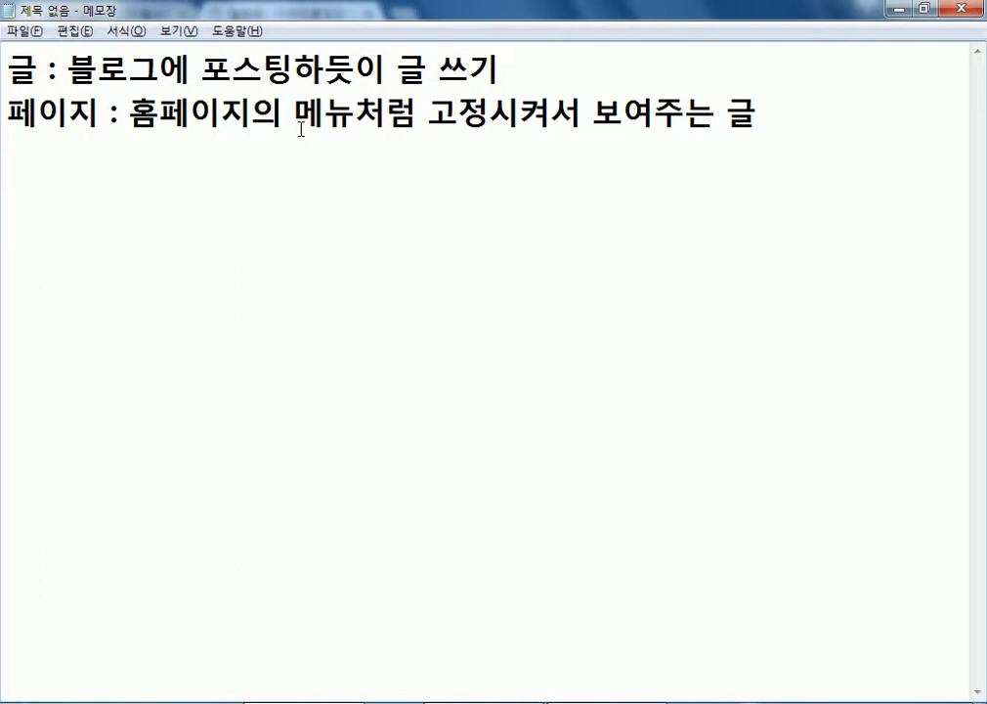
- Switch to the browser and examine the fixed menu pages of the host.new21.net site, including the 강좌 page, then return to the dashboard tab
{"action": "key", "text": "alt+Tab"}
{"action": "left_click", "coordinate": [153, 26]}
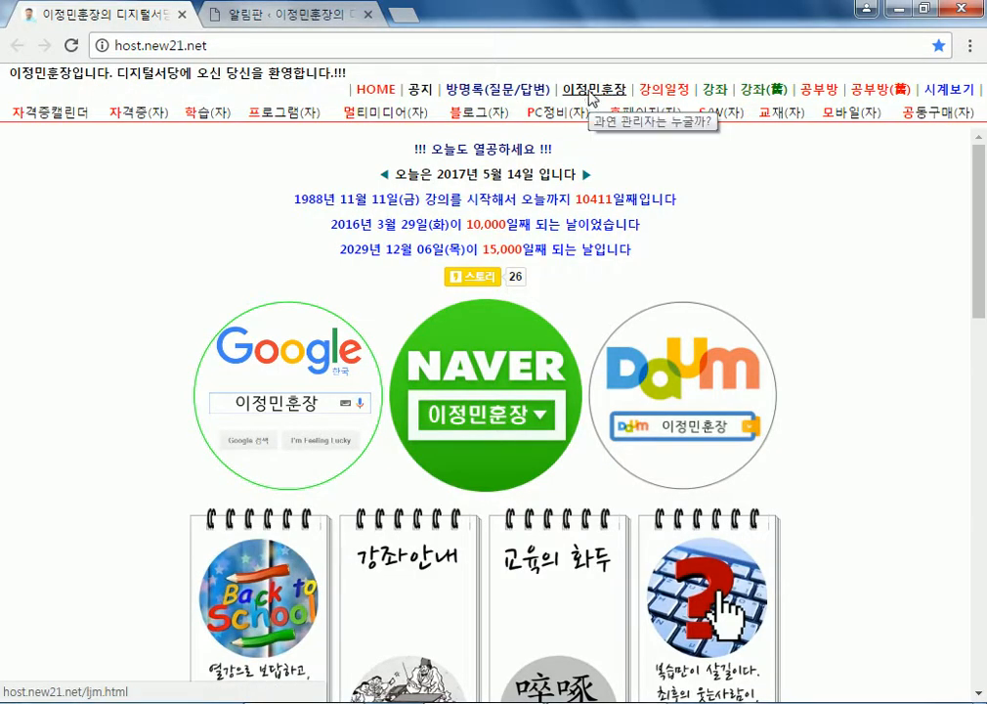
{"action": "left_click", "coordinate": [553, 112]}
{"action": "scroll", "coordinate": [528, 371], "scroll_direction": "down", "scroll_amount": 5}
{"action": "scroll", "coordinate": [569, 397], "scroll_direction": "up", "scroll_amount": 5}
{"action": "left_click", "coordinate": [713, 93]}
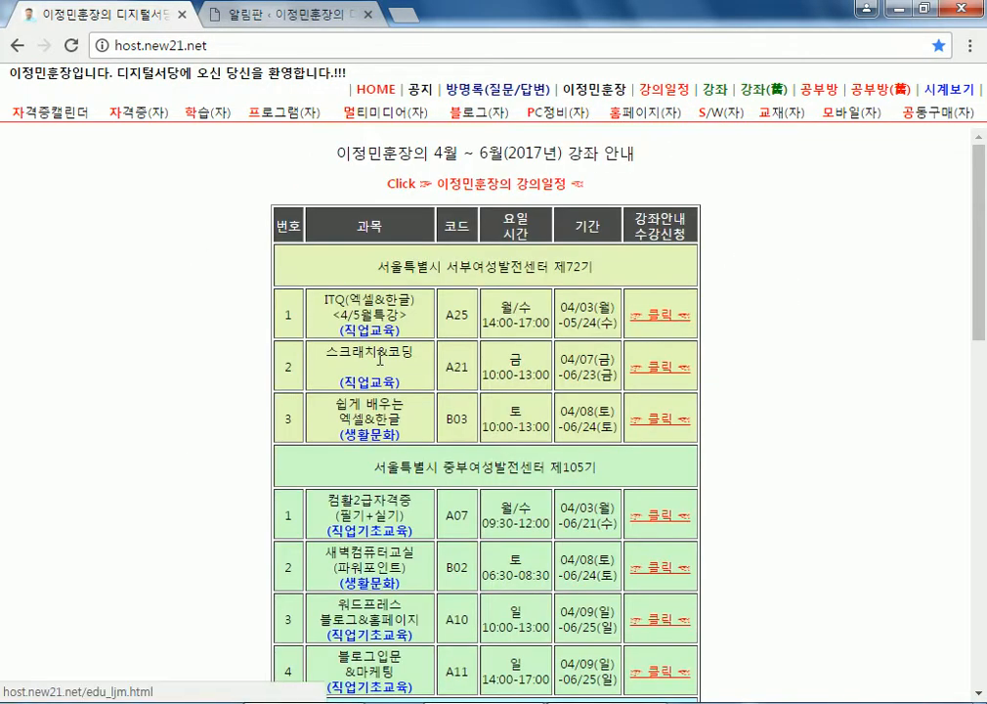
{"action": "scroll", "coordinate": [266, 401], "scroll_direction": "down", "scroll_amount": 2}
{"action": "scroll", "coordinate": [266, 401], "scroll_direction": "down", "scroll_amount": 2}
{"action": "scroll", "coordinate": [266, 401], "scroll_direction": "up", "scroll_amount": 4}
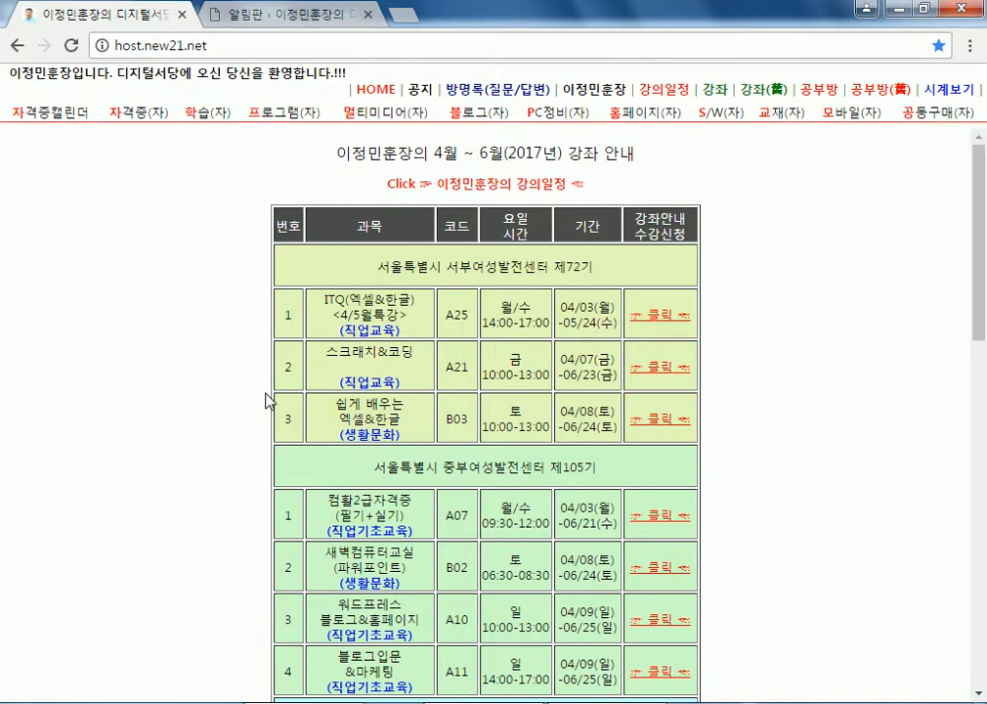
{"action": "left_click", "coordinate": [282, 22]}
- Switch to the Notepad note and add the third line "카테고리 : 네이버의 카테고리와는 다른 의미"
{"action": "key", "text": "alt+Tab"}
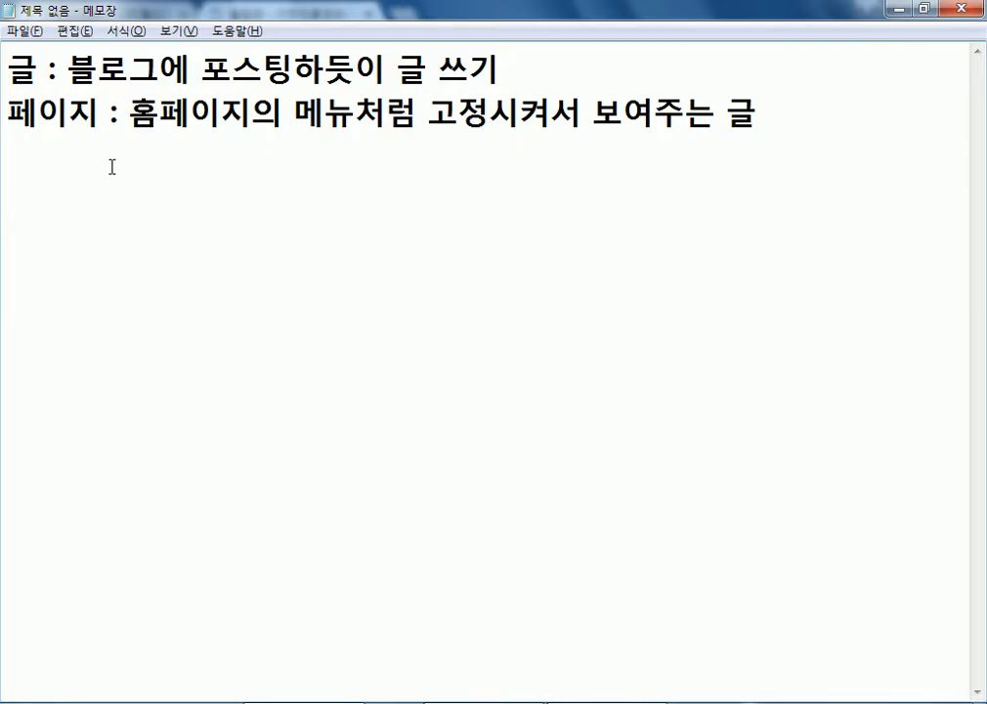
{"action": "type", "text": "카테"}
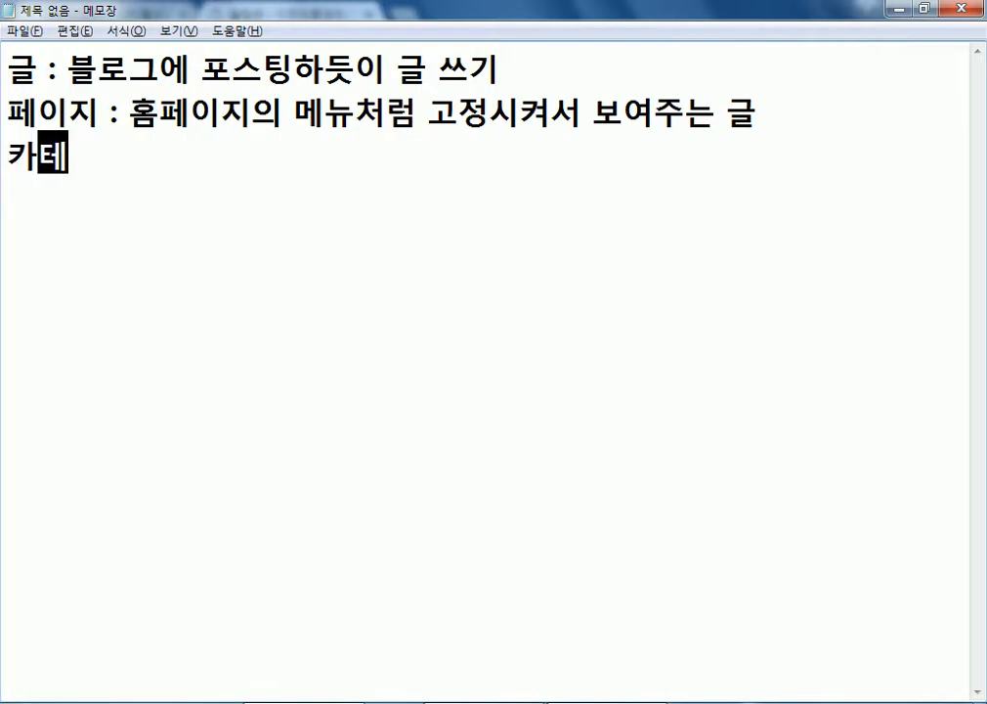
{"action": "type", "text": "골리 :"}
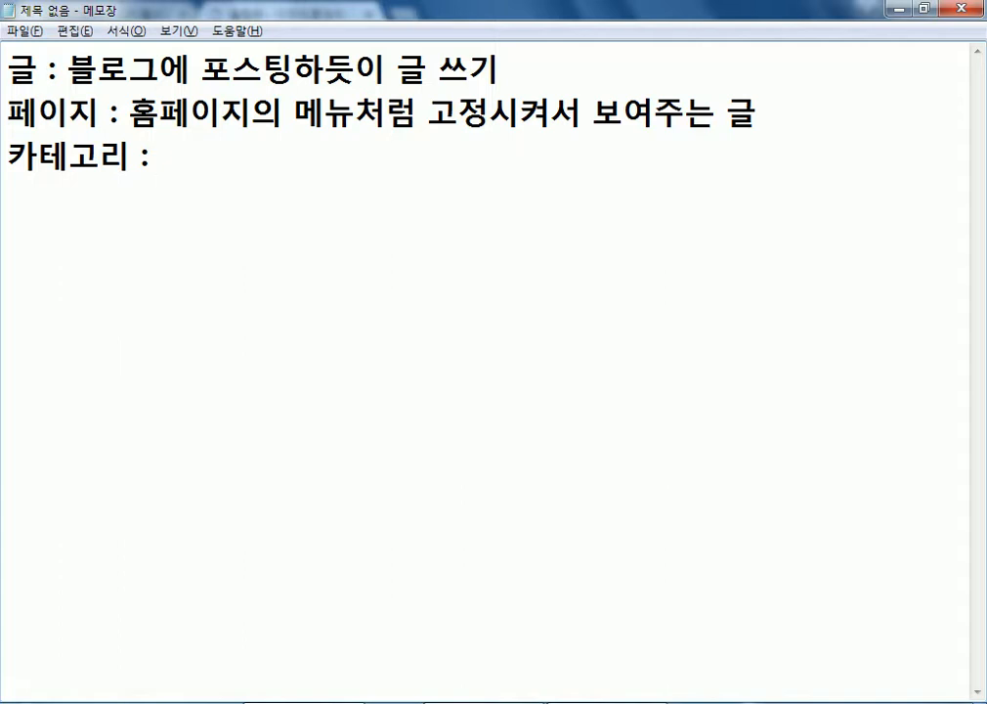
{"action": "type", "text": "네니"}
{"action": "key", "text": "BackSpace"}
{"action": "key", "text": "BackSpace"}
{"action": "type", "text": "이버의 ㅂ"}
{"action": "key", "text": "BackSpace"}
{"action": "type", "text": "카"}
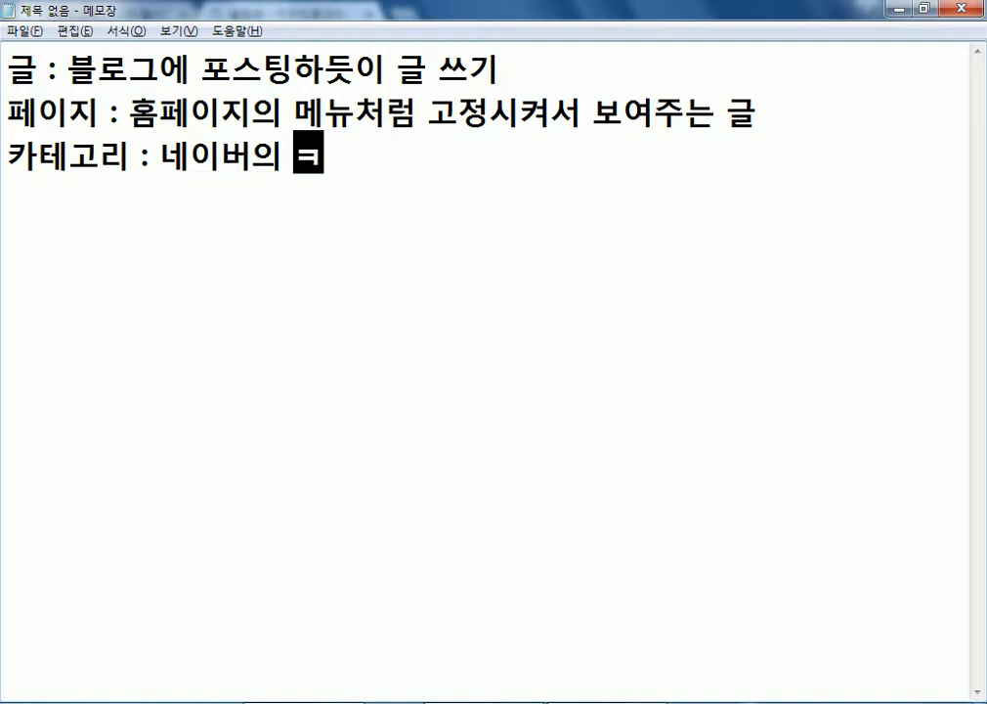
{"action": "type", "text": "테고리"}
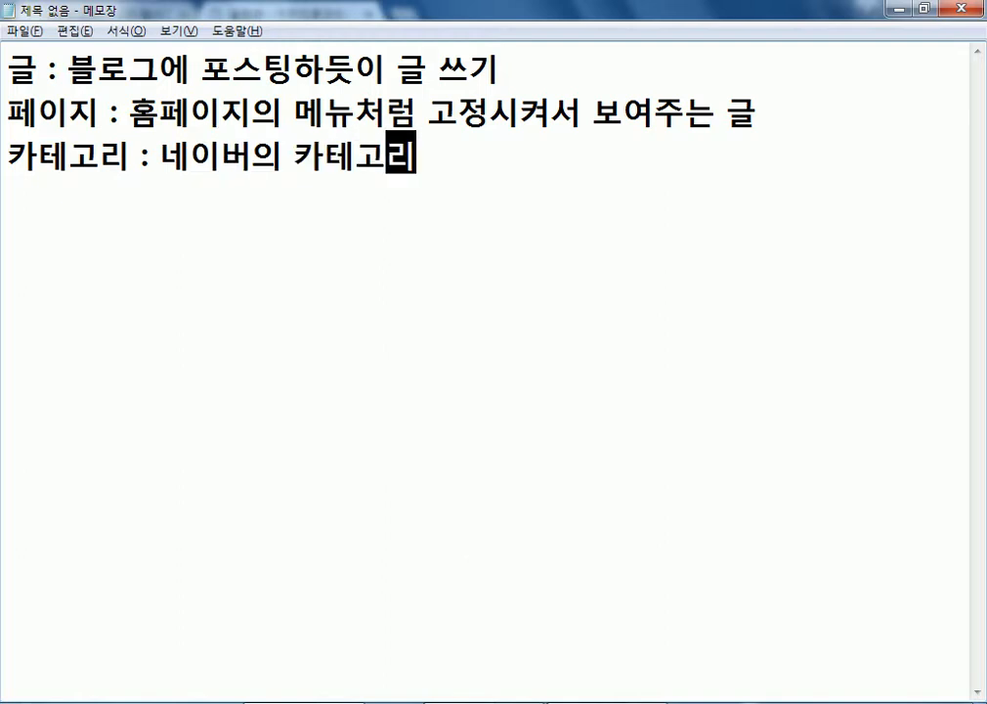
{"action": "type", "text": "와는 다른 "}
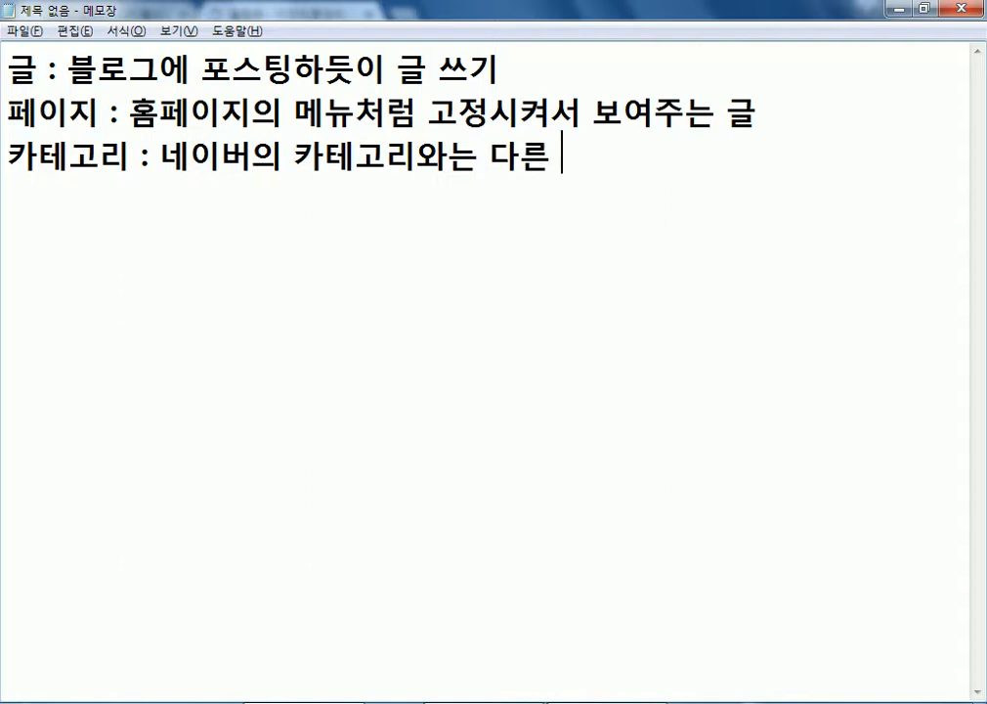
{"action": "type", "text": "의미"}
- Switch to the browser, open the Naver blog linked from the host.new21.net site and view its category list
{"action": "key", "text": "alt+Tab"}
{"action": "left_click", "coordinate": [93, 17]}
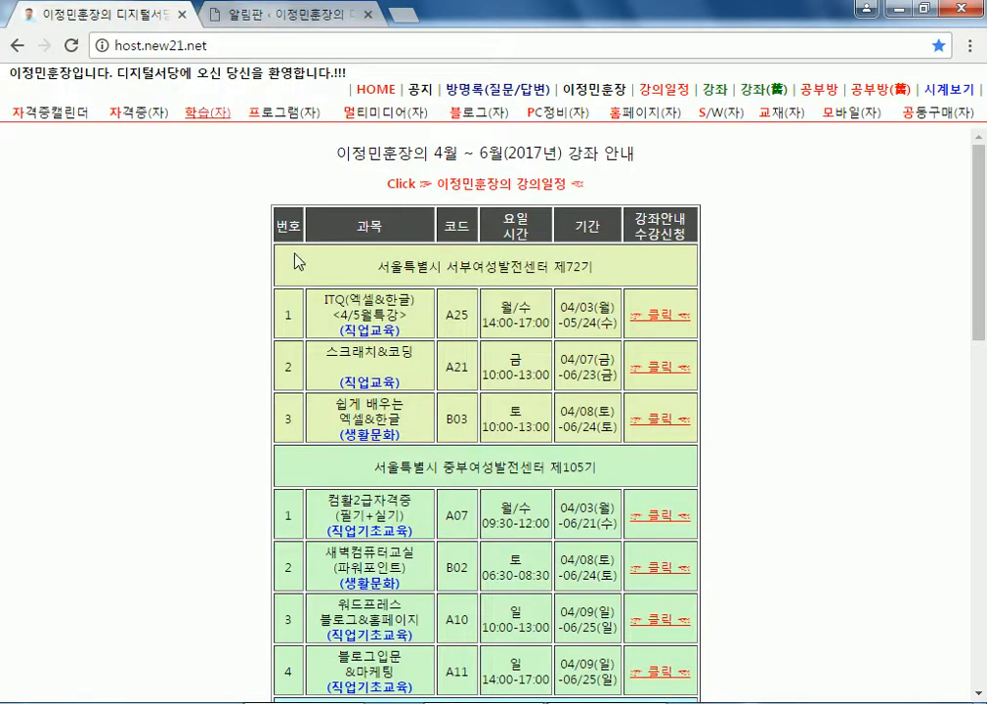
{"action": "scroll", "coordinate": [287, 433], "scroll_direction": "down", "scroll_amount": 4}
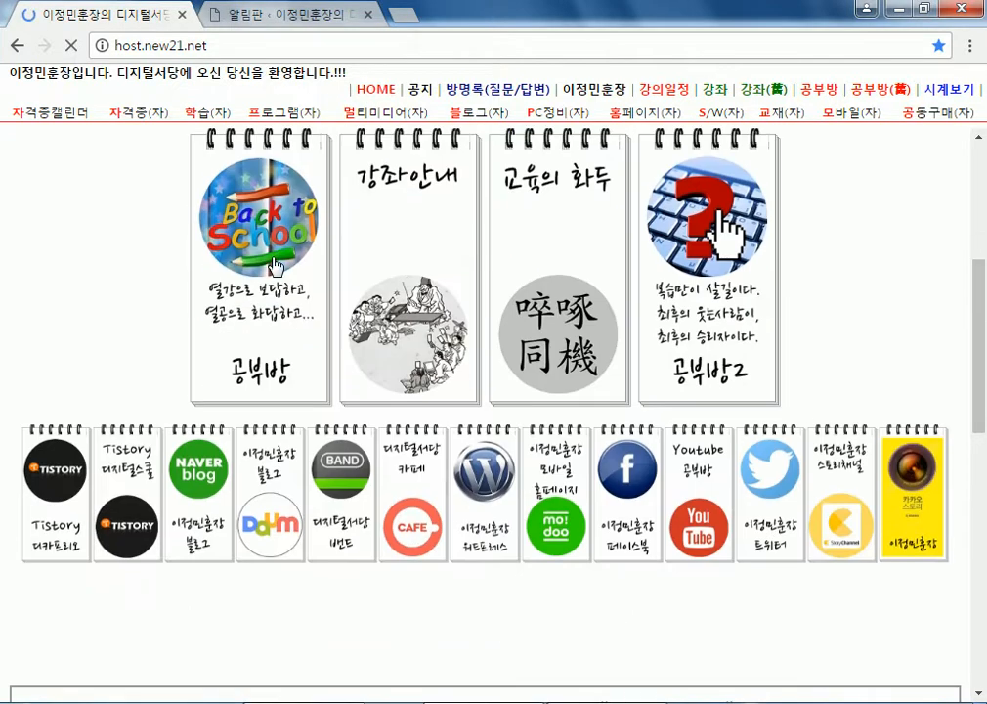
{"action": "left_click", "coordinate": [207, 497]}
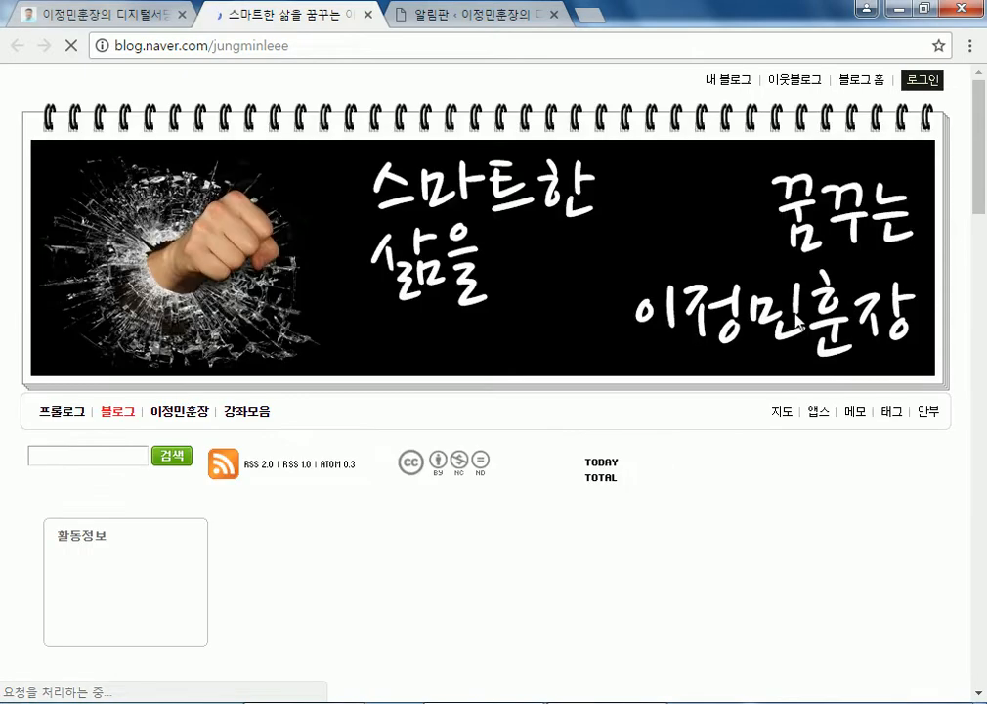
{"action": "scroll", "coordinate": [534, 369], "scroll_direction": "down", "scroll_amount": 5}
{"action": "scroll", "coordinate": [139, 237], "scroll_direction": "up", "scroll_amount": 3}
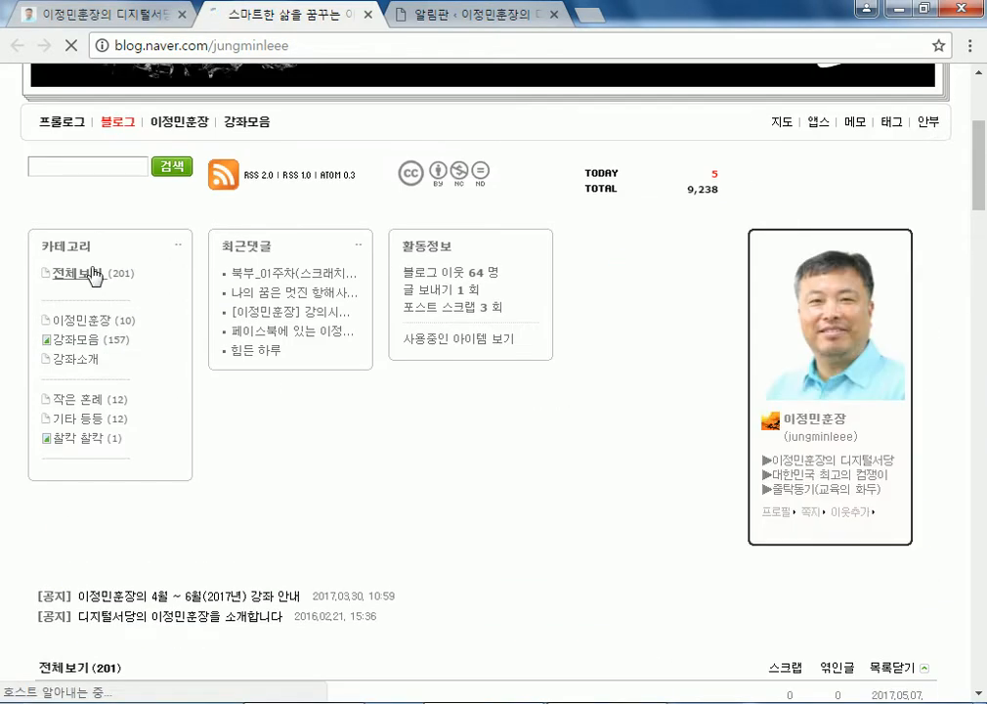
- View the post lists of the blog's first category below 전체보기 and of the 작은 혼례 category
{"action": "left_click", "coordinate": [84, 323]}
{"action": "scroll", "coordinate": [452, 393], "scroll_direction": "down", "scroll_amount": 2}
{"action": "scroll", "coordinate": [55, 313], "scroll_direction": "up", "scroll_amount": 6}
{"action": "scroll", "coordinate": [56, 283], "scroll_direction": "up", "scroll_amount": 3}
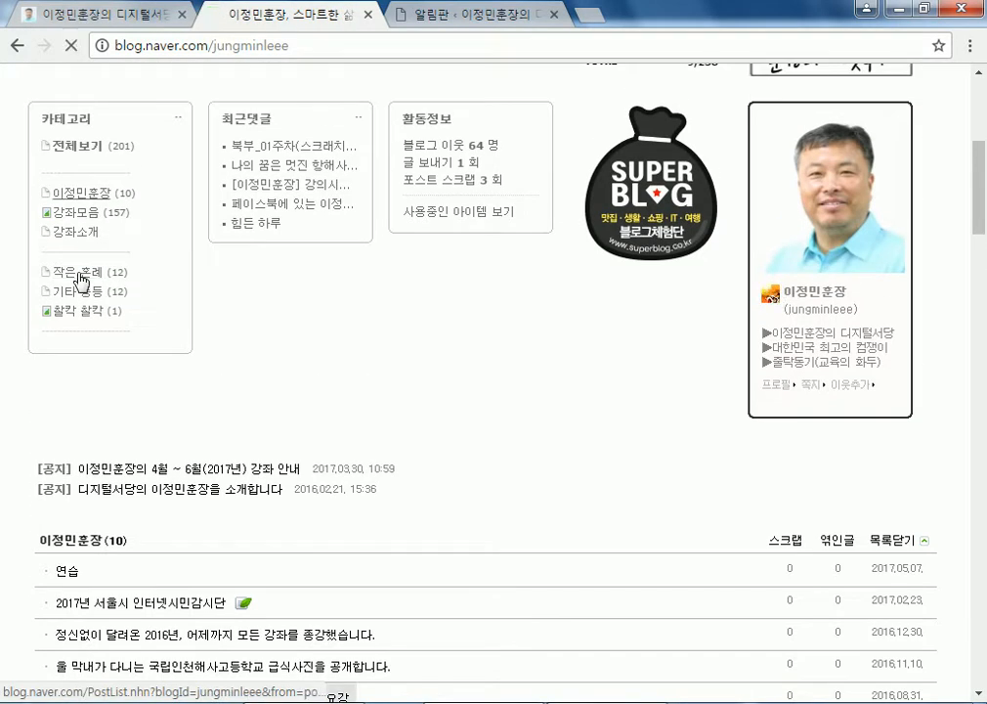
{"action": "left_click", "coordinate": [83, 280]}
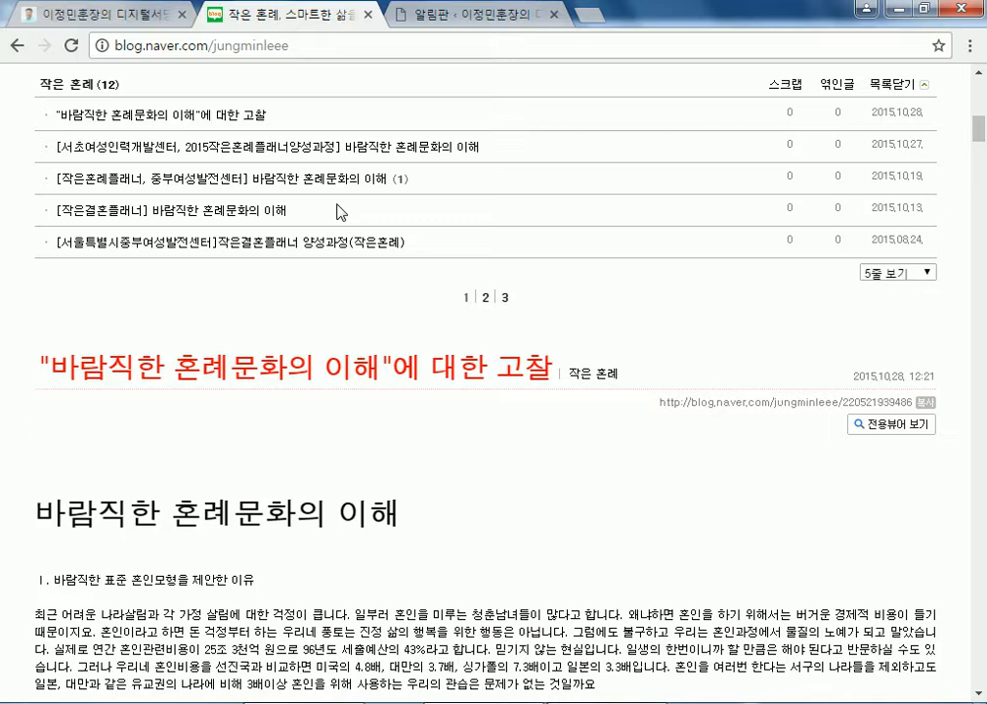
- Switch to the Notepad note and extend the 카테고리 line with ", 글의 성격을 지정하는 것"
{"action": "key", "text": "alt+Tab"}
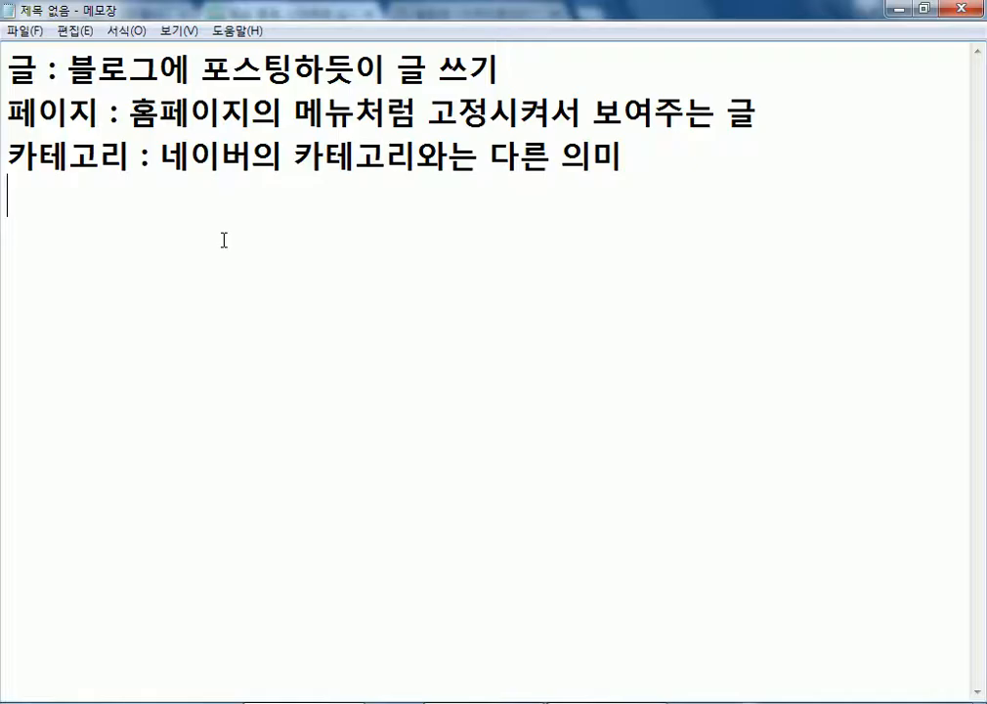
{"action": "left_click", "coordinate": [689, 163]}
{"action": "type", "text": ", 글ㅇ"}
{"action": "type", "text": "의 성격"}
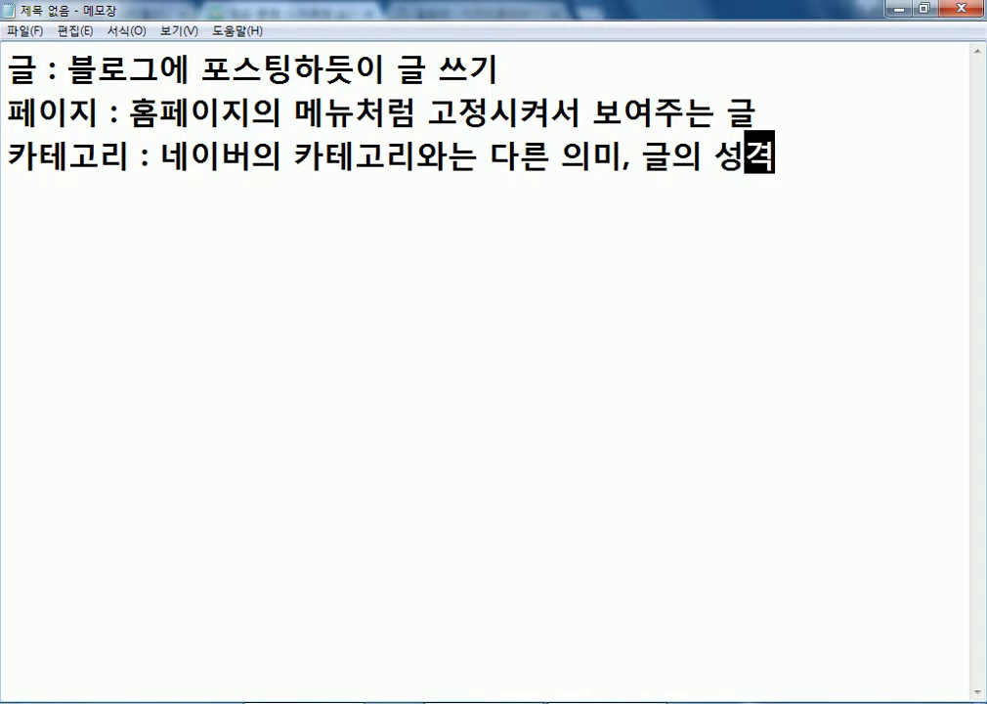
{"action": "type", "text": "을 지정하는 ㄱ것"}
{"action": "key", "text": "Return"}
- Insert a blank line between each of the note's 글, 페이지 and 카테고리 entries
{"action": "key", "text": "Up"}
{"action": "key", "text": "Up"}
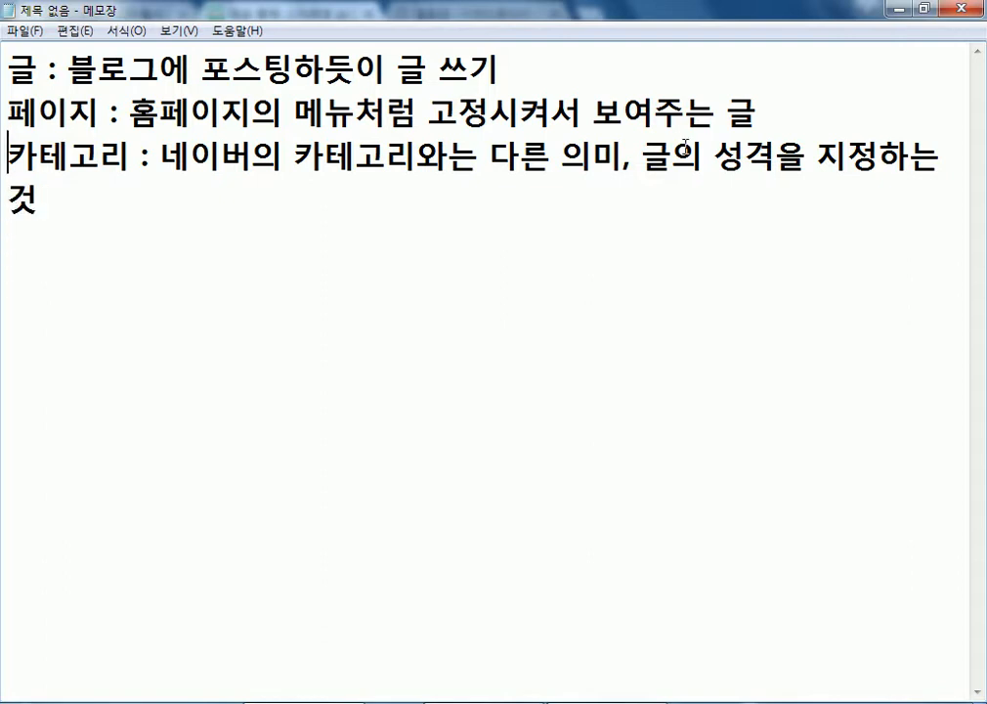
{"action": "key", "text": "Return"}
{"action": "key", "text": "Down"}
{"action": "key", "text": "Return"}
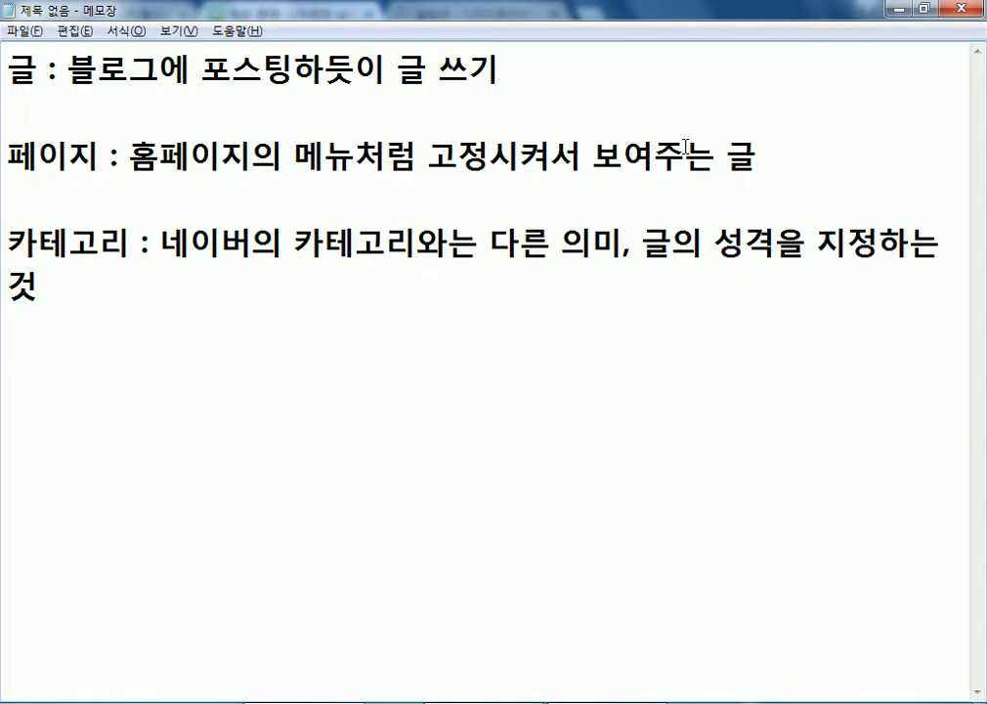
- Switch to the browser, open the seodang.dothome.co.kr front page from its dashboard and view the 채용안내, 홍보센터 and 정보 submenus
{"action": "key", "text": "alt+Tab"}
{"action": "scroll", "coordinate": [315, 286], "scroll_direction": "up", "scroll_amount": 4}
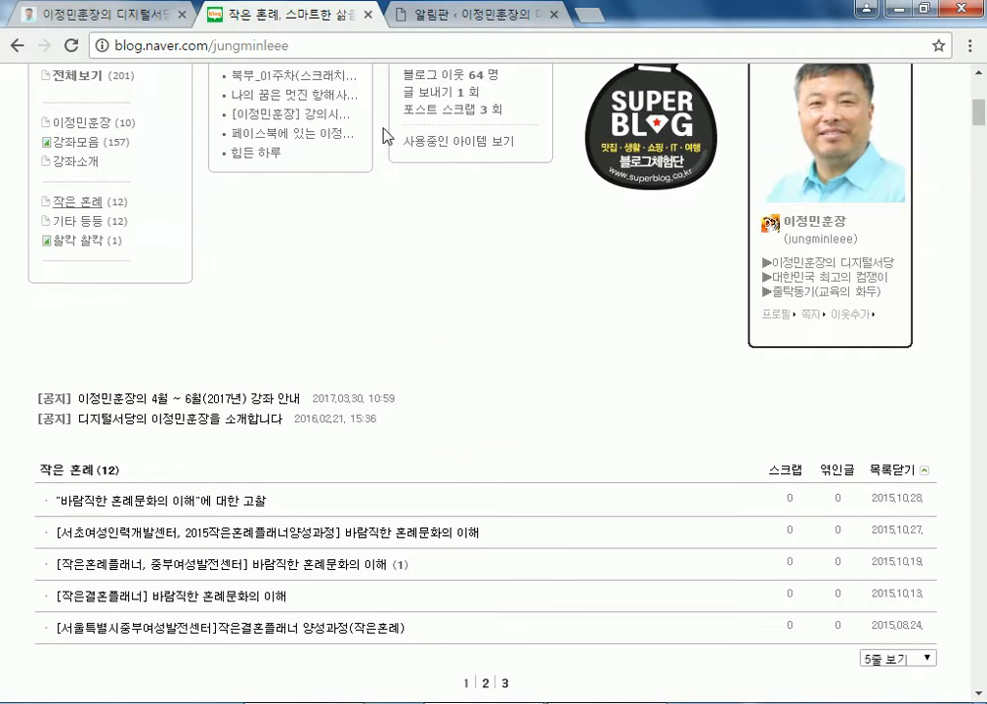
{"action": "left_click", "coordinate": [451, 15]}
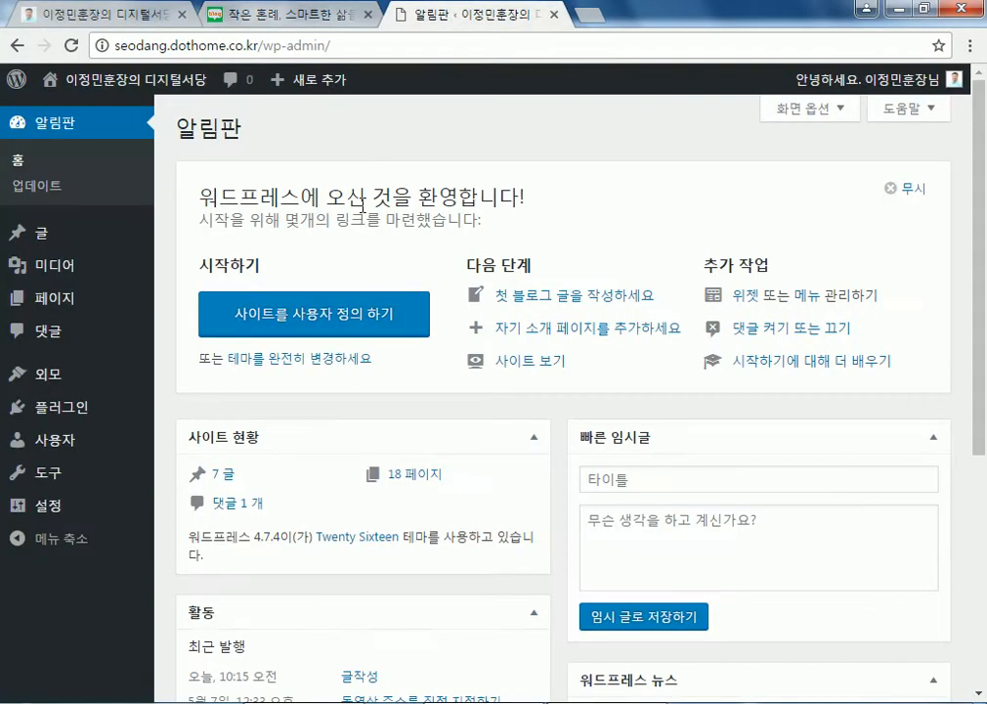
{"action": "left_click", "coordinate": [156, 86]}
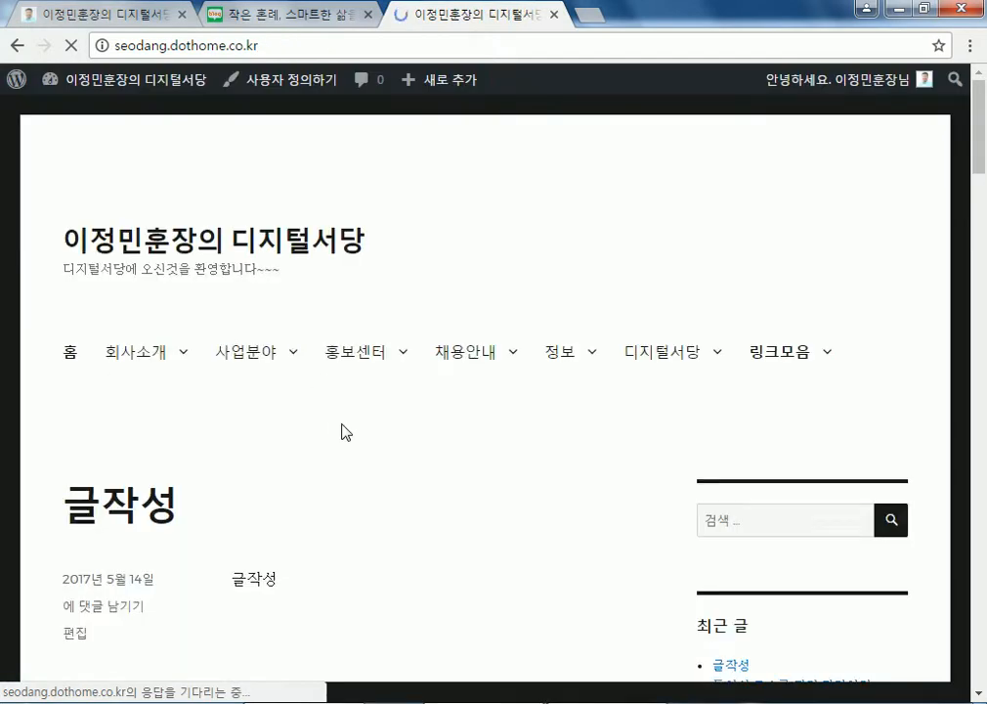
{"action": "mouse_move", "coordinate": [471, 356]}
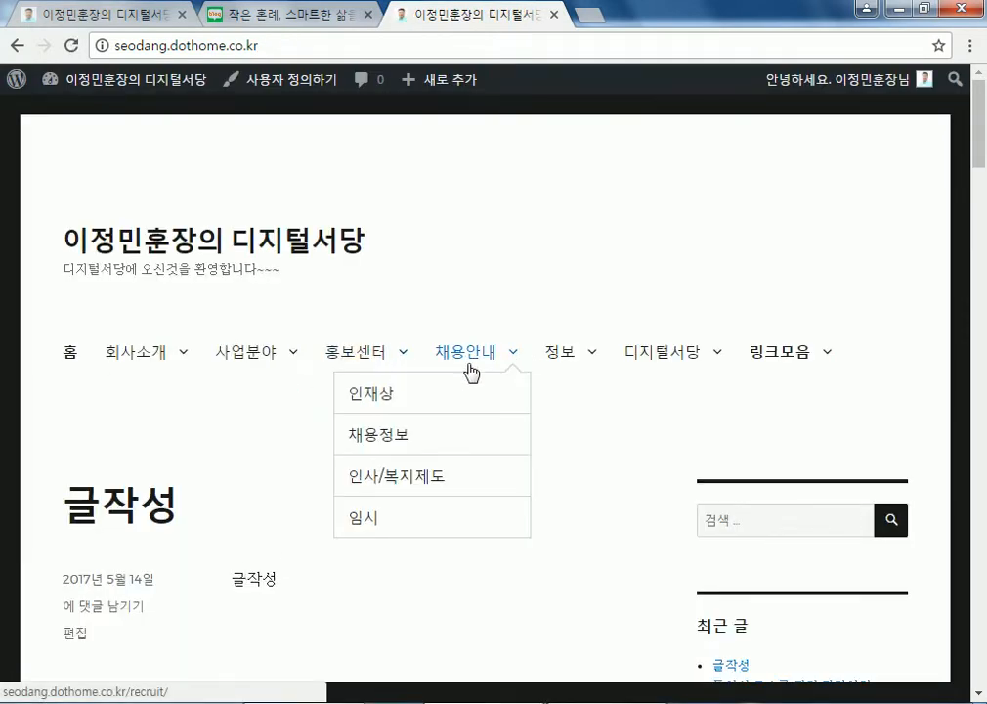
{"action": "mouse_move", "coordinate": [392, 366]}
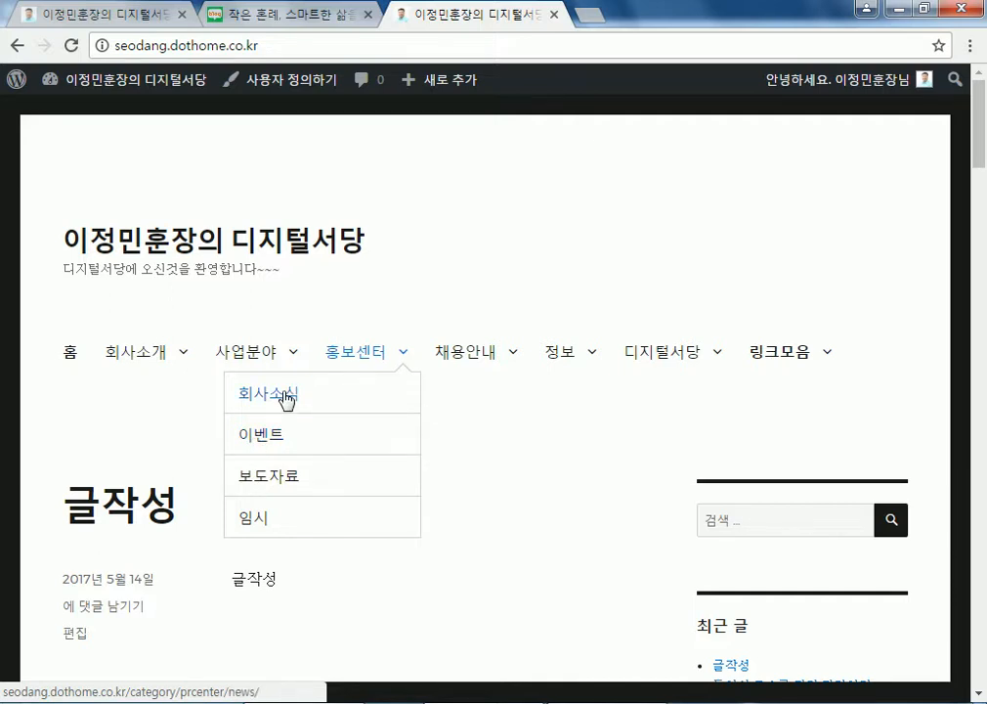
{"action": "mouse_move", "coordinate": [588, 364]}
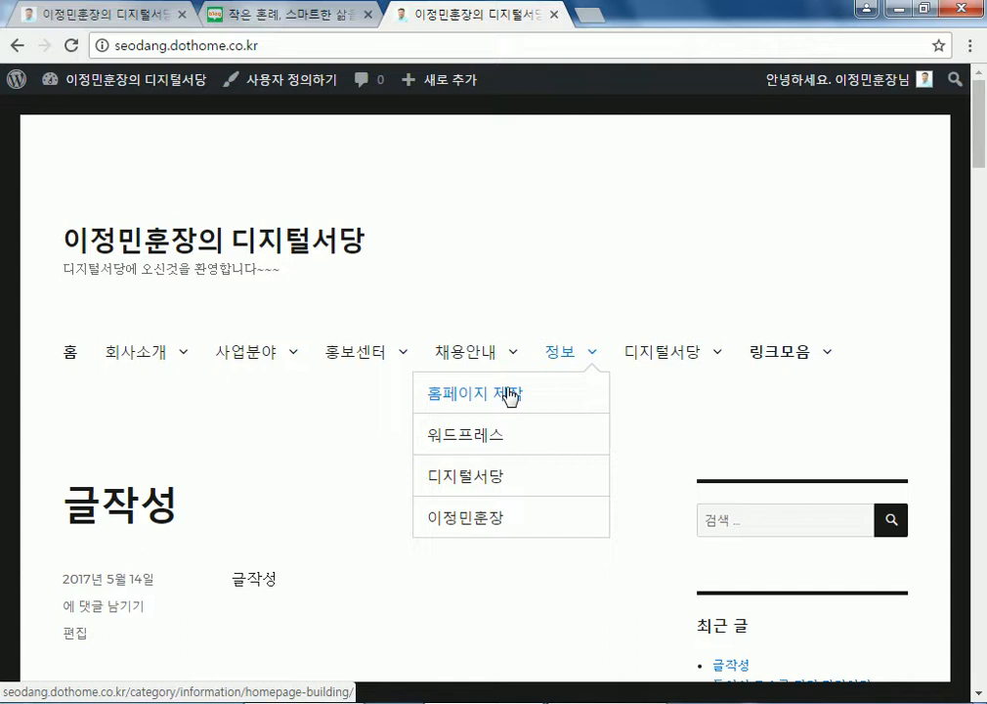
{"action": "mouse_move", "coordinate": [360, 357]}
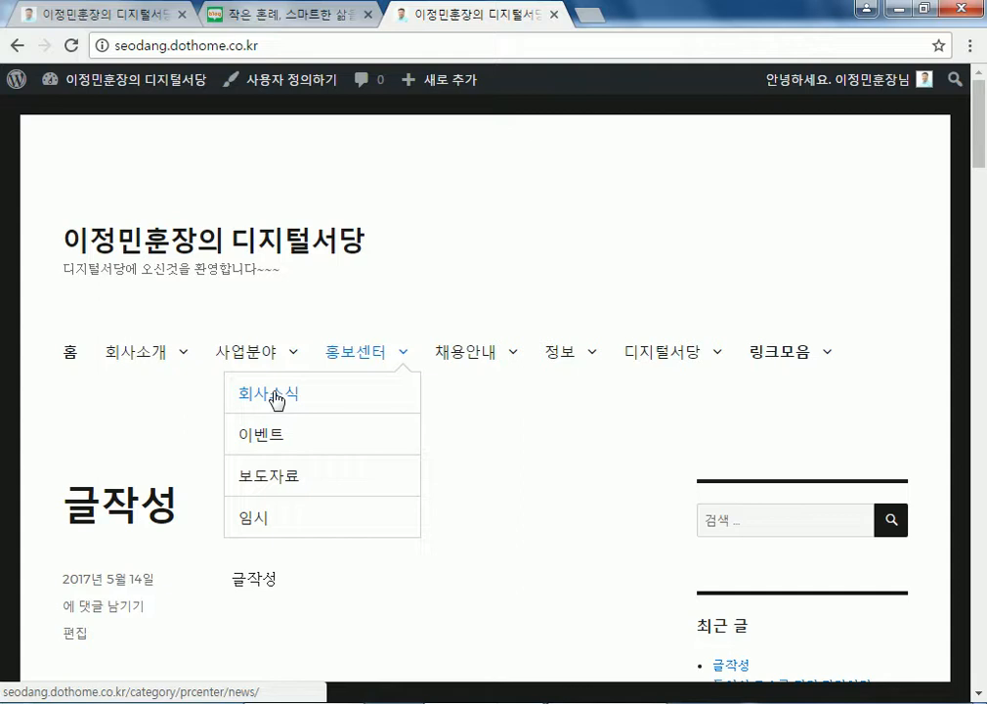
- Switch to the Notepad note and insert "(?)" after "다른 의미" in the 카테고리 line
{"action": "key", "text": "alt+Tab"}
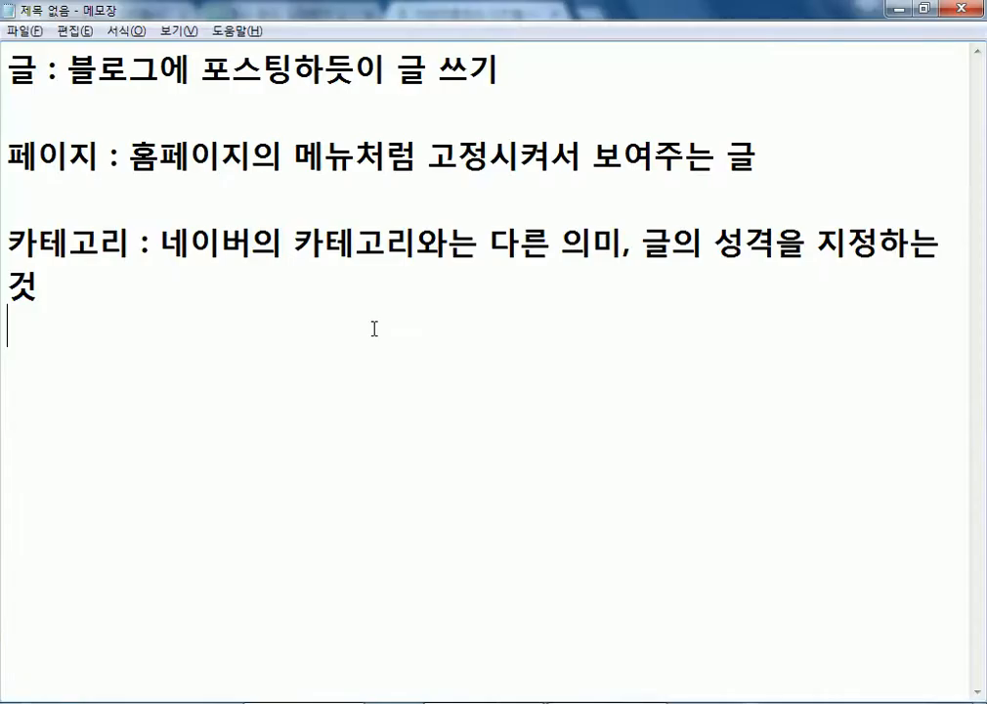
{"action": "left_click", "coordinate": [616, 247]}
{"action": "type", "text": "(?"}
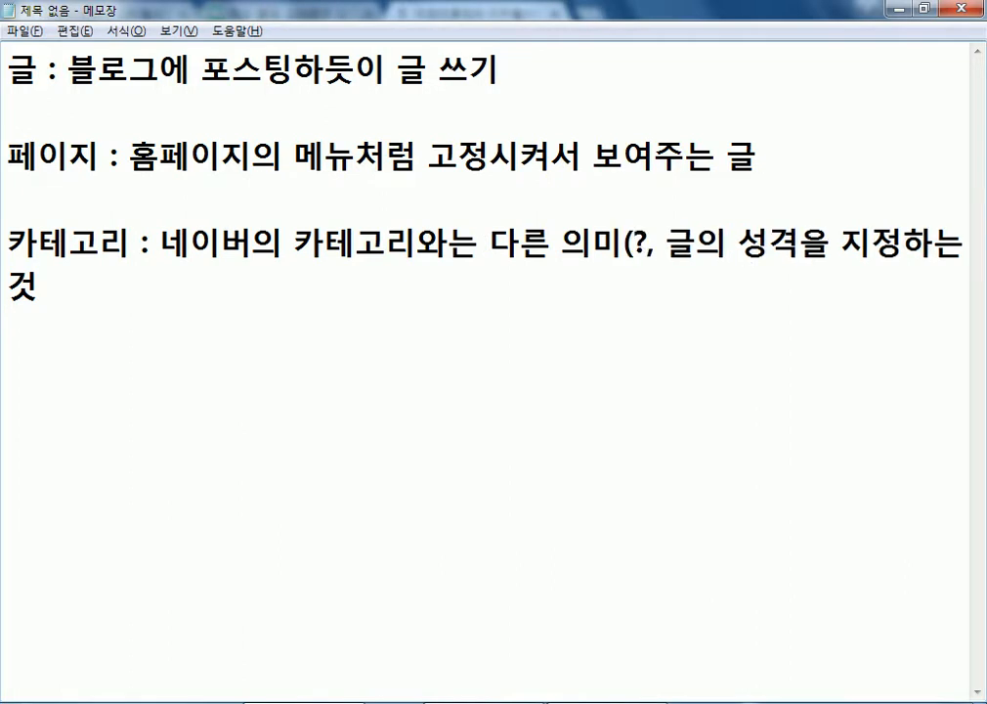
{"action": "type", "text": ")"}
{"action": "left_click", "coordinate": [728, 270]}
- Switch to the browser and compare the Naver blog's 작은 혼례 category list with the WordPress site's front page
{"action": "key", "text": "alt+Tab"}
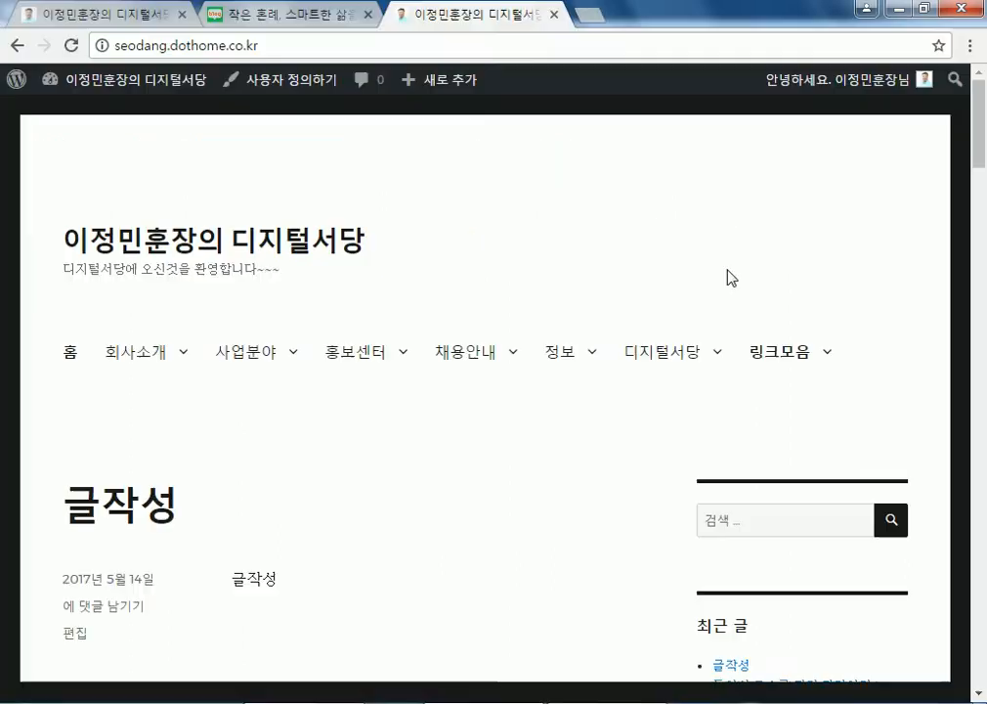
{"action": "left_click", "coordinate": [293, 17]}
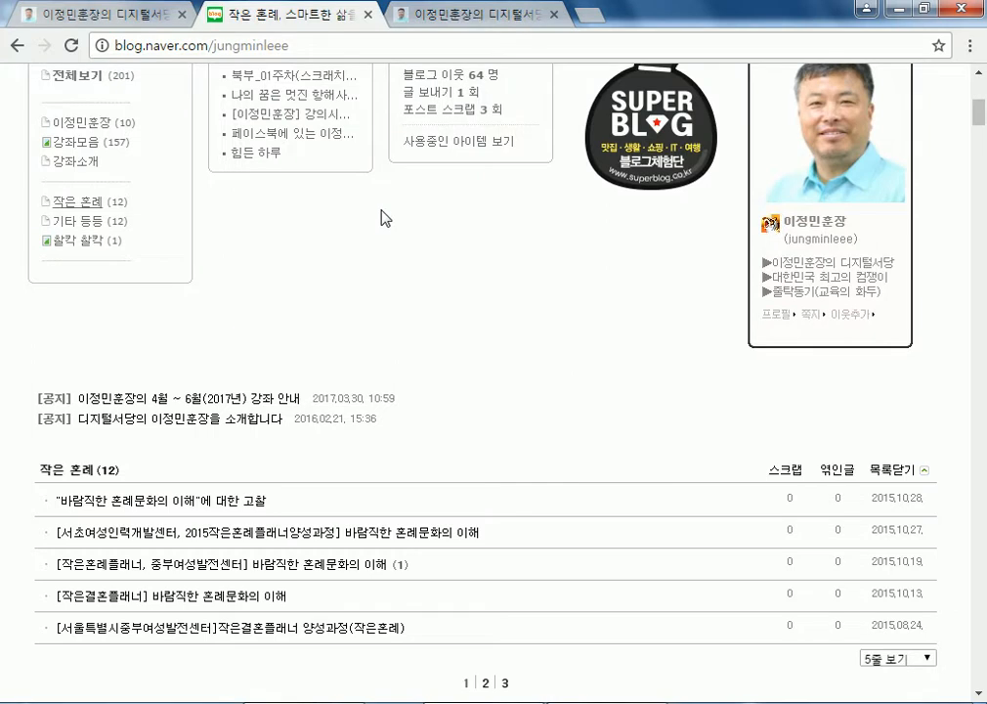
{"action": "scroll", "coordinate": [359, 218], "scroll_direction": "up", "scroll_amount": 4}
{"action": "scroll", "coordinate": [768, 395], "scroll_direction": "down", "scroll_amount": 5}
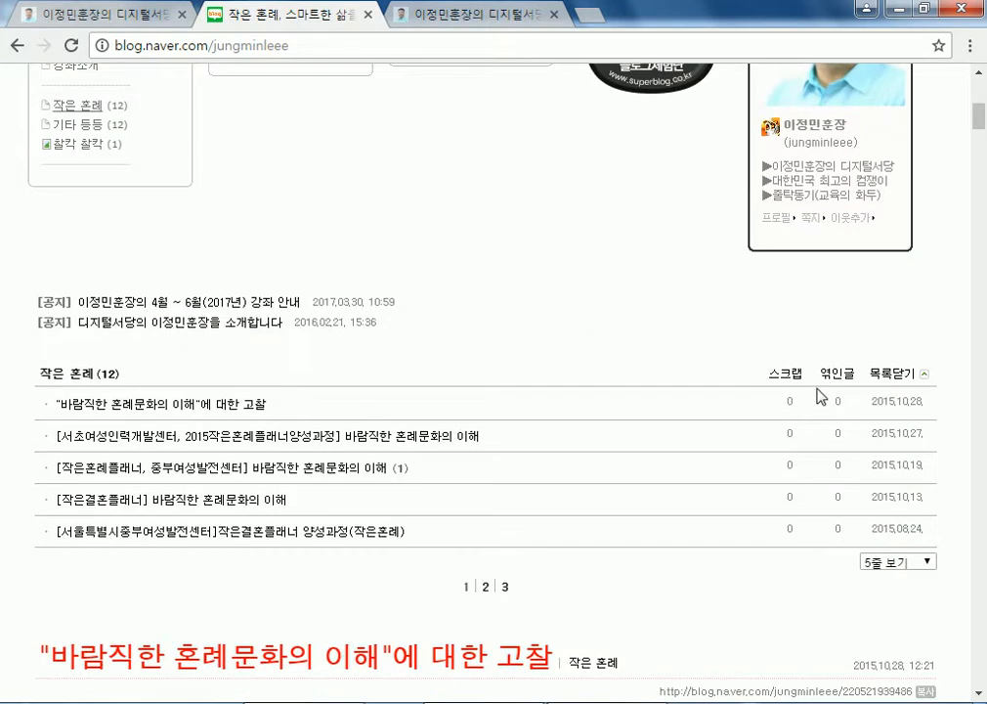
{"action": "scroll", "coordinate": [171, 235], "scroll_direction": "up", "scroll_amount": 2}
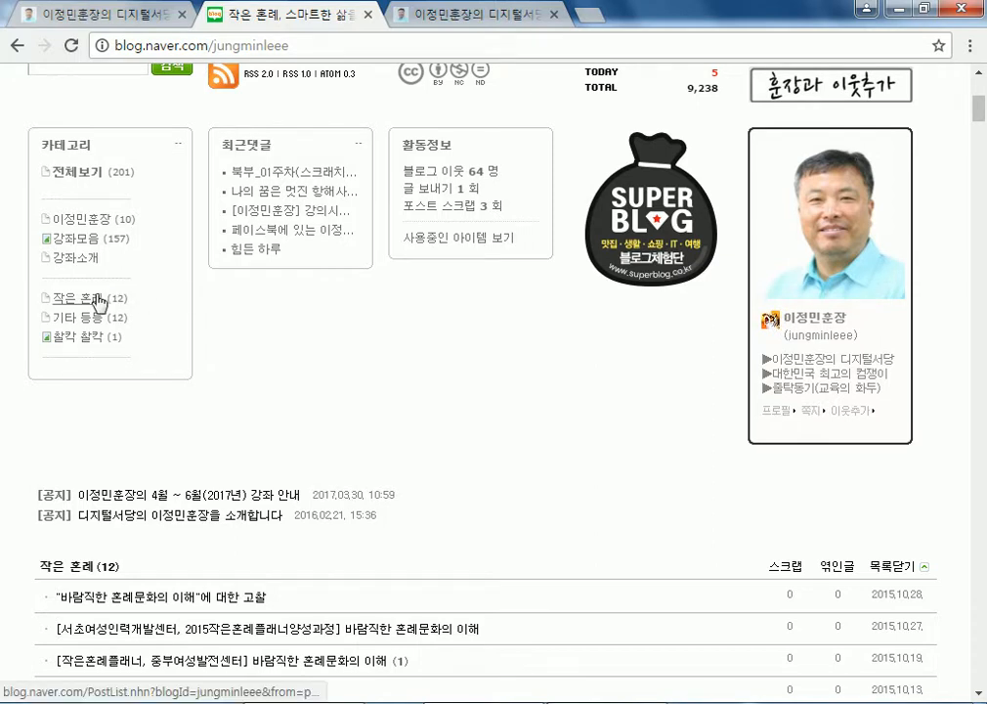
{"action": "left_click", "coordinate": [456, 17]}
{"action": "mouse_move", "coordinate": [277, 391]}
{"action": "scroll", "coordinate": [277, 391], "scroll_direction": "down", "scroll_amount": 4}
{"action": "scroll", "coordinate": [268, 364], "scroll_direction": "up", "scroll_amount": 2}
- Go to the site's WordPress dashboard and start a new post titled "창립 10주년 기념행사"
{"action": "left_click", "coordinate": [81, 98]}
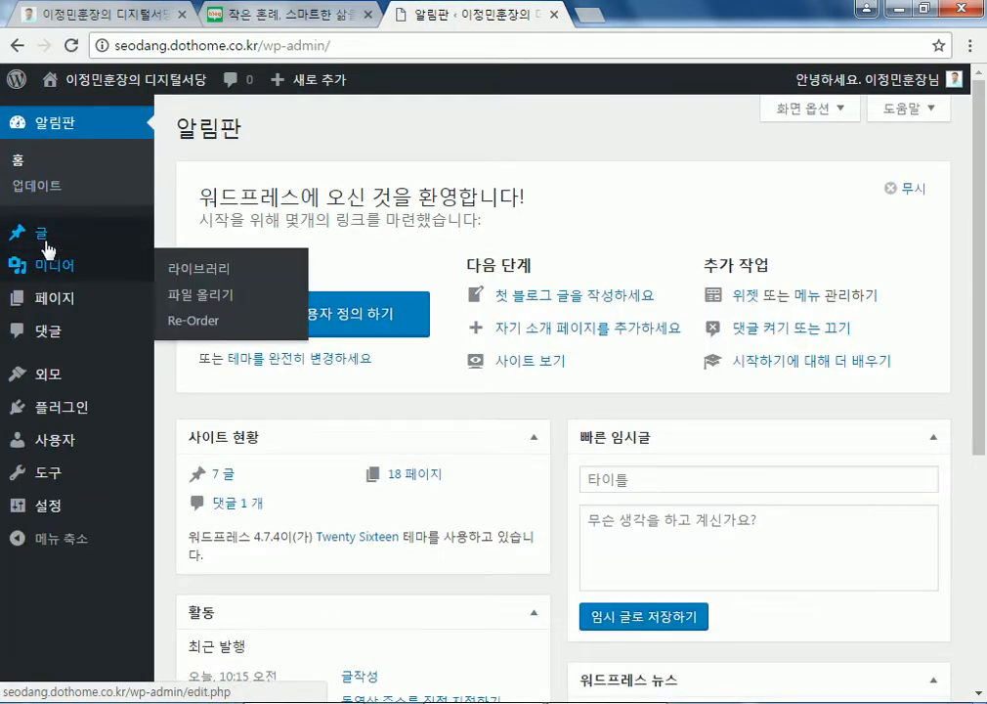
{"action": "mouse_move", "coordinate": [44, 235]}
{"action": "left_click", "coordinate": [183, 261]}
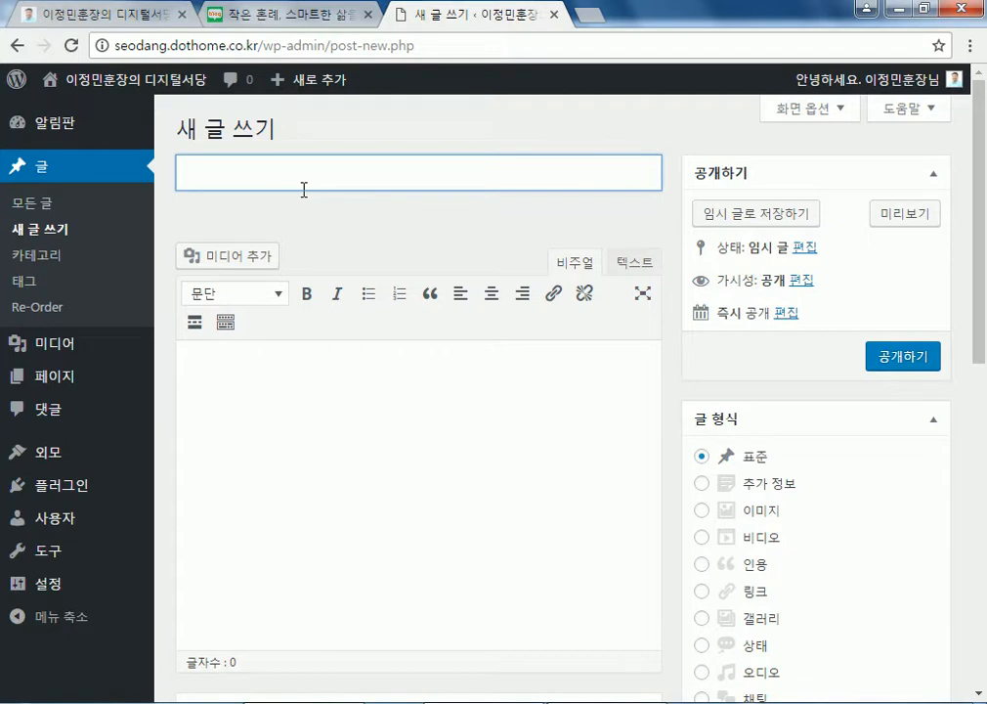
{"action": "type", "text": "창립 10주년 기녀"}
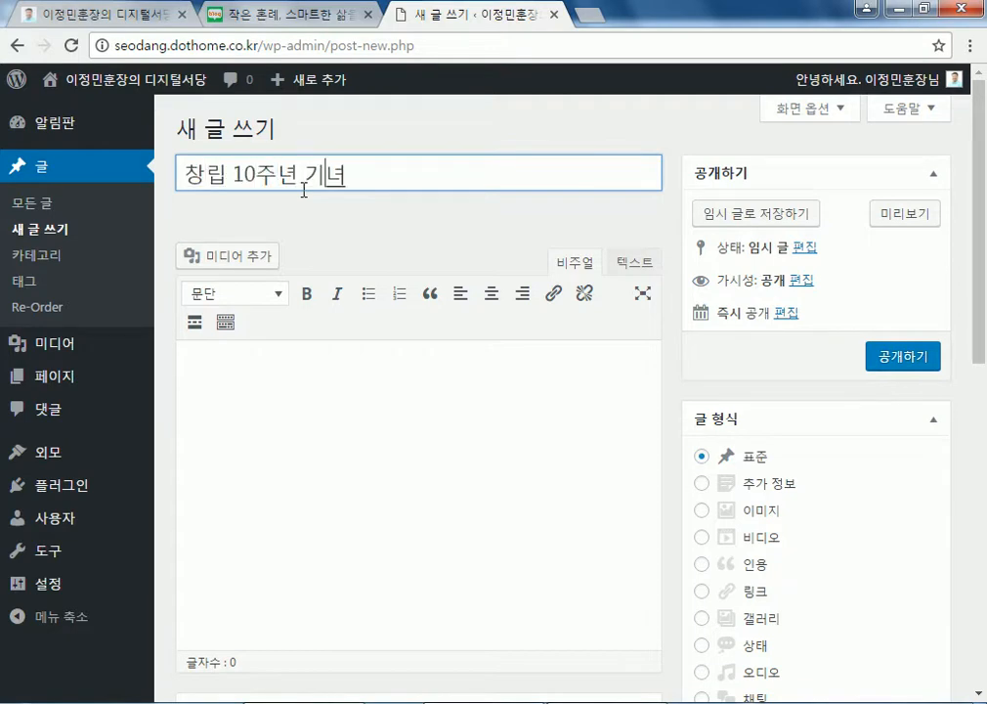
{"action": "key", "text": "BackSpace"}
{"action": "type", "text": "념행사"}
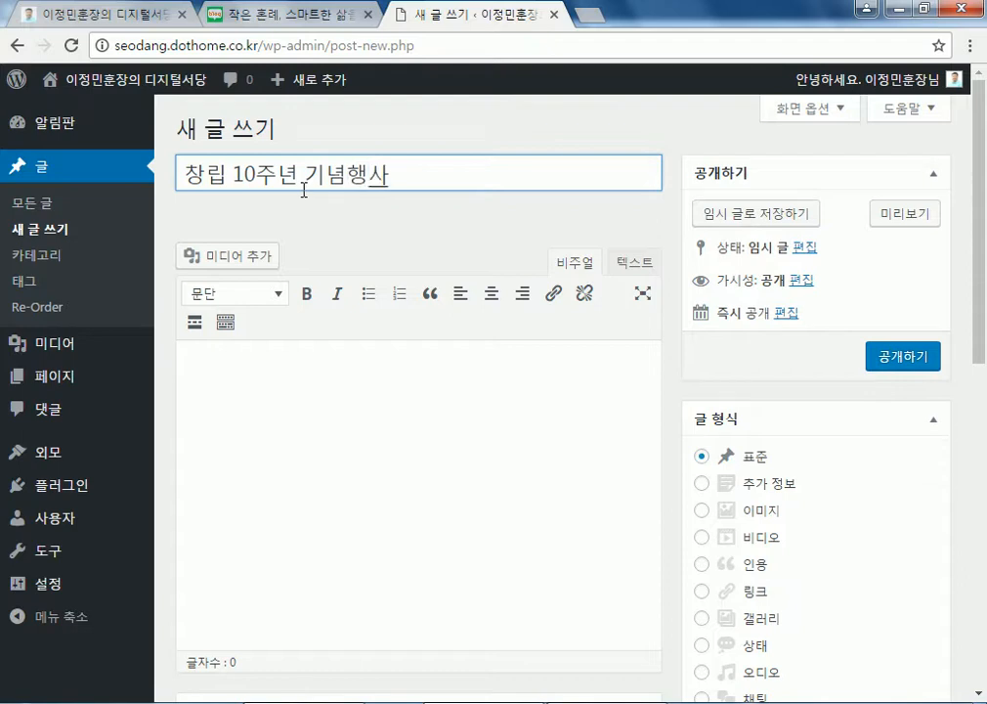
- Write the post body as two paragraphs: "올 2017년은 우리회사의 창립 10주년이 되는 해입니다." and "이번 6월 4일 창립기념일 행사에 여러분을 초대합니다."
{"action": "left_click", "coordinate": [281, 388]}
{"action": "type", "text": "좋"}
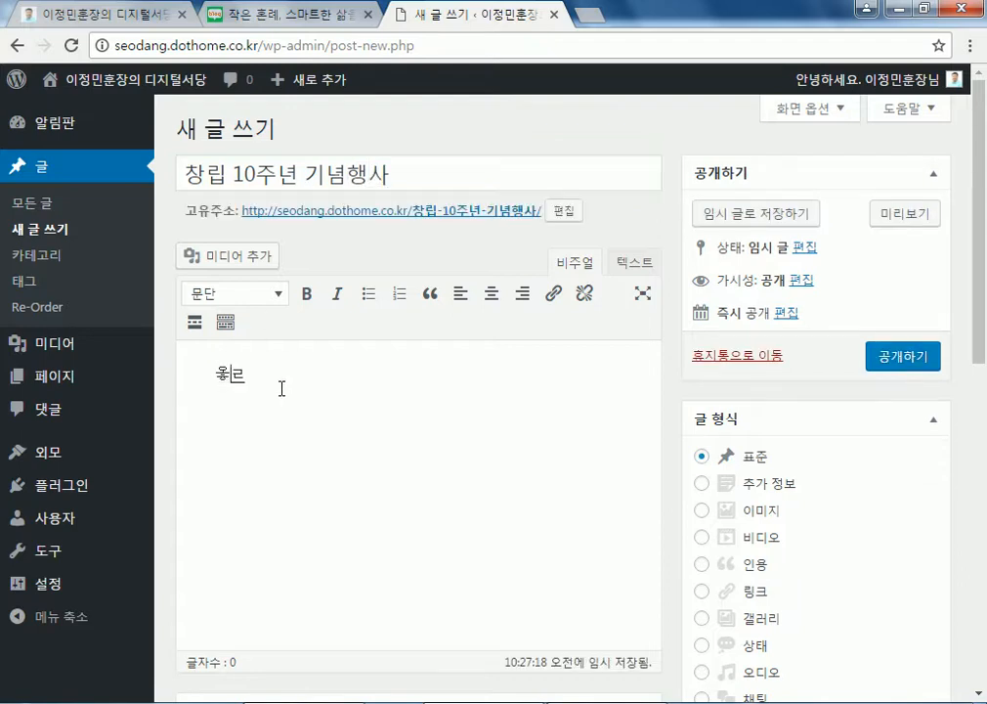
{"action": "key", "text": "BackSpace"}
{"action": "type", "text": "오"}
{"action": "type", "text": "201"}
{"action": "type", "text": "7년은 우리회사의"}
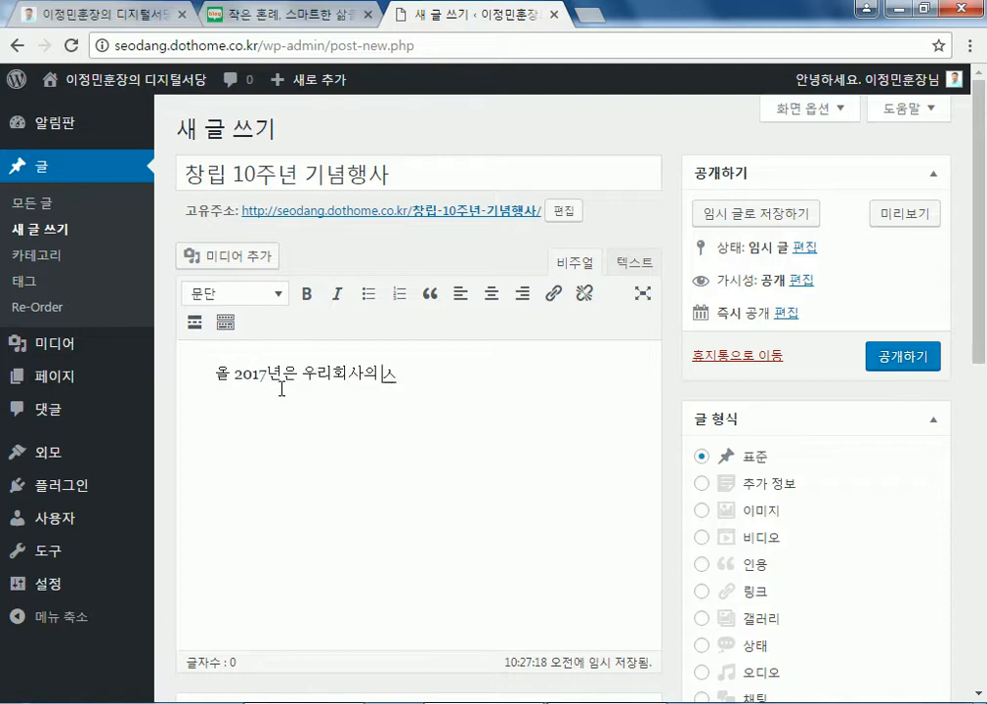
{"action": "type", "text": " 창립 10주년"}
{"action": "type", "text": "기녀"}
{"action": "key", "text": "BackSpace"}
{"action": "key", "text": "BackSpace"}
{"action": "key", "text": "BackSpace"}
{"action": "type", "text": "이 되는 해입니"}
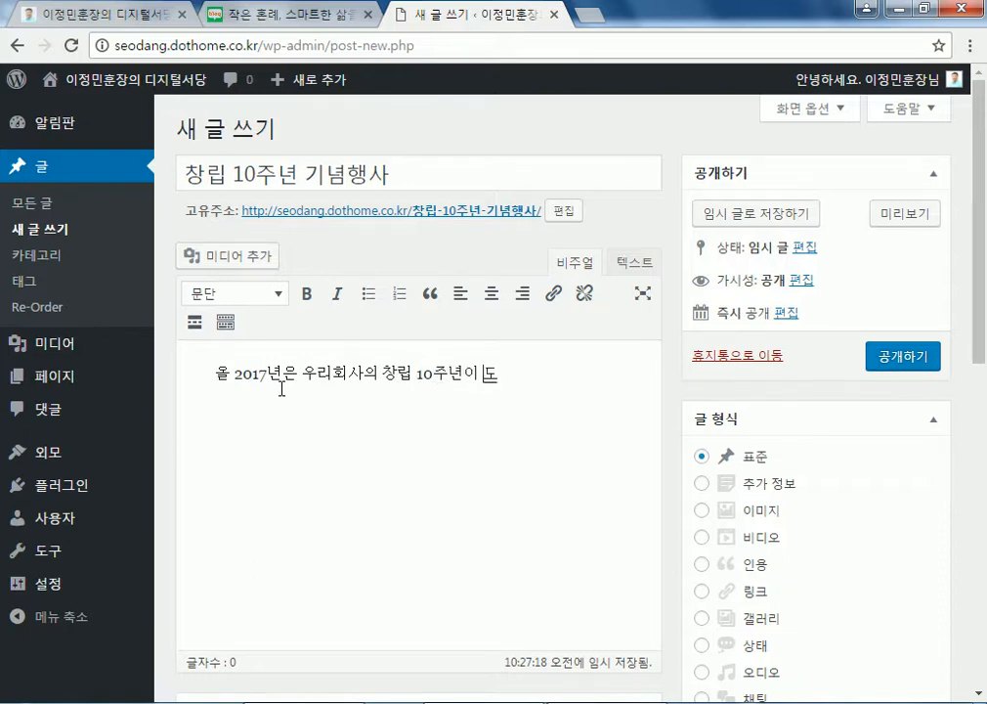
{"action": "type", "text": "다.이번"}
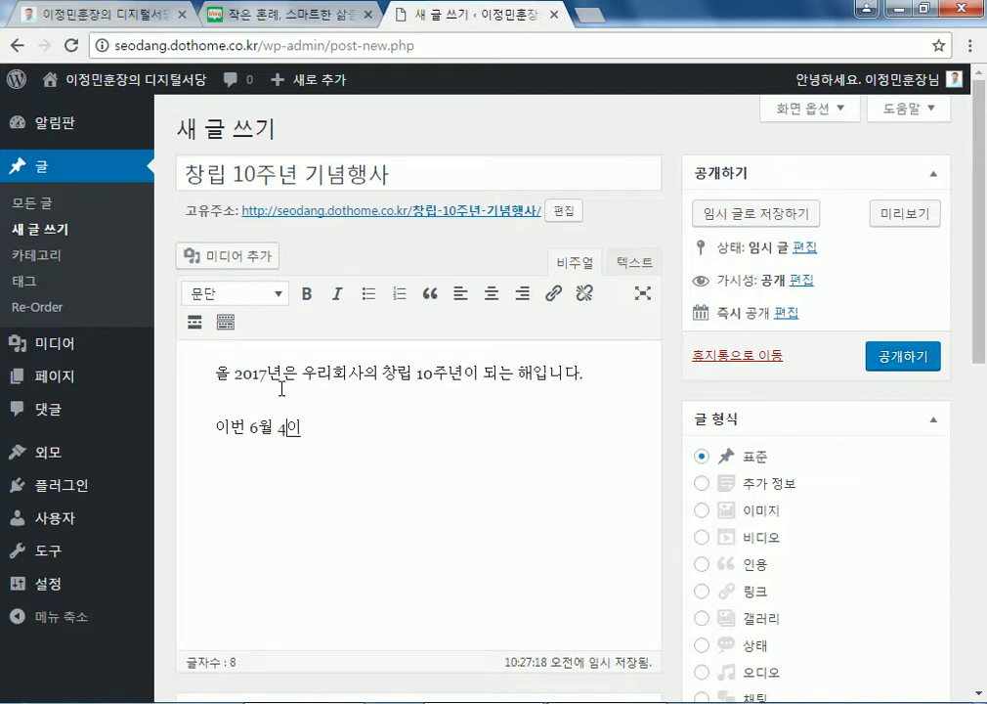
{"action": "type", "text": " 6월 4일 창립기념일 행사에 여러분"}
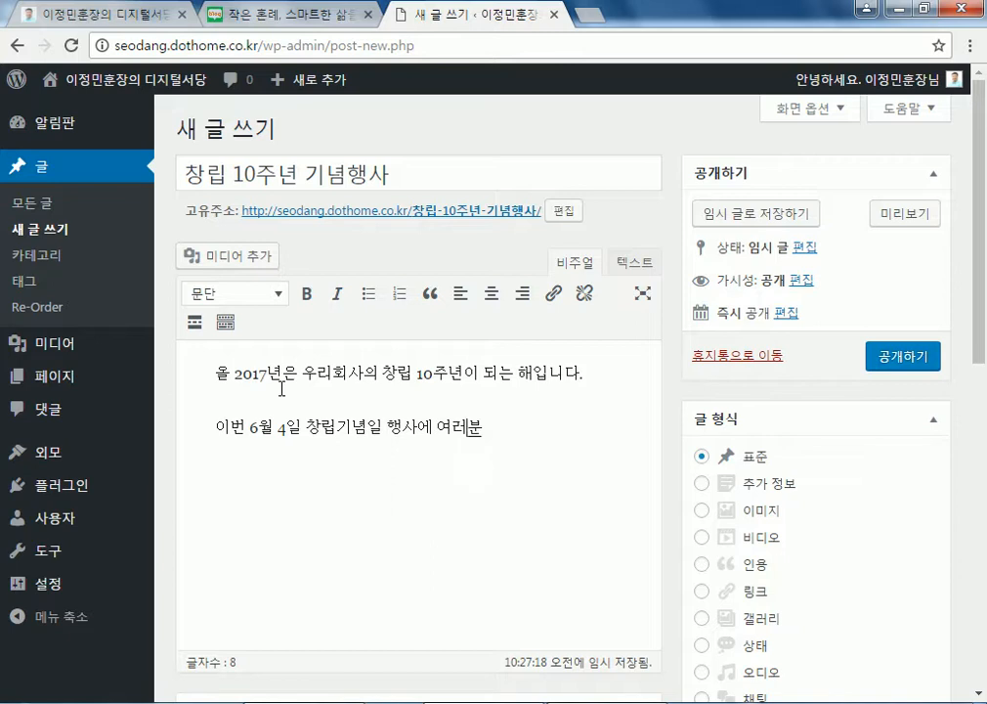
{"action": "type", "text": "을 초대합ㄴ니다."}
- Assign the post to the 회사소식, 보도자료 and 홈페이지 제작 categories
{"action": "scroll", "coordinate": [938, 474], "scroll_direction": "down", "scroll_amount": 6}
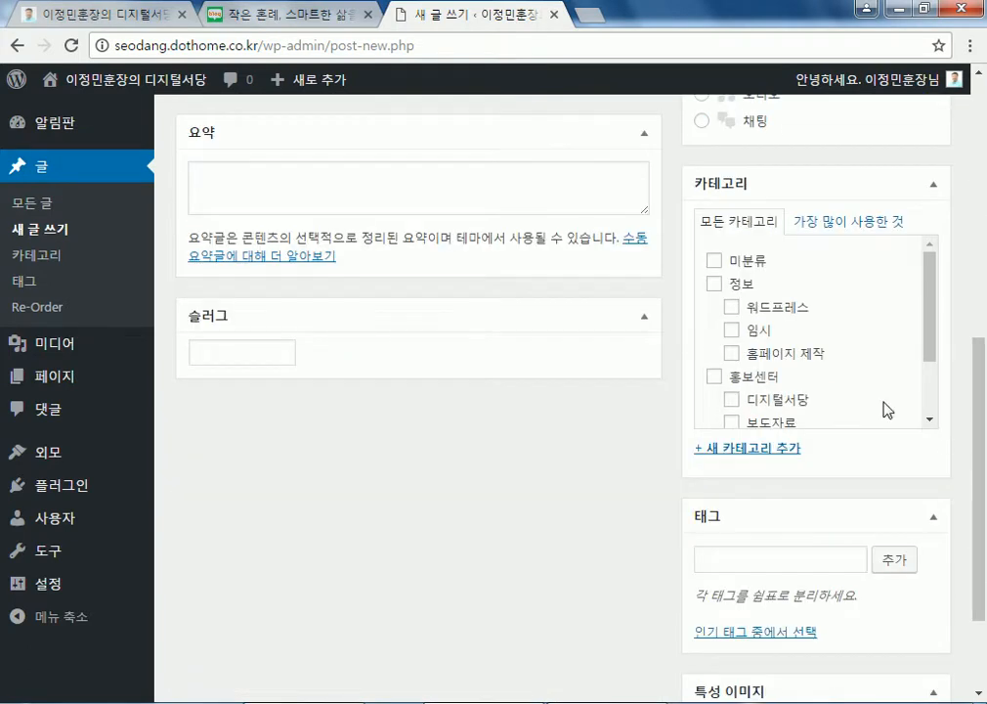
{"action": "scroll", "coordinate": [792, 381], "scroll_direction": "down", "scroll_amount": 2}
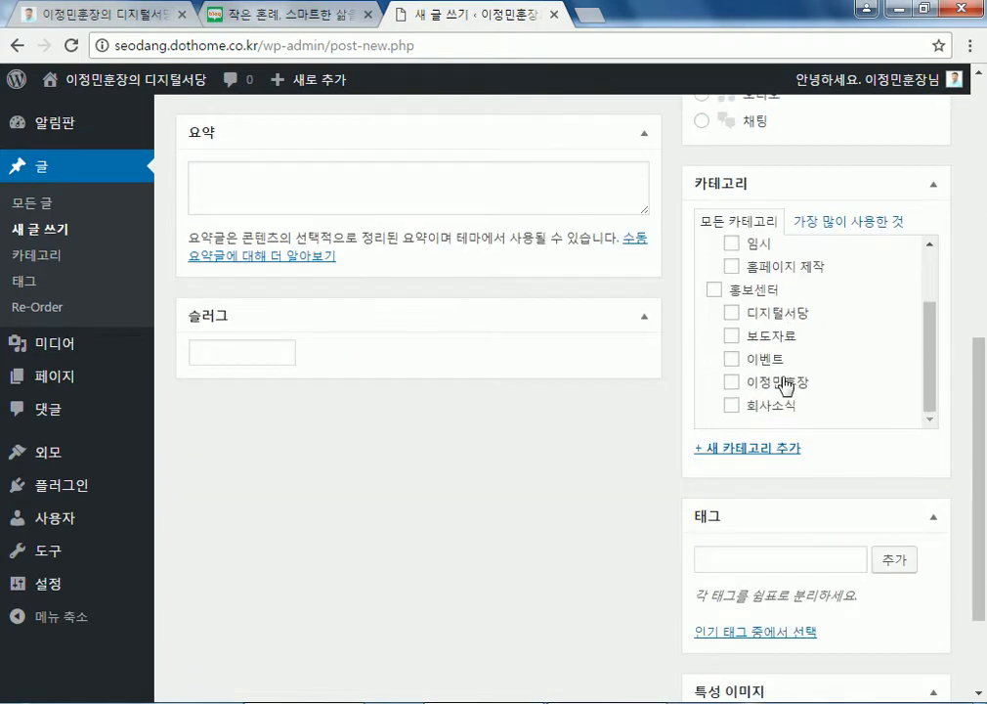
{"action": "left_click", "coordinate": [733, 406]}
{"action": "left_click", "coordinate": [732, 336]}
{"action": "scroll", "coordinate": [630, 394], "scroll_direction": "up", "scroll_amount": 1}
{"action": "left_click_drag", "start_coordinate": [932, 412], "coordinate": [934, 384]}
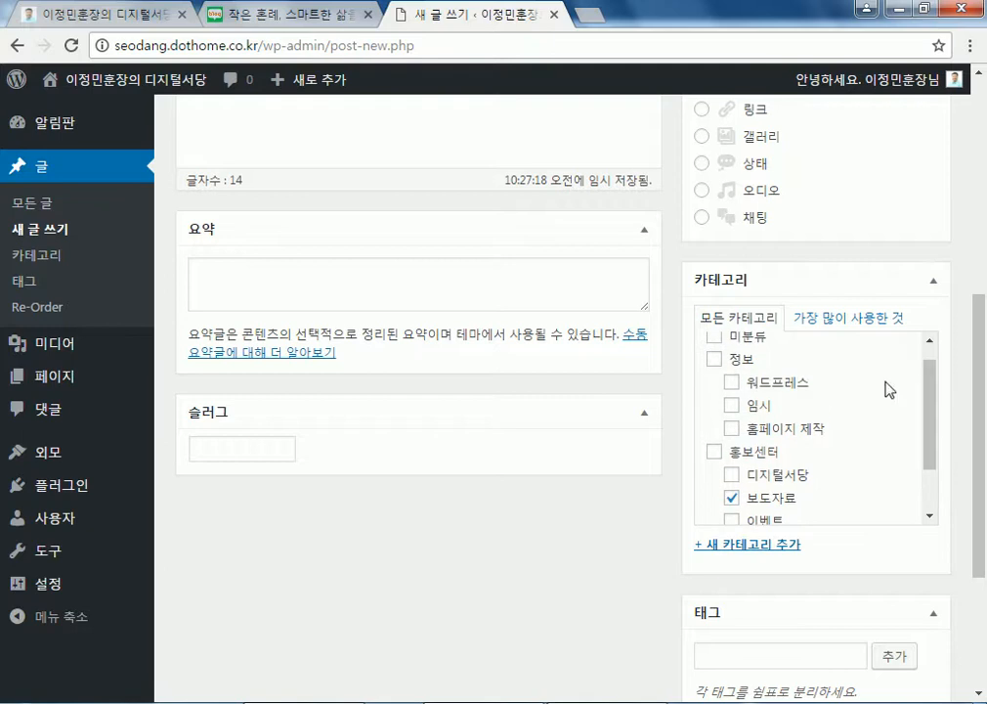
{"action": "left_click", "coordinate": [732, 428]}
{"action": "scroll", "coordinate": [802, 474], "scroll_direction": "down", "scroll_amount": 1}
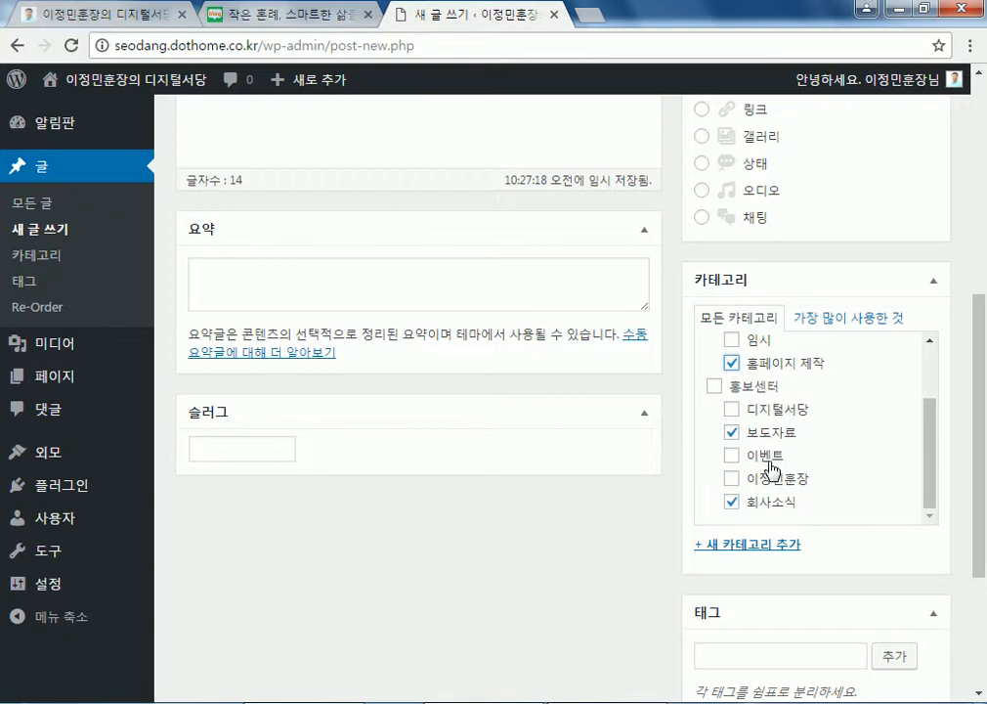
- Add the tags 창립기념일, 회사창립 and 창립10주년 to the post
{"action": "scroll", "coordinate": [772, 469], "scroll_direction": "down", "scroll_amount": 1}
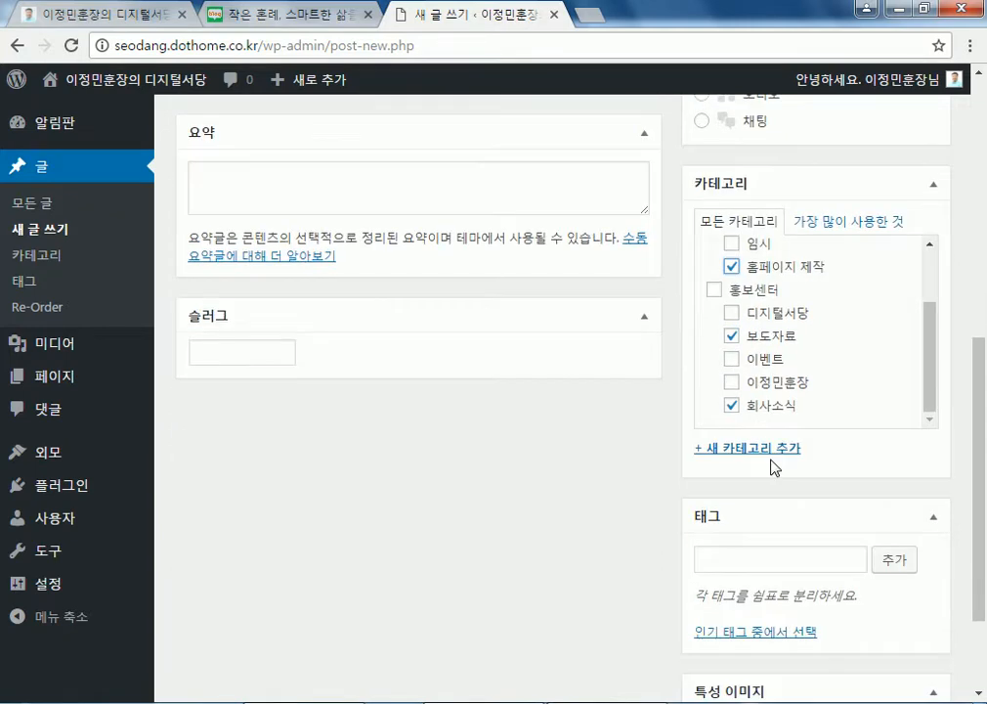
{"action": "left_click", "coordinate": [745, 557]}
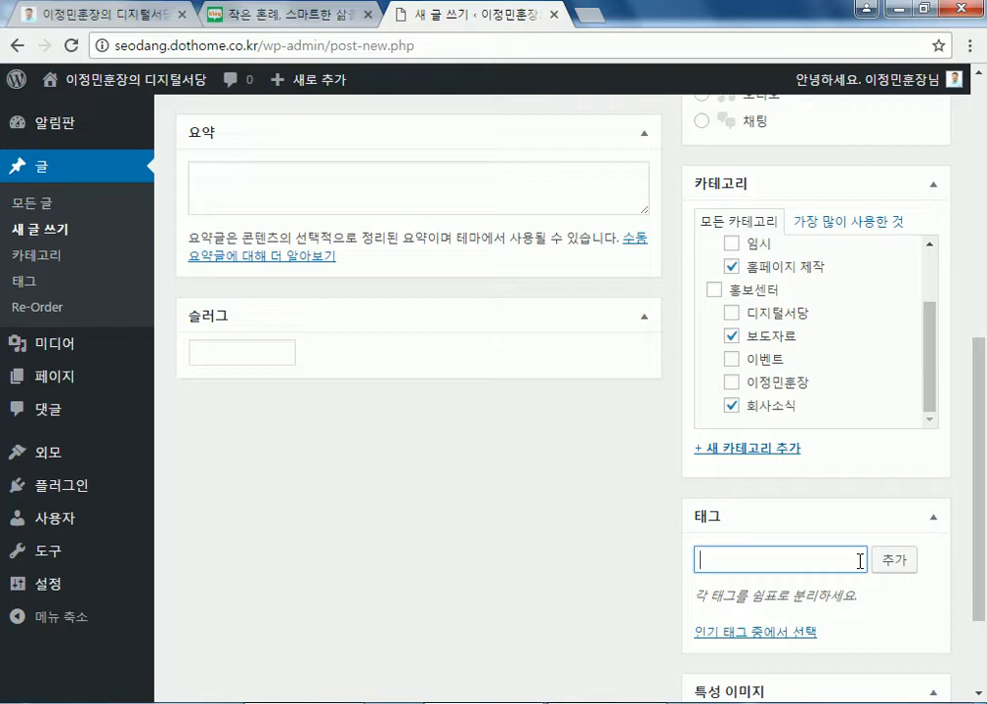
{"action": "type", "text": "창립기념일"}
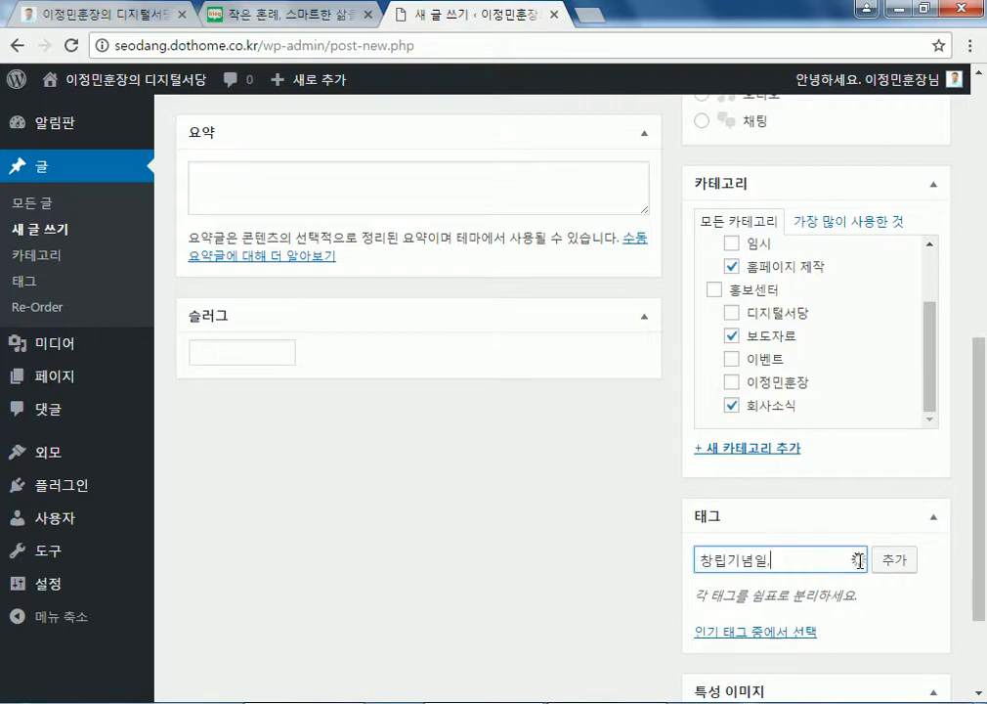
{"action": "type", "text": ",회사창립,창립10주"}
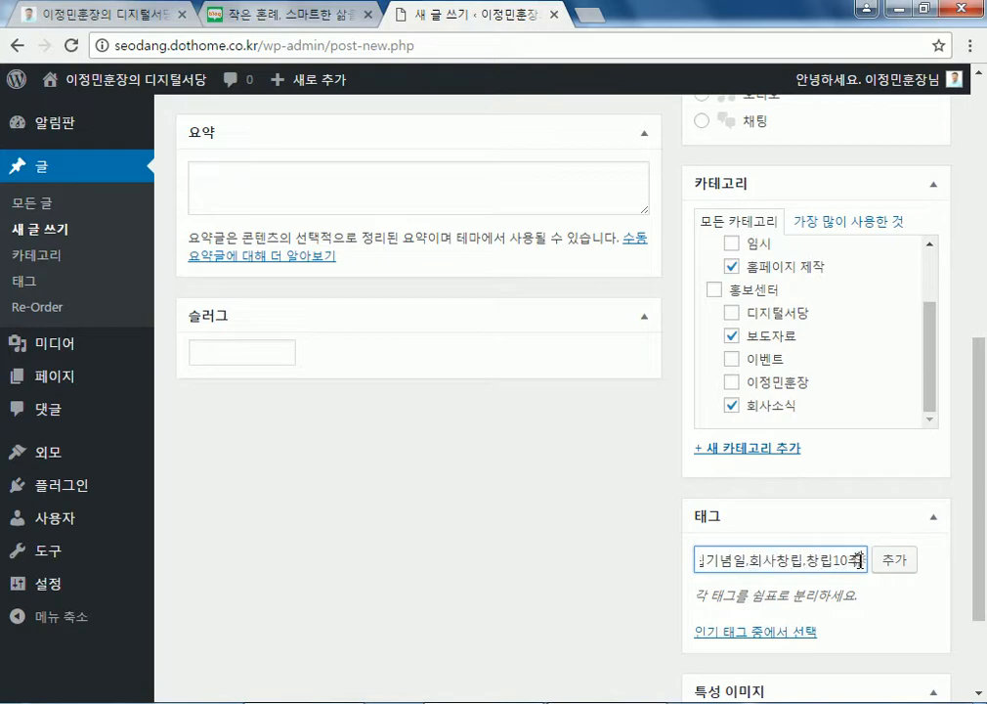
{"action": "type", "text": "년"}
{"action": "left_click", "coordinate": [893, 561]}
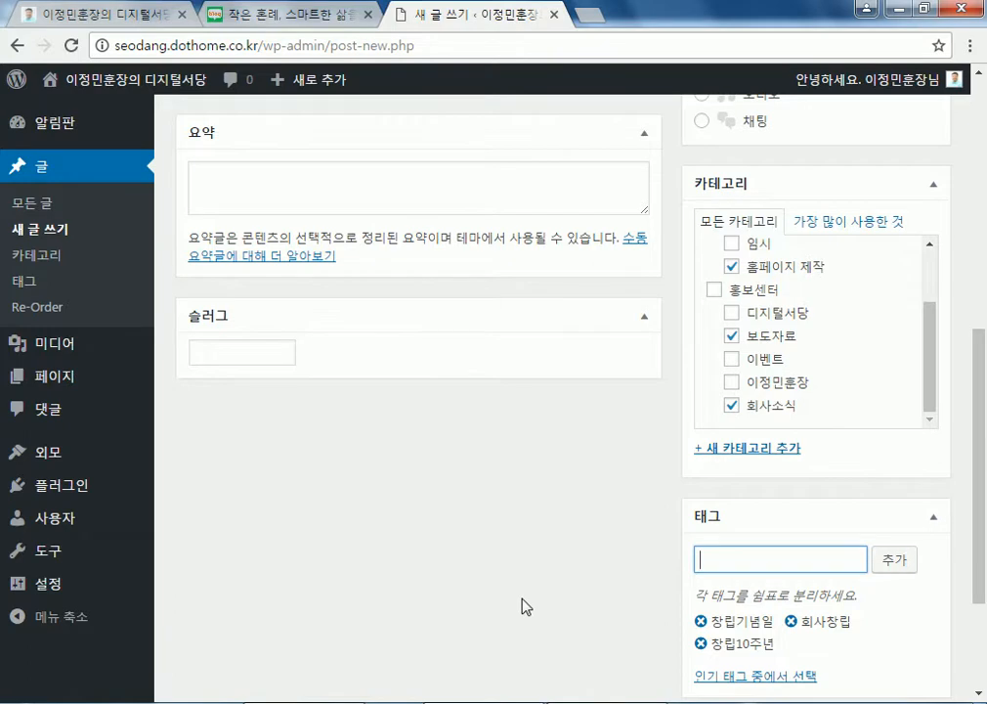
- Publish the post and view it with its categories and tags on the site's front page
{"action": "scroll", "coordinate": [525, 606], "scroll_direction": "up", "scroll_amount": 5}
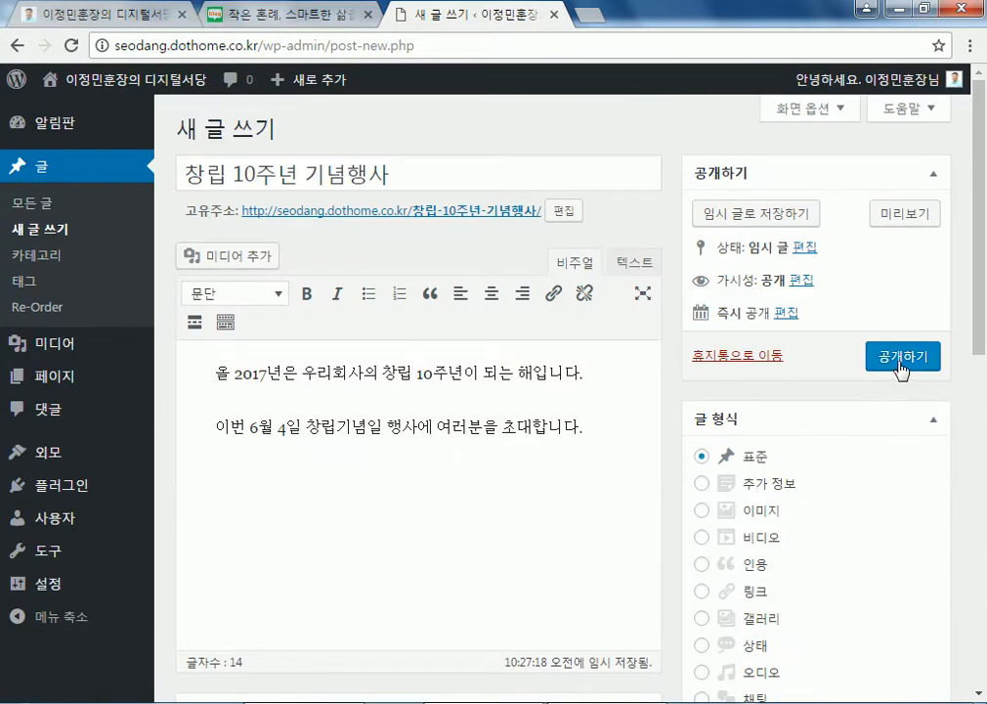
{"action": "left_click", "coordinate": [902, 366]}
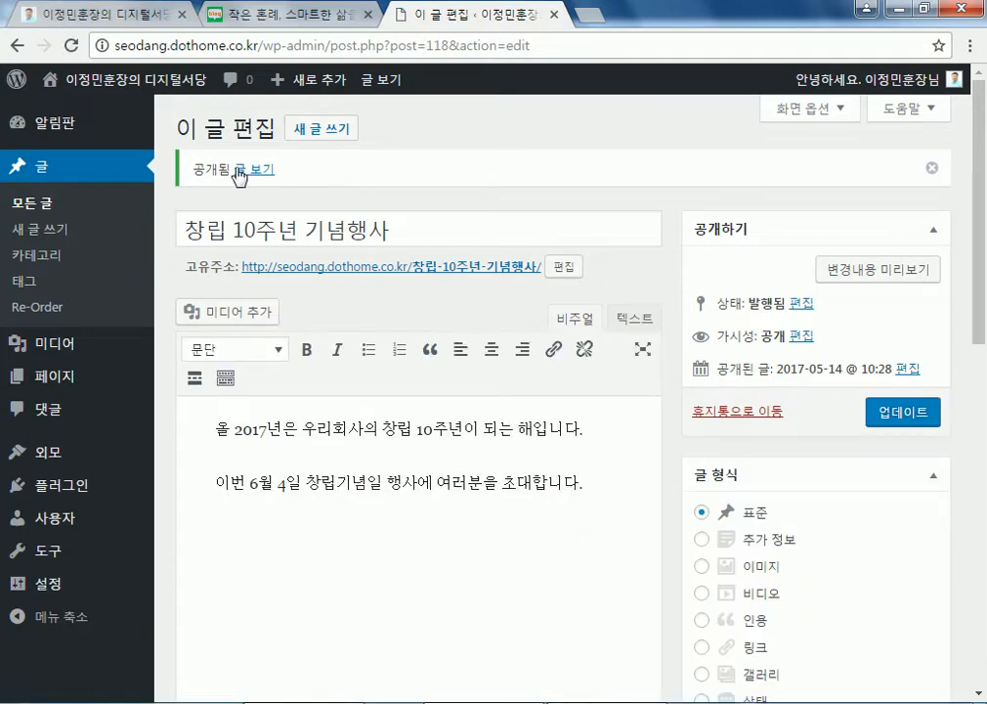
{"action": "left_click", "coordinate": [257, 266]}
{"action": "scroll", "coordinate": [336, 409], "scroll_direction": "down", "scroll_amount": 2}
{"action": "scroll", "coordinate": [333, 402], "scroll_direction": "down", "scroll_amount": 4}
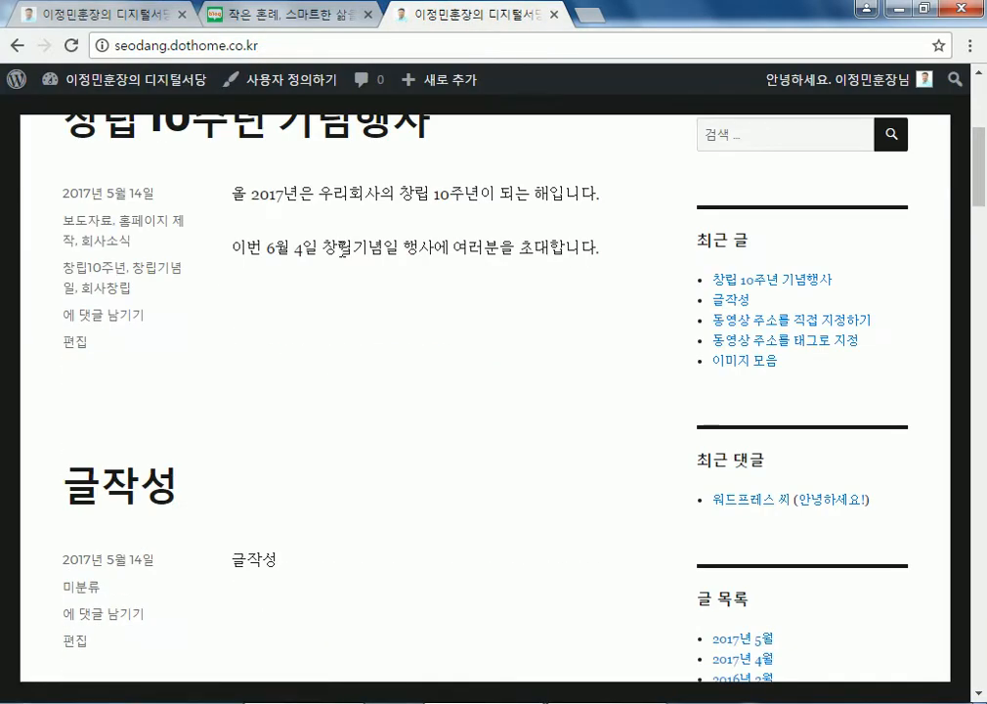
- View the 회사소식 category page under 홍보센터 and check the anniversary post listed there
{"action": "scroll", "coordinate": [476, 235], "scroll_direction": "up", "scroll_amount": 6}
{"action": "mouse_move", "coordinate": [576, 358]}
{"action": "mouse_move", "coordinate": [458, 358]}
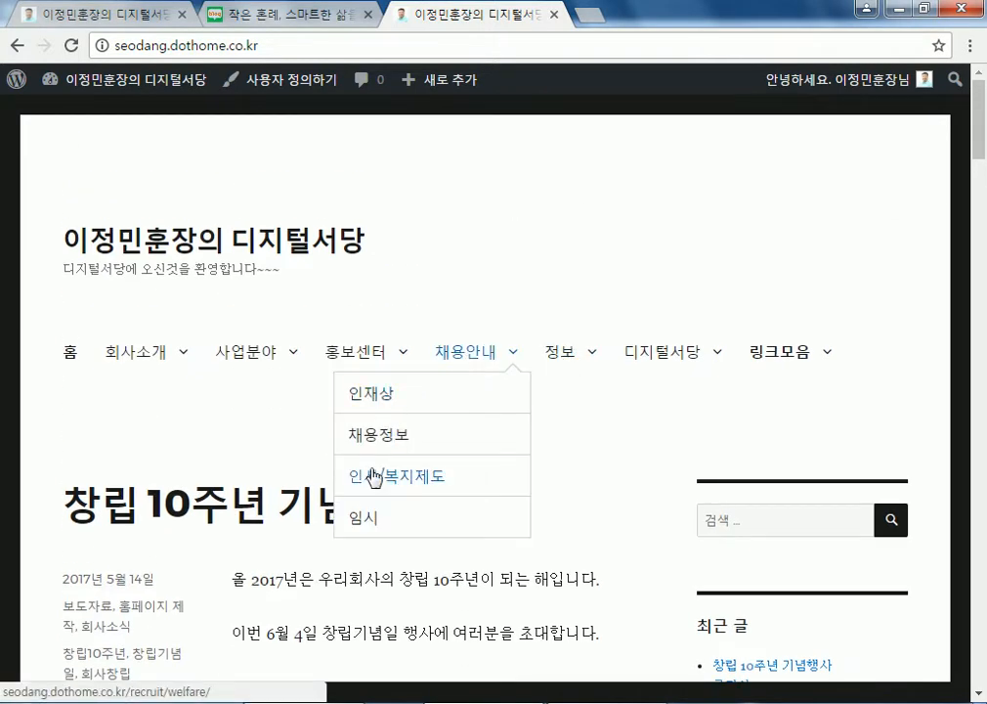
{"action": "mouse_move", "coordinate": [353, 354]}
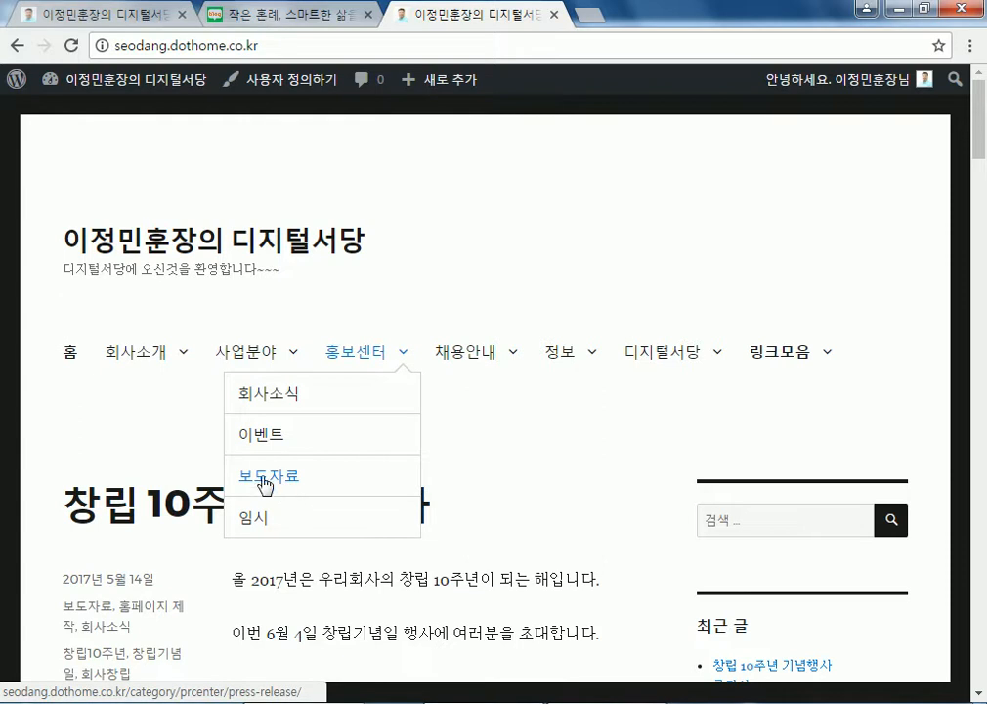
{"action": "left_click", "coordinate": [274, 407]}
{"action": "scroll", "coordinate": [193, 290], "scroll_direction": "down", "scroll_amount": 5}
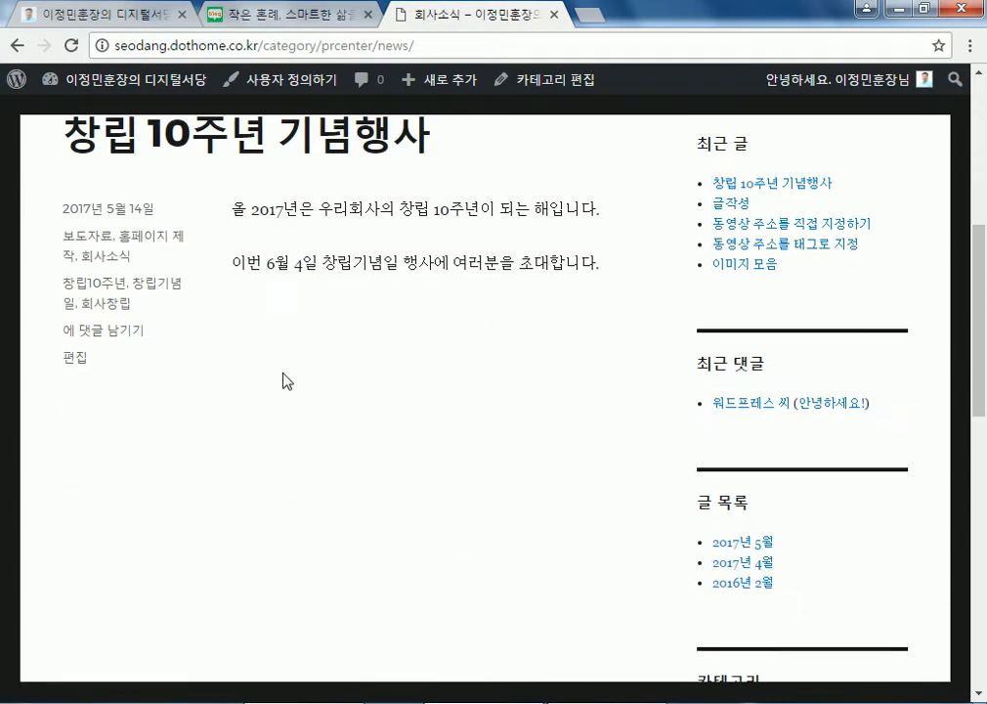
{"action": "scroll", "coordinate": [287, 379], "scroll_direction": "up", "scroll_amount": 3}
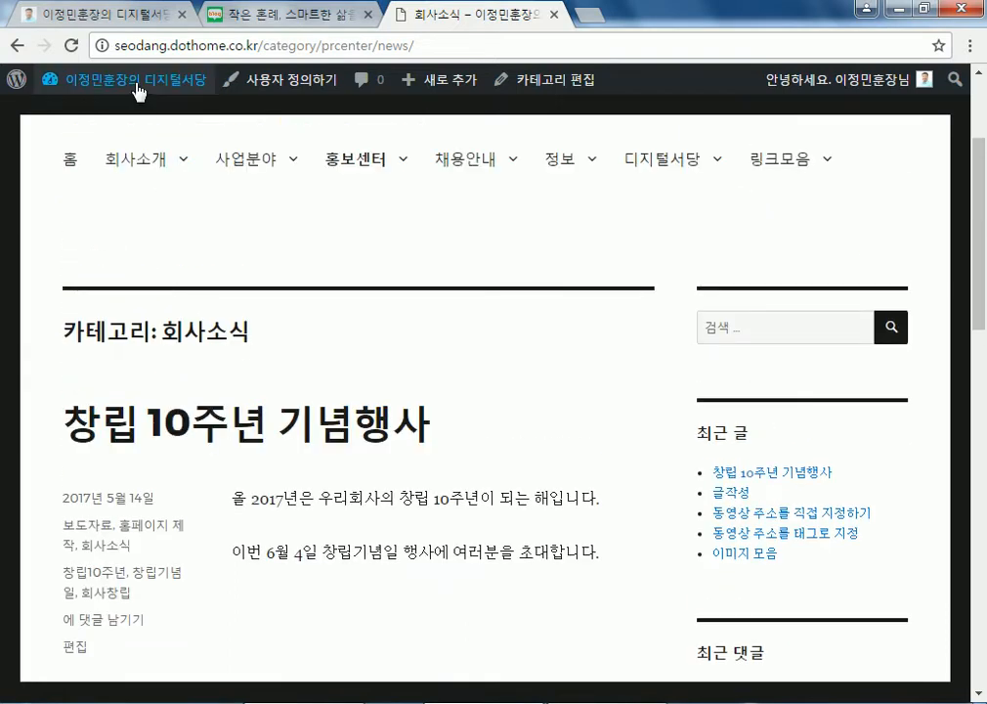
- Go to the admin list of all posts and open the post "동영상 주소를 직접 지정하기" for editing
{"action": "mouse_move", "coordinate": [137, 85]}
{"action": "left_click", "coordinate": [119, 154]}
{"action": "mouse_move", "coordinate": [58, 233]}
{"action": "left_click", "coordinate": [168, 236]}
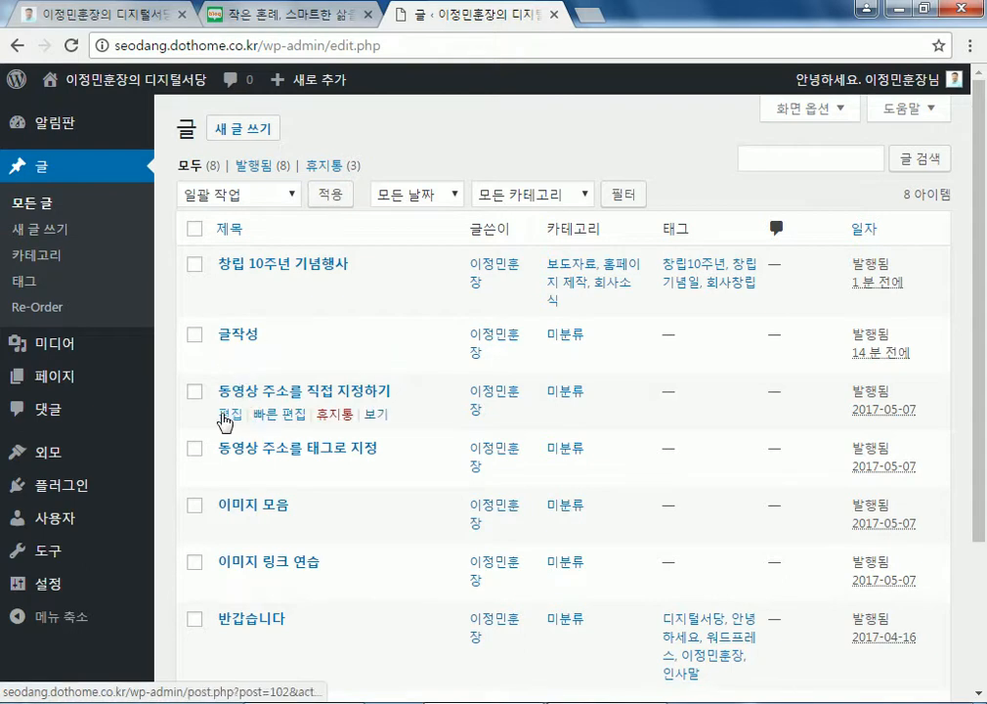
{"action": "left_click", "coordinate": [225, 420]}
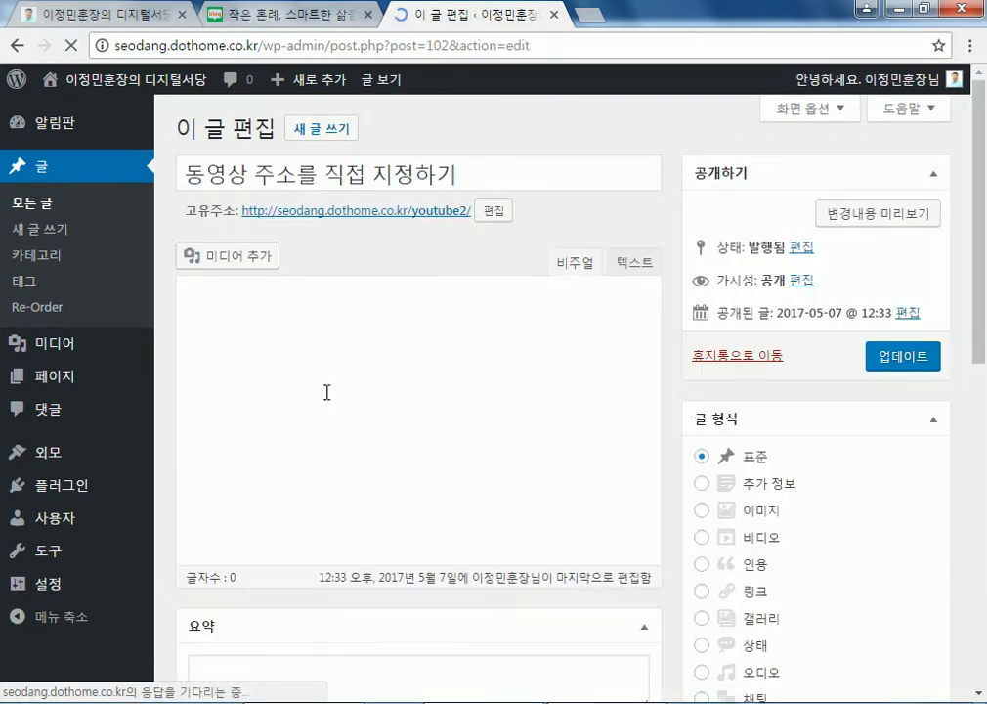
- Assign the post to the 워드프레스 and 이벤트 categories instead of 미분류, and update it
{"action": "scroll", "coordinate": [885, 493], "scroll_direction": "down", "scroll_amount": 2}
{"action": "scroll", "coordinate": [886, 492], "scroll_direction": "down", "scroll_amount": 2}
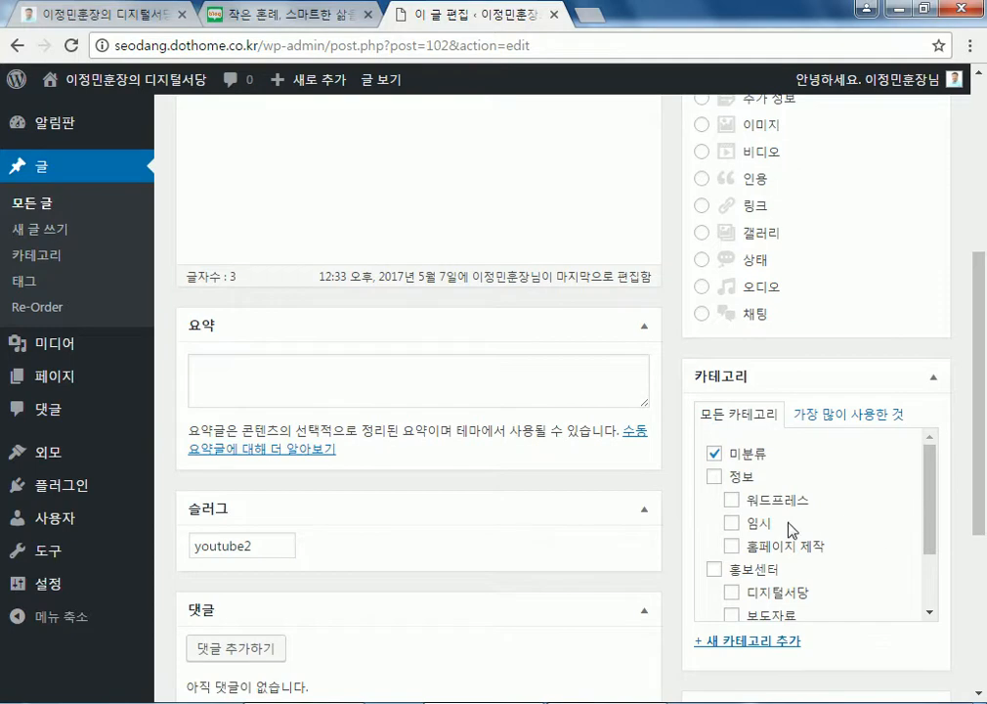
{"action": "left_click", "coordinate": [732, 500]}
{"action": "left_click", "coordinate": [715, 453]}
{"action": "scroll", "coordinate": [830, 545], "scroll_direction": "down", "scroll_amount": 1}
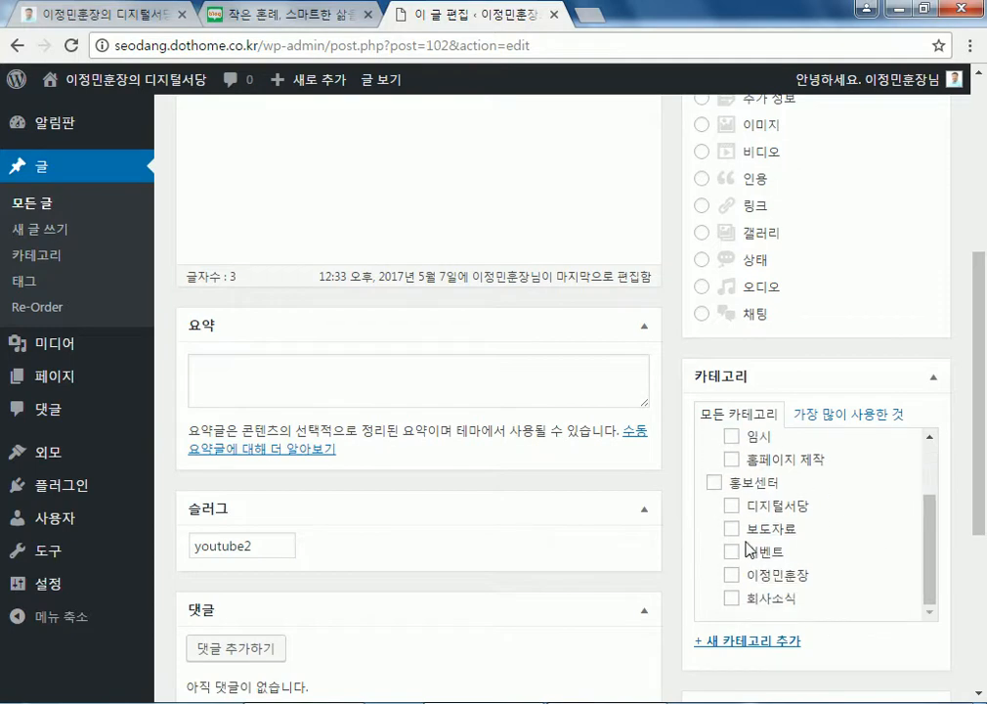
{"action": "left_click", "coordinate": [731, 551]}
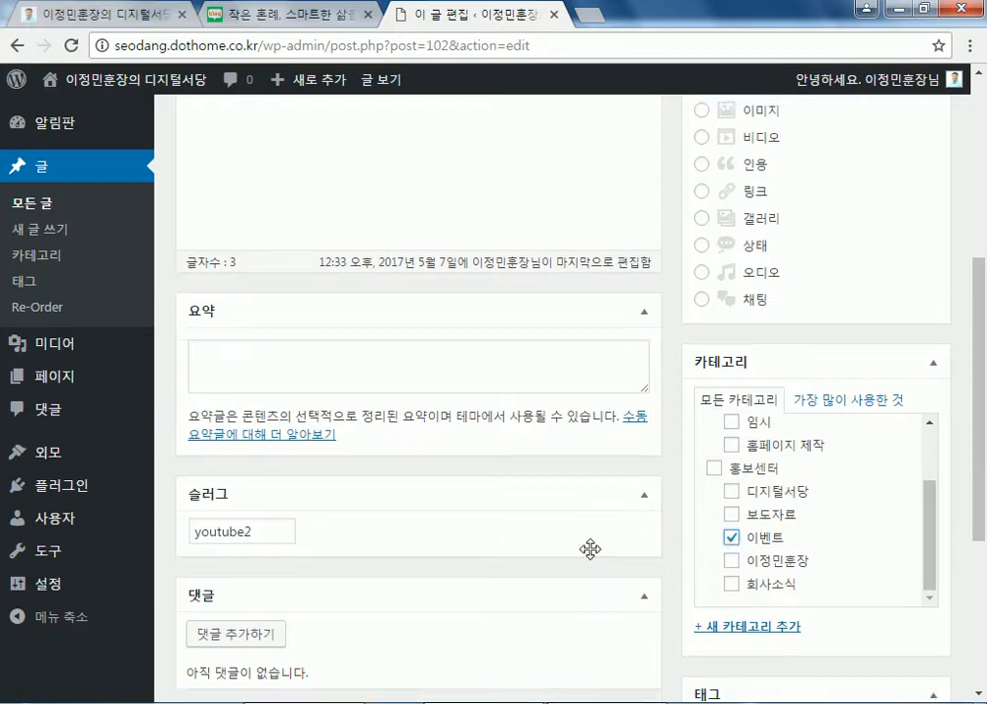
{"action": "scroll", "coordinate": [713, 572], "scroll_direction": "down", "scroll_amount": 3}
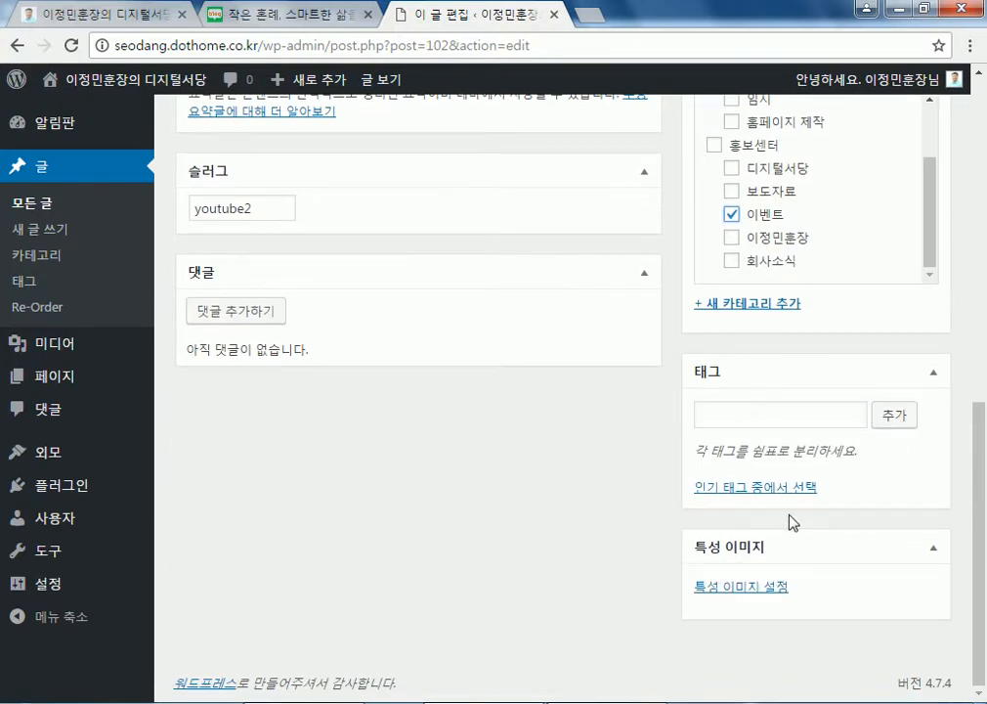
{"action": "scroll", "coordinate": [804, 536], "scroll_direction": "up", "scroll_amount": 8}
{"action": "left_click", "coordinate": [891, 352]}
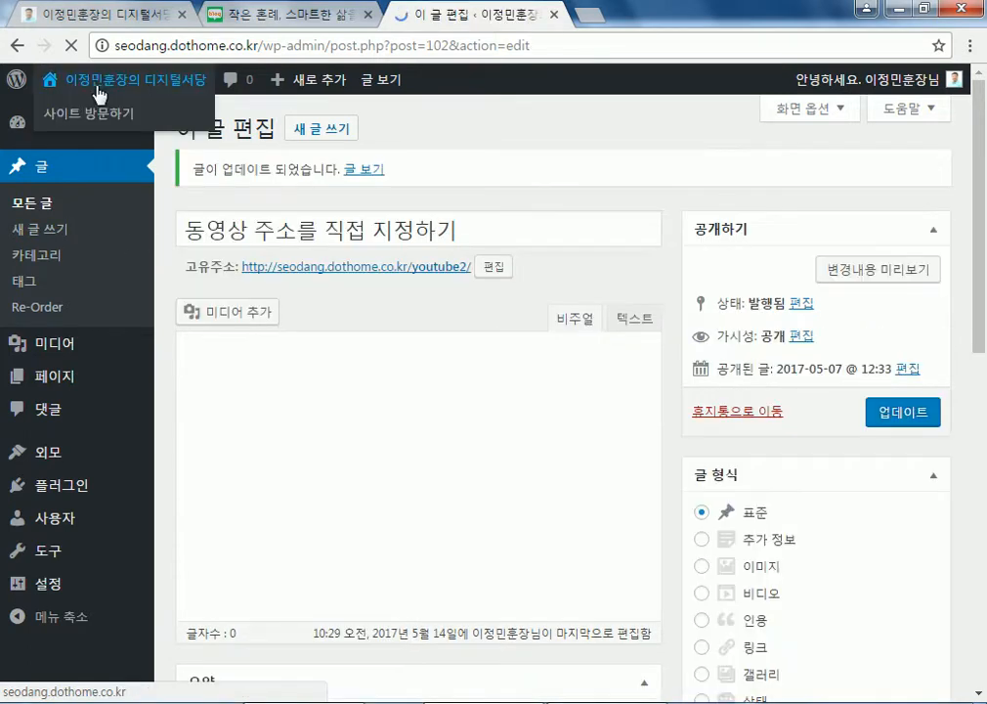
- Visit the site's front page and check the categories shown on the "동영상 주소를 직접 지정하기" post
{"action": "left_click", "coordinate": [95, 86]}
{"action": "scroll", "coordinate": [304, 370], "scroll_direction": "down", "scroll_amount": 5}
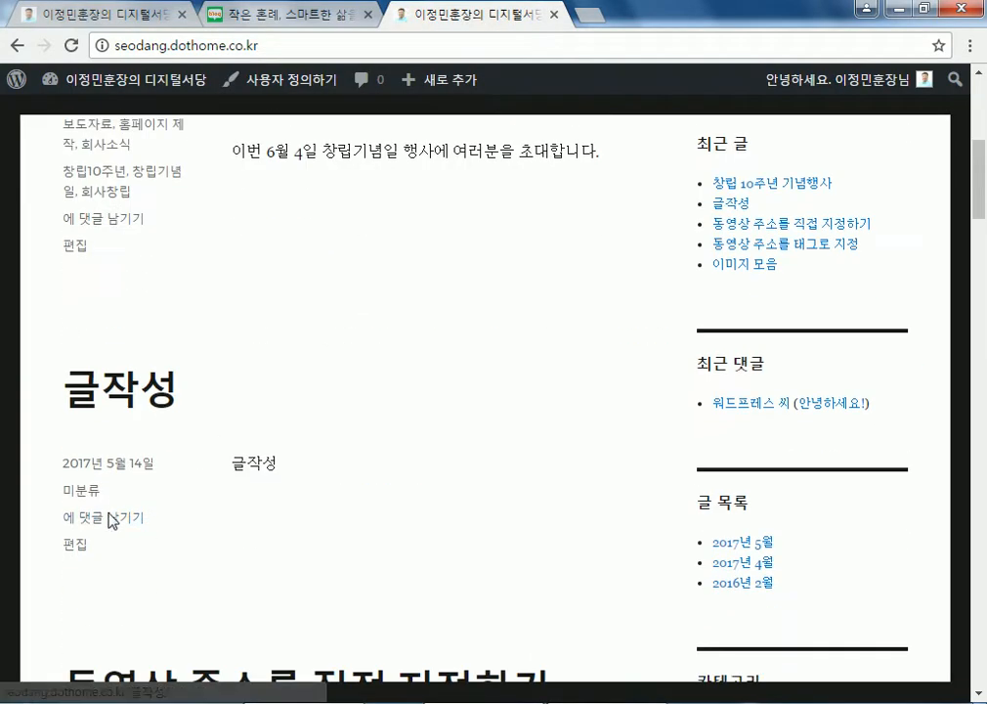
{"action": "scroll", "coordinate": [108, 420], "scroll_direction": "up", "scroll_amount": 3}
{"action": "scroll", "coordinate": [116, 435], "scroll_direction": "down", "scroll_amount": 10}
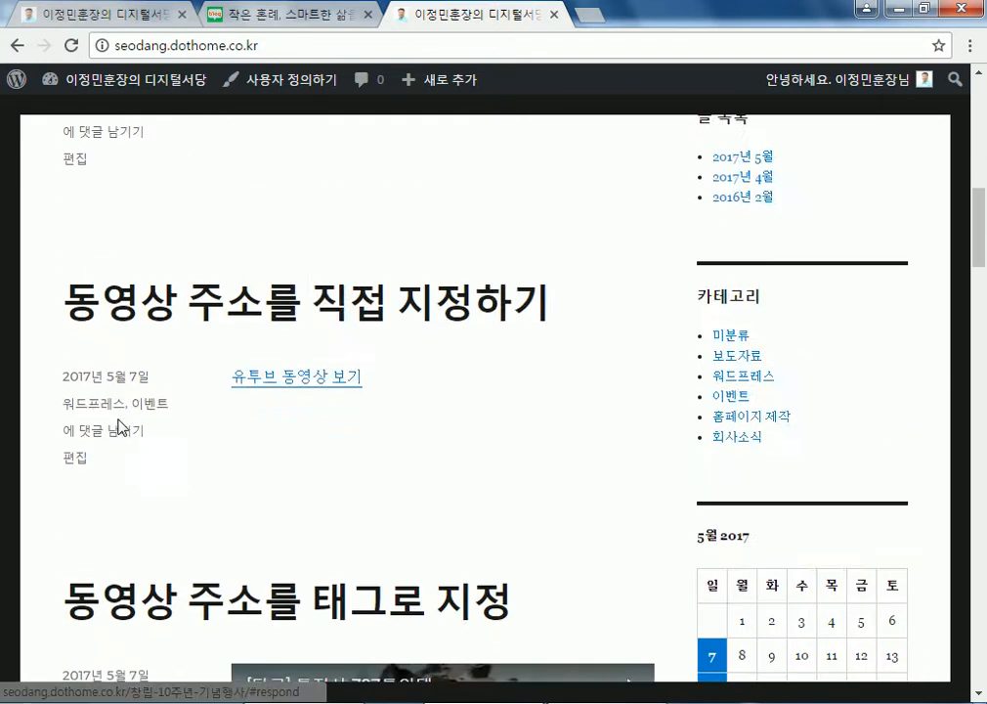
{"action": "scroll", "coordinate": [88, 376], "scroll_direction": "down", "scroll_amount": 6}
{"action": "scroll", "coordinate": [93, 372], "scroll_direction": "up", "scroll_amount": 8}
{"action": "scroll", "coordinate": [96, 365], "scroll_direction": "up", "scroll_amount": 10}
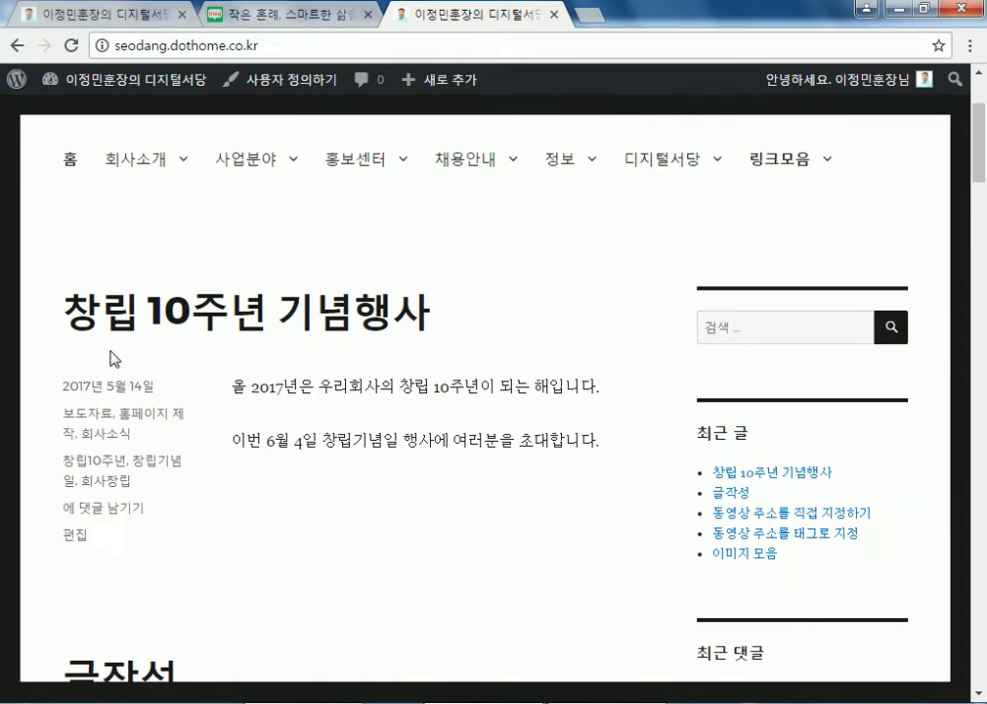
- View the 워드프레스 category page under 정보, and look over the site's navigation submenus
{"action": "mouse_move", "coordinate": [495, 224]}
{"action": "mouse_move", "coordinate": [596, 165]}
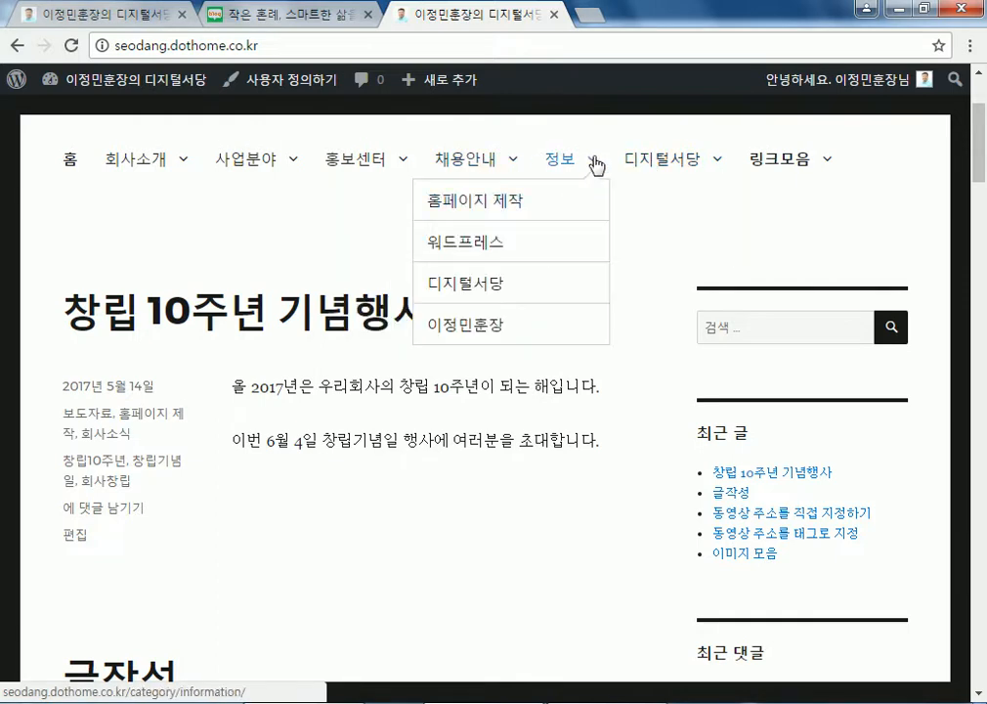
{"action": "left_click", "coordinate": [566, 241]}
{"action": "scroll", "coordinate": [391, 449], "scroll_direction": "down", "scroll_amount": 4}
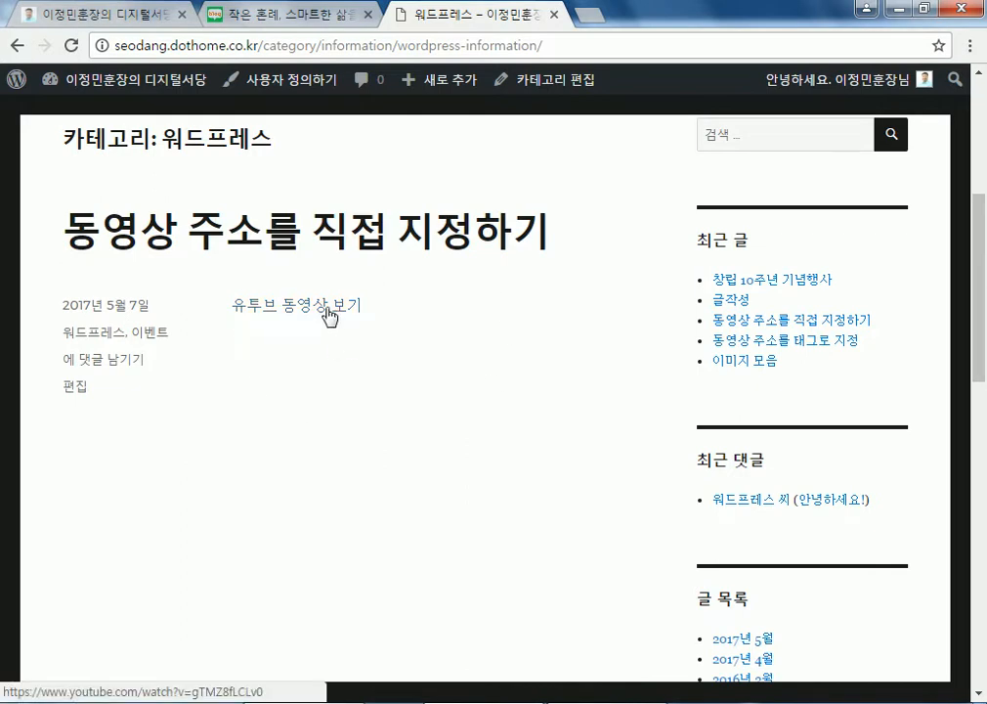
{"action": "scroll", "coordinate": [330, 315], "scroll_direction": "up", "scroll_amount": 3}
{"action": "mouse_move", "coordinate": [460, 262]}
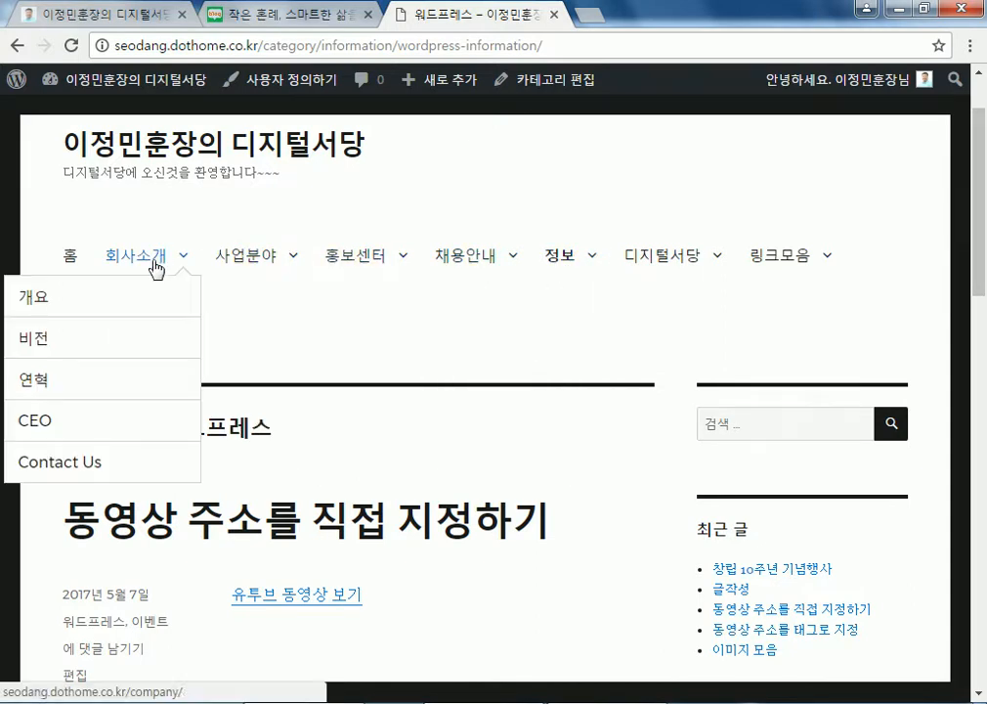
{"action": "mouse_move", "coordinate": [244, 262]}
{"action": "mouse_move", "coordinate": [122, 266]}
{"action": "scroll", "coordinate": [238, 391], "scroll_direction": "down", "scroll_amount": 3}
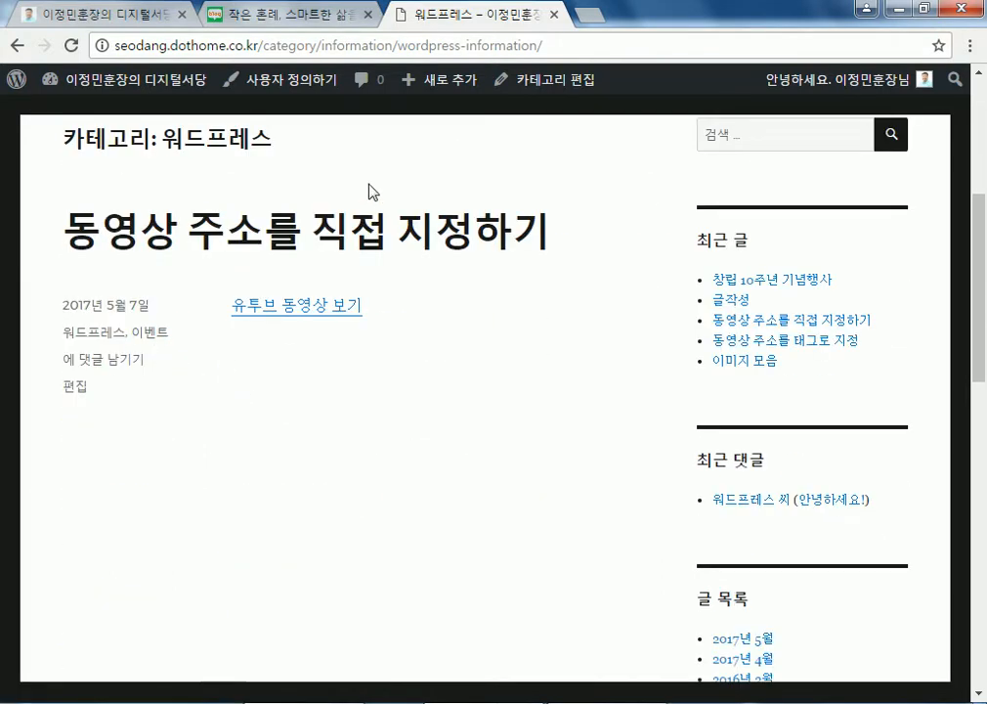
- Switch to the Naver blog and examine its category list for comparison
{"action": "left_click", "coordinate": [231, 17]}
{"action": "scroll", "coordinate": [365, 412], "scroll_direction": "up", "scroll_amount": 3}
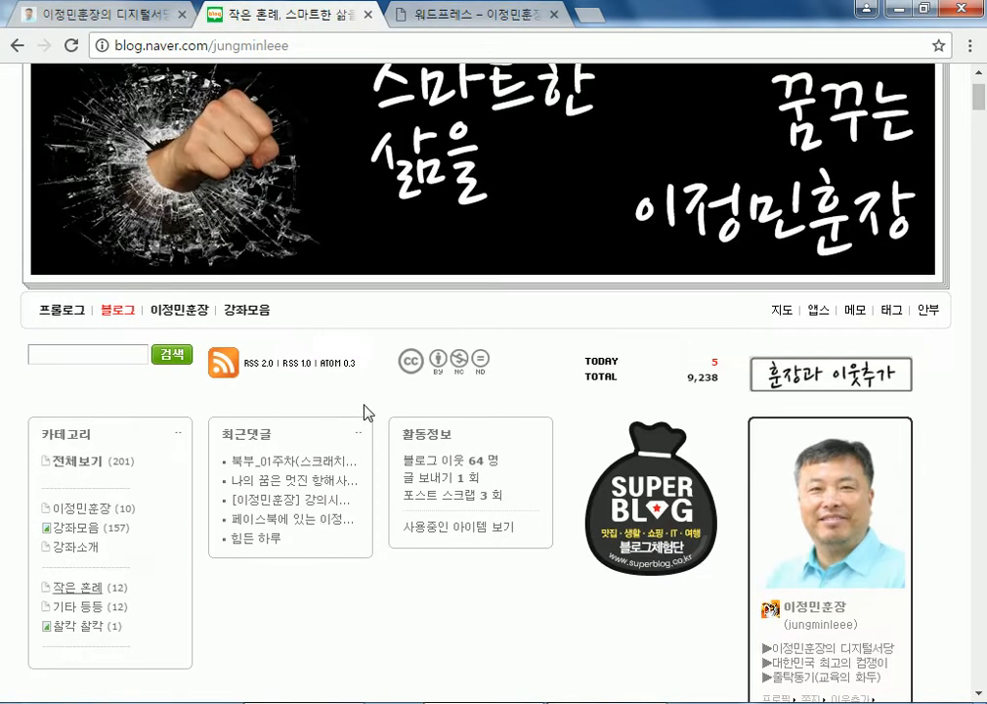
{"action": "scroll", "coordinate": [365, 412], "scroll_direction": "down", "scroll_amount": 2}
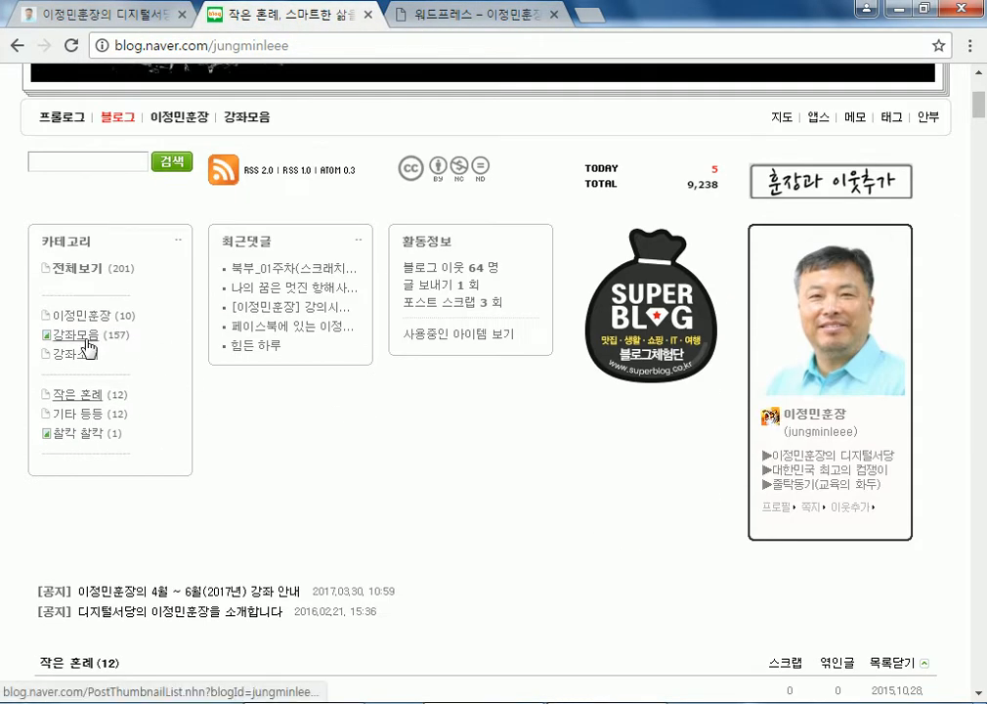
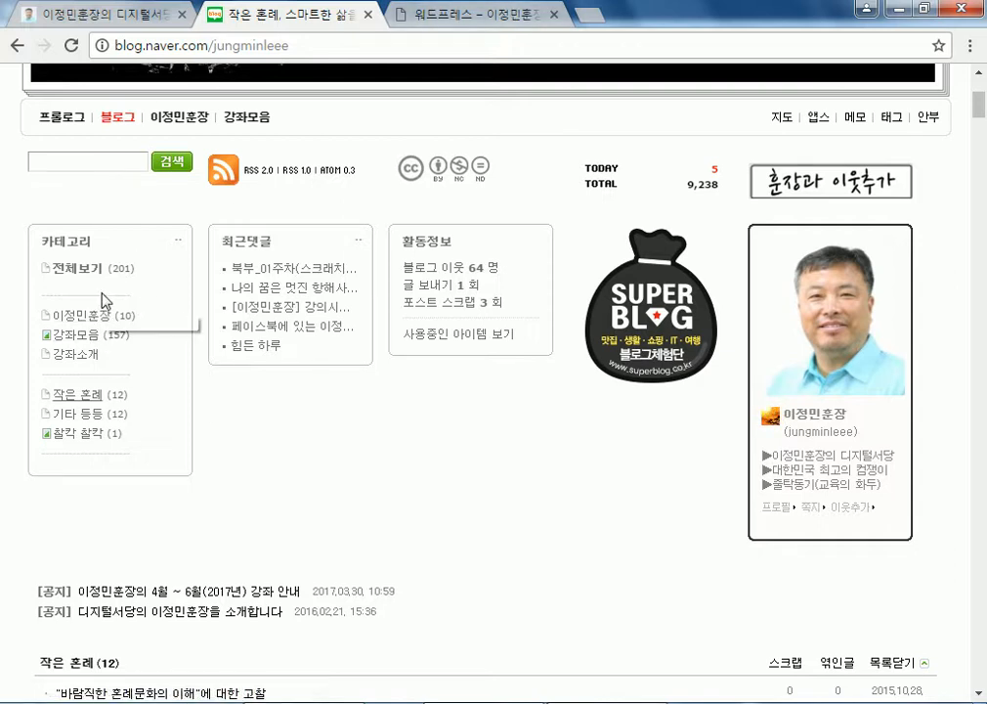
- Return to the WordPress site and compare its navigation submenus with the category list in the sidebar
{"action": "left_click", "coordinate": [421, 15]}
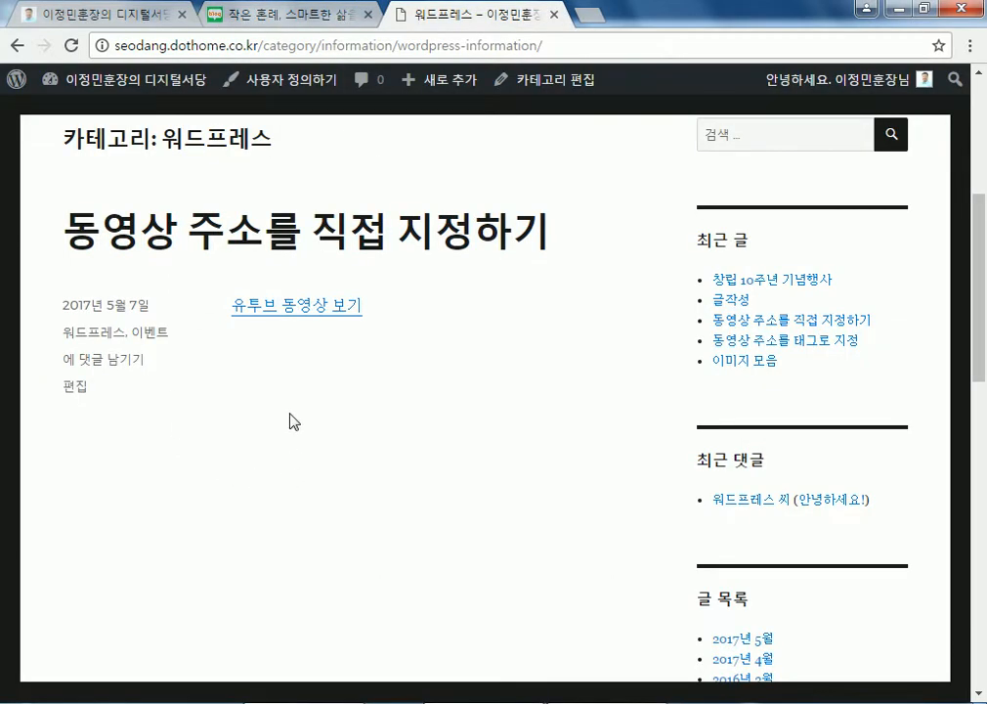
{"action": "scroll", "coordinate": [564, 128], "scroll_direction": "up", "scroll_amount": 3}
{"action": "mouse_move", "coordinate": [376, 266]}
{"action": "mouse_move", "coordinate": [448, 260]}
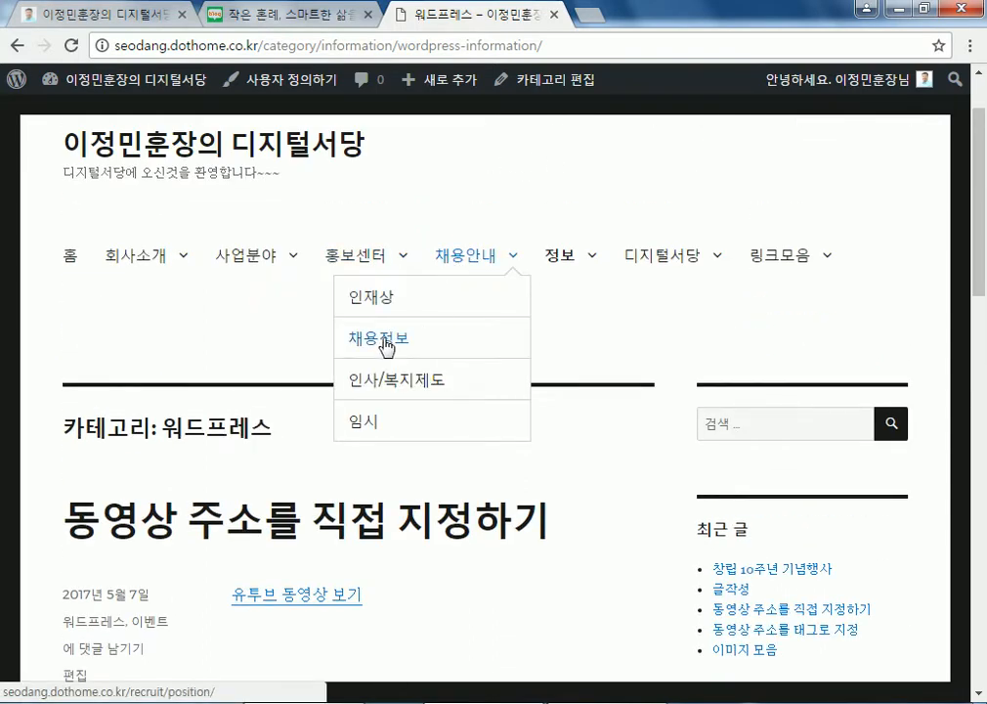
{"action": "scroll", "coordinate": [505, 375], "scroll_direction": "down", "scroll_amount": 5}
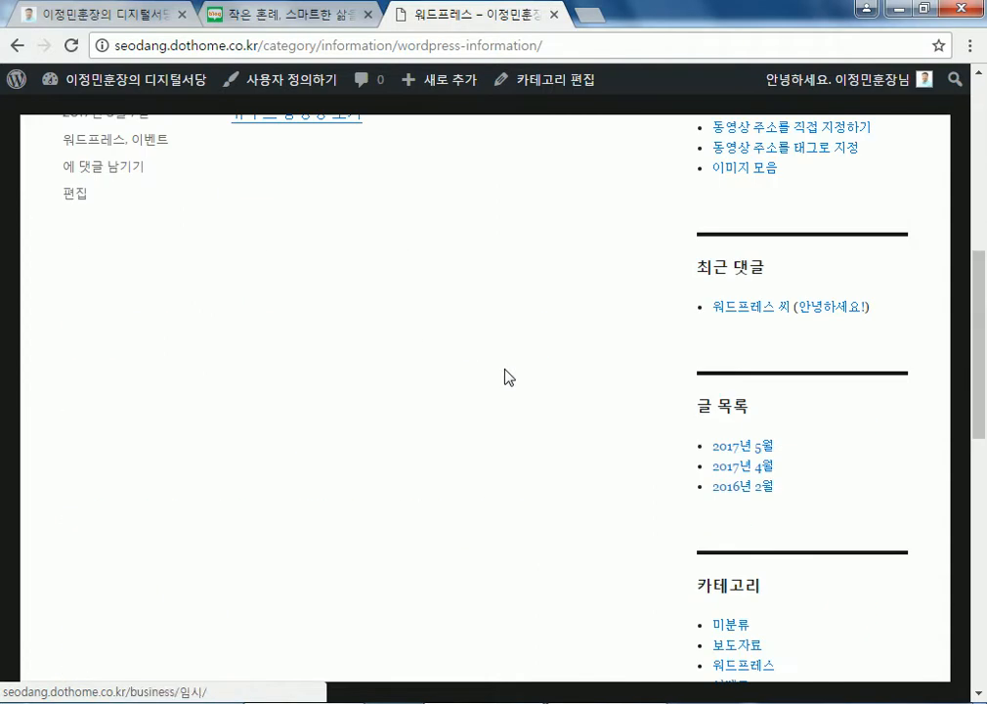
{"action": "scroll", "coordinate": [596, 382], "scroll_direction": "down", "scroll_amount": 5}
{"action": "scroll", "coordinate": [734, 213], "scroll_direction": "up", "scroll_amount": 1}
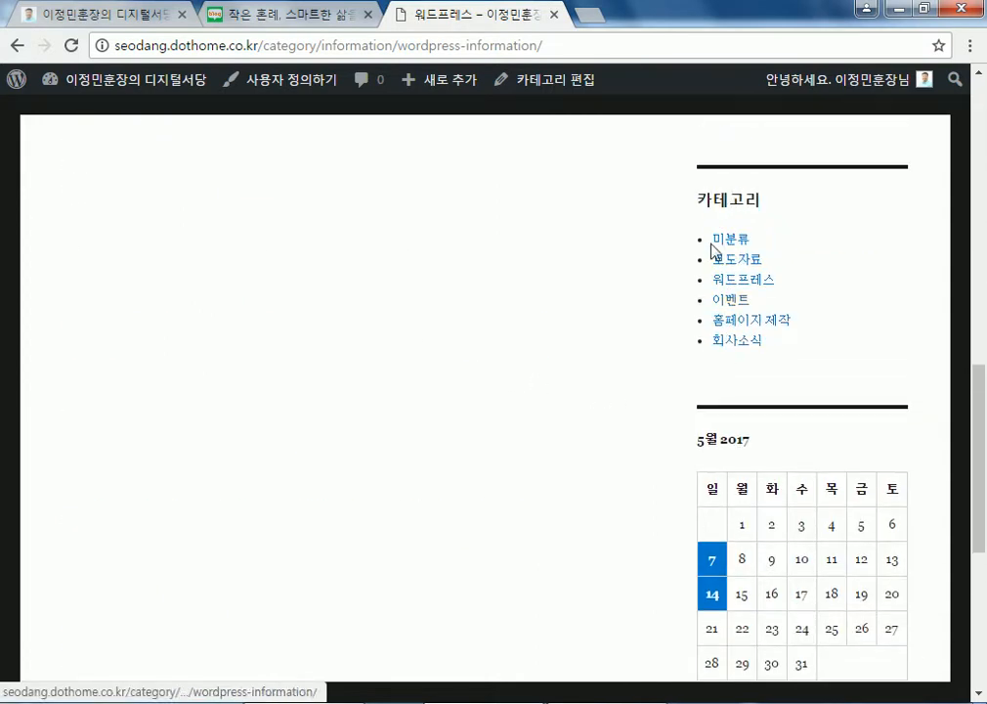
{"action": "scroll", "coordinate": [505, 269], "scroll_direction": "up", "scroll_amount": 4}
{"action": "scroll", "coordinate": [505, 269], "scroll_direction": "up", "scroll_amount": 6}
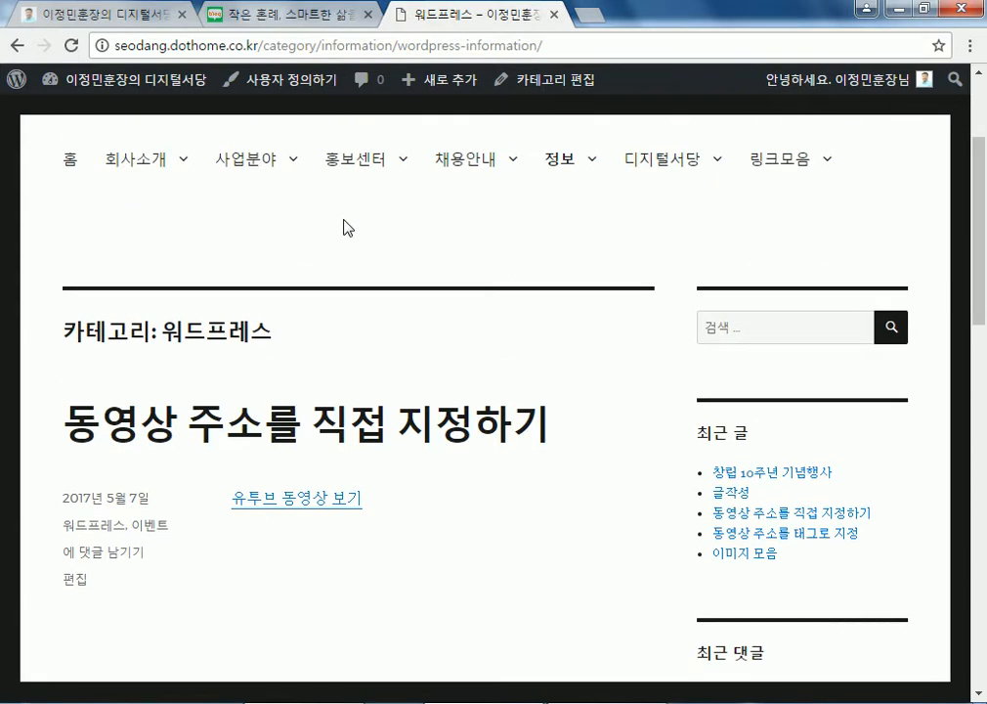
{"action": "mouse_move", "coordinate": [469, 357]}
- Browse the 회사소식 and 워드프레스 category pages through the site's 카테고리 list
{"action": "scroll", "coordinate": [686, 392], "scroll_direction": "down", "scroll_amount": 10}
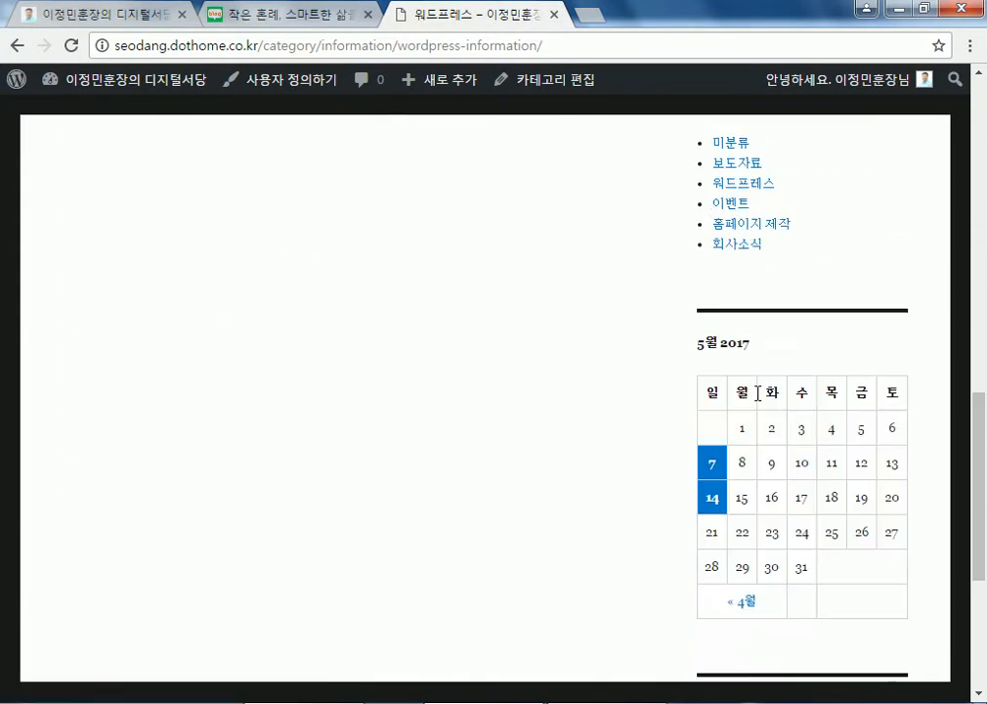
{"action": "left_click", "coordinate": [731, 248]}
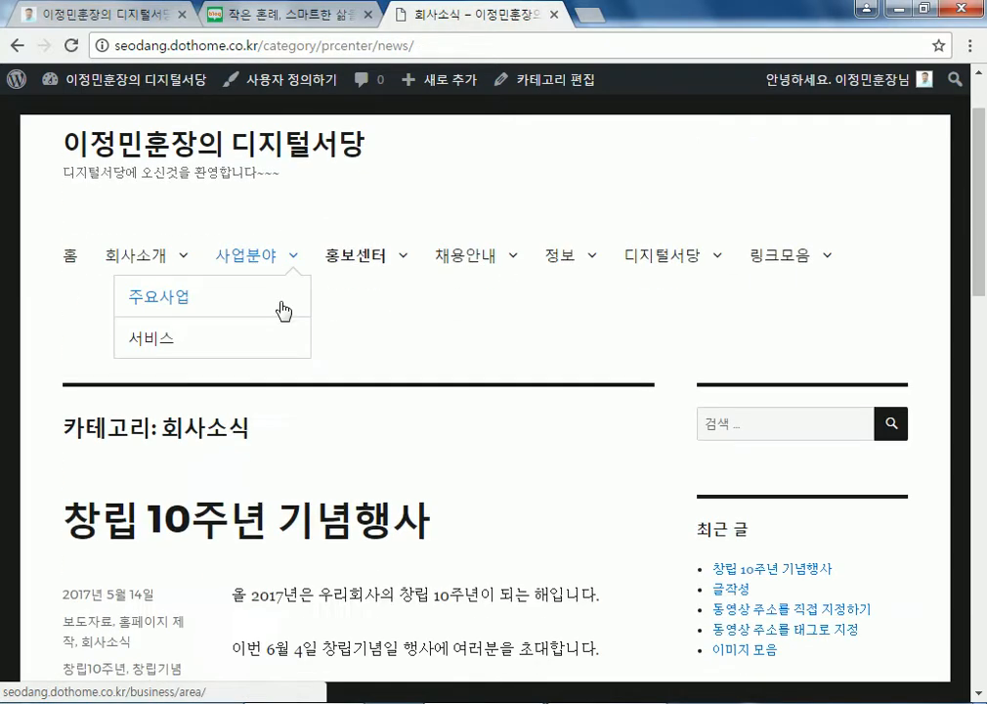
{"action": "scroll", "coordinate": [283, 311], "scroll_direction": "down", "scroll_amount": 8}
{"action": "left_click", "coordinate": [738, 378]}
{"action": "scroll", "coordinate": [294, 318], "scroll_direction": "down", "scroll_amount": 5}
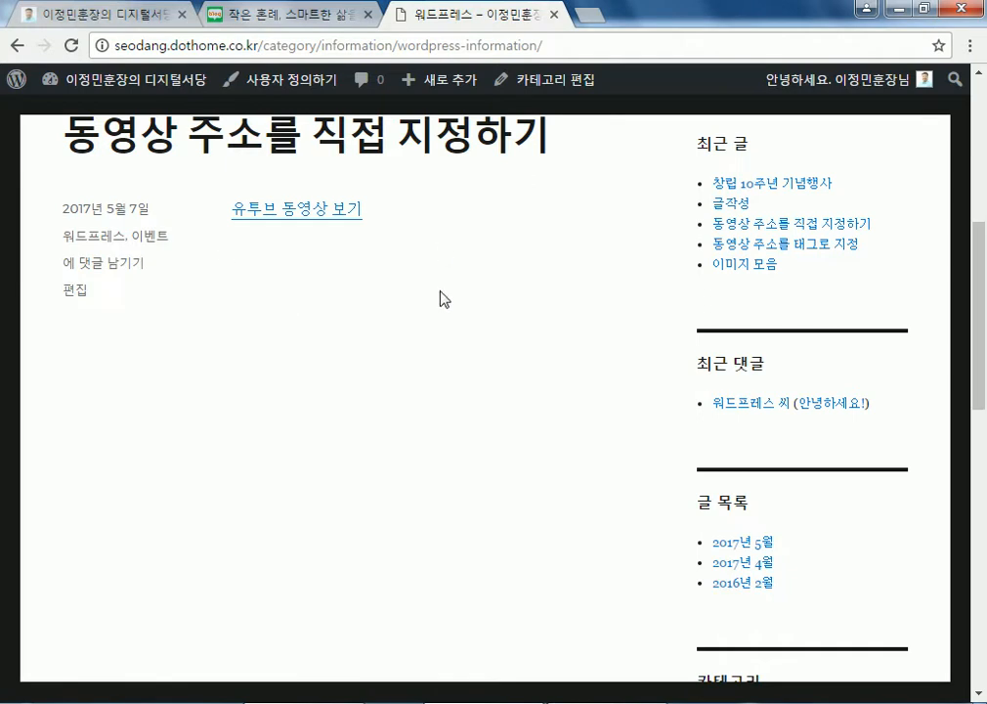
{"action": "scroll", "coordinate": [502, 357], "scroll_direction": "down", "scroll_amount": 5}
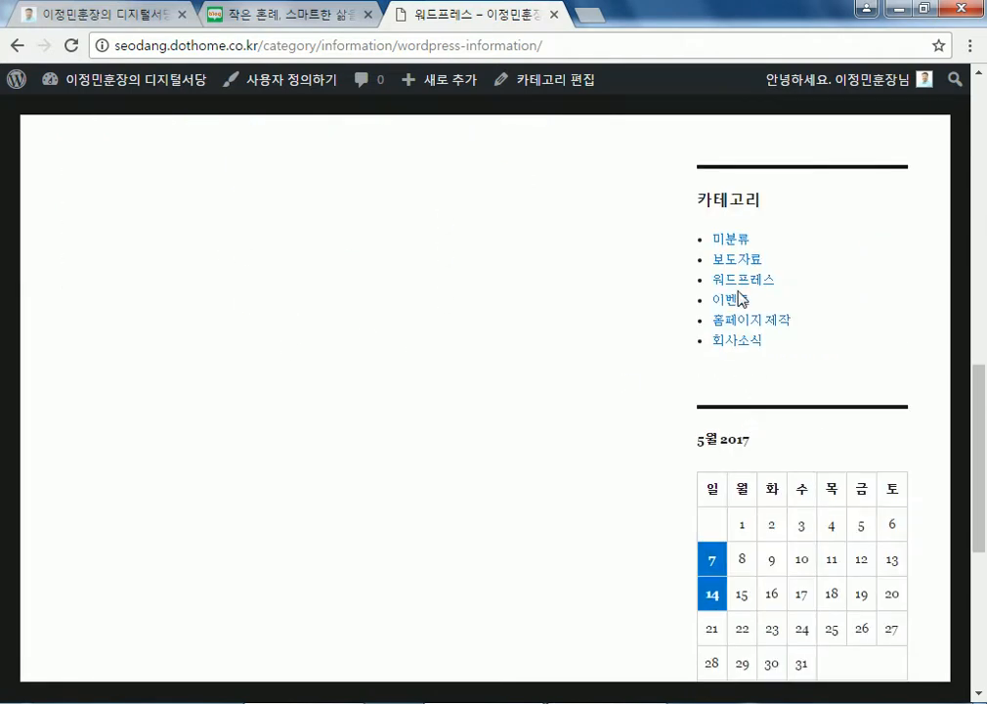
- Return to the home page and view the 홈페이지 제작 category through the link on the 창립 10주년 기념행사 post
{"action": "scroll", "coordinate": [740, 297], "scroll_direction": "up", "scroll_amount": 5}
{"action": "scroll", "coordinate": [73, 260], "scroll_direction": "up", "scroll_amount": 5}
{"action": "mouse_move", "coordinate": [137, 88]}
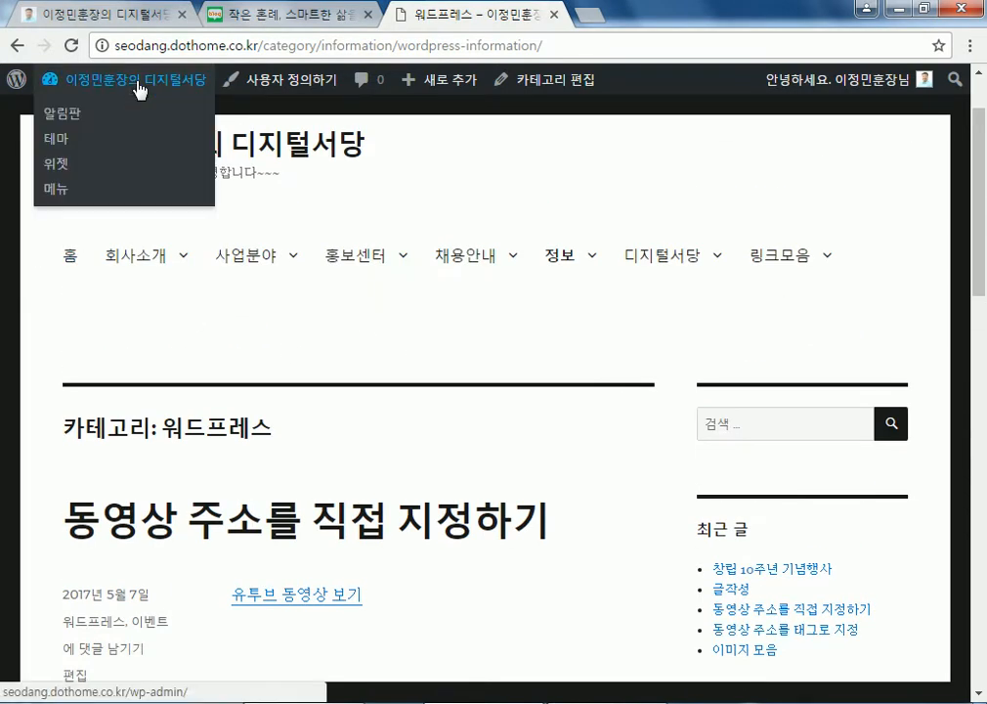
{"action": "left_click", "coordinate": [69, 260]}
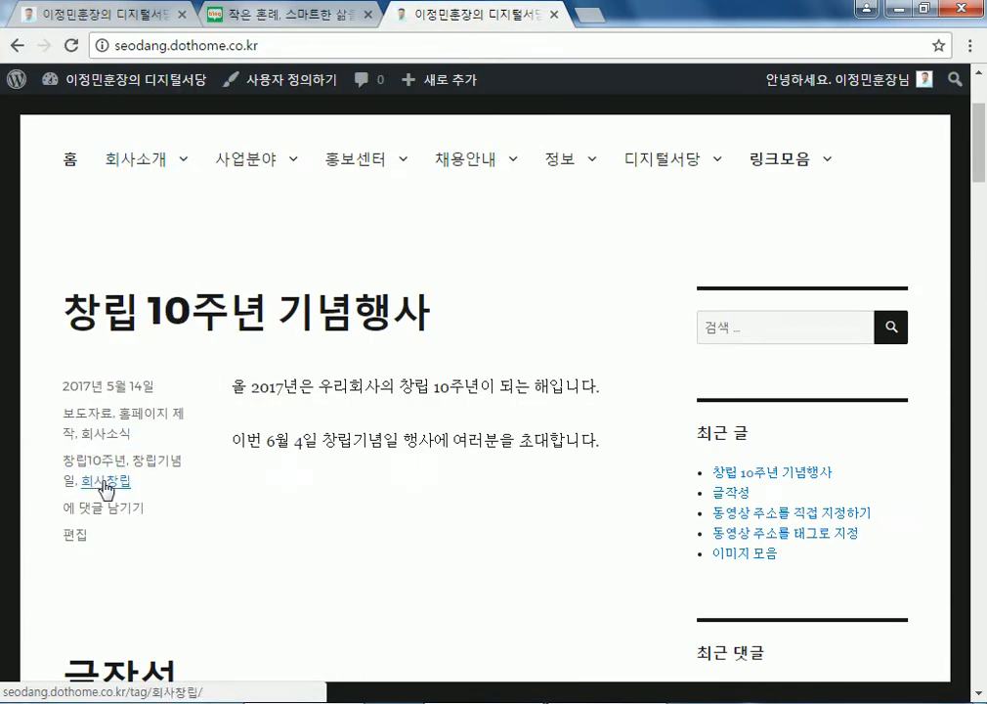
{"action": "scroll", "coordinate": [105, 487], "scroll_direction": "down", "scroll_amount": 1}
{"action": "scroll", "coordinate": [106, 487], "scroll_direction": "down", "scroll_amount": 1}
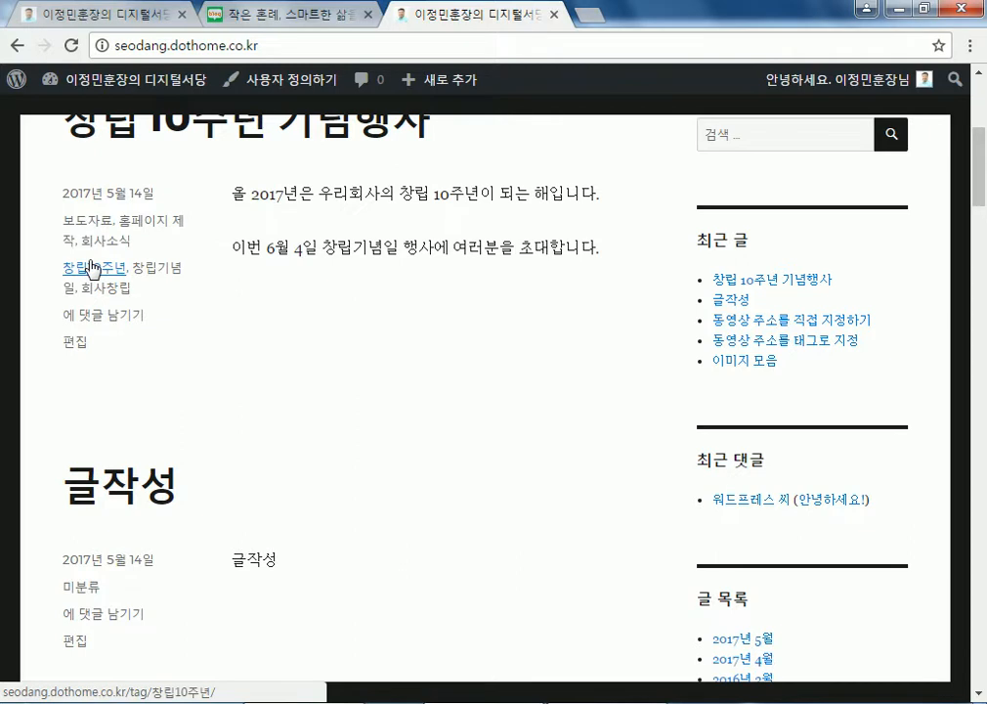
{"action": "left_click", "coordinate": [137, 223]}
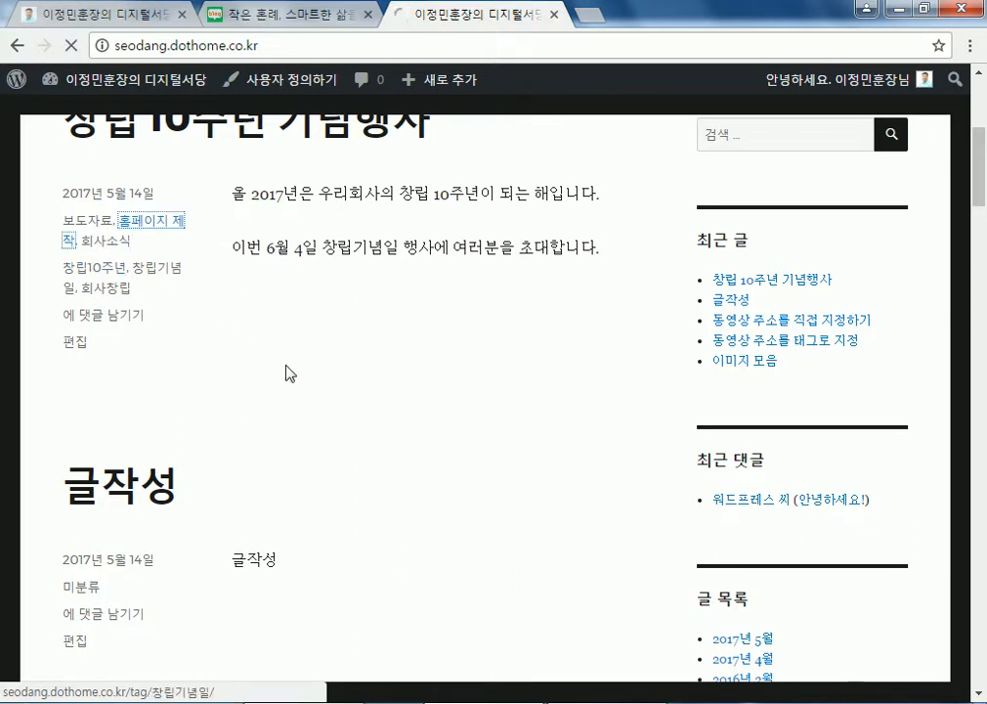
{"action": "scroll", "coordinate": [464, 468], "scroll_direction": "down", "scroll_amount": 5}
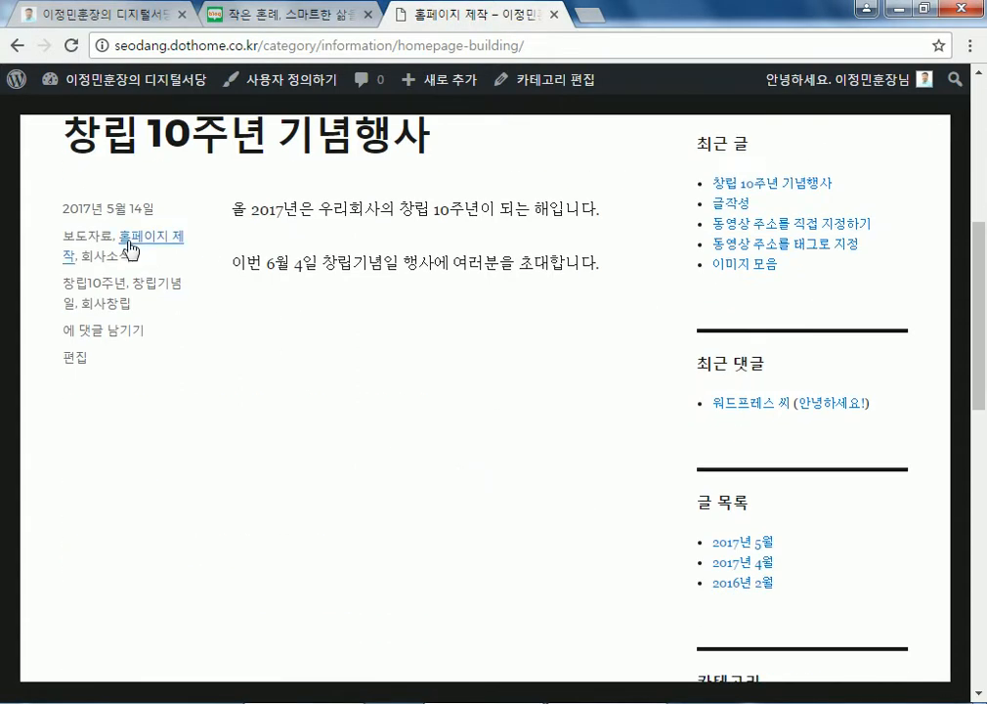
- View the 보도자료 and 회사소식 category pages through the category links on the 창립 10주년 기념행사 post
{"action": "left_click", "coordinate": [86, 237]}
{"action": "scroll", "coordinate": [545, 494], "scroll_direction": "down", "scroll_amount": 5}
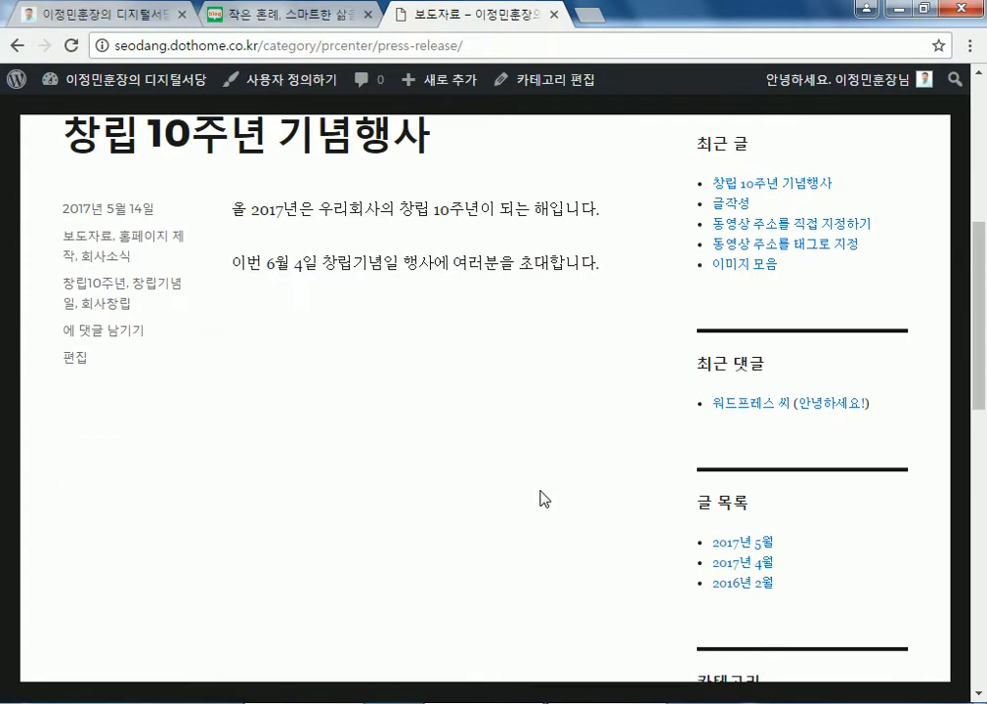
{"action": "left_click", "coordinate": [107, 257]}
{"action": "scroll", "coordinate": [469, 437], "scroll_direction": "down", "scroll_amount": 7}
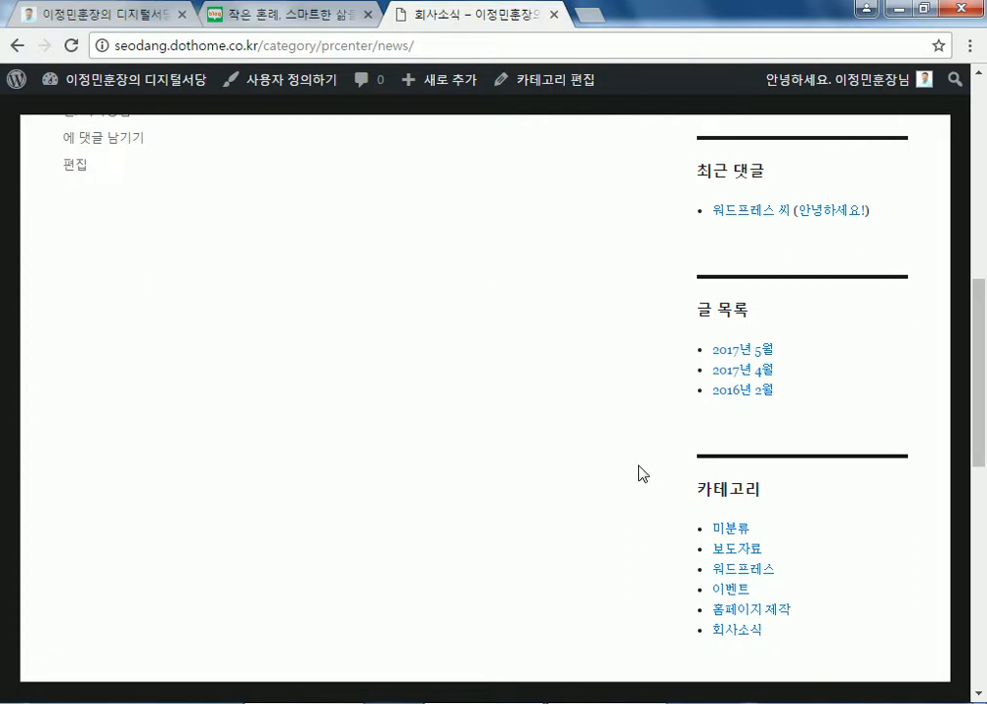
{"action": "scroll", "coordinate": [631, 471], "scroll_direction": "up", "scroll_amount": 4}
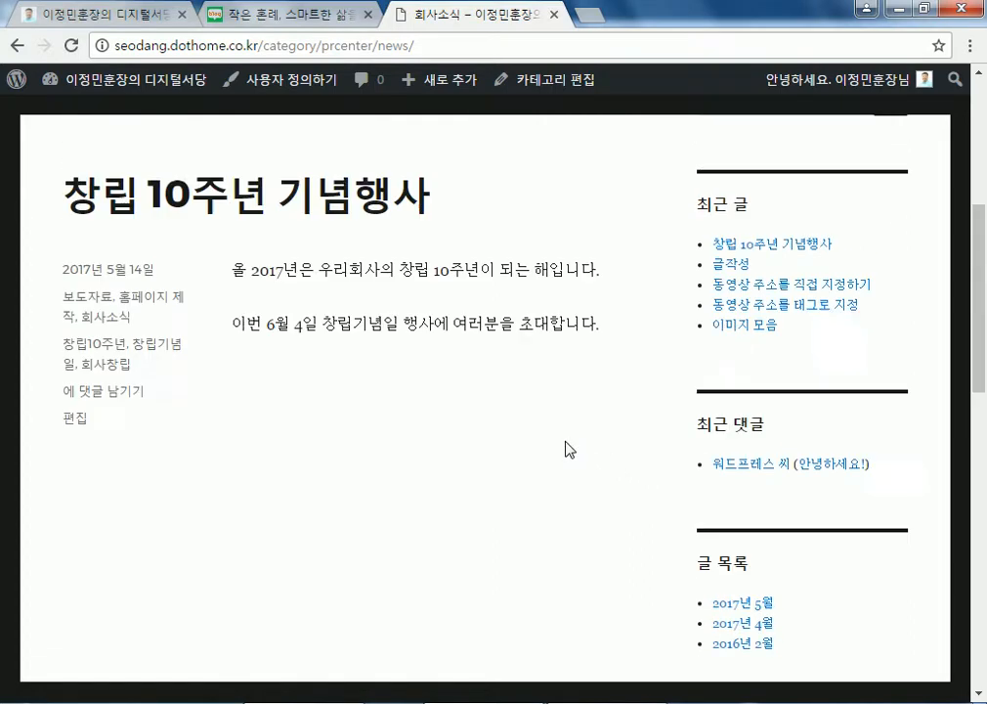
- Switch to Notepad, append ", 중복지정이 가능" to the 카테고리 definition and start a new paragraph below it
{"action": "key", "text": "alt+Tab"}
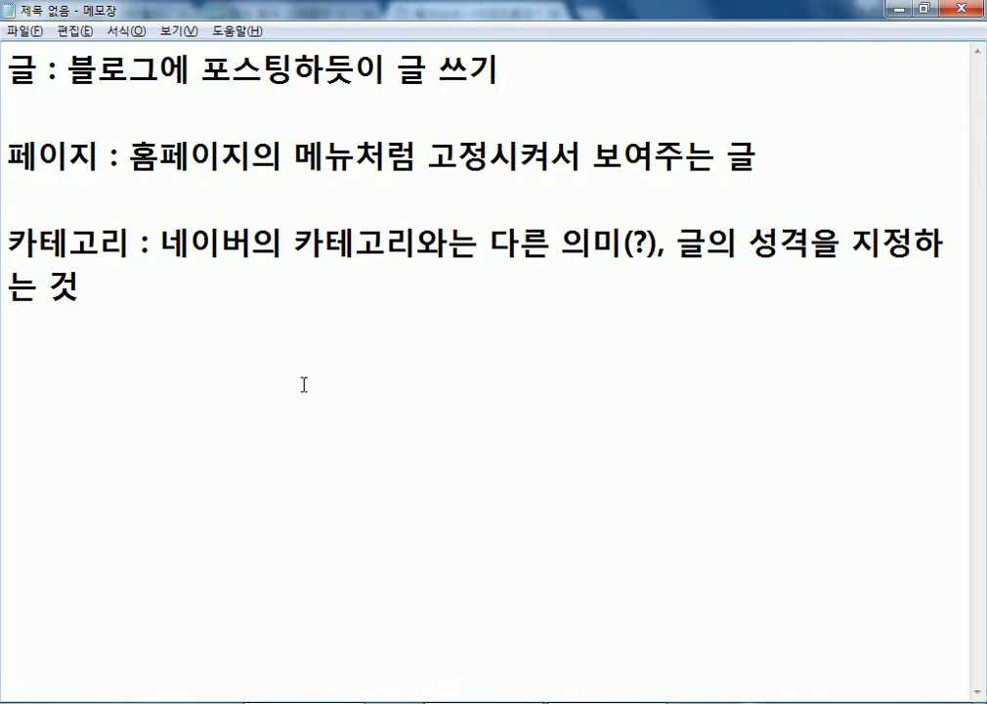
{"action": "type", "text": ", 중복"}
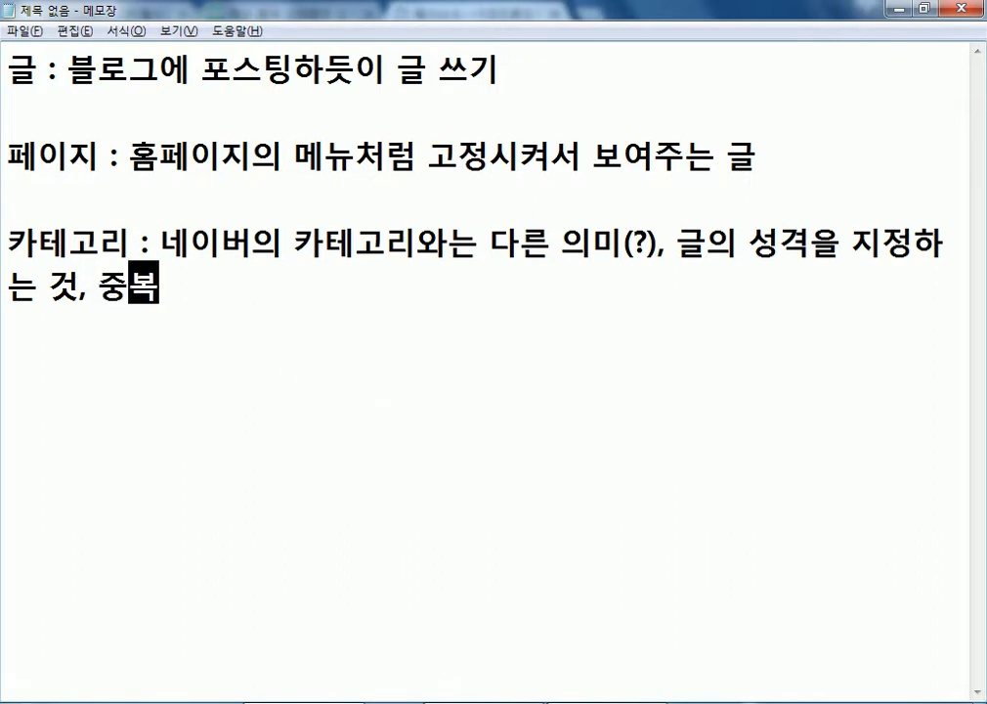
{"action": "type", "text": "지정이 가능"}
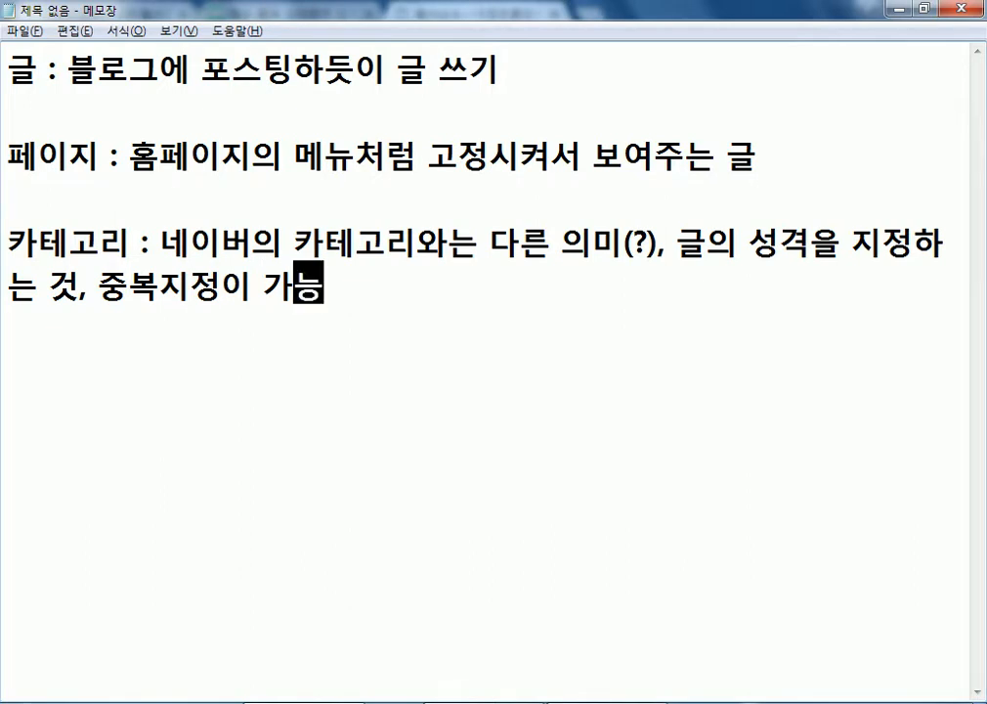
{"action": "key", "text": "Return"}
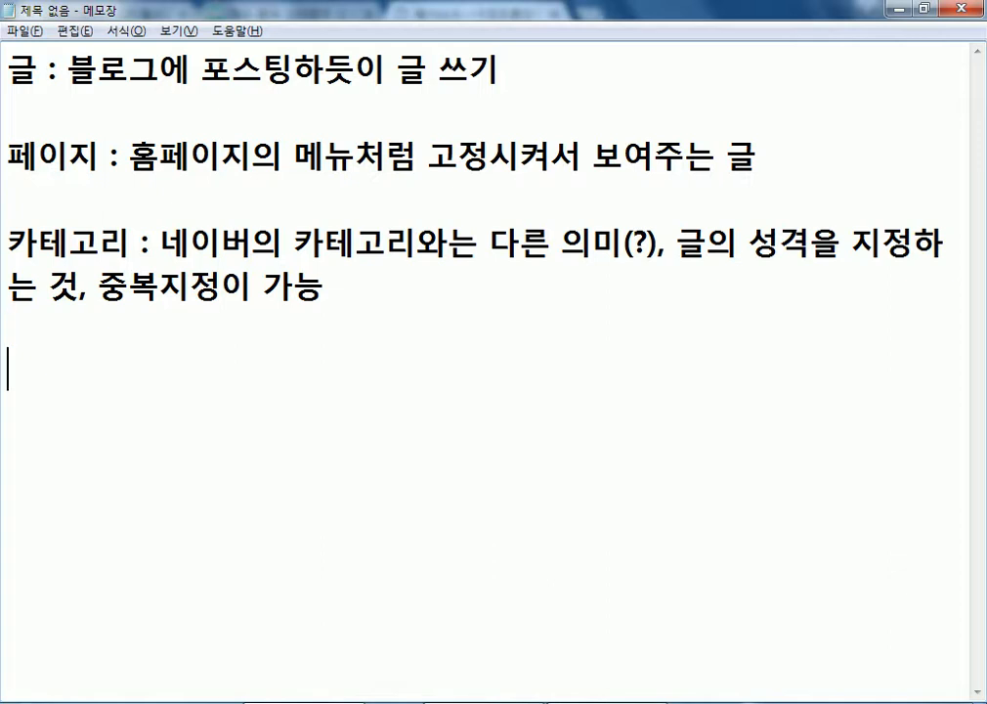
- Compare the WordPress site's 홍보센터, 채용안내 and 정보 submenus with the page and category definitions in Notepad
{"action": "key", "text": "alt+Tab"}
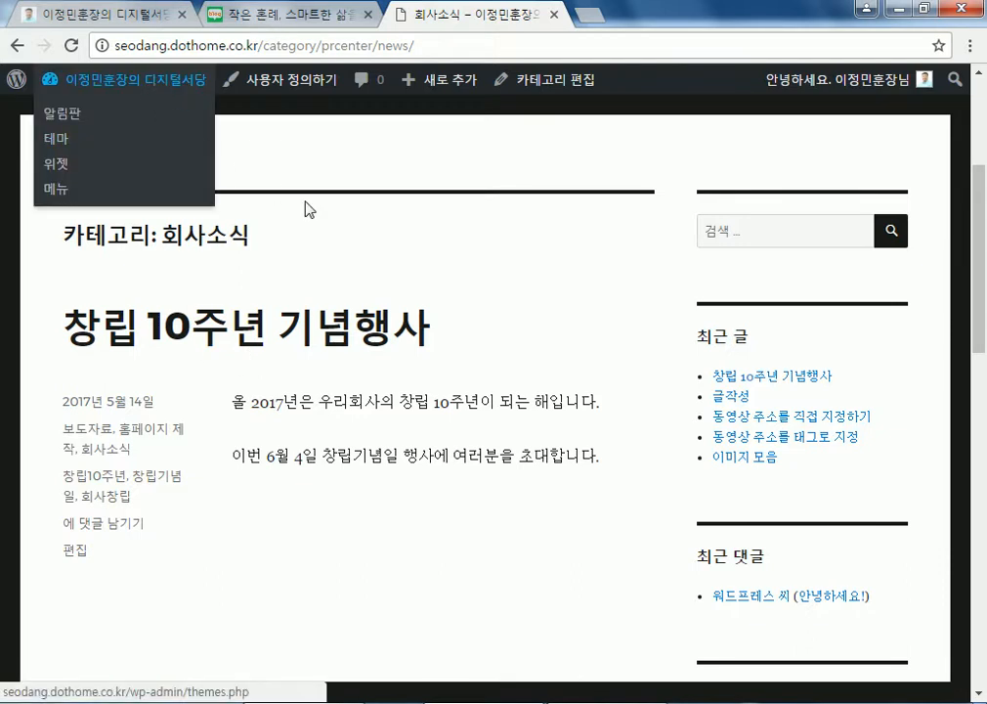
{"action": "scroll", "coordinate": [412, 246], "scroll_direction": "up", "scroll_amount": 3}
{"action": "mouse_move", "coordinate": [142, 353]}
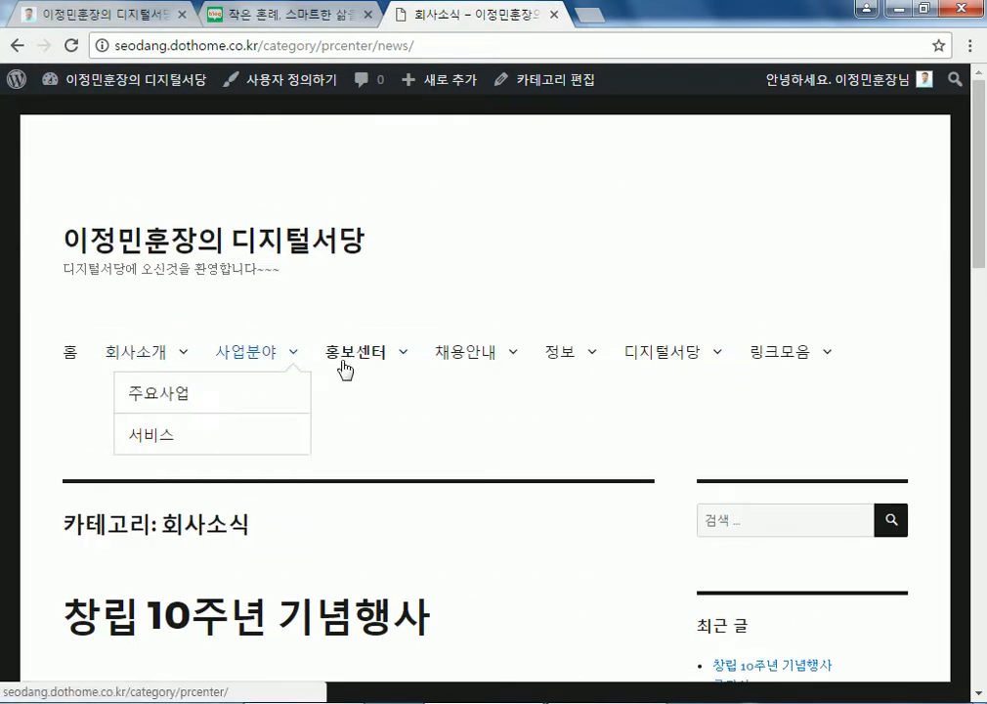
{"action": "mouse_move", "coordinate": [436, 353]}
{"action": "key", "text": "alt+Tab"}
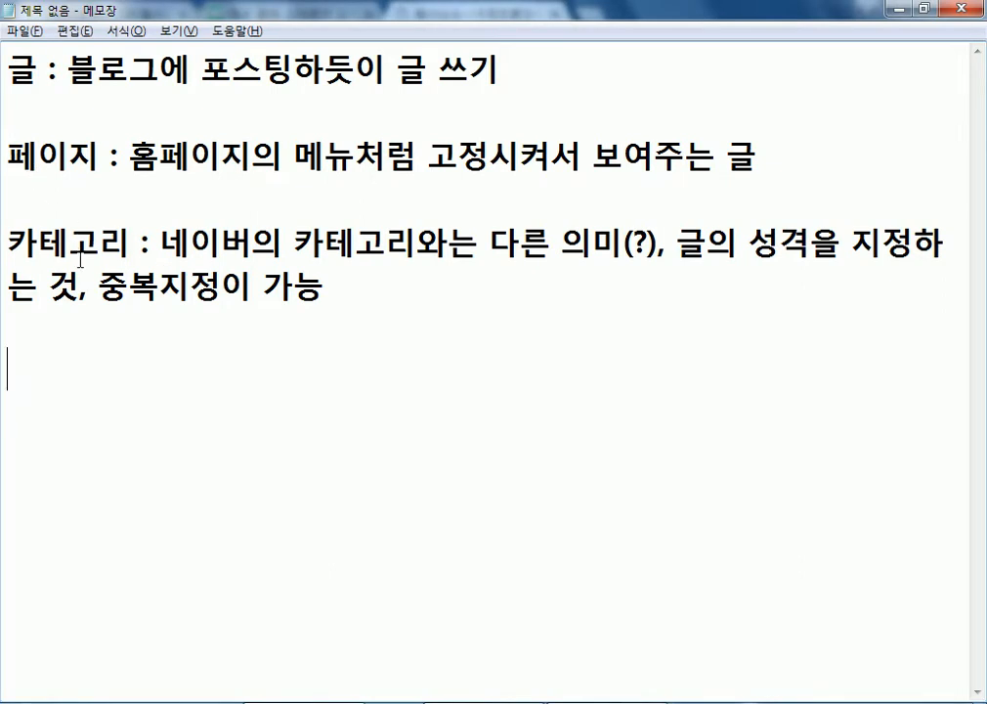
{"action": "key", "text": "alt+Tab"}
{"action": "mouse_move", "coordinate": [357, 357]}
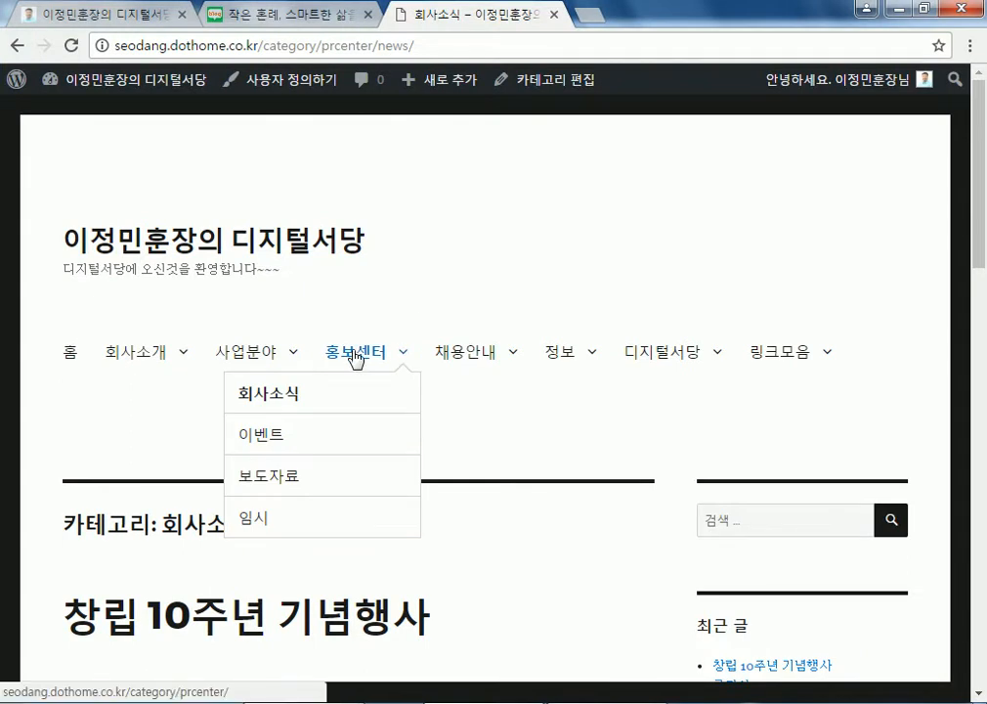
{"action": "mouse_move", "coordinate": [564, 362]}
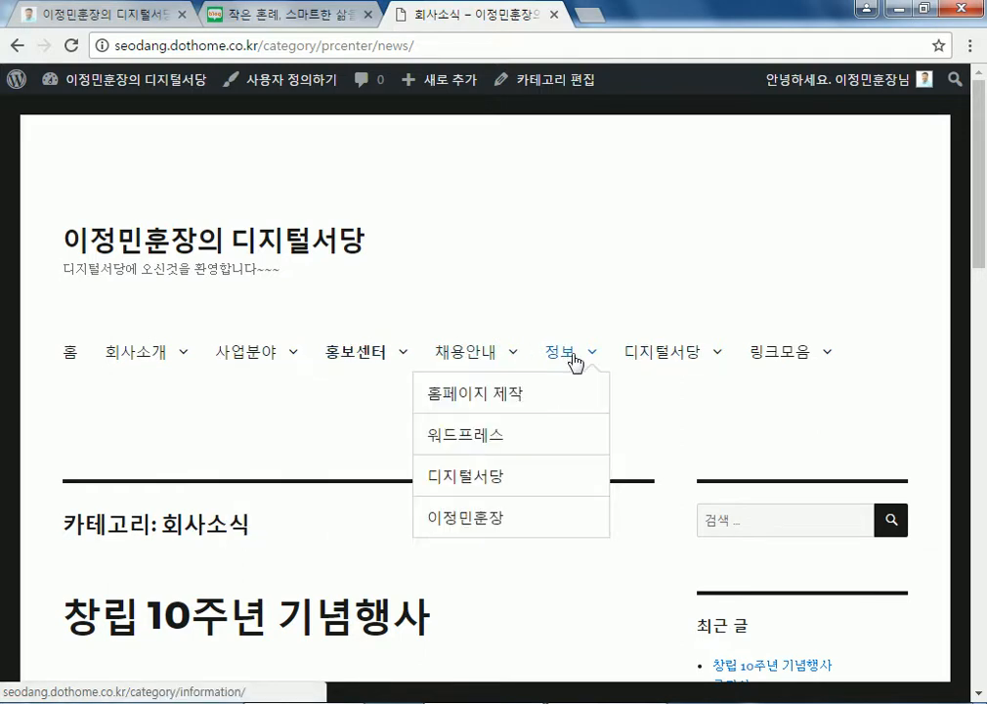
{"action": "mouse_move", "coordinate": [530, 363]}
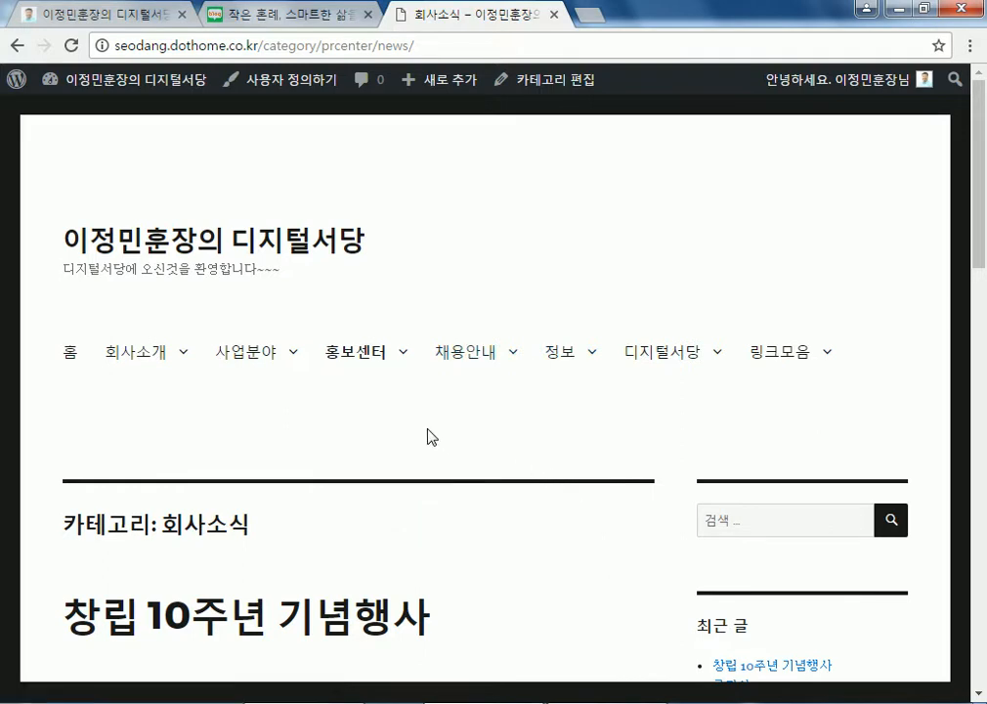
{"action": "key", "text": "alt+Tab"}
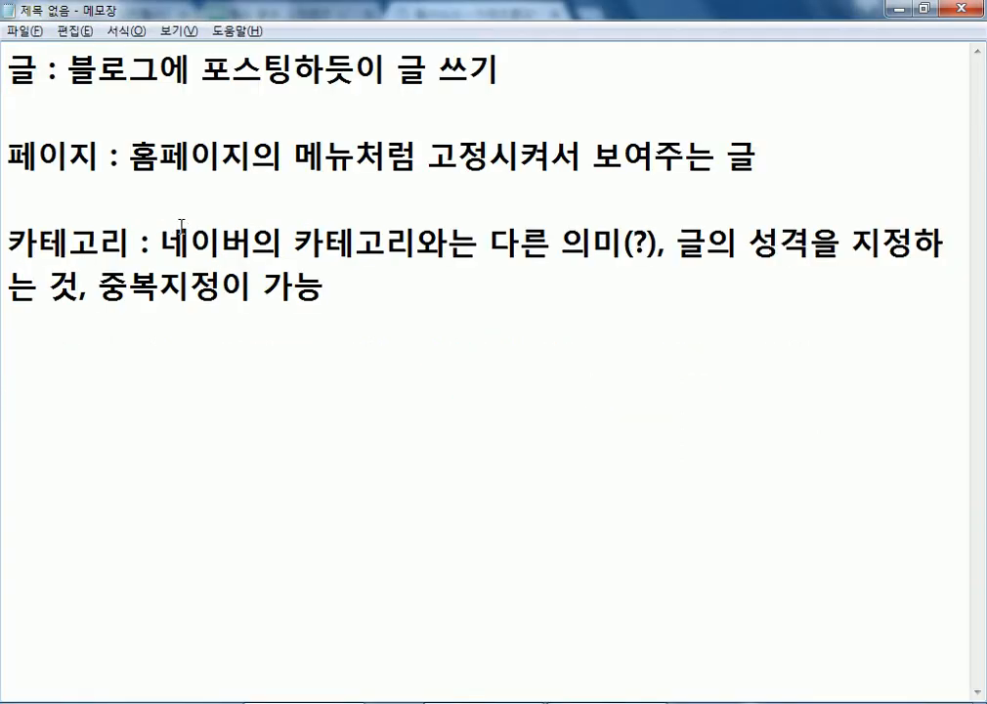
- Return to the WordPress site, view the 임시 item under 채용안내 and highlight part of its page heading
{"action": "key", "text": "alt+Tab"}
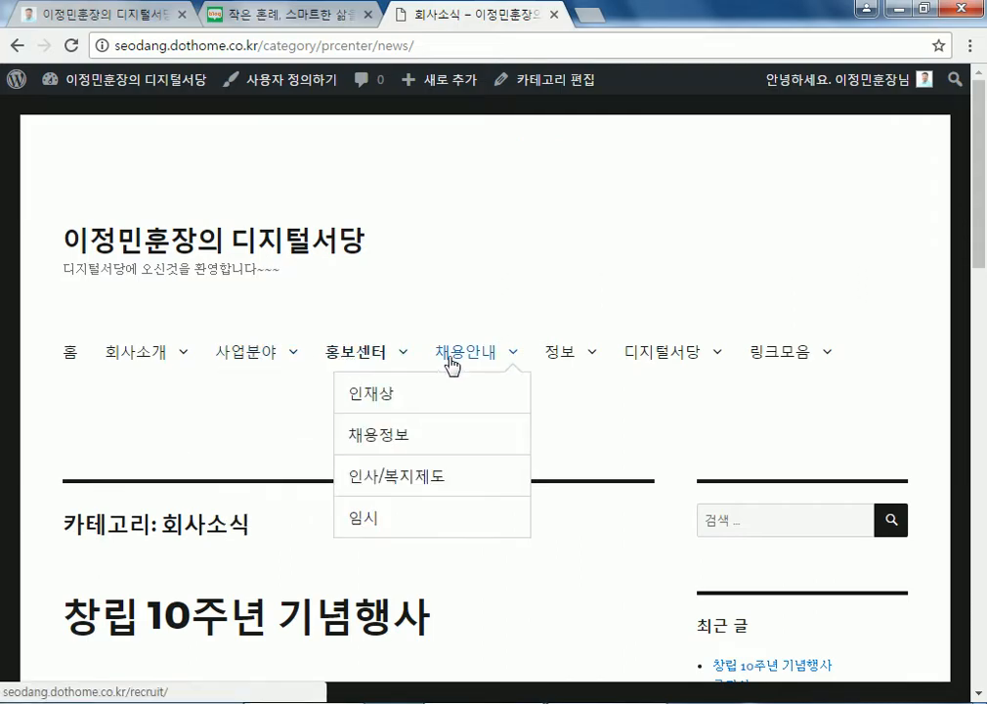
{"action": "left_click", "coordinate": [373, 525]}
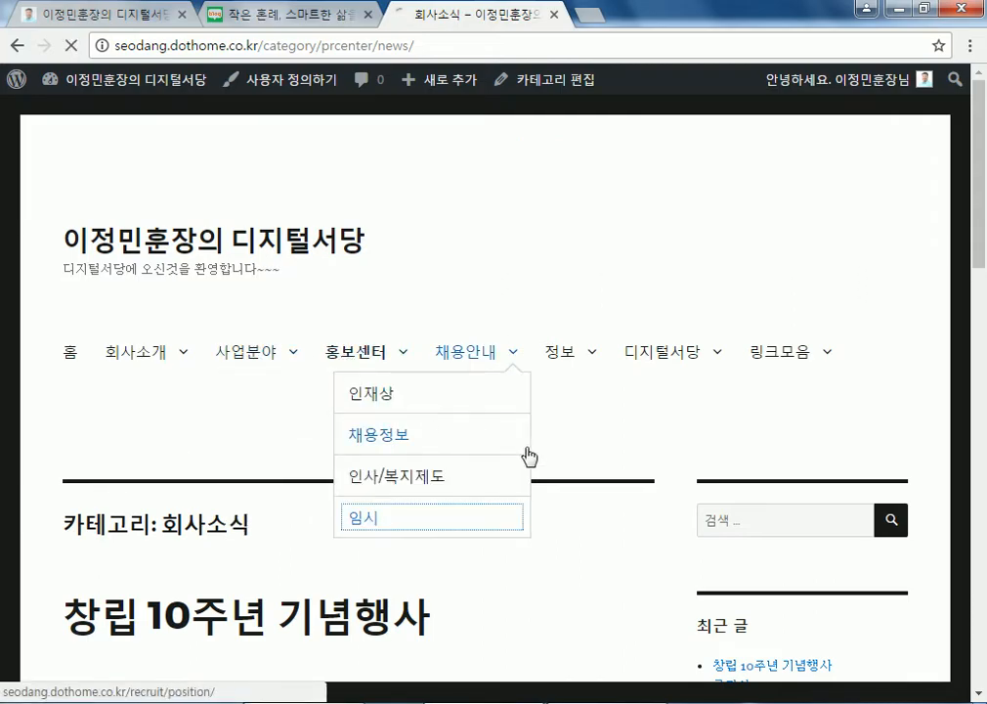
{"action": "scroll", "coordinate": [527, 449], "scroll_direction": "down", "scroll_amount": 4}
{"action": "scroll", "coordinate": [458, 422], "scroll_direction": "up", "scroll_amount": 1}
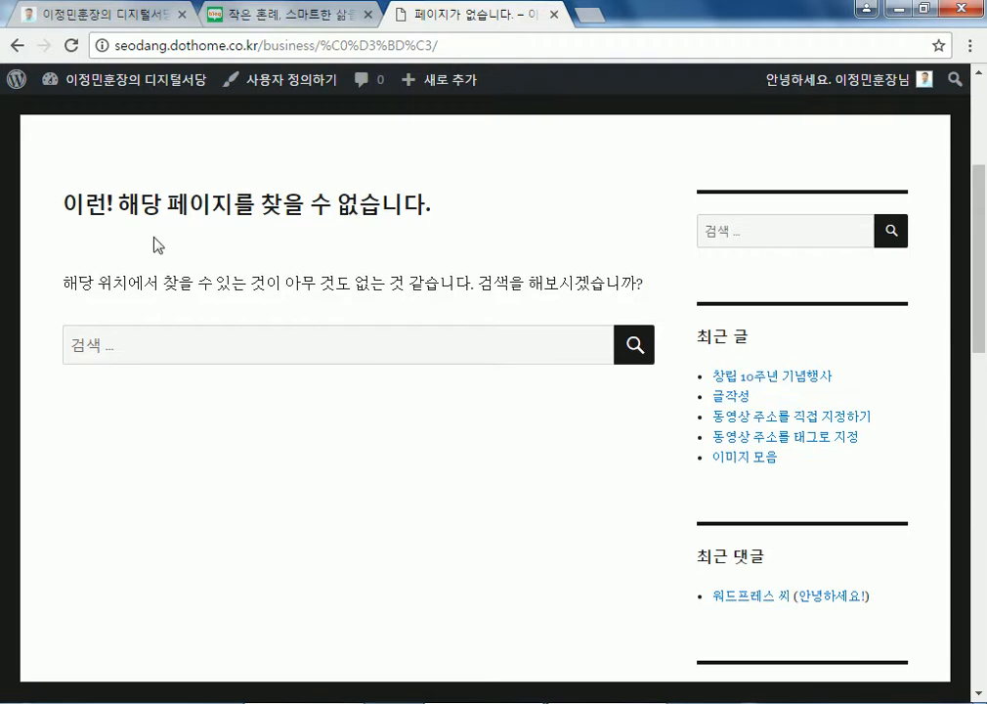
{"action": "left_click_drag", "start_coordinate": [106, 210], "coordinate": [334, 204]}
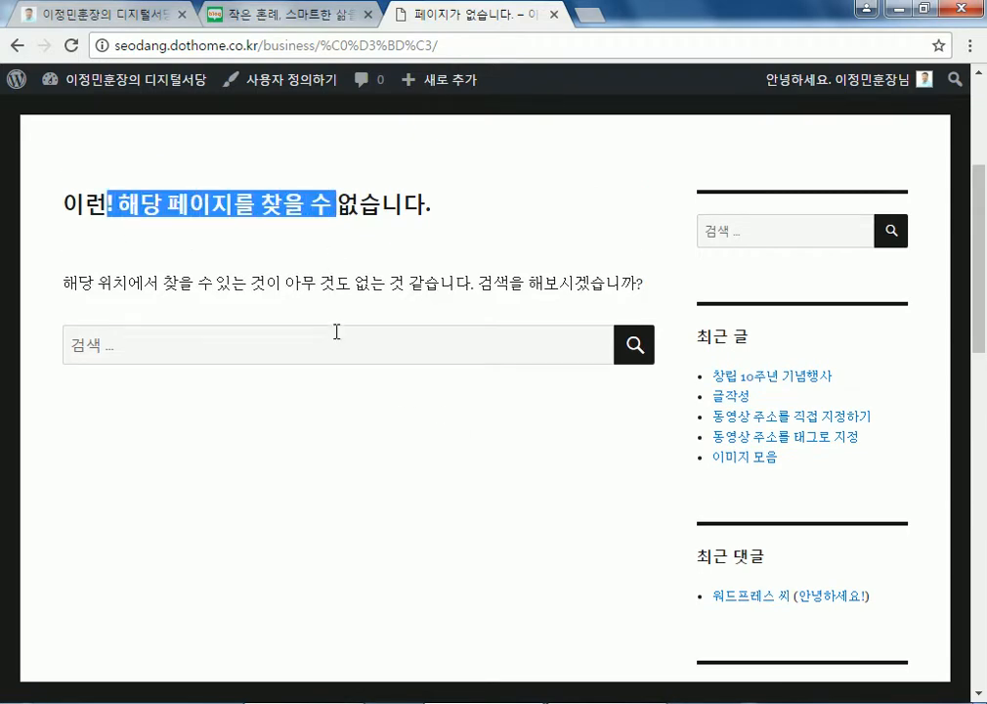
{"action": "scroll", "coordinate": [344, 338], "scroll_direction": "up", "scroll_amount": 3}
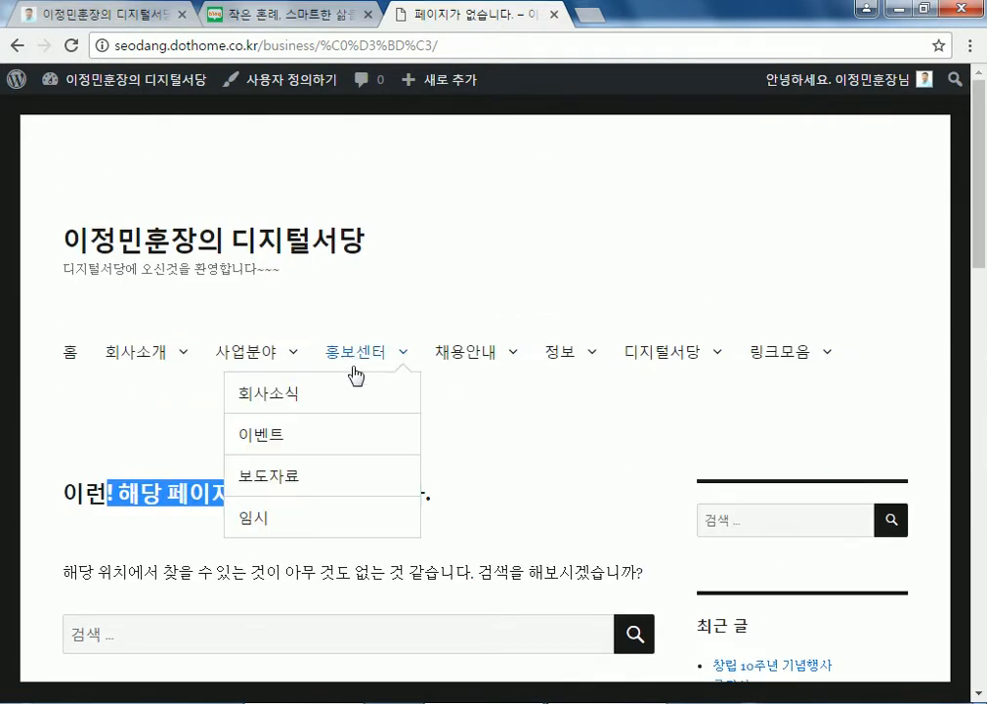
- View the page behind the 임시 item under 홍보센터
{"action": "left_click", "coordinate": [254, 519]}
{"action": "scroll", "coordinate": [483, 493], "scroll_direction": "down", "scroll_amount": 3}
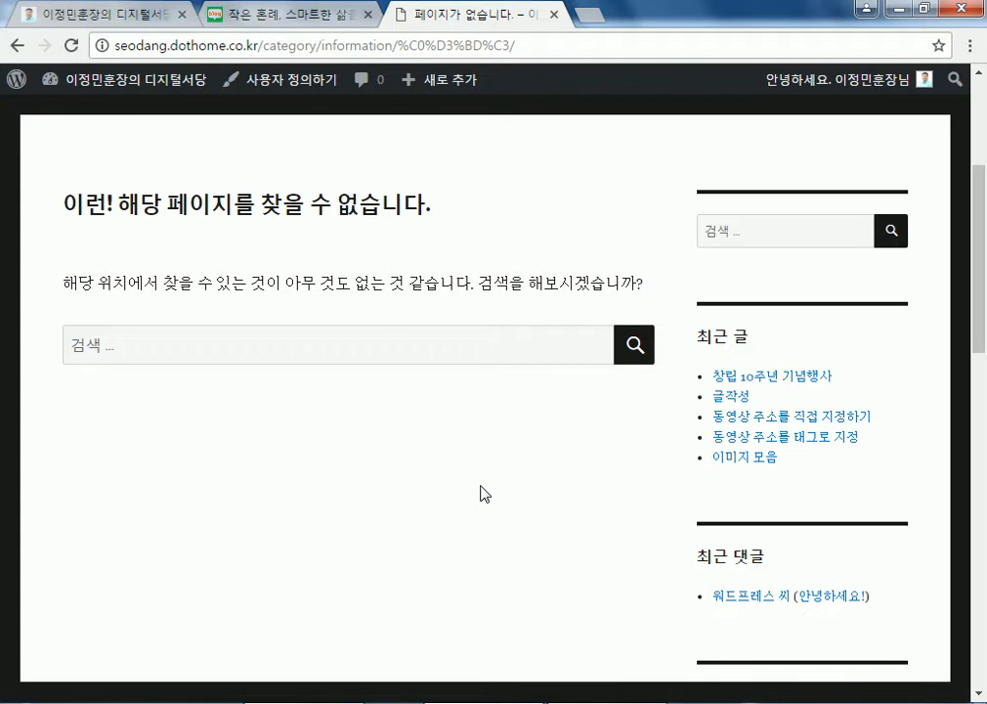
{"action": "scroll", "coordinate": [480, 488], "scroll_direction": "up", "scroll_amount": 2}
- View the 인재상 and 인사/복지제도 pages under 채용안내
{"action": "mouse_move", "coordinate": [499, 266]}
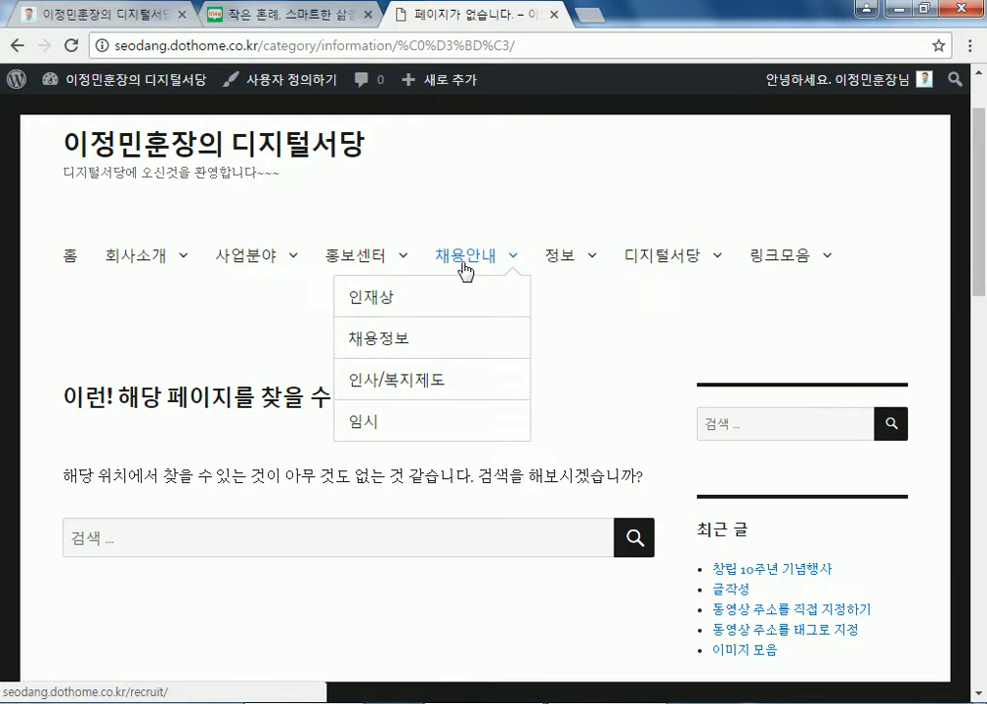
{"action": "left_click", "coordinate": [378, 305]}
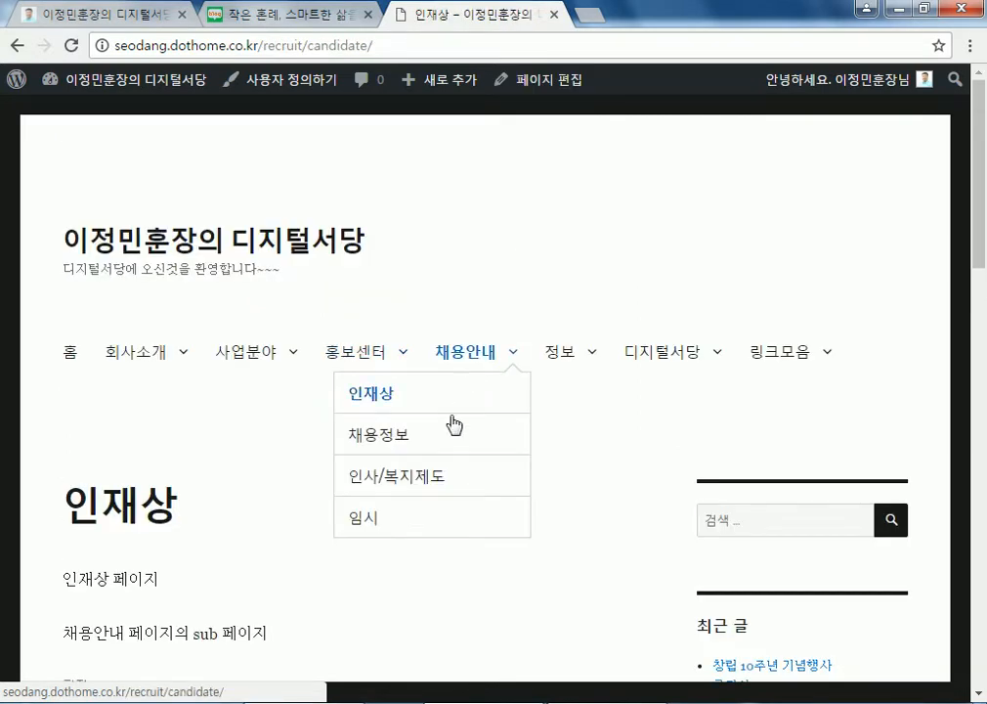
{"action": "left_click", "coordinate": [395, 479]}
{"action": "scroll", "coordinate": [399, 489], "scroll_direction": "down", "scroll_amount": 4}
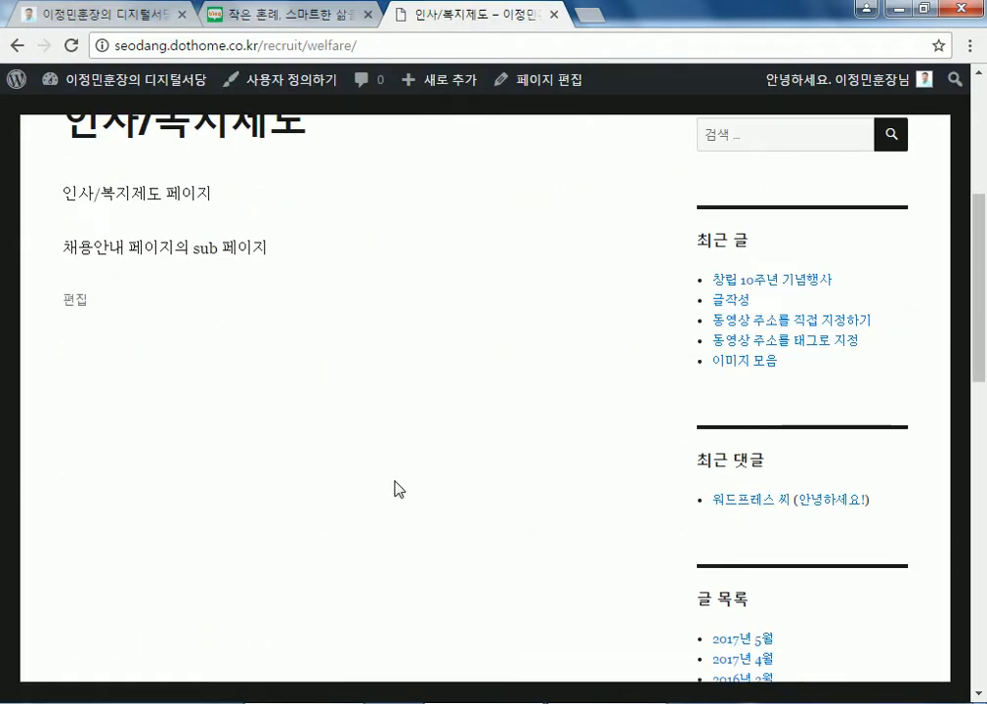
{"action": "scroll", "coordinate": [399, 489], "scroll_direction": "up", "scroll_amount": 3}
- Open the 임시 item under 채용안내 again and examine its page for comparison with the other subpages
{"action": "mouse_move", "coordinate": [487, 271]}
{"action": "left_click", "coordinate": [372, 423]}
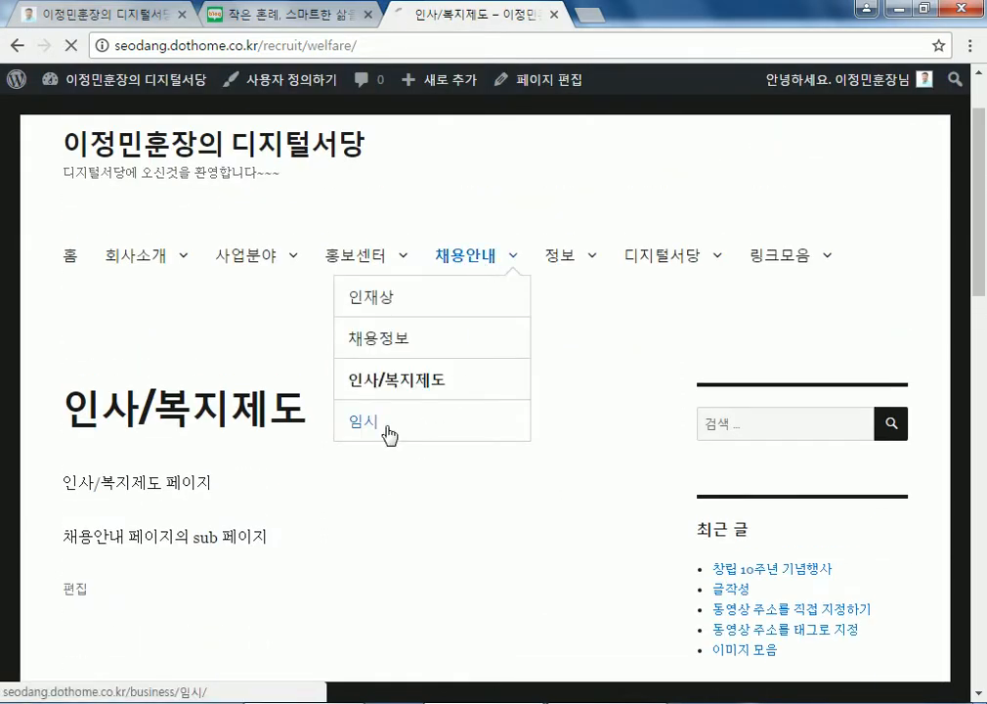
{"action": "scroll", "coordinate": [397, 444], "scroll_direction": "down", "scroll_amount": 3}
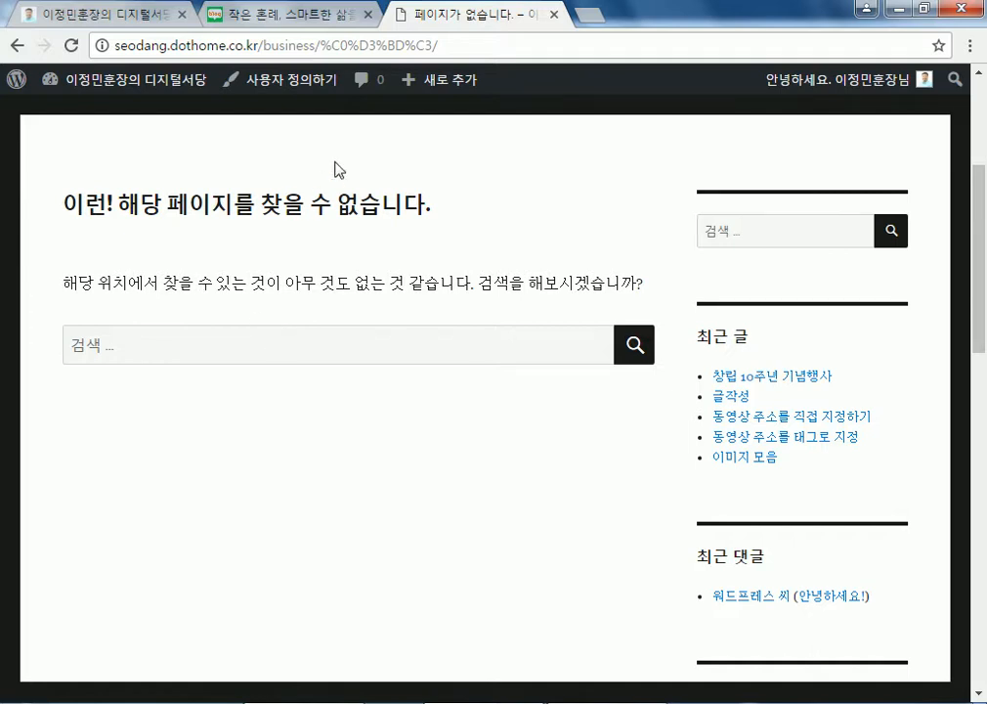
{"action": "scroll", "coordinate": [388, 230], "scroll_direction": "up", "scroll_amount": 3}
{"action": "mouse_move", "coordinate": [458, 359]}
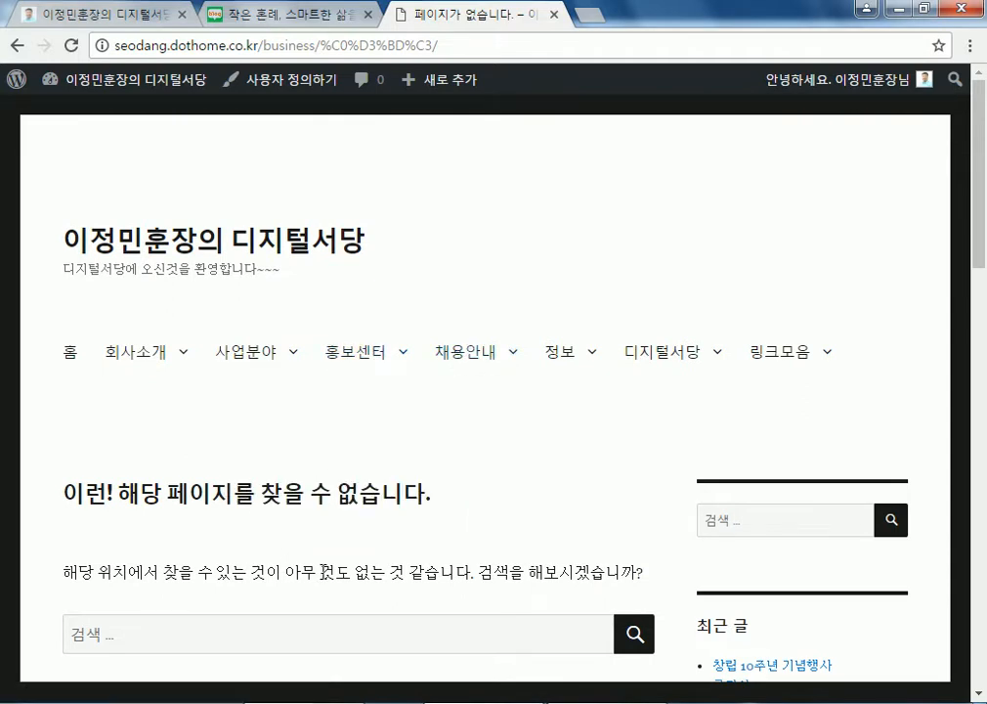
- Go to the site's home page and open the 글작성 post from the post list
{"action": "left_click", "coordinate": [125, 243]}
{"action": "scroll", "coordinate": [231, 448], "scroll_direction": "down", "scroll_amount": 8}
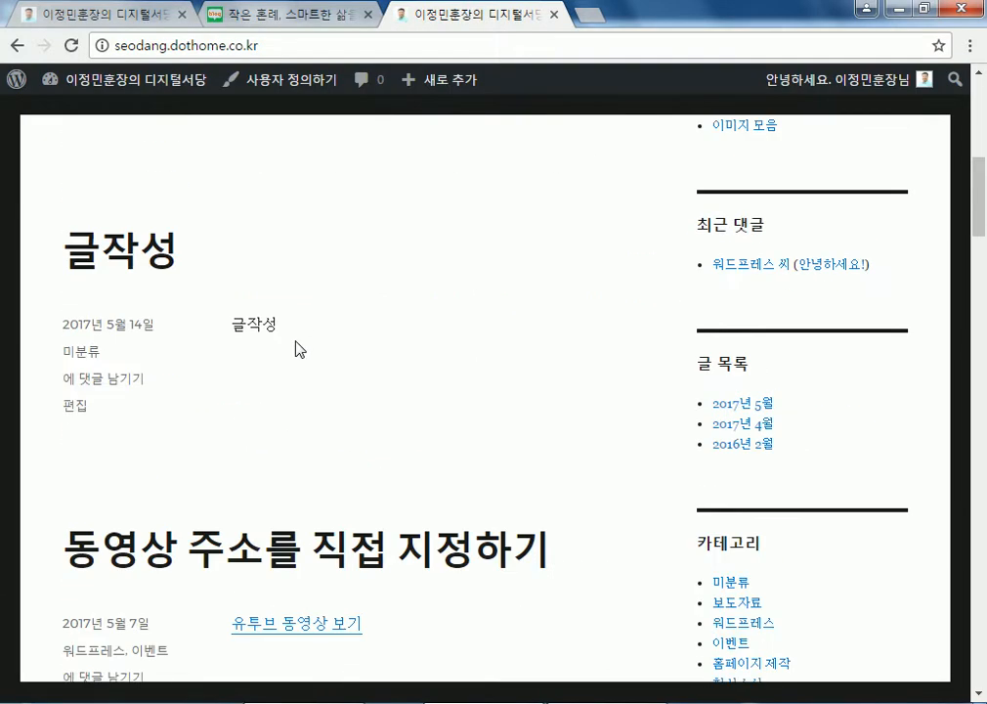
{"action": "left_click", "coordinate": [137, 202]}
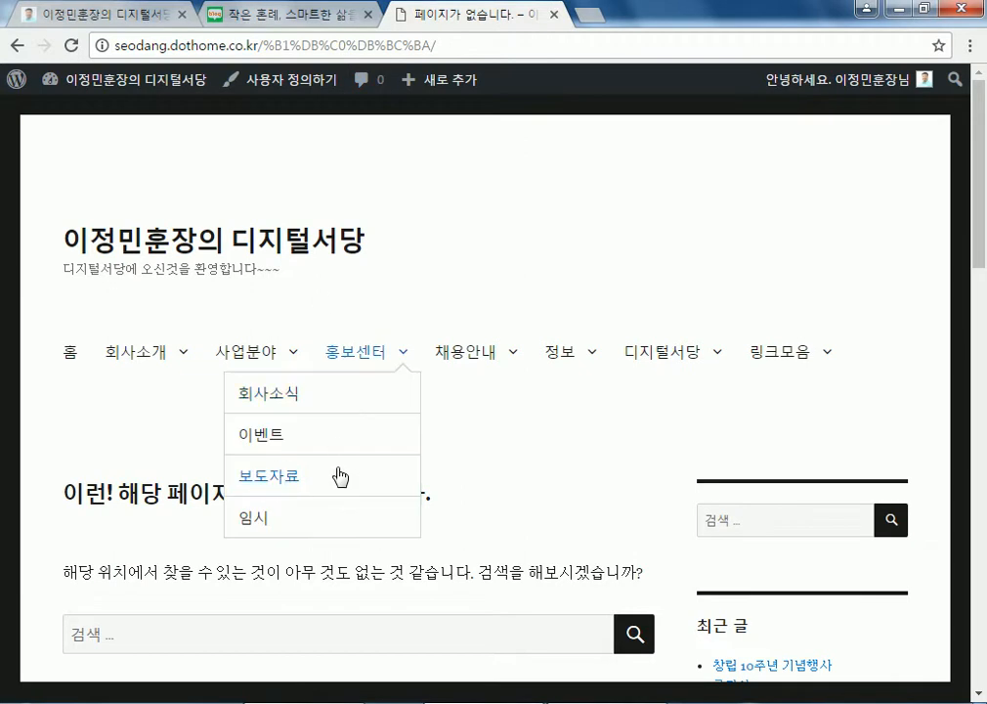
{"action": "scroll", "coordinate": [464, 598], "scroll_direction": "down", "scroll_amount": 3}
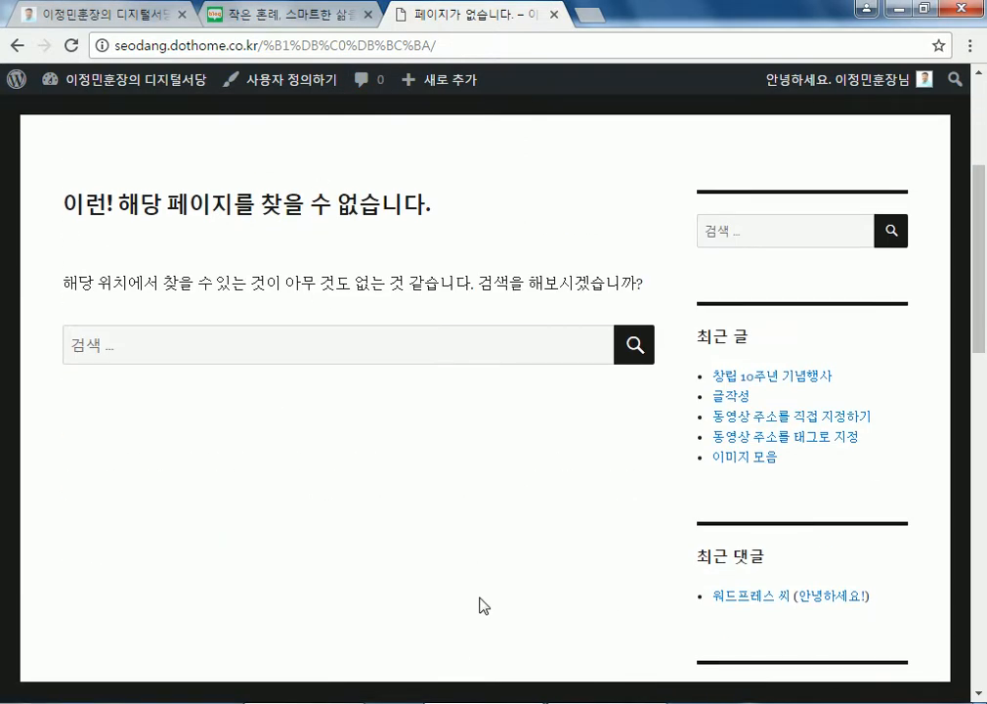
- Return to the home page and reopen the 글작성 post to recheck the page its title leads to
{"action": "scroll", "coordinate": [440, 538], "scroll_direction": "up", "scroll_amount": 3}
{"action": "left_click", "coordinate": [70, 353]}
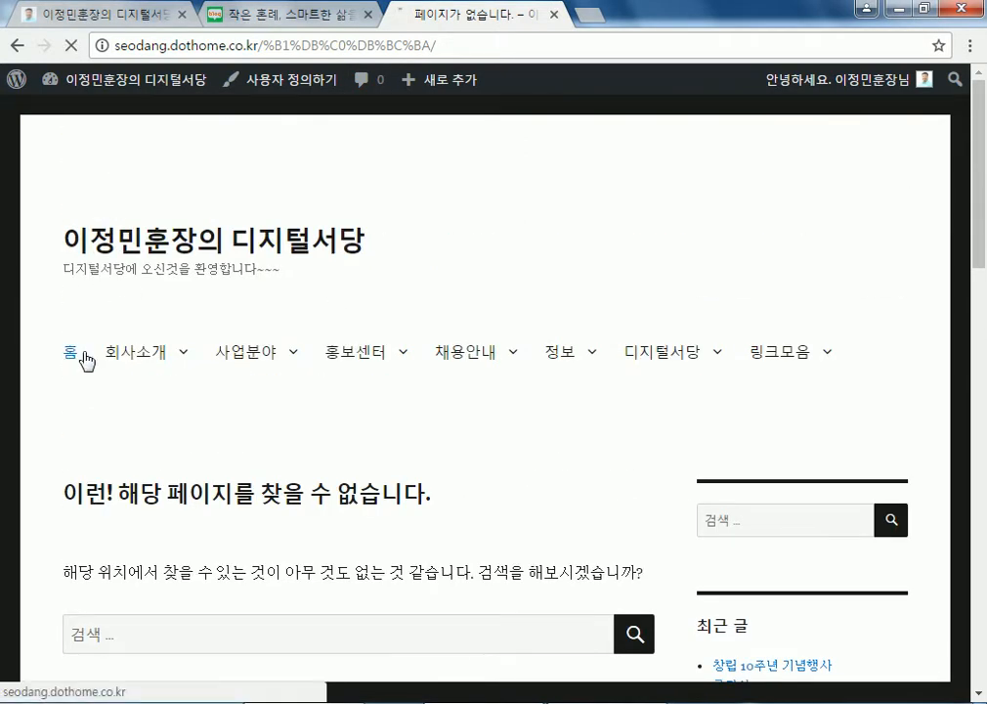
{"action": "scroll", "coordinate": [434, 414], "scroll_direction": "down", "scroll_amount": 7}
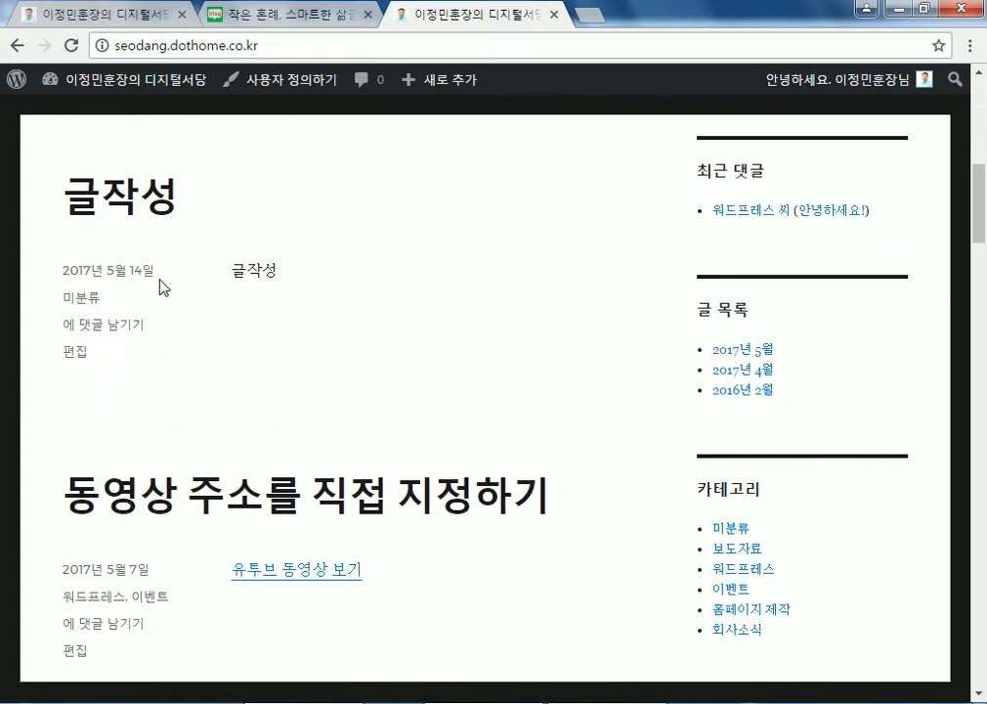
{"action": "left_click", "coordinate": [102, 204]}
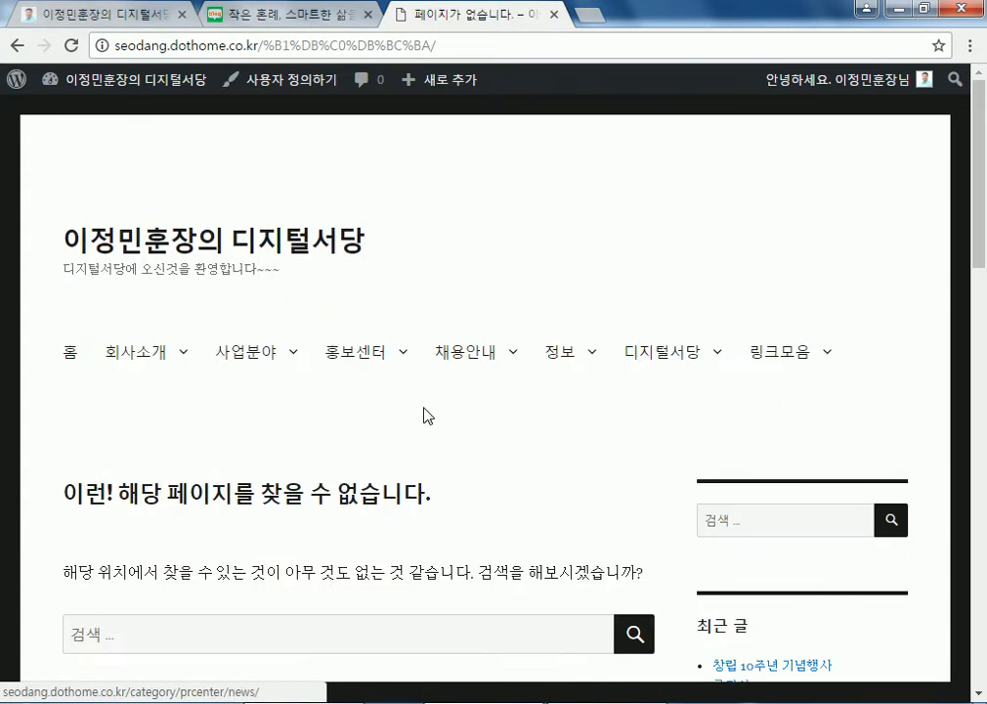
{"action": "scroll", "coordinate": [266, 466], "scroll_direction": "down", "scroll_amount": 3}
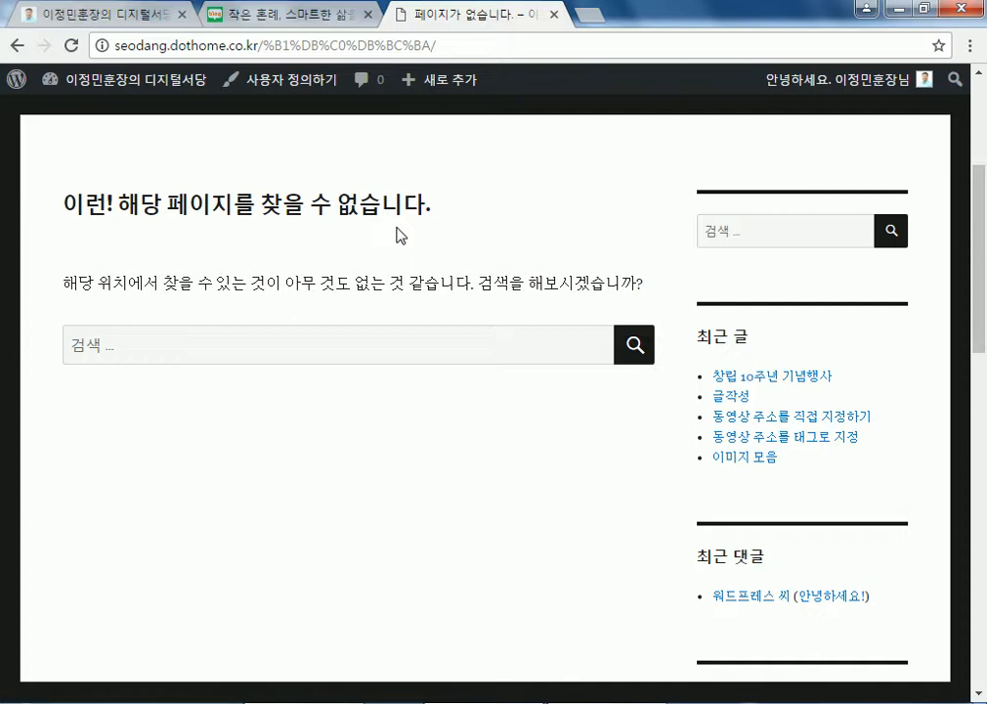
{"action": "scroll", "coordinate": [396, 264], "scroll_direction": "up", "scroll_amount": 2}
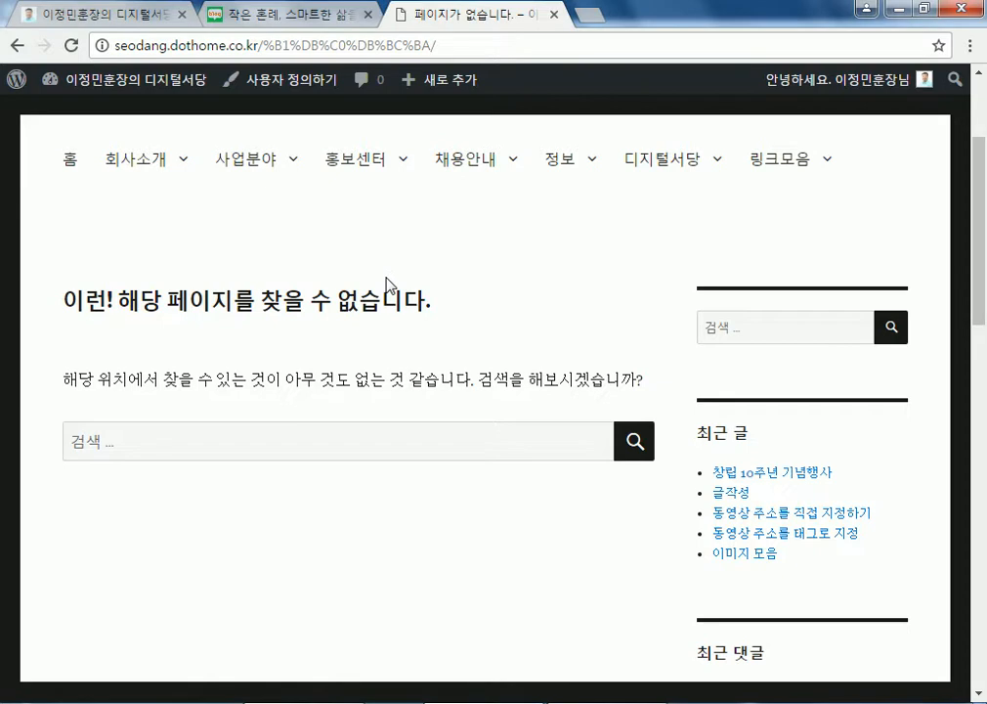
- Switch to the open host.new21.net site
{"action": "key", "text": "ctrl+Tab"}
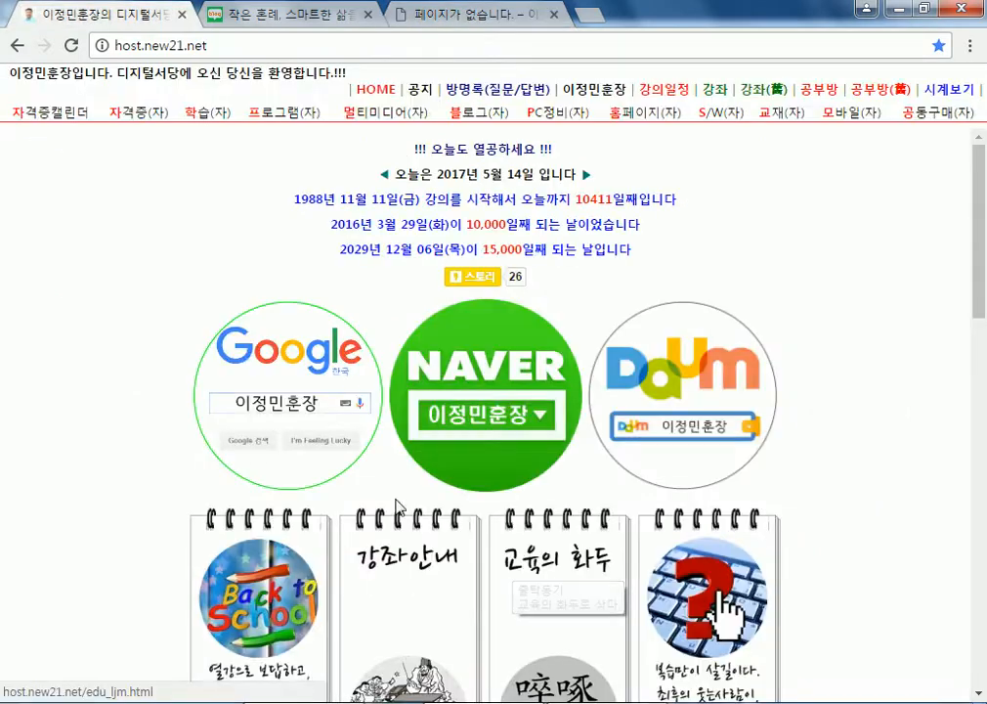
- Open the 홈페이지(자) board's ".htaccess 변경하기" post and copy the whole code block from <IfModule mod_url.c> to # END WordPress
{"action": "left_click", "coordinate": [628, 116]}
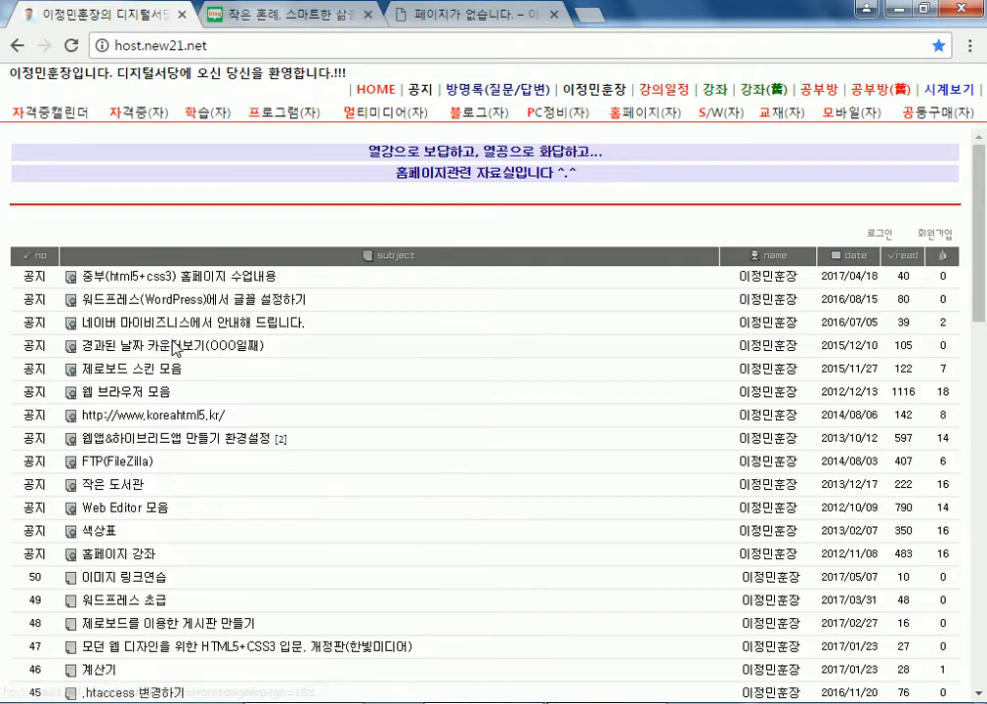
{"action": "scroll", "coordinate": [130, 362], "scroll_direction": "down", "scroll_amount": 4}
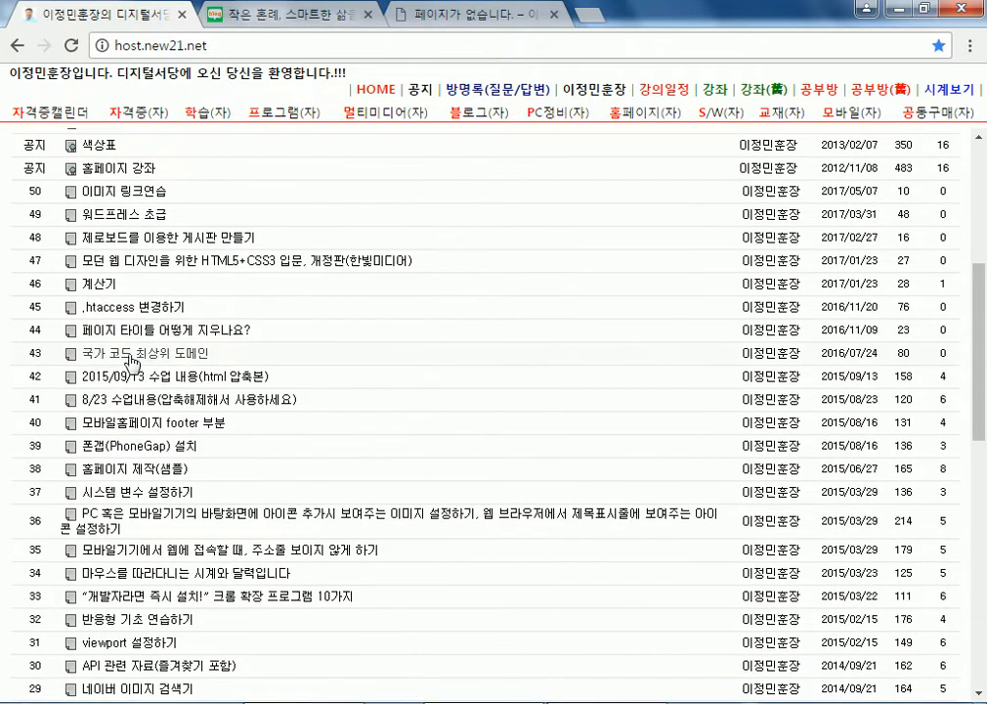
{"action": "left_click", "coordinate": [105, 308]}
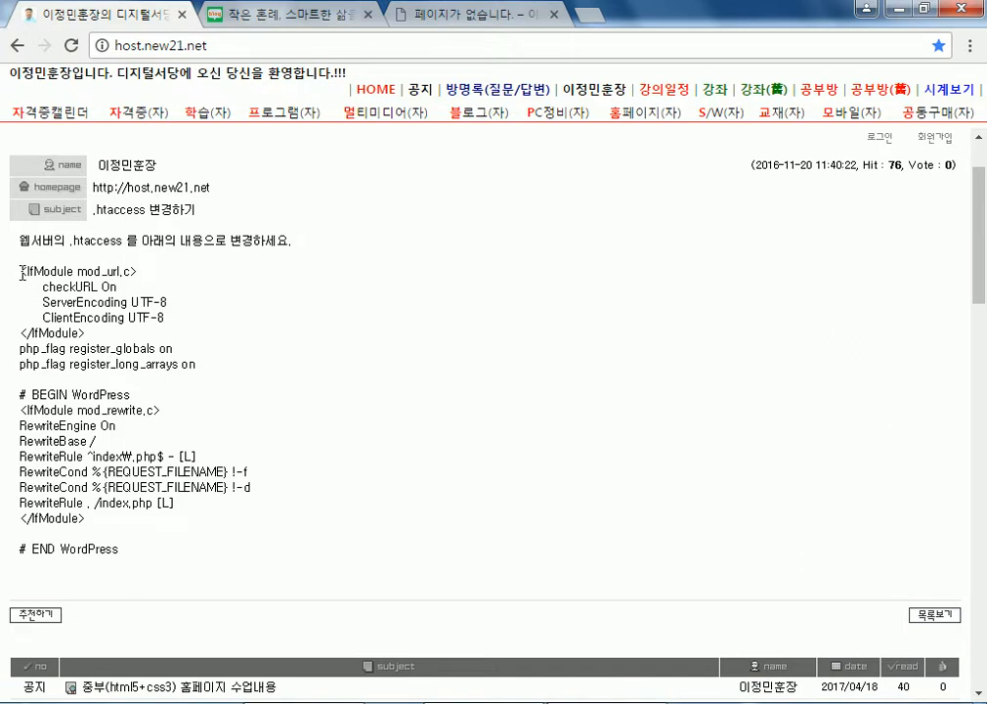
{"action": "left_click_drag", "start_coordinate": [21, 272], "coordinate": [126, 550]}
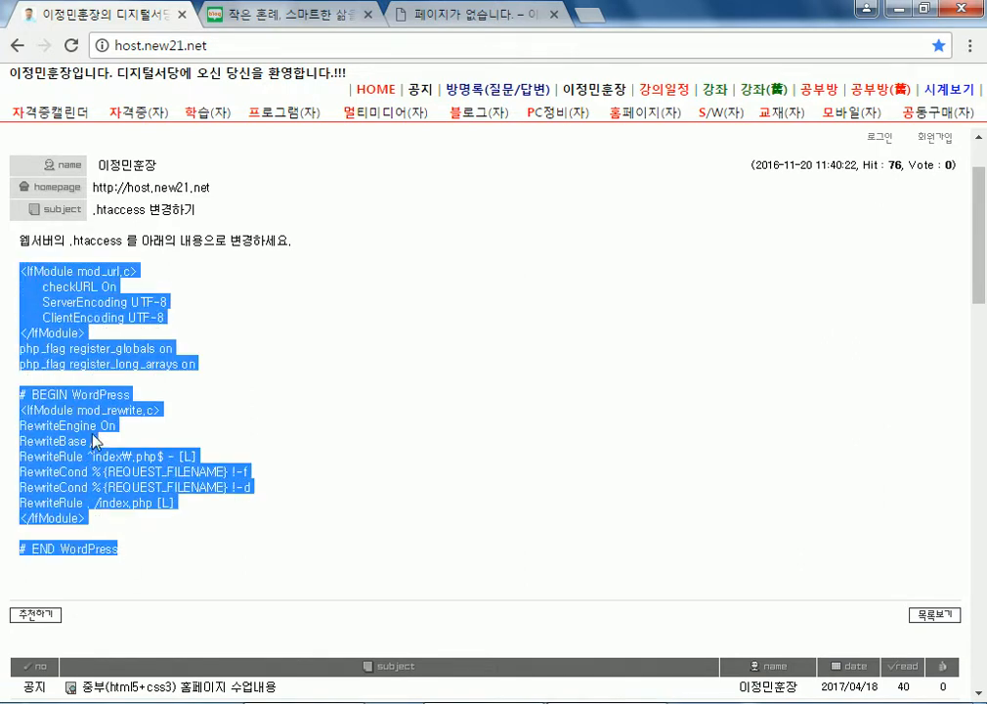
{"action": "right_click", "coordinate": [70, 333]}
{"action": "left_click", "coordinate": [96, 346]}
- Launch FileZilla, dismiss the update notice, and connect to seodang.dothome.co.kr with the username seodang and the account password
{"action": "key", "text": "super"}
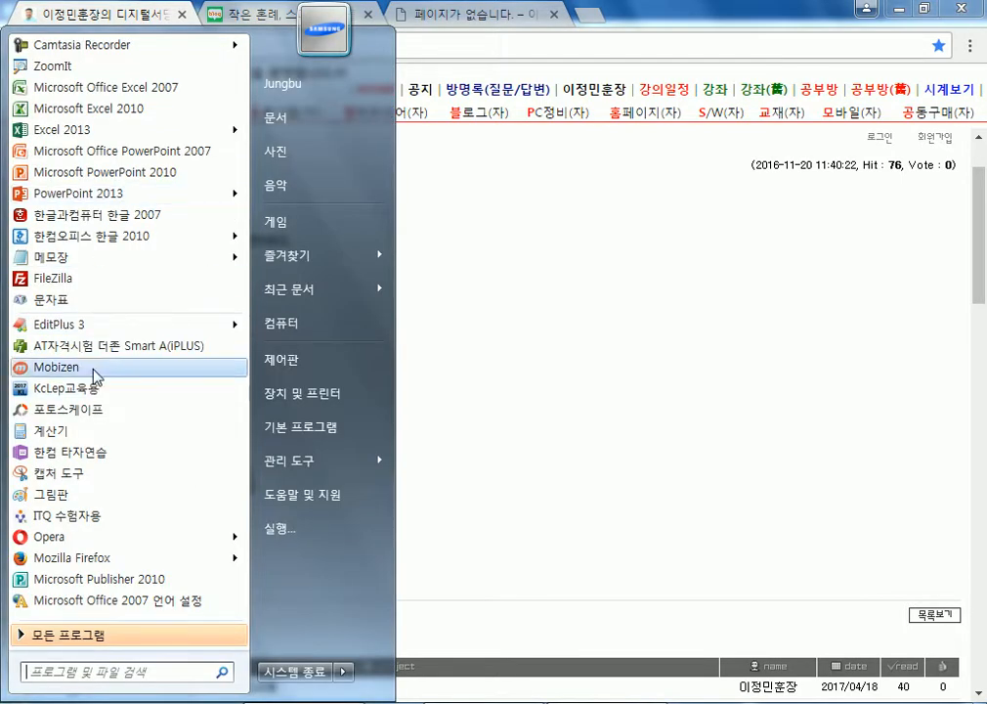
{"action": "left_click", "coordinate": [88, 278]}
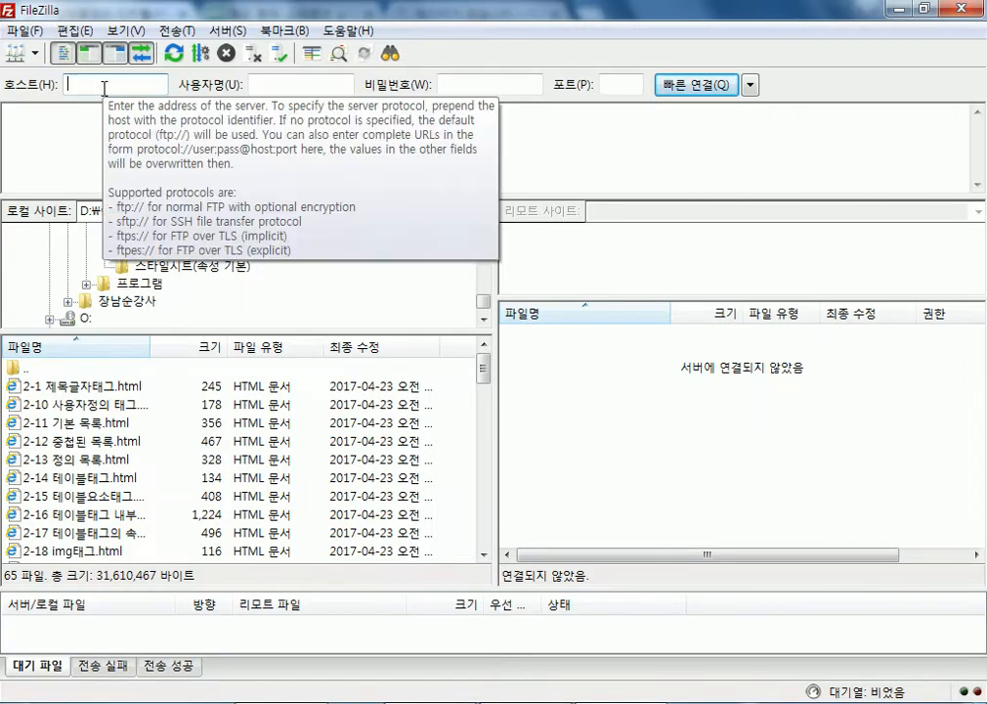
{"action": "type", "text": "dsan"}
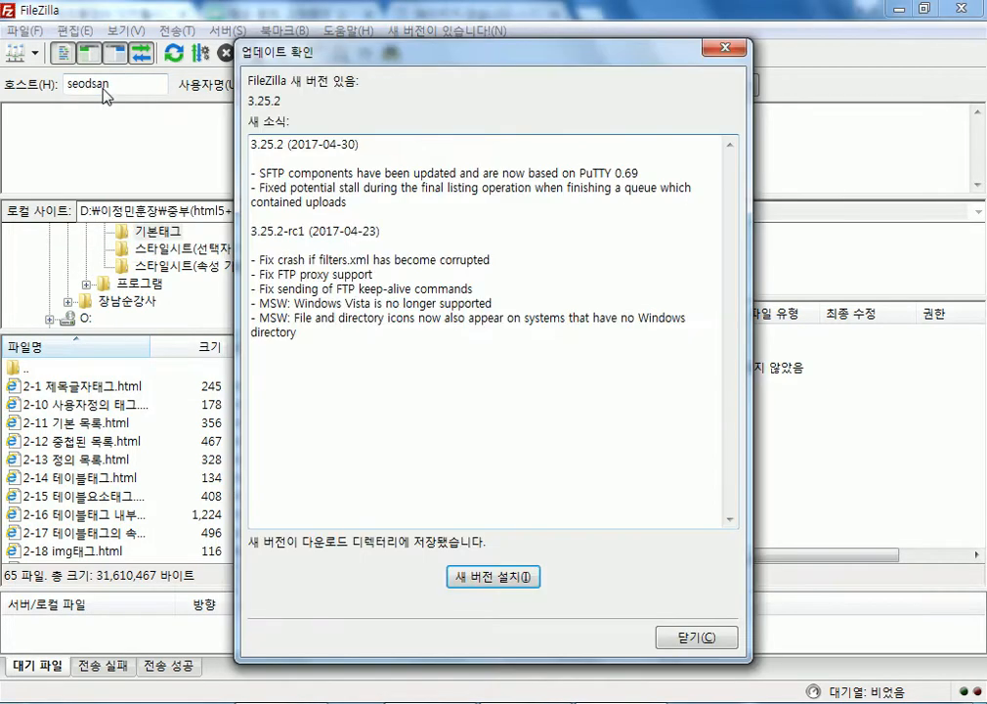
{"action": "left_click", "coordinate": [726, 46]}
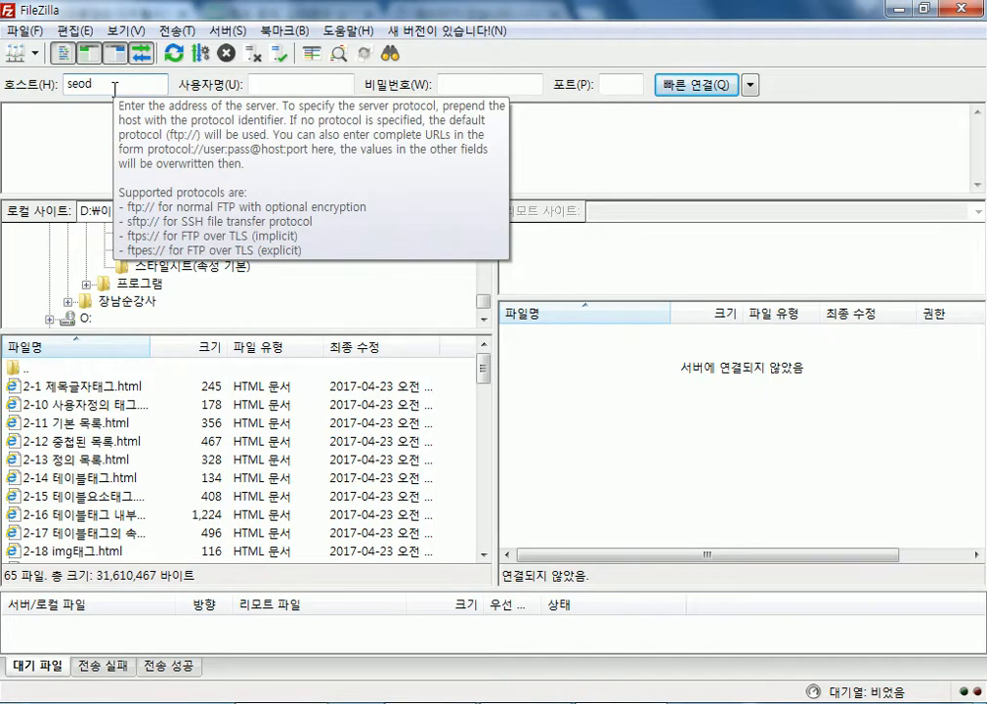
{"action": "type", "text": "g.dothome.co.kr"}
{"action": "key", "text": "Tab"}
{"action": "type", "text": "seodang"}
{"action": "key", "text": "Tab"}
{"action": "type", "text": "***********"}
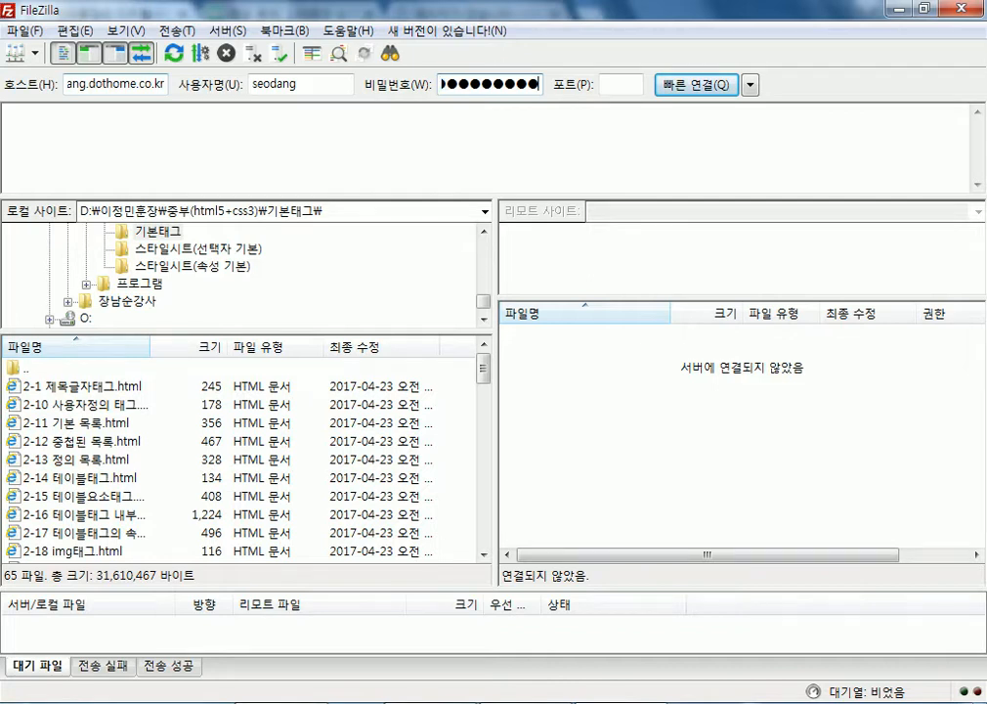
{"action": "key", "text": "Return"}
- Open the html folder on the server, show its location under the root directory, and look through its files
{"action": "double_click", "coordinate": [531, 353]}
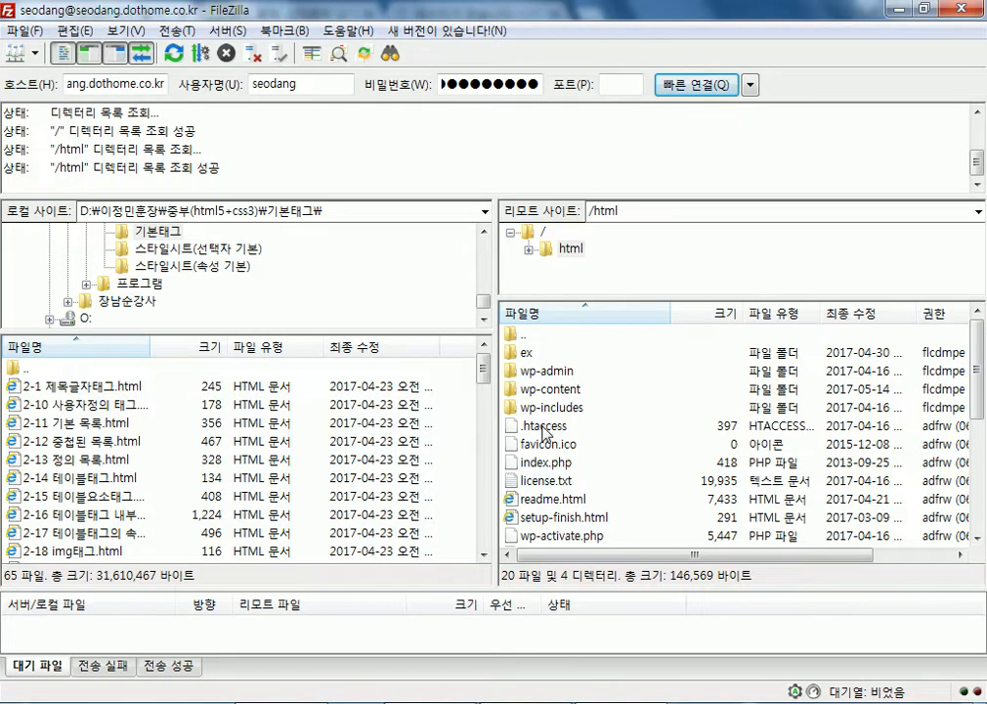
{"action": "double_click", "coordinate": [542, 333]}
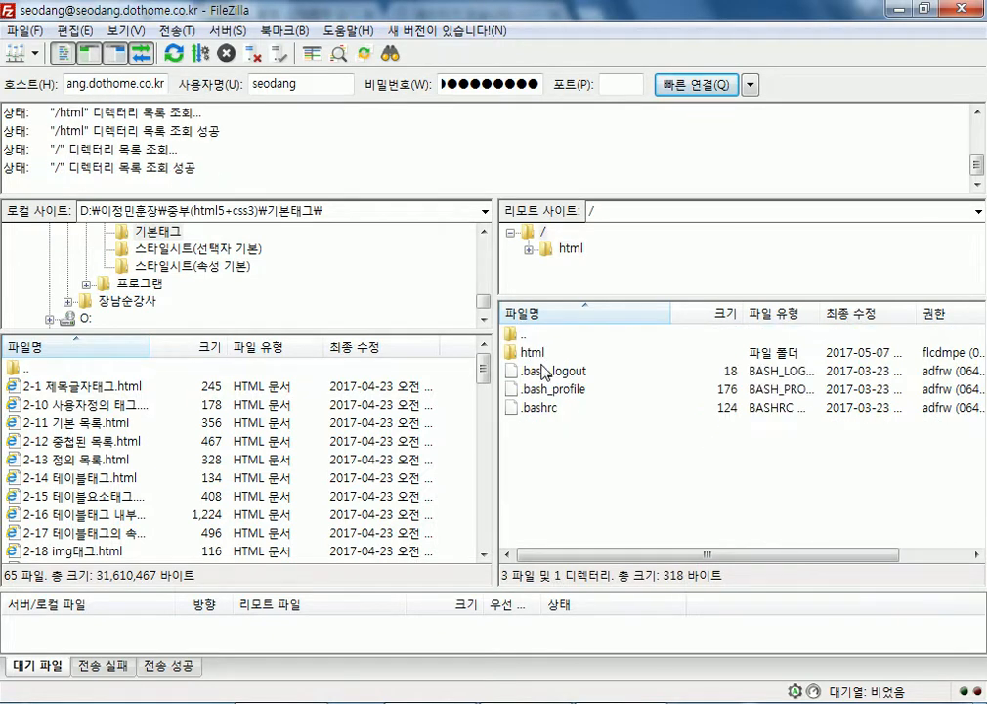
{"action": "left_click", "coordinate": [535, 356]}
{"action": "double_click", "coordinate": [536, 355]}
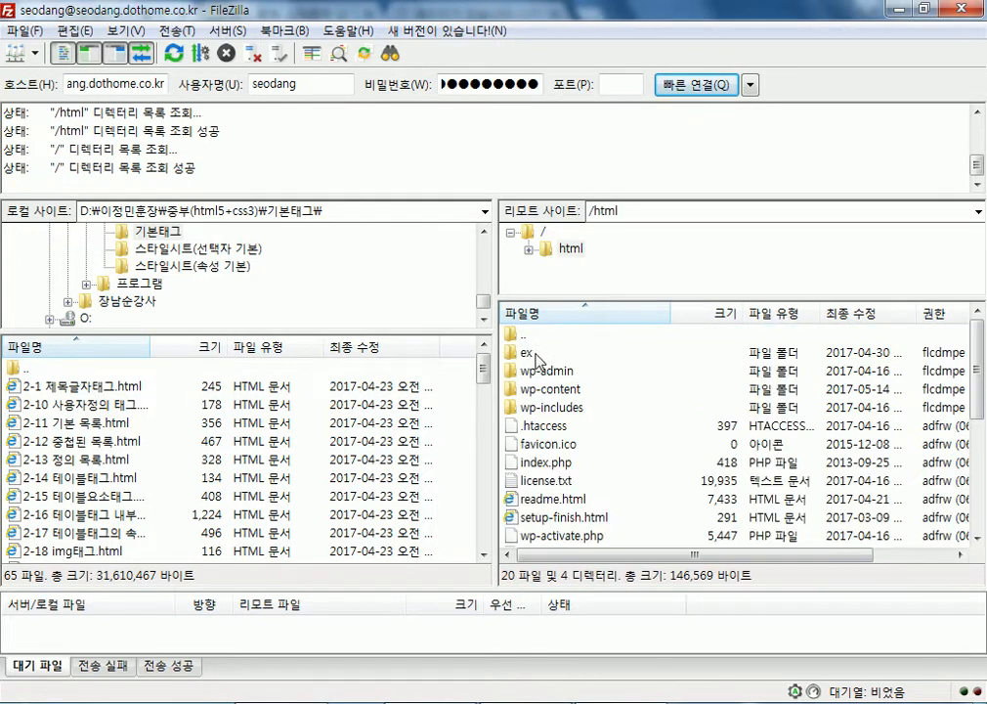
{"action": "scroll", "coordinate": [598, 533], "scroll_direction": "down", "scroll_amount": 3}
{"action": "scroll", "coordinate": [597, 489], "scroll_direction": "up", "scroll_amount": 3}
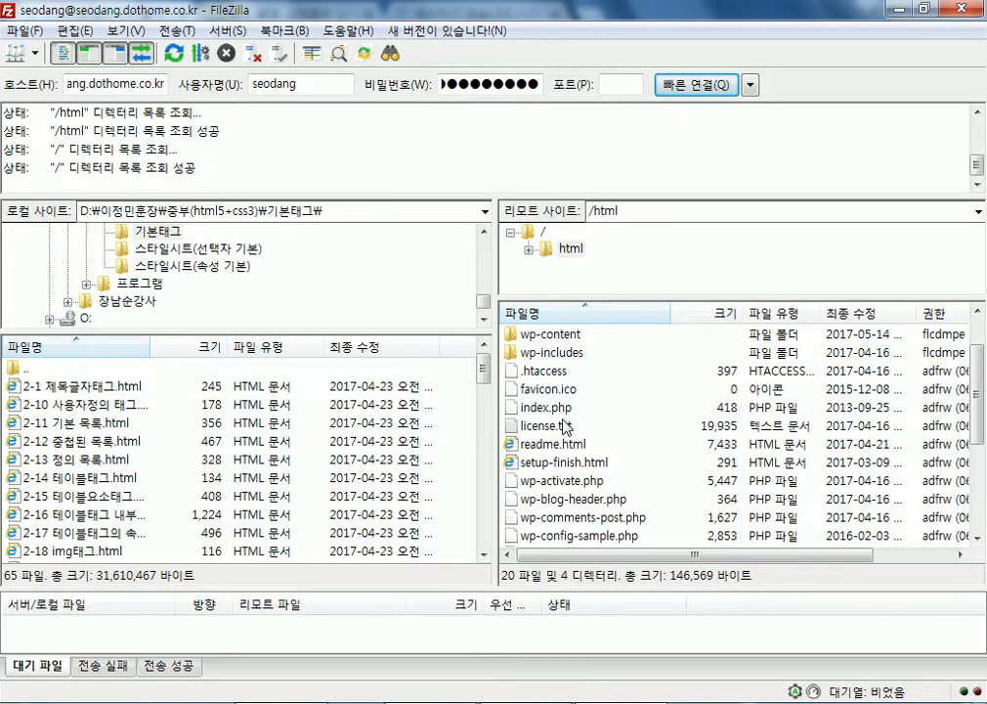
- Open the server's .htaccess file for editing with the default text editor and read through its contents
{"action": "left_click", "coordinate": [528, 373]}
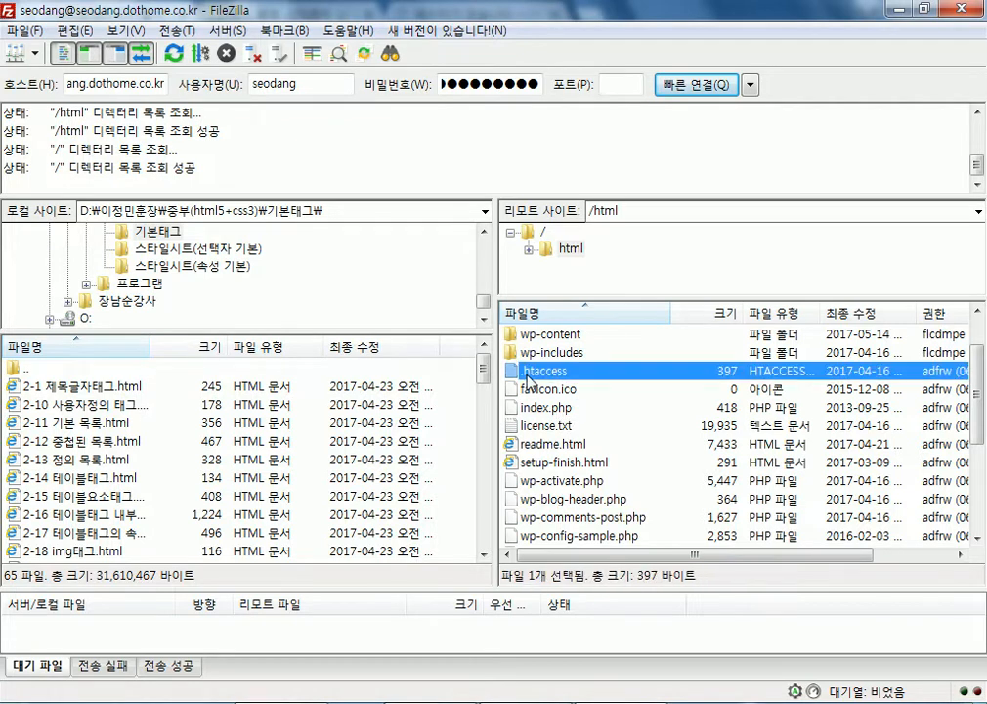
{"action": "right_click", "coordinate": [528, 377]}
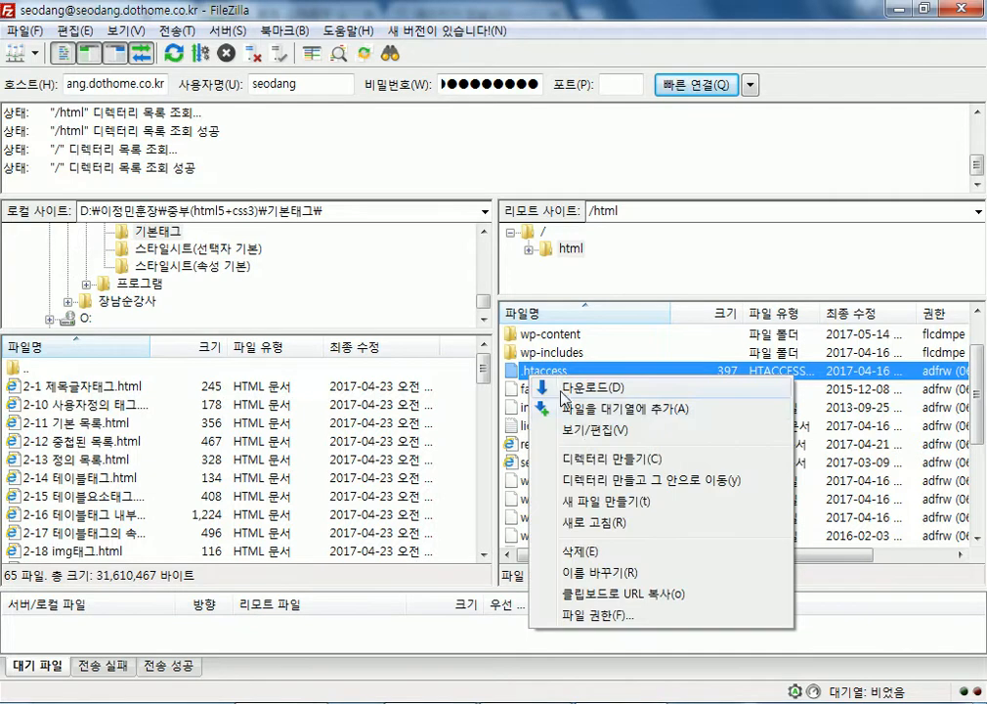
{"action": "left_click", "coordinate": [607, 430]}
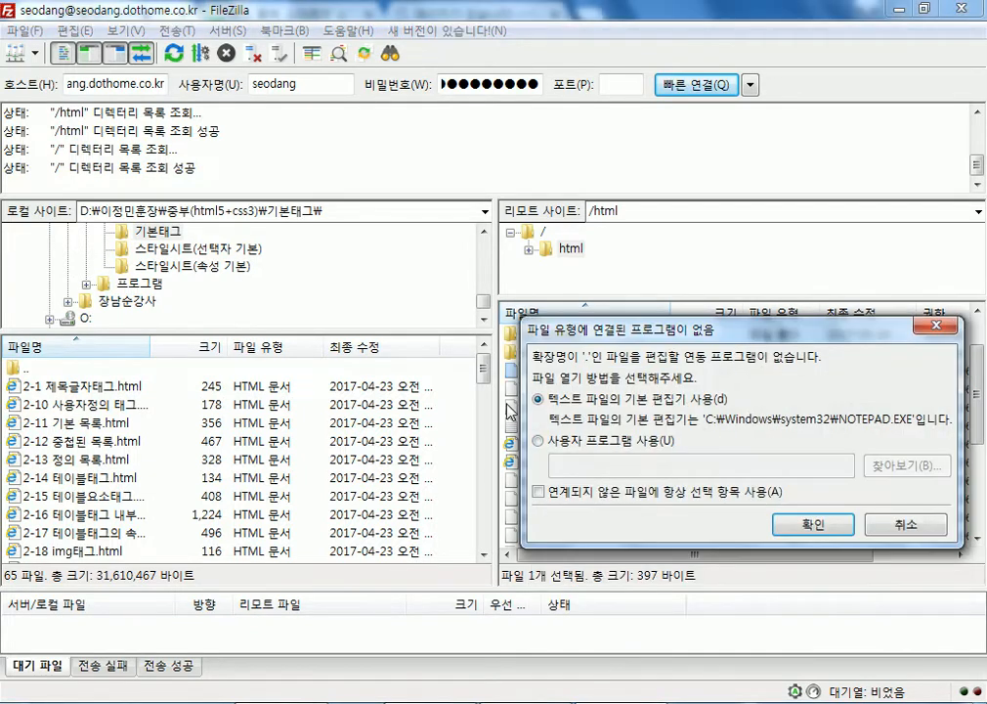
{"action": "left_click", "coordinate": [792, 528]}
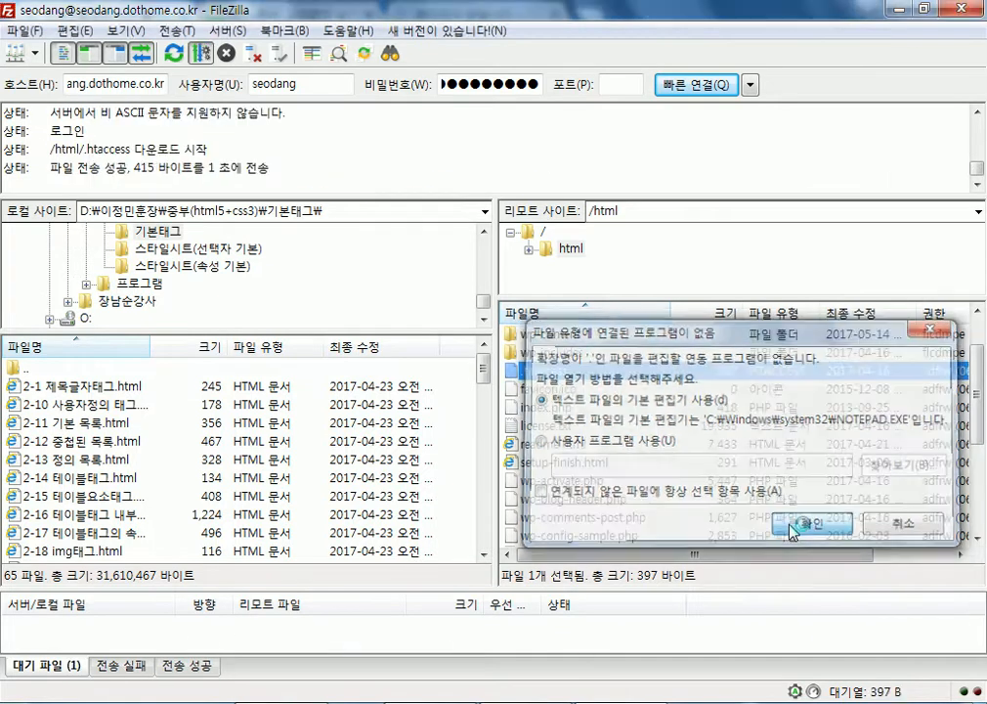
{"action": "double_click", "coordinate": [391, 77]}
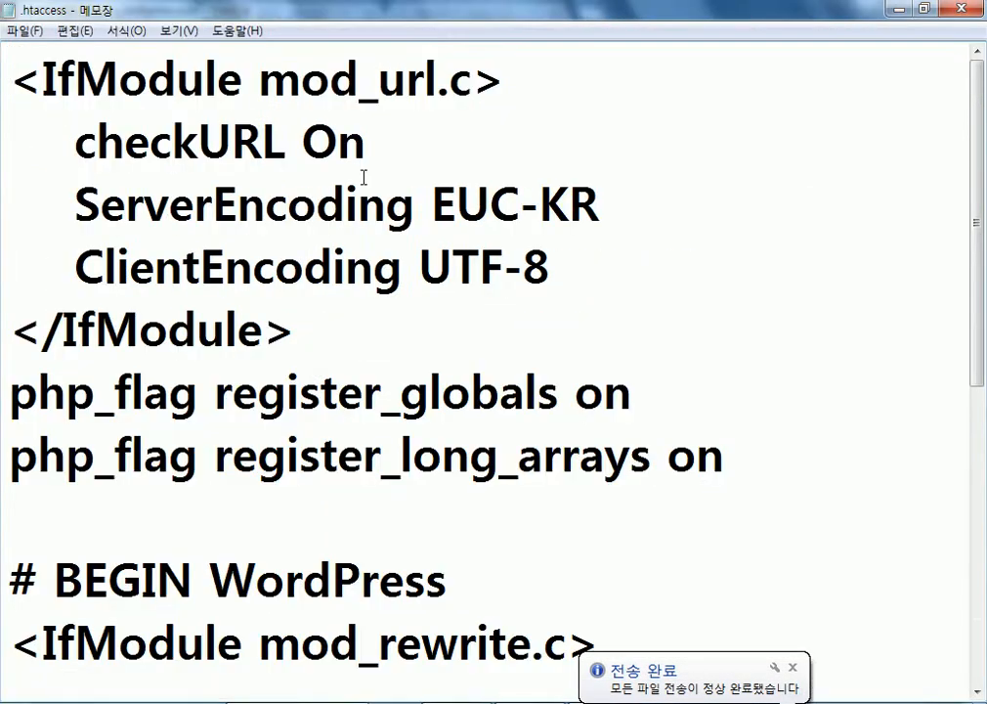
{"action": "scroll", "coordinate": [309, 399], "scroll_direction": "down", "scroll_amount": 3}
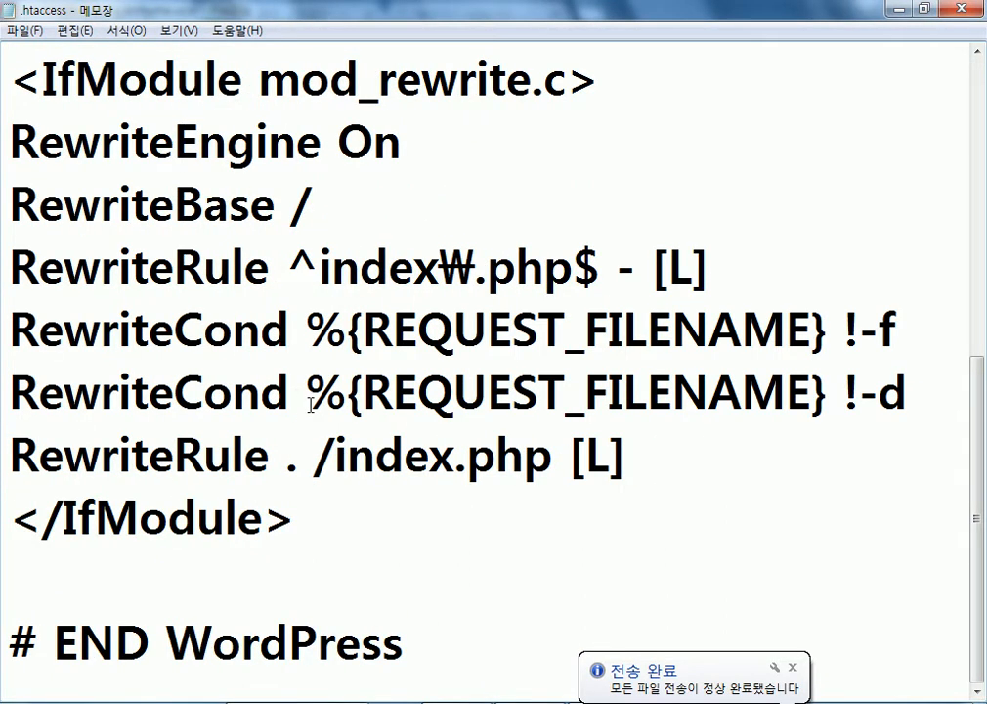
{"action": "scroll", "coordinate": [293, 381], "scroll_direction": "up", "scroll_amount": 3}
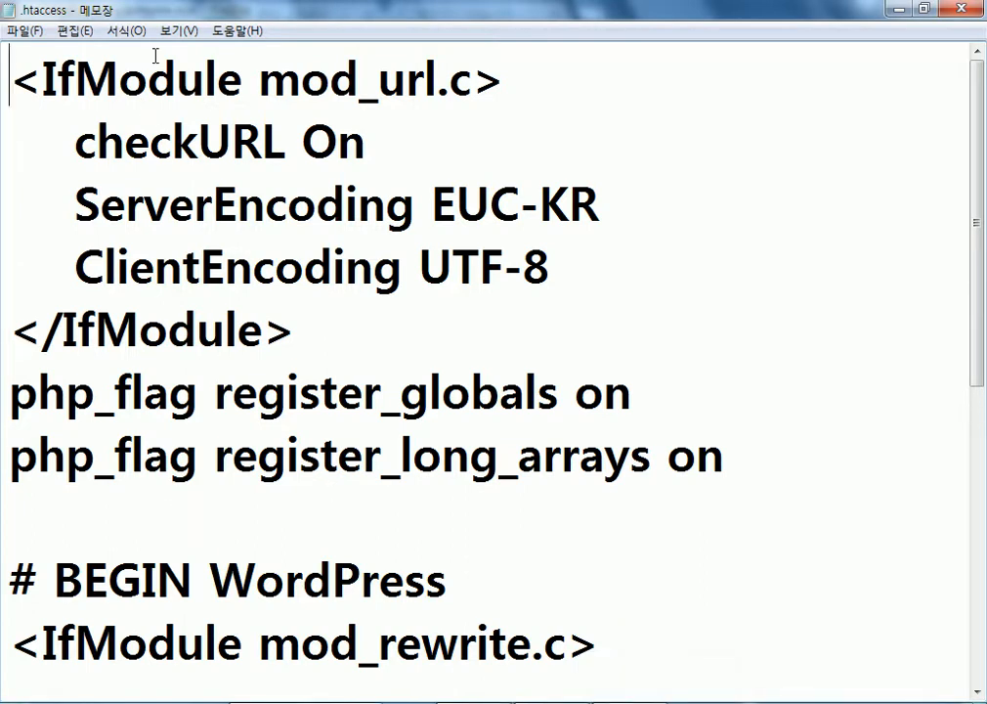
- Set the .htaccess window's font to the regular (보통) style at size 22 so more of the code fits
{"action": "left_click", "coordinate": [127, 30]}
{"action": "left_click", "coordinate": [122, 66]}
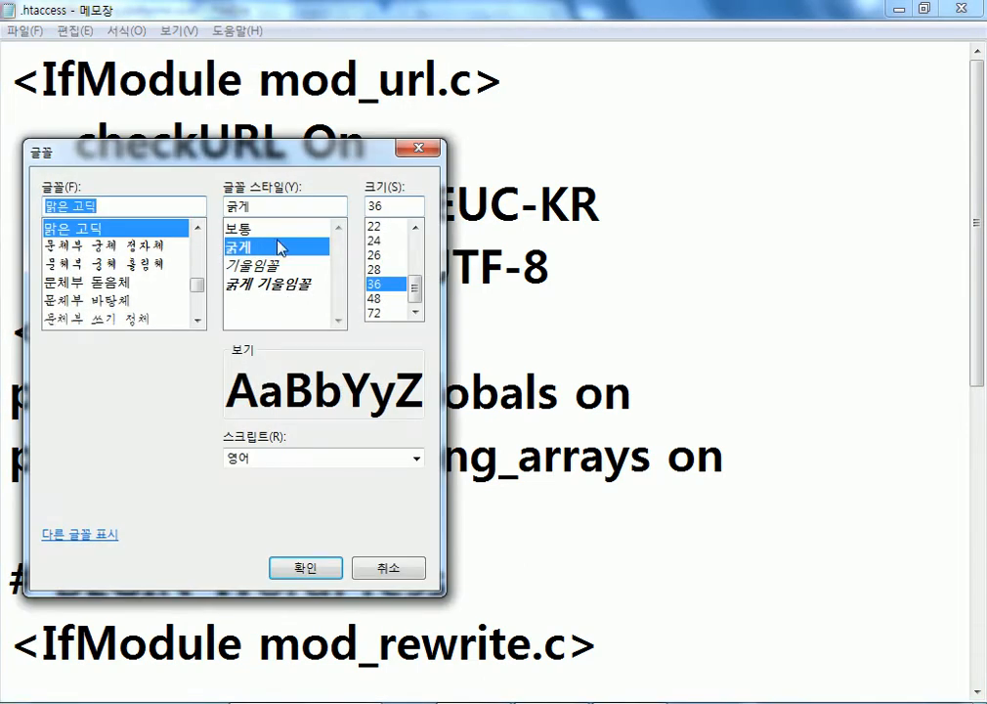
{"action": "left_click", "coordinate": [374, 226]}
{"action": "left_click", "coordinate": [238, 227]}
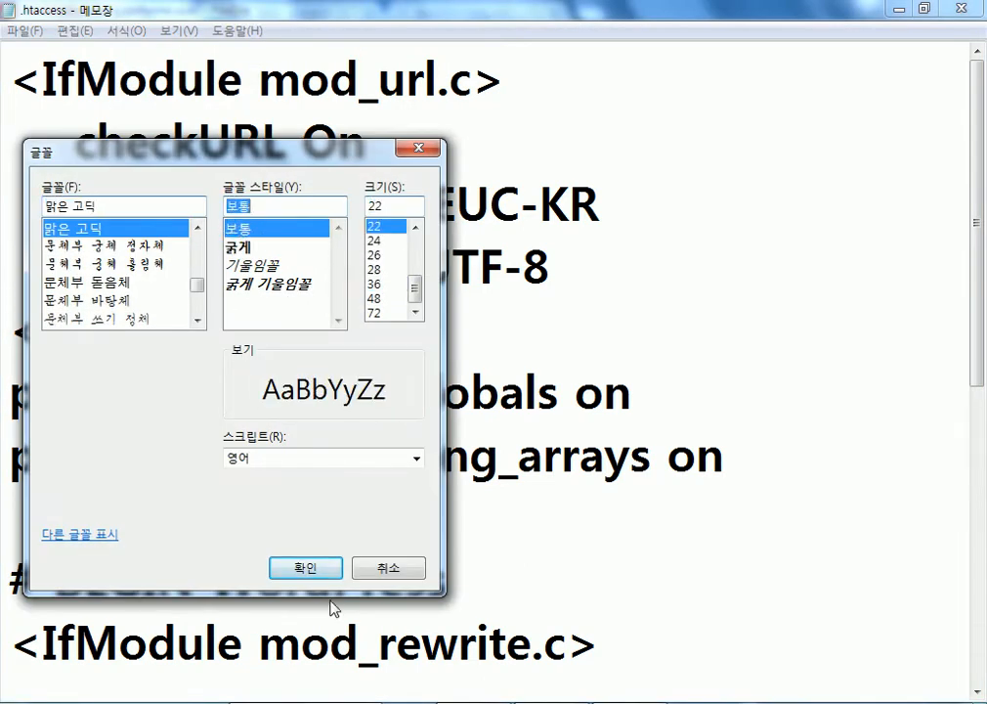
{"action": "left_click", "coordinate": [331, 575]}
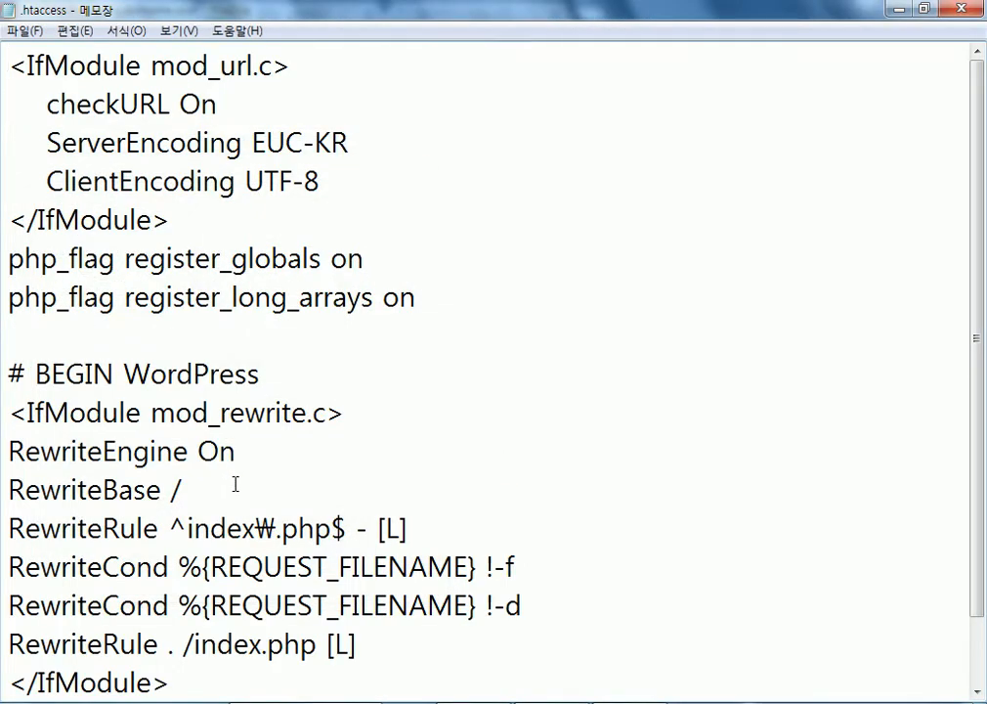
{"action": "scroll", "coordinate": [236, 484], "scroll_direction": "down", "scroll_amount": 1}
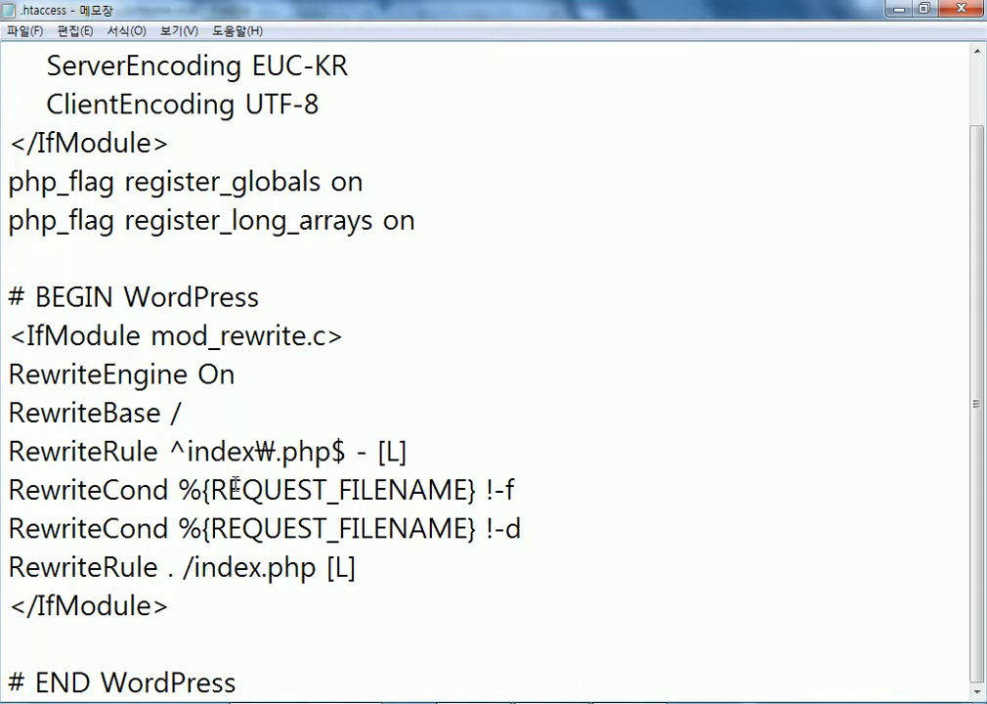
{"action": "scroll", "coordinate": [235, 483], "scroll_direction": "up", "scroll_amount": 1}
- Paste the copied code into the untitled note, tile it beside the .htaccess window, and highlight the differing ServerEncoding value EUC-KR
{"action": "left_click_drag", "start_coordinate": [119, 15], "coordinate": [985, 10]}
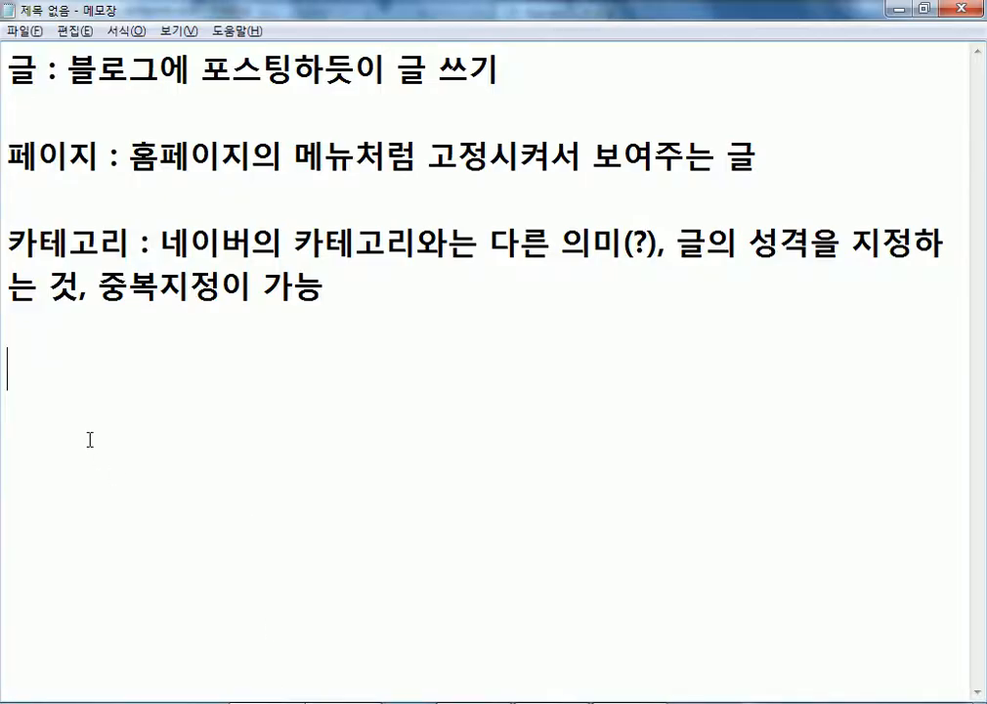
{"action": "key", "text": "ctrl+v"}
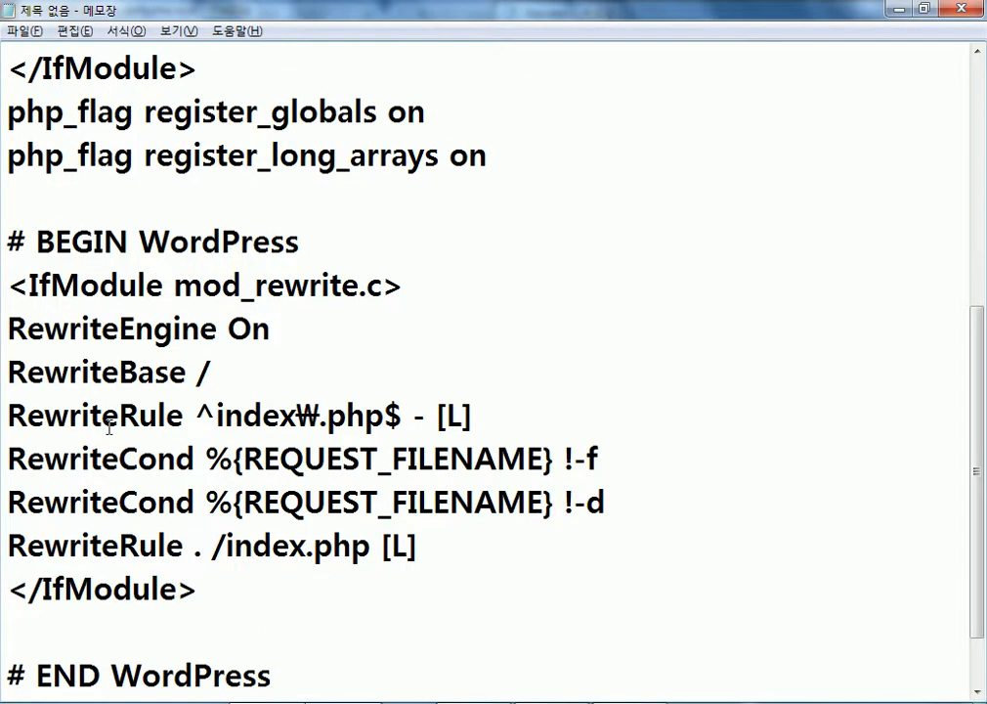
{"action": "left_click_drag", "start_coordinate": [370, 6], "coordinate": [1, 6]}
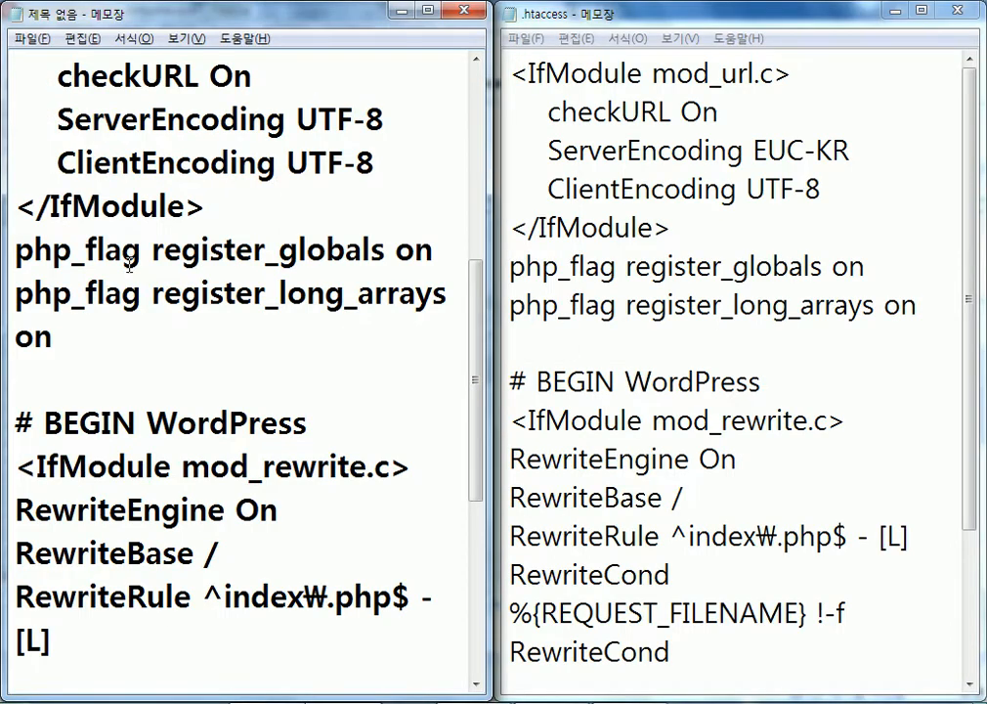
{"action": "scroll", "coordinate": [151, 316], "scroll_direction": "up", "scroll_amount": 1}
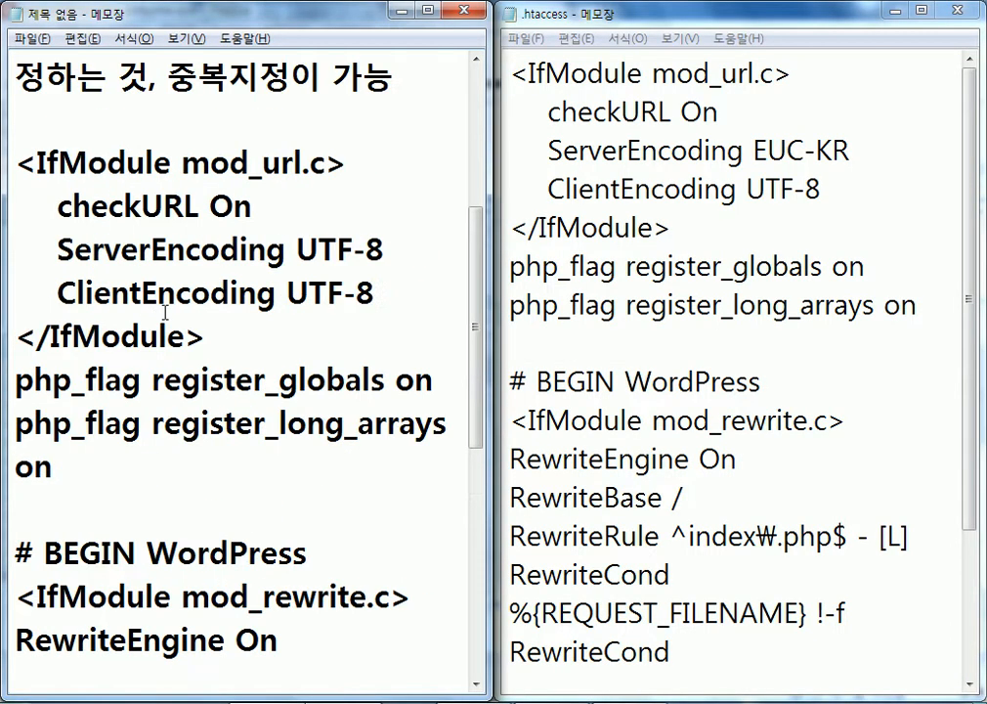
{"action": "left_click_drag", "start_coordinate": [476, 281], "coordinate": [479, 303]}
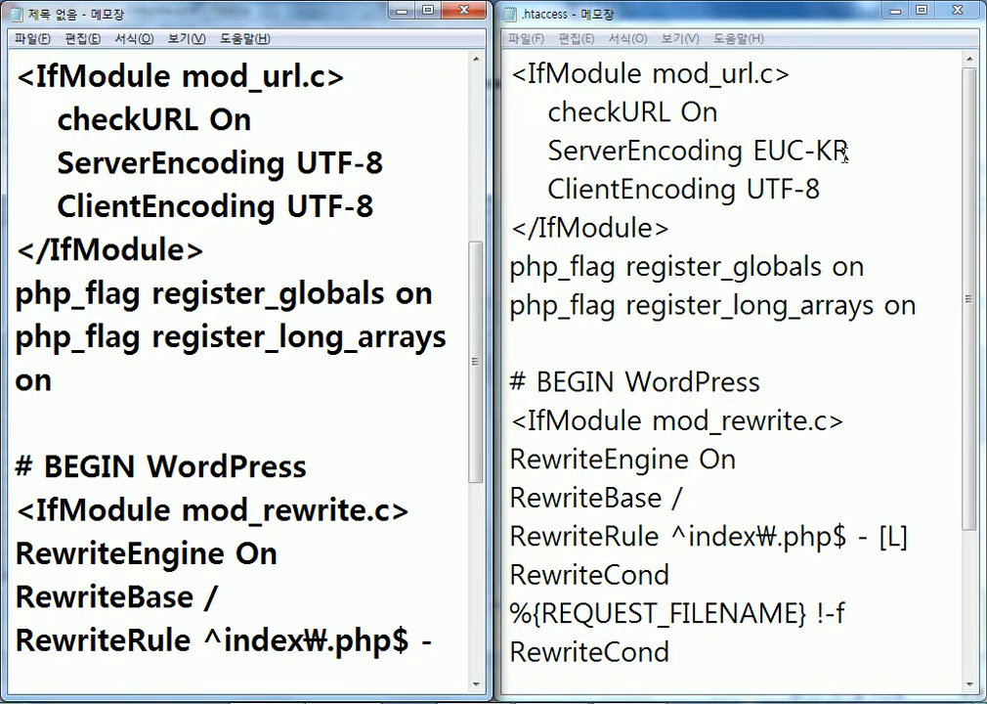
{"action": "double_click", "coordinate": [758, 149]}
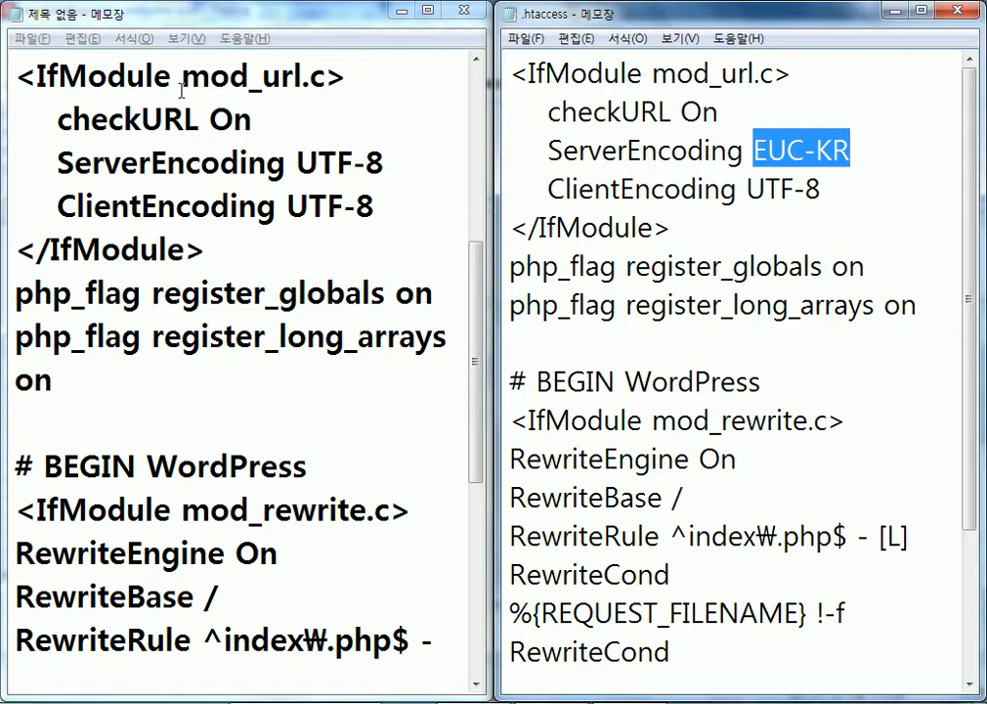
- Replace the entire contents of the .htaccess file with the code copied from the web post
{"action": "key", "text": "alt+Tab"}
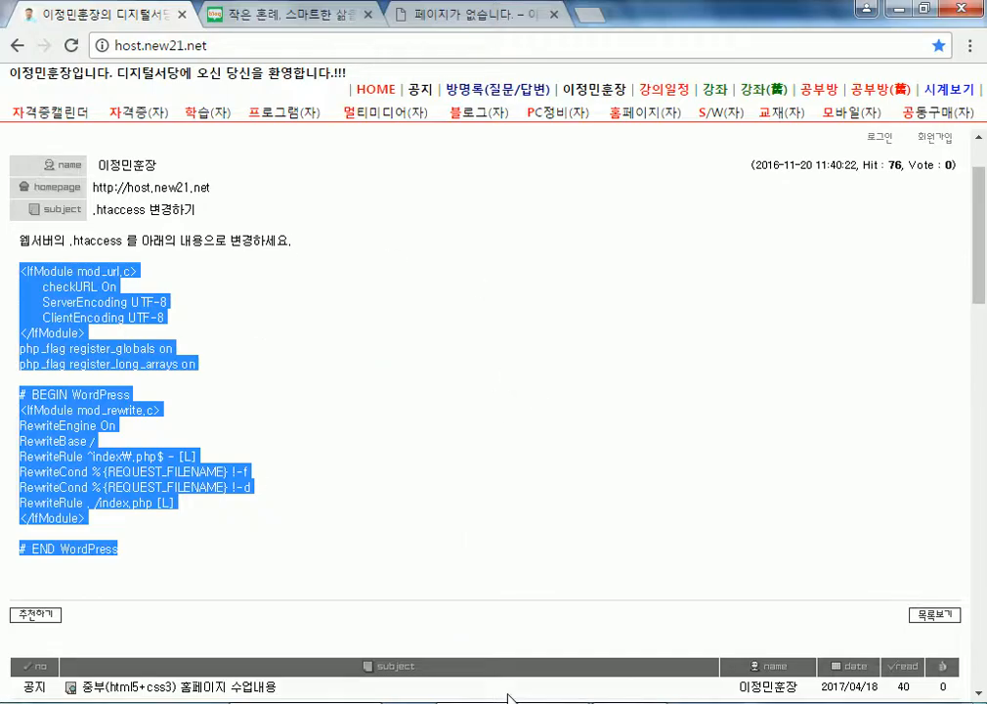
{"action": "key", "text": "alt+Tab"}
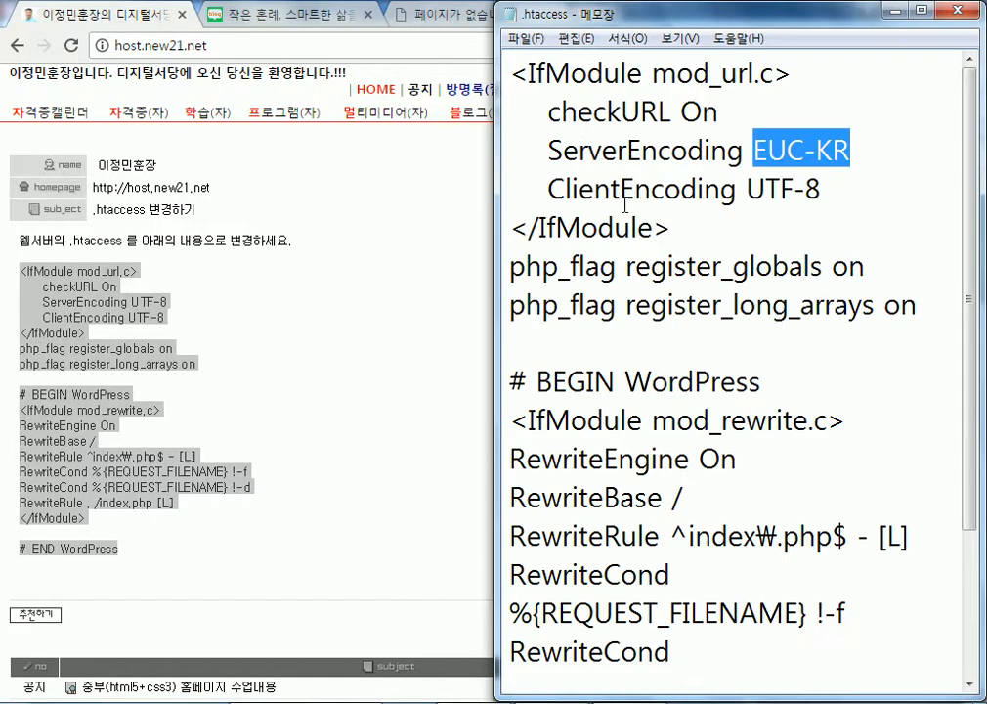
{"action": "left_click", "coordinate": [524, 64]}
{"action": "key", "text": "ctrl+a"}
{"action": "key", "text": "Delete"}
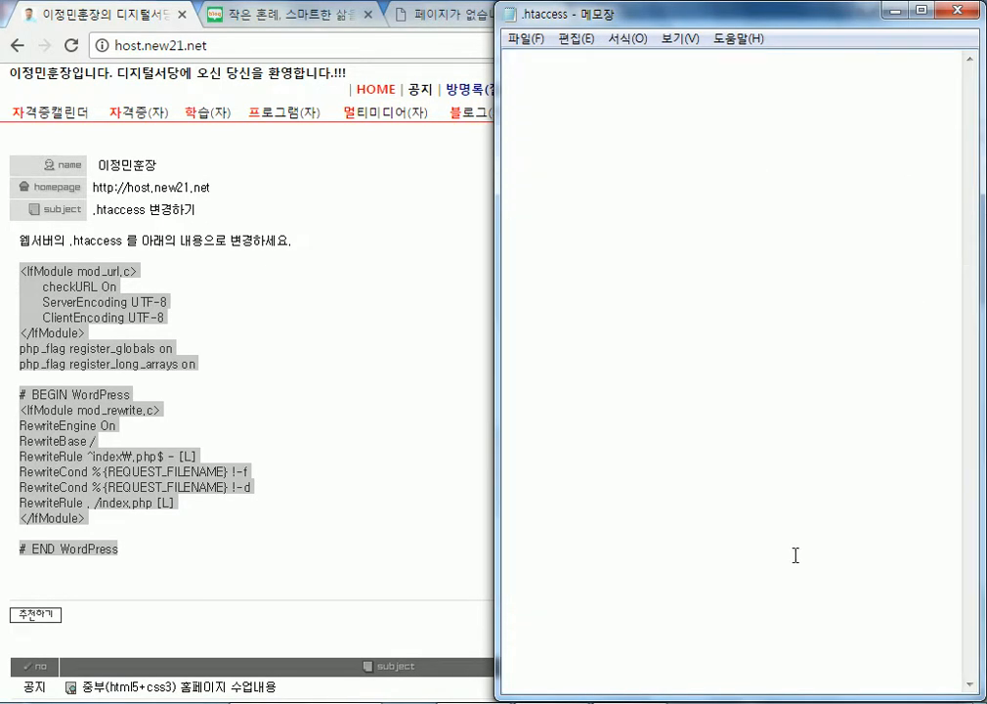
{"action": "right_click", "coordinate": [538, 127]}
{"action": "left_click", "coordinate": [582, 210]}
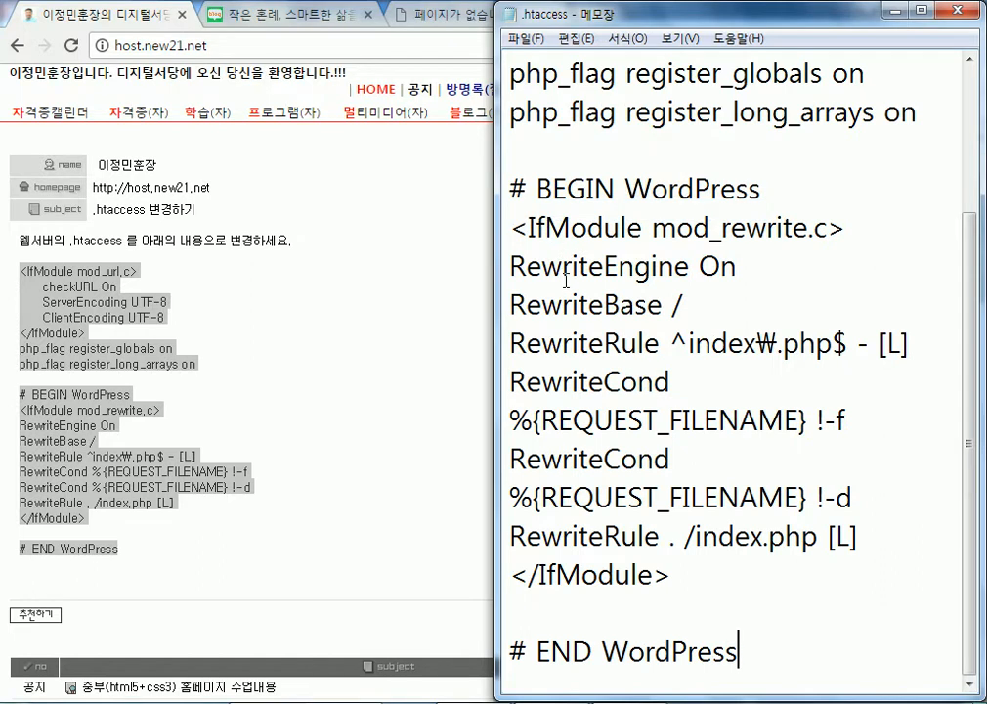
- Save and close the .htaccess file, minimize the untitled note, and upload the changed file back to the server
{"action": "left_click", "coordinate": [959, 11]}
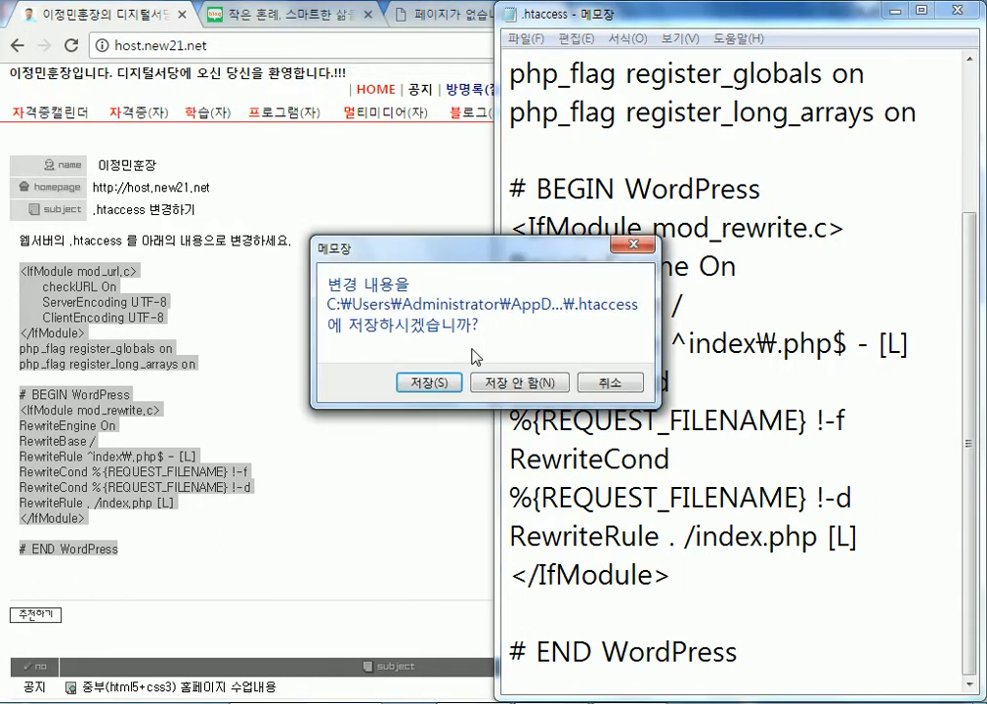
{"action": "left_click", "coordinate": [427, 383]}
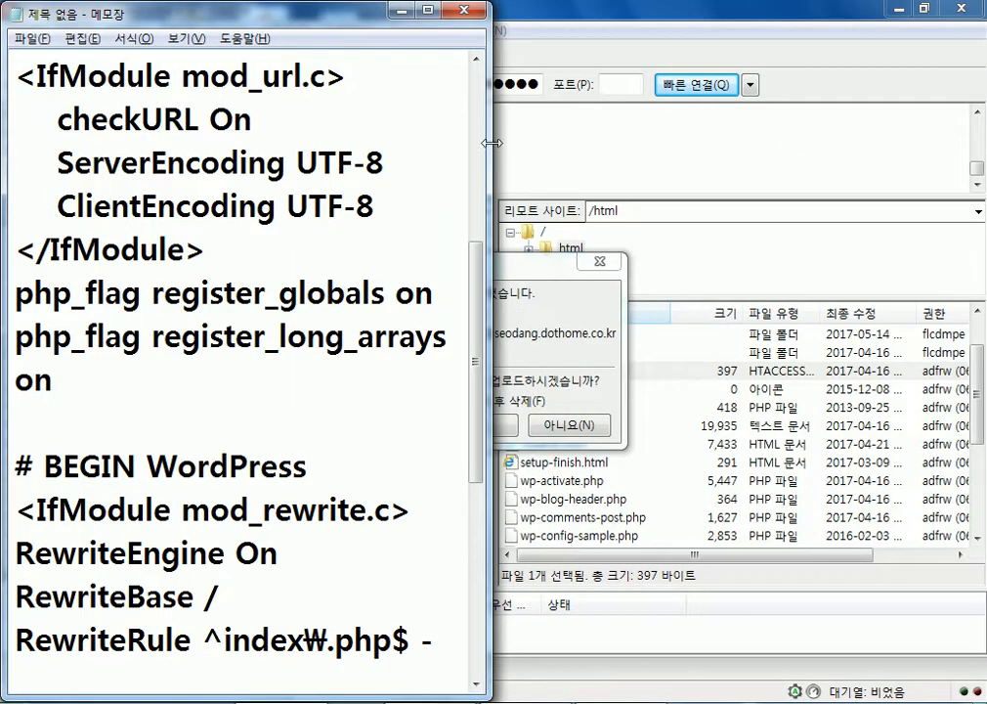
{"action": "left_click", "coordinate": [403, 12]}
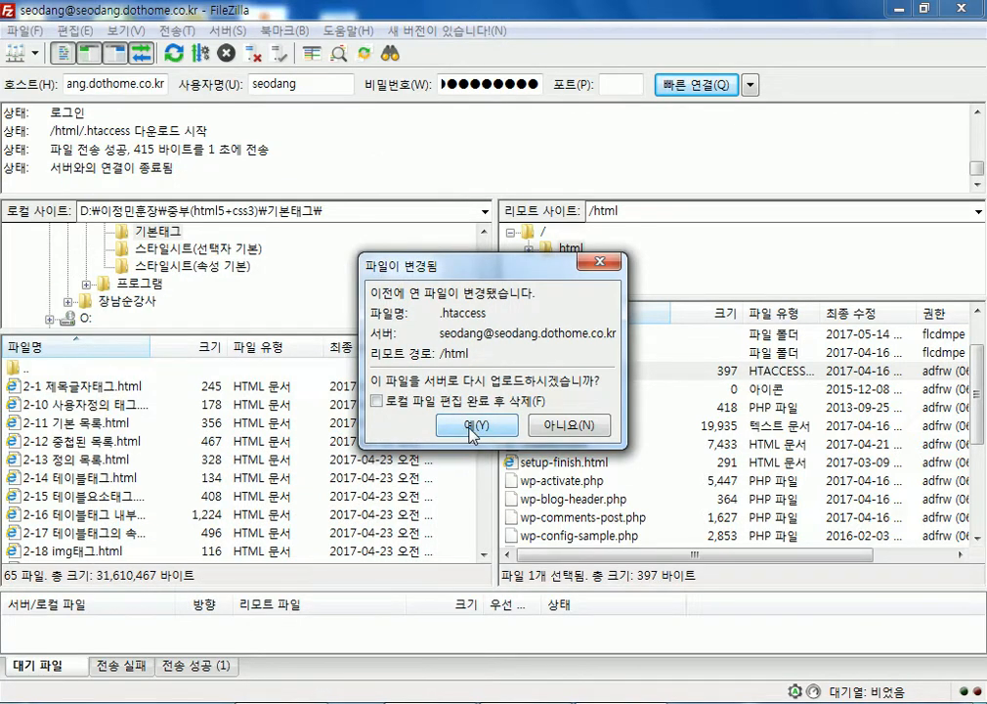
{"action": "left_click", "coordinate": [473, 430]}
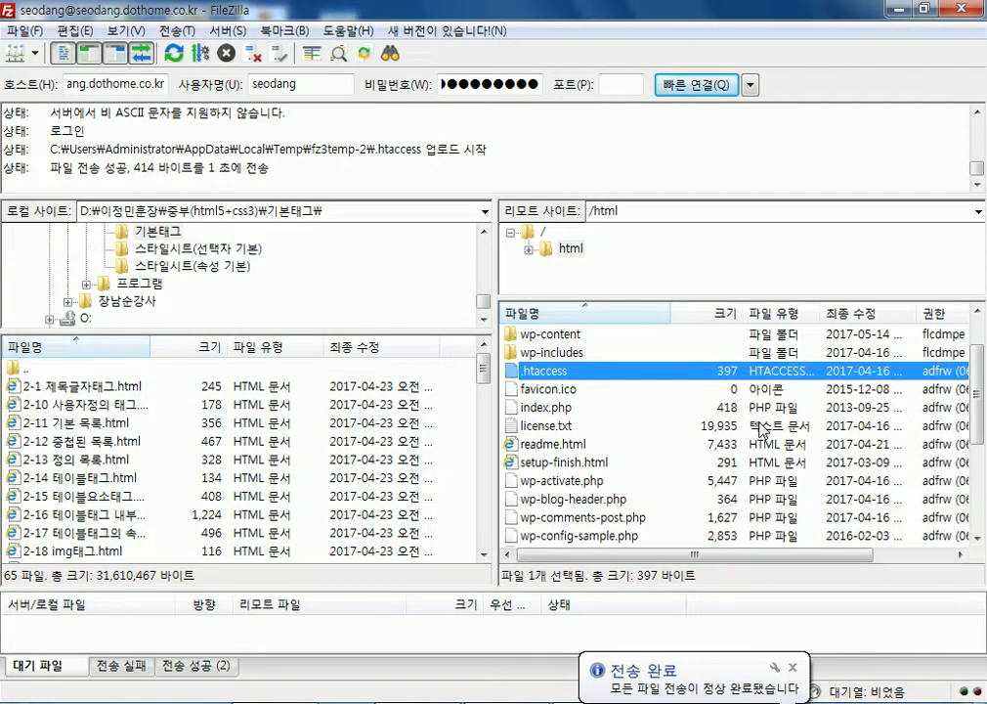
- Reopen the local copy of the server's .htaccess file for editing and check its code
{"action": "right_click", "coordinate": [542, 378]}
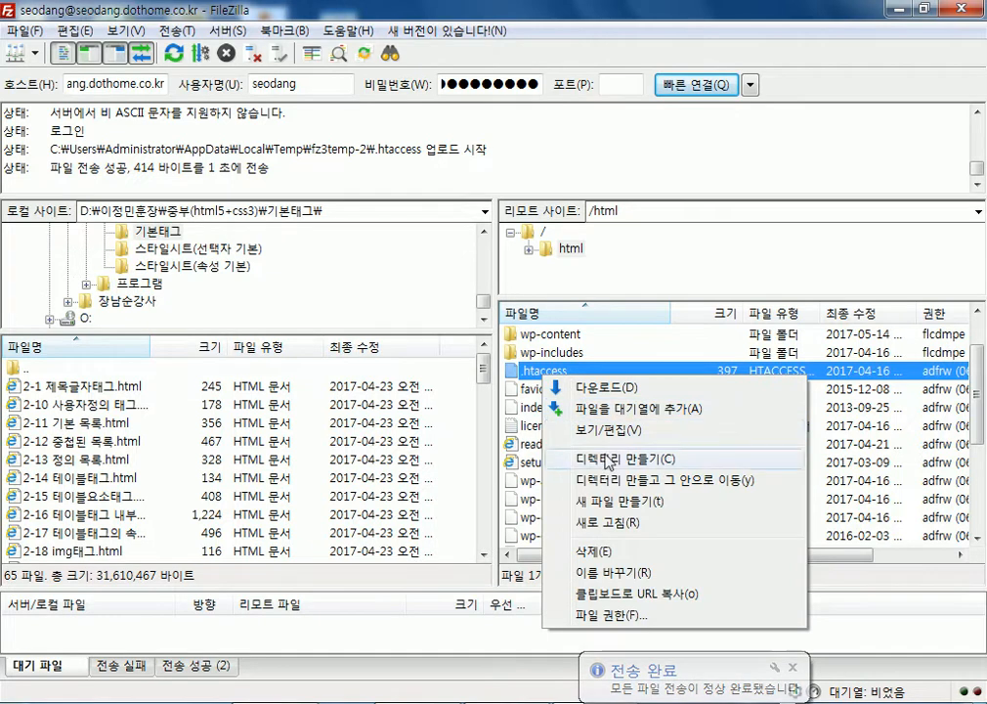
{"action": "left_click", "coordinate": [608, 431]}
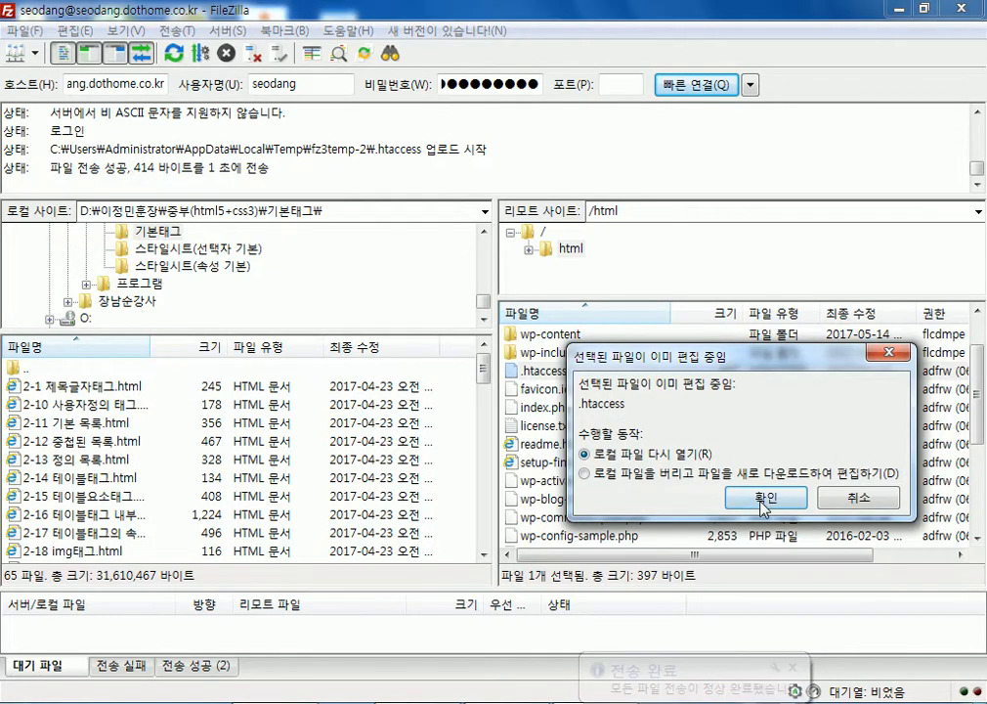
{"action": "left_click", "coordinate": [764, 498]}
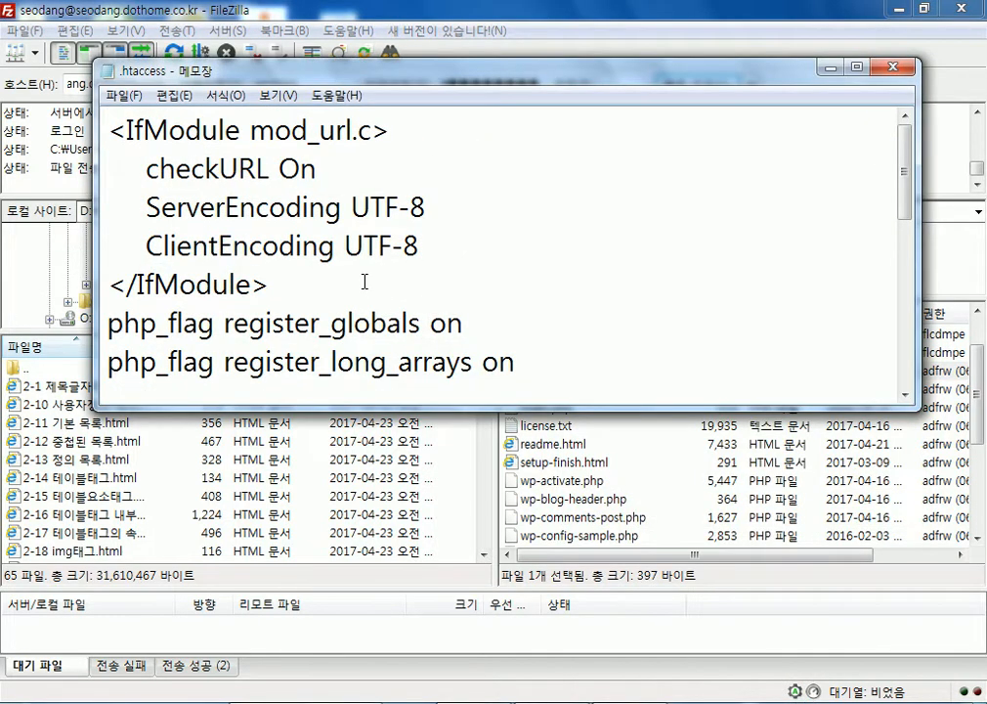
{"action": "scroll", "coordinate": [364, 283], "scroll_direction": "down", "scroll_amount": 3}
{"action": "scroll", "coordinate": [366, 283], "scroll_direction": "up", "scroll_amount": 3}
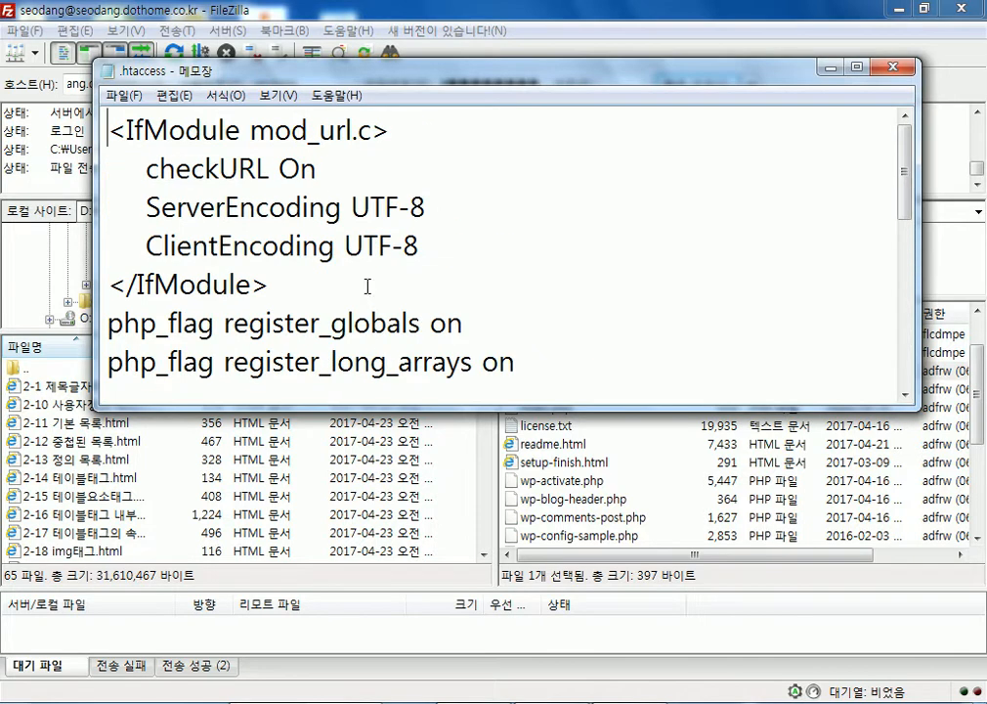
- Clear all the code in the reopened .htaccess file and paste the copied code in again
{"action": "left_click", "coordinate": [174, 94]}
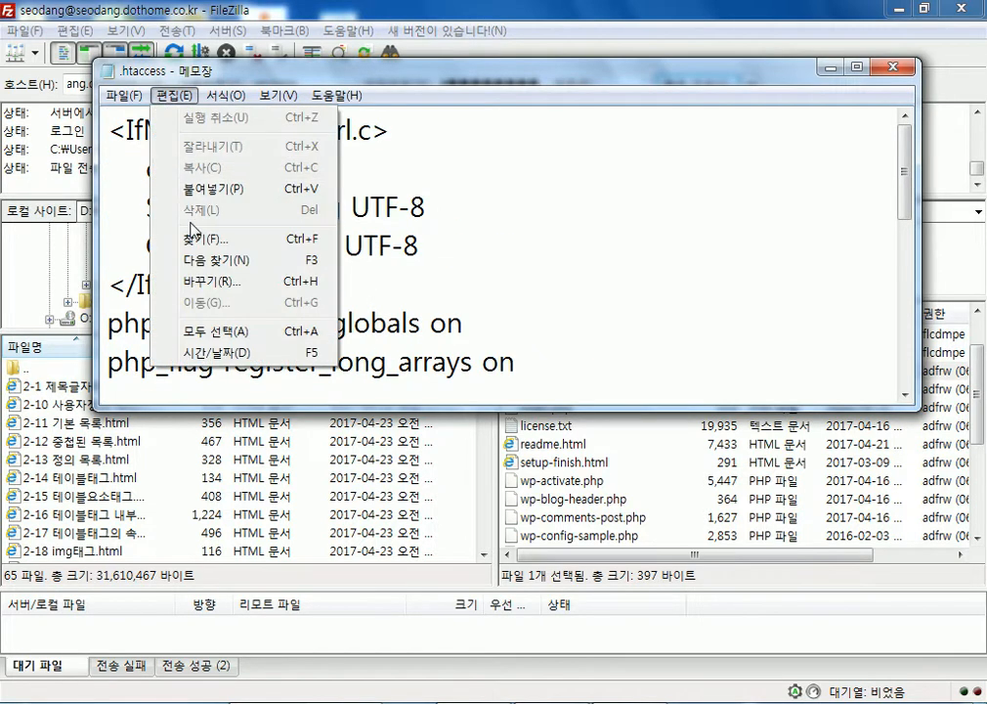
{"action": "left_click", "coordinate": [200, 331]}
{"action": "key", "text": "Delete"}
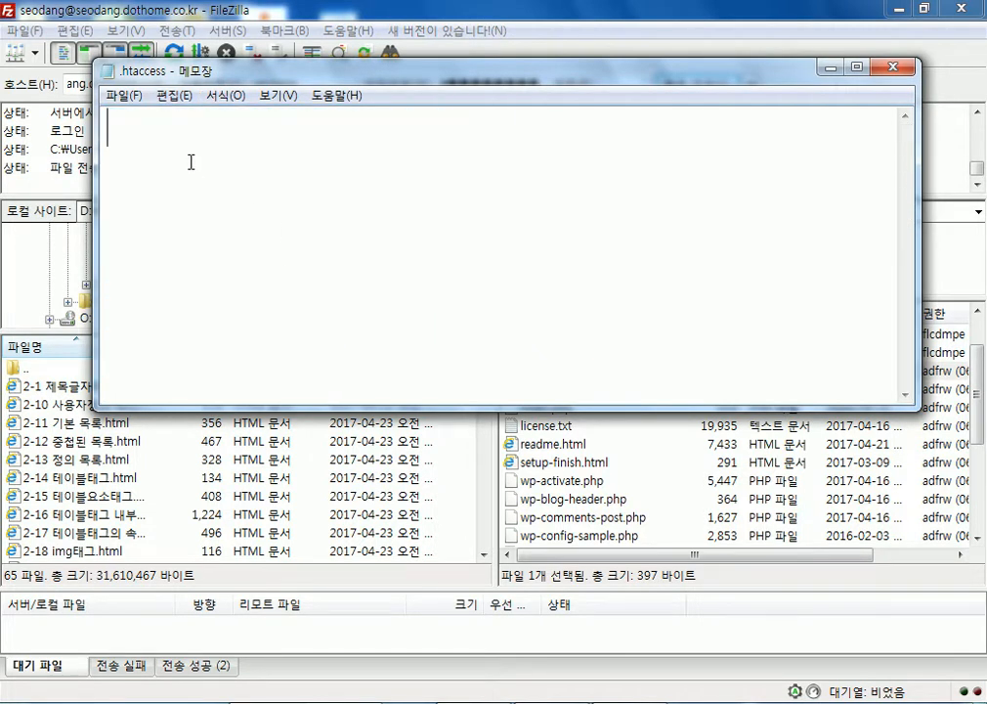
{"action": "right_click", "coordinate": [186, 182]}
{"action": "left_click", "coordinate": [269, 259]}
{"action": "scroll", "coordinate": [371, 259], "scroll_direction": "up", "scroll_amount": 6}
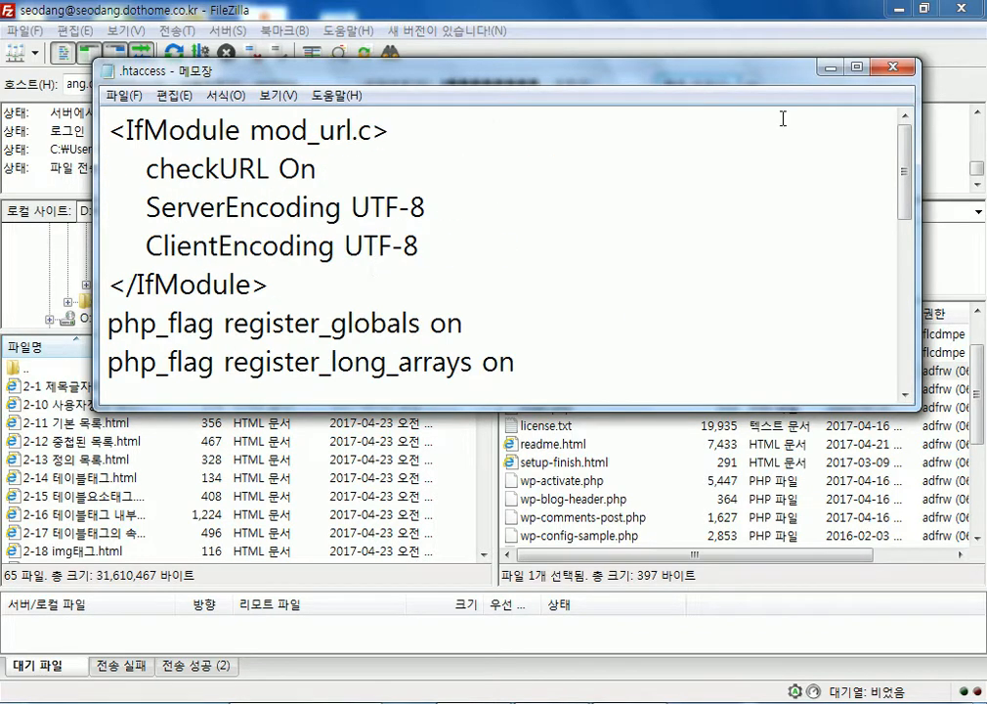
- Close the reopened .htaccess file with its changes saved and upload it to the server again
{"action": "left_click", "coordinate": [892, 66]}
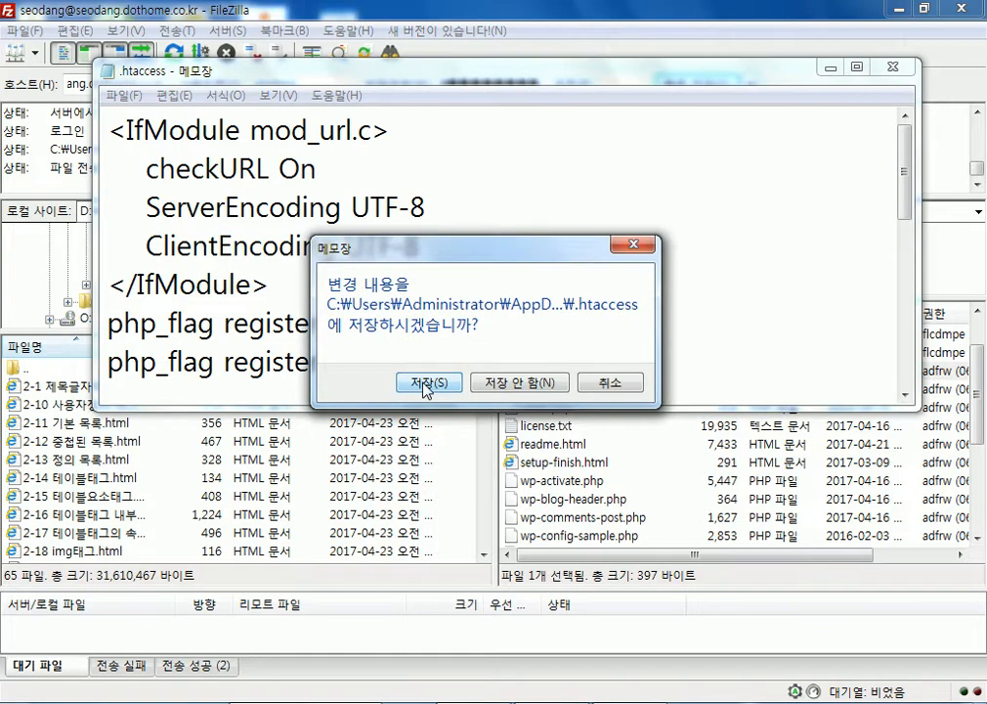
{"action": "left_click", "coordinate": [423, 385]}
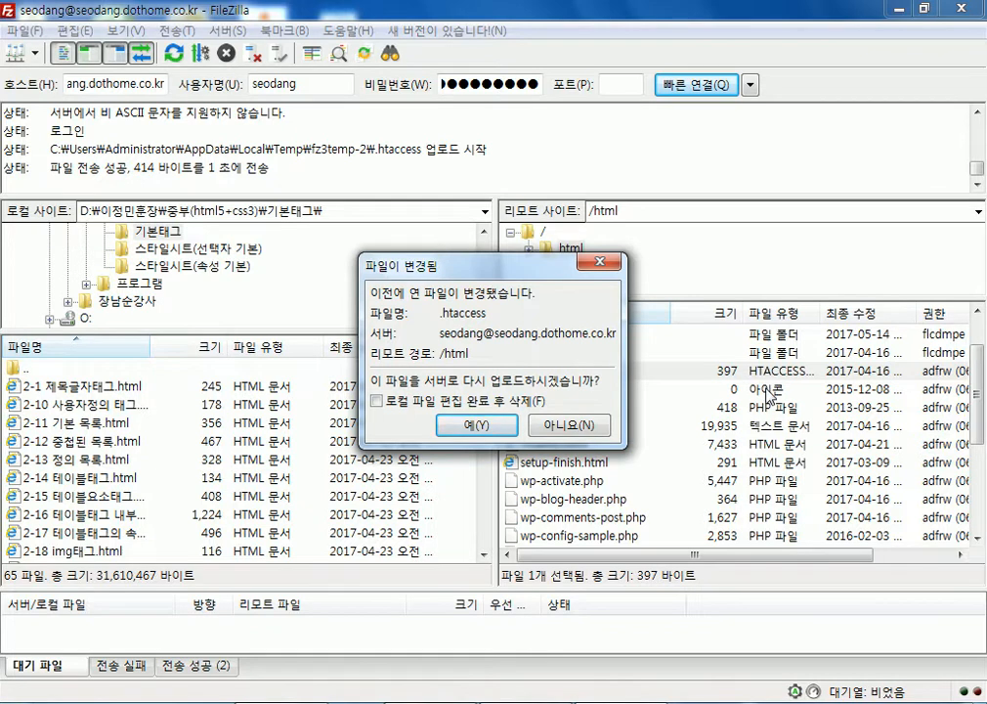
{"action": "left_click", "coordinate": [470, 427]}
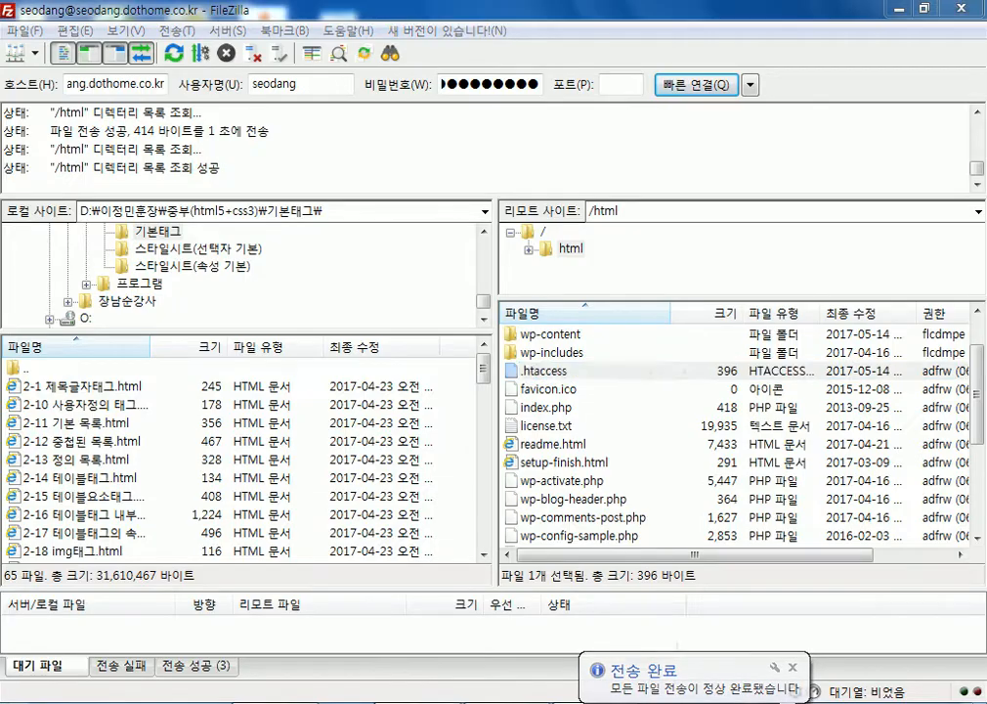
- Switch to the WordPress site in the browser and return to its home page by way of the dashboard
{"action": "key", "text": "alt+Tab"}
{"action": "left_click", "coordinate": [439, 16]}
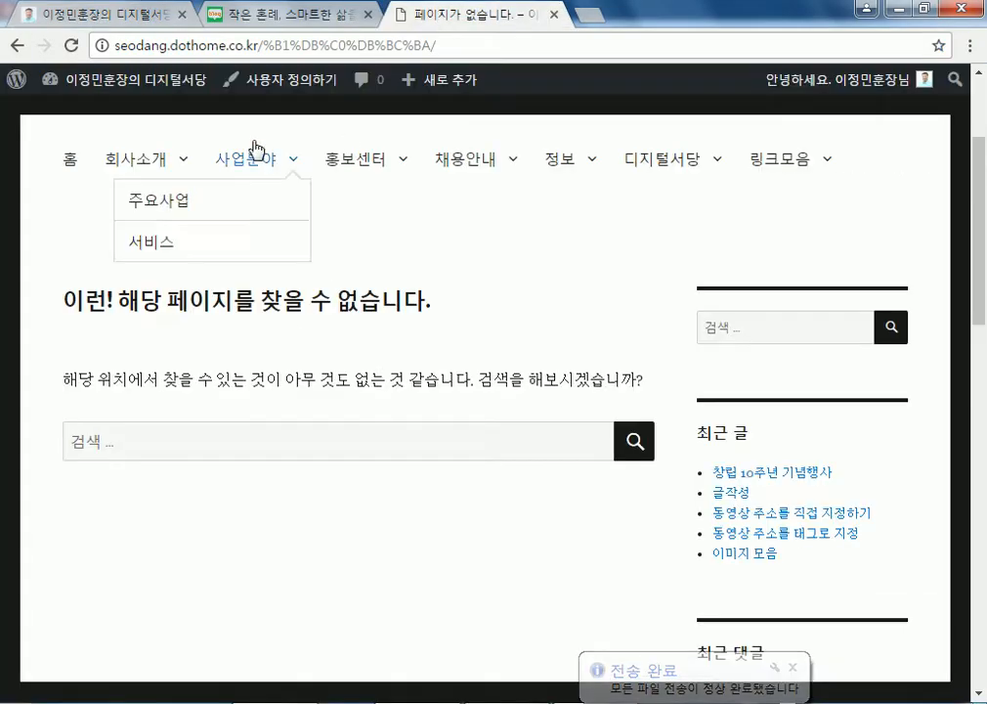
{"action": "left_click", "coordinate": [118, 91]}
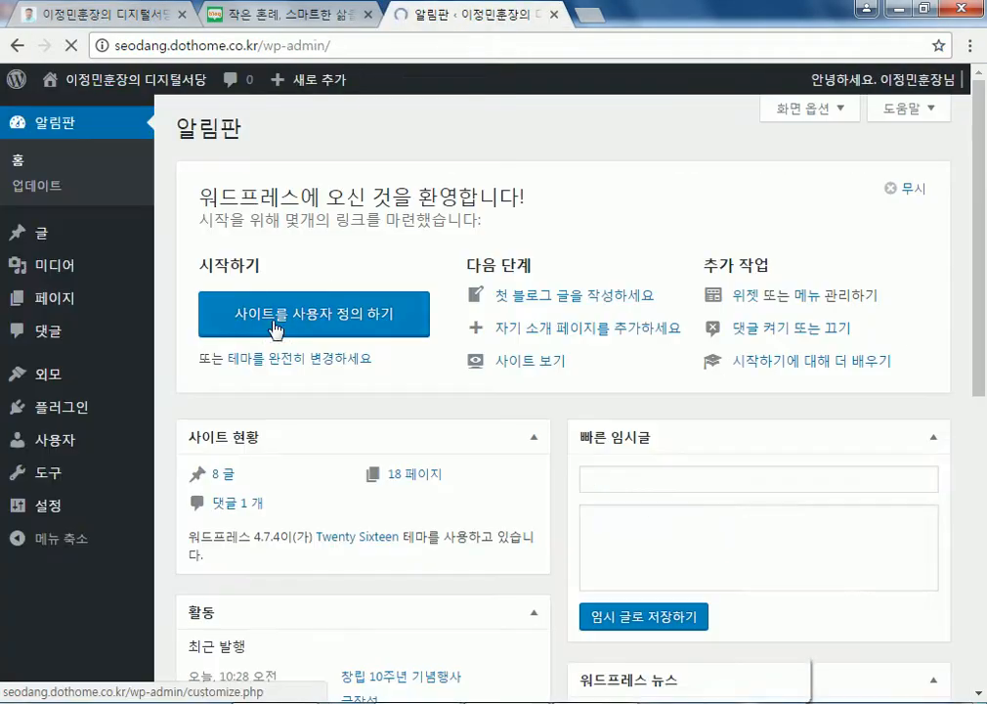
{"action": "left_click", "coordinate": [78, 106]}
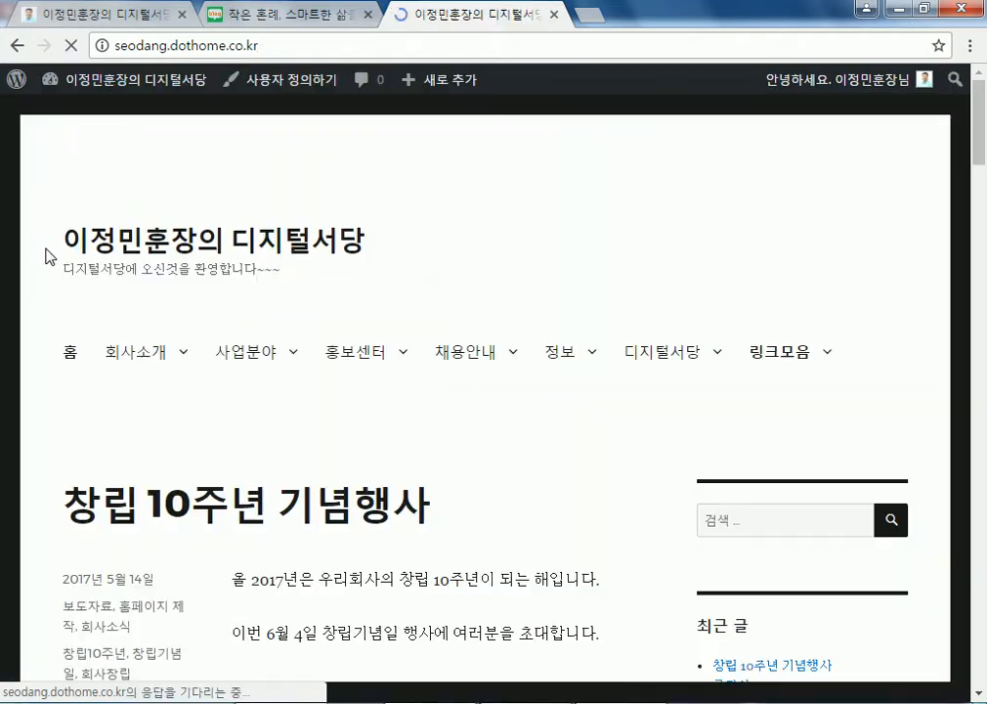
- Find the 글작성 post on the home page and open it to test whether its page loads
{"action": "scroll", "coordinate": [110, 364], "scroll_direction": "down", "scroll_amount": 5}
{"action": "scroll", "coordinate": [111, 364], "scroll_direction": "down", "scroll_amount": 4}
{"action": "scroll", "coordinate": [102, 322], "scroll_direction": "up", "scroll_amount": 3}
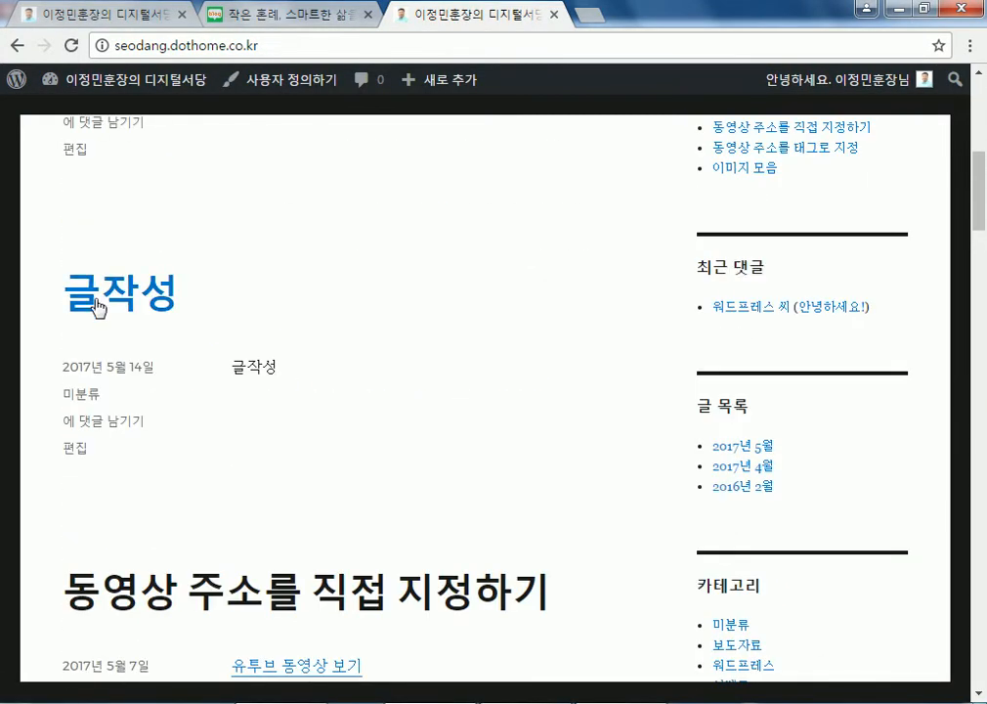
{"action": "left_click", "coordinate": [96, 296]}
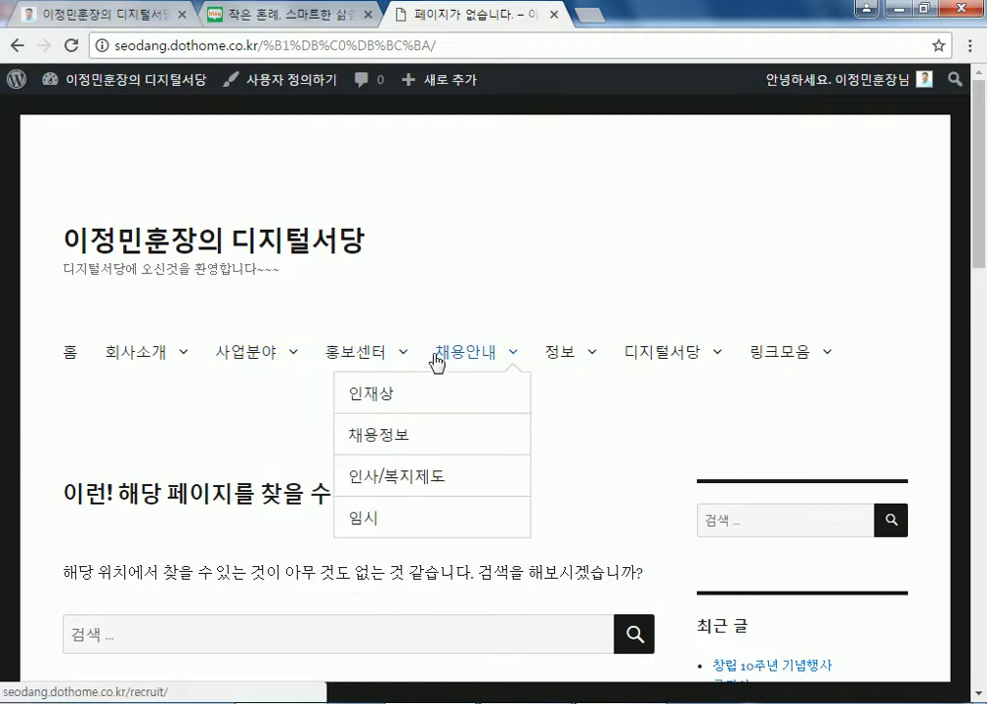
{"action": "mouse_move", "coordinate": [465, 361]}
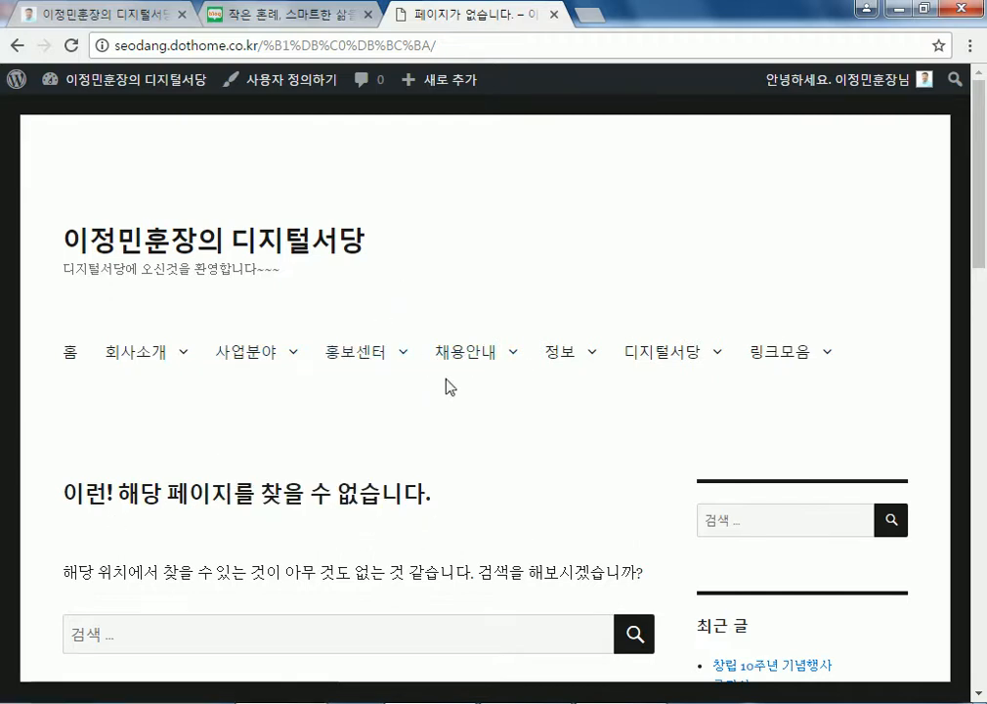
- Open the 임시 page under 채용안내 to test whether its address resolves
{"action": "left_click", "coordinate": [363, 526]}
{"action": "mouse_move", "coordinate": [146, 353]}
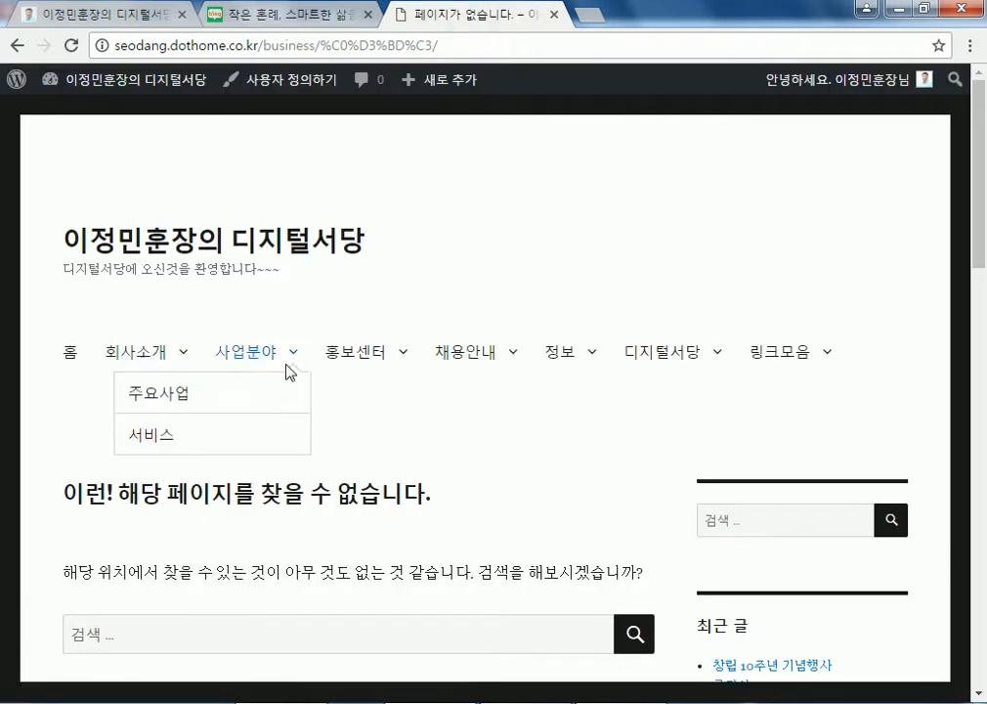
{"action": "mouse_move", "coordinate": [465, 356]}
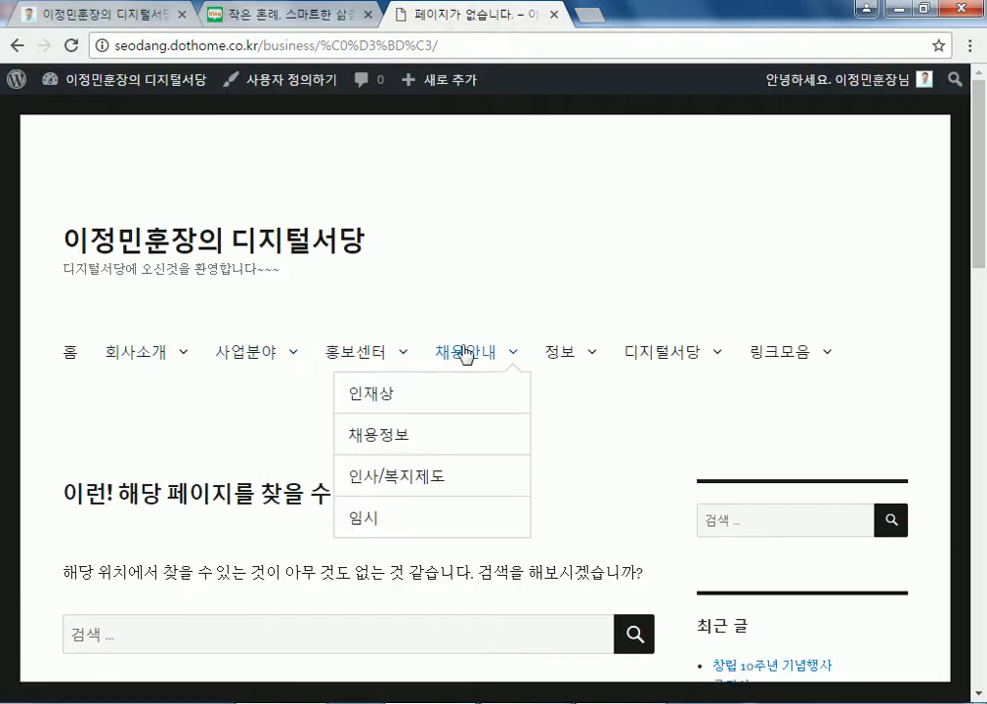
{"action": "left_click", "coordinate": [363, 526]}
{"action": "mouse_move", "coordinate": [253, 359]}
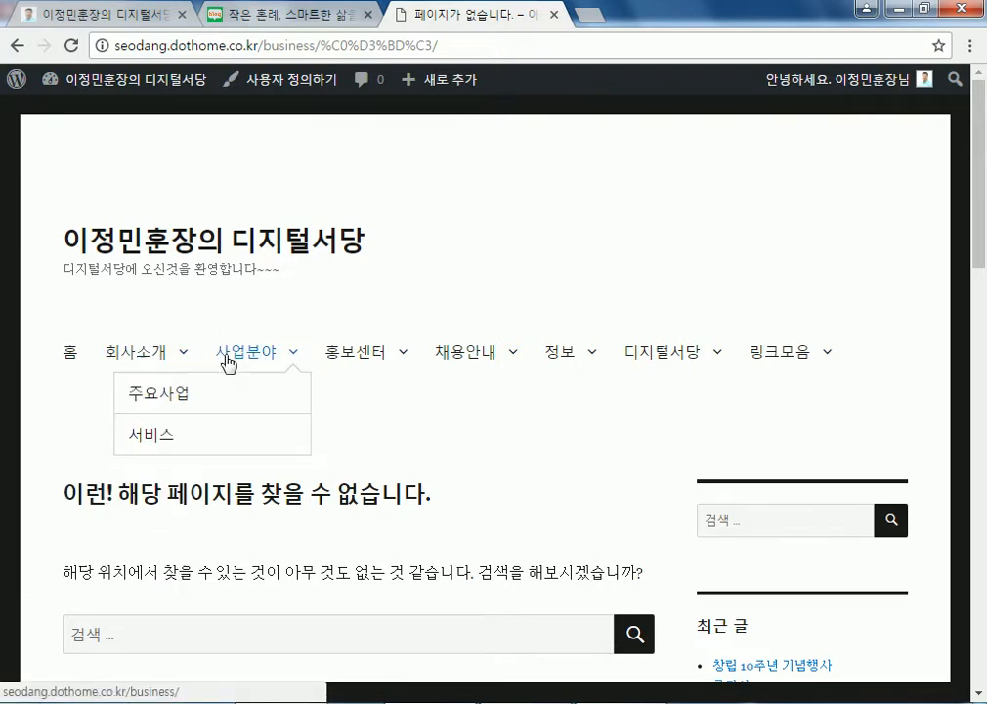
- Go to the site's home page, open the 글작성 post, and check the page it leads to
{"action": "left_click", "coordinate": [73, 357]}
{"action": "scroll", "coordinate": [77, 375], "scroll_direction": "down", "scroll_amount": 3}
{"action": "scroll", "coordinate": [84, 524], "scroll_direction": "down", "scroll_amount": 3}
{"action": "left_click", "coordinate": [104, 311]}
{"action": "mouse_move", "coordinate": [432, 375]}
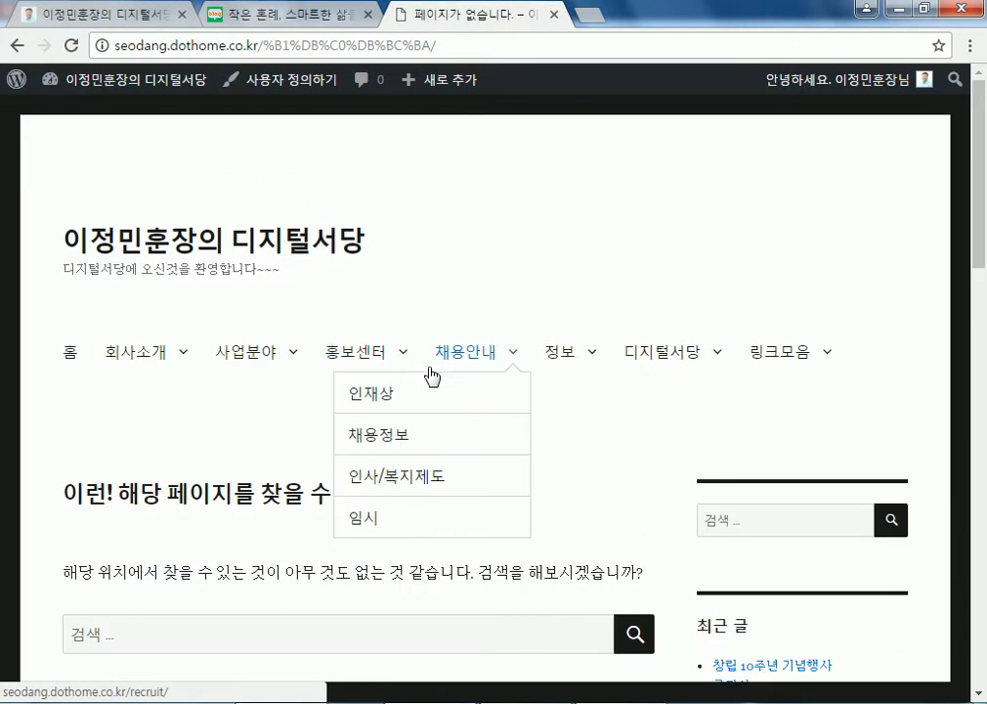
{"action": "scroll", "coordinate": [432, 376], "scroll_direction": "down", "scroll_amount": 2}
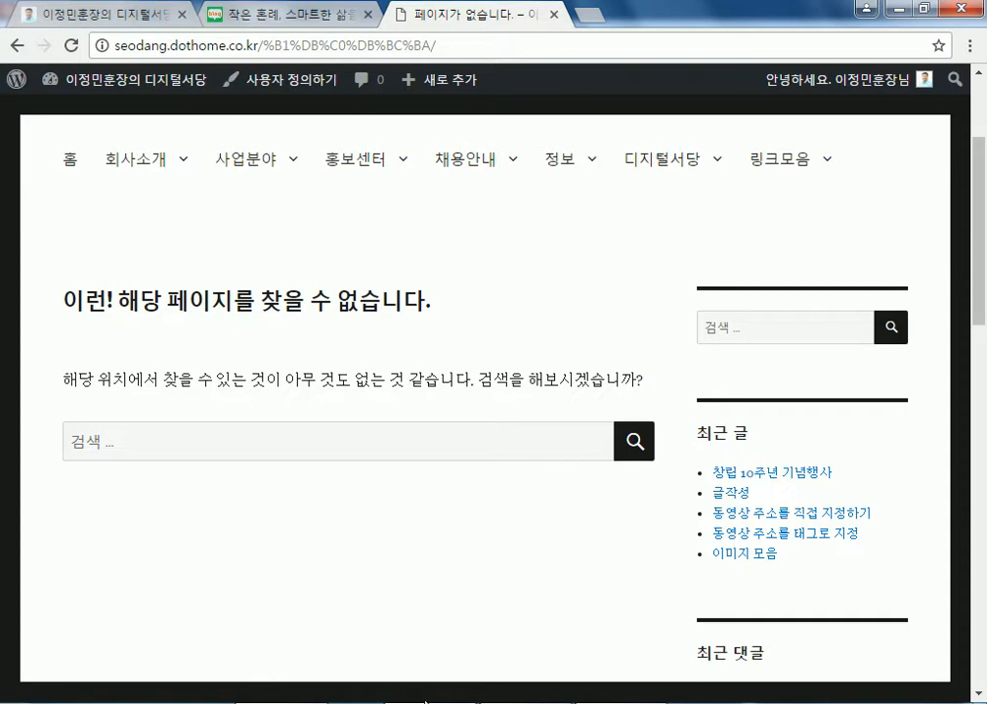
- Close the Naver blog tab and copy the .htaccess code, from <IfModule mod_url.c> through # END WordPress, from the host.new21.net article
{"action": "left_click", "coordinate": [391, 701]}
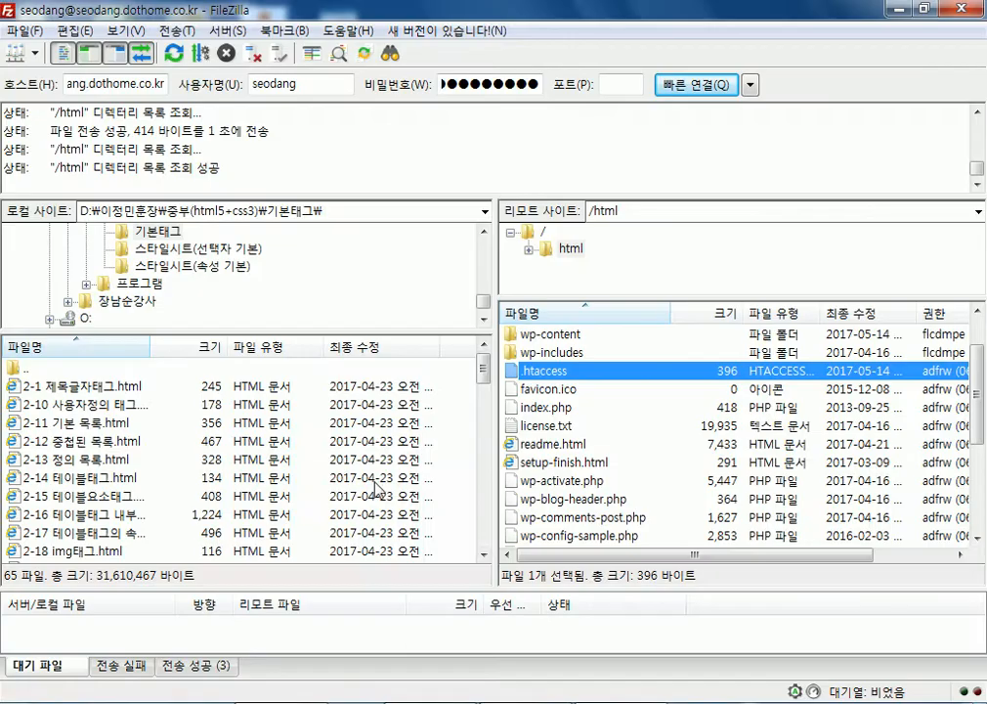
{"action": "left_click", "coordinate": [448, 679]}
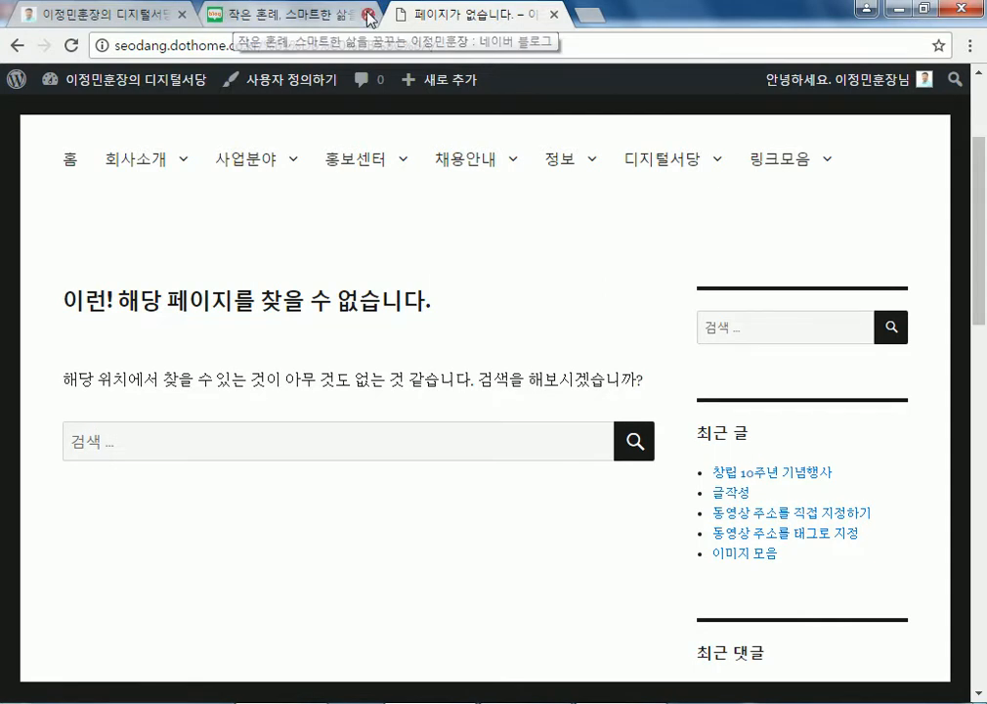
{"action": "left_click_drag", "start_coordinate": [409, 15], "coordinate": [293, 21]}
{"action": "left_click", "coordinate": [142, 22]}
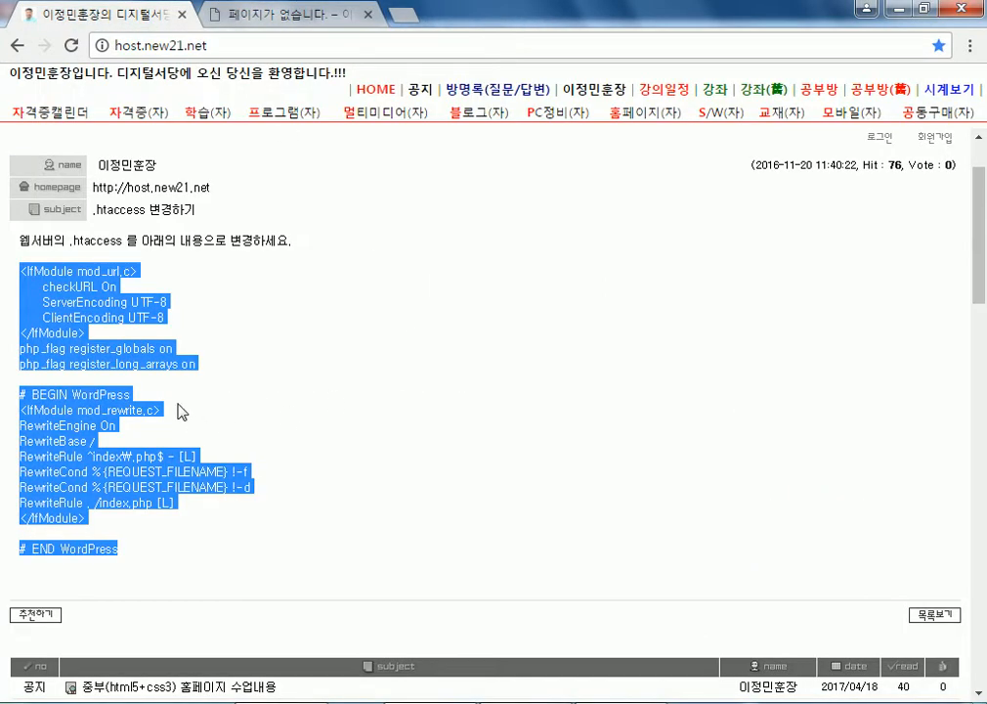
{"action": "left_click", "coordinate": [77, 302]}
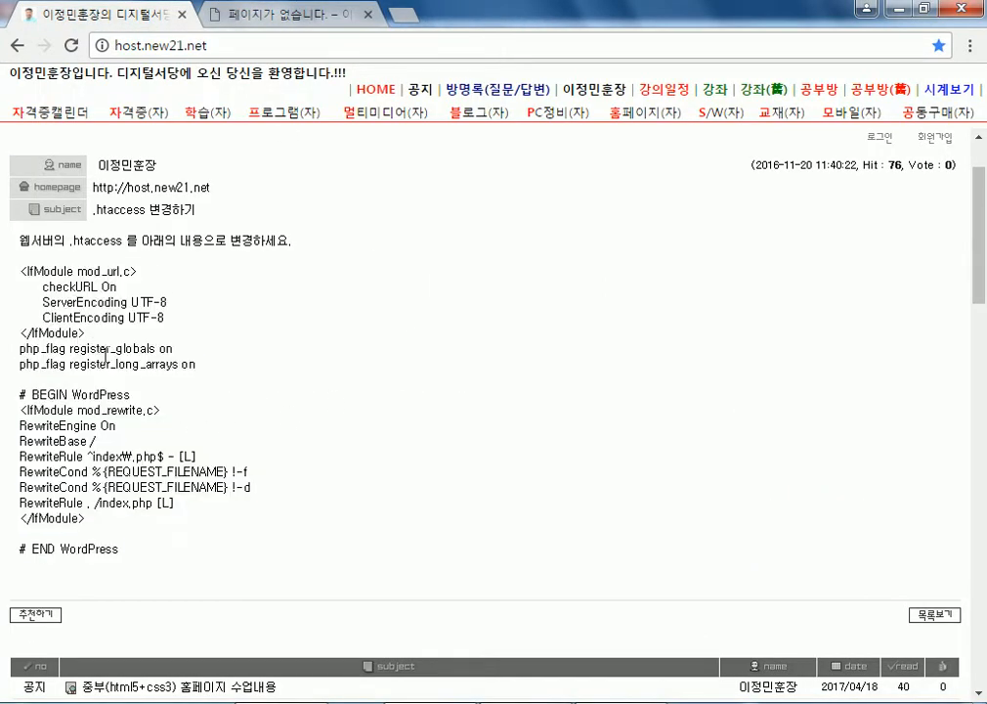
{"action": "left_click_drag", "start_coordinate": [118, 546], "coordinate": [21, 271]}
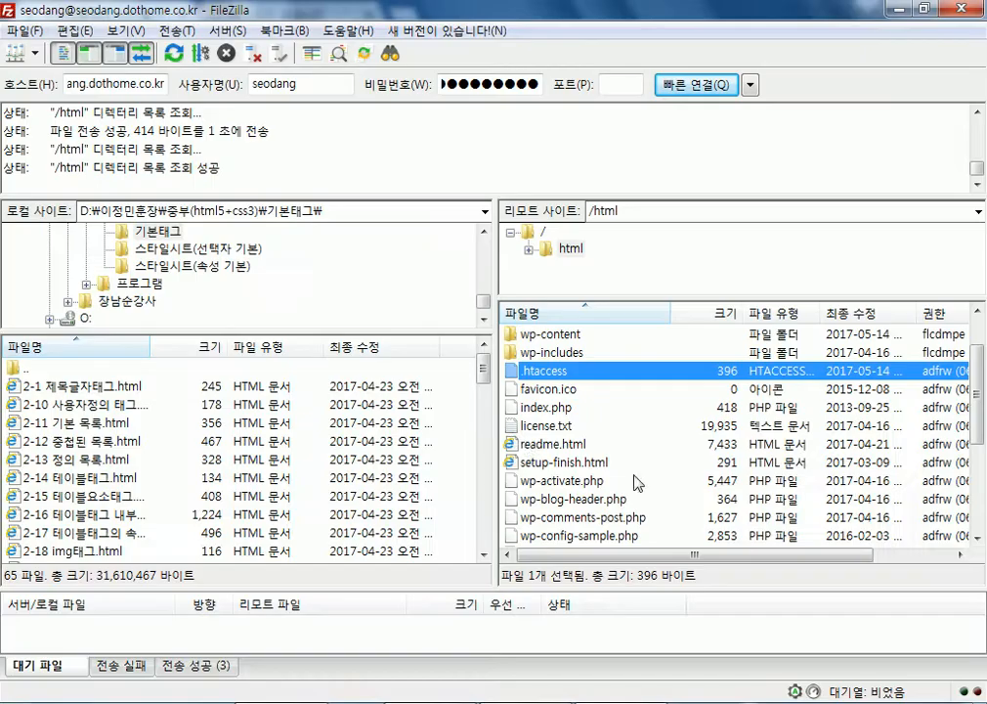
- In FileZilla, reopen the remote .htaccess file for editing and replace its entire contents with the copied code
{"action": "right_click", "coordinate": [549, 376]}
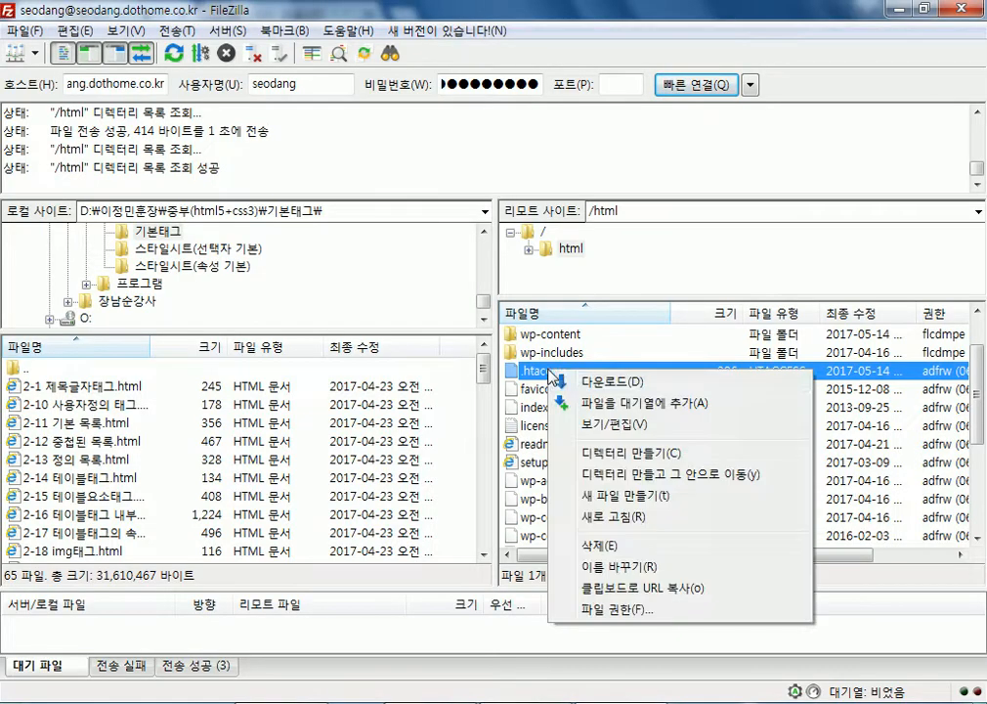
{"action": "left_click", "coordinate": [608, 428]}
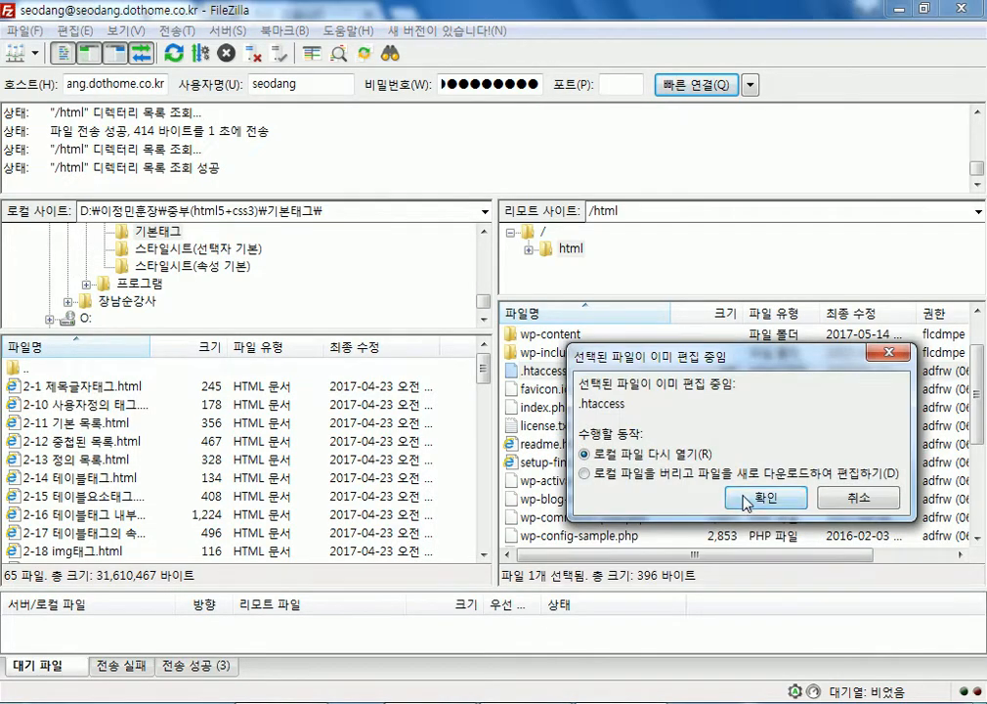
{"action": "left_click", "coordinate": [580, 495]}
{"action": "left_click", "coordinate": [397, 275]}
{"action": "key", "text": "ctrl+a"}
{"action": "key", "text": "ctrl+v"}
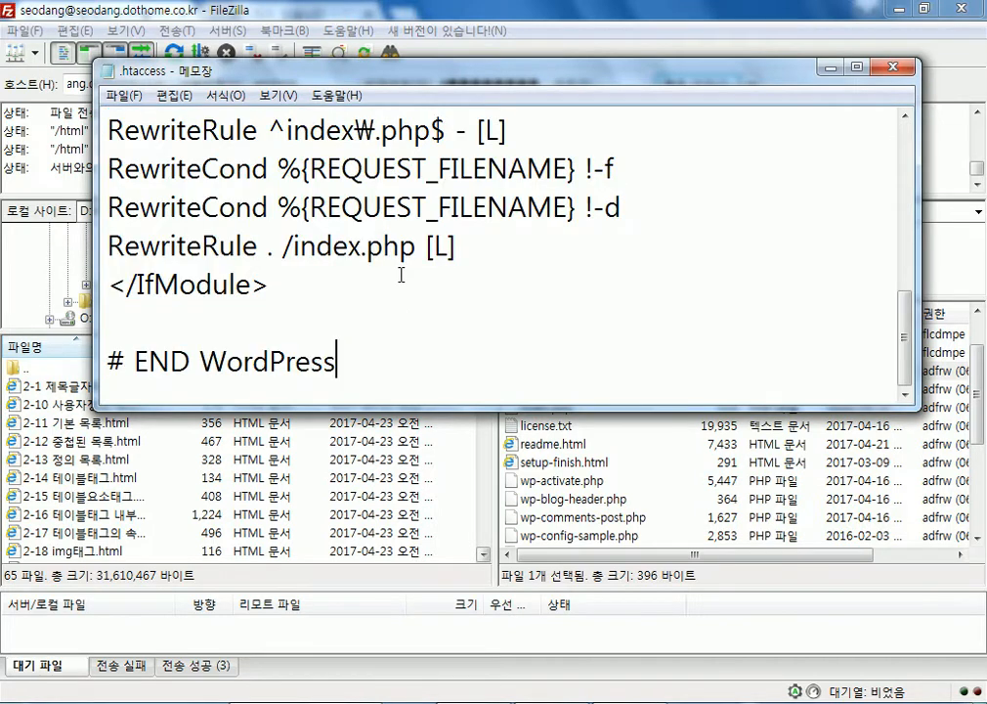
- Close the .htaccess file with its changes saved and upload the edited version back to the server
{"action": "left_click", "coordinate": [893, 66]}
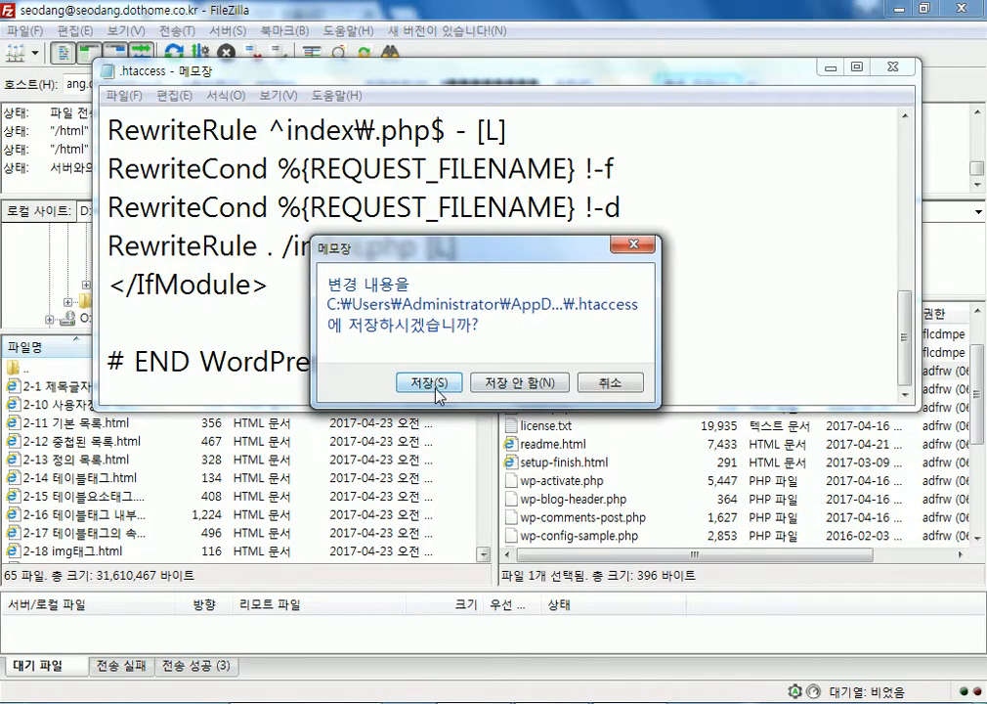
{"action": "left_click", "coordinate": [436, 381]}
{"action": "left_click", "coordinate": [473, 424]}
{"action": "left_click", "coordinate": [652, 445]}
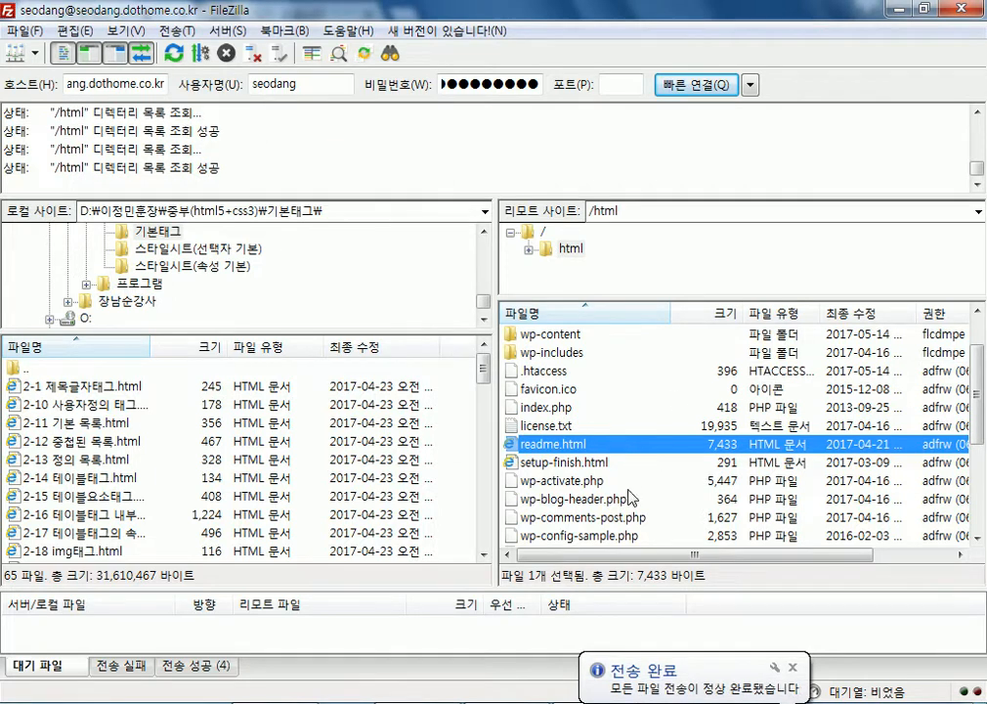
- Return to the WordPress site in Chrome and retest the 임시 page under 채용안내
{"action": "key", "text": "alt+Tab"}
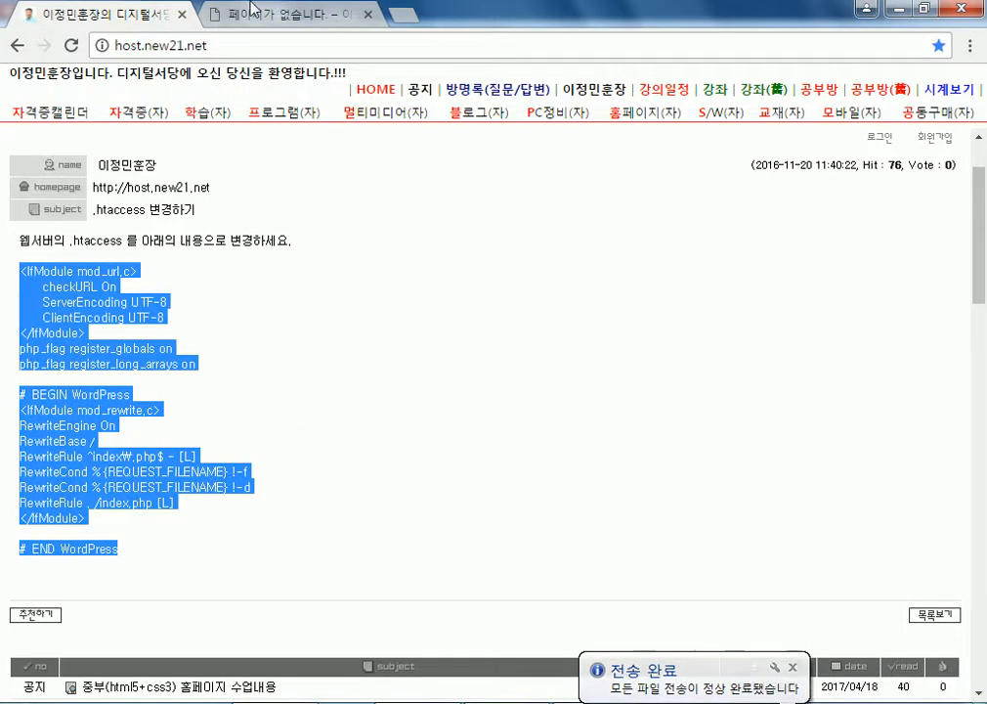
{"action": "left_click", "coordinate": [258, 17]}
{"action": "mouse_move", "coordinate": [445, 164]}
{"action": "left_click", "coordinate": [409, 193]}
{"action": "mouse_move", "coordinate": [458, 185]}
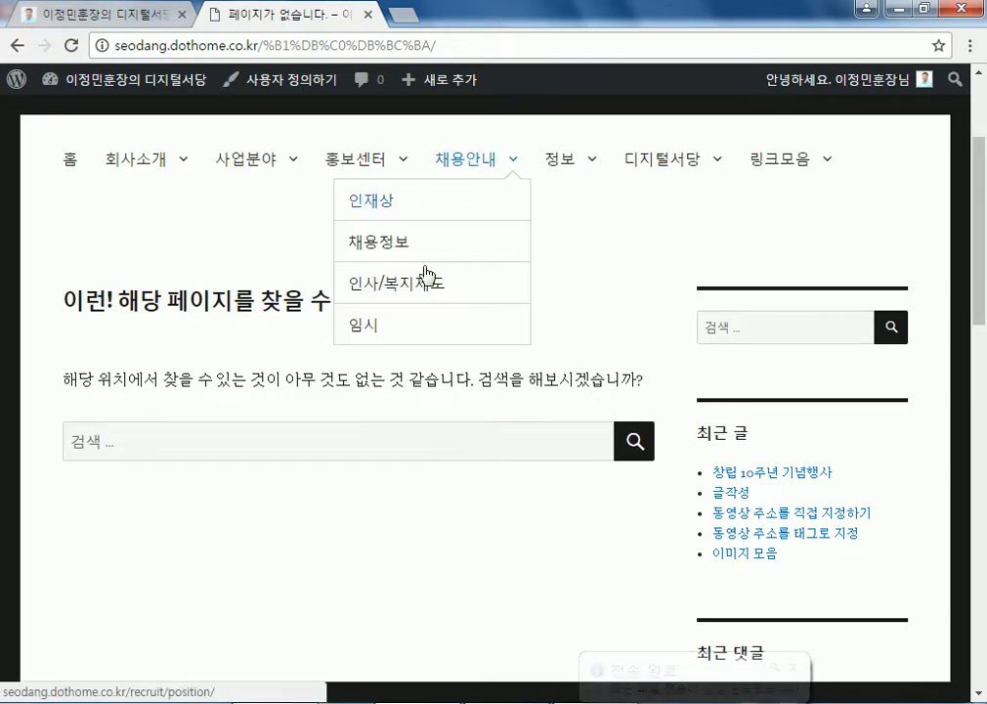
{"action": "left_click", "coordinate": [364, 332]}
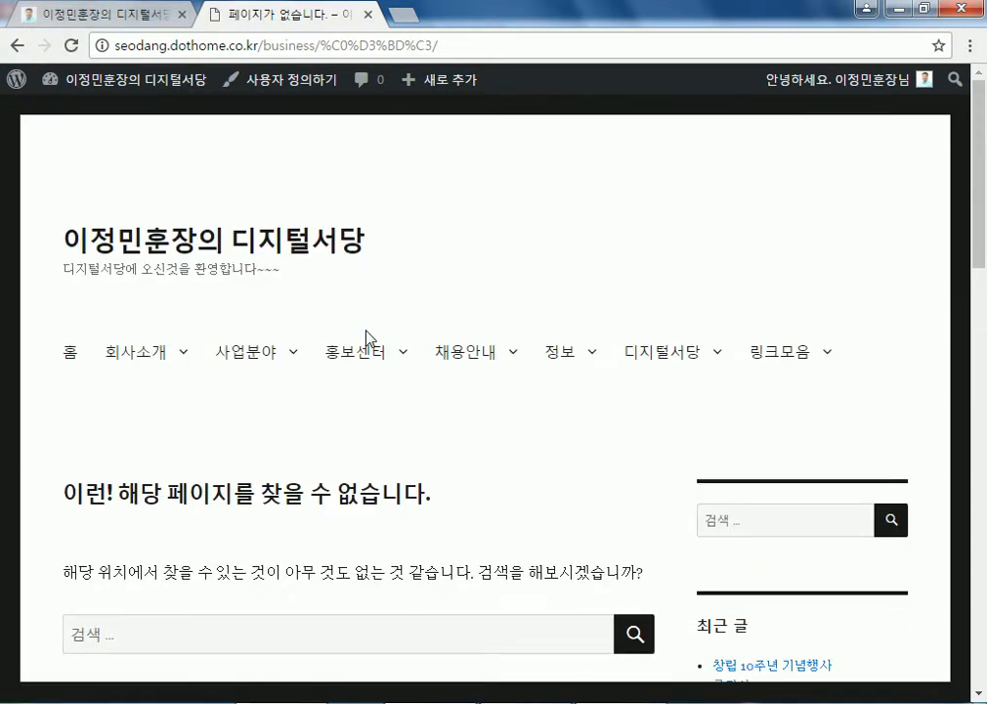
{"action": "mouse_move", "coordinate": [367, 337]}
{"action": "scroll", "coordinate": [367, 337], "scroll_direction": "down", "scroll_amount": 3}
{"action": "scroll", "coordinate": [370, 337], "scroll_direction": "up", "scroll_amount": 3}
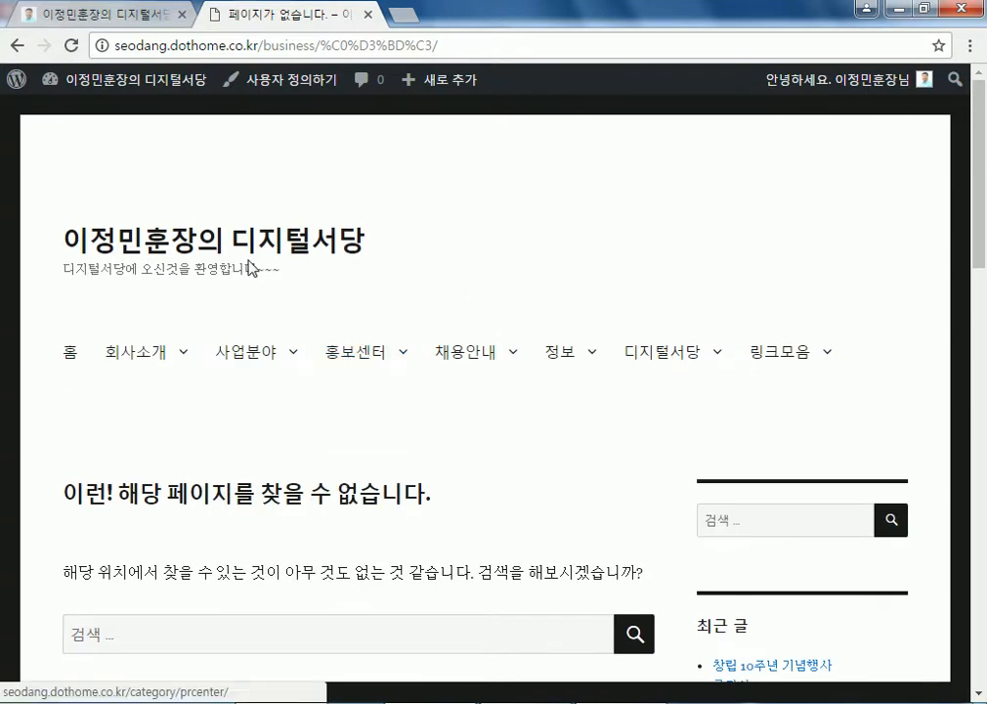
- Open the WordPress permalink settings (고유주소) from the dashboard and review the URL structure and category base options
{"action": "left_click", "coordinate": [115, 118]}
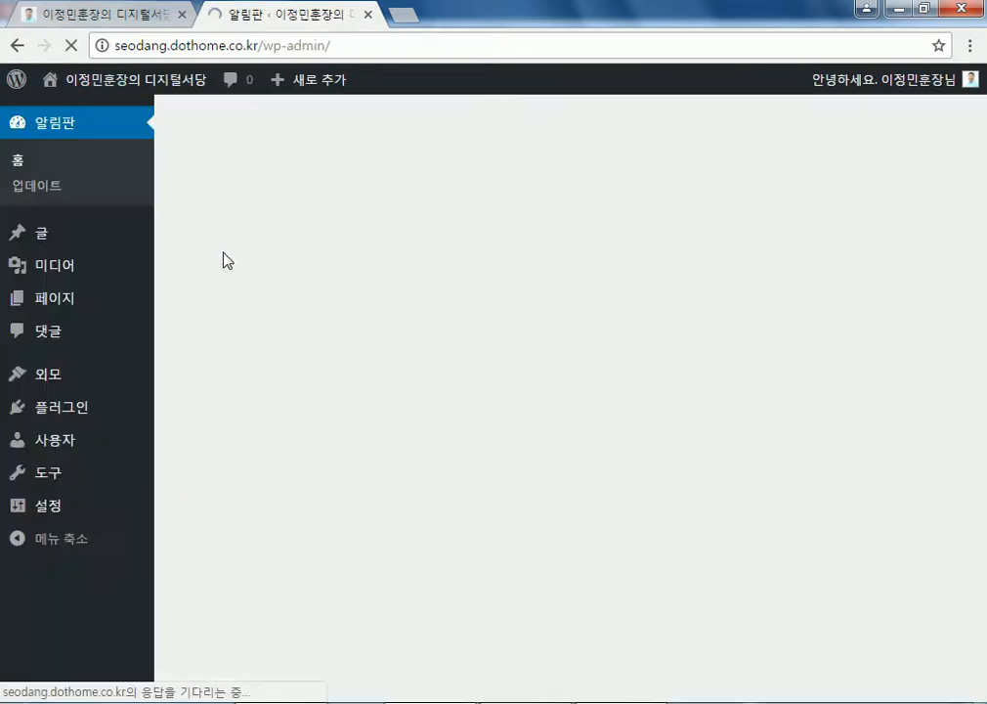
{"action": "mouse_move", "coordinate": [35, 509]}
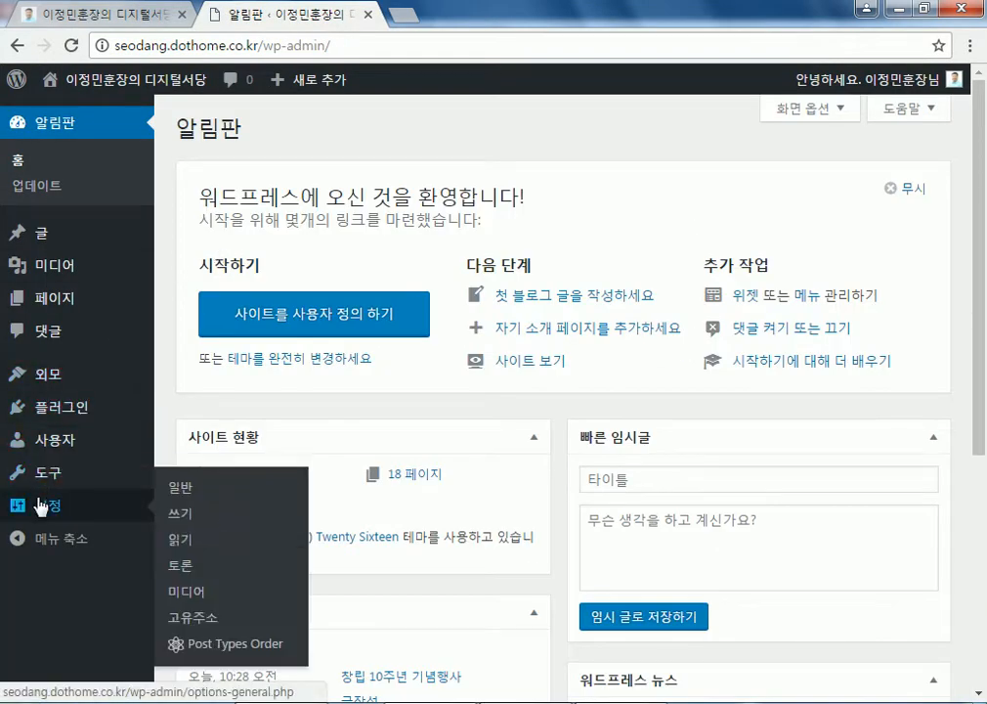
{"action": "left_click", "coordinate": [193, 617]}
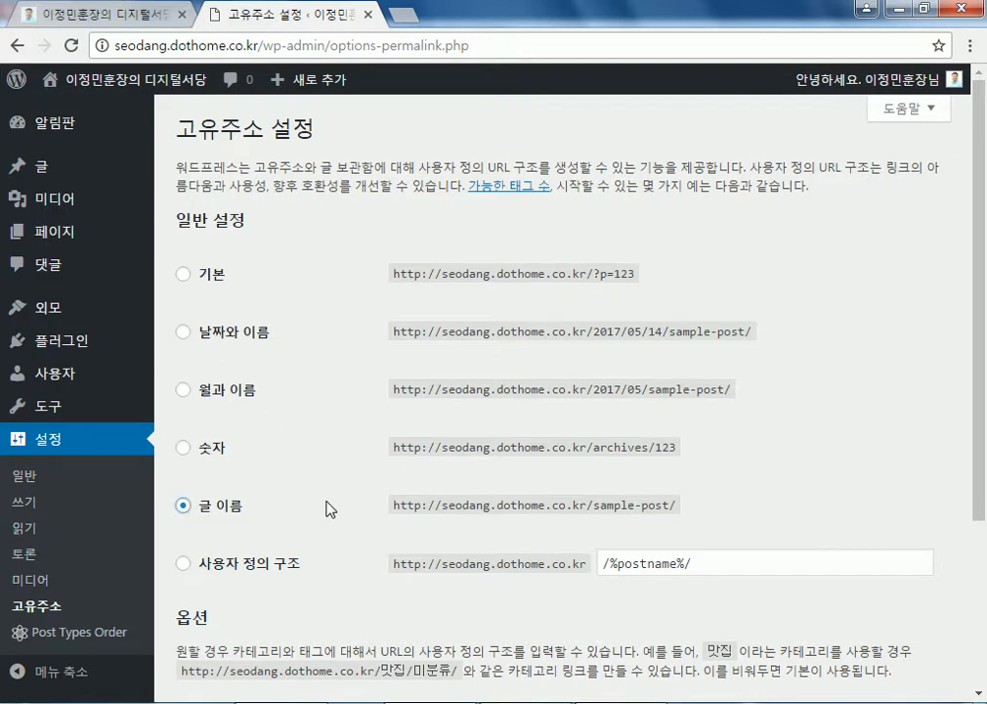
{"action": "scroll", "coordinate": [325, 507], "scroll_direction": "down", "scroll_amount": 3}
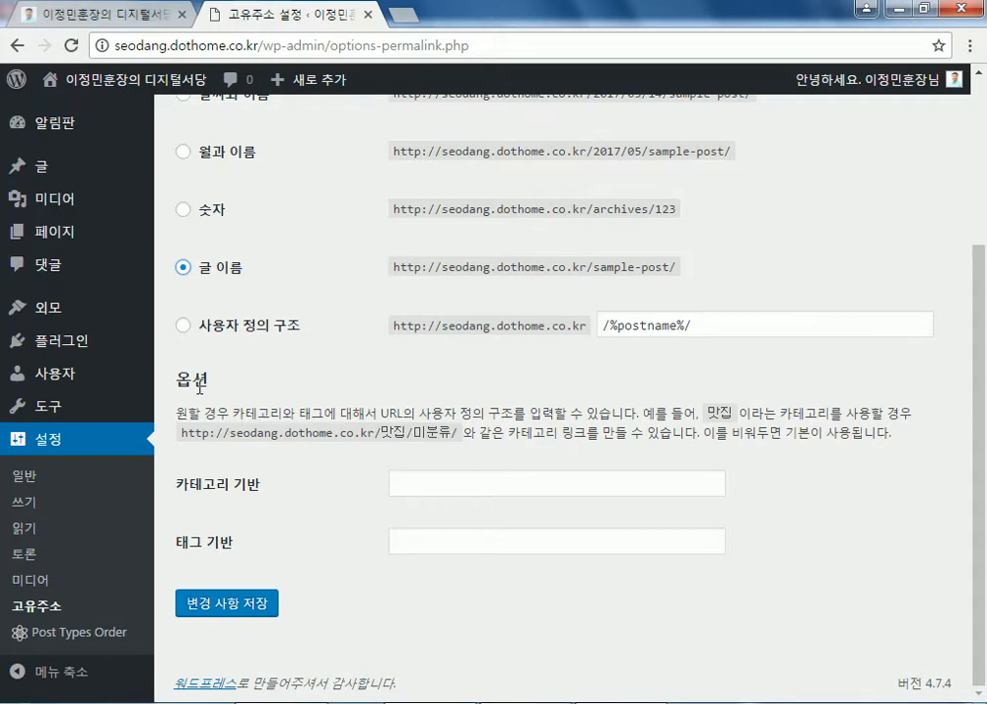
{"action": "left_click", "coordinate": [400, 486]}
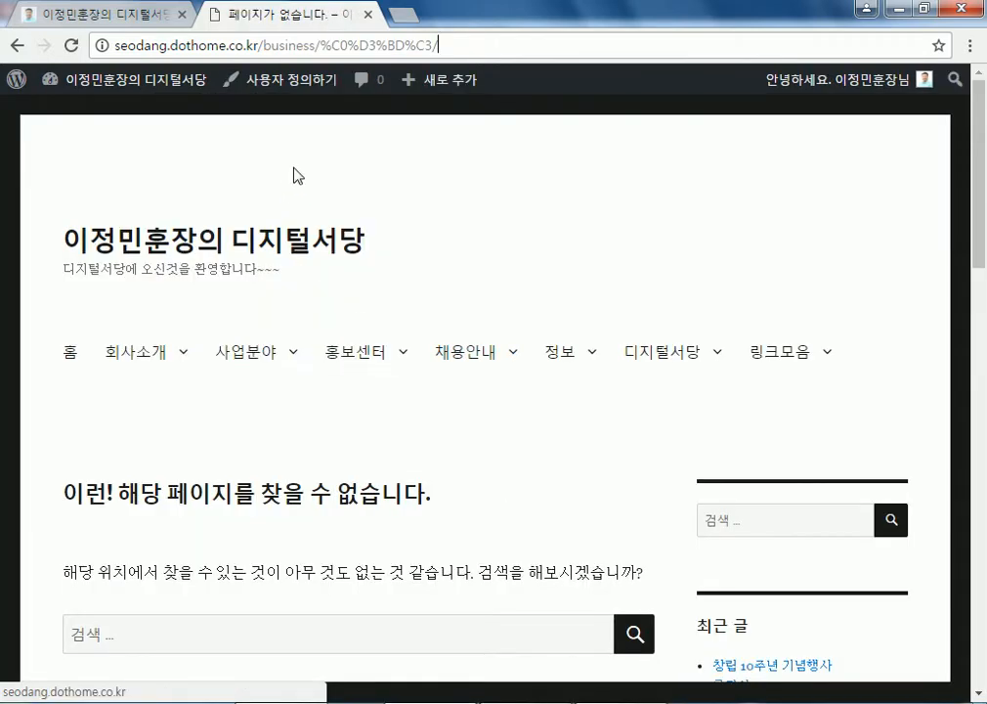
- Switch to the Notepad notes, maximize them, and review the .htaccess code from <IfModule mod_url.c> down to the php_flag lines
{"action": "left_click", "coordinate": [284, 701]}
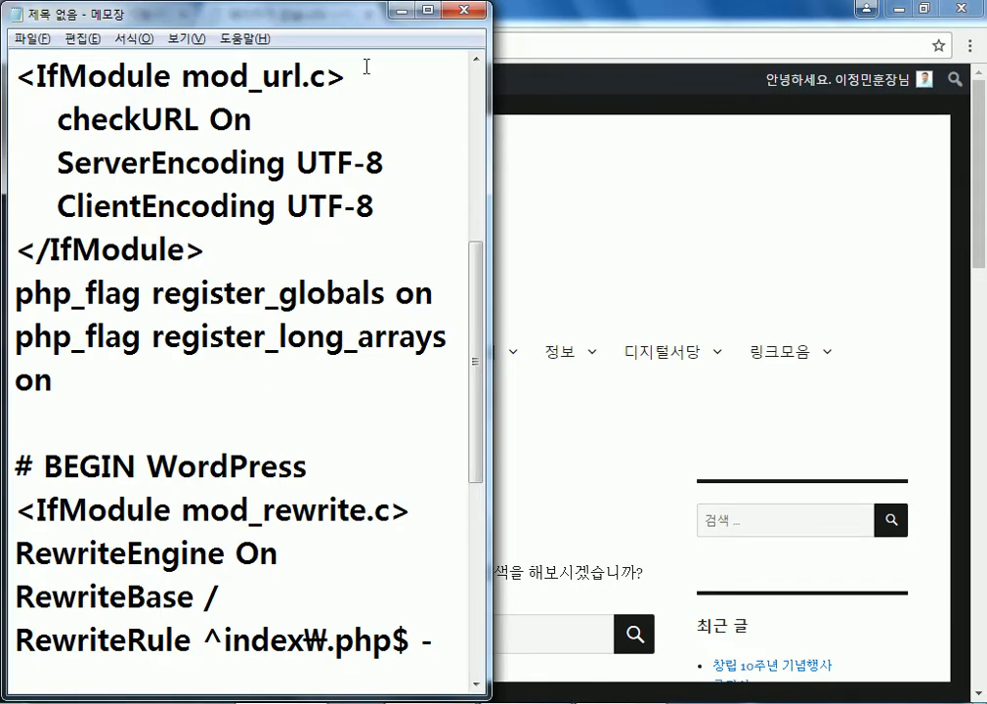
{"action": "double_click", "coordinate": [346, 17]}
{"action": "scroll", "coordinate": [297, 182], "scroll_direction": "up", "scroll_amount": 5}
{"action": "double_click", "coordinate": [305, 77]}
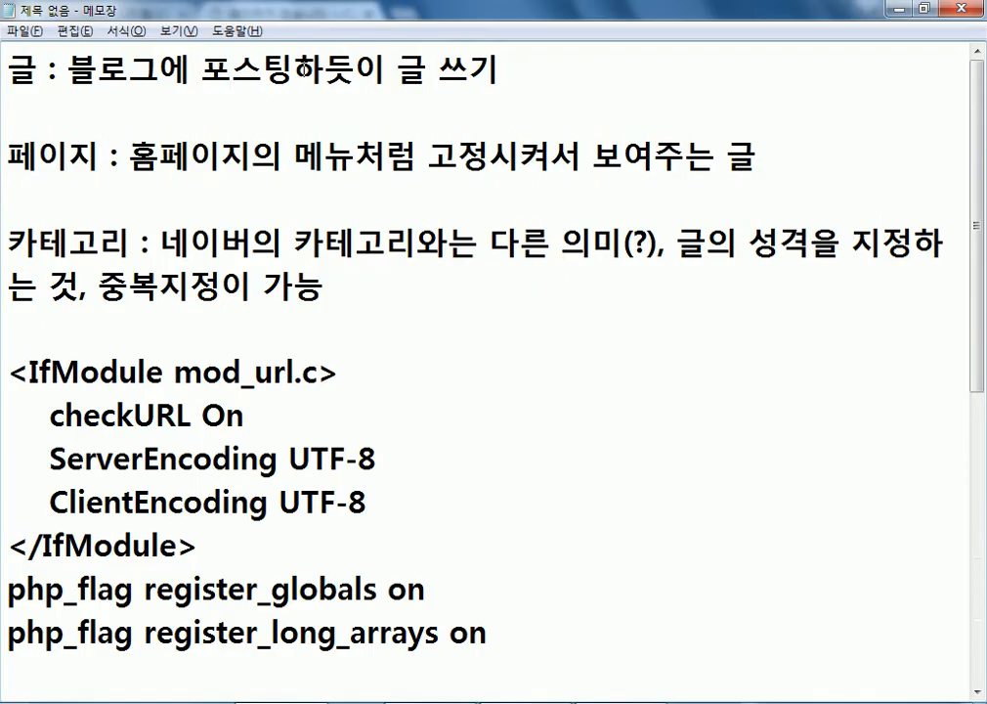
{"action": "left_click_drag", "start_coordinate": [17, 372], "coordinate": [114, 641]}
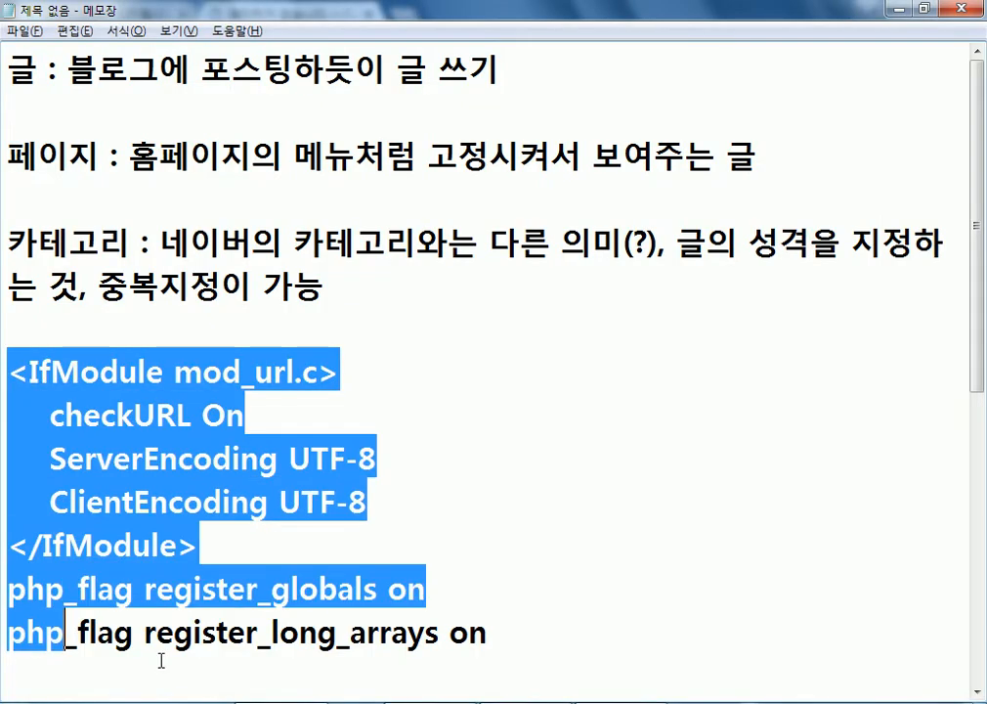
- Copy the sentence "웹서버의 .htaccess 를 아래의 내용으로 변경하세요." from the host.new21.net article into the notes, directly above the <IfModule mod_url.c> code
{"action": "key", "text": "alt+Tab"}
{"action": "left_click", "coordinate": [133, 17]}
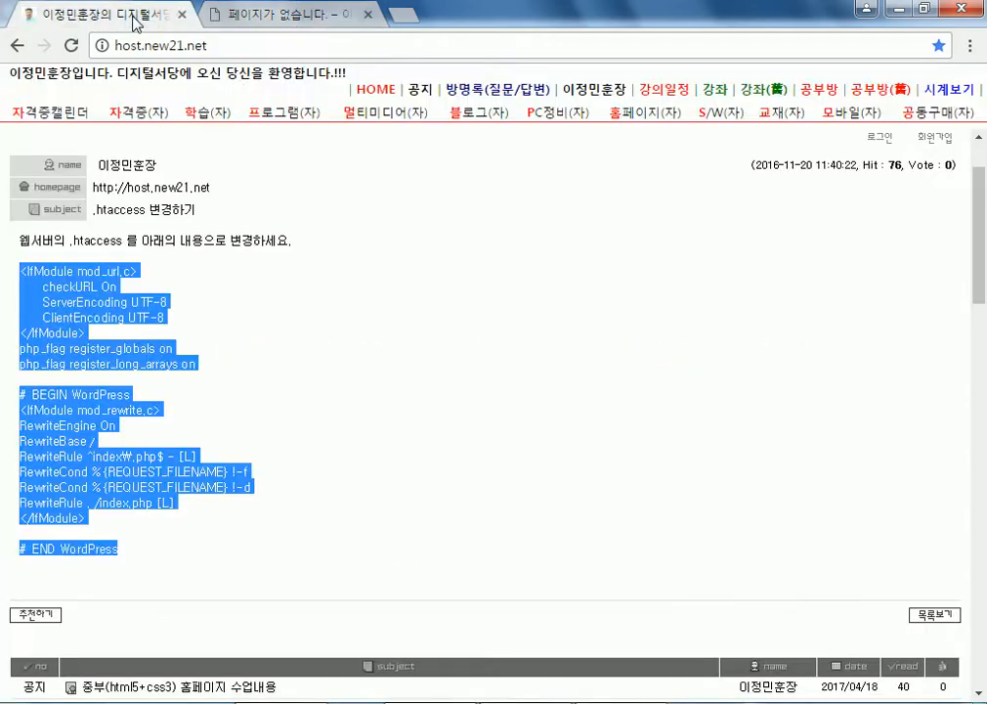
{"action": "left_click_drag", "start_coordinate": [21, 243], "coordinate": [376, 274]}
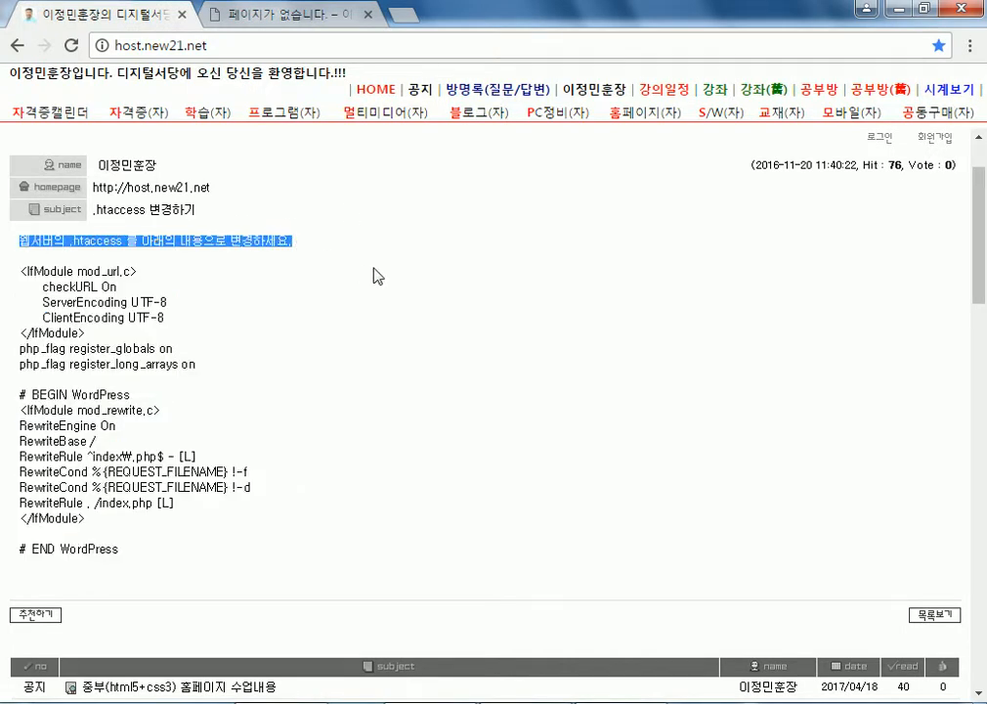
{"action": "key", "text": "alt+Tab"}
{"action": "left_click", "coordinate": [267, 327]}
{"action": "type", "text": "웹서버의 .htaccess 를 아래의 내용으로 변경하세요."}
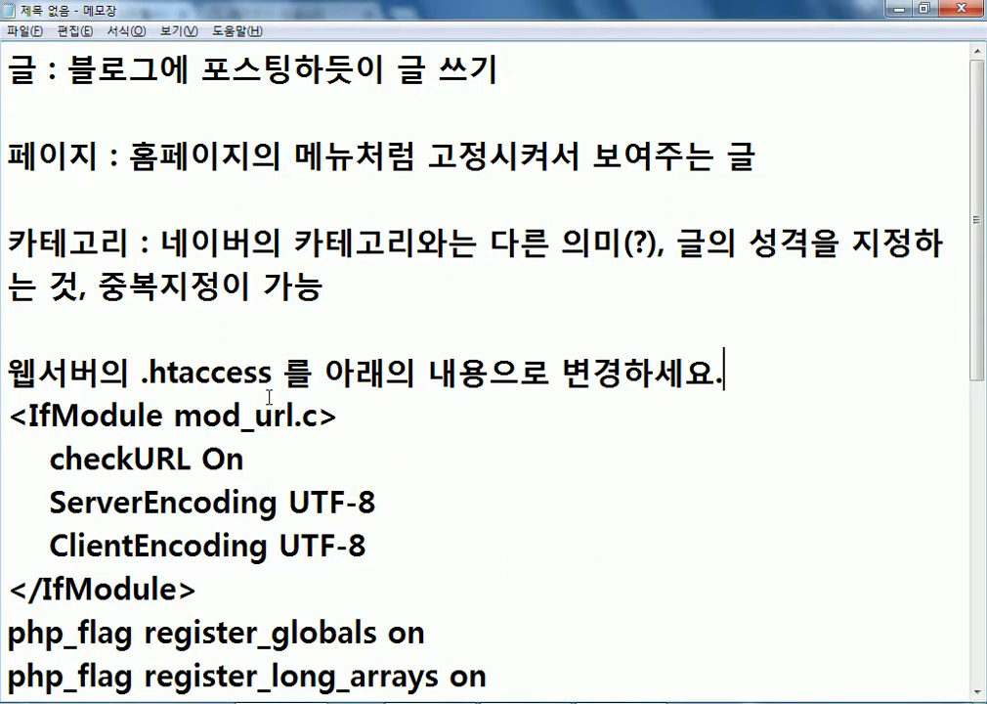
- Examine the ServerEncoding and ClientEncoding lines and their UTF-8 values in the notes
{"action": "scroll", "coordinate": [200, 437], "scroll_direction": "down", "scroll_amount": 2}
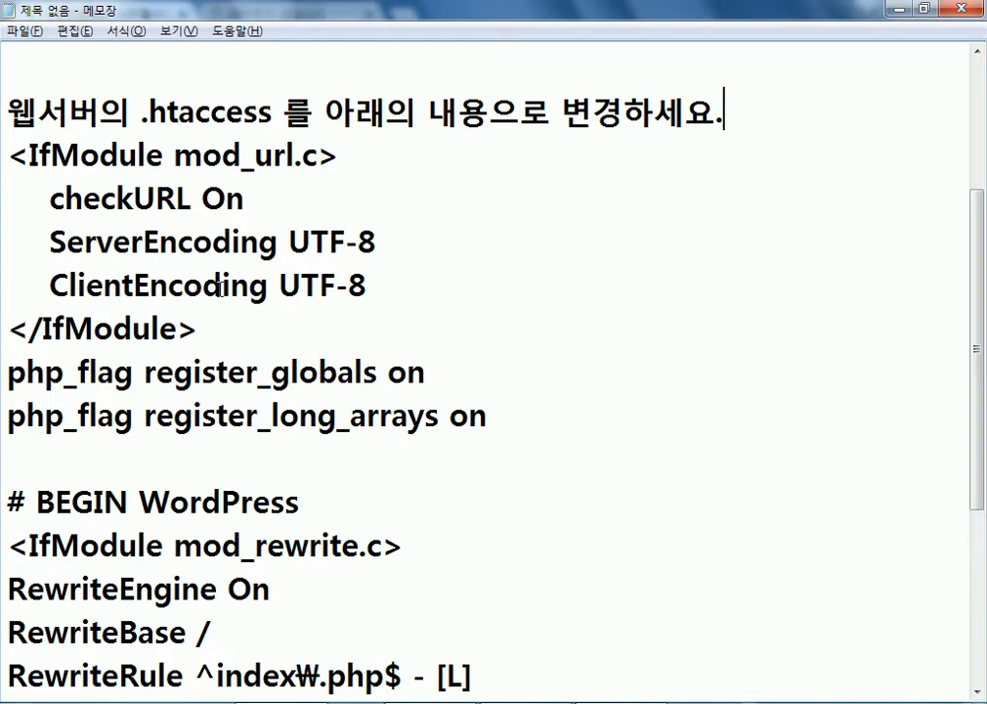
{"action": "left_click_drag", "start_coordinate": [144, 242], "coordinate": [48, 243]}
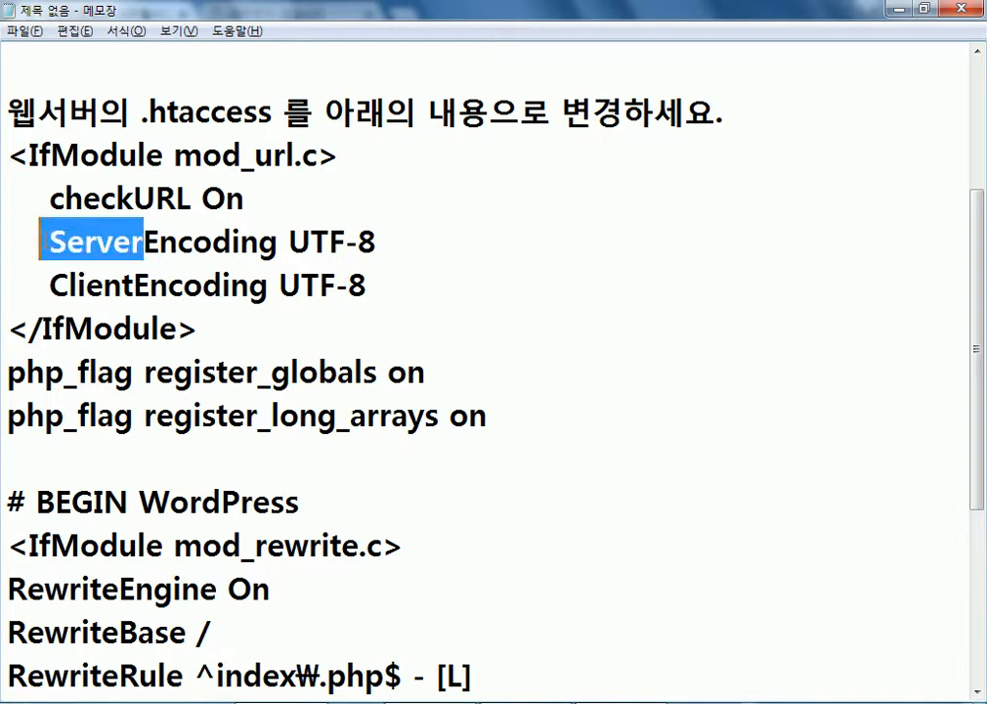
{"action": "left_click", "coordinate": [50, 287]}
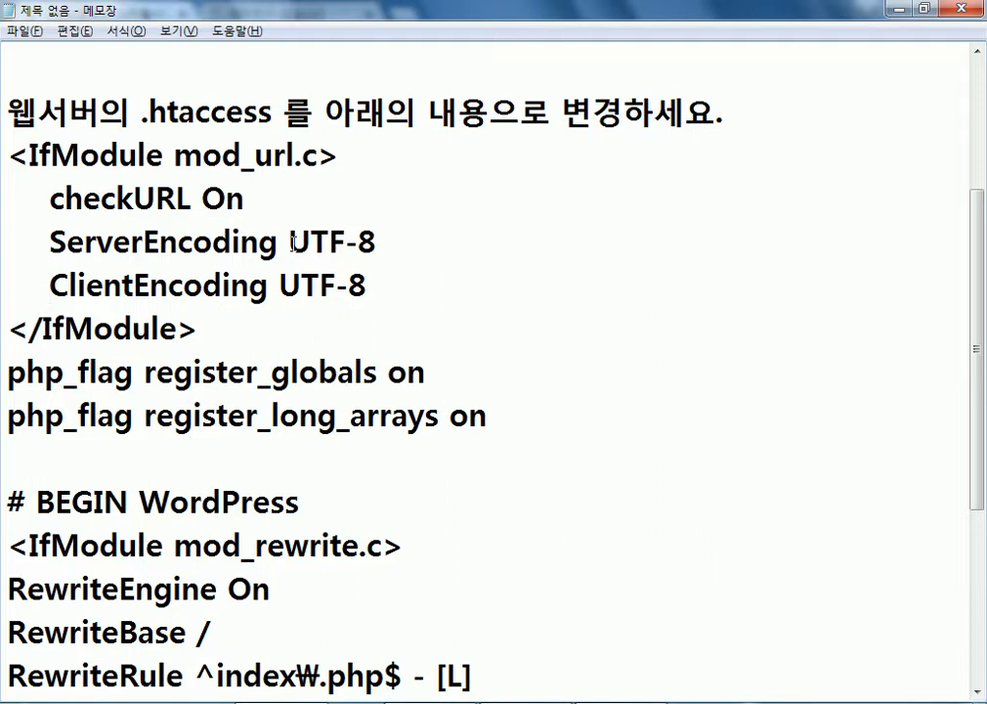
{"action": "left_click_drag", "start_coordinate": [291, 243], "coordinate": [378, 243]}
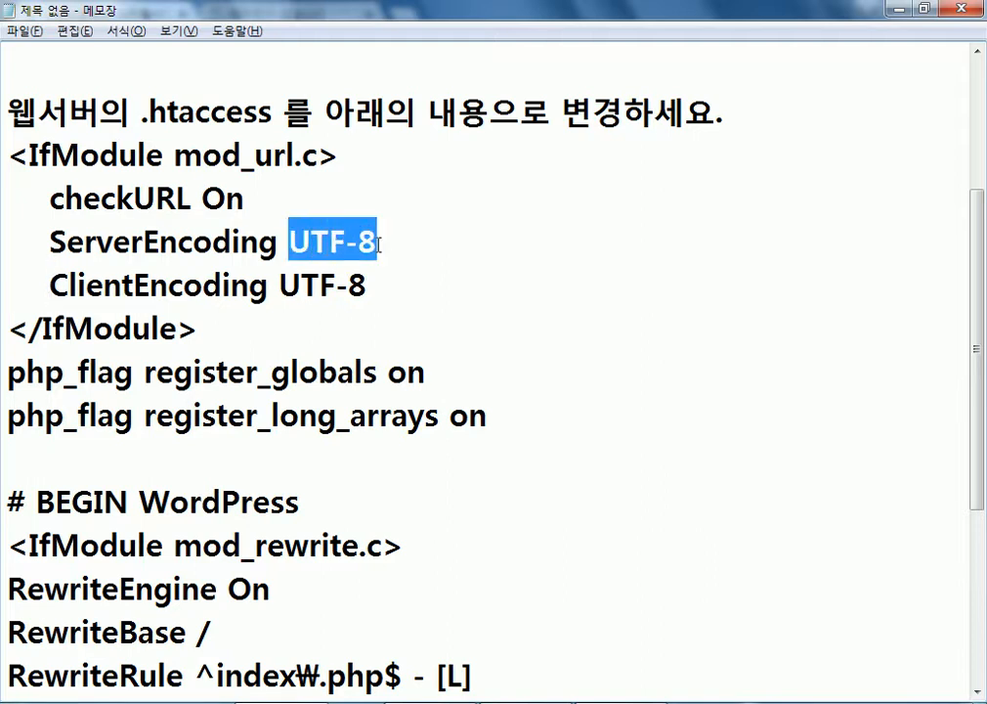
{"action": "left_click", "coordinate": [286, 291]}
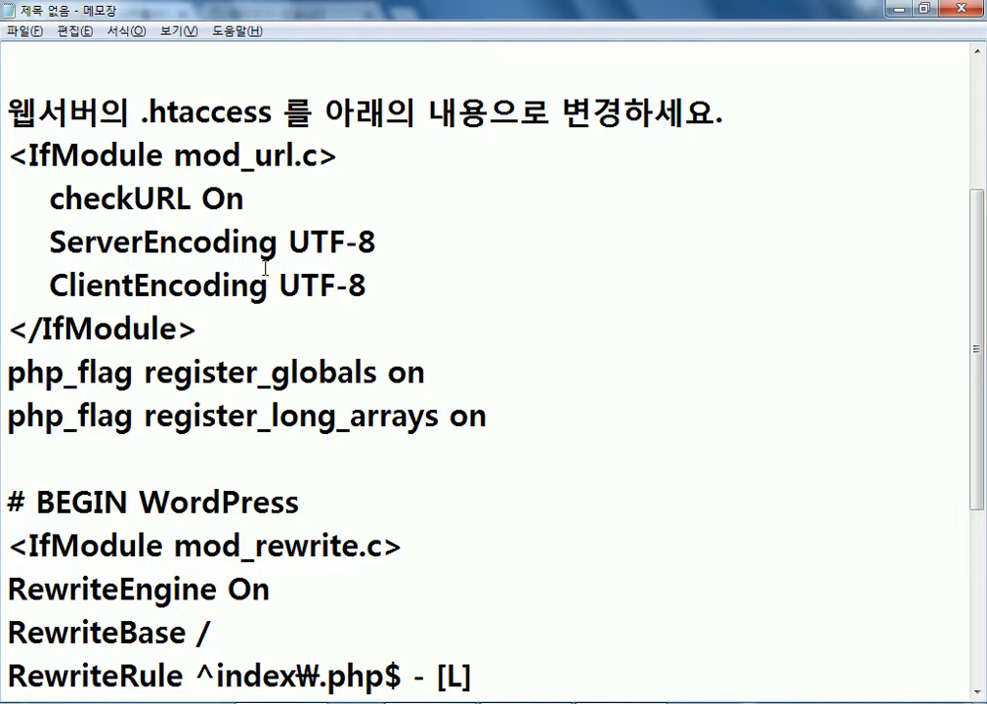
- Review the # BEGIN WordPress rewrite rules in the notes, and return to the page-not-found tab in the browser
{"action": "scroll", "coordinate": [265, 285], "scroll_direction": "down", "scroll_amount": 3}
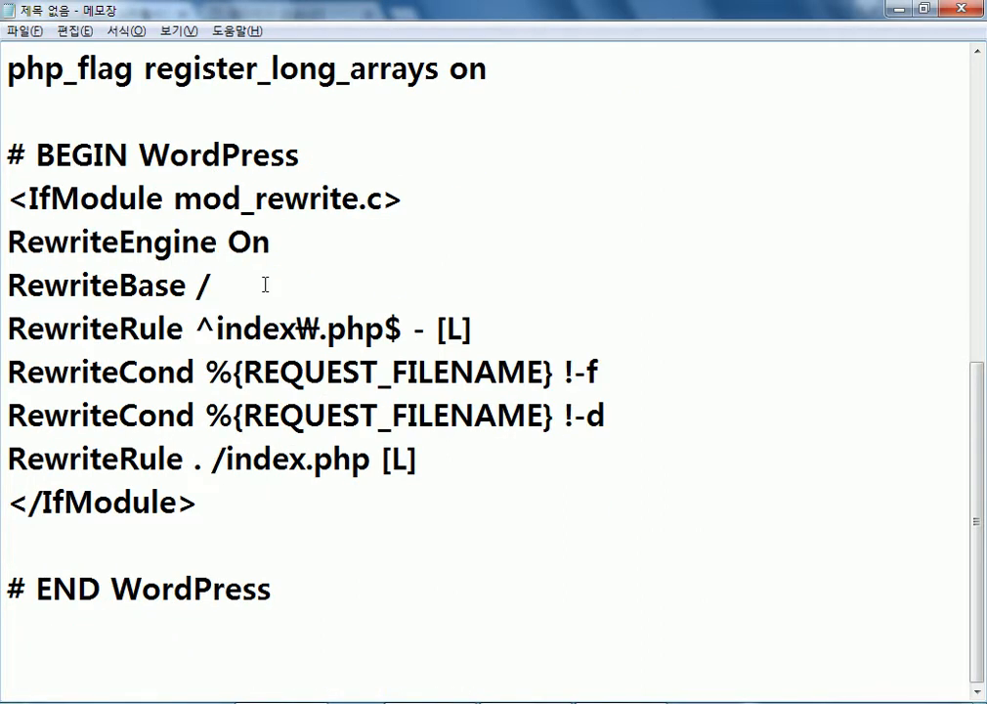
{"action": "scroll", "coordinate": [265, 285], "scroll_direction": "up", "scroll_amount": 5}
{"action": "key", "text": "alt+Tab"}
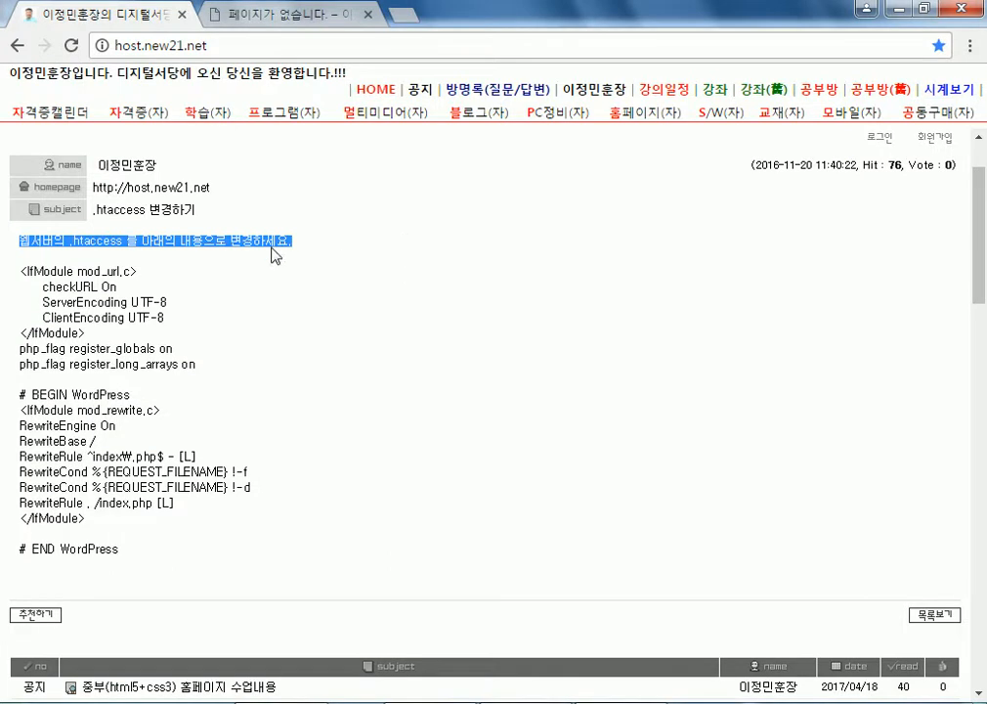
{"action": "left_click", "coordinate": [309, 21]}
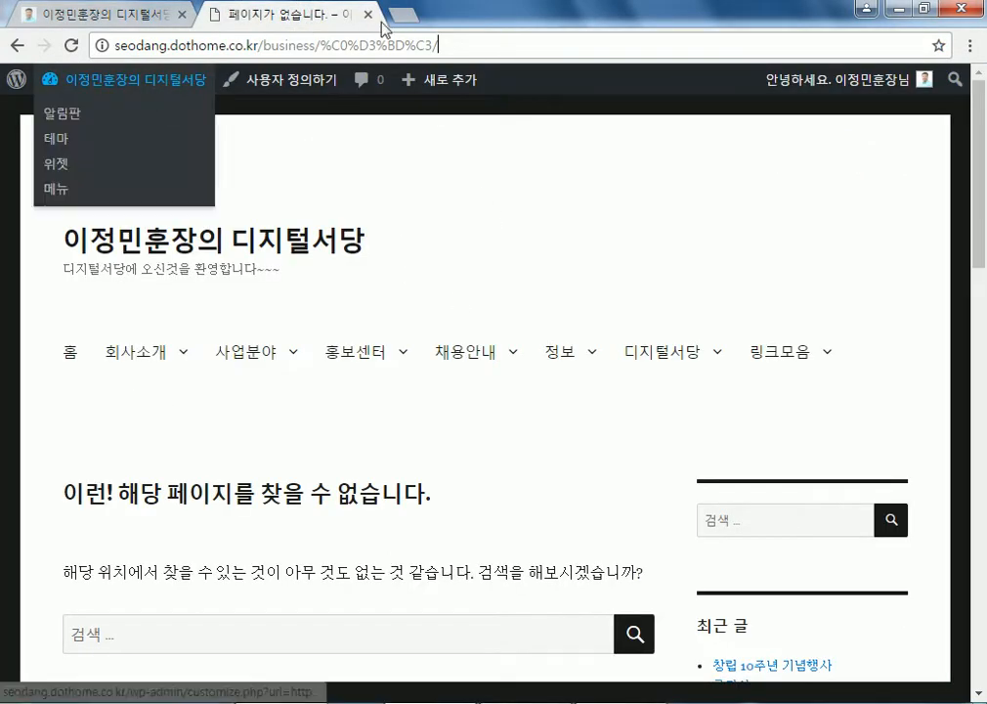
- Load hoonjang.dothome.co.kr in a new browser tab, and view its 공지사항 page under 서당소개
{"action": "left_click", "coordinate": [406, 16]}
{"action": "type", "text": "hoonjang.dothome.co.kr"}
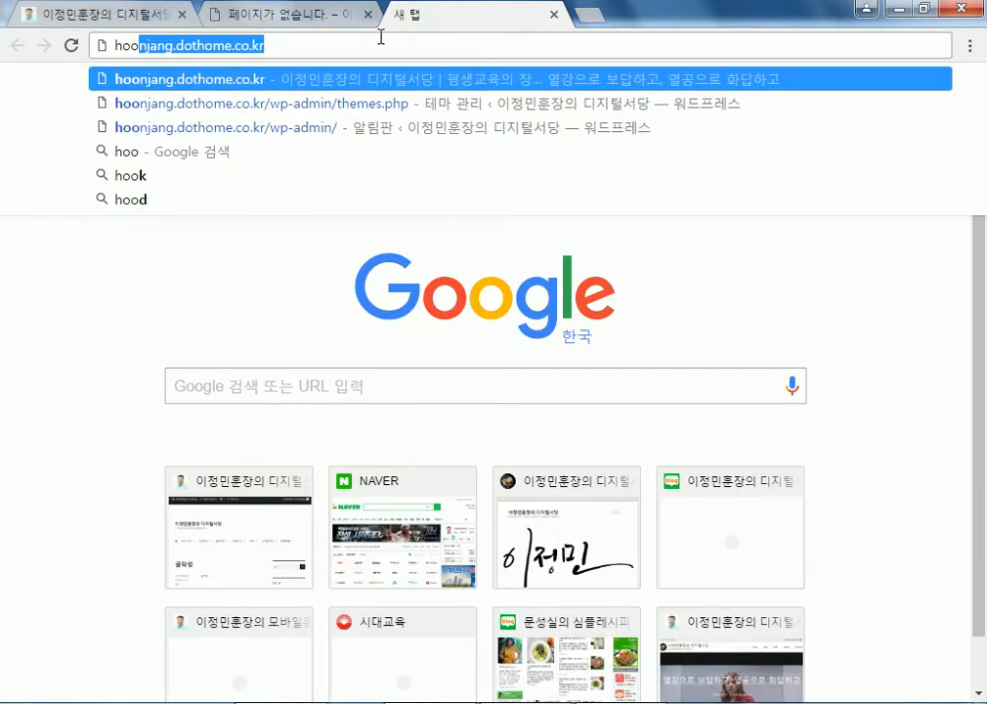
{"action": "key", "text": "Return"}
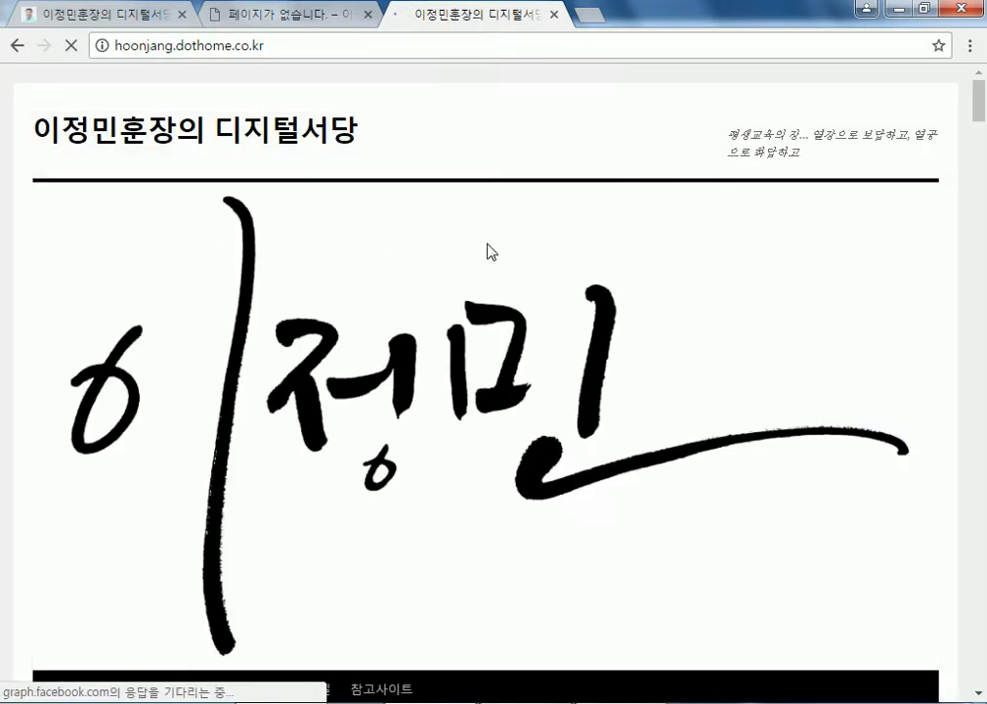
{"action": "scroll", "coordinate": [479, 254], "scroll_direction": "down", "scroll_amount": 4}
{"action": "mouse_move", "coordinate": [356, 311]}
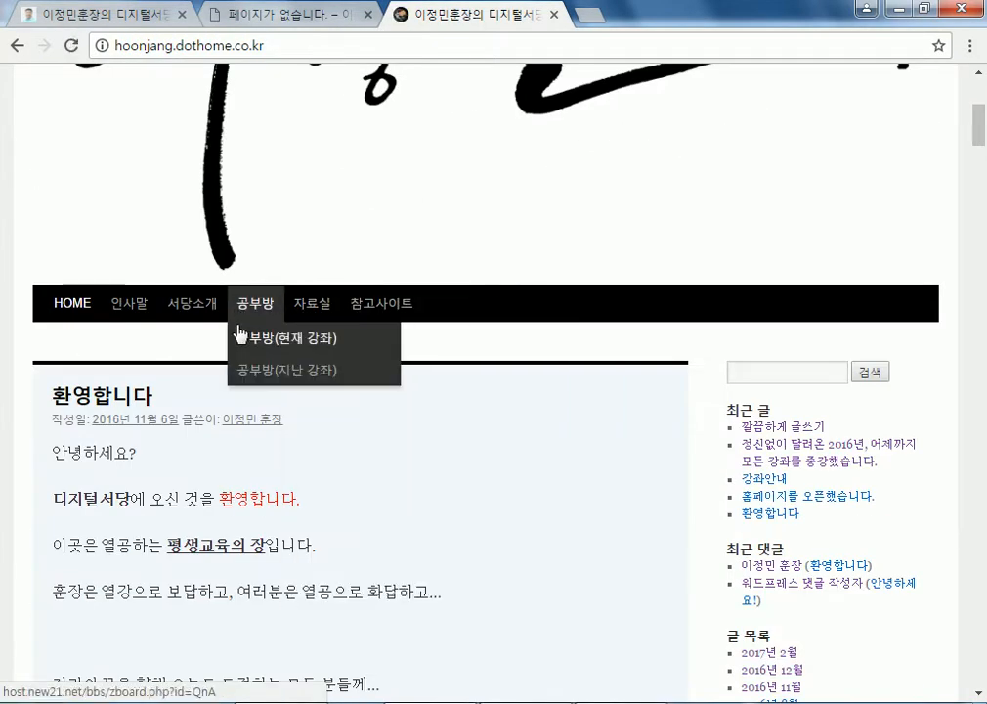
{"action": "mouse_move", "coordinate": [203, 303]}
{"action": "left_click", "coordinate": [192, 344]}
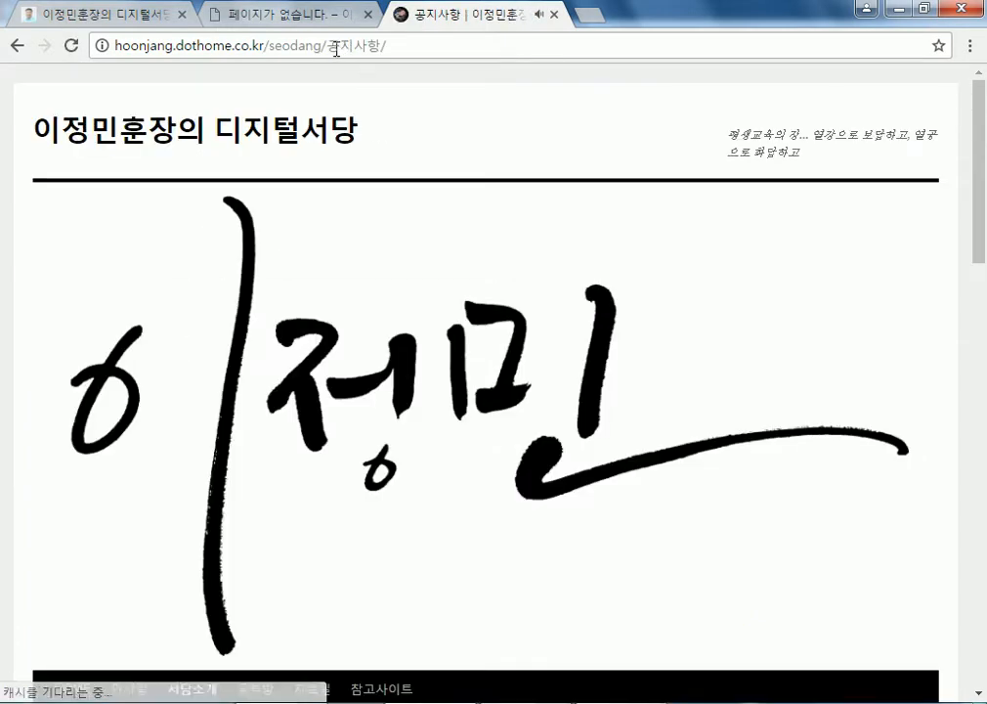
{"action": "scroll", "coordinate": [264, 331], "scroll_direction": "down", "scroll_amount": 5}
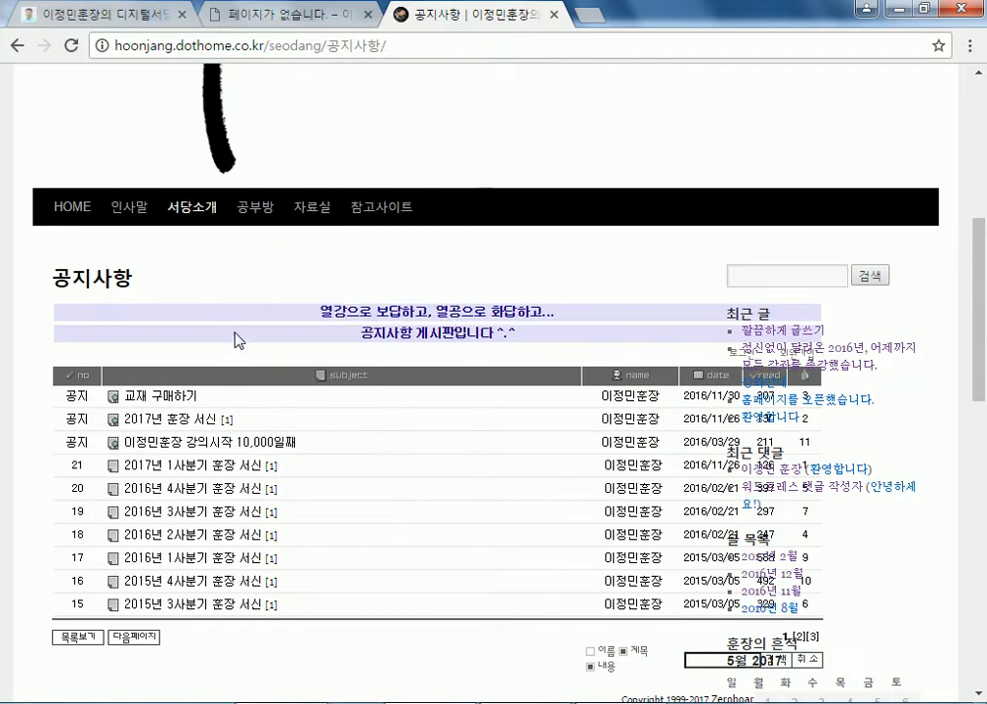
- View the 훈장소개 page and the 강좌소개 page with its timetable under 서당소개, and close this site's tab
{"action": "mouse_move", "coordinate": [196, 231]}
{"action": "left_click", "coordinate": [197, 272]}
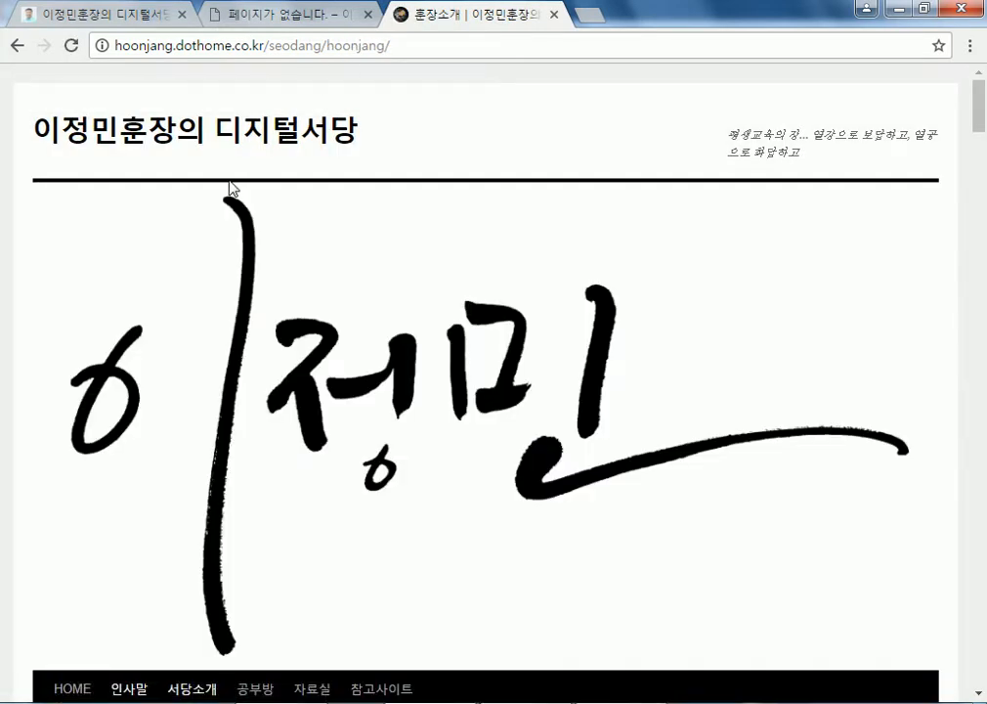
{"action": "scroll", "coordinate": [232, 186], "scroll_direction": "down", "scroll_amount": 4}
{"action": "mouse_move", "coordinate": [191, 305]}
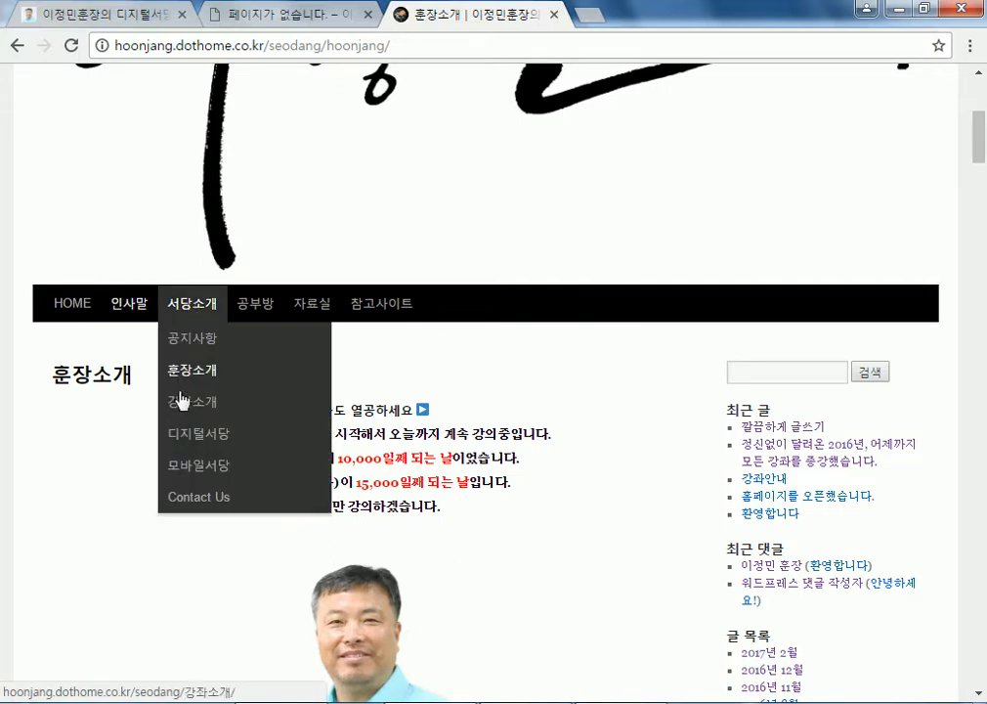
{"action": "left_click", "coordinate": [188, 416]}
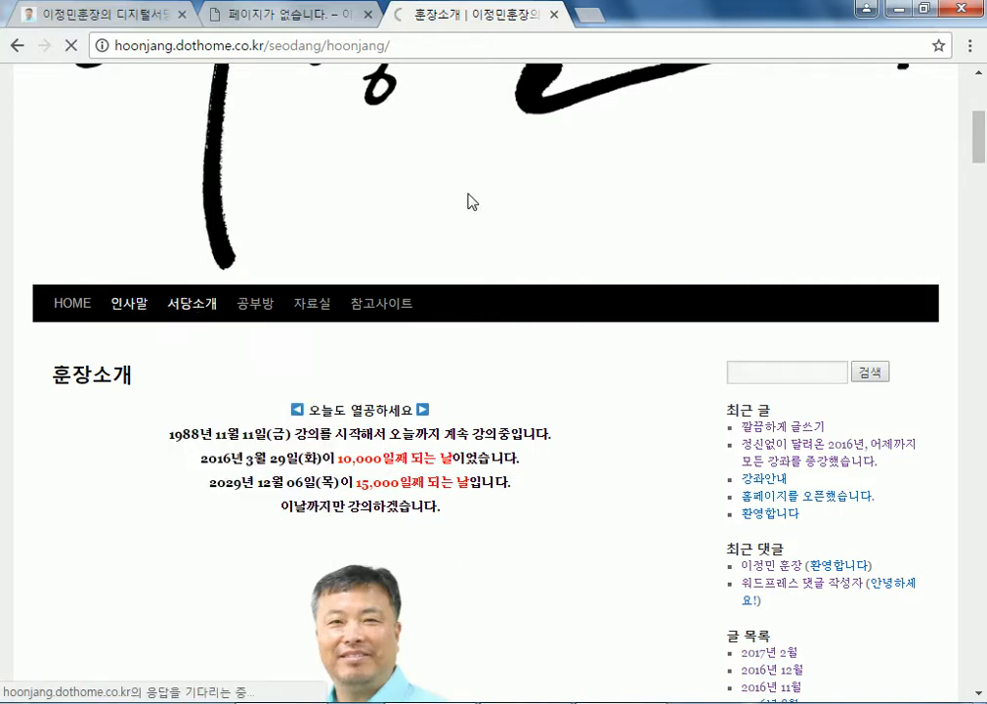
{"action": "scroll", "coordinate": [313, 117], "scroll_direction": "down", "scroll_amount": 5}
{"action": "scroll", "coordinate": [332, 100], "scroll_direction": "up", "scroll_amount": 3}
{"action": "scroll", "coordinate": [425, 226], "scroll_direction": "down", "scroll_amount": 10}
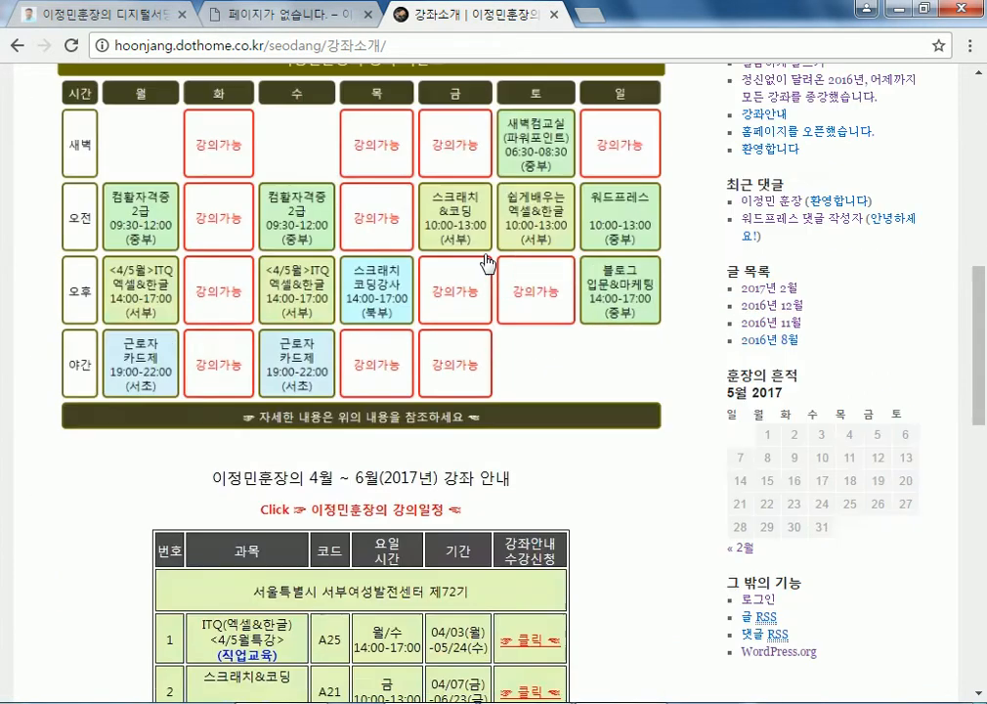
{"action": "scroll", "coordinate": [606, 380], "scroll_direction": "up", "scroll_amount": 7}
{"action": "scroll", "coordinate": [638, 379], "scroll_direction": "up", "scroll_amount": 6}
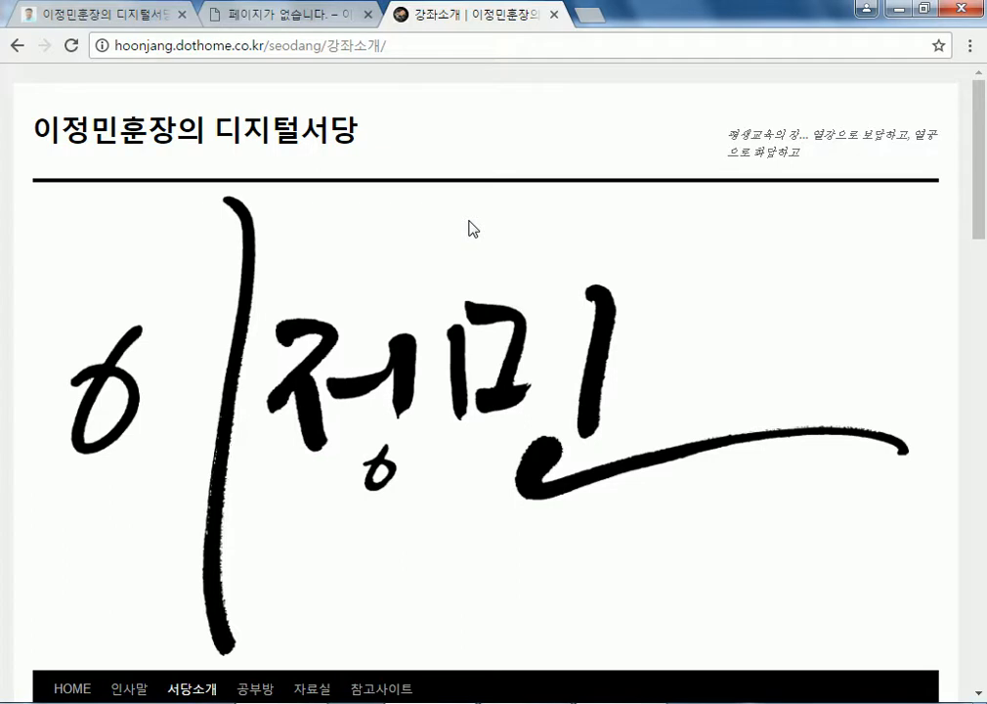
{"action": "left_click", "coordinate": [553, 15]}
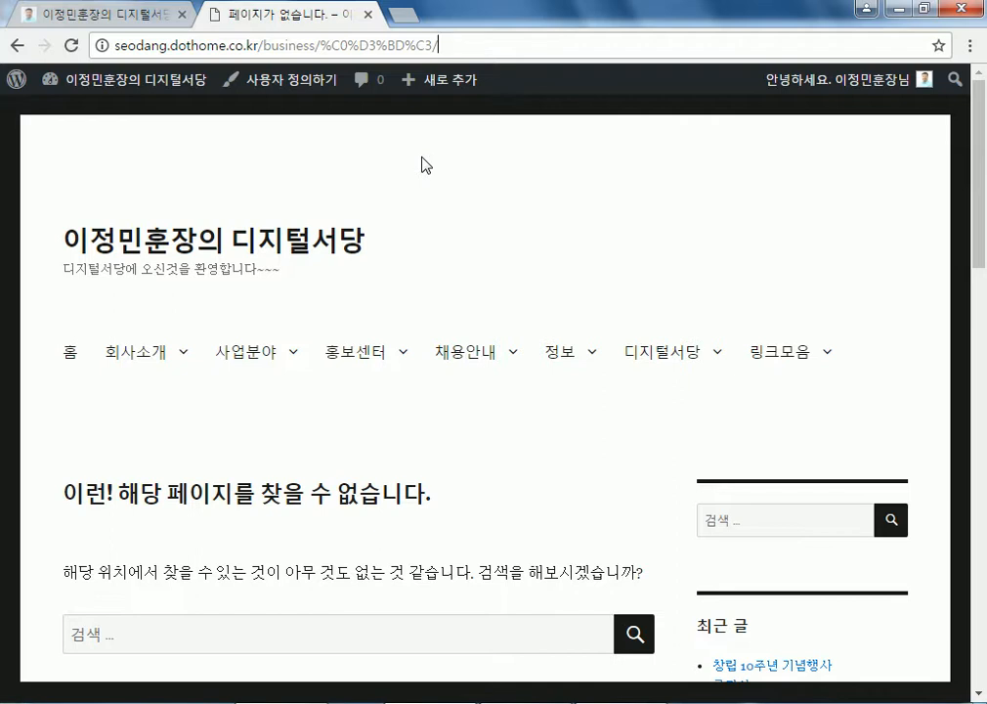
- Go to the WordPress dashboard's post categories (카테고리) and show the page's screen options
{"action": "left_click", "coordinate": [86, 77]}
{"action": "mouse_move", "coordinate": [54, 245]}
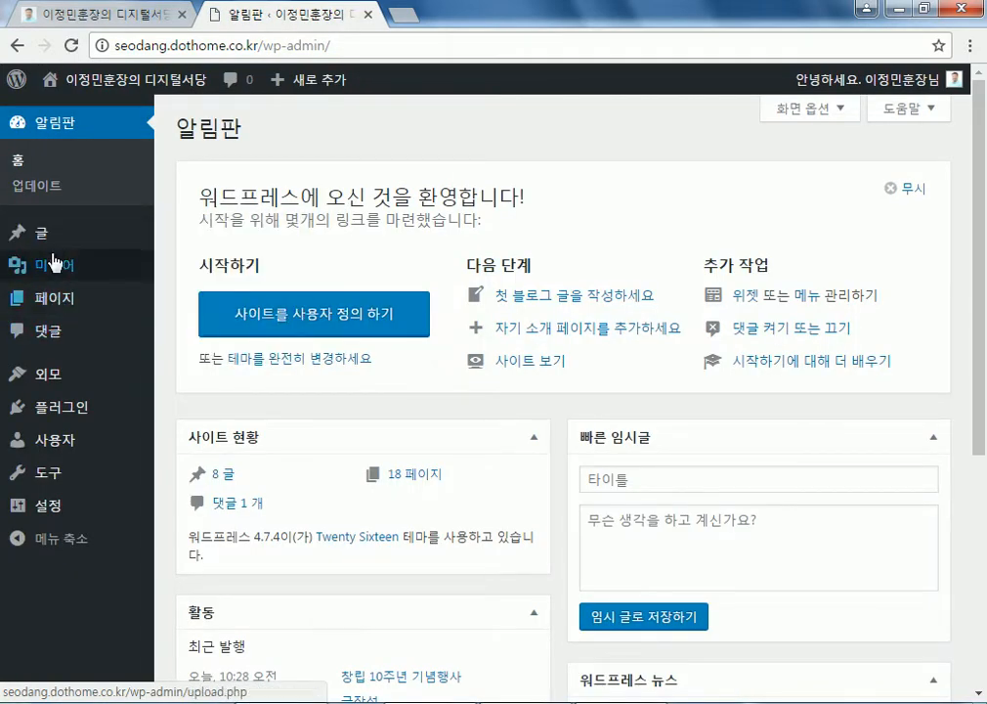
{"action": "left_click", "coordinate": [182, 293]}
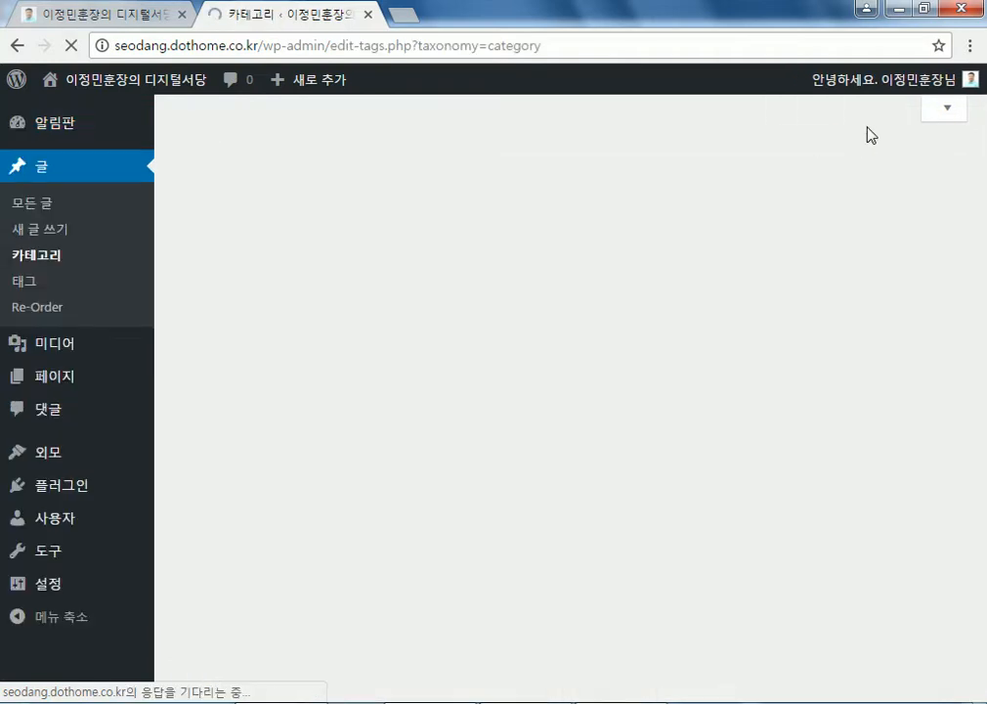
{"action": "left_click", "coordinate": [835, 114]}
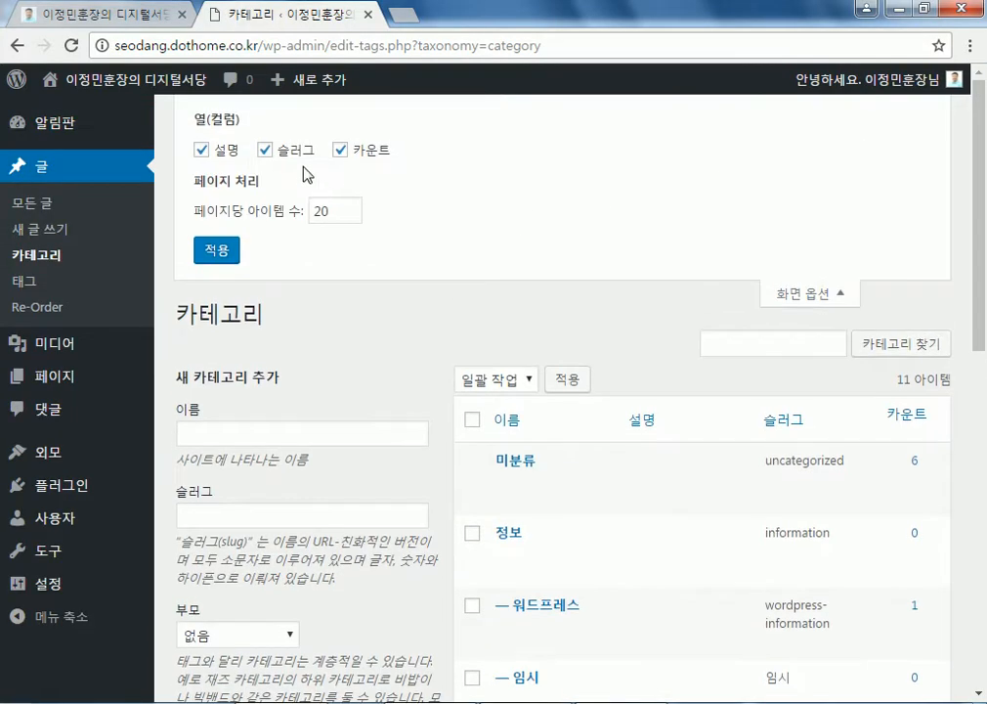
- Examine the slug field in the new category form and the slugs of the existing categories
{"action": "scroll", "coordinate": [278, 342], "scroll_direction": "down", "scroll_amount": 4}
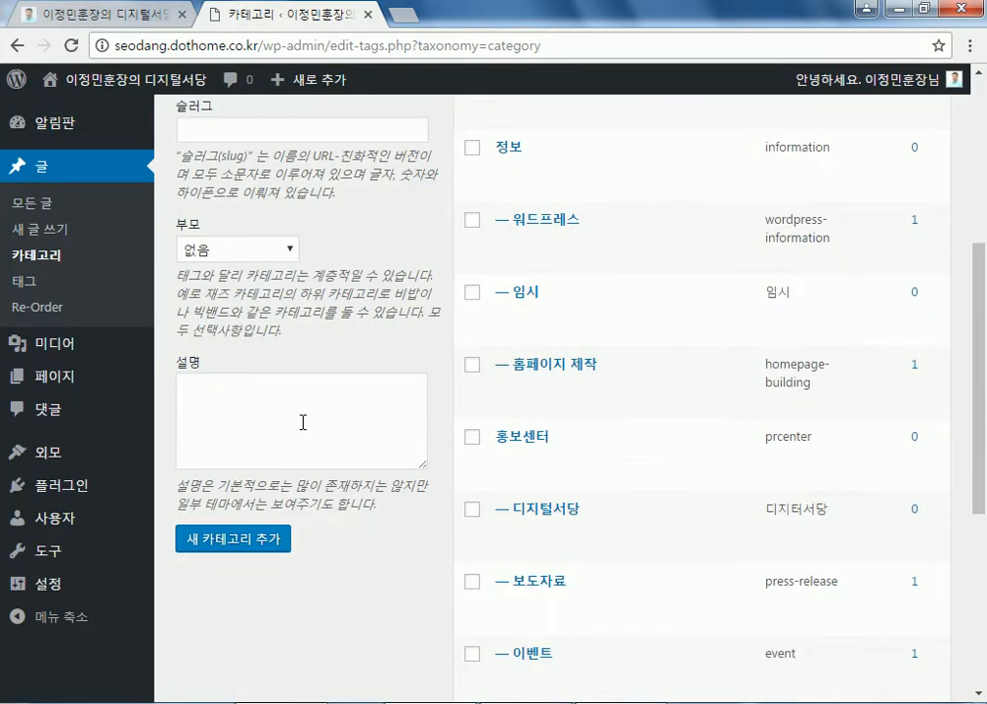
{"action": "scroll", "coordinate": [245, 257], "scroll_direction": "up", "scroll_amount": 3}
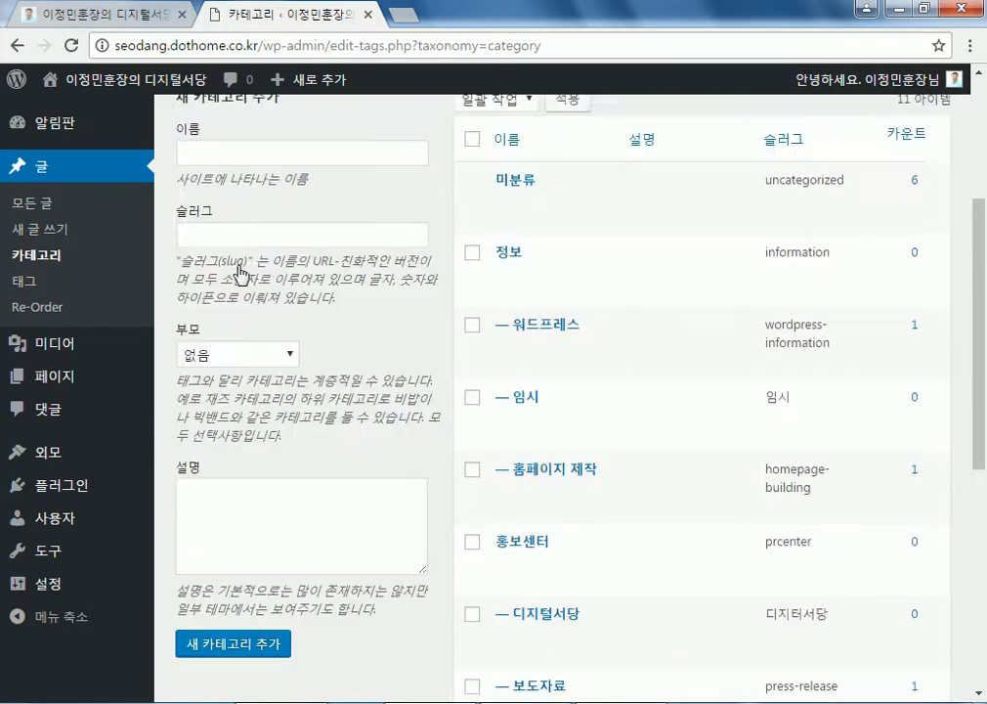
{"action": "scroll", "coordinate": [211, 260], "scroll_direction": "down", "scroll_amount": 2}
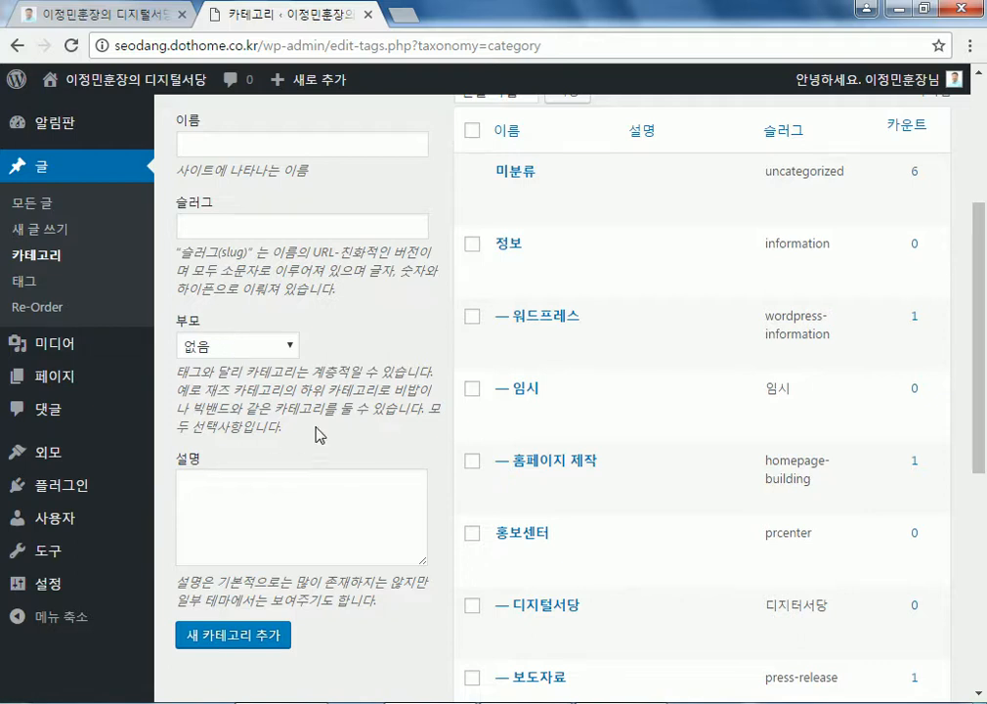
{"action": "scroll", "coordinate": [309, 441], "scroll_direction": "down", "scroll_amount": 4}
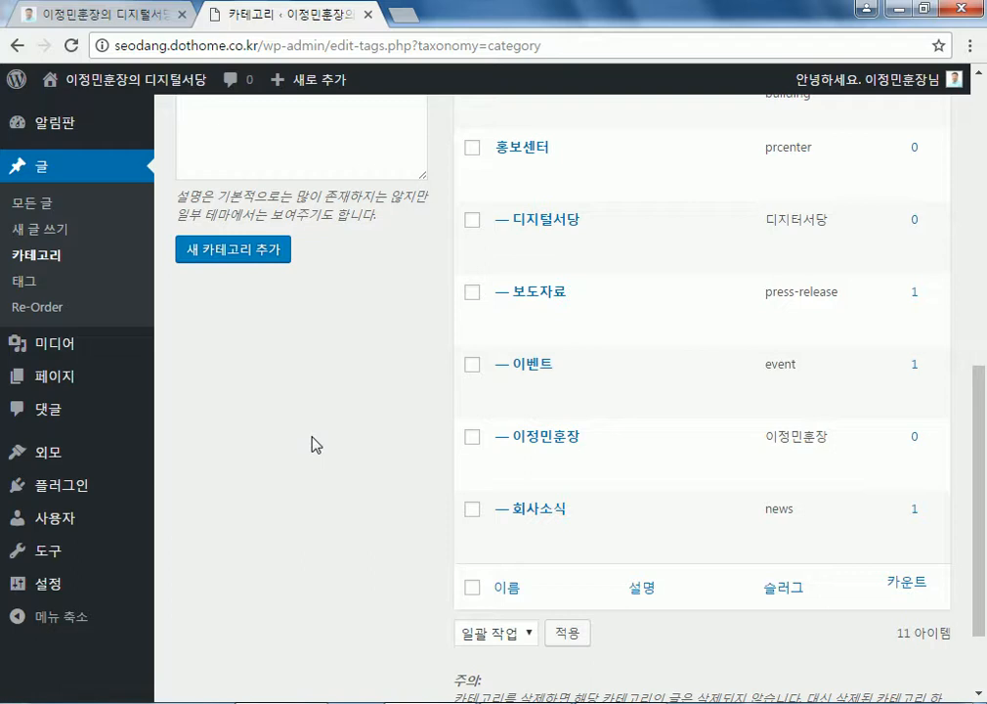
{"action": "scroll", "coordinate": [315, 445], "scroll_direction": "up", "scroll_amount": 3}
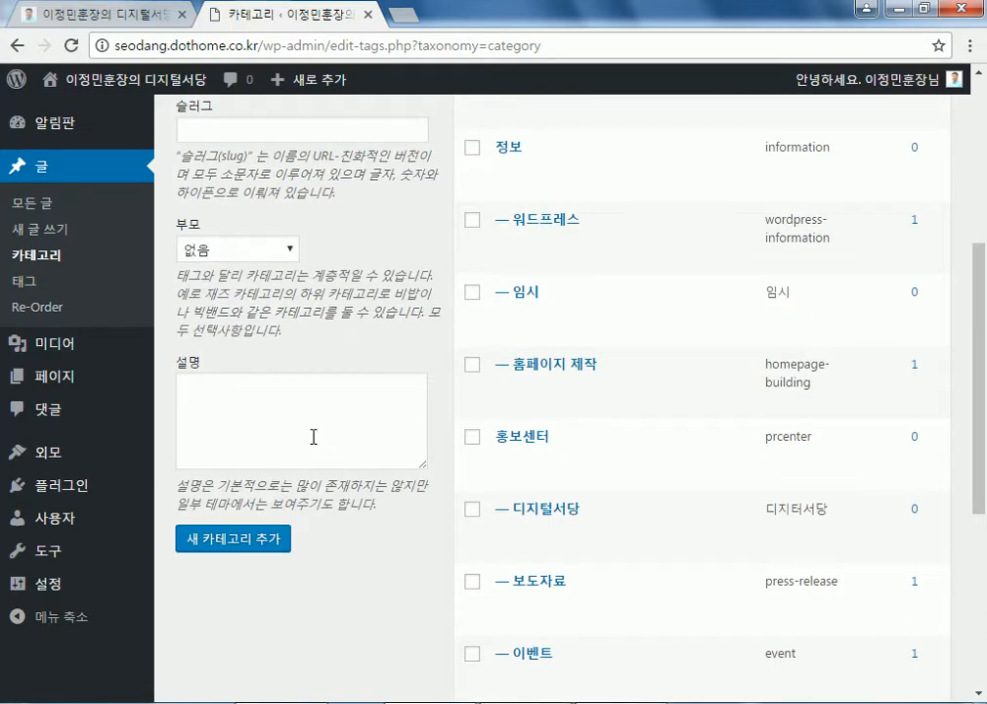
{"action": "scroll", "coordinate": [312, 436], "scroll_direction": "up", "scroll_amount": 4}
- Start a new post (새 글 쓰기) and look over its editor and excerpt (요약) box
{"action": "left_click", "coordinate": [43, 232]}
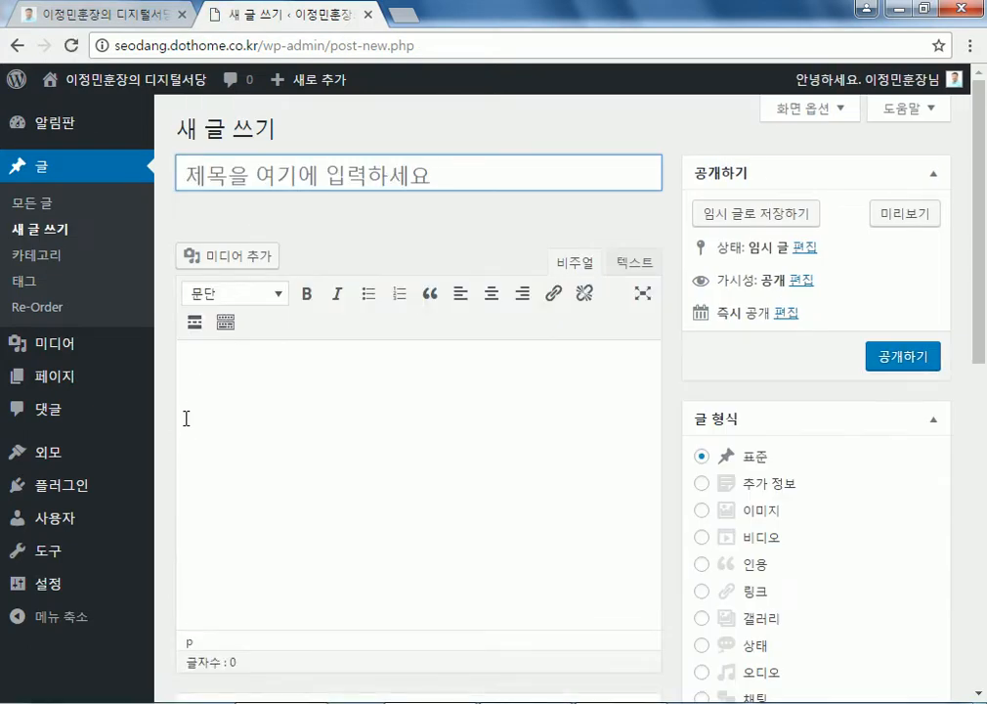
{"action": "scroll", "coordinate": [188, 415], "scroll_direction": "down", "scroll_amount": 2}
{"action": "left_click", "coordinate": [231, 557]}
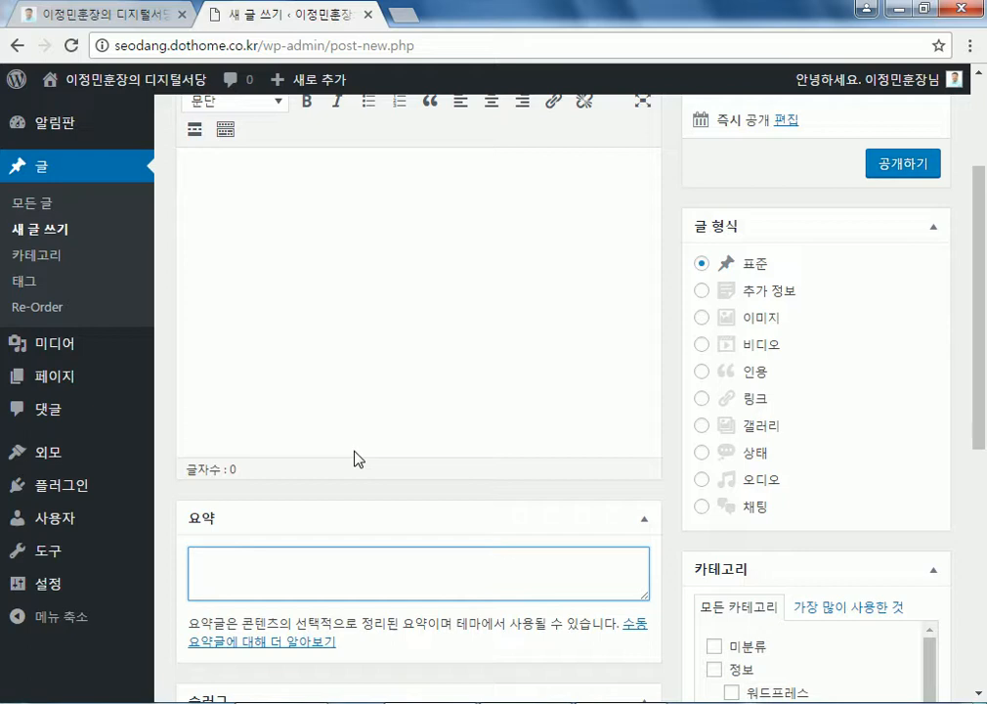
{"action": "scroll", "coordinate": [355, 459], "scroll_direction": "up", "scroll_amount": 2}
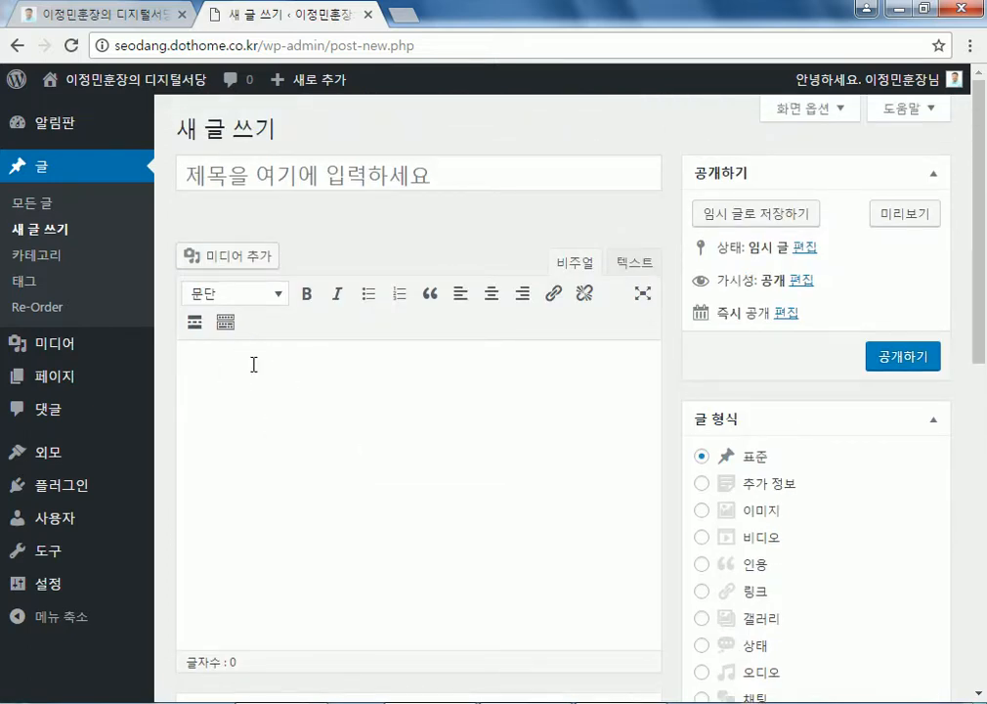
- Return to the host.new21.net site, go to its home page, and open the linked Naver blog
{"action": "left_click", "coordinate": [104, 18]}
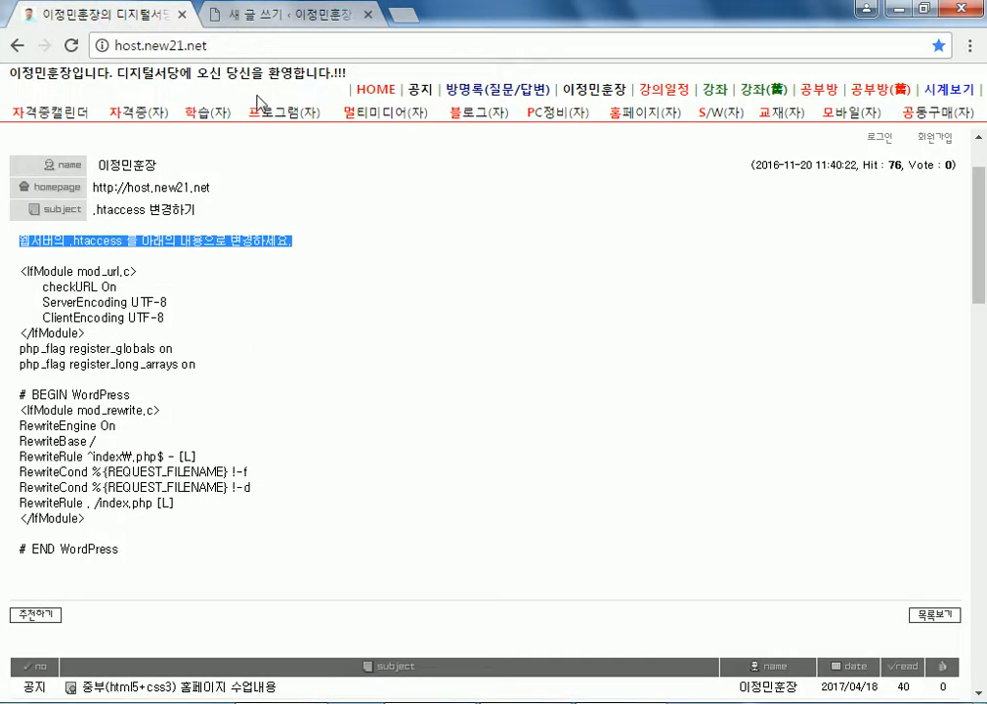
{"action": "left_click", "coordinate": [362, 92]}
{"action": "scroll", "coordinate": [205, 513], "scroll_direction": "down", "scroll_amount": 5}
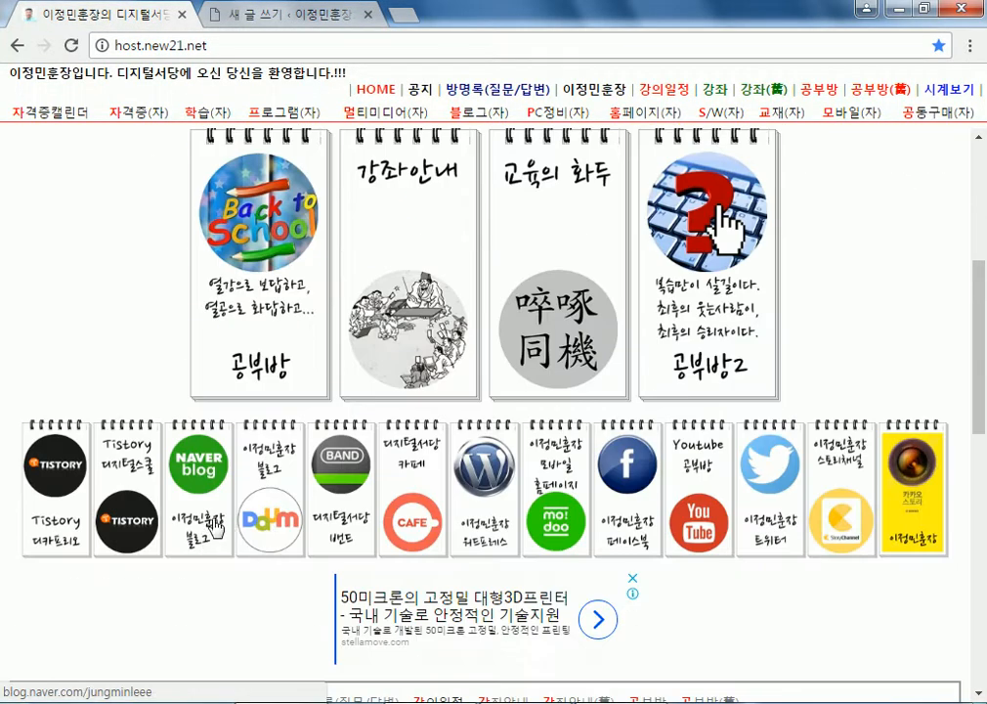
{"action": "left_click", "coordinate": [205, 515]}
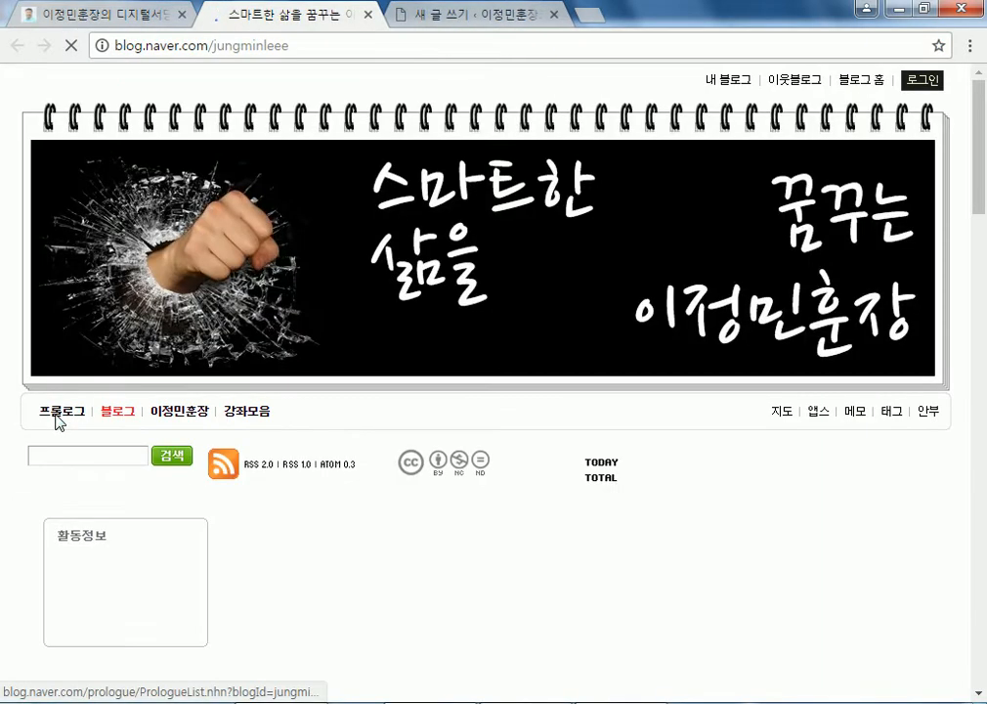
- Open the blog category directly below 전체보기, and examine its post list, the 연습 post with its tags, and the footer links
{"action": "scroll", "coordinate": [57, 416], "scroll_direction": "down", "scroll_amount": 2}
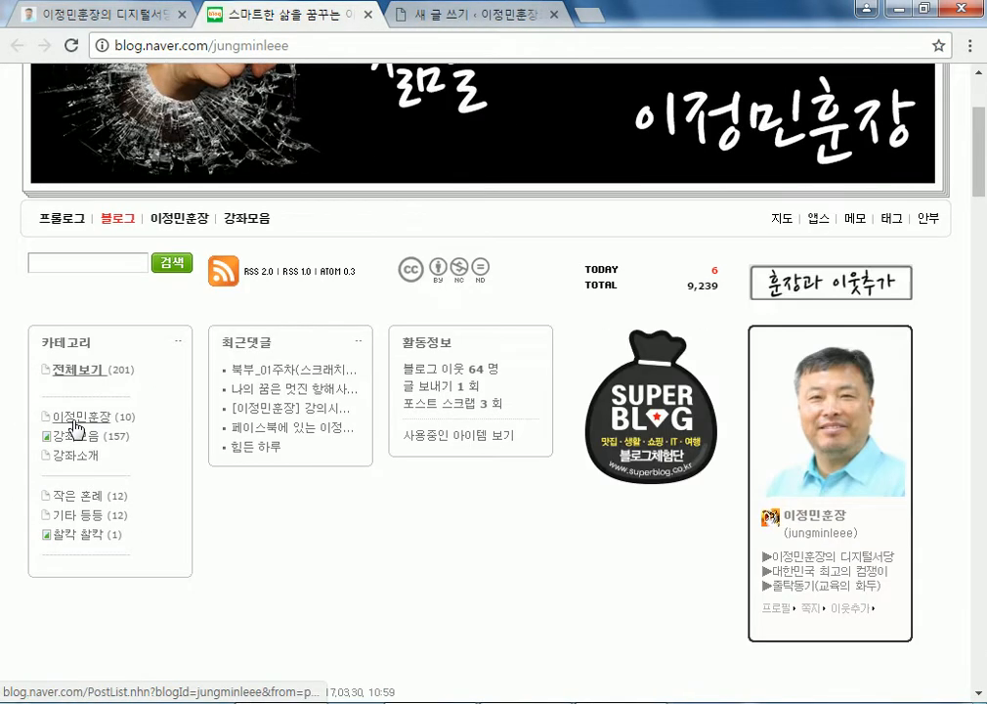
{"action": "left_click", "coordinate": [75, 418]}
{"action": "scroll", "coordinate": [17, 433], "scroll_direction": "down", "scroll_amount": 10}
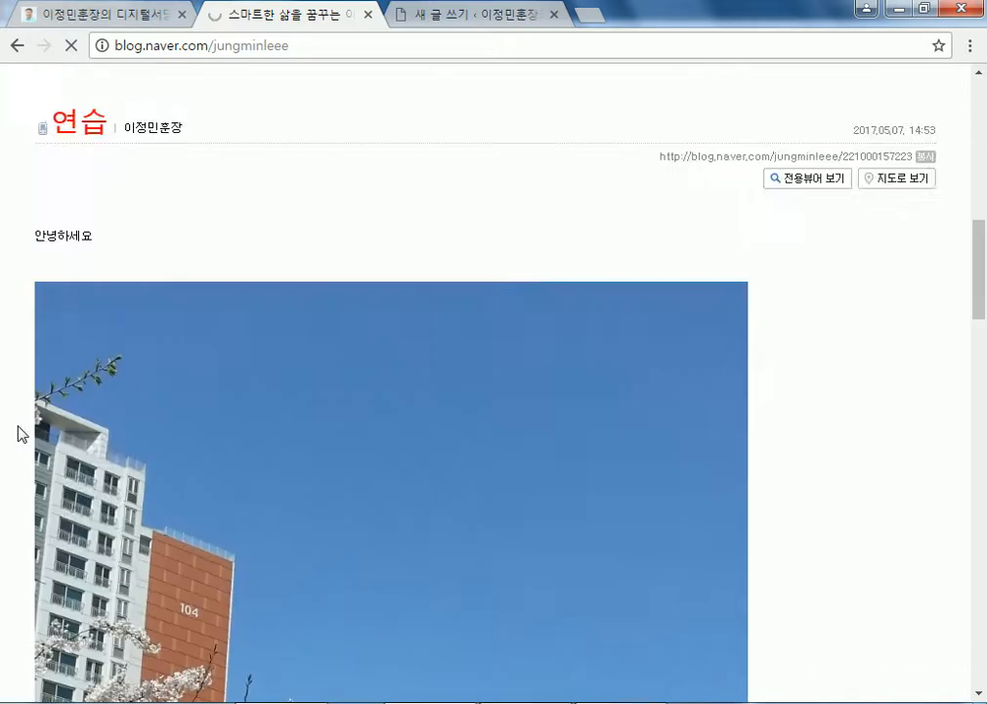
{"action": "scroll", "coordinate": [19, 432], "scroll_direction": "down", "scroll_amount": 15}
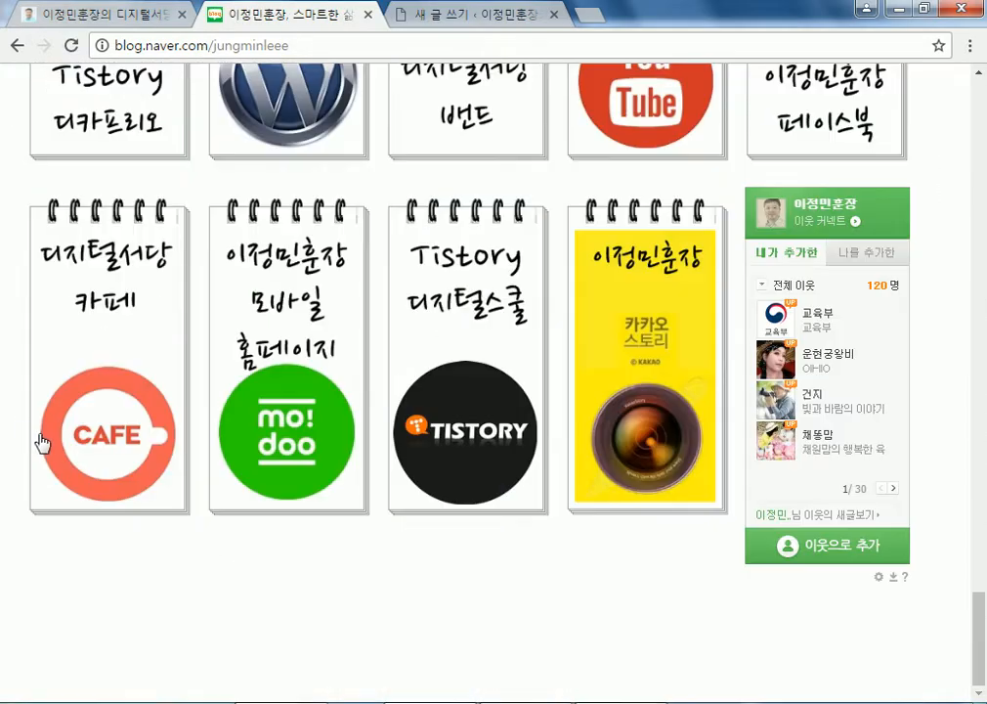
{"action": "scroll", "coordinate": [42, 430], "scroll_direction": "up", "scroll_amount": 7}
{"action": "scroll", "coordinate": [44, 432], "scroll_direction": "down", "scroll_amount": 7}
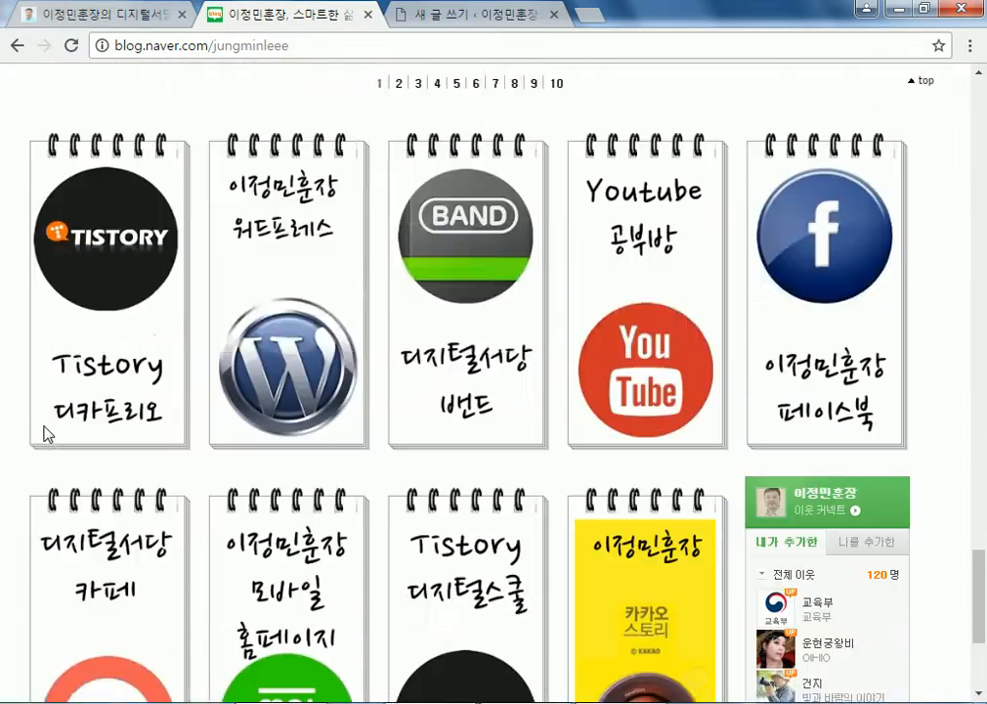
{"action": "scroll", "coordinate": [47, 434], "scroll_direction": "up", "scroll_amount": 8}
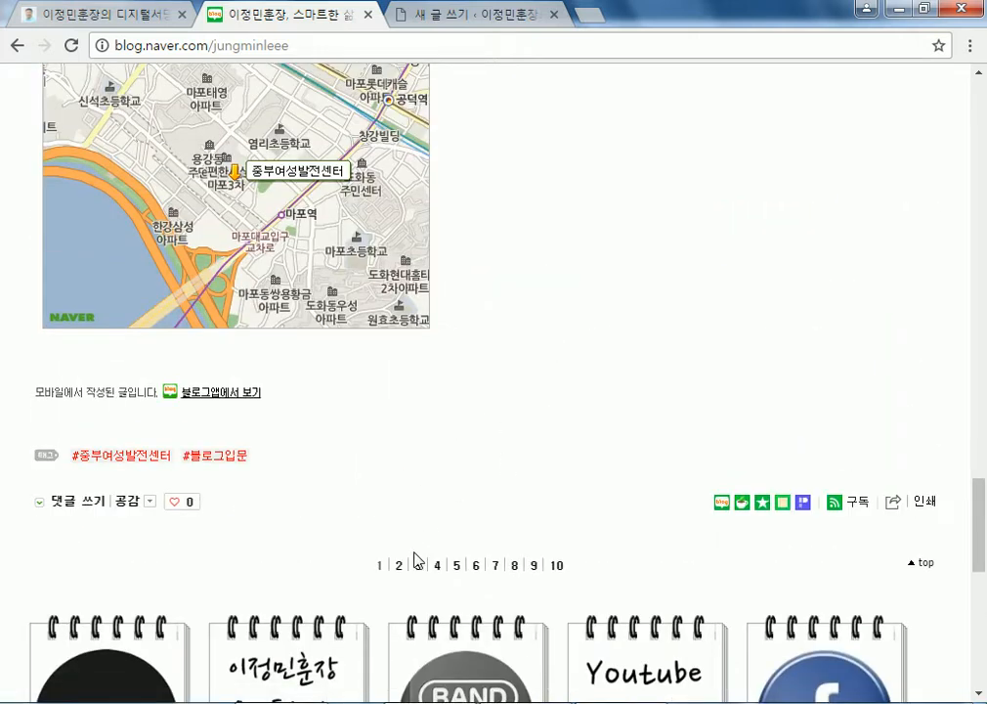
{"action": "scroll", "coordinate": [449, 443], "scroll_direction": "up", "scroll_amount": 10}
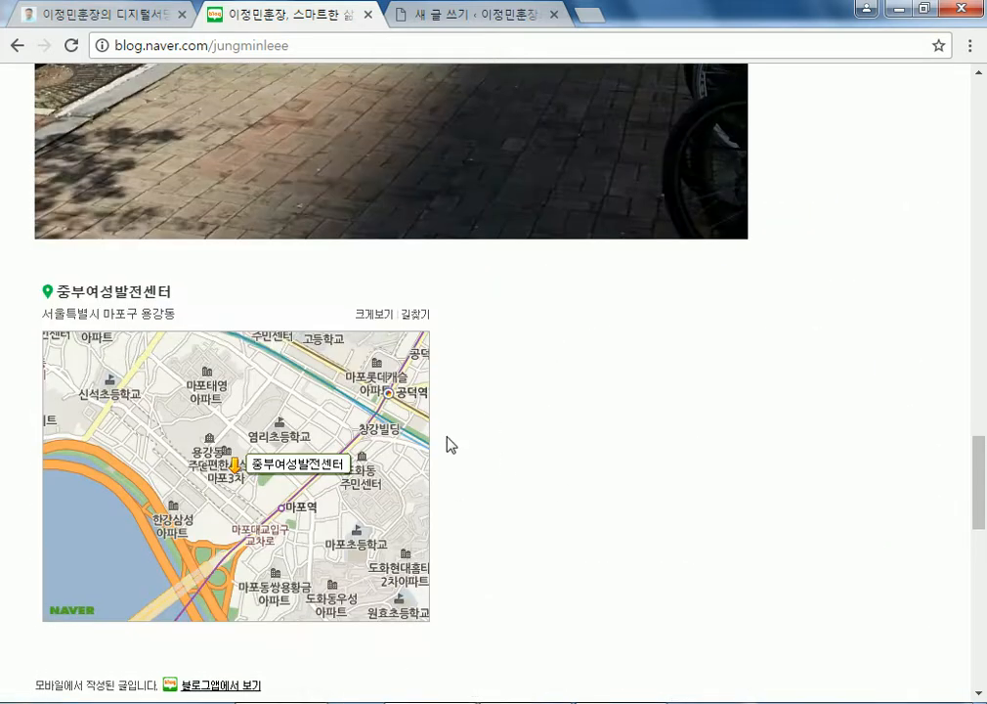
{"action": "scroll", "coordinate": [450, 411], "scroll_direction": "up", "scroll_amount": 10}
{"action": "scroll", "coordinate": [392, 371], "scroll_direction": "down", "scroll_amount": 2}
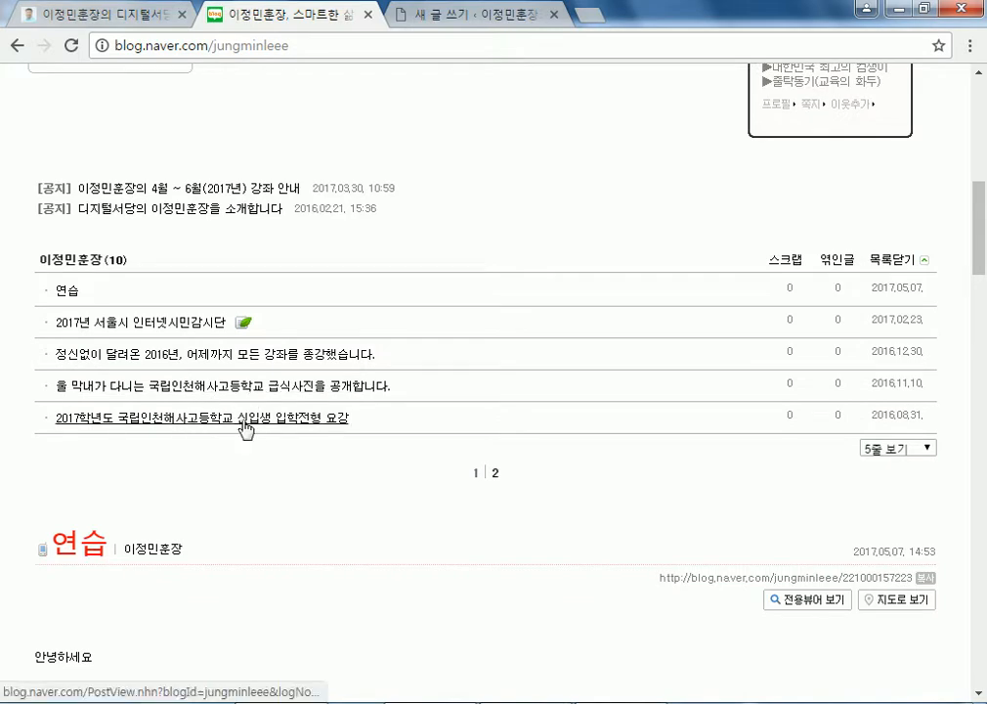
- Open the post 나의 꿈은 멋진 항해사가 되는 것이다 from page 2 of the blog's post list and read through to its tags
{"action": "left_click", "coordinate": [496, 476]}
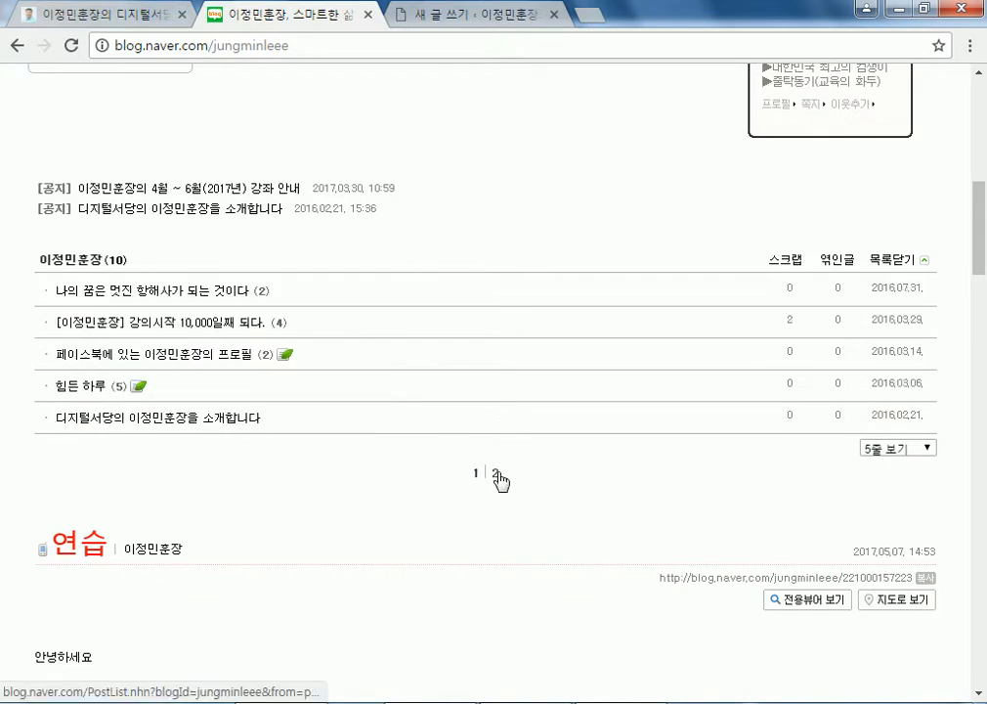
{"action": "left_click", "coordinate": [198, 291]}
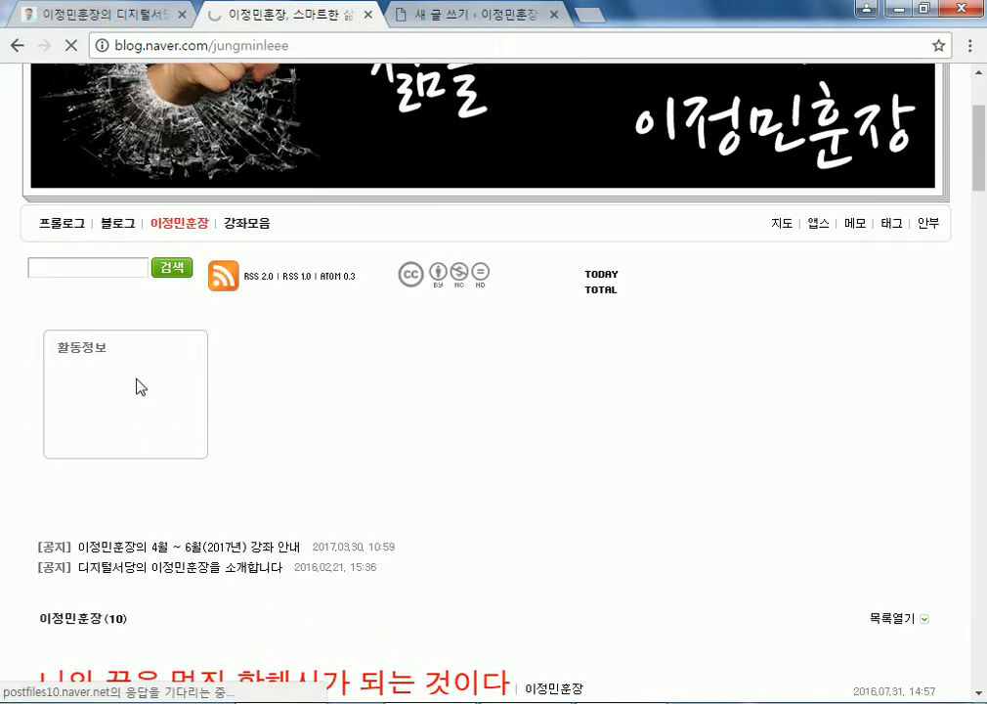
{"action": "scroll", "coordinate": [73, 381], "scroll_direction": "down", "scroll_amount": 5}
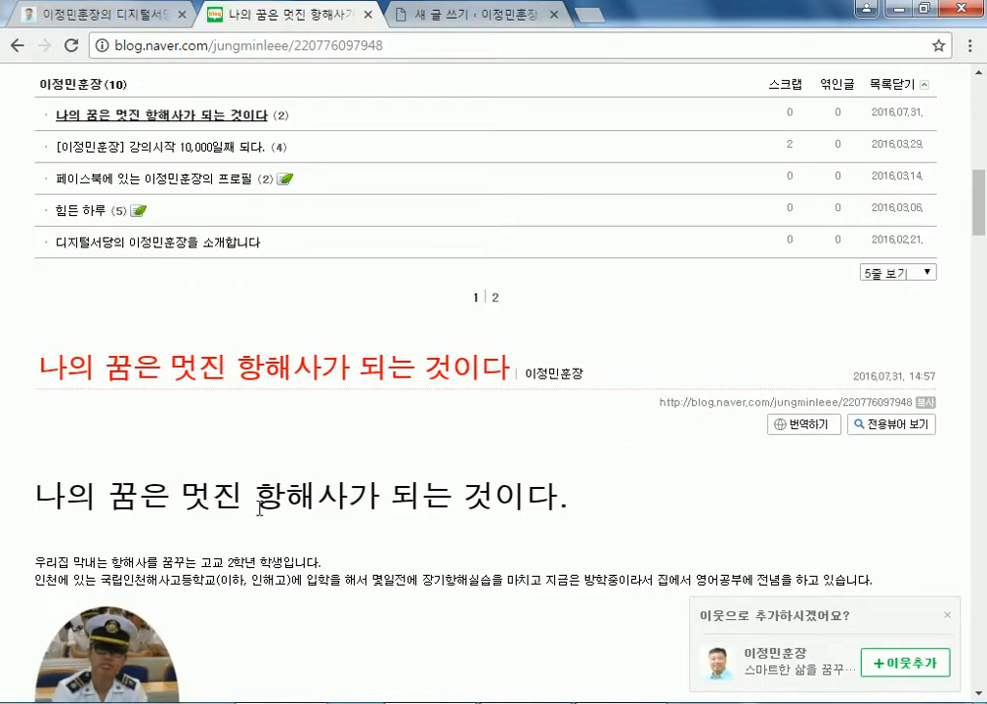
{"action": "scroll", "coordinate": [256, 507], "scroll_direction": "down", "scroll_amount": 15}
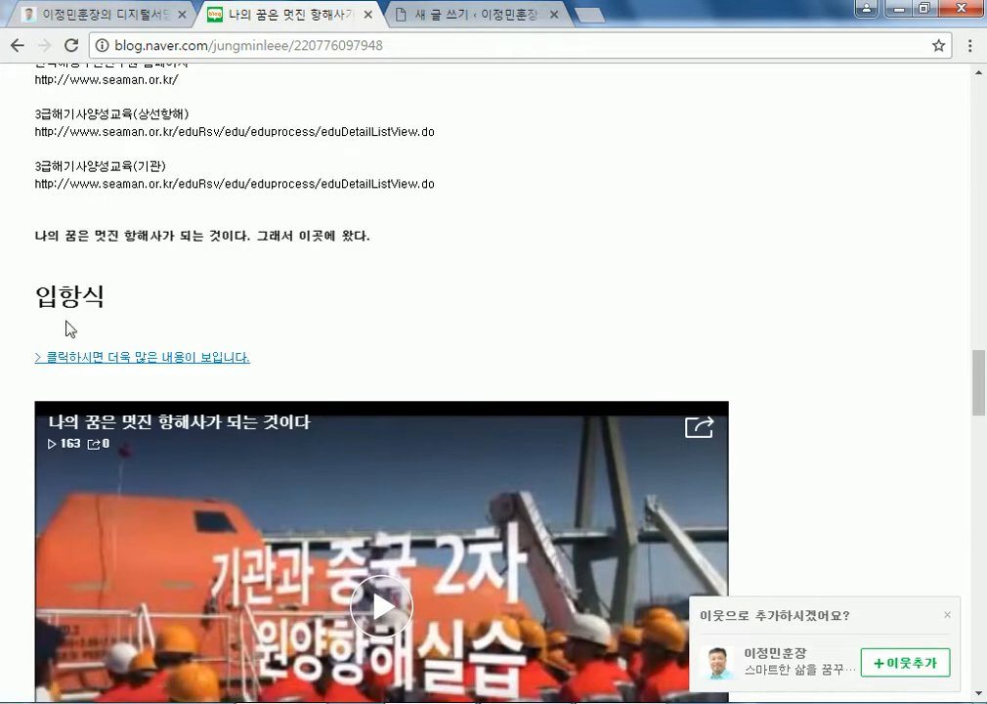
{"action": "scroll", "coordinate": [11, 403], "scroll_direction": "down", "scroll_amount": 6}
{"action": "scroll", "coordinate": [12, 410], "scroll_direction": "down", "scroll_amount": 10}
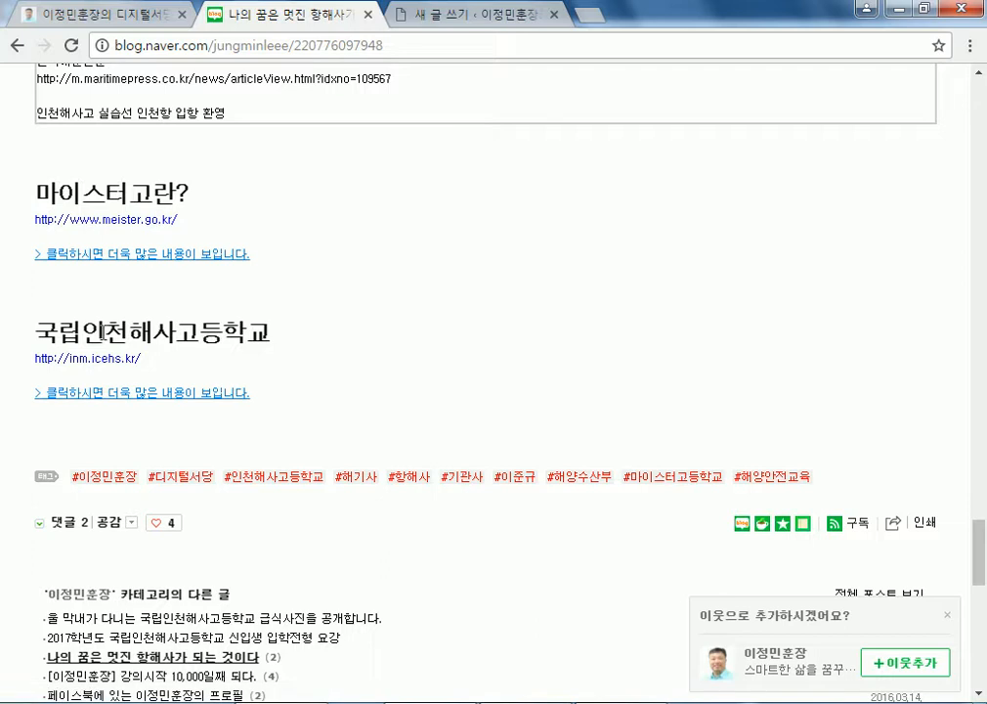
- Expand the hidden content under 국립인천해사고등학교, look through it, and collapse it again
{"action": "left_click", "coordinate": [98, 394]}
{"action": "scroll", "coordinate": [210, 442], "scroll_direction": "down", "scroll_amount": 3}
{"action": "scroll", "coordinate": [210, 442], "scroll_direction": "down", "scroll_amount": 13}
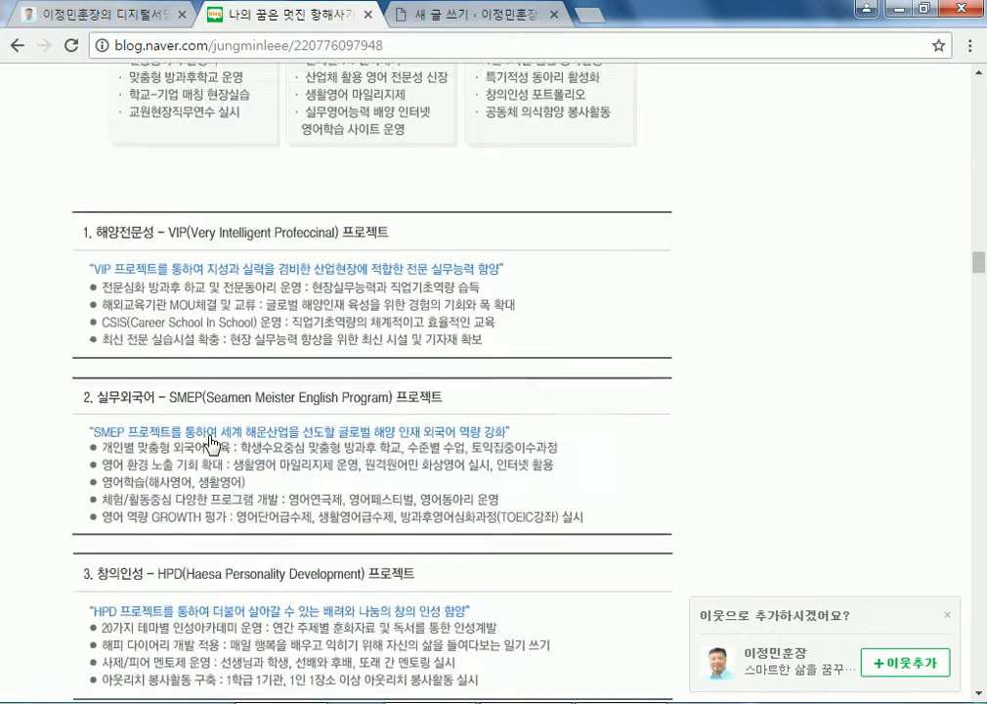
{"action": "scroll", "coordinate": [99, 394], "scroll_direction": "up", "scroll_amount": 16}
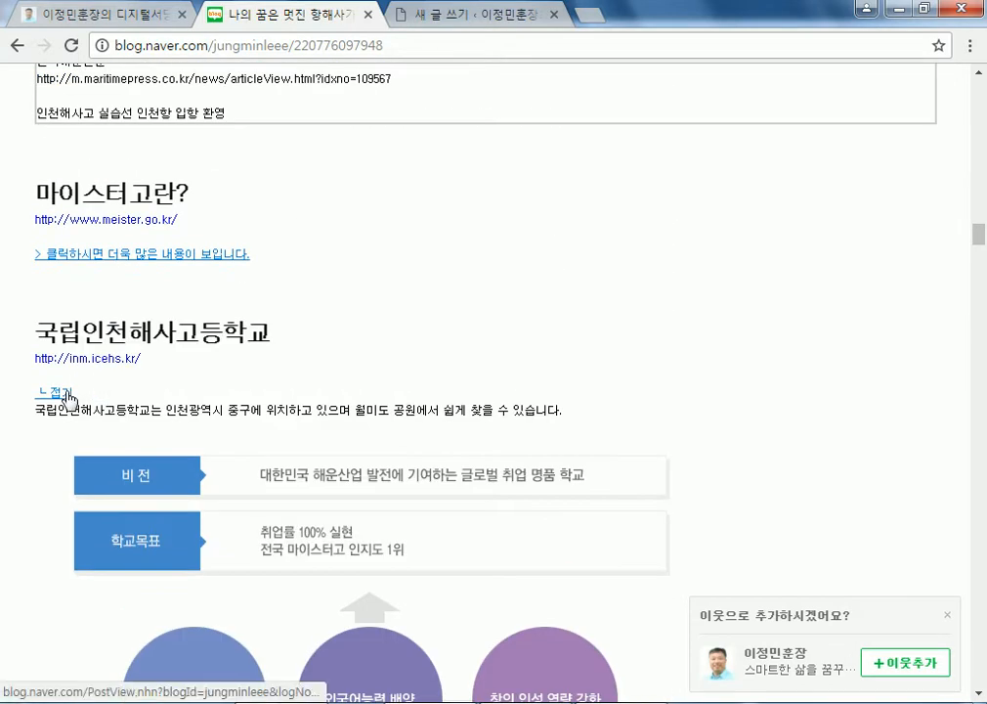
{"action": "left_click", "coordinate": [65, 394]}
- Expand the hidden content under 마이스터고란?, look through it, and collapse it again
{"action": "left_click", "coordinate": [152, 254]}
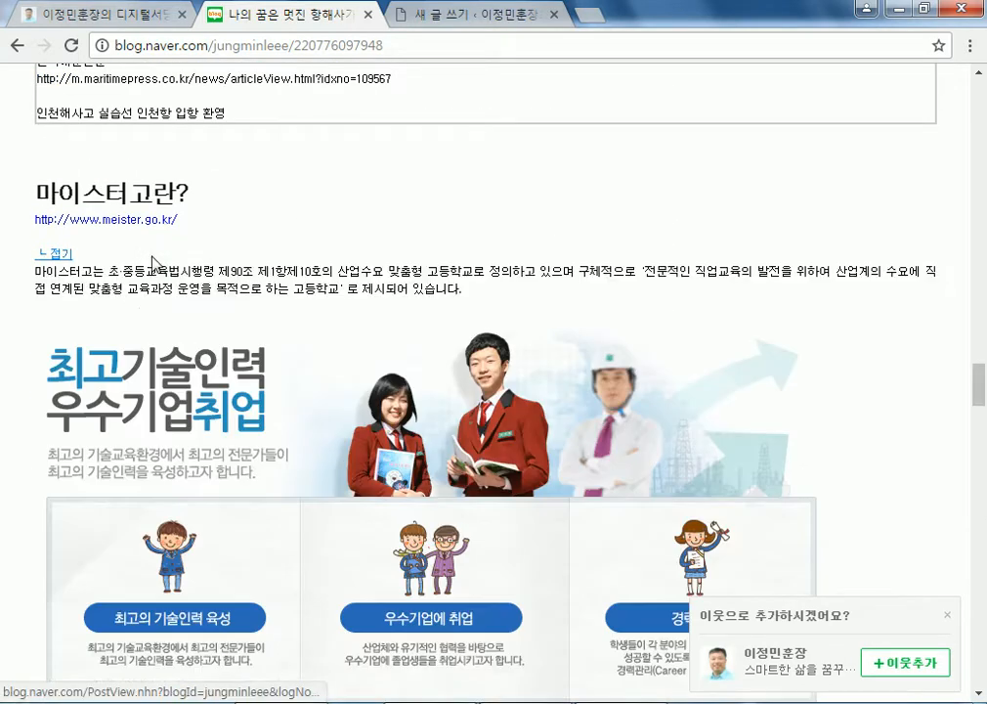
{"action": "scroll", "coordinate": [151, 260], "scroll_direction": "down", "scroll_amount": 6}
{"action": "scroll", "coordinate": [98, 258], "scroll_direction": "up", "scroll_amount": 6}
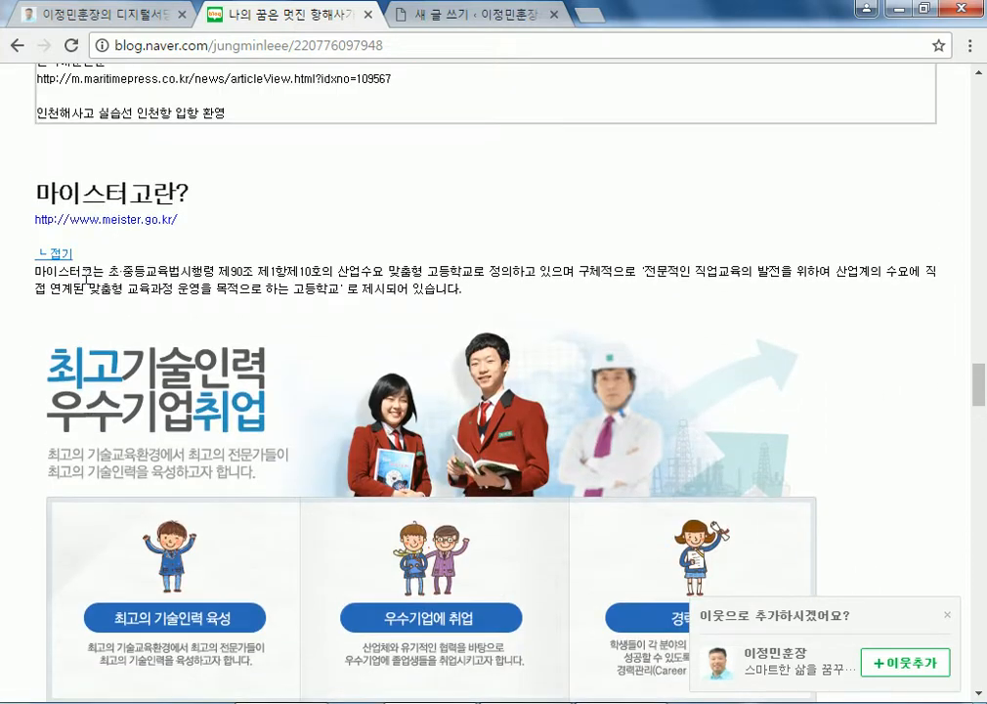
{"action": "left_click", "coordinate": [61, 255]}
- Expand the hidden content under the 입항식 heading, look through its photos, and collapse it again
{"action": "scroll", "coordinate": [113, 283], "scroll_direction": "up", "scroll_amount": 8}
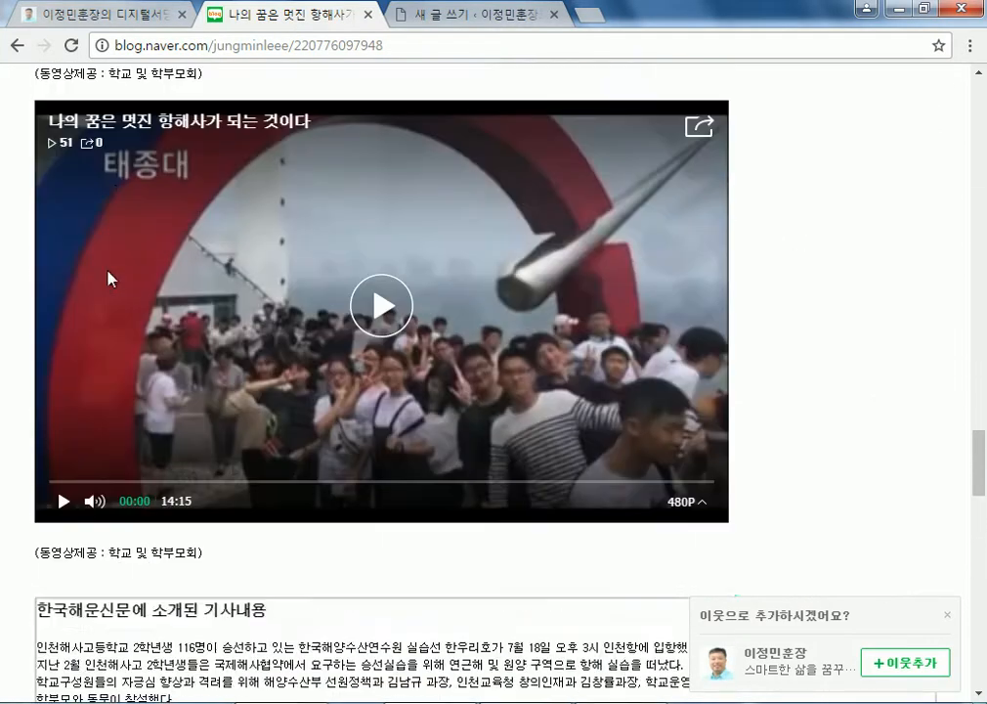
{"action": "scroll", "coordinate": [108, 278], "scroll_direction": "up", "scroll_amount": 12}
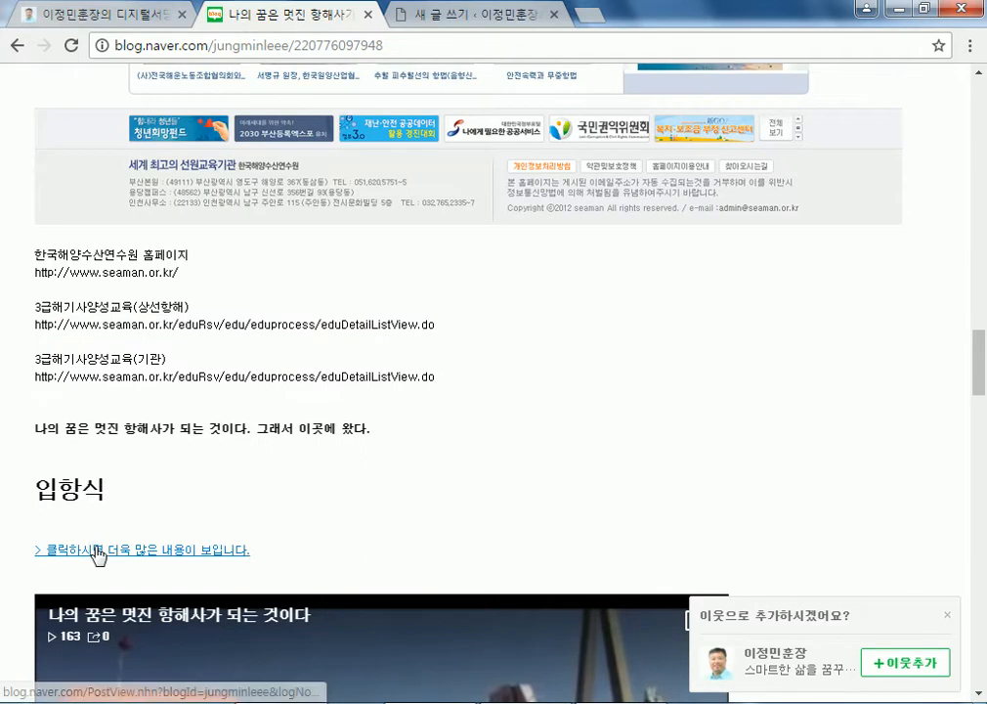
{"action": "left_click", "coordinate": [98, 551]}
{"action": "scroll", "coordinate": [196, 493], "scroll_direction": "down", "scroll_amount": 20}
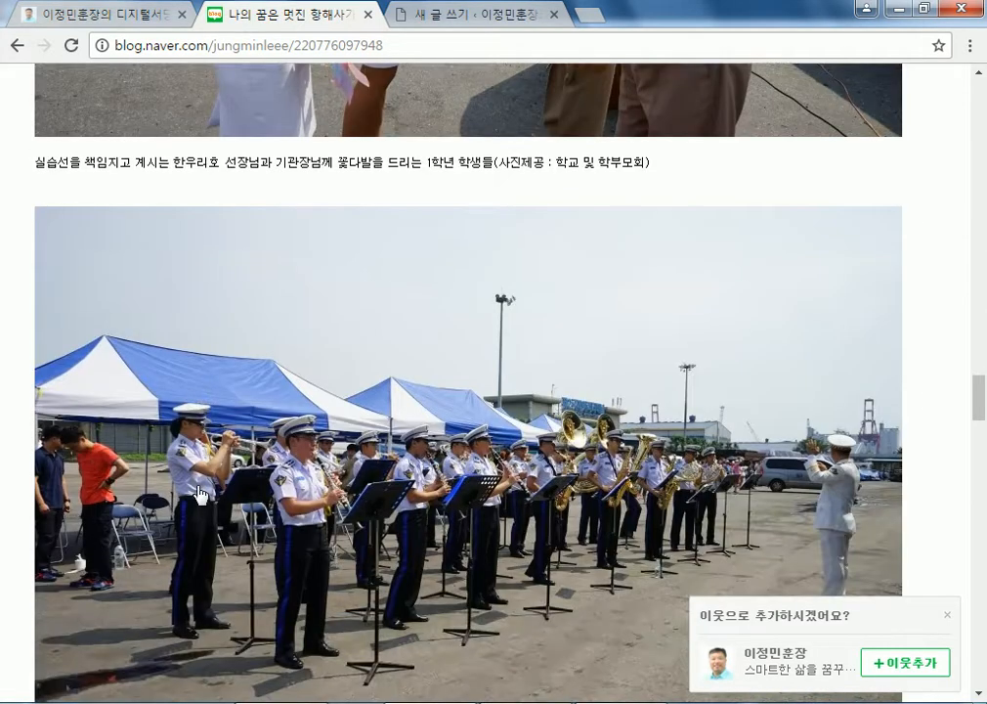
{"action": "scroll", "coordinate": [199, 493], "scroll_direction": "up", "scroll_amount": 20}
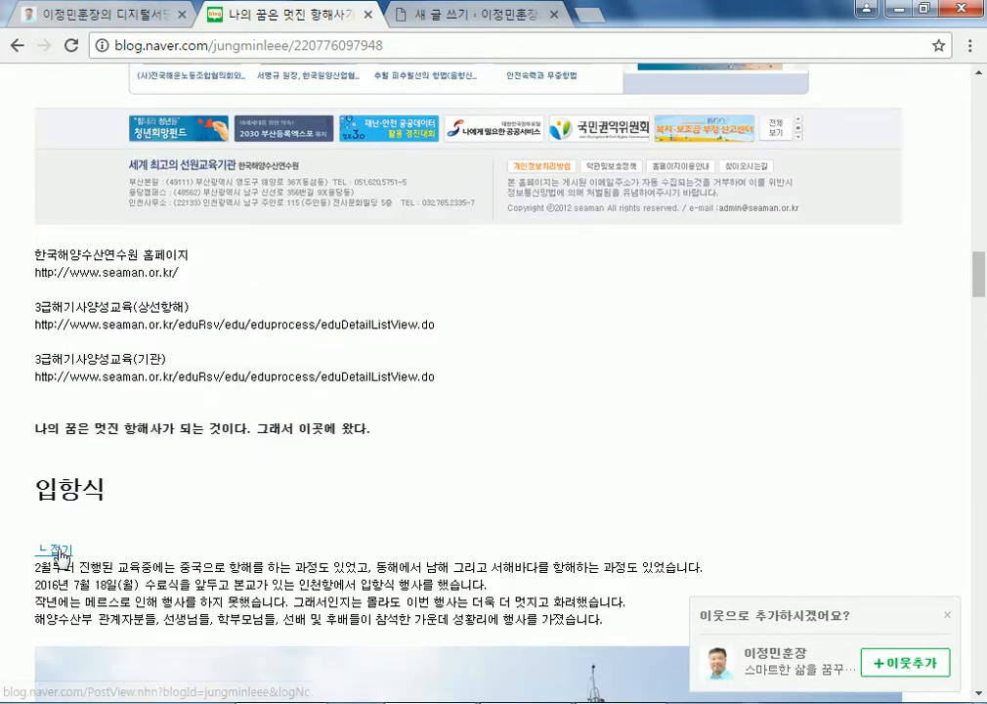
{"action": "left_click", "coordinate": [59, 552]}
{"action": "scroll", "coordinate": [269, 471], "scroll_direction": "down", "scroll_amount": 1}
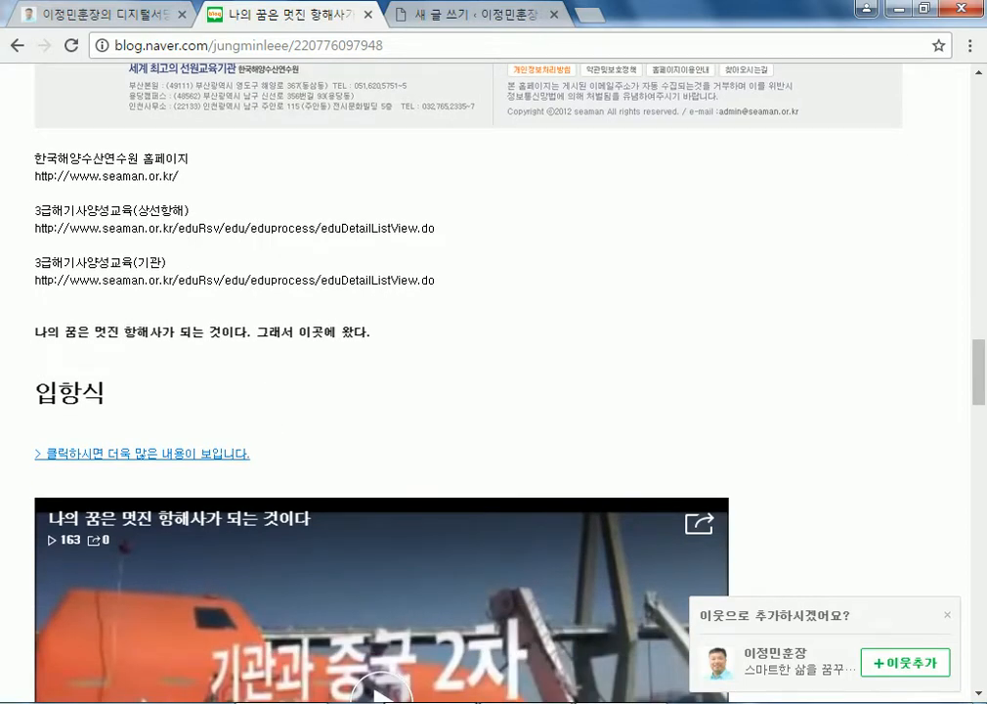
- Return to the new WordPress post and place the cursor in its excerpt (요약) box
{"action": "left_click", "coordinate": [425, 21]}
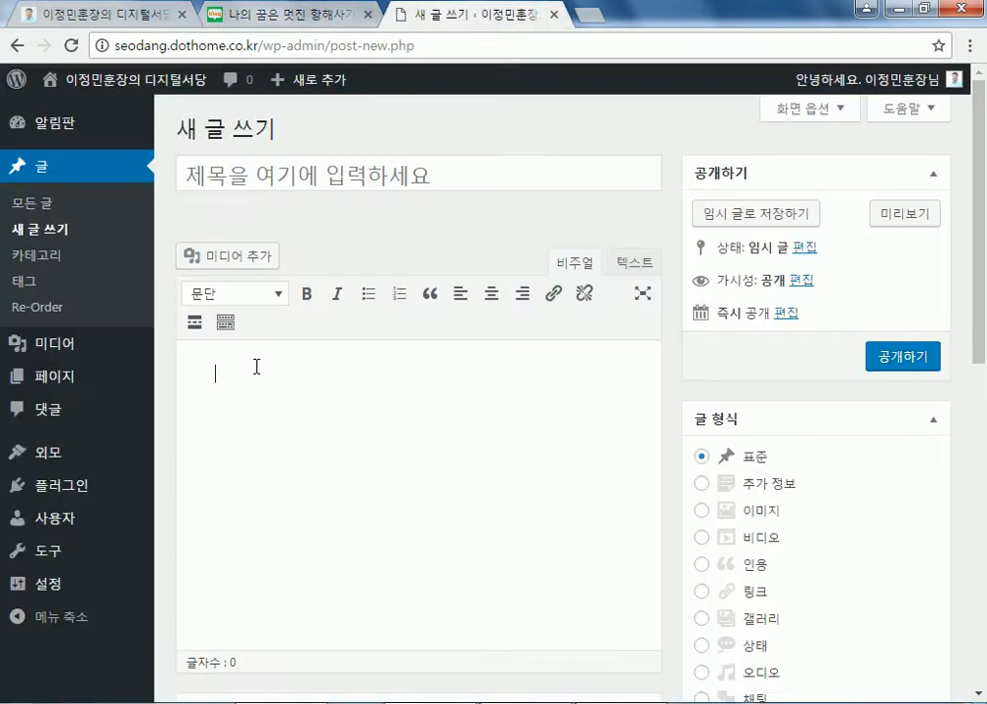
{"action": "scroll", "coordinate": [269, 381], "scroll_direction": "down", "scroll_amount": 3}
{"action": "left_click", "coordinate": [253, 460]}
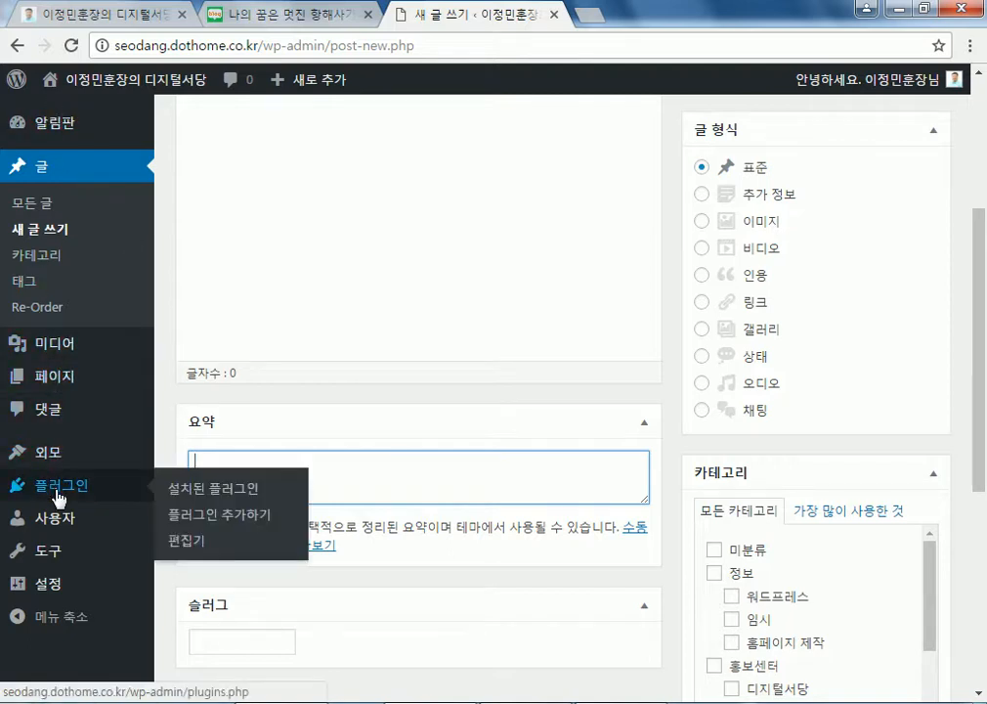
- Open the installed themes and activate the Twenty Fourteen theme
{"action": "mouse_move", "coordinate": [41, 456]}
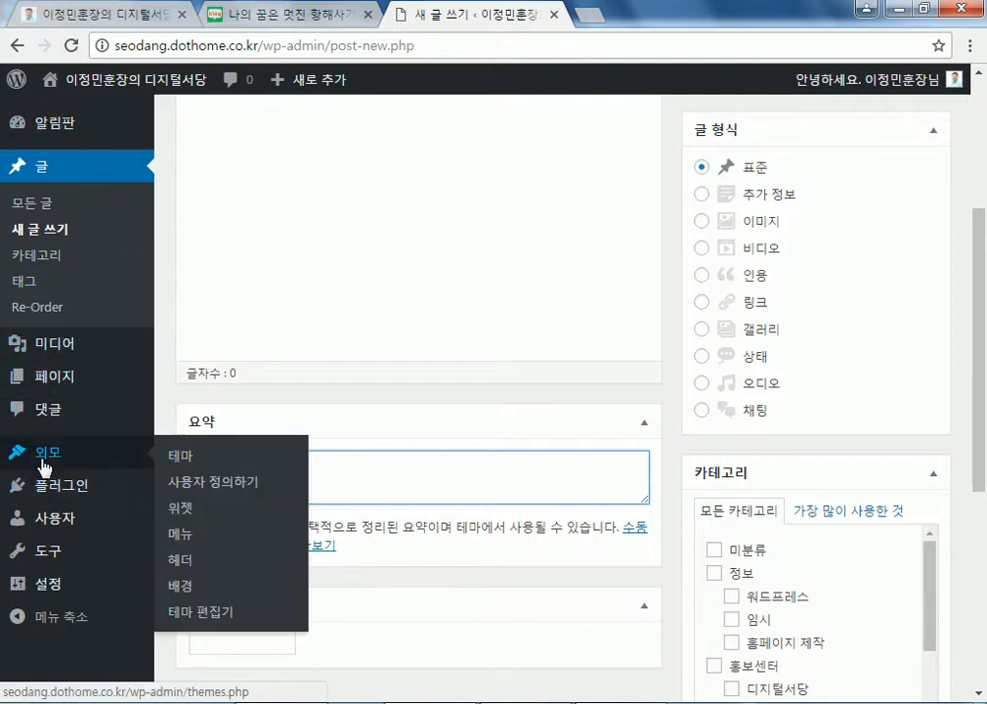
{"action": "left_click", "coordinate": [176, 458]}
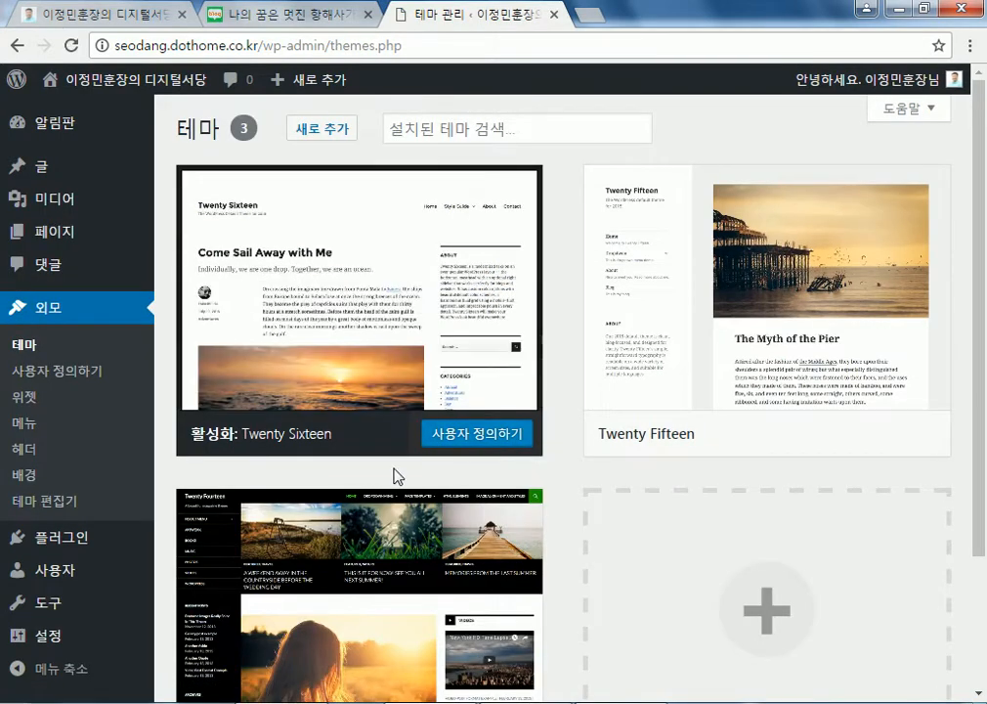
{"action": "mouse_move", "coordinate": [663, 446]}
{"action": "scroll", "coordinate": [652, 451], "scroll_direction": "down", "scroll_amount": 2}
{"action": "mouse_move", "coordinate": [364, 581]}
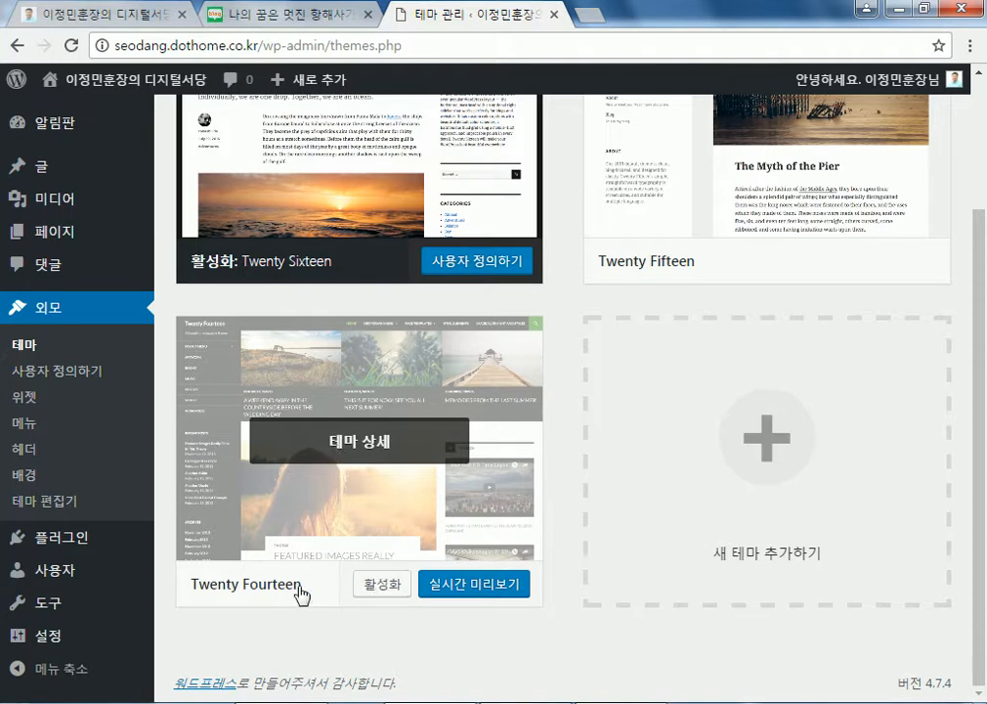
{"action": "left_click", "coordinate": [382, 588]}
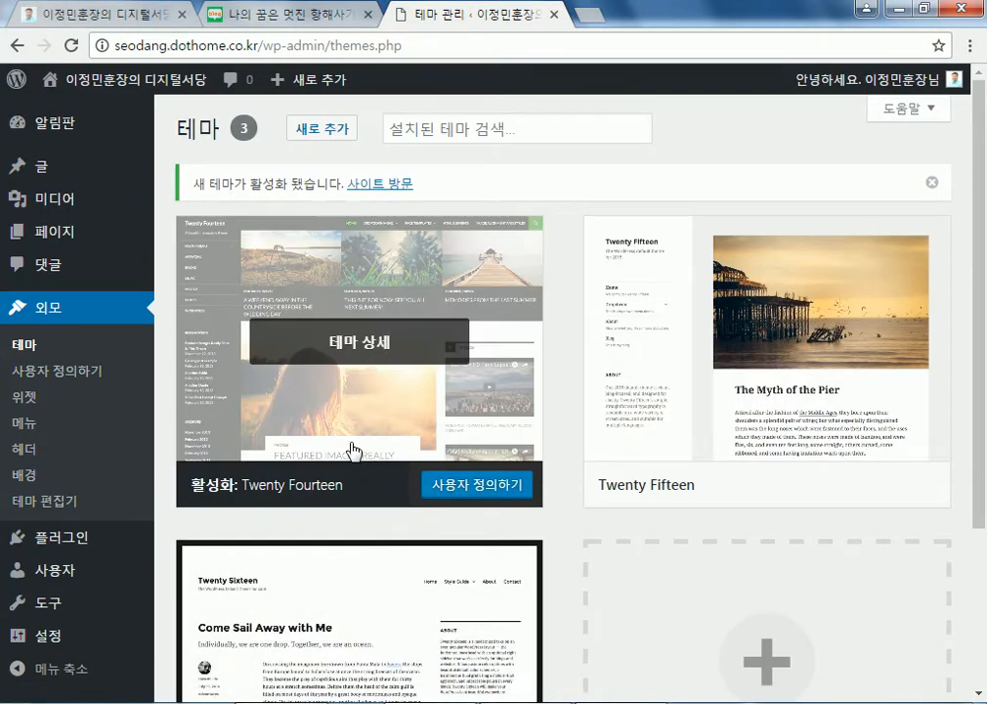
- Start a new post (새 글 쓰기) and check its excerpt (요약) box under the Twenty Fourteen theme
{"action": "mouse_move", "coordinate": [140, 91]}
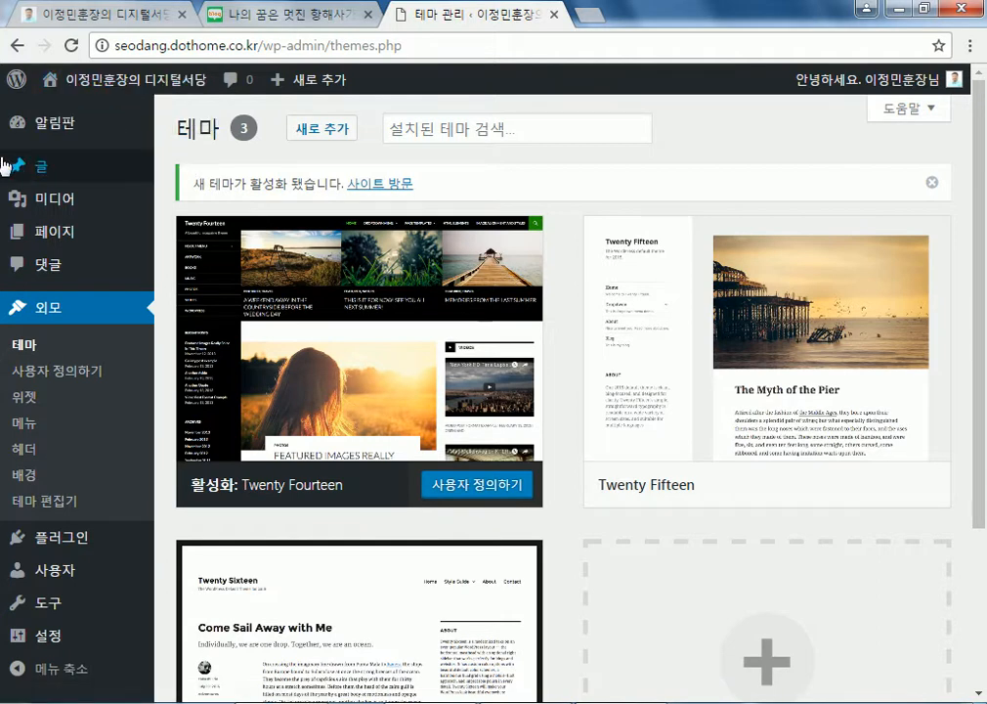
{"action": "mouse_move", "coordinate": [23, 165]}
{"action": "left_click", "coordinate": [191, 195]}
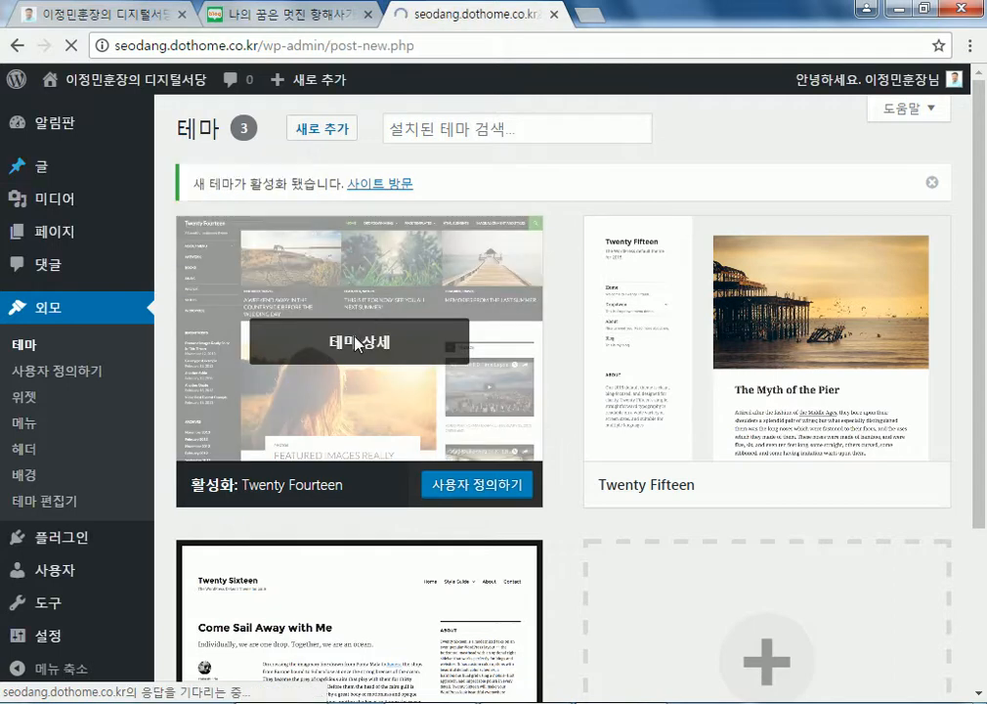
{"action": "scroll", "coordinate": [353, 340], "scroll_direction": "down", "scroll_amount": 3}
{"action": "left_click", "coordinate": [254, 382]}
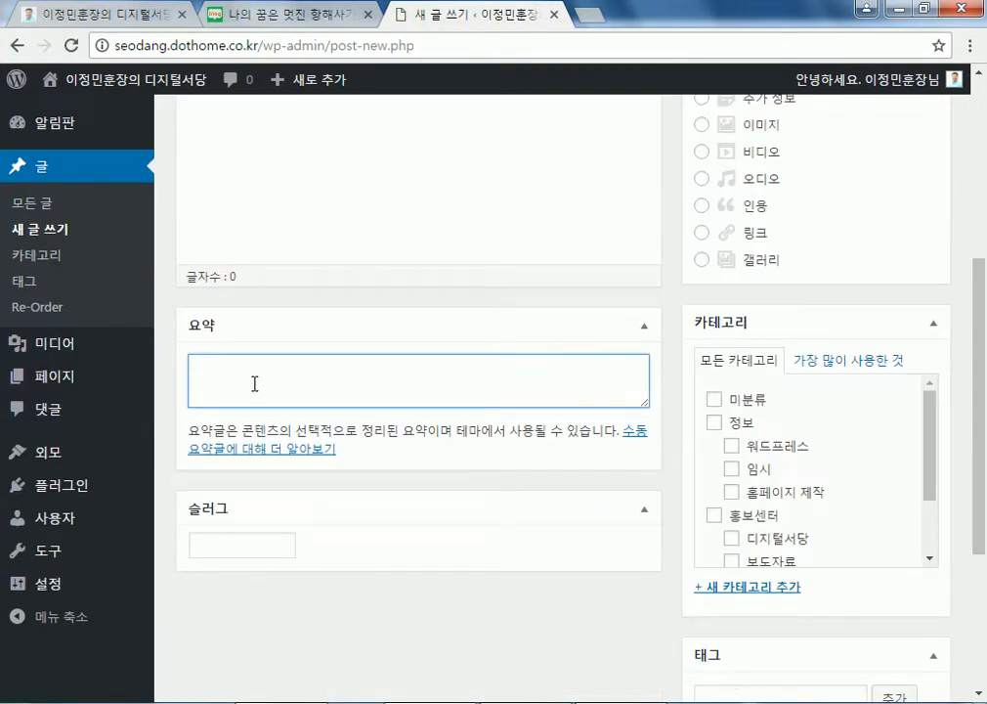
{"action": "scroll", "coordinate": [254, 383], "scroll_direction": "up", "scroll_amount": 4}
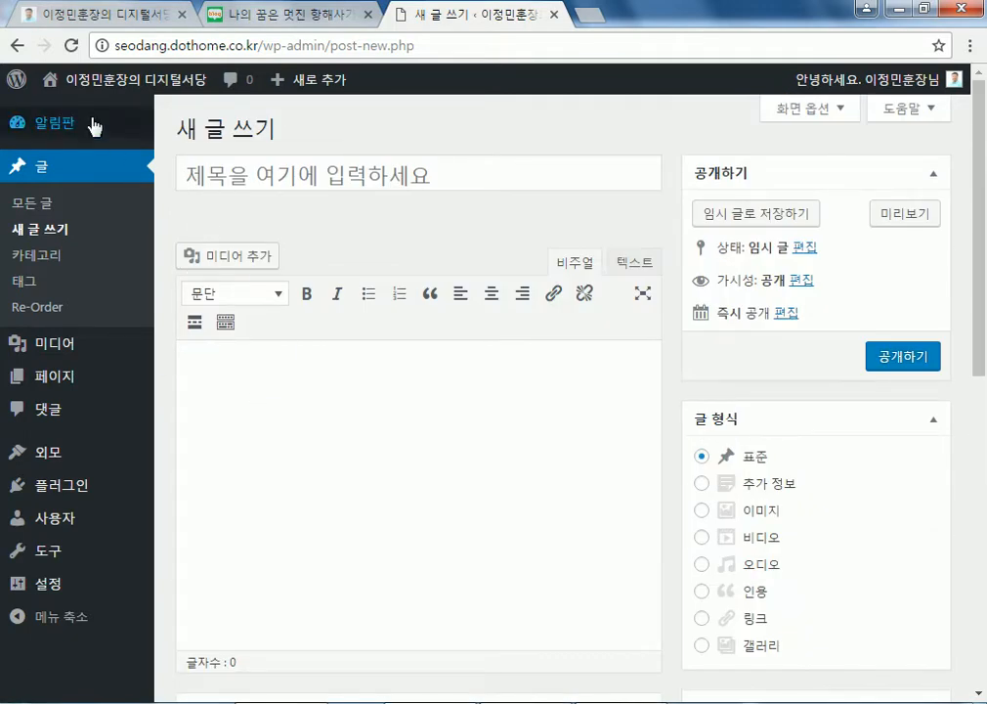
- Visit the site's home page and look over its menus, sidebar and posts in the Twenty Fourteen theme
{"action": "left_click", "coordinate": [99, 82]}
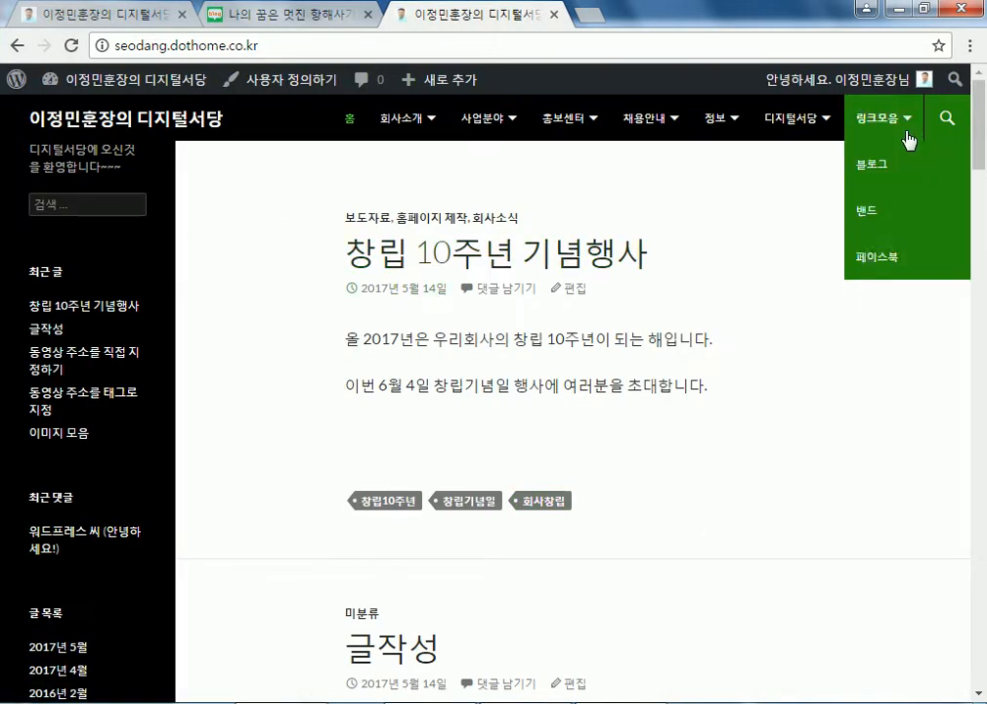
{"action": "scroll", "coordinate": [244, 415], "scroll_direction": "down", "scroll_amount": 5}
{"action": "scroll", "coordinate": [244, 416], "scroll_direction": "down", "scroll_amount": 5}
{"action": "scroll", "coordinate": [237, 430], "scroll_direction": "up", "scroll_amount": 10}
{"action": "mouse_move", "coordinate": [753, 152]}
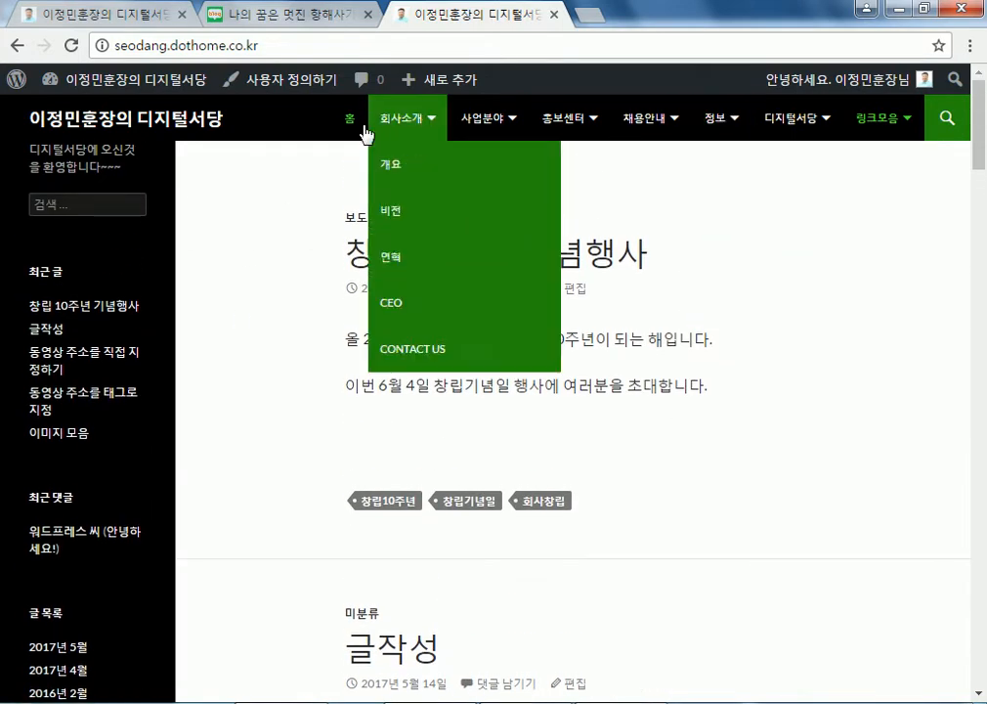
- Return to the theme management page and activate the Twenty Sixteen theme
{"action": "left_click", "coordinate": [54, 135]}
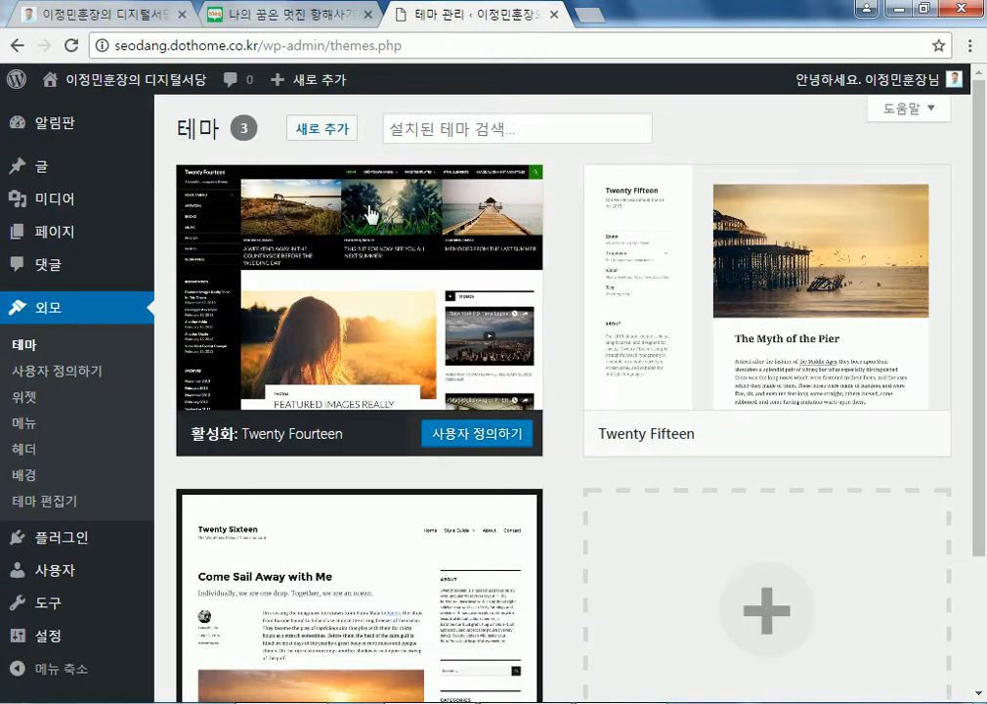
{"action": "mouse_move", "coordinate": [829, 392]}
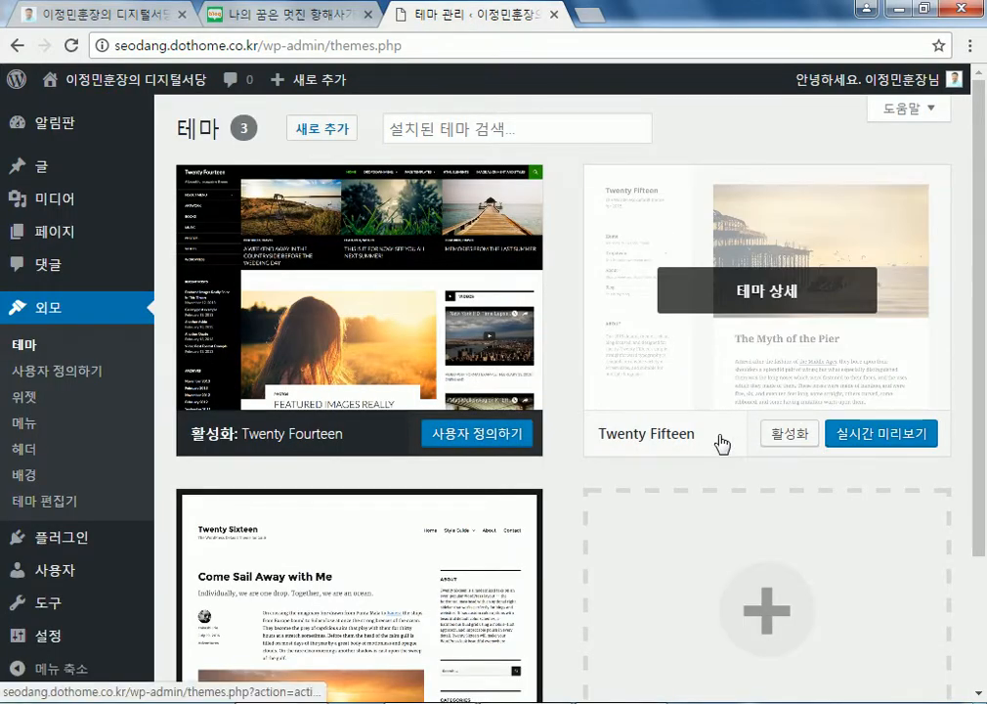
{"action": "scroll", "coordinate": [684, 442], "scroll_direction": "down", "scroll_amount": 2}
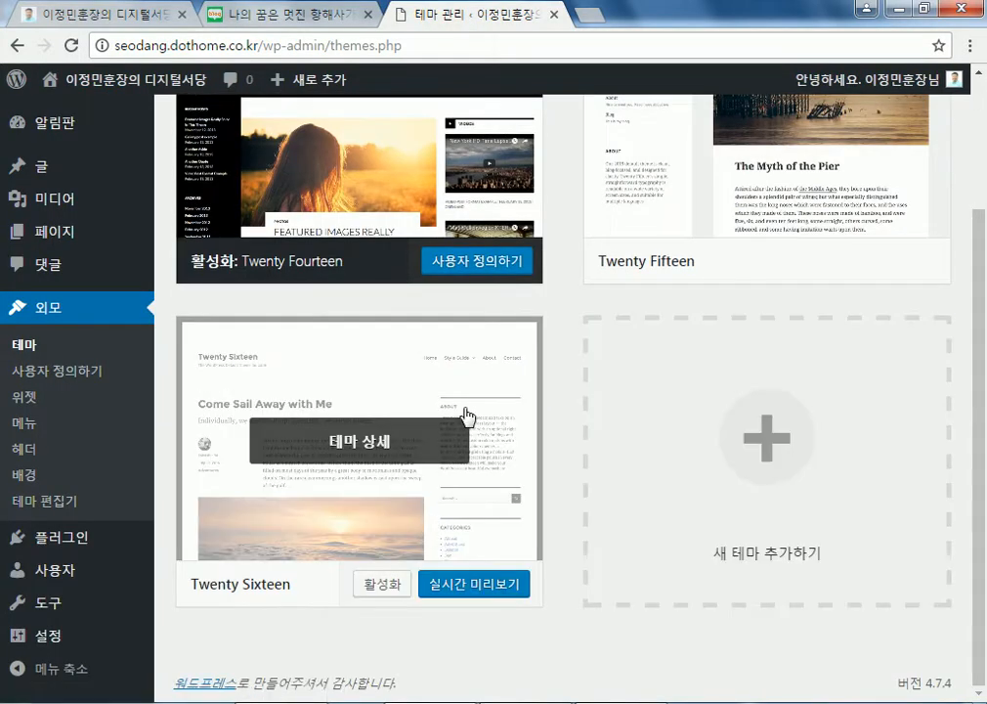
{"action": "left_click", "coordinate": [382, 586]}
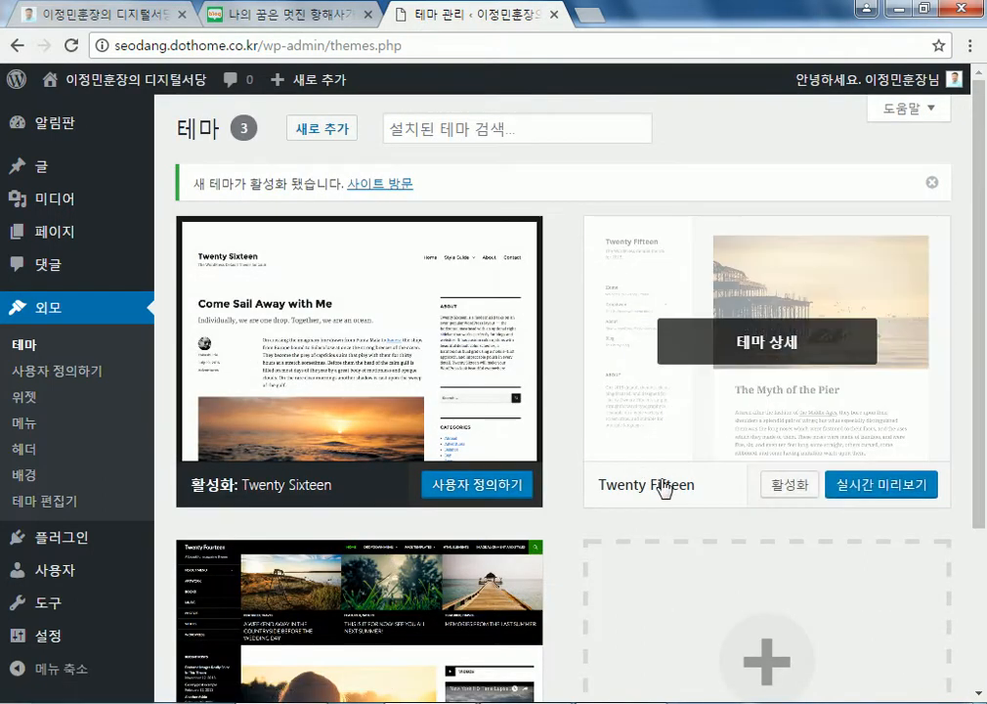
- Visit the site's home page and look over its menu, posts and sidebar in the Twenty Sixteen theme
{"action": "scroll", "coordinate": [411, 507], "scroll_direction": "down", "scroll_amount": 3}
{"action": "scroll", "coordinate": [352, 469], "scroll_direction": "up", "scroll_amount": 3}
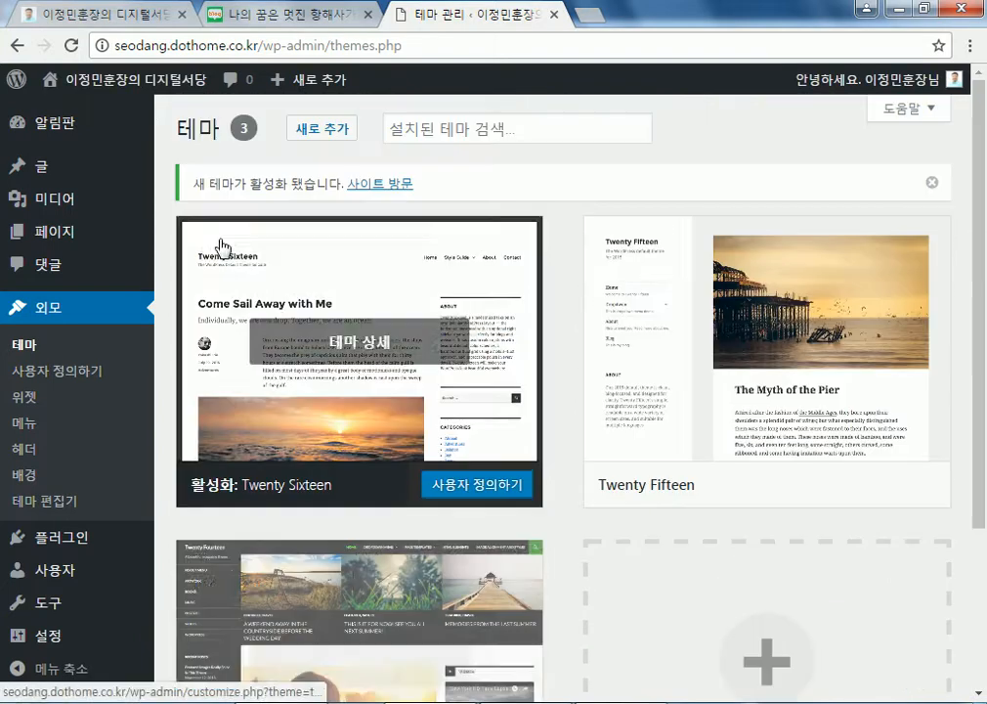
{"action": "left_click", "coordinate": [140, 83]}
{"action": "scroll", "coordinate": [520, 369], "scroll_direction": "down", "scroll_amount": 4}
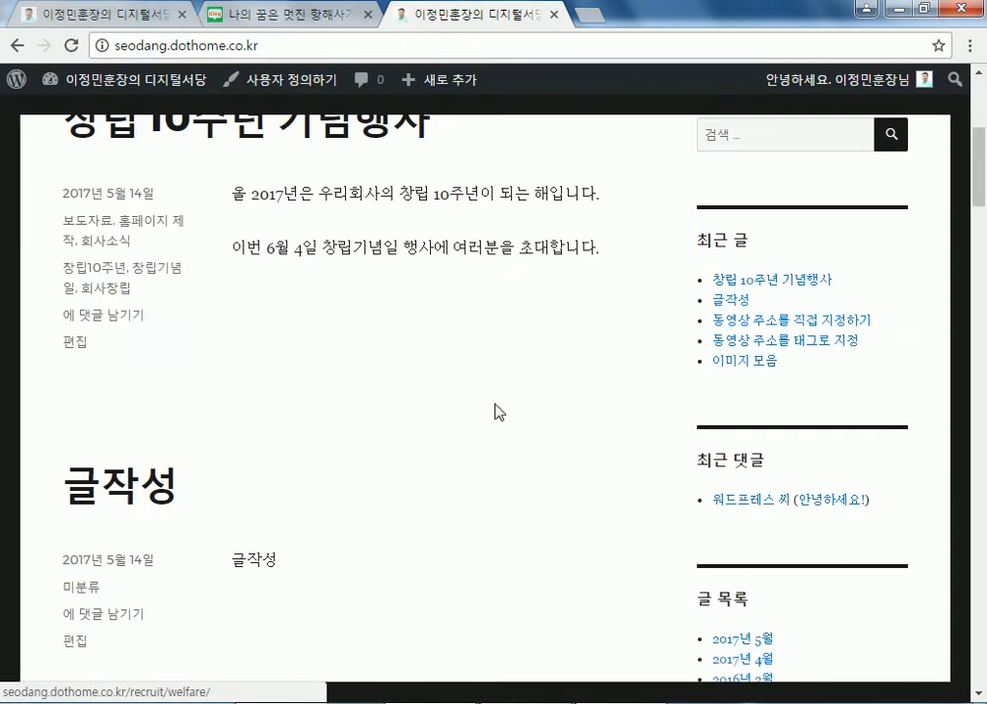
{"action": "scroll", "coordinate": [484, 323], "scroll_direction": "up", "scroll_amount": 3}
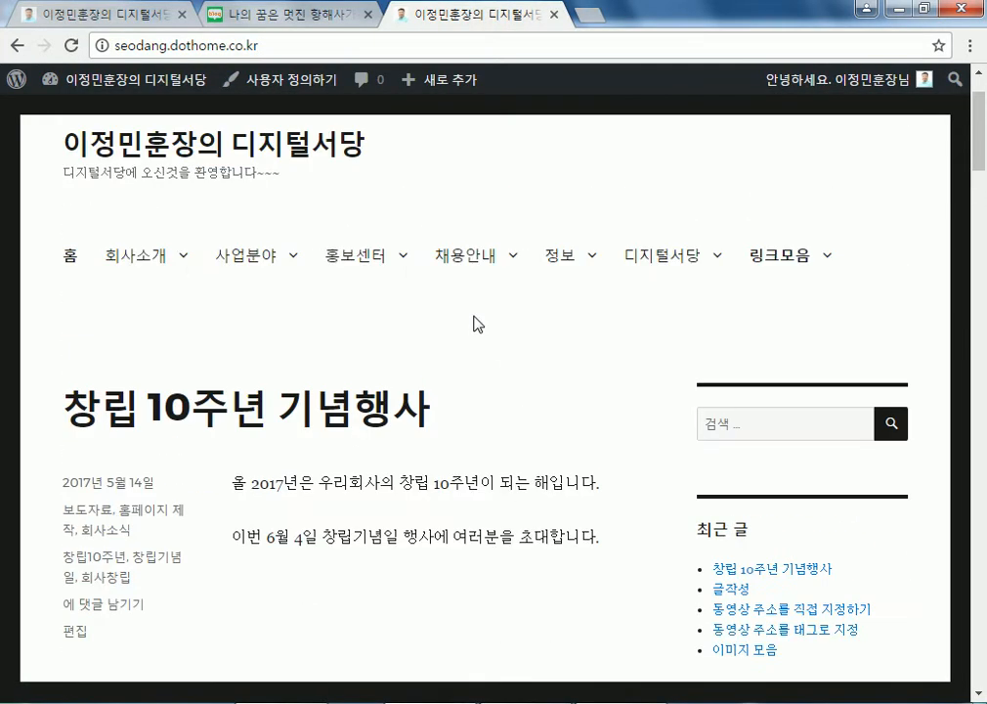
{"action": "scroll", "coordinate": [536, 294], "scroll_direction": "down", "scroll_amount": 5}
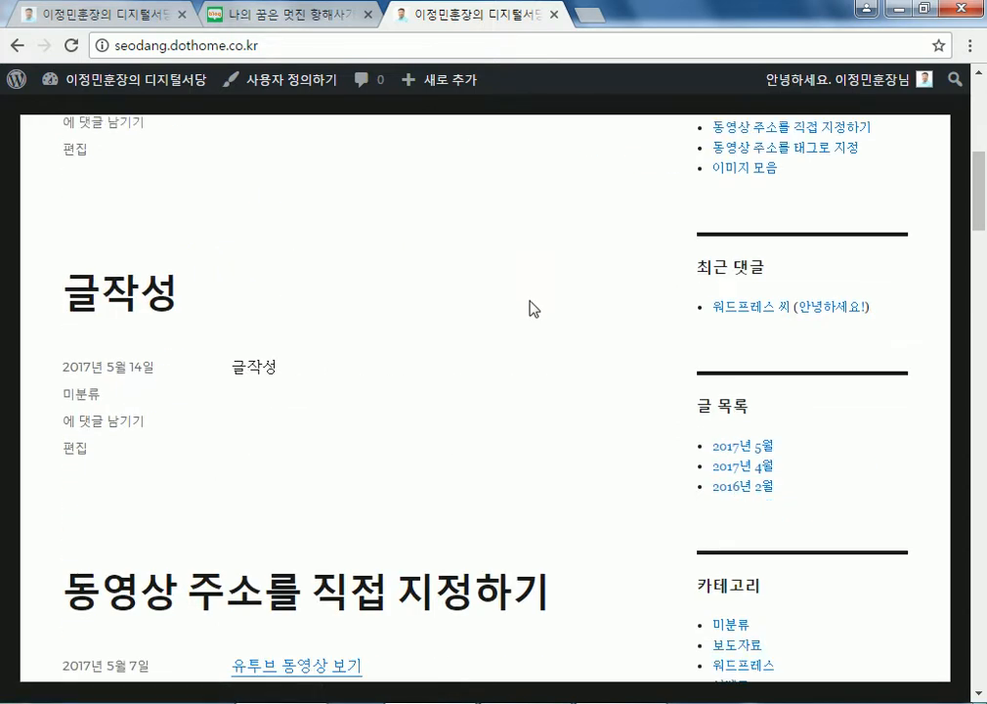
{"action": "scroll", "coordinate": [201, 184], "scroll_direction": "up", "scroll_amount": 3}
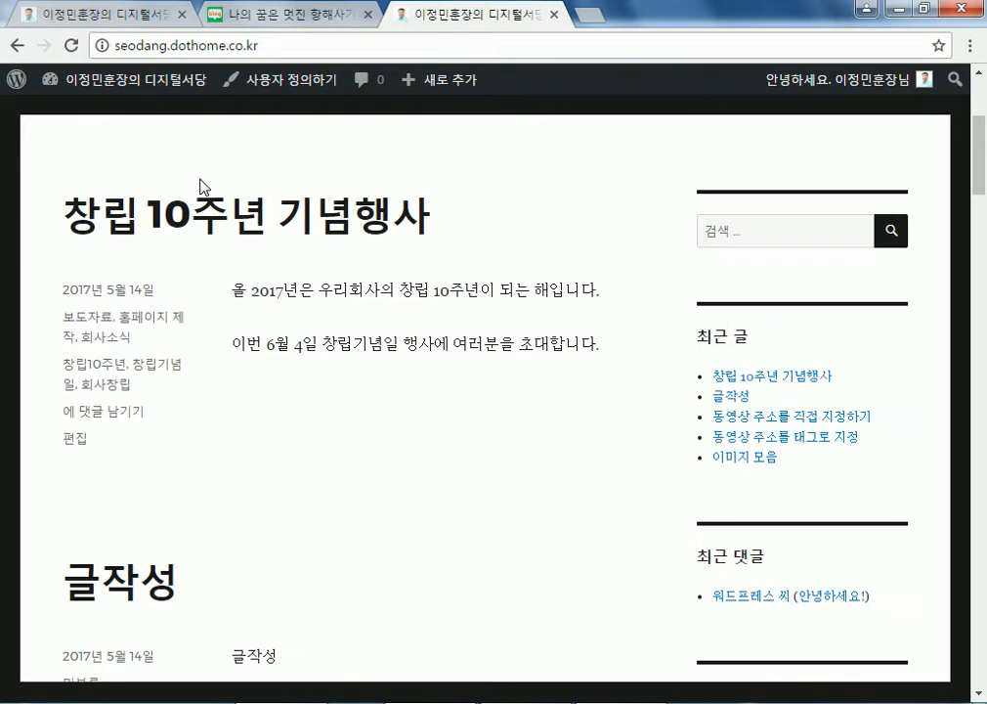
- Go to the site's dashboard (알림판) and start a new post (새 글 쓰기)
{"action": "scroll", "coordinate": [202, 185], "scroll_direction": "up", "scroll_amount": 1}
{"action": "mouse_move", "coordinate": [84, 100]}
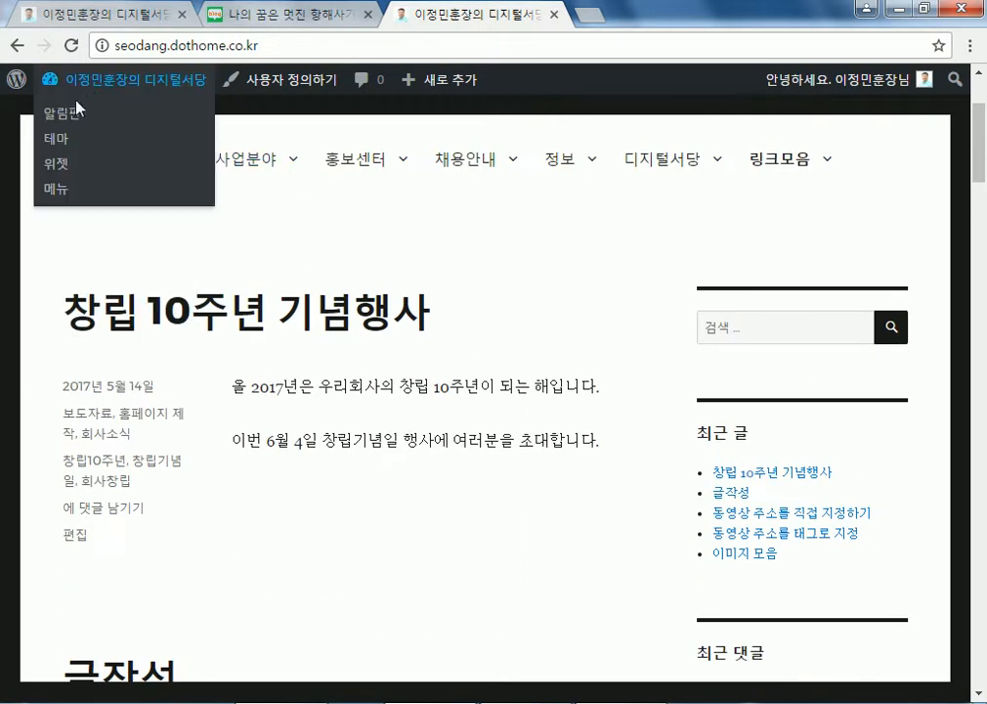
{"action": "left_click", "coordinate": [80, 75]}
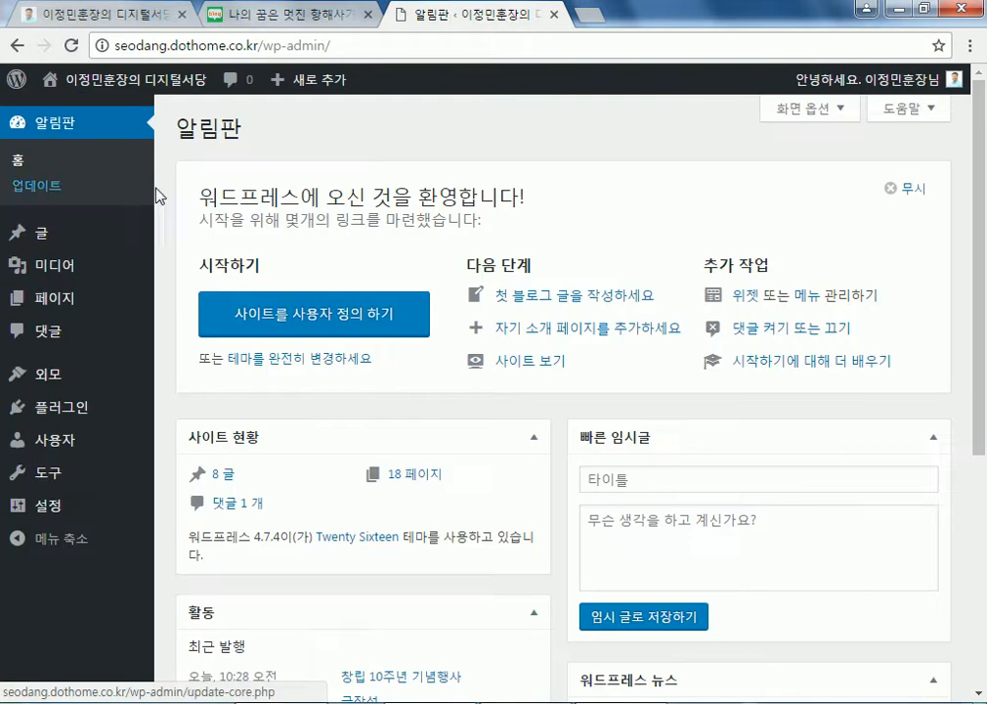
{"action": "mouse_move", "coordinate": [44, 238]}
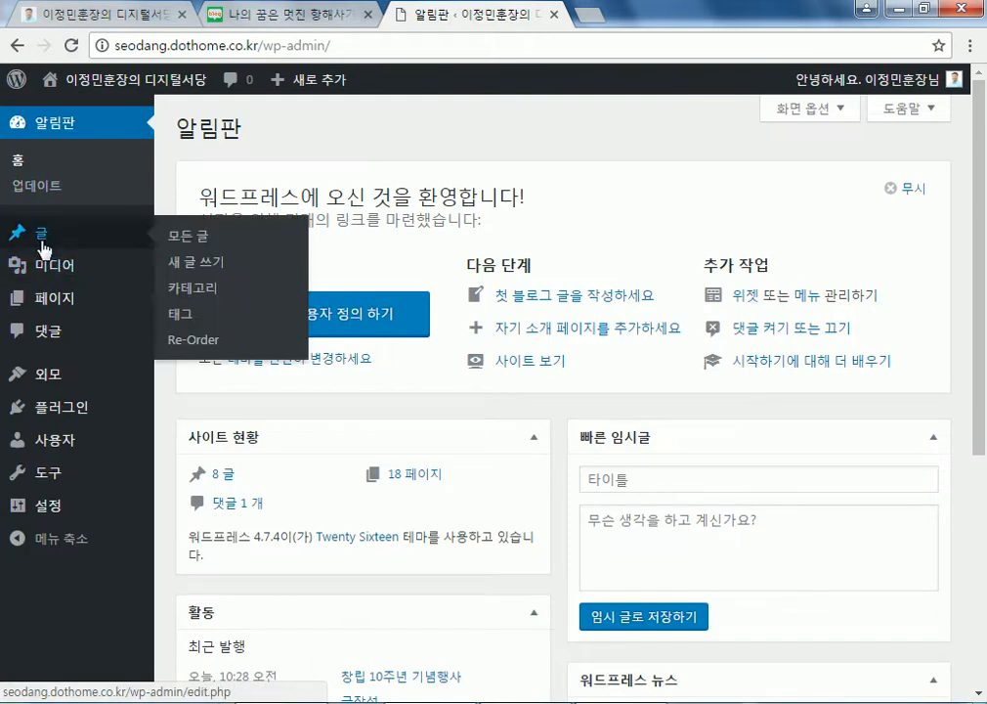
{"action": "left_click", "coordinate": [183, 264]}
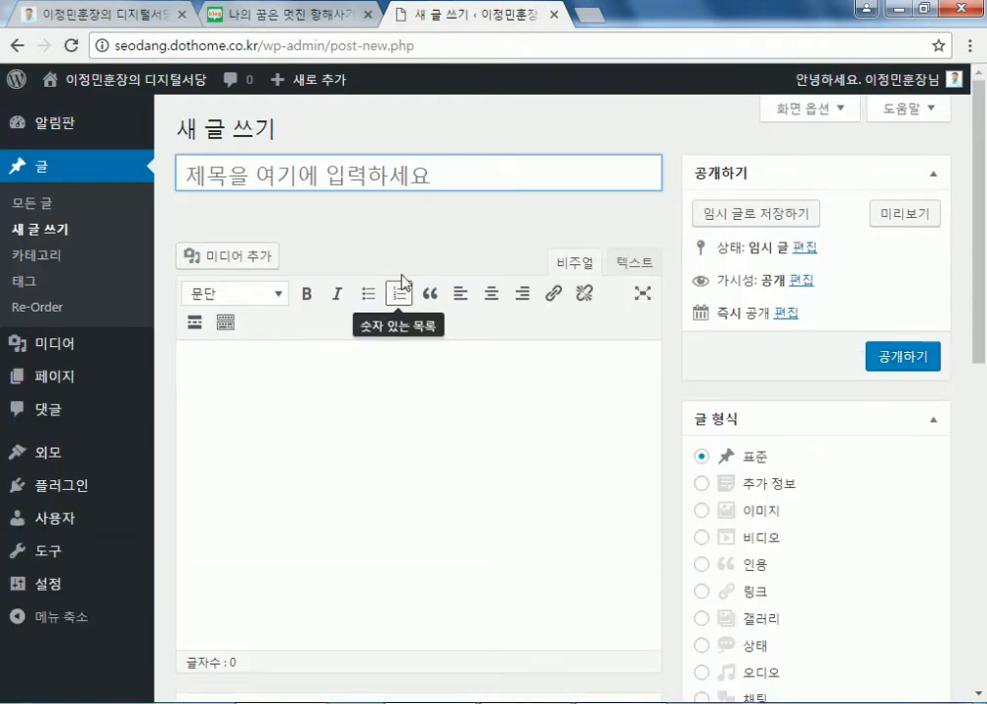
- Look over the end of the Naver blog post with its tags and expand its comments (댓글)
{"action": "left_click", "coordinate": [244, 18]}
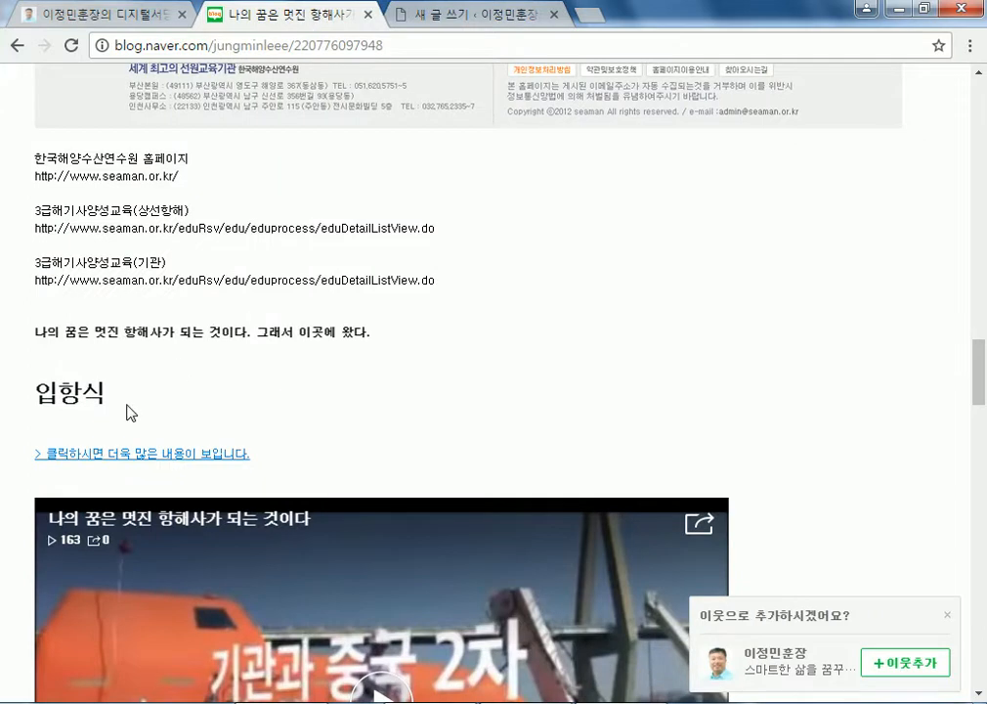
{"action": "left_click_drag", "start_coordinate": [979, 356], "coordinate": [981, 581]}
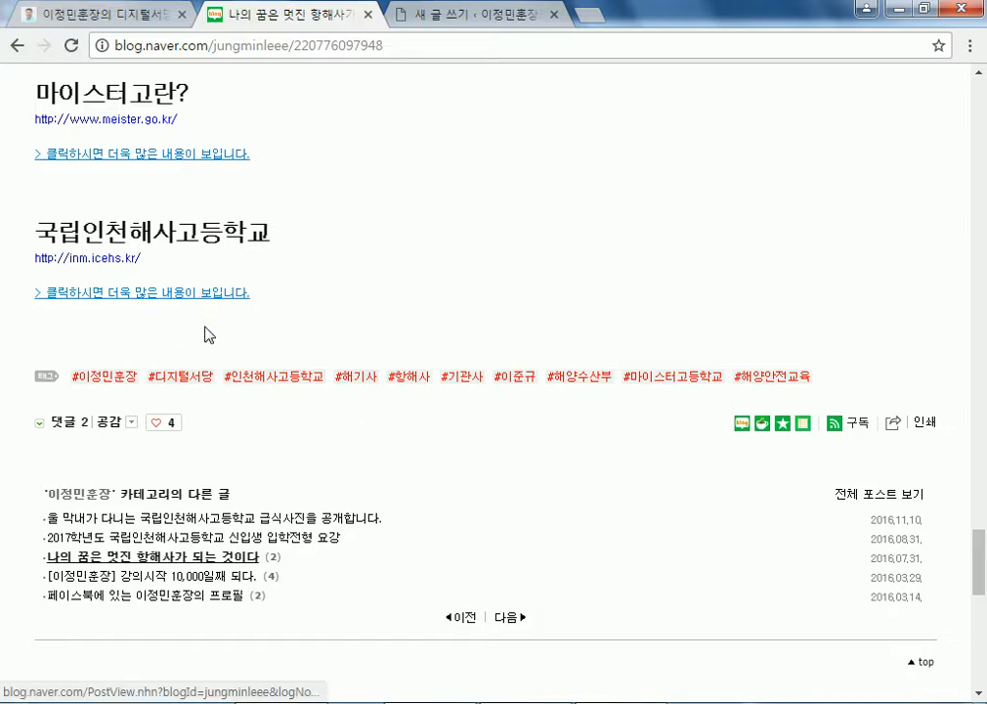
{"action": "left_click", "coordinate": [452, 15]}
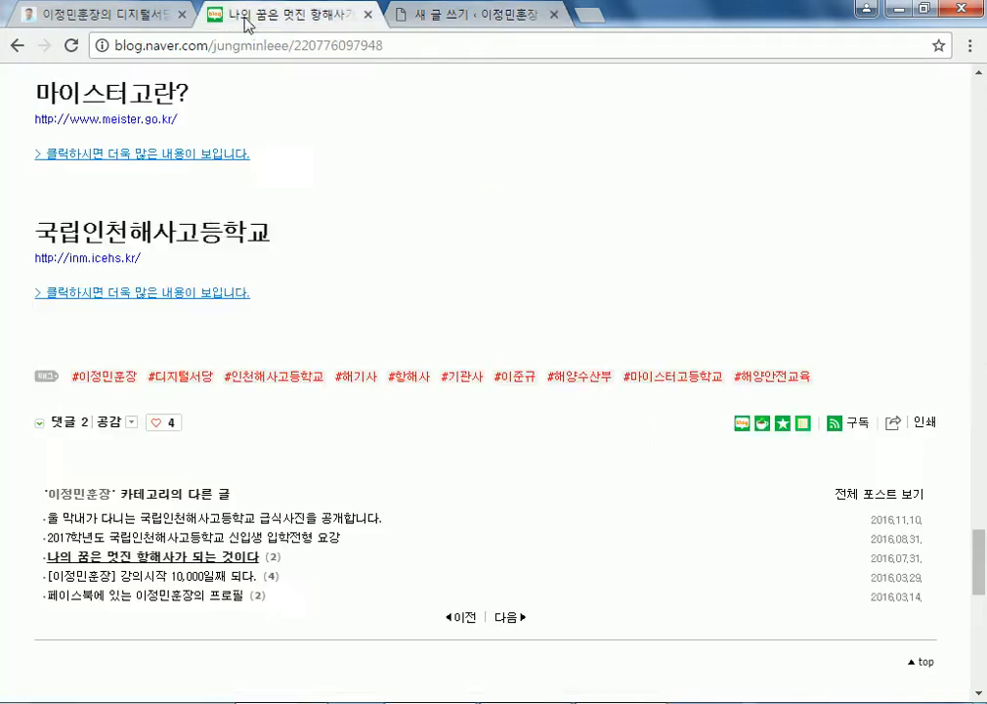
{"action": "left_click", "coordinate": [196, 18]}
{"action": "left_click", "coordinate": [68, 423]}
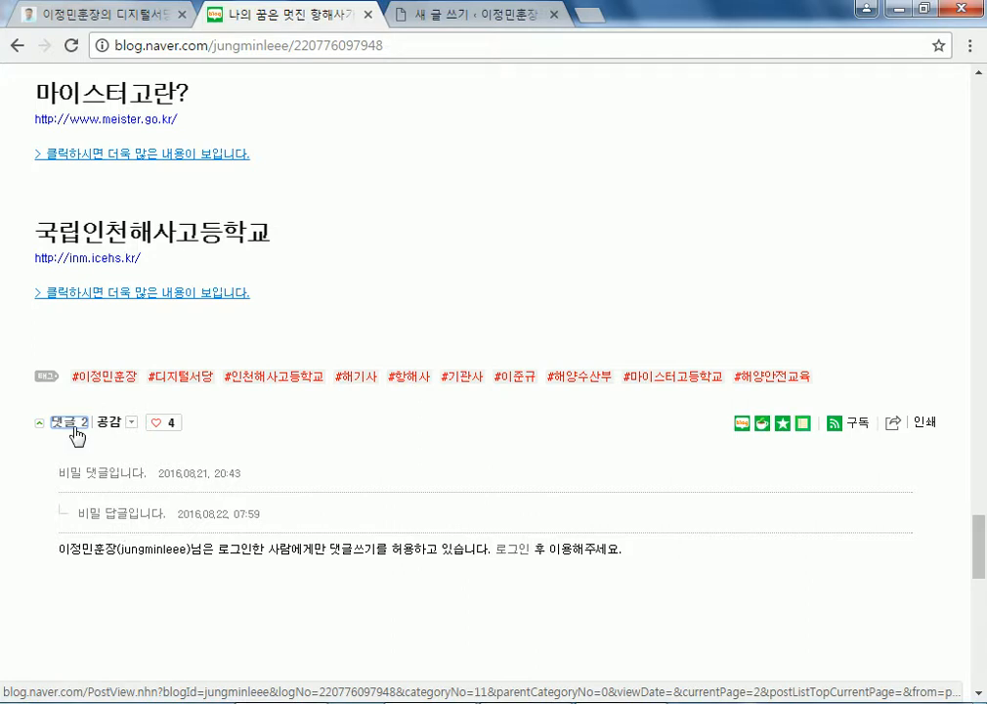
- Return to the new post, enable the send trackbacks (트랙백 보내기) box in the screen options and place the cursor in its URL field
{"action": "left_click", "coordinate": [486, 16]}
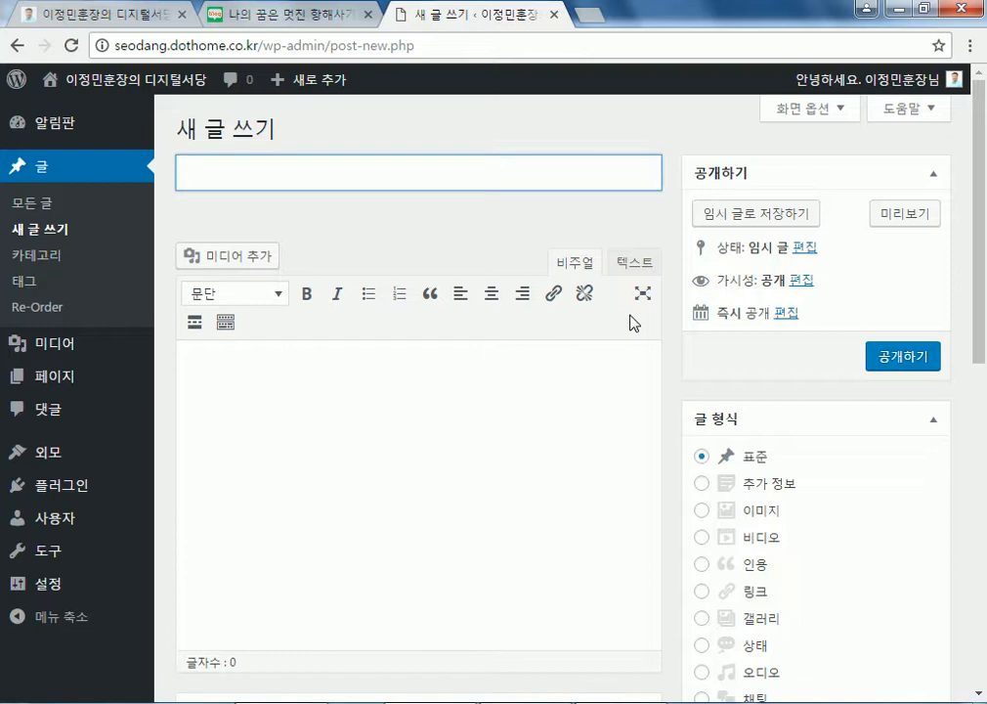
{"action": "left_click", "coordinate": [819, 115]}
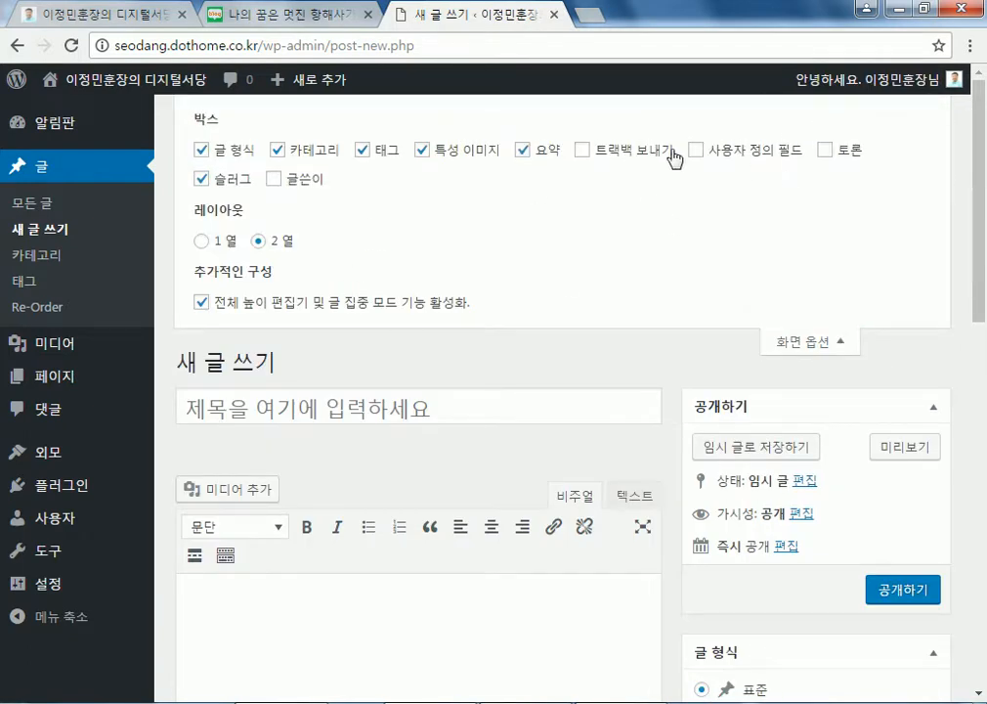
{"action": "left_click", "coordinate": [585, 157]}
{"action": "left_click", "coordinate": [585, 157]}
{"action": "left_click", "coordinate": [585, 156]}
{"action": "left_click", "coordinate": [815, 341]}
{"action": "scroll", "coordinate": [489, 326], "scroll_direction": "down", "scroll_amount": 5}
{"action": "scroll", "coordinate": [486, 330], "scroll_direction": "down", "scroll_amount": 3}
{"action": "left_click", "coordinate": [262, 235]}
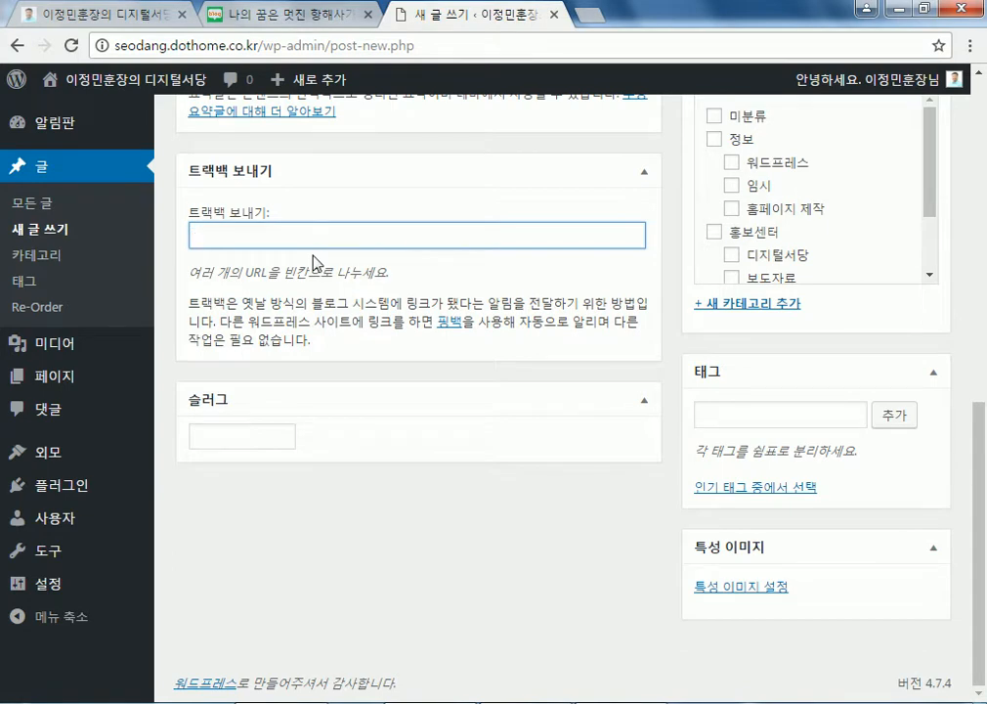
- Check the Naver blog post's comment area again, and open the Tistory blog linked on host.new21.net
{"action": "left_click", "coordinate": [250, 15]}
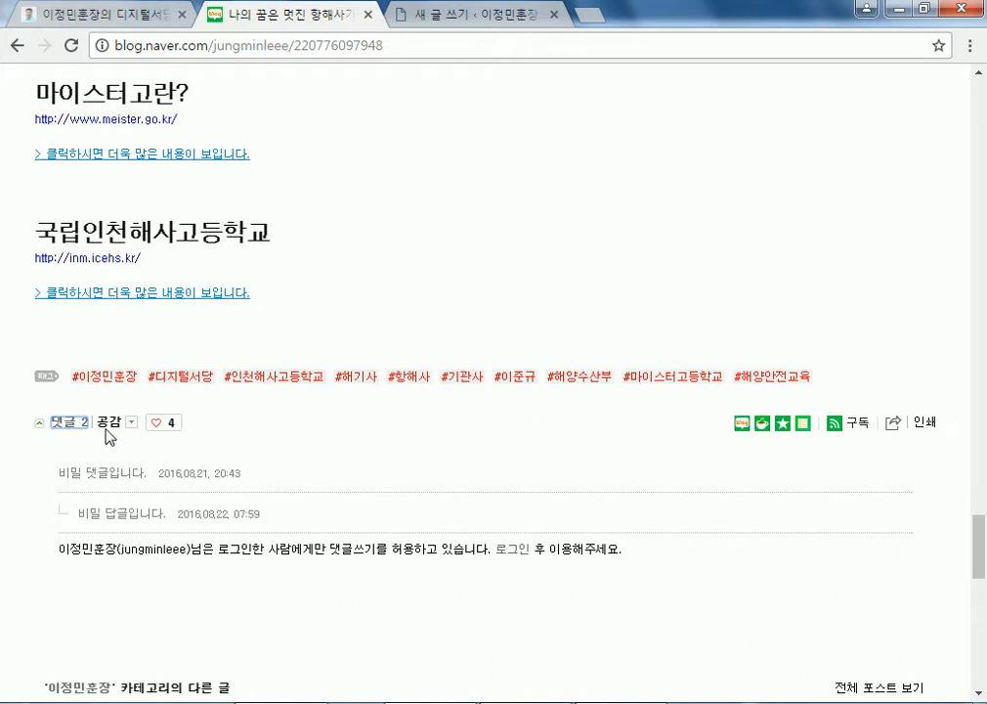
{"action": "left_click", "coordinate": [166, 16]}
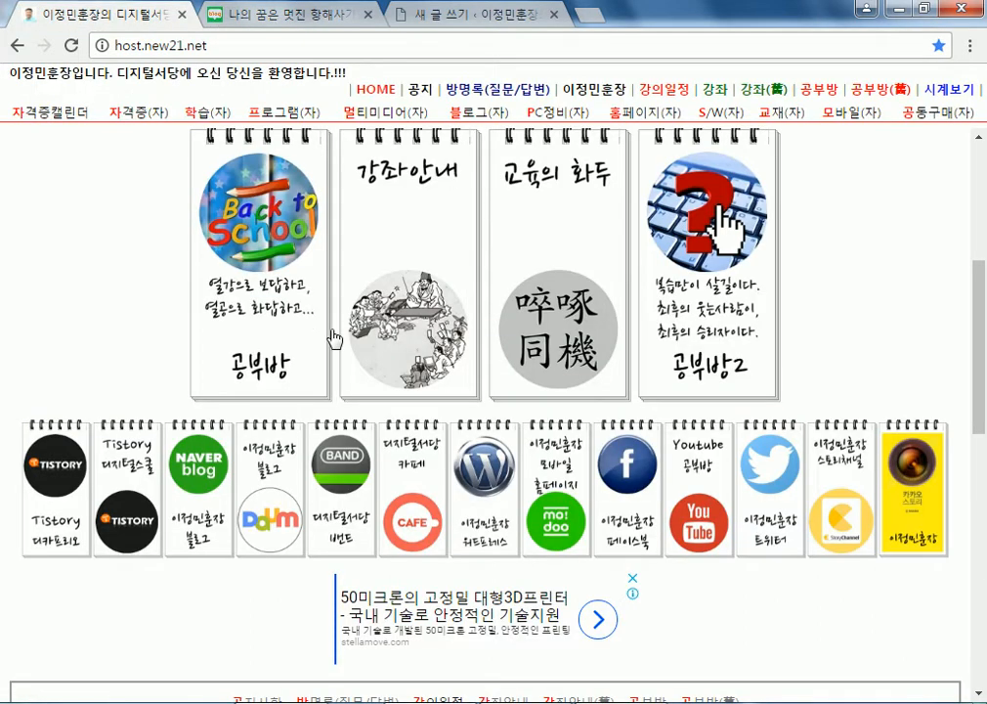
{"action": "left_click", "coordinate": [46, 489]}
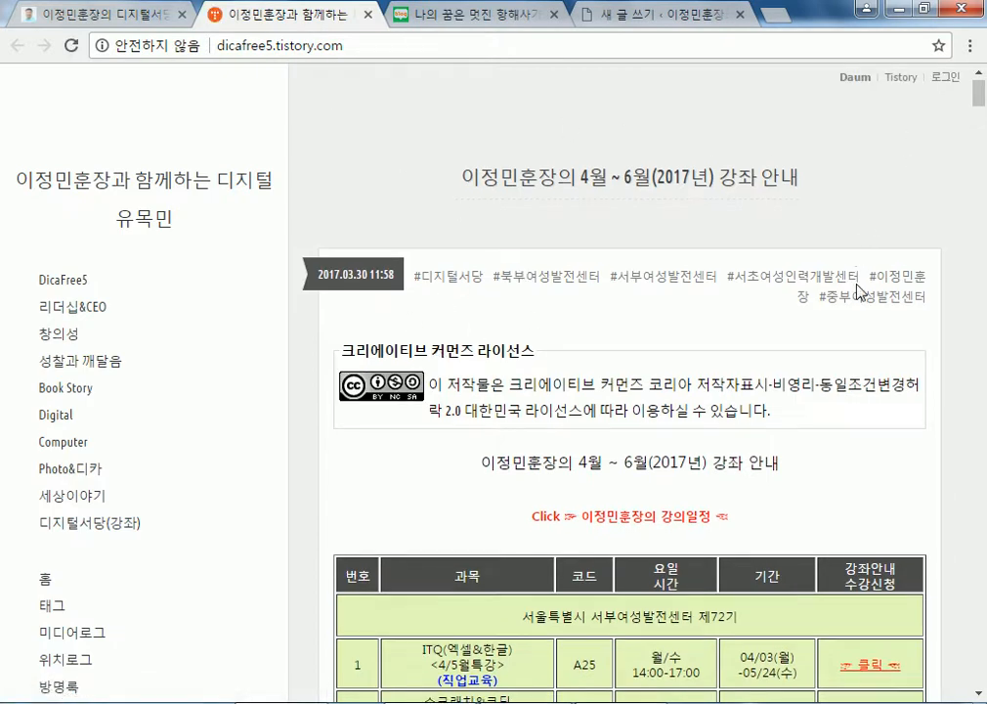
- Look through the Tistory blog's posts, sharing links and comment form, and open the Tistory login page
{"action": "scroll", "coordinate": [841, 293], "scroll_direction": "down", "scroll_amount": 10}
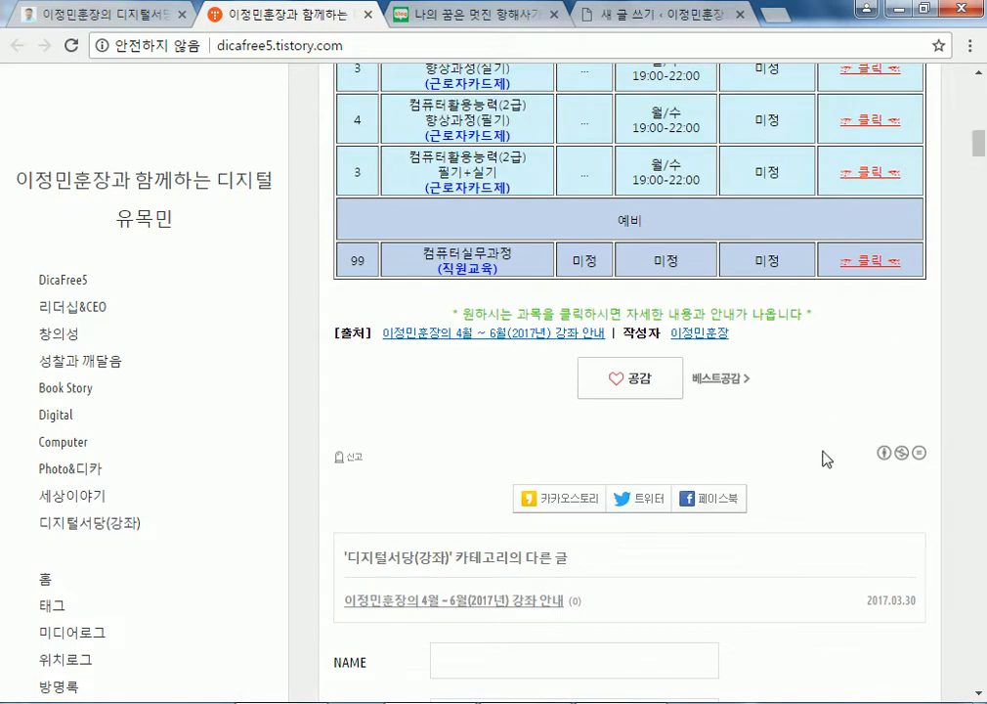
{"action": "scroll", "coordinate": [875, 476], "scroll_direction": "down", "scroll_amount": 1}
{"action": "scroll", "coordinate": [670, 441], "scroll_direction": "down", "scroll_amount": 1}
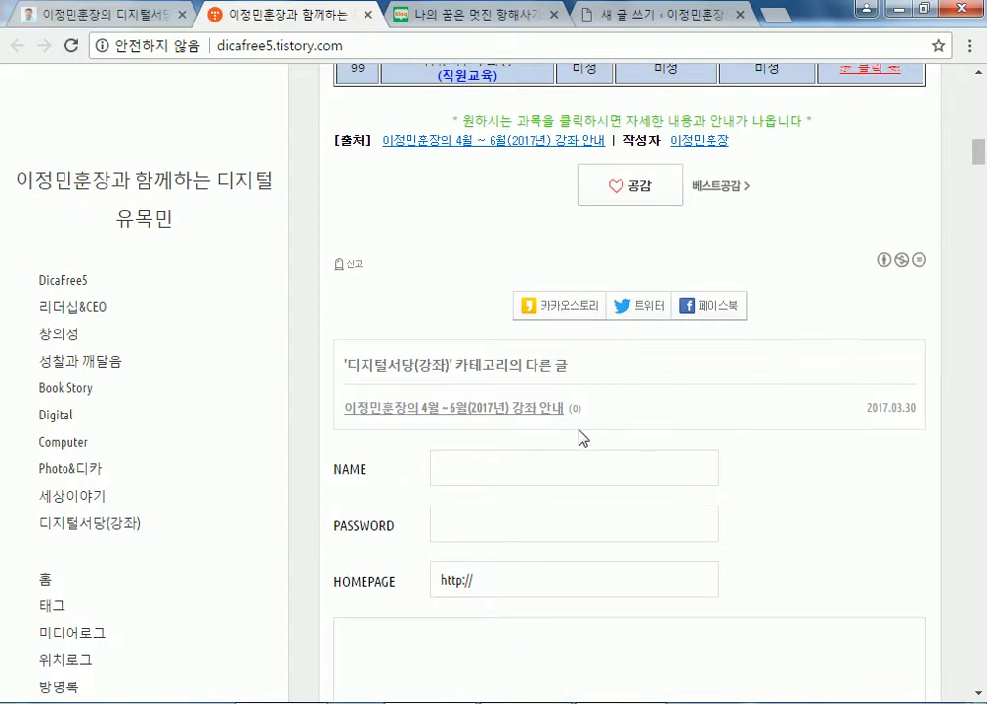
{"action": "scroll", "coordinate": [567, 421], "scroll_direction": "up", "scroll_amount": 1}
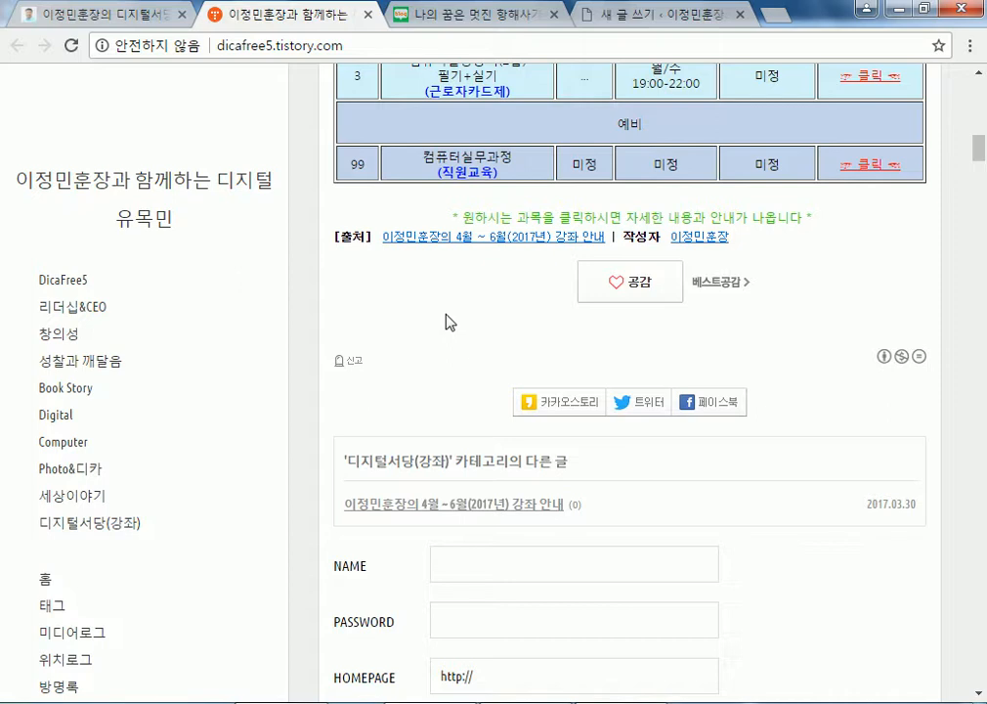
{"action": "scroll", "coordinate": [445, 320], "scroll_direction": "down", "scroll_amount": 6}
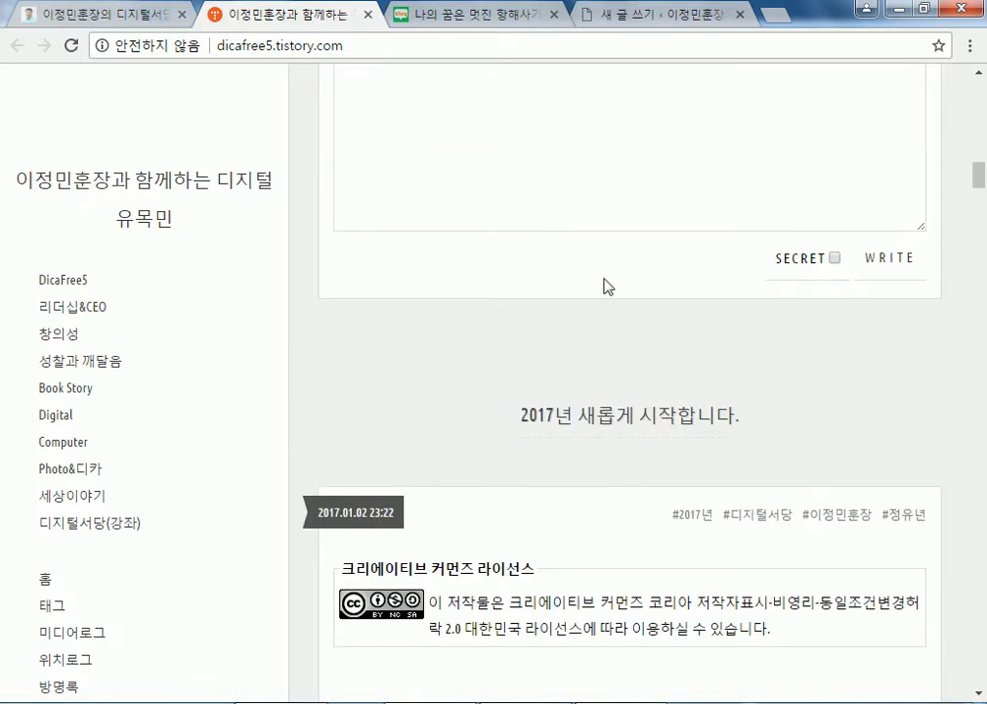
{"action": "scroll", "coordinate": [690, 285], "scroll_direction": "up", "scroll_amount": 15}
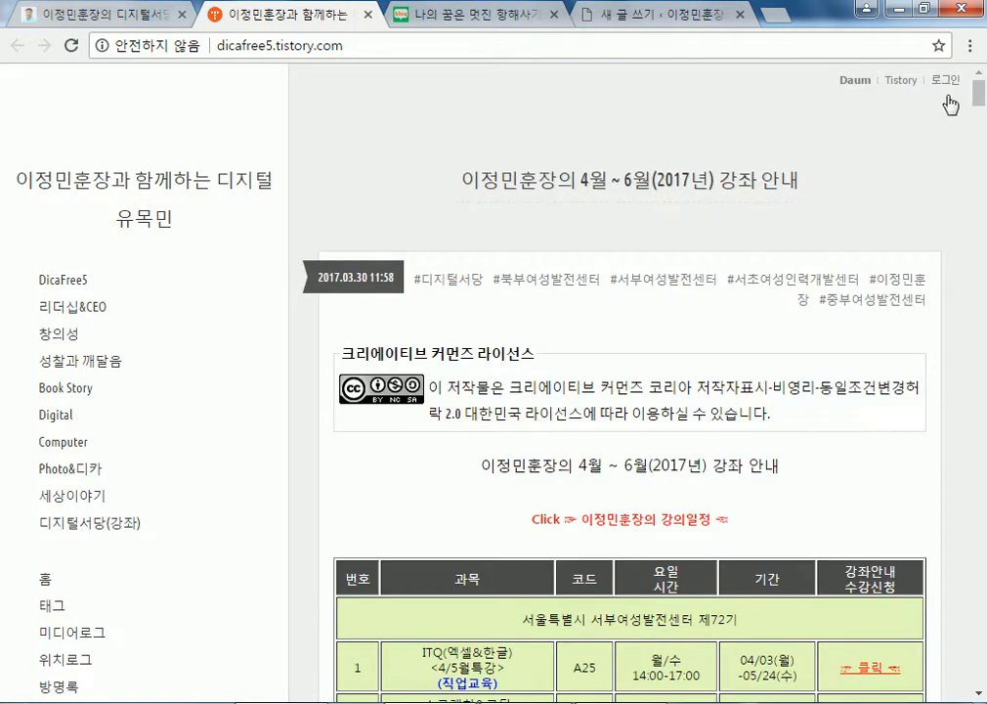
{"action": "left_click", "coordinate": [945, 79]}
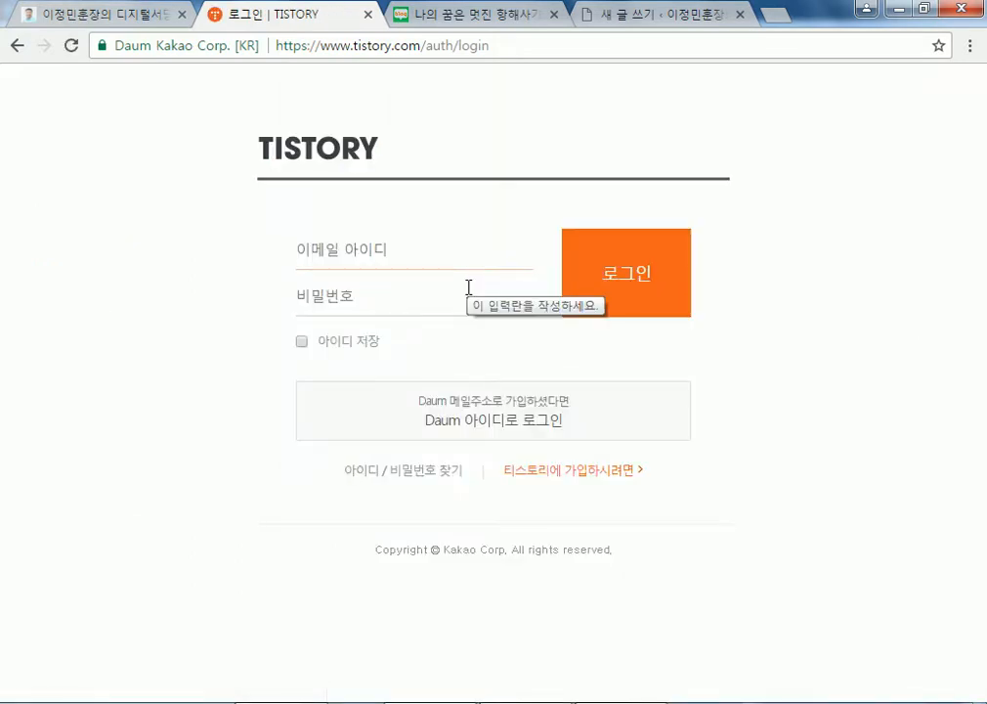
- Return to the new post, review its trackback, slug and excerpt boxes, and switch back to the Tistory login page
{"action": "left_click", "coordinate": [626, 19]}
{"action": "left_click", "coordinate": [255, 437]}
{"action": "left_click", "coordinate": [276, 231]}
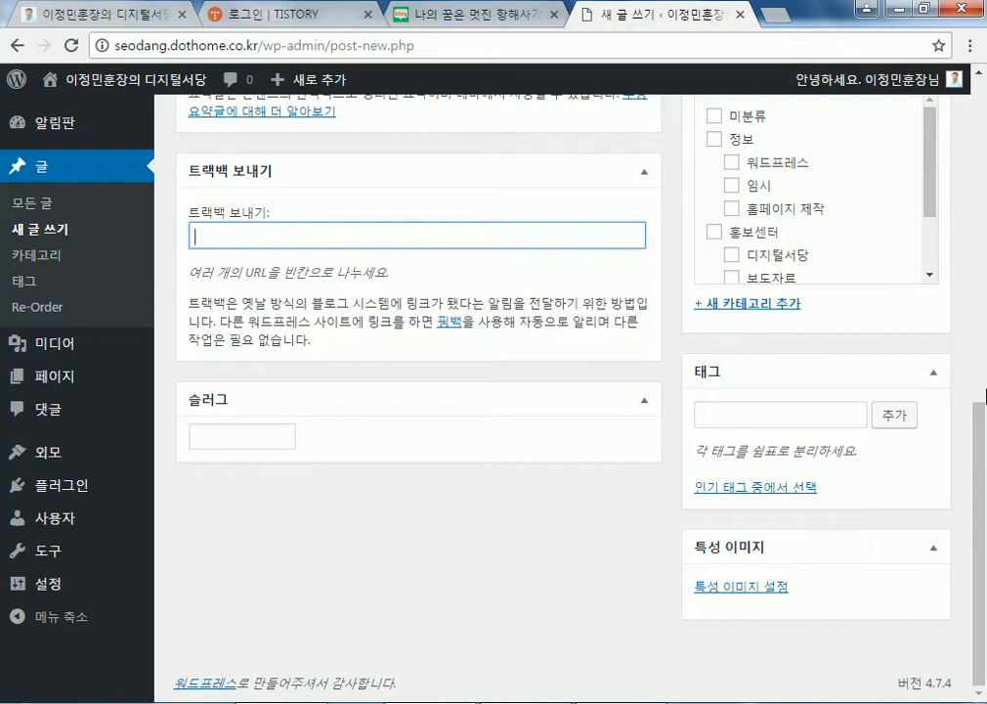
{"action": "scroll", "coordinate": [983, 352], "scroll_direction": "up", "scroll_amount": 4}
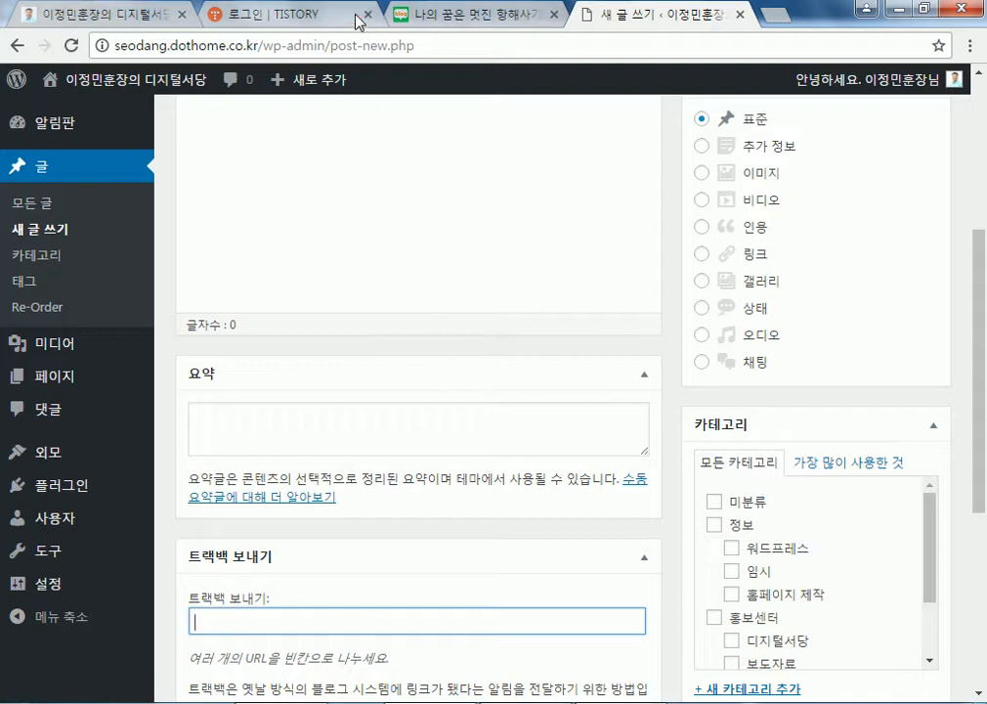
{"action": "left_click", "coordinate": [305, 20]}
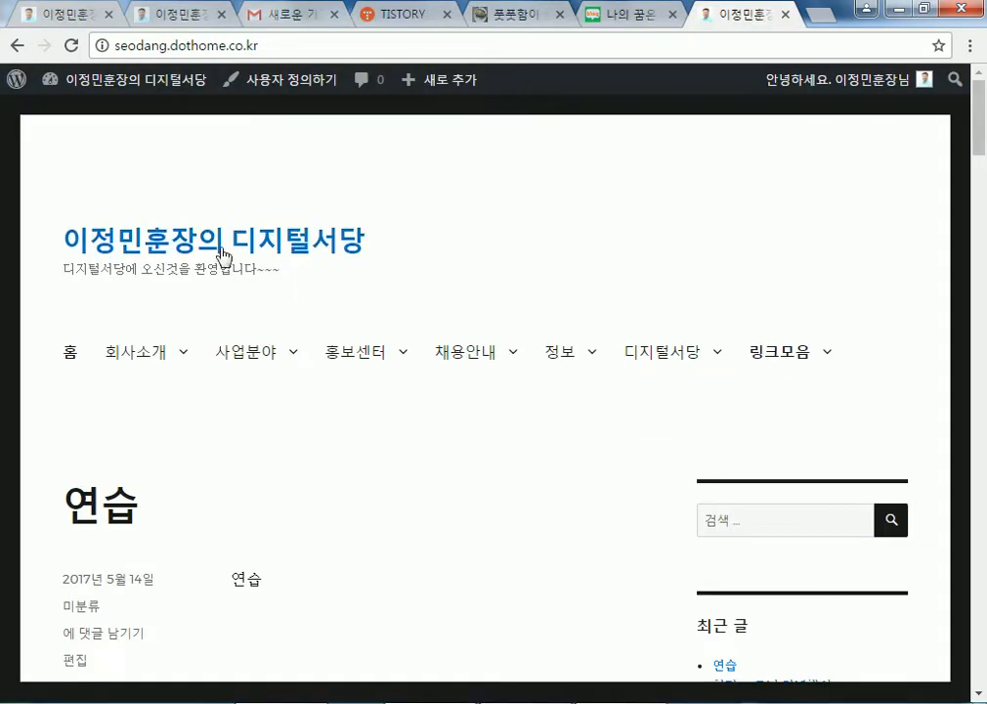
- Move the posts 연습 and 글작성 to the trash
{"action": "left_click", "coordinate": [231, 244]}
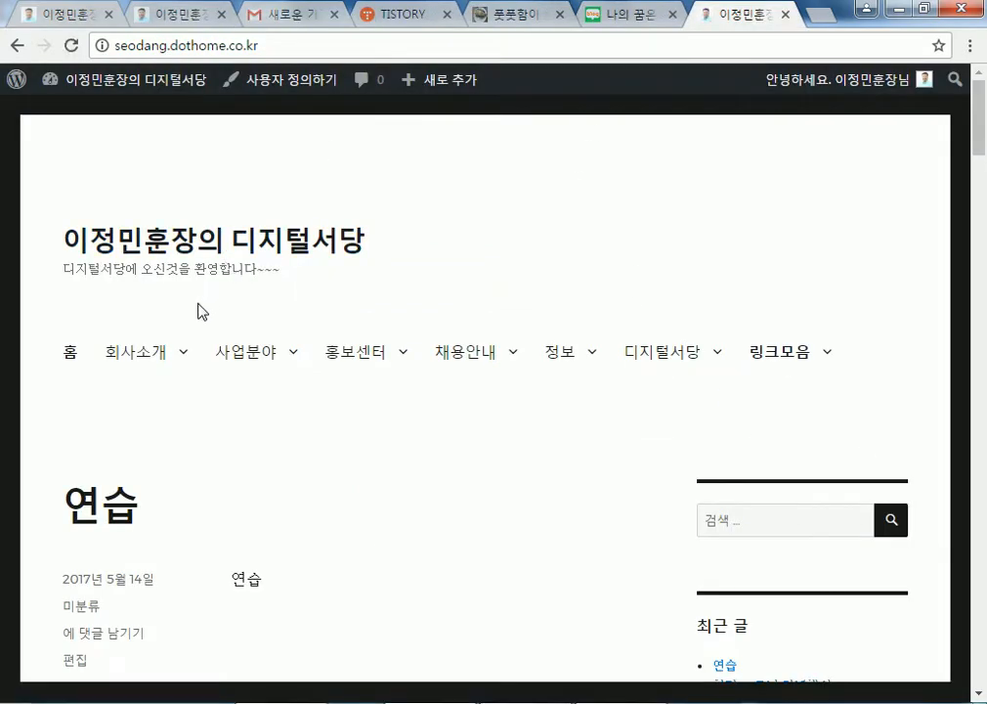
{"action": "scroll", "coordinate": [198, 308], "scroll_direction": "down", "scroll_amount": 4}
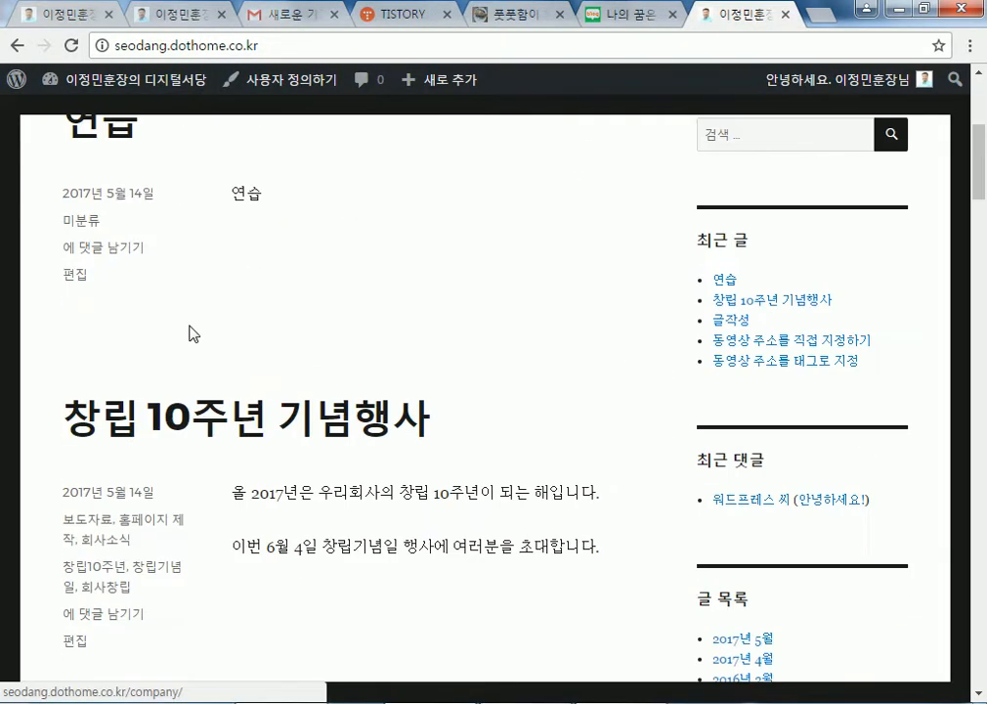
{"action": "left_click", "coordinate": [77, 281]}
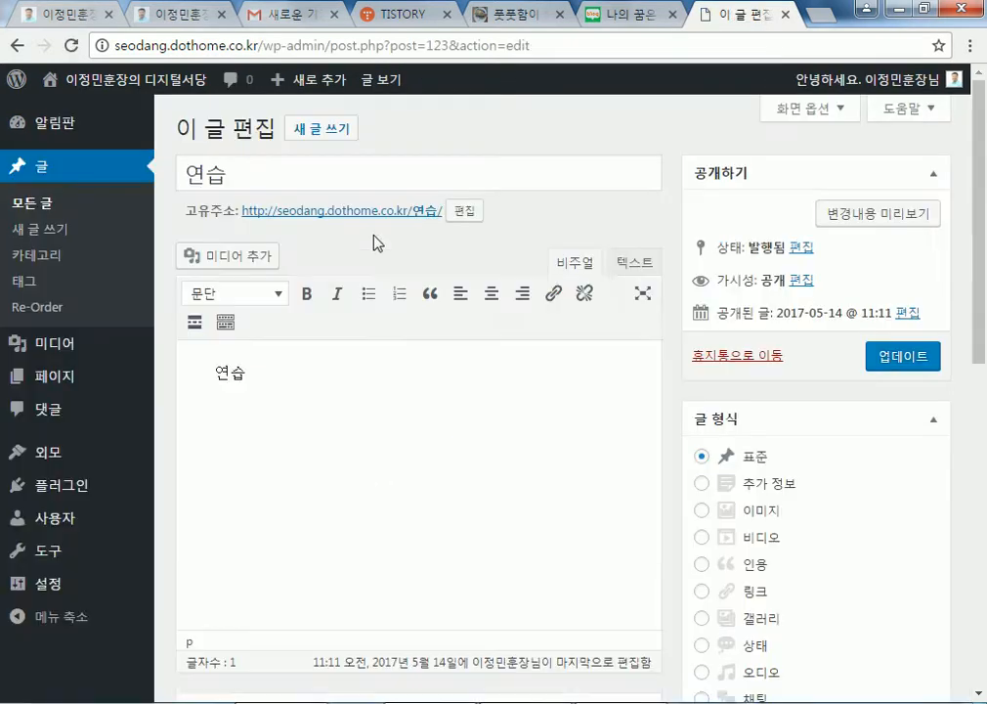
{"action": "left_click", "coordinate": [764, 356]}
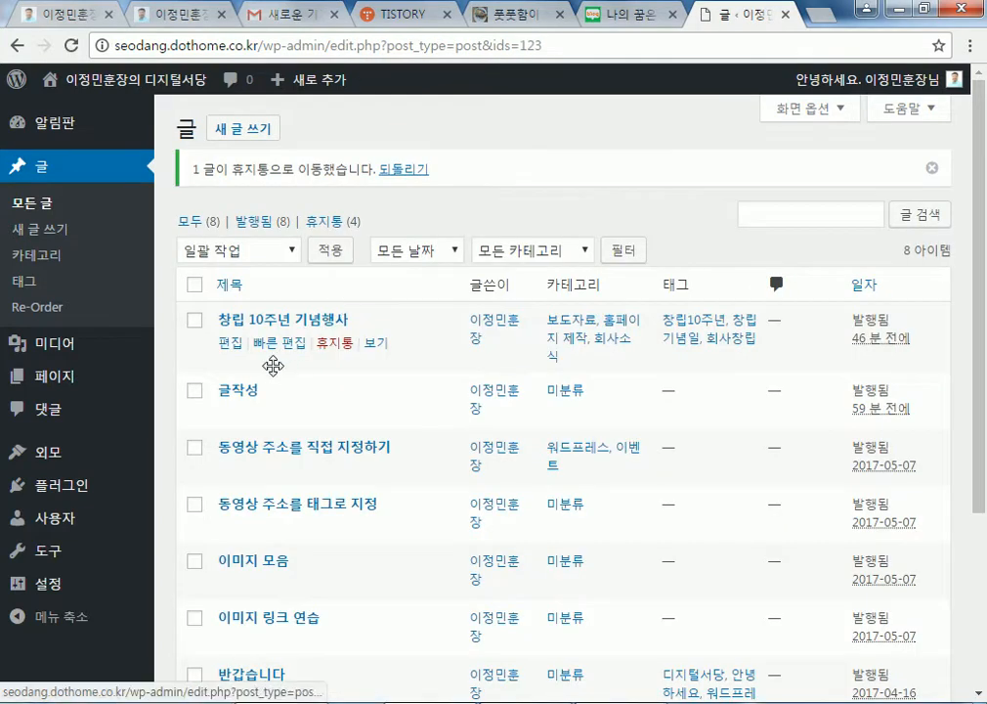
{"action": "left_click", "coordinate": [341, 419]}
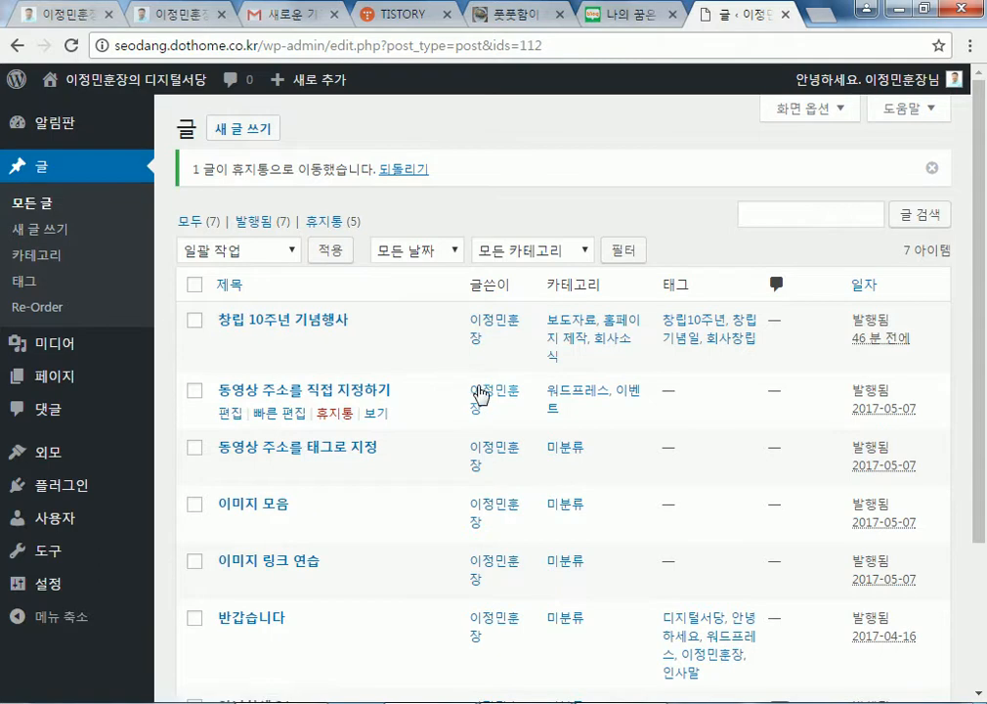
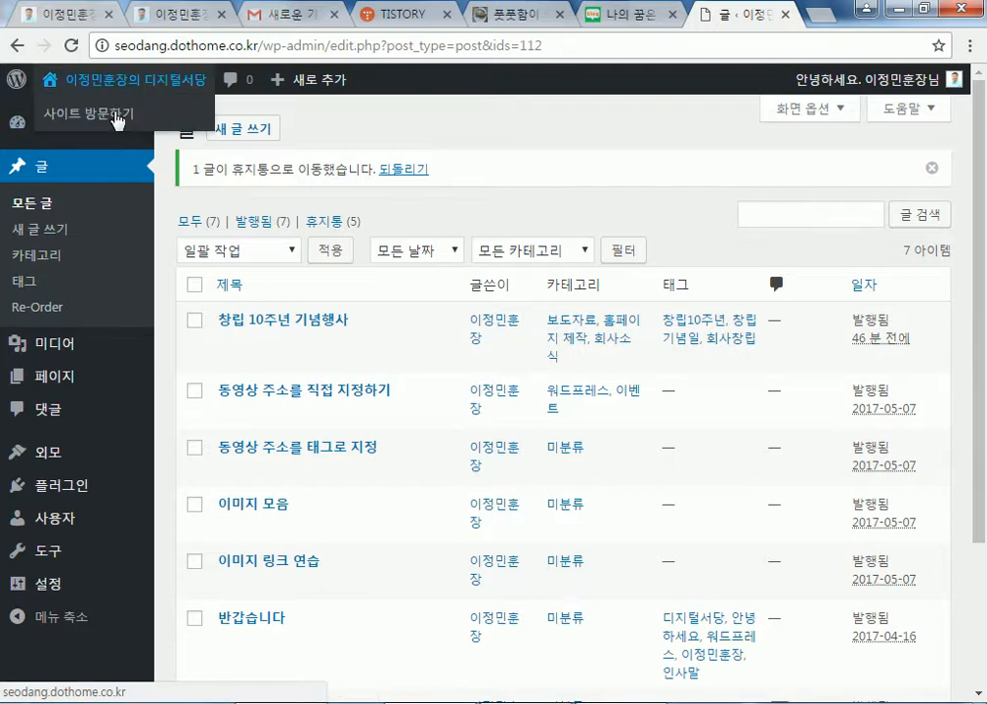
- Create a new post titled 연습2 with 연습2 as its body text and publish it
{"action": "left_click", "coordinate": [234, 131]}
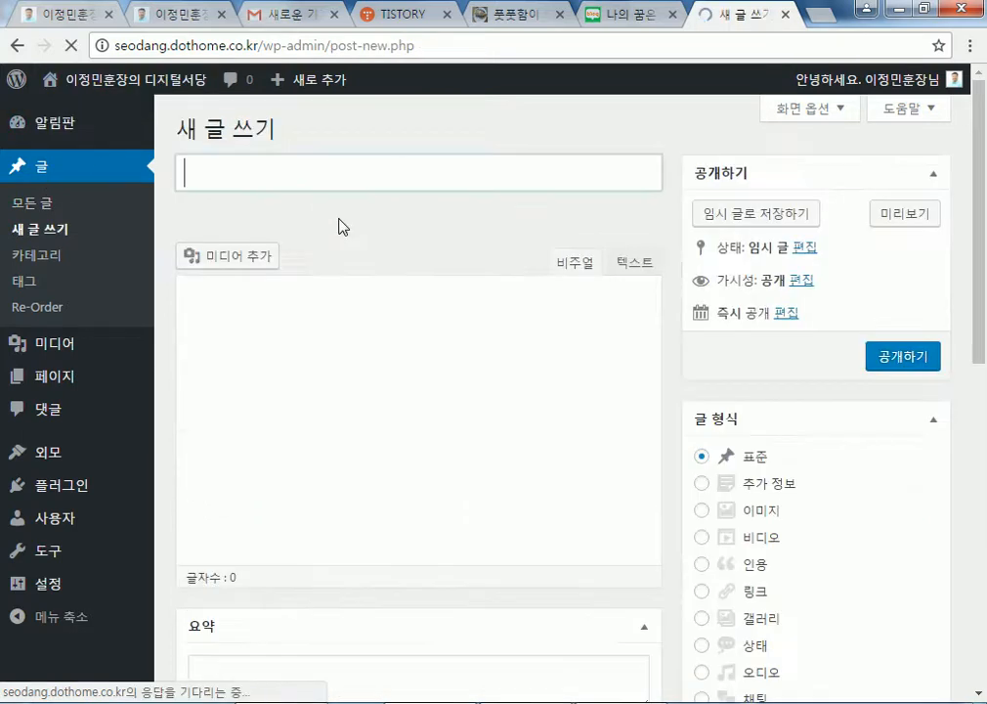
{"action": "type", "text": "ㅇ"}
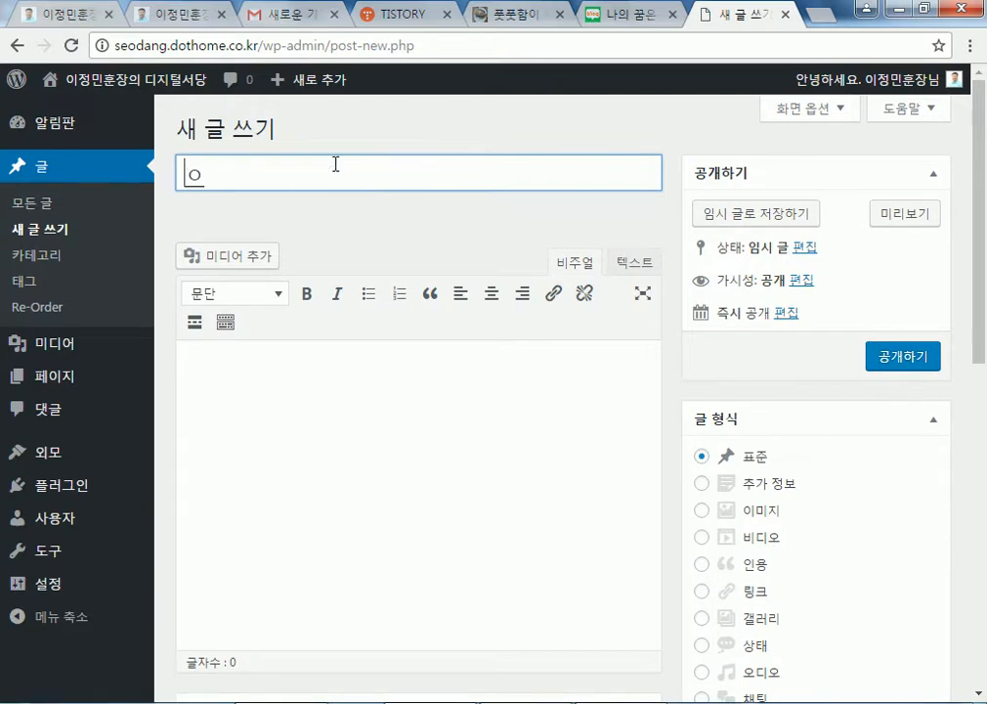
{"action": "type", "text": "연습1"}
{"action": "left_click_drag", "start_coordinate": [244, 167], "coordinate": [107, 172]}
{"action": "type", "text": "2"}
{"action": "key", "text": "ctrl+c"}
{"action": "left_click", "coordinate": [320, 450]}
{"action": "key", "text": "ctrl+v"}
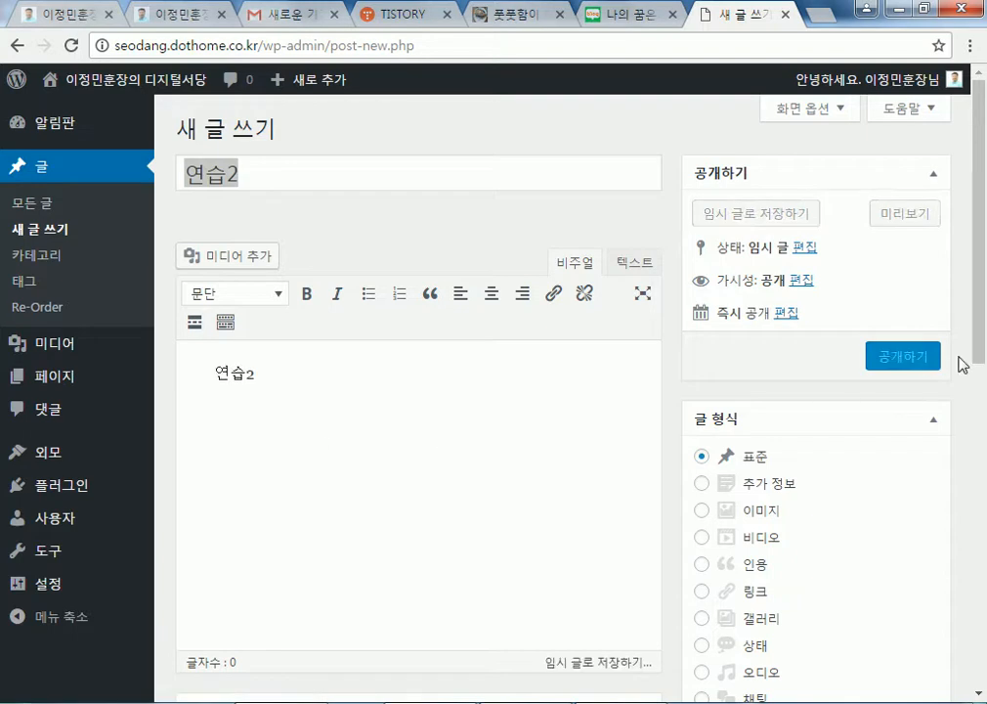
{"action": "left_click", "coordinate": [885, 361]}
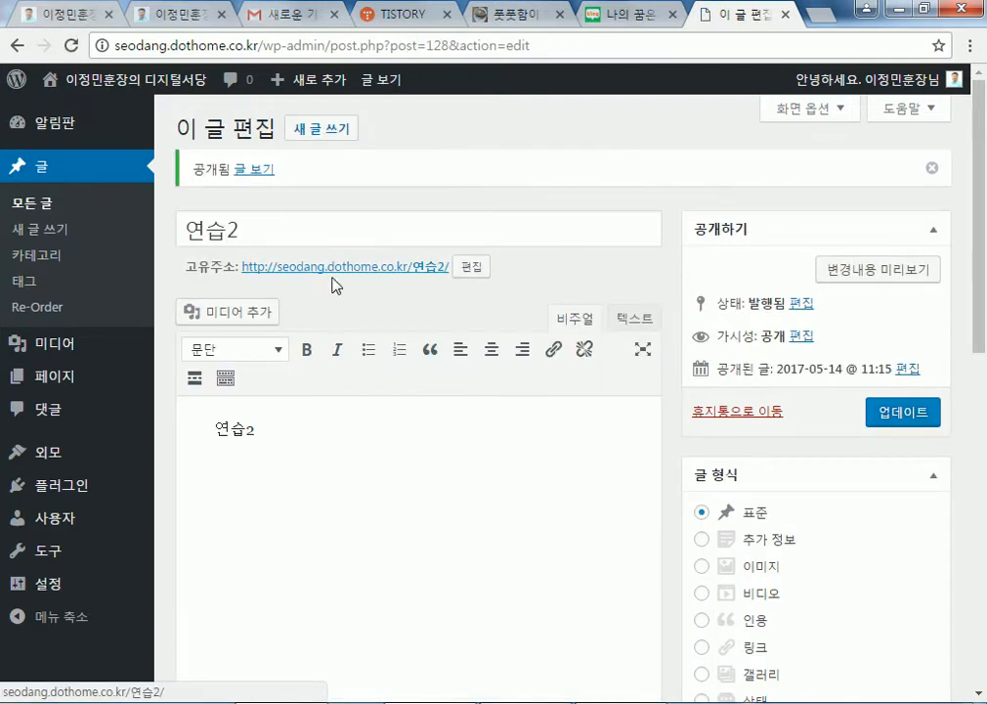
- View the published post 연습2 with its Korean address and check its entry on the site's home page
{"action": "left_click", "coordinate": [252, 179]}
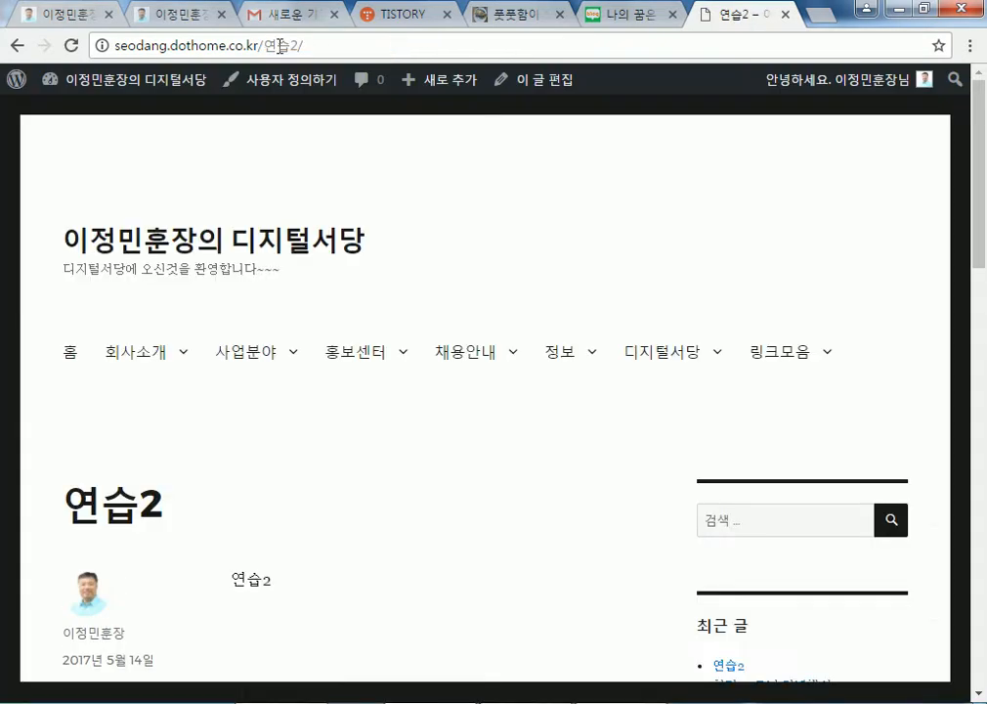
{"action": "left_click", "coordinate": [70, 353]}
{"action": "scroll", "coordinate": [283, 330], "scroll_direction": "down", "scroll_amount": 3}
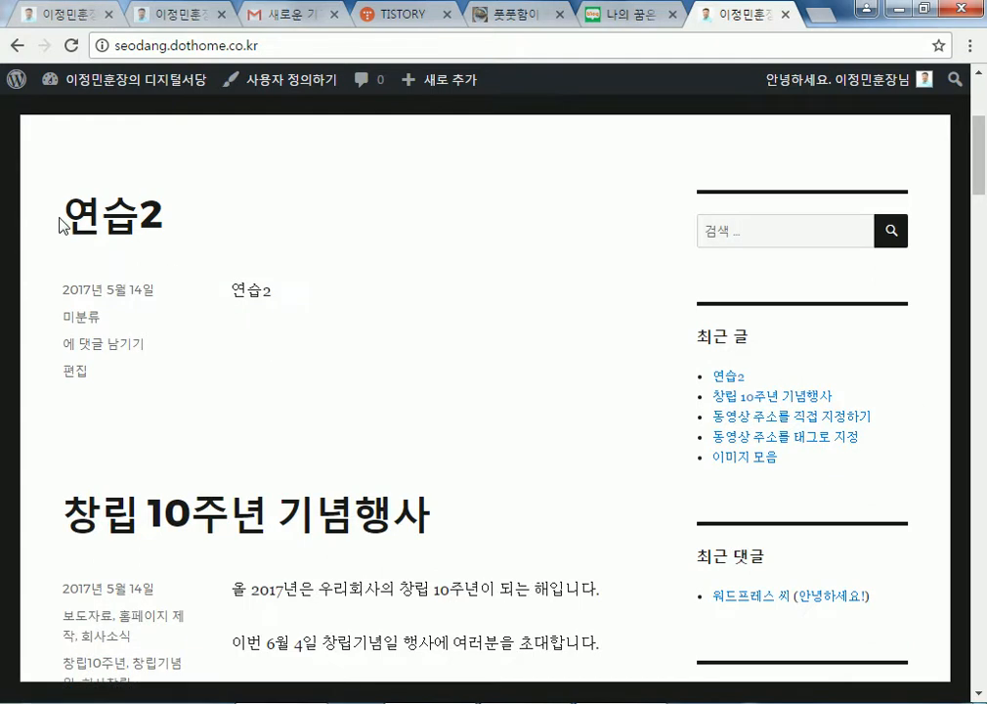
- Check the address of the published post 연습2, return to its editor, update it and view its page again
{"action": "left_click", "coordinate": [108, 227]}
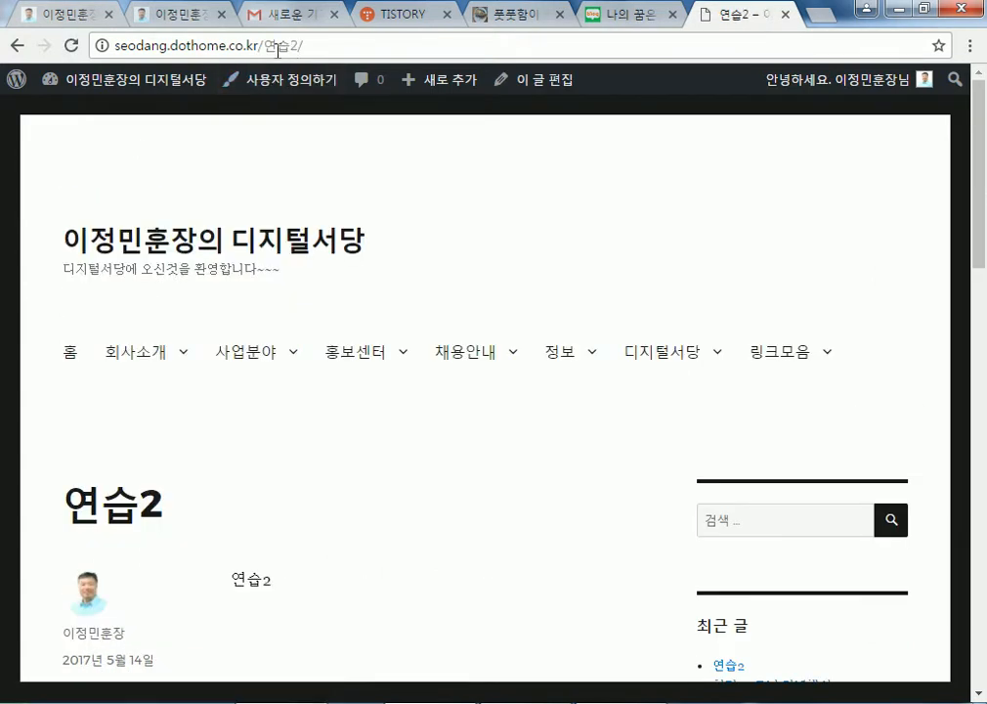
{"action": "left_click", "coordinate": [14, 47]}
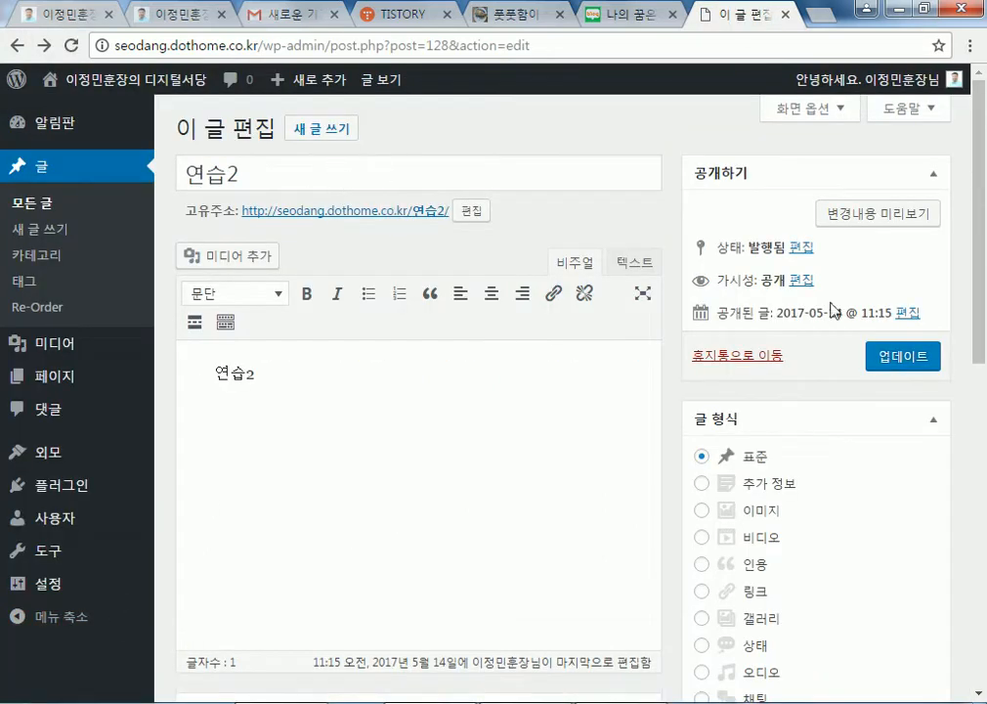
{"action": "left_click", "coordinate": [891, 367]}
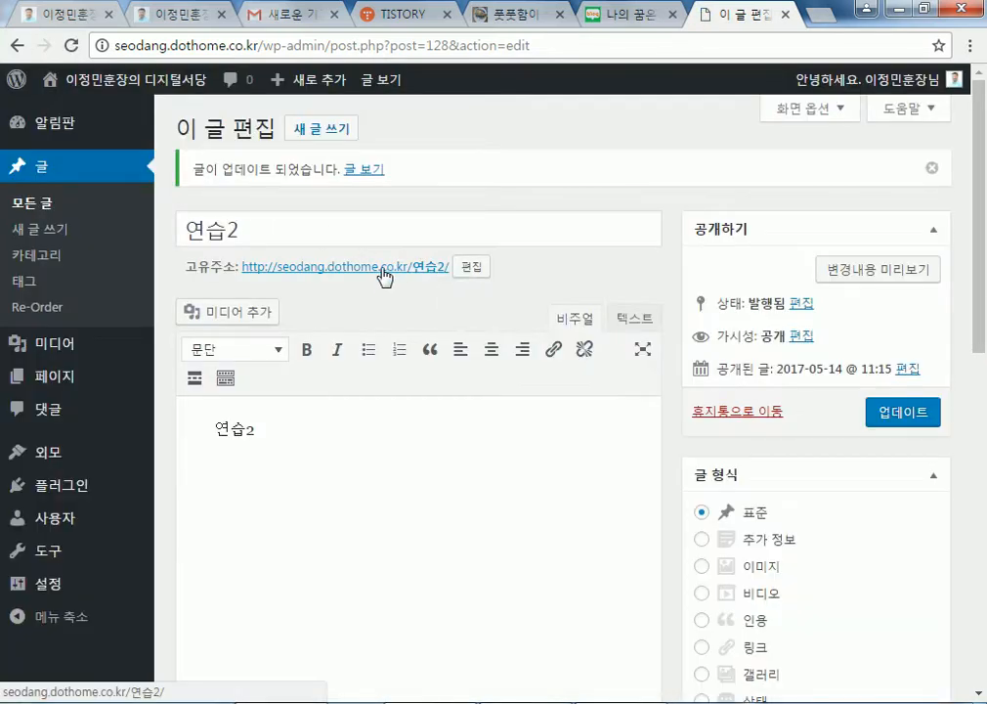
{"action": "left_click", "coordinate": [378, 273]}
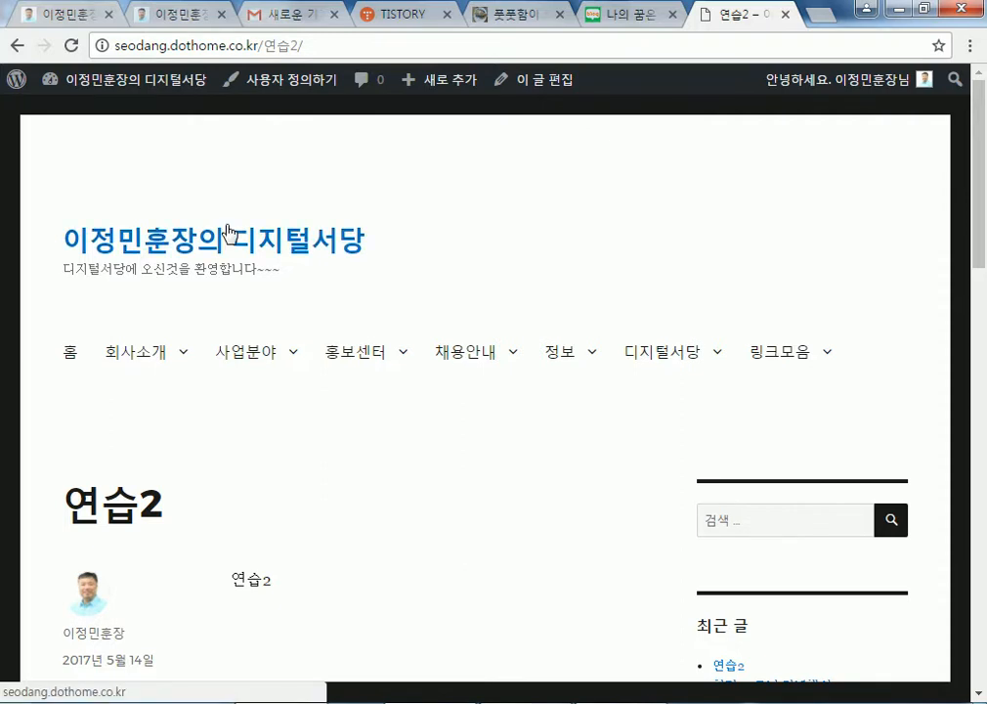
- Reopen the post 연습2 for editing, move it to the trash and look over the remaining posts
{"action": "scroll", "coordinate": [225, 264], "scroll_direction": "down", "scroll_amount": 3}
{"action": "left_click", "coordinate": [76, 425]}
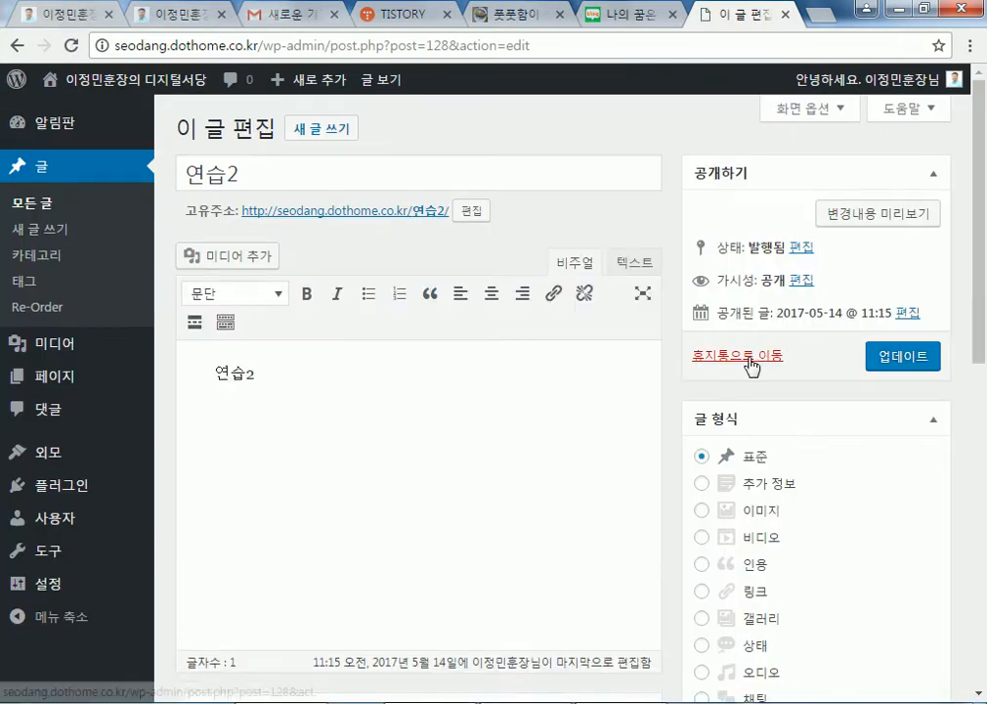
{"action": "left_click", "coordinate": [748, 359]}
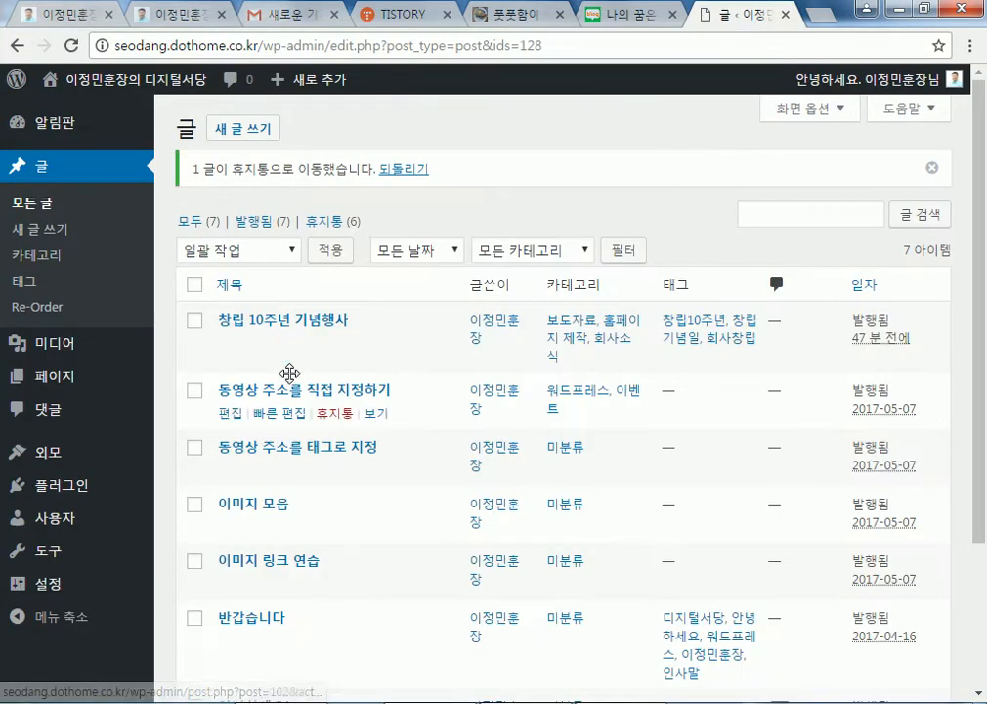
{"action": "scroll", "coordinate": [264, 529], "scroll_direction": "down", "scroll_amount": 2}
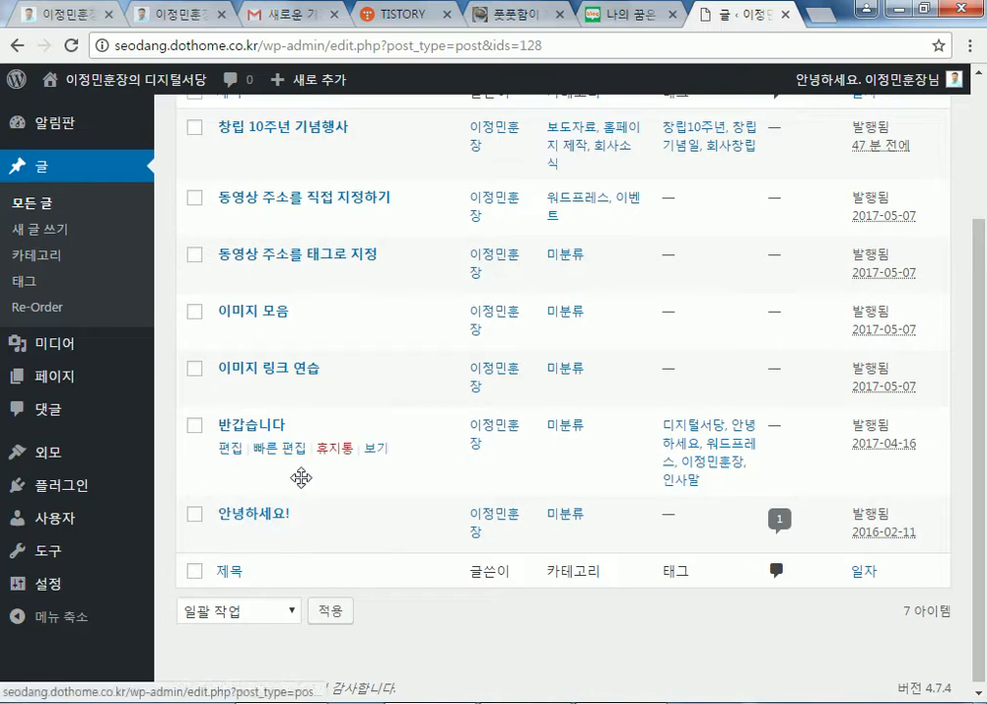
{"action": "scroll", "coordinate": [241, 484], "scroll_direction": "up", "scroll_amount": 2}
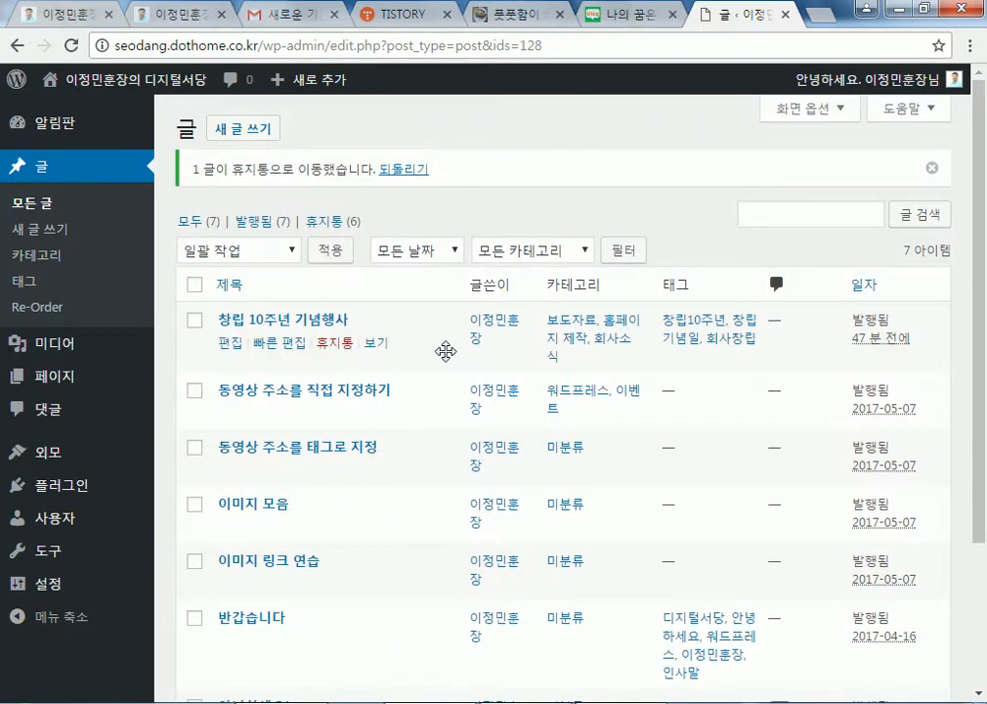
- Compare the home page design of the host.new21.net WordPress site with the Tistory food blog post
{"action": "left_click", "coordinate": [195, 14]}
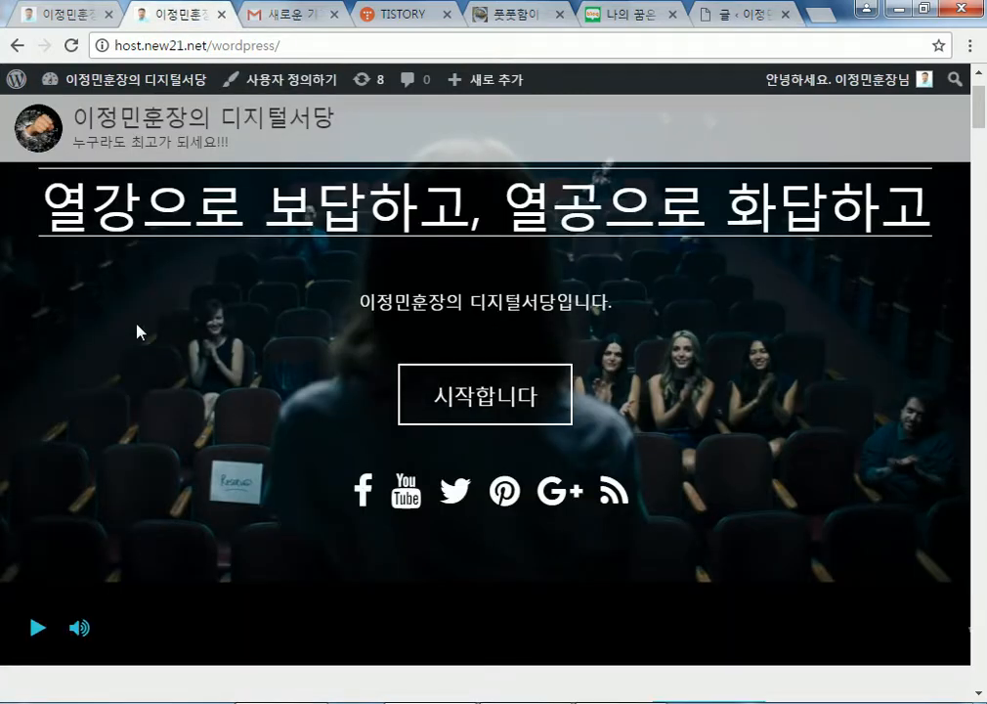
{"action": "scroll", "coordinate": [137, 330], "scroll_direction": "up", "scroll_amount": 2}
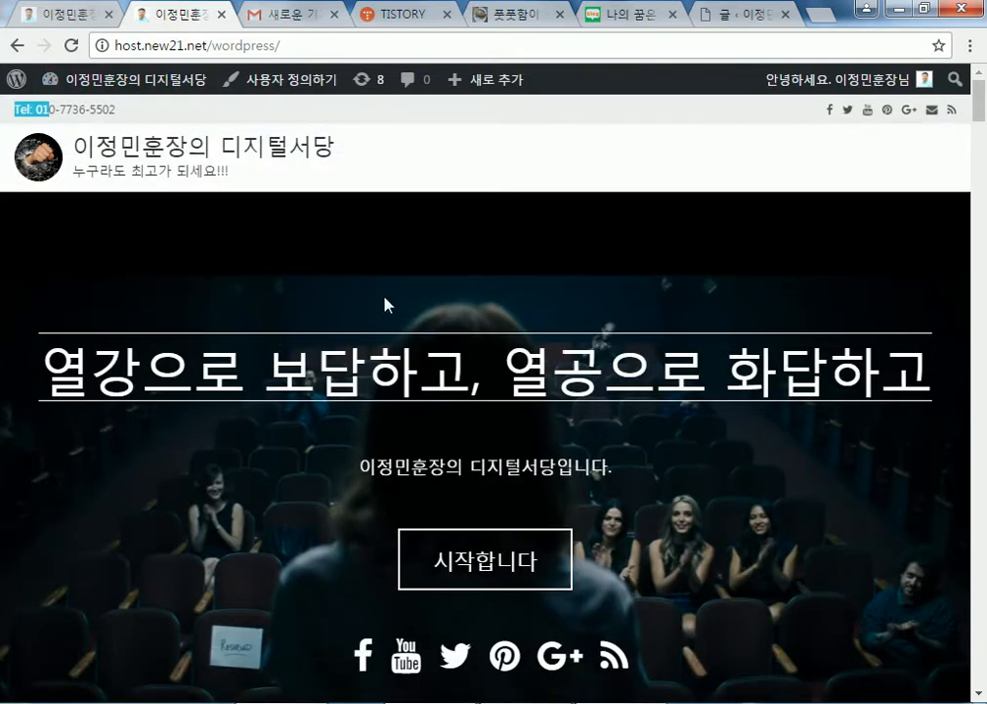
{"action": "left_click", "coordinate": [508, 15]}
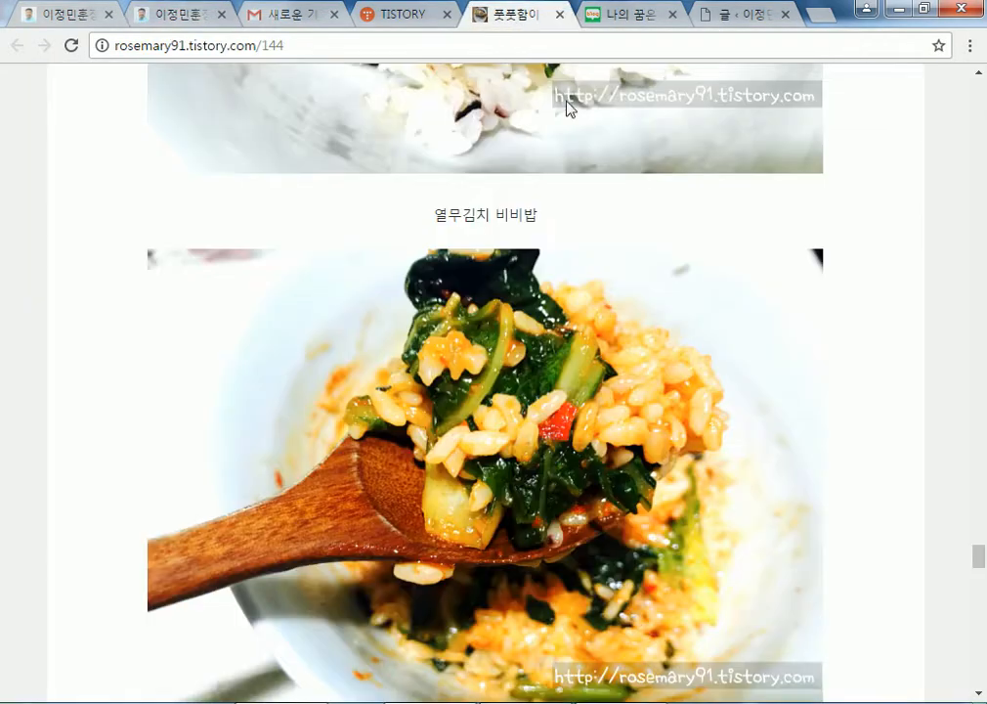
{"action": "left_click", "coordinate": [127, 20]}
{"action": "left_click", "coordinate": [121, 110]}
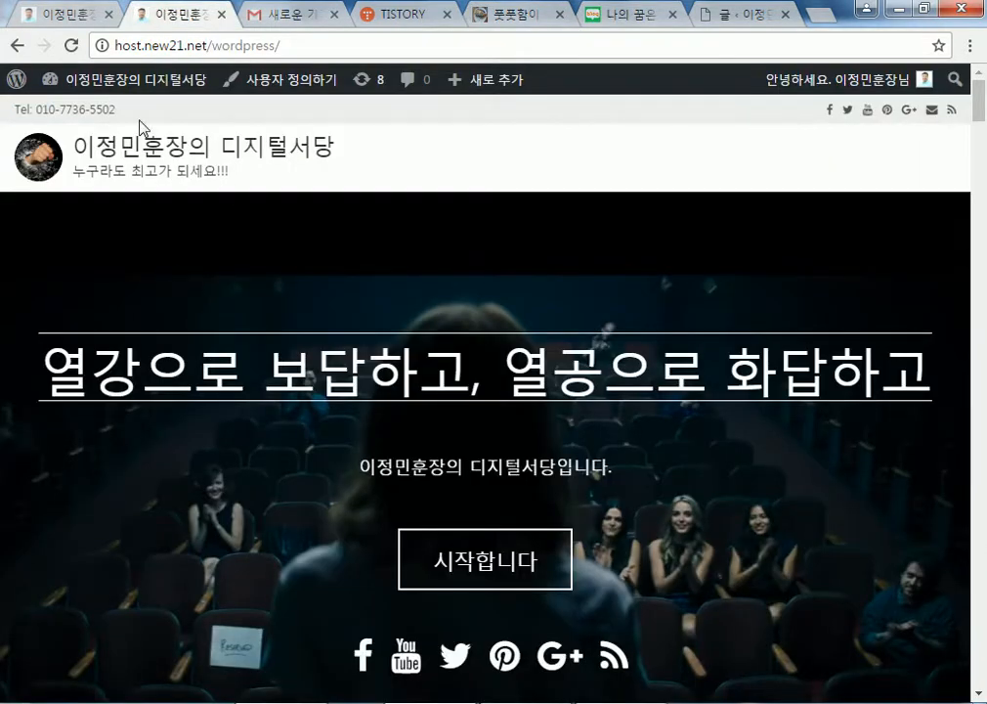
{"action": "scroll", "coordinate": [342, 419], "scroll_direction": "down", "scroll_amount": 5}
{"action": "scroll", "coordinate": [343, 423], "scroll_direction": "up", "scroll_amount": 5}
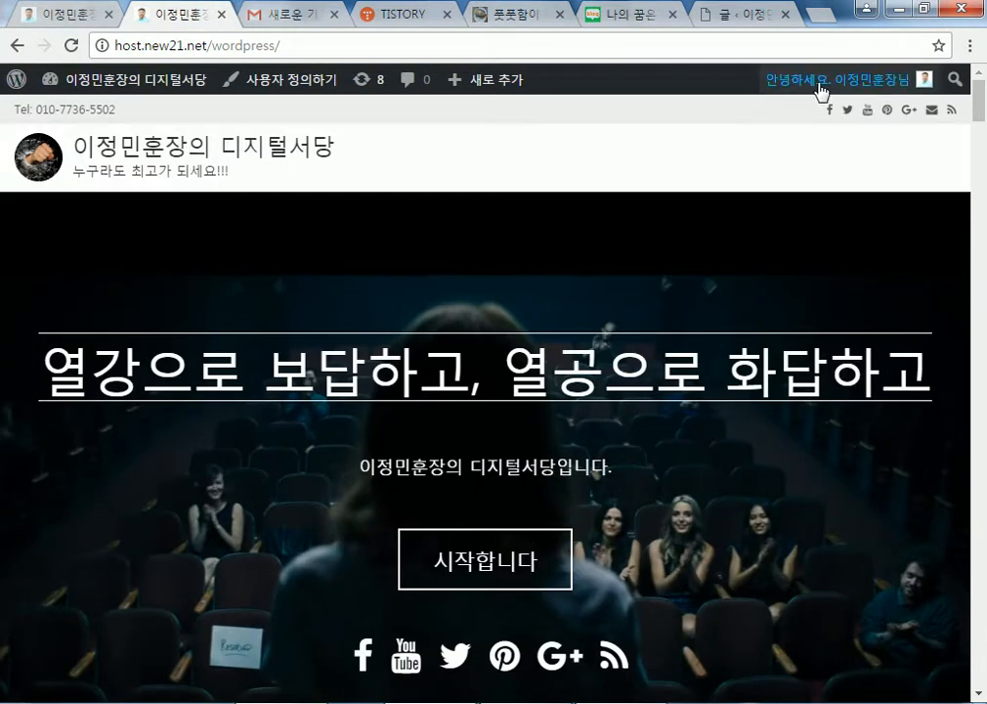
- Return to the seodang.dothome.co.kr admin and review its installed themes
{"action": "left_click", "coordinate": [748, 22]}
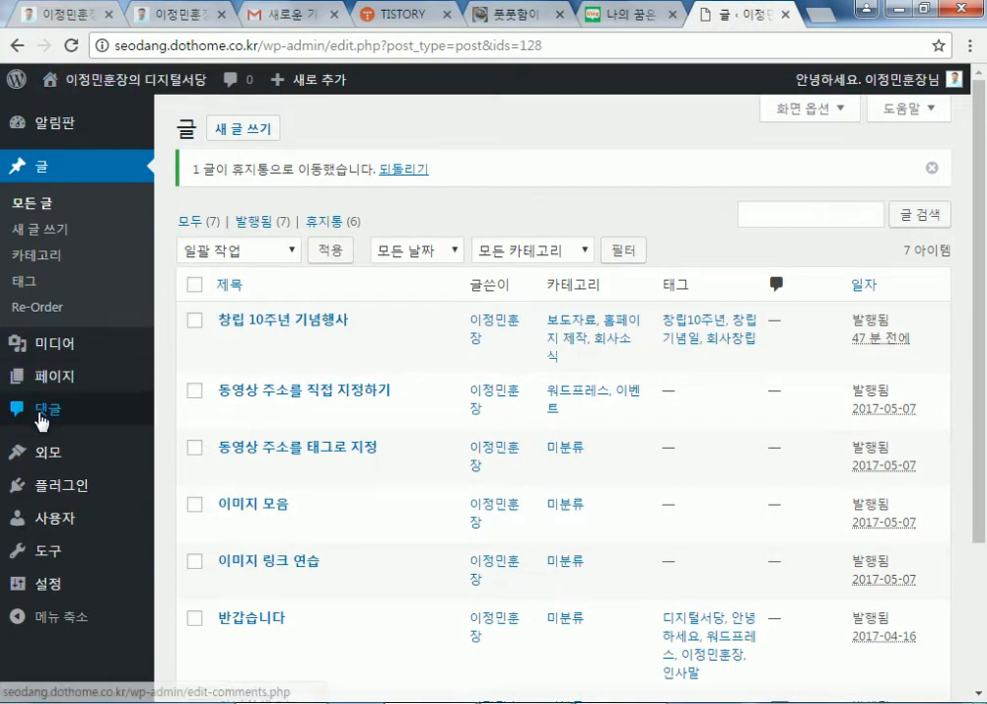
{"action": "left_click", "coordinate": [176, 456]}
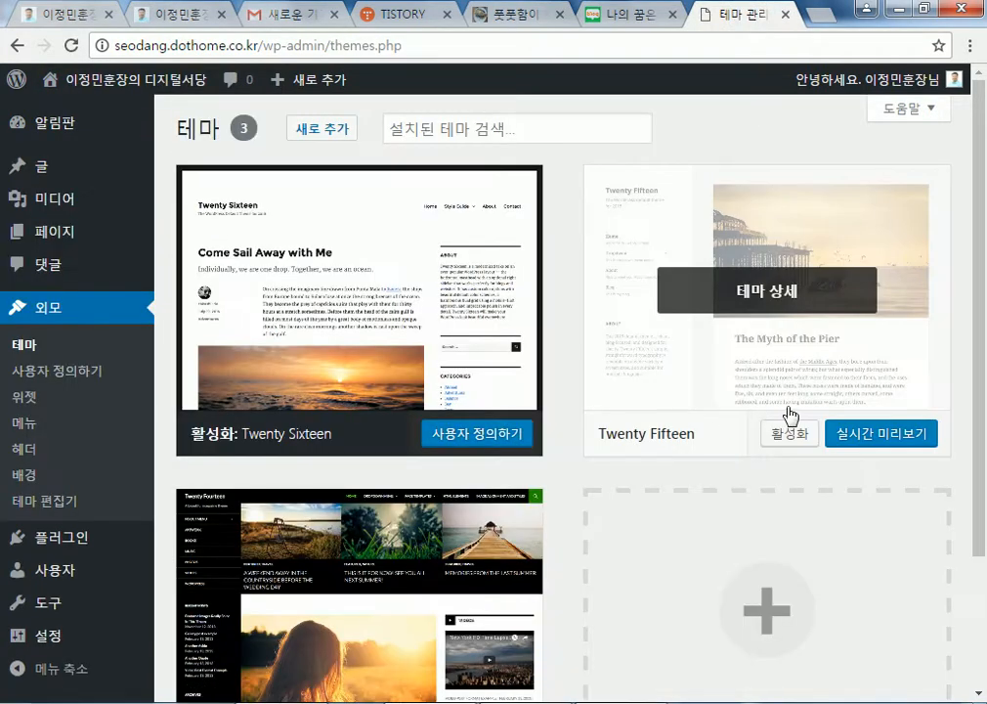
{"action": "scroll", "coordinate": [408, 427], "scroll_direction": "down", "scroll_amount": 2}
{"action": "scroll", "coordinate": [269, 372], "scroll_direction": "up", "scroll_amount": 2}
{"action": "scroll", "coordinate": [587, 362], "scroll_direction": "down", "scroll_amount": 2}
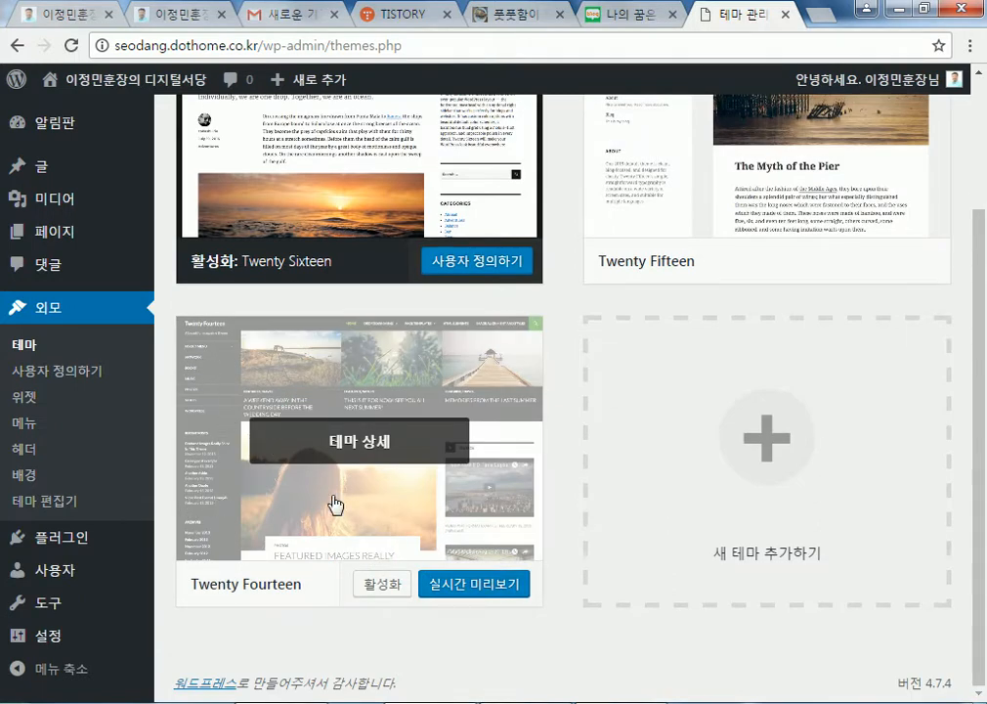
- Go to the page for adding a new theme, list the popular themes and browse through them
{"action": "left_click", "coordinate": [758, 461]}
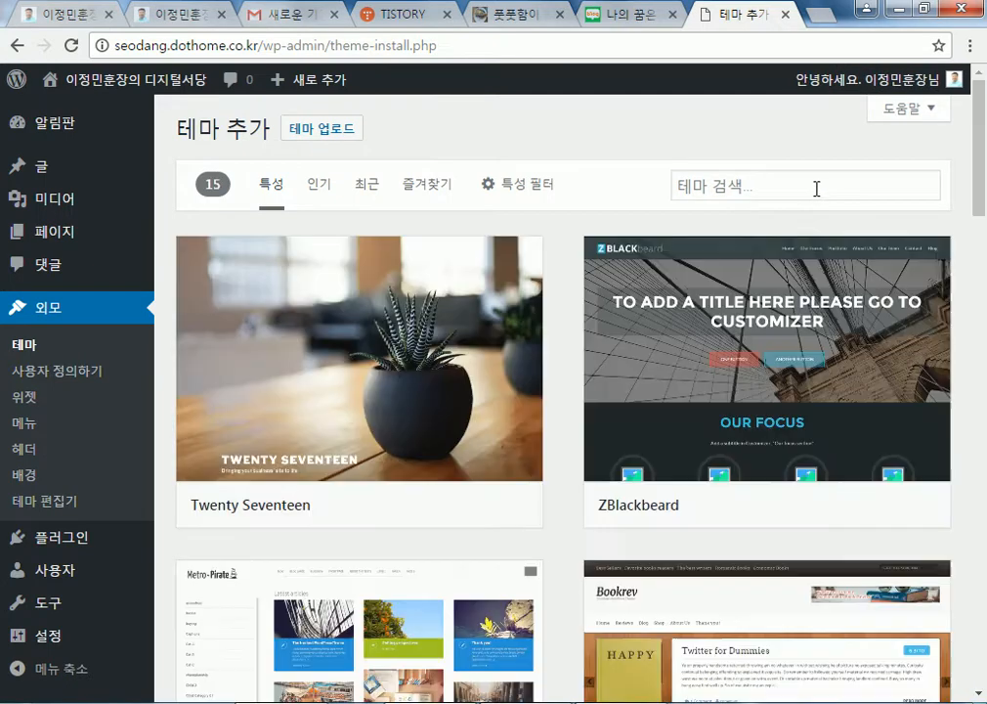
{"action": "left_click", "coordinate": [816, 189]}
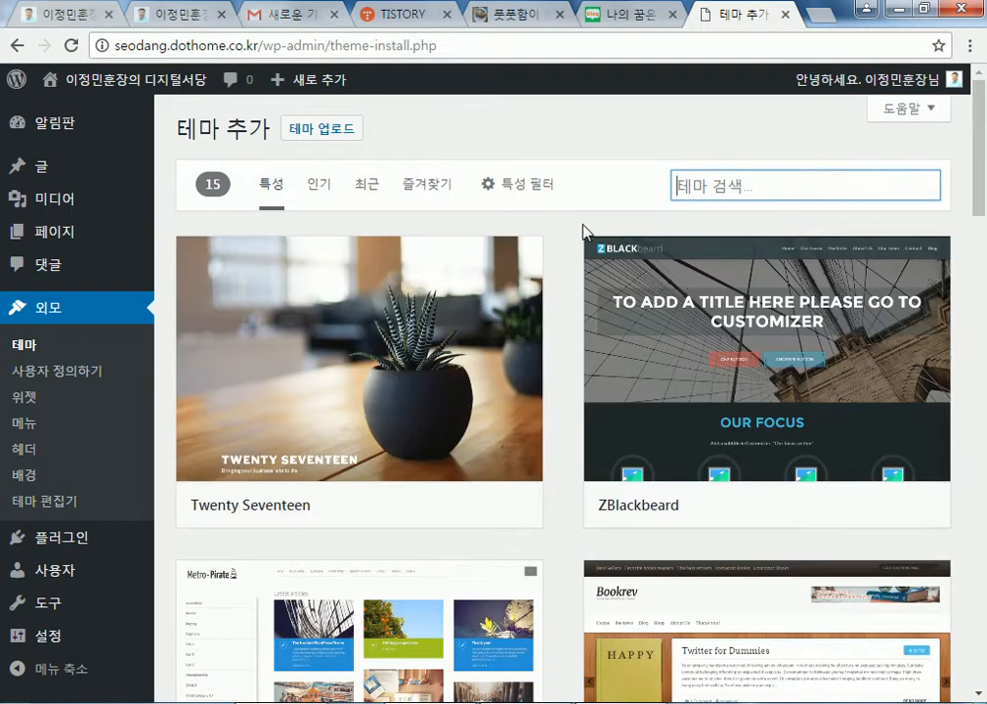
{"action": "left_click", "coordinate": [314, 188]}
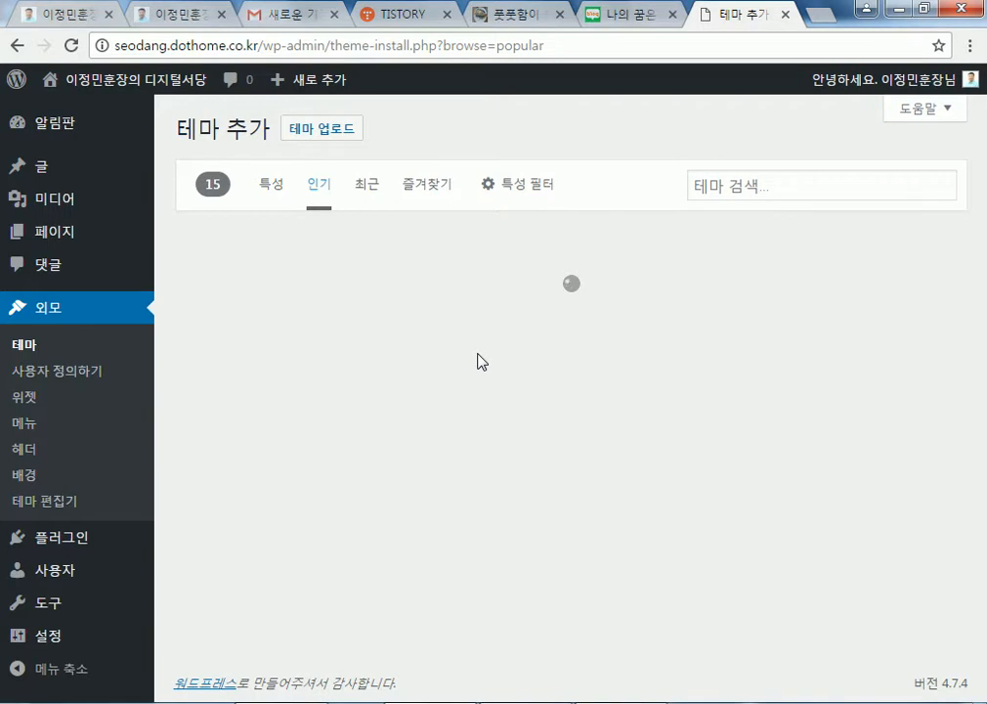
{"action": "scroll", "coordinate": [498, 382], "scroll_direction": "down", "scroll_amount": 4}
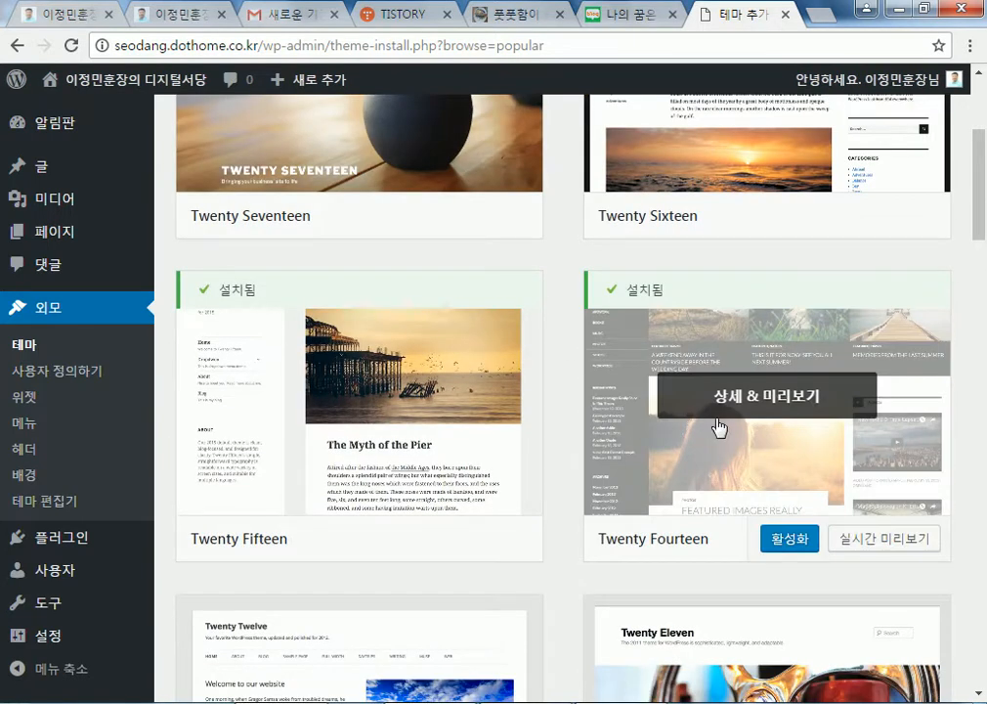
{"action": "scroll", "coordinate": [354, 293], "scroll_direction": "up", "scroll_amount": 4}
{"action": "scroll", "coordinate": [430, 404], "scroll_direction": "down", "scroll_amount": 10}
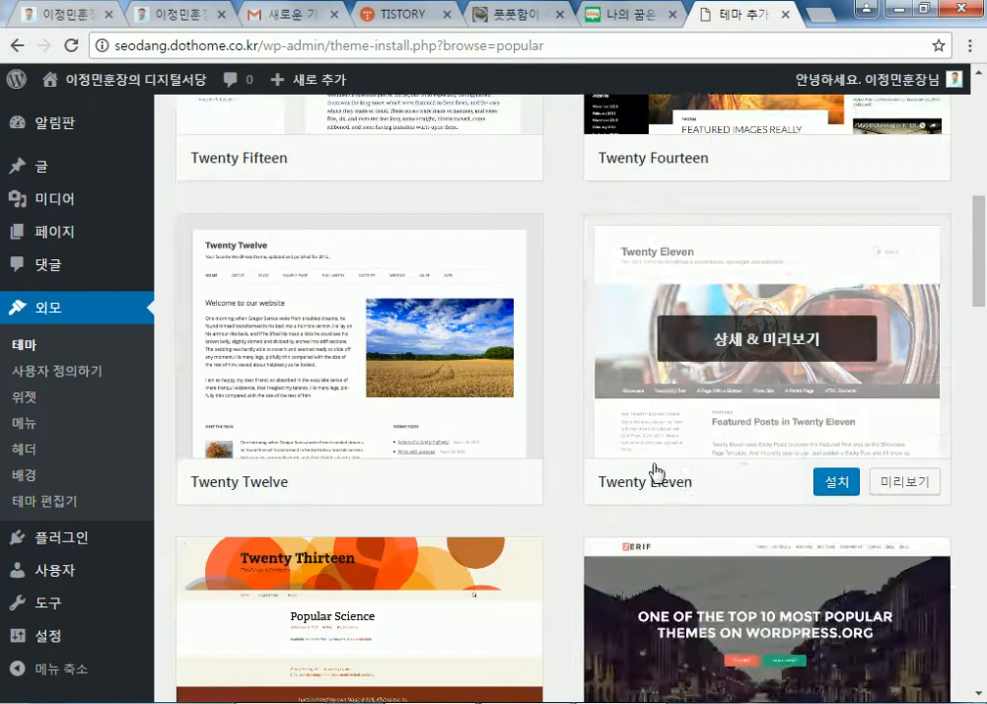
{"action": "scroll", "coordinate": [723, 327], "scroll_direction": "up", "scroll_amount": 2}
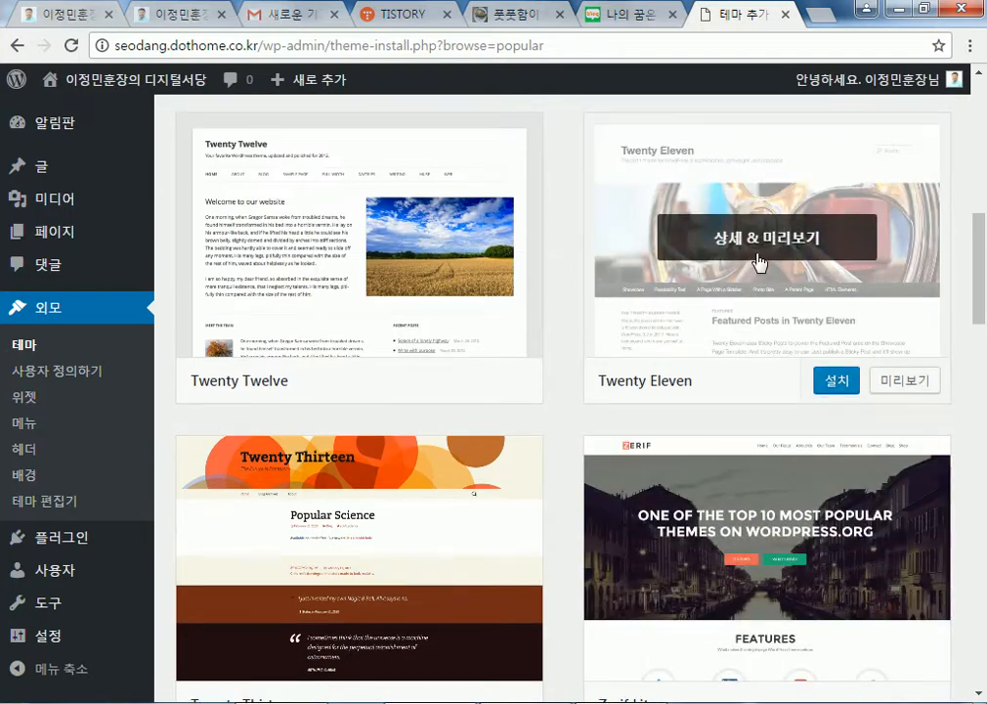
{"action": "scroll", "coordinate": [590, 379], "scroll_direction": "down", "scroll_amount": 3}
{"action": "scroll", "coordinate": [538, 342], "scroll_direction": "up", "scroll_amount": 3}
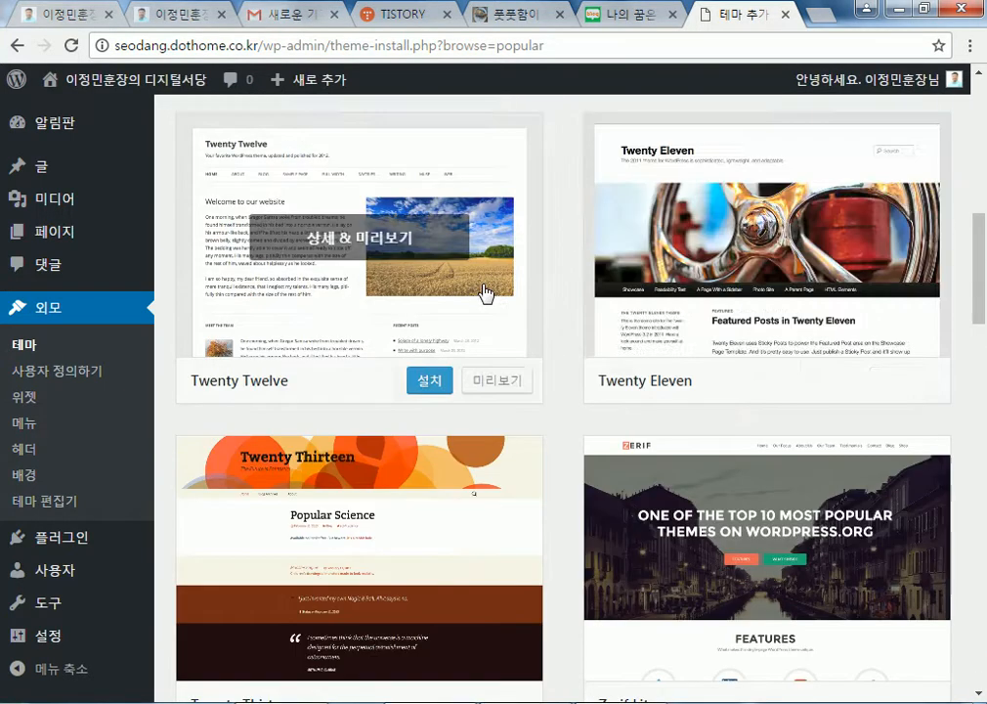
{"action": "scroll", "coordinate": [410, 215], "scroll_direction": "up", "scroll_amount": 1}
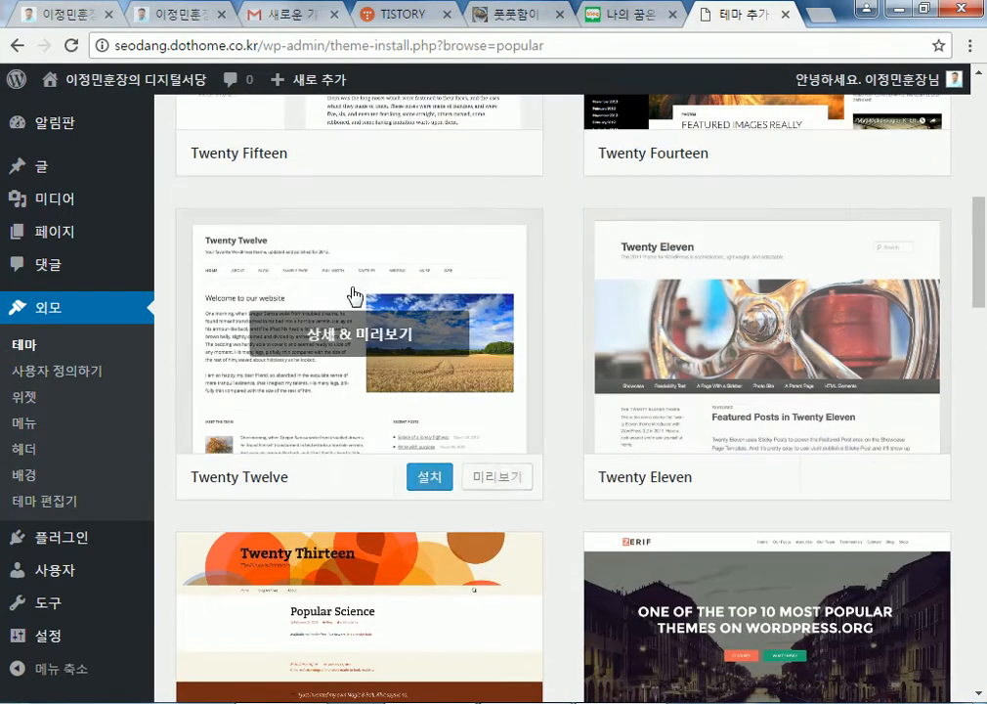
{"action": "scroll", "coordinate": [692, 342], "scroll_direction": "up", "scroll_amount": 3}
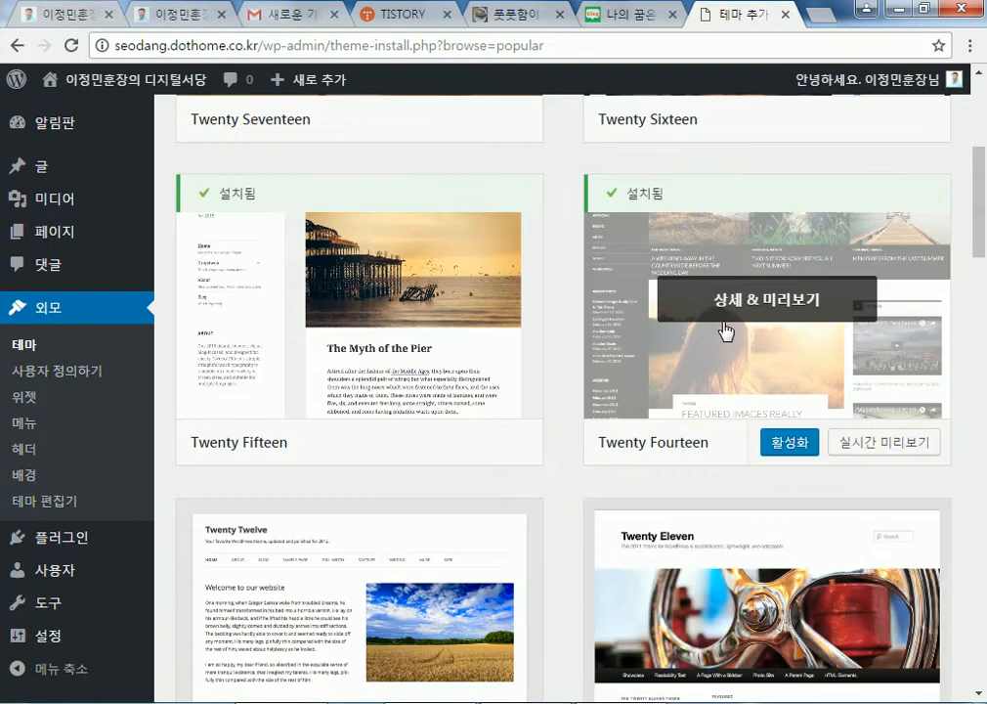
{"action": "scroll", "coordinate": [711, 435], "scroll_direction": "up", "scroll_amount": 3}
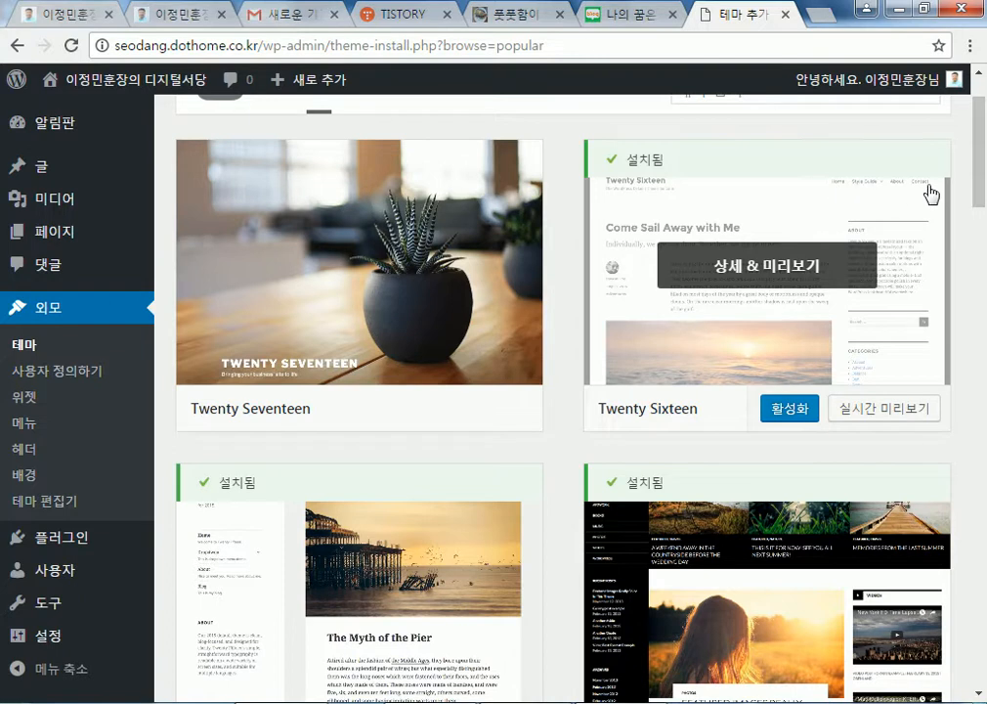
{"action": "scroll", "coordinate": [664, 293], "scroll_direction": "down", "scroll_amount": 6}
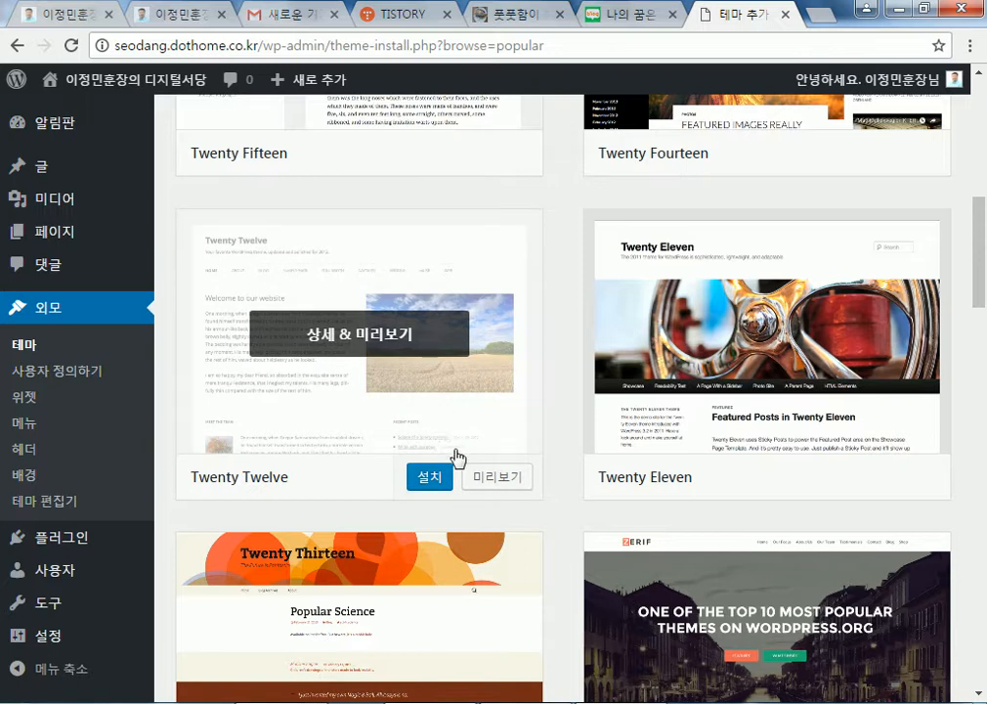
- Preview the Twenty Twelve theme, look through its sample page and close the preview
{"action": "mouse_move", "coordinate": [593, 350]}
{"action": "mouse_move", "coordinate": [331, 279]}
{"action": "left_click", "coordinate": [362, 338]}
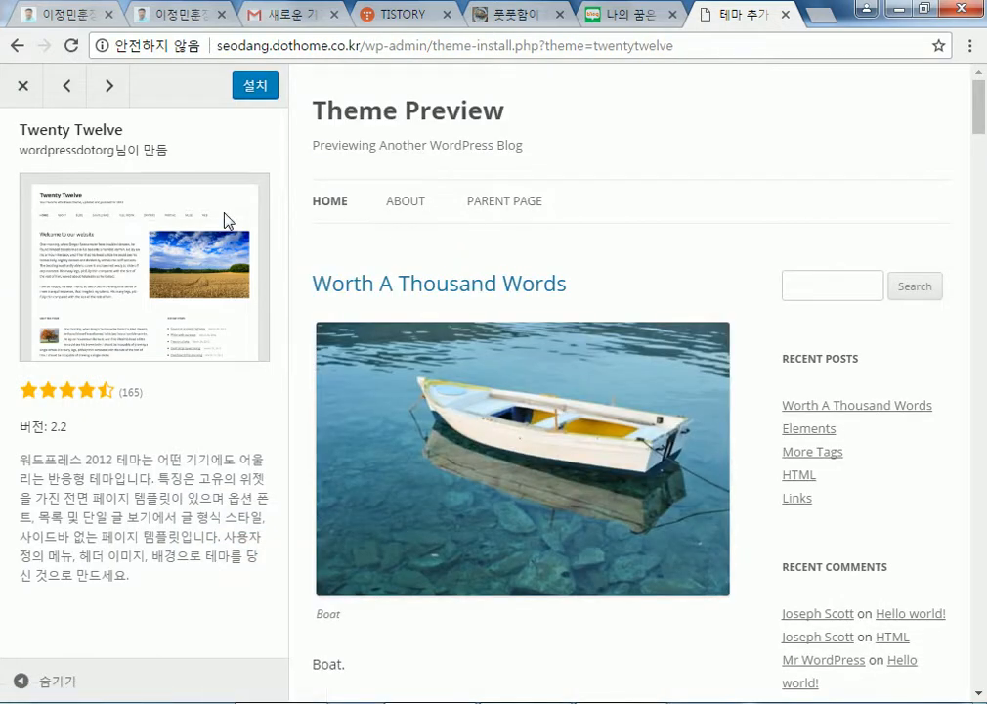
{"action": "left_click_drag", "start_coordinate": [50, 221], "coordinate": [125, 221]}
{"action": "scroll", "coordinate": [489, 457], "scroll_direction": "down", "scroll_amount": 7}
{"action": "scroll", "coordinate": [497, 469], "scroll_direction": "up", "scroll_amount": 8}
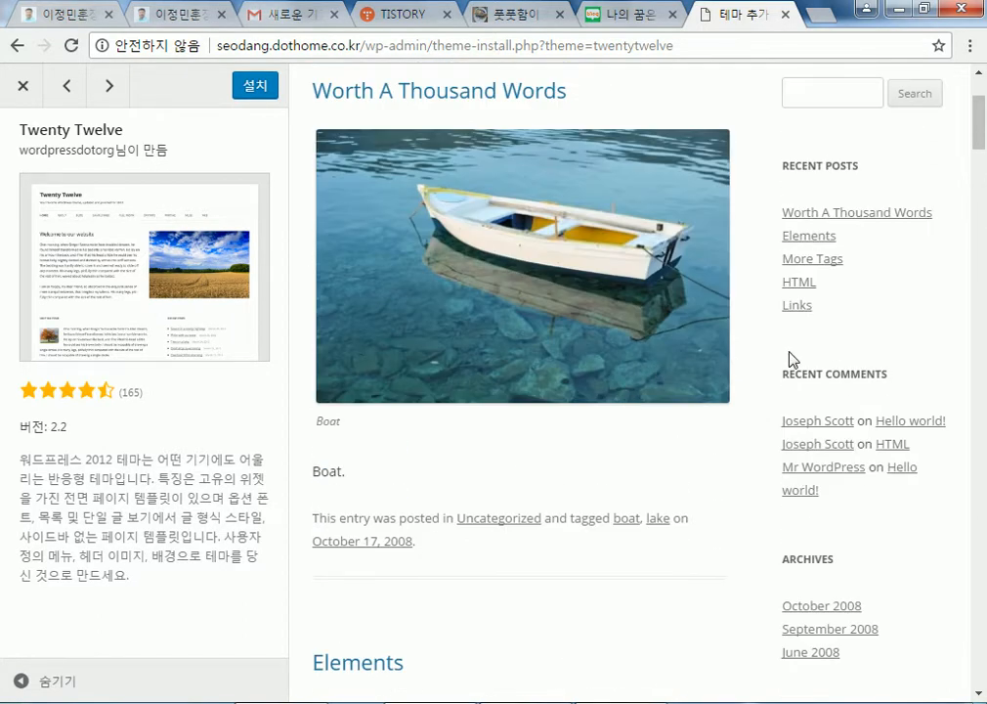
{"action": "scroll", "coordinate": [789, 358], "scroll_direction": "up", "scroll_amount": 2}
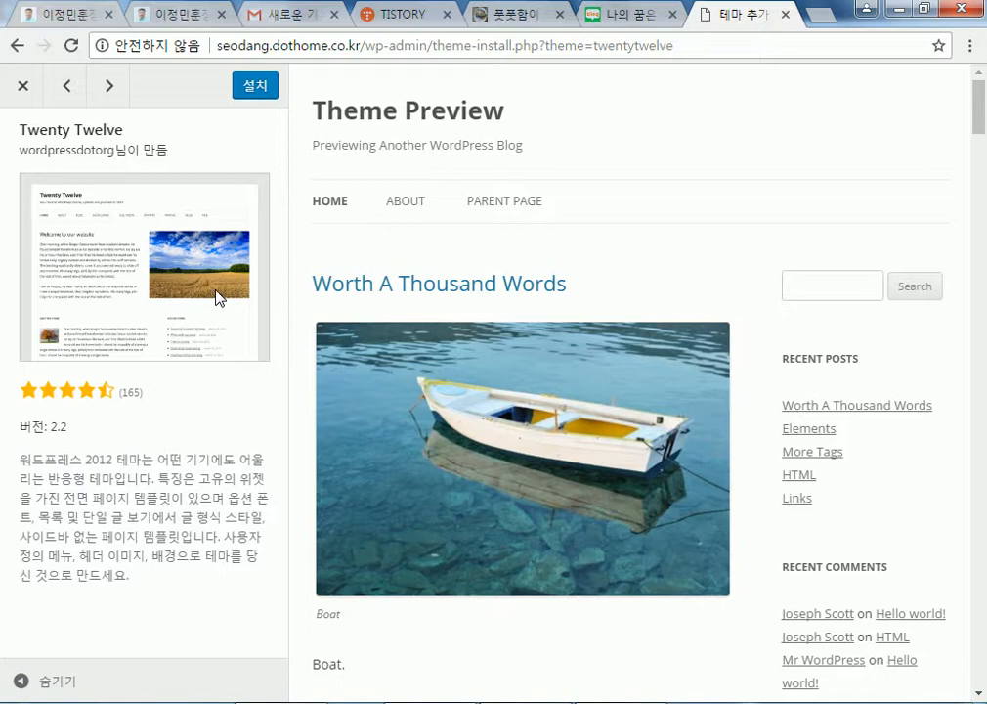
{"action": "left_click", "coordinate": [23, 86]}
- Browse further through the popular themes and open the preview of the Shop Isle theme
{"action": "scroll", "coordinate": [685, 434], "scroll_direction": "down", "scroll_amount": 4}
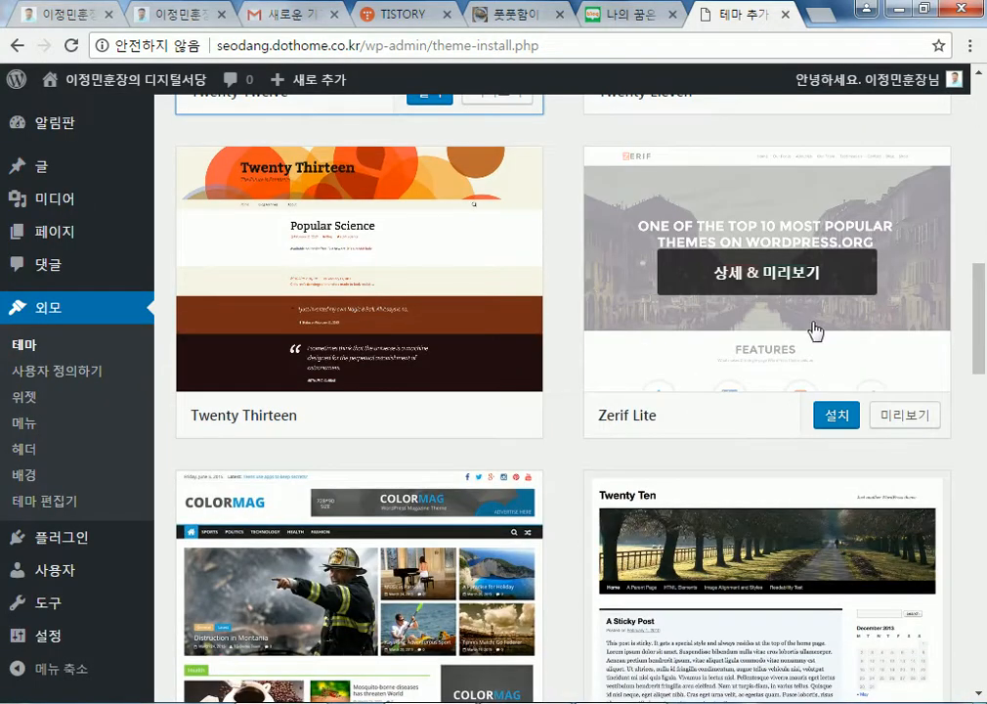
{"action": "scroll", "coordinate": [809, 306], "scroll_direction": "down", "scroll_amount": 2}
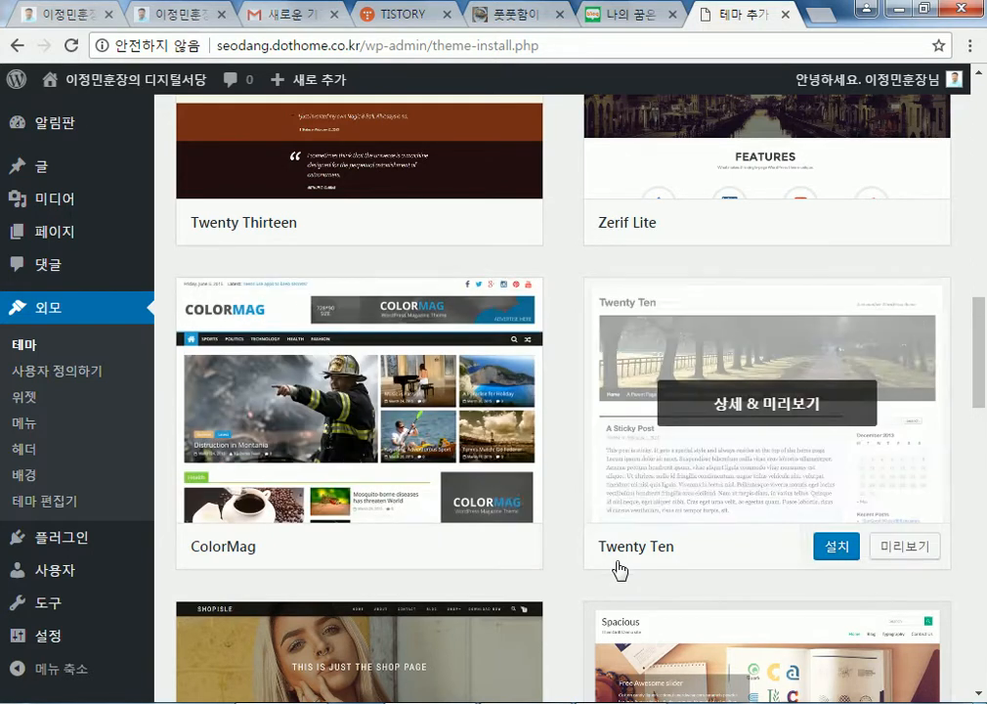
{"action": "scroll", "coordinate": [619, 570], "scroll_direction": "down", "scroll_amount": 5}
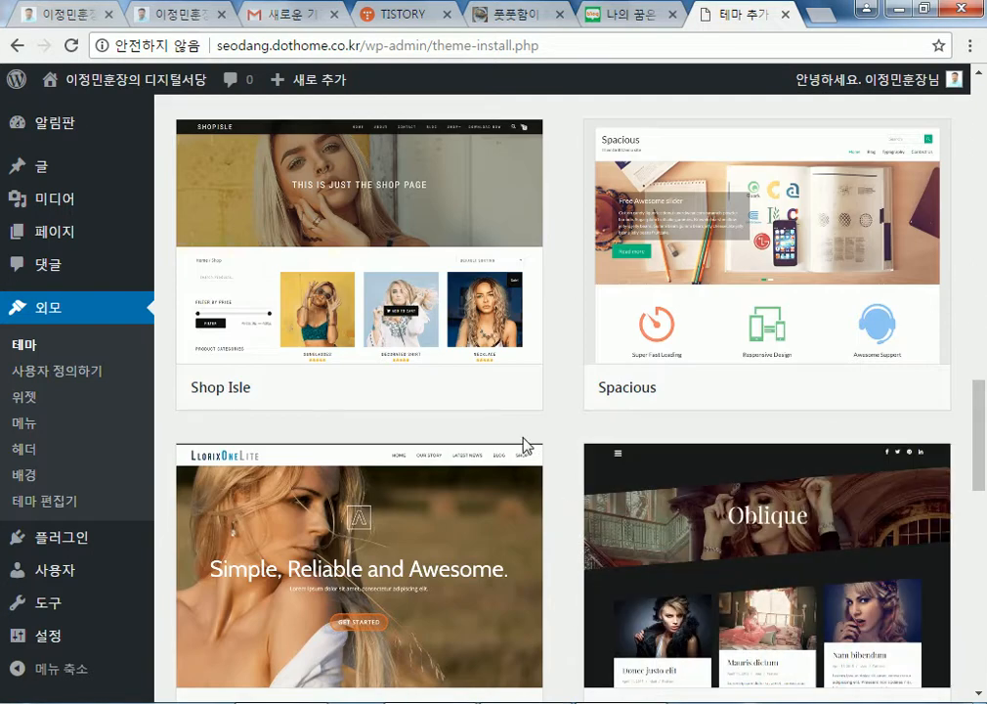
{"action": "scroll", "coordinate": [526, 446], "scroll_direction": "up", "scroll_amount": 2}
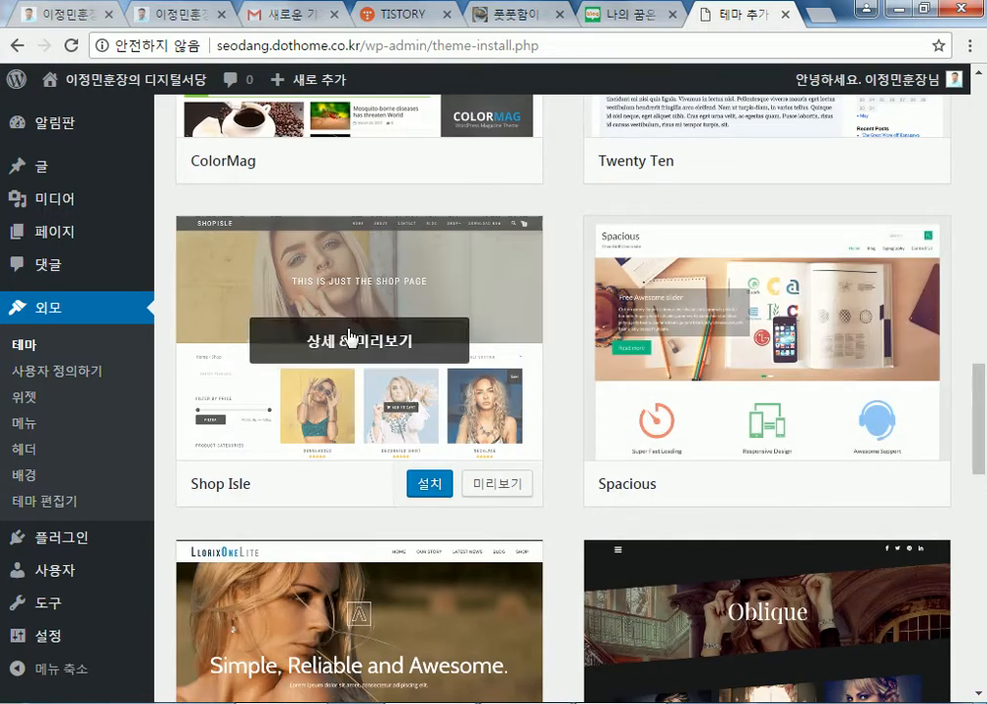
{"action": "left_click", "coordinate": [331, 350]}
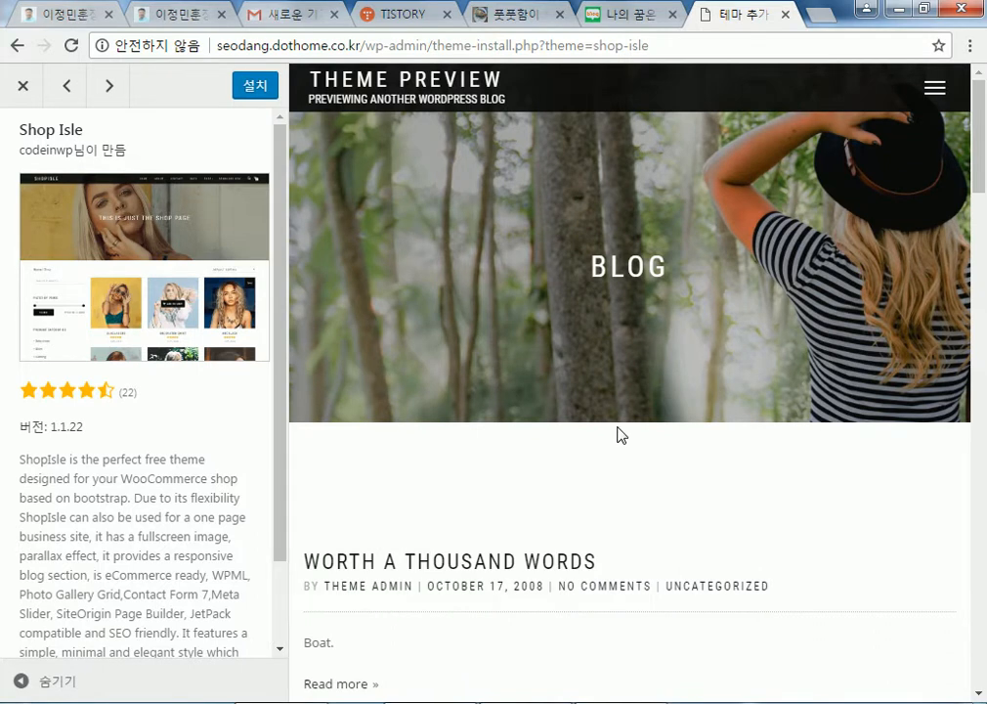
- Look through the Shop Isle preview page down to its footer and try expanding and collapsing its navigation menu
{"action": "scroll", "coordinate": [618, 430], "scroll_direction": "down", "scroll_amount": 7}
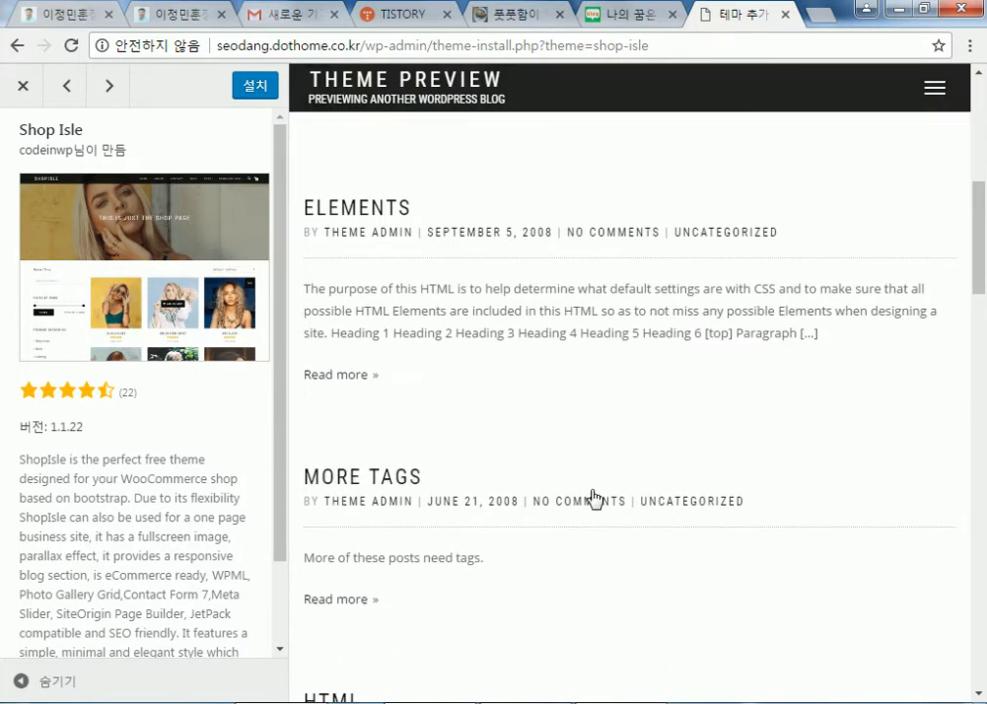
{"action": "scroll", "coordinate": [593, 498], "scroll_direction": "down", "scroll_amount": 5}
{"action": "scroll", "coordinate": [508, 474], "scroll_direction": "up", "scroll_amount": 2}
{"action": "scroll", "coordinate": [501, 474], "scroll_direction": "up", "scroll_amount": 10}
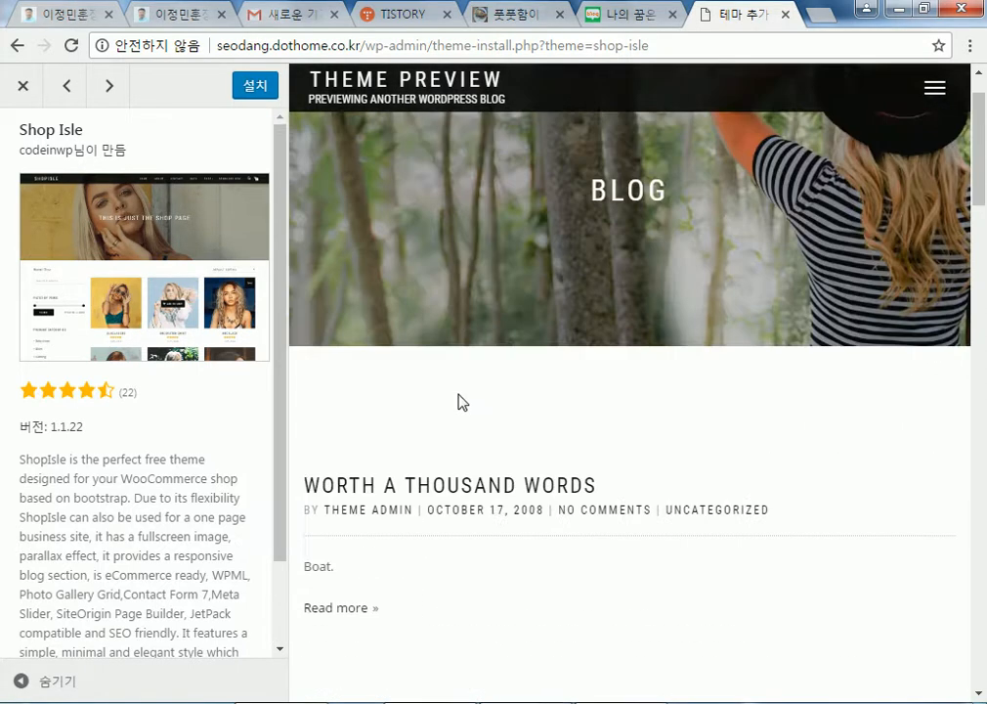
{"action": "left_click", "coordinate": [935, 87]}
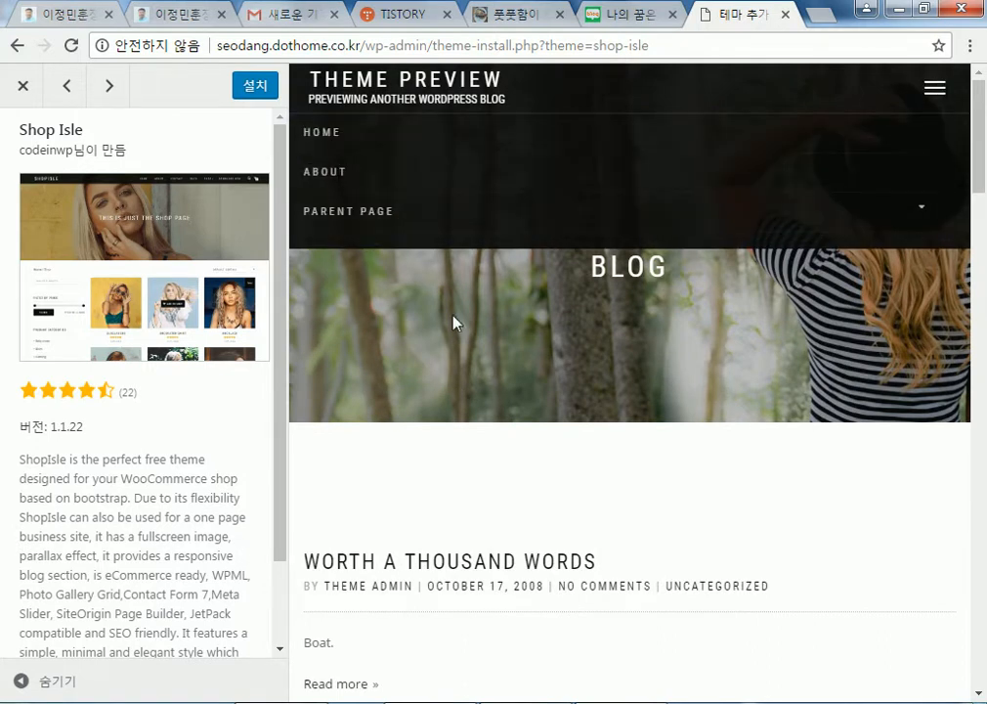
{"action": "scroll", "coordinate": [745, 506], "scroll_direction": "down", "scroll_amount": 12}
{"action": "scroll", "coordinate": [761, 512], "scroll_direction": "up", "scroll_amount": 4}
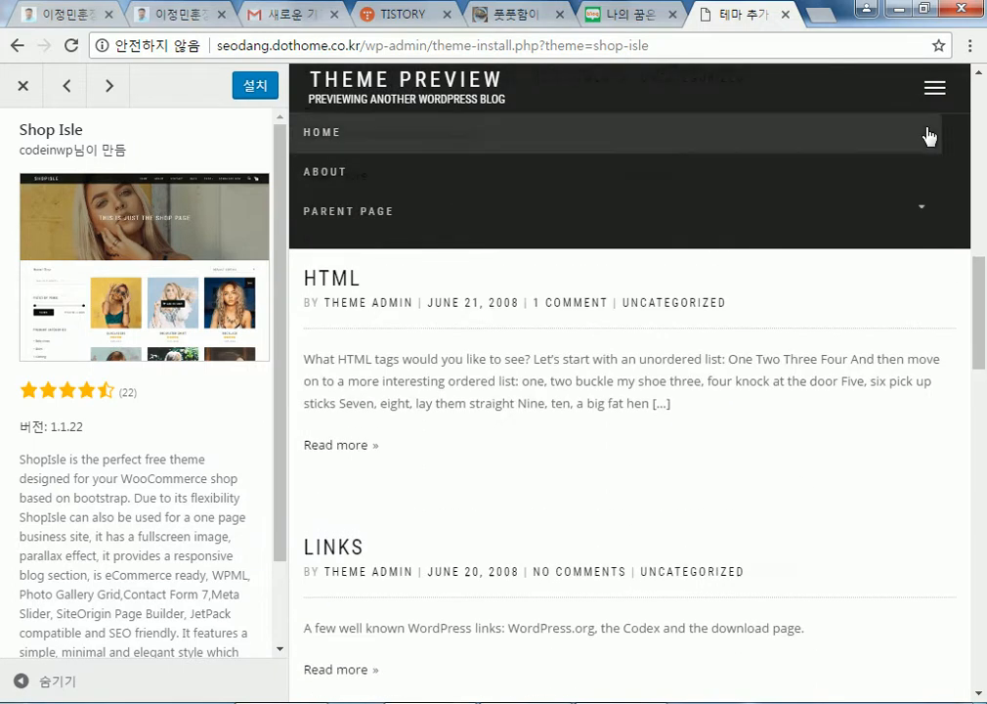
{"action": "left_click", "coordinate": [936, 90]}
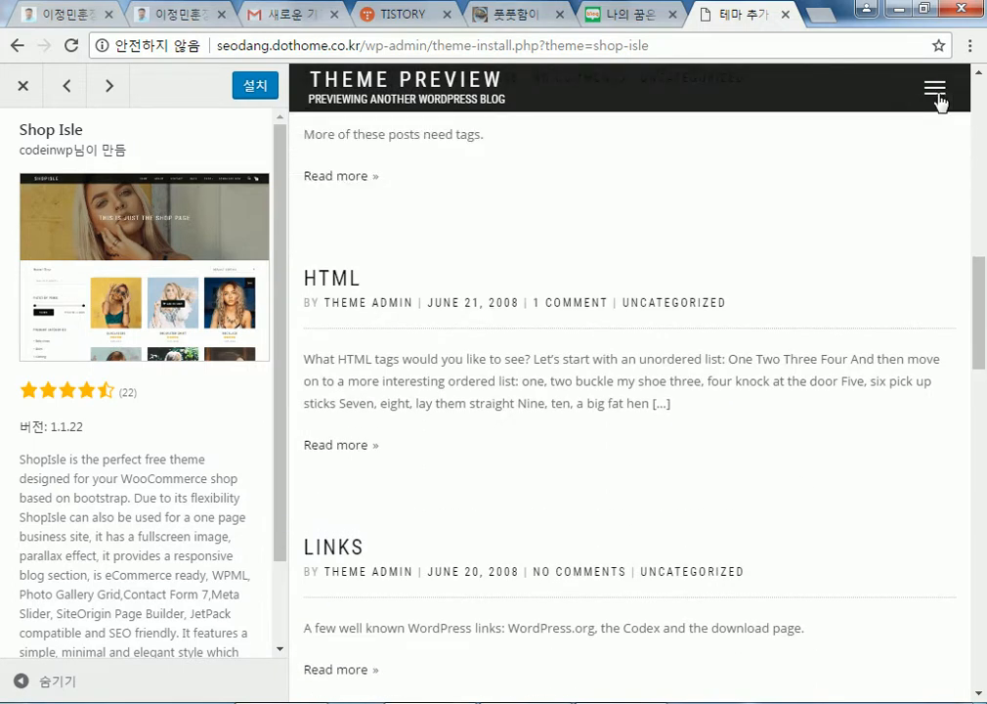
{"action": "left_click", "coordinate": [937, 93]}
{"action": "scroll", "coordinate": [861, 375], "scroll_direction": "down", "scroll_amount": 3}
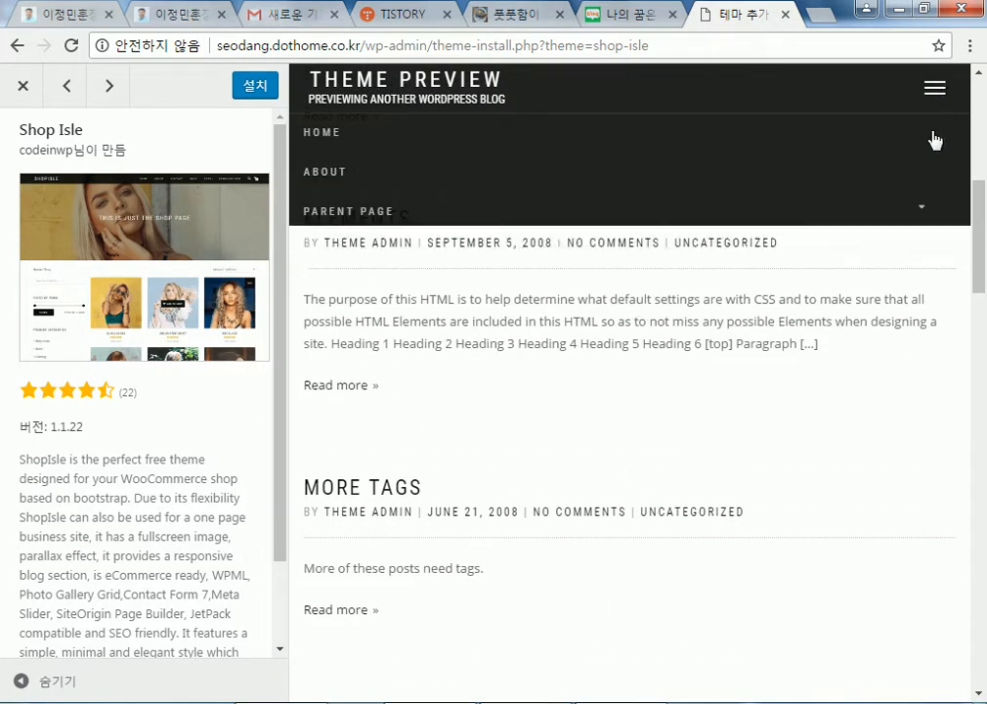
{"action": "left_click", "coordinate": [938, 89]}
{"action": "scroll", "coordinate": [820, 399], "scroll_direction": "up", "scroll_amount": 10}
{"action": "scroll", "coordinate": [868, 592], "scroll_direction": "down", "scroll_amount": 15}
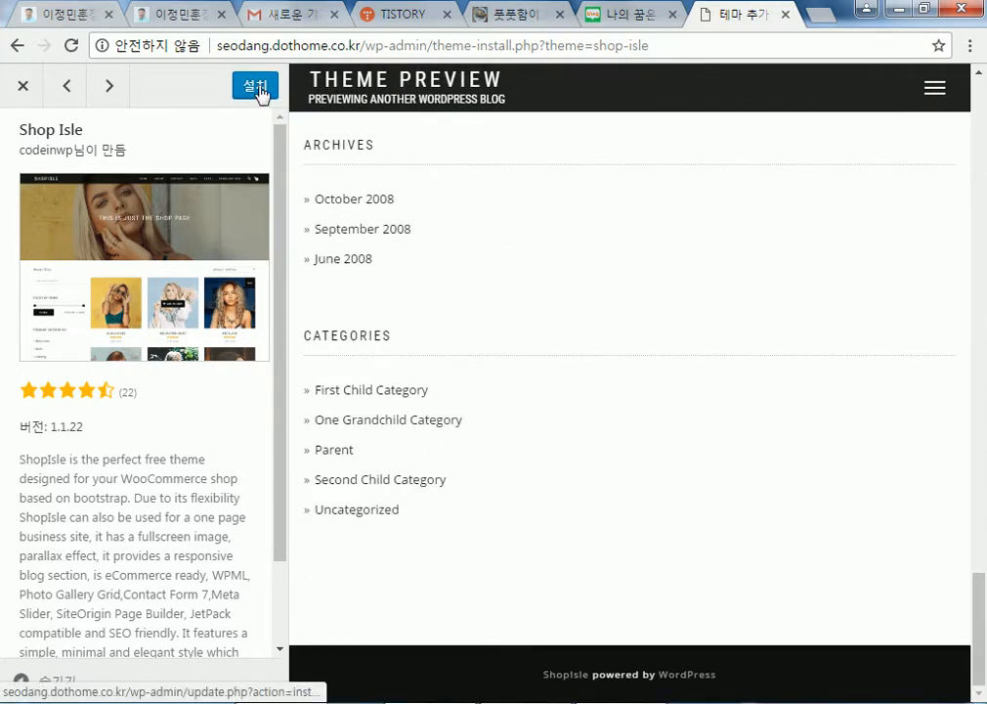
- Read the Shop Isle theme description and close the theme's preview
{"action": "scroll", "coordinate": [106, 458], "scroll_direction": "down", "scroll_amount": 1}
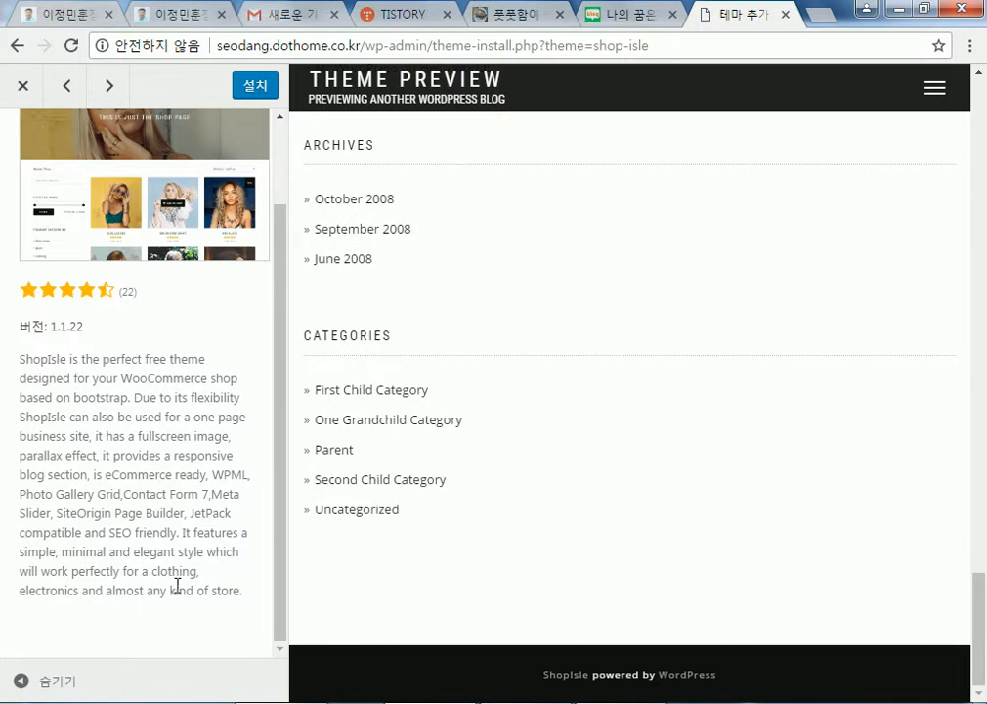
{"action": "scroll", "coordinate": [177, 585], "scroll_direction": "up", "scroll_amount": 1}
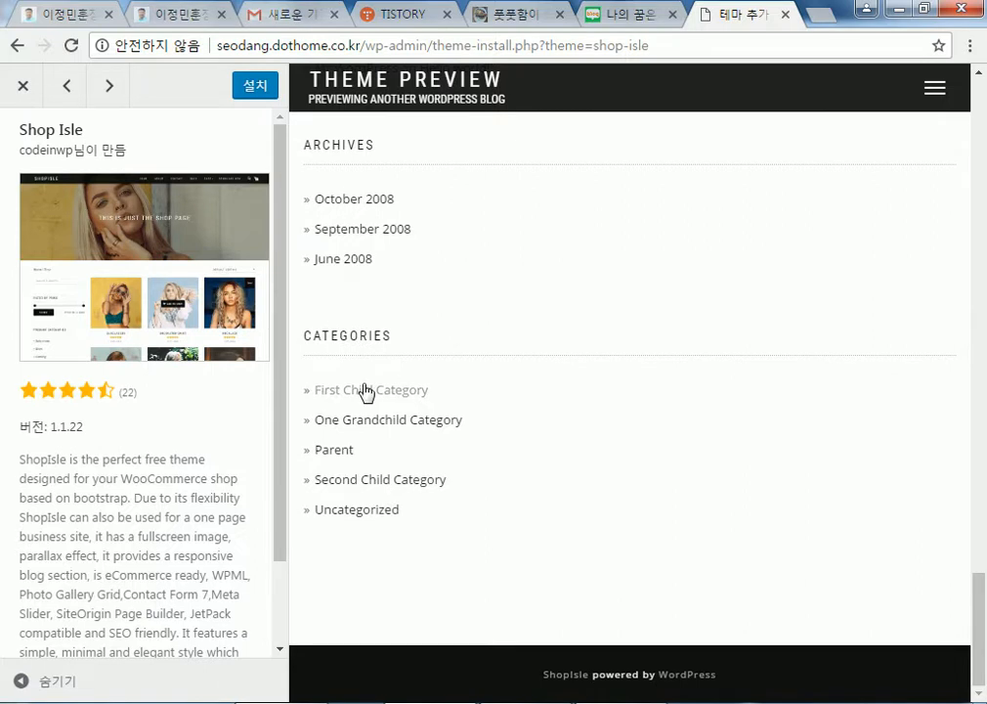
{"action": "scroll", "coordinate": [366, 390], "scroll_direction": "up", "scroll_amount": 8}
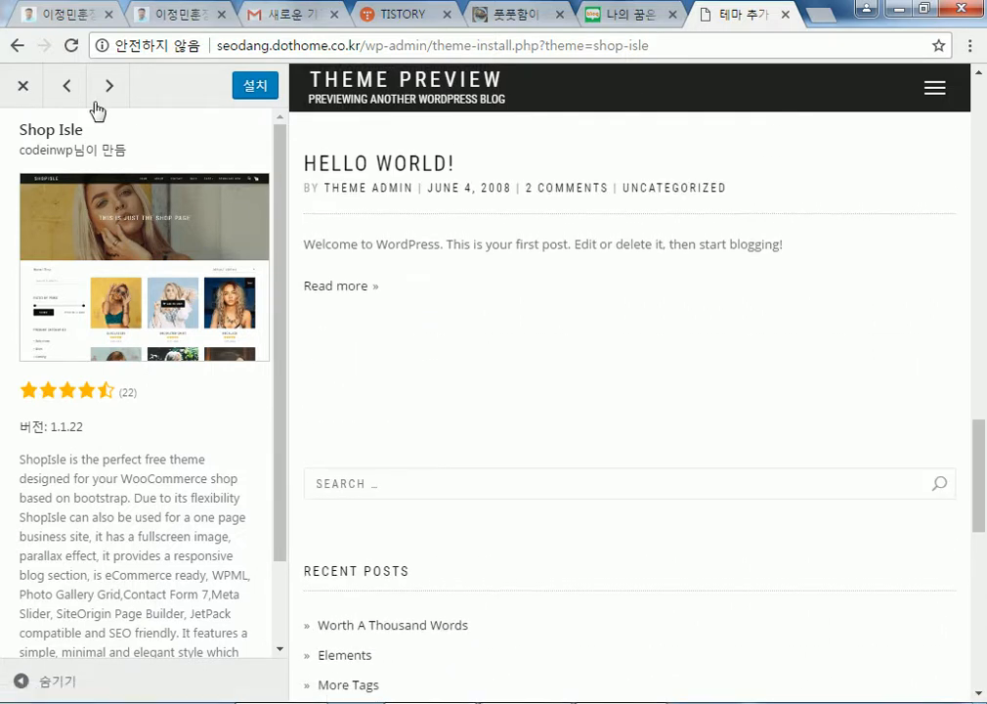
{"action": "left_click", "coordinate": [22, 86]}
- Find the Islemag theme further down the popular list, install it and activate it for the site
{"action": "scroll", "coordinate": [819, 467], "scroll_direction": "down", "scroll_amount": 1}
{"action": "scroll", "coordinate": [820, 467], "scroll_direction": "down", "scroll_amount": 3}
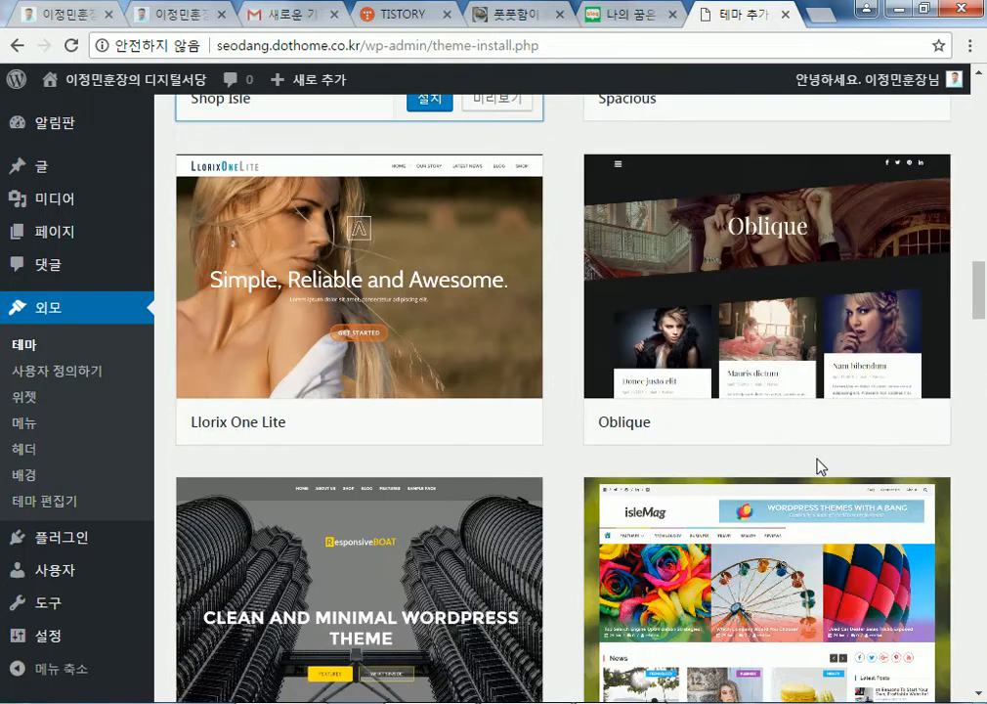
{"action": "scroll", "coordinate": [671, 523], "scroll_direction": "down", "scroll_amount": 4}
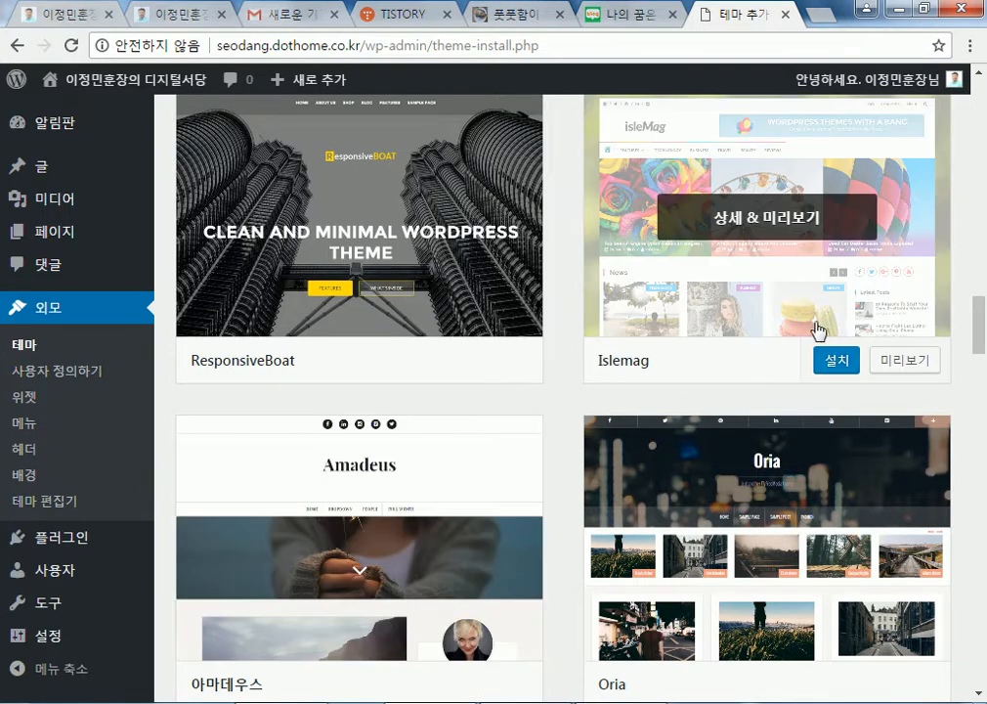
{"action": "left_click", "coordinate": [831, 361]}
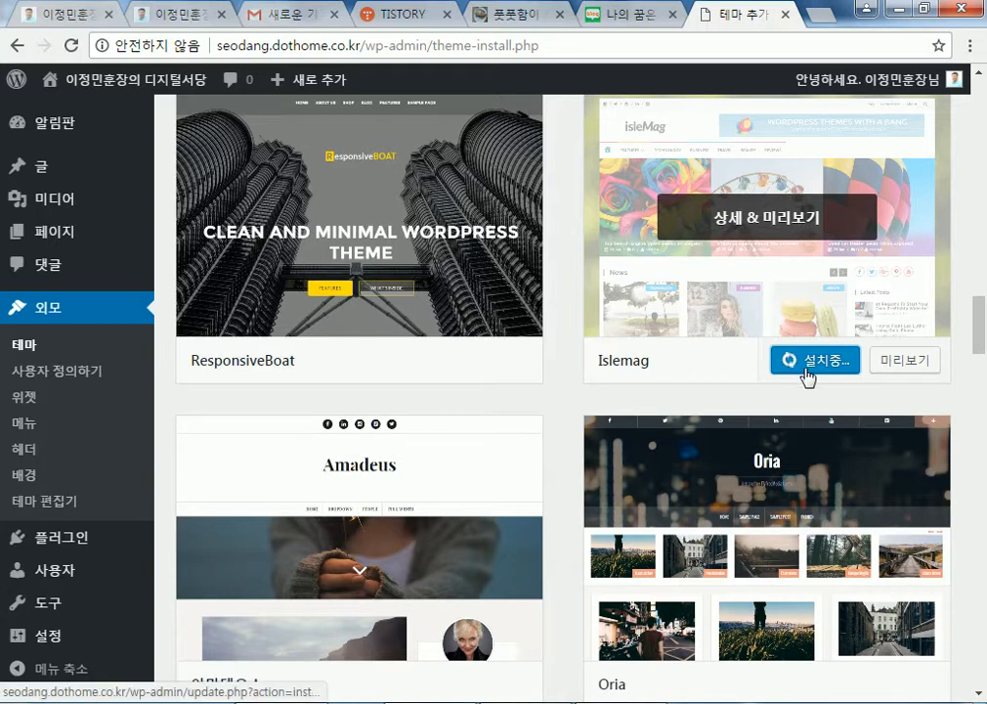
{"action": "scroll", "coordinate": [743, 580], "scroll_direction": "down", "scroll_amount": 4}
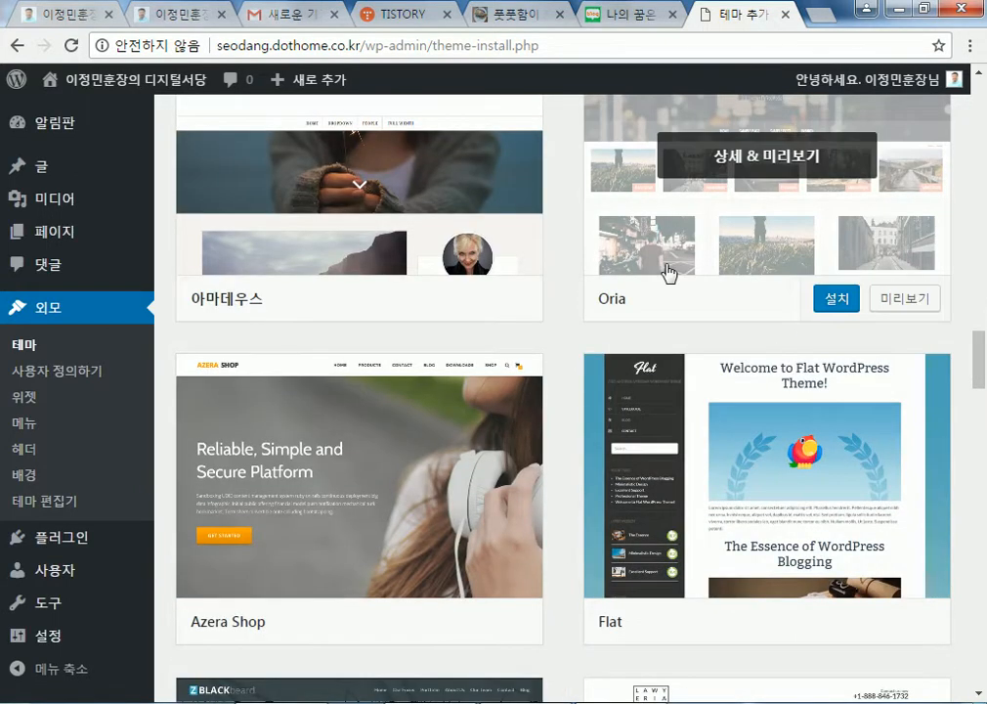
{"action": "scroll", "coordinate": [672, 269], "scroll_direction": "up", "scroll_amount": 2}
{"action": "scroll", "coordinate": [695, 294], "scroll_direction": "up", "scroll_amount": 3}
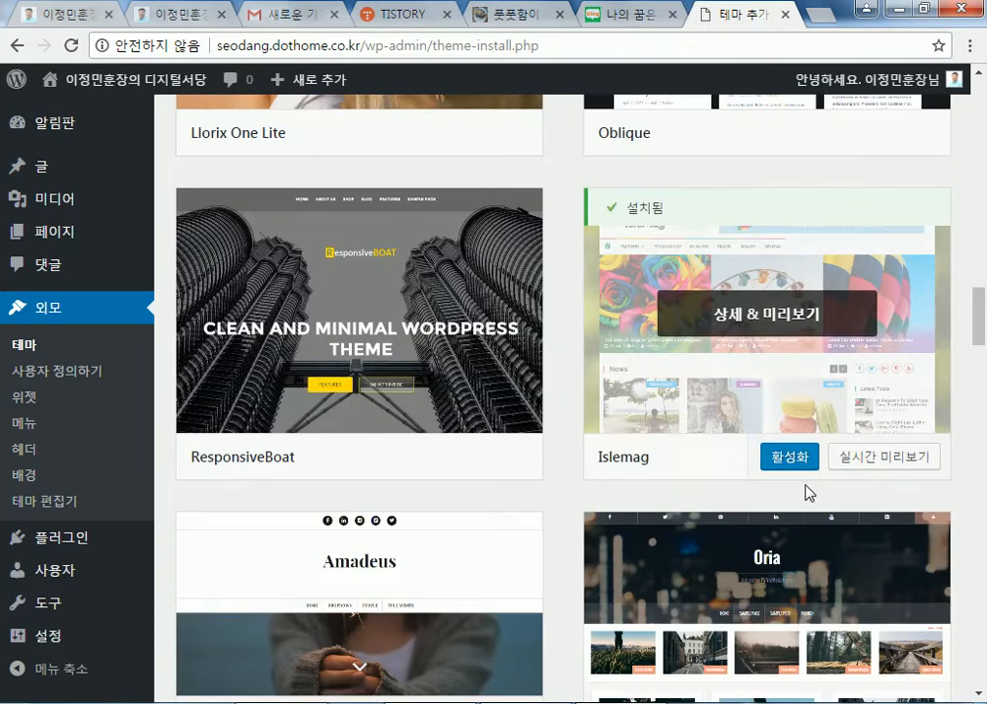
{"action": "left_click", "coordinate": [793, 467]}
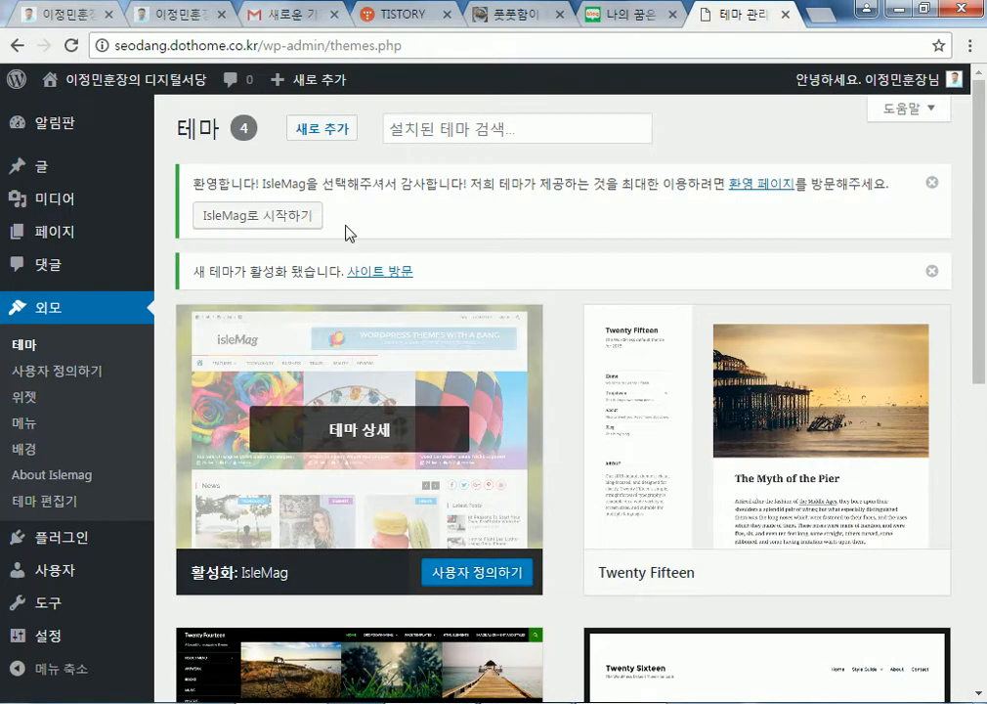
- Visit the site's front page and check how its header and 회사소개 submenu look in the IsleMag theme
{"action": "left_click", "coordinate": [117, 88]}
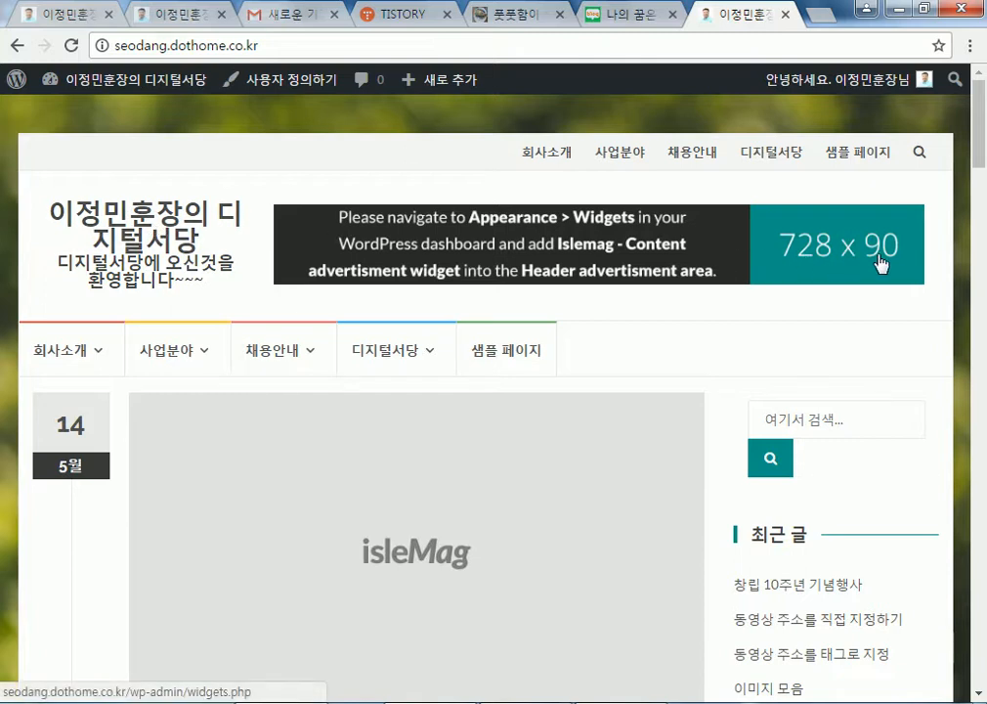
{"action": "scroll", "coordinate": [700, 306], "scroll_direction": "down", "scroll_amount": 5}
{"action": "scroll", "coordinate": [700, 306], "scroll_direction": "up", "scroll_amount": 6}
{"action": "scroll", "coordinate": [610, 289], "scroll_direction": "down", "scroll_amount": 4}
{"action": "mouse_move", "coordinate": [46, 137]}
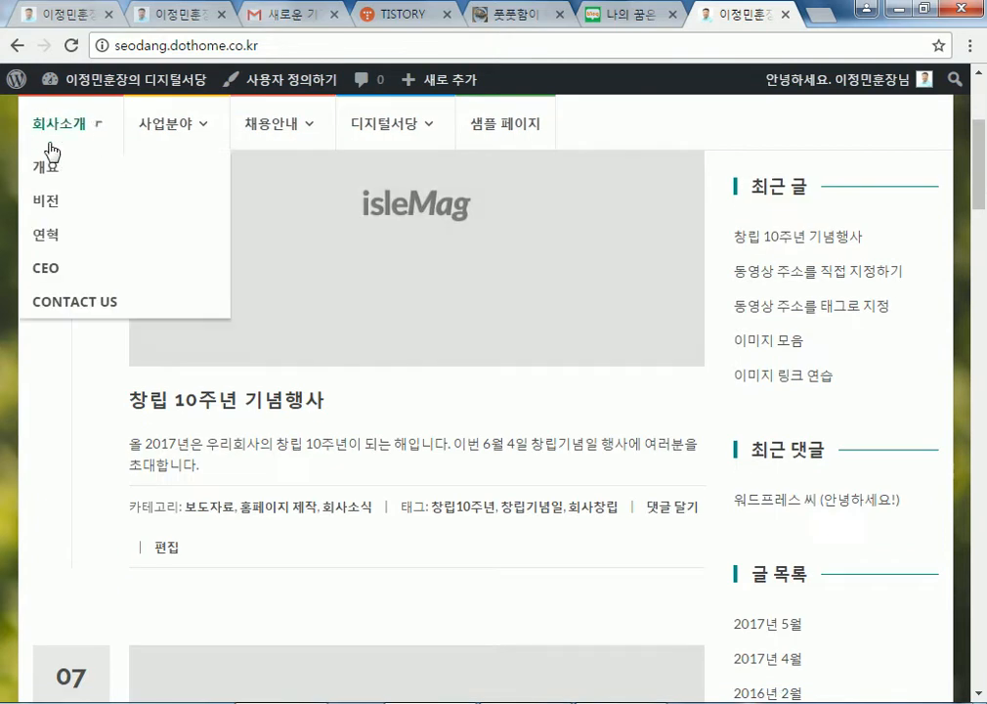
{"action": "scroll", "coordinate": [46, 136], "scroll_direction": "up", "scroll_amount": 2}
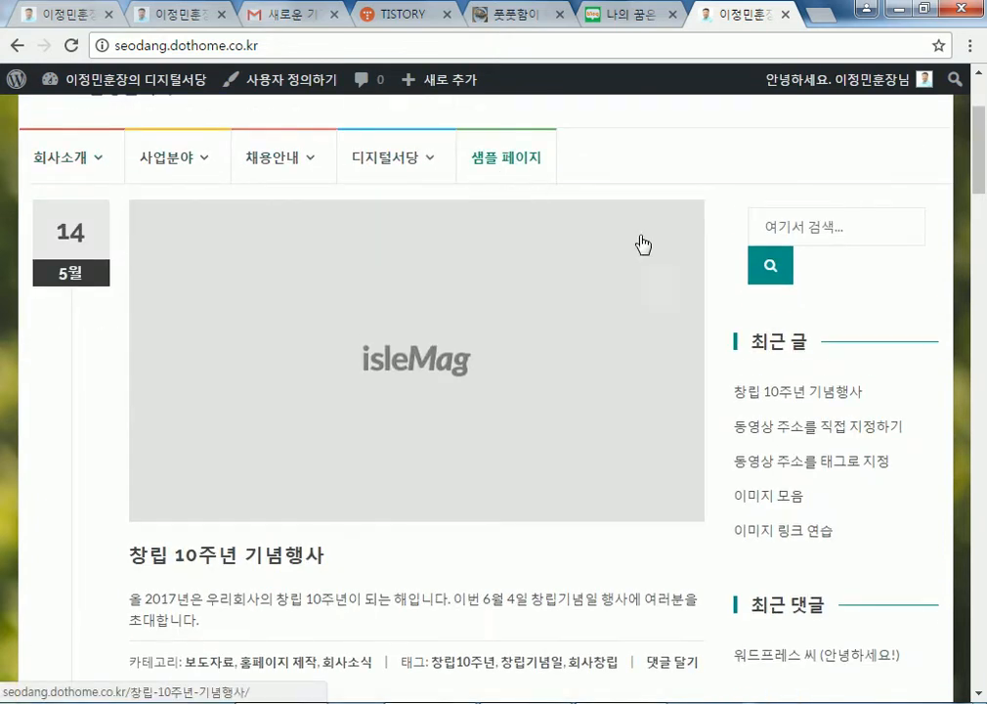
- Look through the front page's post list and sidebar widgets
{"action": "scroll", "coordinate": [745, 336], "scroll_direction": "down", "scroll_amount": 7}
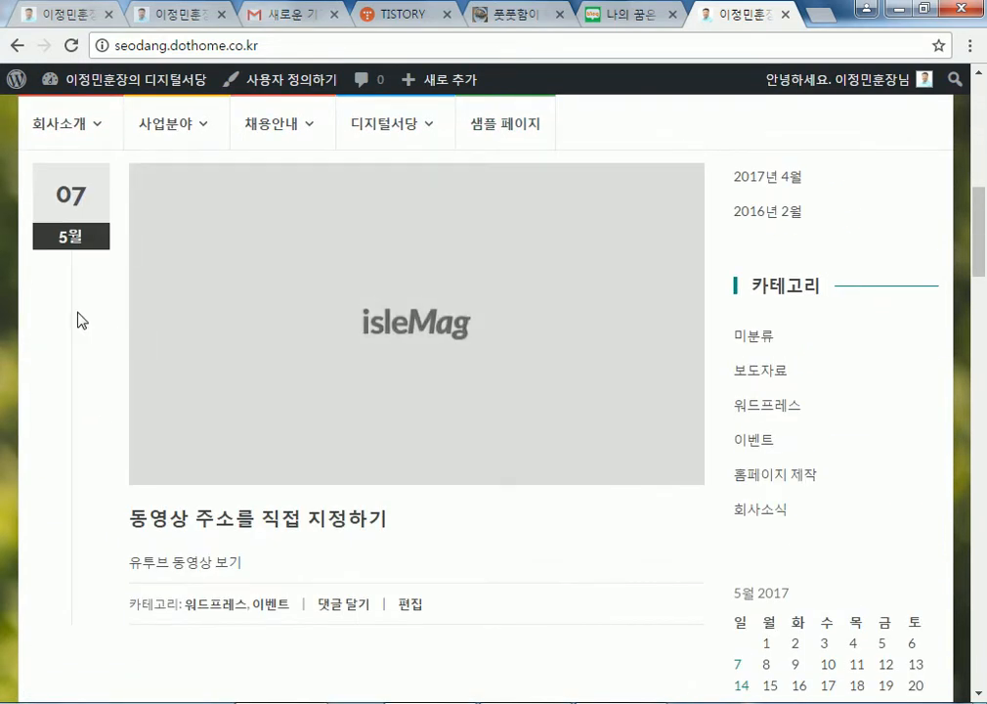
{"action": "scroll", "coordinate": [78, 319], "scroll_direction": "down", "scroll_amount": 5}
{"action": "scroll", "coordinate": [346, 441], "scroll_direction": "down", "scroll_amount": 1}
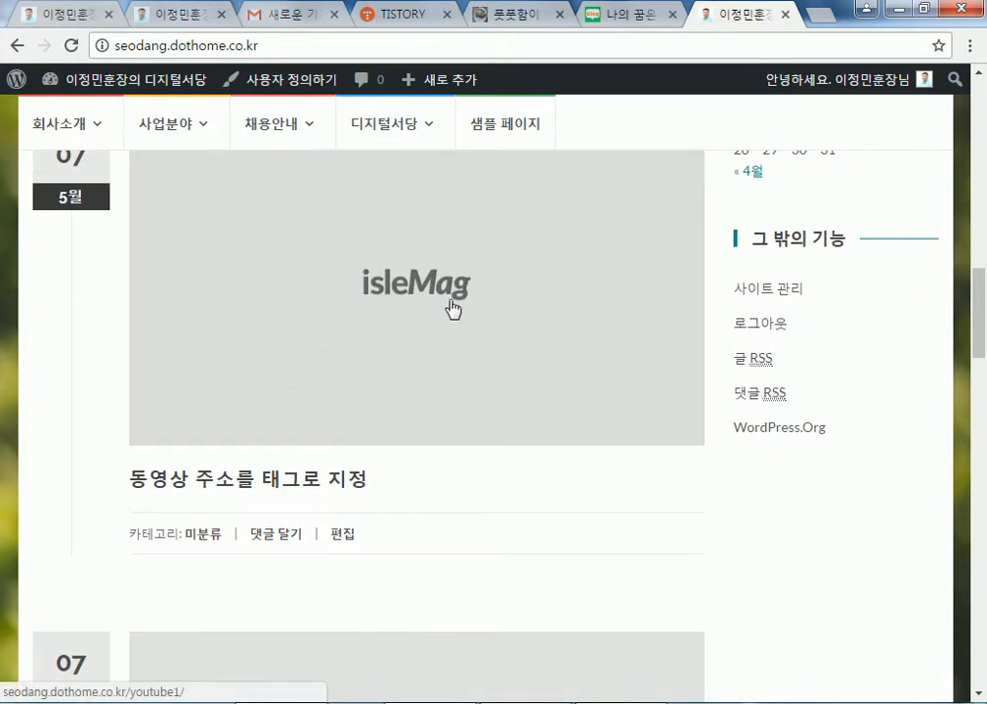
{"action": "scroll", "coordinate": [454, 362], "scroll_direction": "up", "scroll_amount": 12}
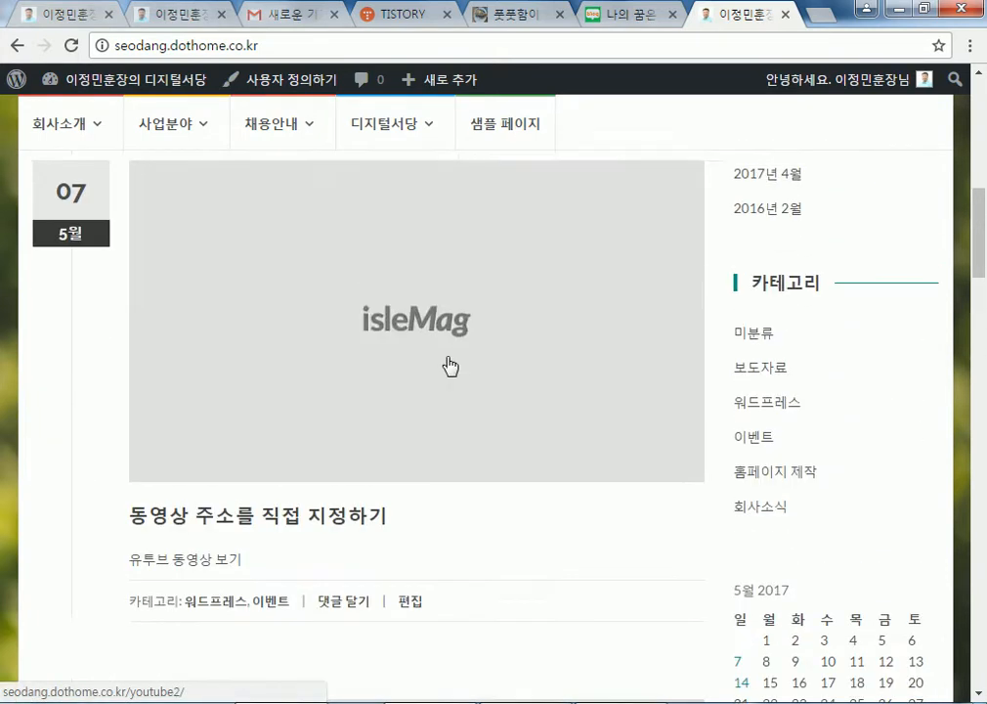
{"action": "scroll", "coordinate": [445, 369], "scroll_direction": "down", "scroll_amount": 6}
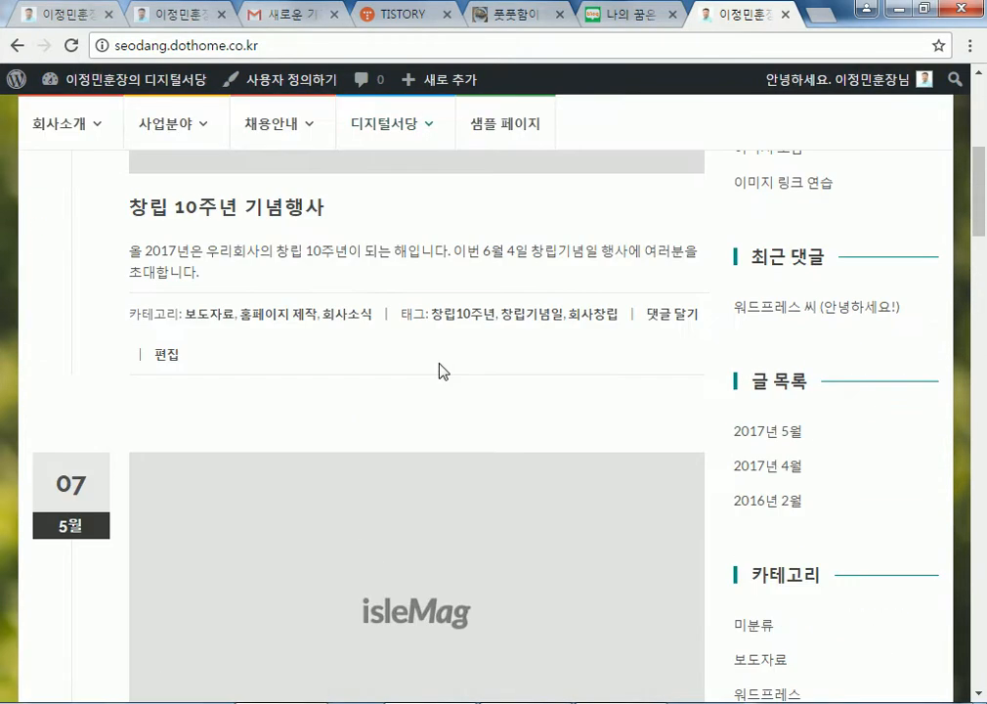
{"action": "scroll", "coordinate": [442, 370], "scroll_direction": "up", "scroll_amount": 4}
{"action": "scroll", "coordinate": [370, 348], "scroll_direction": "down", "scroll_amount": 5}
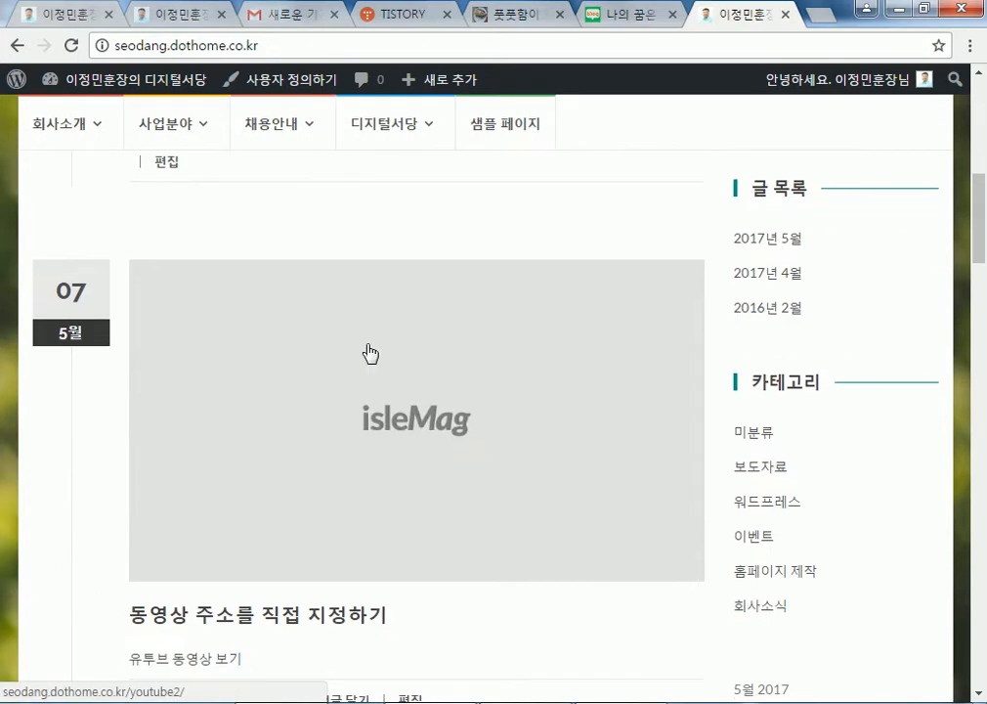
- Open the post 동영상 주소를 직접 지정하기 and check its layout in the new theme
{"action": "left_click", "coordinate": [405, 423]}
{"action": "scroll", "coordinate": [427, 447], "scroll_direction": "down", "scroll_amount": 4}
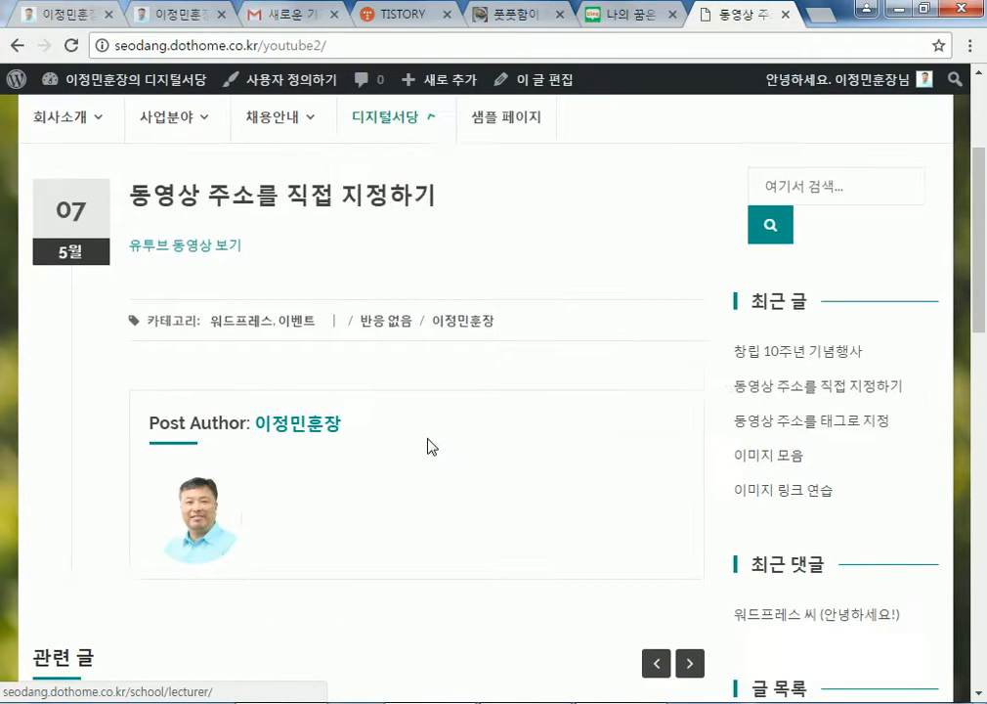
{"action": "scroll", "coordinate": [425, 440], "scroll_direction": "up", "scroll_amount": 4}
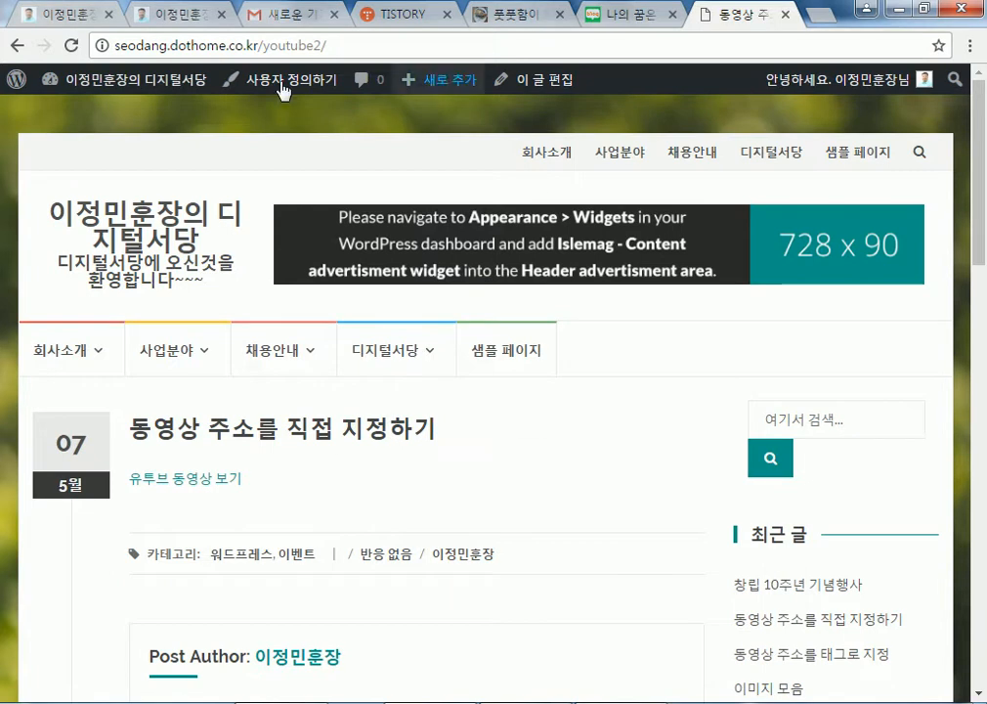
- Return to theme management, open the About Islemag page and go on from there to the theme customizer
{"action": "mouse_move", "coordinate": [64, 86]}
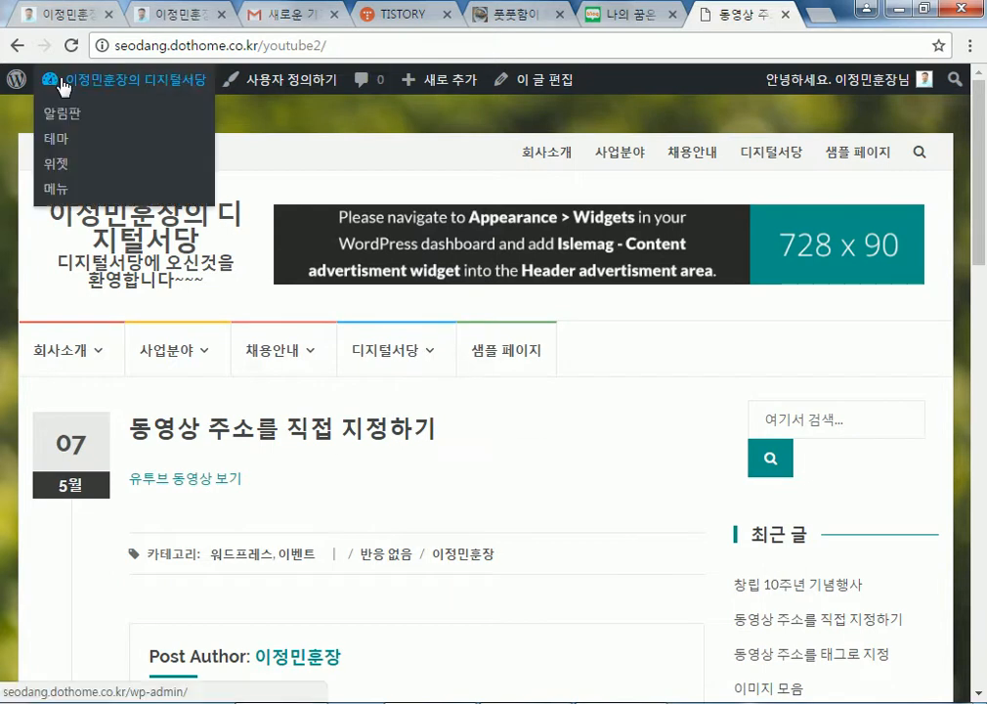
{"action": "left_click", "coordinate": [60, 141]}
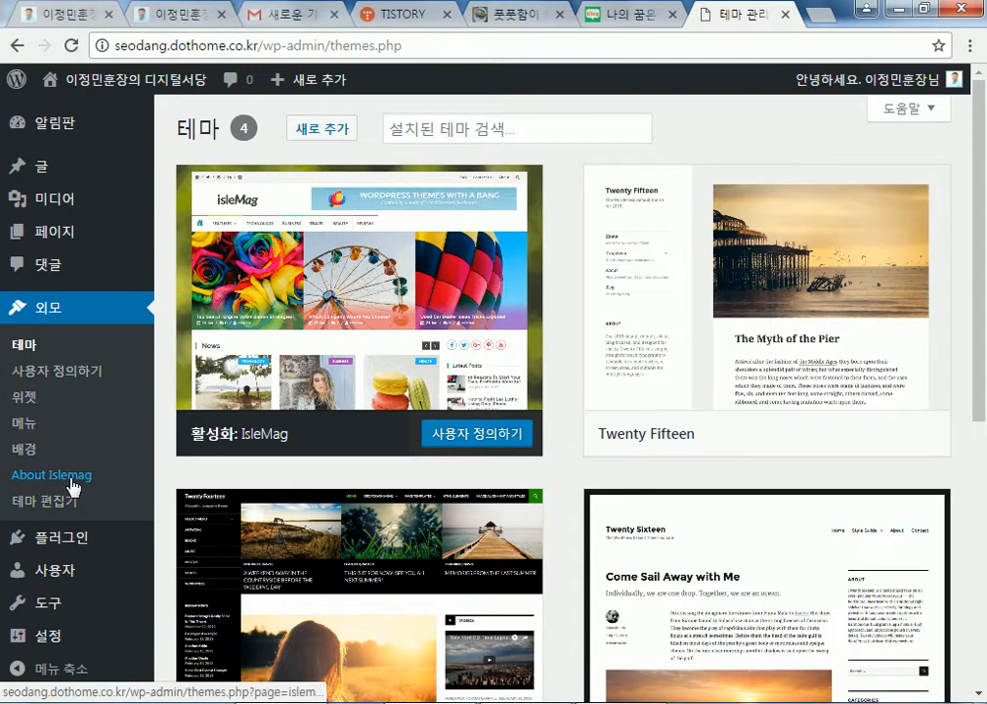
{"action": "left_click", "coordinate": [71, 478]}
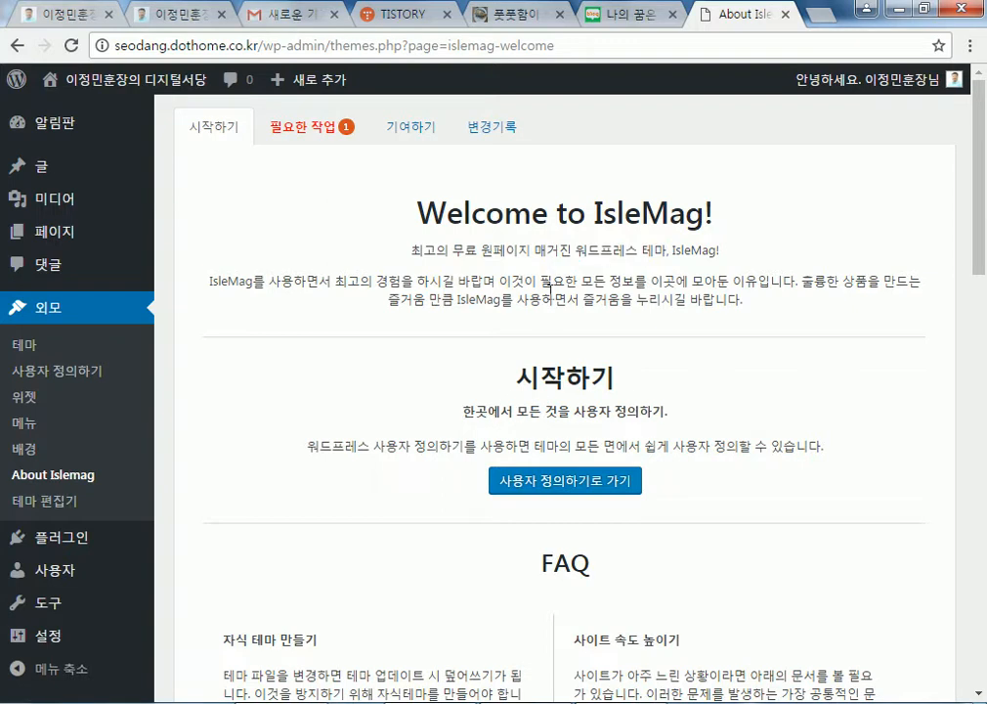
{"action": "scroll", "coordinate": [545, 307], "scroll_direction": "down", "scroll_amount": 1}
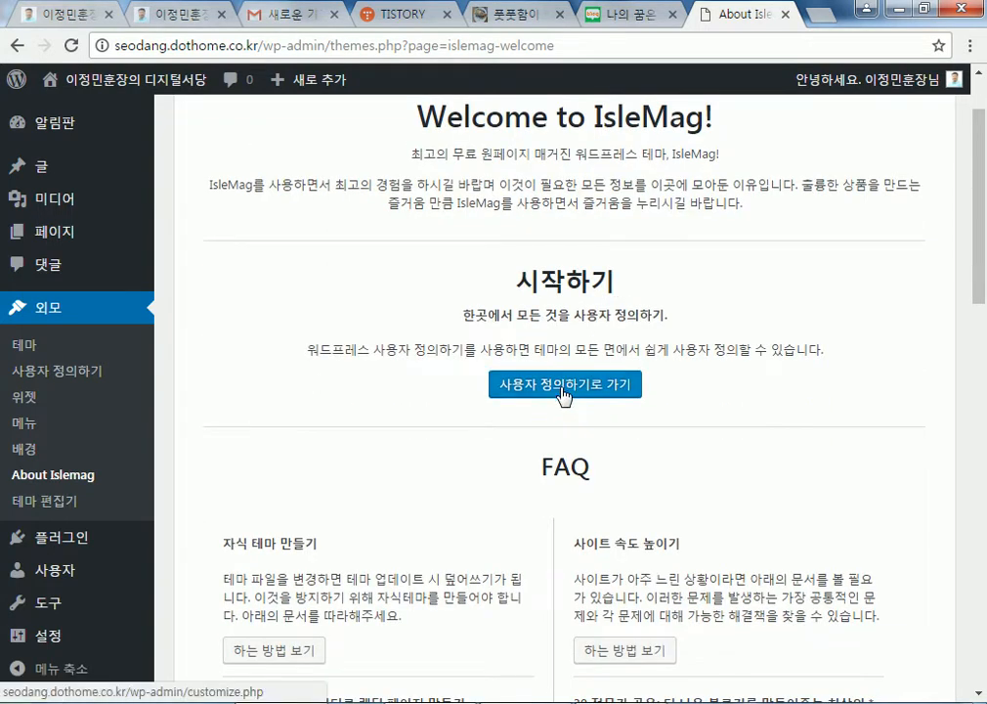
{"action": "left_click", "coordinate": [564, 391]}
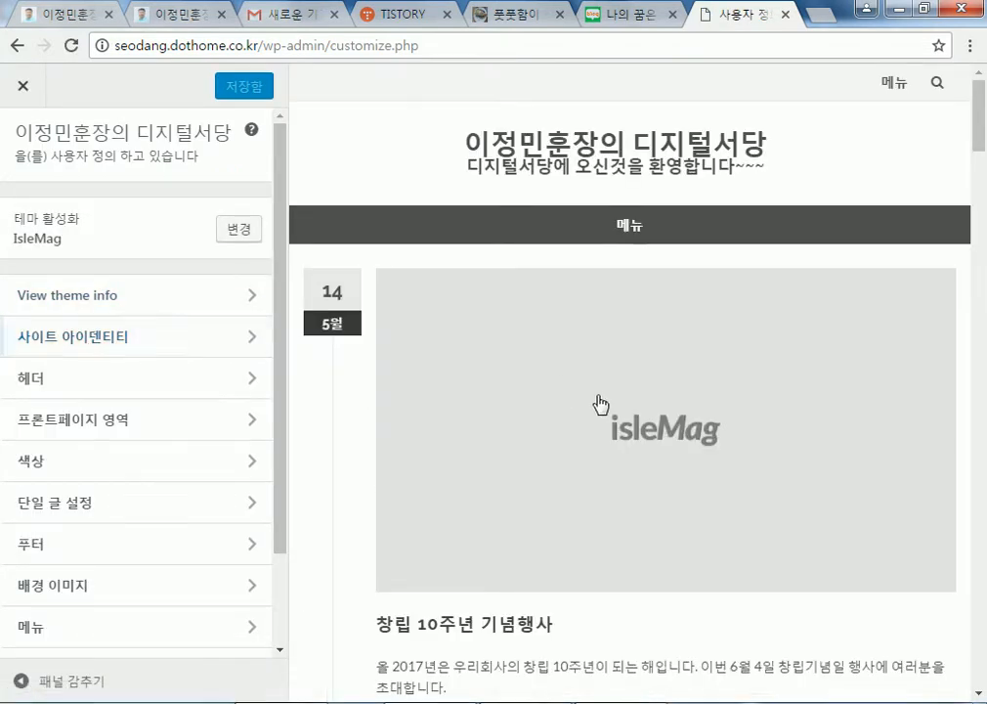
- Skim the IsleMag documentation linked in the customizer's theme info, close it and return to the customizer's main sections
{"action": "left_click", "coordinate": [72, 293]}
{"action": "left_click", "coordinate": [133, 207]}
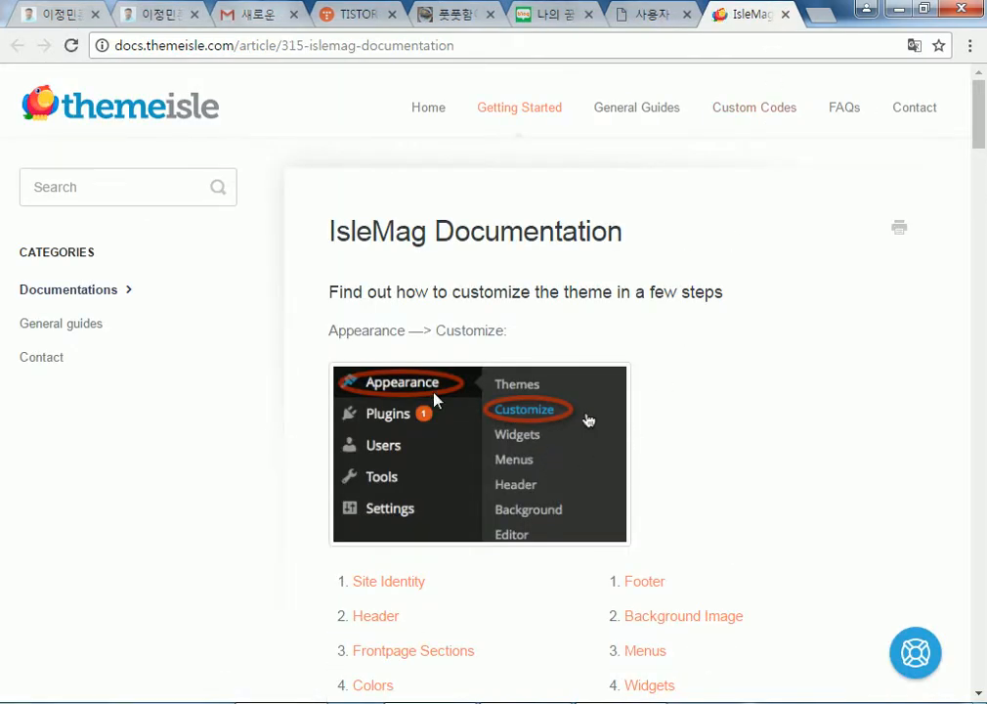
{"action": "scroll", "coordinate": [547, 418], "scroll_direction": "down", "scroll_amount": 5}
{"action": "scroll", "coordinate": [635, 322], "scroll_direction": "up", "scroll_amount": 3}
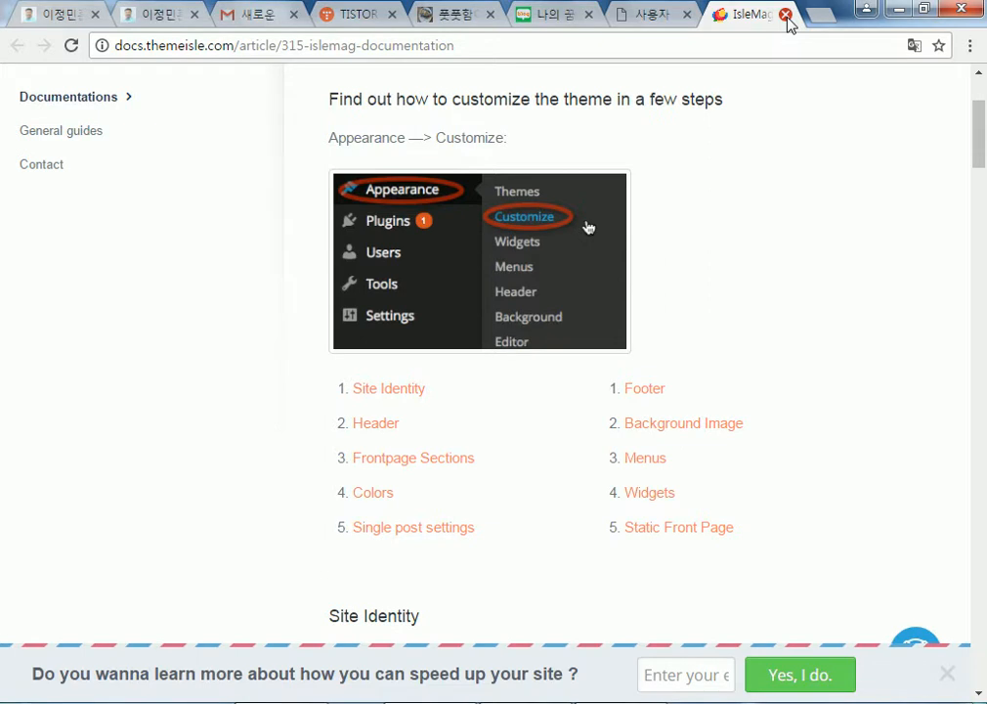
{"action": "left_click", "coordinate": [784, 15]}
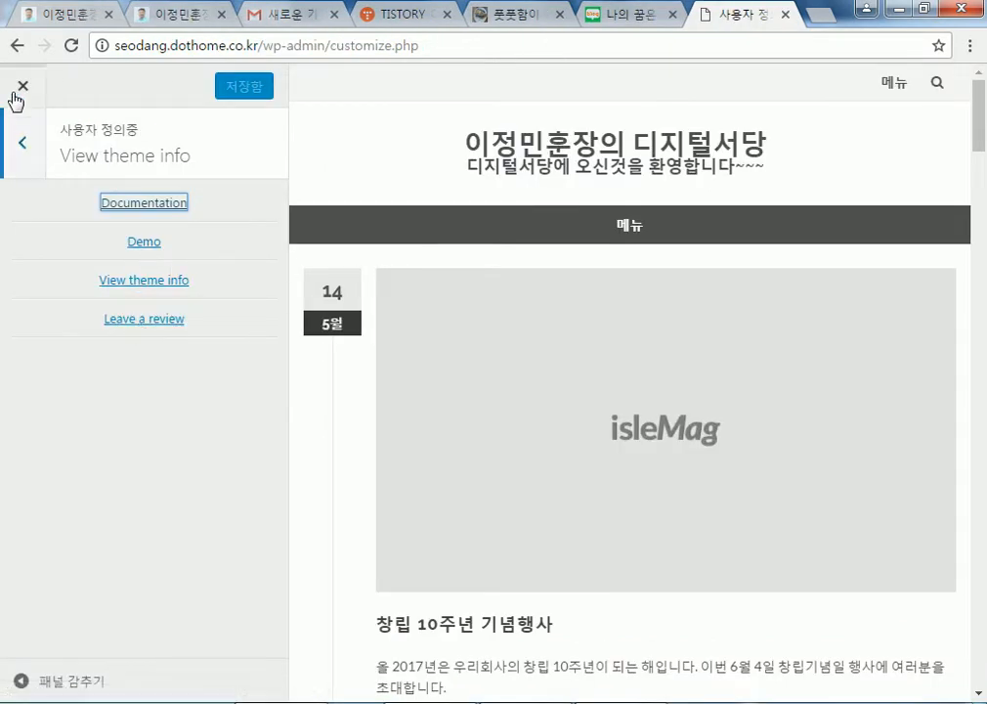
{"action": "left_click", "coordinate": [22, 156]}
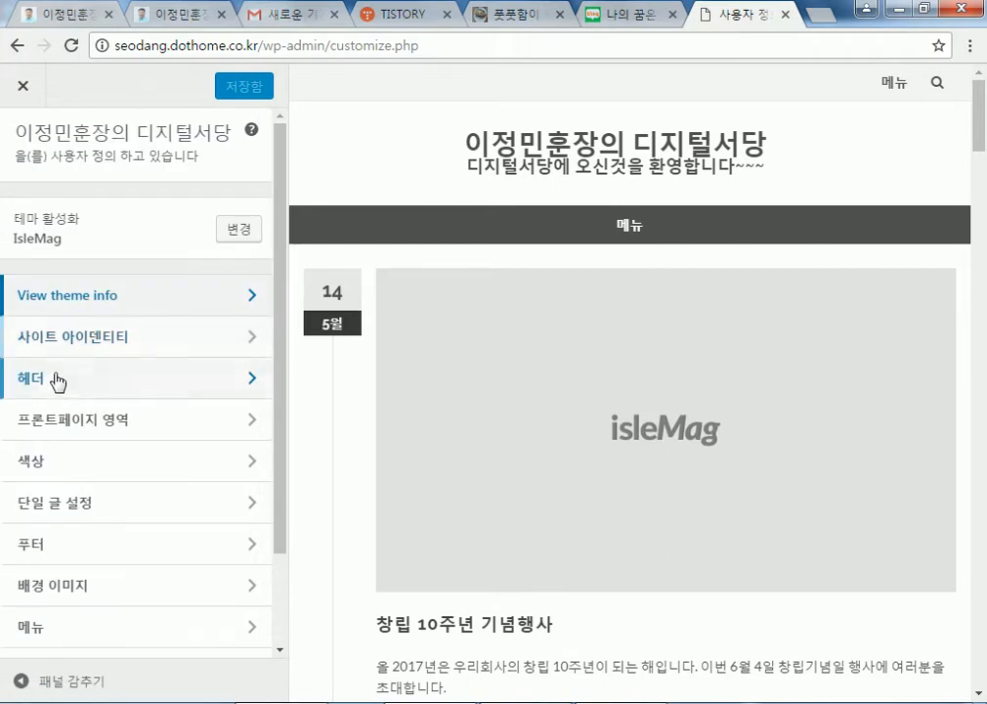
- Check the social icon settings in the customizer's 헤더 탑바 section and return to the main sections
{"action": "left_click", "coordinate": [81, 379]}
{"action": "left_click", "coordinate": [84, 213]}
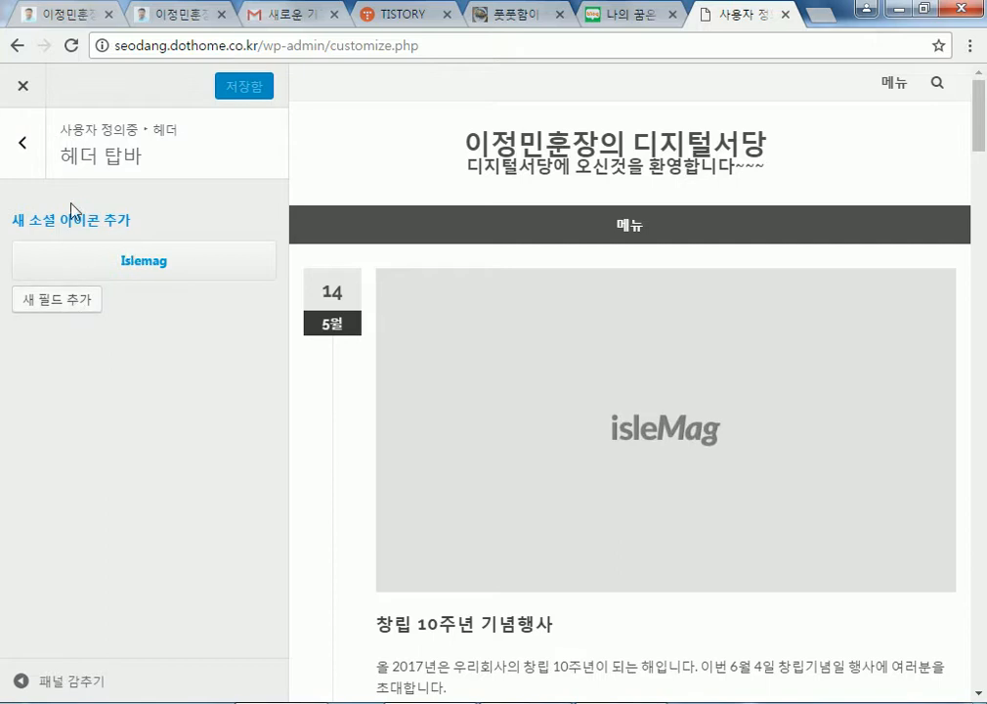
{"action": "left_click", "coordinate": [21, 143]}
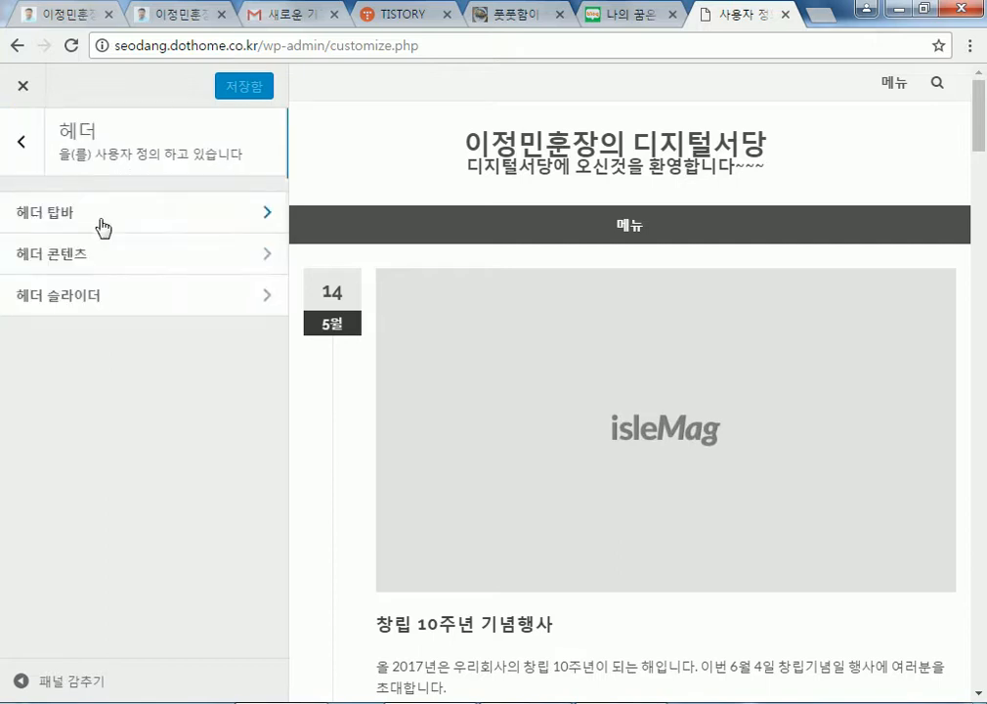
{"action": "left_click", "coordinate": [21, 144]}
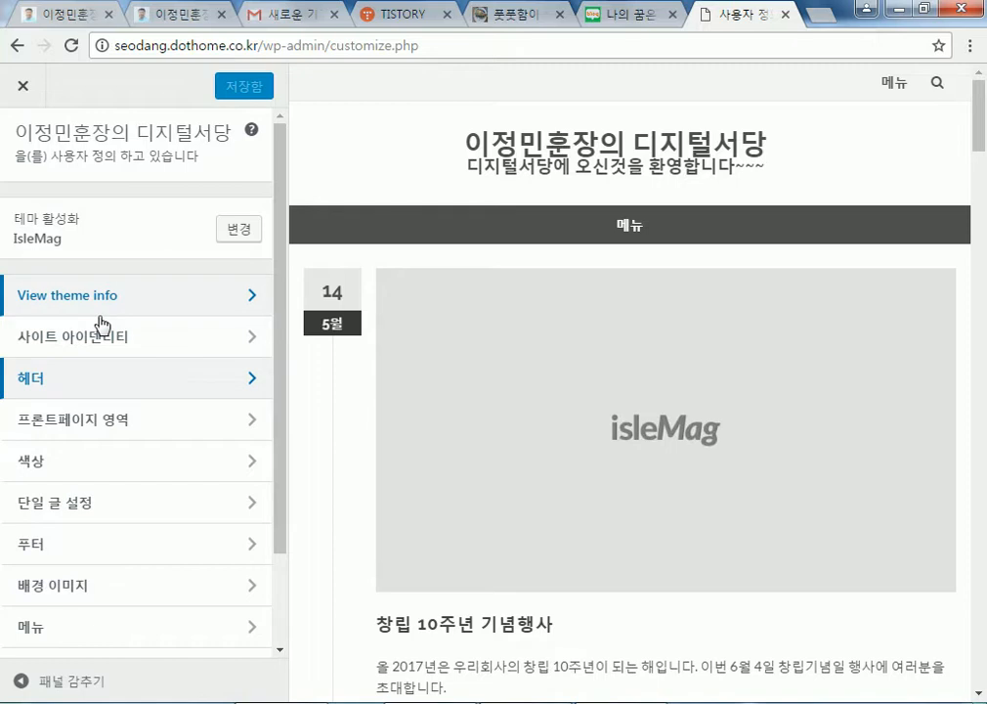
- Replace the site's background image with Penguins.jpg from the media library
{"action": "scroll", "coordinate": [70, 463], "scroll_direction": "down", "scroll_amount": 1}
{"action": "left_click", "coordinate": [90, 479]}
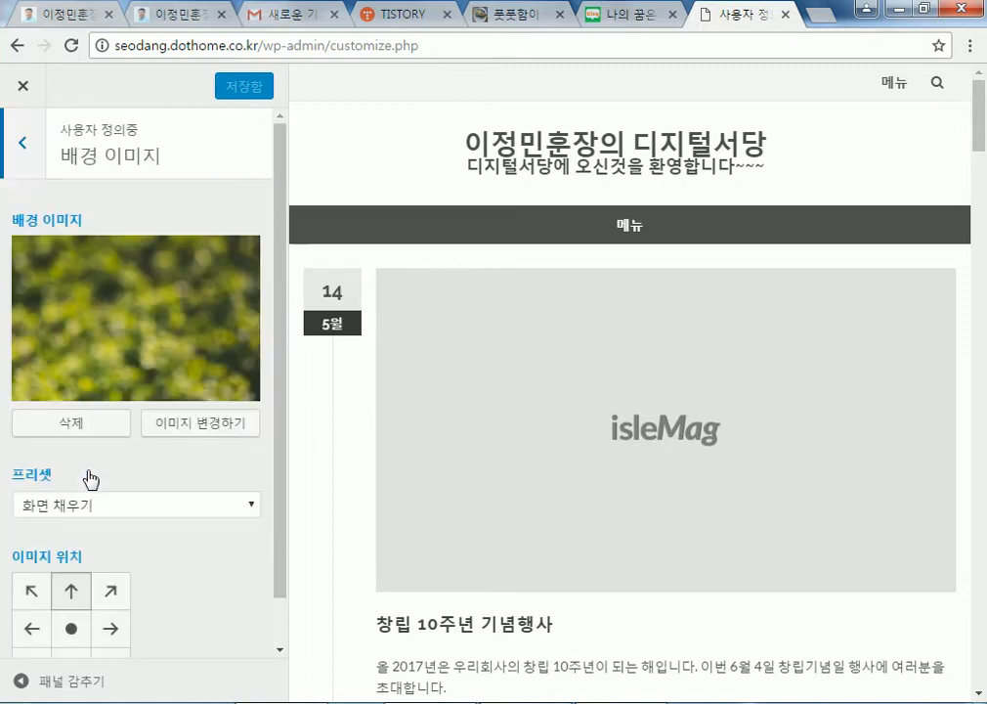
{"action": "left_click", "coordinate": [190, 434]}
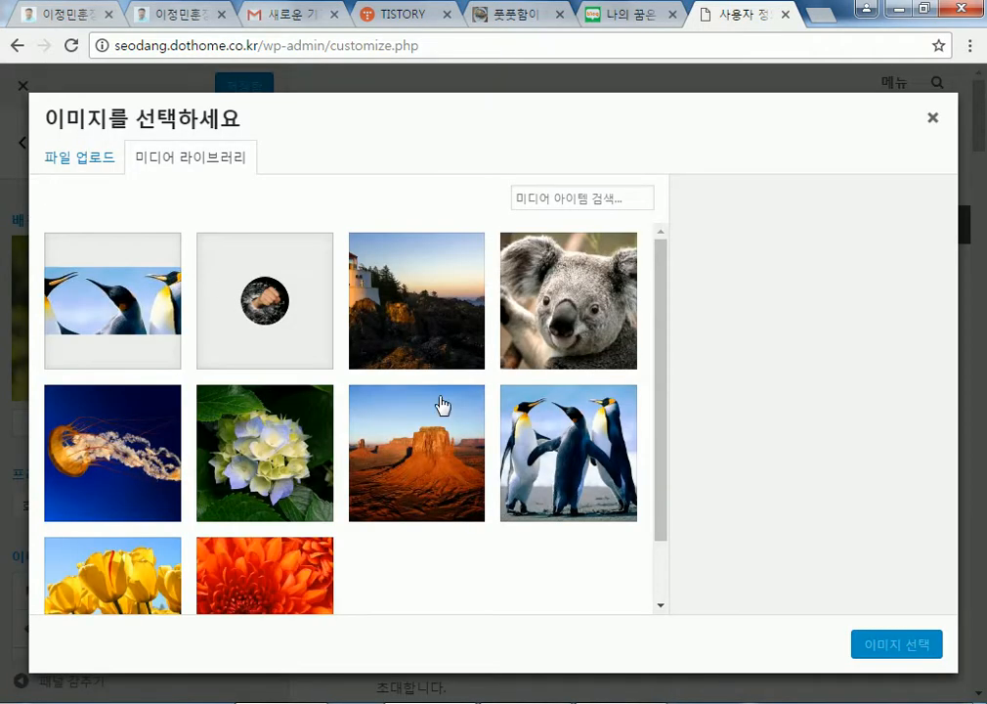
{"action": "left_click", "coordinate": [571, 484]}
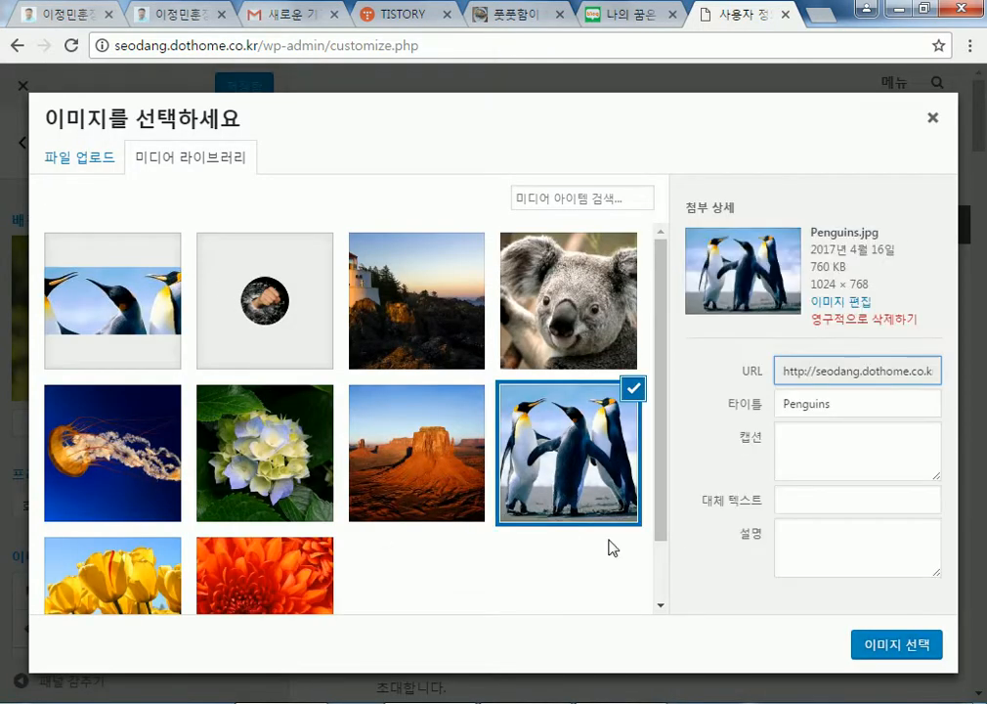
{"action": "left_click", "coordinate": [895, 643]}
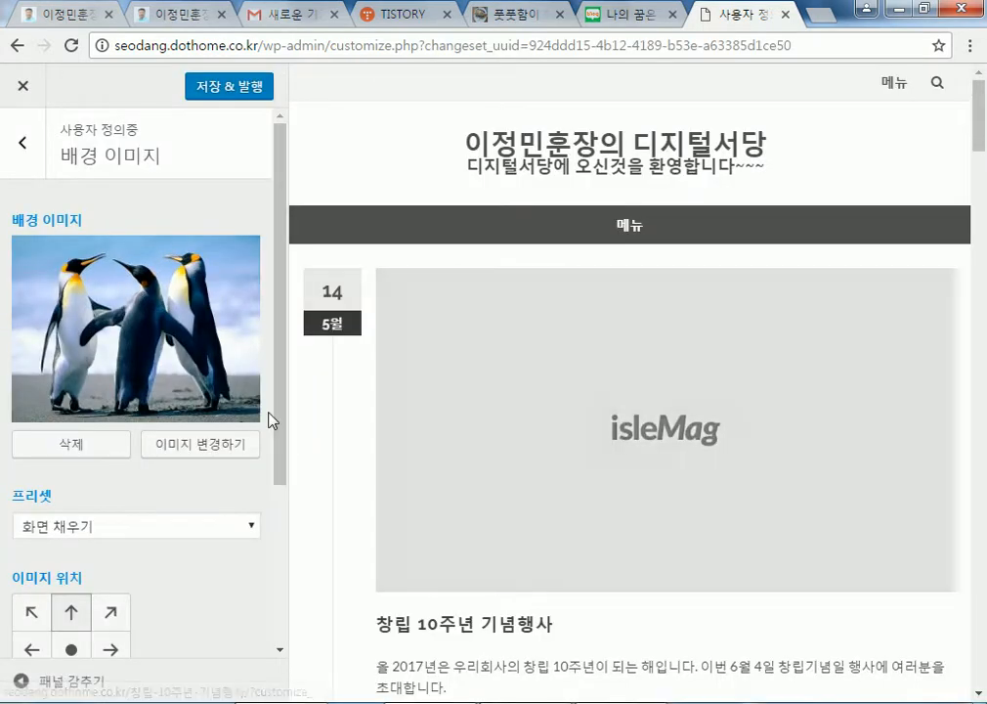
- Center the background image with the 화면 채우기 preset, enable 배경 이미지 반복 and 페이지와 함께 스크롤, and publish the changes
{"action": "scroll", "coordinate": [154, 390], "scroll_direction": "down", "scroll_amount": 3}
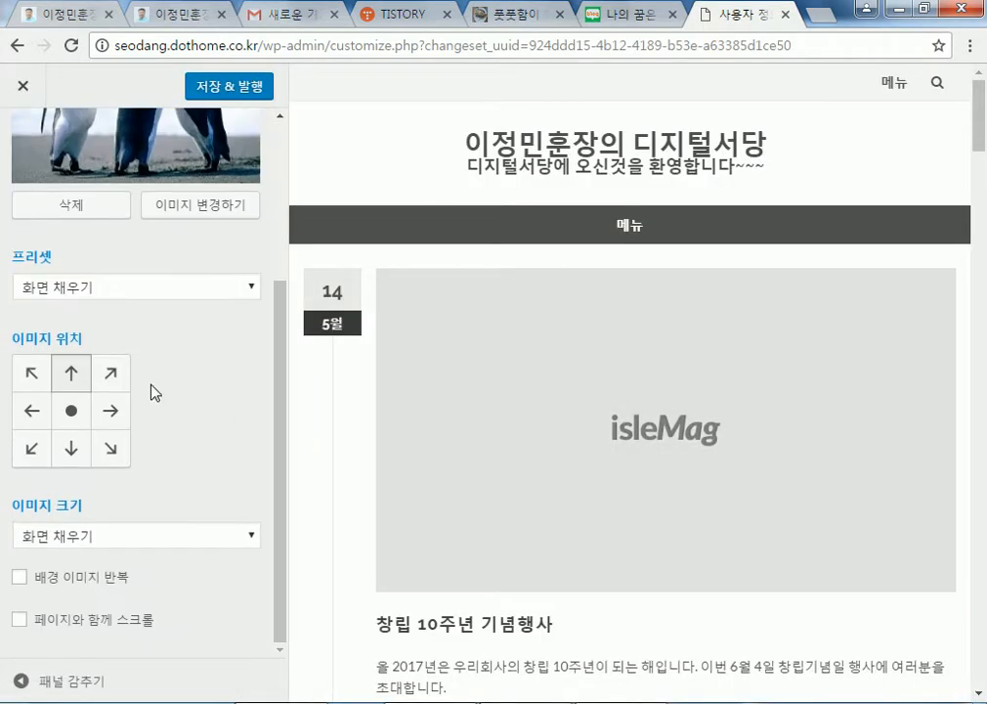
{"action": "left_click", "coordinate": [75, 411]}
{"action": "left_click", "coordinate": [71, 286]}
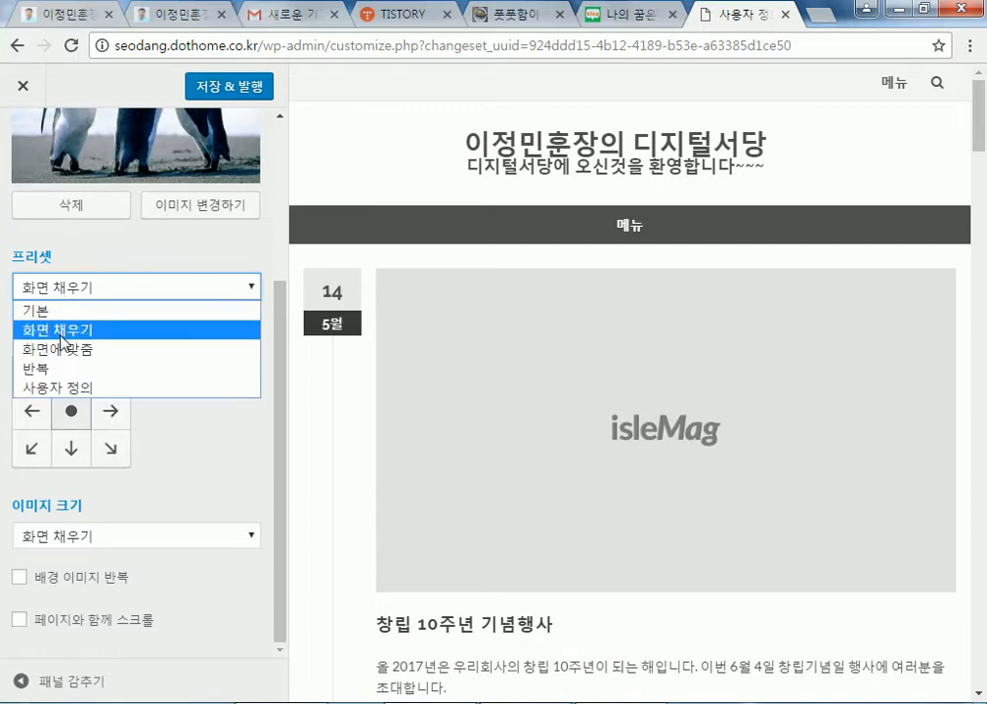
{"action": "left_click", "coordinate": [61, 329]}
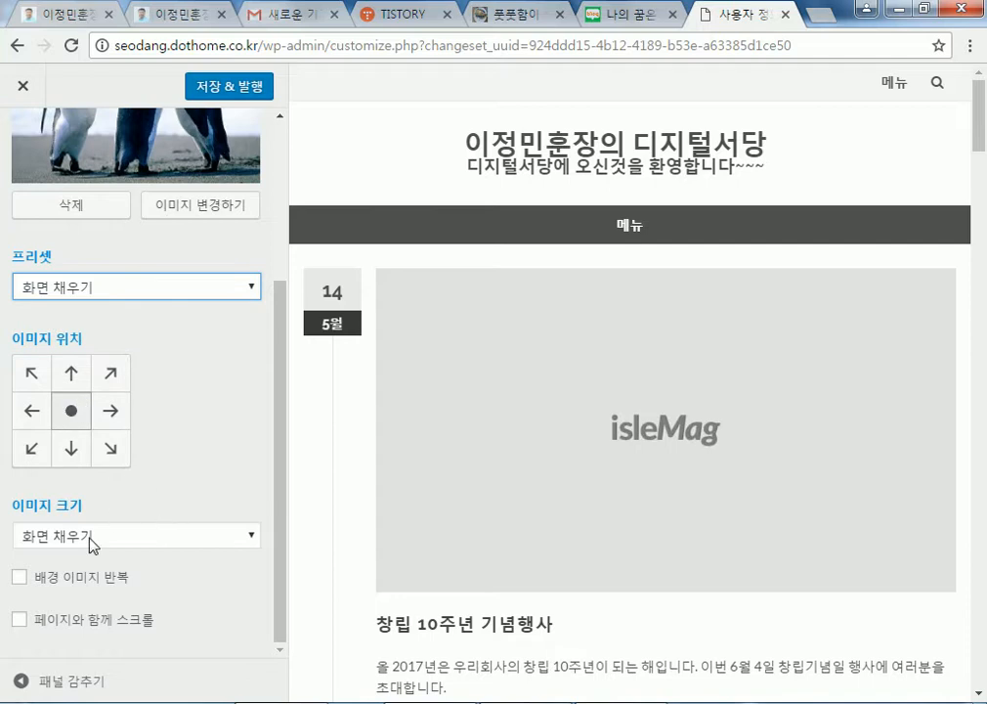
{"action": "left_click", "coordinate": [20, 578]}
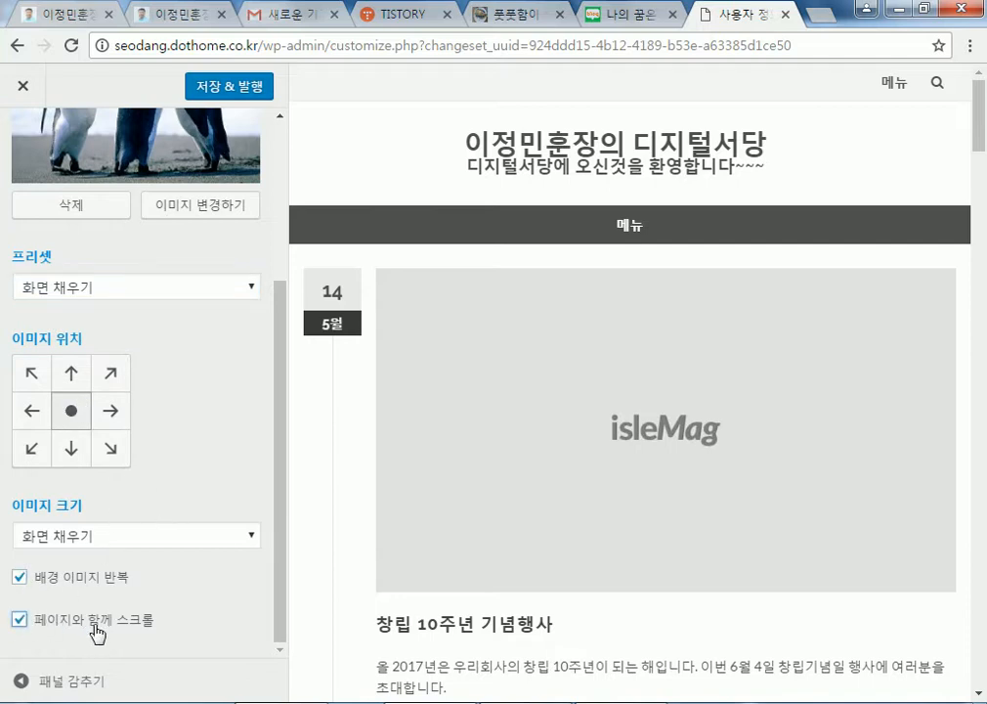
{"action": "scroll", "coordinate": [280, 209], "scroll_direction": "up", "scroll_amount": 5}
{"action": "left_click", "coordinate": [205, 90]}
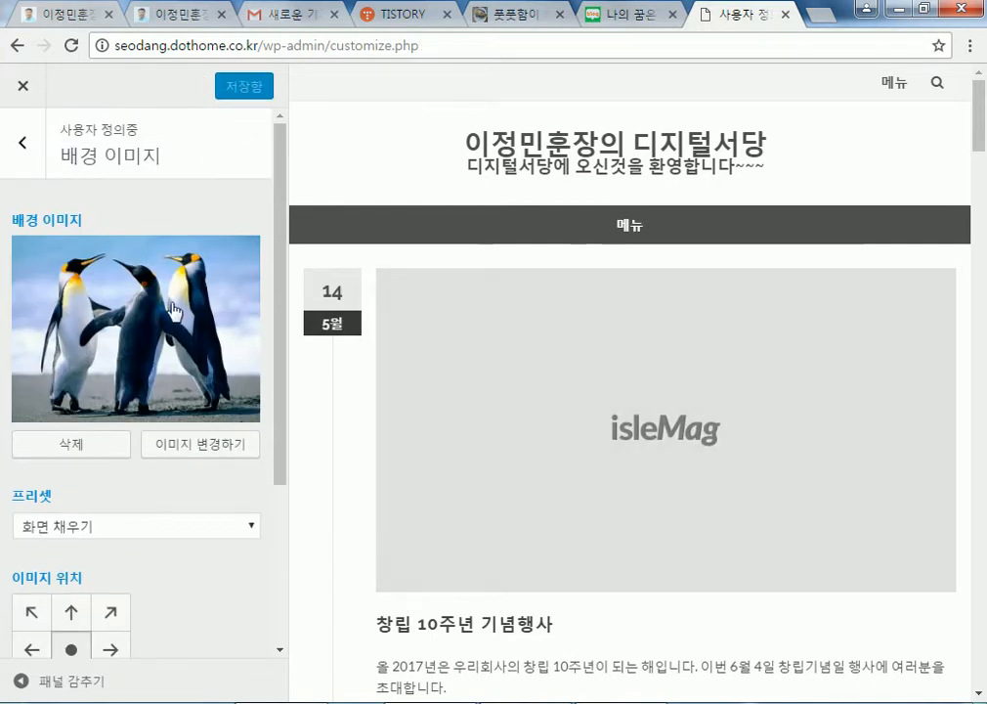
- Turn off 페이지와 함께 스크롤 for the background image, check scrolling in the preview and publish the change
{"action": "scroll", "coordinate": [449, 391], "scroll_direction": "down", "scroll_amount": 1}
{"action": "scroll", "coordinate": [460, 387], "scroll_direction": "down", "scroll_amount": 3}
{"action": "scroll", "coordinate": [463, 396], "scroll_direction": "up", "scroll_amount": 3}
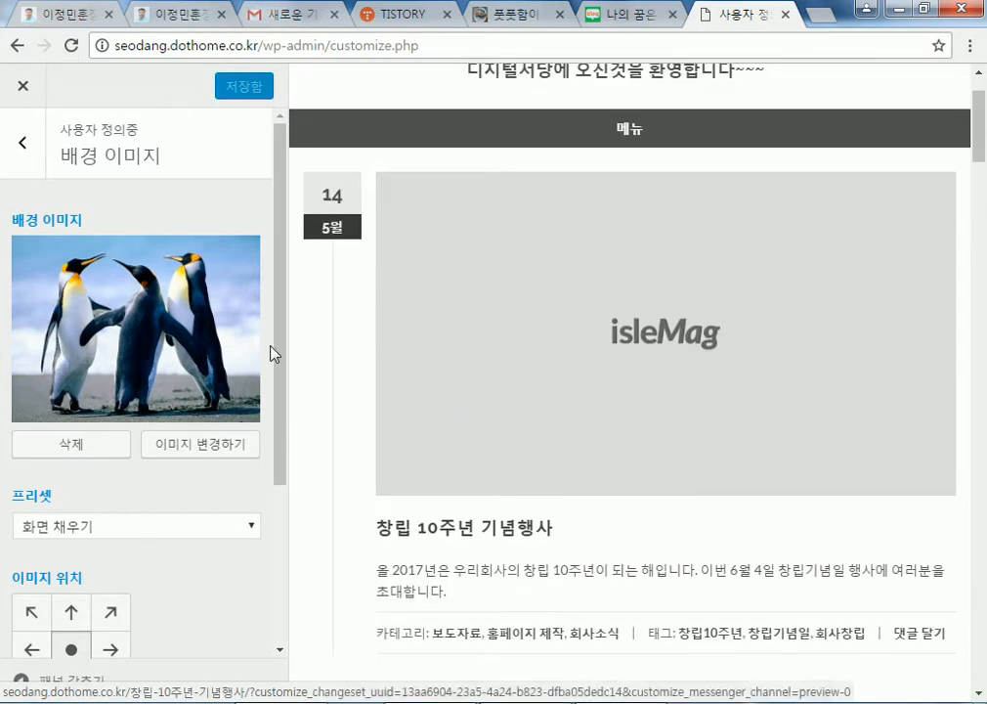
{"action": "scroll", "coordinate": [132, 586], "scroll_direction": "down", "scroll_amount": 3}
{"action": "left_click", "coordinate": [19, 619]}
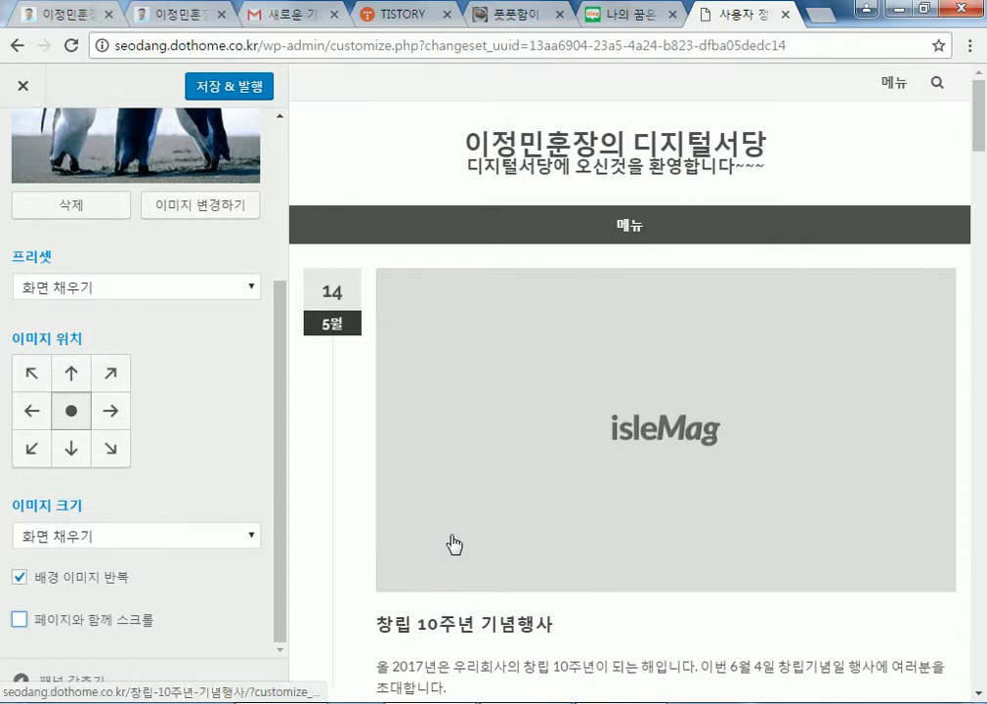
{"action": "scroll", "coordinate": [453, 543], "scroll_direction": "down", "scroll_amount": 4}
{"action": "scroll", "coordinate": [453, 543], "scroll_direction": "up", "scroll_amount": 4}
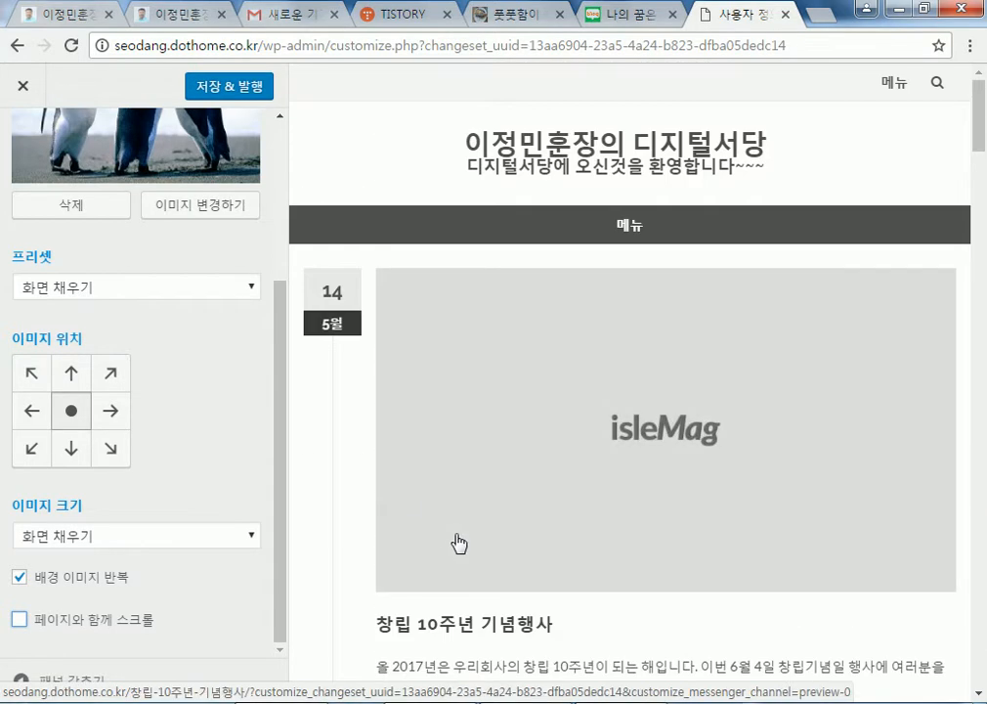
{"action": "left_click", "coordinate": [222, 88]}
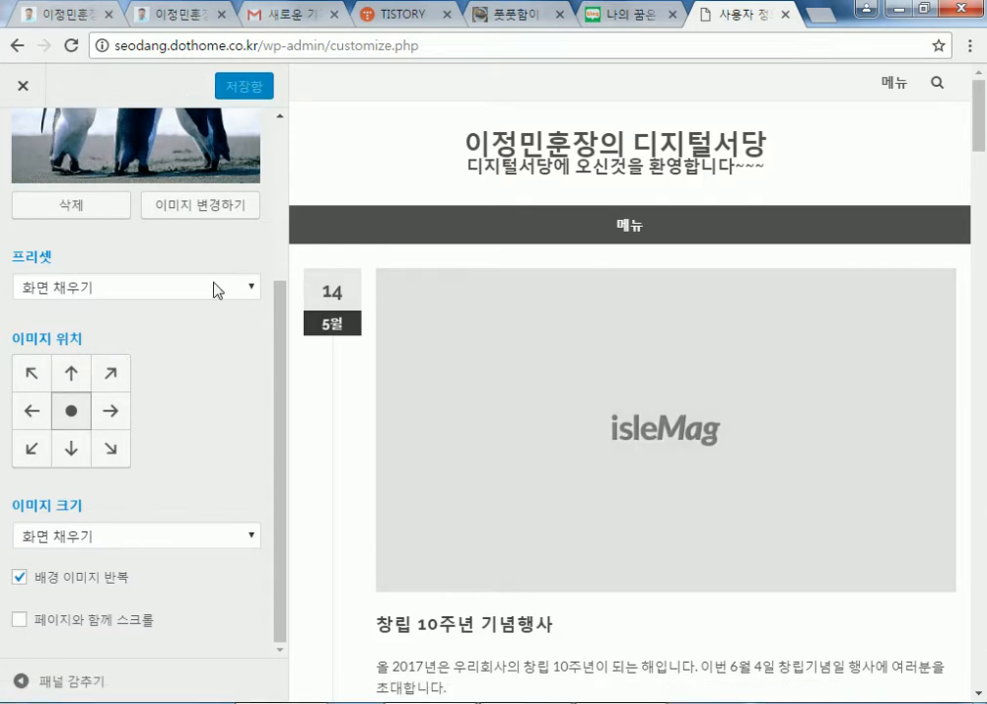
- Leave the customizer, open the site's front page and check how the penguin background behaves while scrolling
{"action": "left_click", "coordinate": [22, 86]}
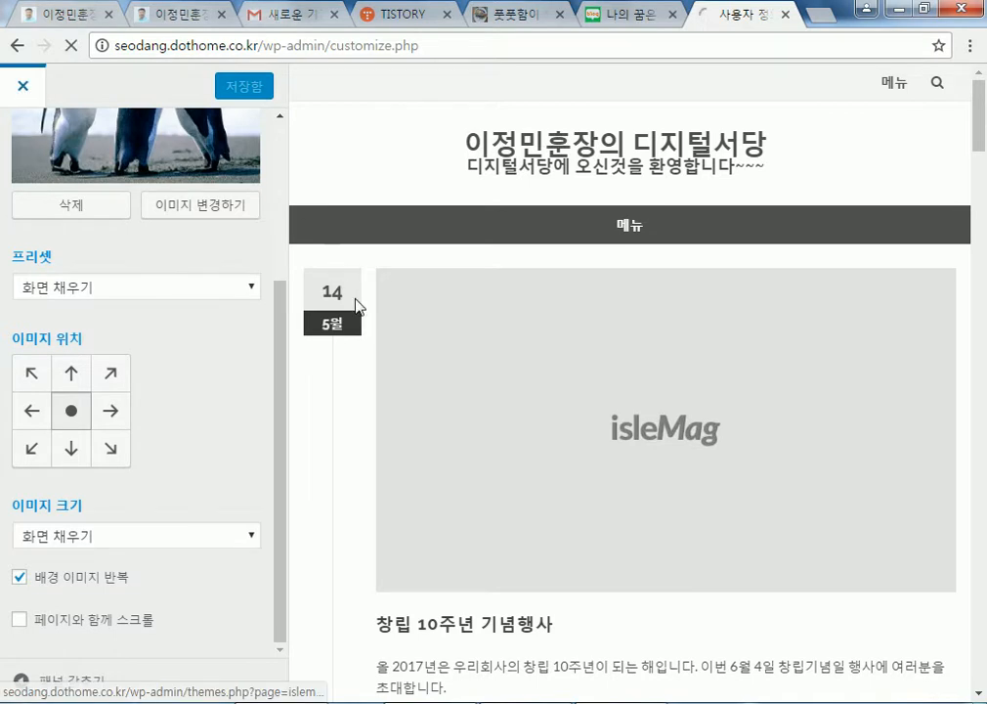
{"action": "left_click", "coordinate": [95, 70]}
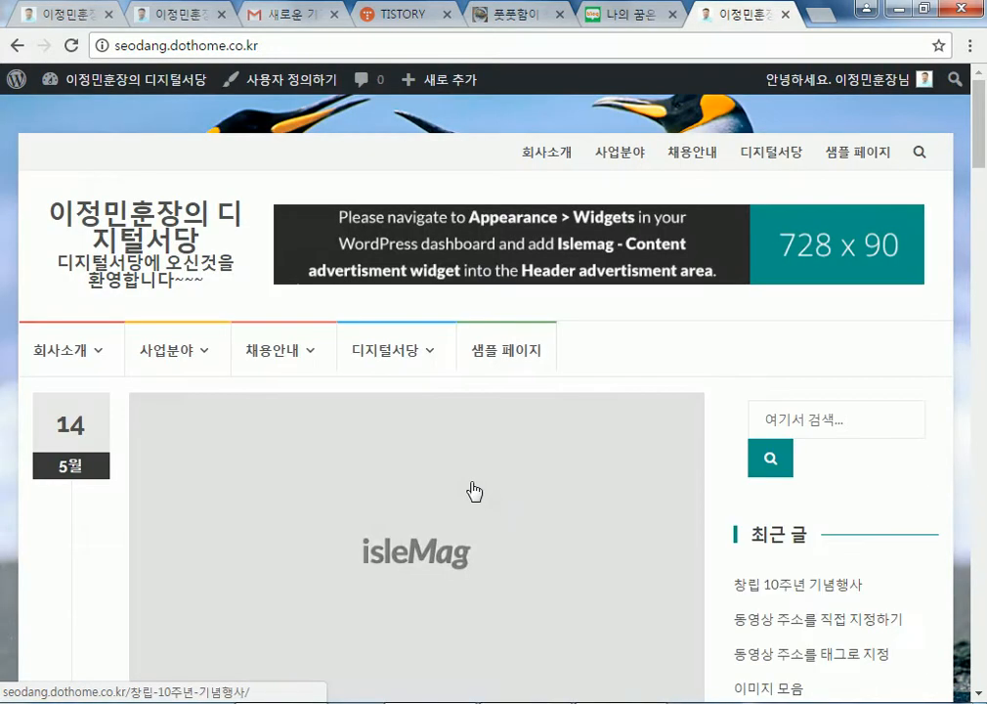
{"action": "scroll", "coordinate": [938, 445], "scroll_direction": "down", "scroll_amount": 3}
{"action": "scroll", "coordinate": [938, 450], "scroll_direction": "down", "scroll_amount": 5}
{"action": "scroll", "coordinate": [939, 459], "scroll_direction": "up", "scroll_amount": 8}
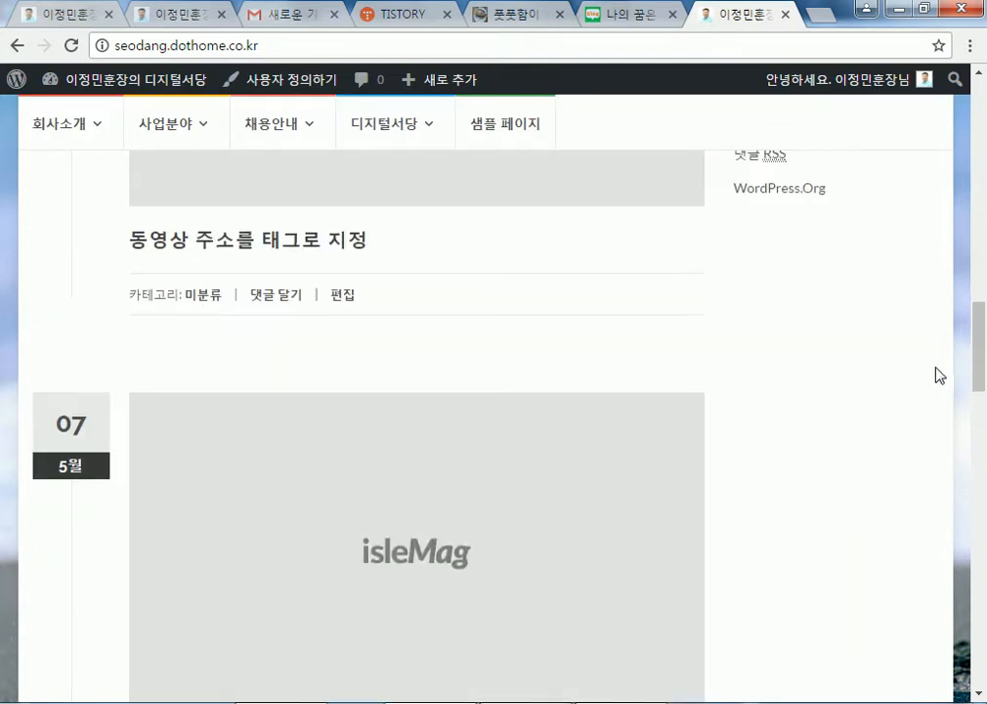
{"action": "scroll", "coordinate": [933, 354], "scroll_direction": "up", "scroll_amount": 5}
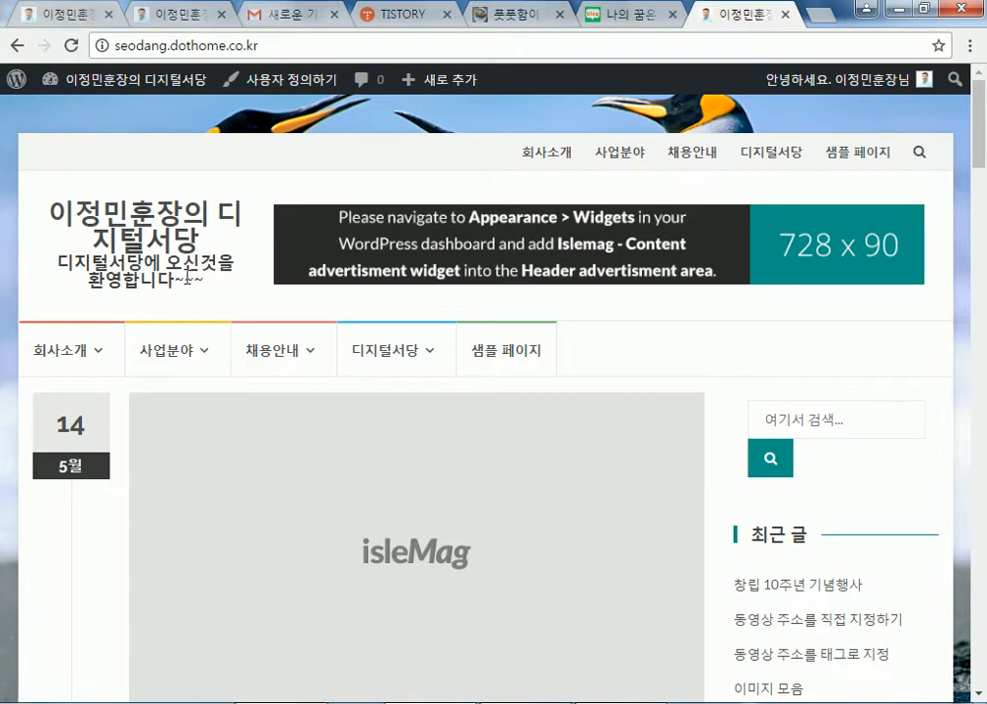
{"action": "scroll", "coordinate": [479, 339], "scroll_direction": "down", "scroll_amount": 2}
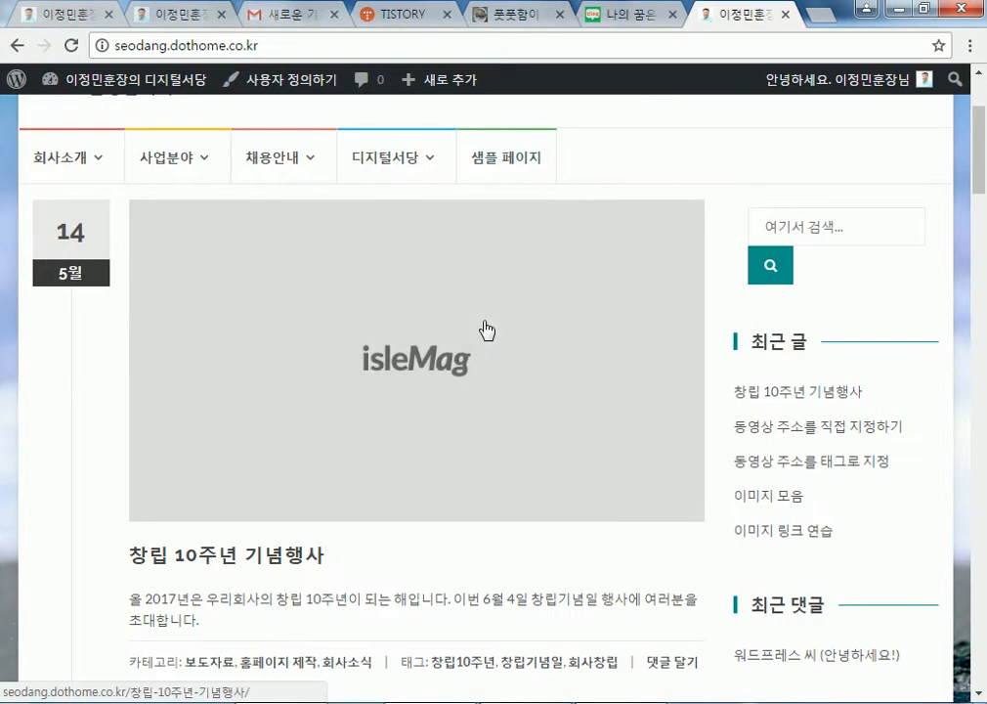
{"action": "scroll", "coordinate": [487, 331], "scroll_direction": "up", "scroll_amount": 2}
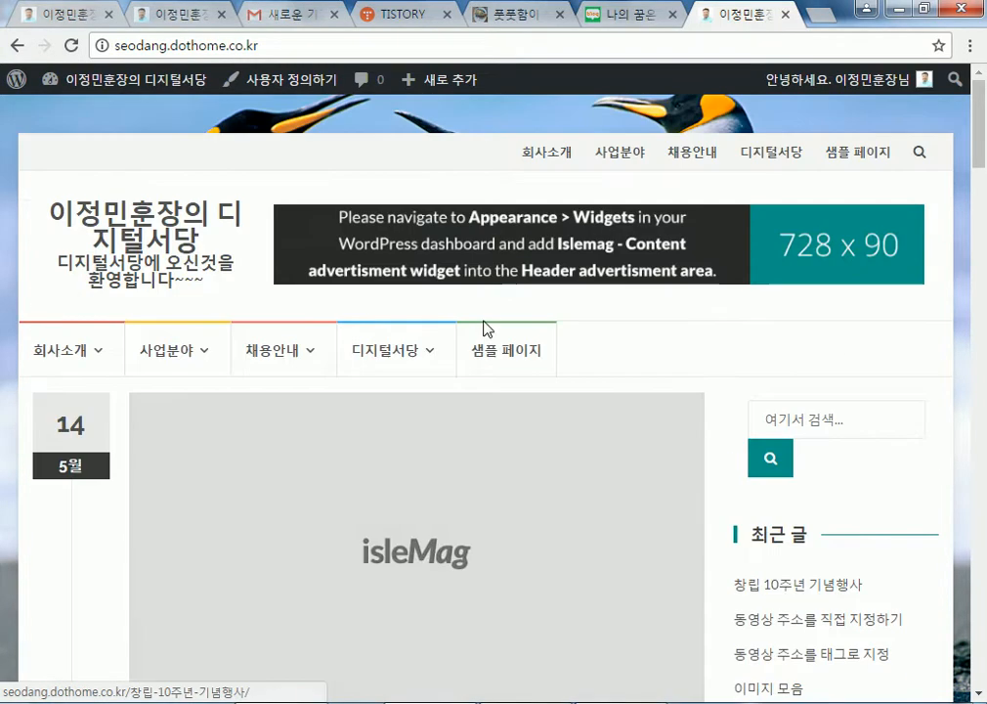
- Switch to the host.new21.net WordPress site and look over its header, banner headline and social channel blocks
{"action": "left_click", "coordinate": [183, 17]}
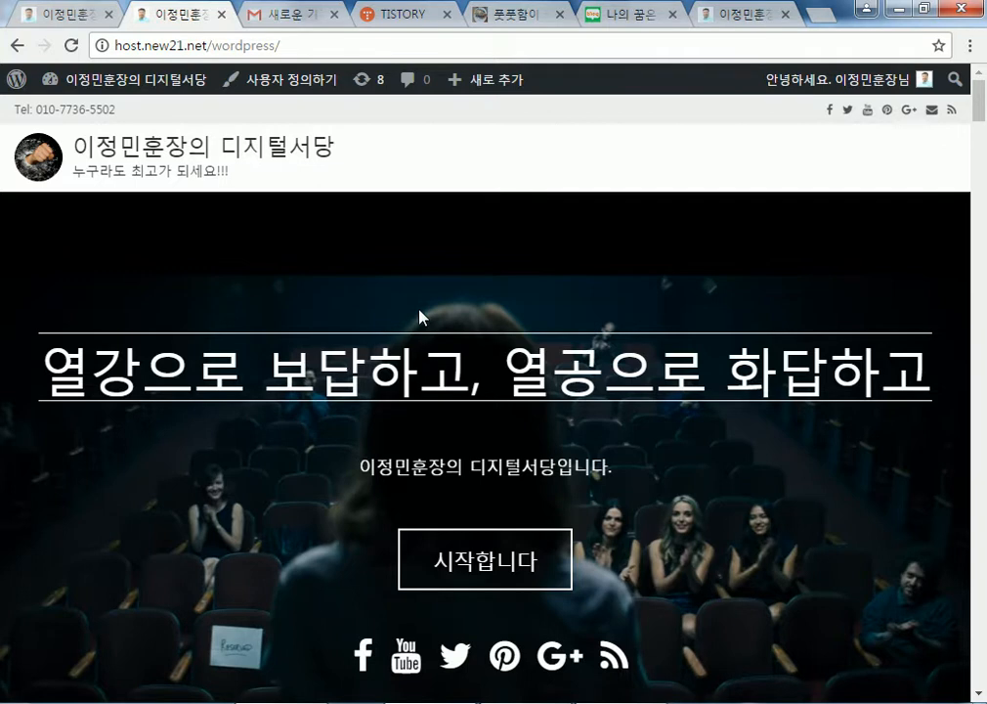
{"action": "left_click_drag", "start_coordinate": [89, 370], "coordinate": [620, 376]}
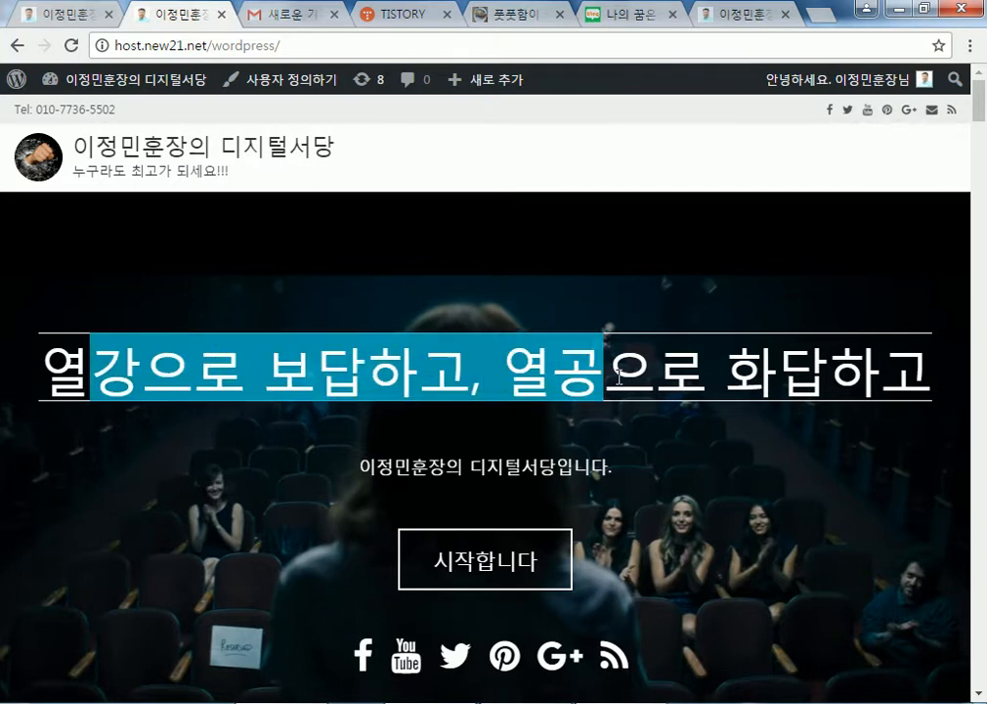
{"action": "scroll", "coordinate": [661, 423], "scroll_direction": "down", "scroll_amount": 5}
{"action": "scroll", "coordinate": [690, 432], "scroll_direction": "up", "scroll_amount": 5}
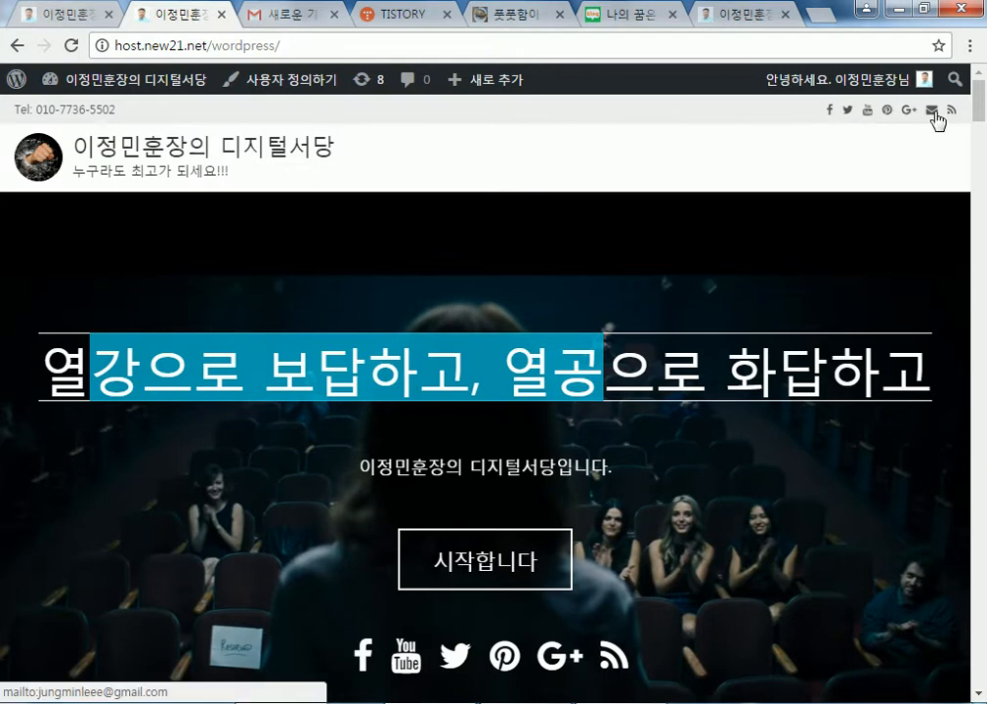
{"action": "scroll", "coordinate": [580, 372], "scroll_direction": "down", "scroll_amount": 2}
{"action": "scroll", "coordinate": [580, 372], "scroll_direction": "down", "scroll_amount": 10}
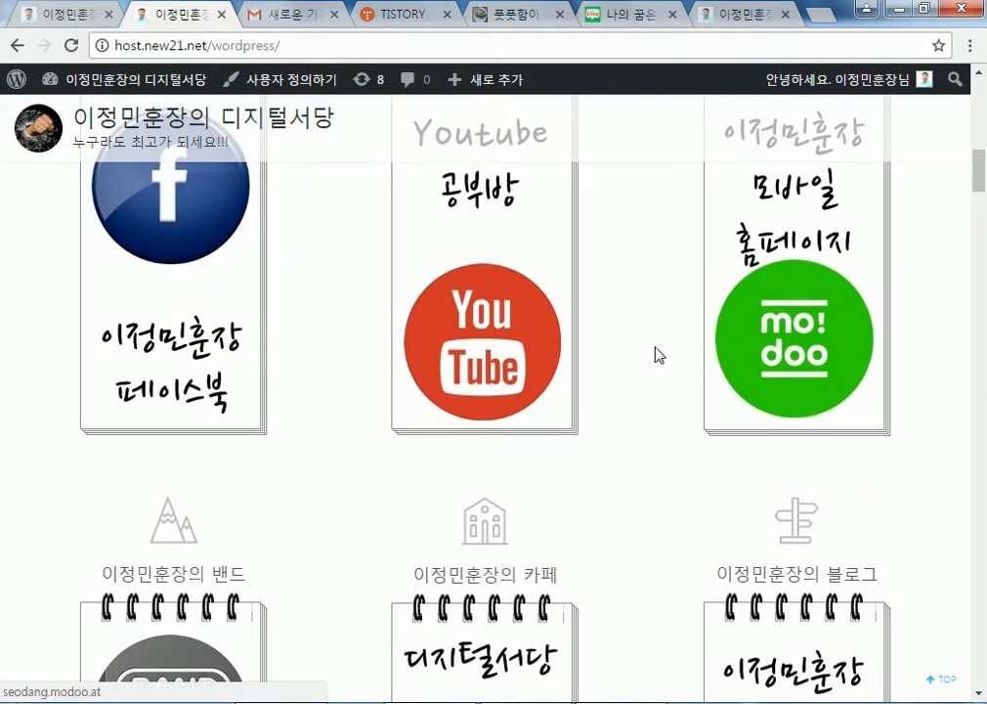
- Look through the rest of the example site's page down to the contact form and footer, and return to its start
{"action": "scroll", "coordinate": [657, 353], "scroll_direction": "down", "scroll_amount": 4}
{"action": "scroll", "coordinate": [660, 355], "scroll_direction": "down", "scroll_amount": 17}
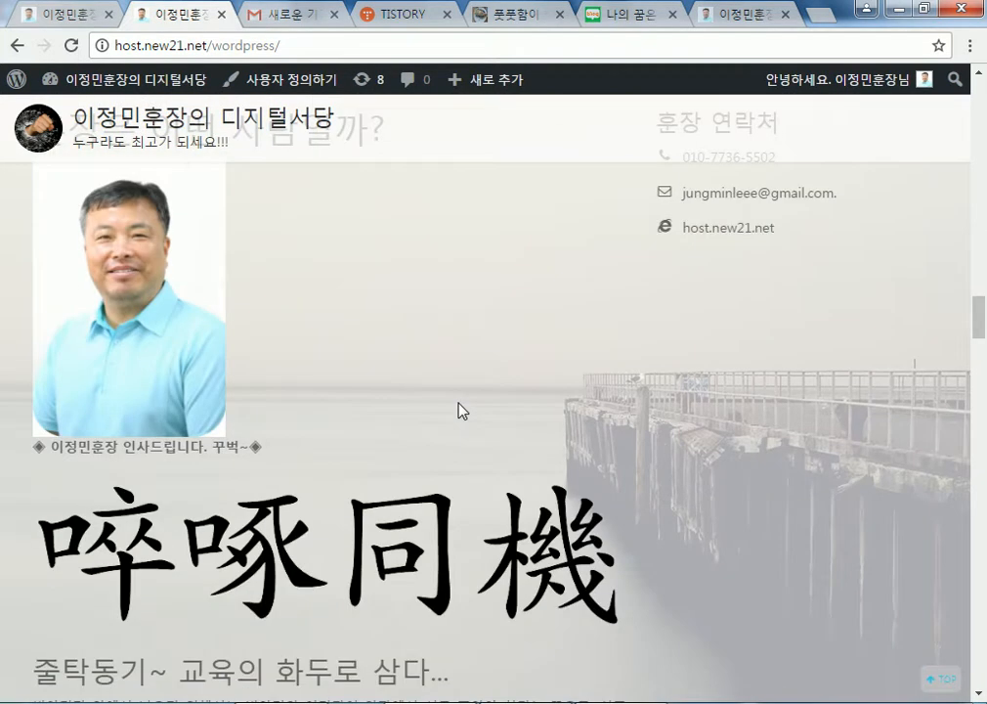
{"action": "scroll", "coordinate": [459, 410], "scroll_direction": "down", "scroll_amount": 15}
{"action": "left_click_drag", "start_coordinate": [257, 424], "coordinate": [359, 531]}
{"action": "left_click_drag", "start_coordinate": [981, 404], "coordinate": [982, 658]}
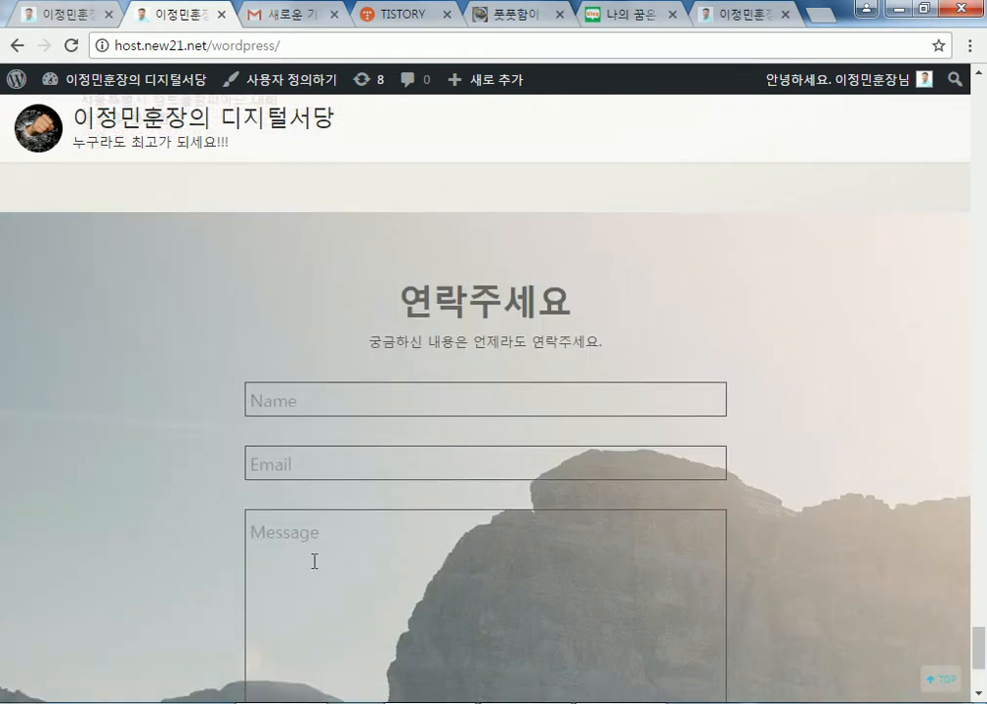
{"action": "scroll", "coordinate": [137, 570], "scroll_direction": "down", "scroll_amount": 3}
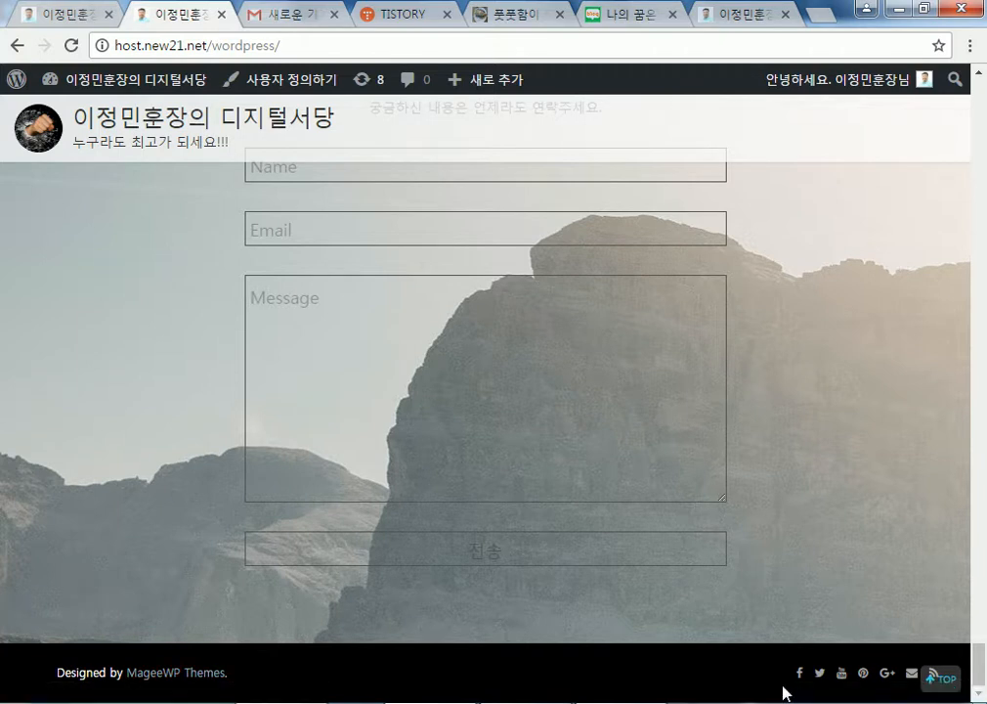
{"action": "left_click", "coordinate": [941, 680]}
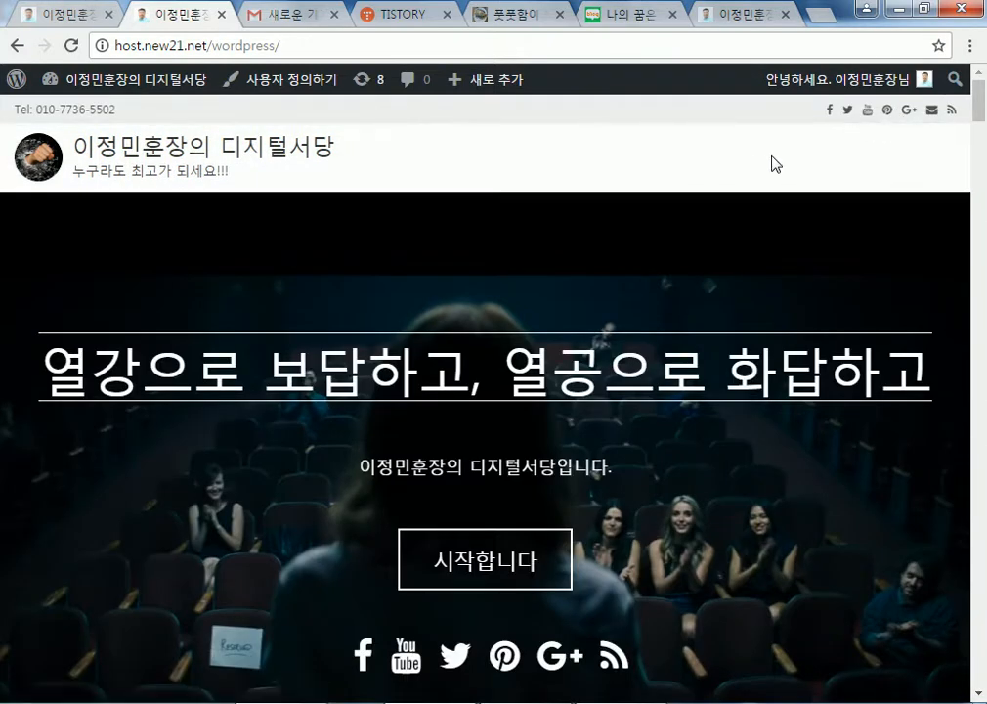
- Open the example site's dashboard, return to the seodang.dothome.co.kr site and open its theme management
{"action": "mouse_move", "coordinate": [125, 84]}
{"action": "left_click", "coordinate": [104, 166]}
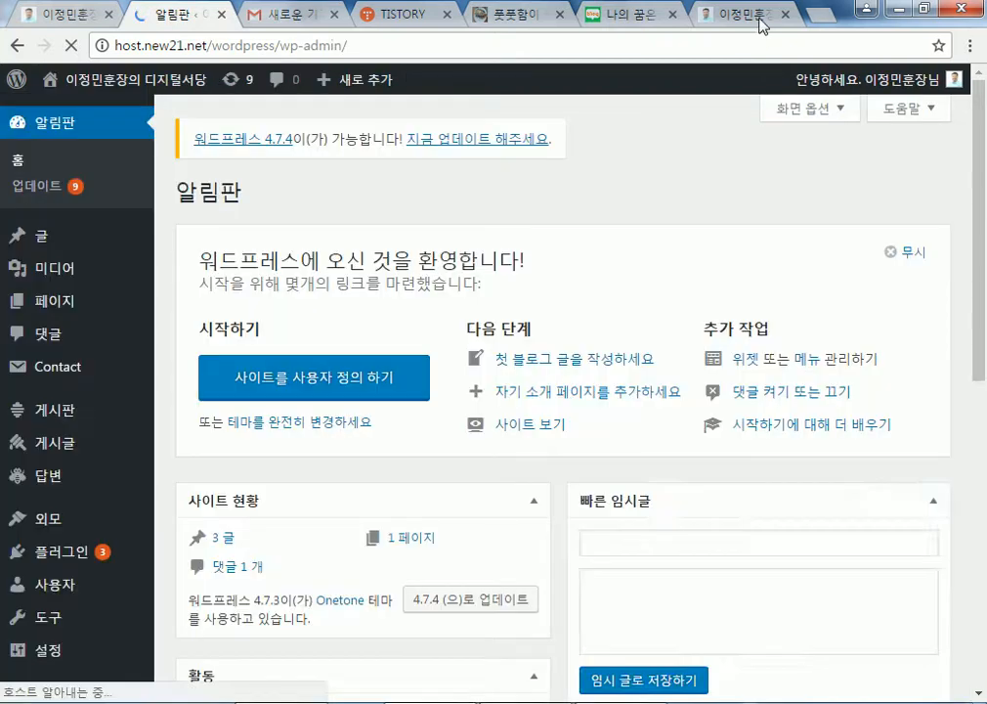
{"action": "left_click", "coordinate": [743, 14]}
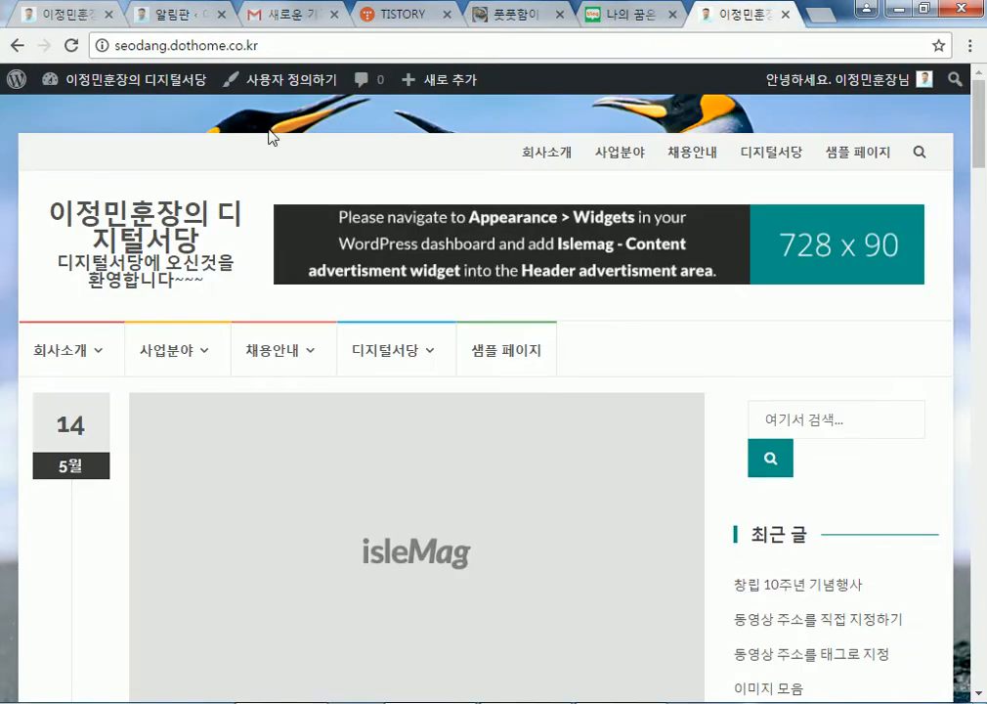
{"action": "left_click", "coordinate": [114, 88]}
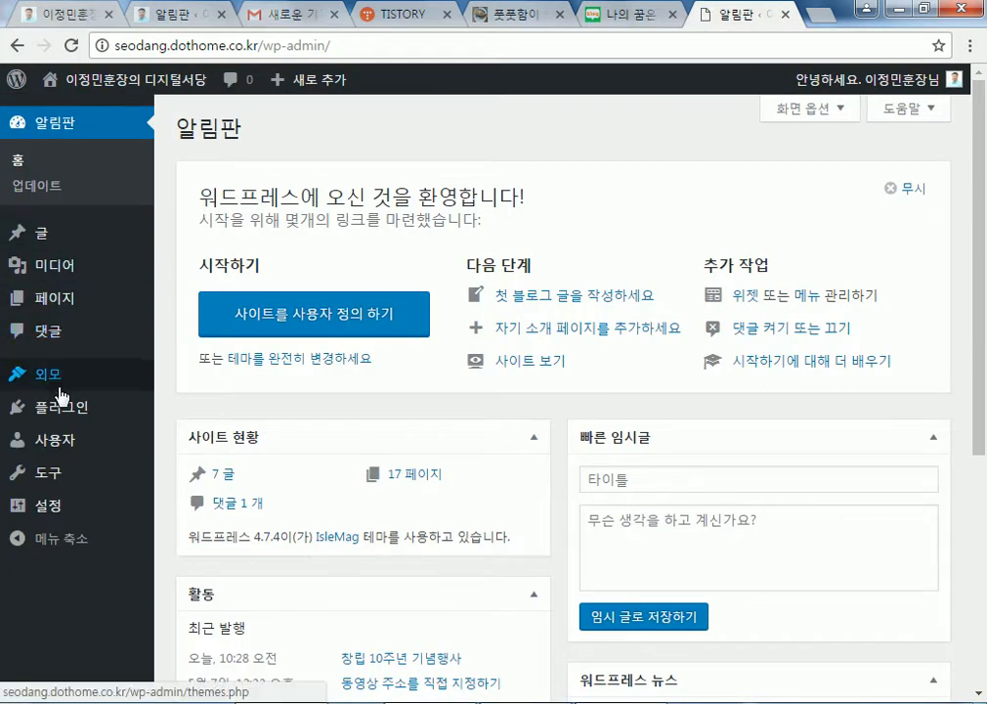
{"action": "left_click", "coordinate": [139, 380]}
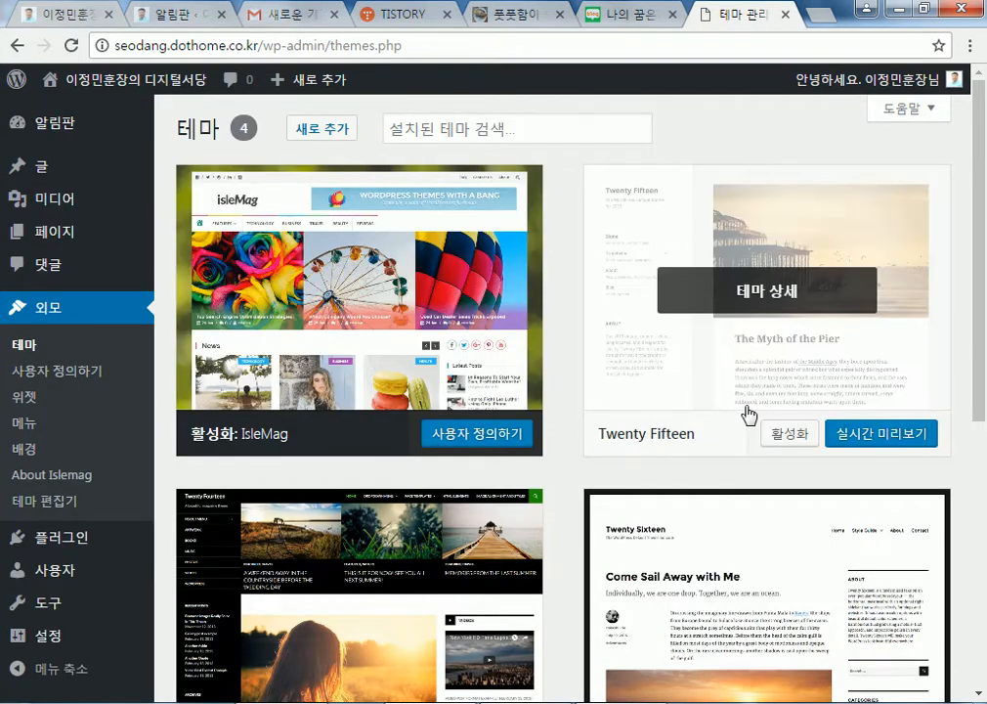
- Browse the installed themes and activate Twenty Sixteen
{"action": "scroll", "coordinate": [749, 413], "scroll_direction": "down", "scroll_amount": 2}
{"action": "scroll", "coordinate": [748, 421], "scroll_direction": "up", "scroll_amount": 2}
{"action": "scroll", "coordinate": [750, 413], "scroll_direction": "down", "scroll_amount": 4}
{"action": "left_click", "coordinate": [761, 376]}
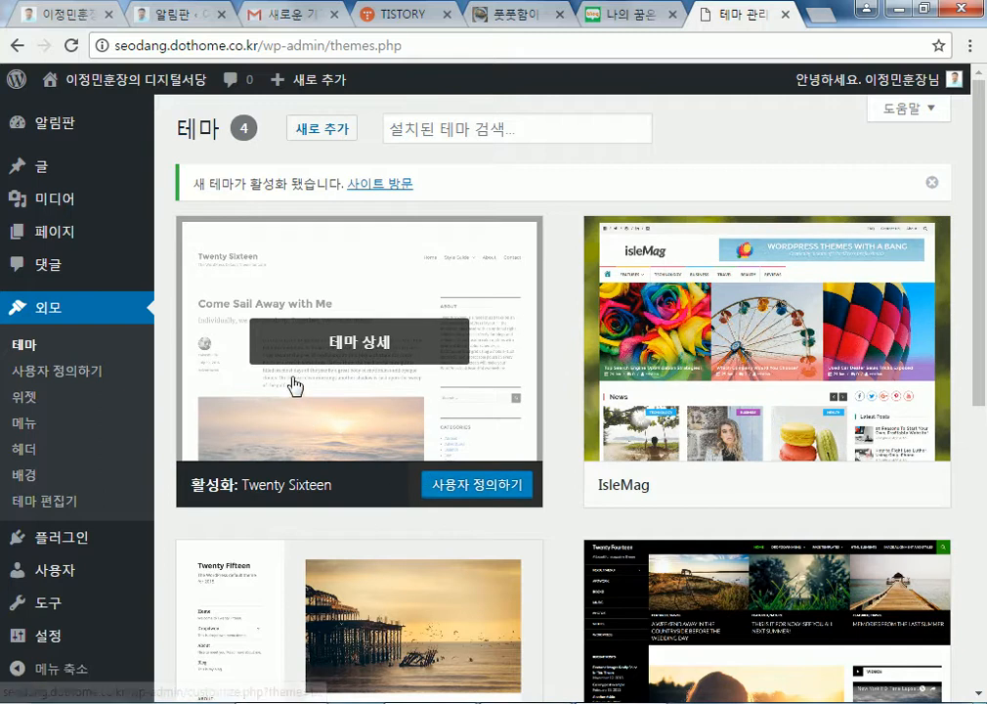
- View the details of the Twenty Sixteen theme and return to the installed themes
{"action": "left_click", "coordinate": [300, 403]}
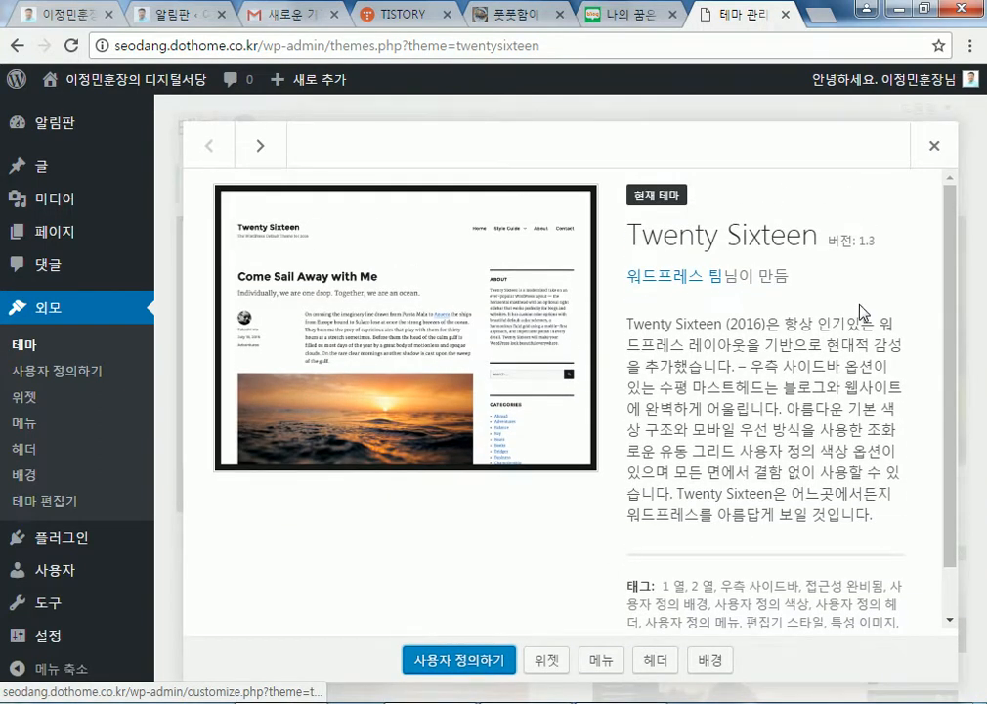
{"action": "scroll", "coordinate": [858, 323], "scroll_direction": "down", "scroll_amount": 1}
{"action": "scroll", "coordinate": [860, 370], "scroll_direction": "up", "scroll_amount": 1}
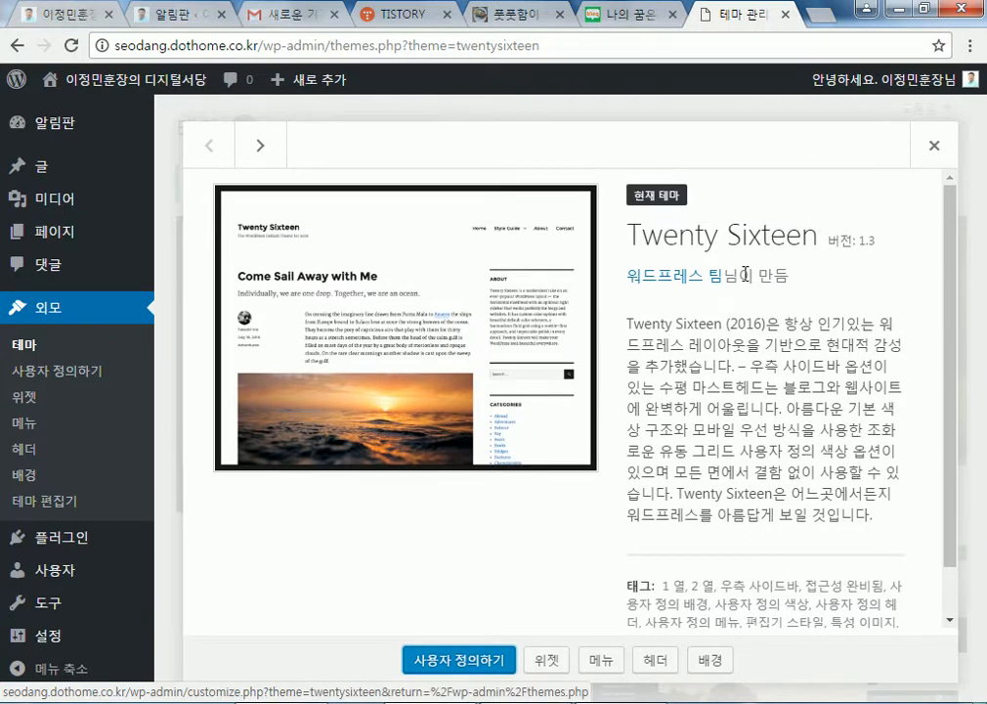
{"action": "left_click", "coordinate": [25, 346]}
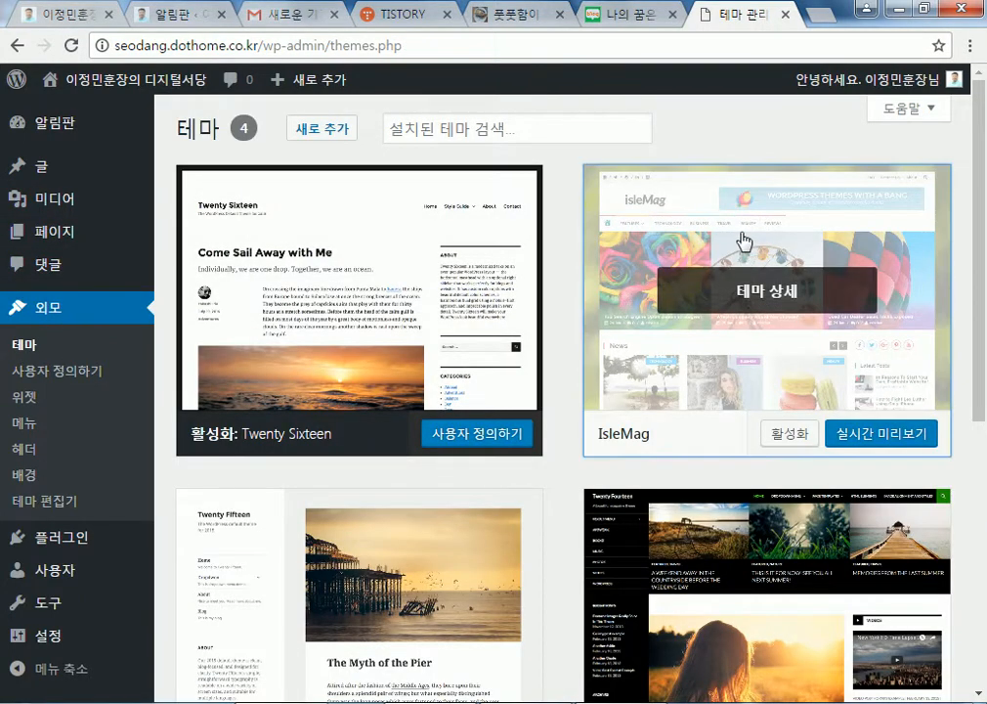
- Delete the installed IsleMag theme
{"action": "left_click", "coordinate": [745, 243]}
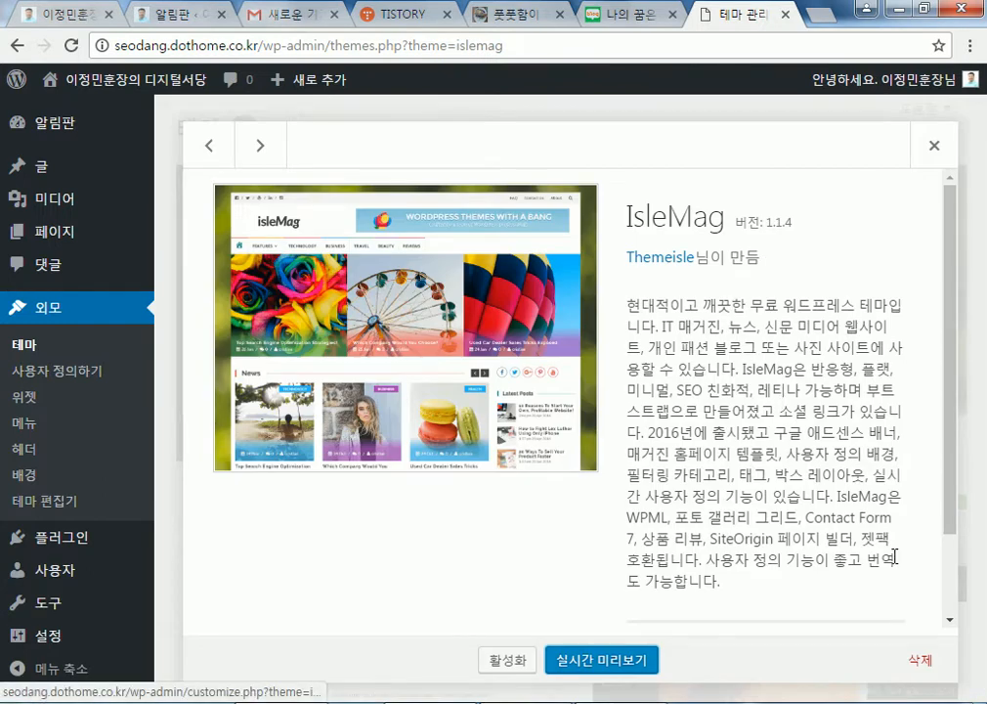
{"action": "left_click", "coordinate": [916, 662]}
{"action": "left_click", "coordinate": [578, 187]}
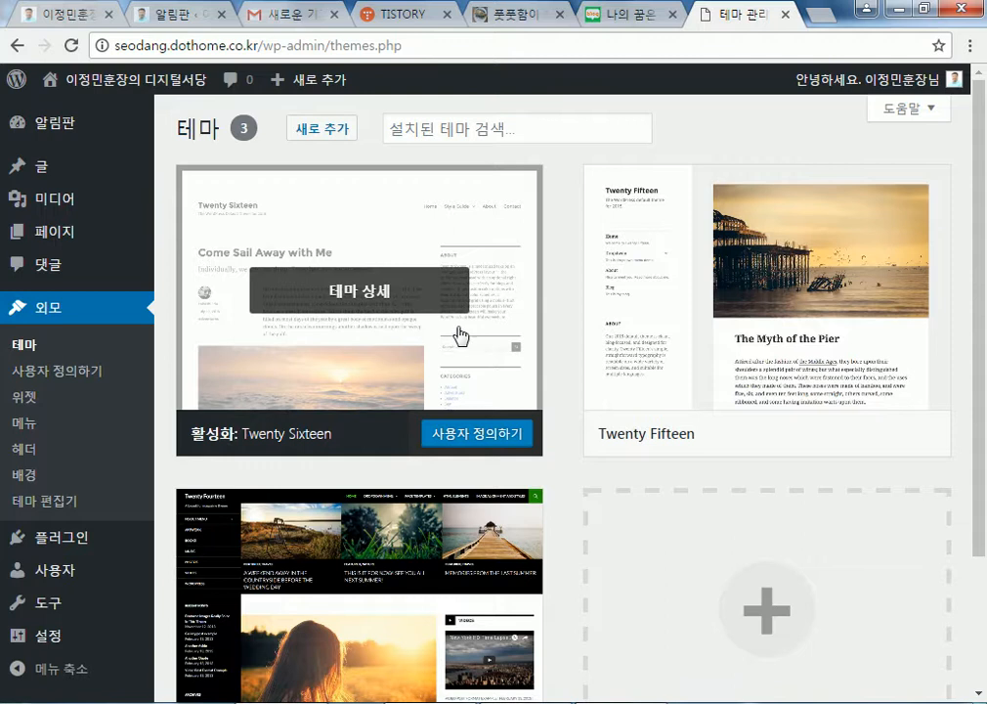
- Move the post "창립 10주년 기념행사" to the trash and look through the trashed posts
{"action": "left_click", "coordinate": [34, 175]}
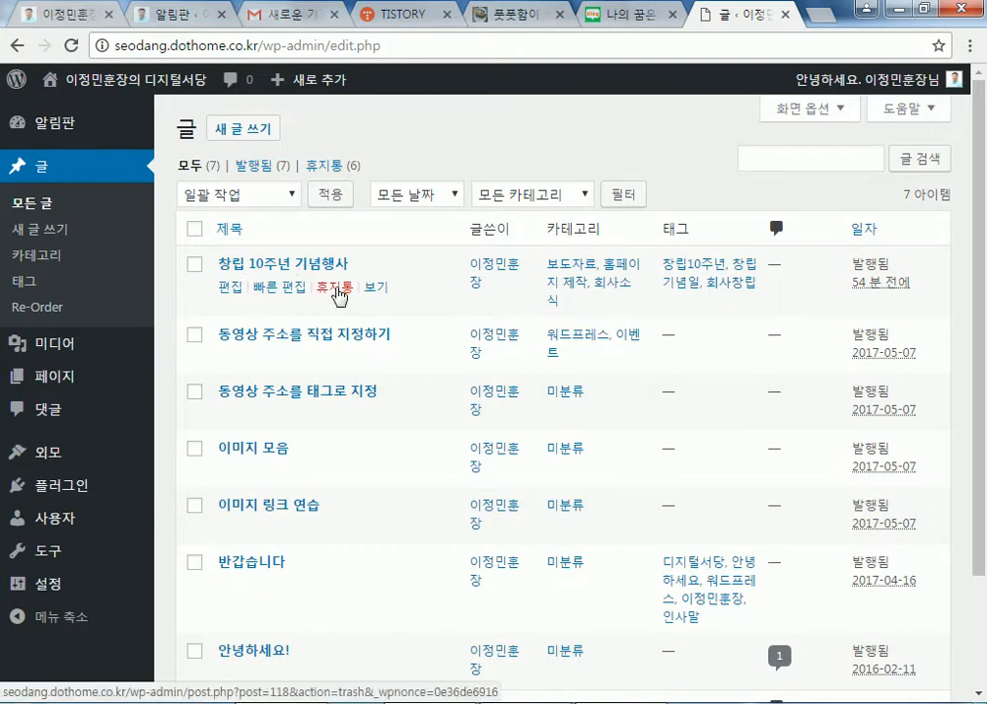
{"action": "left_click", "coordinate": [337, 289]}
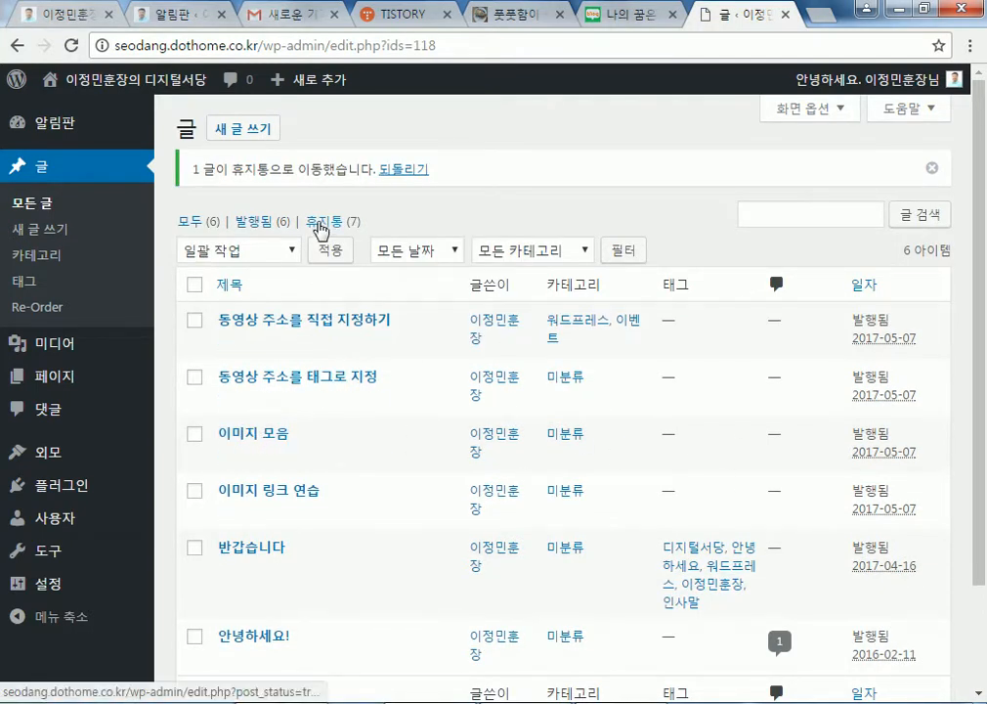
{"action": "left_click", "coordinate": [317, 226]}
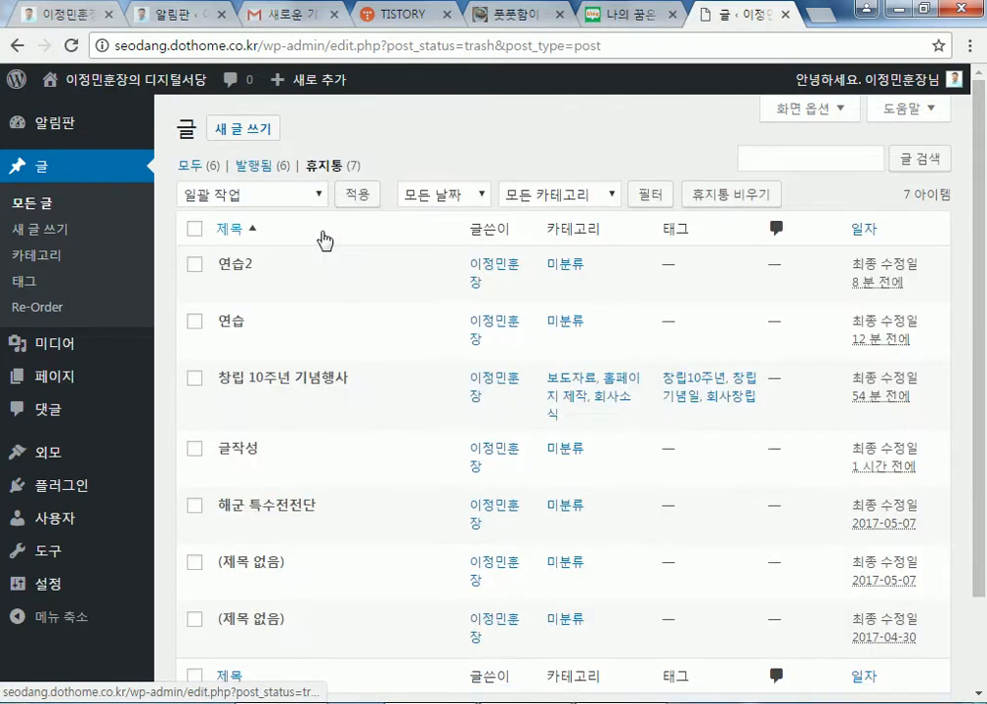
{"action": "scroll", "coordinate": [249, 374], "scroll_direction": "down", "scroll_amount": 3}
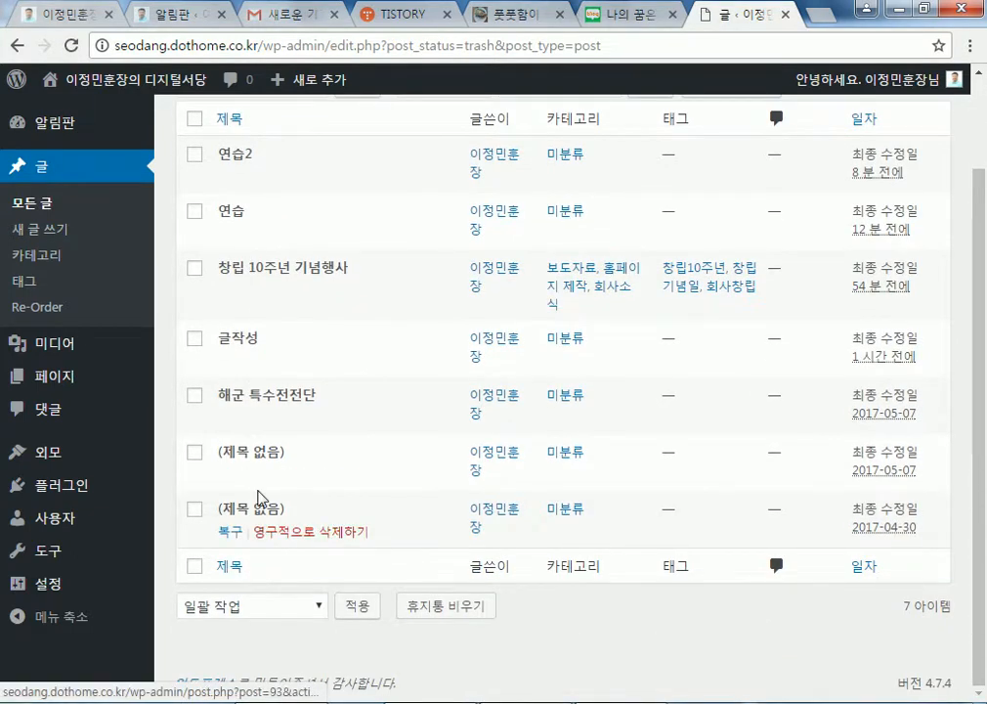
{"action": "scroll", "coordinate": [260, 520], "scroll_direction": "up", "scroll_amount": 2}
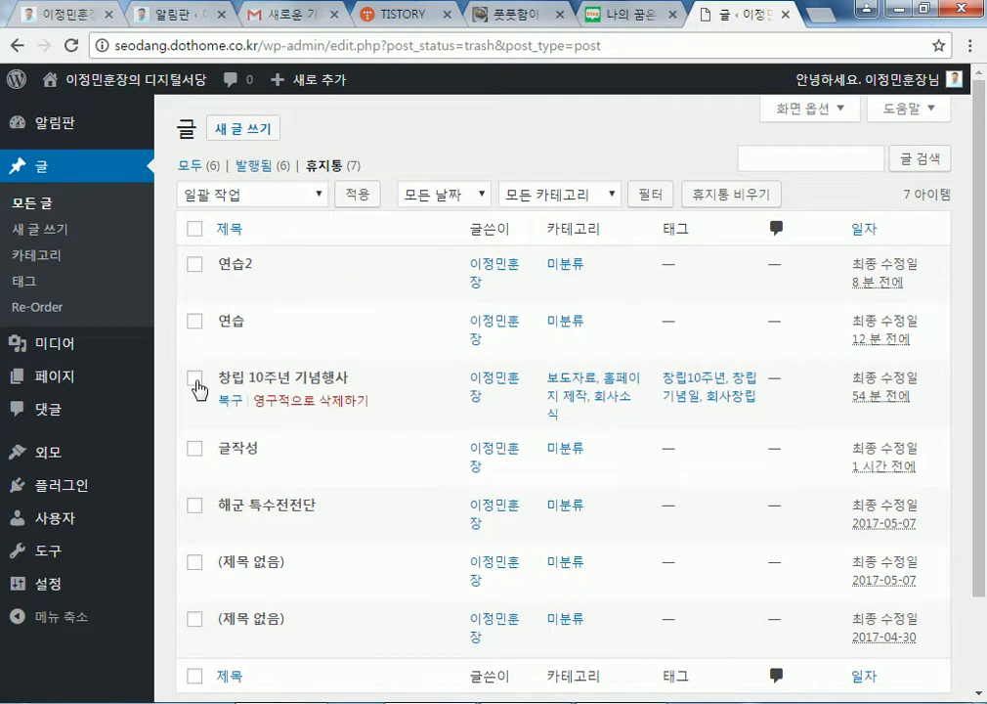
- Mark the trashed posts 연습2, 연습 and 창립 10주년 기념행사 for bulk restore (복구), and clear the selection
{"action": "left_click", "coordinate": [198, 379]}
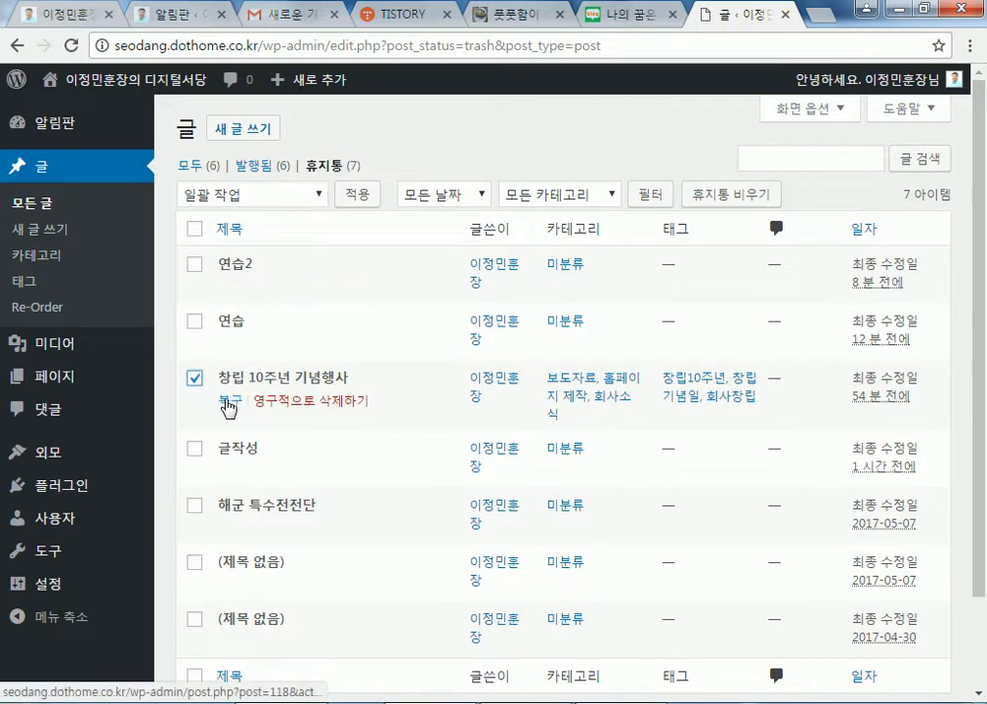
{"action": "left_click", "coordinate": [195, 321]}
{"action": "left_click", "coordinate": [195, 264]}
{"action": "left_click", "coordinate": [318, 194]}
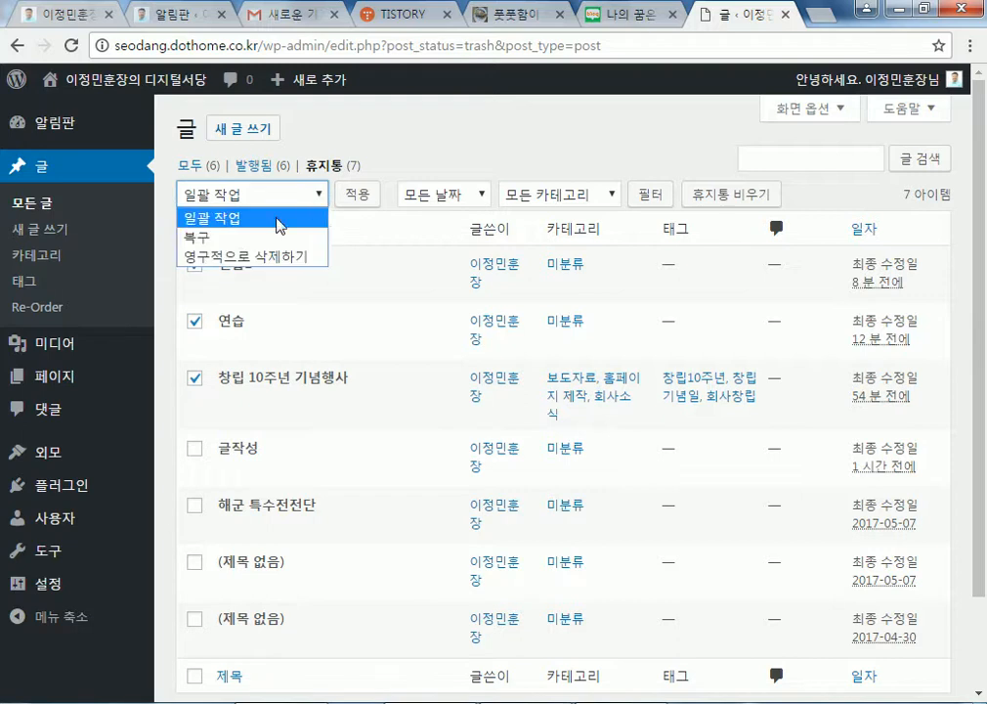
{"action": "left_click", "coordinate": [220, 241]}
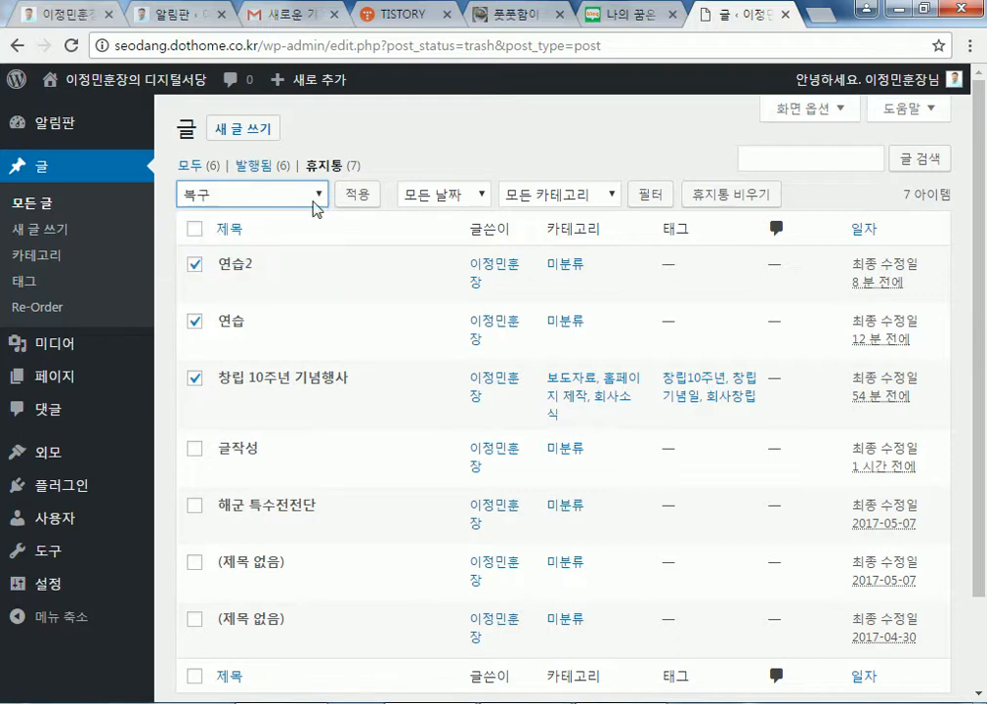
{"action": "left_click", "coordinate": [195, 264]}
{"action": "left_click", "coordinate": [195, 321]}
{"action": "left_click", "coordinate": [195, 377]}
{"action": "left_click", "coordinate": [194, 379]}
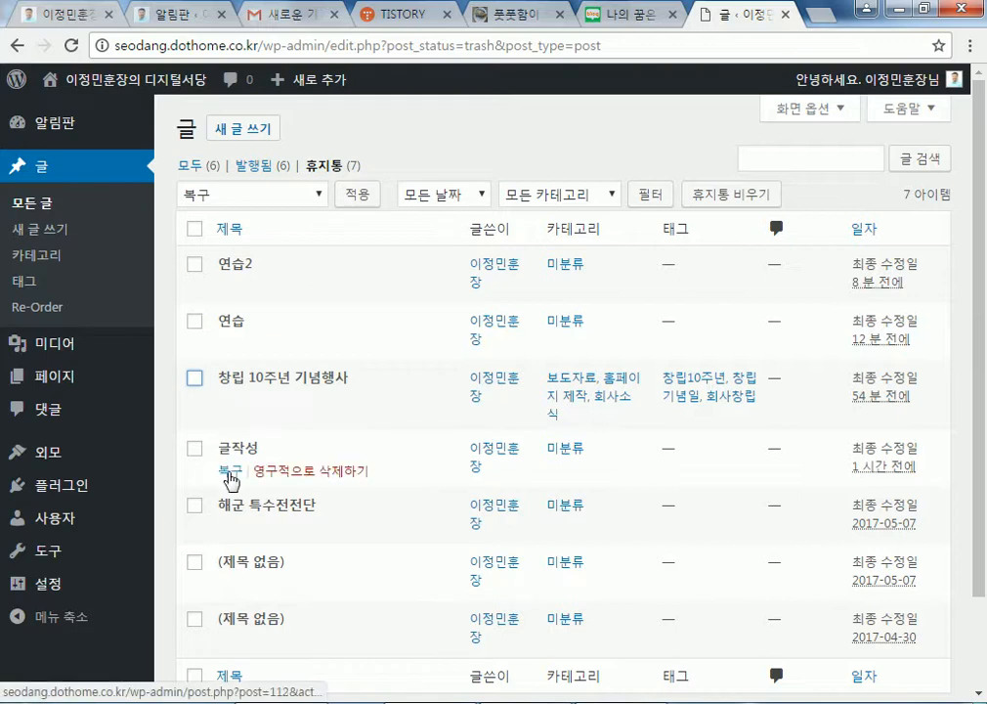
- Select all trashed posts and choose permanent deletion (영구적으로 삭제하기) as the bulk action without applying it
{"action": "left_click", "coordinate": [198, 229]}
{"action": "left_click", "coordinate": [315, 199]}
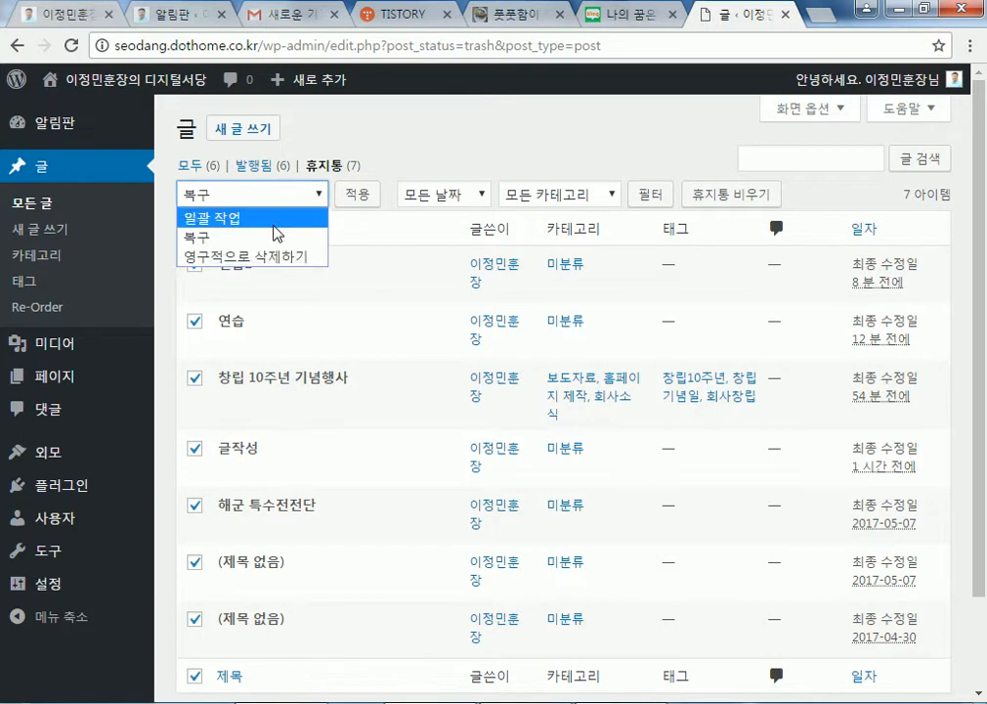
{"action": "left_click", "coordinate": [262, 256]}
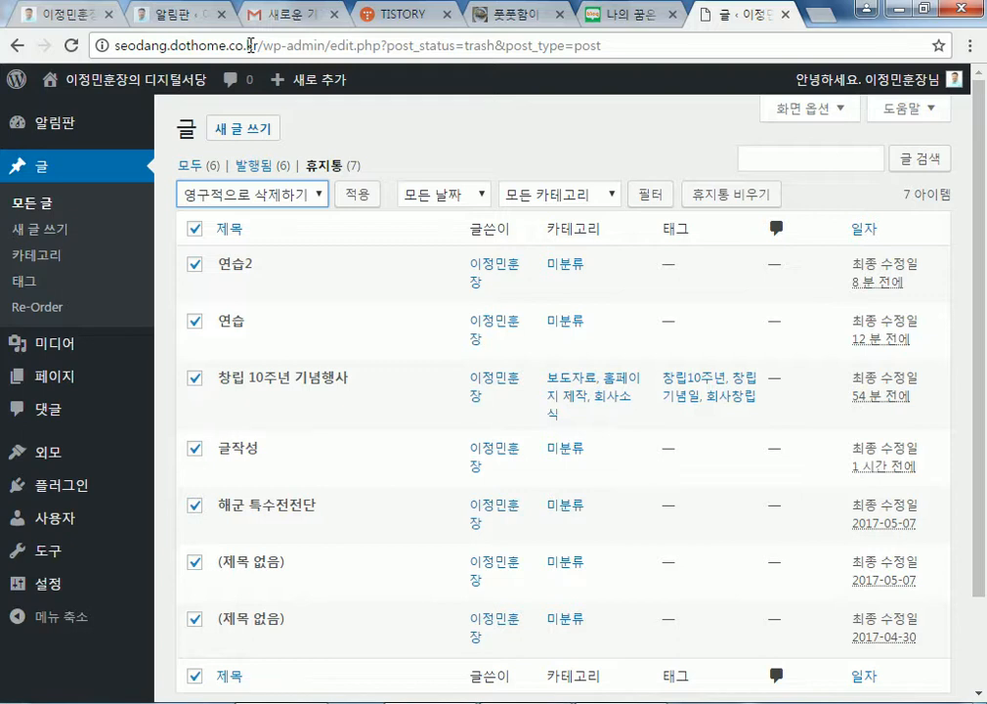
- Create a new post titled "홈페이지를 오픈합니다" and copy the title text into its body
{"action": "left_click", "coordinate": [39, 229]}
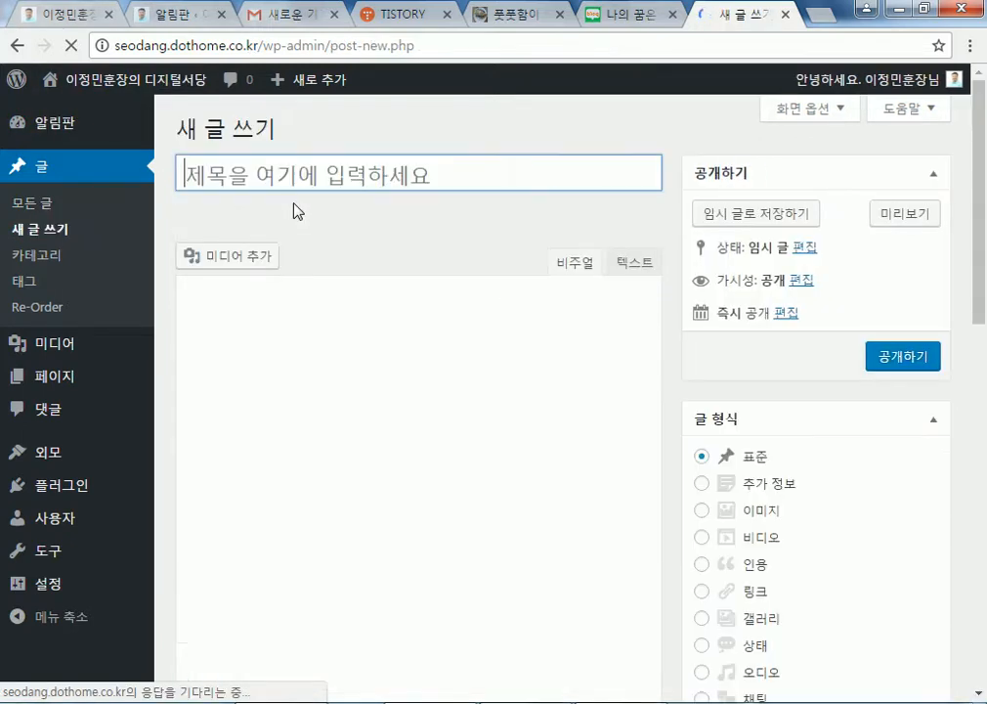
{"action": "left_click", "coordinate": [235, 179]}
{"action": "type", "text": "홈페"}
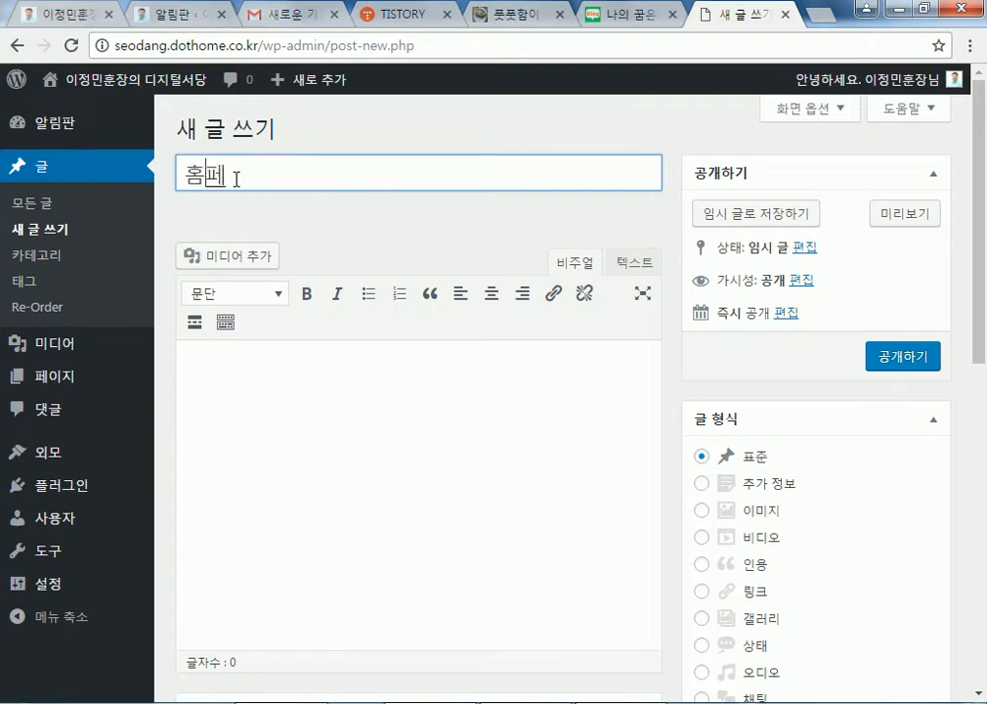
{"action": "type", "text": "이지를 오픈합니다."}
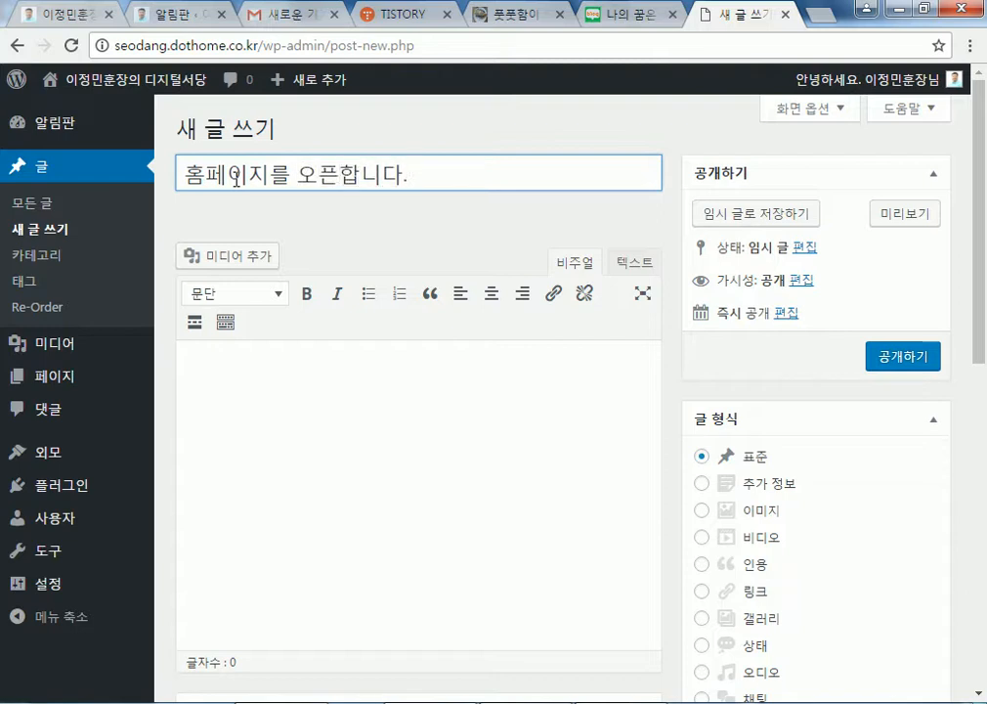
{"action": "key", "text": "BackSpace"}
{"action": "key", "text": "ctrl+a"}
{"action": "key", "text": "ctrl+c"}
{"action": "left_click", "coordinate": [257, 379]}
{"action": "key", "text": "ctrl+v"}
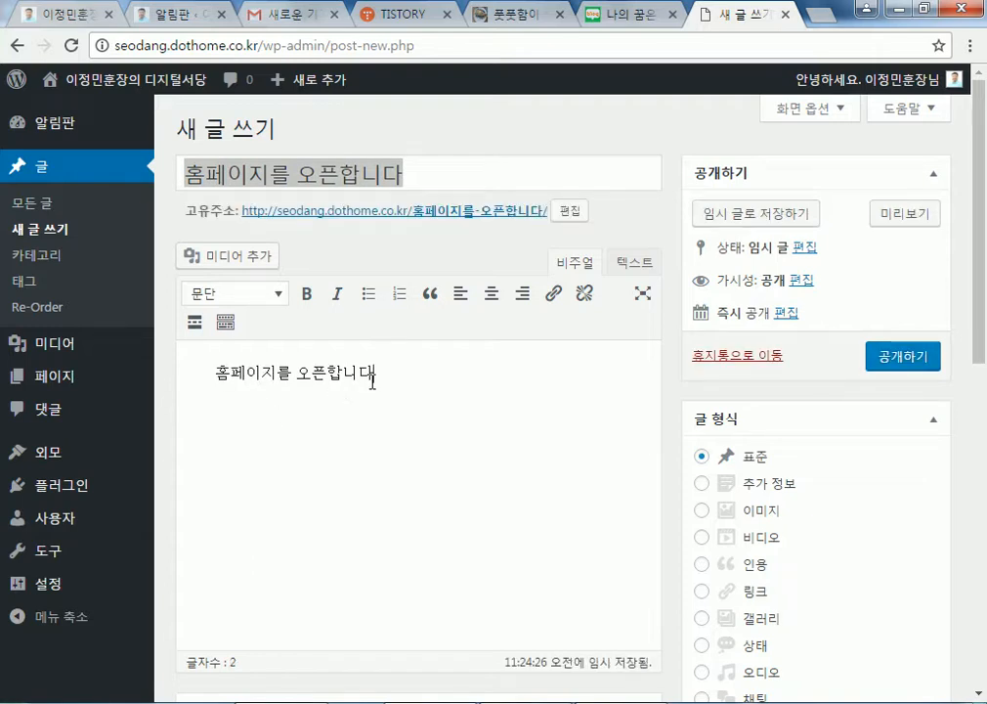
- Assign the homepage opening post to the 회사소식 category
{"action": "scroll", "coordinate": [910, 525], "scroll_direction": "down", "scroll_amount": 5}
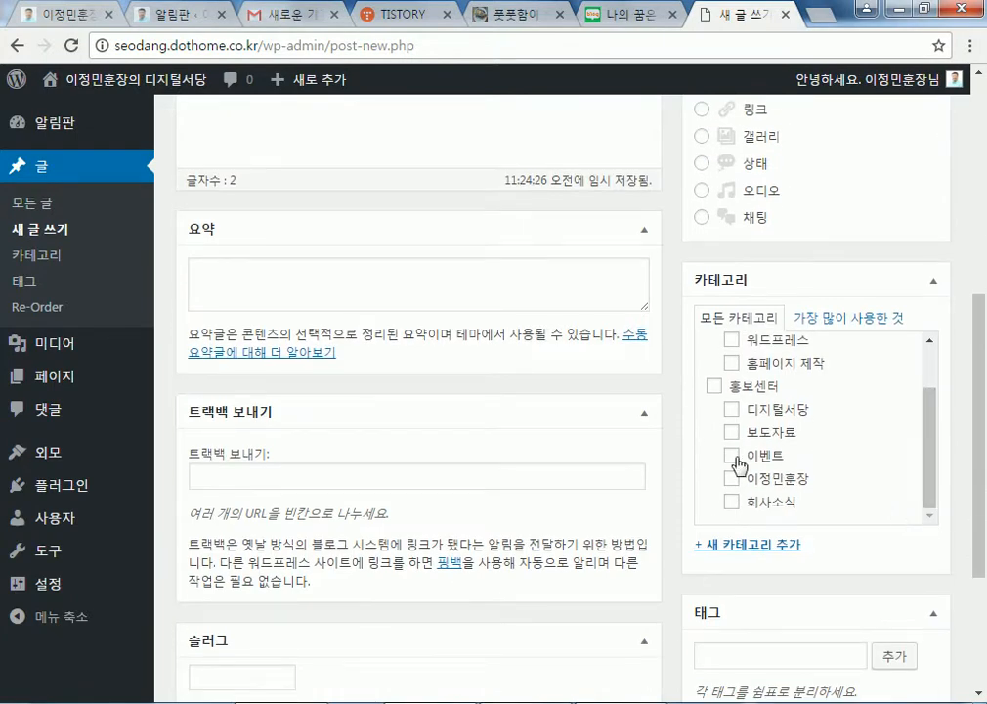
{"action": "left_click", "coordinate": [729, 502]}
{"action": "scroll", "coordinate": [672, 513], "scroll_direction": "up", "scroll_amount": 3}
{"action": "left_click", "coordinate": [380, 565]}
- Add the tag 홈페이지오픈 to the post and publish it
{"action": "scroll", "coordinate": [411, 555], "scroll_direction": "down", "scroll_amount": 5}
{"action": "left_click", "coordinate": [752, 413]}
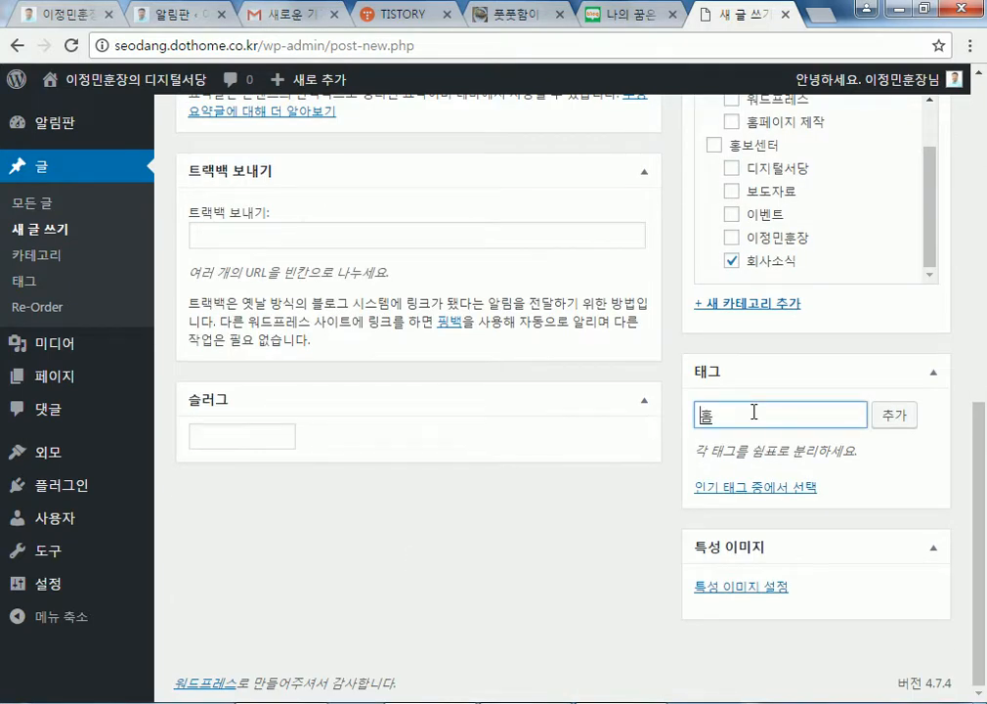
{"action": "type", "text": "홈페이지오픈"}
{"action": "key", "text": "Return"}
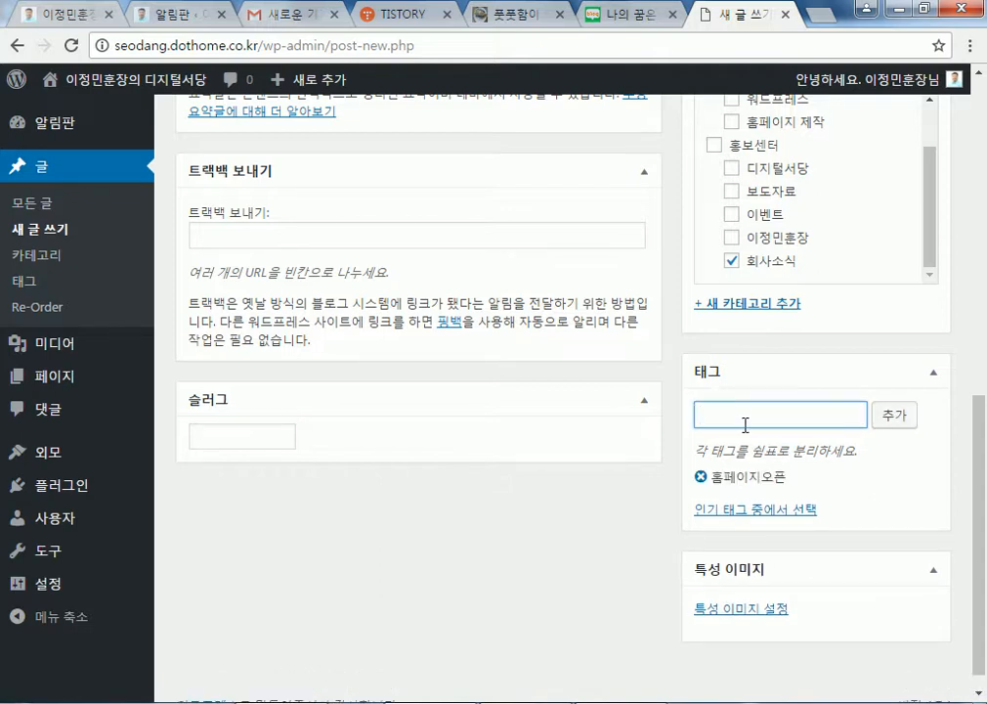
{"action": "scroll", "coordinate": [747, 414], "scroll_direction": "up", "scroll_amount": 10}
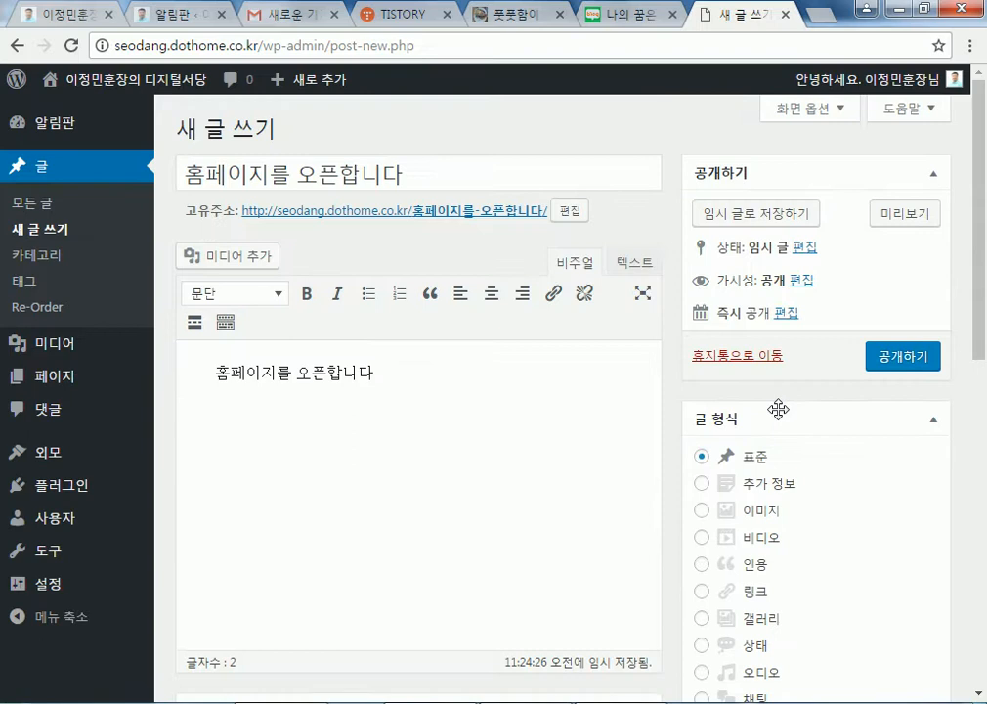
{"action": "left_click", "coordinate": [884, 362]}
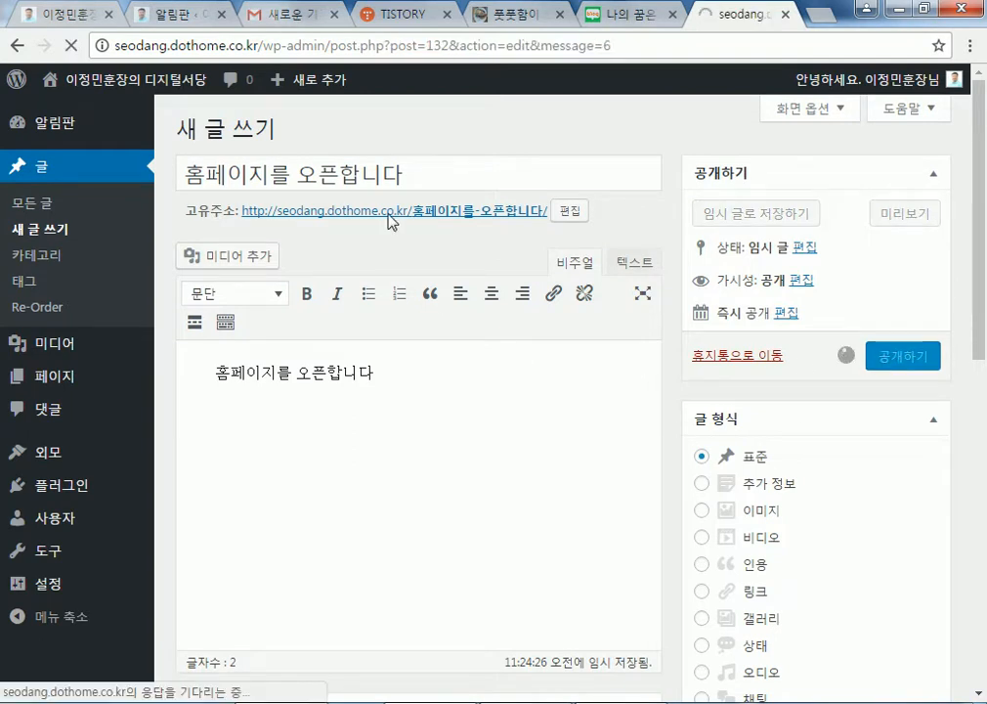
- Create another new post titled "사무실을 이전합니다" and copy the title text into its body
{"action": "left_click", "coordinate": [312, 131]}
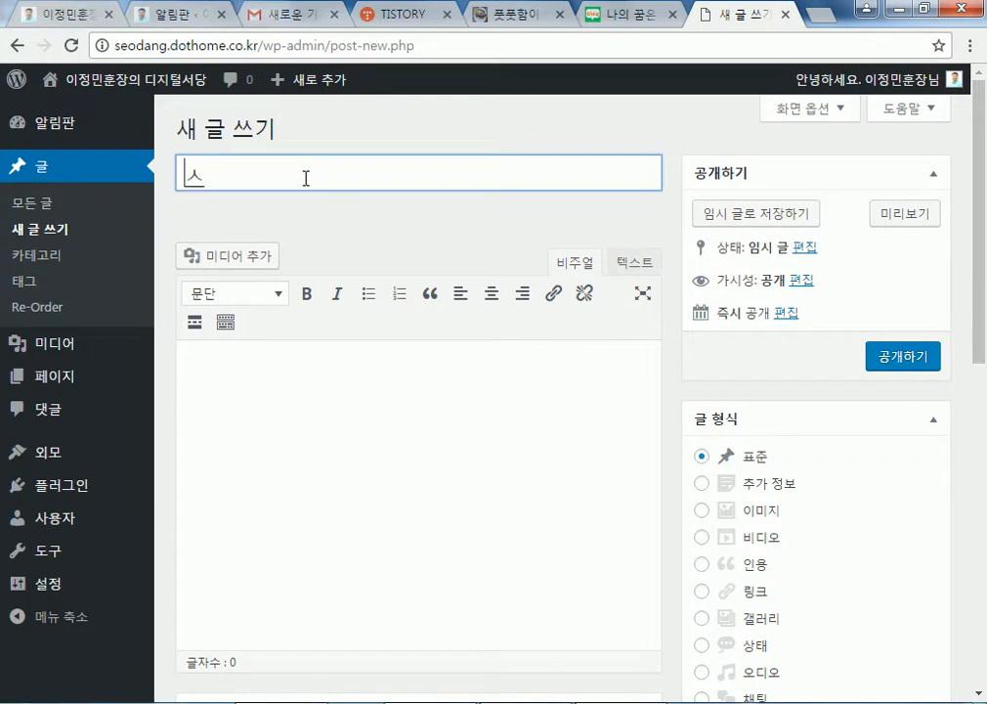
{"action": "type", "text": "사무"}
{"action": "type", "text": "실을 이전합"}
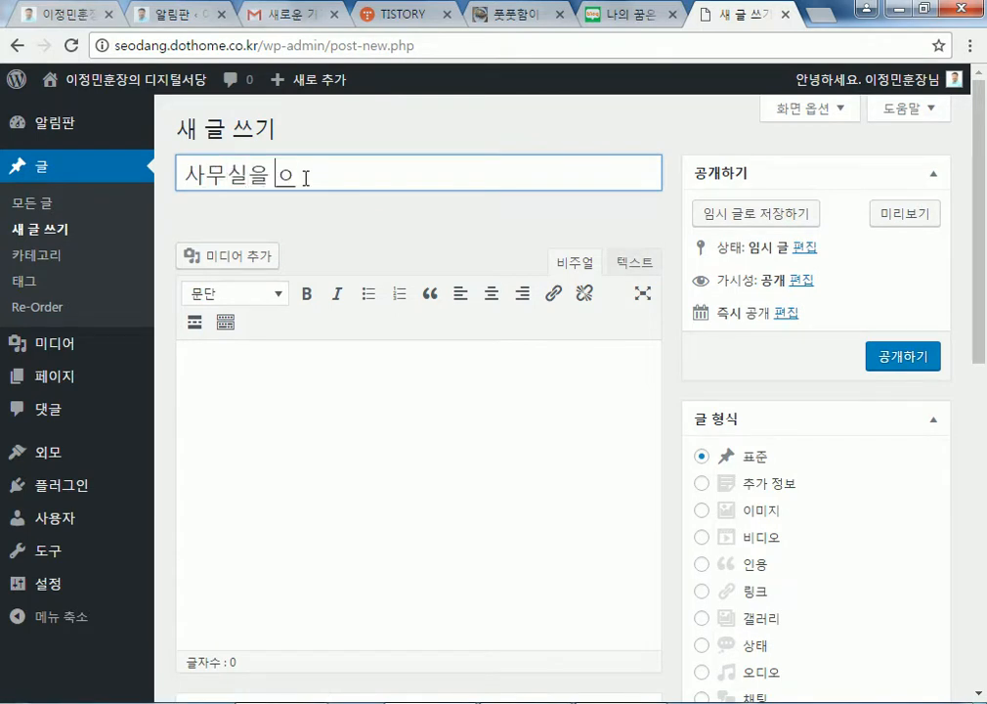
{"action": "type", "text": "니다"}
{"action": "key", "text": "ctrl+a"}
{"action": "key", "text": "ctrl+c"}
{"action": "left_click", "coordinate": [403, 408]}
{"action": "key", "text": "ctrl+v"}
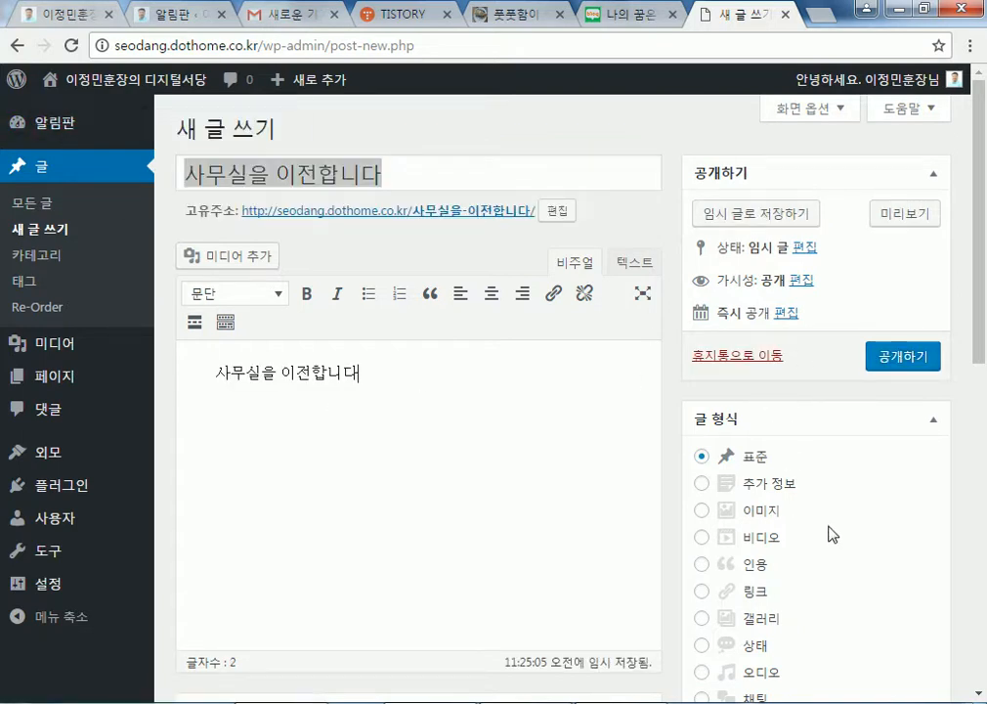
- Assign the office relocation post to the 회사소식 category
{"action": "scroll", "coordinate": [948, 599], "scroll_direction": "down", "scroll_amount": 4}
{"action": "scroll", "coordinate": [881, 565], "scroll_direction": "down", "scroll_amount": 1}
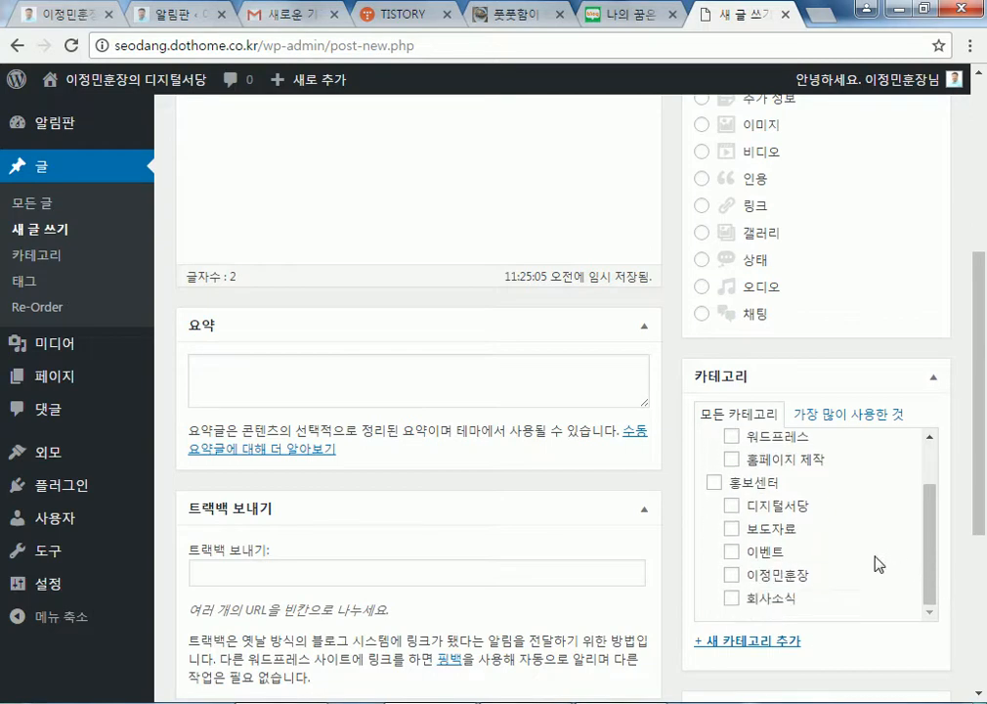
{"action": "left_click", "coordinate": [731, 600]}
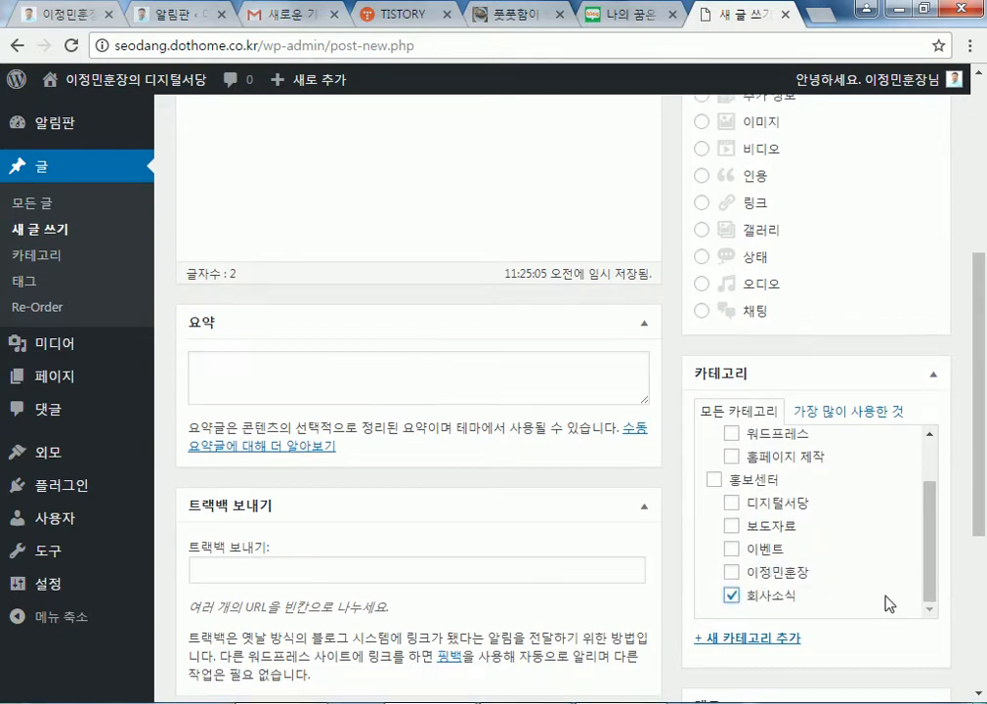
- Add the tag 사무실이전 to the post and publish it
{"action": "scroll", "coordinate": [888, 603], "scroll_direction": "down", "scroll_amount": 3}
{"action": "left_click", "coordinate": [760, 459]}
{"action": "type", "text": "사무실이전"}
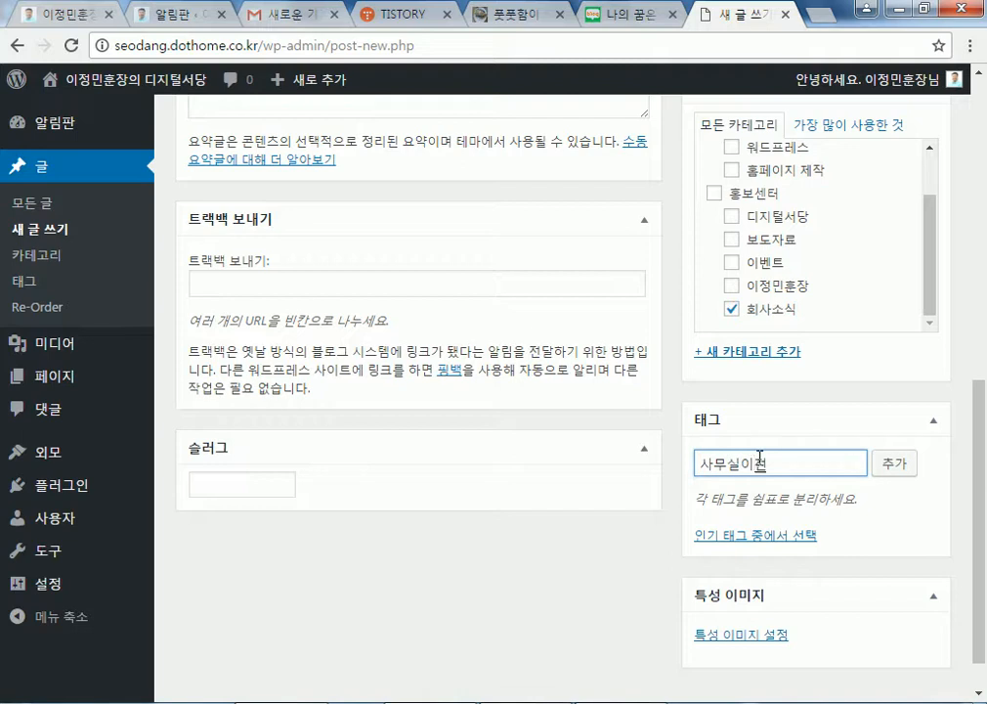
{"action": "left_click", "coordinate": [894, 464]}
{"action": "scroll", "coordinate": [948, 391], "scroll_direction": "up", "scroll_amount": 5}
{"action": "left_click", "coordinate": [931, 368]}
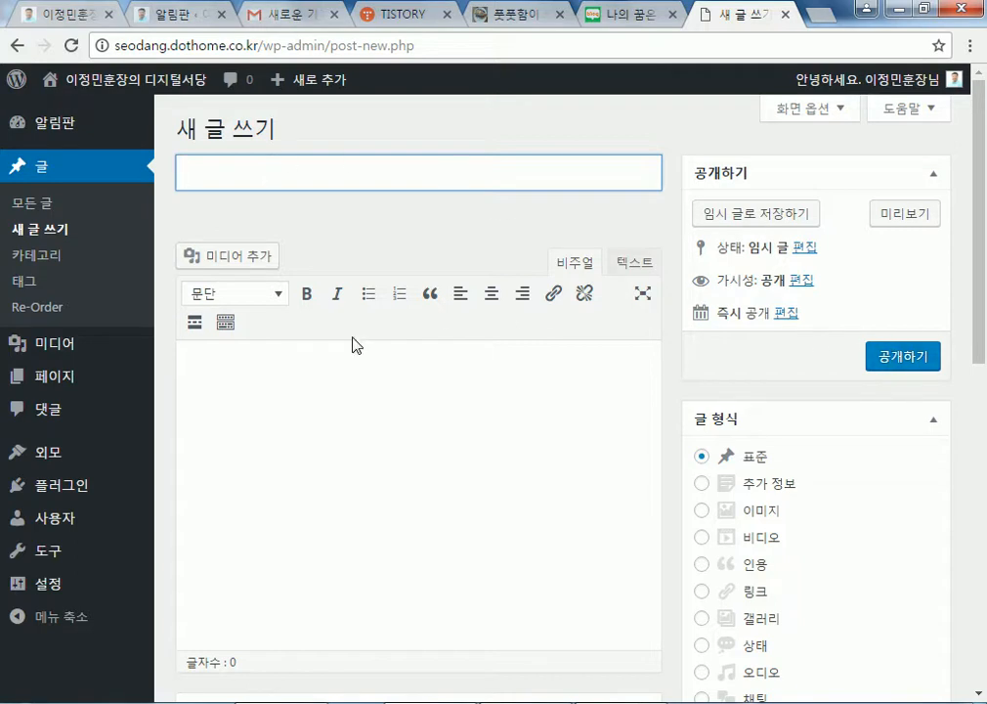
- Open the office relocation post from the post list, start a blank post and look over its available categories
{"action": "left_click", "coordinate": [31, 204]}
{"action": "left_click", "coordinate": [217, 285]}
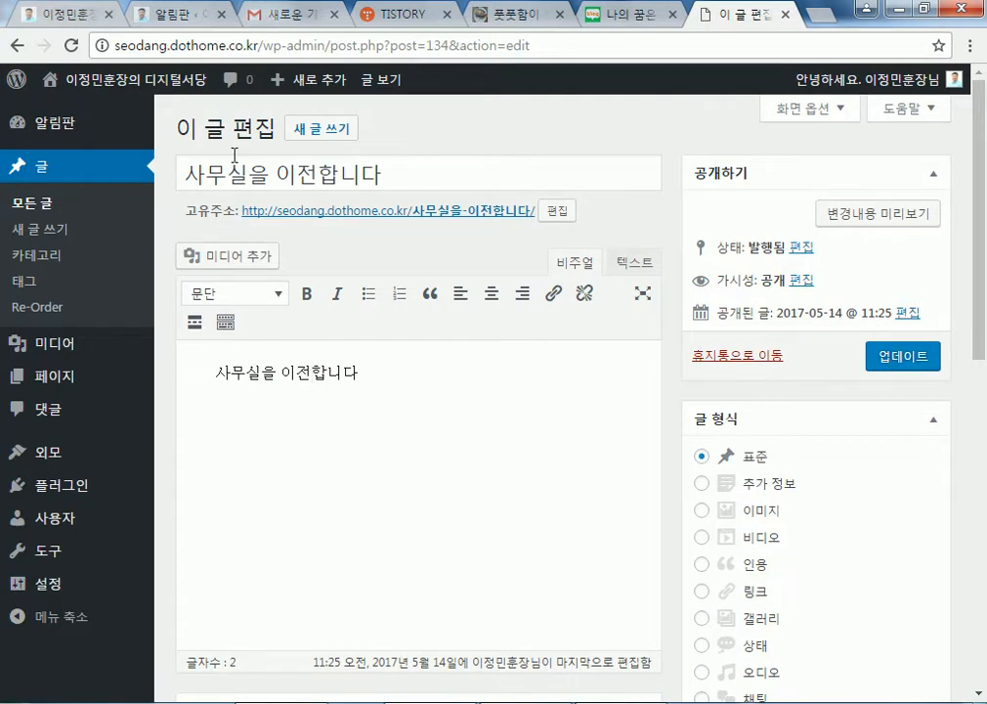
{"action": "left_click", "coordinate": [341, 135]}
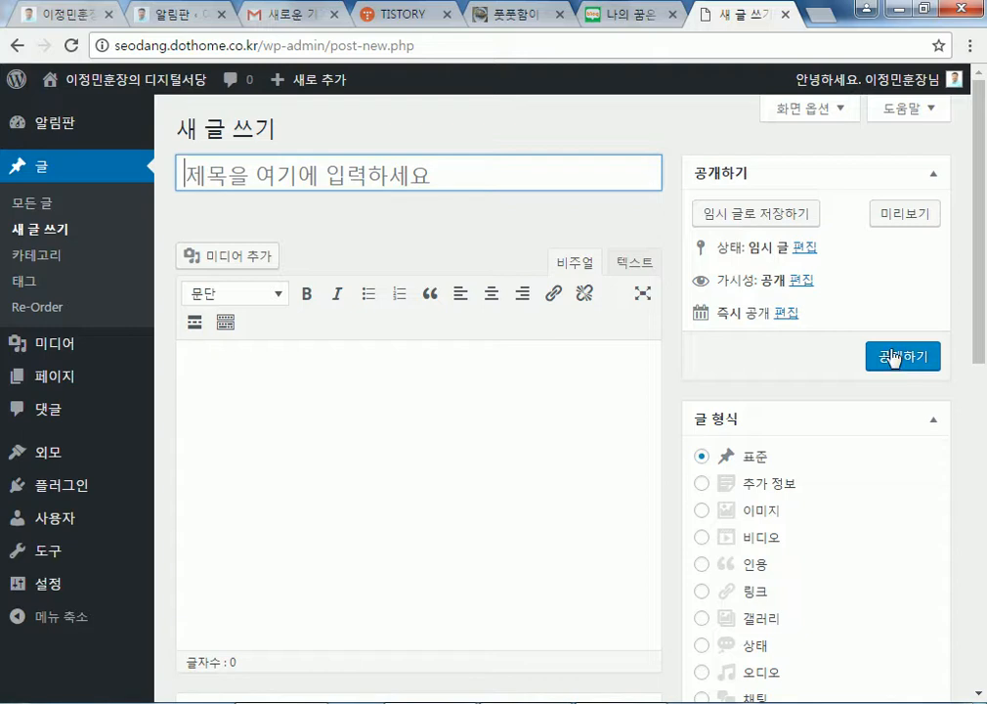
{"action": "scroll", "coordinate": [958, 595], "scroll_direction": "down", "scroll_amount": 3}
{"action": "scroll", "coordinate": [897, 579], "scroll_direction": "down", "scroll_amount": 1}
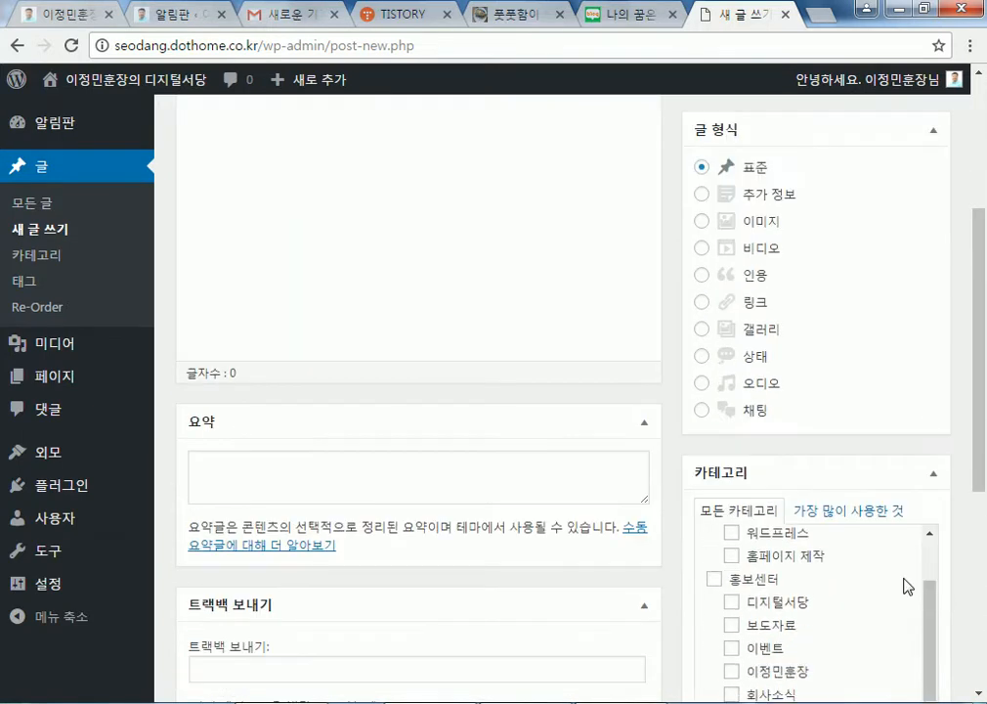
{"action": "scroll", "coordinate": [586, 460], "scroll_direction": "up", "scroll_amount": 4}
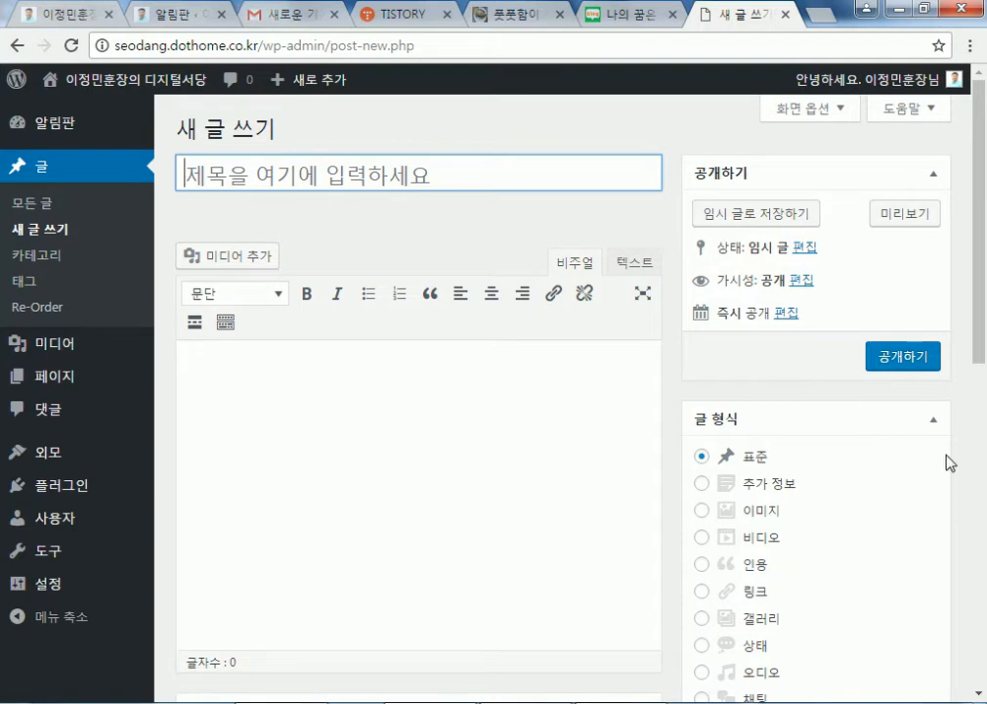
{"action": "scroll", "coordinate": [905, 426], "scroll_direction": "down", "scroll_amount": 4}
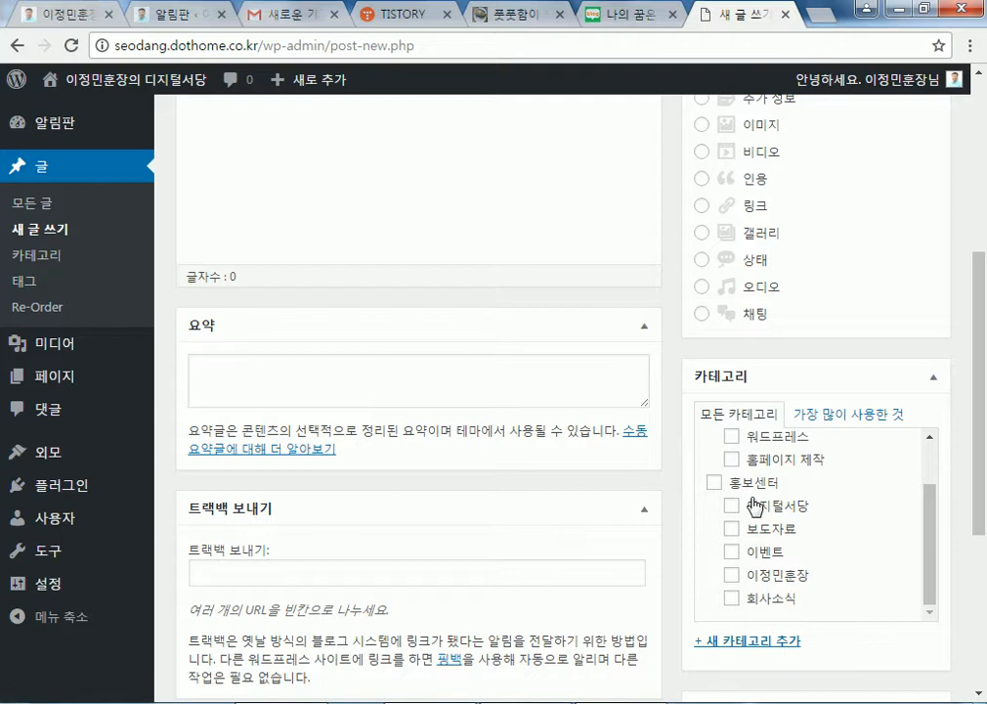
{"action": "scroll", "coordinate": [183, 368], "scroll_direction": "up", "scroll_amount": 4}
- Open the site's category management page and review the parent and child categories with their slugs and post counts
{"action": "left_click", "coordinate": [19, 260]}
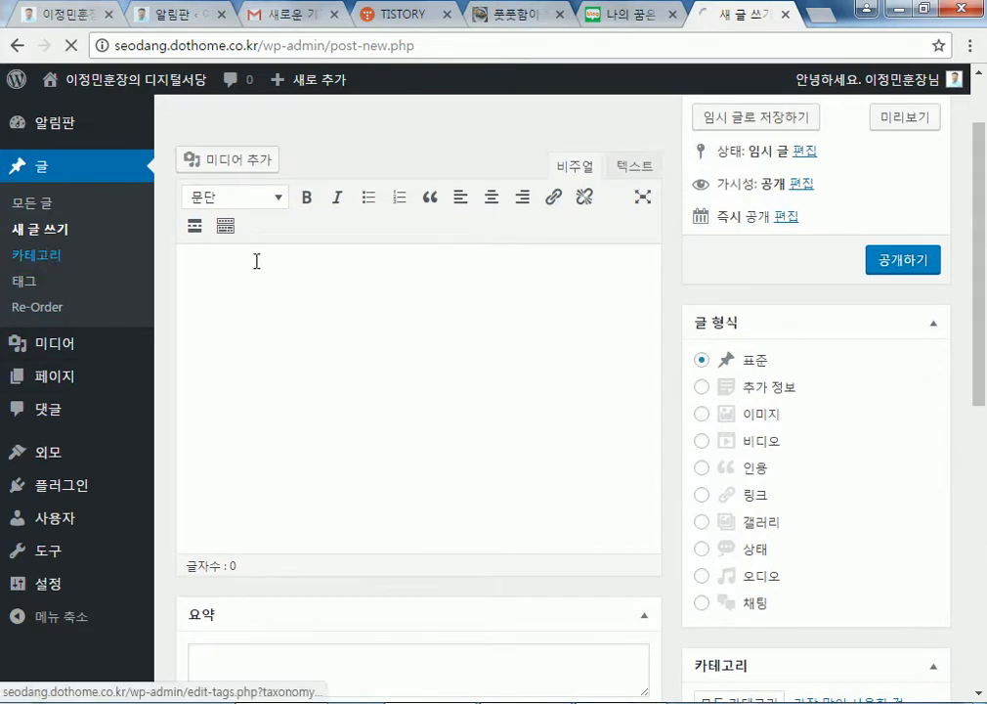
{"action": "scroll", "coordinate": [589, 429], "scroll_direction": "down", "scroll_amount": 1}
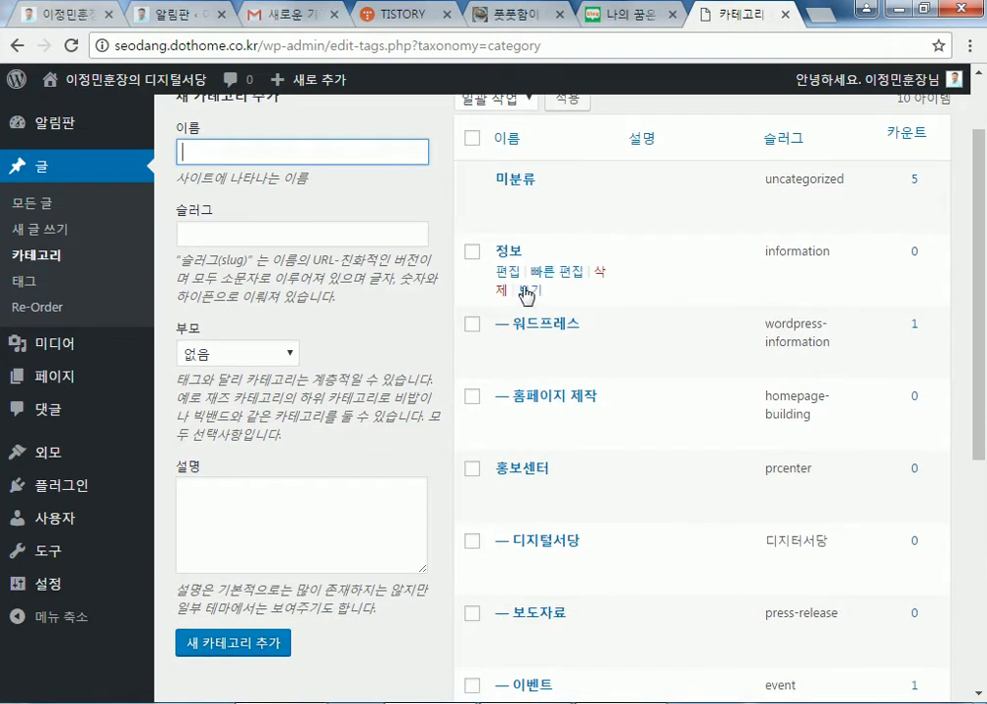
{"action": "scroll", "coordinate": [527, 533], "scroll_direction": "down", "scroll_amount": 3}
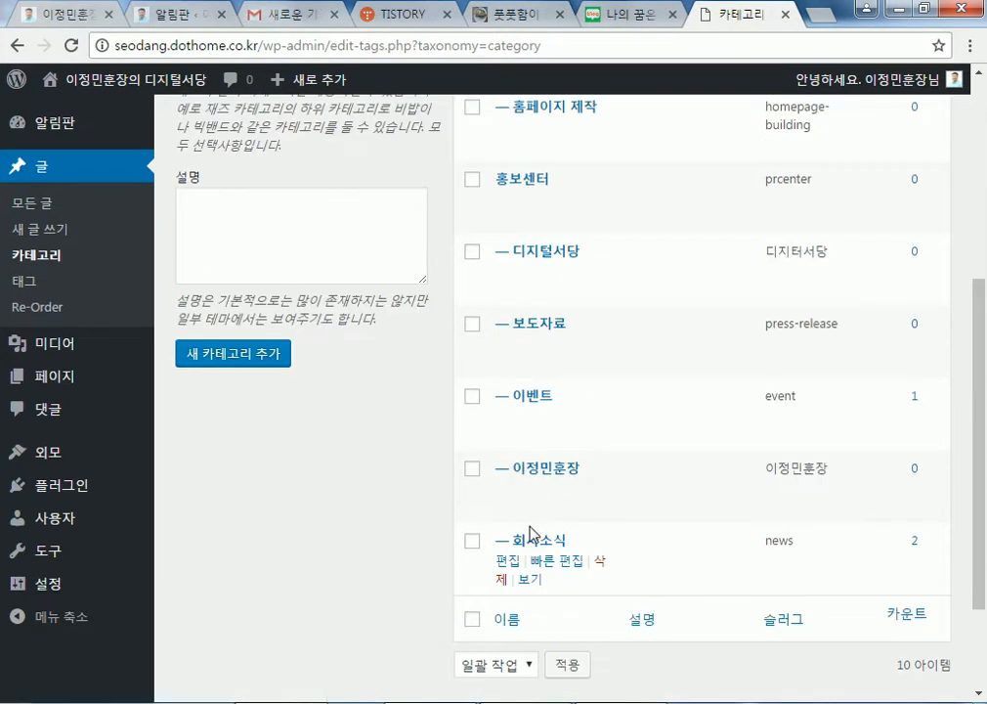
{"action": "scroll", "coordinate": [530, 533], "scroll_direction": "down", "scroll_amount": 2}
{"action": "scroll", "coordinate": [322, 476], "scroll_direction": "up", "scroll_amount": 5}
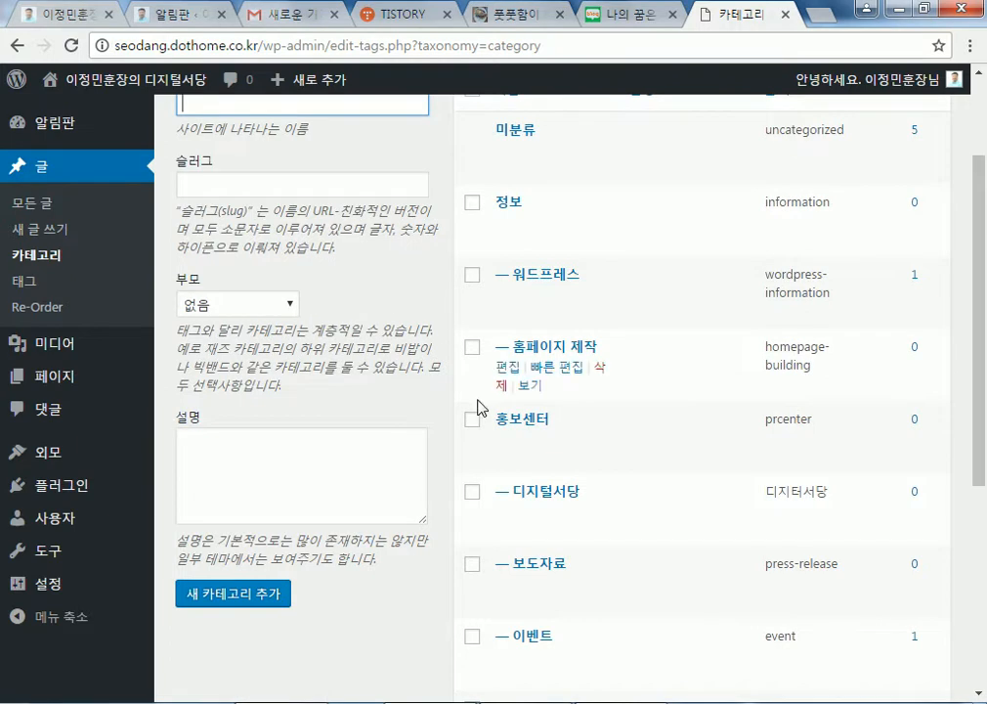
{"action": "scroll", "coordinate": [340, 282], "scroll_direction": "up", "scroll_amount": 2}
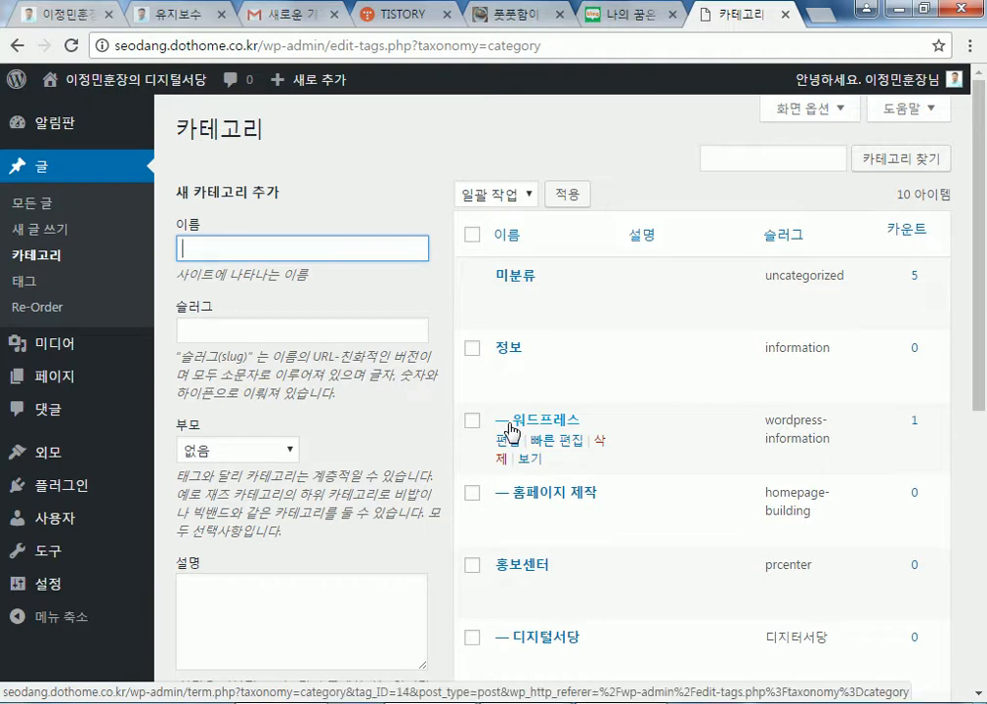
{"action": "scroll", "coordinate": [508, 430], "scroll_direction": "down", "scroll_amount": 3}
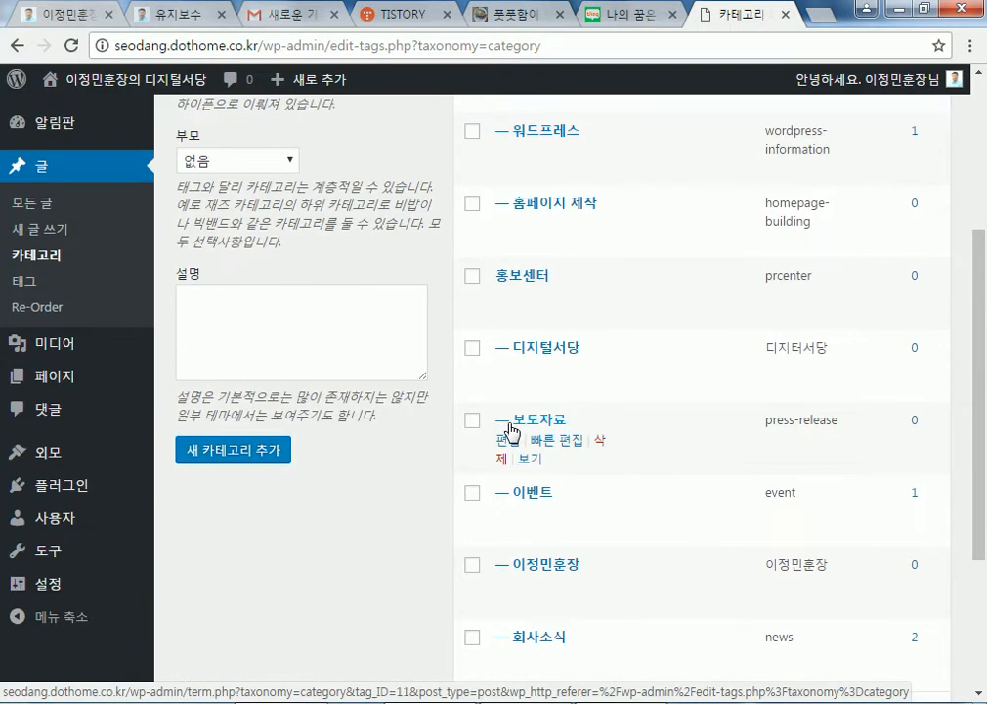
{"action": "scroll", "coordinate": [509, 430], "scroll_direction": "down", "scroll_amount": 2}
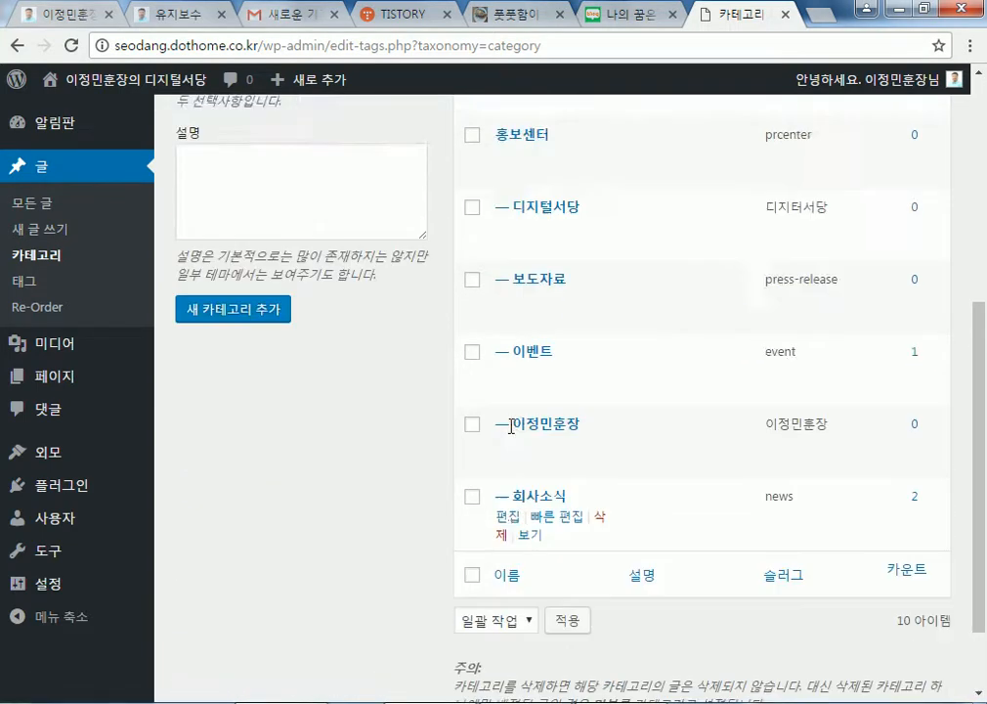
{"action": "scroll", "coordinate": [509, 432], "scroll_direction": "up", "scroll_amount": 5}
- Create a new post titled "워드프레스 도서 개정판 출간 기념 이벤트" and copy the title text into its body
{"action": "left_click", "coordinate": [30, 229]}
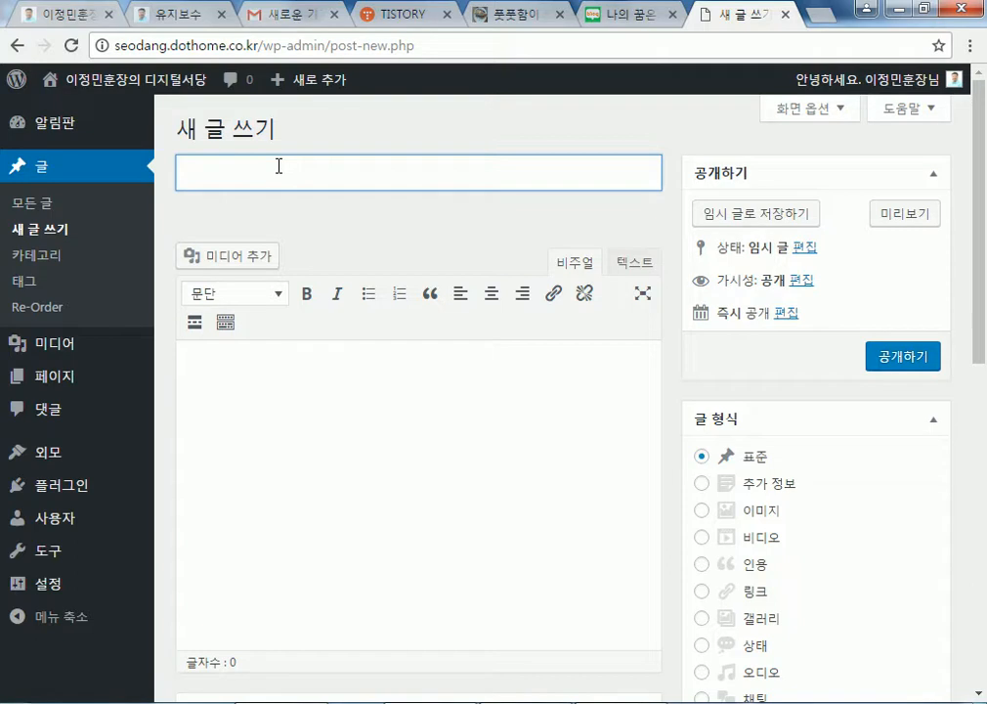
{"action": "type", "text": "워드프레스 ㄷ"}
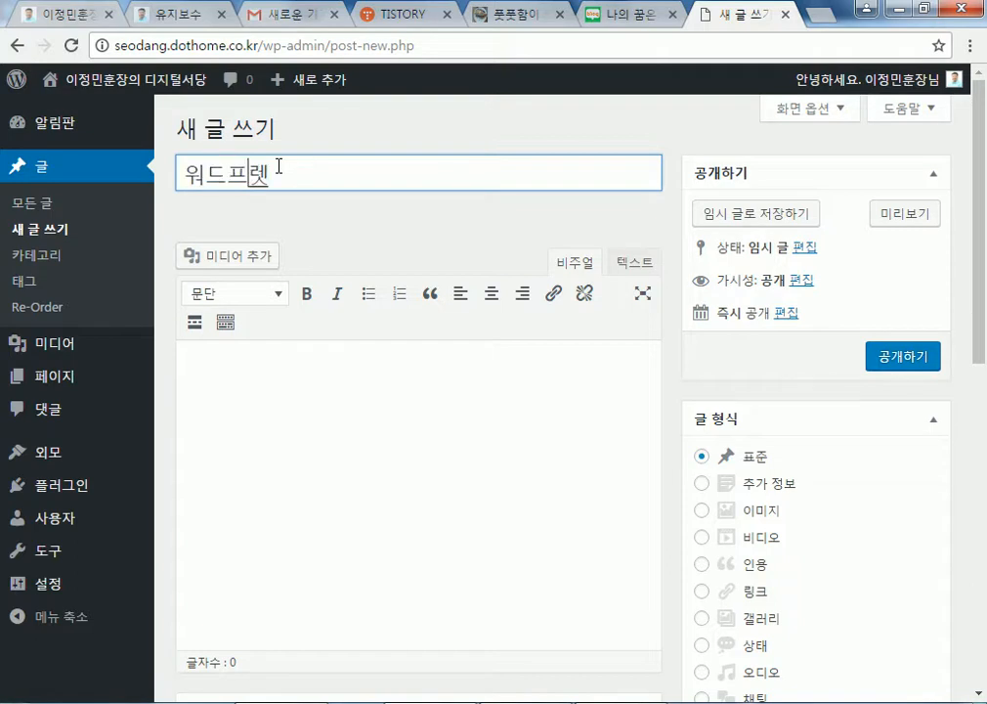
{"action": "type", "text": "도서 개정판"}
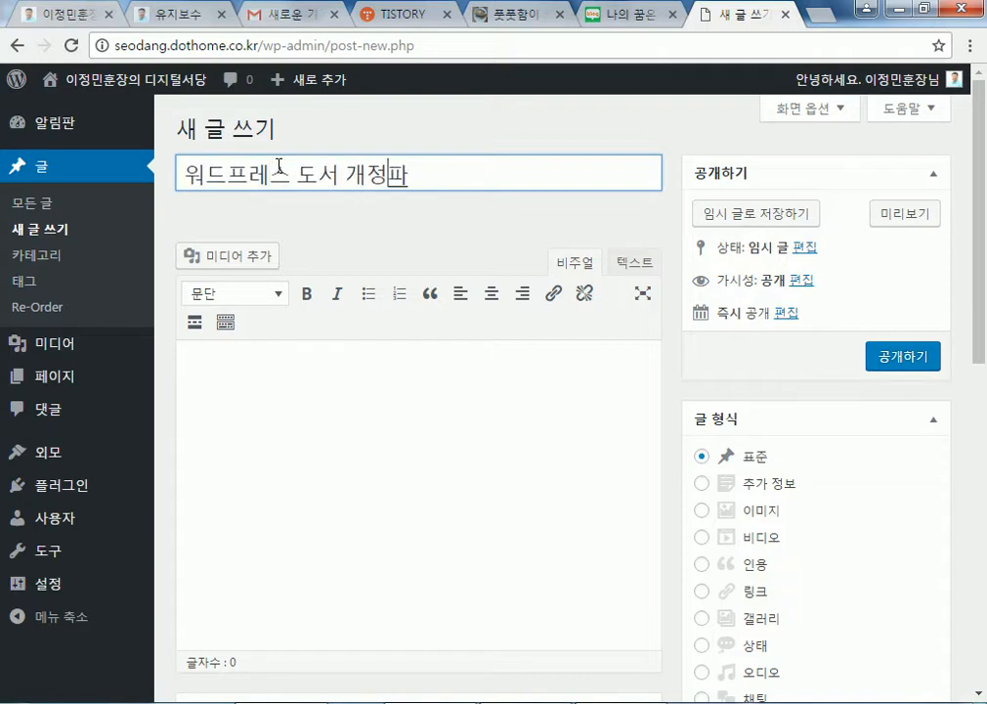
{"action": "type", "text": " ㅊ출간 기념 "}
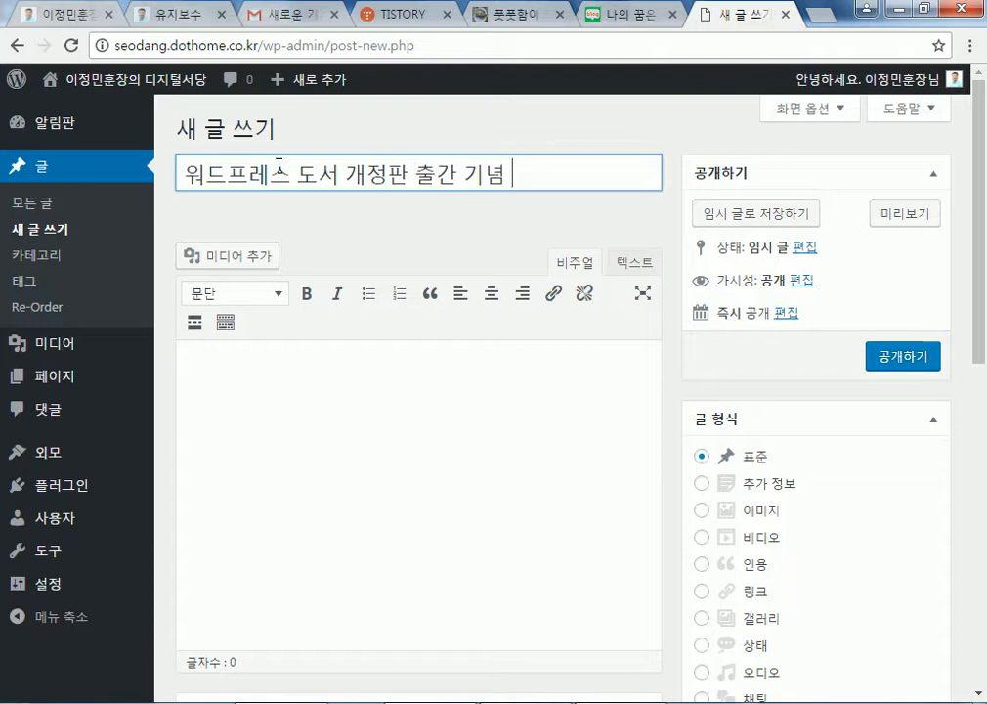
{"action": "type", "text": "이베벤트"}
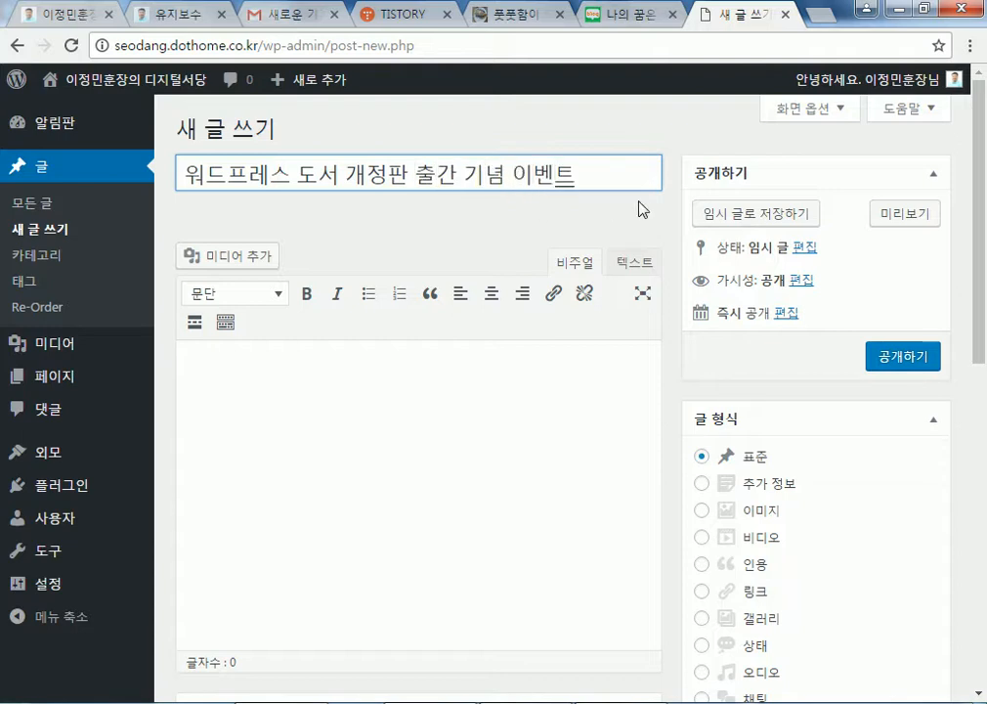
{"action": "key", "text": "ctrl+a"}
{"action": "key", "text": "ctrl+c"}
{"action": "left_click", "coordinate": [211, 429]}
{"action": "key", "text": "ctrl+v"}
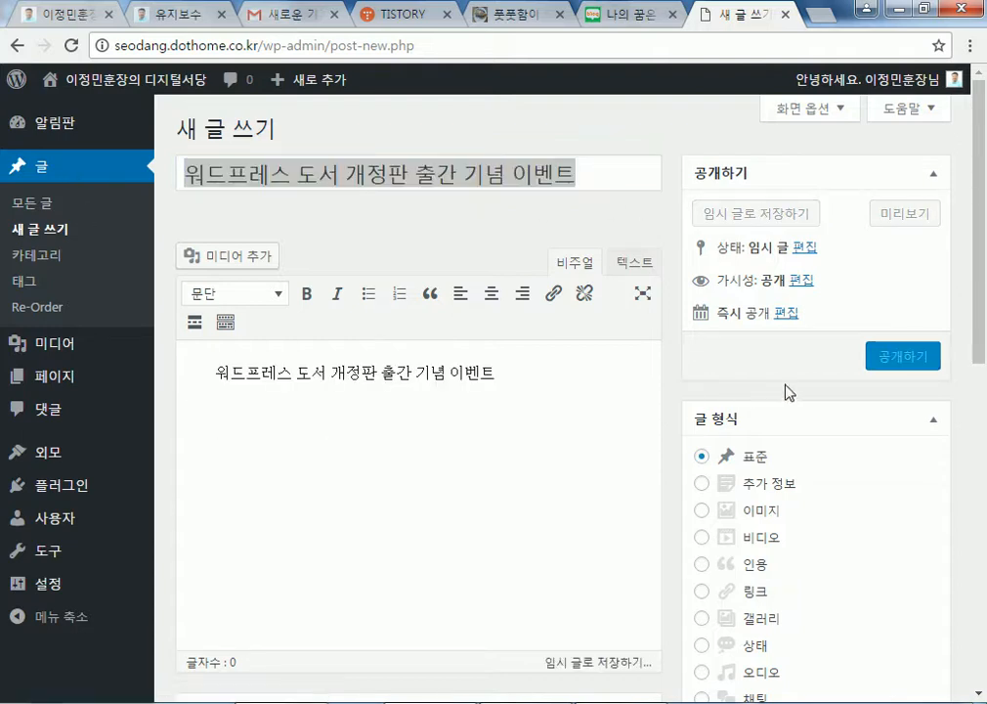
- Assign the book revision event post to the 워드프레스 and 이벤트 categories
{"action": "scroll", "coordinate": [968, 474], "scroll_direction": "down", "scroll_amount": 6}
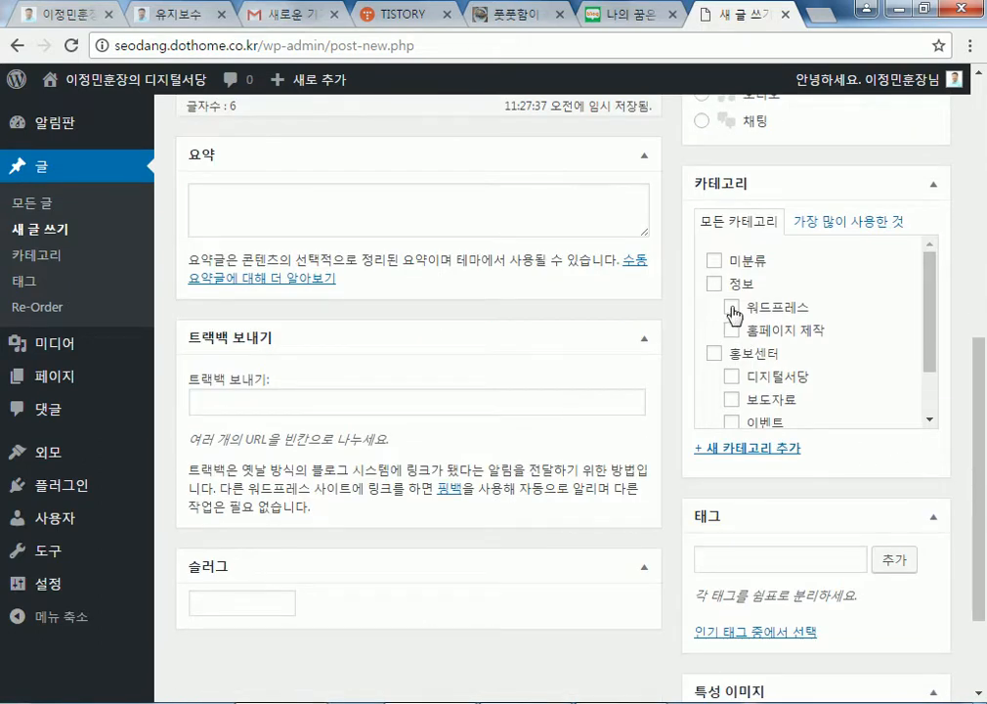
{"action": "left_click", "coordinate": [733, 309]}
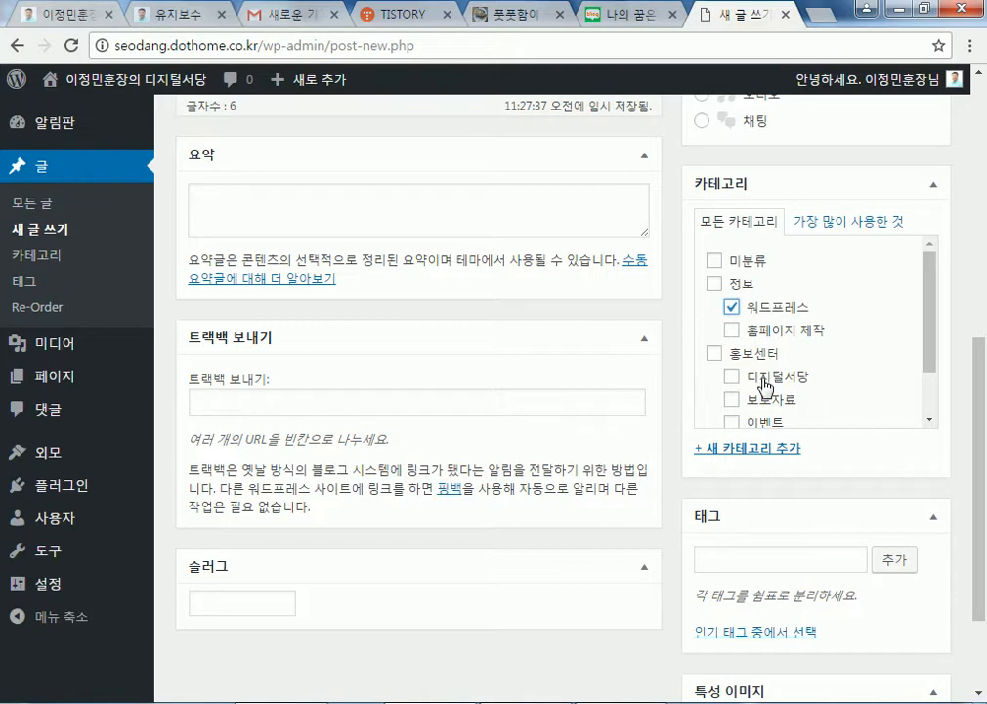
{"action": "scroll", "coordinate": [731, 387], "scroll_direction": "down", "scroll_amount": 2}
{"action": "left_click", "coordinate": [731, 360]}
- Add the tag 워드프레스 to the book revision event post and publish it
{"action": "left_click", "coordinate": [768, 559]}
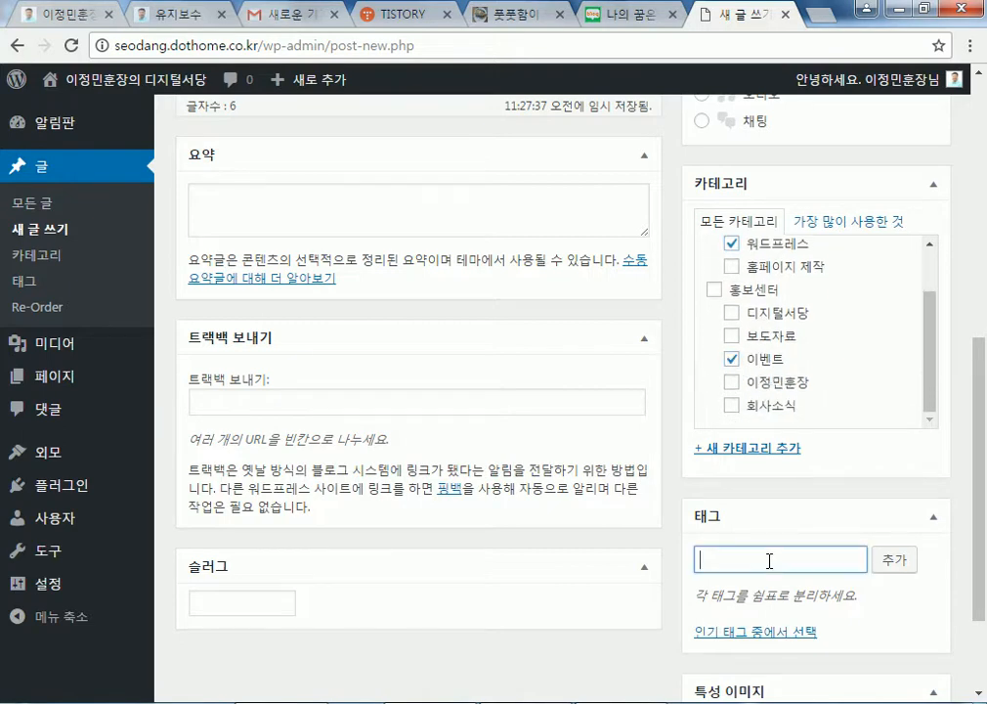
{"action": "type", "text": "워드프레스"}
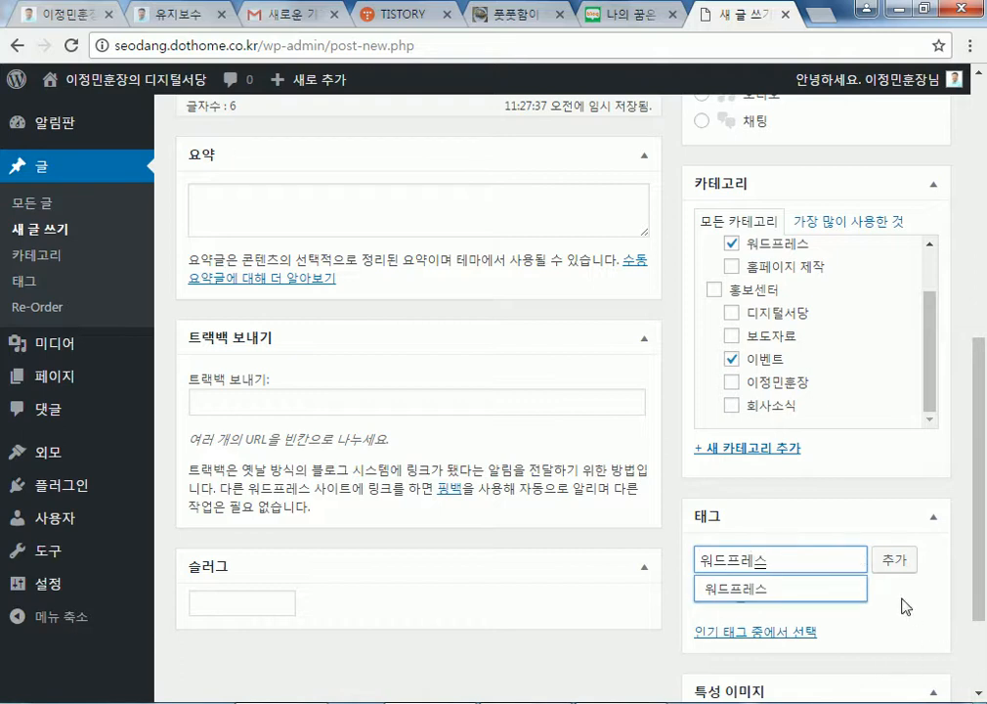
{"action": "left_click", "coordinate": [893, 559]}
{"action": "scroll", "coordinate": [805, 458], "scroll_direction": "up", "scroll_amount": 6}
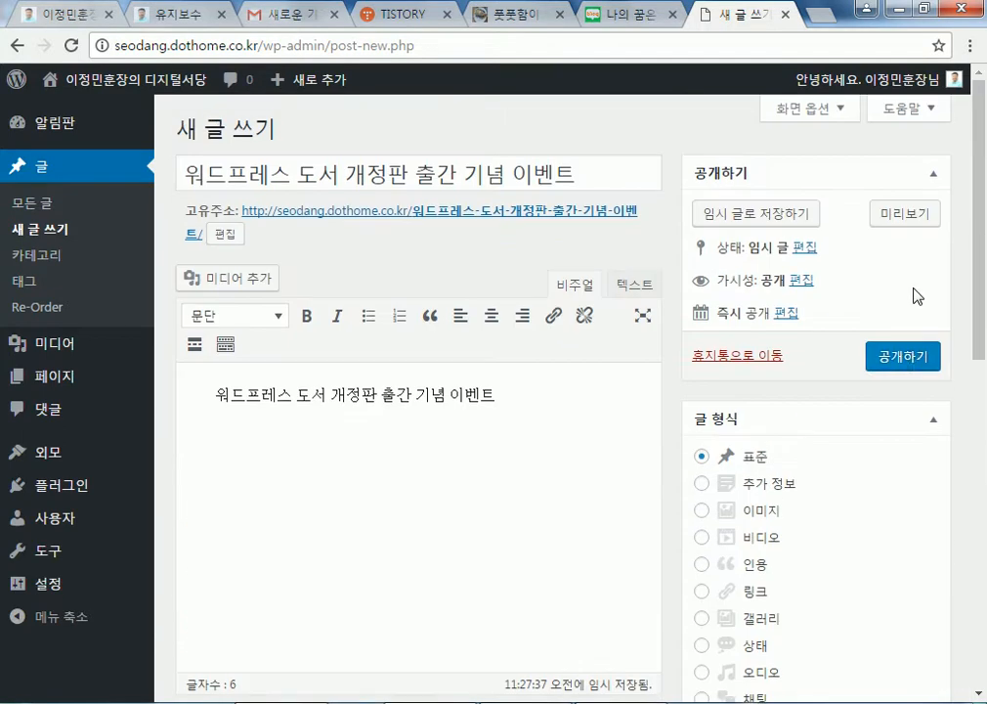
{"action": "left_click", "coordinate": [909, 354]}
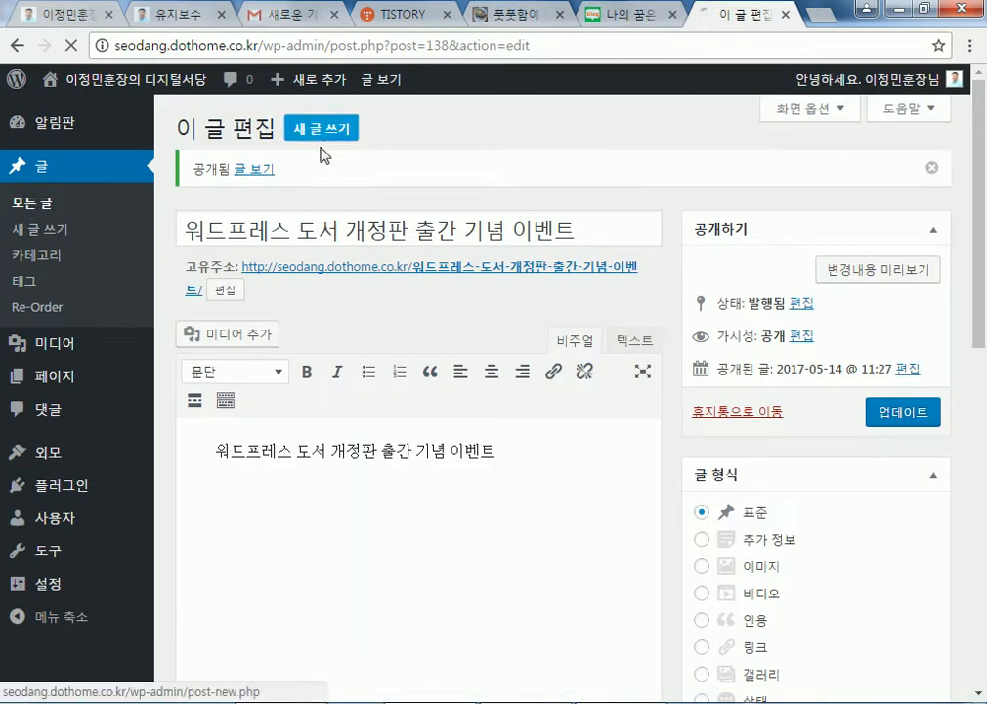
- Create another new post titled "페이스북 페이지 오픈 기념 이벤트" and copy the title text into its body
{"action": "left_click", "coordinate": [323, 131]}
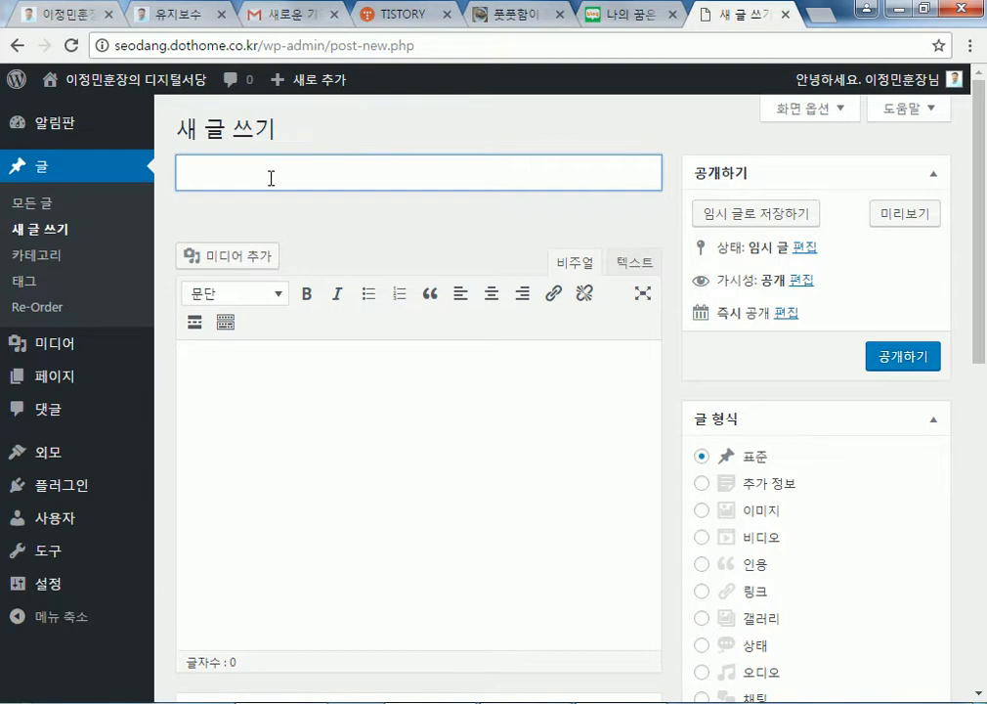
{"action": "type", "text": "패"}
{"action": "key", "text": "BackSpace"}
{"action": "type", "text": "페이스북페이지 욮"}
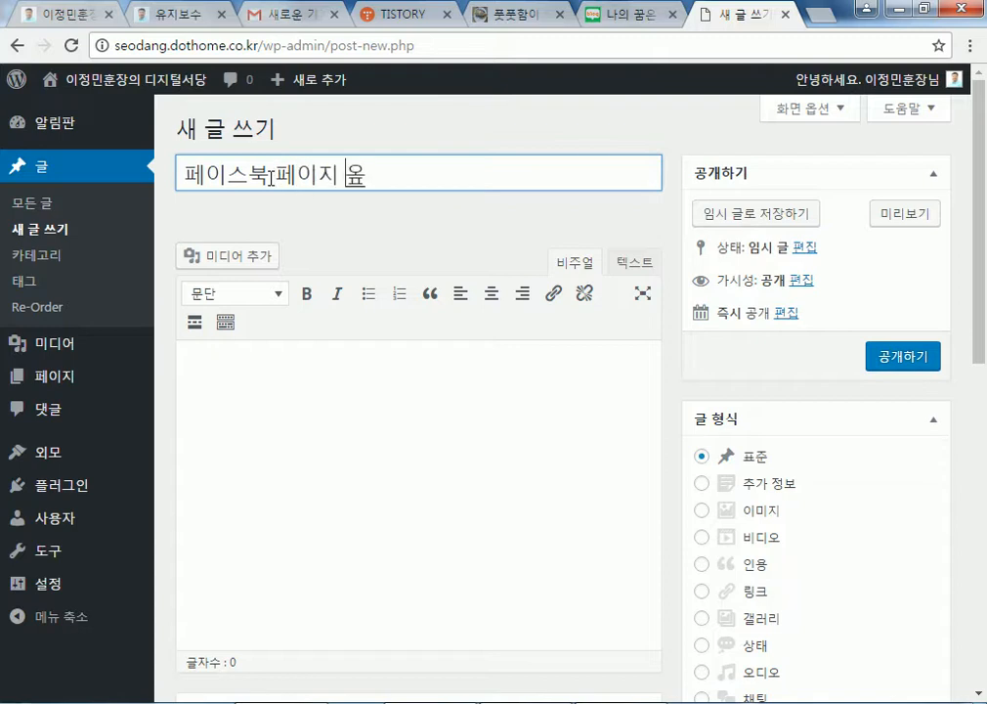
{"action": "type", "text": "픈 기념"}
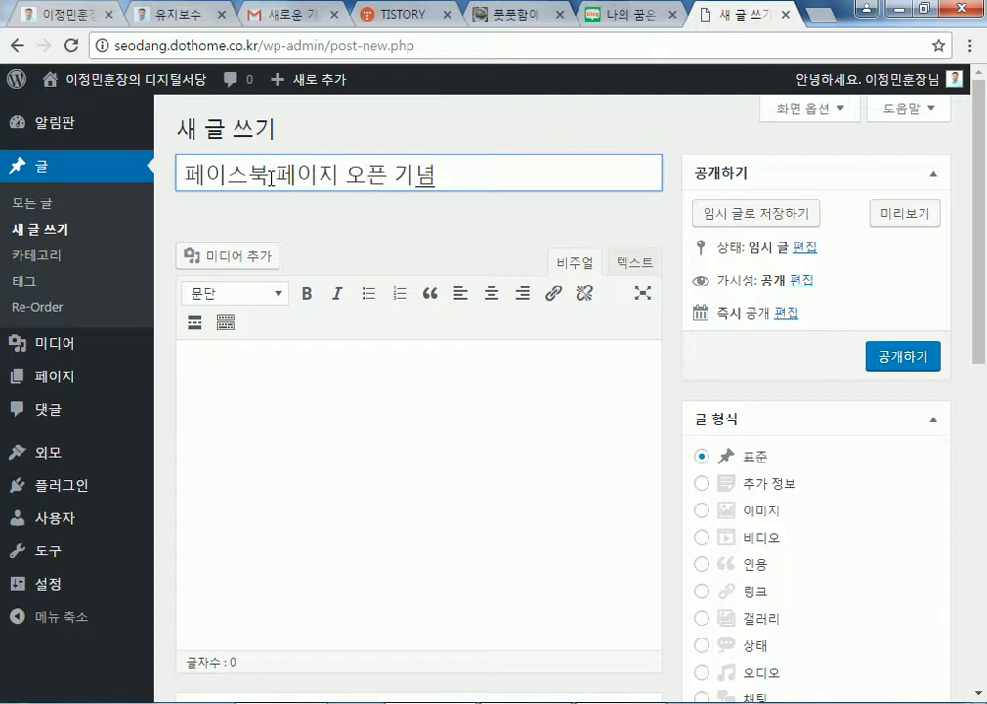
{"action": "type", "text": " 이벤트"}
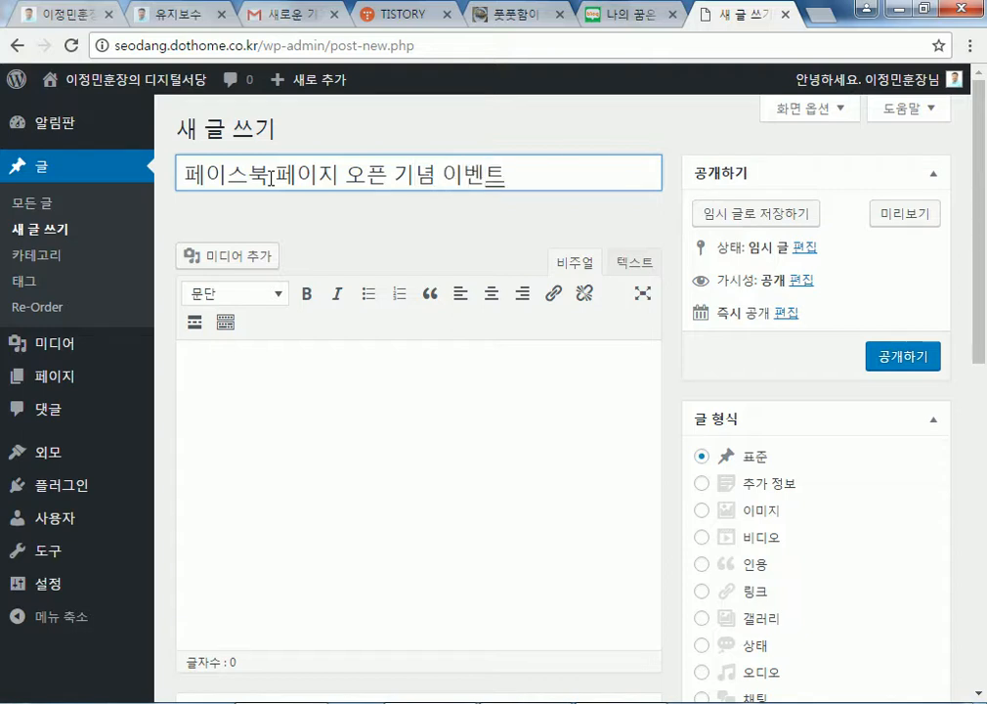
{"action": "key", "text": "ctrl+a"}
{"action": "key", "text": "ctrl+c"}
{"action": "left_click", "coordinate": [392, 418]}
{"action": "key", "text": "ctrl+v"}
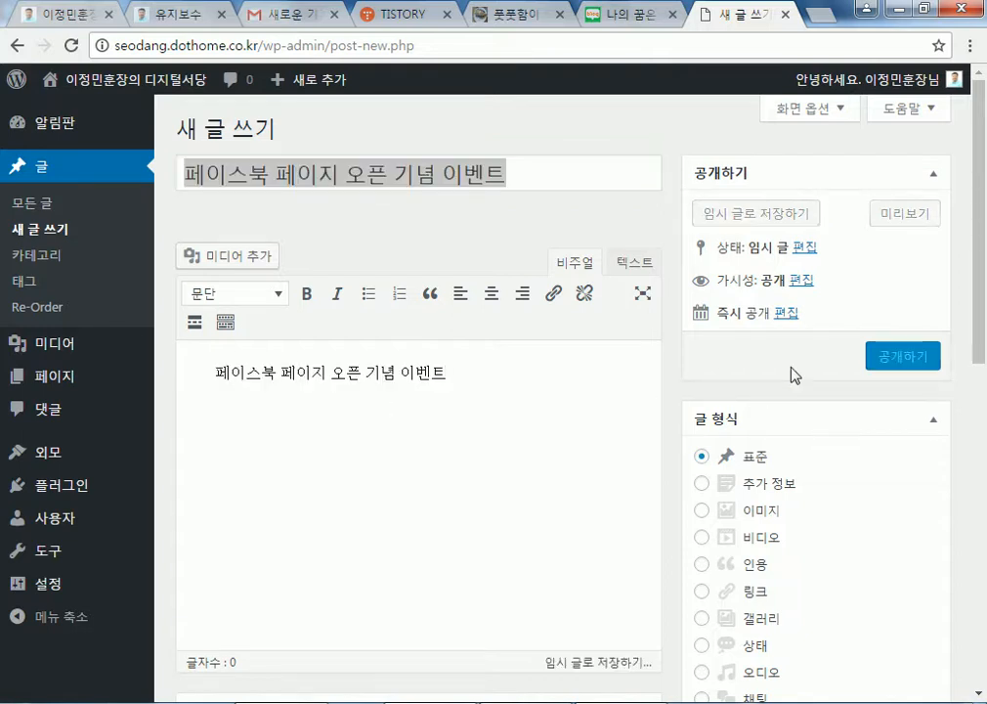
- Assign the Facebook page opening post to the 이벤트 category and add the tag 페이스북페이지
{"action": "scroll", "coordinate": [936, 497], "scroll_direction": "down", "scroll_amount": 5}
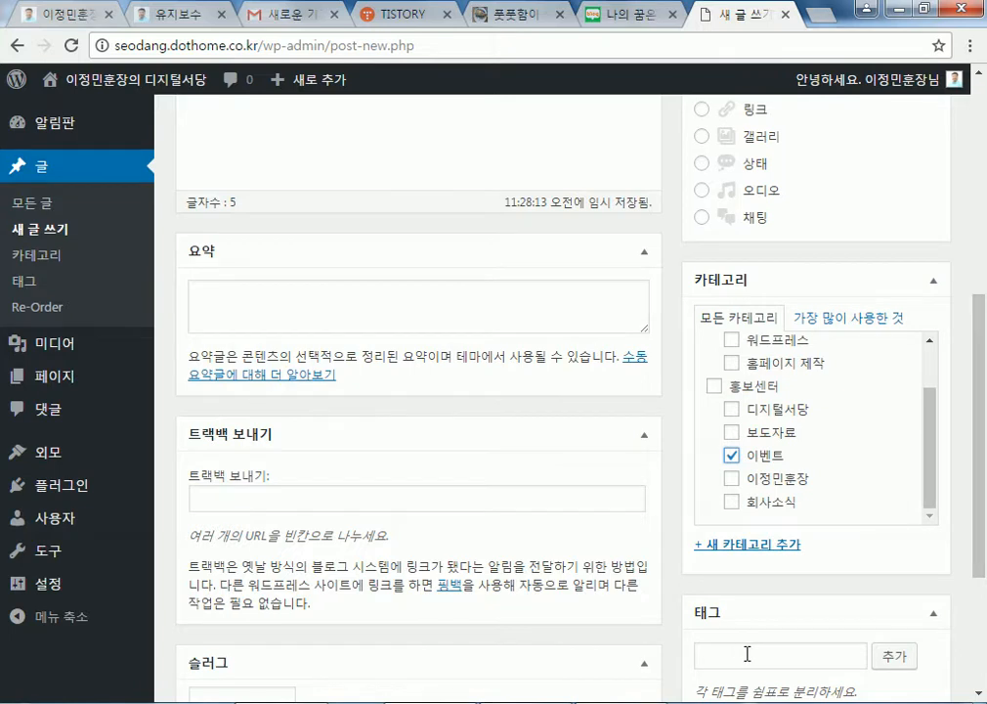
{"action": "scroll", "coordinate": [749, 516], "scroll_direction": "down", "scroll_amount": 3}
{"action": "left_click", "coordinate": [735, 414]}
{"action": "type", "text": "페이지"}
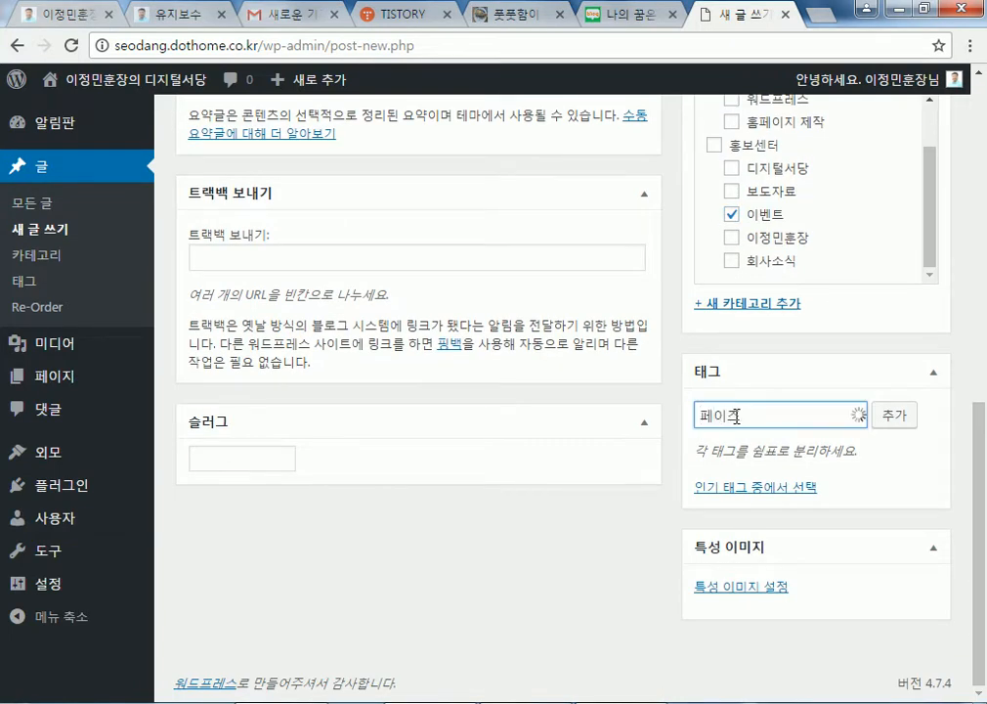
{"action": "key", "text": "BackSpace"}
{"action": "type", "text": "스북펭"}
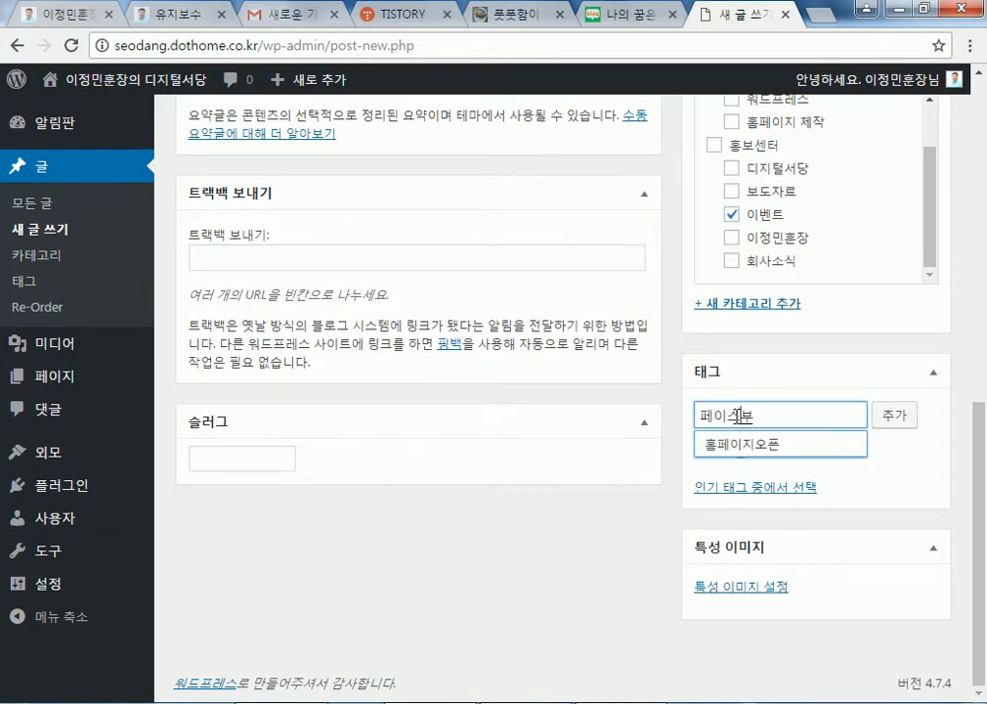
{"action": "type", "text": "이지,"}
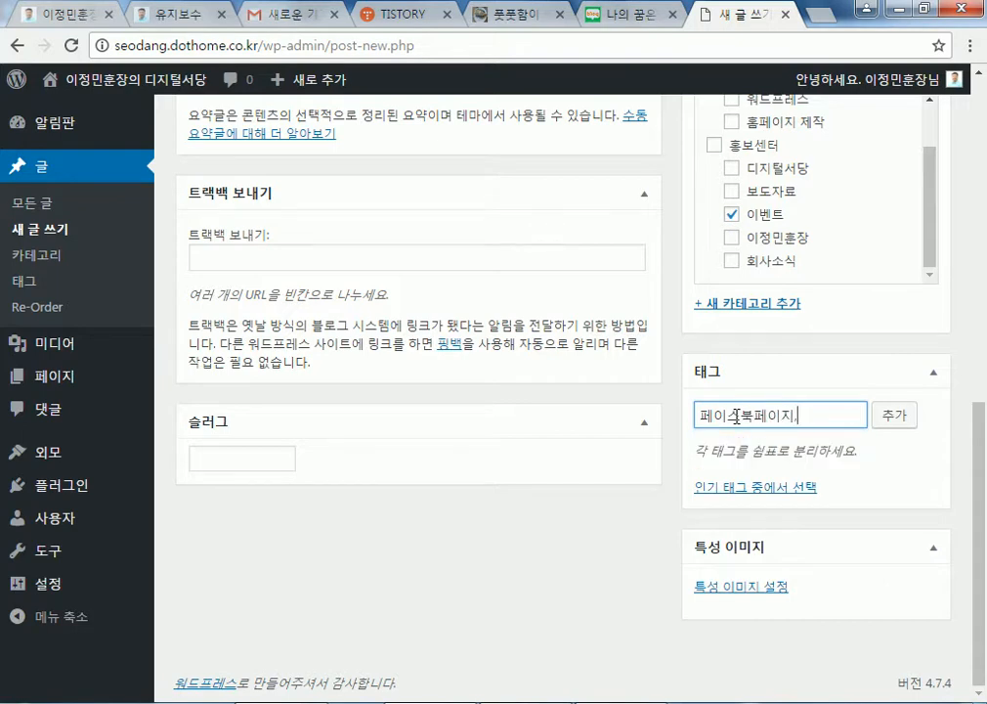
{"action": "left_click", "coordinate": [885, 428]}
- Publish the Facebook page opening event post
{"action": "scroll", "coordinate": [447, 259], "scroll_direction": "up", "scroll_amount": 5}
{"action": "scroll", "coordinate": [447, 259], "scroll_direction": "up", "scroll_amount": 3}
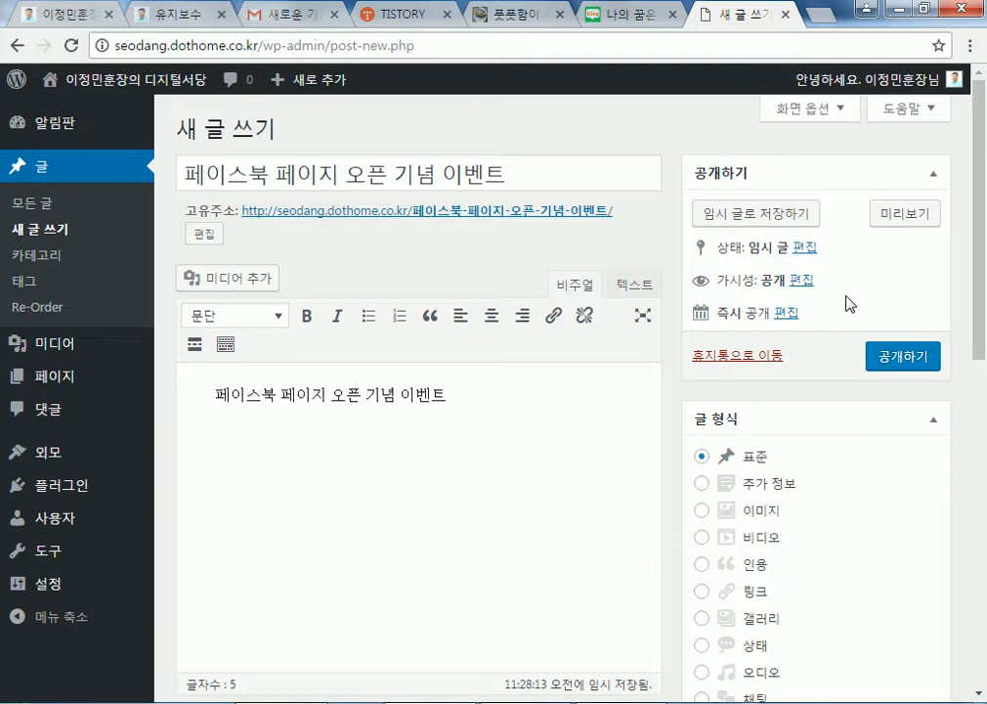
{"action": "left_click", "coordinate": [881, 357]}
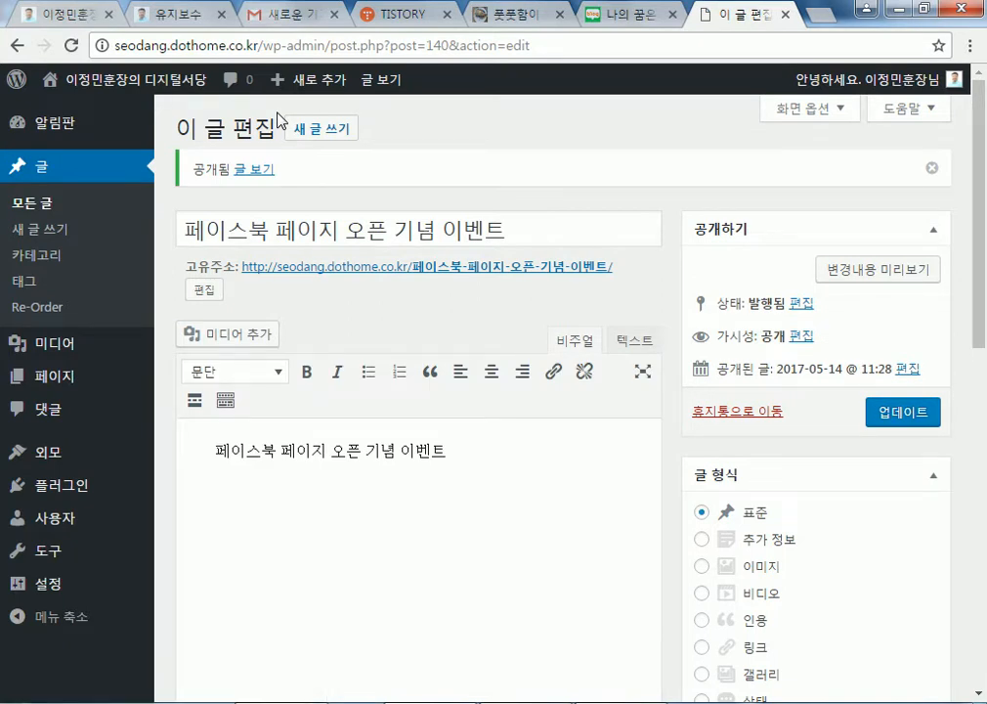
- Create a new post titled "워드프레스 도서 개정판을 출간했습니다" and copy the title text into its body
{"action": "left_click", "coordinate": [287, 125]}
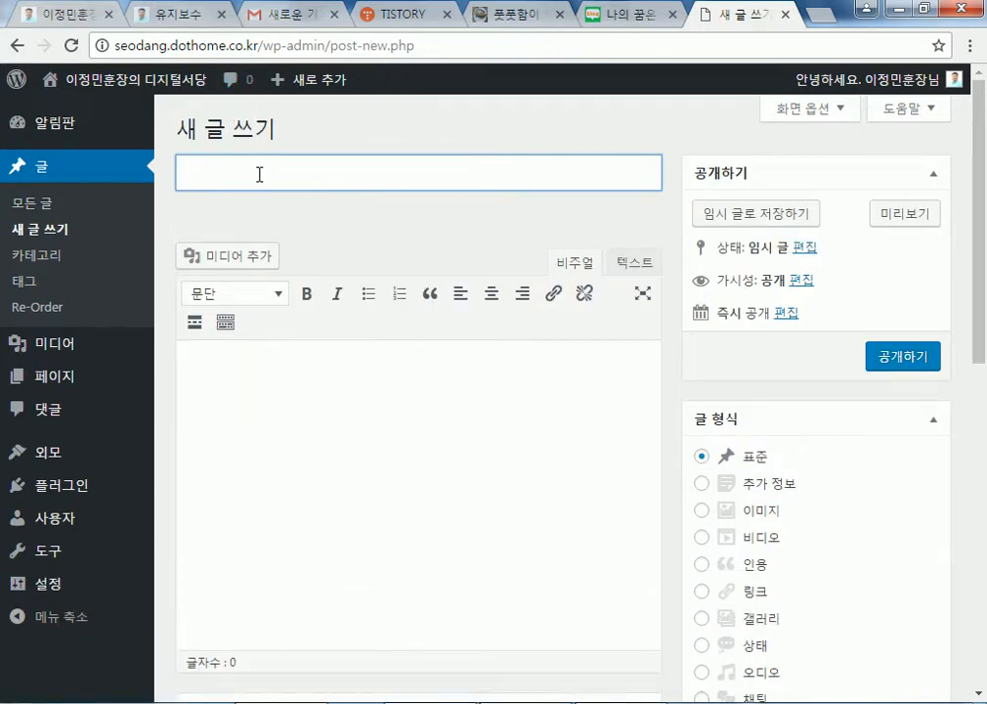
{"action": "type", "text": "워드프레스 도서 개"}
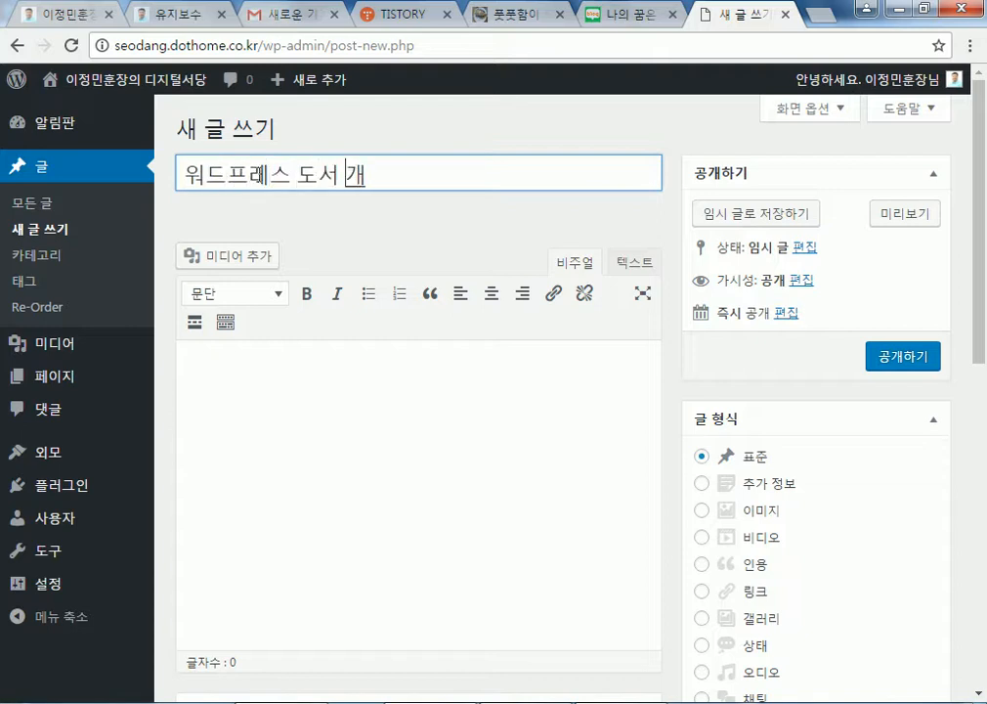
{"action": "type", "text": "정판을 출"}
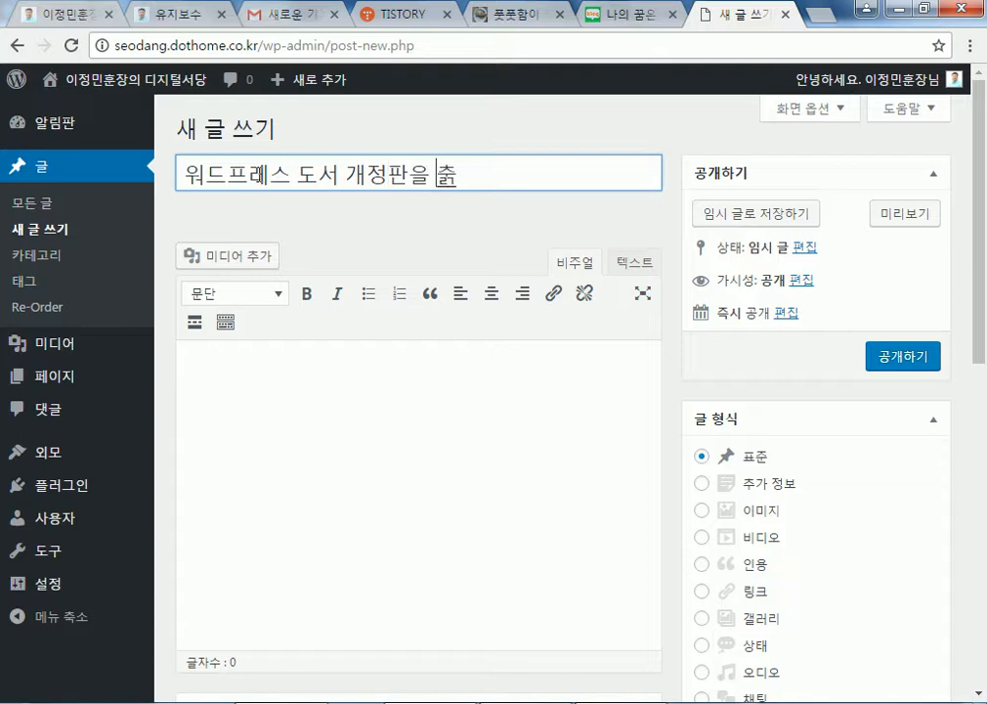
{"action": "type", "text": "간했ㅅ습니다"}
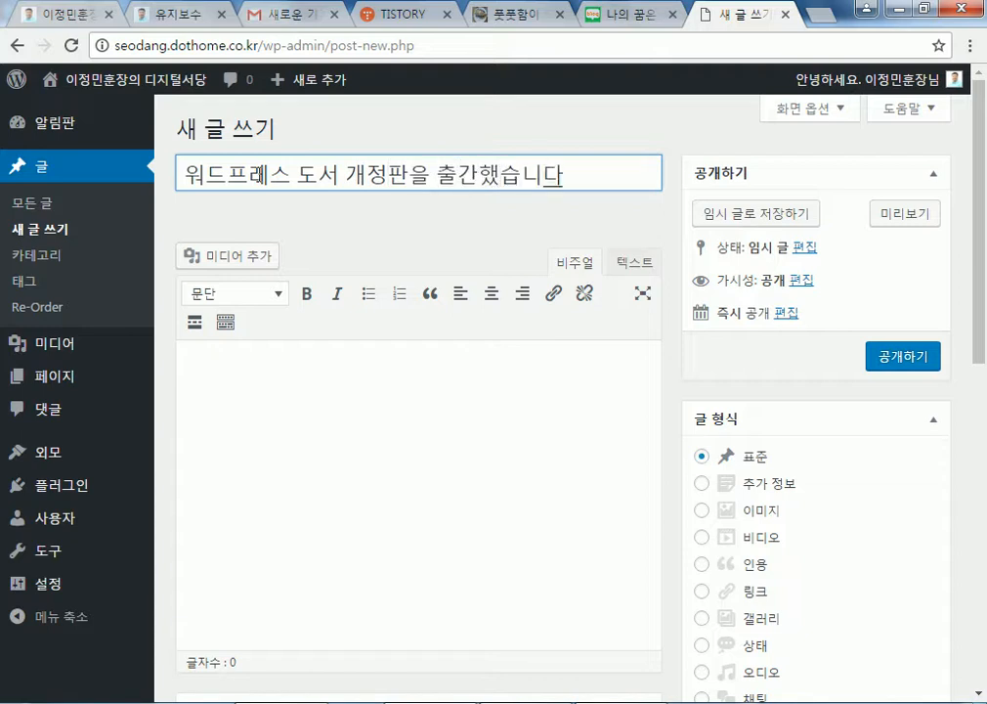
{"action": "left_click_drag", "start_coordinate": [565, 174], "coordinate": [125, 298]}
{"action": "key", "text": "ctrl+c"}
{"action": "left_click", "coordinate": [253, 386]}
{"action": "key", "text": "ctrl+v"}
- Assign the book revision publication post to the 워드프레스 and 보도자료 categories
{"action": "scroll", "coordinate": [831, 450], "scroll_direction": "down", "scroll_amount": 10}
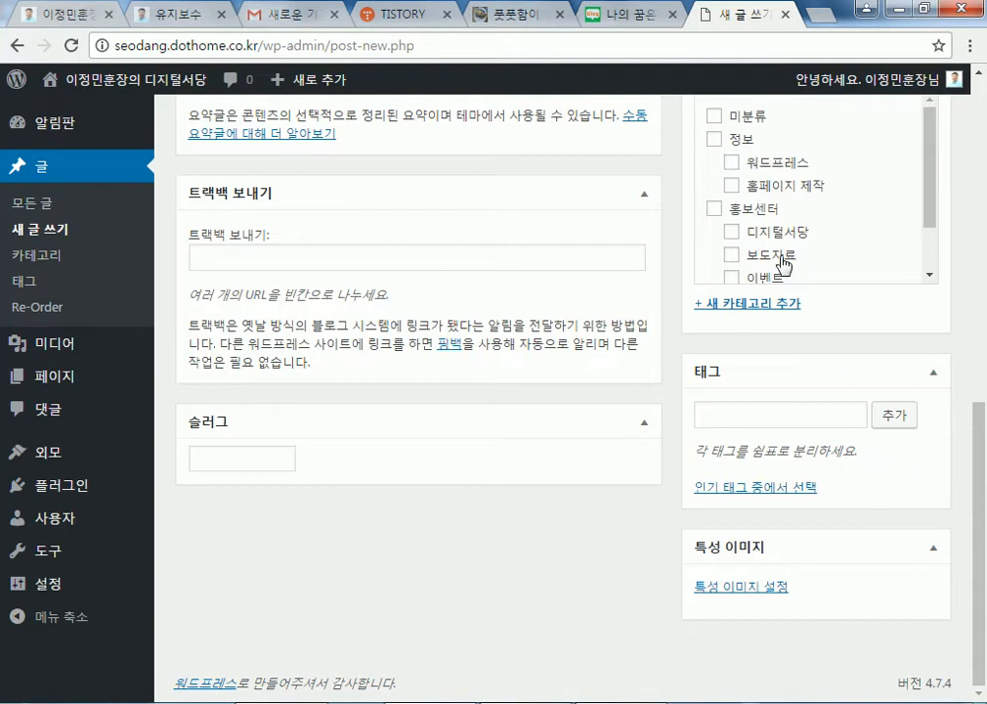
{"action": "left_click", "coordinate": [733, 164]}
{"action": "scroll", "coordinate": [812, 247], "scroll_direction": "down", "scroll_amount": 1}
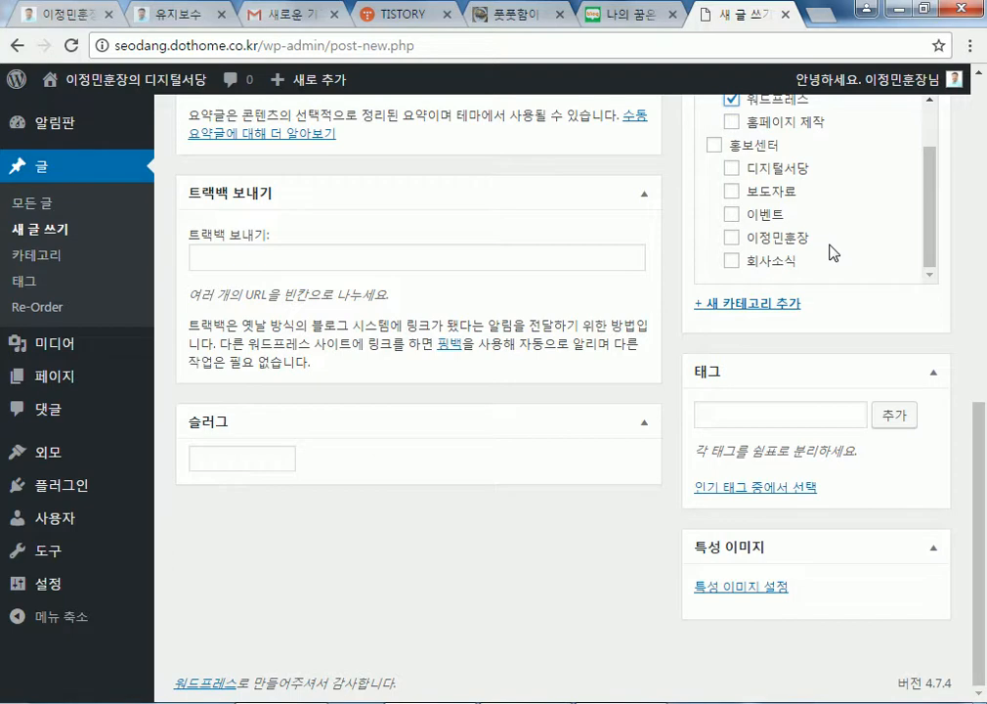
{"action": "left_click", "coordinate": [736, 199]}
{"action": "scroll", "coordinate": [903, 266], "scroll_direction": "up", "scroll_amount": 2}
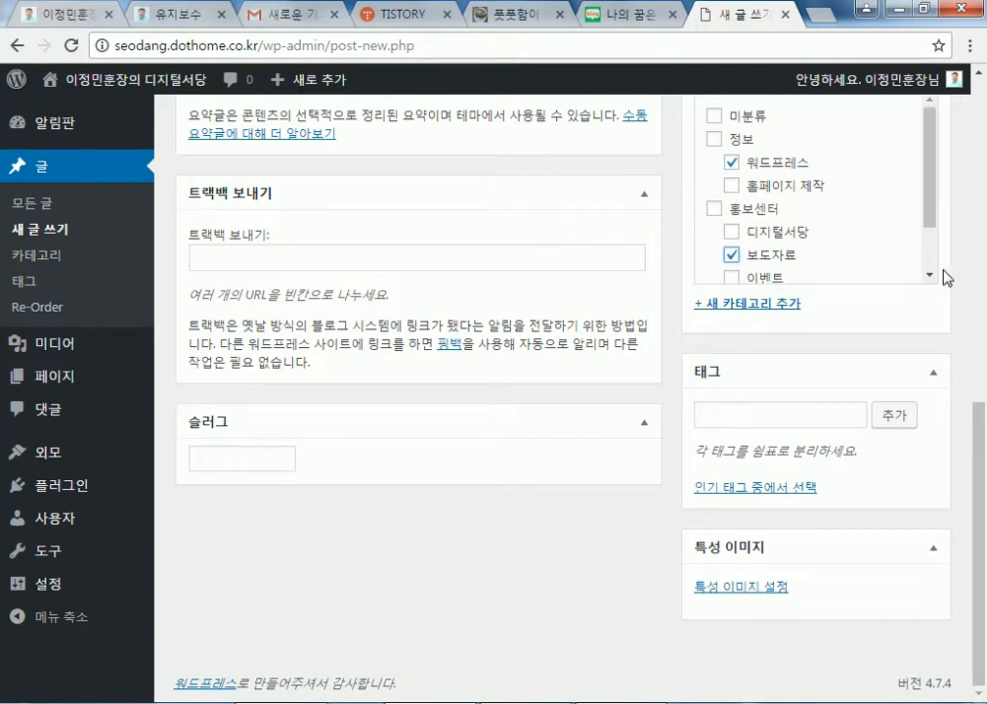
- Add the tags 워드프레스 and 도서출간 to the book revision publication post
{"action": "left_click", "coordinate": [788, 415]}
{"action": "type", "text": "워드프레스 "}
{"action": "type", "text": "도서출가"}
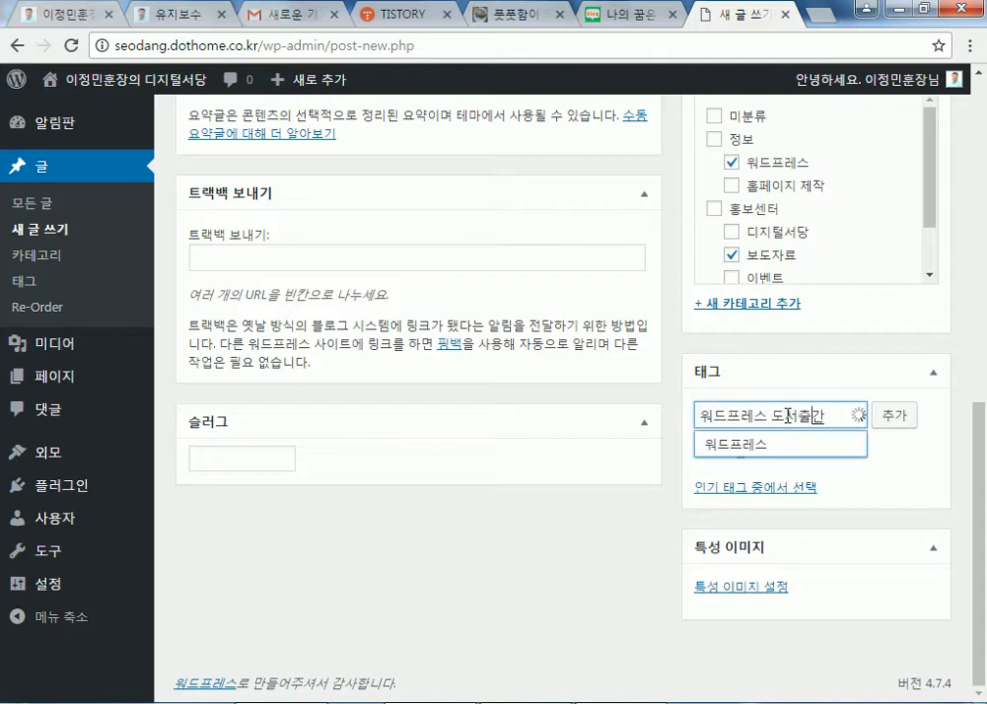
{"action": "type", "text": ","}
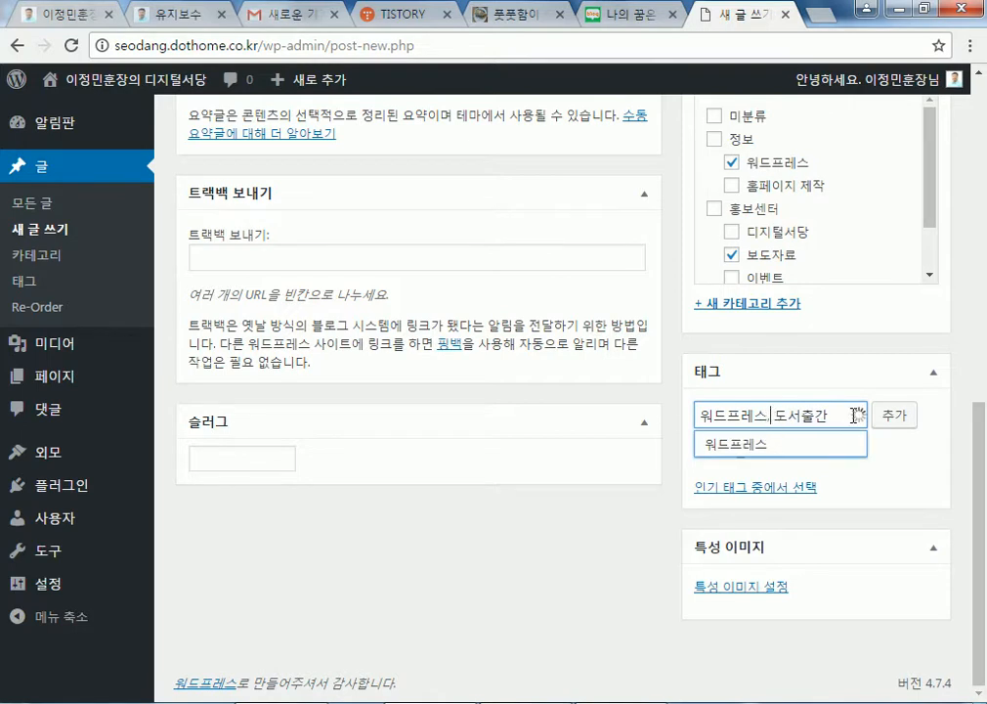
{"action": "key", "text": "Delete"}
{"action": "left_click", "coordinate": [889, 424]}
- Publish the book revision publication post and start another new post
{"action": "scroll", "coordinate": [919, 401], "scroll_direction": "up", "scroll_amount": 10}
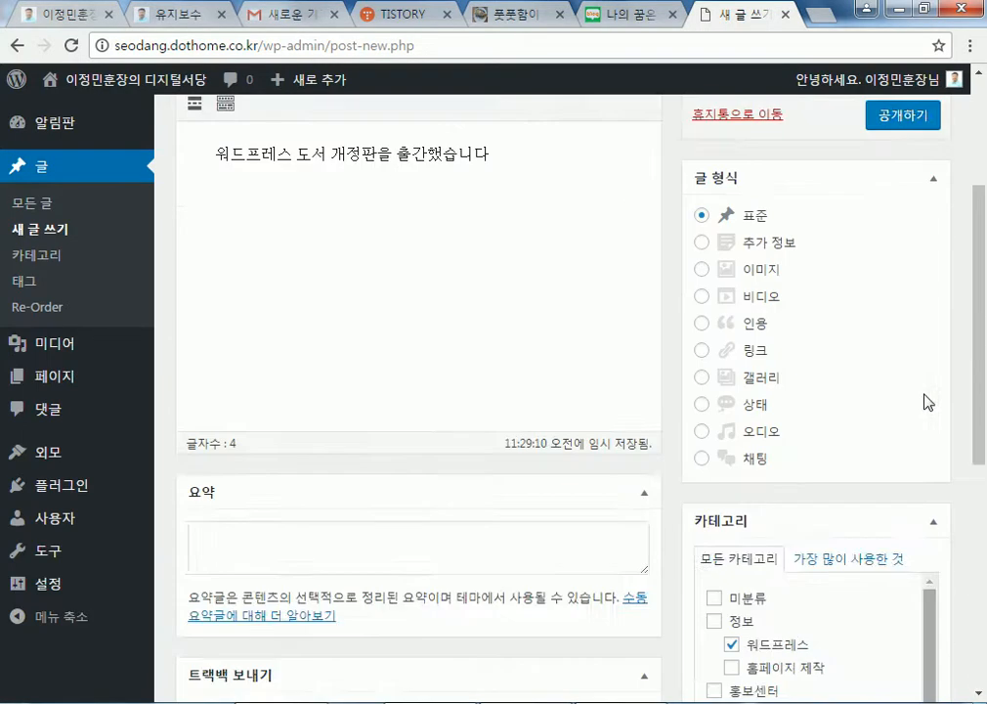
{"action": "left_click", "coordinate": [901, 360]}
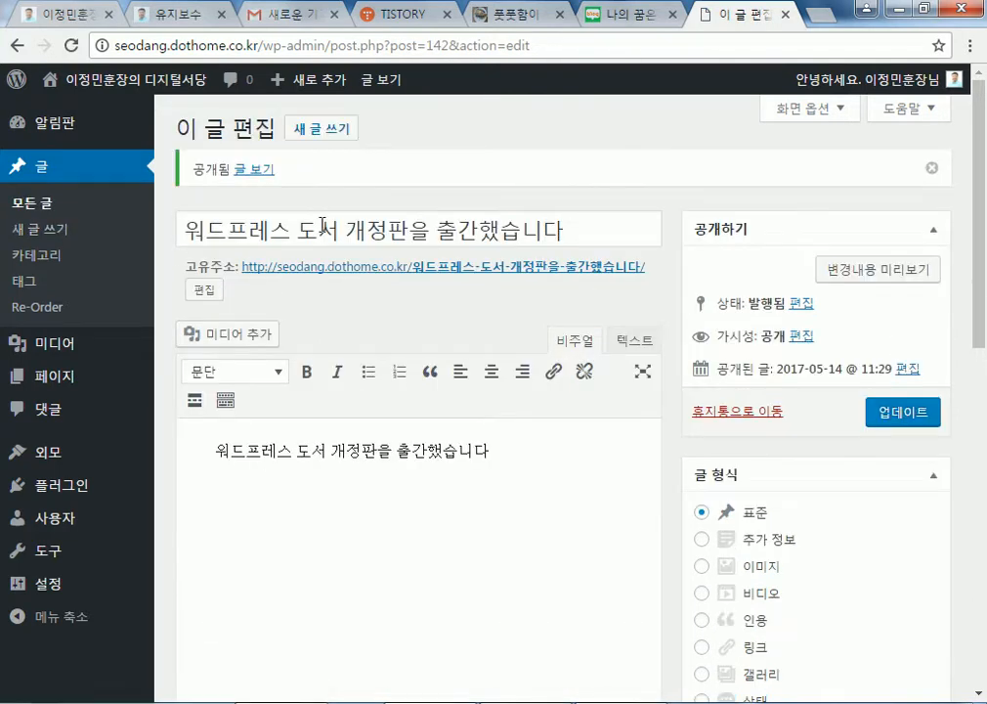
{"action": "left_click", "coordinate": [320, 128]}
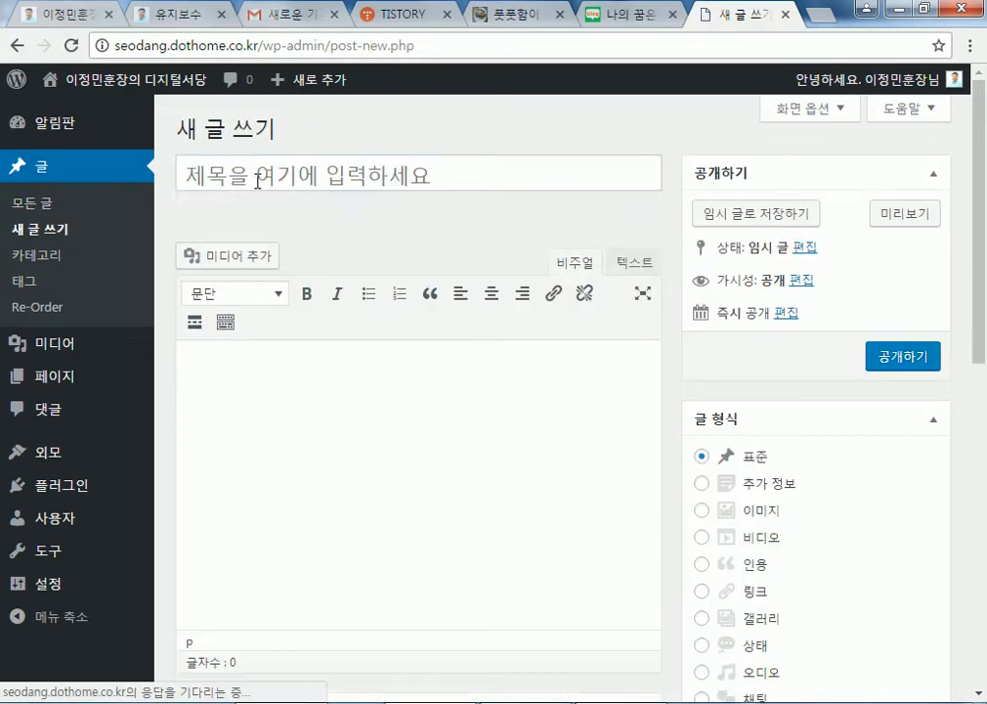
{"action": "type", "text": "으ㅏ"}
{"action": "key", "text": "BackSpace"}
{"action": "key", "text": "BackSpace"}
{"action": "type", "text": "워드프레스"}
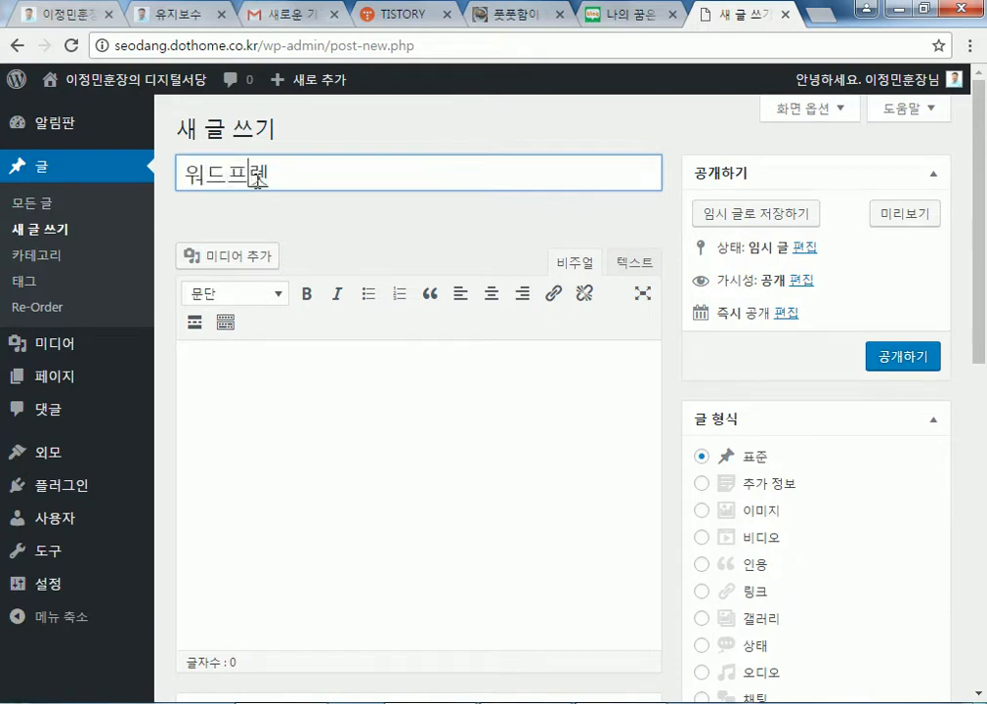
{"action": "type", "text": " 웹상"}
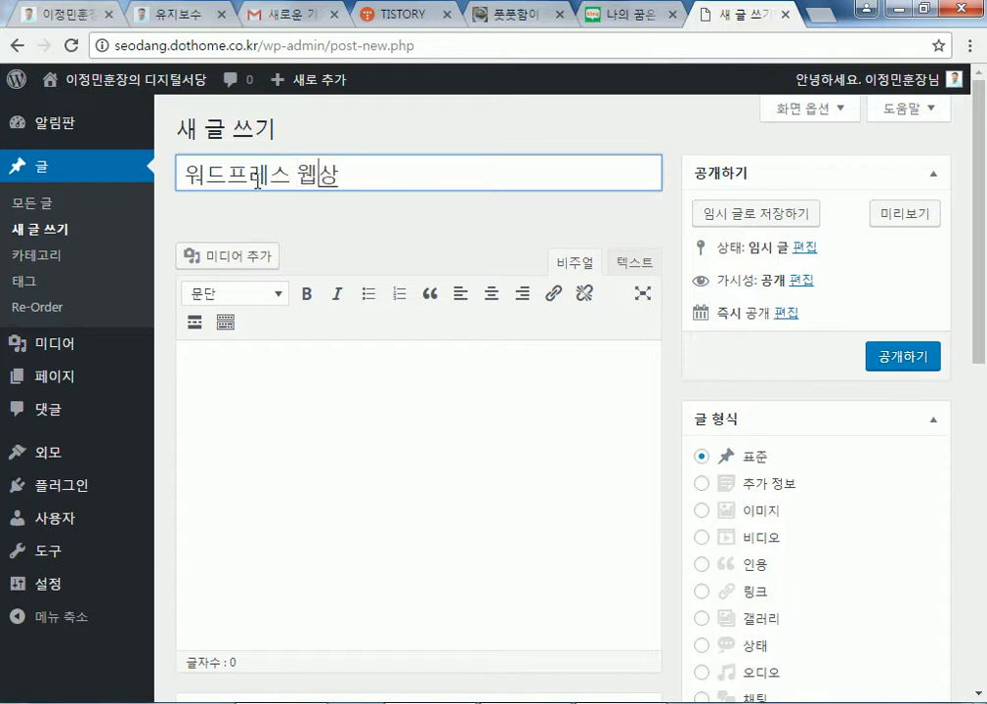
{"action": "key", "text": "BackSpace"}
{"action": "type", "text": "사이트 제자"}
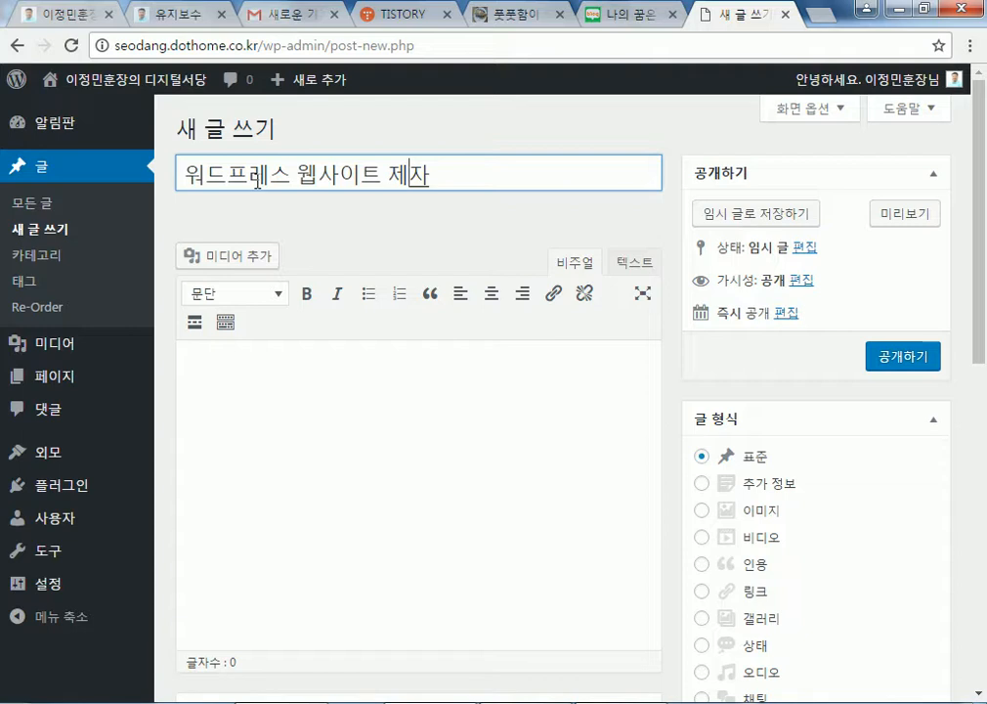
- Title the new post "홈페이지의 최신 트랜드"
{"action": "key", "text": "ctrl+a"}
{"action": "type", "text": "홈페이지의 ㅊ"}
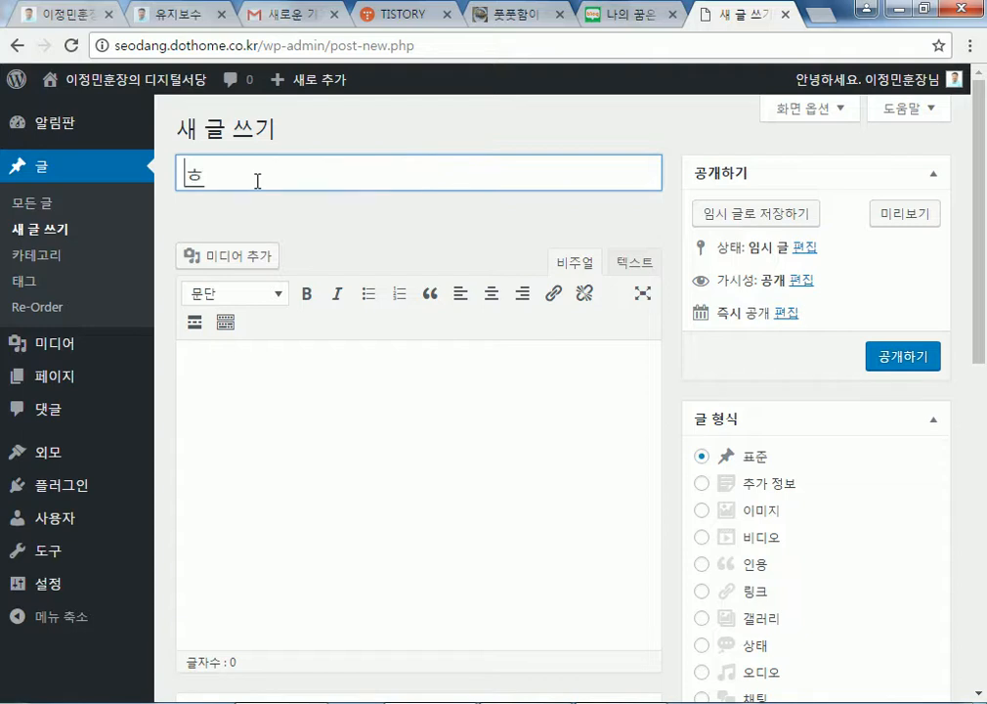
{"action": "type", "text": "ㅚ신 트랜드"}
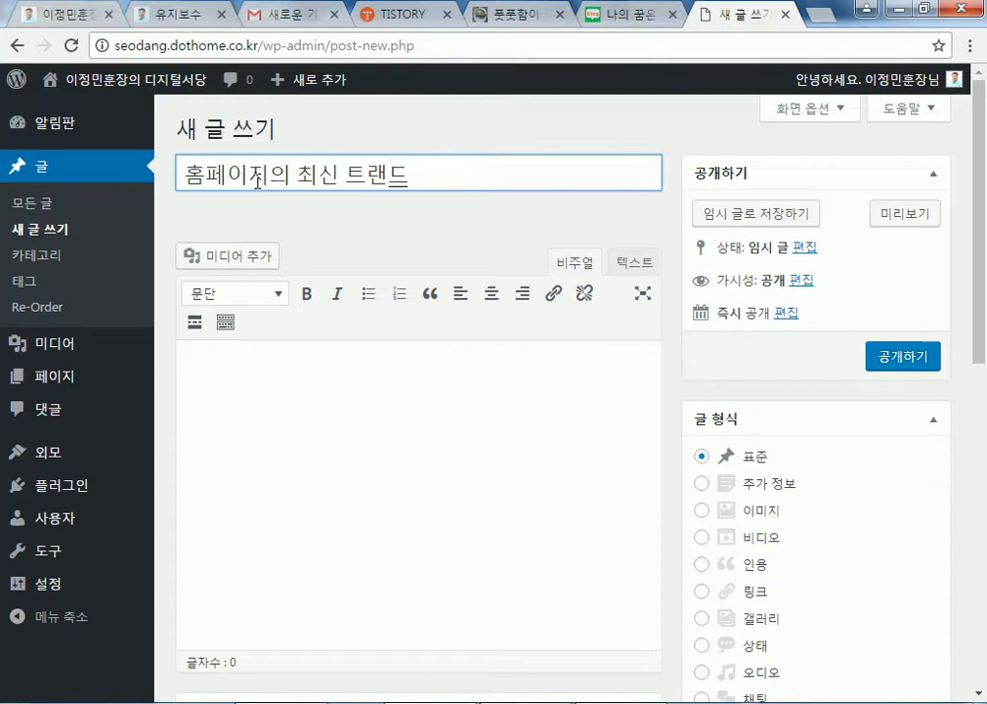
- Complete the post title as "홈페이지의 최신 트랜드 - 반응형 웹" and paste a copy of the title into the body
{"action": "type", "text": " - 반응형웨"}
{"action": "type", "text": "ㅂ"}
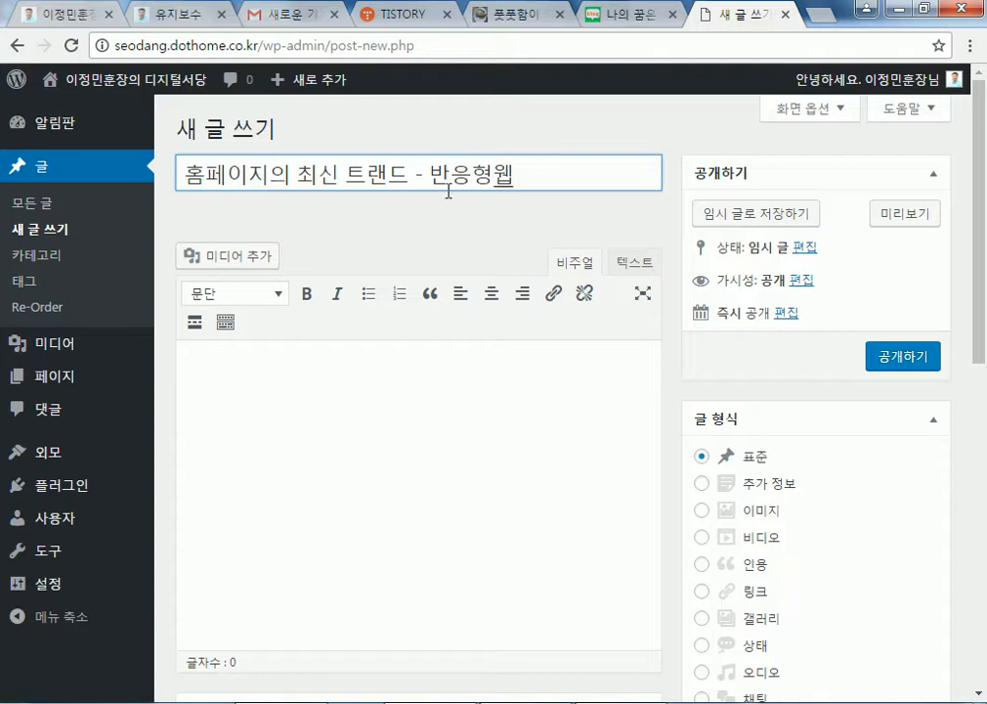
{"action": "key", "text": "ctrl+a"}
{"action": "key", "text": "ctrl+c"}
{"action": "left_click", "coordinate": [284, 389]}
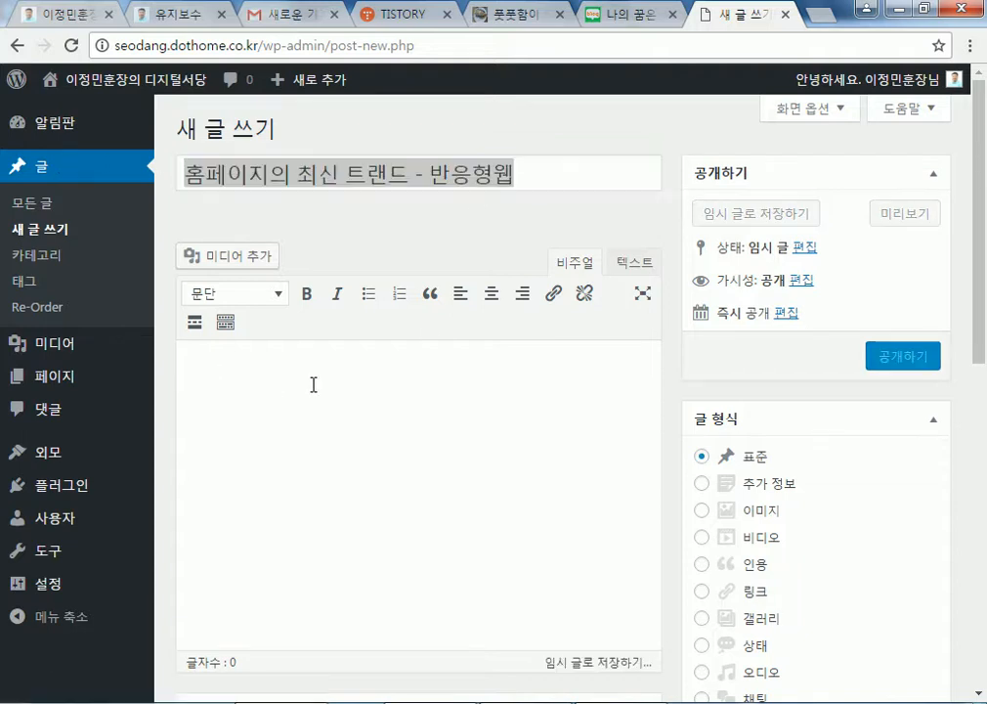
{"action": "key", "text": "ctrl+v"}
{"action": "left_click", "coordinate": [485, 174]}
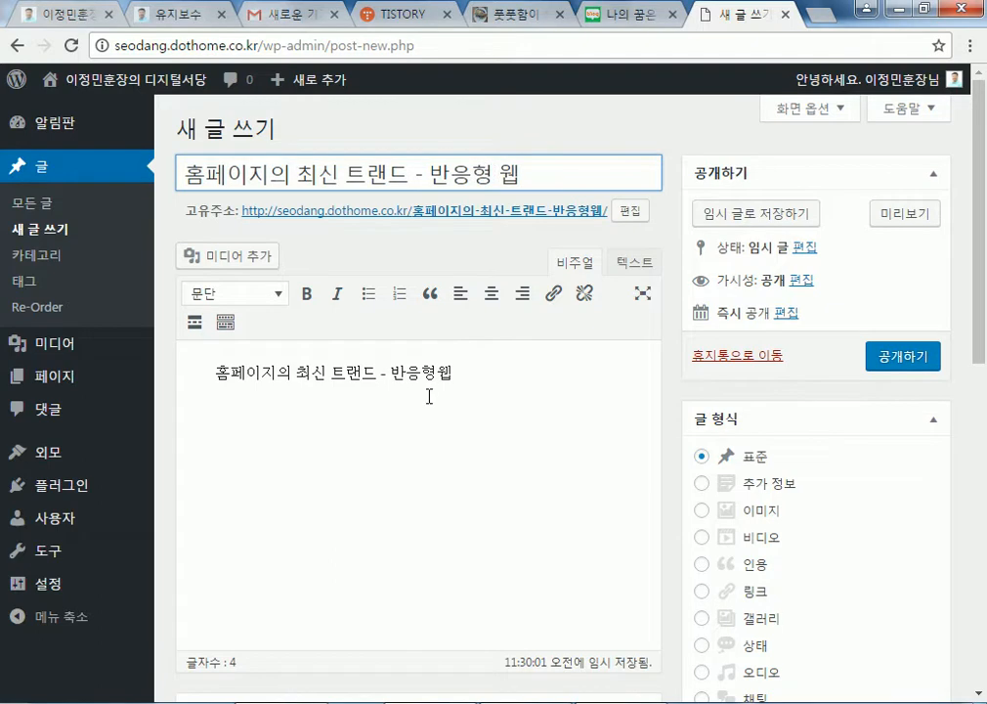
- Assign the post to the 워드프레스 and 홈페이지 제작 categories
{"action": "scroll", "coordinate": [921, 509], "scroll_direction": "down", "scroll_amount": 4}
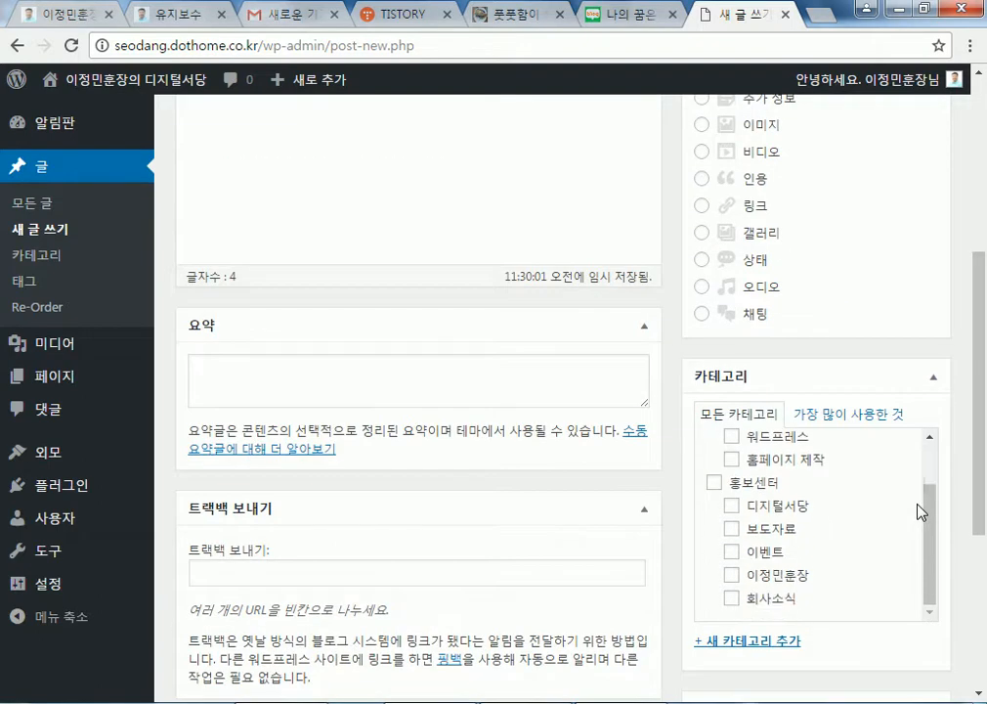
{"action": "left_click", "coordinate": [731, 436]}
{"action": "left_click", "coordinate": [732, 459]}
- Add the tags 반응형웹, 홈페이지제작 and 최신트랜드 to the post, and publish it
{"action": "scroll", "coordinate": [860, 597], "scroll_direction": "down", "scroll_amount": 3}
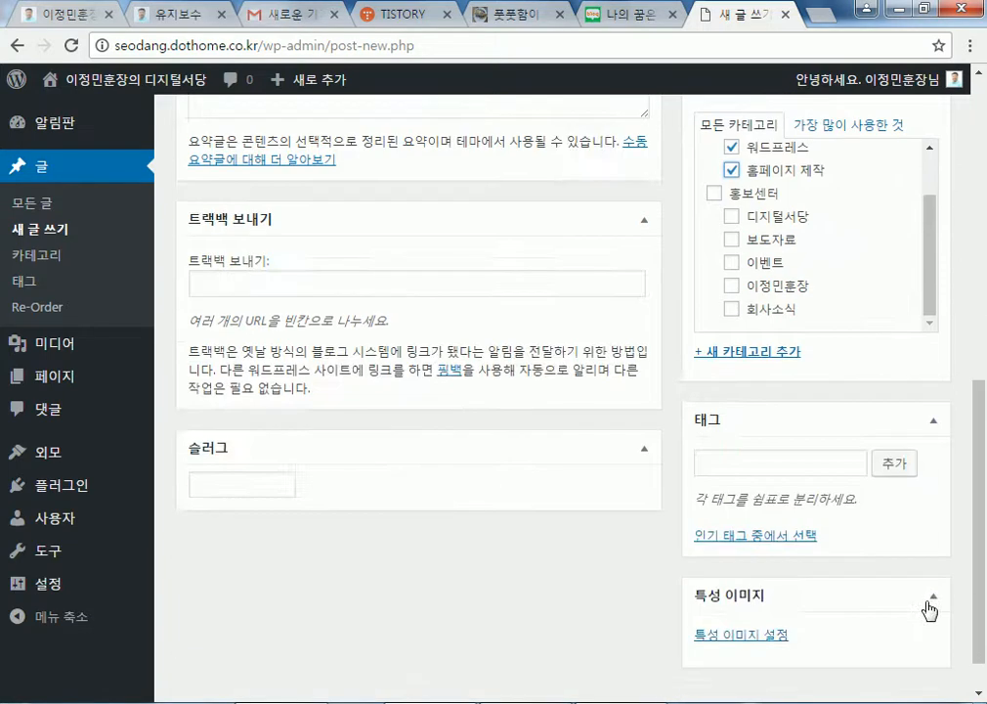
{"action": "left_click", "coordinate": [767, 464]}
{"action": "type", "text": "반응형우"}
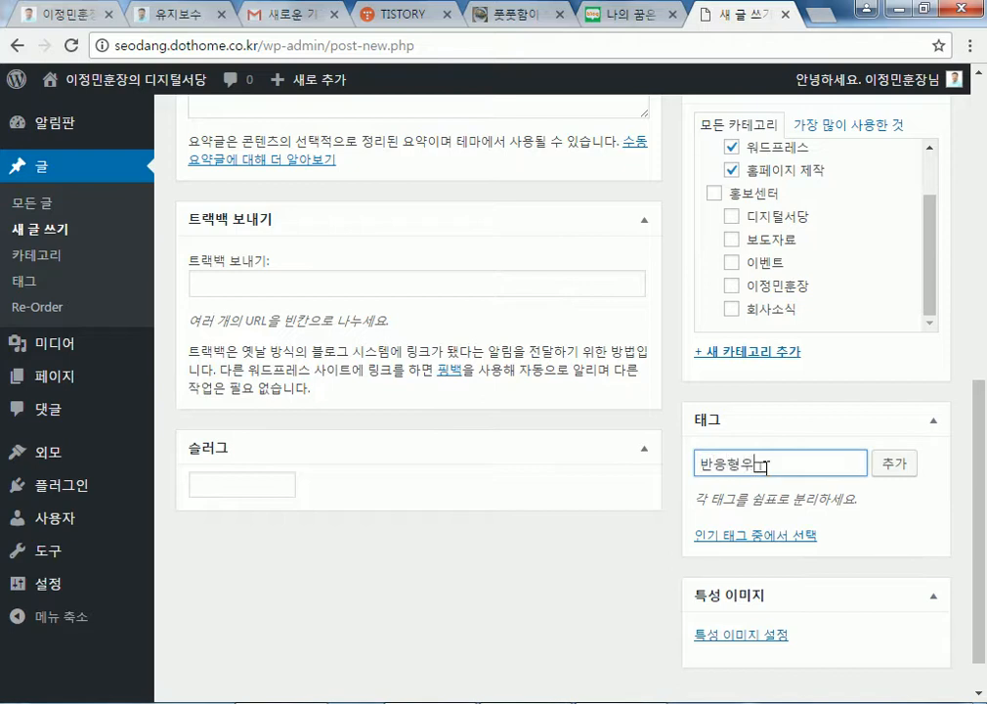
{"action": "key", "text": "BackSpace"}
{"action": "type", "text": "웹,홈"}
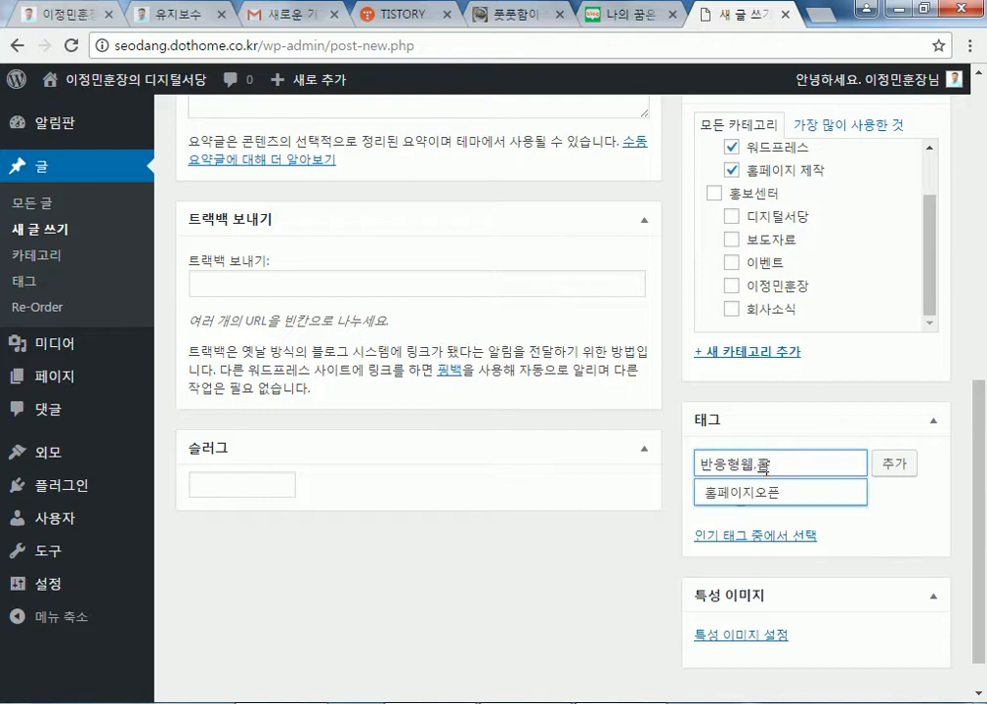
{"action": "type", "text": "페"}
{"action": "key", "text": "BackSpace"}
{"action": "type", "text": "홈페이지제자,최신트렌"}
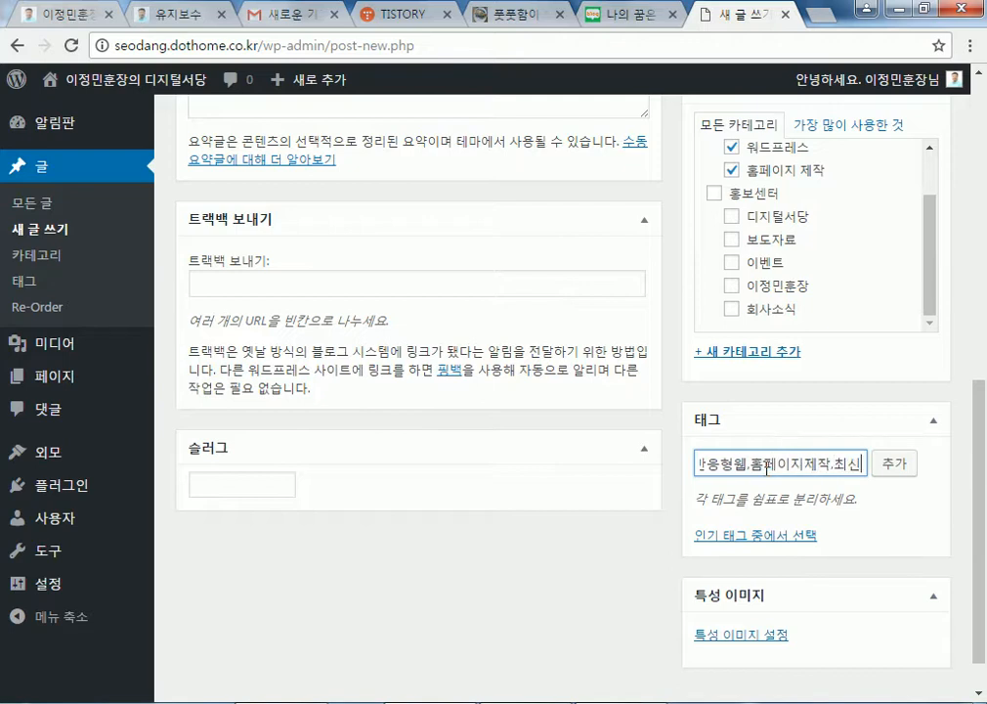
{"action": "left_click", "coordinate": [892, 468]}
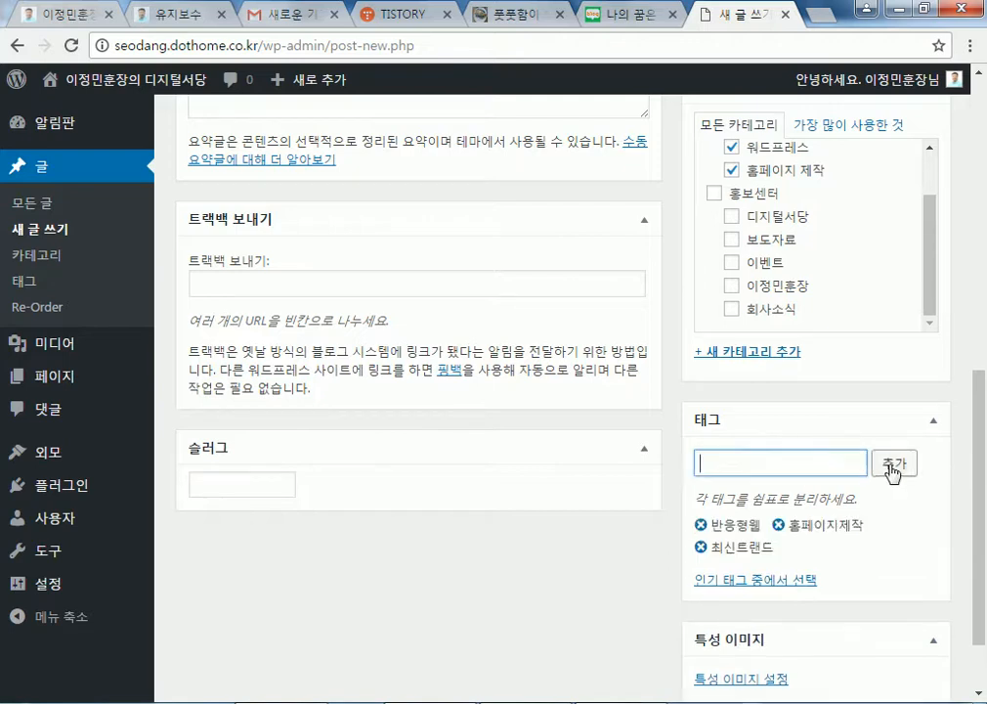
{"action": "scroll", "coordinate": [919, 449], "scroll_direction": "up", "scroll_amount": 8}
{"action": "left_click", "coordinate": [901, 358]}
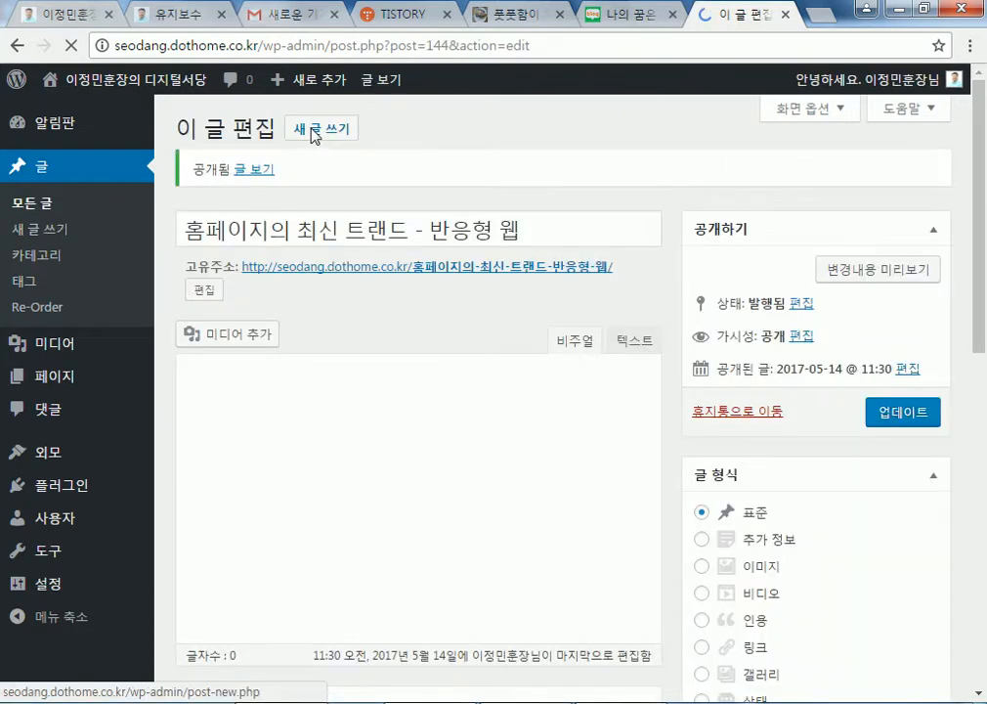
- Create a new post titled "대표적인 CMS 제작 도구" and copy the title into its body
{"action": "left_click", "coordinate": [313, 134]}
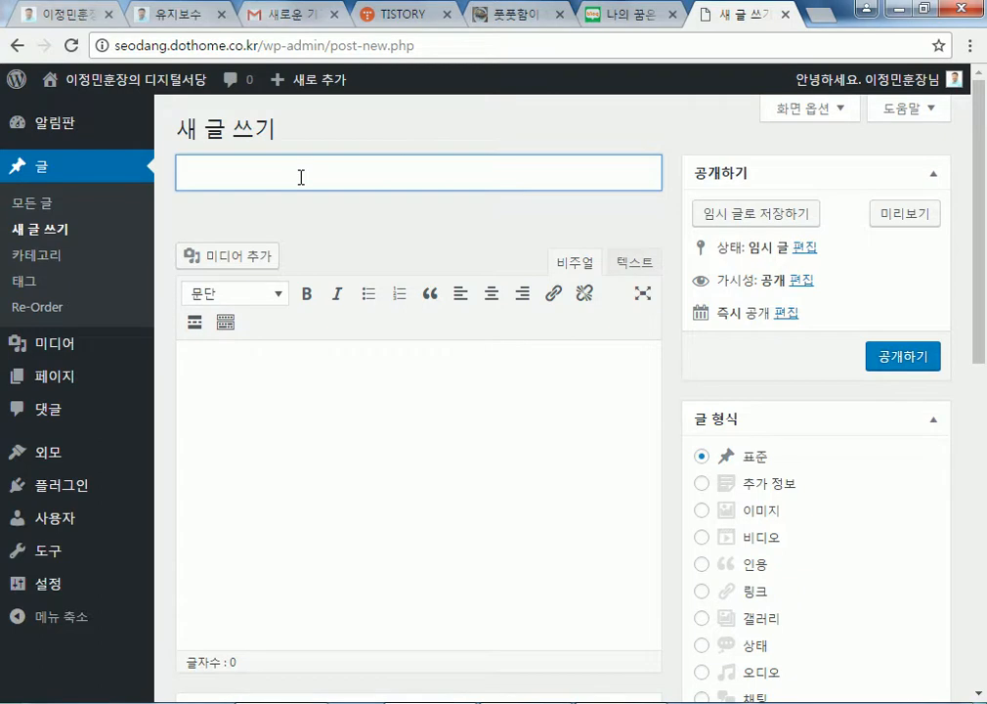
{"action": "type", "text": "대표적인"}
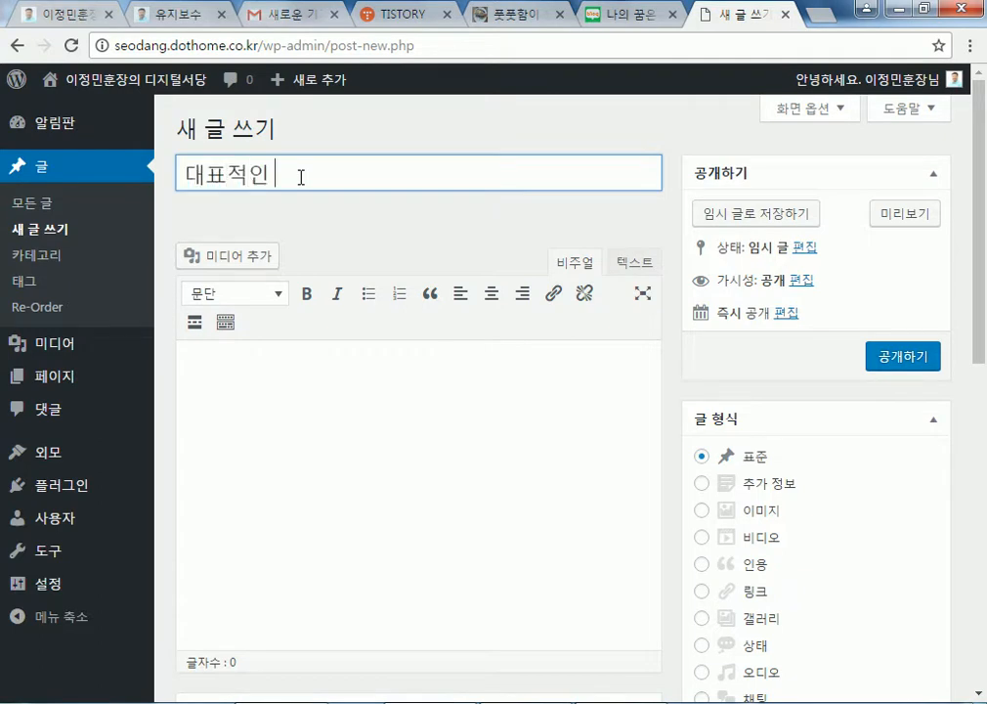
{"action": "type", "text": " CMS 제작 도구"}
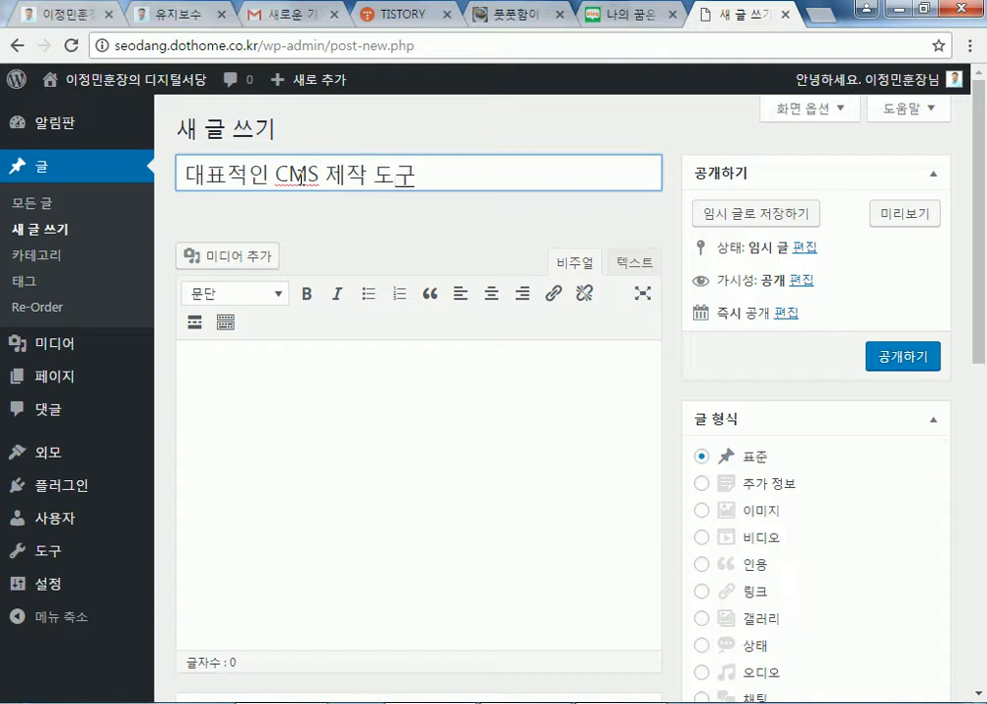
{"action": "key", "text": "ctrl+a"}
{"action": "key", "text": "ctrl+c"}
{"action": "left_click", "coordinate": [302, 430]}
{"action": "key", "text": "ctrl+v"}
- Assign the CMS post to the 워드프레스 category and tag it with CMS and 제작도구
{"action": "scroll", "coordinate": [907, 406], "scroll_direction": "down", "scroll_amount": 8}
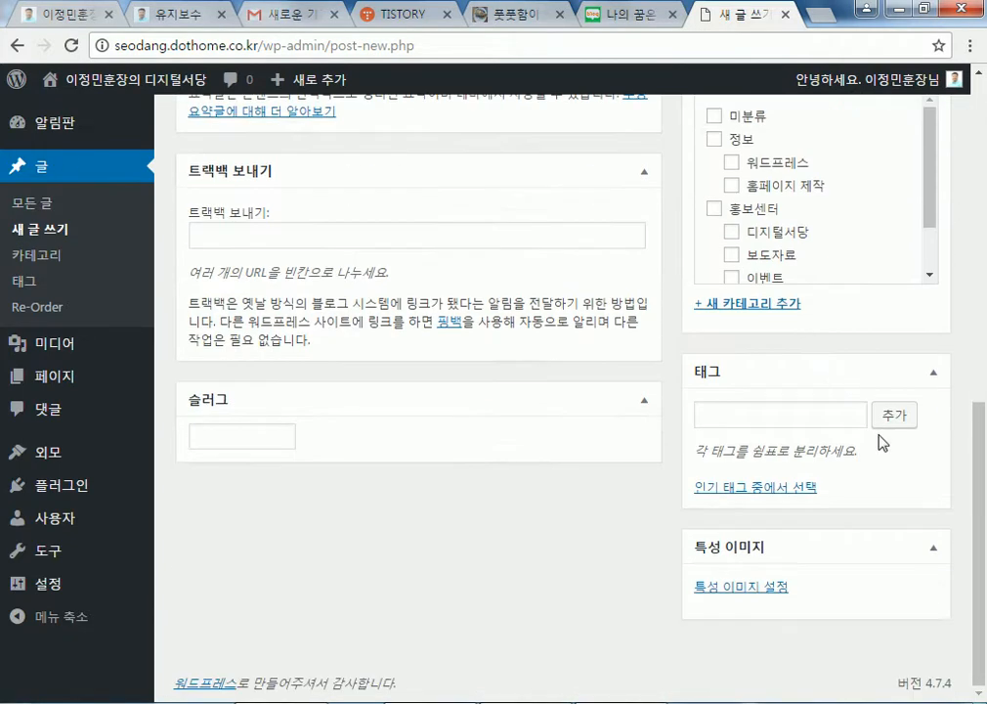
{"action": "left_click", "coordinate": [733, 164]}
{"action": "left_click", "coordinate": [755, 416]}
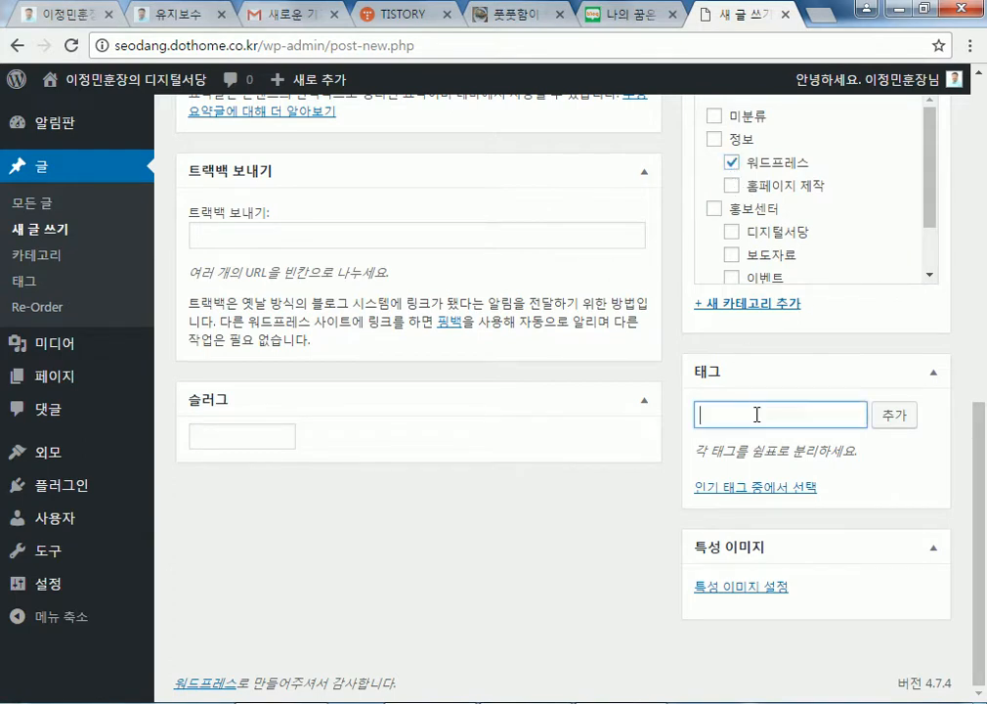
{"action": "type", "text": "MCS"}
{"action": "type", "text": "C"}
{"action": "type", "text": "제작도구"}
{"action": "left_click", "coordinate": [890, 416]}
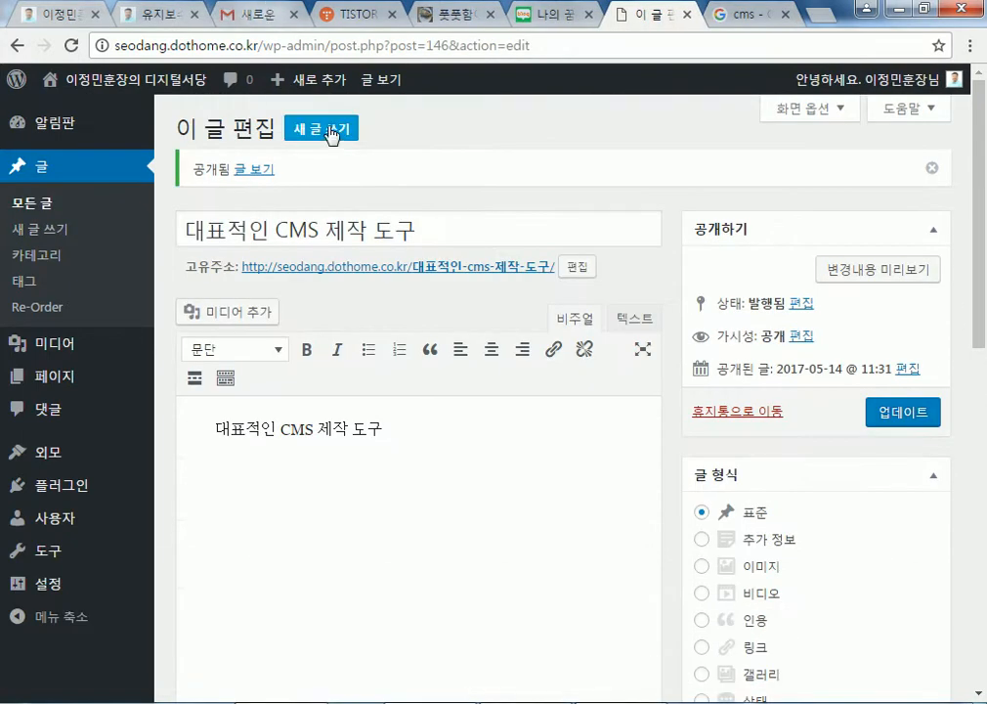
- Create another post titled "워드프레스 4.0 출시" and copy the title into its body
{"action": "left_click", "coordinate": [311, 86]}
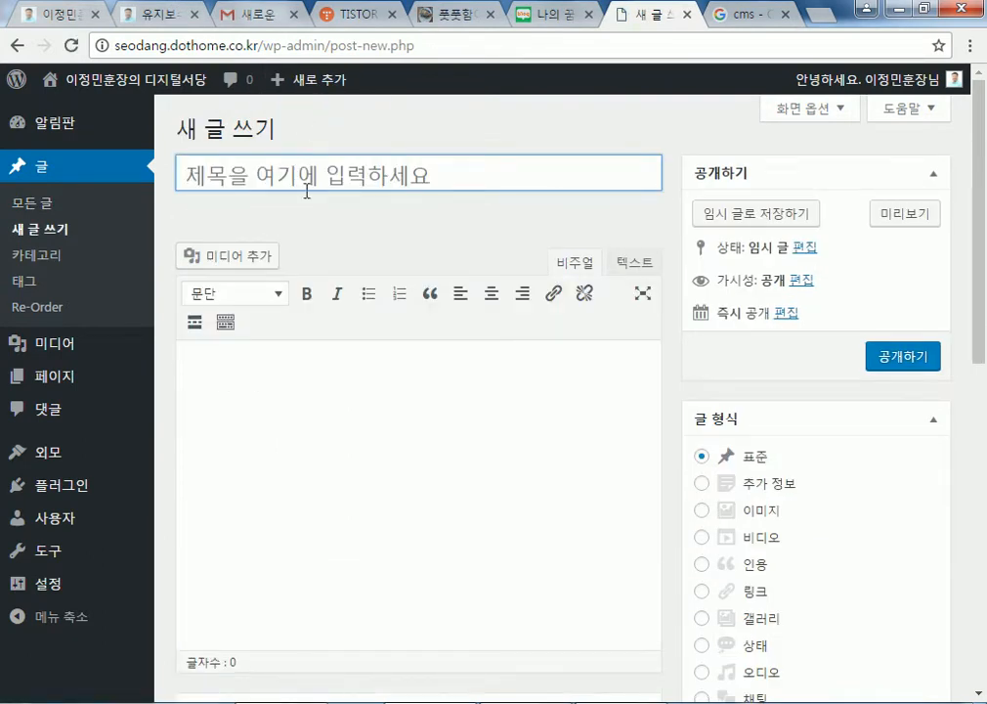
{"action": "type", "text": "dnjemv"}
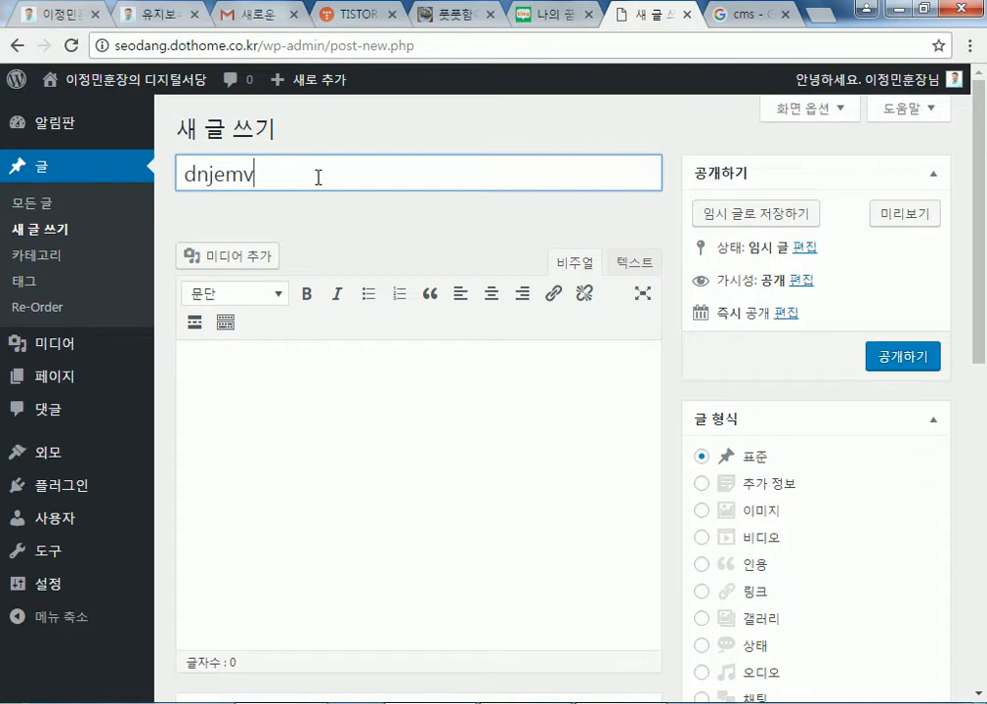
{"action": "key", "text": "ctrl+a"}
{"action": "type", "text": "워드프레스"}
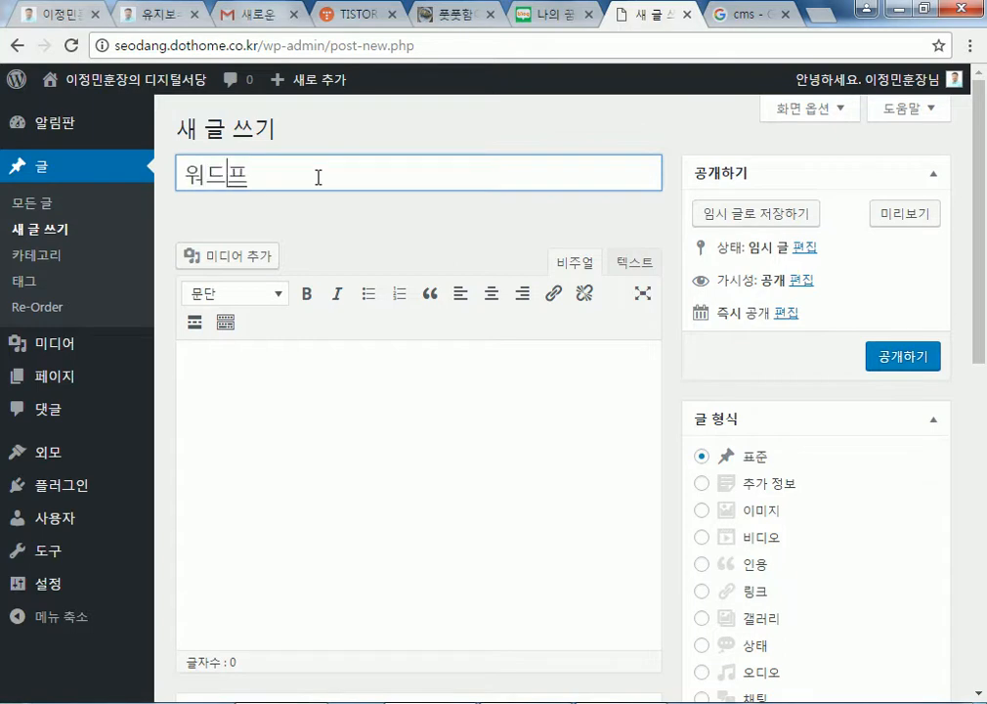
{"action": "key", "text": "BackSpace"}
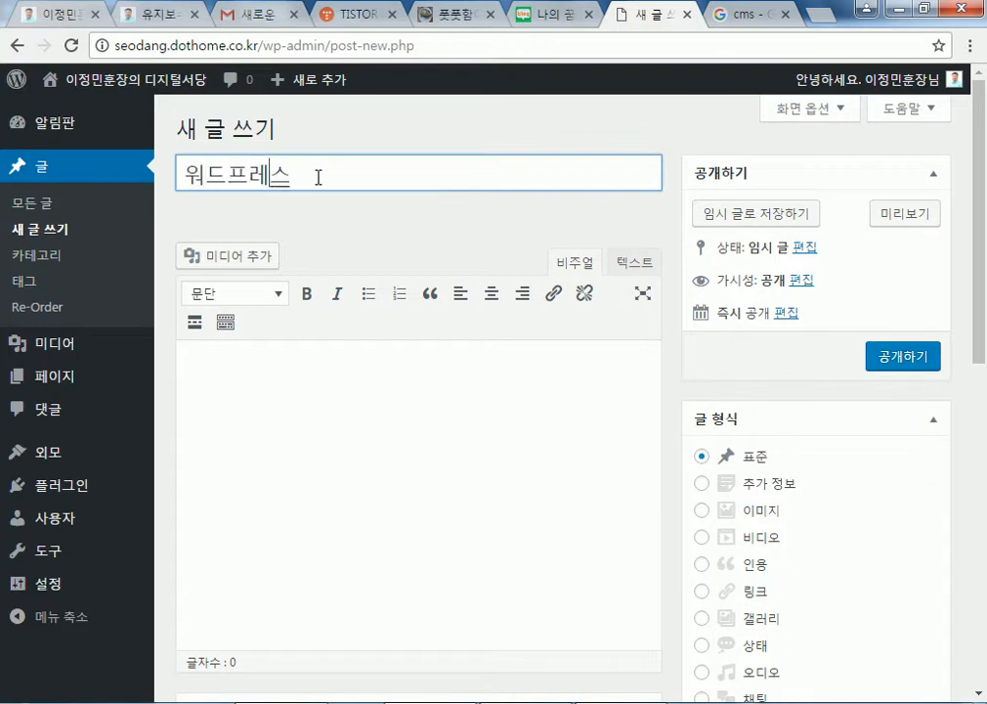
{"action": "type", "text": "4.0 출시"}
{"action": "left_click_drag", "start_coordinate": [421, 170], "coordinate": [77, 188]}
{"action": "key", "text": "ctrl+c"}
{"action": "left_click", "coordinate": [264, 397]}
{"action": "key", "text": "ctrl+v"}
- Assign the "워드프레스 4.0 출시" post to the 워드프레스 and 보도자료 categories, and publish it
{"action": "scroll", "coordinate": [861, 380], "scroll_direction": "down", "scroll_amount": 6}
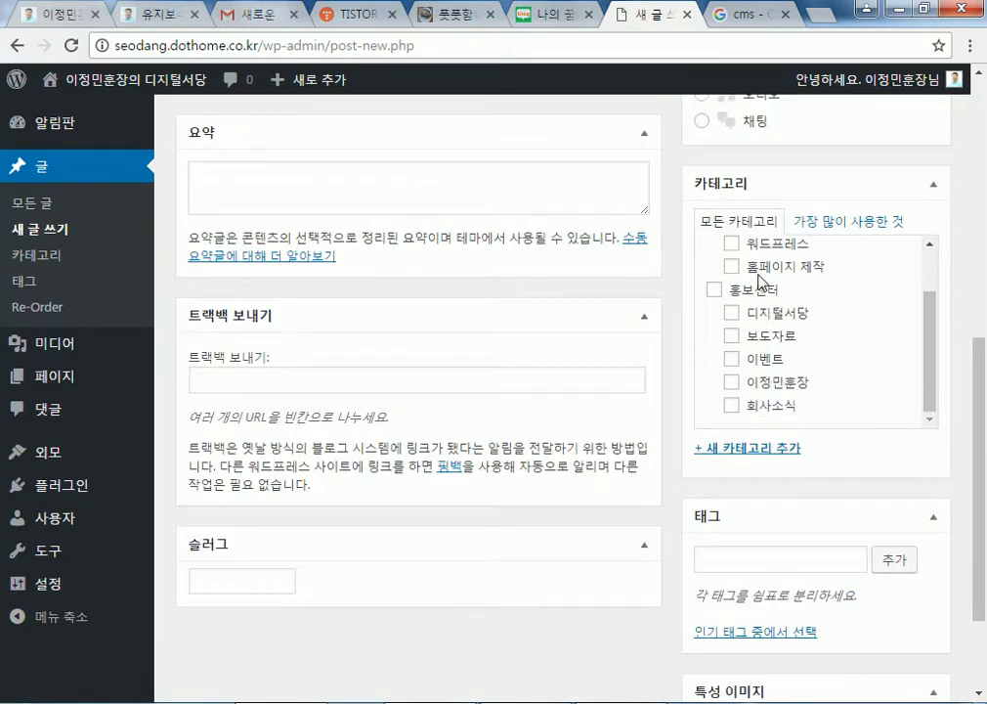
{"action": "left_click", "coordinate": [732, 244]}
{"action": "left_click", "coordinate": [732, 336]}
{"action": "scroll", "coordinate": [880, 440], "scroll_direction": "down", "scroll_amount": 3}
{"action": "scroll", "coordinate": [917, 467], "scroll_direction": "up", "scroll_amount": 10}
{"action": "left_click", "coordinate": [904, 362]}
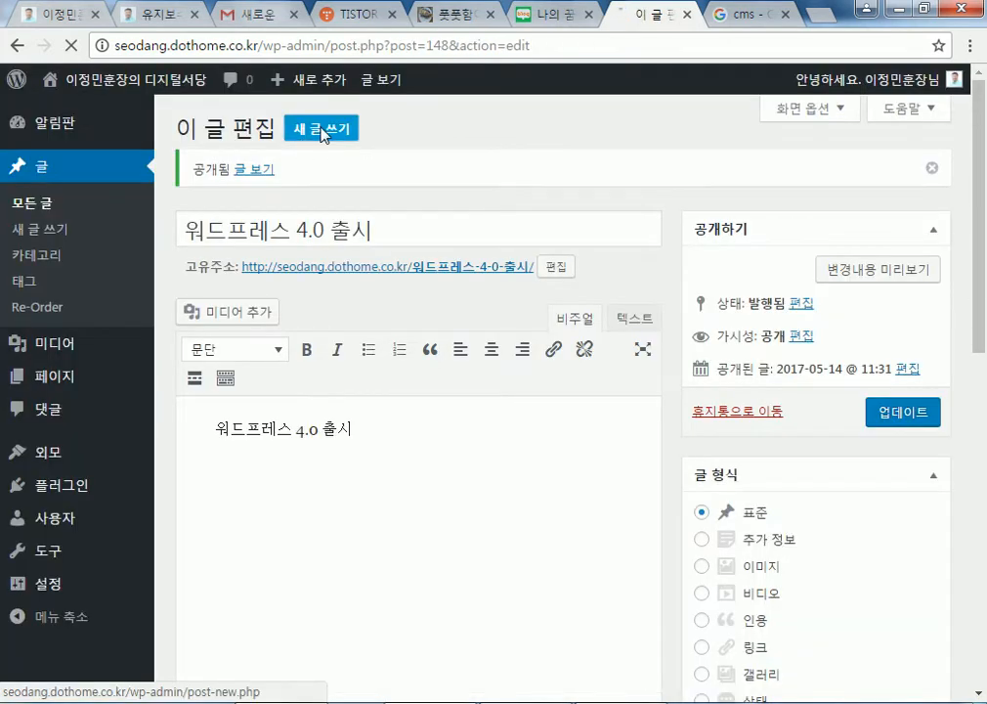
- Create a new post titled "워드프레스 창시자 매트가 방한했습니다" and copy the title into its body
{"action": "left_click", "coordinate": [323, 132]}
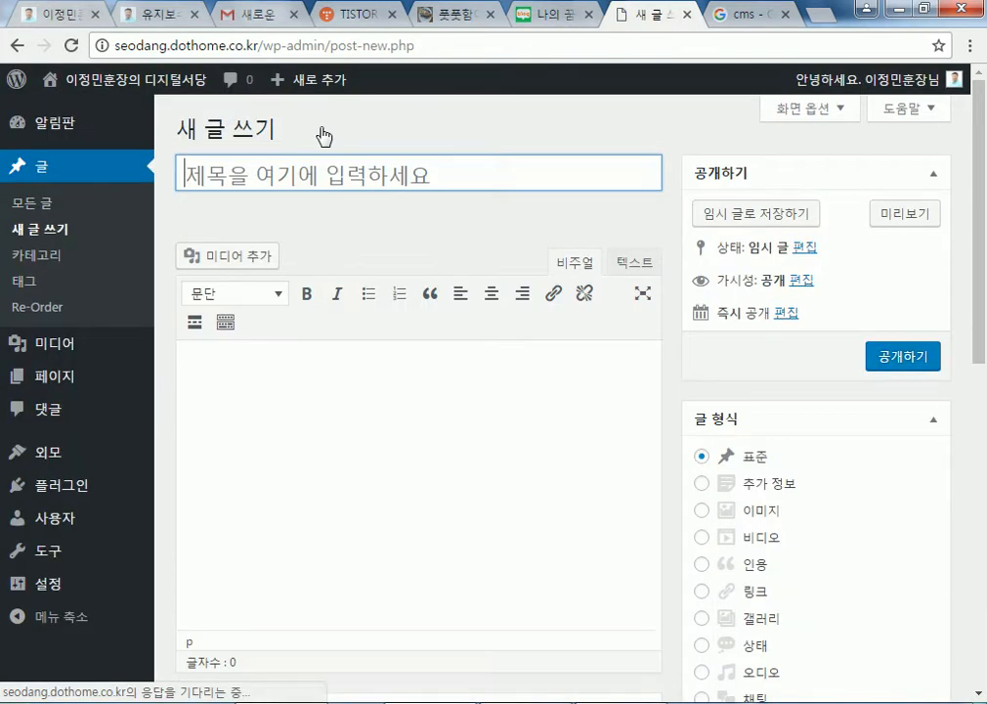
{"action": "left_click", "coordinate": [302, 181]}
{"action": "type", "text": "워드프레스 "}
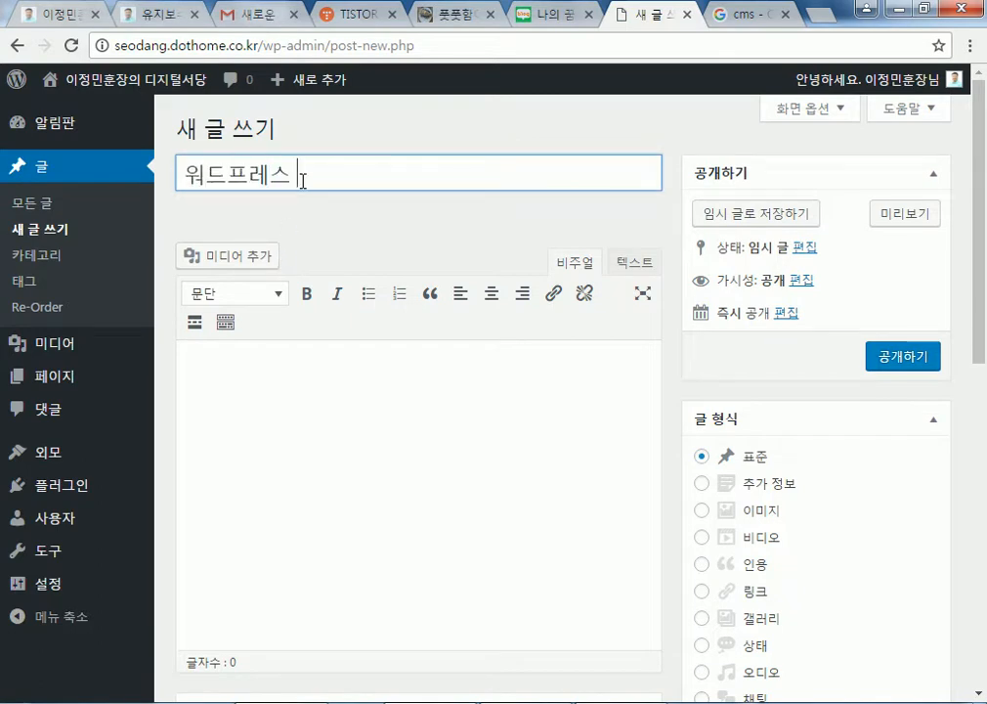
{"action": "type", "text": "창시자 매트가 방한해했습니다"}
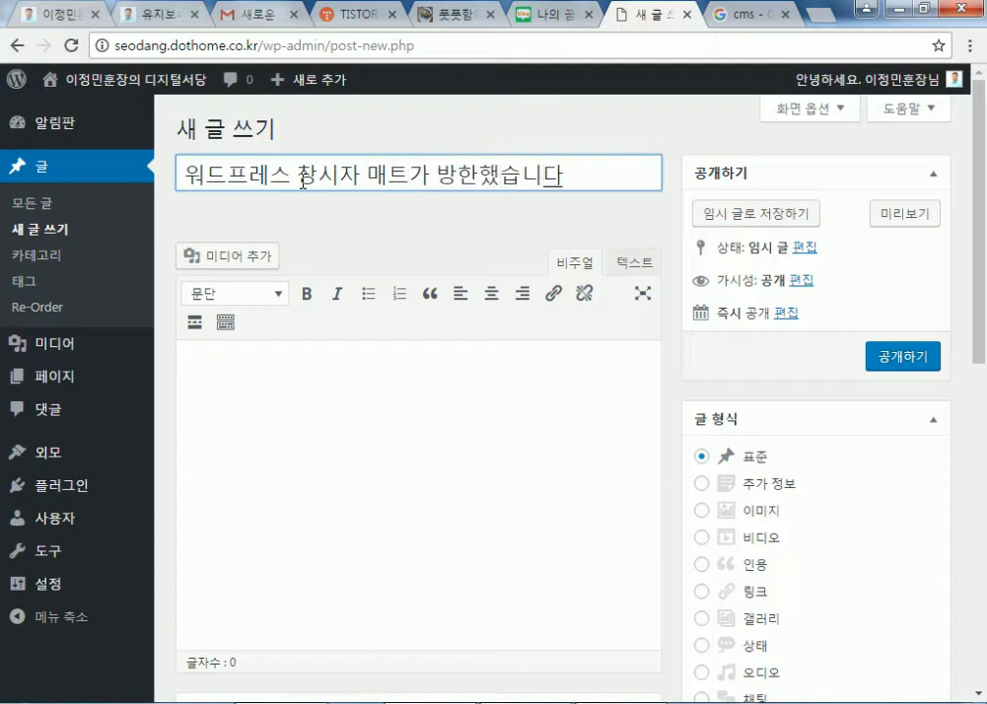
{"action": "key", "text": "ctrl+a"}
{"action": "key", "text": "ctrl+c"}
{"action": "left_click", "coordinate": [457, 417]}
{"action": "key", "text": "ctrl+v"}
- Assign the post about the WordPress founder's visit to the 워드프레스 and 보도자료 categories
{"action": "scroll", "coordinate": [843, 448], "scroll_direction": "down", "scroll_amount": 4}
{"action": "scroll", "coordinate": [879, 453], "scroll_direction": "down", "scroll_amount": 2}
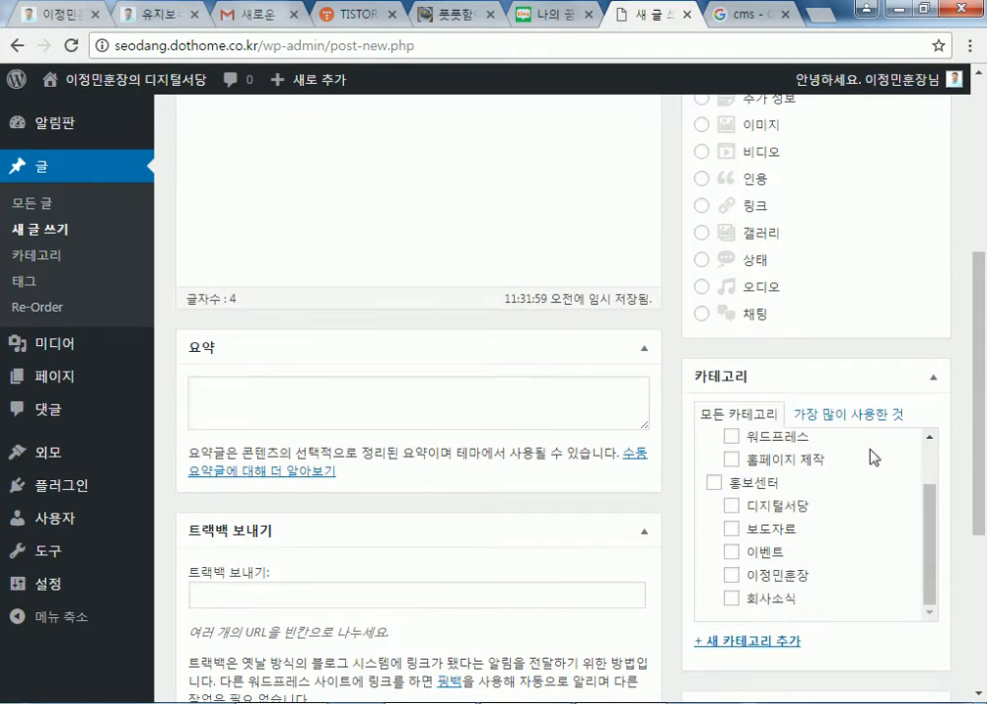
{"action": "left_click", "coordinate": [732, 437]}
{"action": "left_click", "coordinate": [731, 528]}
- Add the tags 매트방한 and 워드프레스 창시자 to the post, and publish it
{"action": "scroll", "coordinate": [943, 577], "scroll_direction": "down", "scroll_amount": 2}
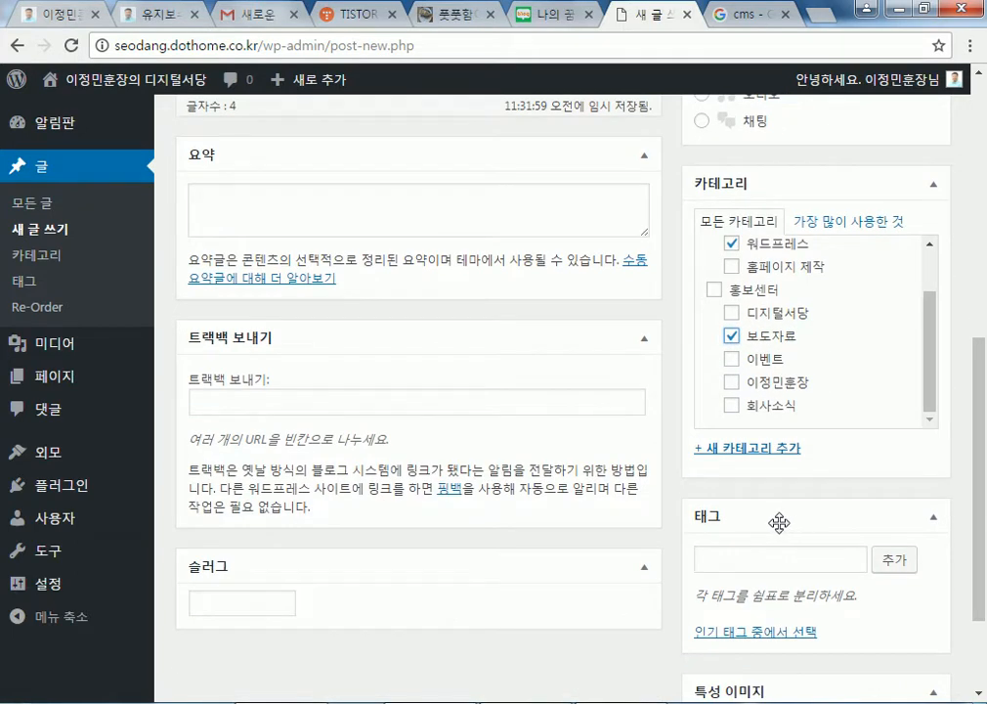
{"action": "left_click", "coordinate": [712, 562]}
{"action": "type", "text": "배트방한"}
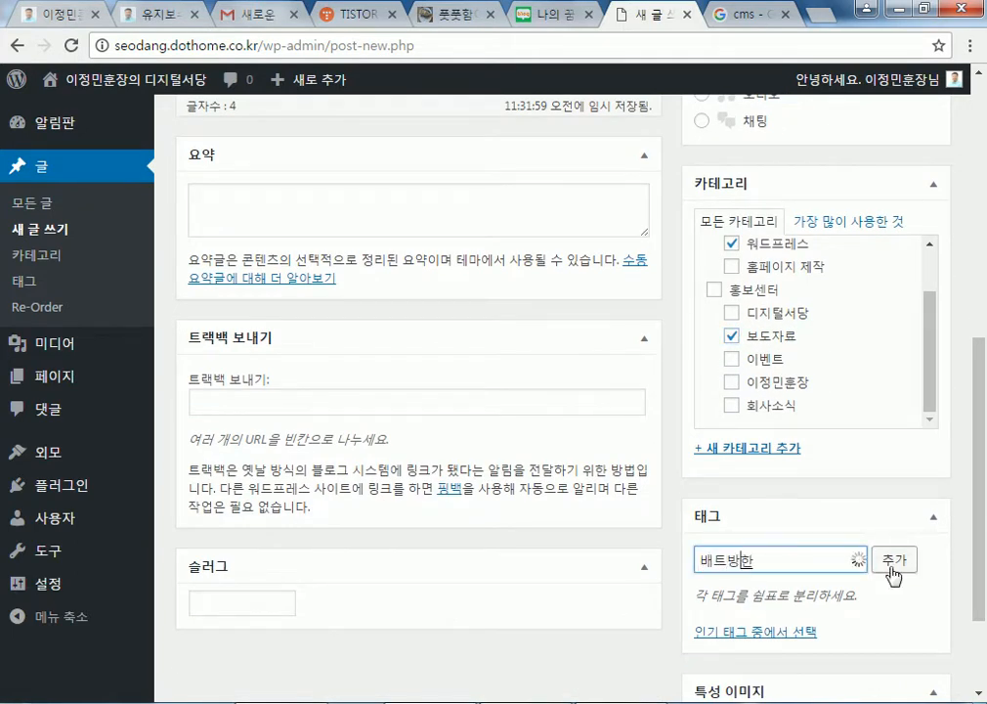
{"action": "key", "text": "Delete"}
{"action": "type", "text": "매"}
{"action": "type", "text": "ㅎㅜ,워드프레스"}
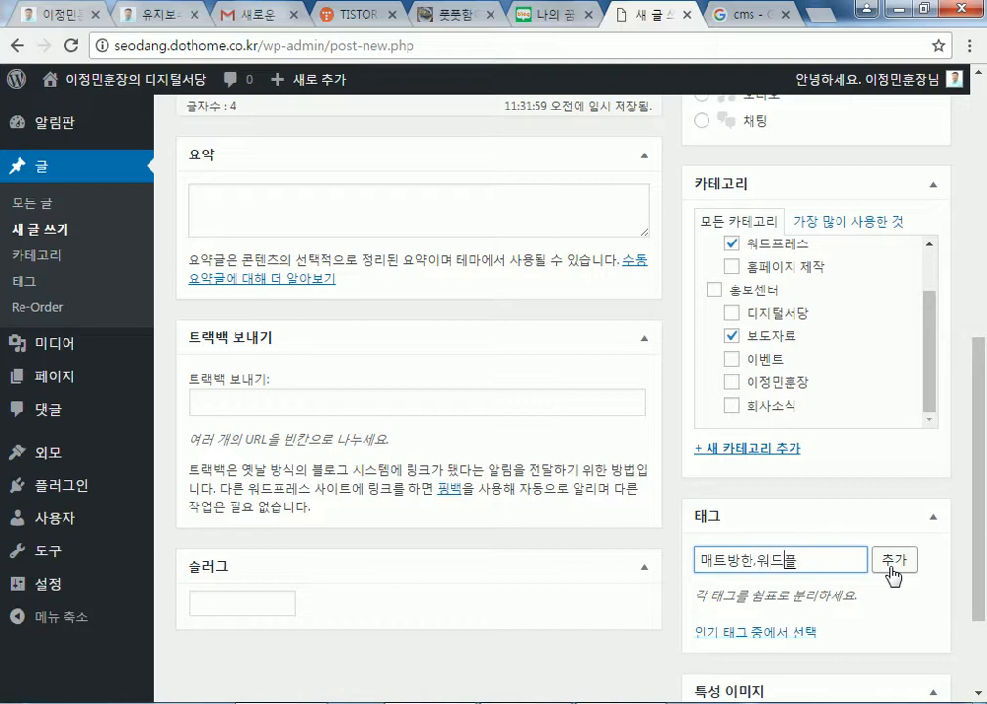
{"action": "type", "text": " 파ㅇ싱"}
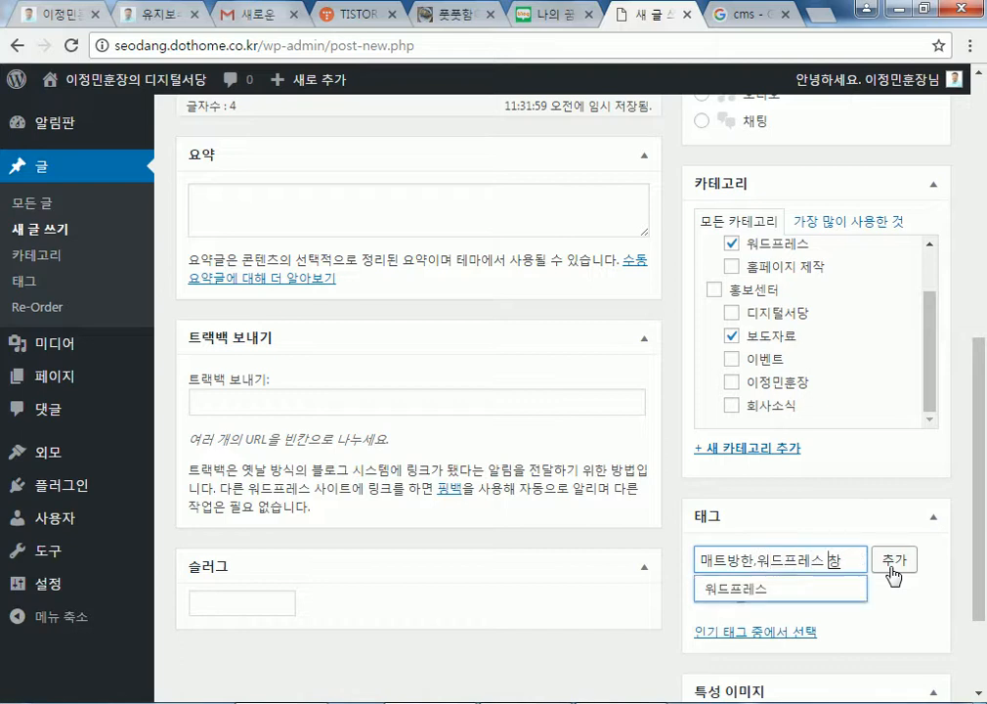
{"action": "left_click", "coordinate": [892, 561]}
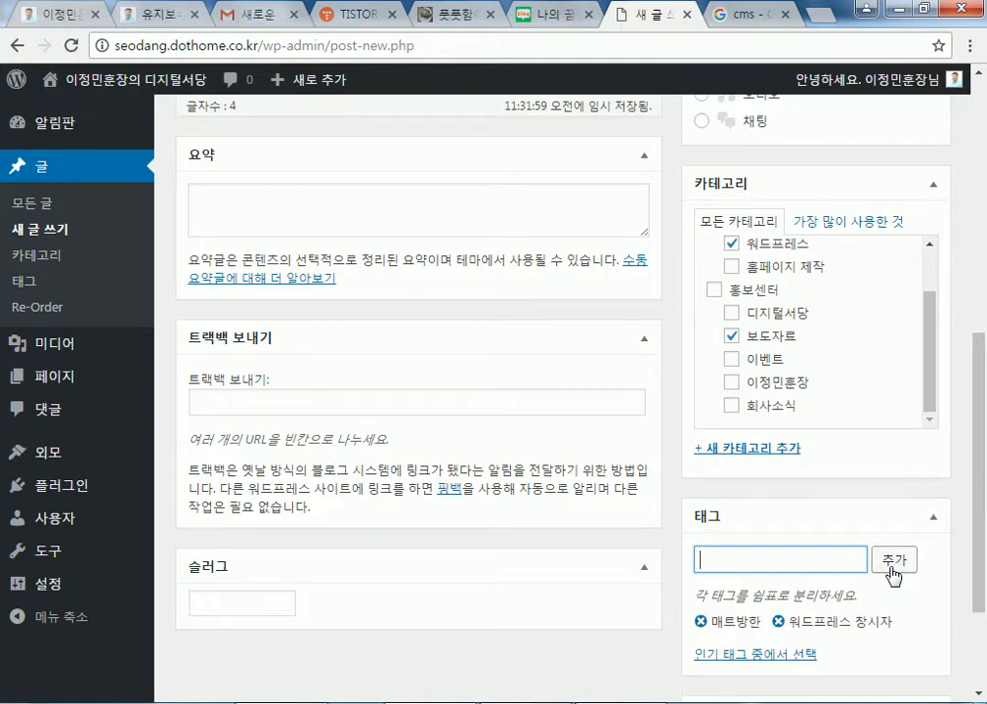
{"action": "scroll", "coordinate": [895, 567], "scroll_direction": "up", "scroll_amount": 6}
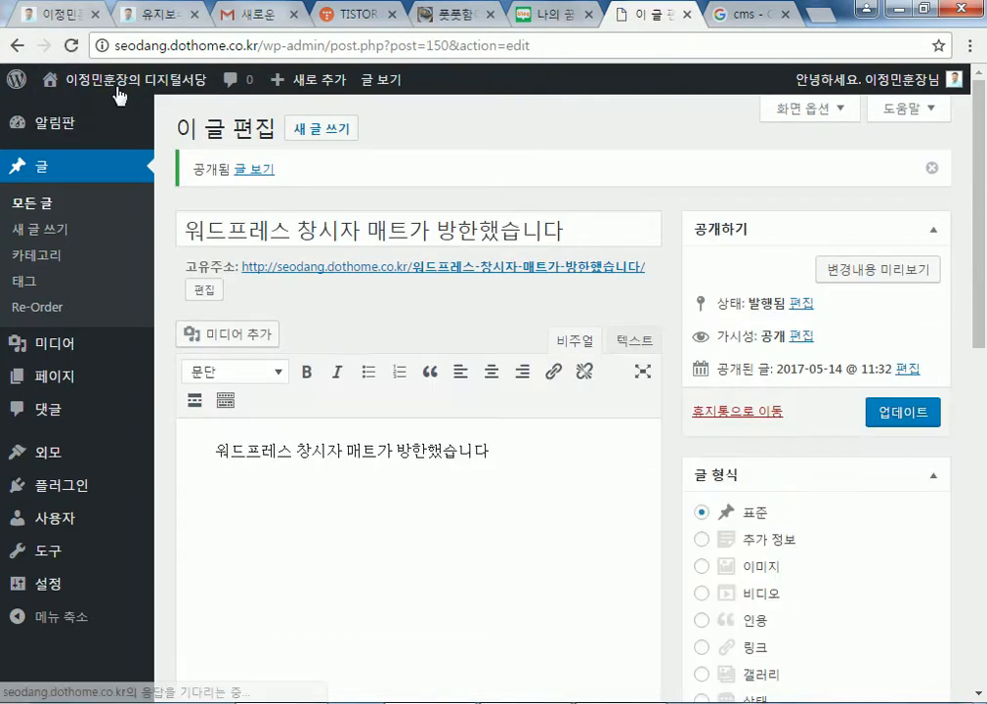
- Open the site's front page and look through the list of published posts
{"action": "left_click", "coordinate": [117, 82]}
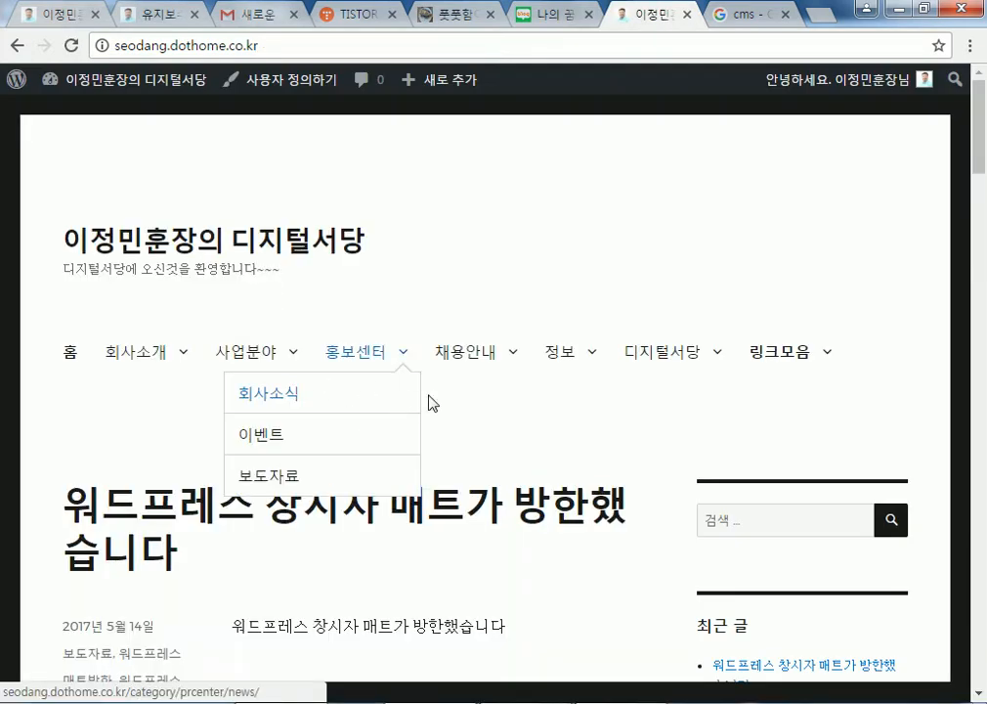
{"action": "scroll", "coordinate": [453, 410], "scroll_direction": "down", "scroll_amount": 20}
{"action": "scroll", "coordinate": [479, 431], "scroll_direction": "down", "scroll_amount": 15}
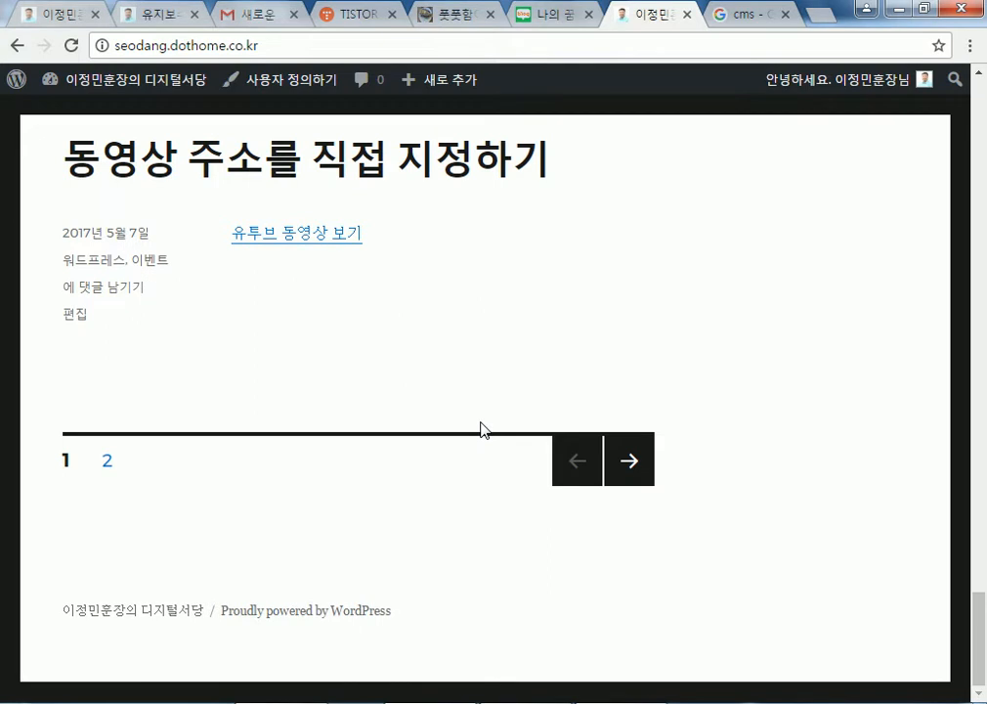
{"action": "scroll", "coordinate": [481, 430], "scroll_direction": "up", "scroll_amount": 20}
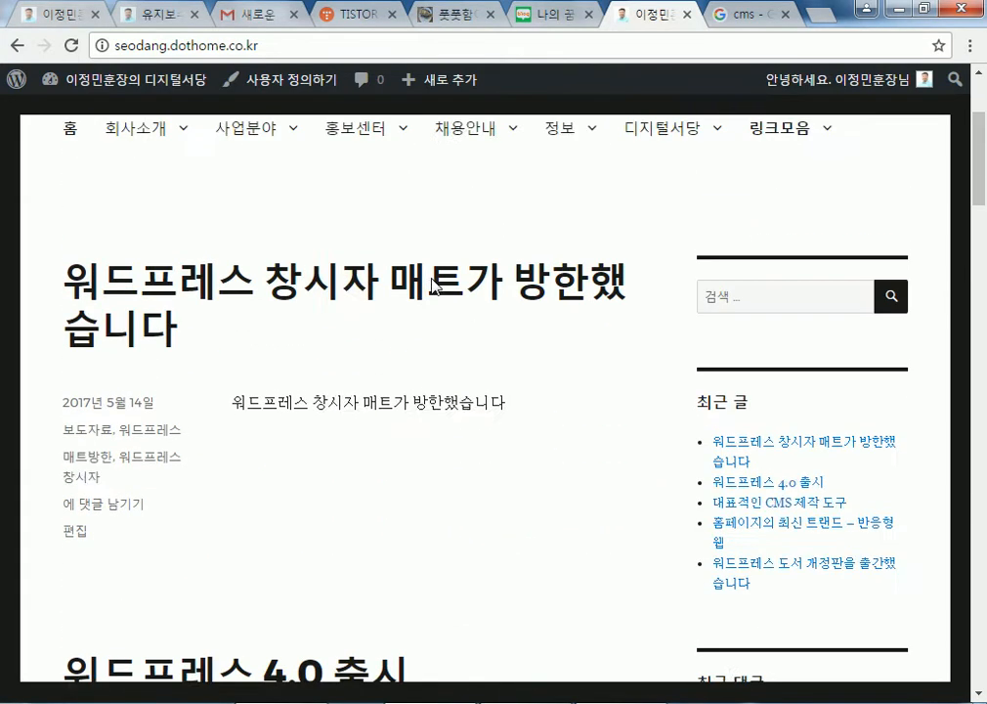
- Open the 회사소식 and 이벤트 category pages under 홍보센터 on the site and look through their posts
{"action": "scroll", "coordinate": [434, 285], "scroll_direction": "up", "scroll_amount": 3}
{"action": "mouse_move", "coordinate": [335, 372]}
{"action": "left_click", "coordinate": [281, 406]}
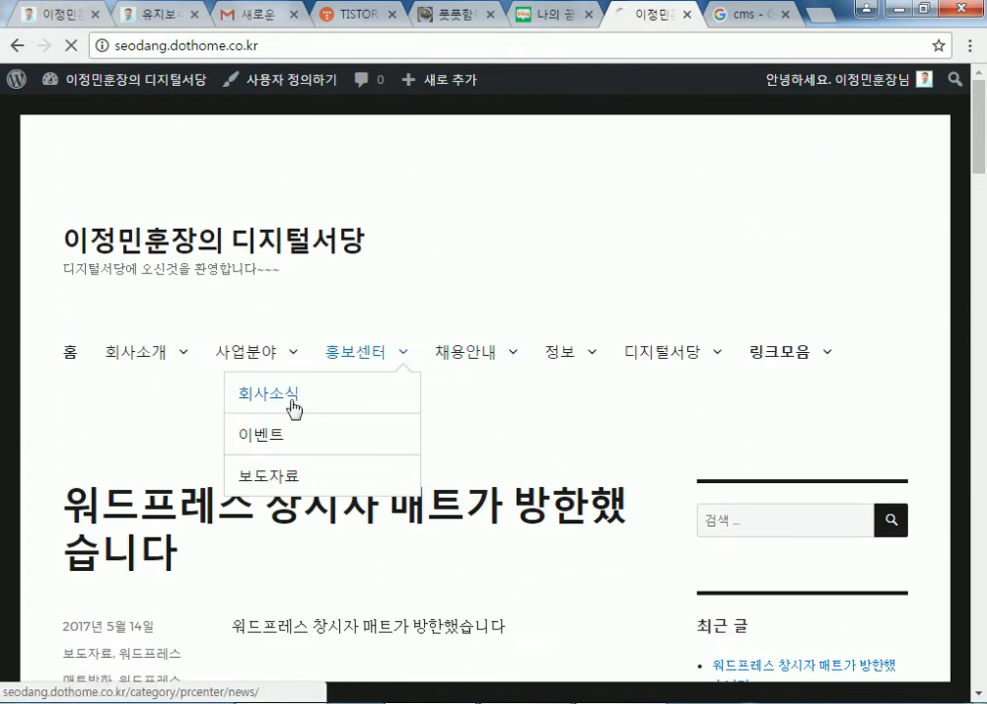
{"action": "scroll", "coordinate": [502, 379], "scroll_direction": "down", "scroll_amount": 10}
{"action": "scroll", "coordinate": [500, 379], "scroll_direction": "up", "scroll_amount": 5}
{"action": "scroll", "coordinate": [501, 379], "scroll_direction": "up", "scroll_amount": 3}
{"action": "mouse_move", "coordinate": [353, 158]}
{"action": "left_click", "coordinate": [275, 247]}
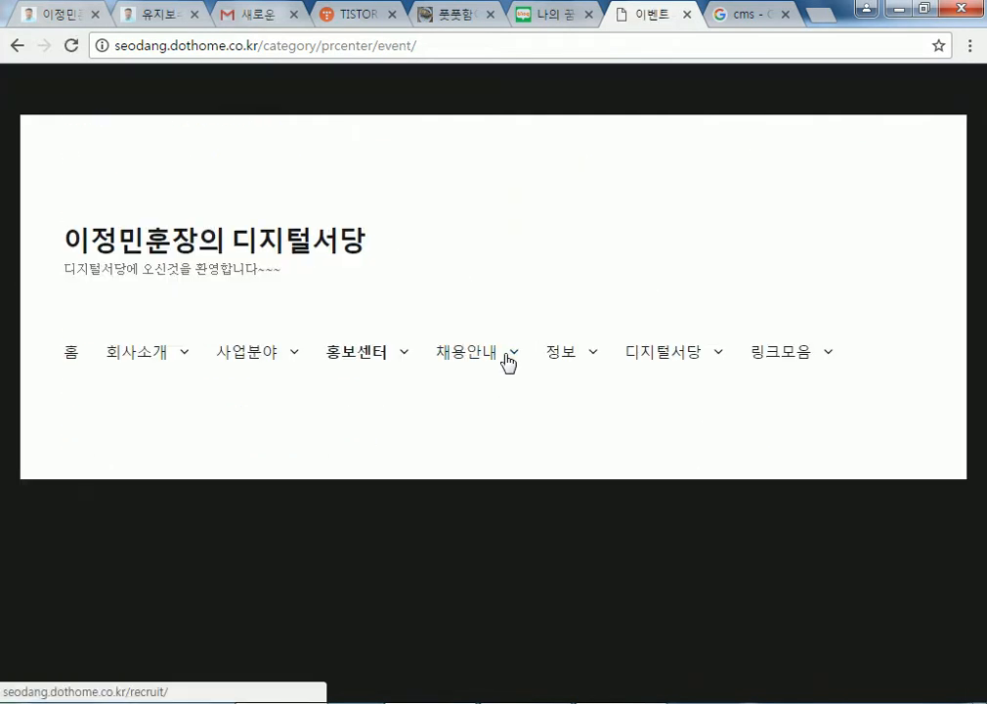
{"action": "scroll", "coordinate": [506, 363], "scroll_direction": "down", "scroll_amount": 12}
{"action": "scroll", "coordinate": [506, 364], "scroll_direction": "up", "scroll_amount": 12}
- Open the "페이스북 페이지 오픈 기념 이벤트" post and look through its content, category and tag
{"action": "mouse_move", "coordinate": [260, 204]}
{"action": "scroll", "coordinate": [249, 280], "scroll_direction": "down", "scroll_amount": 1}
{"action": "scroll", "coordinate": [250, 280], "scroll_direction": "down", "scroll_amount": 1}
{"action": "left_click", "coordinate": [119, 445]}
{"action": "mouse_move", "coordinate": [459, 372]}
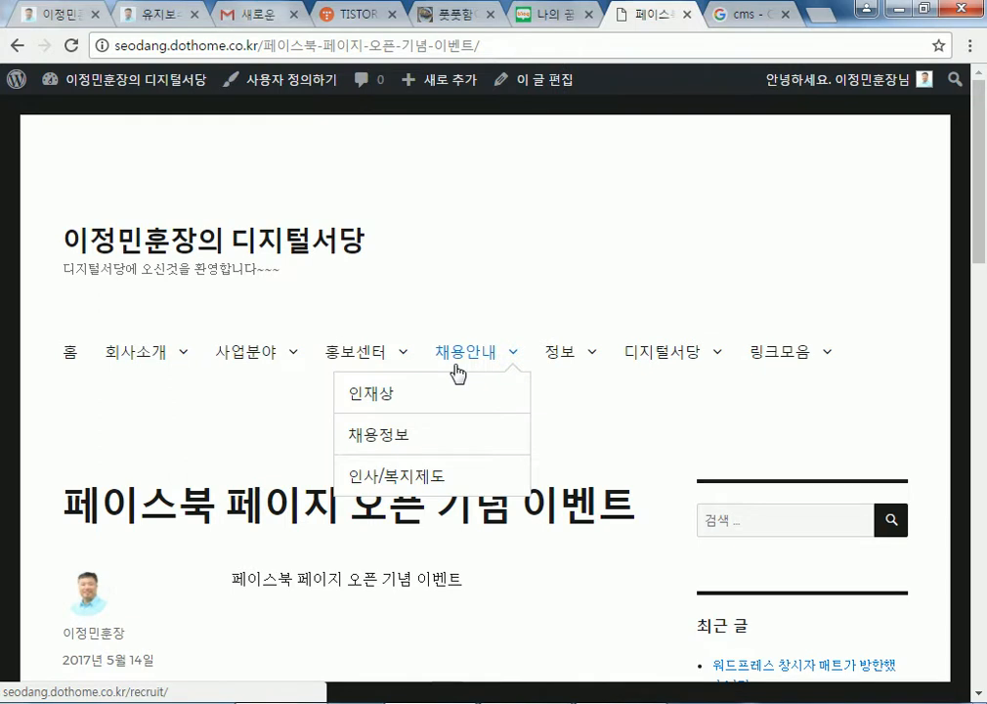
{"action": "scroll", "coordinate": [462, 375], "scroll_direction": "down", "scroll_amount": 10}
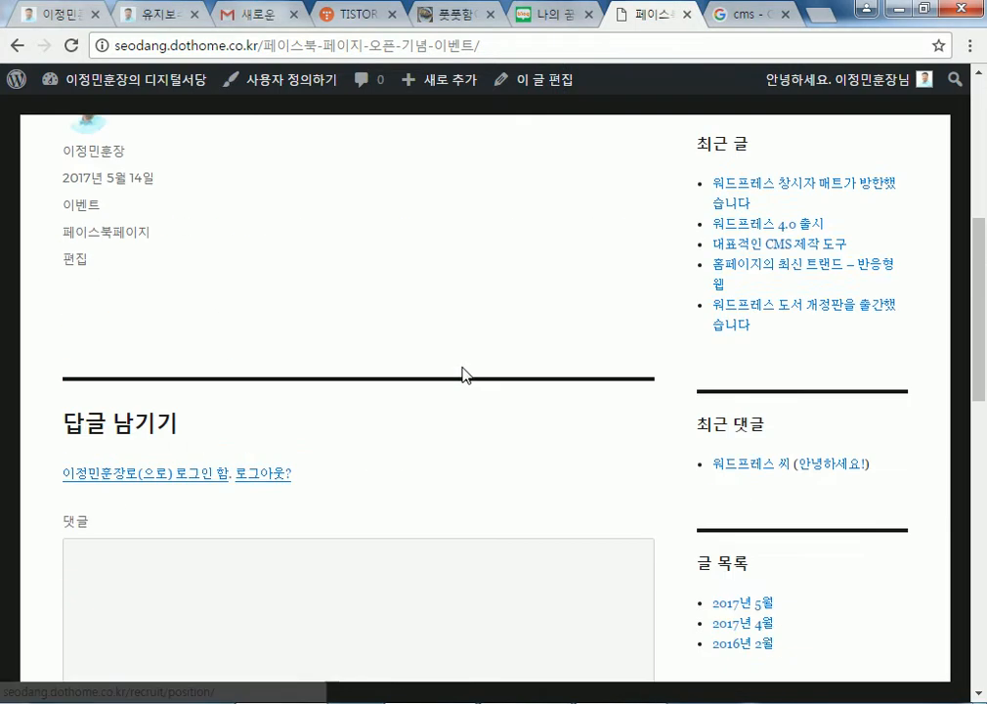
{"action": "scroll", "coordinate": [467, 376], "scroll_direction": "up", "scroll_amount": 3}
{"action": "scroll", "coordinate": [462, 375], "scroll_direction": "up", "scroll_amount": 8}
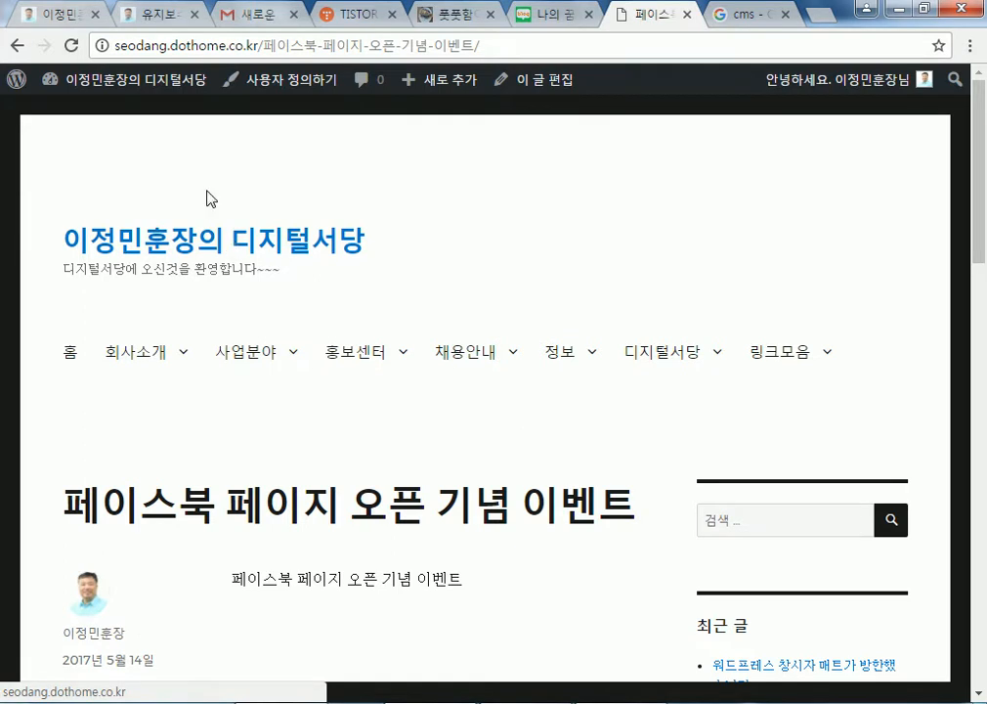
- Open the menu editor for 메인메뉴 and examine the page, post and custom link item sources
{"action": "left_click", "coordinate": [167, 80]}
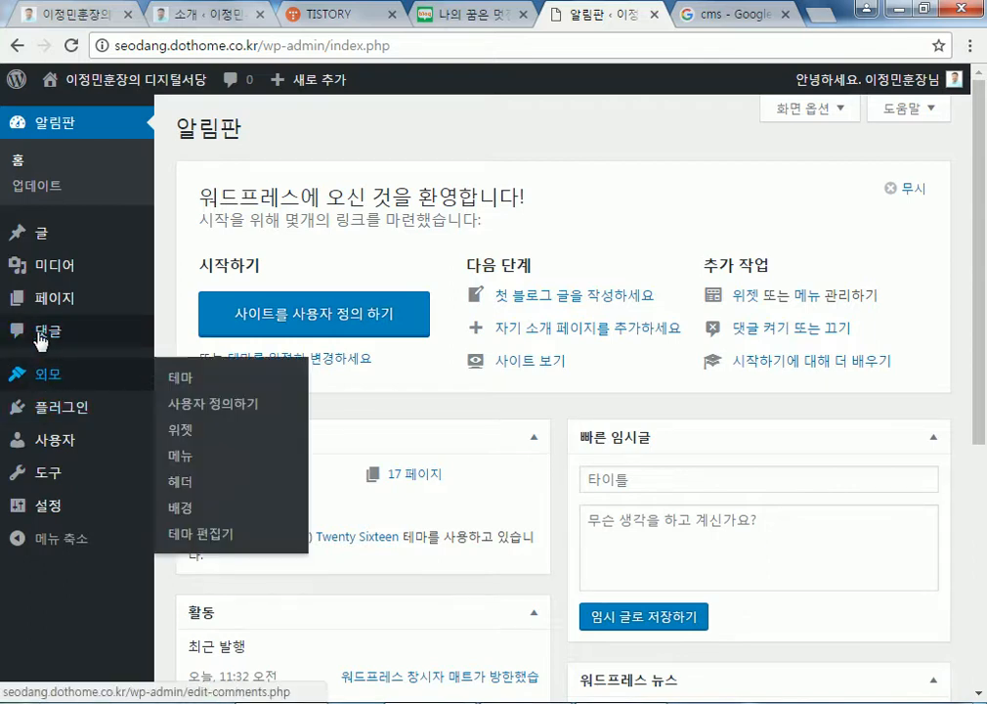
{"action": "mouse_move", "coordinate": [19, 379]}
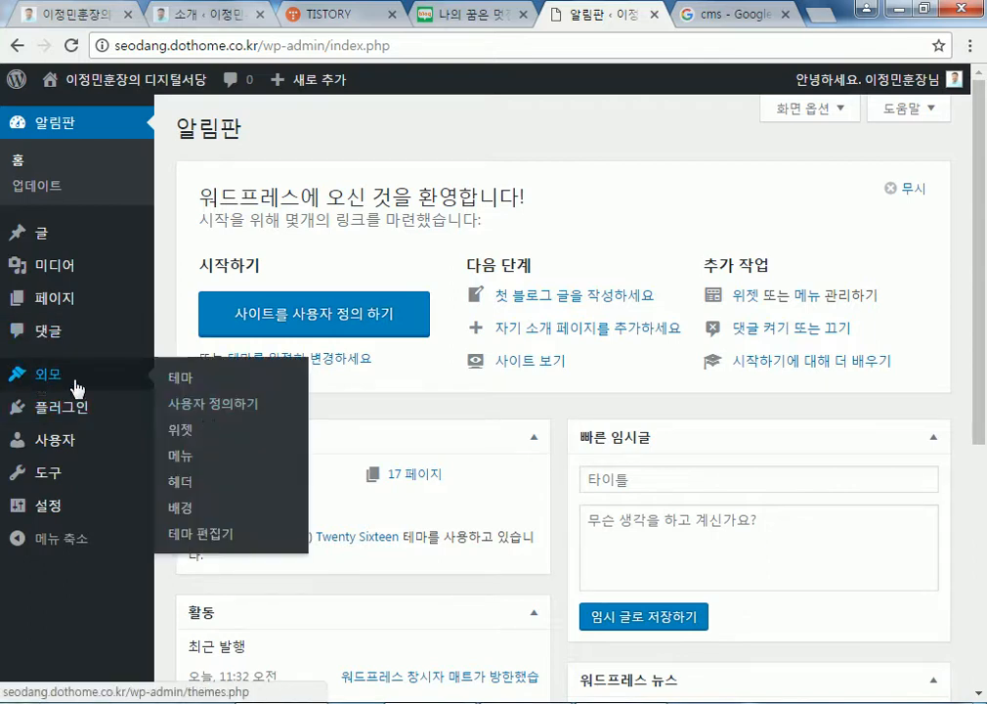
{"action": "left_click", "coordinate": [196, 460]}
{"action": "scroll", "coordinate": [544, 446], "scroll_direction": "down", "scroll_amount": 3}
{"action": "scroll", "coordinate": [274, 287], "scroll_direction": "up", "scroll_amount": 2}
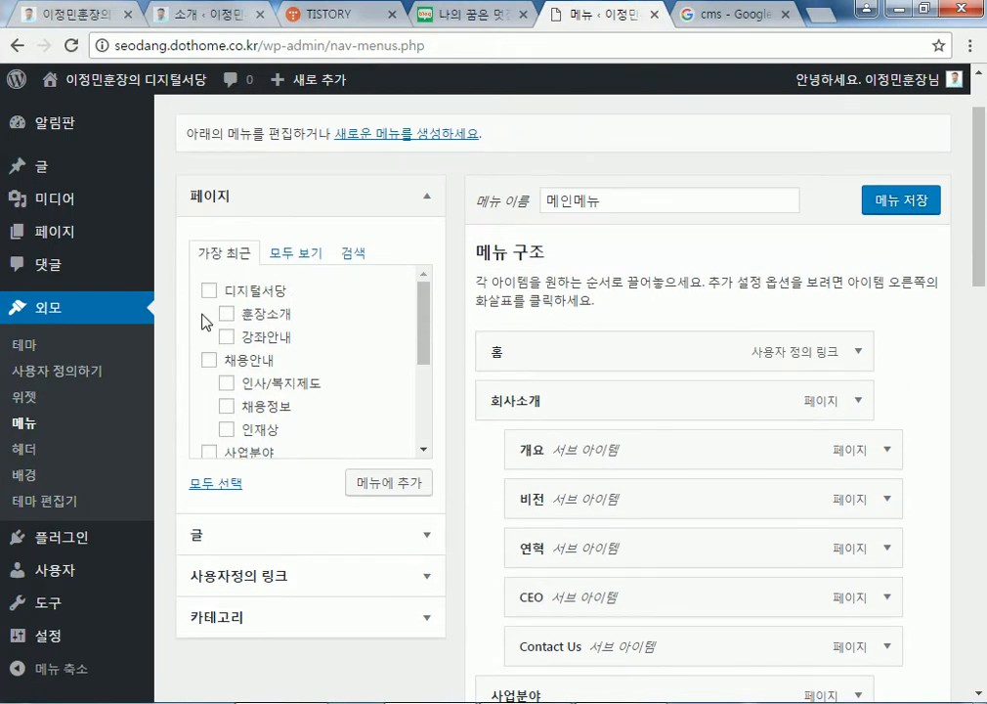
{"action": "left_click", "coordinate": [426, 547]}
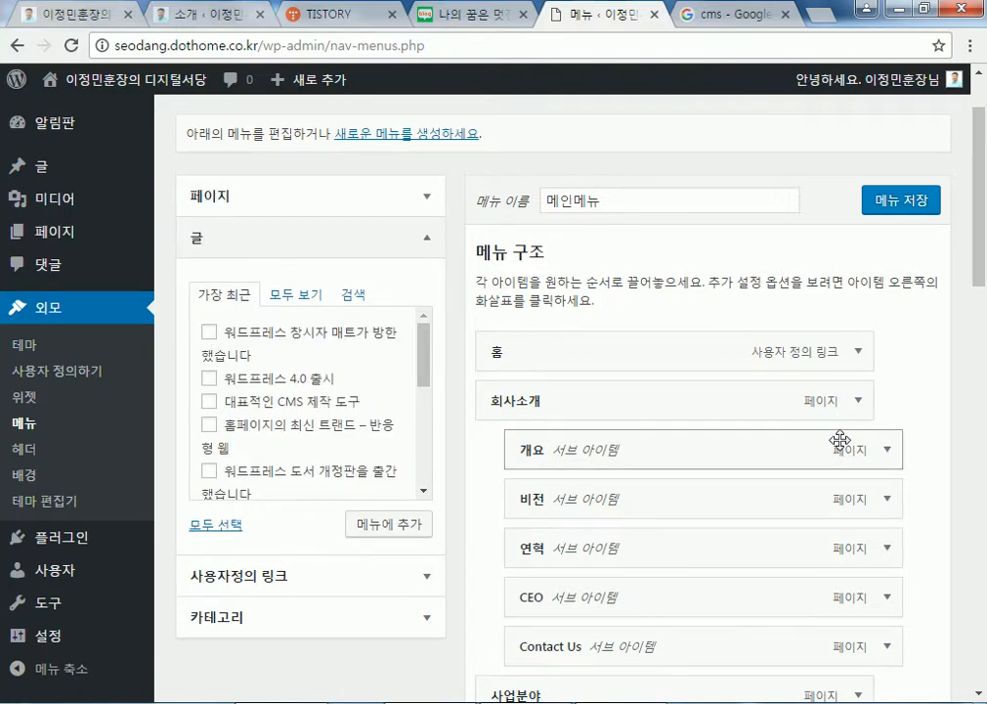
{"action": "left_click", "coordinate": [219, 586]}
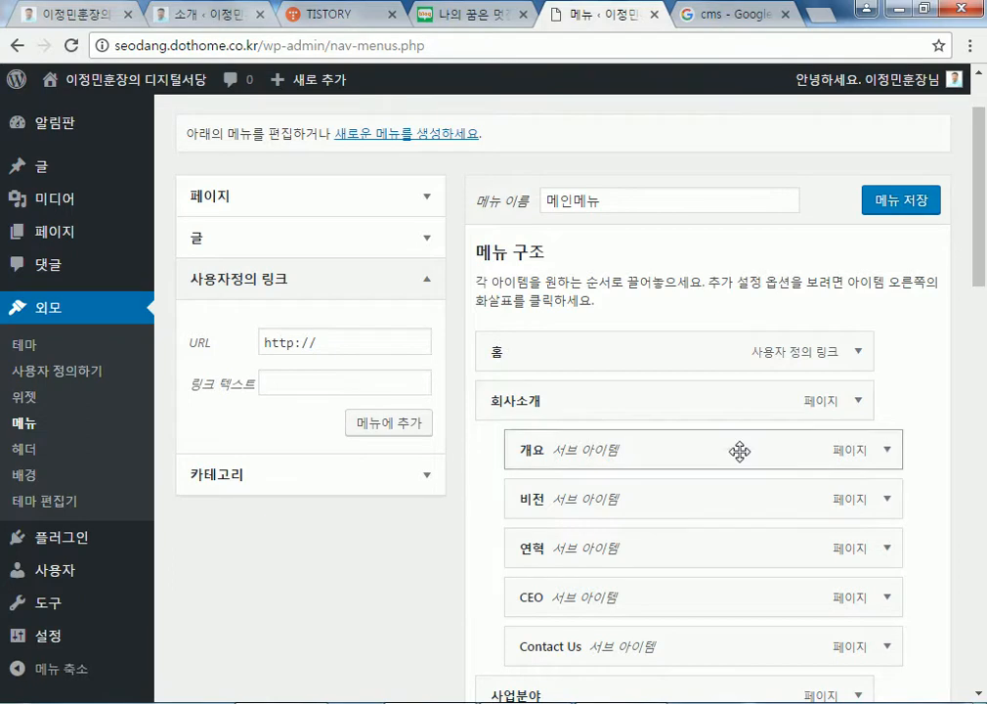
- Examine the settings of the 블로그 custom link under 링크모음 in the menu structure
{"action": "scroll", "coordinate": [906, 520], "scroll_direction": "down", "scroll_amount": 10}
{"action": "scroll", "coordinate": [907, 532], "scroll_direction": "down", "scroll_amount": 4}
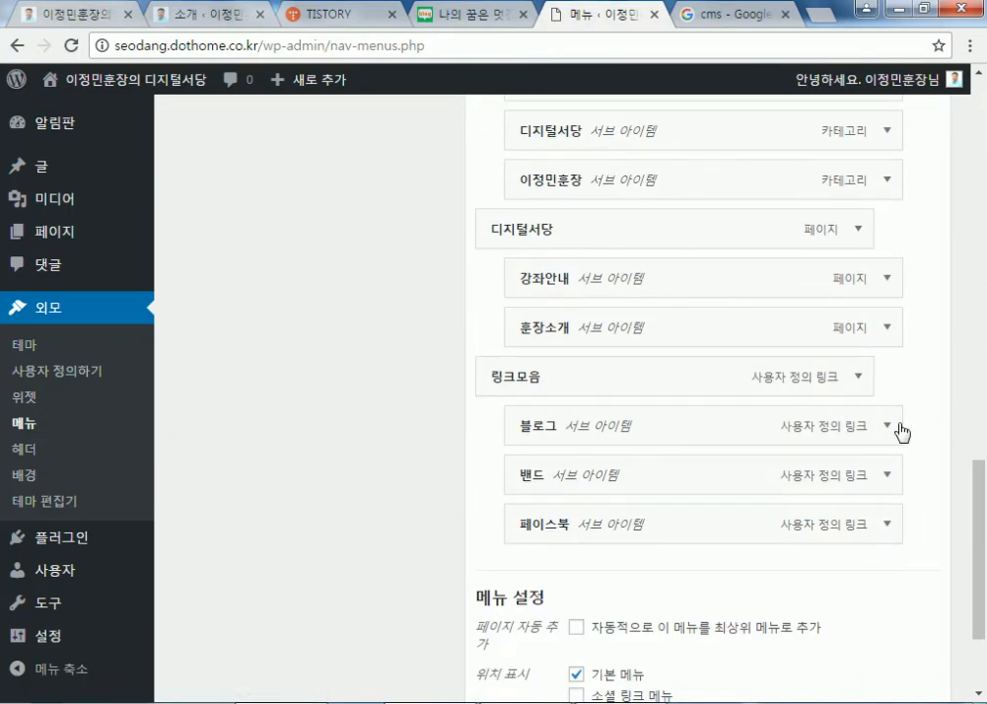
{"action": "left_click", "coordinate": [887, 426]}
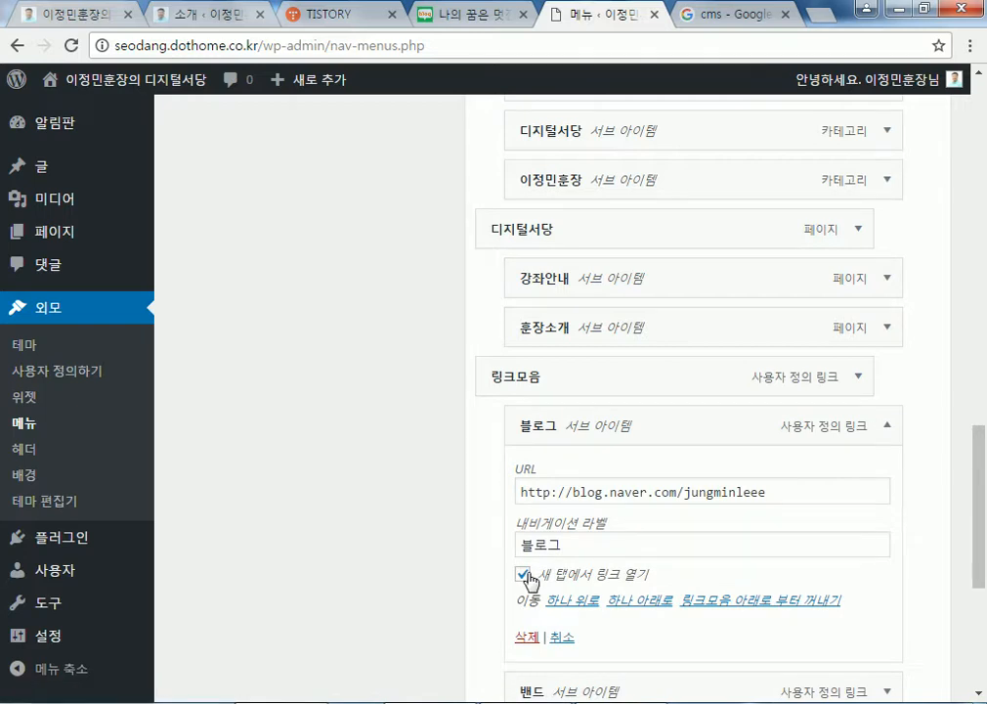
{"action": "scroll", "coordinate": [306, 276], "scroll_direction": "up", "scroll_amount": 15}
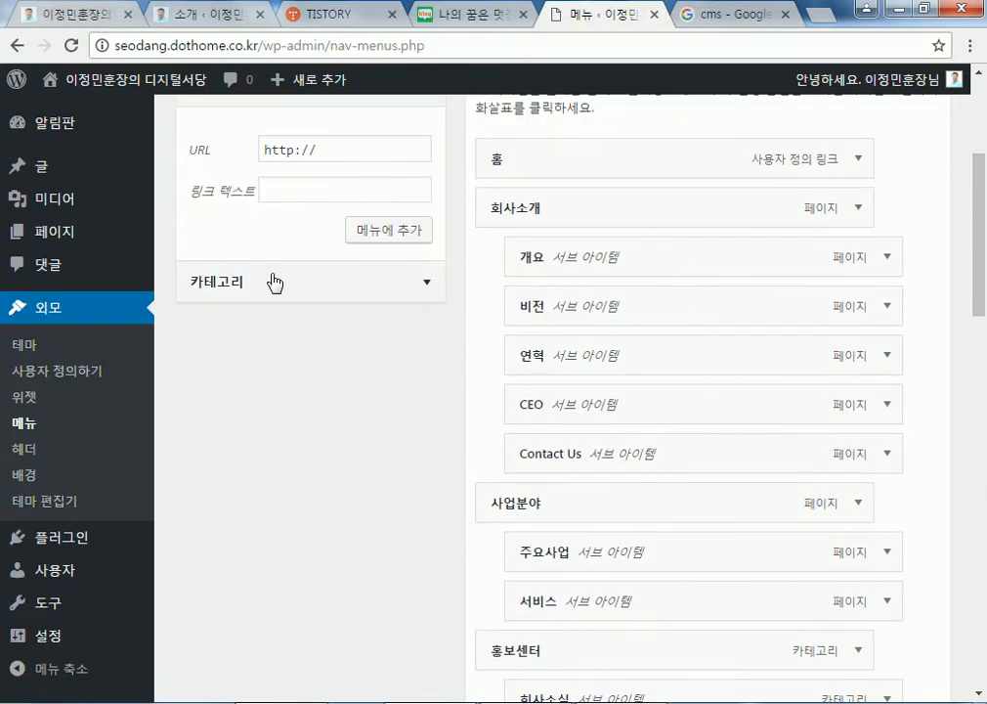
{"action": "scroll", "coordinate": [274, 244], "scroll_direction": "up", "scroll_amount": 4}
- Test the 페이스북 link under 링크모음 on the live site, and close the browser tab it opens
{"action": "left_click", "coordinate": [110, 79]}
{"action": "left_click", "coordinate": [572, 156]}
{"action": "mouse_move", "coordinate": [791, 362]}
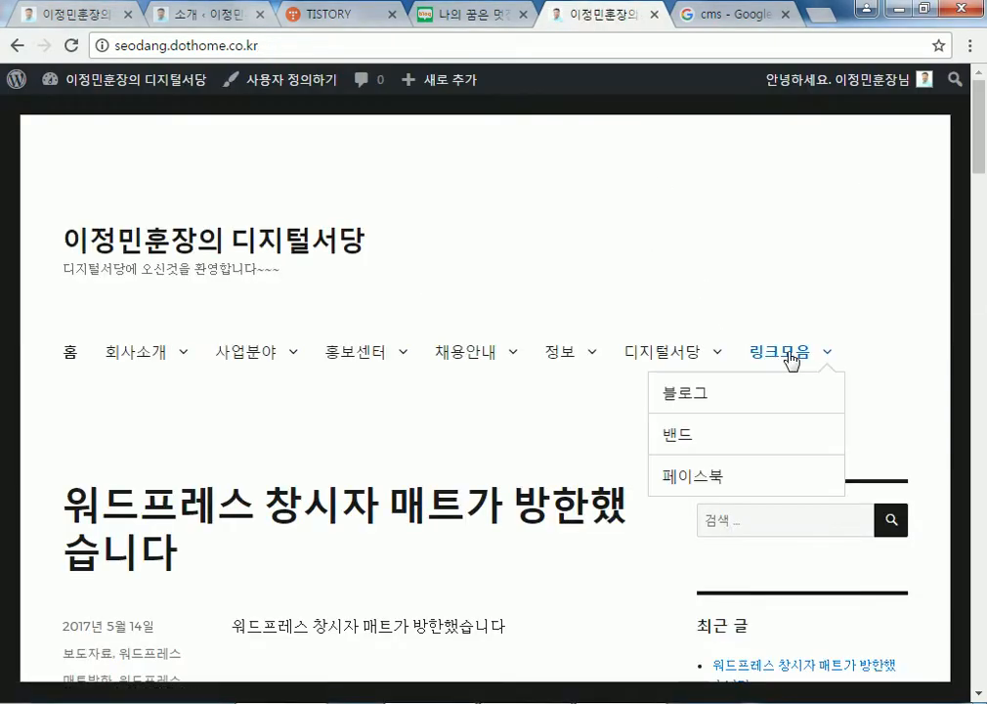
{"action": "left_click", "coordinate": [688, 479]}
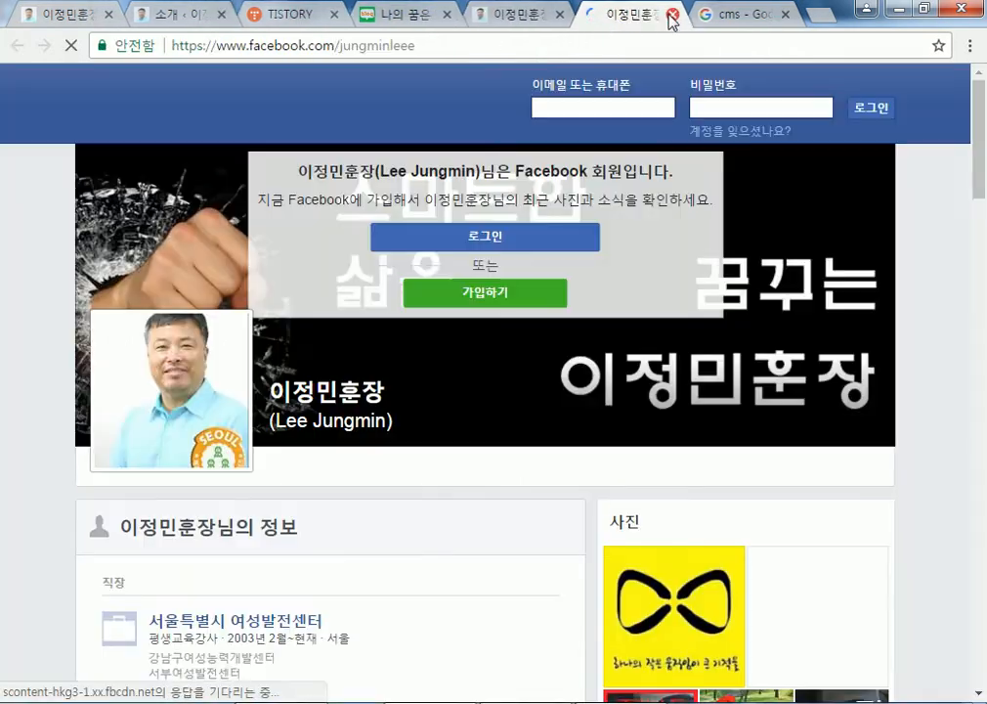
{"action": "left_click", "coordinate": [671, 14]}
{"action": "mouse_move", "coordinate": [512, 410]}
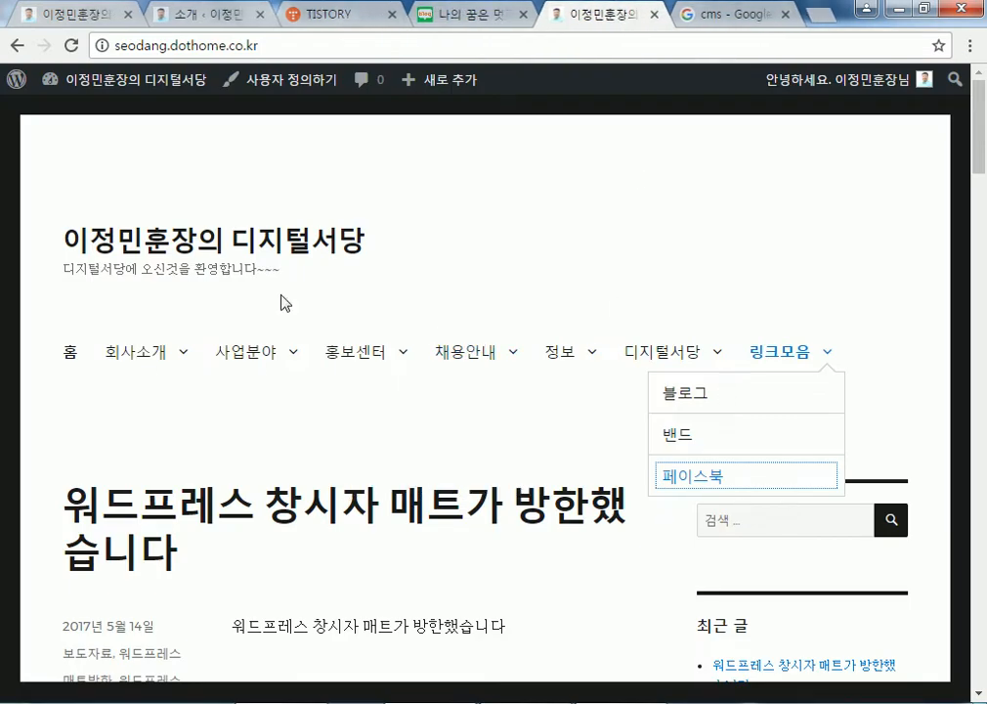
- Return to the menu editor and display all categories available as menu items
{"action": "mouse_move", "coordinate": [73, 93]}
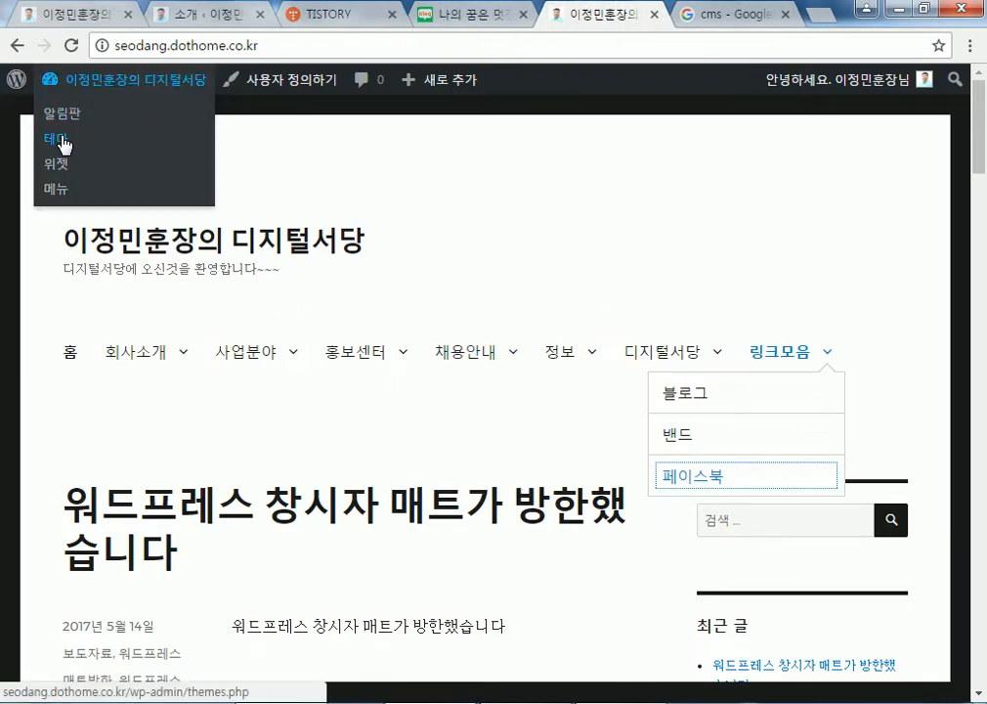
{"action": "left_click", "coordinate": [57, 192]}
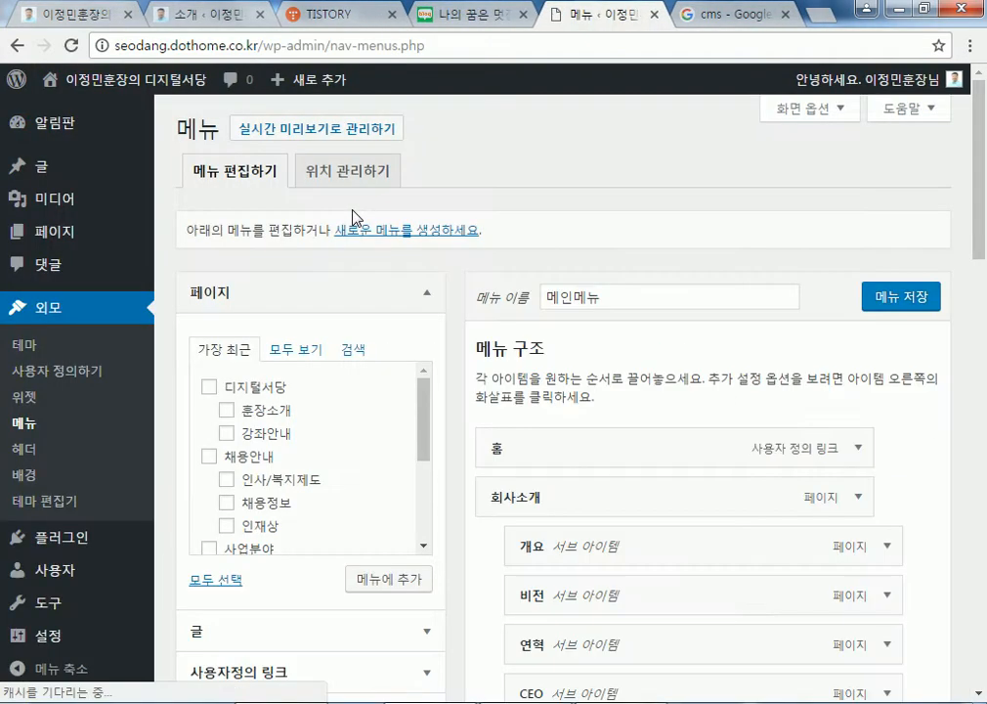
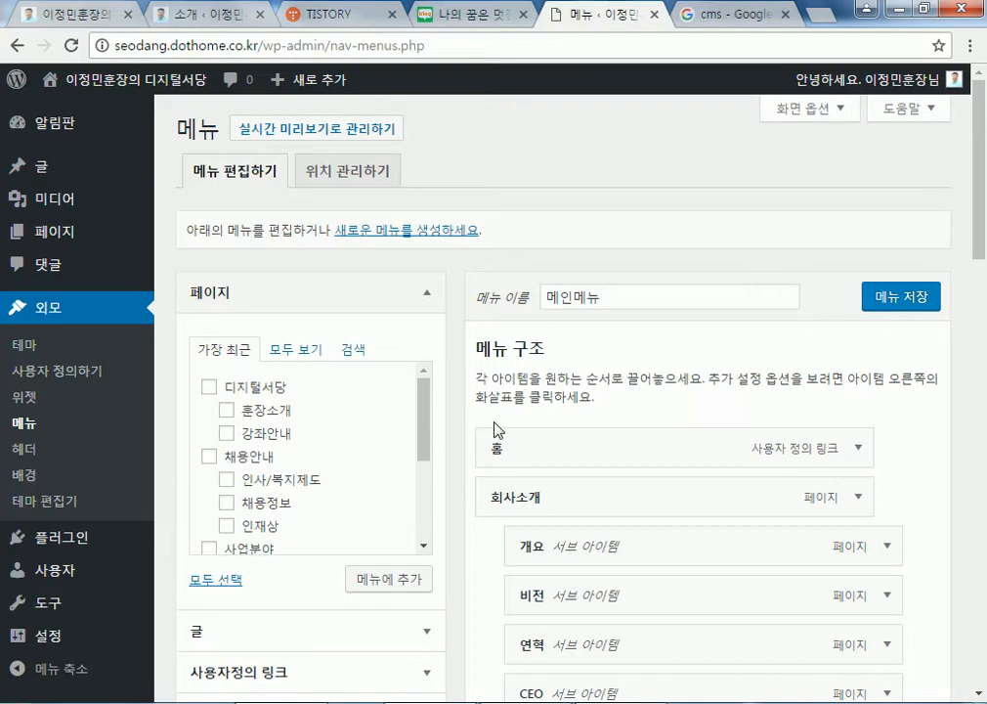
{"action": "scroll", "coordinate": [192, 533], "scroll_direction": "down", "scroll_amount": 4}
{"action": "scroll", "coordinate": [178, 635], "scroll_direction": "down", "scroll_amount": 2}
{"action": "left_click", "coordinate": [210, 419]}
{"action": "scroll", "coordinate": [230, 445], "scroll_direction": "up", "scroll_amount": 2}
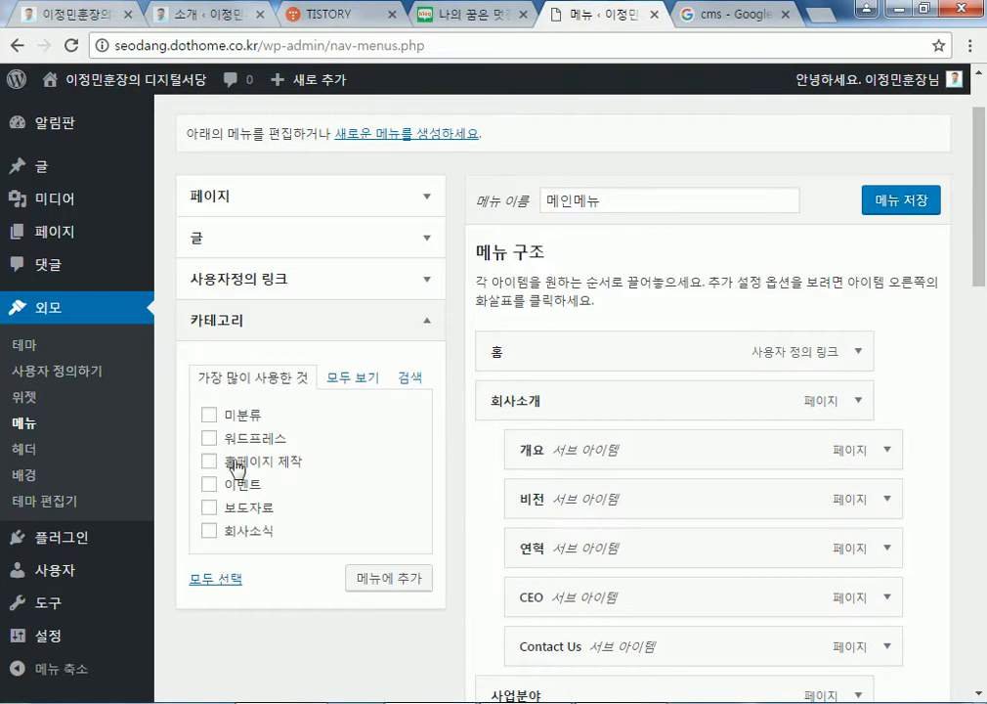
{"action": "scroll", "coordinate": [242, 460], "scroll_direction": "down", "scroll_amount": 2}
{"action": "left_click", "coordinate": [337, 185]}
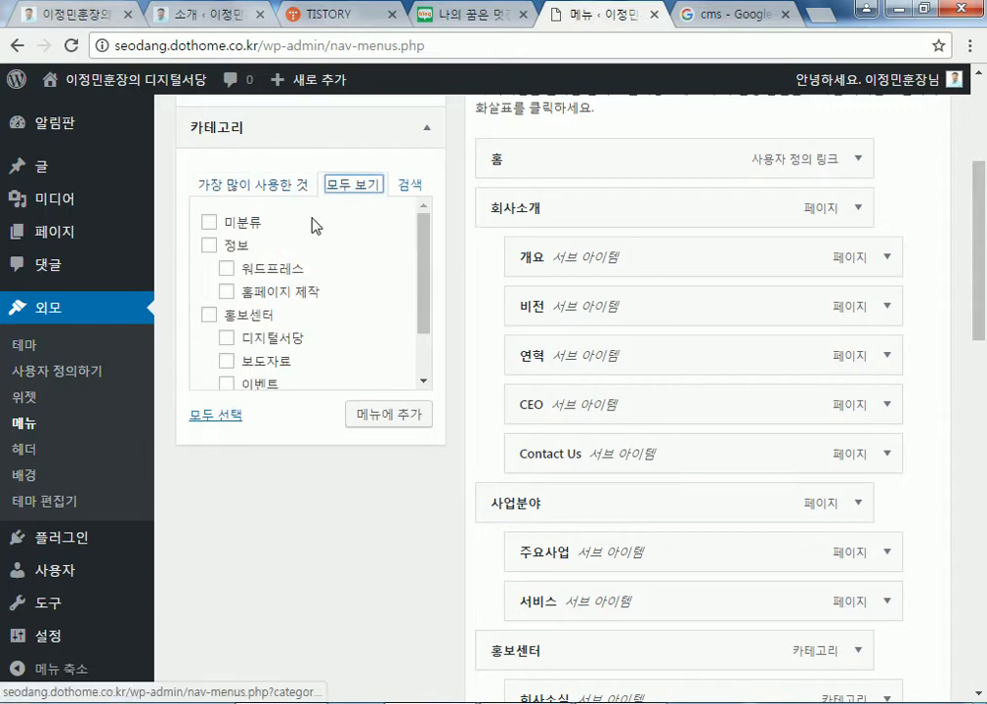
- Select the 정보, 워드프레스 and 홈페이지 제작 categories in the list of available menu items
{"action": "mouse_move", "coordinate": [424, 276]}
{"action": "left_mouse_down"}
{"action": "mouse_move", "coordinate": [425, 357]}
{"action": "mouse_move", "coordinate": [425, 293]}
{"action": "left_mouse_up"}
{"action": "left_click", "coordinate": [208, 202]}
{"action": "left_click", "coordinate": [226, 225]}
{"action": "left_click", "coordinate": [226, 248]}
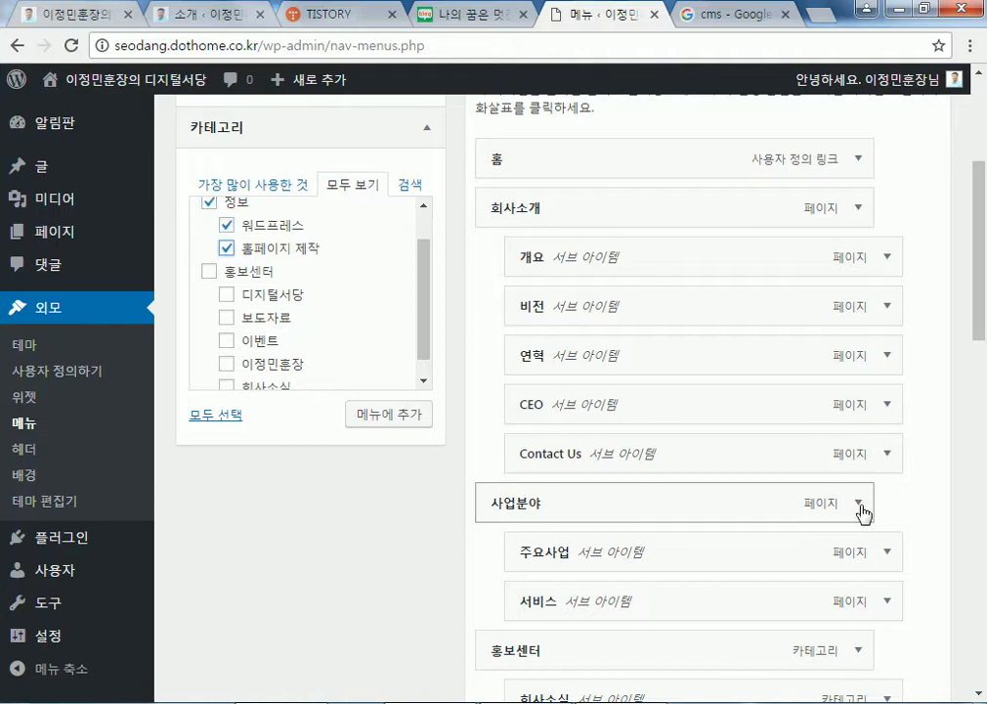
{"action": "scroll", "coordinate": [841, 509], "scroll_direction": "down", "scroll_amount": 5}
{"action": "scroll", "coordinate": [745, 496], "scroll_direction": "up", "scroll_amount": 5}
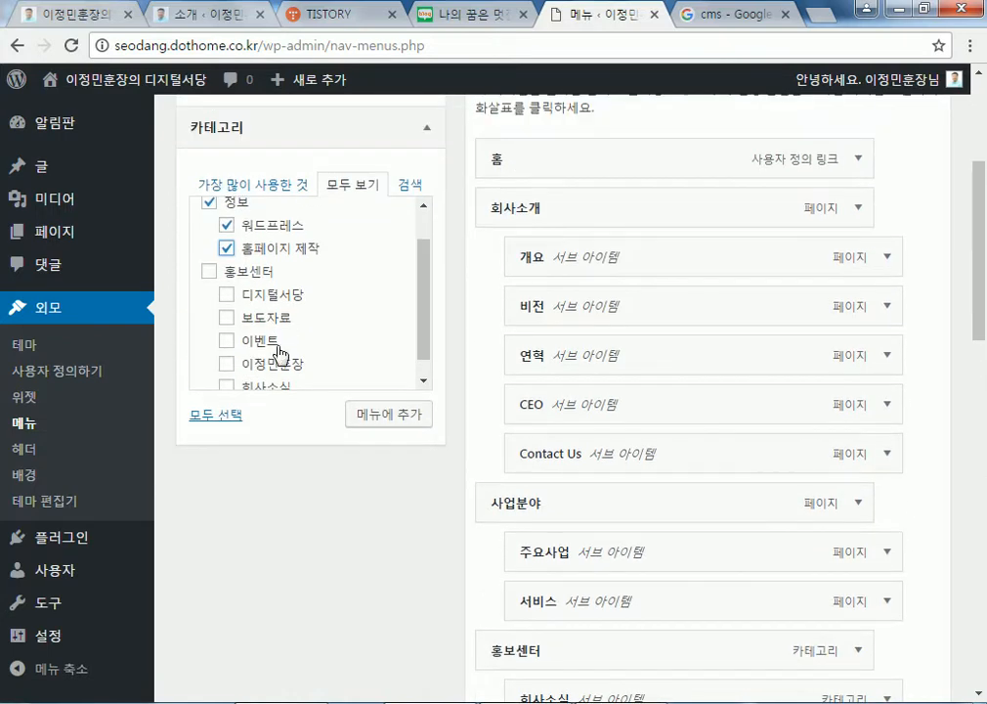
- Try to move the 정보 item above 채용안내 in the menu structure
{"action": "scroll", "coordinate": [765, 332], "scroll_direction": "down", "scroll_amount": 4}
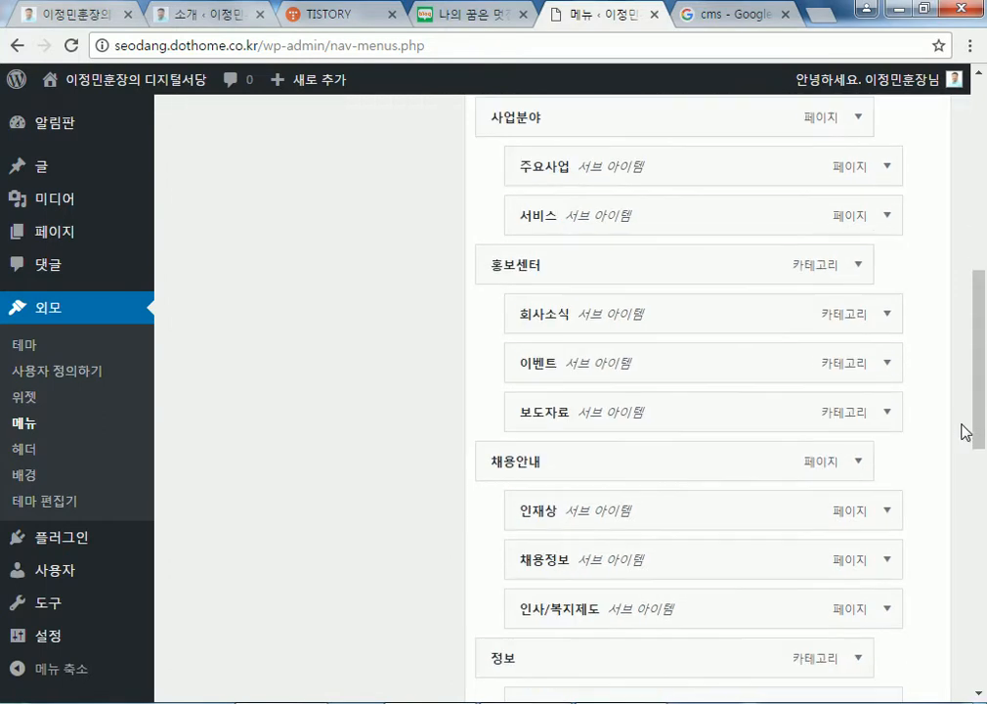
{"action": "scroll", "coordinate": [548, 467], "scroll_direction": "down", "scroll_amount": 4}
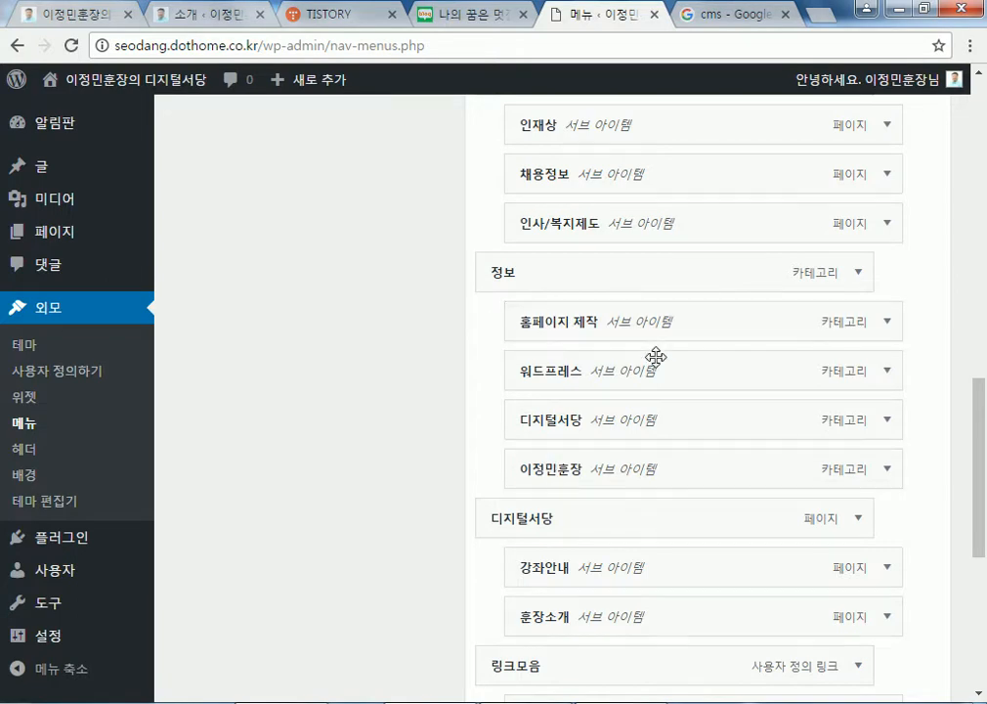
{"action": "scroll", "coordinate": [432, 448], "scroll_direction": "up", "scroll_amount": 2}
{"action": "left_click_drag", "start_coordinate": [523, 455], "coordinate": [518, 268]}
{"action": "left_click_drag", "start_coordinate": [516, 508], "coordinate": [519, 262]}
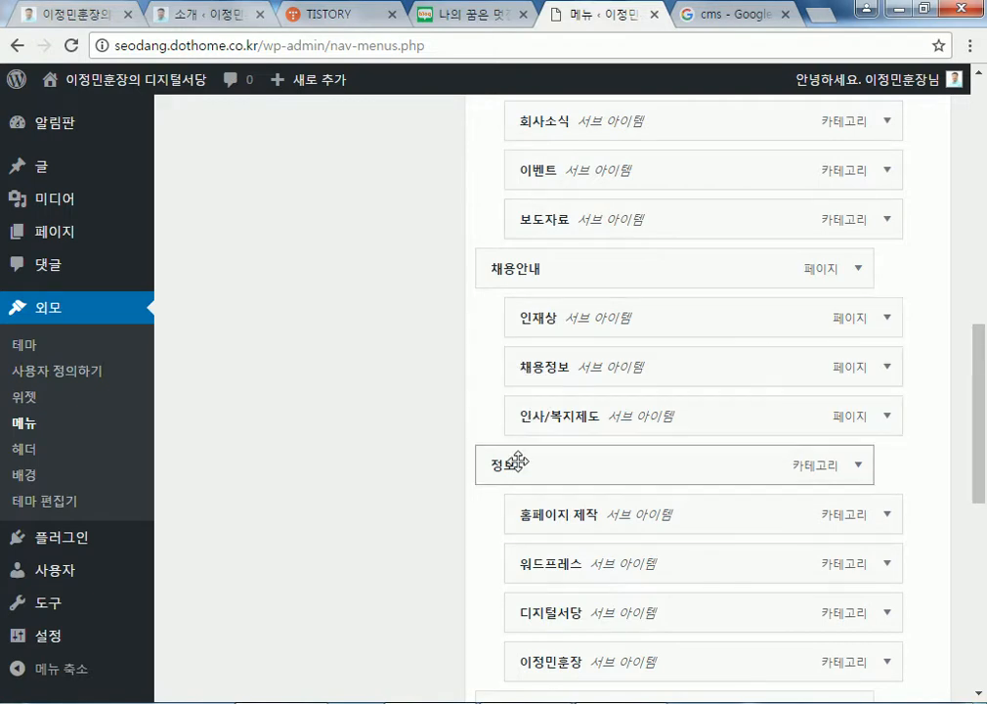
- Save 메인메뉴, and check the menus available for the 소셜 링크 메뉴 theme location
{"action": "scroll", "coordinate": [532, 473], "scroll_direction": "down", "scroll_amount": 3}
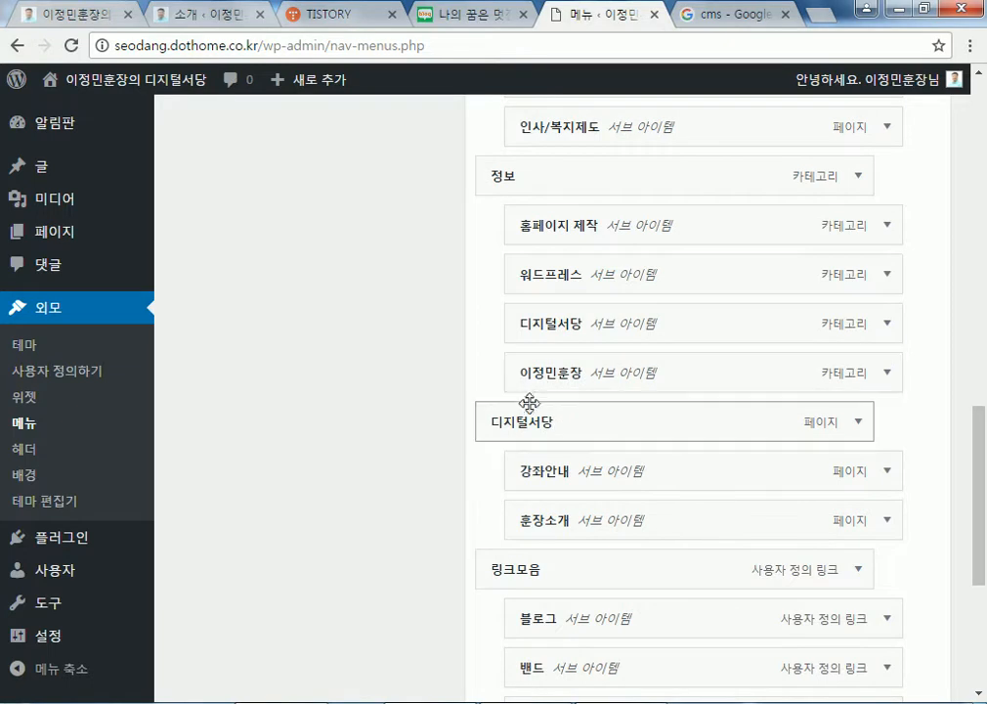
{"action": "scroll", "coordinate": [529, 562], "scroll_direction": "down", "scroll_amount": 3}
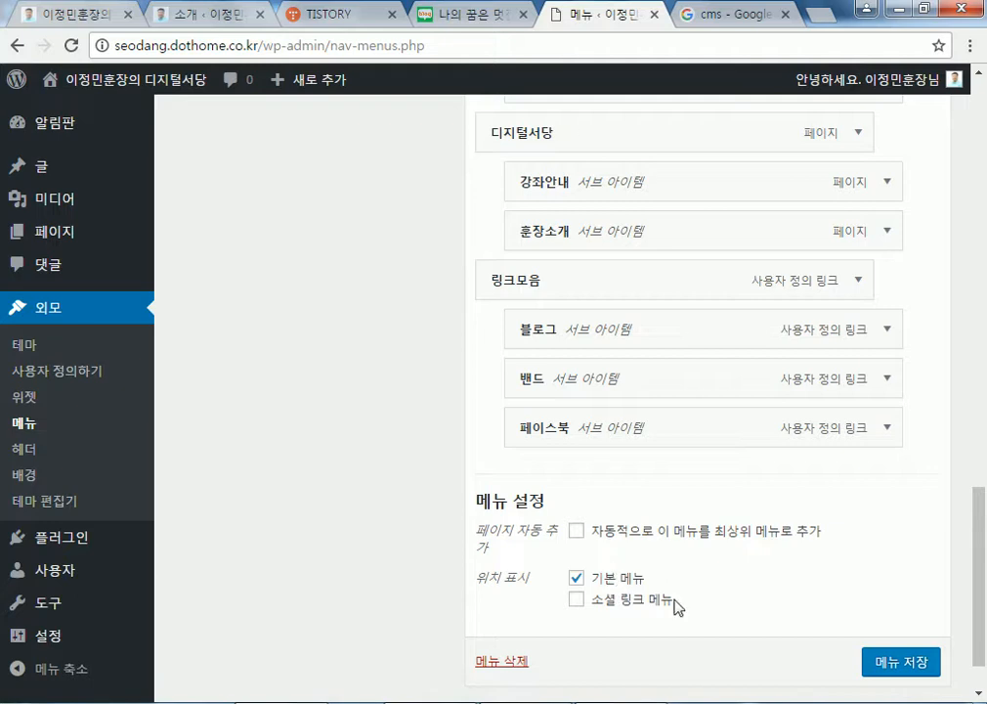
{"action": "left_click", "coordinate": [891, 667]}
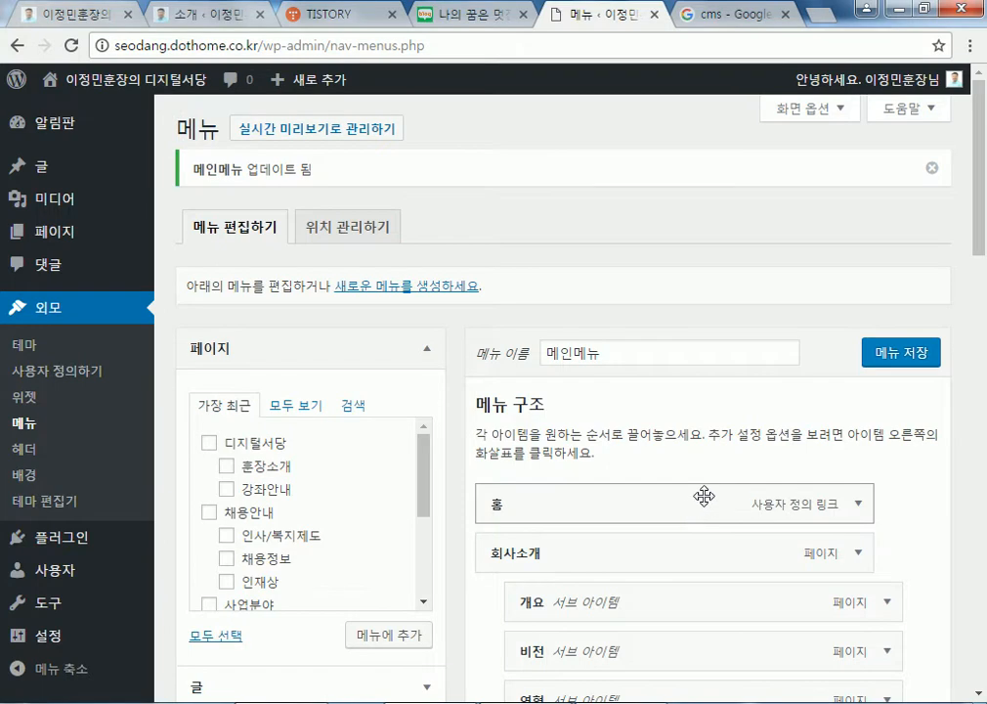
{"action": "left_click", "coordinate": [355, 238]}
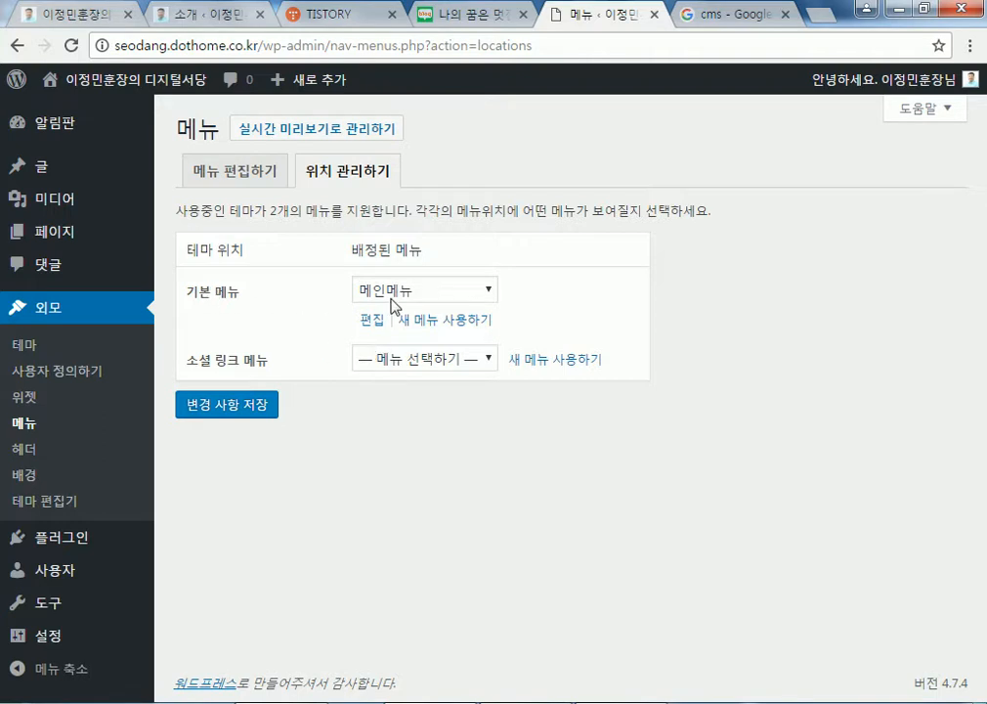
{"action": "left_click", "coordinate": [396, 359]}
{"action": "left_click", "coordinate": [396, 358]}
- Create a new menu named 소셜메뉴 for the 소셜 링크 메뉴 location
{"action": "left_click", "coordinate": [557, 362]}
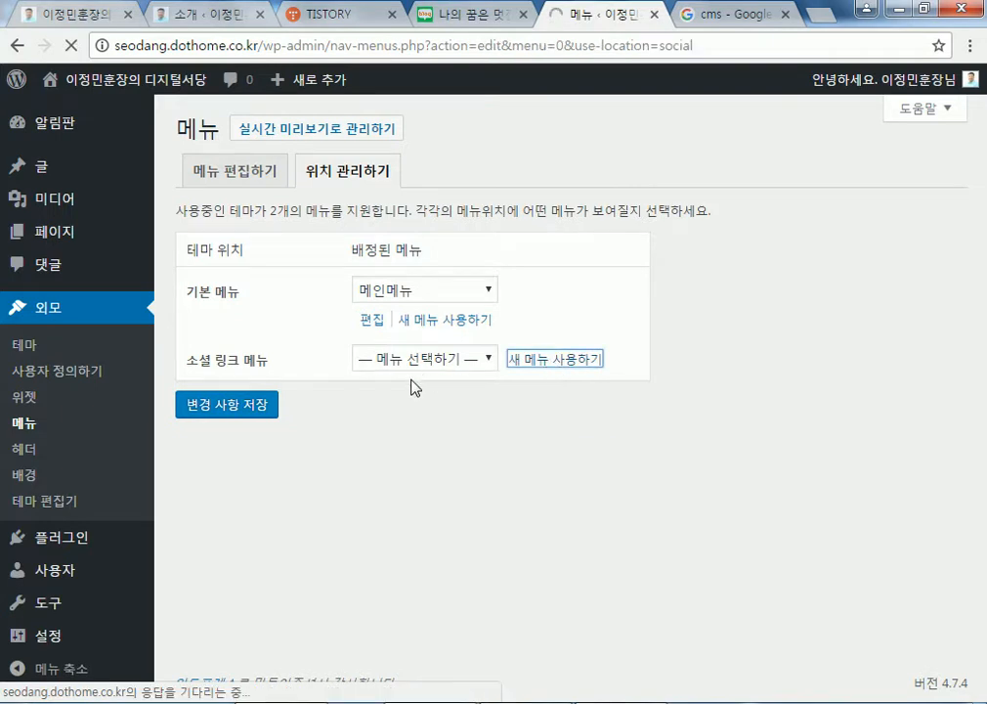
{"action": "left_click", "coordinate": [609, 299]}
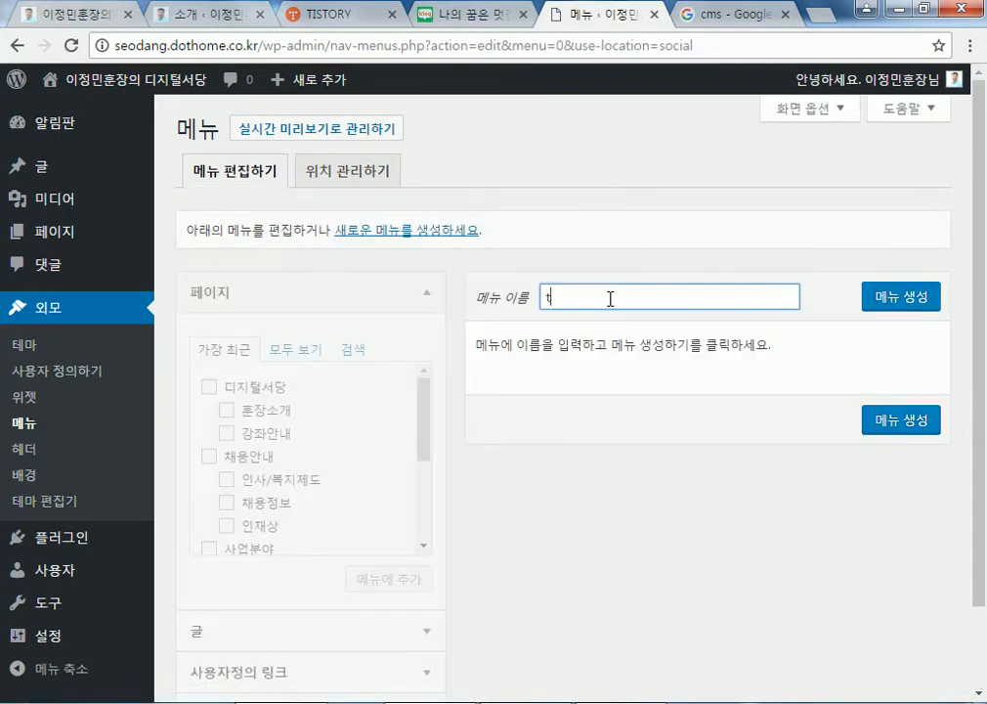
{"action": "type", "text": "thtuf"}
{"action": "key", "text": "ctrl+a"}
{"action": "key", "text": "Hangul"}
{"action": "type", "text": "소셜"}
{"action": "left_click", "coordinate": [860, 301]}
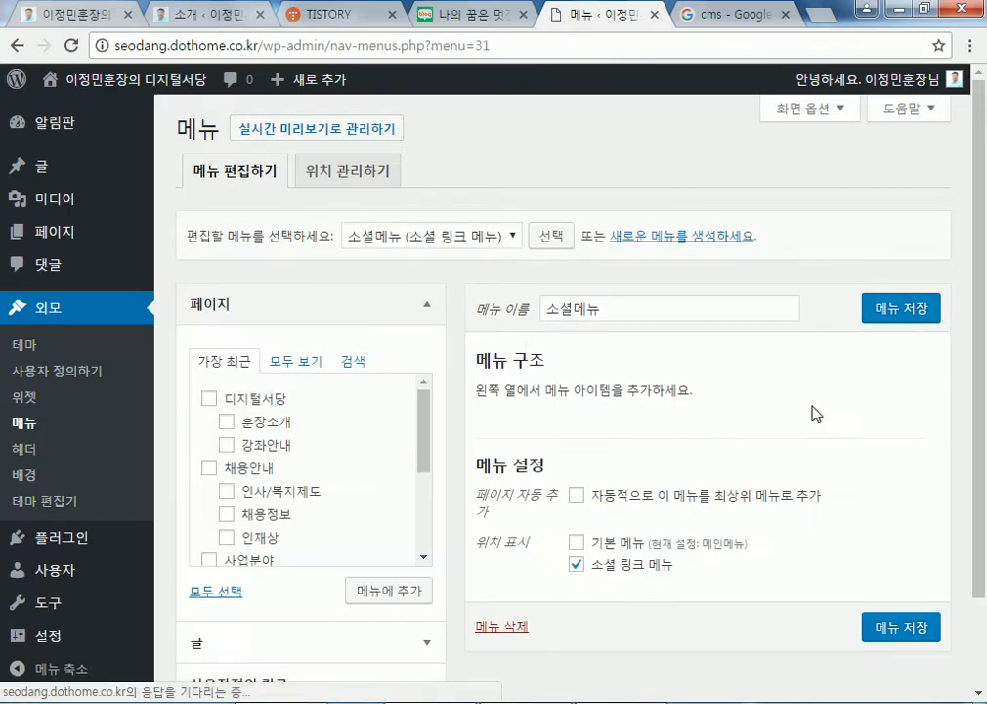
- Check which menus are assigned to the 기본 메뉴 and 소셜 링크 메뉴 theme locations and which alternatives each offers
{"action": "left_click", "coordinate": [368, 176]}
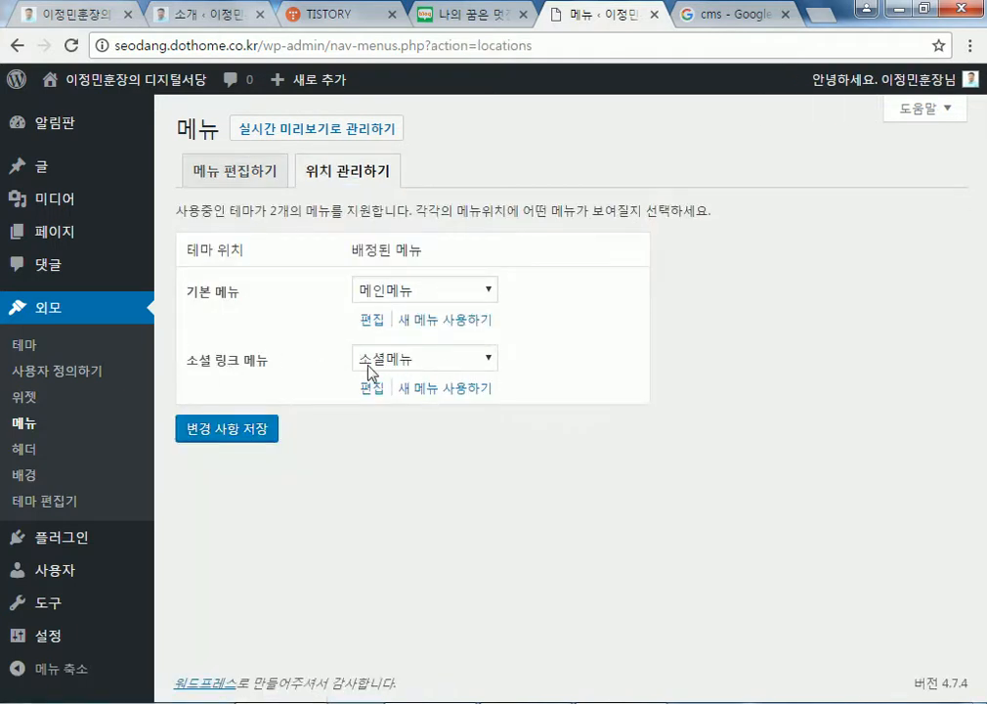
{"action": "left_click", "coordinate": [400, 368]}
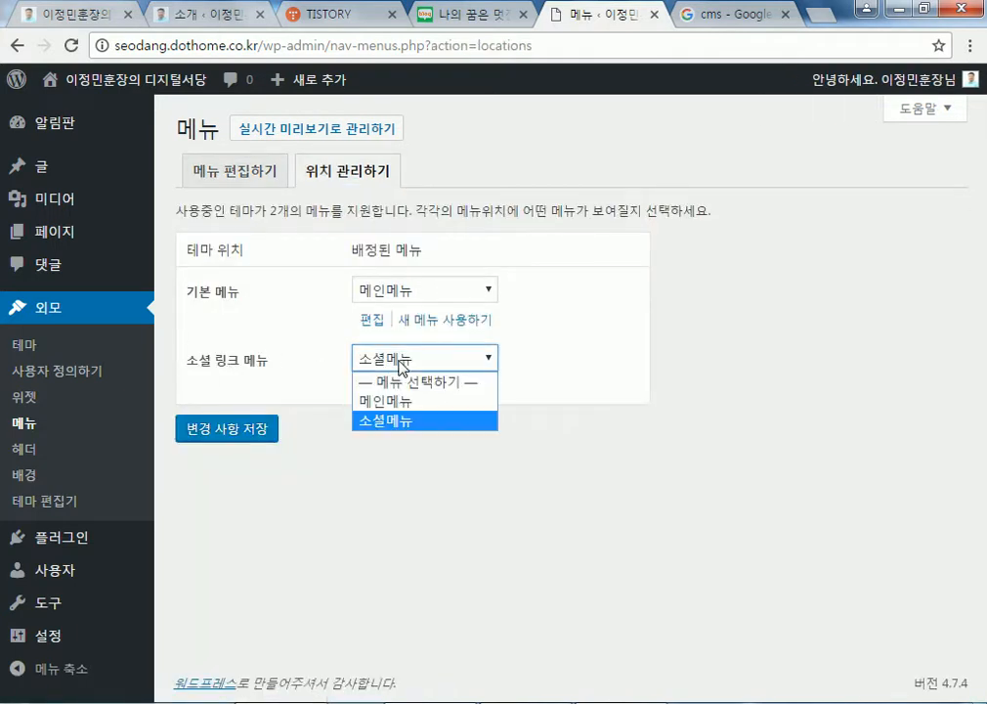
{"action": "left_click", "coordinate": [240, 365]}
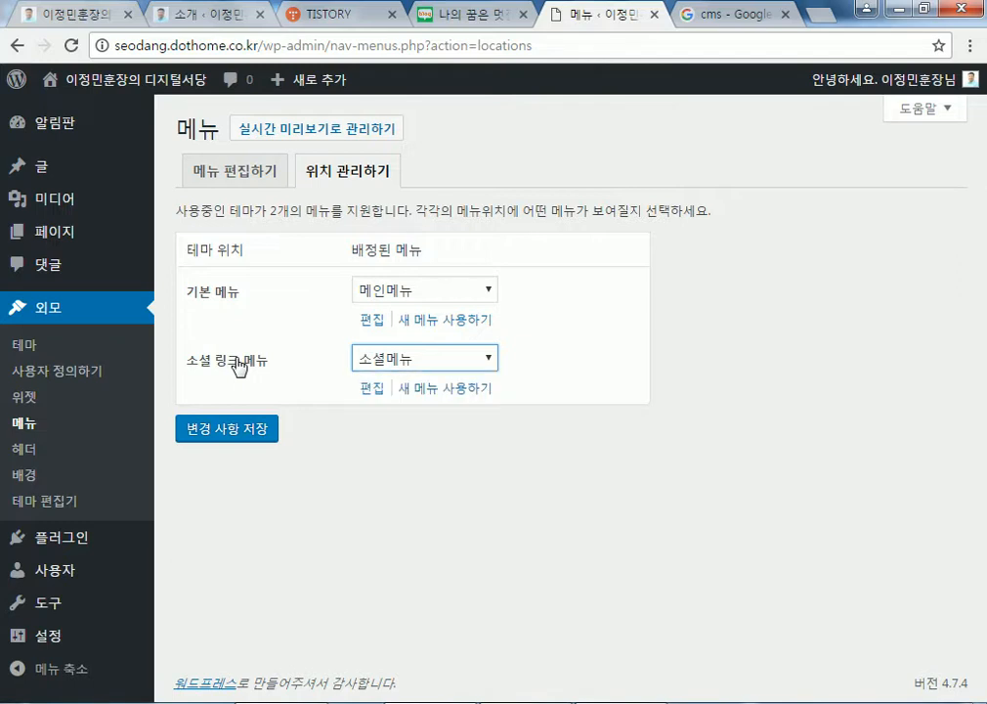
{"action": "left_click", "coordinate": [434, 290]}
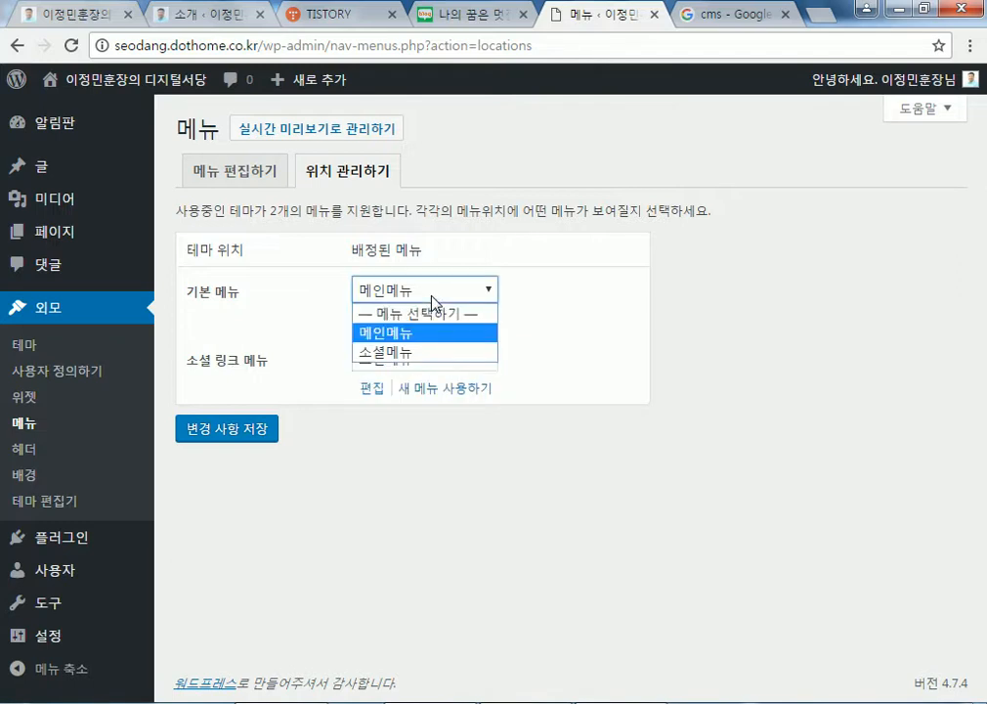
{"action": "left_click", "coordinate": [410, 334]}
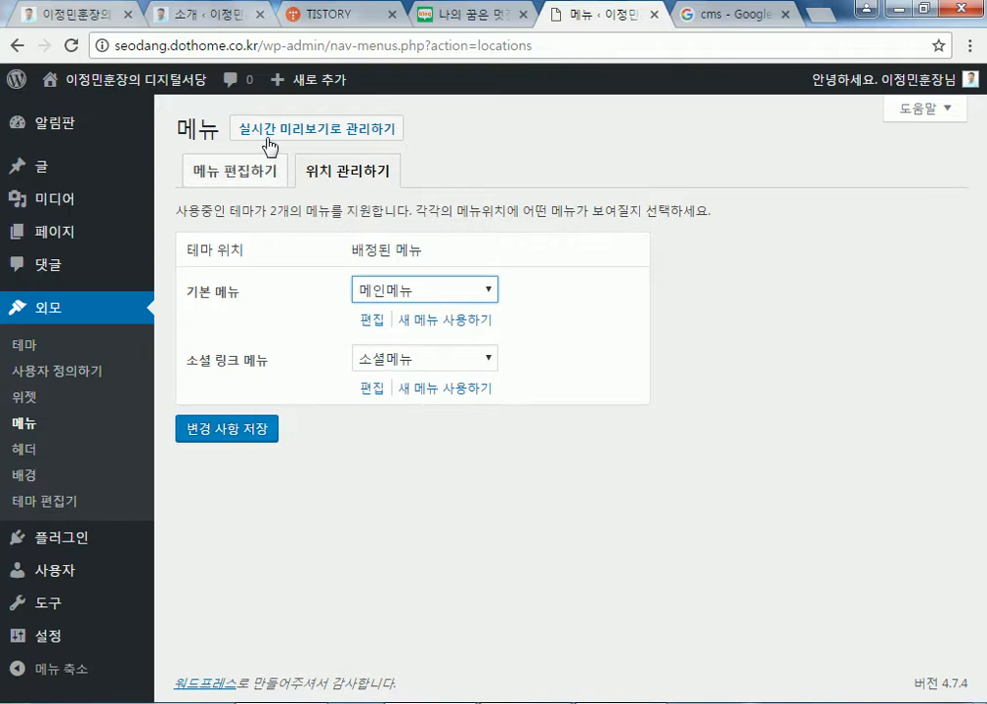
- Load 메인메뉴 and 소셜메뉴 in turn in the menu editor and review their structure and display location settings
{"action": "left_click", "coordinate": [236, 174]}
{"action": "left_click", "coordinate": [511, 236]}
{"action": "left_click", "coordinate": [445, 260]}
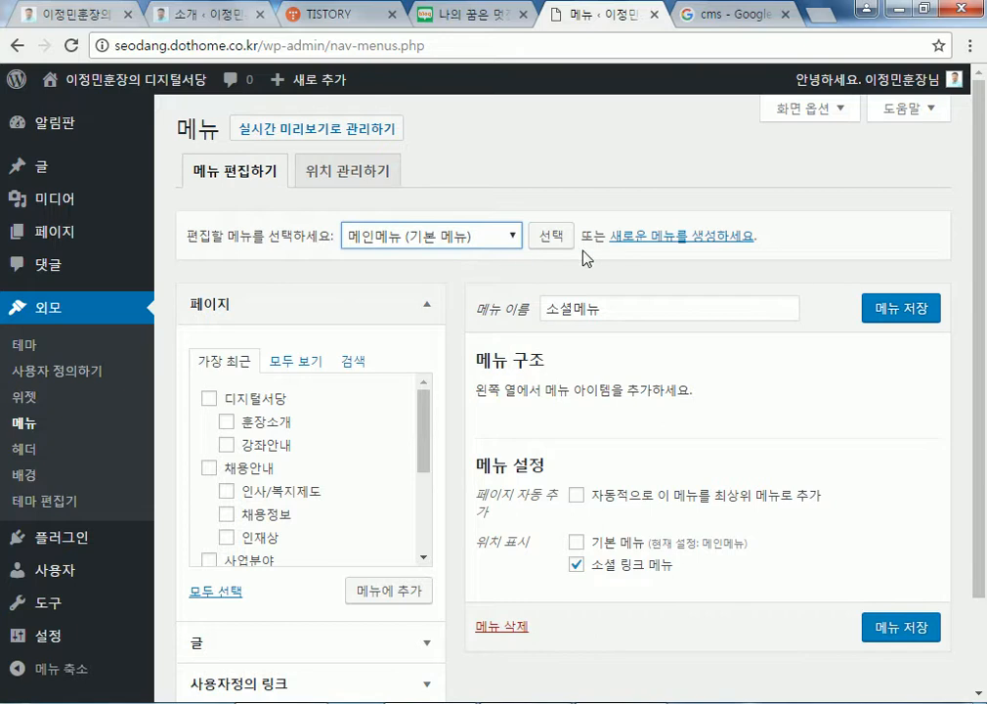
{"action": "left_click", "coordinate": [551, 235]}
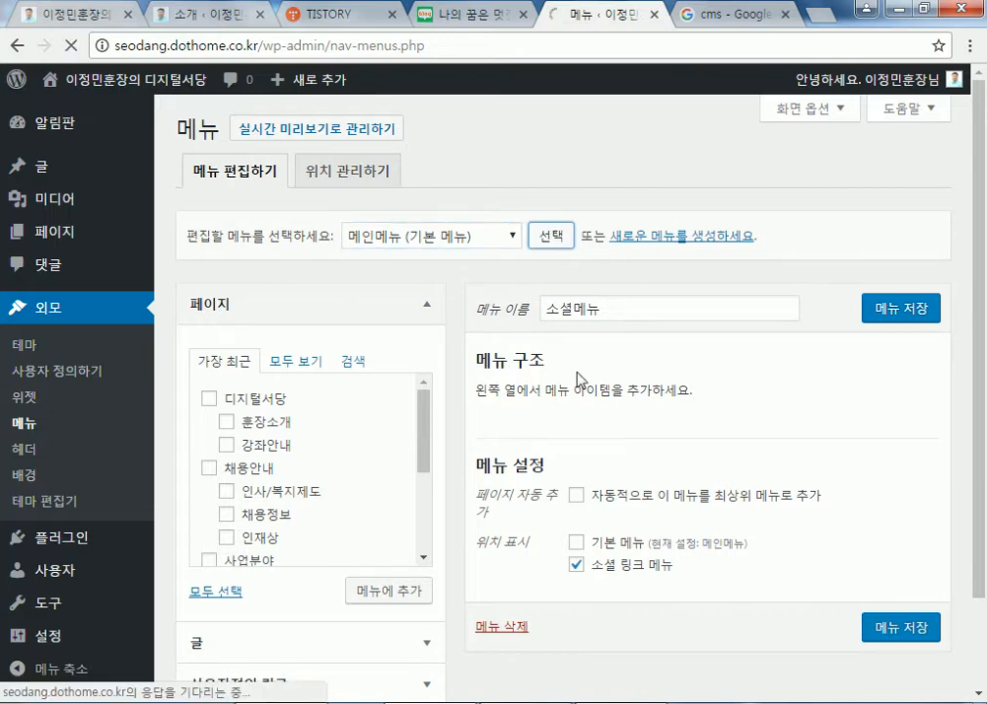
{"action": "left_click", "coordinate": [419, 238]}
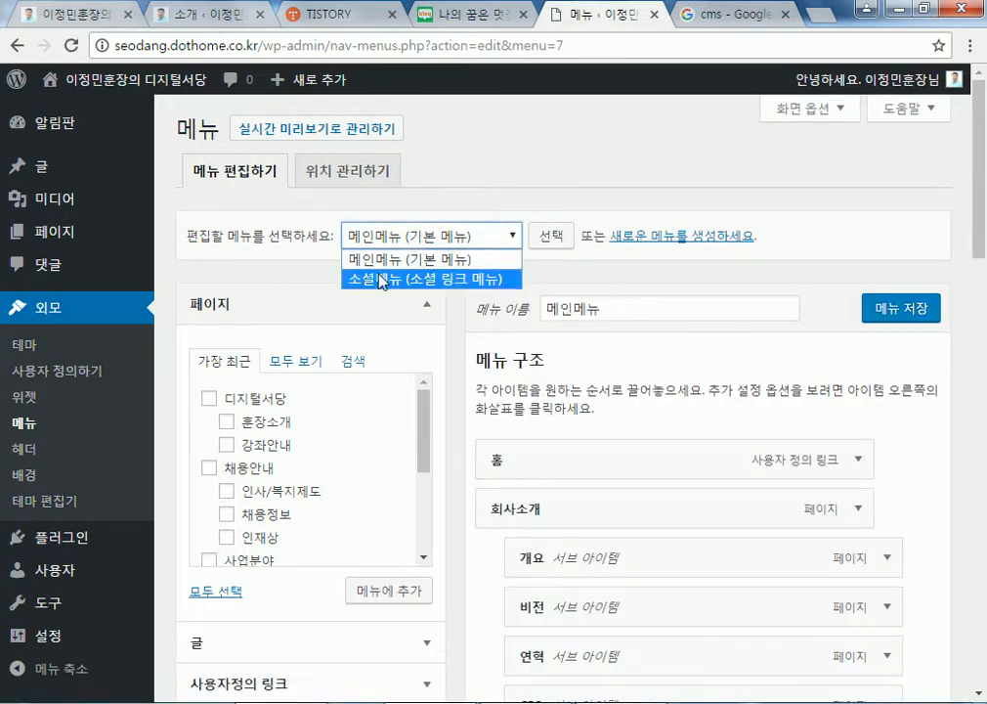
{"action": "left_click", "coordinate": [384, 280]}
{"action": "left_click", "coordinate": [552, 235]}
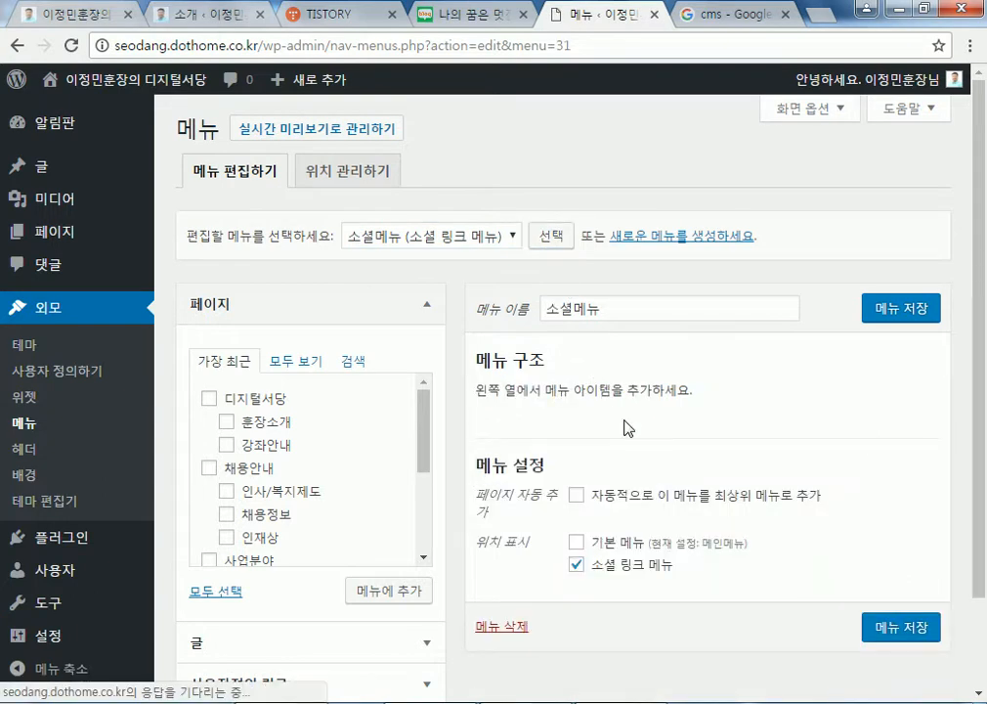
{"action": "scroll", "coordinate": [802, 432], "scroll_direction": "down", "scroll_amount": 1}
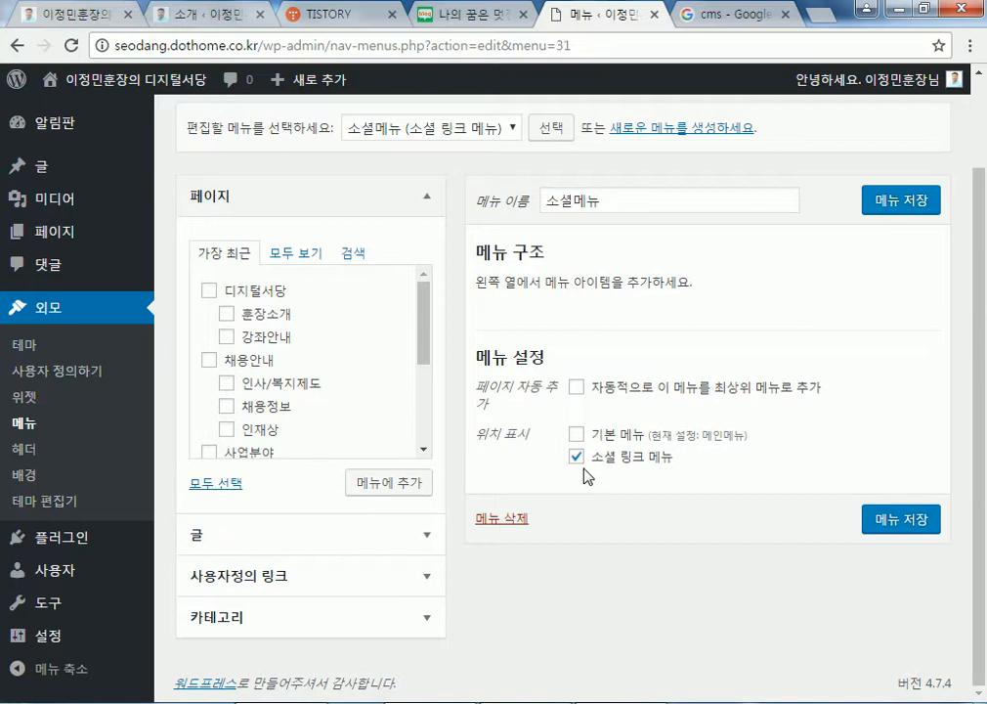
{"action": "scroll", "coordinate": [480, 286], "scroll_direction": "up", "scroll_amount": 1}
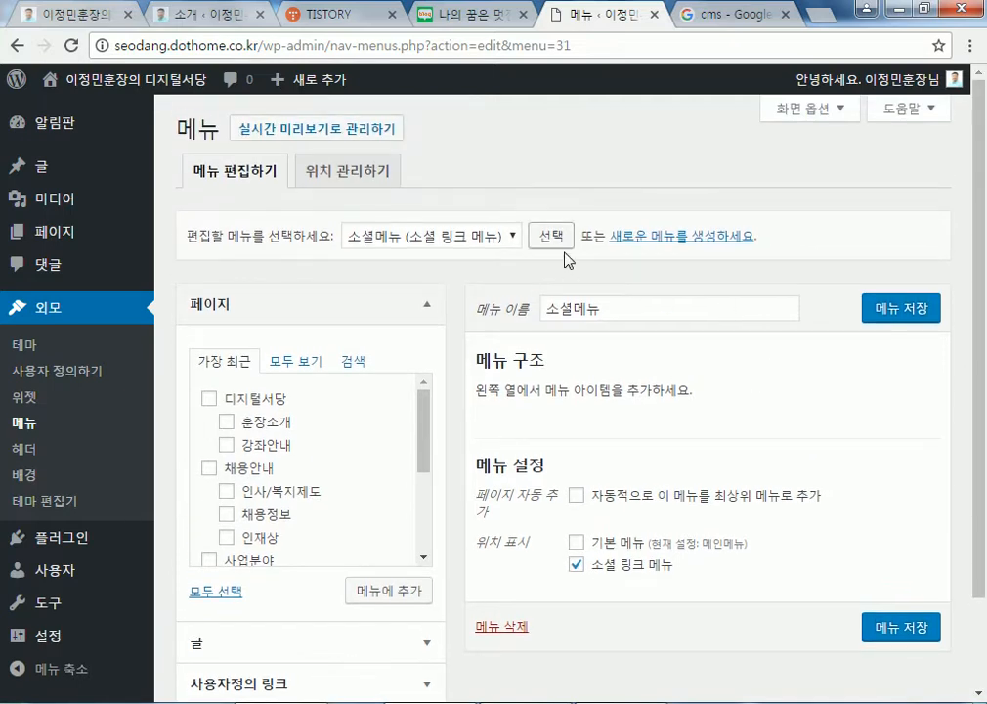
- Load 메인메뉴 for editing again and save it
{"action": "left_click", "coordinate": [474, 239]}
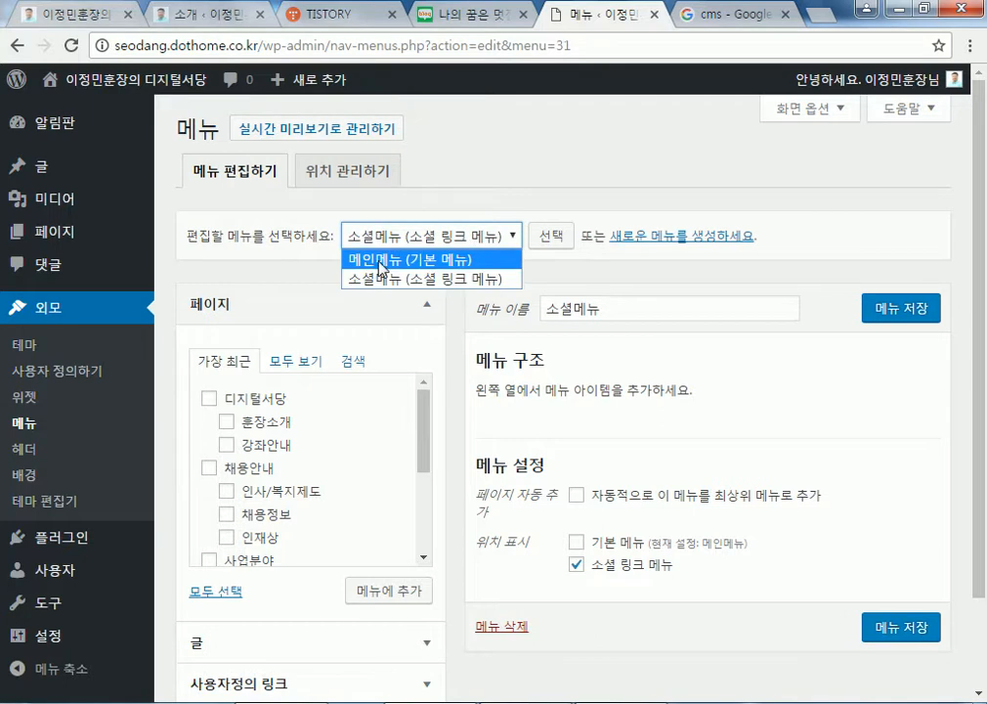
{"action": "left_click", "coordinate": [423, 260]}
{"action": "left_click", "coordinate": [549, 236]}
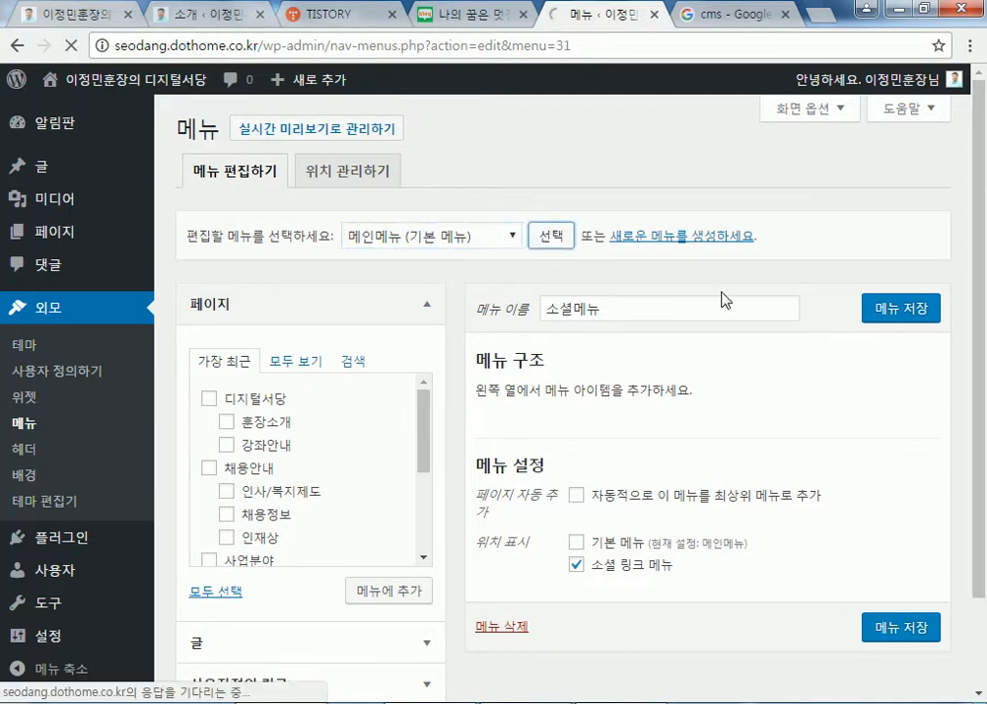
{"action": "left_click", "coordinate": [892, 319]}
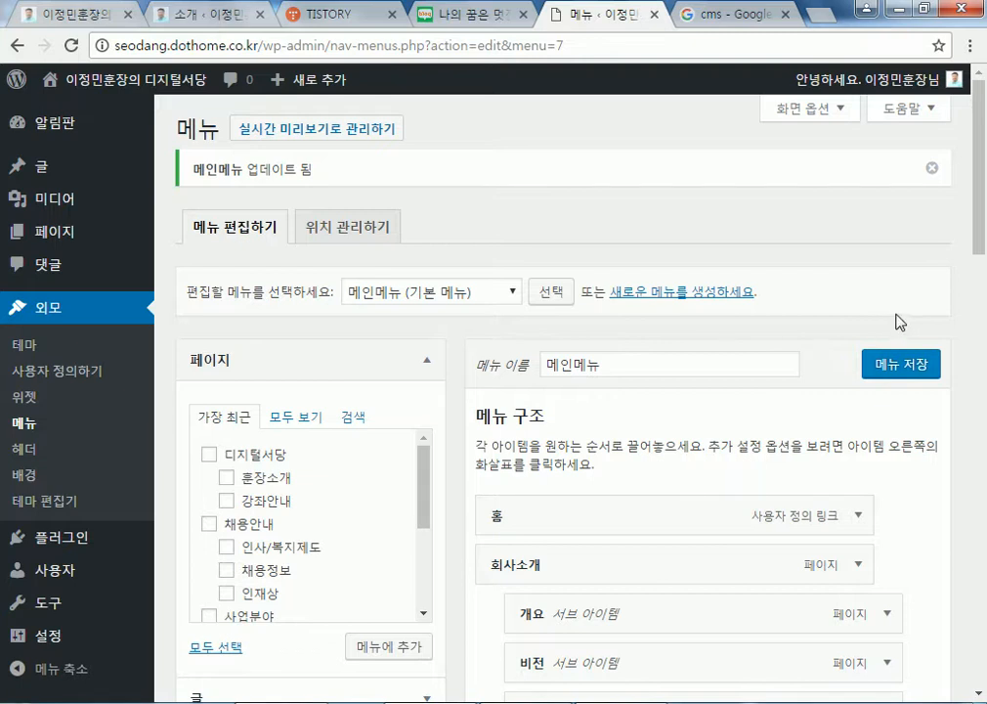
- Activate the Twenty Fourteen theme for the site
{"action": "mouse_move", "coordinate": [134, 98]}
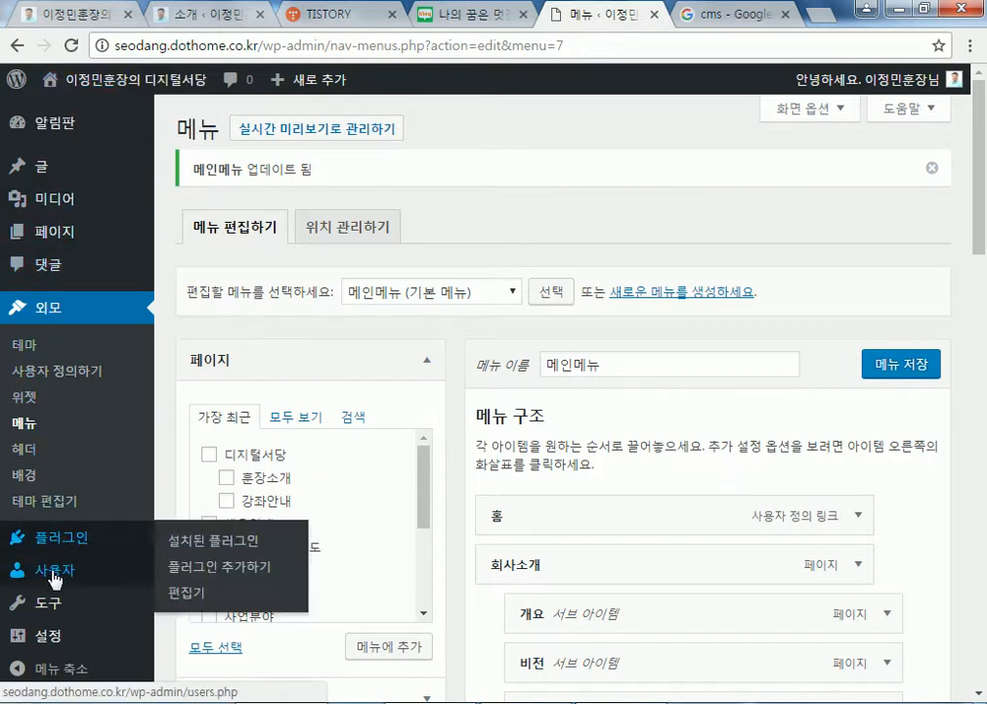
{"action": "left_click", "coordinate": [26, 349]}
{"action": "scroll", "coordinate": [320, 531], "scroll_direction": "down", "scroll_amount": 2}
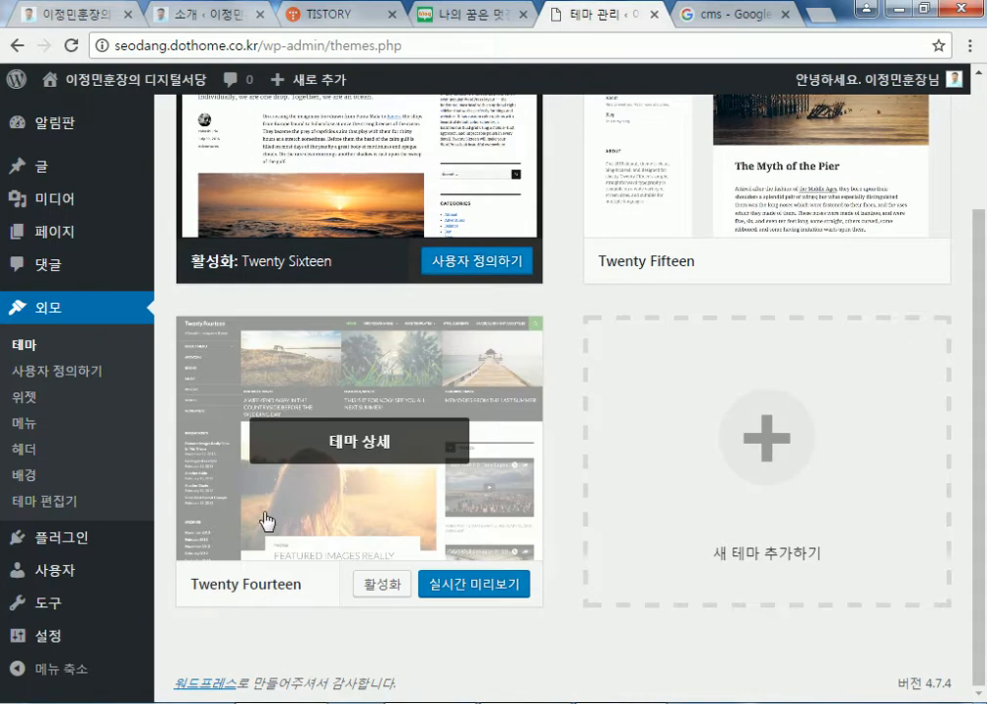
{"action": "left_click", "coordinate": [392, 590]}
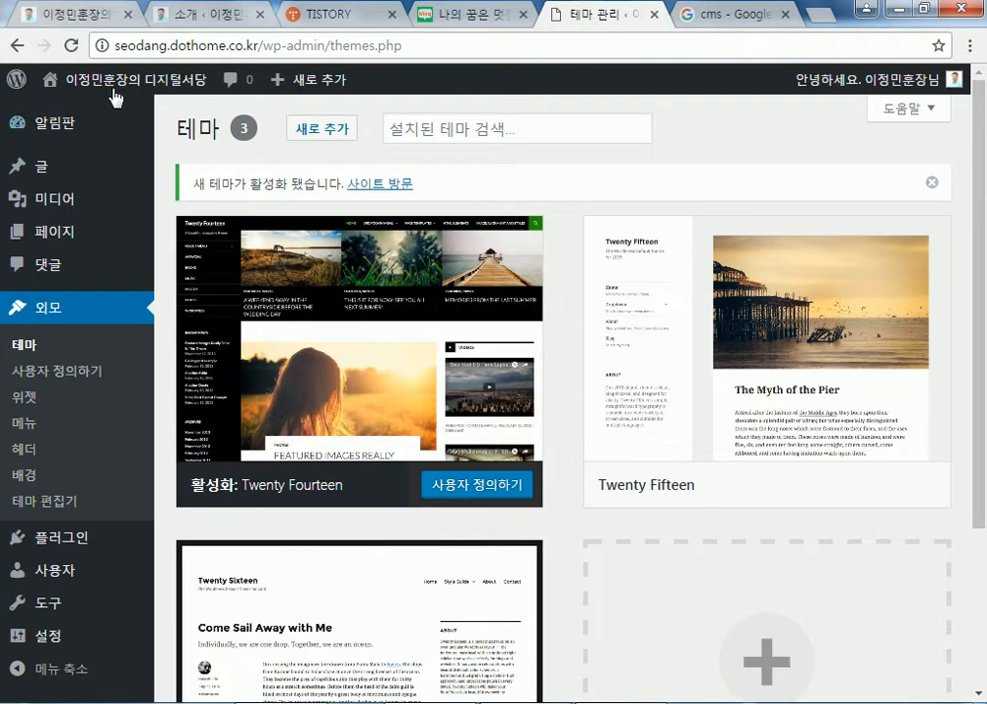
- Visit the site and examine how the navigation menu, sidebar widgets and post list look in the activated theme
{"action": "left_click", "coordinate": [90, 77]}
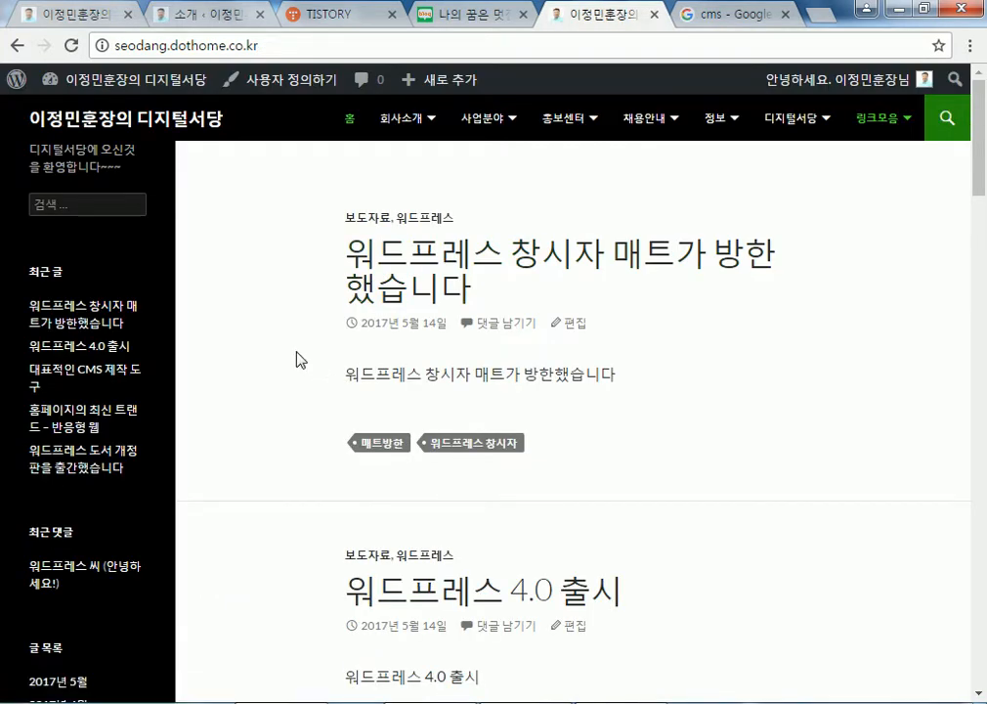
{"action": "scroll", "coordinate": [296, 360], "scroll_direction": "down", "scroll_amount": 10}
{"action": "scroll", "coordinate": [296, 360], "scroll_direction": "up", "scroll_amount": 3}
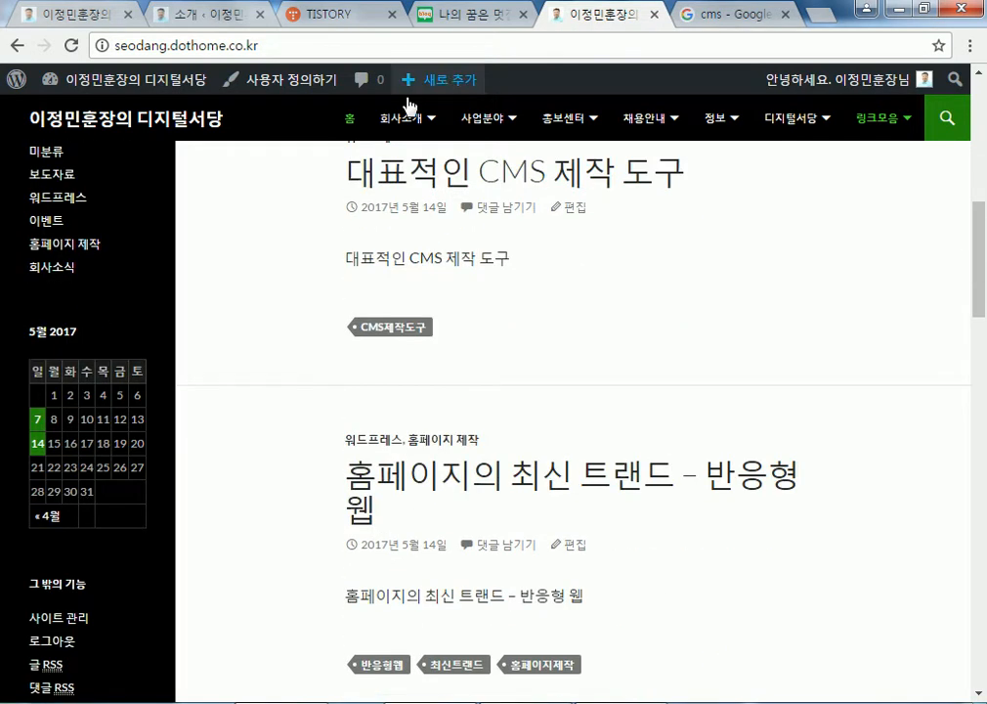
{"action": "mouse_move", "coordinate": [903, 121]}
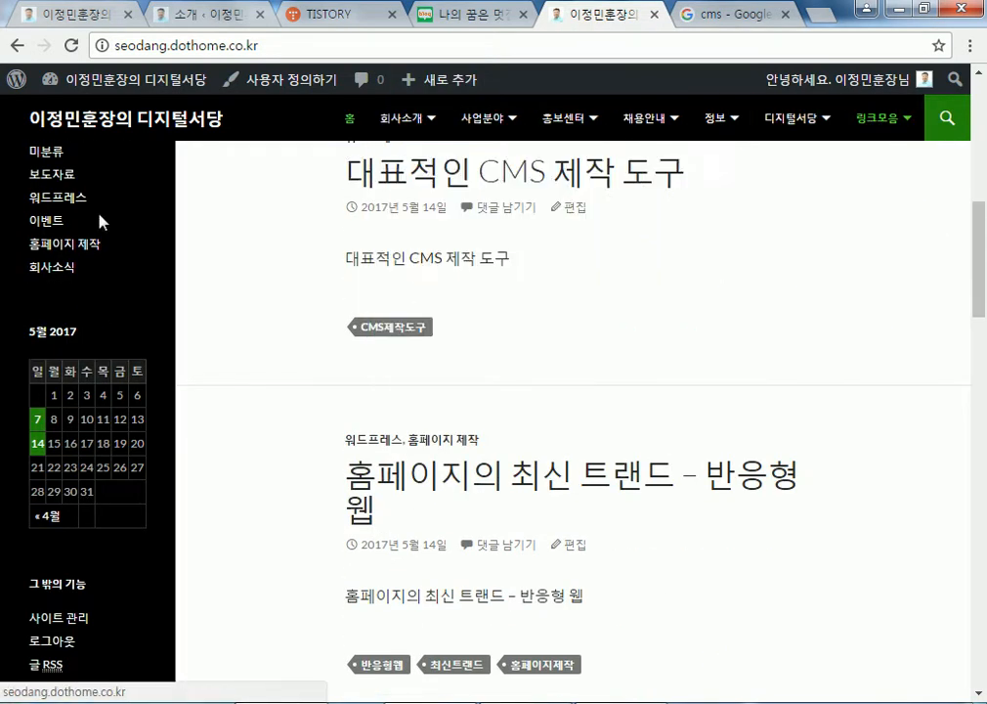
{"action": "scroll", "coordinate": [44, 217], "scroll_direction": "down", "scroll_amount": 6}
{"action": "scroll", "coordinate": [37, 220], "scroll_direction": "up", "scroll_amount": 13}
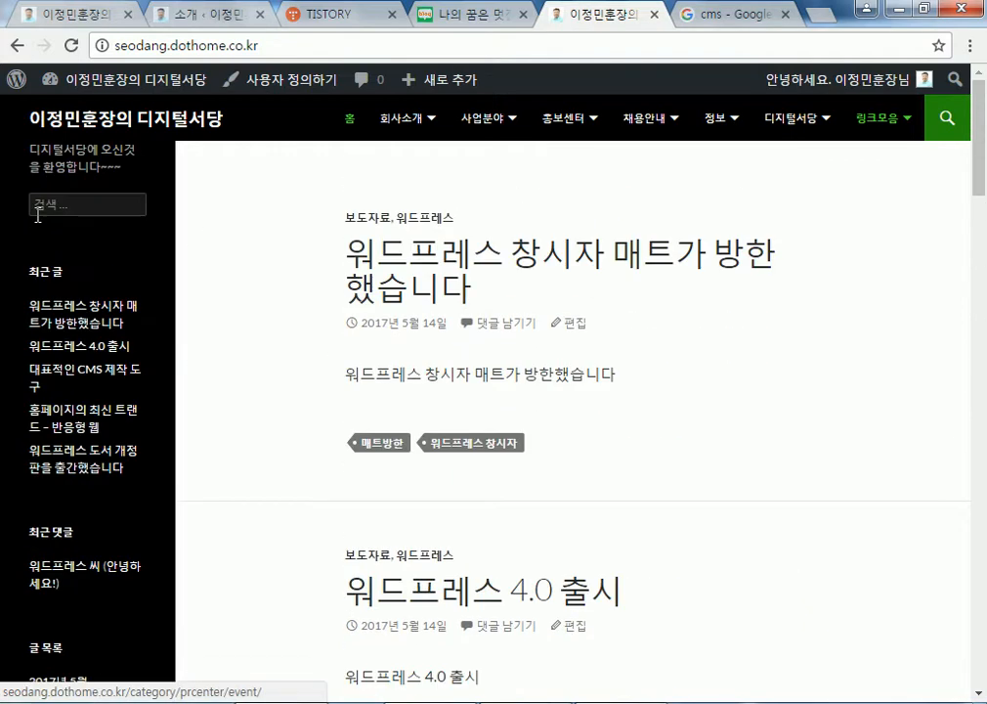
{"action": "scroll", "coordinate": [37, 215], "scroll_direction": "down", "scroll_amount": 12}
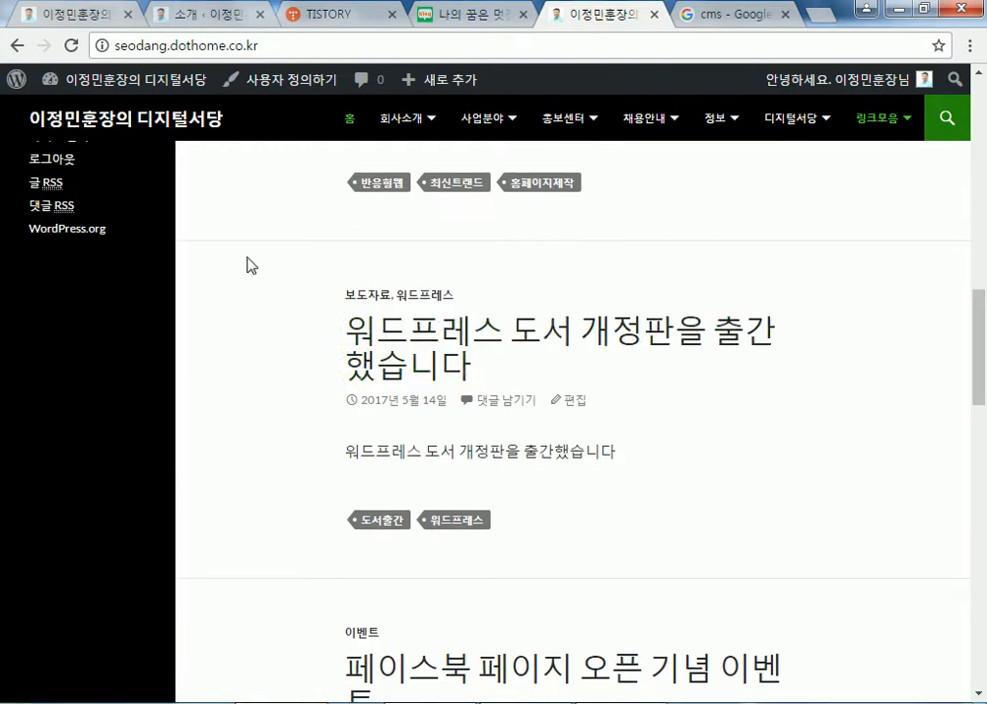
{"action": "scroll", "coordinate": [870, 441], "scroll_direction": "down", "scroll_amount": 5}
{"action": "scroll", "coordinate": [872, 443], "scroll_direction": "down", "scroll_amount": 10}
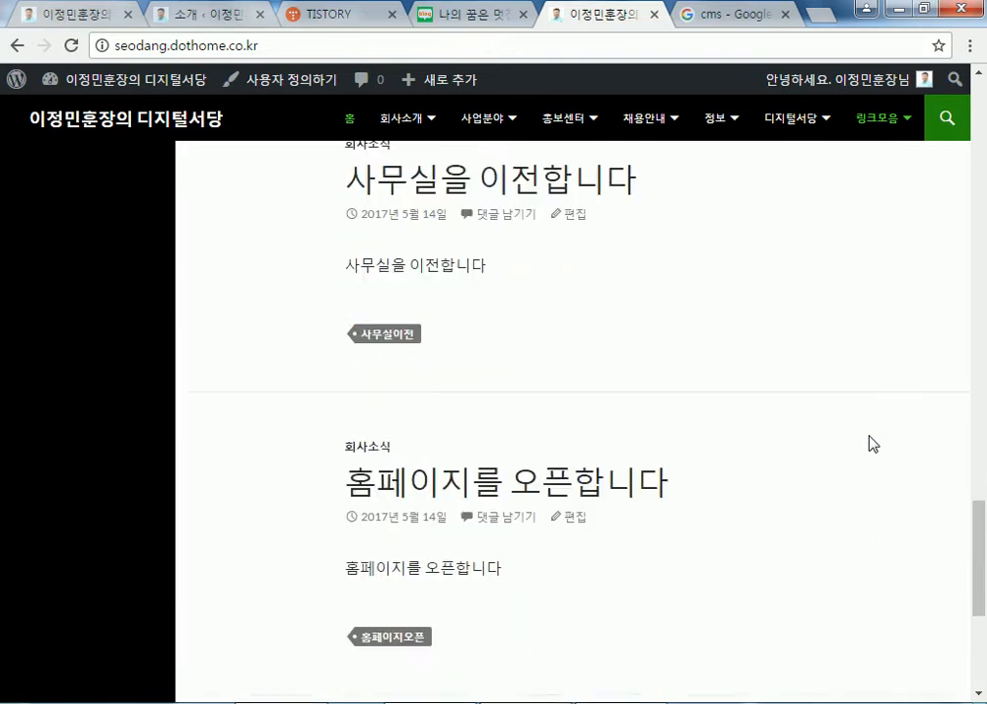
{"action": "scroll", "coordinate": [31, 358], "scroll_direction": "up", "scroll_amount": 20}
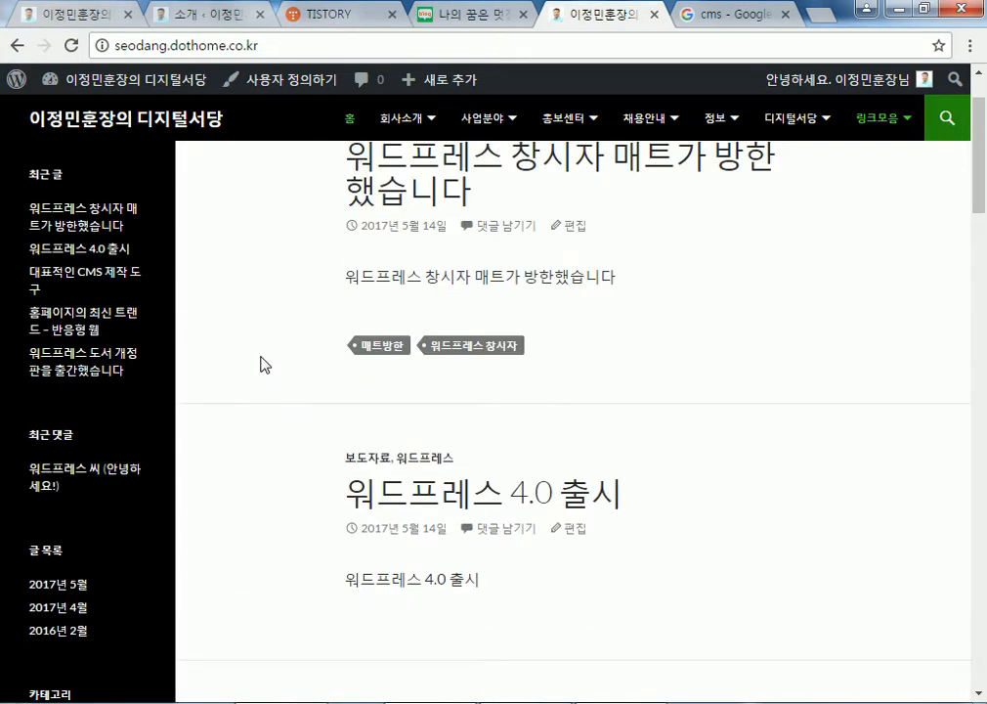
{"action": "scroll", "coordinate": [264, 360], "scroll_direction": "up", "scroll_amount": 1}
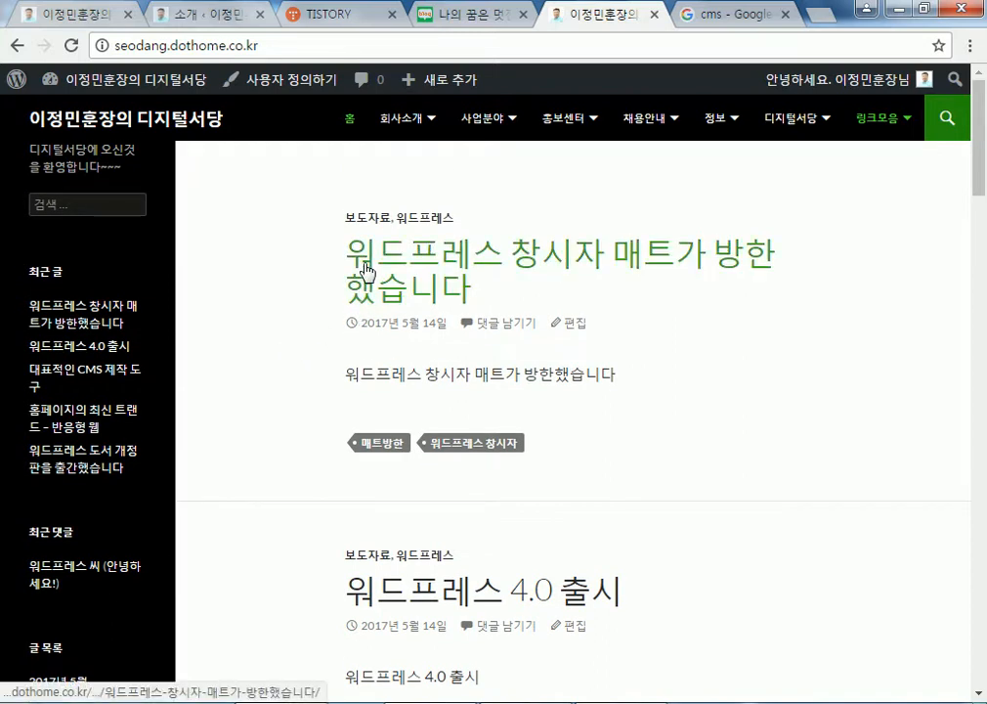
- Examine the first post's title, categories and date line on the front page, and compare the sidebar with the posts below
{"action": "left_click_drag", "start_coordinate": [752, 297], "coordinate": [346, 258]}
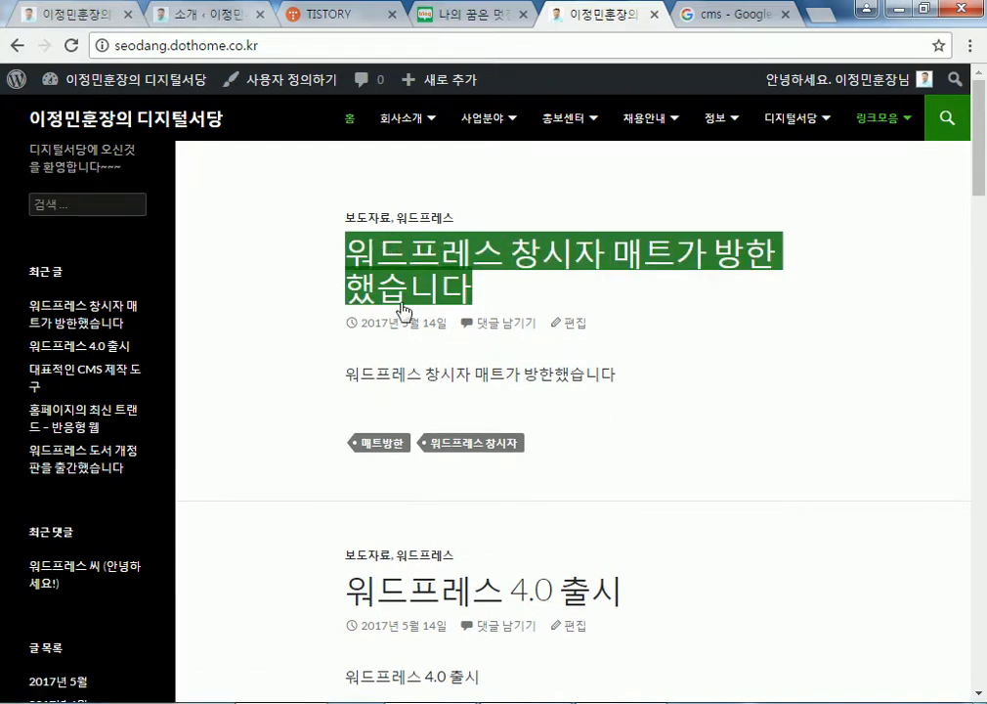
{"action": "left_click_drag", "start_coordinate": [190, 174], "coordinate": [573, 208]}
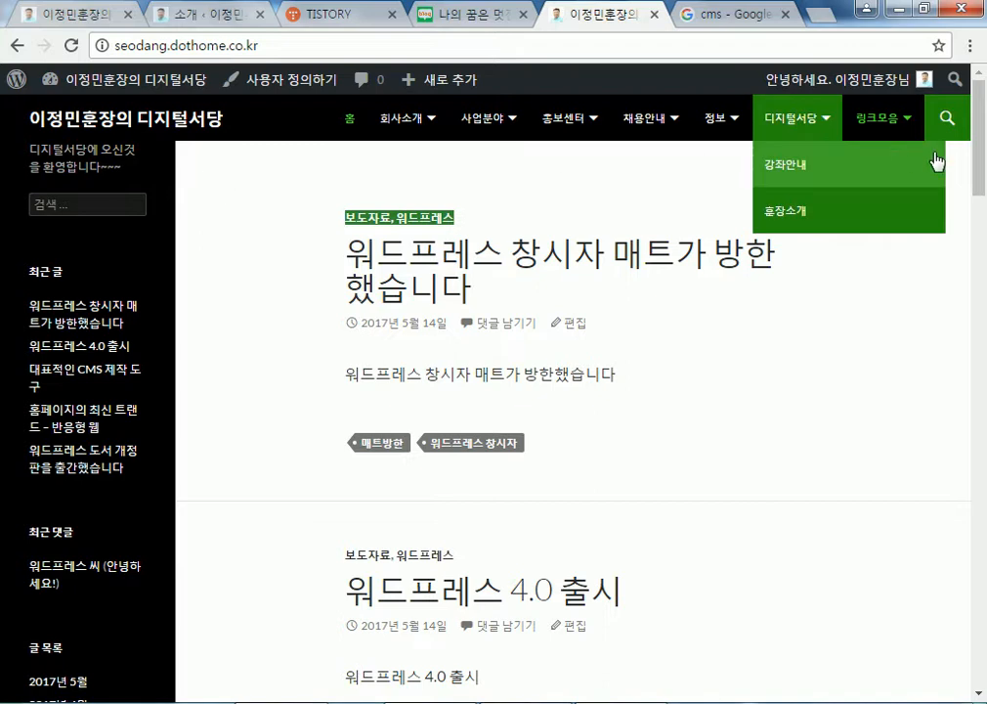
{"action": "left_click_drag", "start_coordinate": [344, 246], "coordinate": [726, 327]}
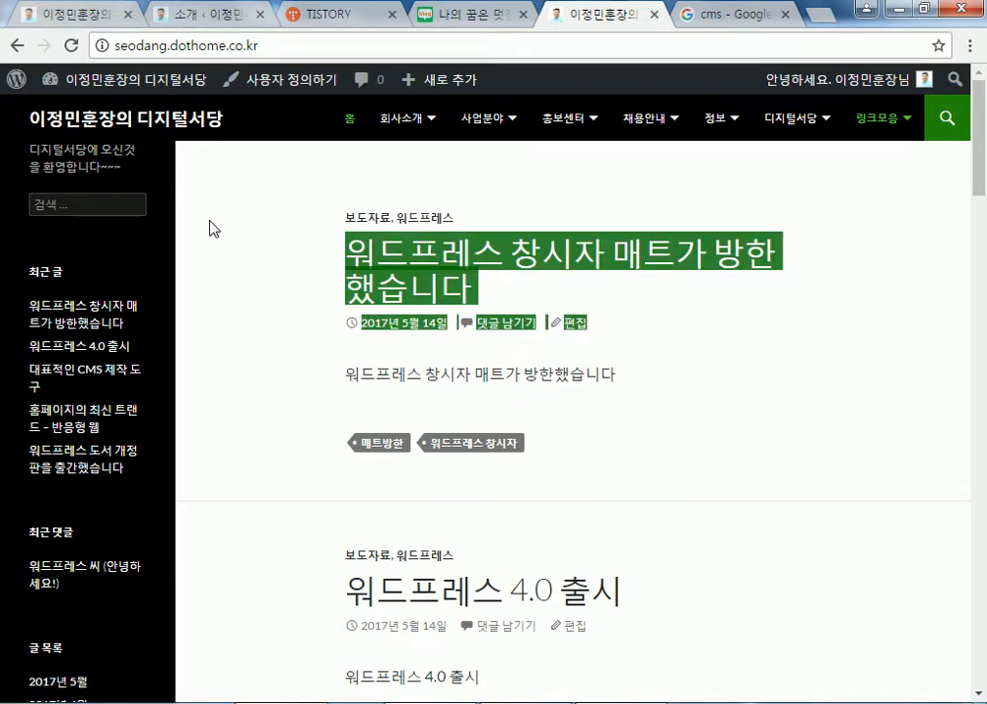
{"action": "left_click", "coordinate": [729, 382]}
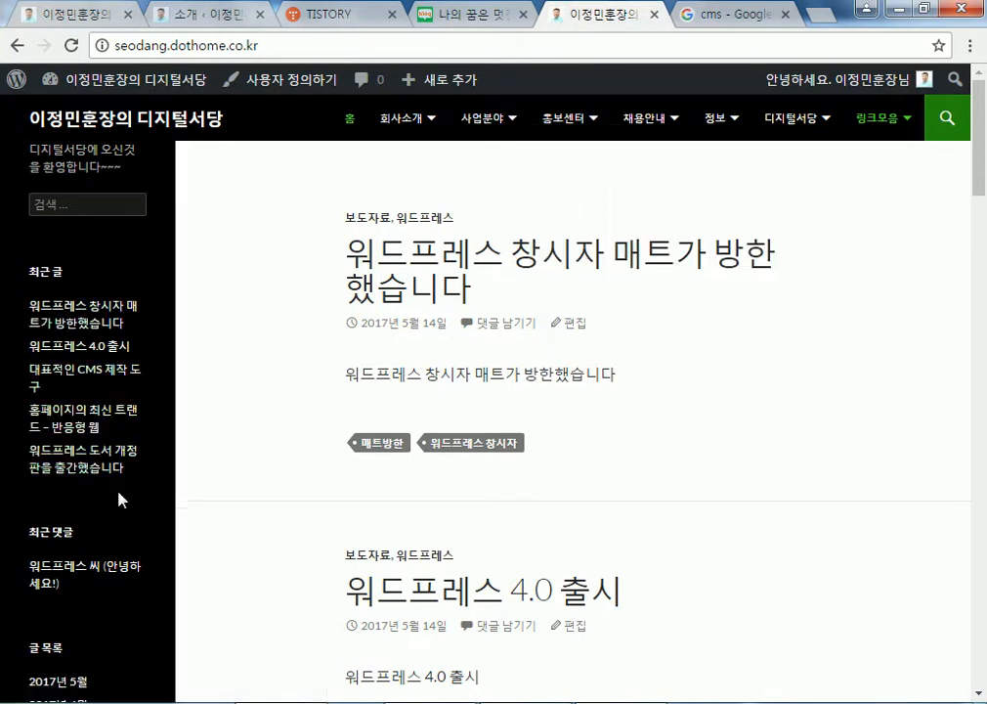
{"action": "scroll", "coordinate": [137, 475], "scroll_direction": "down", "scroll_amount": 3}
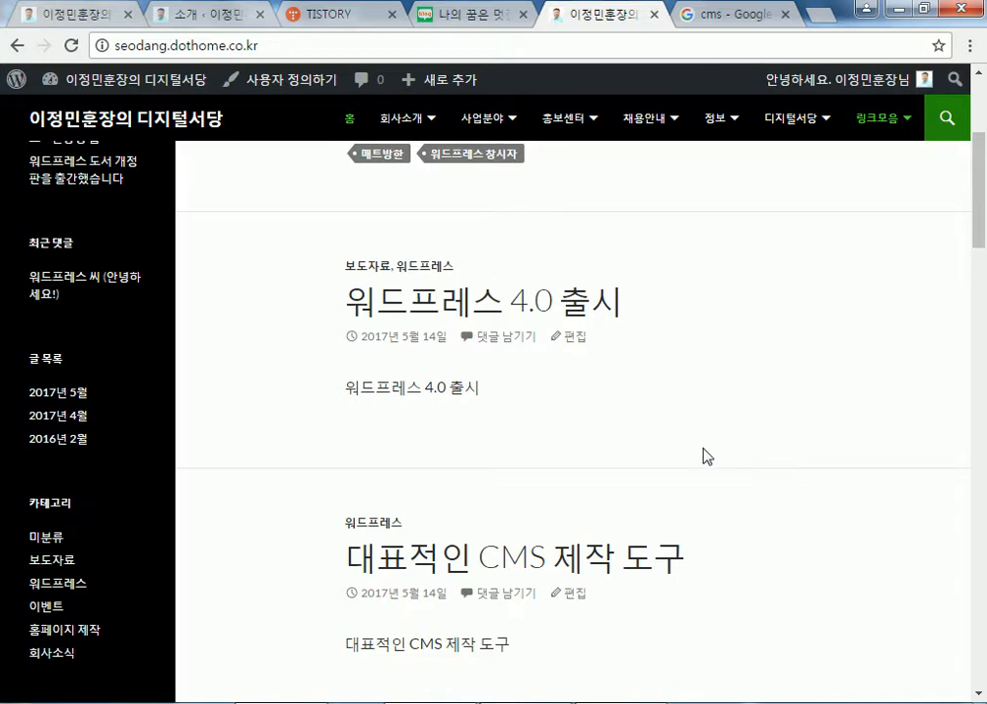
{"action": "scroll", "coordinate": [706, 453], "scroll_direction": "up", "scroll_amount": 3}
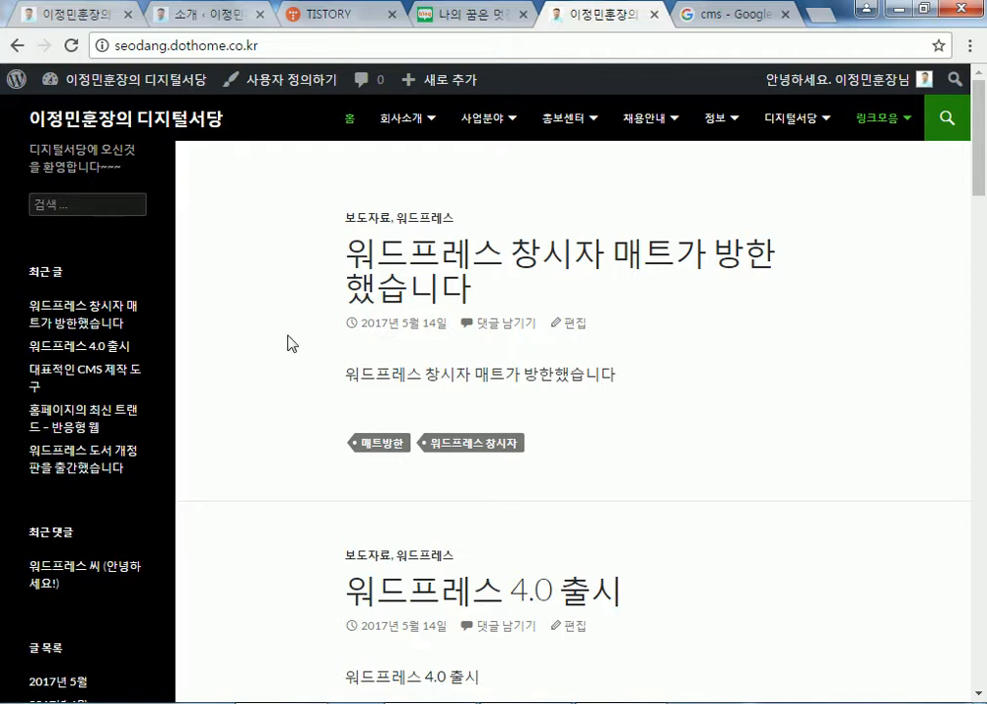
- Open the menu editor and enable the 태그 and 글 형식 boxes plus the 타이틀 속성 and CSS 클래스 properties in its screen options
{"action": "left_click", "coordinate": [158, 89]}
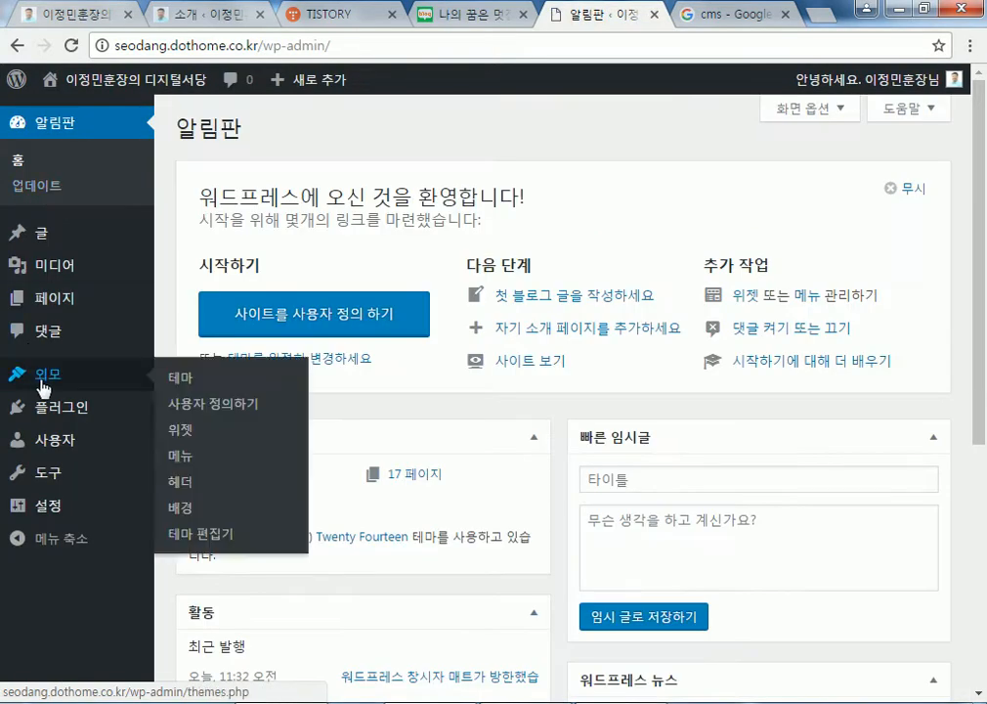
{"action": "left_click", "coordinate": [44, 328]}
{"action": "mouse_move", "coordinate": [78, 312]}
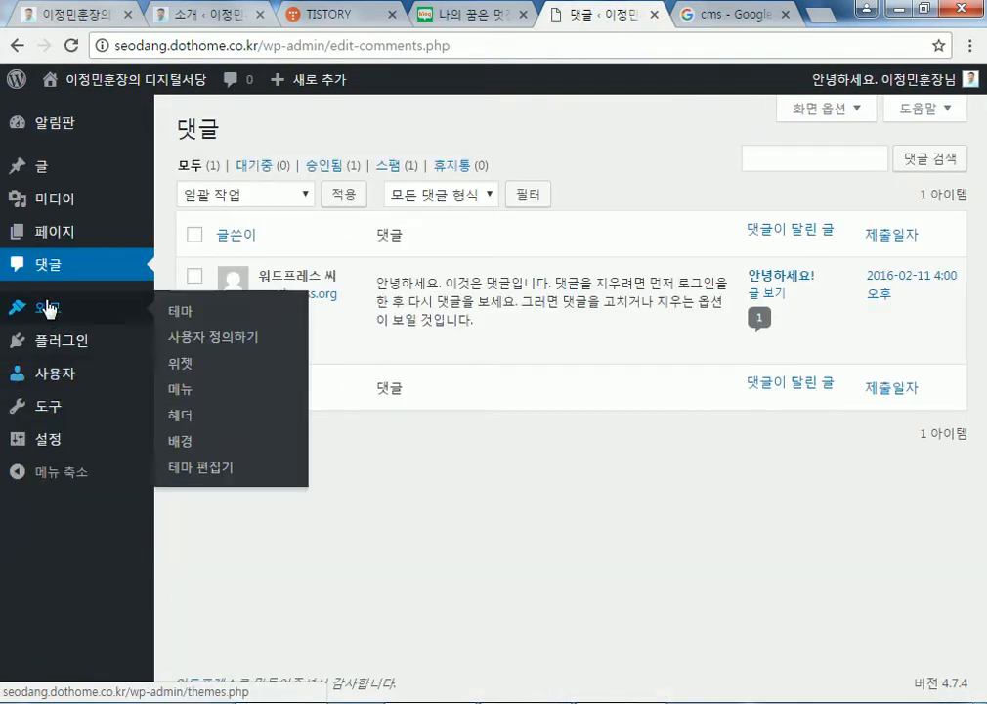
{"action": "left_click", "coordinate": [182, 389]}
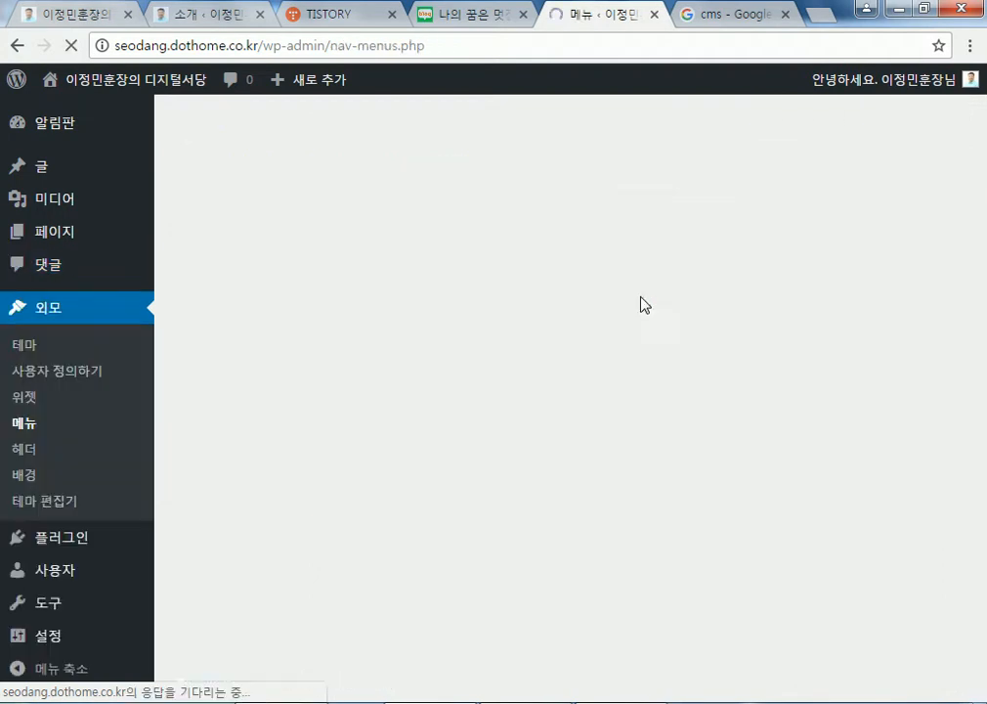
{"action": "left_click", "coordinate": [818, 107]}
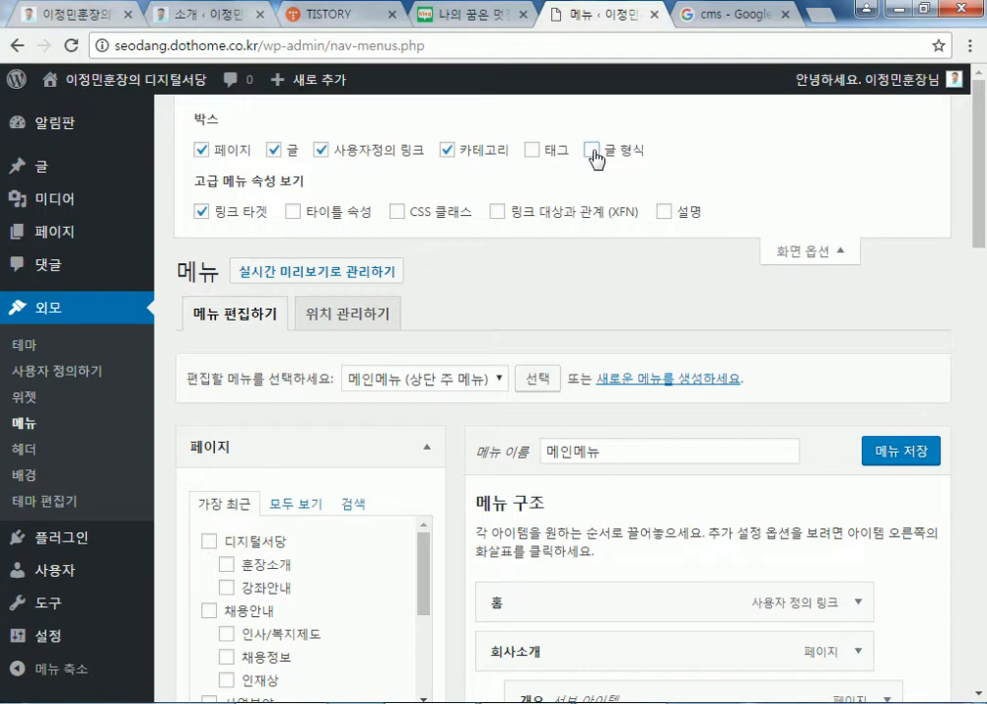
{"action": "left_click", "coordinate": [532, 149]}
{"action": "left_click", "coordinate": [398, 212]}
{"action": "left_click", "coordinate": [293, 212]}
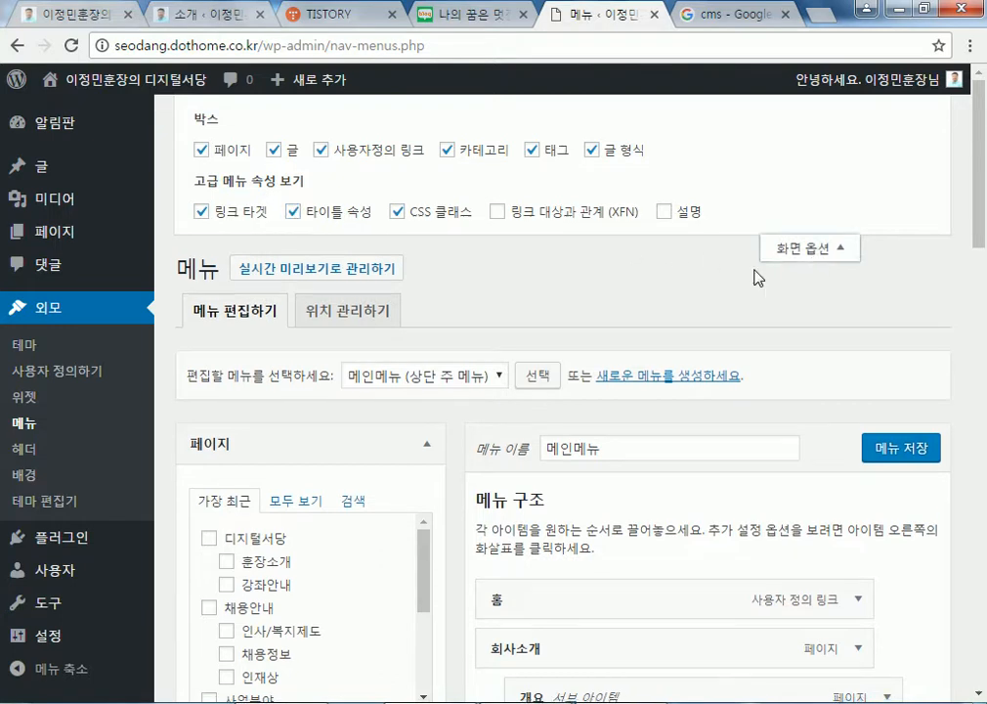
{"action": "left_click", "coordinate": [817, 256]}
- Examine the 메인메뉴 structure and its menu settings, and show the menu editor's screen options again
{"action": "scroll", "coordinate": [666, 399], "scroll_direction": "down", "scroll_amount": 15}
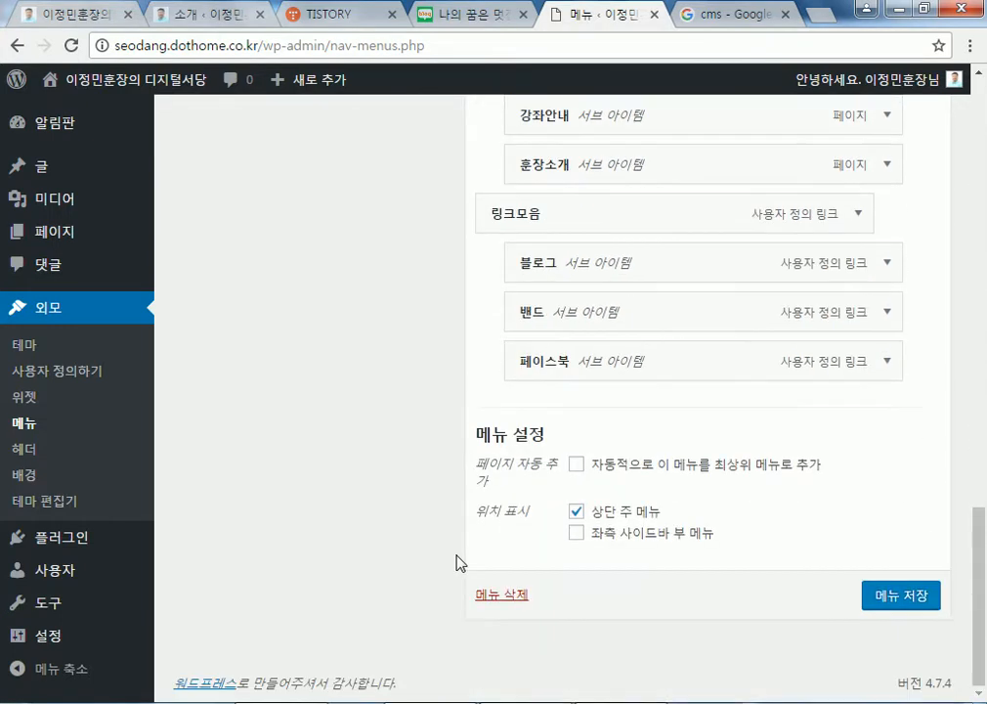
{"action": "scroll", "coordinate": [320, 434], "scroll_direction": "up", "scroll_amount": 6}
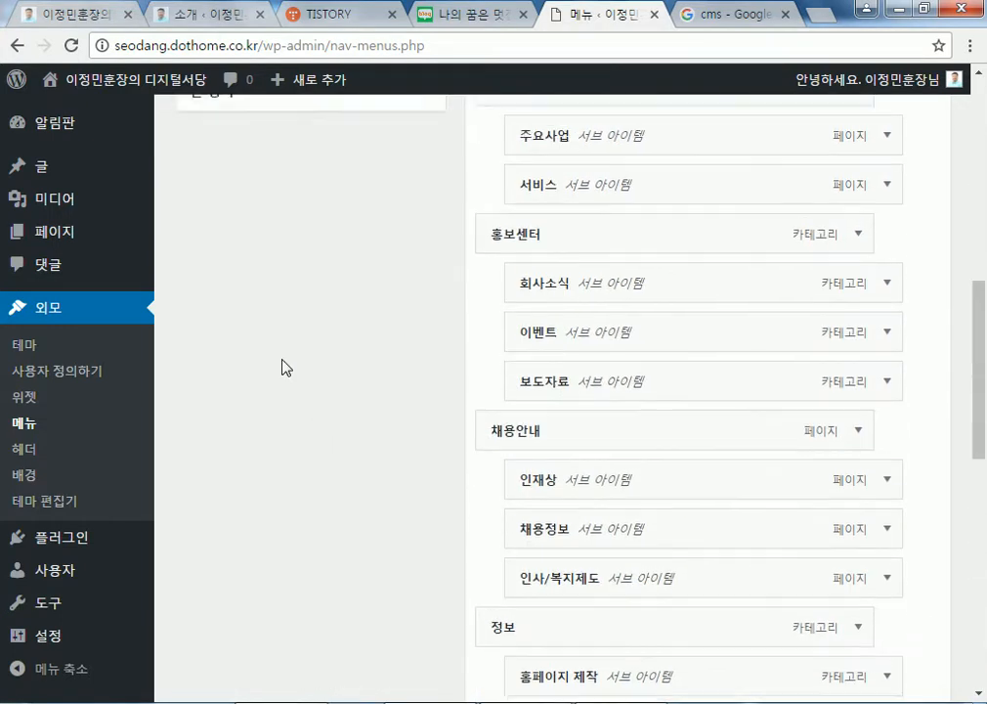
{"action": "scroll", "coordinate": [284, 361], "scroll_direction": "up", "scroll_amount": 7}
{"action": "scroll", "coordinate": [468, 289], "scroll_direction": "up", "scroll_amount": 2}
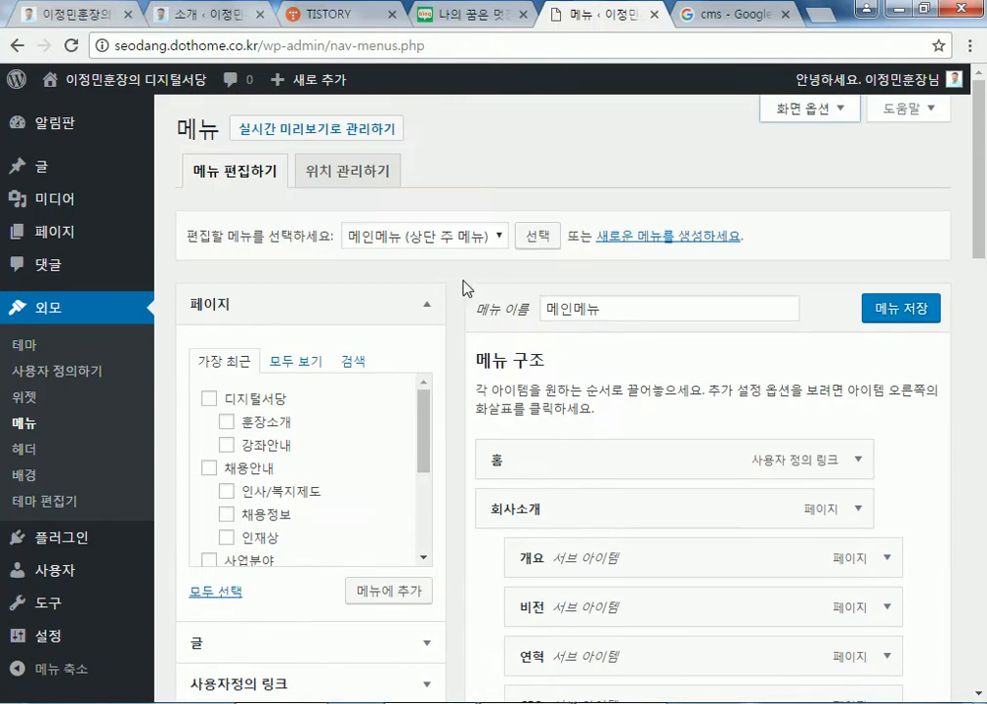
{"action": "left_click", "coordinate": [810, 109]}
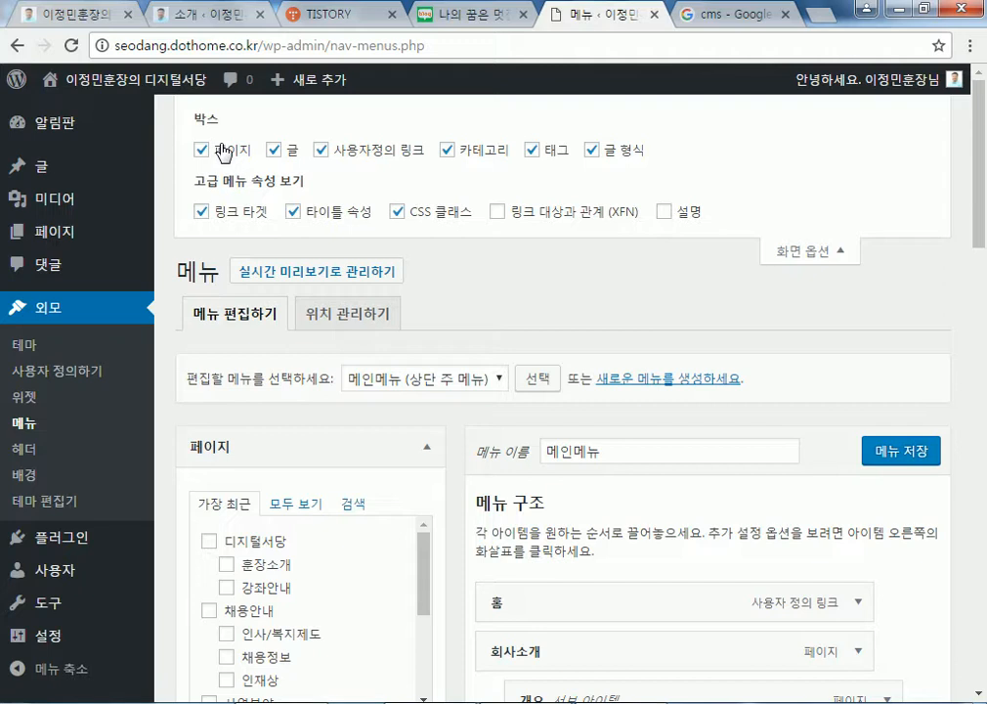
- Examine the dashboard's screen options, the WordPress updates page and the screen options of the posts list
{"action": "left_click", "coordinate": [55, 115]}
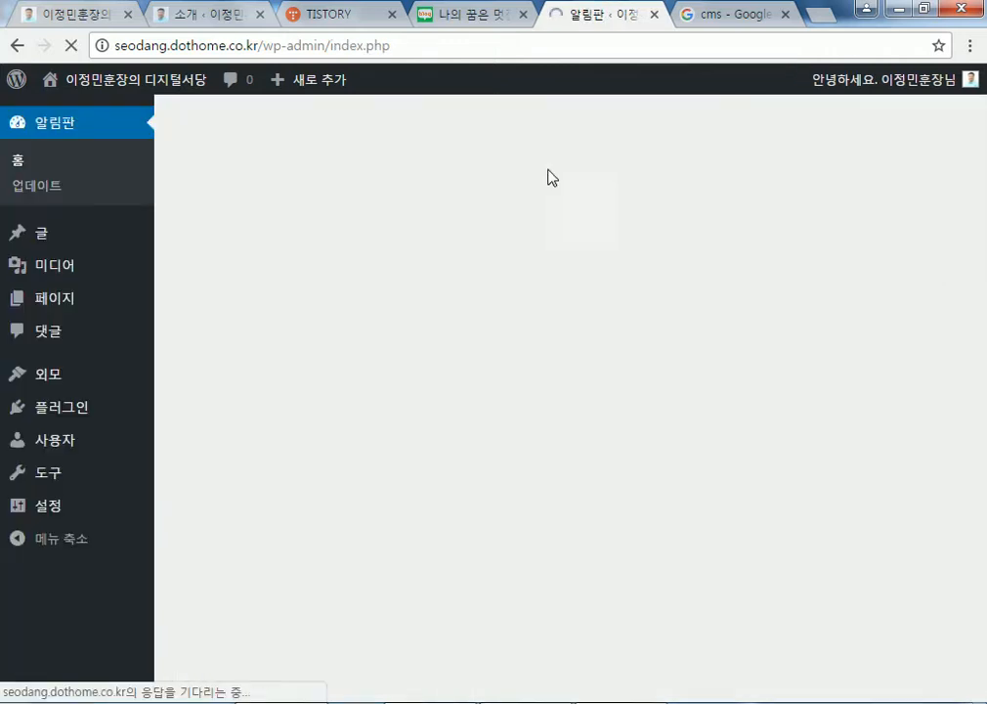
{"action": "left_click", "coordinate": [831, 107]}
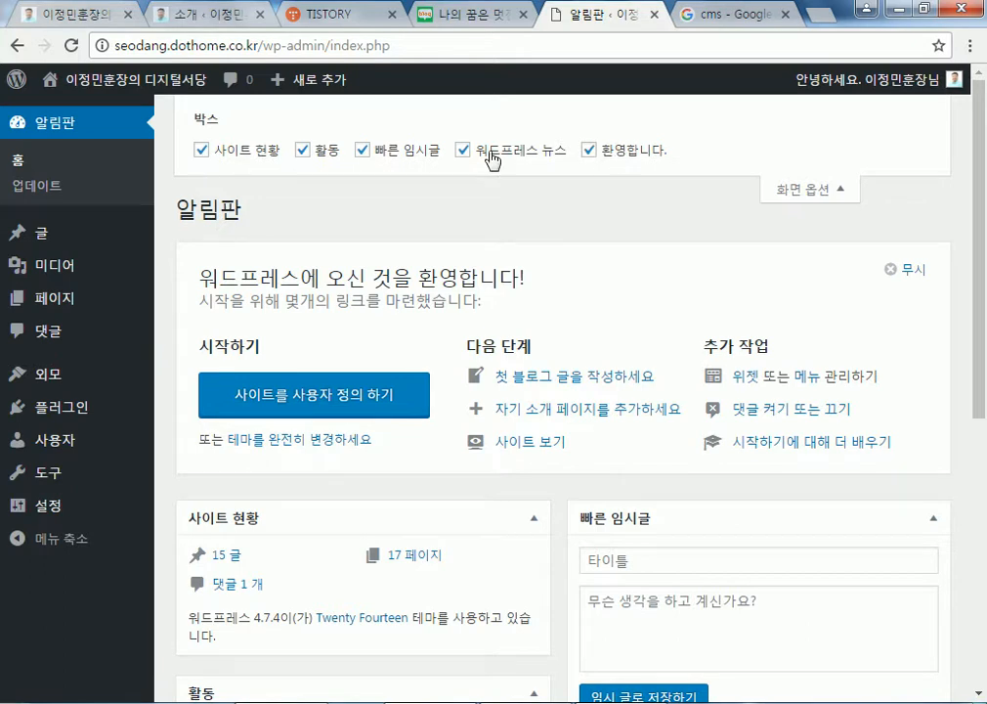
{"action": "mouse_move", "coordinate": [37, 244]}
{"action": "left_click", "coordinate": [29, 189]}
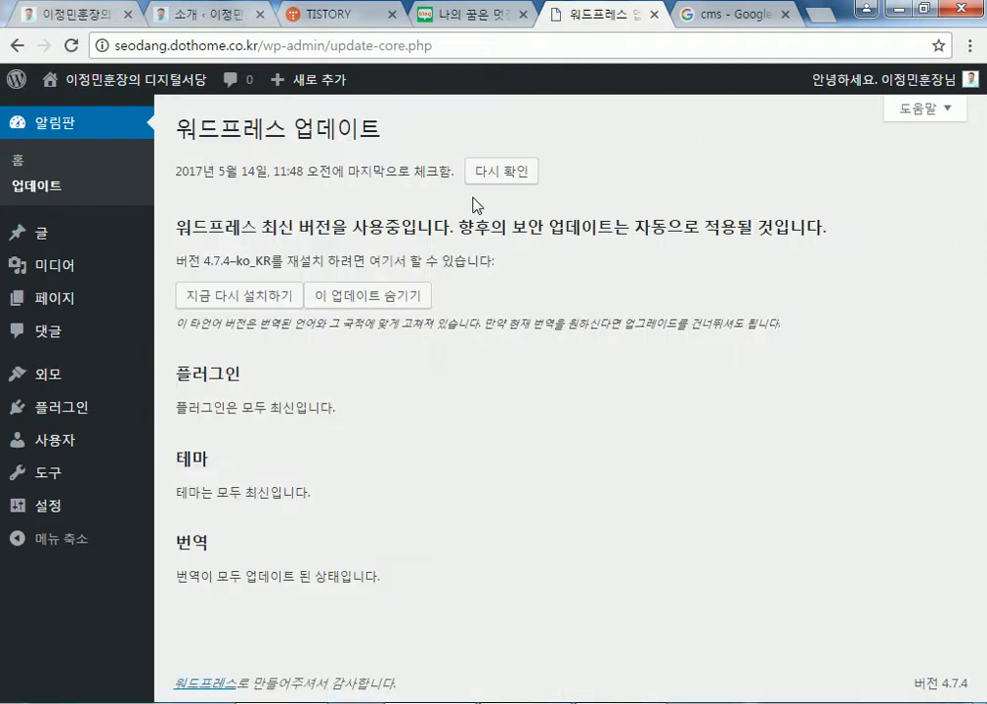
{"action": "left_click", "coordinate": [37, 231]}
{"action": "left_click", "coordinate": [801, 112]}
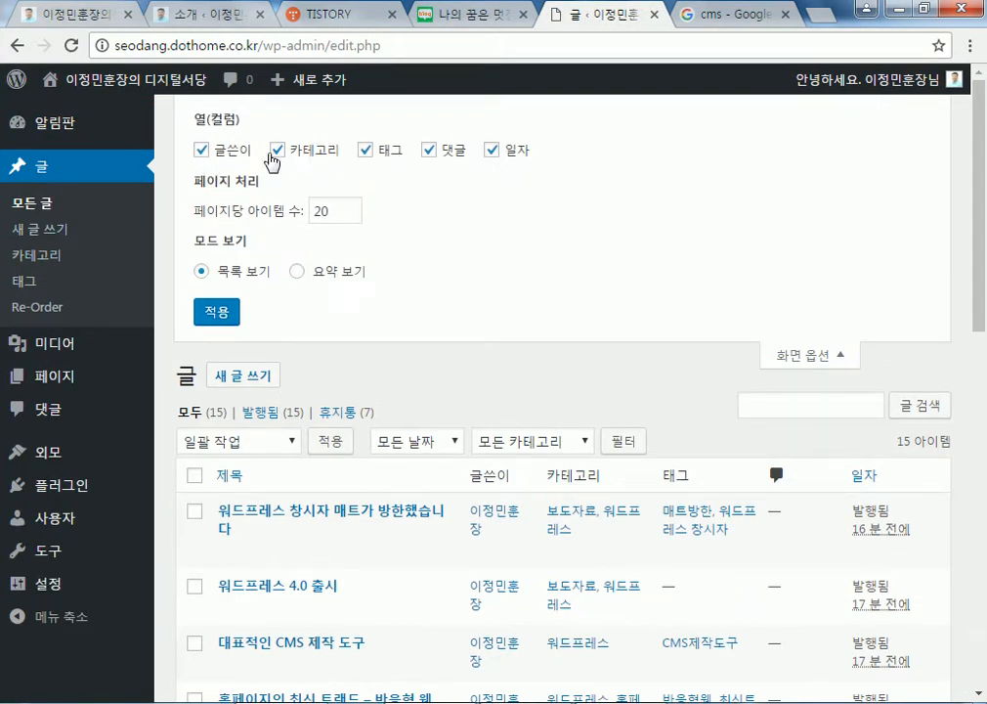
- Start a new post and turn off the 트랙백 보내기 box in the editor's screen options
{"action": "left_click", "coordinate": [20, 228]}
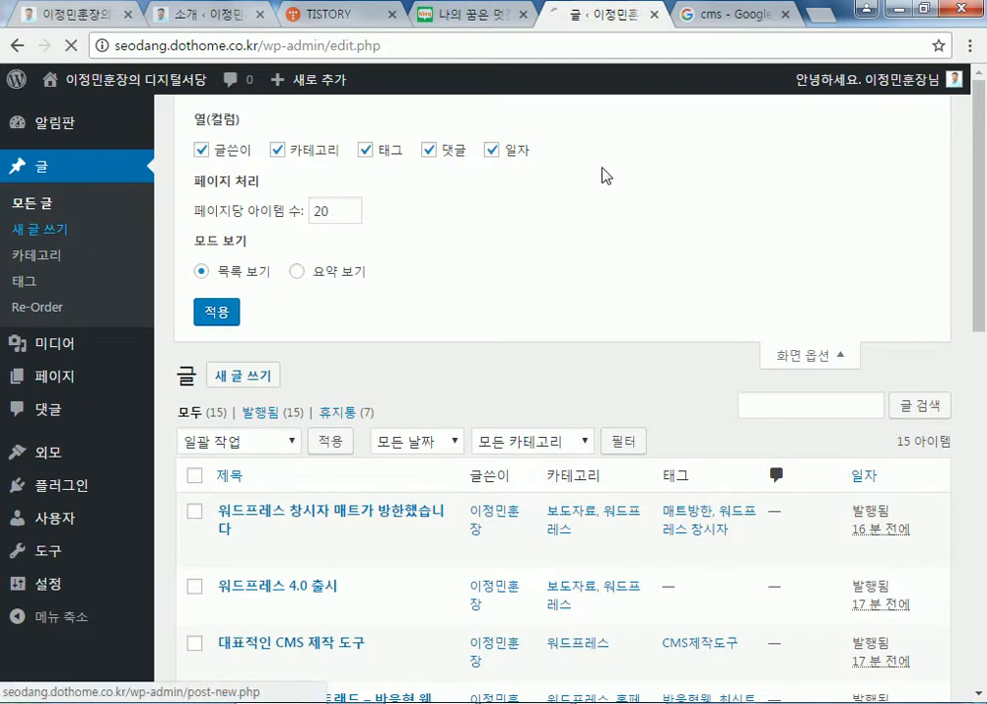
{"action": "left_click", "coordinate": [829, 121]}
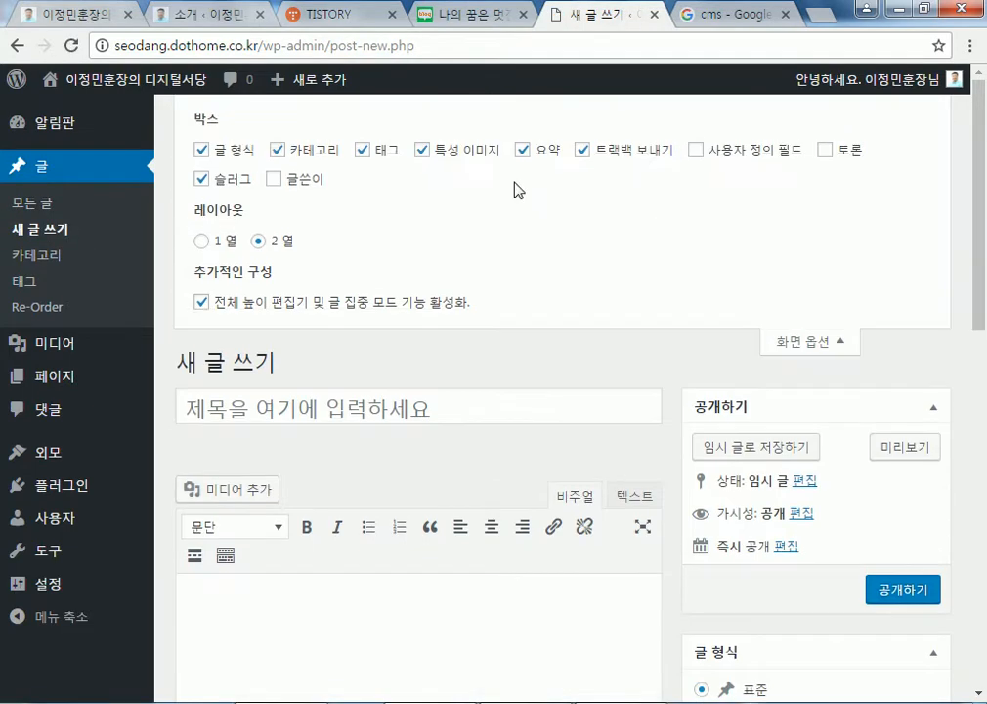
{"action": "left_click", "coordinate": [583, 151]}
- Examine the screen options of the post categories and tags pages, and look through the list of tags
{"action": "left_click", "coordinate": [36, 254]}
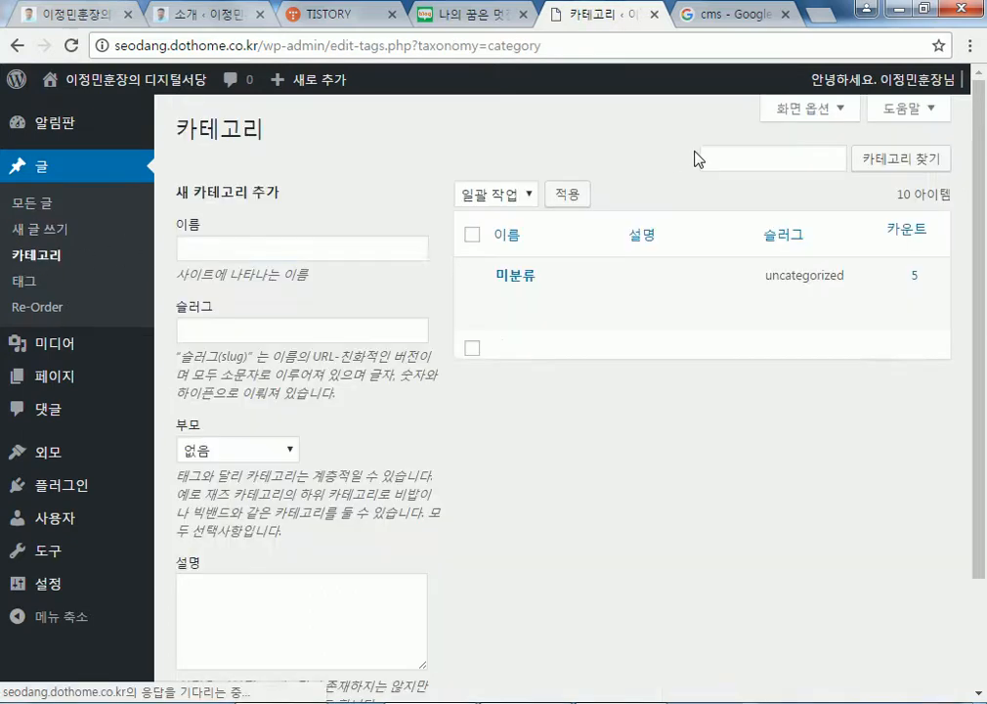
{"action": "left_click", "coordinate": [819, 110]}
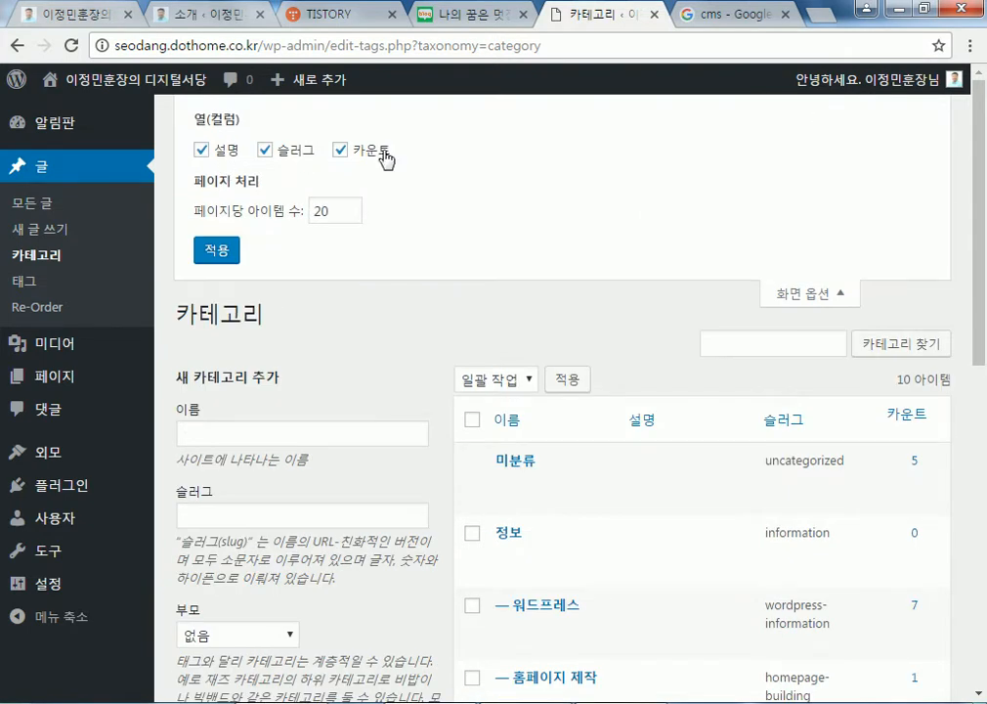
{"action": "left_click", "coordinate": [25, 281]}
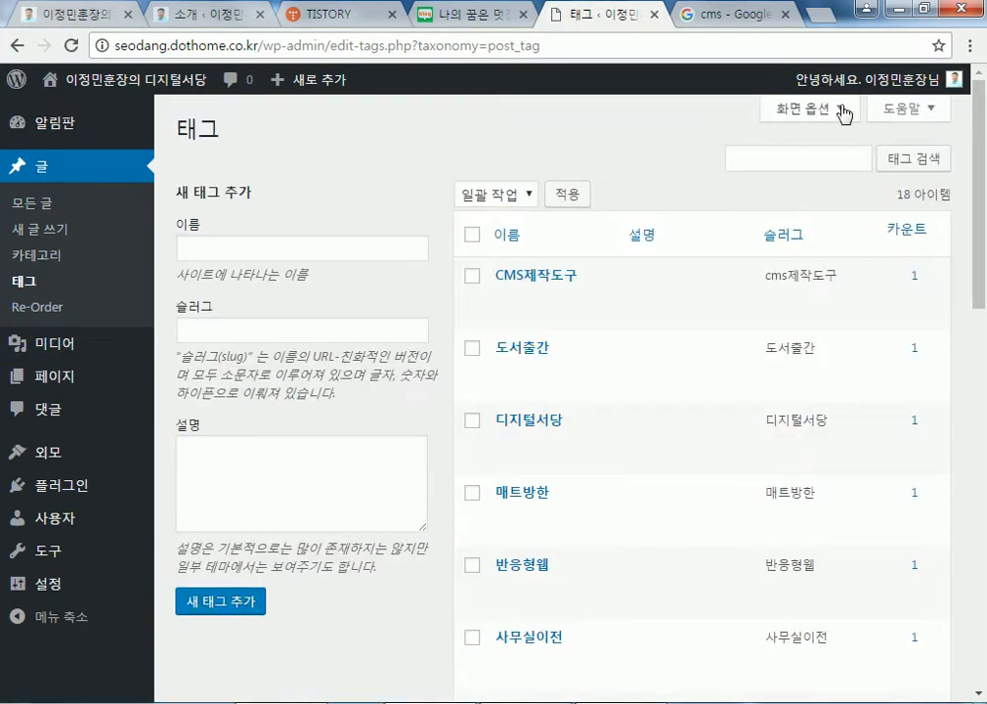
{"action": "left_click", "coordinate": [847, 113]}
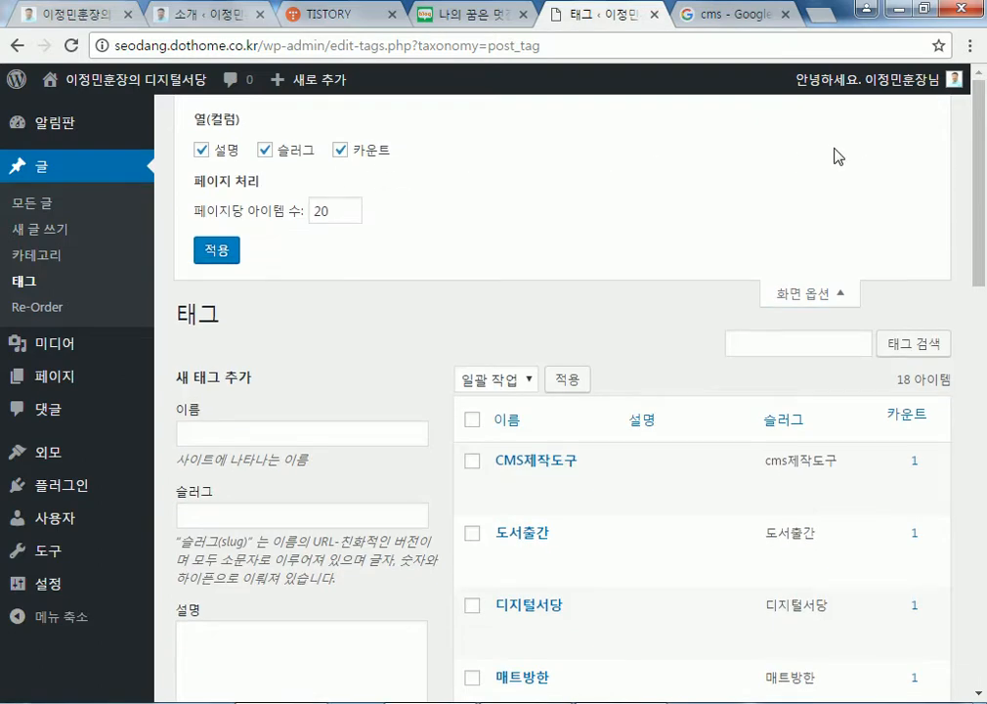
{"action": "left_click", "coordinate": [812, 291]}
{"action": "scroll", "coordinate": [575, 393], "scroll_direction": "down", "scroll_amount": 4}
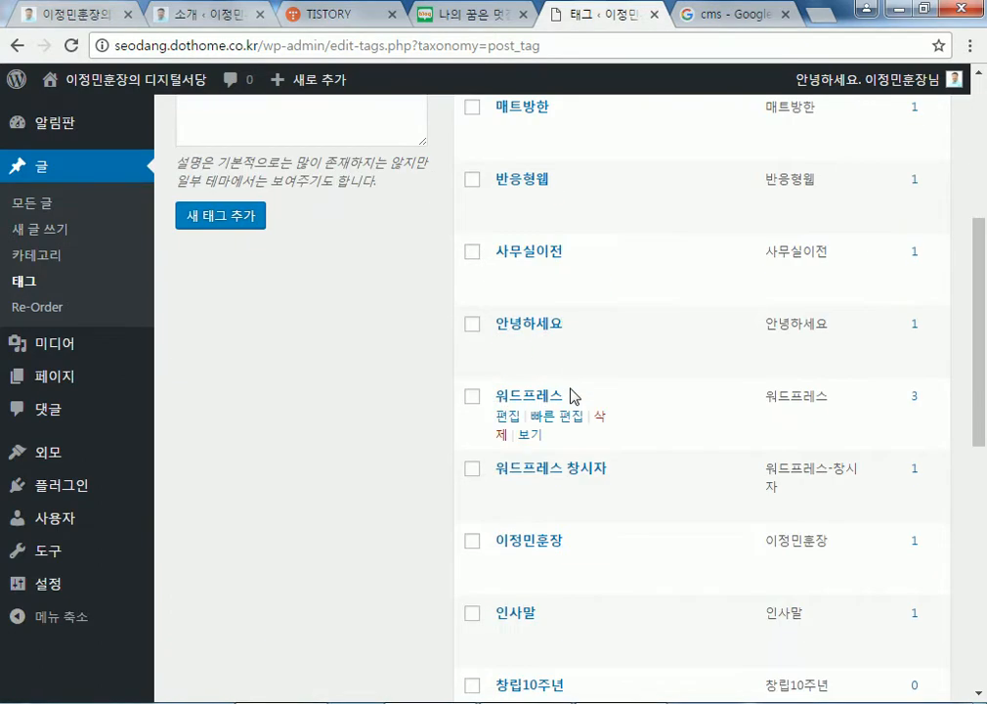
{"action": "scroll", "coordinate": [575, 396], "scroll_direction": "up", "scroll_amount": 4}
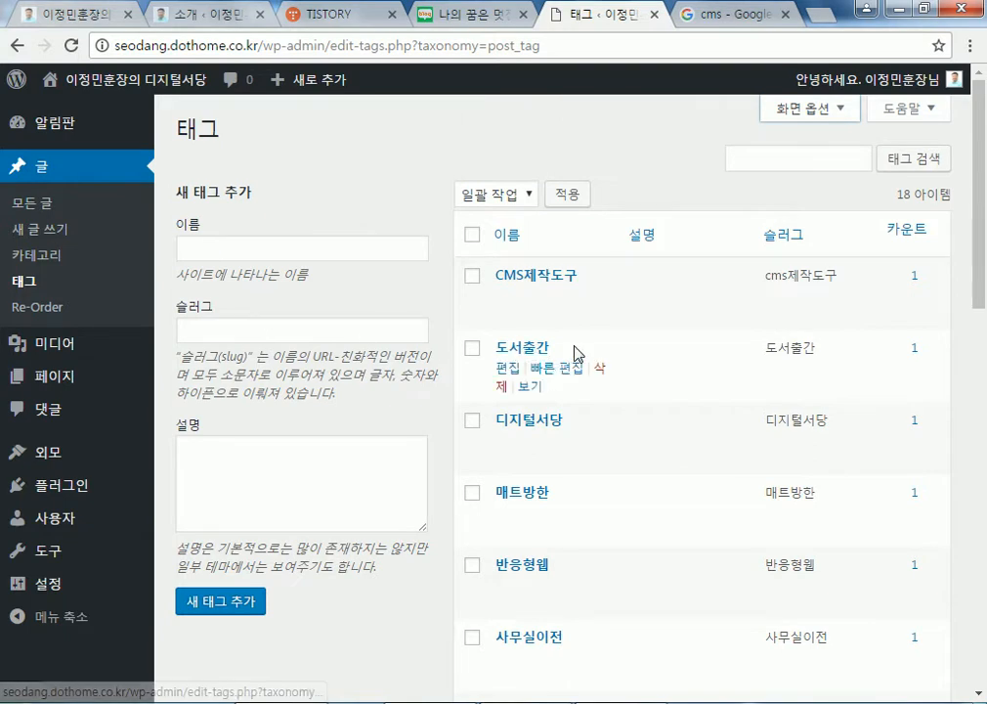
- Look at the media library, and check the screen options available on the comments page
{"action": "left_click", "coordinate": [81, 350]}
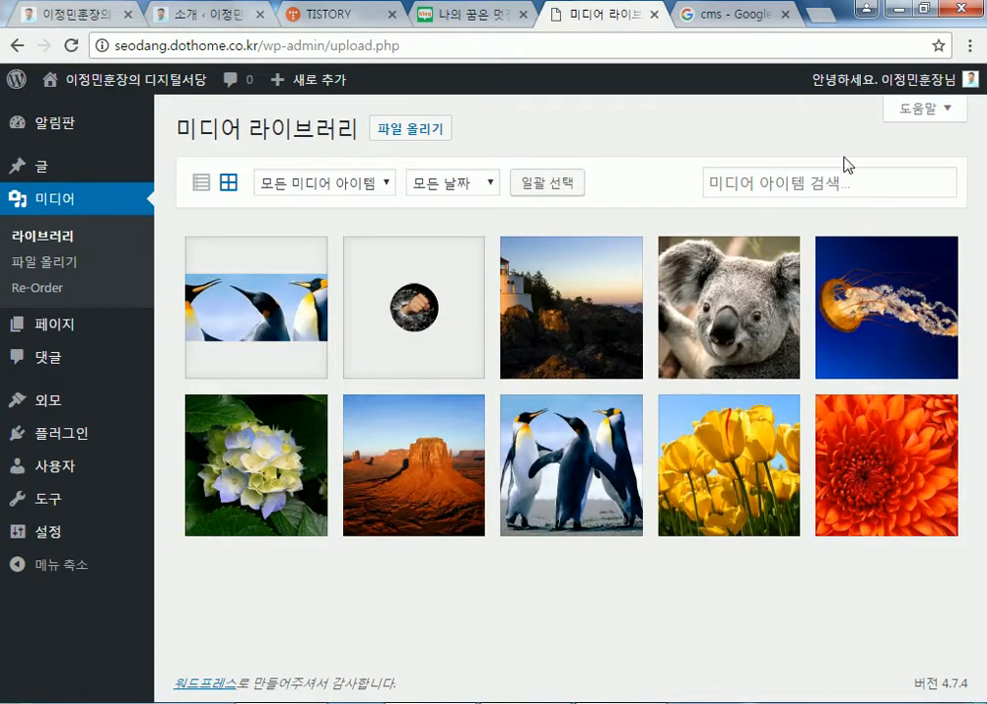
{"action": "left_click", "coordinate": [42, 360]}
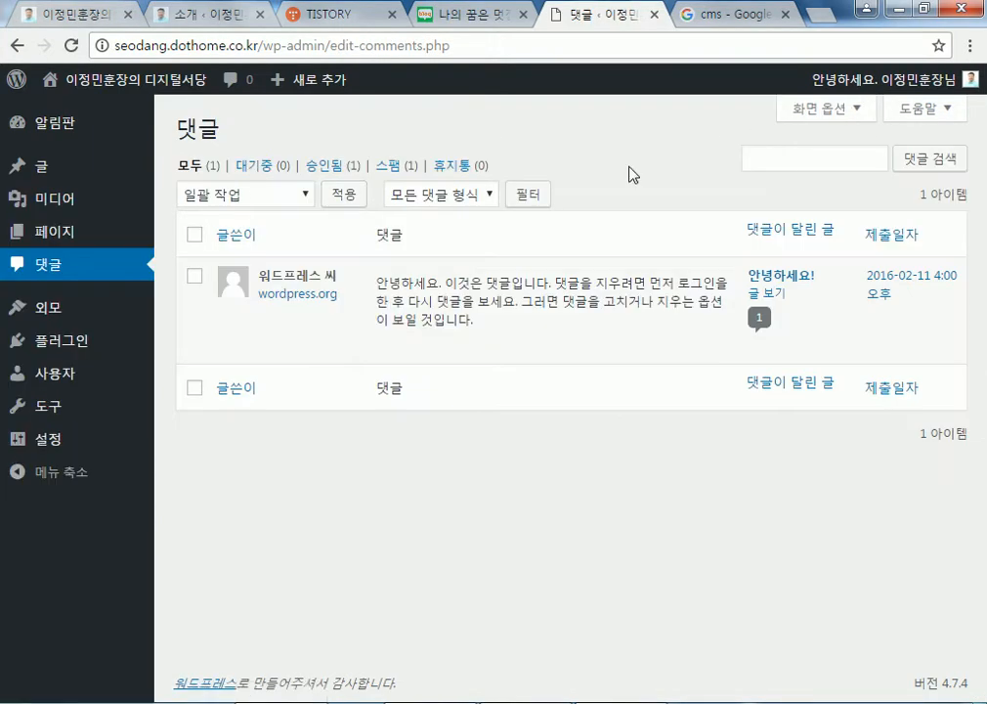
{"action": "left_click", "coordinate": [854, 113]}
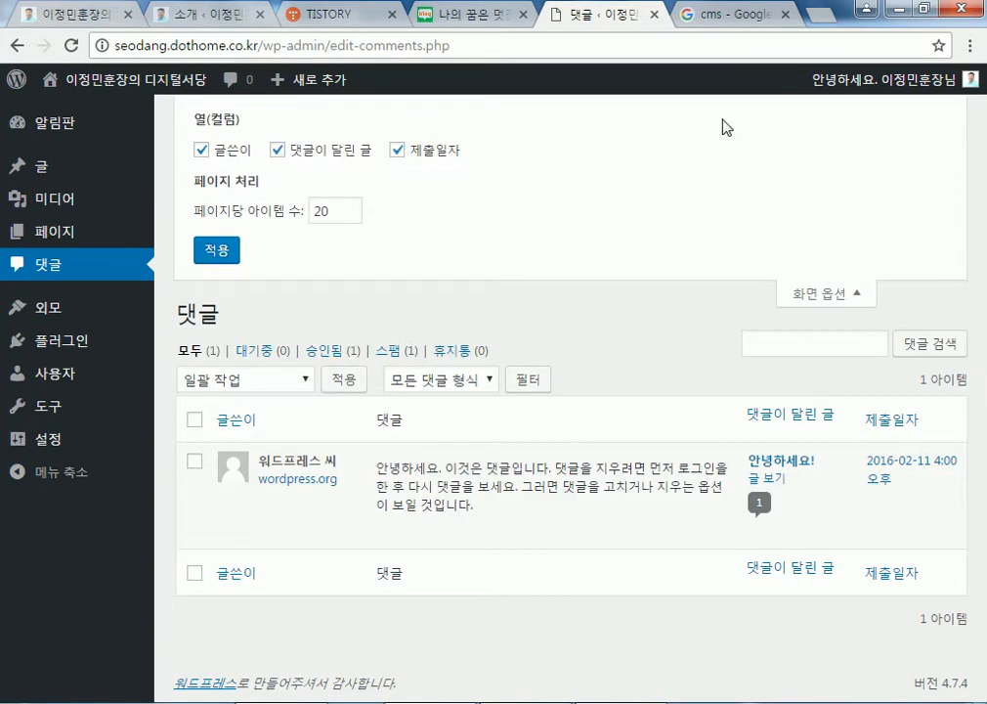
{"action": "left_click", "coordinate": [833, 291]}
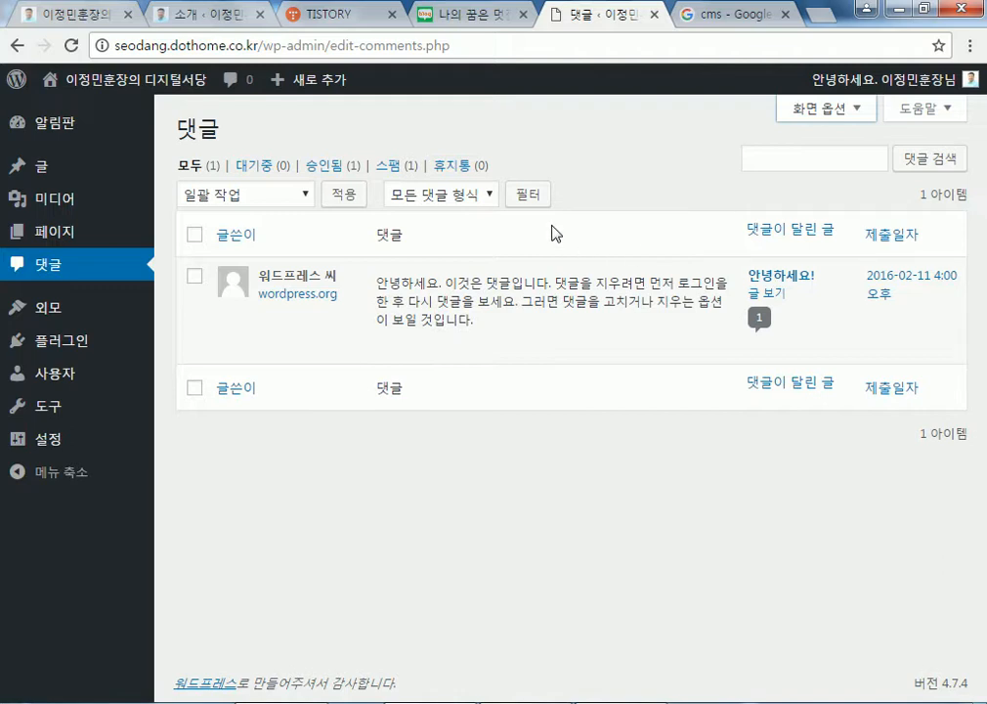
- Visit the site's front page and examine its sidebar widgets and the full list of posts
{"action": "left_click", "coordinate": [127, 83]}
{"action": "scroll", "coordinate": [53, 279], "scroll_direction": "down", "scroll_amount": 15}
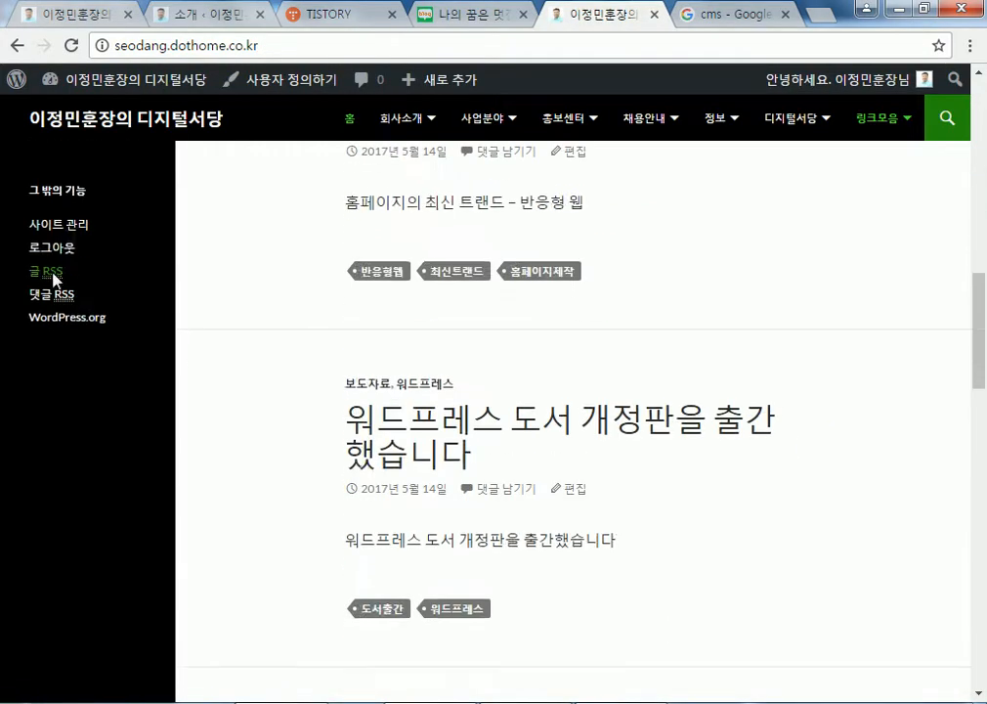
{"action": "scroll", "coordinate": [53, 286], "scroll_direction": "down", "scroll_amount": 5}
{"action": "scroll", "coordinate": [72, 285], "scroll_direction": "up", "scroll_amount": 10}
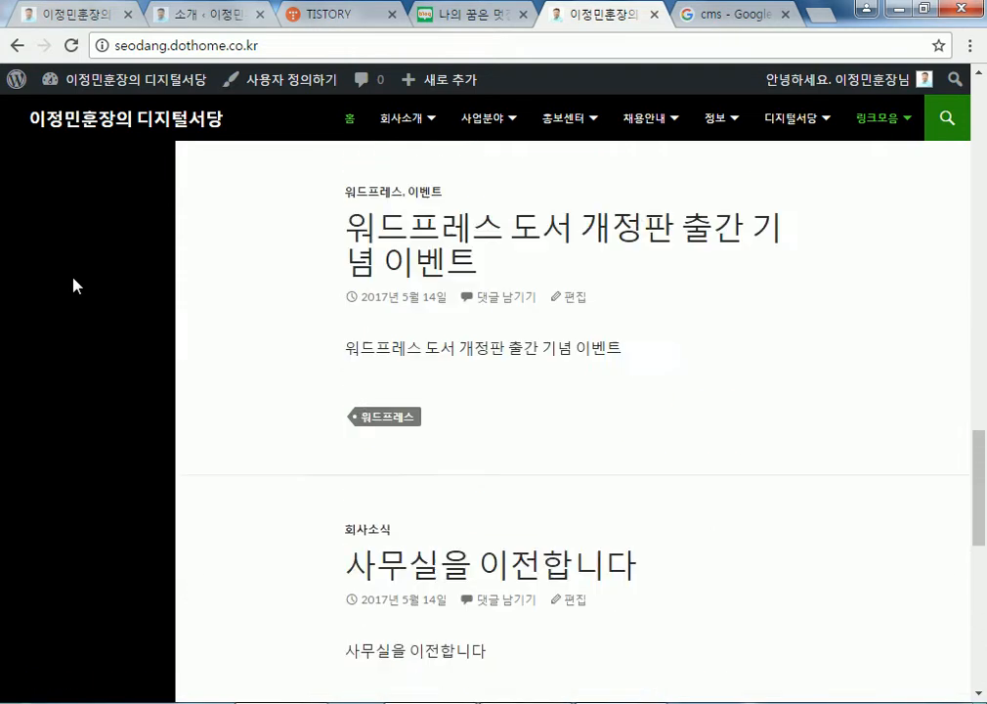
{"action": "scroll", "coordinate": [78, 264], "scroll_direction": "up", "scroll_amount": 10}
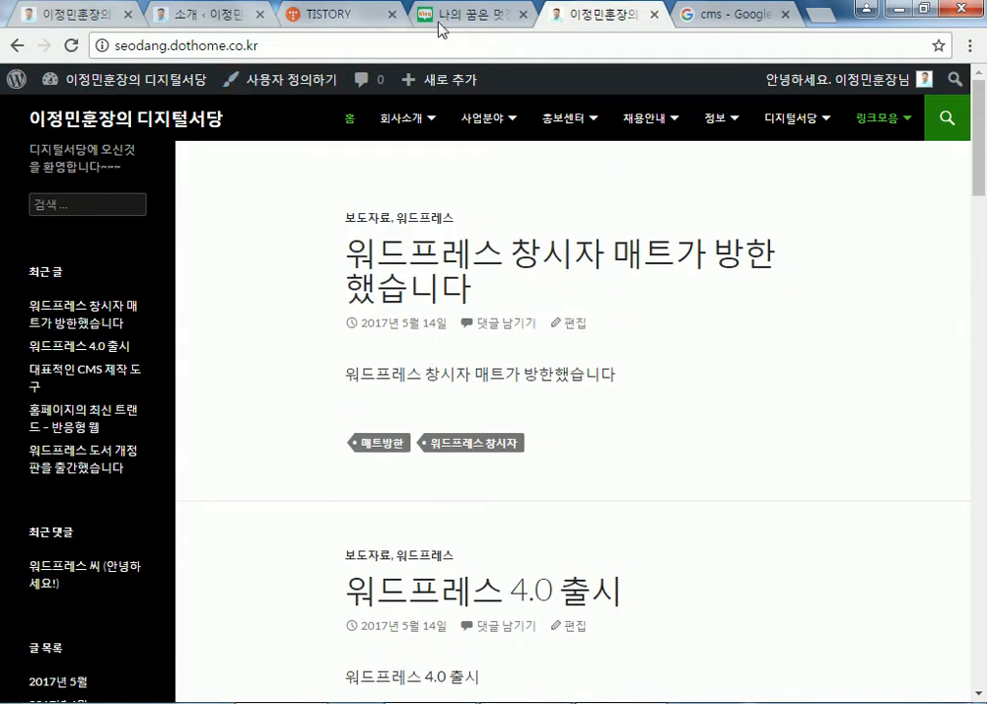
- Examine the Naver blog's header, widgets and banner links, and compare with the Tistory home page
{"action": "left_click", "coordinate": [489, 19]}
{"action": "scroll", "coordinate": [77, 440], "scroll_direction": "down", "scroll_amount": 3}
{"action": "scroll", "coordinate": [78, 442], "scroll_direction": "up", "scroll_amount": 3}
{"action": "scroll", "coordinate": [76, 442], "scroll_direction": "up", "scroll_amount": 15}
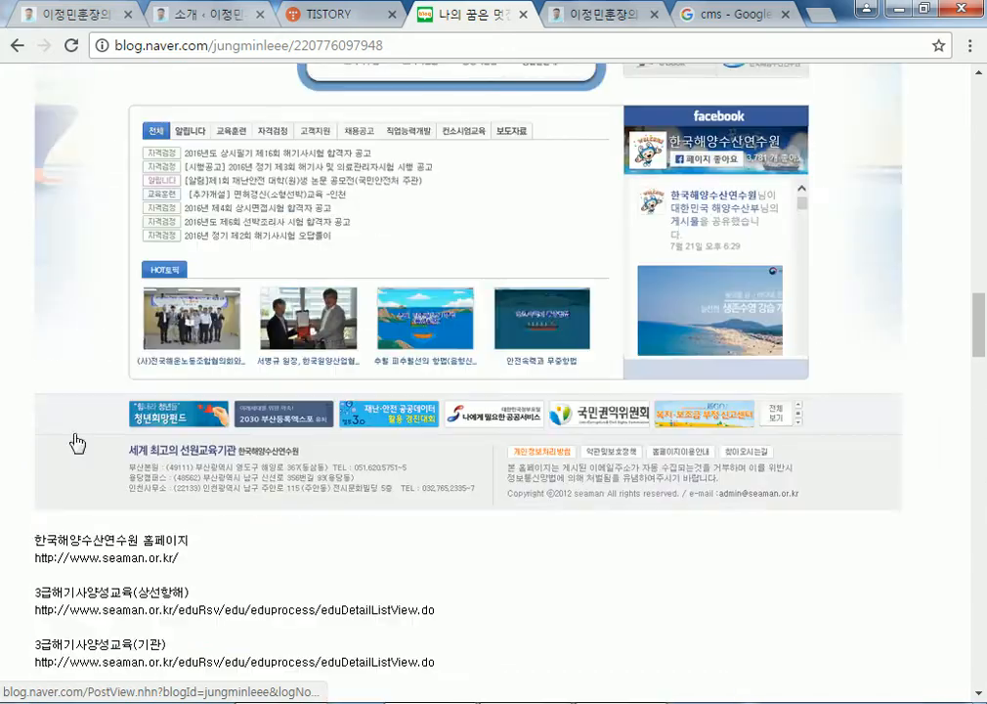
{"action": "scroll", "coordinate": [78, 442], "scroll_direction": "up", "scroll_amount": 15}
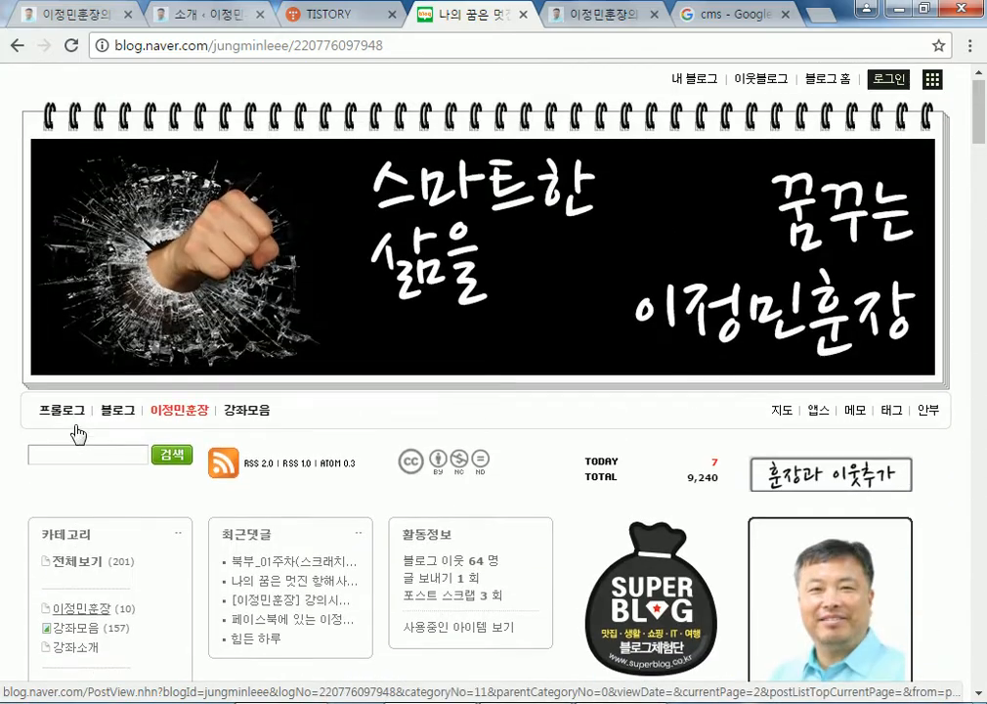
{"action": "scroll", "coordinate": [587, 567], "scroll_direction": "down", "scroll_amount": 4}
{"action": "scroll", "coordinate": [604, 256], "scroll_direction": "down", "scroll_amount": 3}
{"action": "scroll", "coordinate": [604, 256], "scroll_direction": "up", "scroll_amount": 3}
{"action": "scroll", "coordinate": [847, 599], "scroll_direction": "down", "scroll_amount": 10}
{"action": "scroll", "coordinate": [847, 599], "scroll_direction": "up", "scroll_amount": 3}
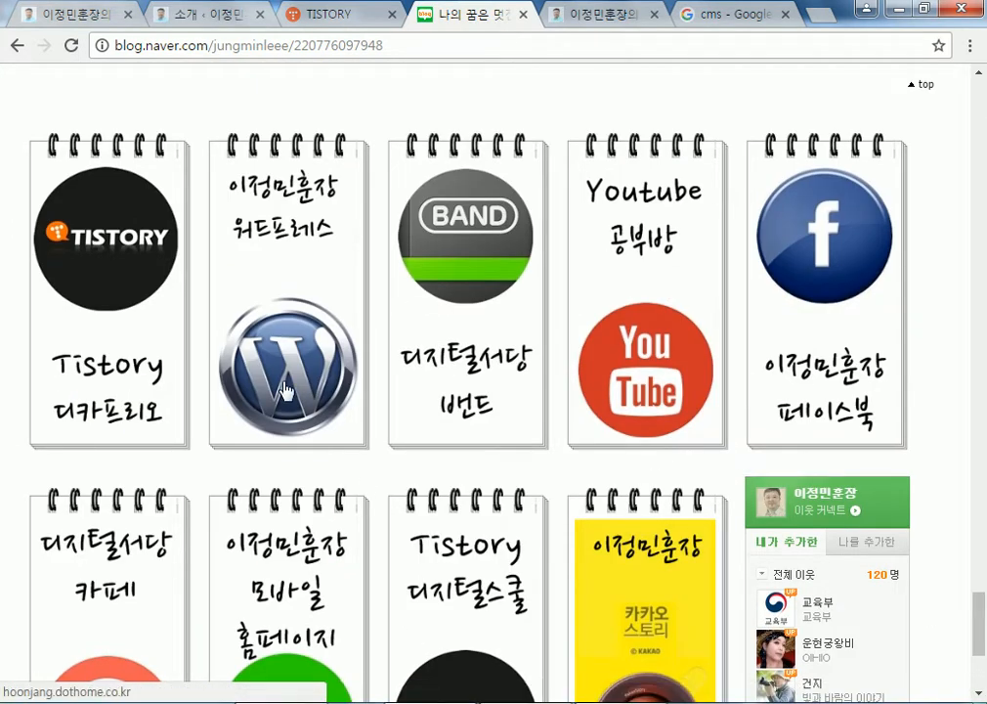
{"action": "left_click", "coordinate": [323, 14]}
{"action": "scroll", "coordinate": [62, 469], "scroll_direction": "up", "scroll_amount": 3}
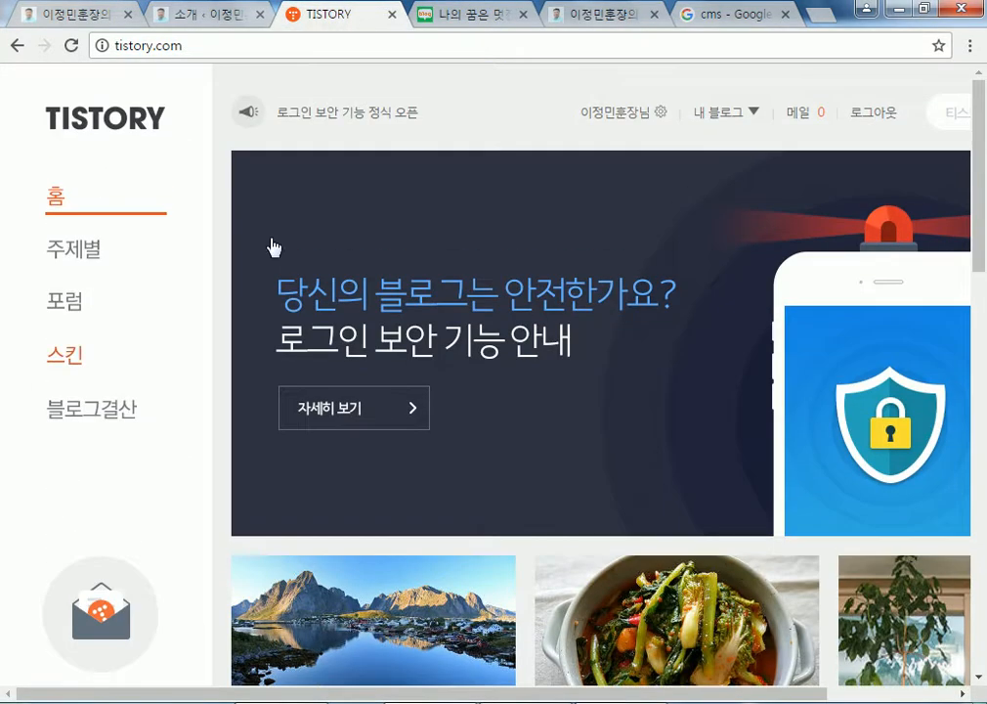
- Return to the WordPress site and open its theme management page
{"action": "left_click", "coordinate": [600, 16]}
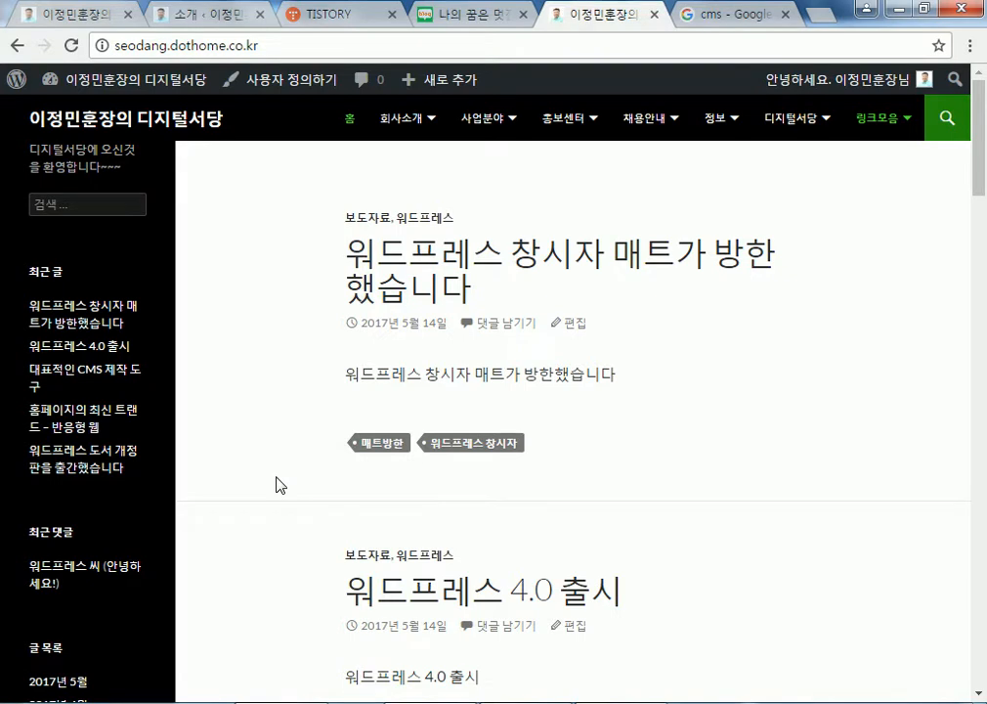
{"action": "mouse_move", "coordinate": [93, 74]}
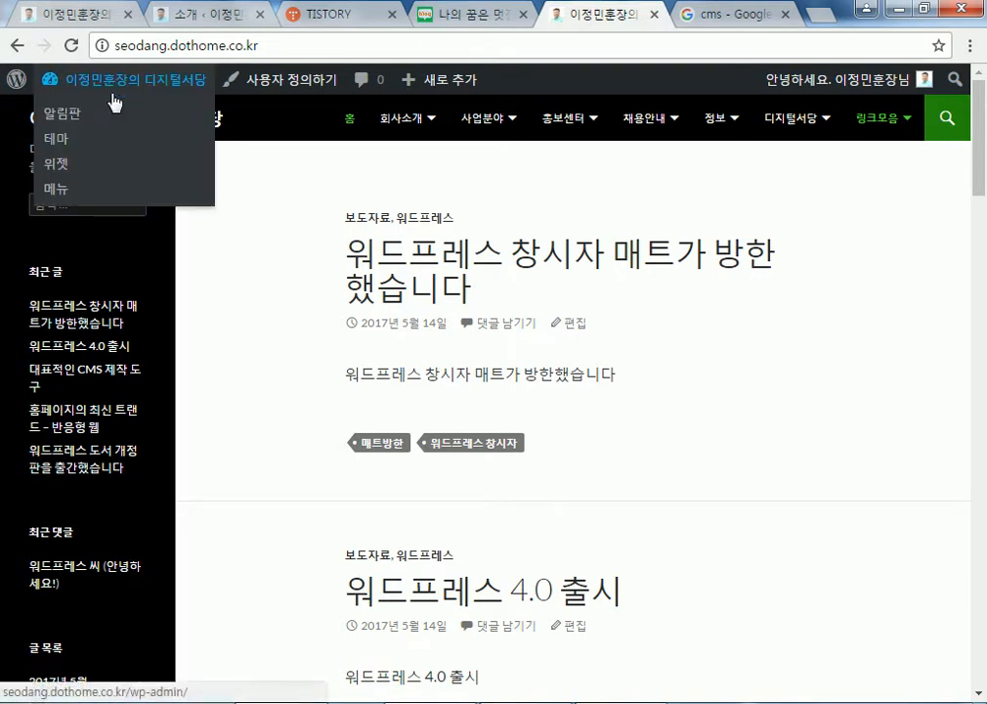
{"action": "left_click", "coordinate": [57, 138]}
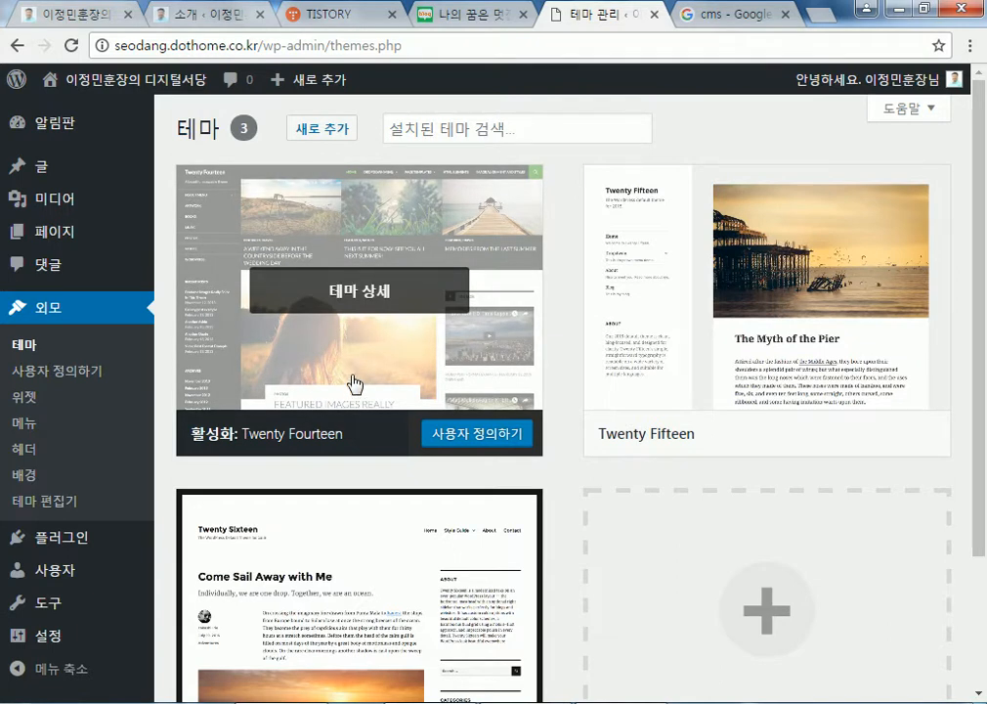
- Look over the installed themes, and view the site's front page down to the end of its post list
{"action": "scroll", "coordinate": [599, 548], "scroll_direction": "down", "scroll_amount": 3}
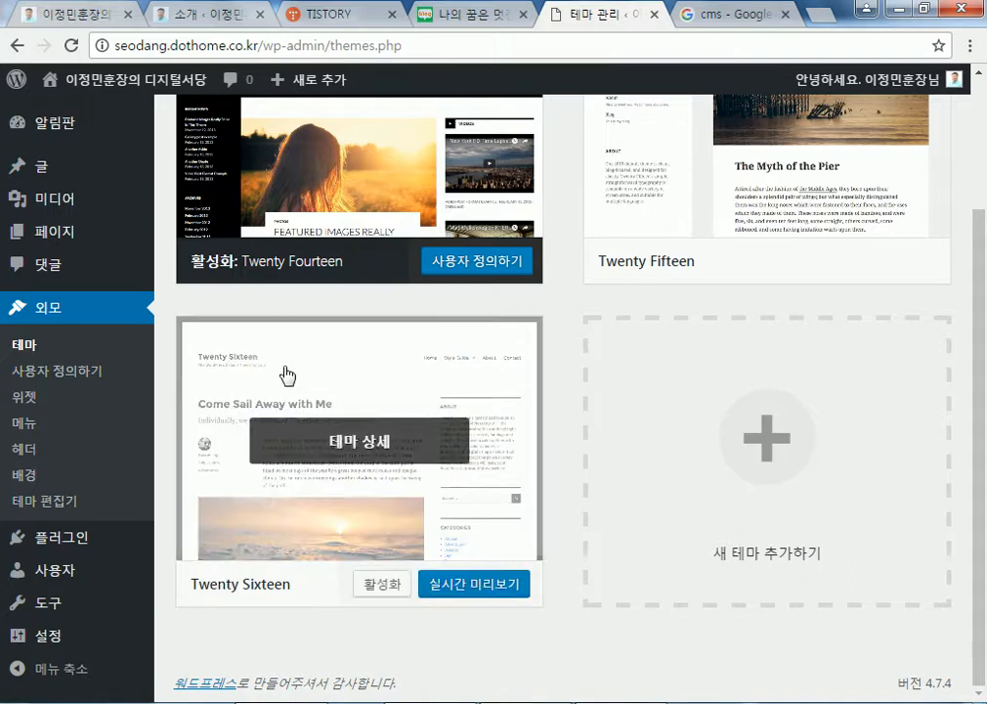
{"action": "left_click", "coordinate": [137, 79]}
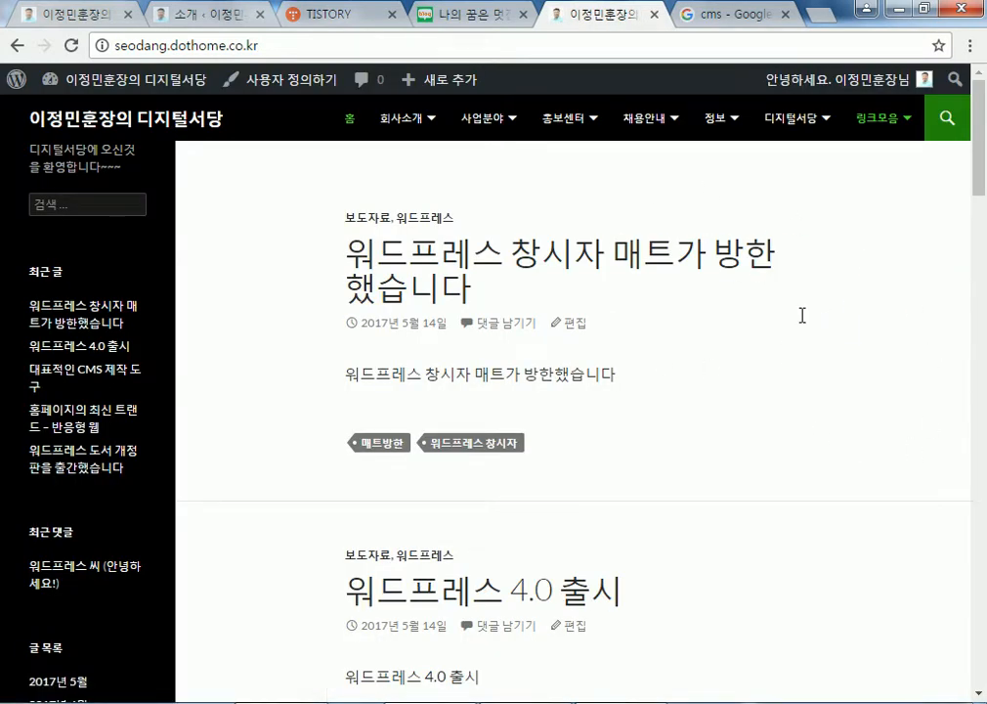
{"action": "left_click_drag", "start_coordinate": [787, 321], "coordinate": [919, 501]}
{"action": "left_click", "coordinate": [804, 391]}
{"action": "scroll", "coordinate": [882, 412], "scroll_direction": "down", "scroll_amount": 20}
{"action": "scroll", "coordinate": [370, 671], "scroll_direction": "down", "scroll_amount": 4}
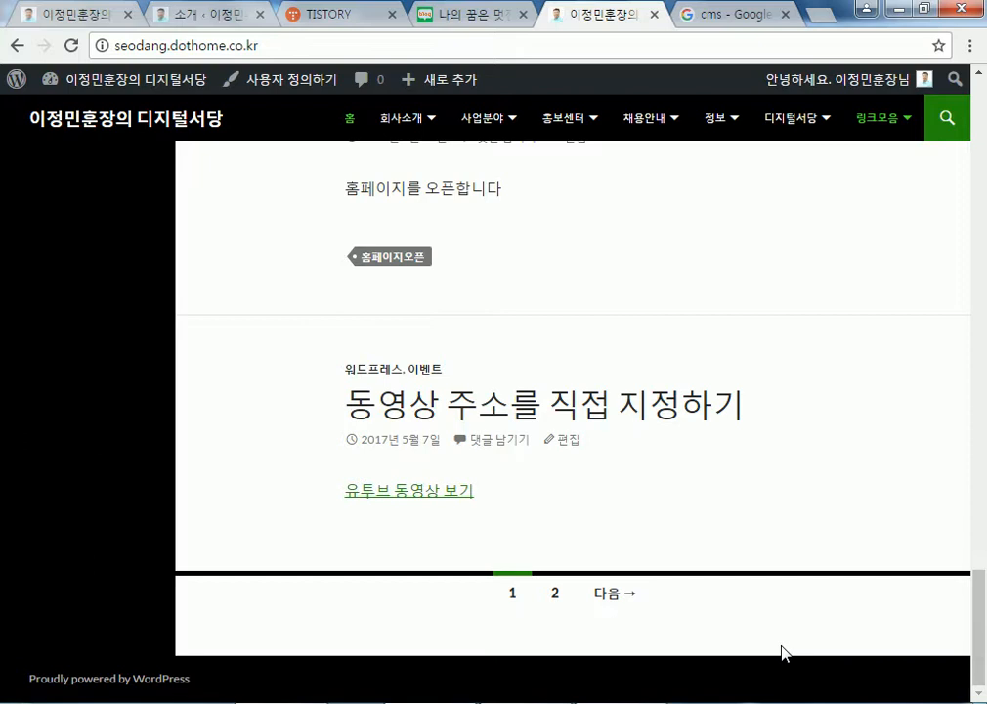
- Open the widget management page and examine the main sidebar, content sidebar and footer widget areas
{"action": "left_click", "coordinate": [128, 90]}
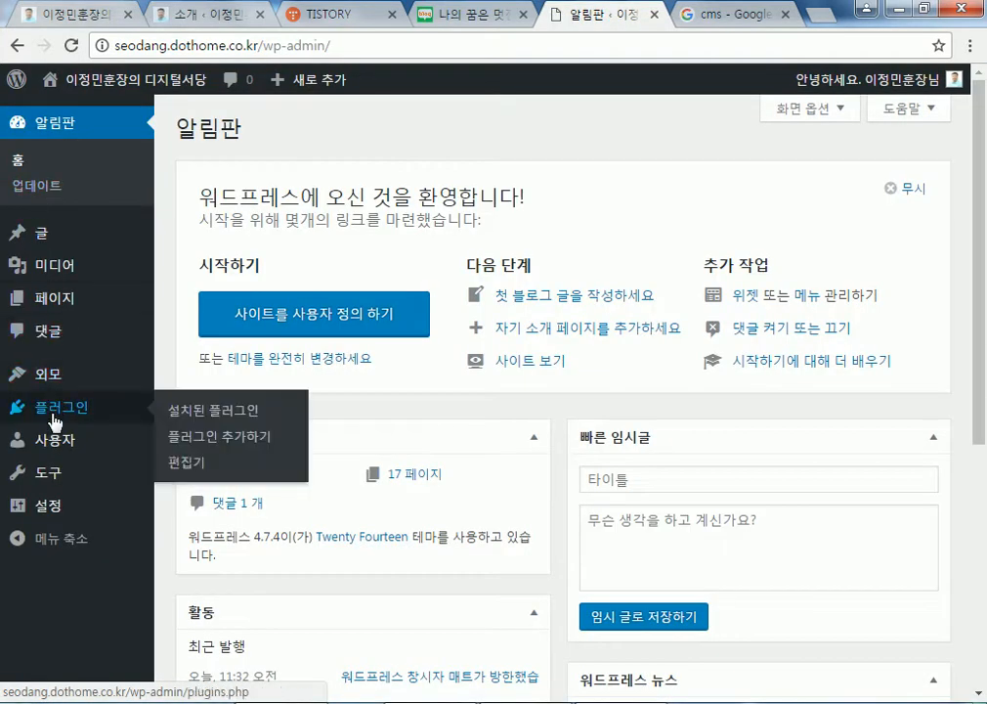
{"action": "mouse_move", "coordinate": [44, 404]}
{"action": "mouse_move", "coordinate": [44, 376]}
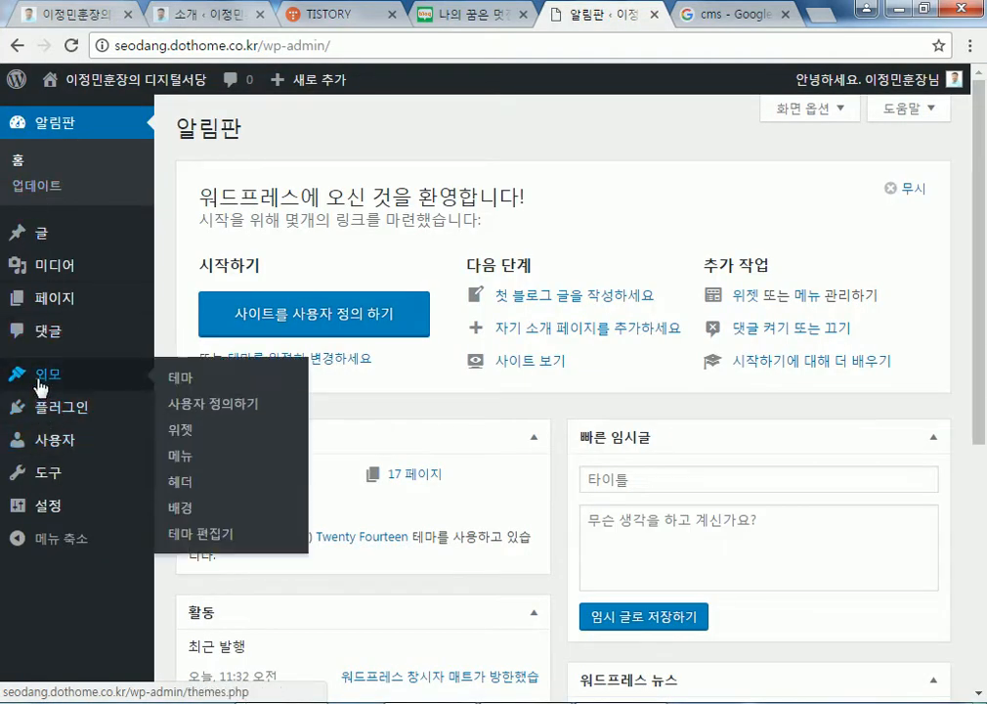
{"action": "left_click", "coordinate": [179, 429]}
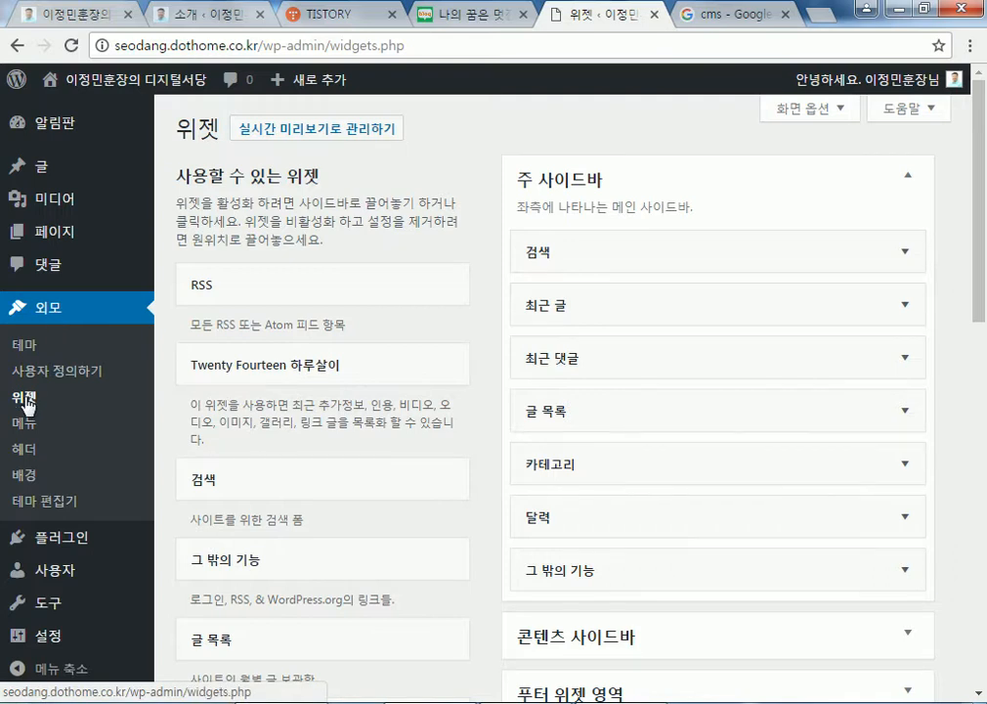
{"action": "scroll", "coordinate": [597, 215], "scroll_direction": "down", "scroll_amount": 1}
{"action": "scroll", "coordinate": [597, 215], "scroll_direction": "down", "scroll_amount": 4}
{"action": "left_click", "coordinate": [565, 317]}
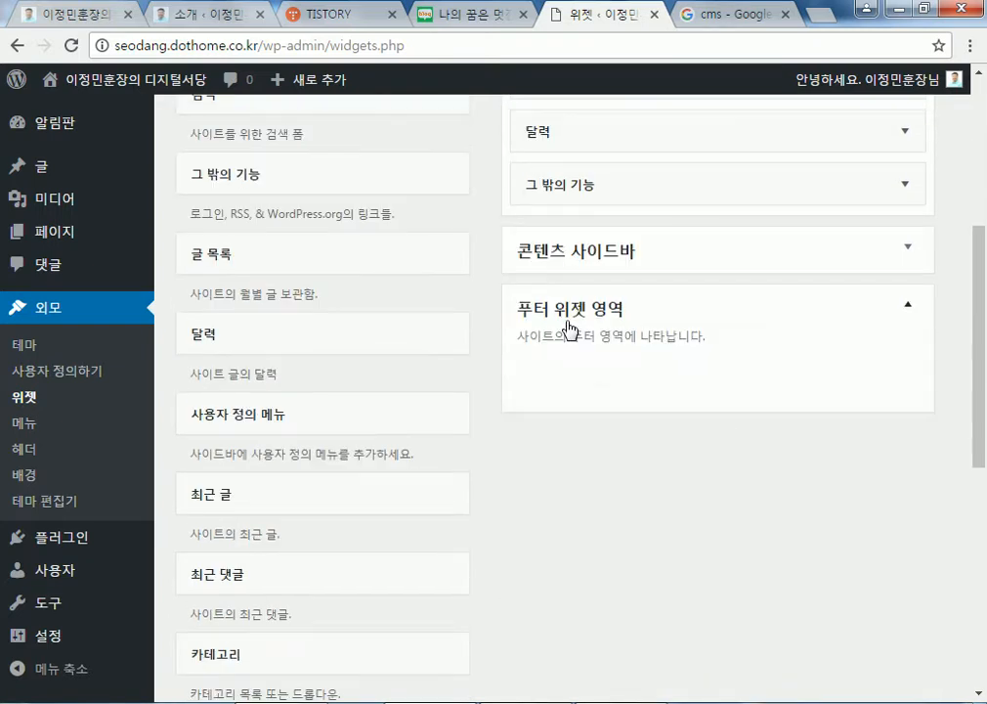
{"action": "left_click", "coordinate": [571, 254]}
{"action": "scroll", "coordinate": [606, 302], "scroll_direction": "up", "scroll_amount": 1}
{"action": "scroll", "coordinate": [604, 298], "scroll_direction": "up", "scroll_amount": 4}
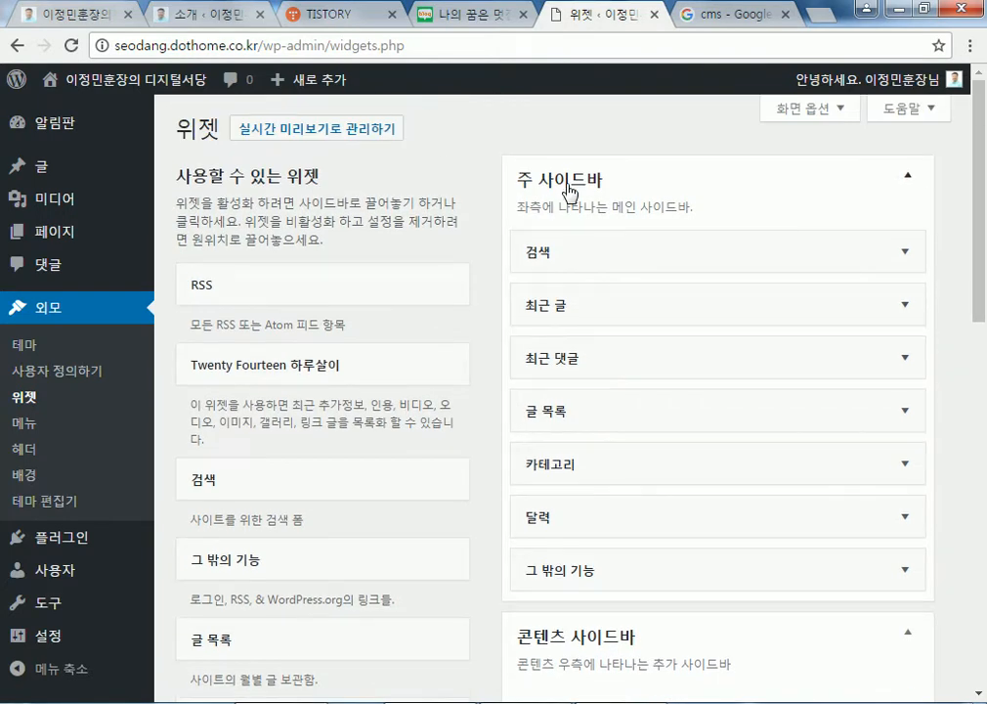
{"action": "scroll", "coordinate": [580, 264], "scroll_direction": "down", "scroll_amount": 1}
{"action": "scroll", "coordinate": [582, 277], "scroll_direction": "up", "scroll_amount": 1}
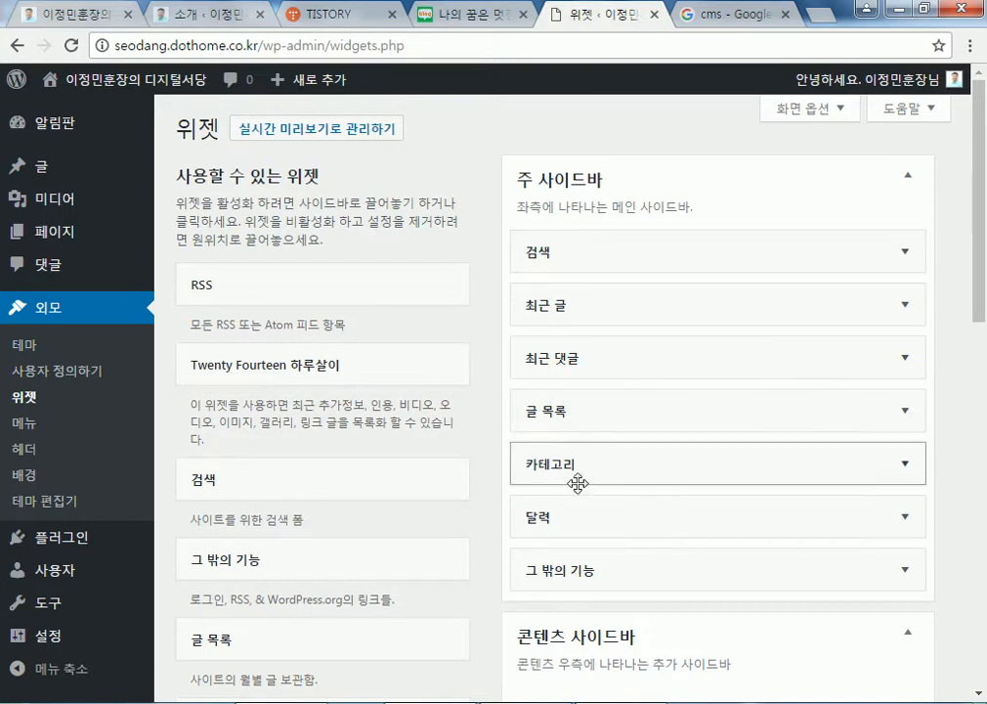
- Visit the front page and compare its sidebar with the widgets assigned to the main sidebar
{"action": "left_click", "coordinate": [123, 87]}
{"action": "scroll", "coordinate": [70, 319], "scroll_direction": "down", "scroll_amount": 3}
{"action": "scroll", "coordinate": [78, 247], "scroll_direction": "up", "scroll_amount": 3}
{"action": "scroll", "coordinate": [82, 286], "scroll_direction": "down", "scroll_amount": 6}
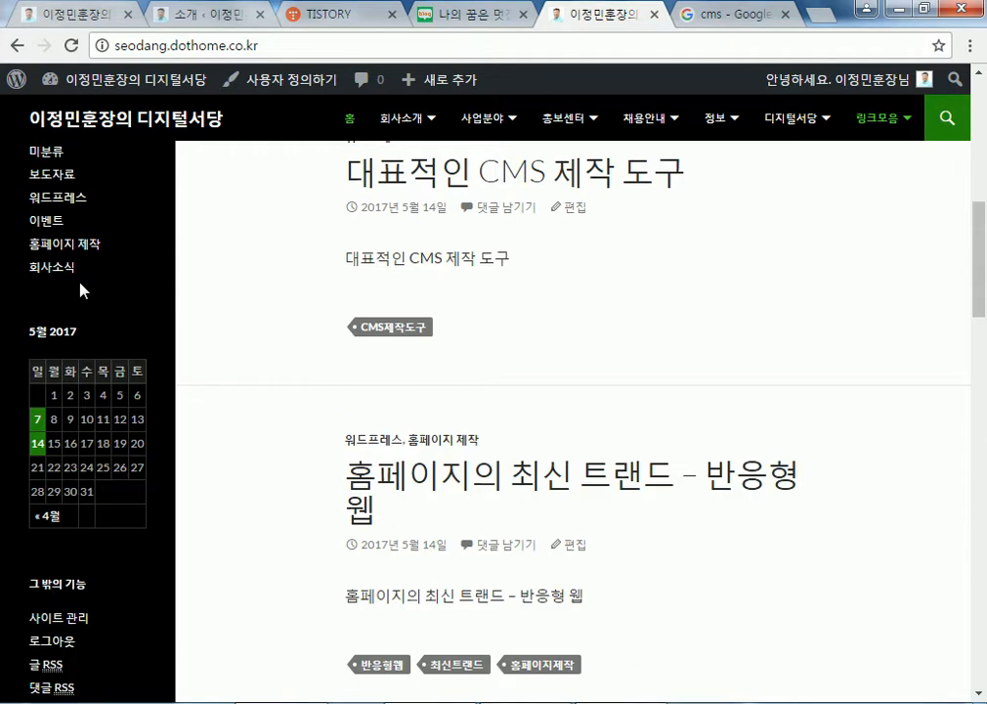
{"action": "scroll", "coordinate": [80, 286], "scroll_direction": "up", "scroll_amount": 5}
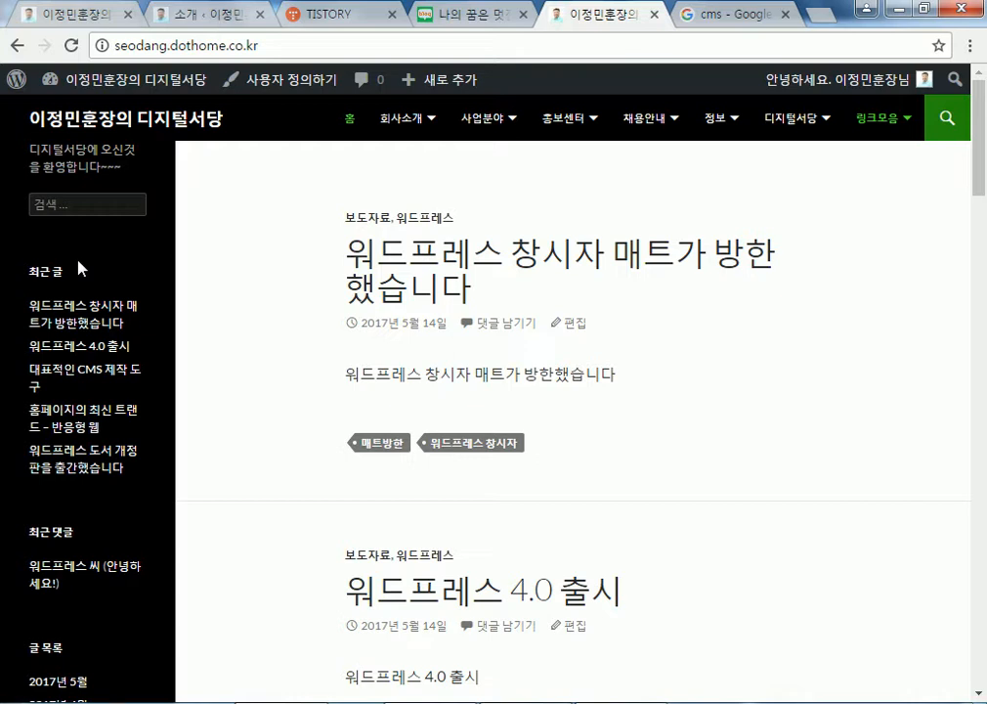
- Return to the widget management page and remove the calendar (달력) widget from the main sidebar (주 사이드바)
{"action": "mouse_move", "coordinate": [100, 78]}
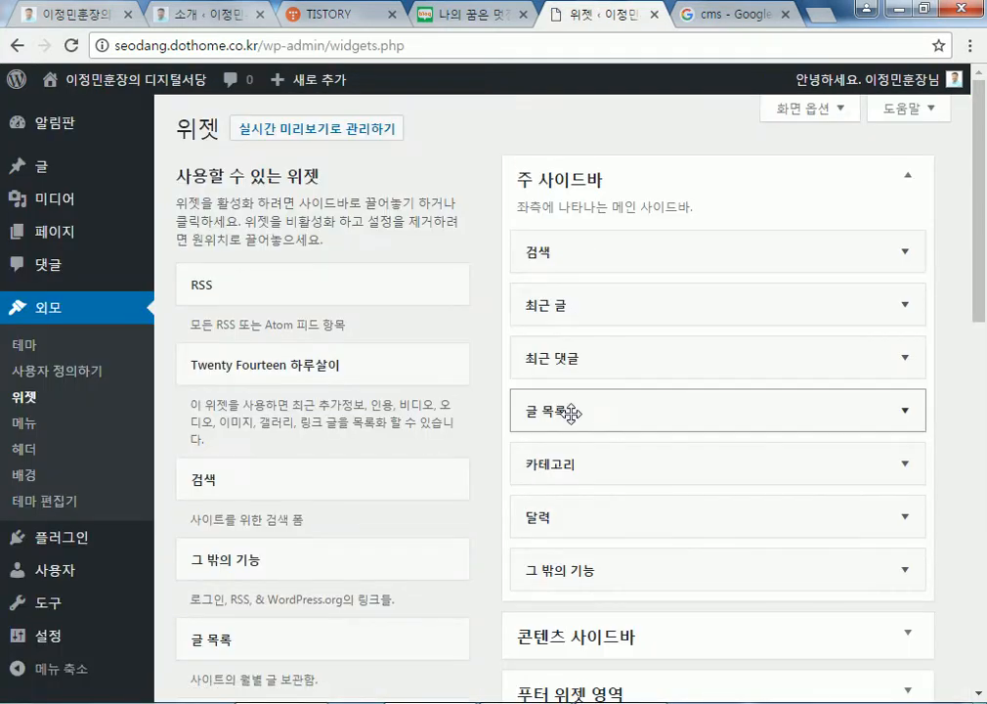
{"action": "scroll", "coordinate": [714, 510], "scroll_direction": "down", "scroll_amount": 1}
{"action": "scroll", "coordinate": [713, 510], "scroll_direction": "down", "scroll_amount": 3}
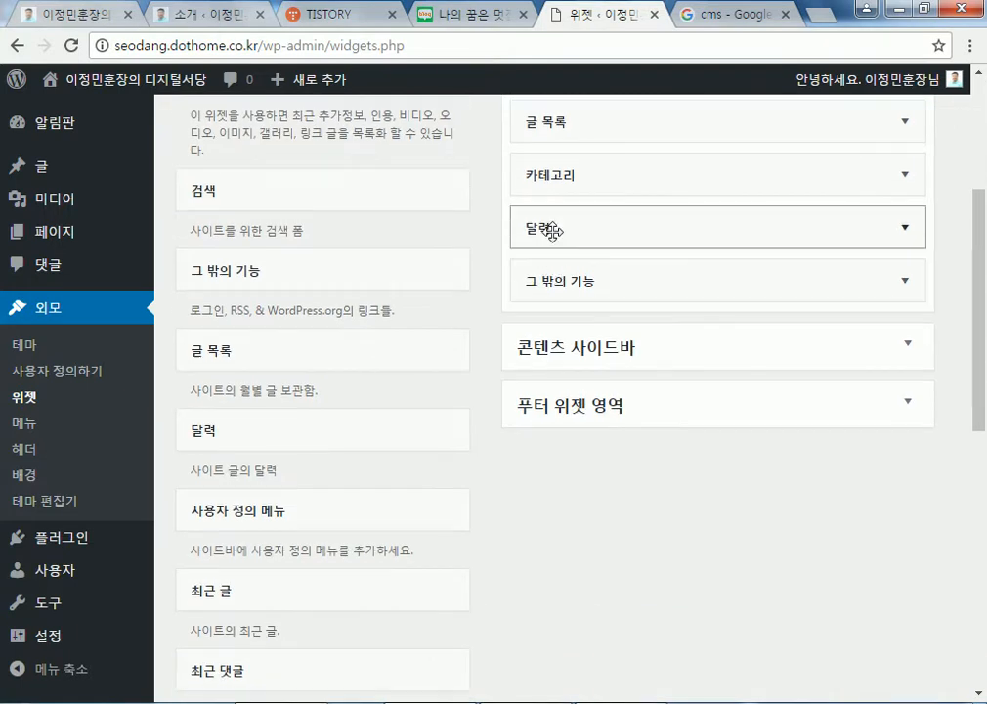
{"action": "left_click_drag", "start_coordinate": [806, 223], "coordinate": [374, 242]}
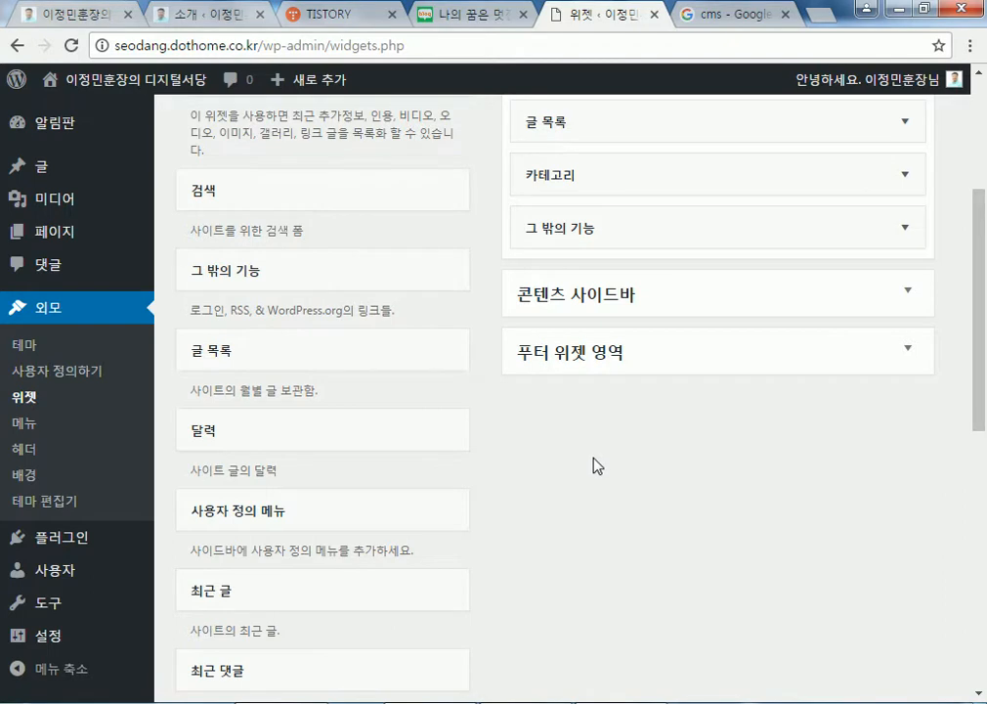
- Add a calendar (달력) widget to the content sidebar (콘텐츠 사이드바) and enter "훈장의 흔적" as its title
{"action": "left_click", "coordinate": [578, 300]}
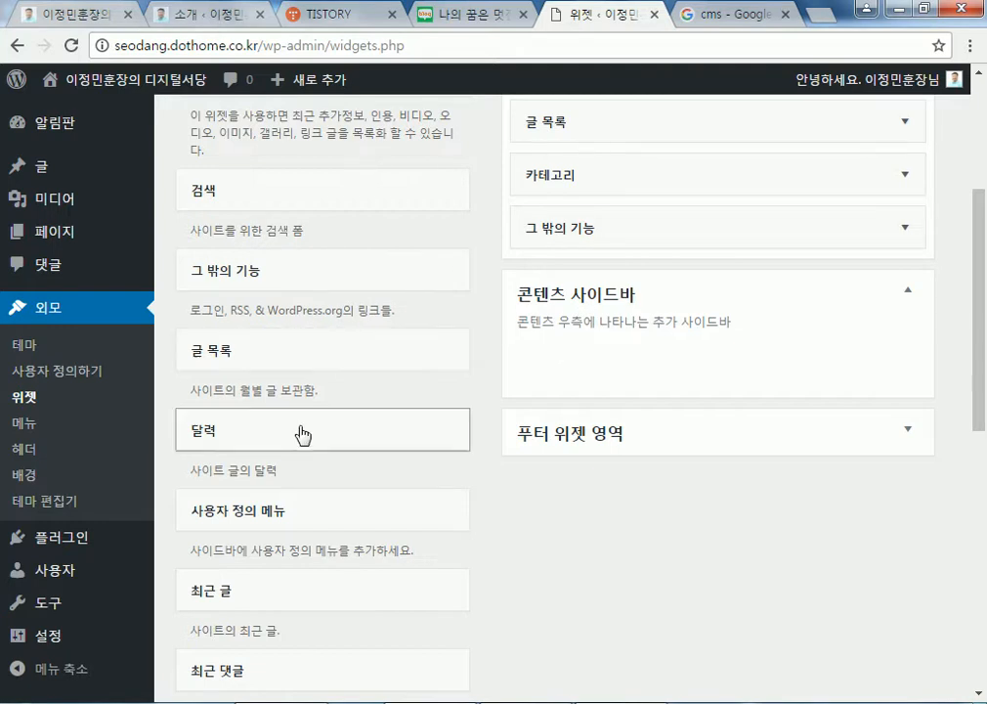
{"action": "left_click_drag", "start_coordinate": [306, 434], "coordinate": [562, 357]}
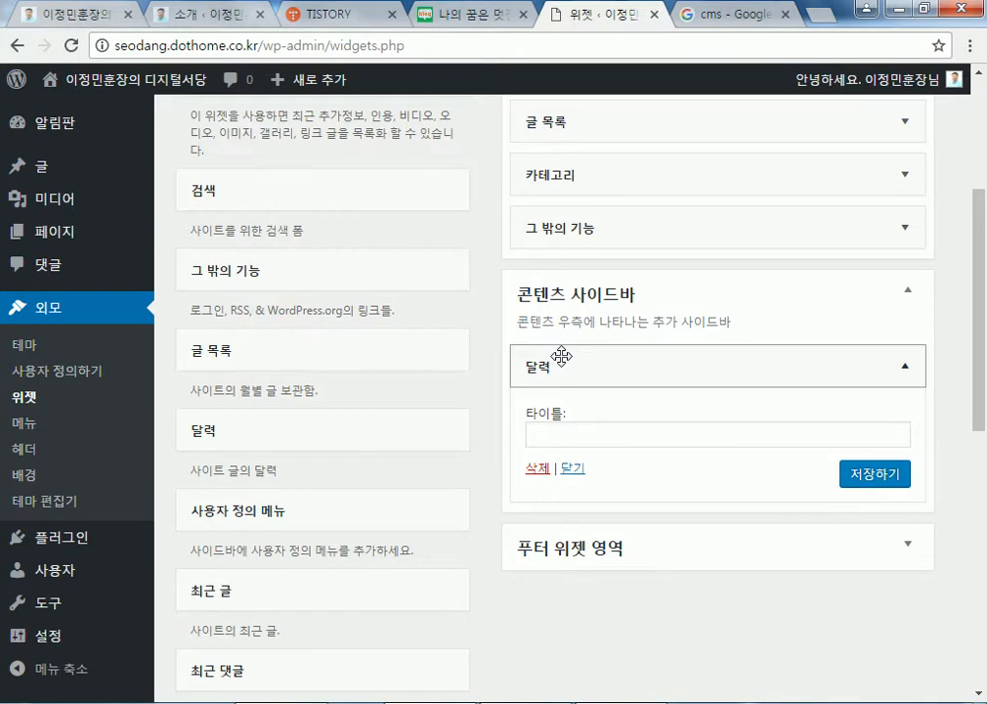
{"action": "left_click", "coordinate": [557, 433]}
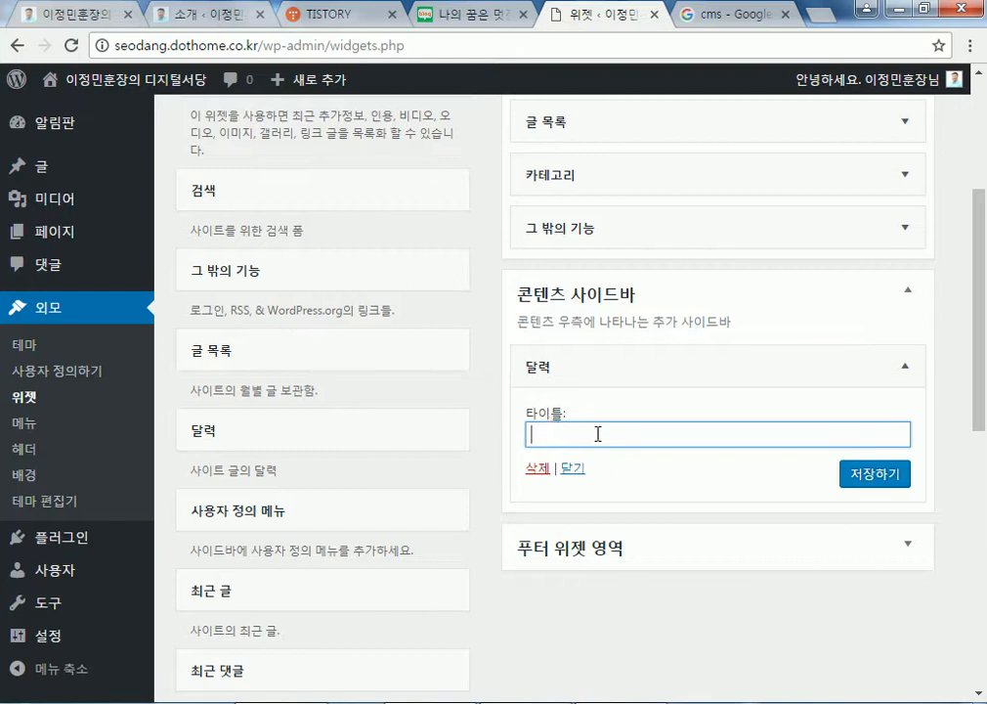
{"action": "type", "text": "장으 혼잣"}
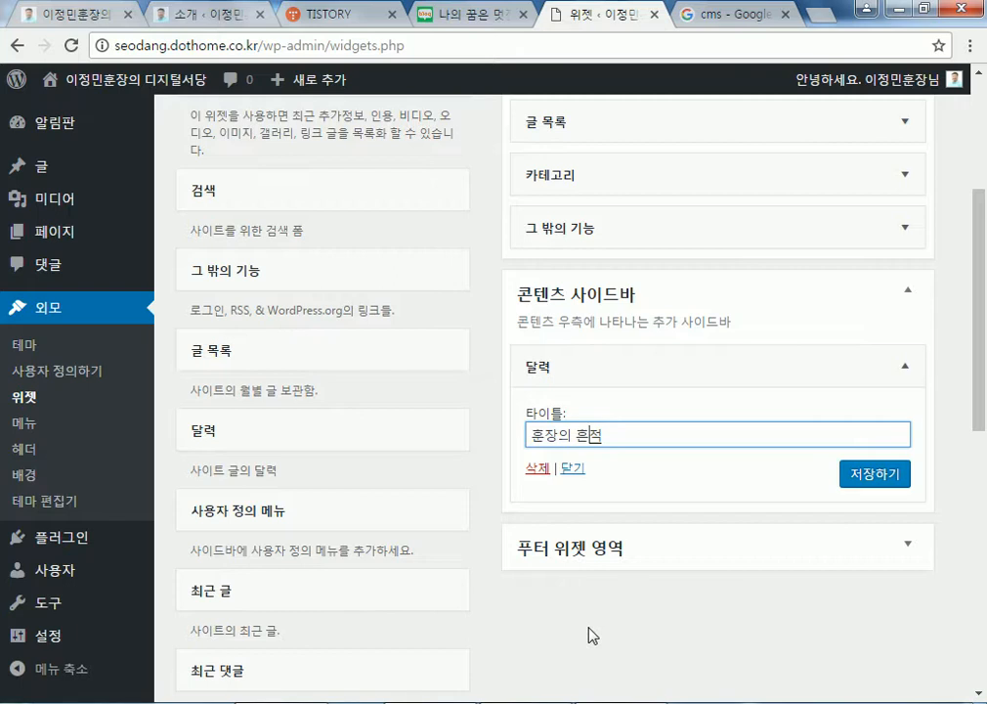
- Add an untitled calendar widget to the footer widget area (푸터 위젯 영역), and save both the footer and content sidebar calendars
{"action": "left_click_drag", "start_coordinate": [240, 445], "coordinate": [541, 615]}
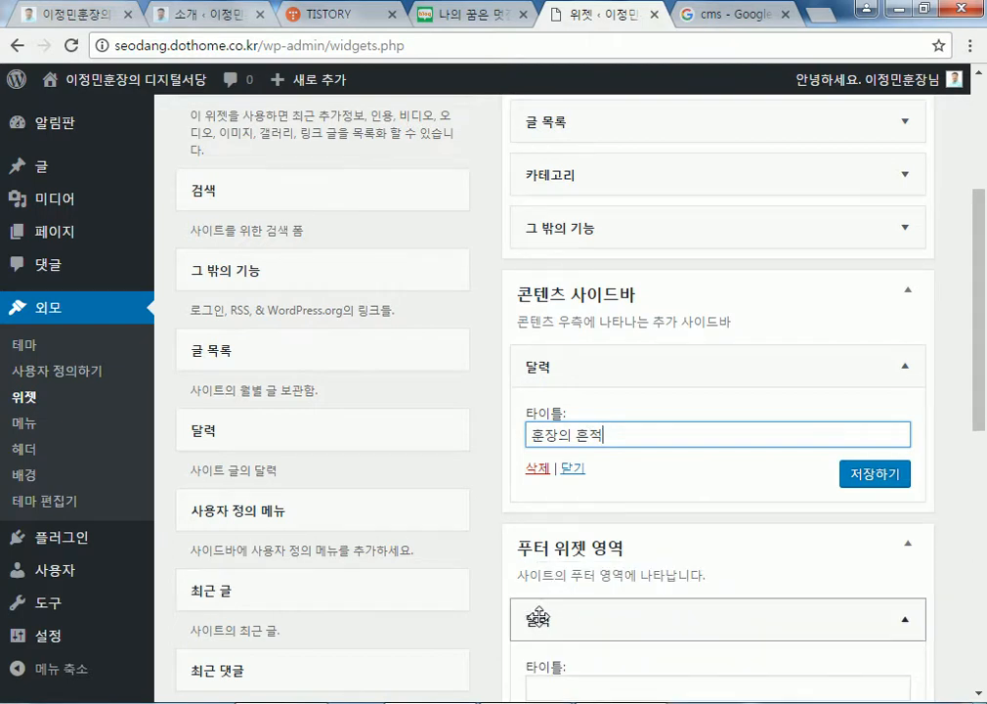
{"action": "scroll", "coordinate": [506, 600], "scroll_direction": "down", "scroll_amount": 4}
{"action": "left_click", "coordinate": [873, 344]}
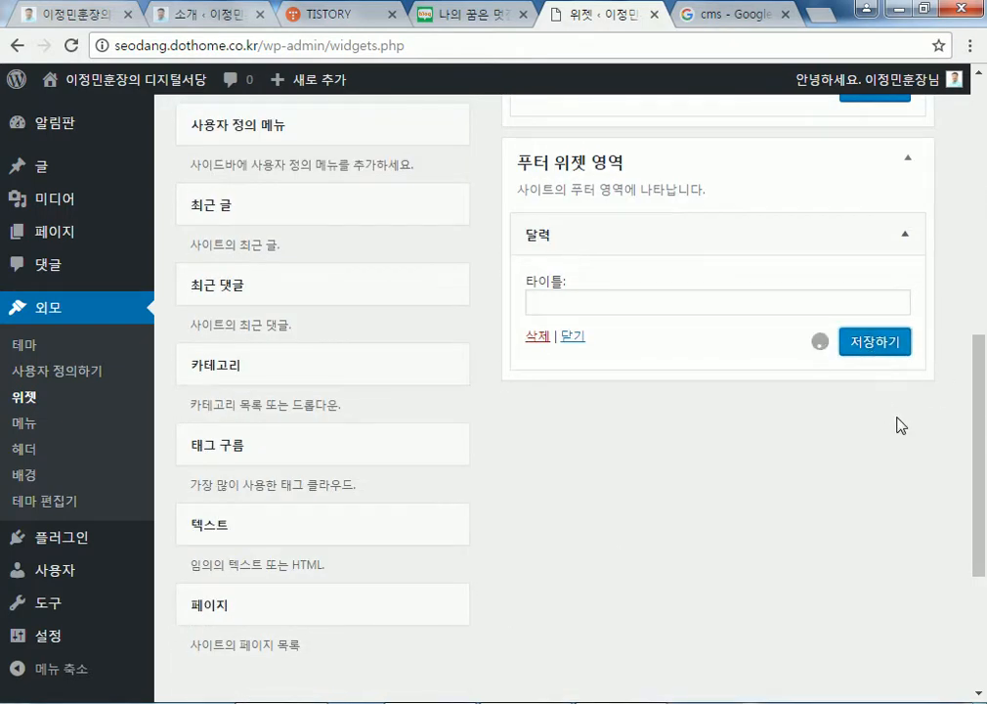
{"action": "scroll", "coordinate": [880, 342], "scroll_direction": "up", "scroll_amount": 1}
{"action": "left_click", "coordinate": [863, 200]}
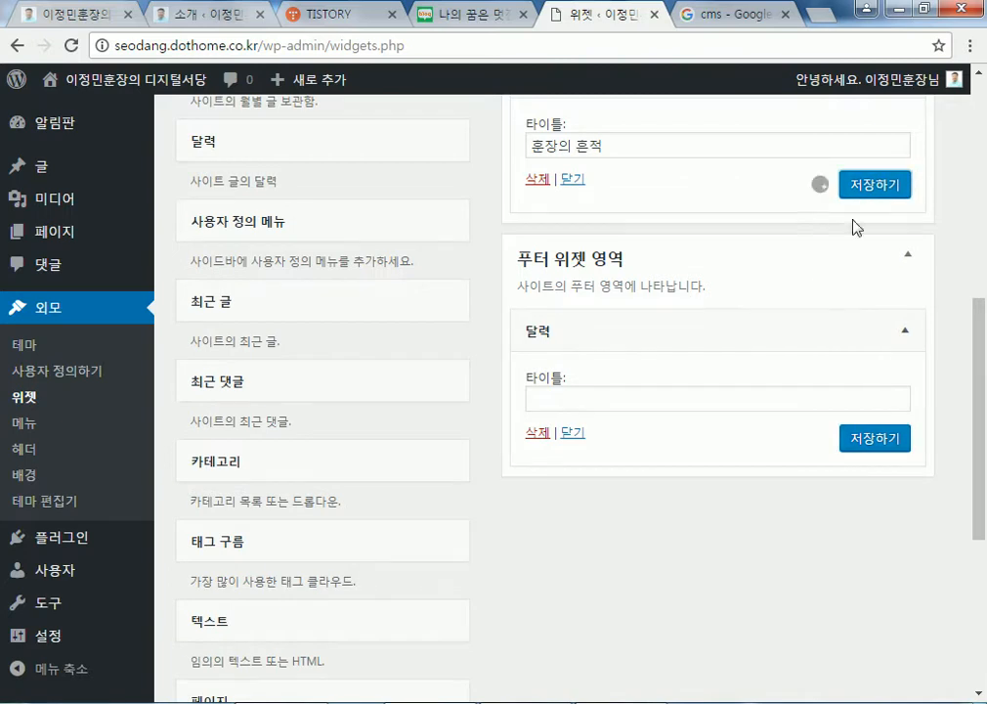
- Check the widgets in the live preview, and return to the widget management page
{"action": "scroll", "coordinate": [590, 459], "scroll_direction": "up", "scroll_amount": 6}
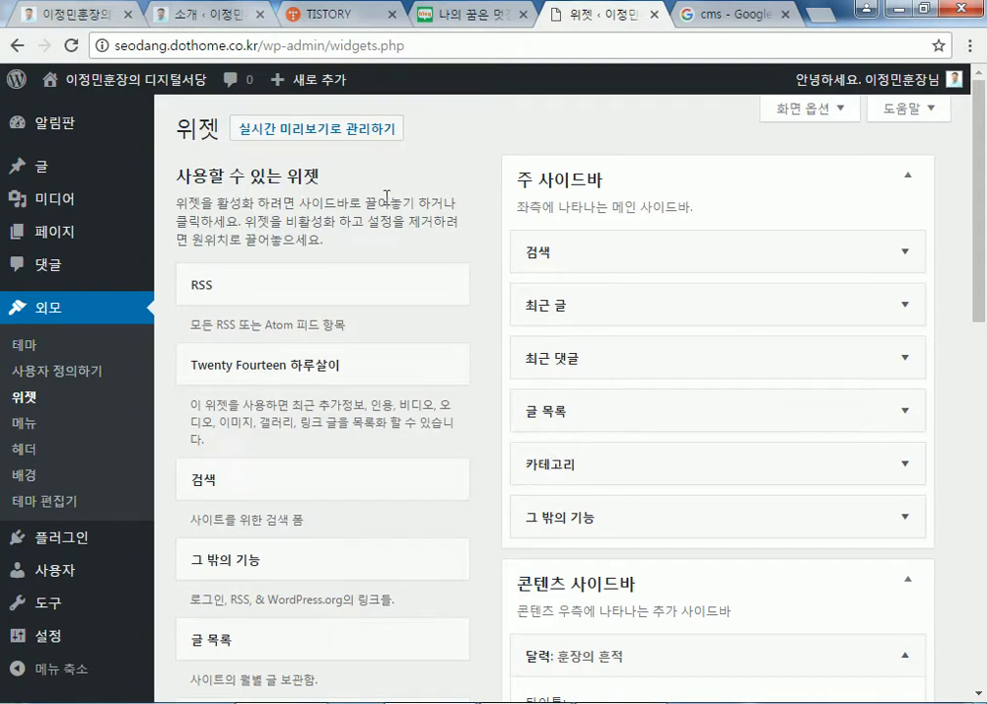
{"action": "left_click", "coordinate": [315, 135]}
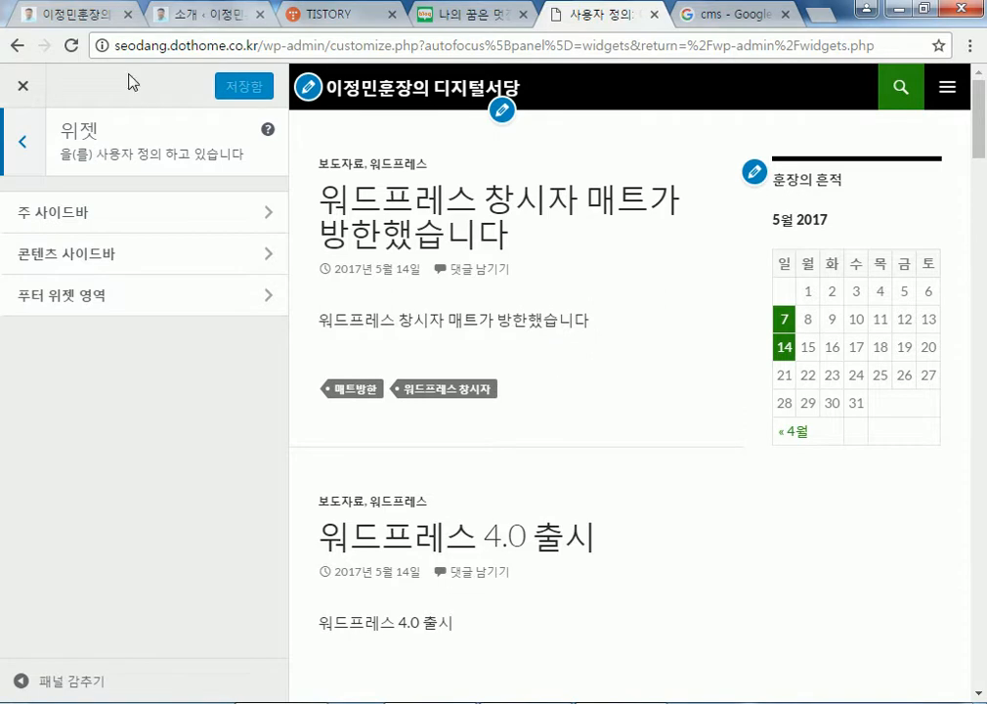
{"action": "left_click", "coordinate": [21, 86]}
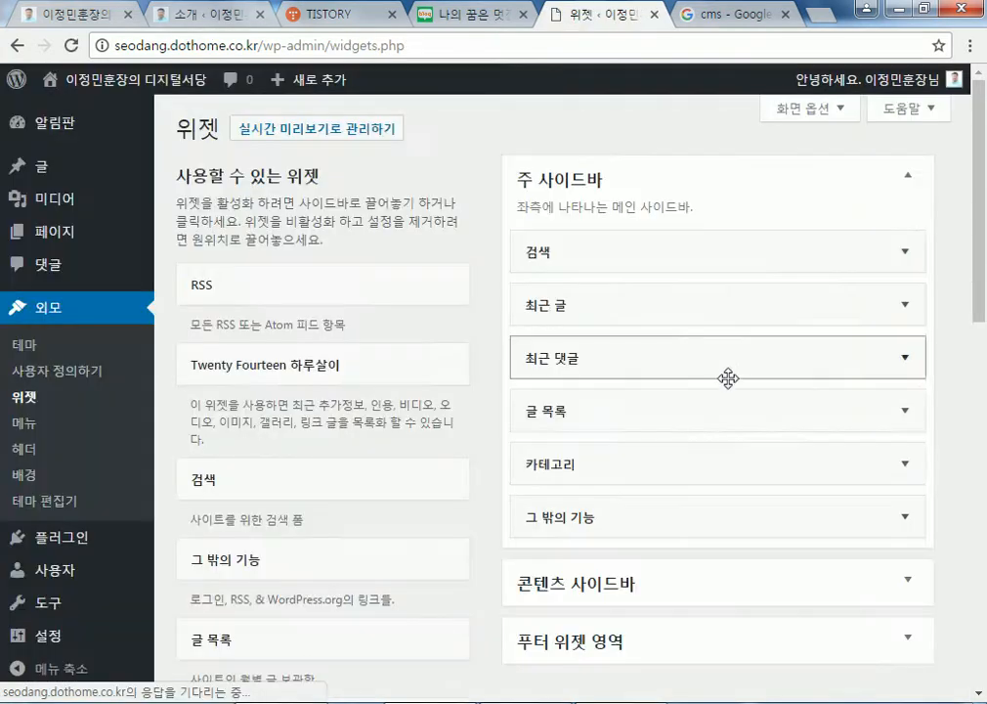
- Check the sidebar and footer calendars on the front page, and browse the April and May 2017 archives from the calendar
{"action": "left_click", "coordinate": [88, 79]}
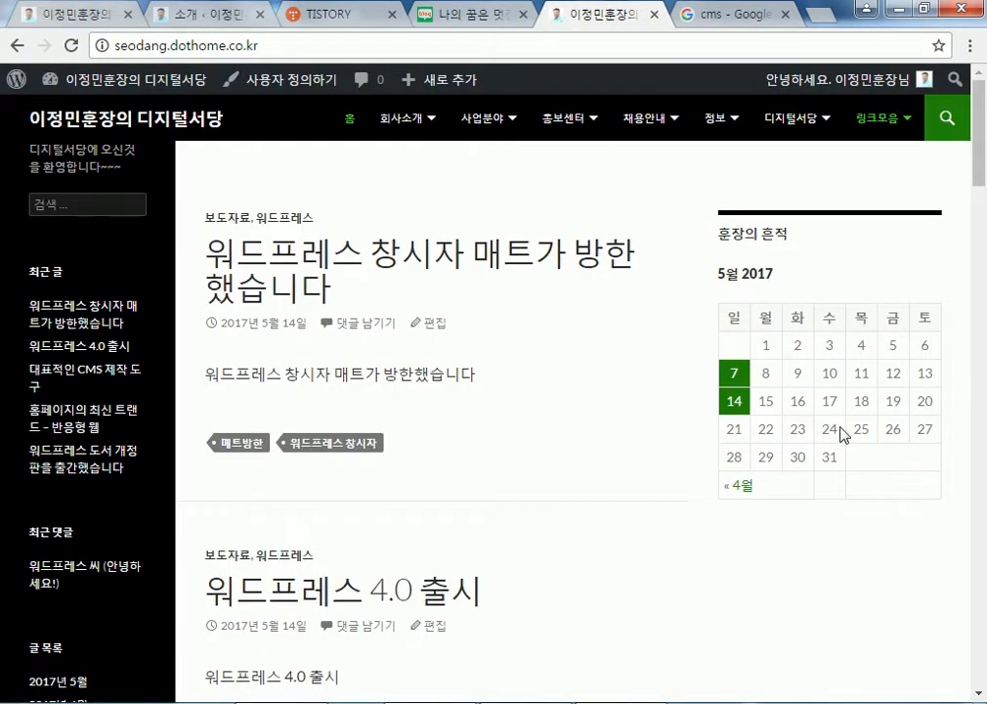
{"action": "scroll", "coordinate": [56, 381], "scroll_direction": "down", "scroll_amount": 4}
{"action": "scroll", "coordinate": [56, 381], "scroll_direction": "down", "scroll_amount": 6}
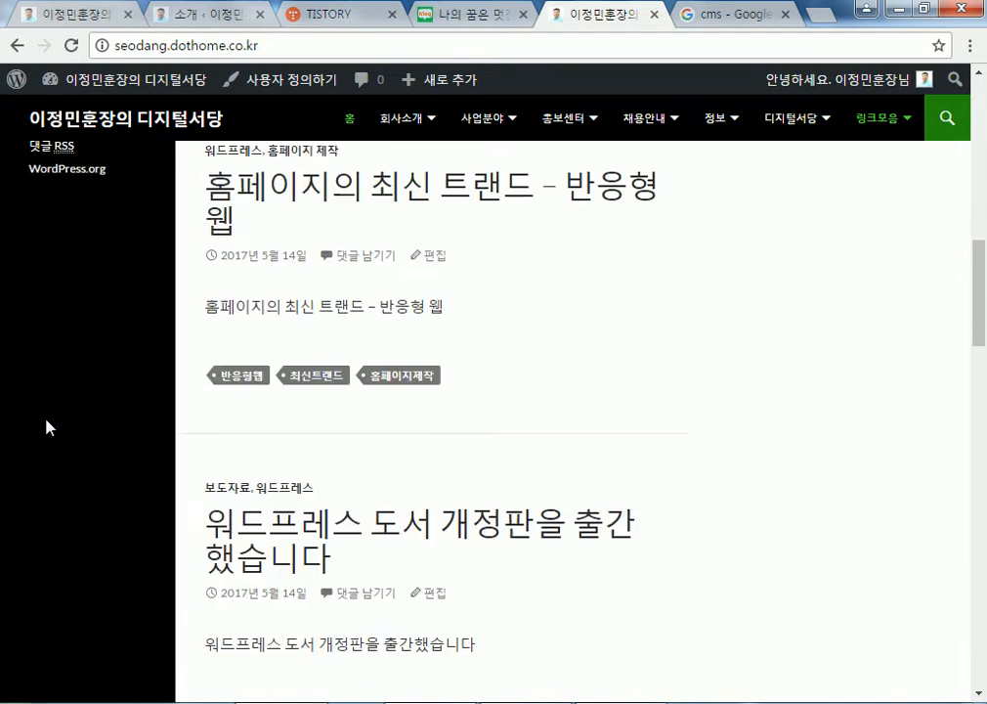
{"action": "scroll", "coordinate": [141, 408], "scroll_direction": "up", "scroll_amount": 10}
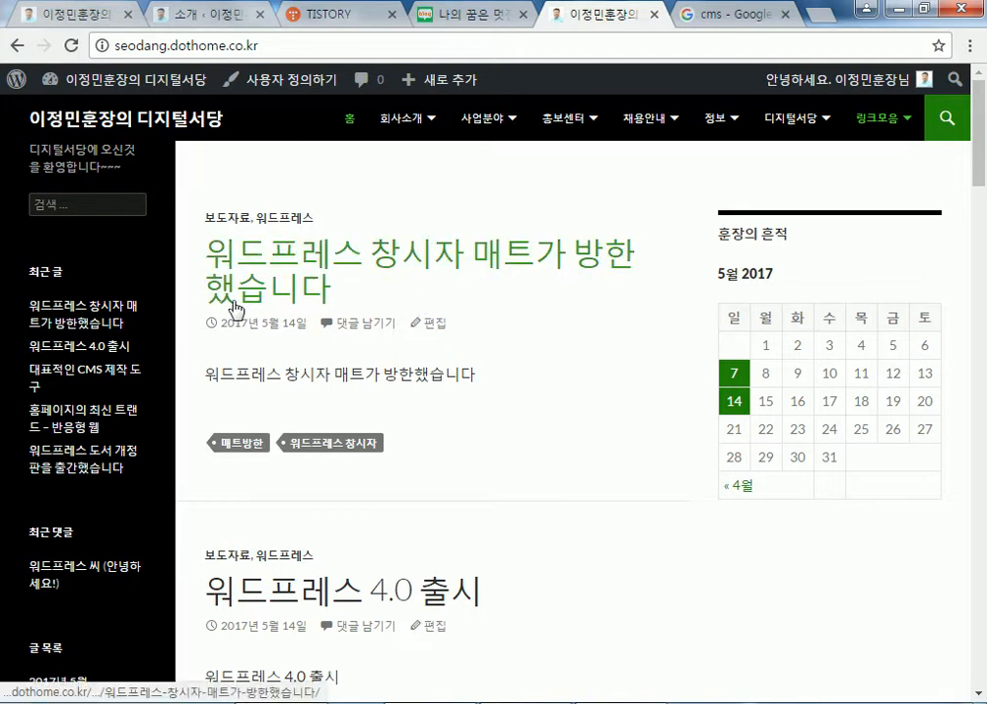
{"action": "scroll", "coordinate": [235, 308], "scroll_direction": "down", "scroll_amount": 20}
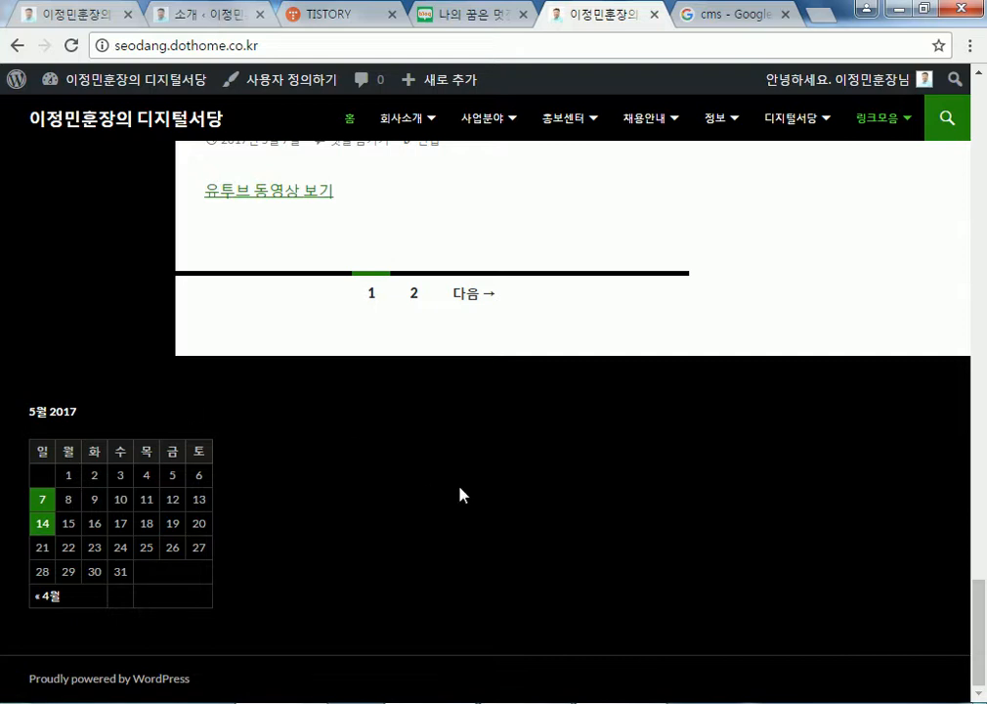
{"action": "scroll", "coordinate": [973, 545], "scroll_direction": "up", "scroll_amount": 20}
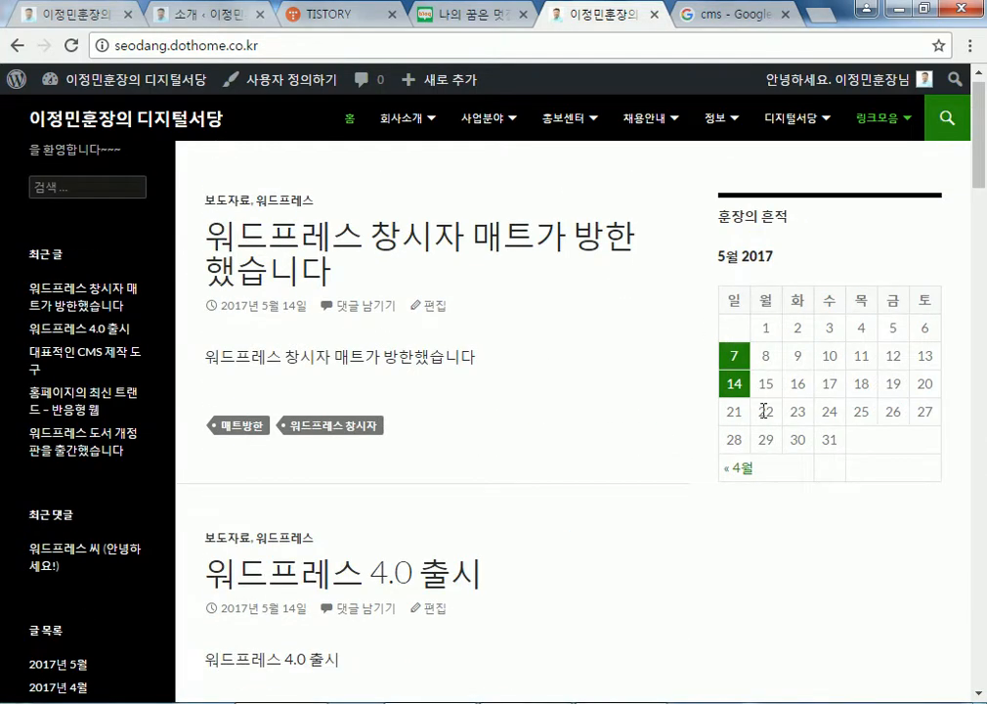
{"action": "left_click", "coordinate": [738, 469]}
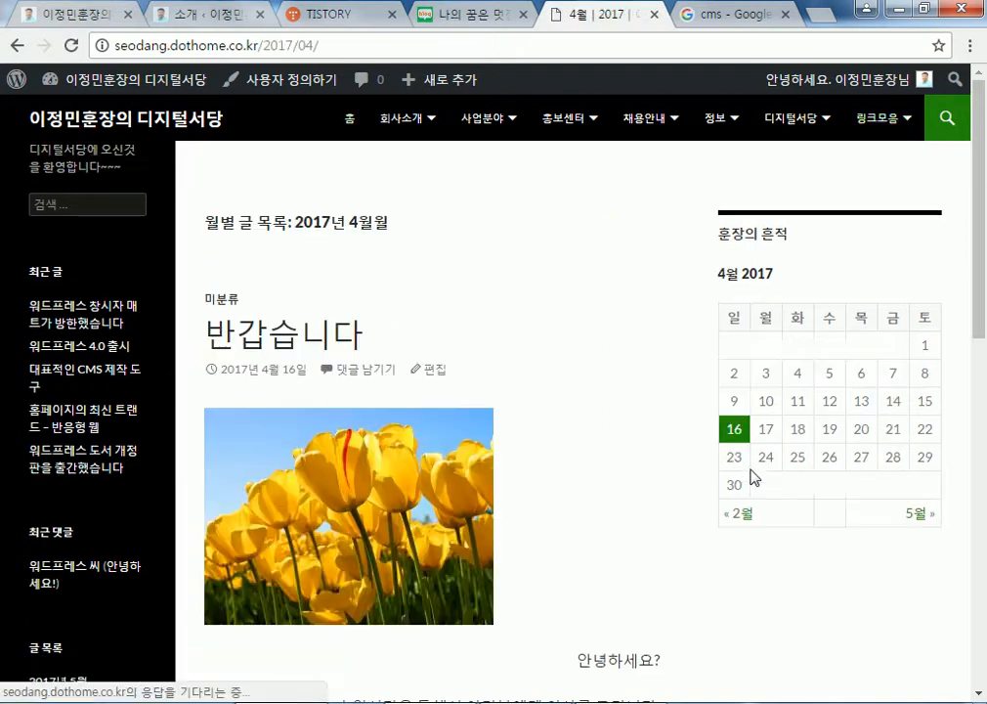
{"action": "left_click", "coordinate": [918, 515]}
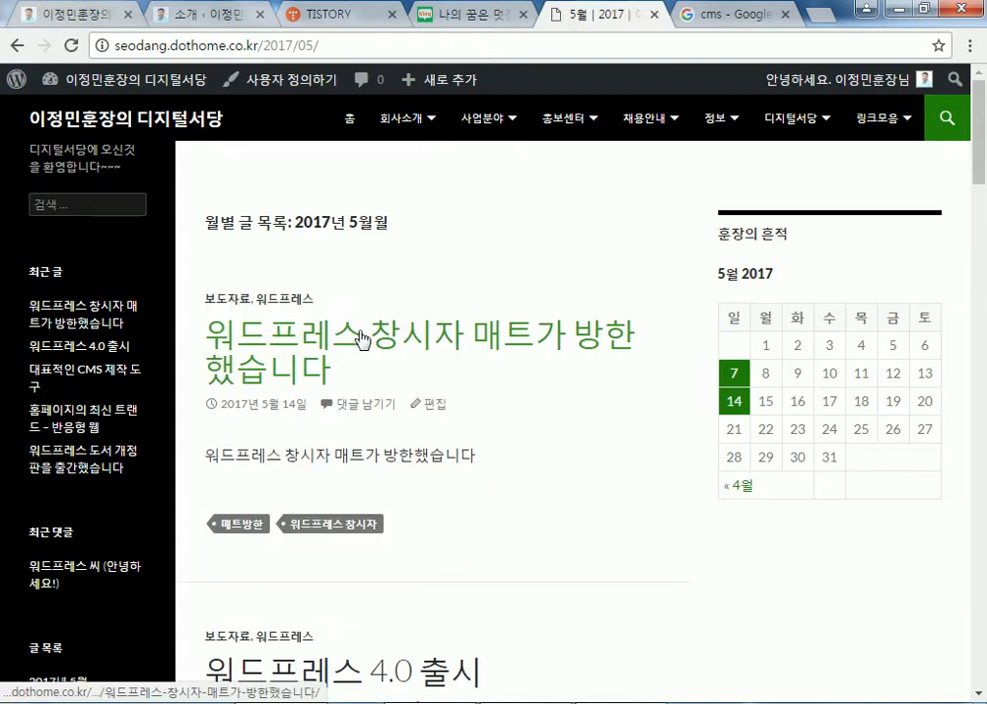
- Return to the widget management page and remove the calendar widget from the footer widget area (푸터 위젯 영역)
{"action": "mouse_move", "coordinate": [106, 79]}
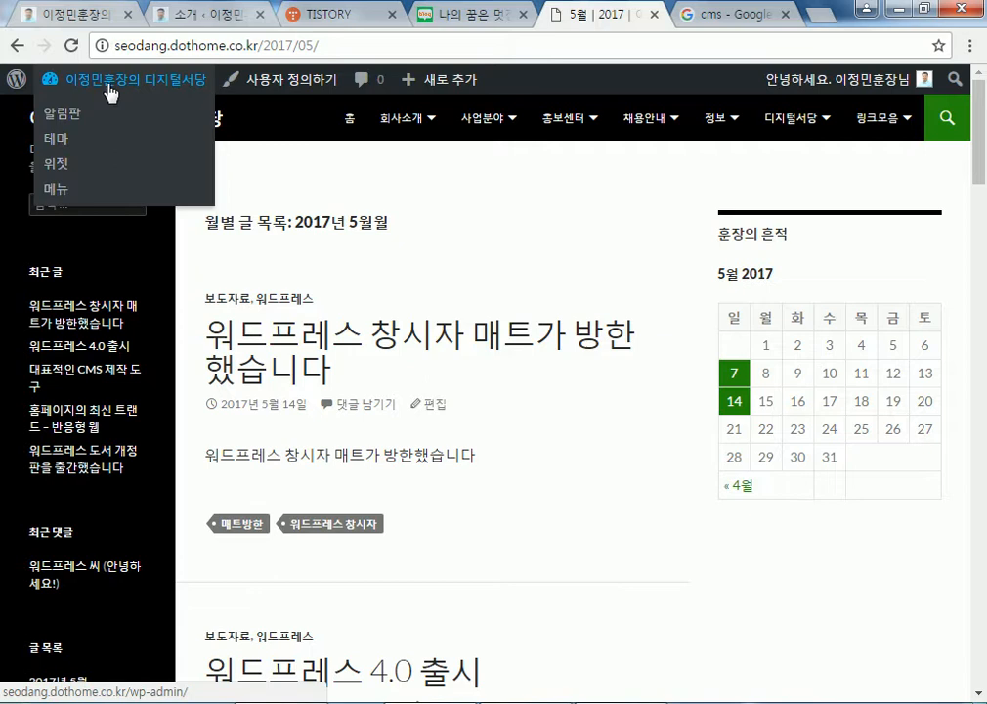
{"action": "left_click", "coordinate": [49, 138]}
{"action": "scroll", "coordinate": [557, 282], "scroll_direction": "down", "scroll_amount": 4}
{"action": "left_click", "coordinate": [557, 274]}
{"action": "left_click_drag", "start_coordinate": [555, 322], "coordinate": [186, 352]}
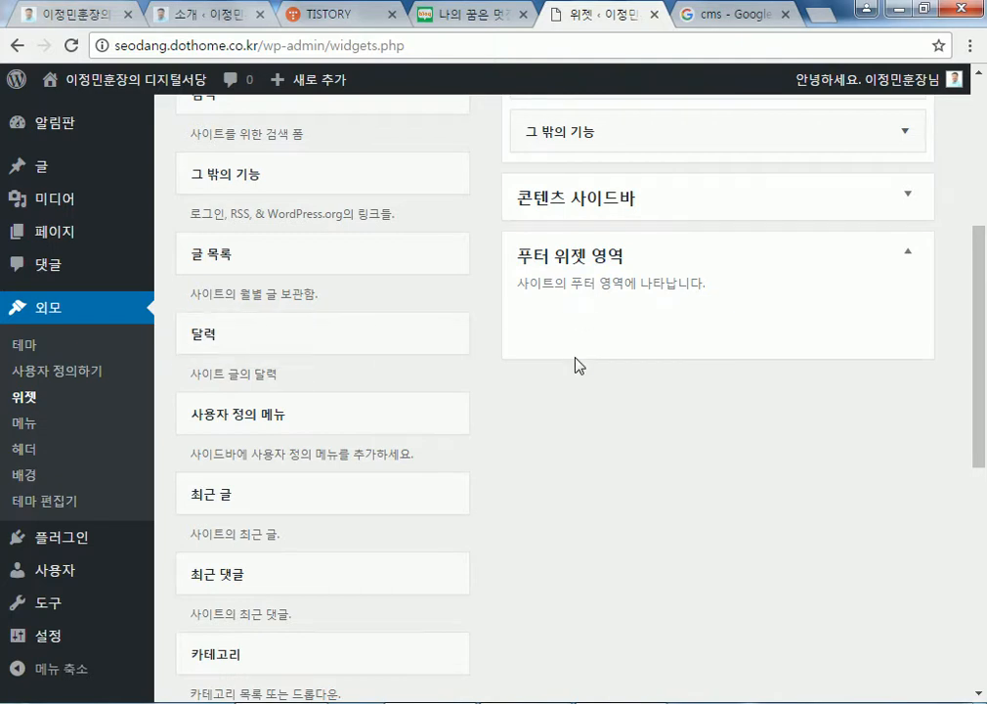
- Look through the rest of the available widgets list
{"action": "scroll", "coordinate": [580, 365], "scroll_direction": "down", "scroll_amount": 1}
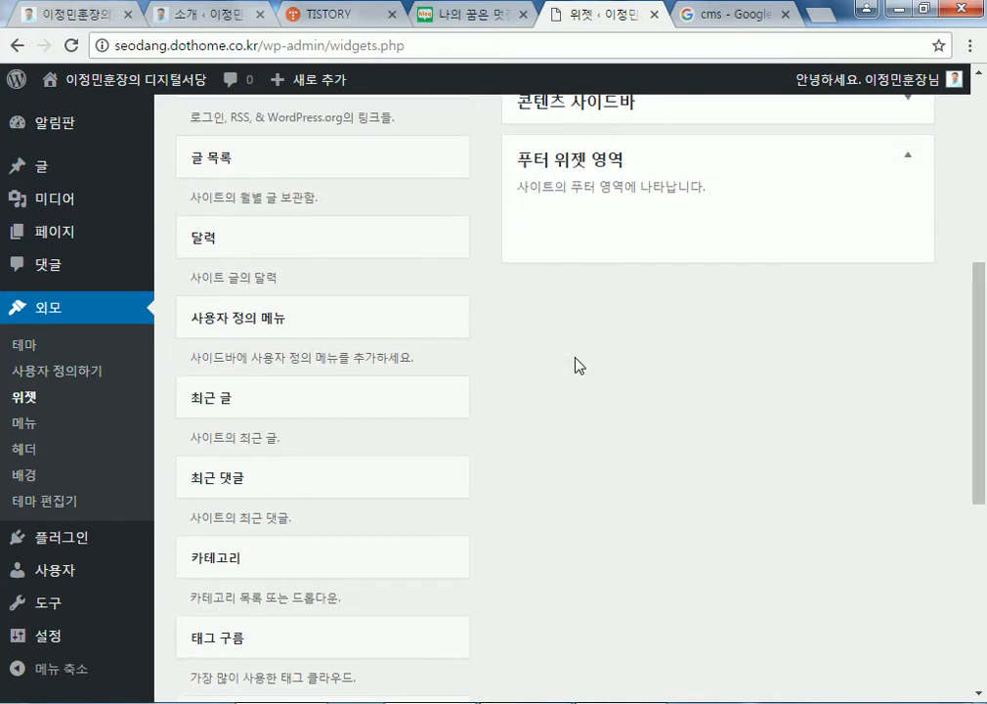
{"action": "scroll", "coordinate": [580, 366], "scroll_direction": "down", "scroll_amount": 2}
{"action": "scroll", "coordinate": [580, 365], "scroll_direction": "up", "scroll_amount": 3}
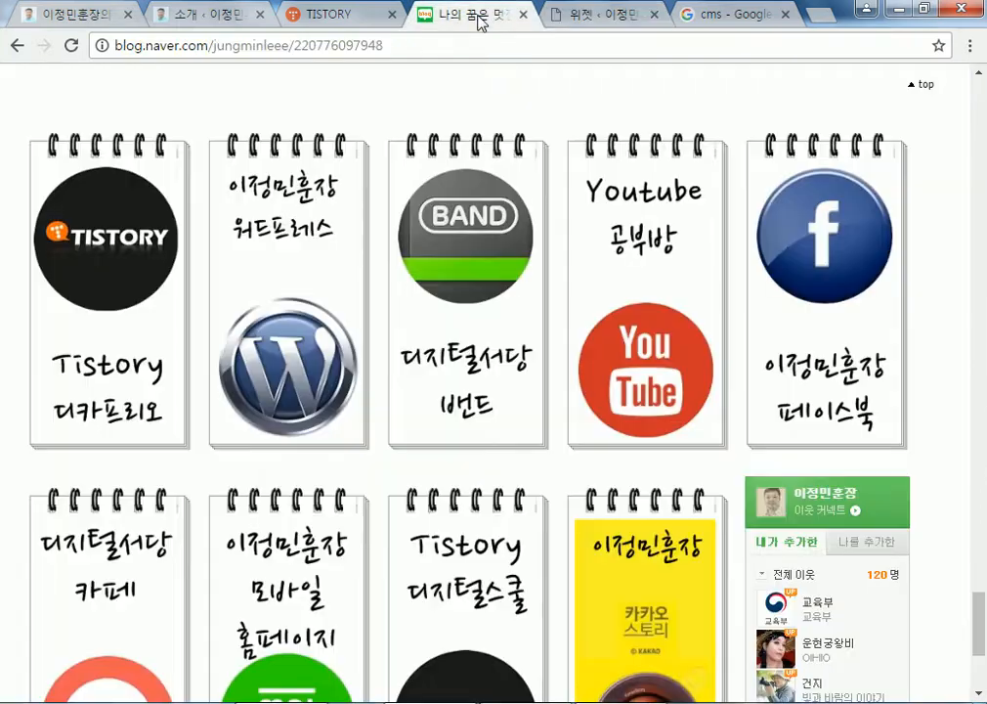
- Look over the linked-site banner widgets at the end of the Naver blog page, and return to the widget management page
{"action": "left_click", "coordinate": [476, 15]}
{"action": "scroll", "coordinate": [655, 347], "scroll_direction": "up", "scroll_amount": 2}
{"action": "scroll", "coordinate": [762, 357], "scroll_direction": "down", "scroll_amount": 2}
{"action": "scroll", "coordinate": [200, 413], "scroll_direction": "down", "scroll_amount": 3}
{"action": "scroll", "coordinate": [580, 399], "scroll_direction": "up", "scroll_amount": 2}
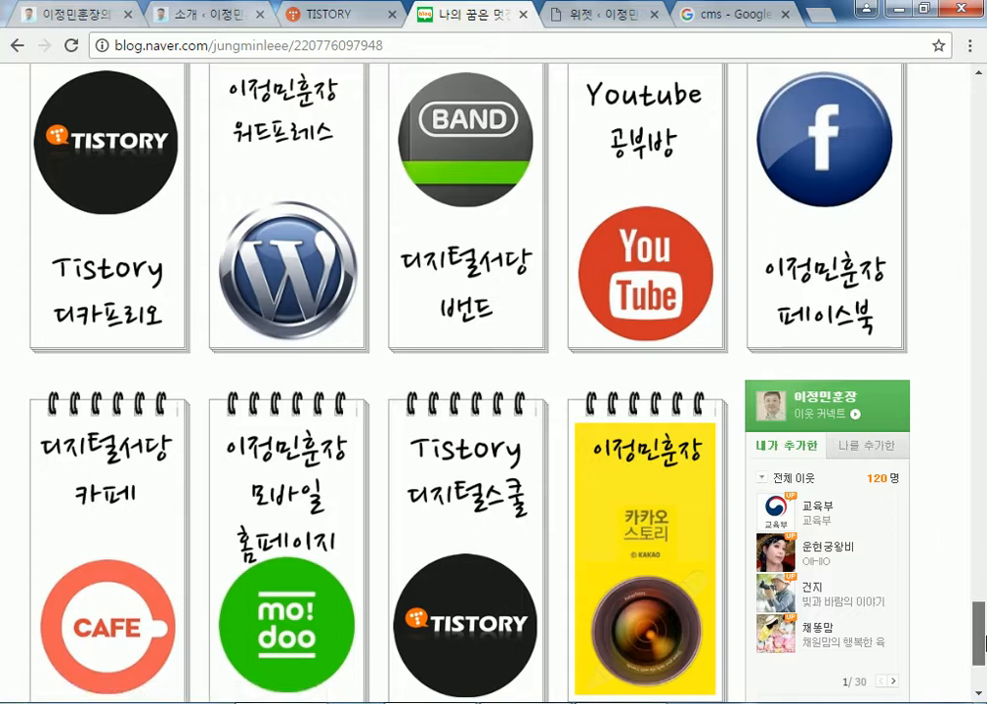
{"action": "left_click", "coordinate": [600, 14]}
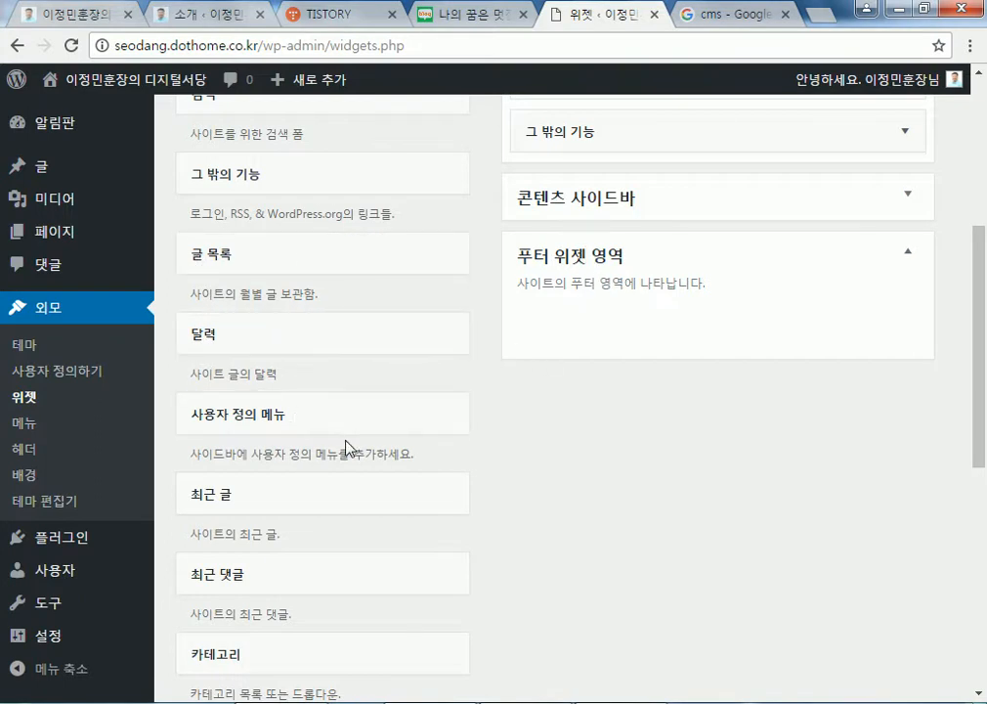
- Examine the placement choices offered for the 그 밖의 기능, 검색 and Twenty Fourteen 하루살이 widgets without adding any
{"action": "left_click", "coordinate": [271, 190]}
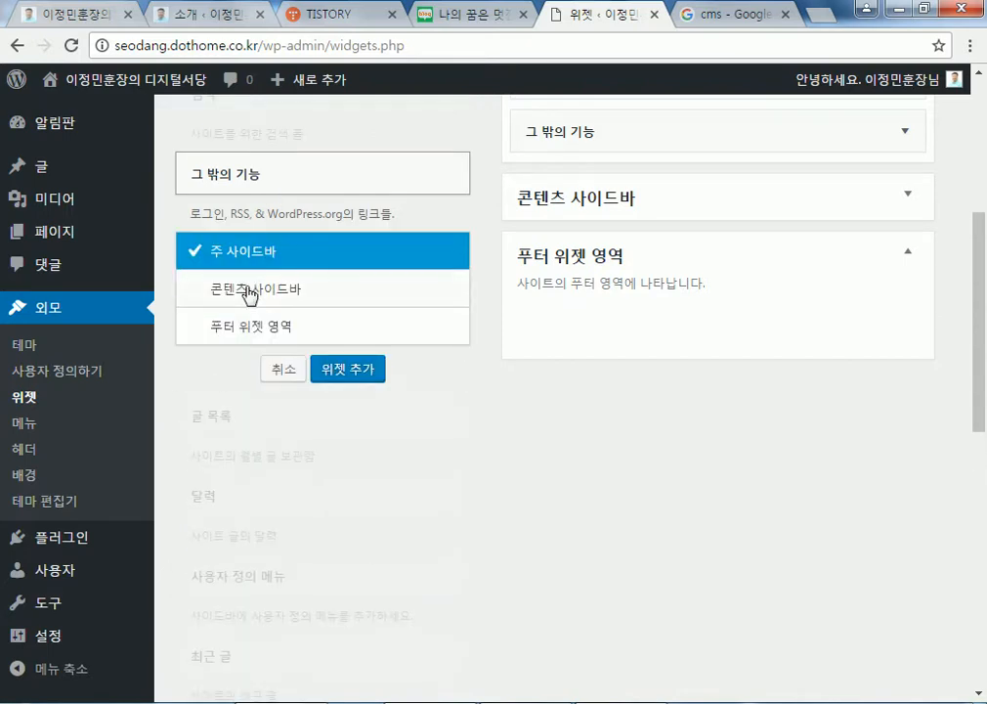
{"action": "left_click", "coordinate": [261, 186]}
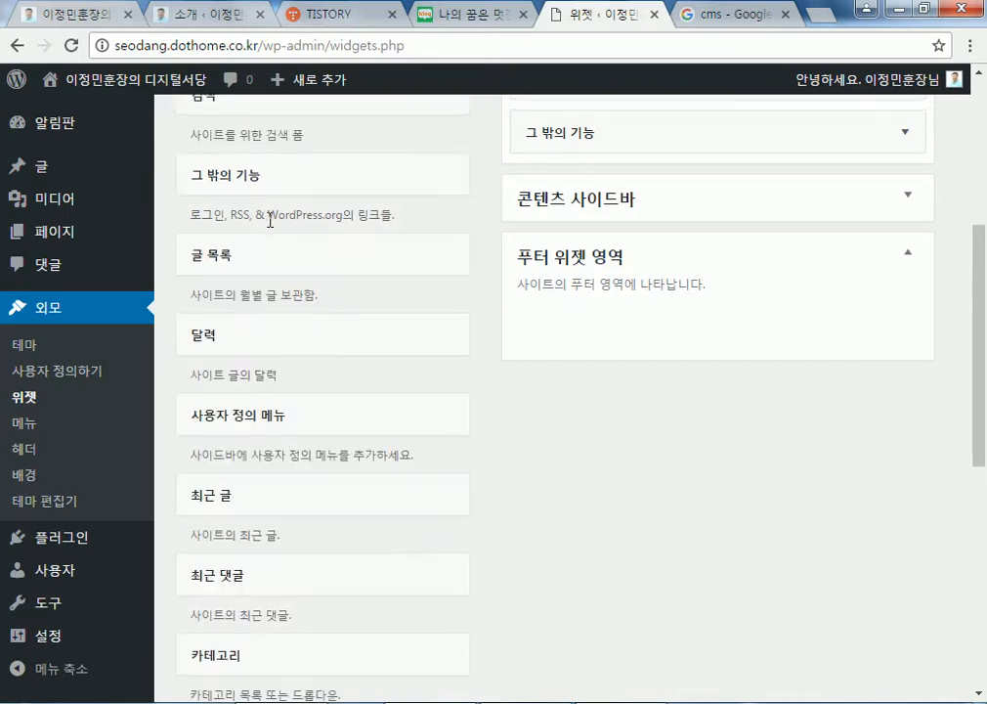
{"action": "scroll", "coordinate": [269, 221], "scroll_direction": "up", "scroll_amount": 1}
{"action": "left_click", "coordinate": [267, 194]}
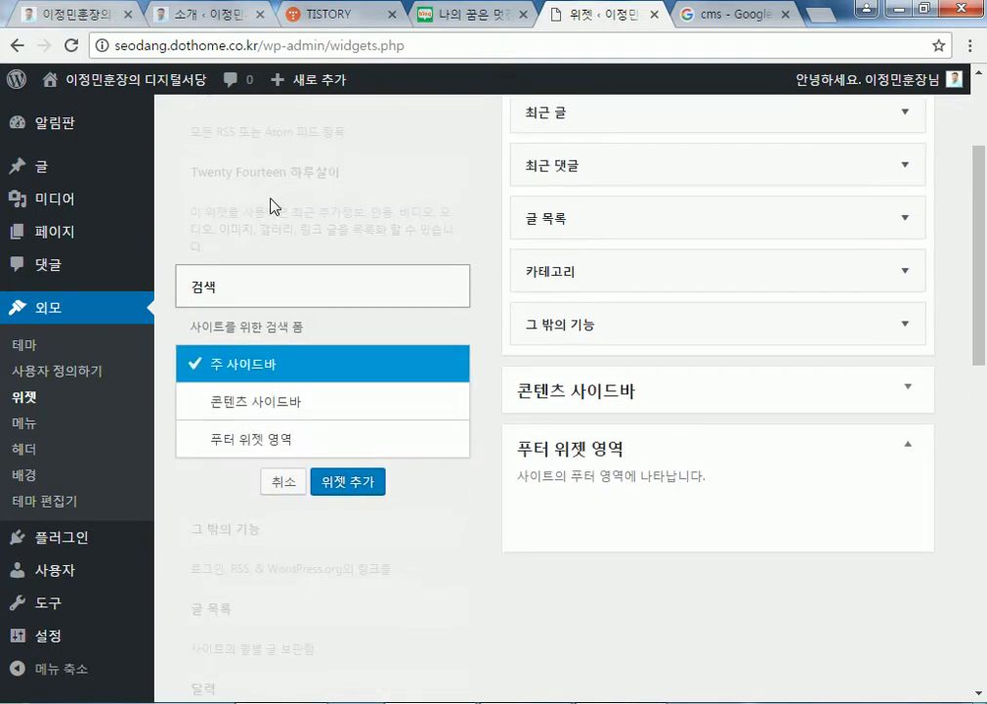
{"action": "left_click", "coordinate": [262, 287]}
{"action": "scroll", "coordinate": [262, 314], "scroll_direction": "down", "scroll_amount": 3}
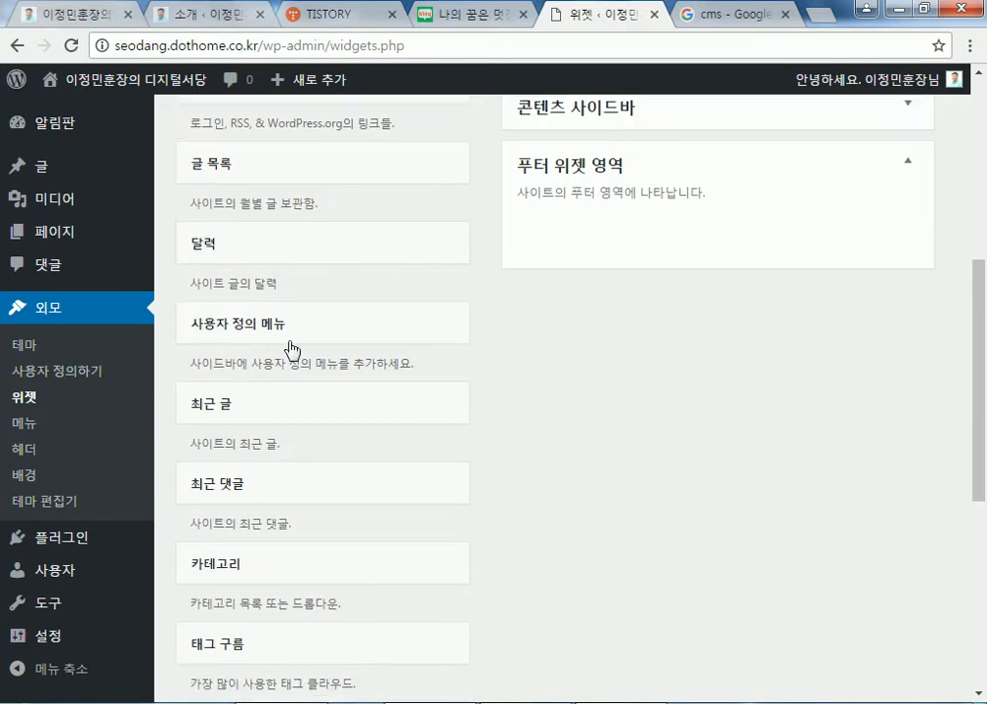
{"action": "scroll", "coordinate": [284, 353], "scroll_direction": "up", "scroll_amount": 5}
{"action": "left_click", "coordinate": [238, 367]}
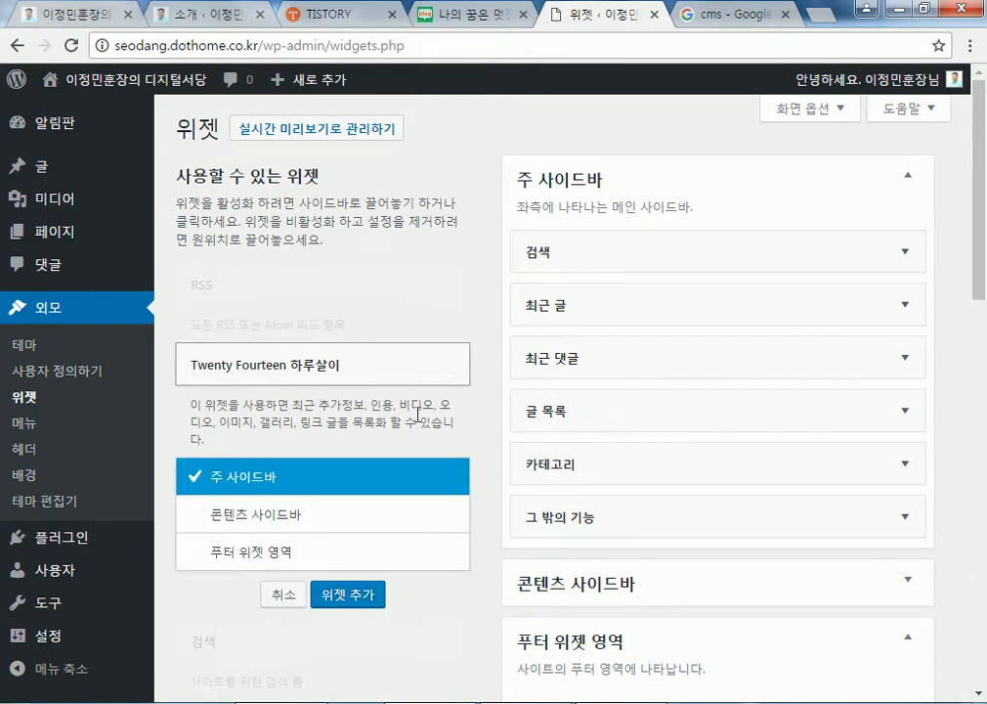
{"action": "left_click", "coordinate": [341, 369]}
{"action": "scroll", "coordinate": [313, 384], "scroll_direction": "down", "scroll_amount": 4}
{"action": "scroll", "coordinate": [313, 384], "scroll_direction": "up", "scroll_amount": 4}
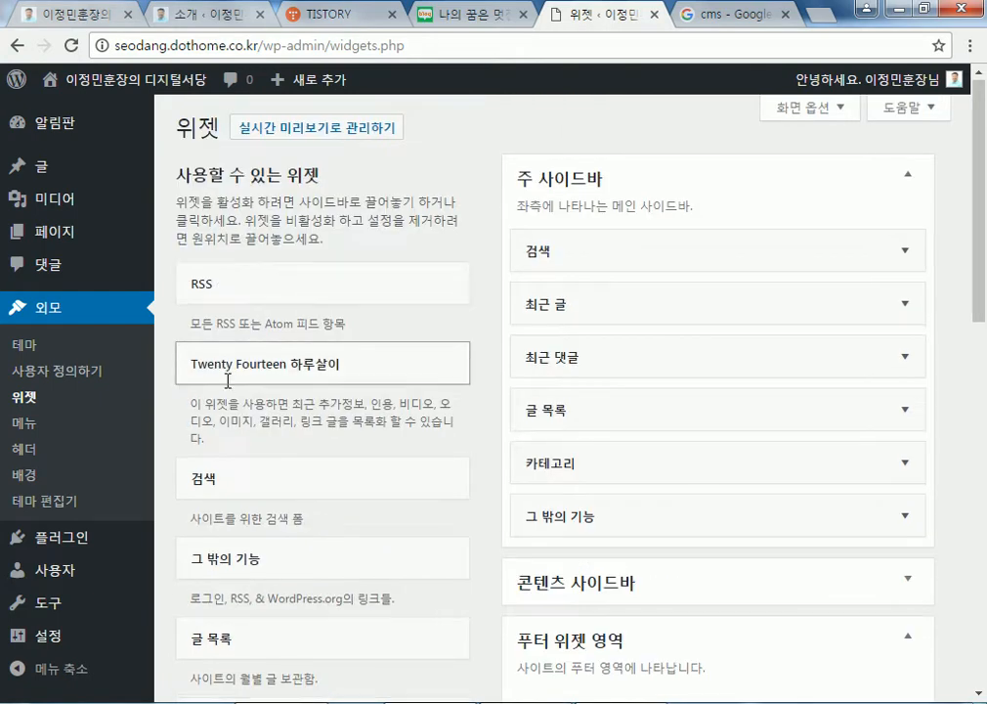
- Add the pages widget (페이지) to the footer widget area (푸터 위젯 영역) and save it
{"action": "scroll", "coordinate": [225, 371], "scroll_direction": "down", "scroll_amount": 12}
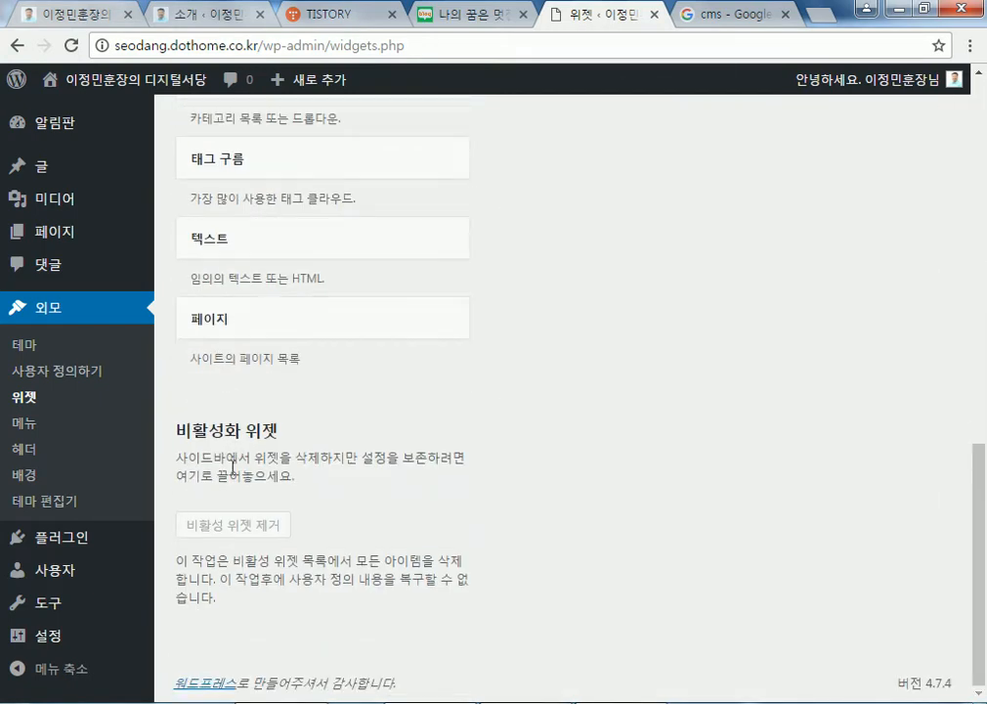
{"action": "left_click", "coordinate": [219, 337]}
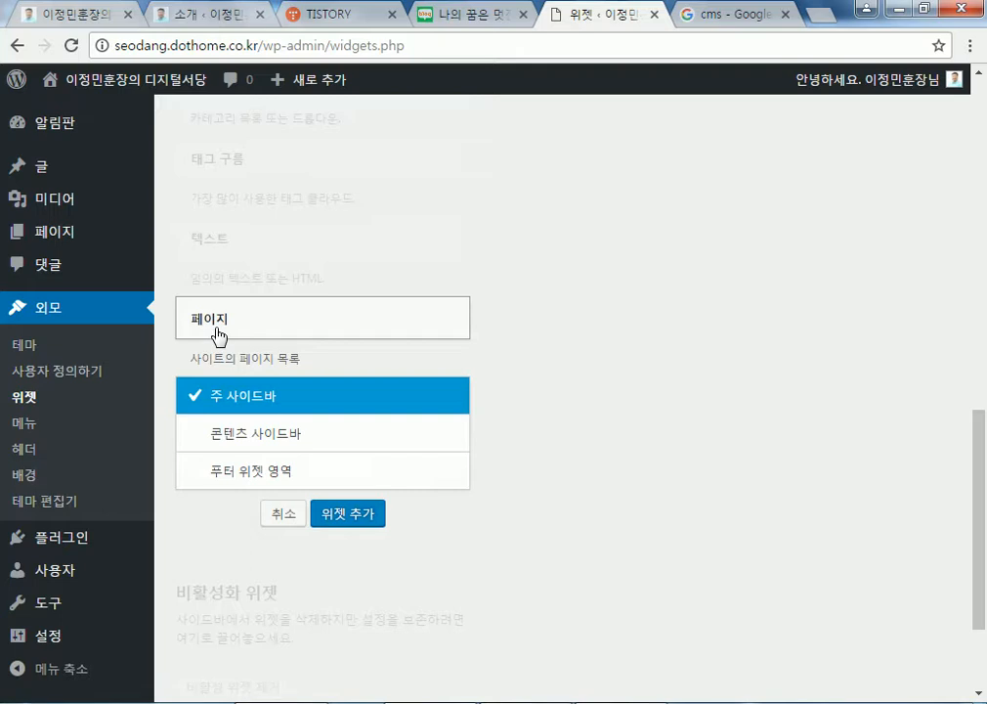
{"action": "left_click", "coordinate": [240, 472]}
{"action": "left_click", "coordinate": [362, 520]}
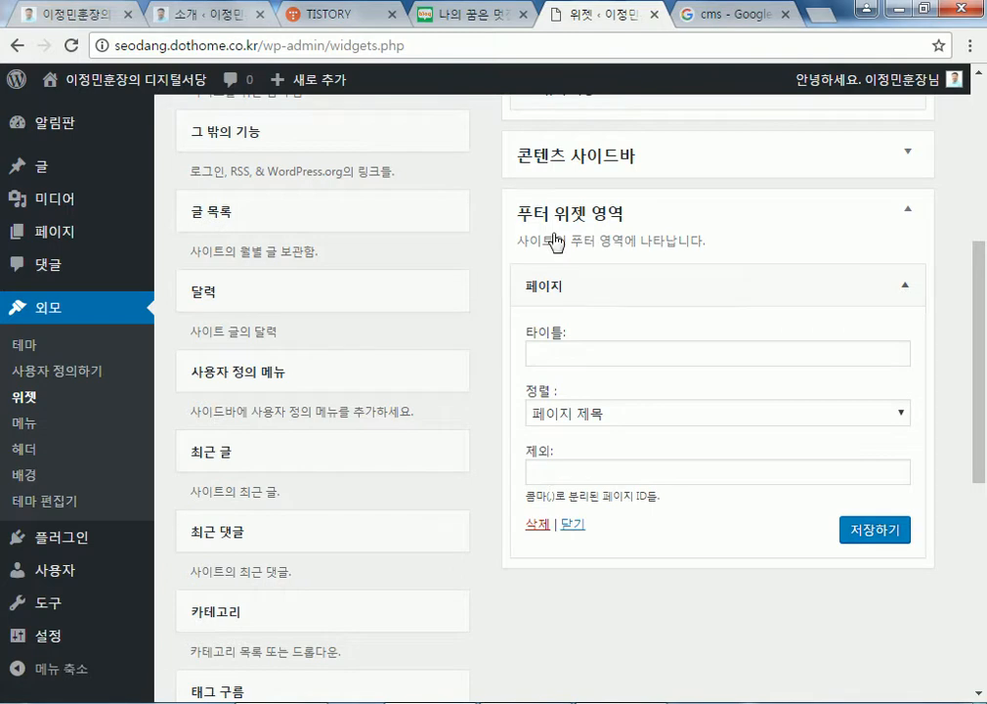
{"action": "left_click", "coordinate": [879, 530]}
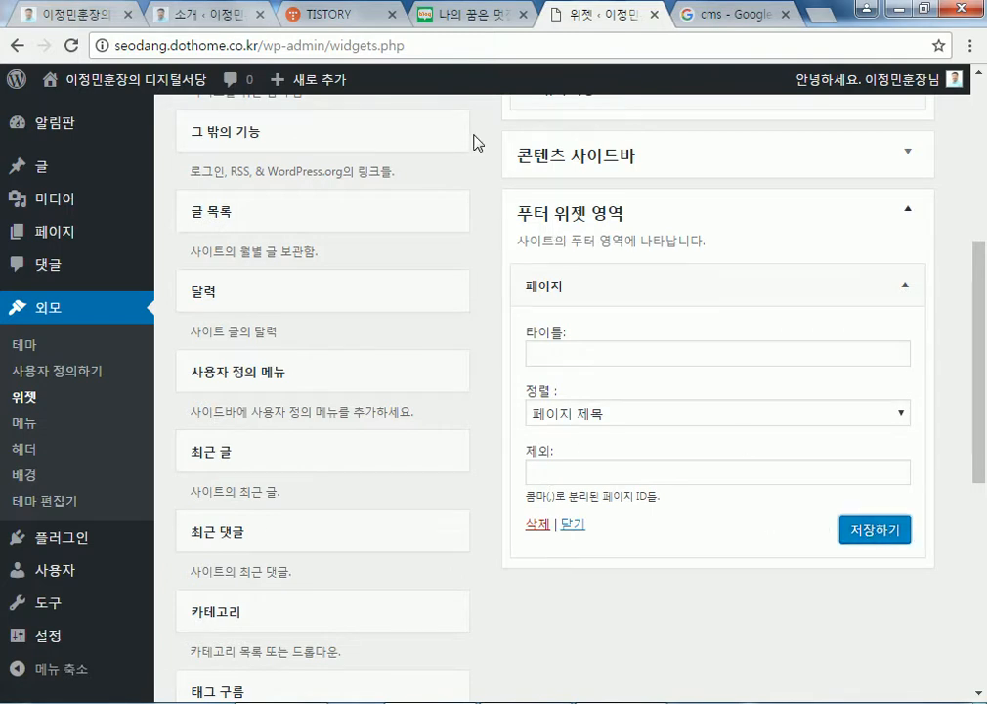
- Check the page list in the front page's footer, and return to the widget management page
{"action": "left_click", "coordinate": [108, 86]}
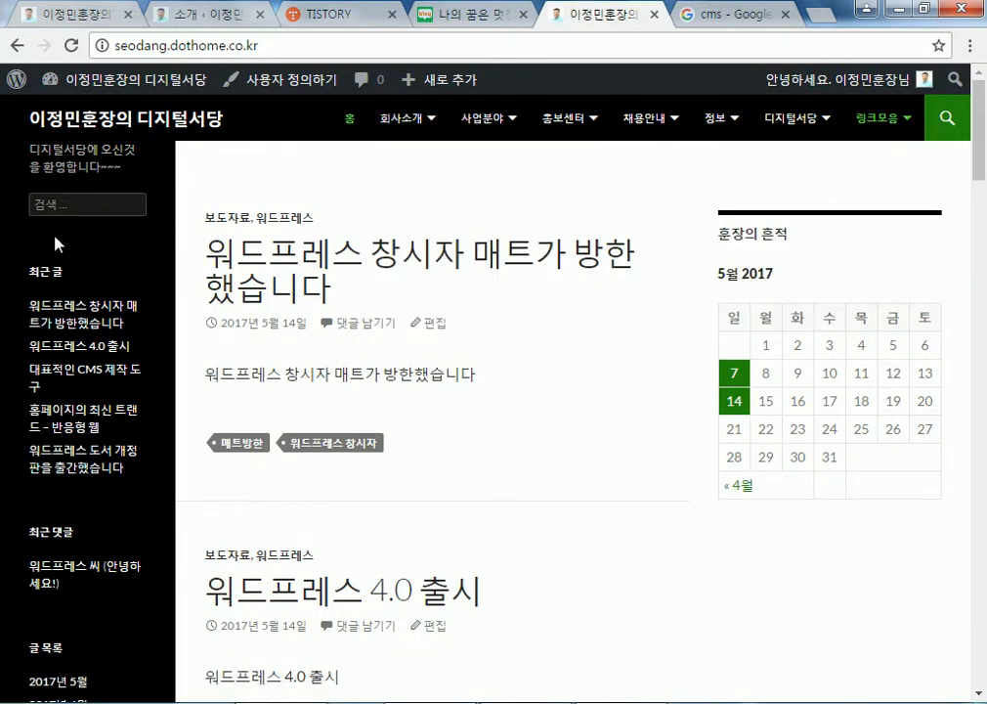
{"action": "scroll", "coordinate": [54, 259], "scroll_direction": "down", "scroll_amount": 5}
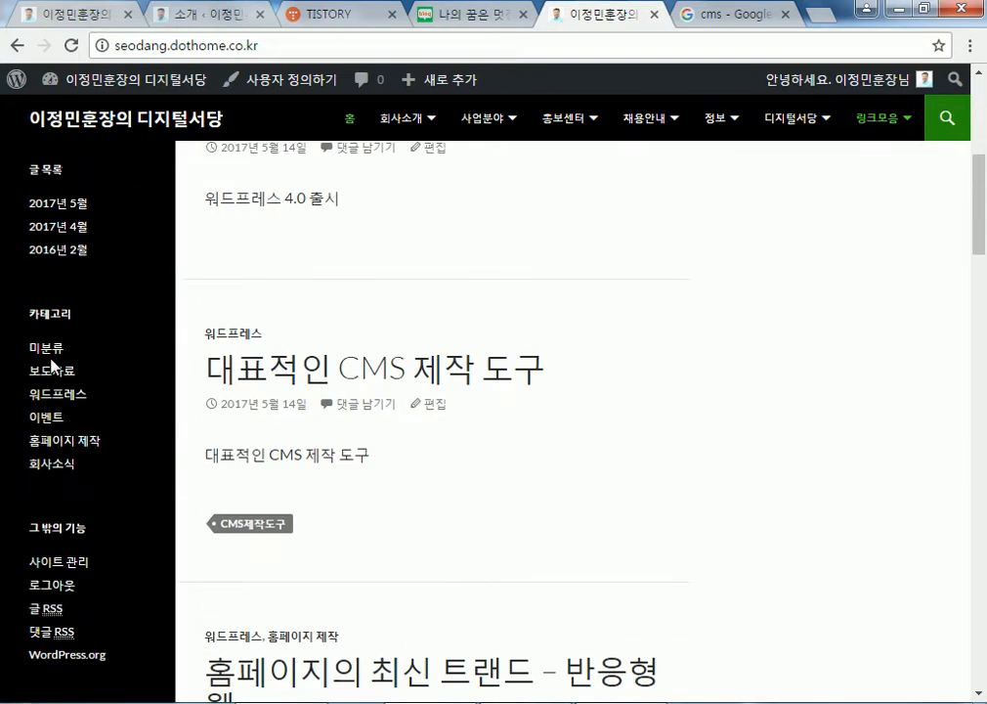
{"action": "scroll", "coordinate": [49, 416], "scroll_direction": "down", "scroll_amount": 8}
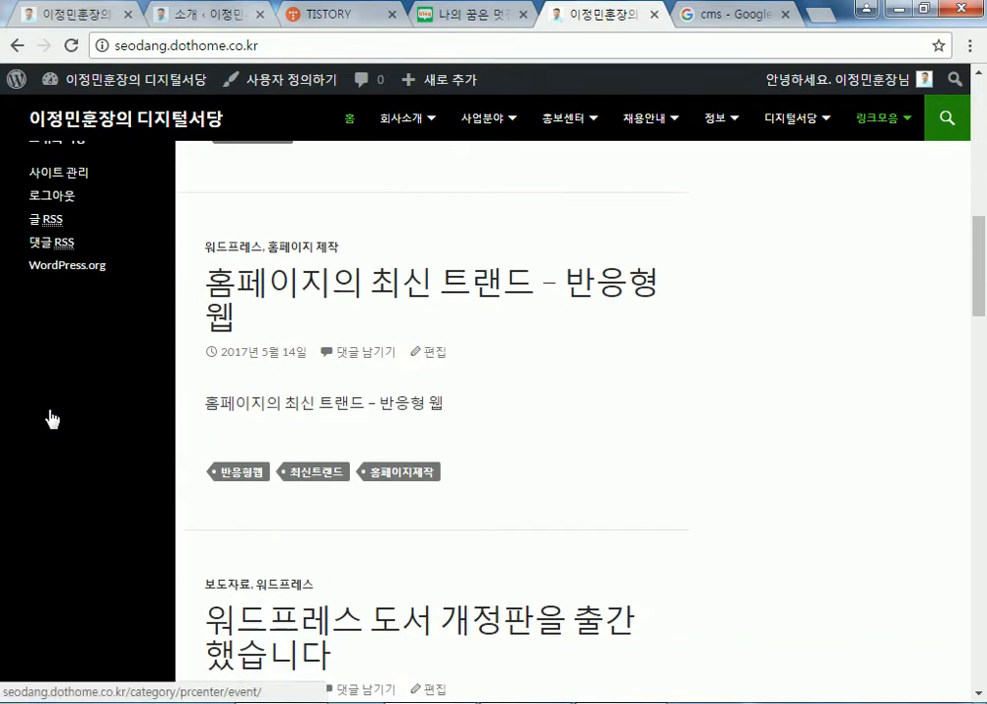
{"action": "scroll", "coordinate": [54, 417], "scroll_direction": "down", "scroll_amount": 10}
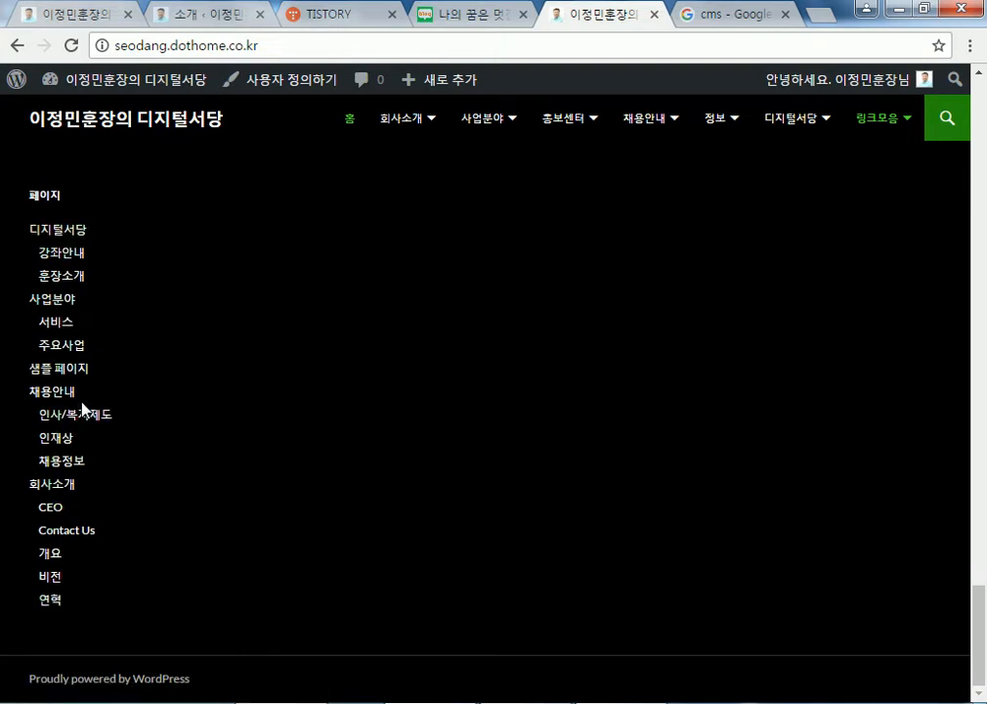
{"action": "scroll", "coordinate": [84, 408], "scroll_direction": "up", "scroll_amount": 15}
{"action": "mouse_move", "coordinate": [136, 80]}
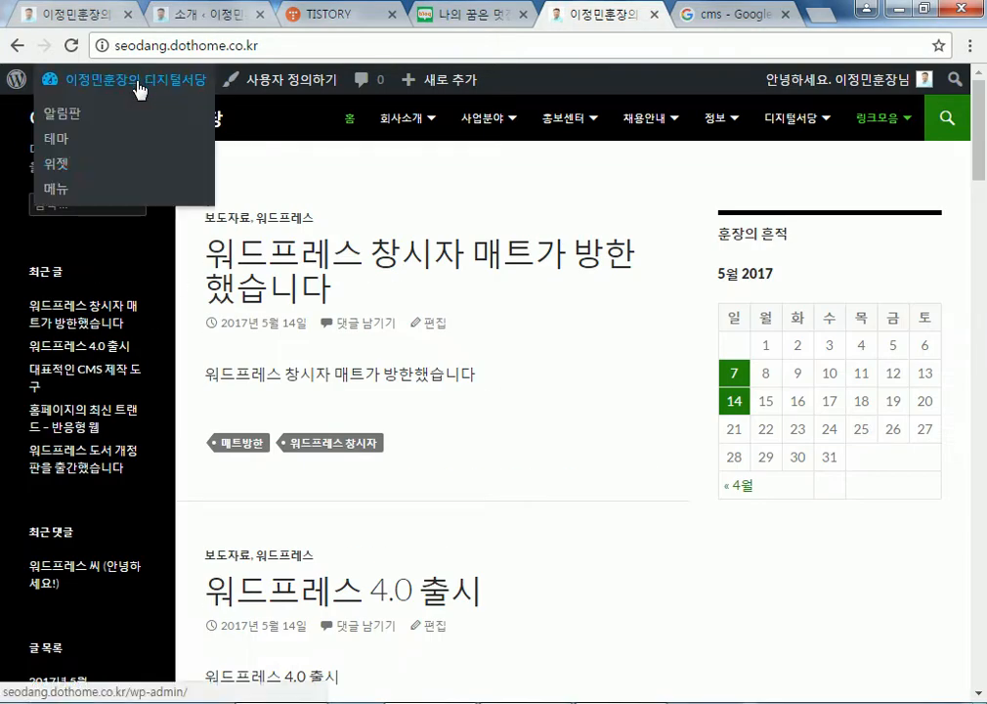
{"action": "left_click", "coordinate": [55, 164]}
- Add the pages widget (페이지) to the main sidebar (주 사이드바)
{"action": "scroll", "coordinate": [459, 518], "scroll_direction": "down", "scroll_amount": 5}
{"action": "scroll", "coordinate": [381, 459], "scroll_direction": "up", "scroll_amount": 4}
{"action": "scroll", "coordinate": [357, 441], "scroll_direction": "down", "scroll_amount": 5}
{"action": "scroll", "coordinate": [288, 430], "scroll_direction": "down", "scroll_amount": 3}
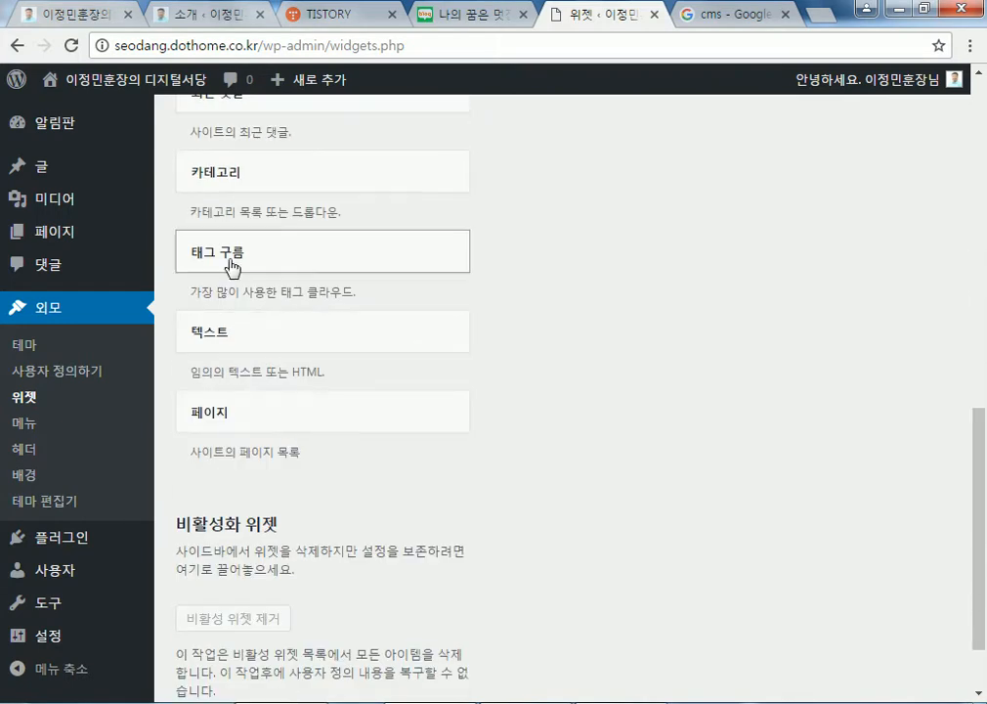
{"action": "left_click", "coordinate": [220, 415]}
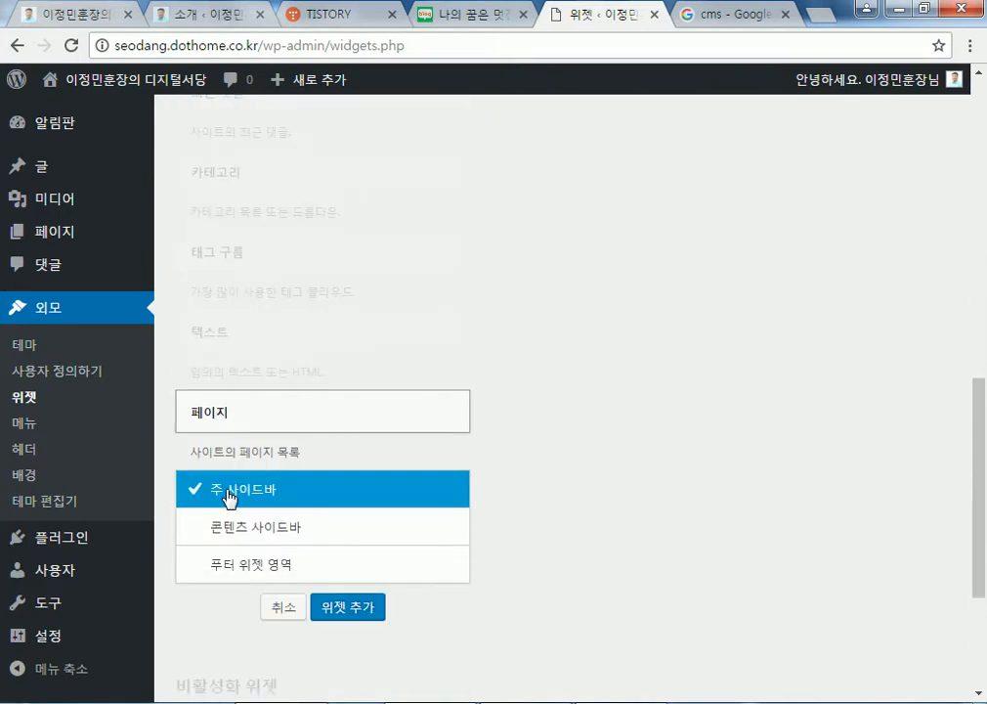
{"action": "left_click", "coordinate": [373, 612]}
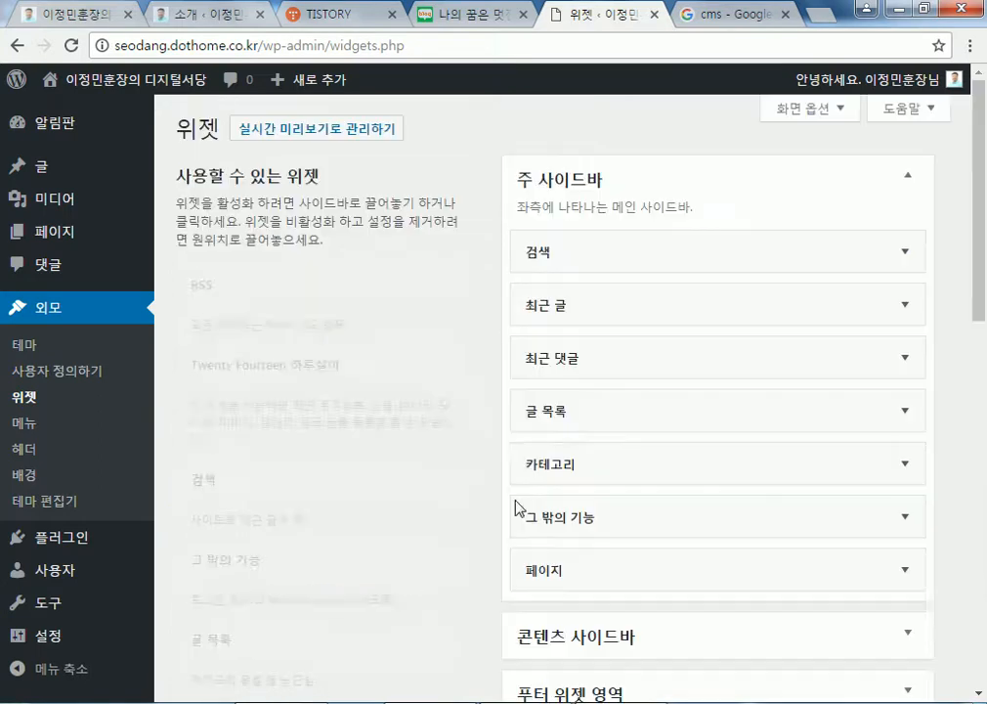
- Expand the footer widget area (푸터 위젯 영역) and remove the pages widget from it
{"action": "scroll", "coordinate": [585, 460], "scroll_direction": "down", "scroll_amount": 3}
{"action": "scroll", "coordinate": [608, 532], "scroll_direction": "down", "scroll_amount": 3}
{"action": "left_click", "coordinate": [555, 371]}
{"action": "left_click_drag", "start_coordinate": [549, 444], "coordinate": [158, 419]}
{"action": "left_click_drag", "start_coordinate": [485, 501], "coordinate": [192, 569]}
{"action": "left_click_drag", "start_coordinate": [656, 439], "coordinate": [216, 375]}
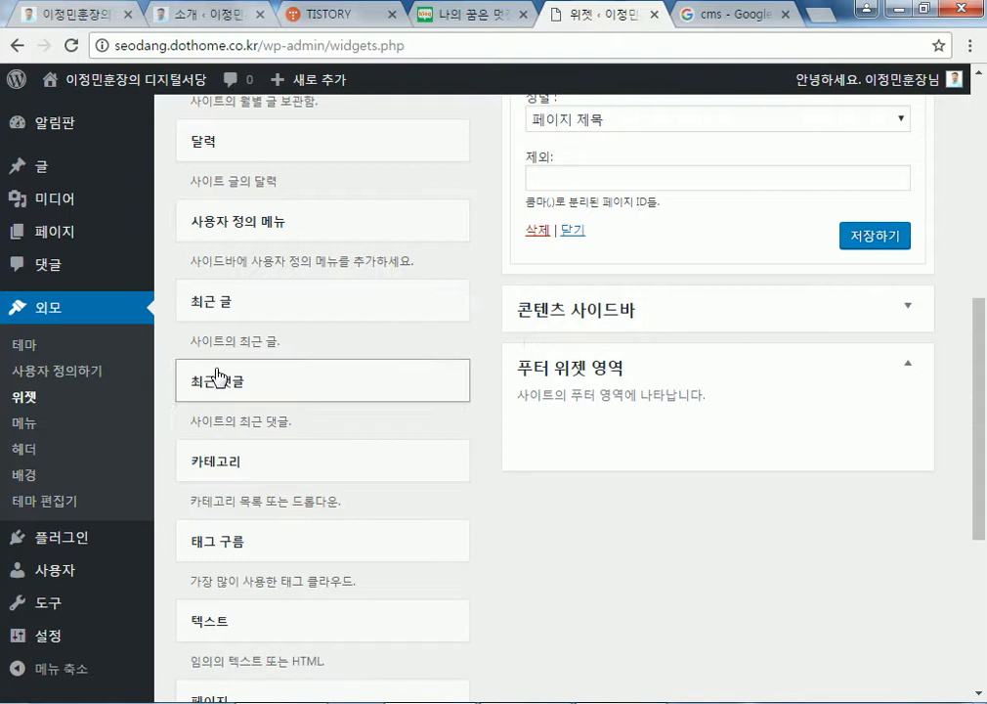
- Expand the content sidebar (콘텐츠 사이드바), and collapse the footer widget area and the main sidebar's pages widget
{"action": "left_click", "coordinate": [555, 307]}
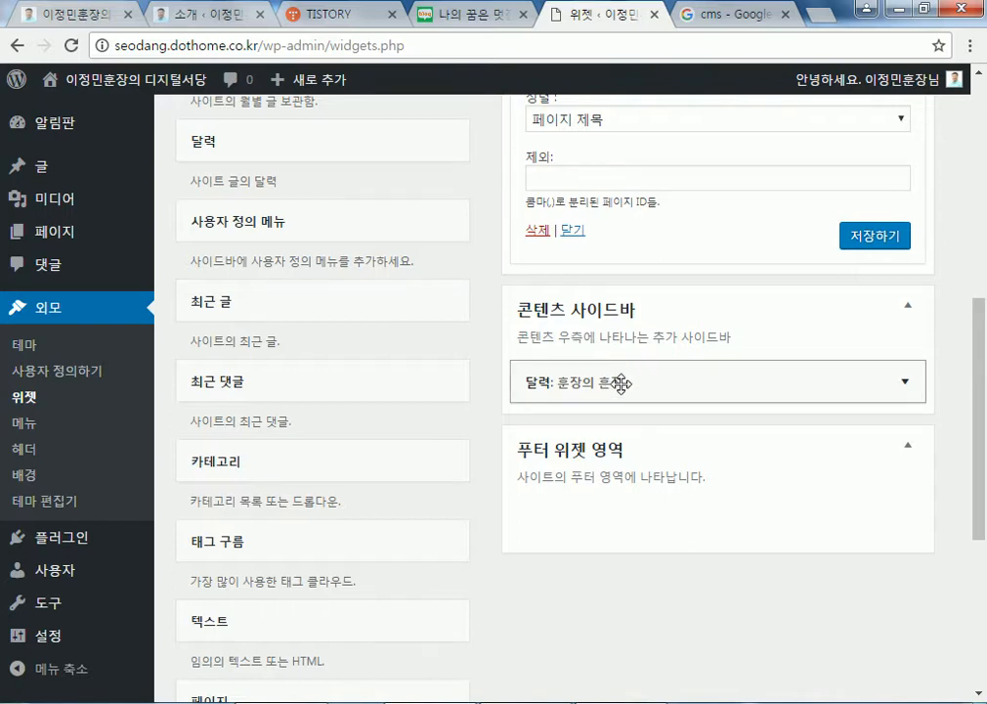
{"action": "left_click", "coordinate": [628, 463]}
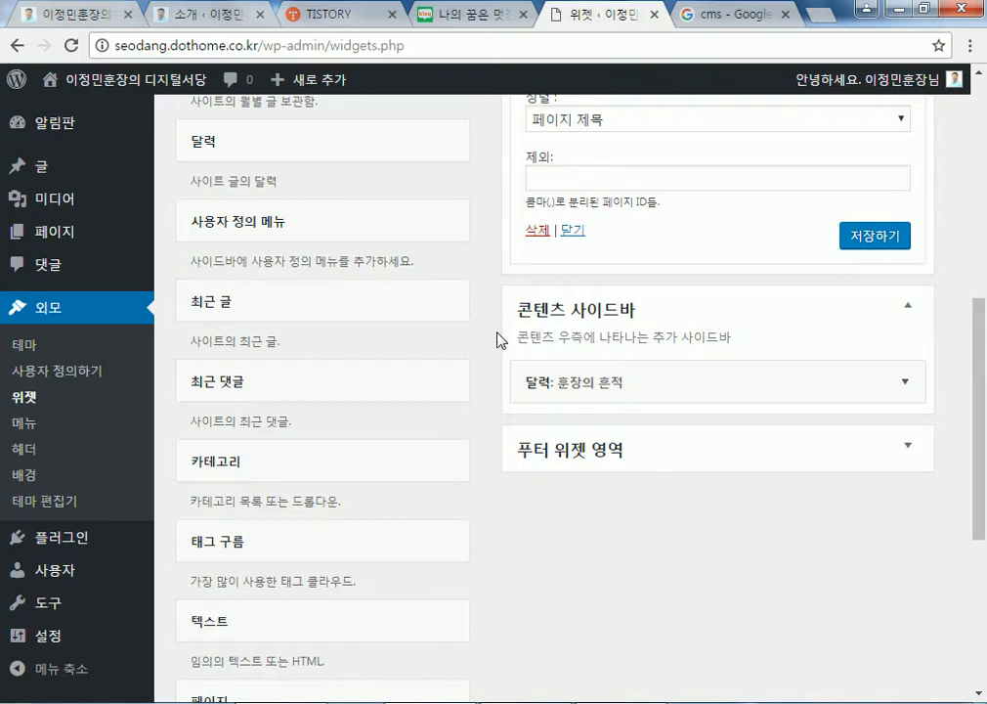
{"action": "scroll", "coordinate": [485, 335], "scroll_direction": "up", "scroll_amount": 5}
{"action": "scroll", "coordinate": [487, 333], "scroll_direction": "down", "scroll_amount": 2}
{"action": "scroll", "coordinate": [484, 335], "scroll_direction": "down", "scroll_amount": 2}
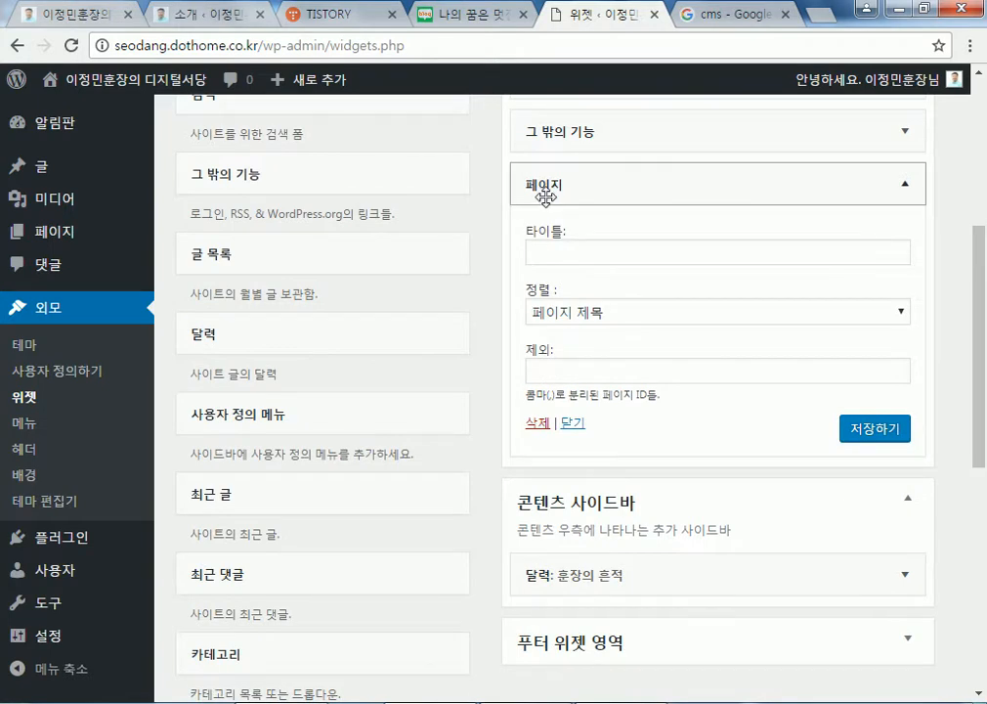
{"action": "scroll", "coordinate": [414, 403], "scroll_direction": "up", "scroll_amount": 2}
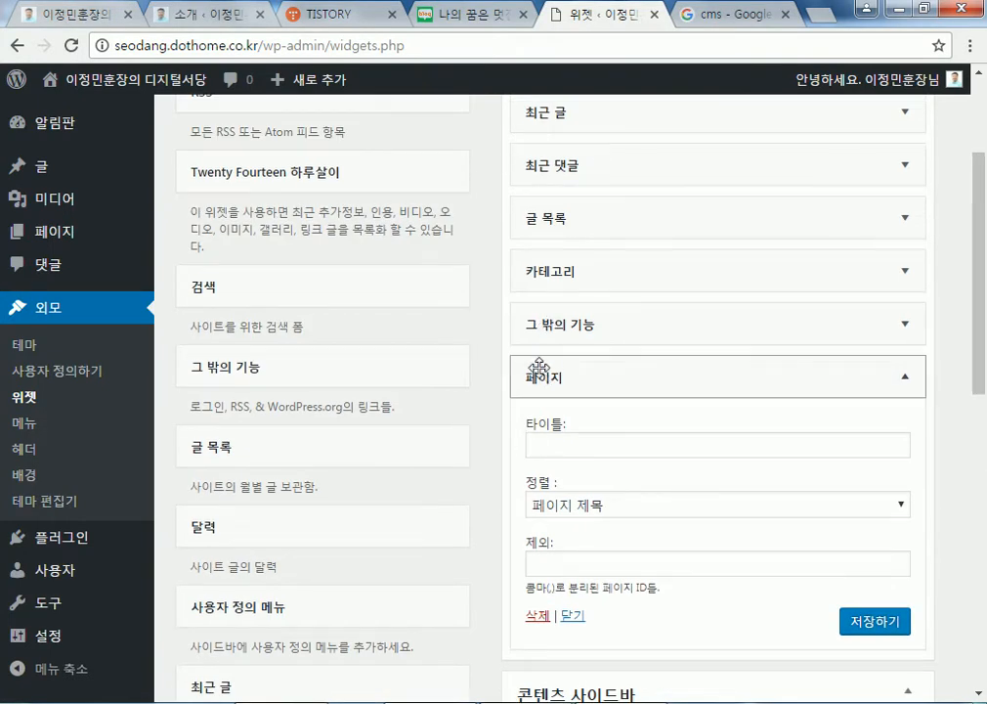
{"action": "left_click", "coordinate": [524, 371]}
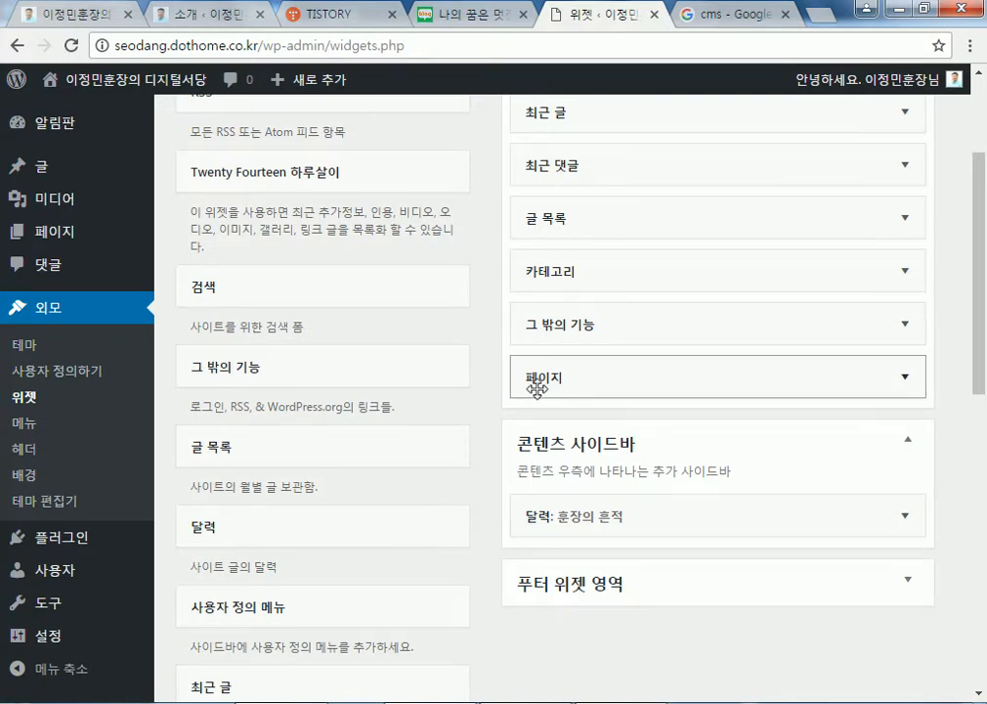
- Move the pages widget above 그 밖의 기능 in the main sidebar, and try to pull it out of the sidebar
{"action": "scroll", "coordinate": [432, 476], "scroll_direction": "up", "scroll_amount": 2}
{"action": "left_click_drag", "start_coordinate": [543, 571], "coordinate": [523, 525]}
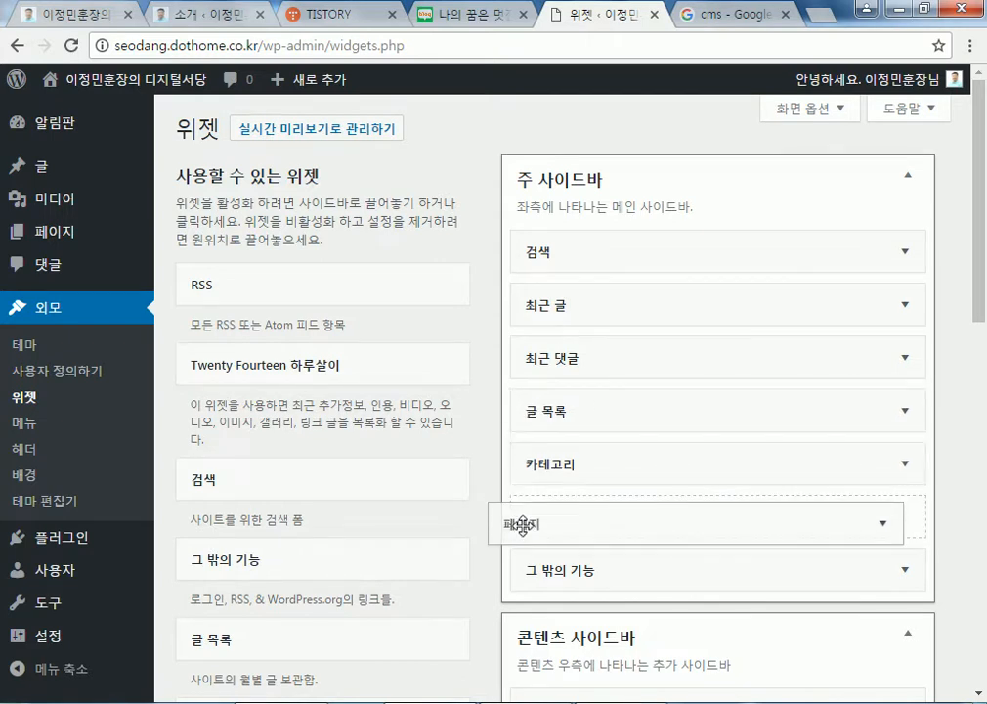
{"action": "left_click_drag", "start_coordinate": [523, 525], "coordinate": [81, 497]}
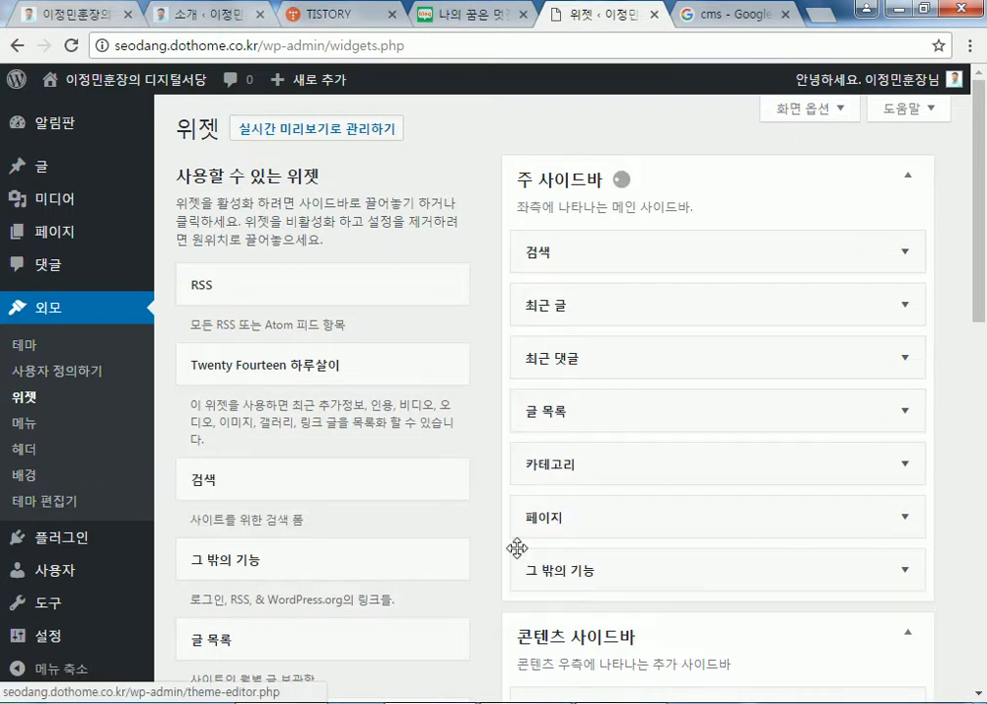
{"action": "left_click_drag", "start_coordinate": [543, 513], "coordinate": [68, 564]}
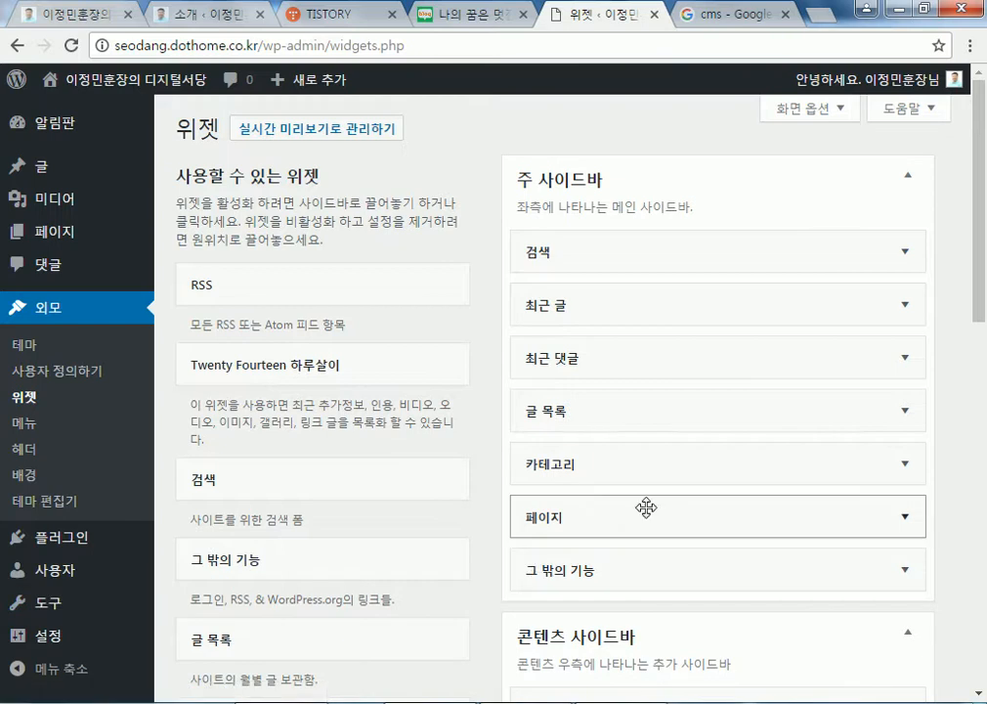
- Delete the pages widget (페이지) from the main sidebar through its settings
{"action": "left_click", "coordinate": [910, 522]}
{"action": "scroll", "coordinate": [910, 525], "scroll_direction": "down", "scroll_amount": 3}
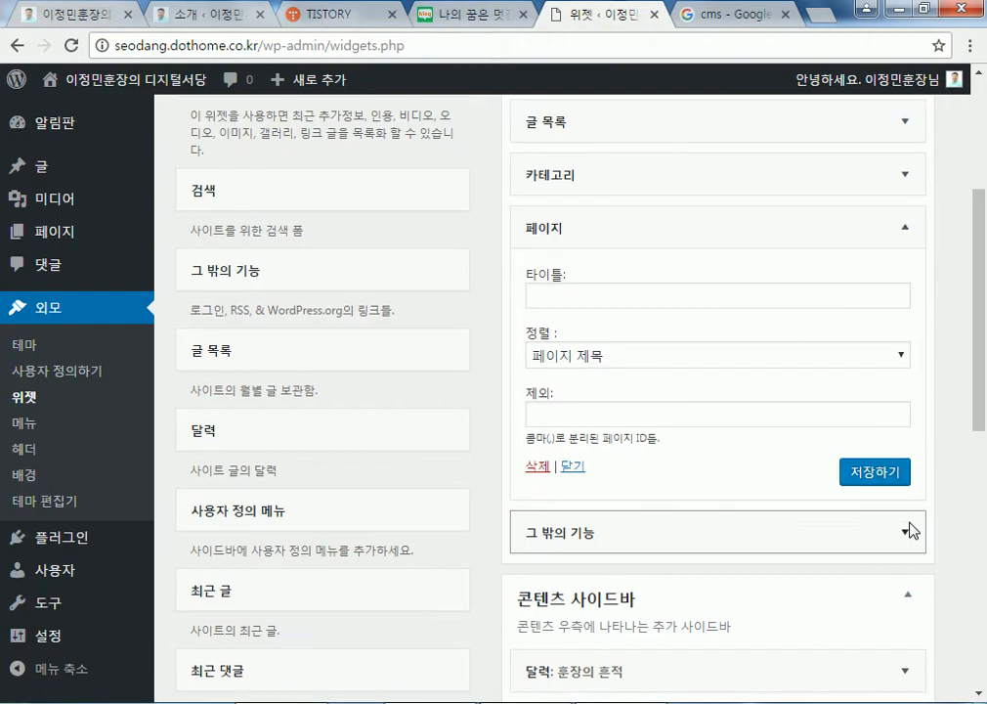
{"action": "left_click", "coordinate": [537, 467]}
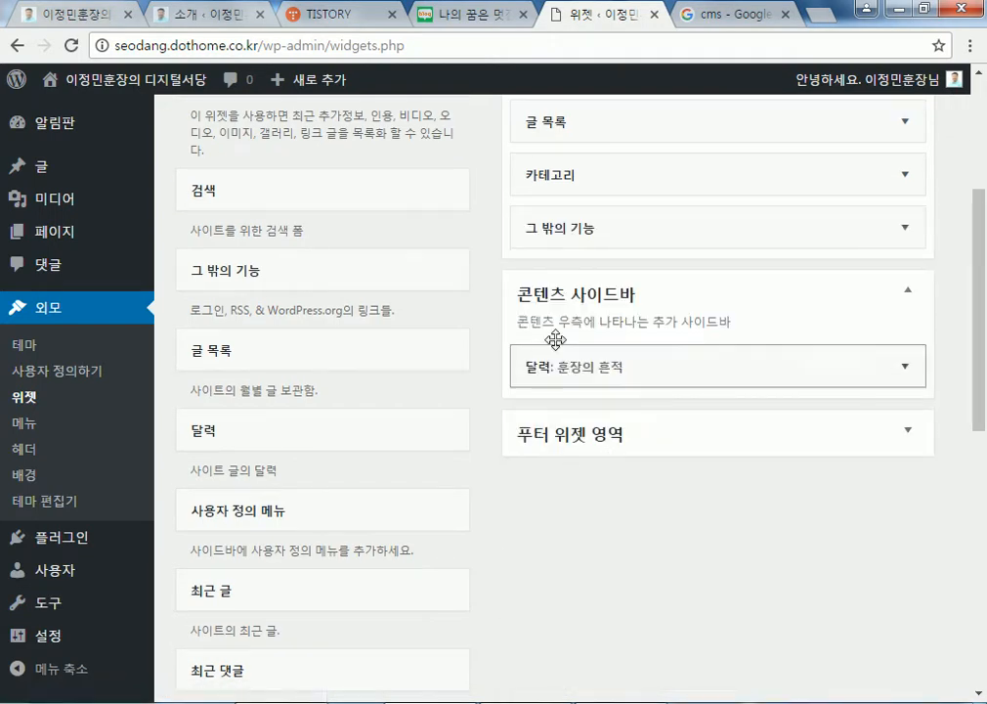
- Enable the hierarchy display (계층도 보여주기) for the main sidebar's category widget (카테고리) and save it
{"action": "scroll", "coordinate": [479, 347], "scroll_direction": "up", "scroll_amount": 3}
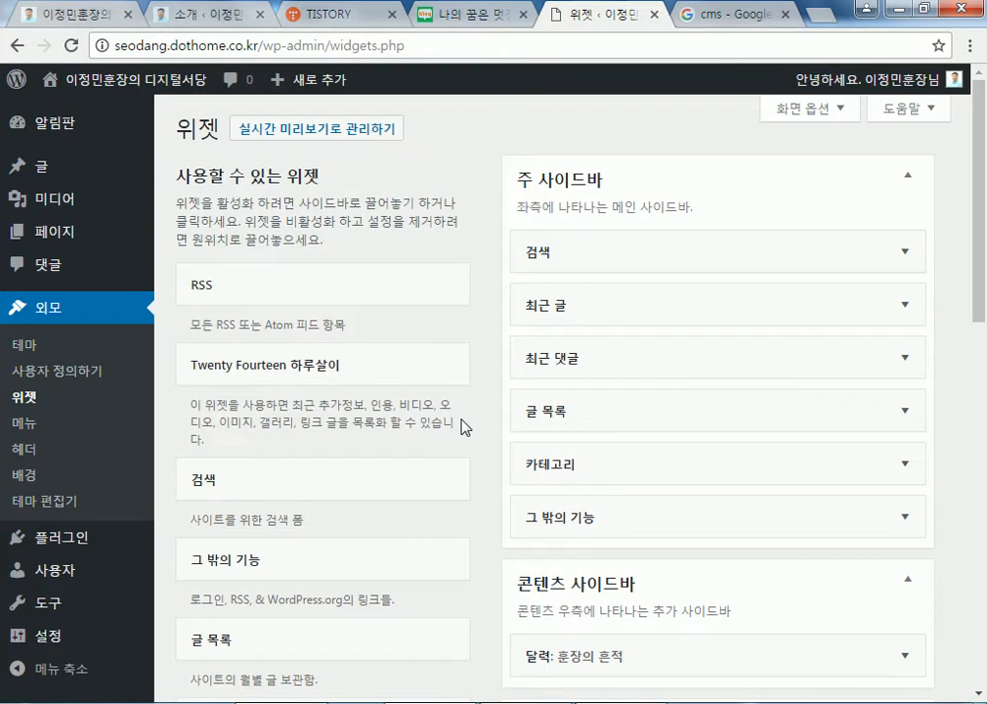
{"action": "left_click", "coordinate": [577, 471]}
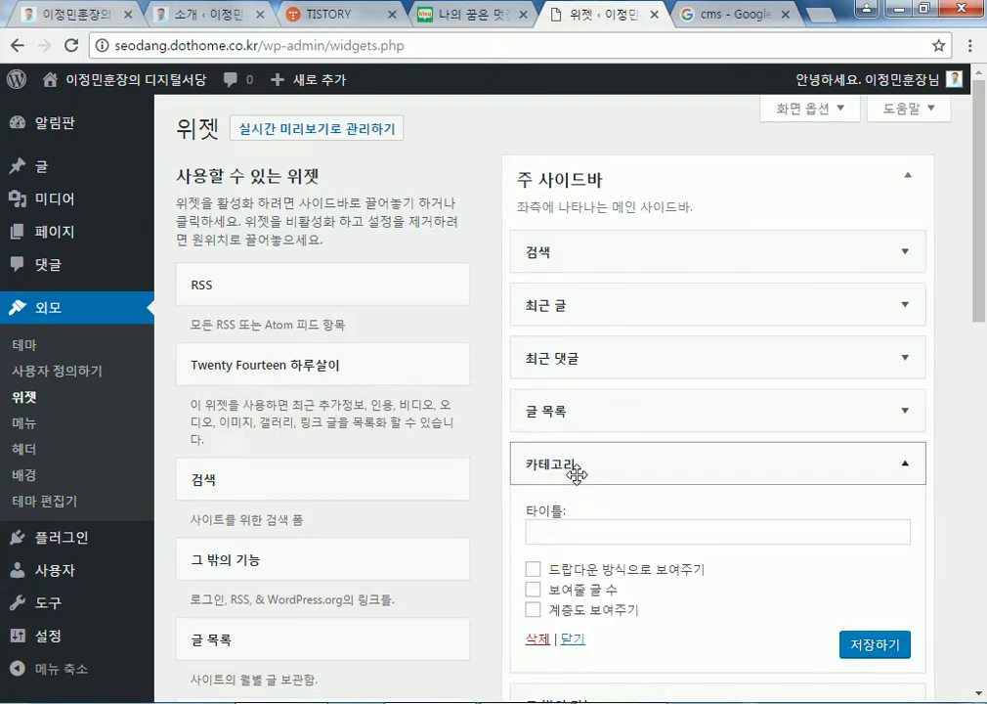
{"action": "left_click", "coordinate": [543, 463]}
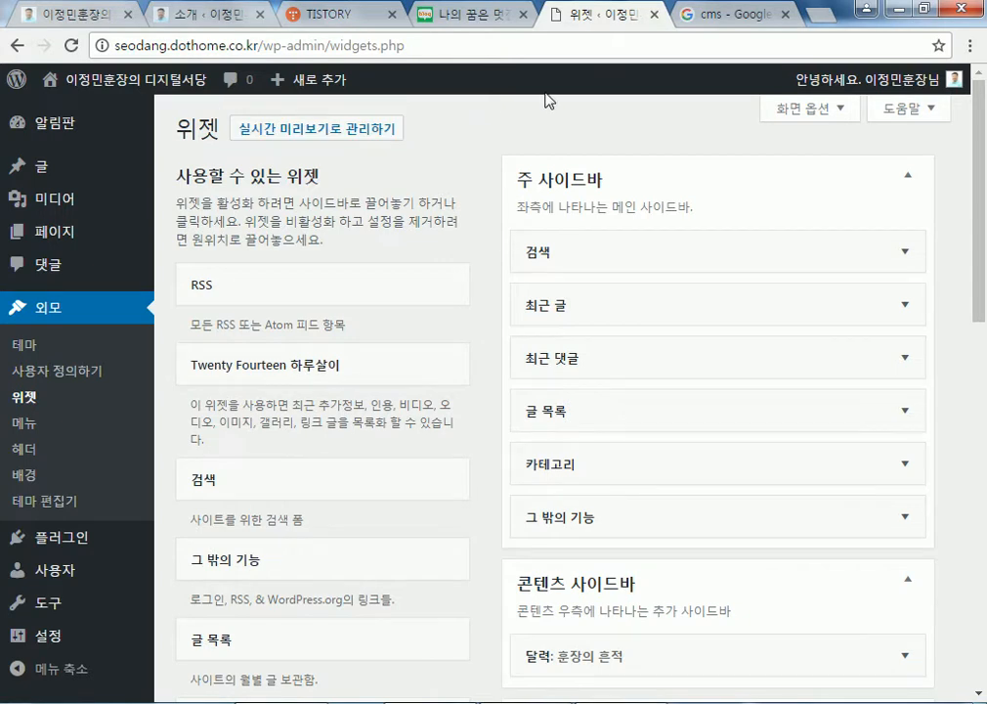
{"action": "left_click", "coordinate": [710, 469]}
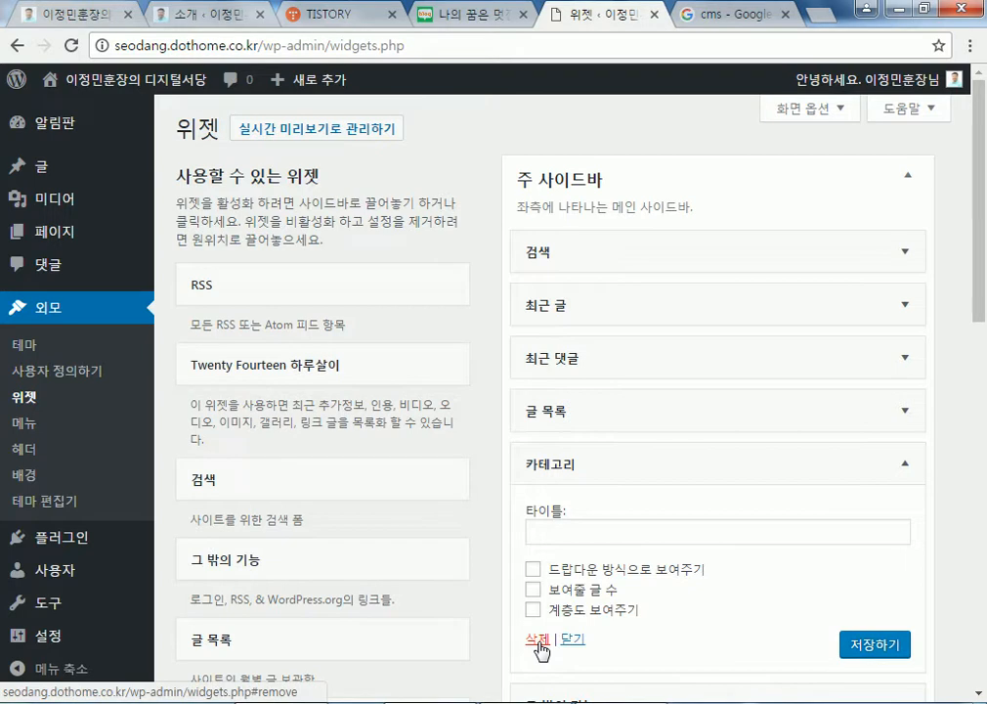
{"action": "left_click", "coordinate": [533, 611]}
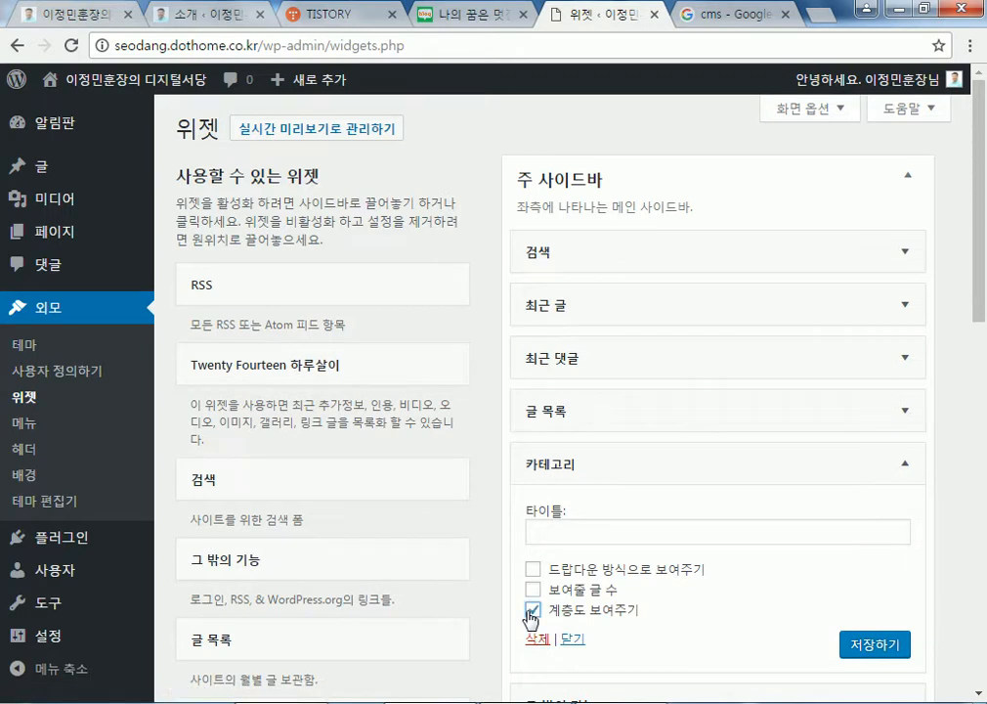
{"action": "left_click", "coordinate": [887, 641]}
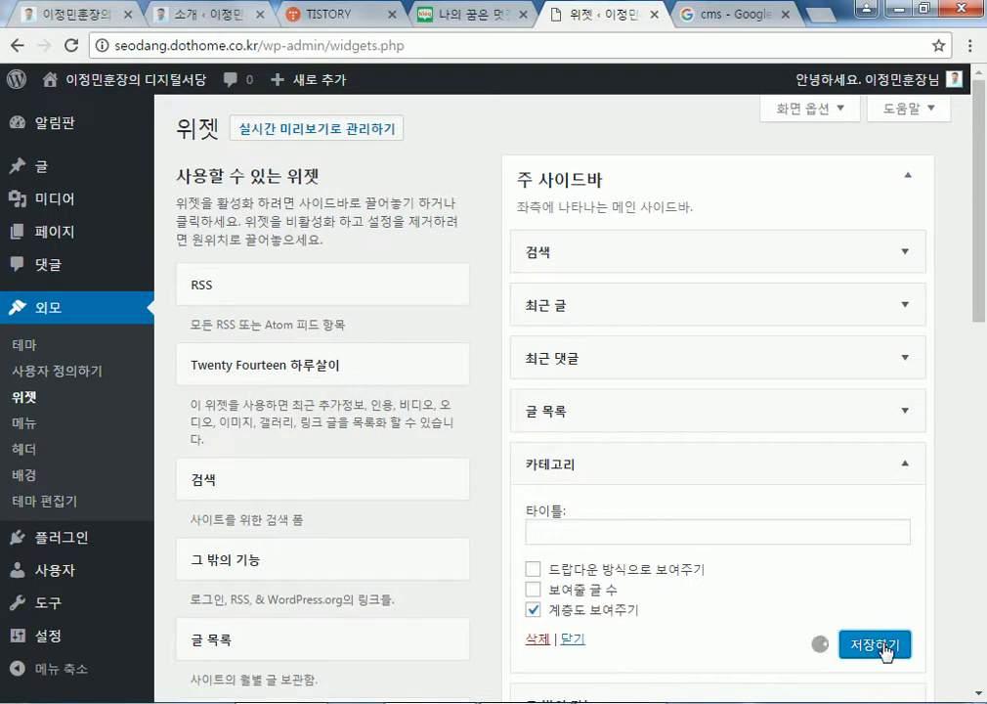
- View the live site and compare the sidebar's category hierarchy with the 사업분야, 정보 and 홍보센터 navigation menus
{"action": "left_click", "coordinate": [147, 82]}
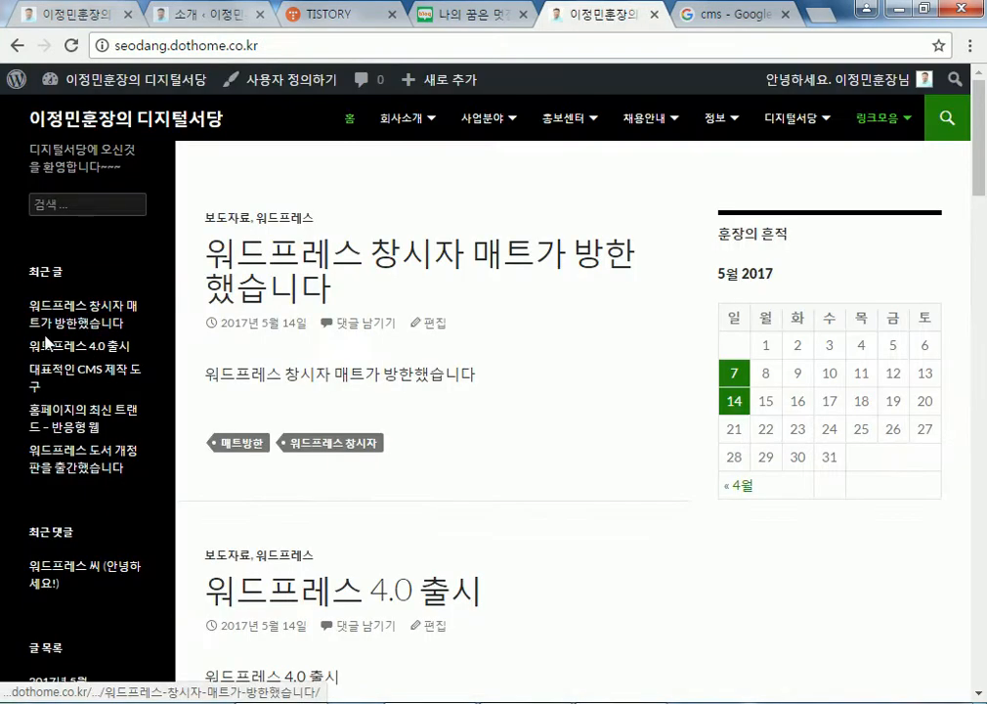
{"action": "scroll", "coordinate": [49, 335], "scroll_direction": "down", "scroll_amount": 6}
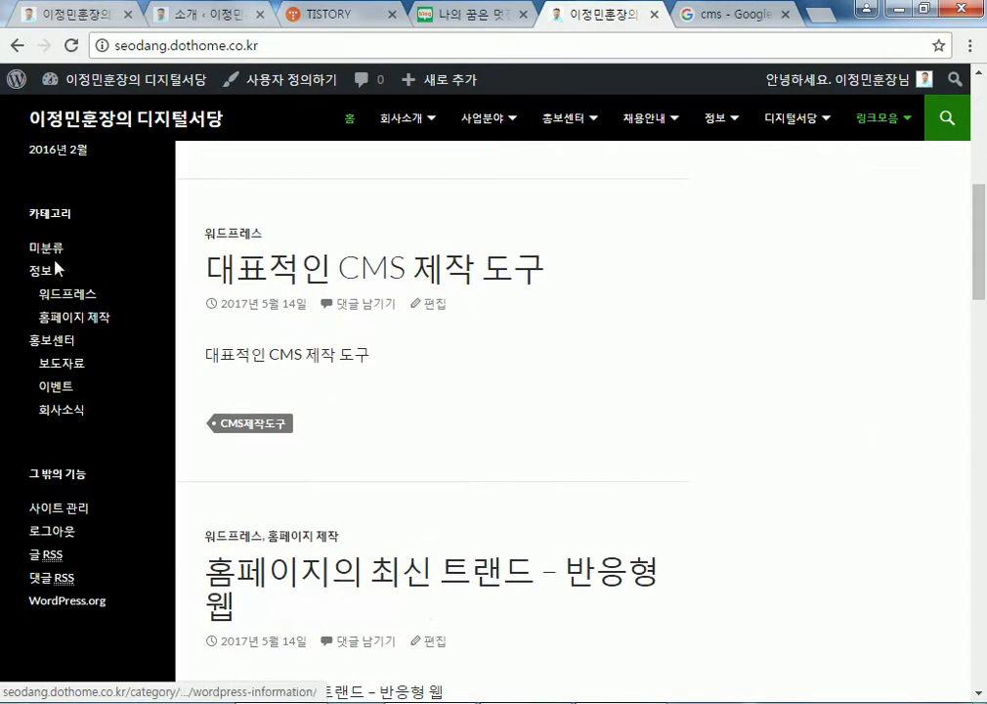
{"action": "mouse_move", "coordinate": [487, 129]}
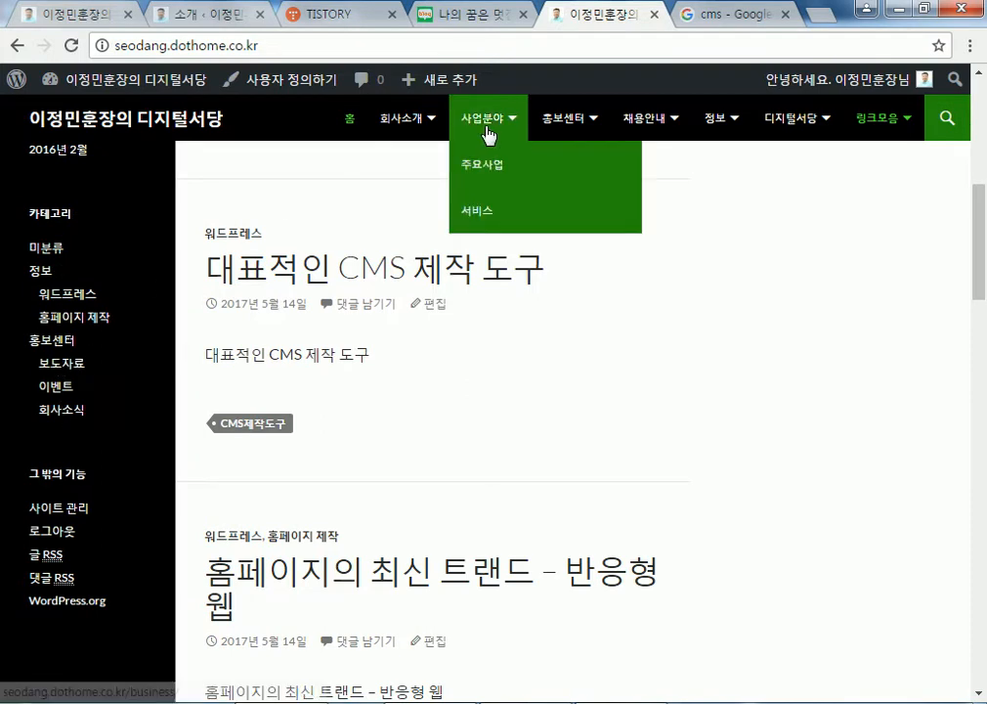
{"action": "mouse_move", "coordinate": [685, 127]}
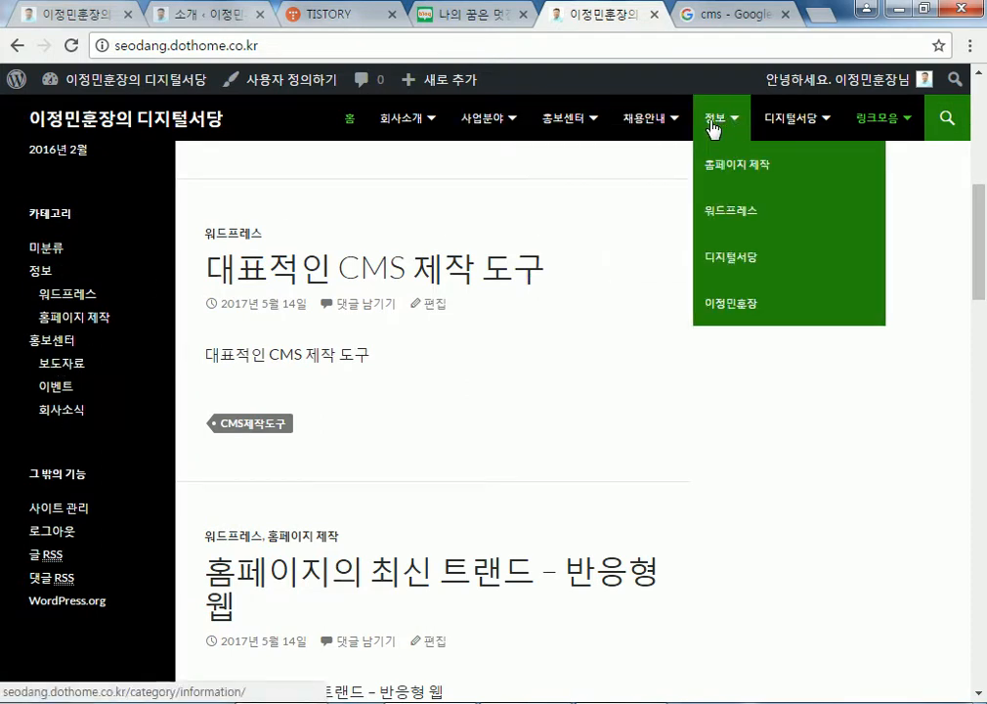
{"action": "mouse_move", "coordinate": [564, 115]}
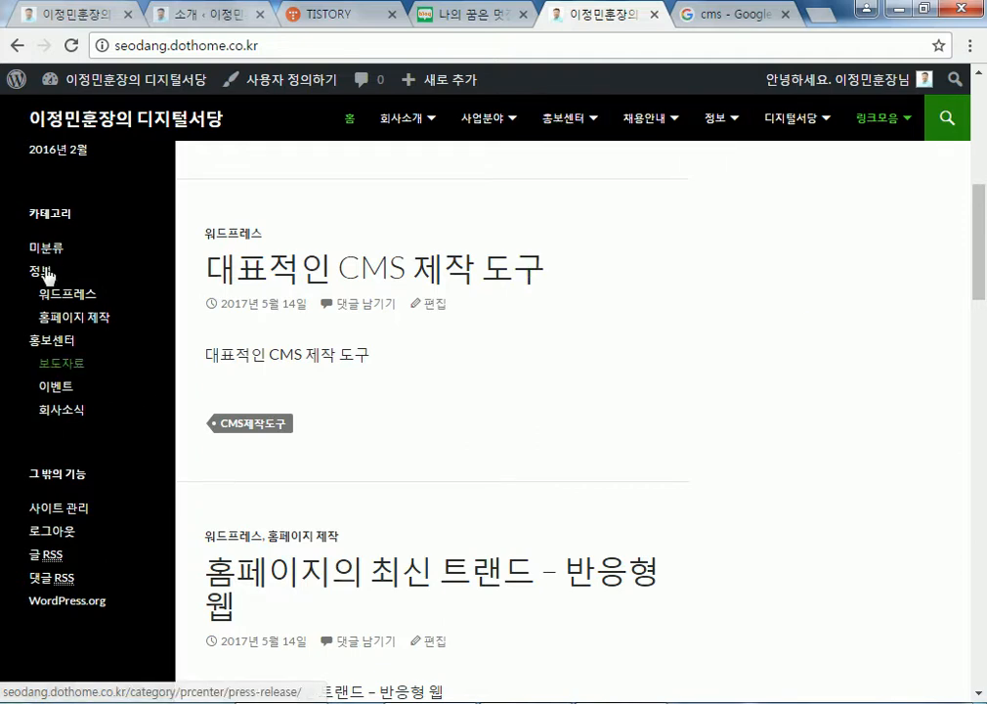
- Return to widget management and delete the category (카테고리) and recent comments (최근 댓글) widgets from the main sidebar
{"action": "mouse_move", "coordinate": [95, 80]}
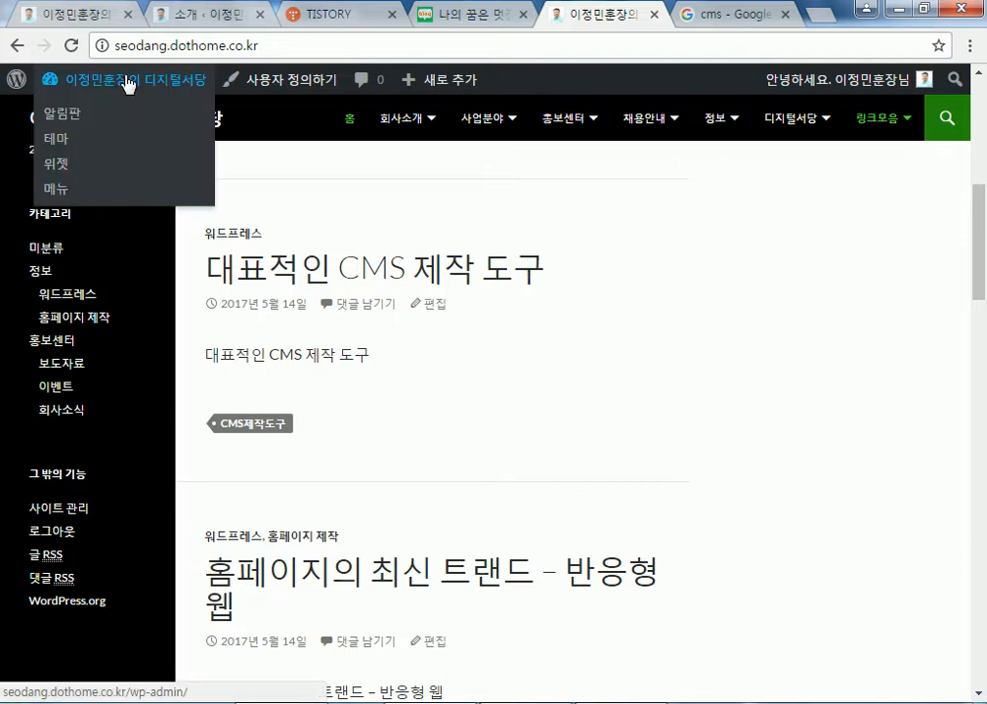
{"action": "left_click", "coordinate": [68, 162]}
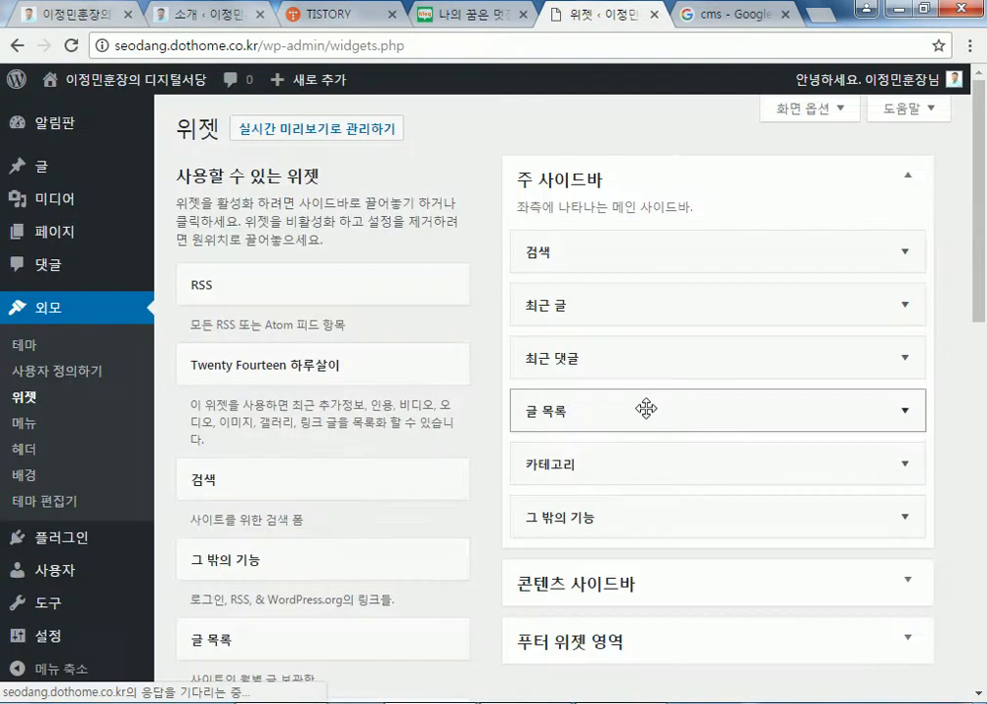
{"action": "left_click", "coordinate": [902, 468]}
{"action": "left_click", "coordinate": [537, 639]}
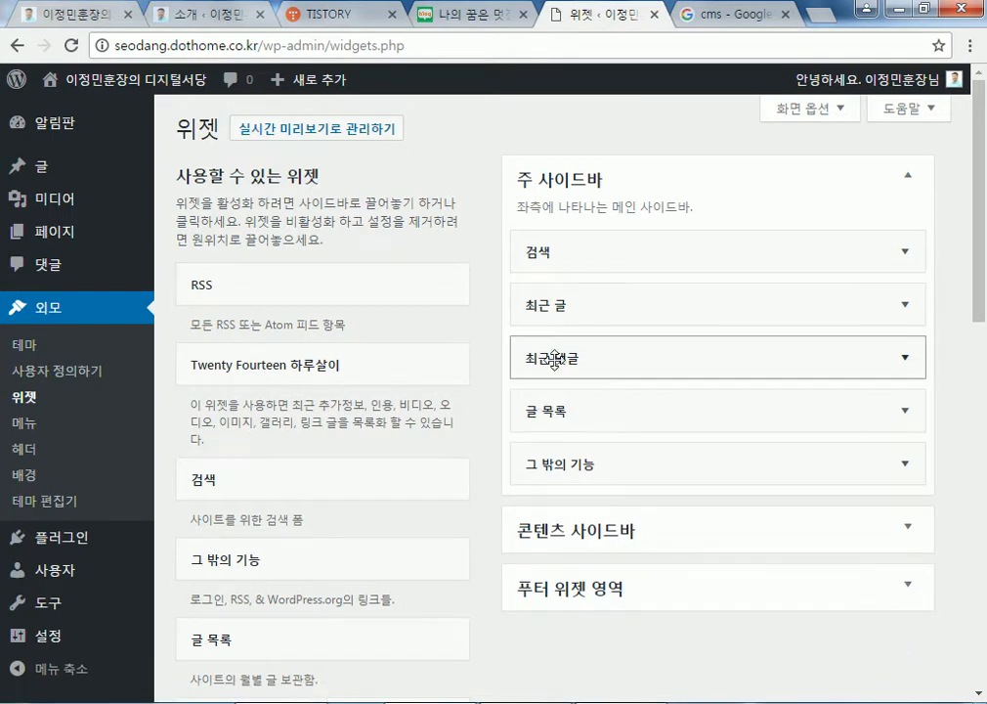
{"action": "left_click", "coordinate": [906, 365]}
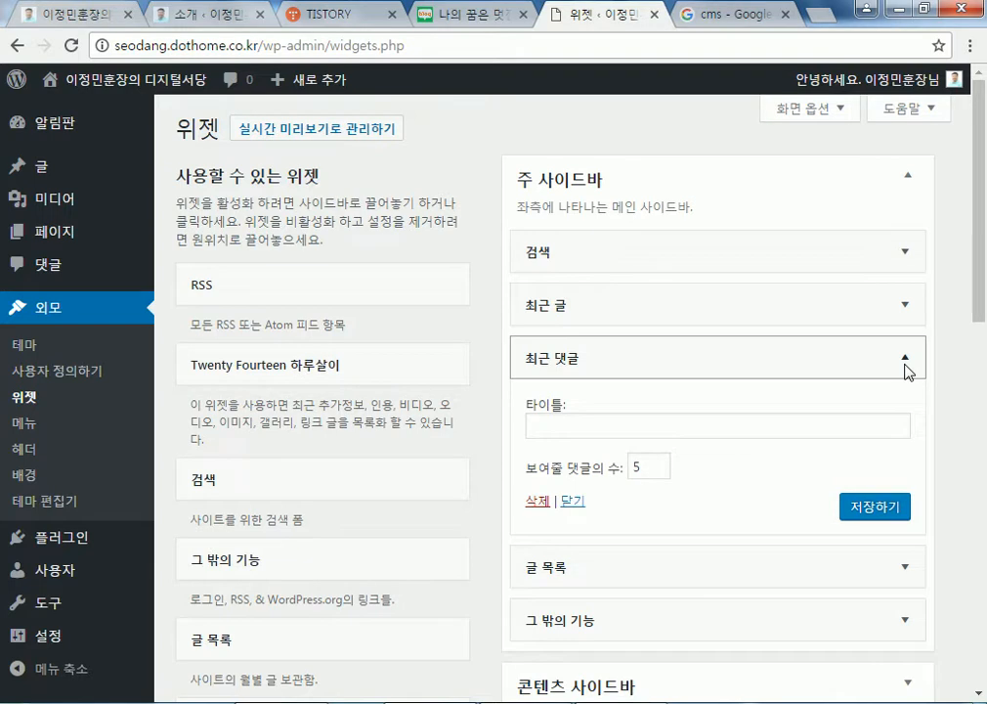
{"action": "left_click", "coordinate": [538, 501]}
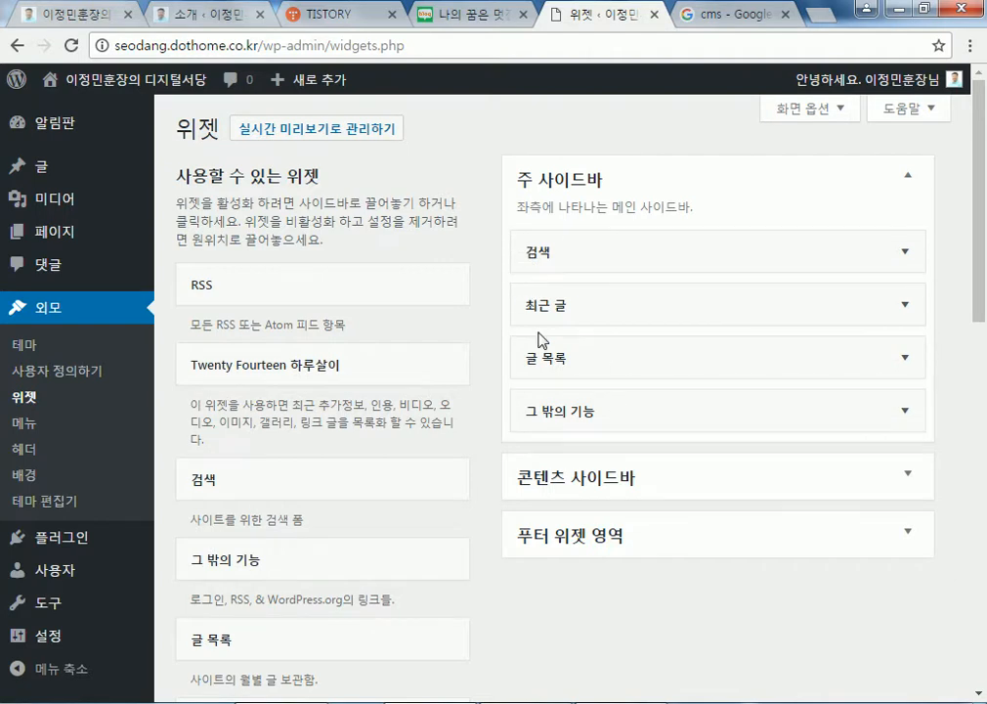
- View the live site's front page and examine its remaining sidebar widgets and the page down to the footer
{"action": "scroll", "coordinate": [850, 450], "scroll_direction": "down", "scroll_amount": 10}
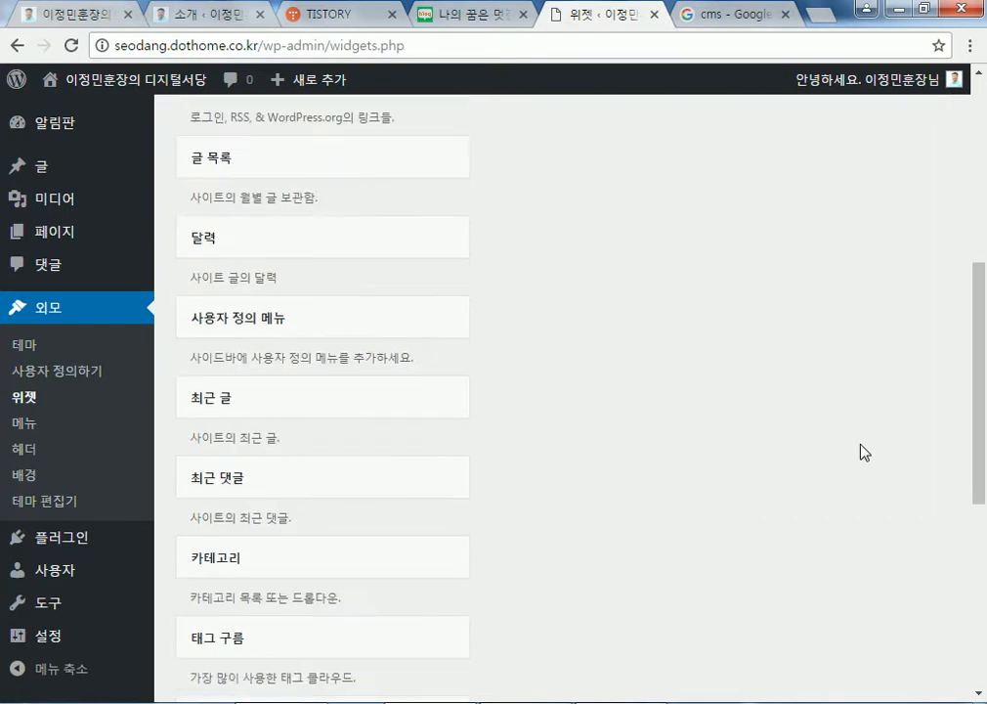
{"action": "scroll", "coordinate": [851, 479], "scroll_direction": "up", "scroll_amount": 4}
{"action": "scroll", "coordinate": [856, 460], "scroll_direction": "up", "scroll_amount": 6}
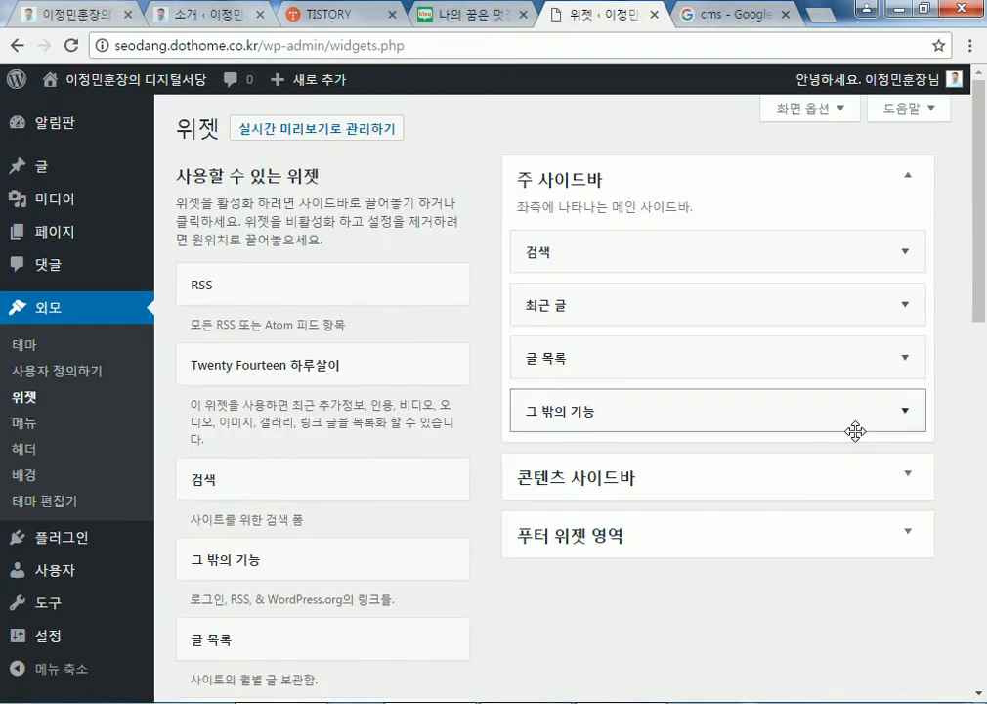
{"action": "left_click", "coordinate": [115, 85]}
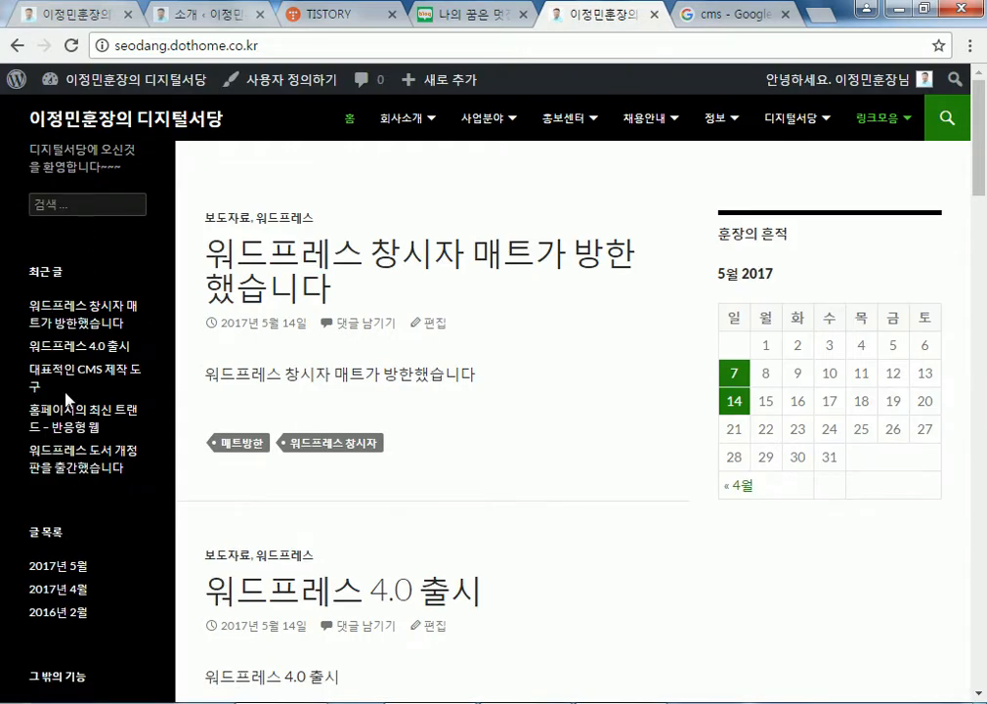
{"action": "scroll", "coordinate": [84, 468], "scroll_direction": "down", "scroll_amount": 4}
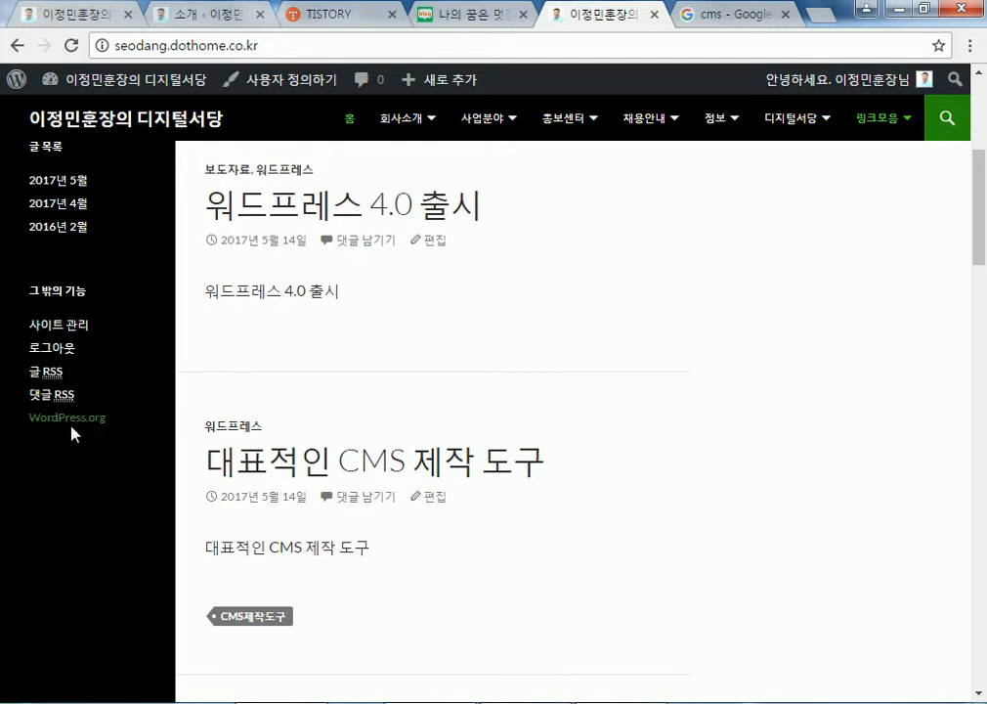
{"action": "scroll", "coordinate": [74, 434], "scroll_direction": "down", "scroll_amount": 1}
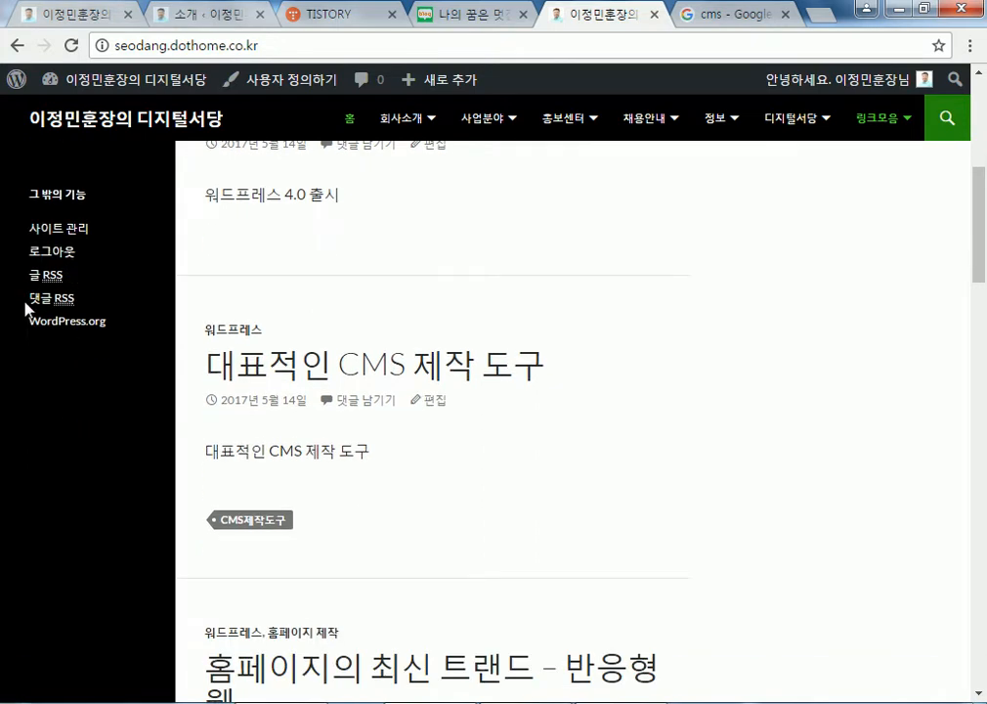
{"action": "scroll", "coordinate": [61, 335], "scroll_direction": "down", "scroll_amount": 10}
{"action": "scroll", "coordinate": [74, 346], "scroll_direction": "down", "scroll_amount": 5}
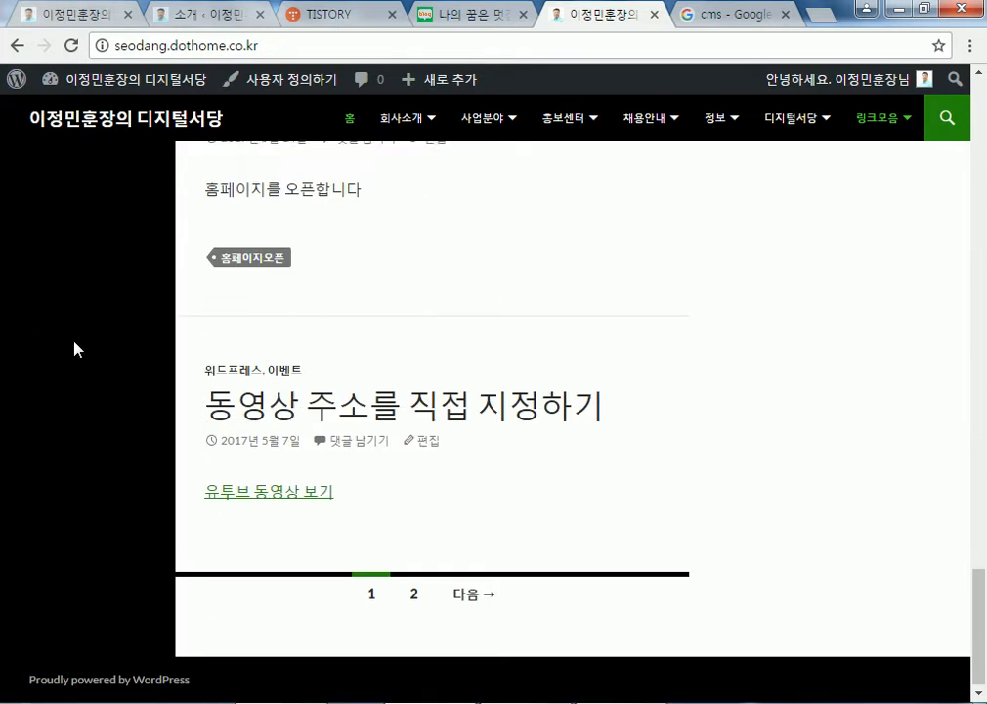
{"action": "scroll", "coordinate": [978, 536], "scroll_direction": "up", "scroll_amount": 15}
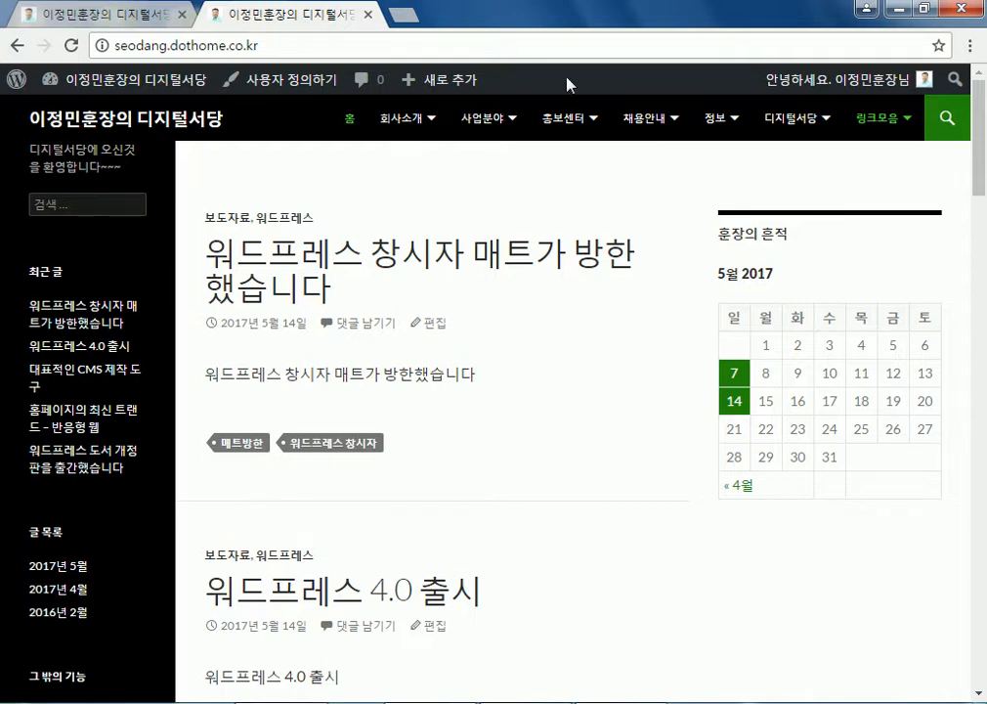
- Start a new page and enter "sandbox" as its title
{"action": "mouse_move", "coordinate": [118, 82]}
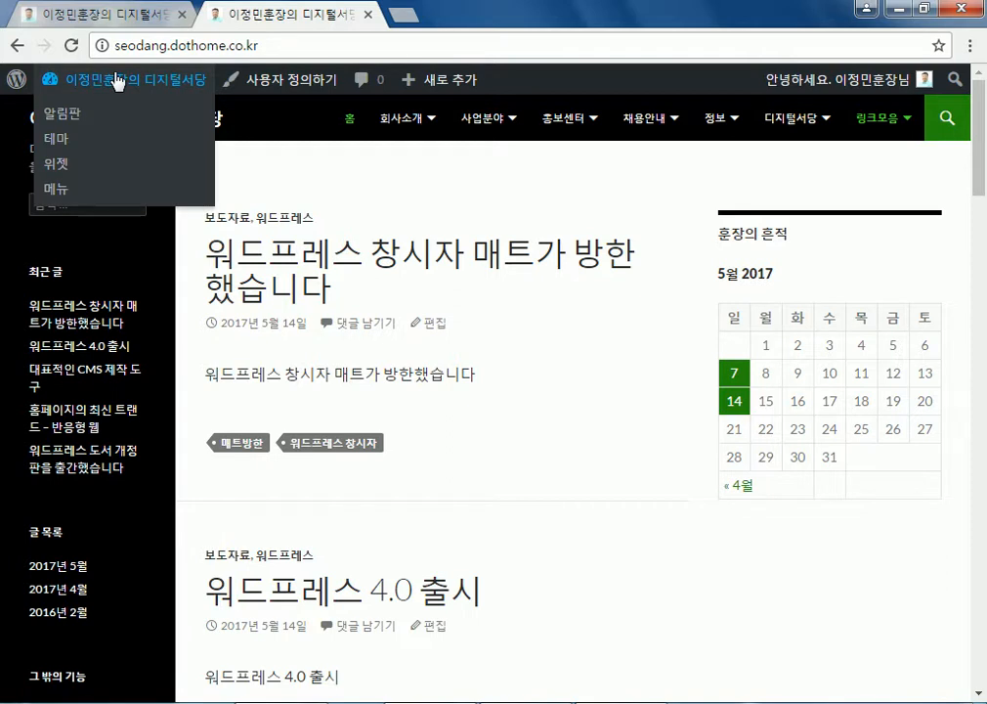
{"action": "mouse_move", "coordinate": [452, 83]}
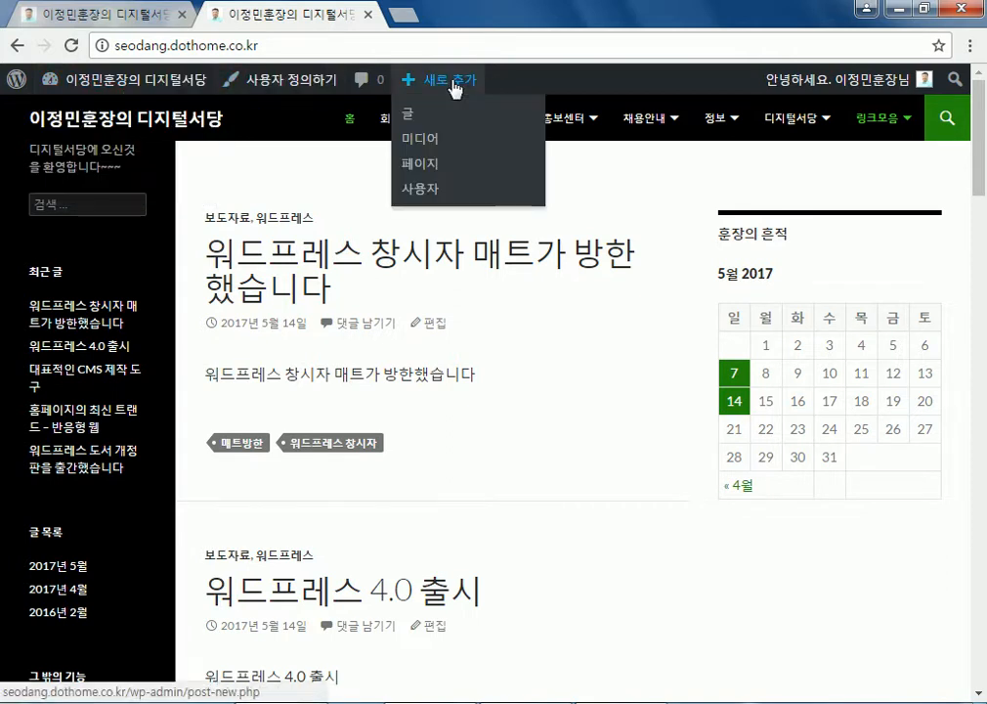
{"action": "left_click", "coordinate": [423, 164]}
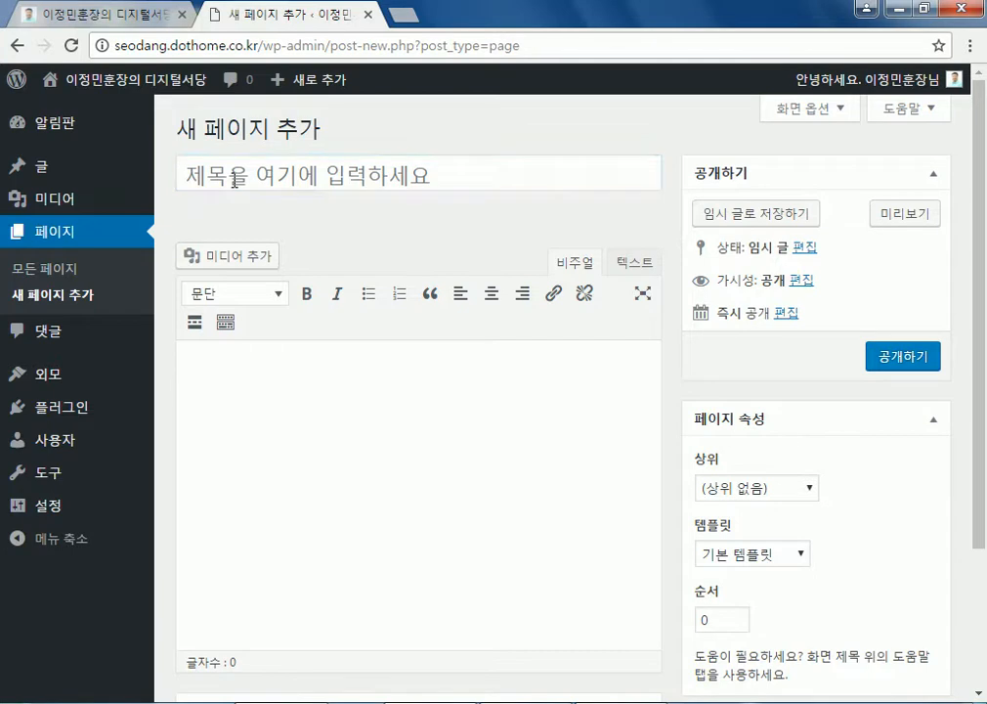
{"action": "left_click", "coordinate": [277, 174]}
{"action": "type", "text": "s"}
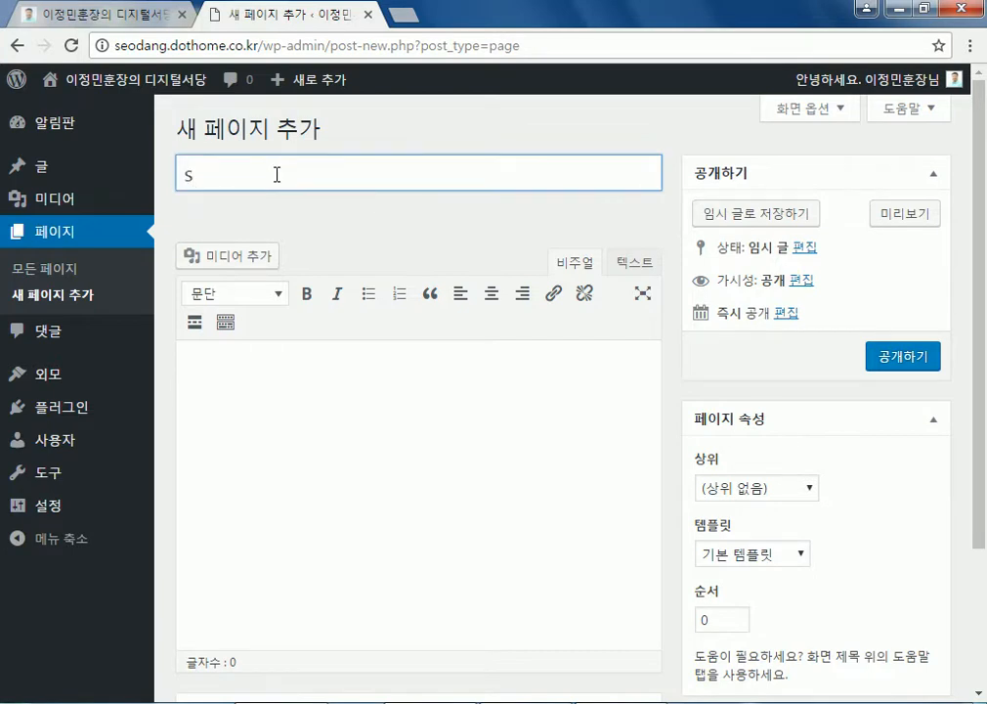
{"action": "type", "text": "andbox"}
- Open media insertion for the sandbox page and look through the images already in the media library
{"action": "left_click", "coordinate": [217, 260]}
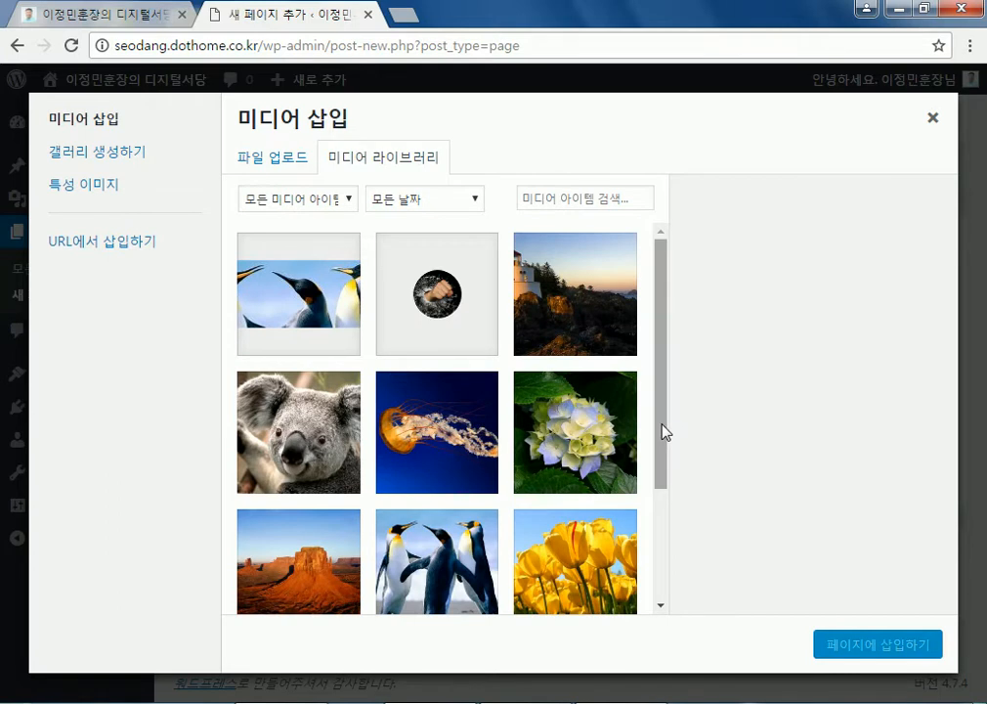
{"action": "scroll", "coordinate": [663, 432], "scroll_direction": "down", "scroll_amount": 3}
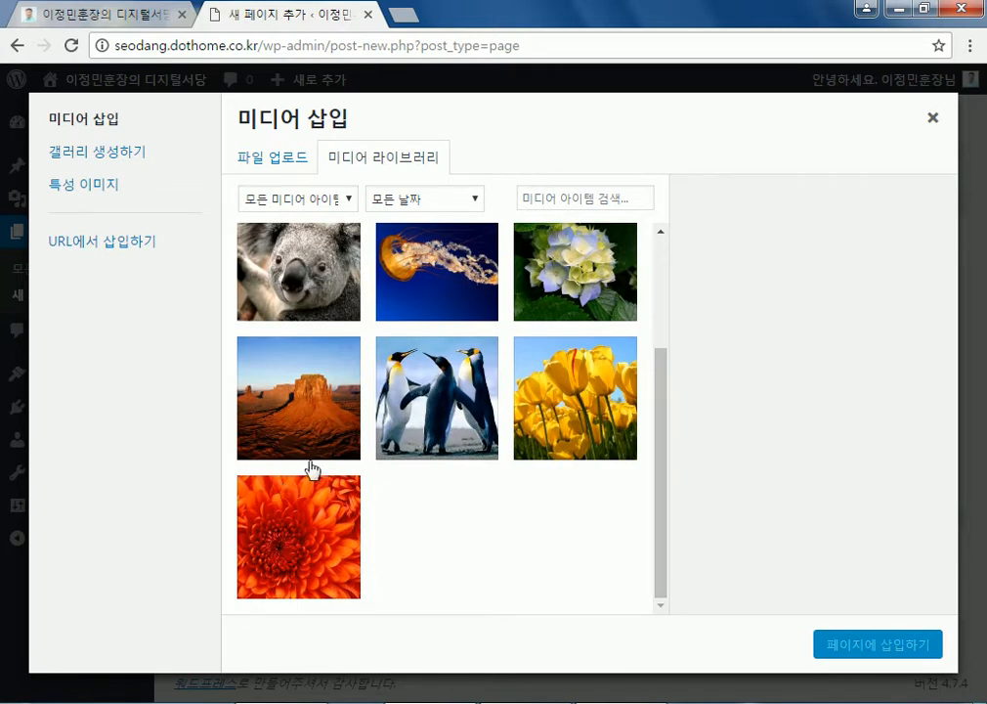
{"action": "scroll", "coordinate": [465, 395], "scroll_direction": "up", "scroll_amount": 3}
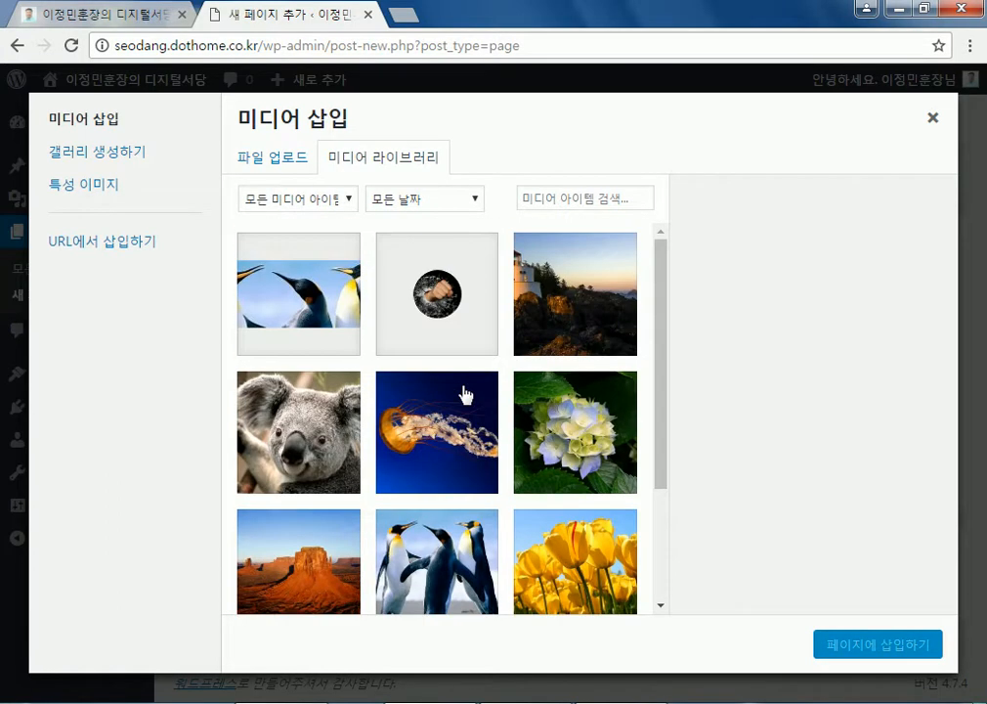
- Upload the photo 5_보정.JPG from the computer to the media library
{"action": "left_click", "coordinate": [254, 172]}
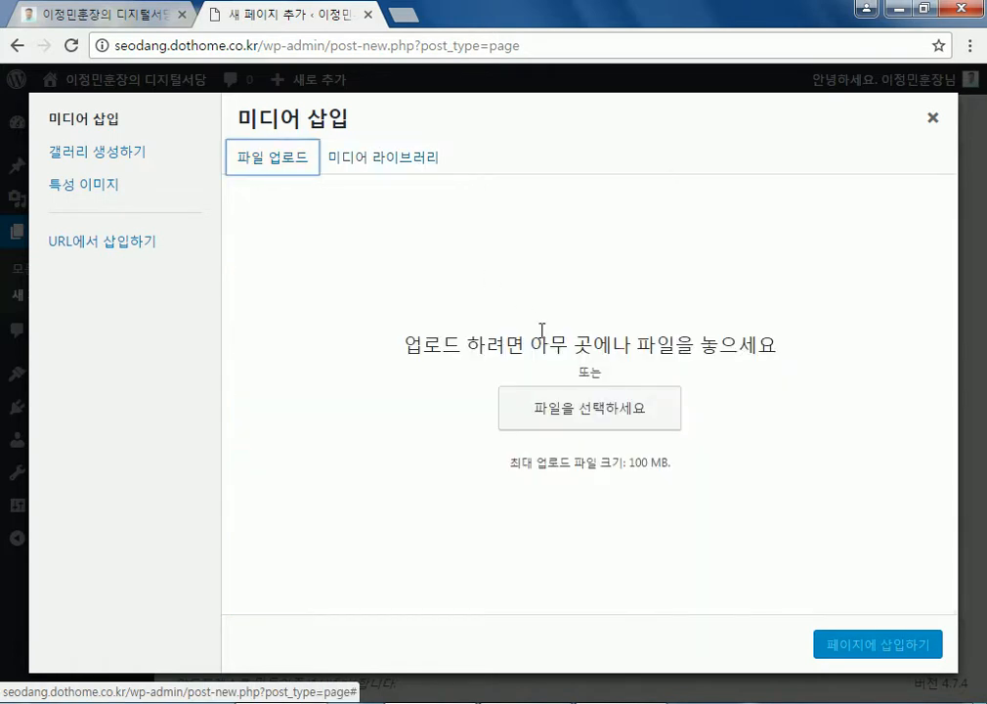
{"action": "left_click", "coordinate": [576, 407]}
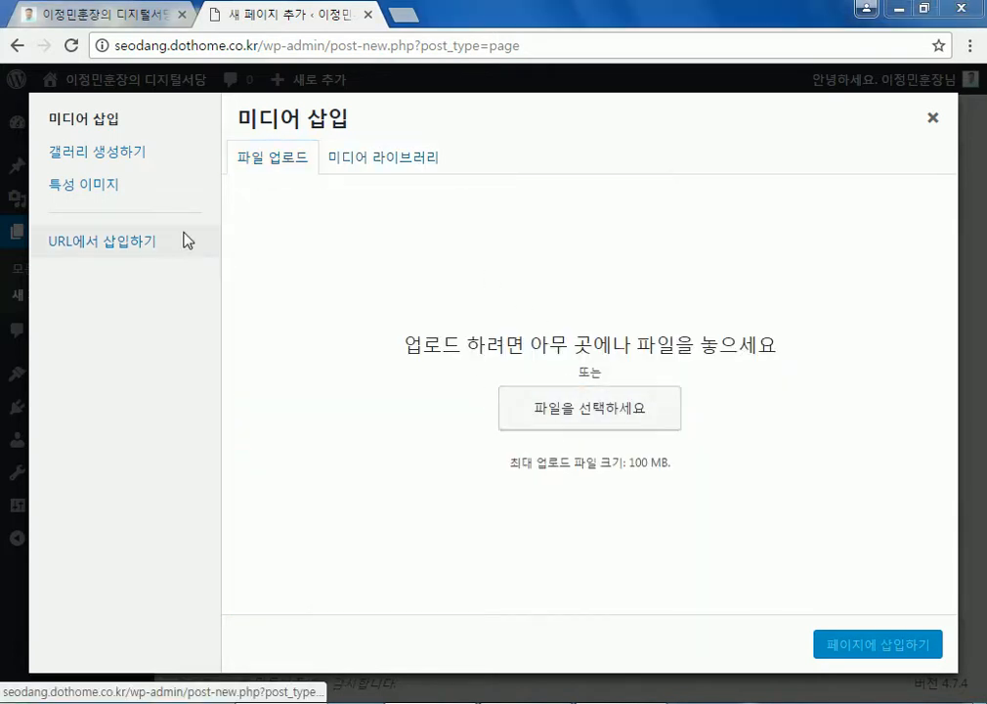
{"action": "left_click", "coordinate": [915, 14]}
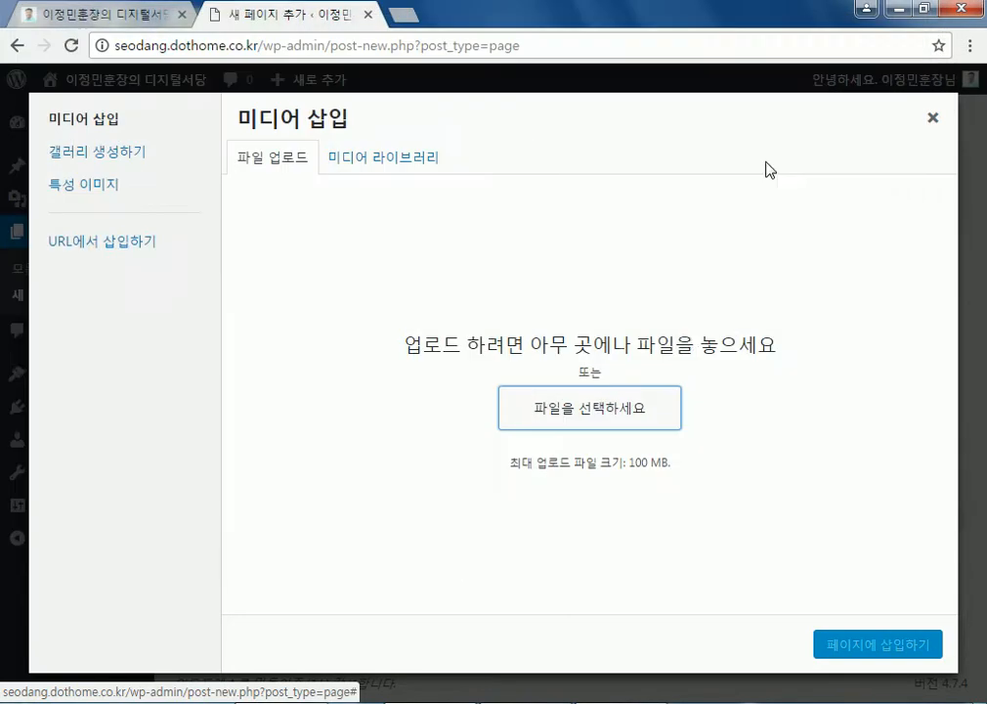
{"action": "left_click", "coordinate": [627, 419]}
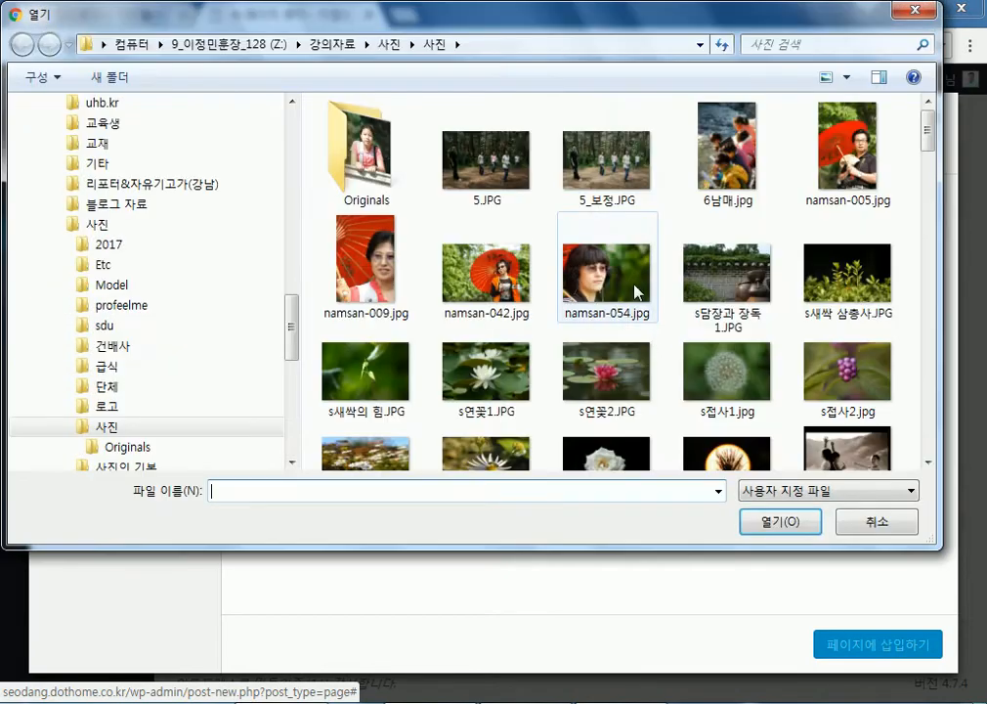
{"action": "left_click", "coordinate": [486, 156]}
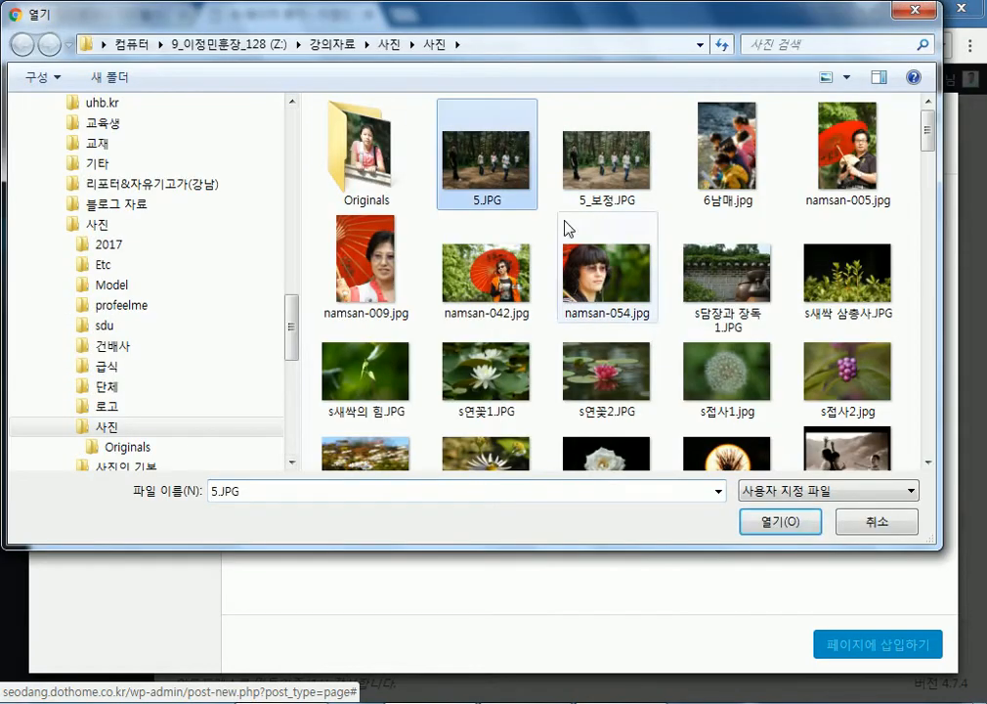
{"action": "left_click", "coordinate": [606, 156]}
{"action": "left_click", "coordinate": [777, 524]}
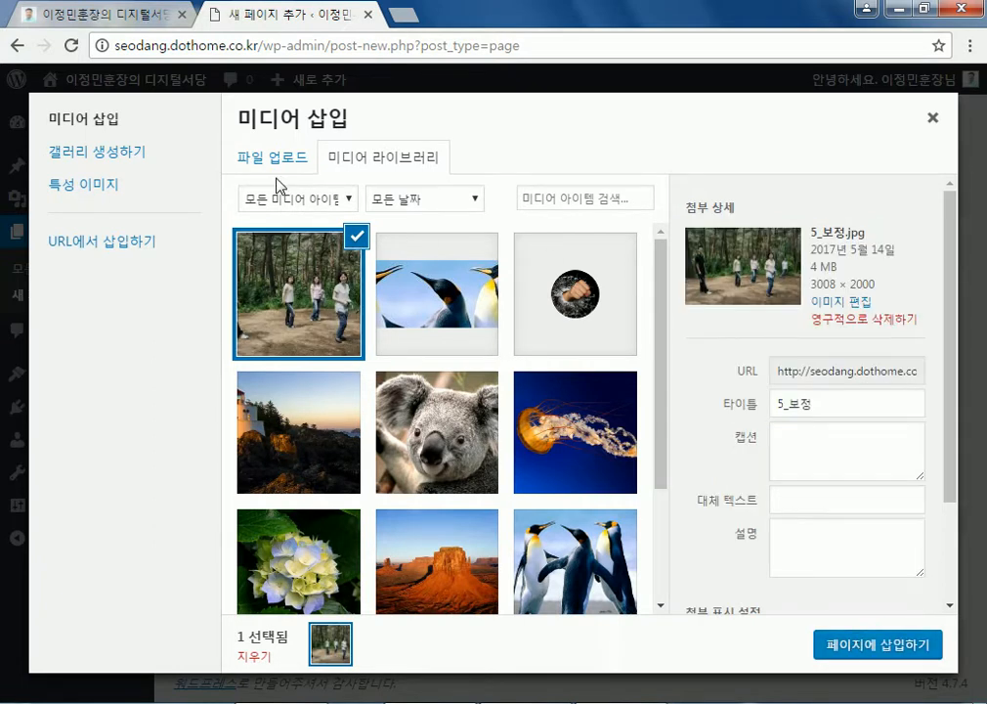
- Return to file uploading, switch to Windows Explorer and open the 강의자료 > 사진 > 로고 folder on drive Z:
{"action": "left_click", "coordinate": [274, 160]}
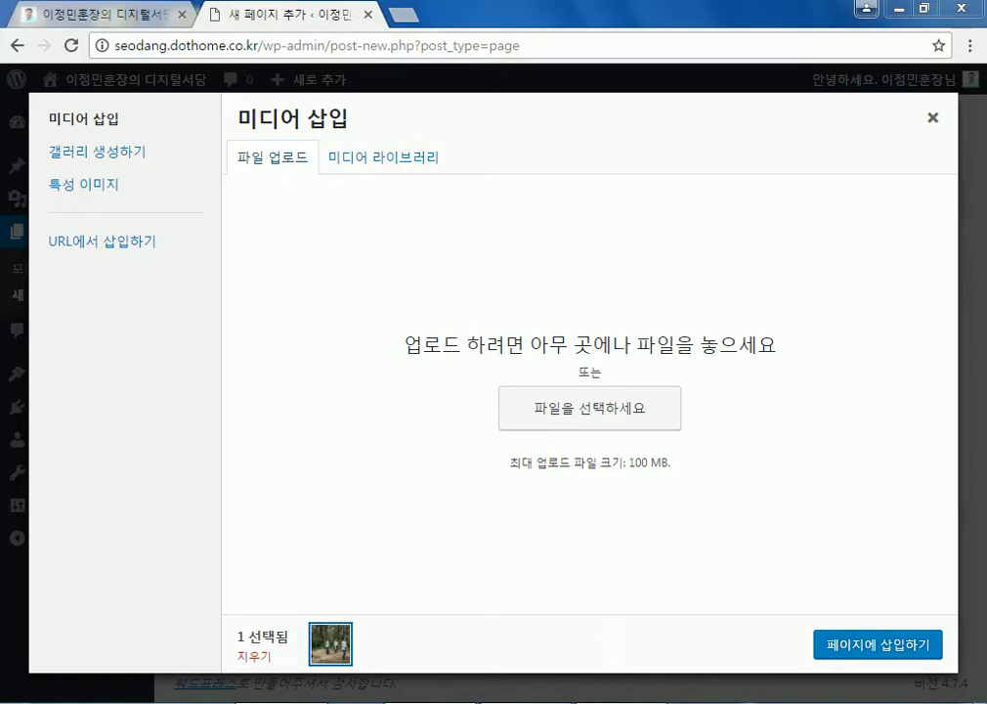
{"action": "key", "text": "super+e"}
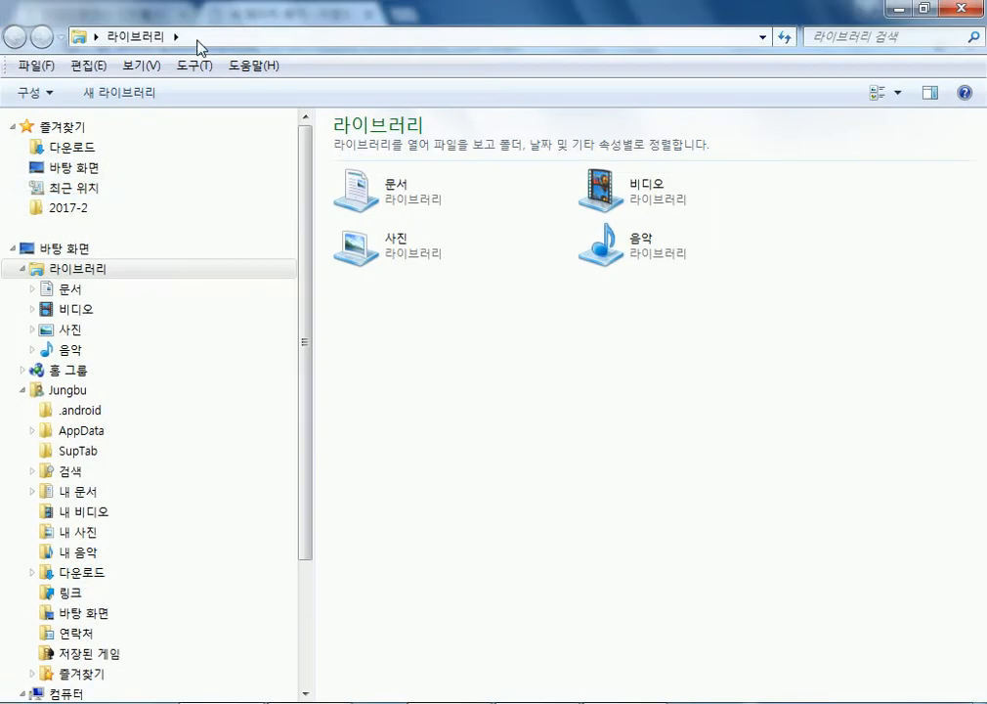
{"action": "left_click", "coordinate": [59, 389]}
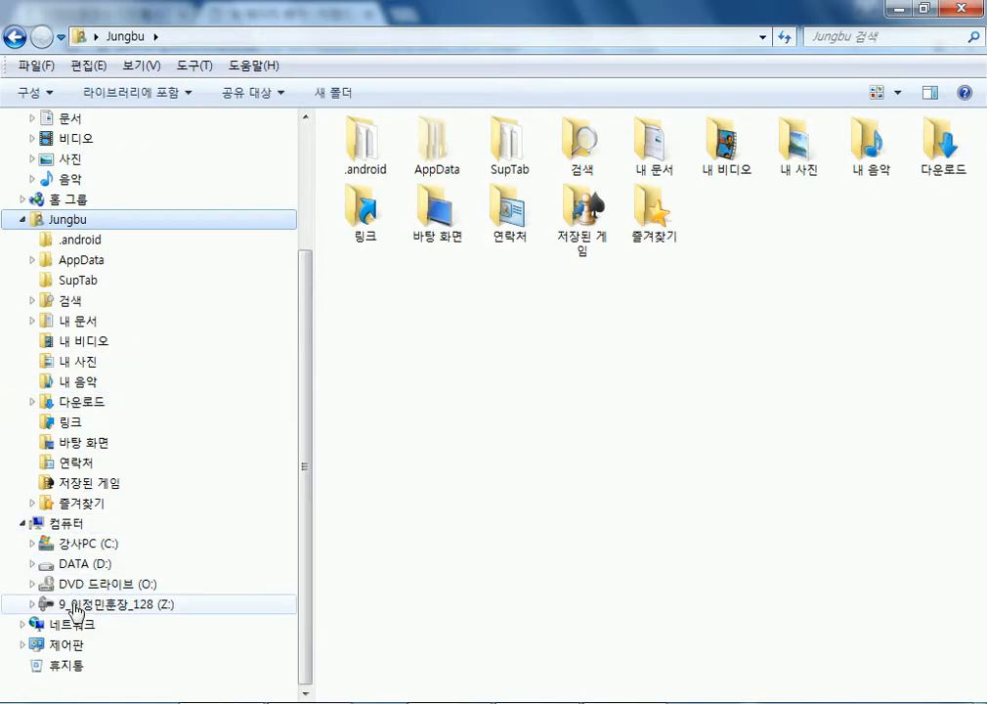
{"action": "left_click", "coordinate": [59, 604]}
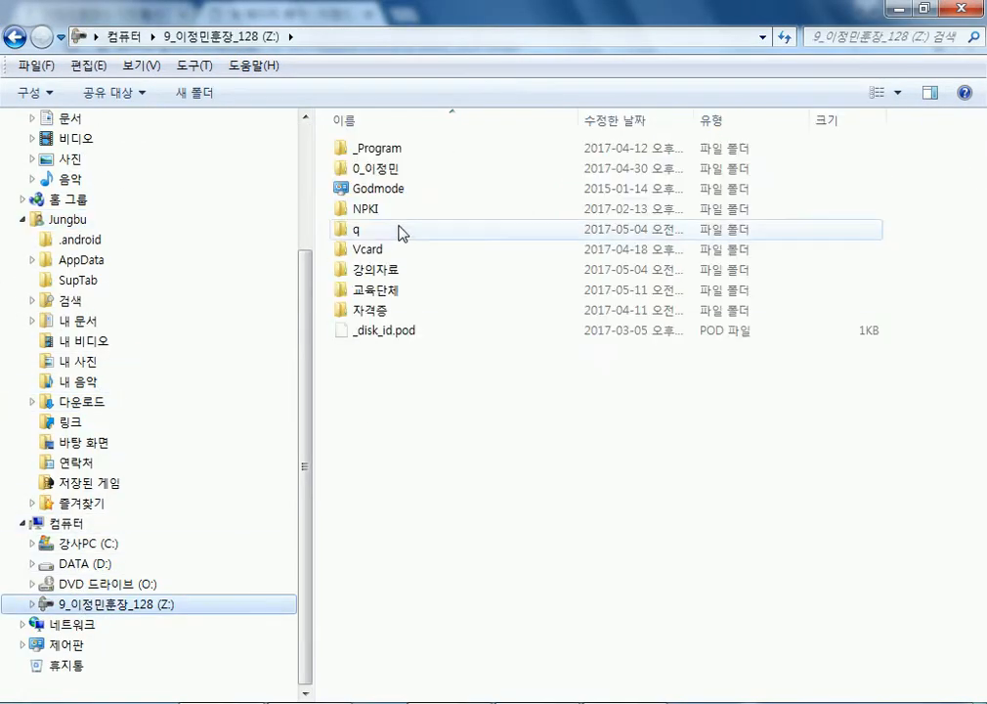
{"action": "double_click", "coordinate": [369, 281]}
{"action": "double_click", "coordinate": [363, 479]}
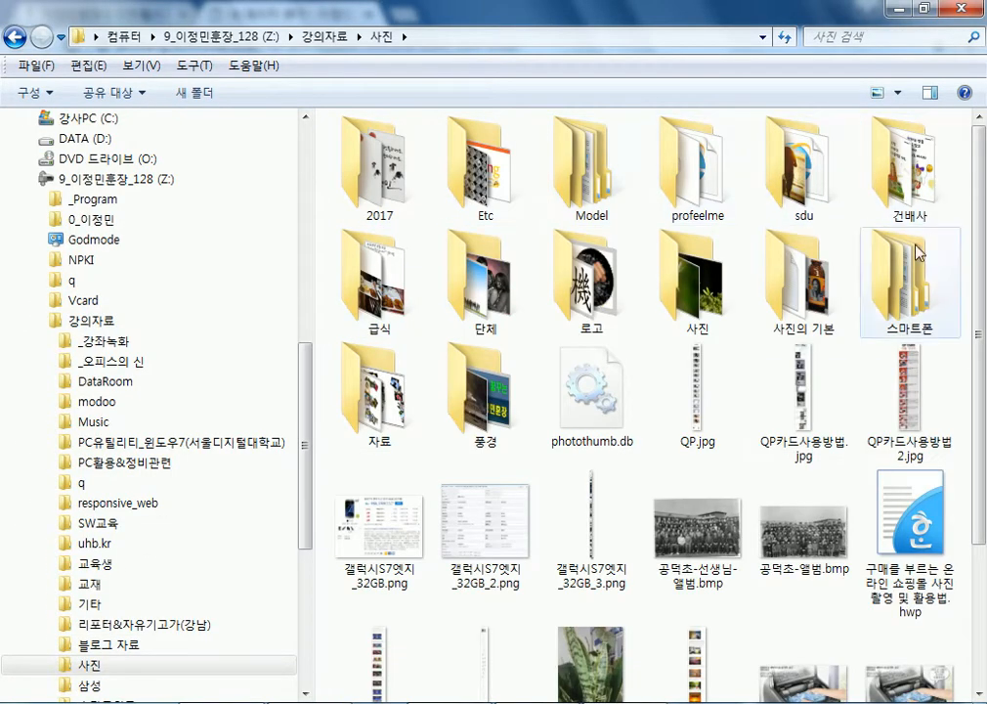
{"action": "double_click", "coordinate": [608, 303]}
- Shrink the Explorer window beside the browser and drop community-150124.png from the 로고 folder into the media upload area
{"action": "left_click_drag", "start_coordinate": [596, 15], "coordinate": [479, 10]}
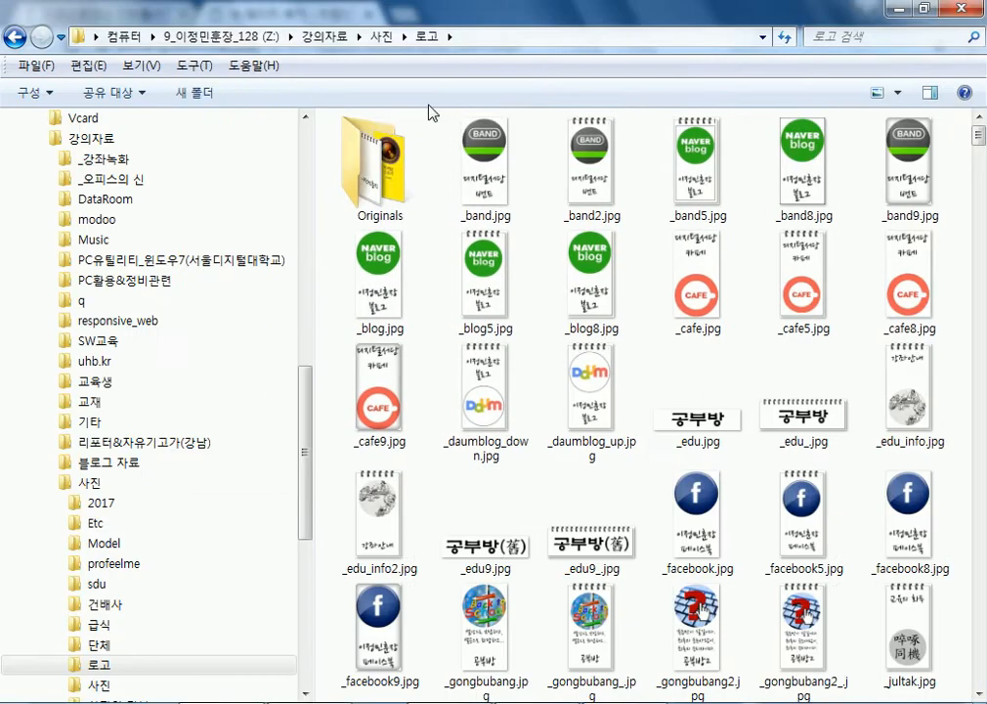
{"action": "left_click_drag", "start_coordinate": [540, 20], "coordinate": [239, 65]}
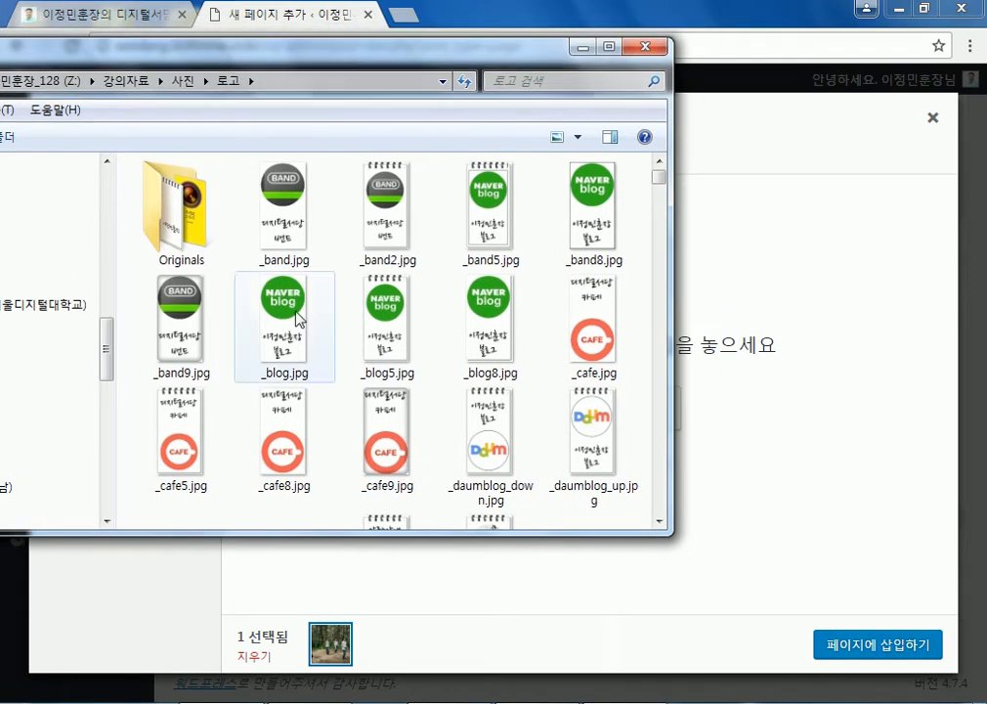
{"action": "scroll", "coordinate": [324, 386], "scroll_direction": "down", "scroll_amount": 5}
{"action": "left_click_drag", "start_coordinate": [309, 36], "coordinate": [309, 1]}
{"action": "scroll", "coordinate": [280, 637], "scroll_direction": "down", "scroll_amount": 10}
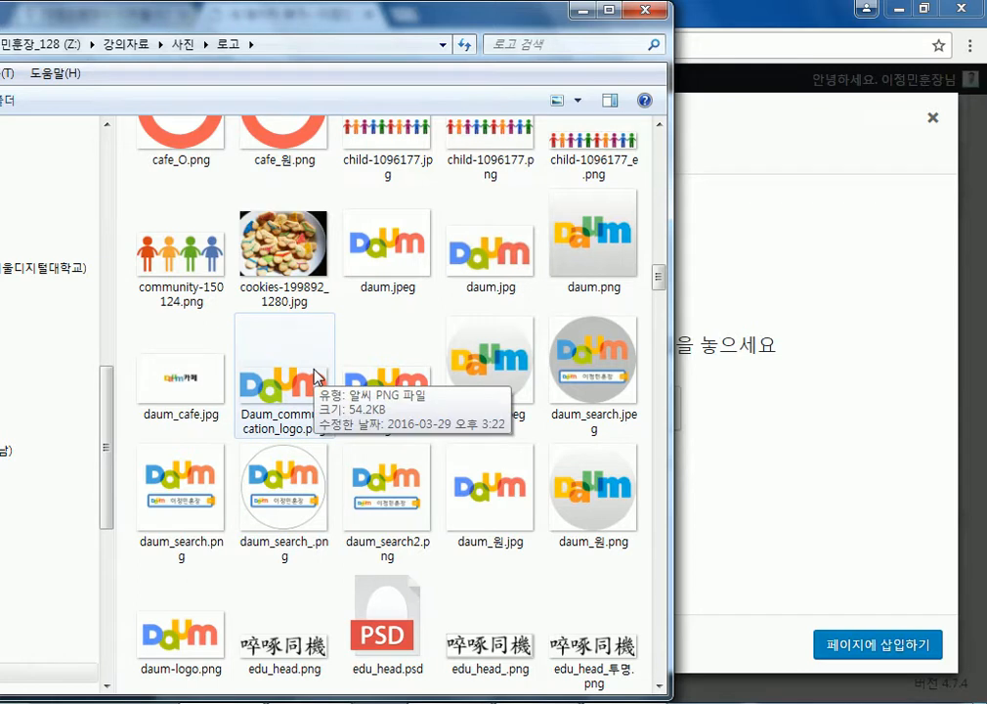
{"action": "left_click", "coordinate": [181, 269]}
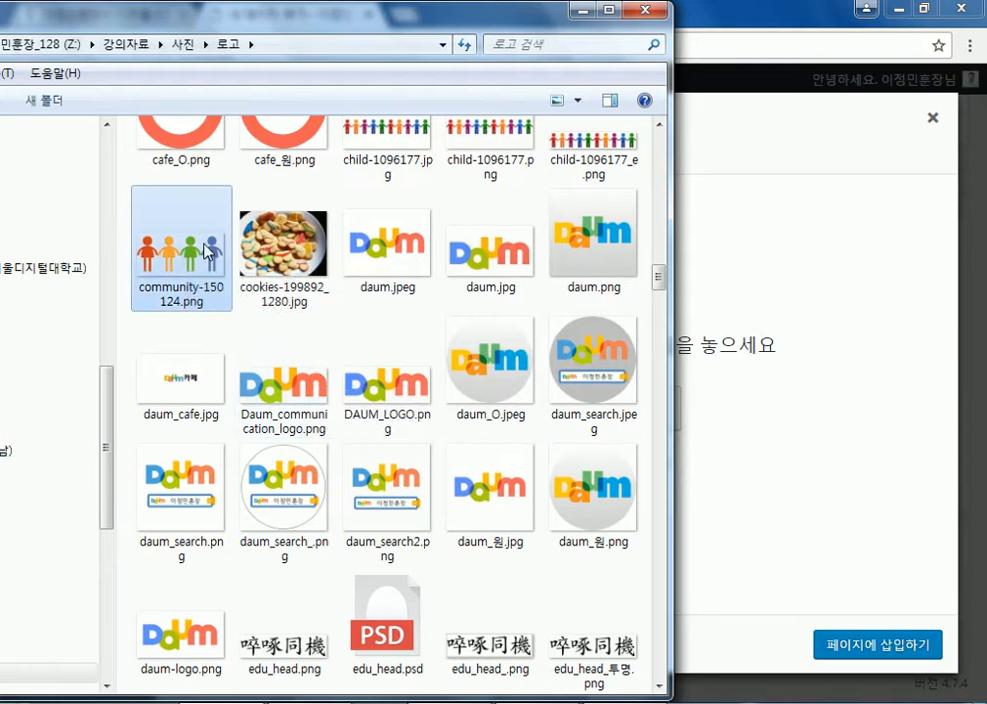
{"action": "left_click_drag", "start_coordinate": [158, 245], "coordinate": [815, 377]}
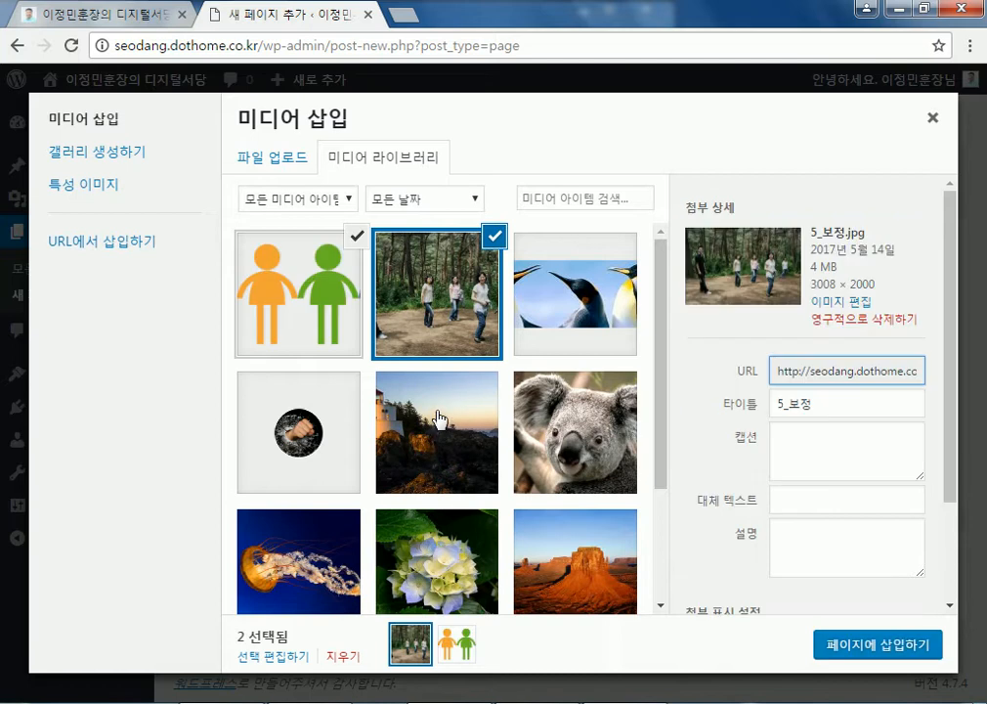
- Select only the forest photo 5_보정.jpg in the media library and delete it permanently
{"action": "left_click", "coordinate": [440, 337]}
{"action": "left_click", "coordinate": [469, 332]}
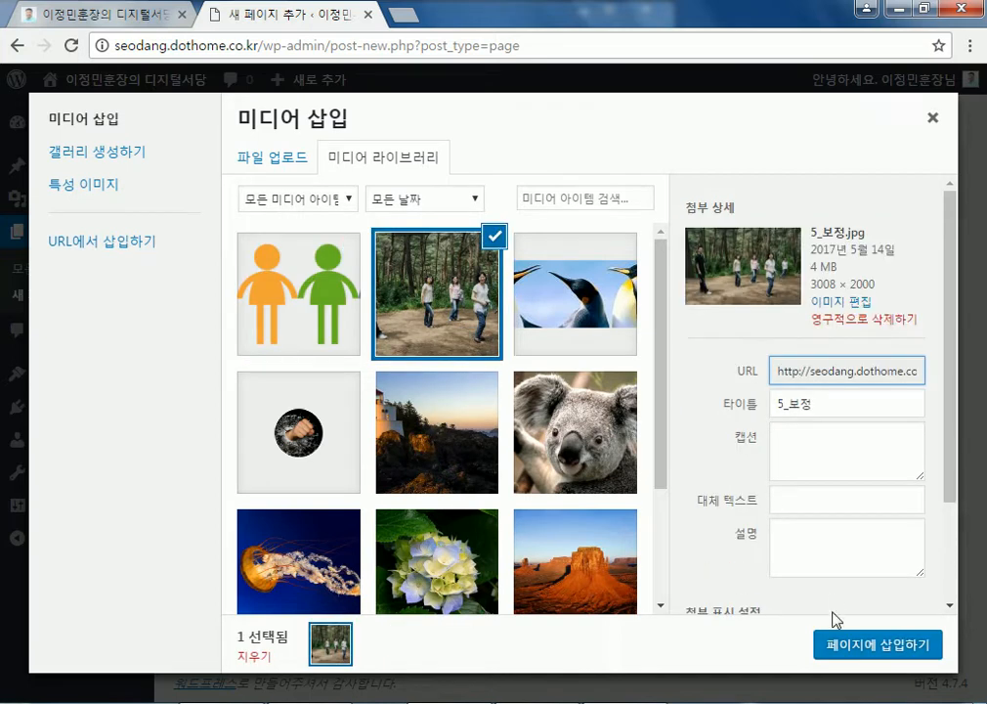
{"action": "left_click", "coordinate": [848, 320]}
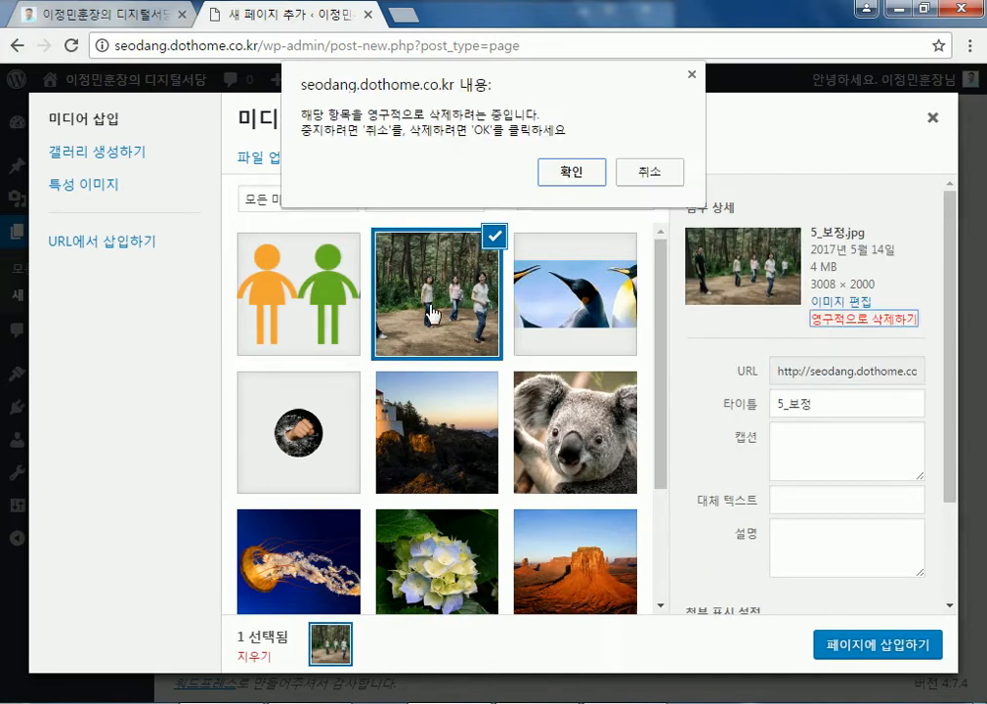
{"action": "left_click", "coordinate": [569, 168]}
- Insert community-150124.png from the media library into the sandbox page and select it in the editor
{"action": "left_click", "coordinate": [333, 305]}
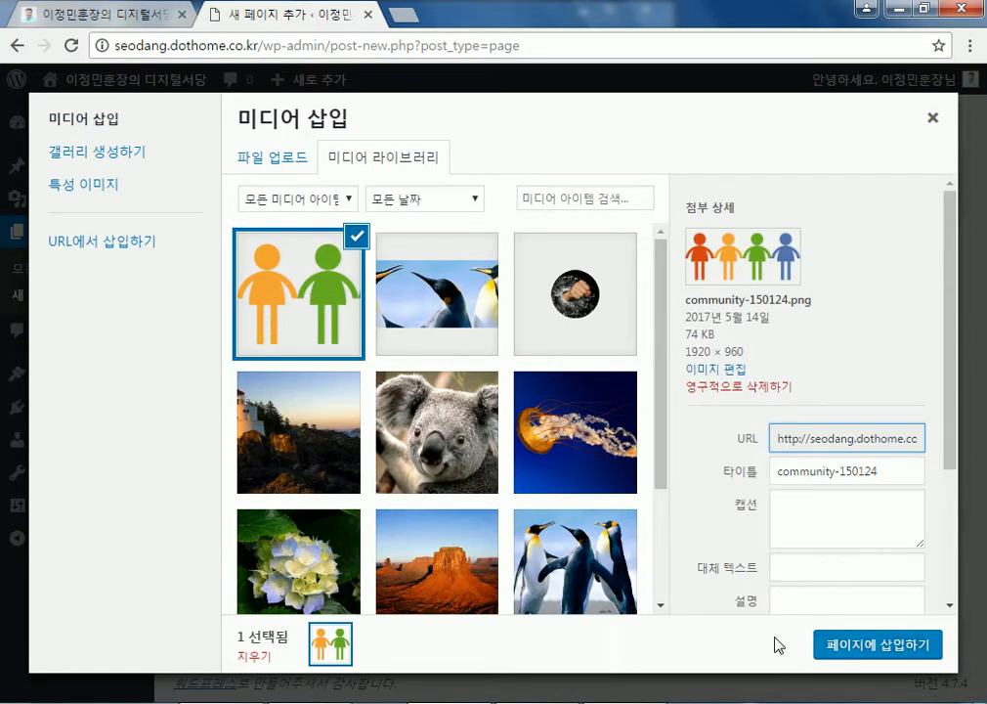
{"action": "left_click", "coordinate": [849, 650]}
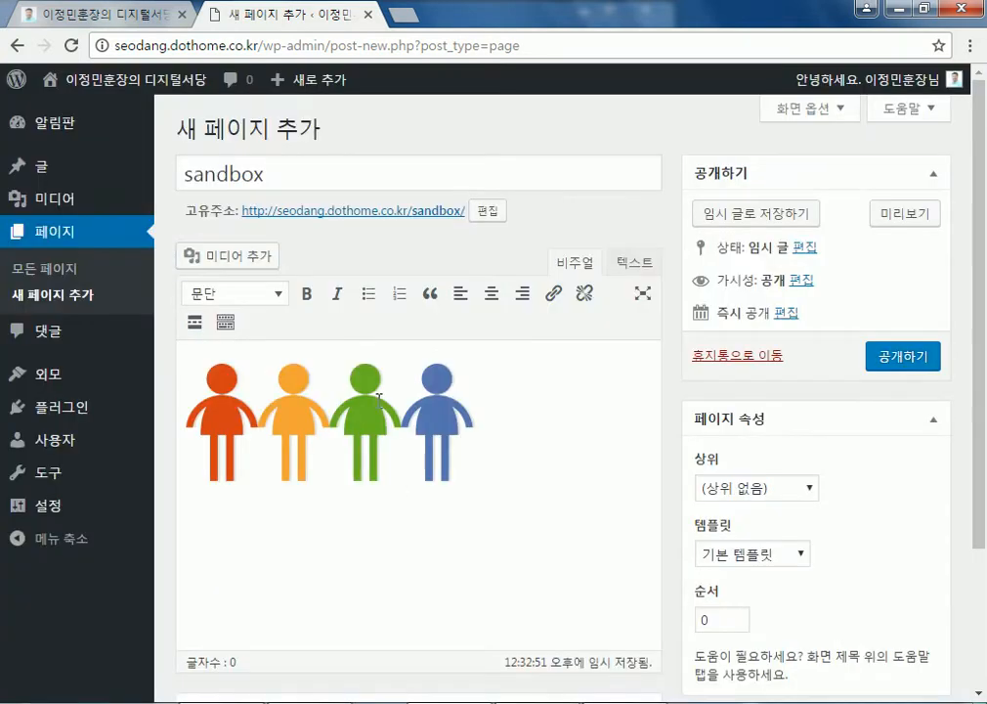
{"action": "left_click", "coordinate": [329, 431]}
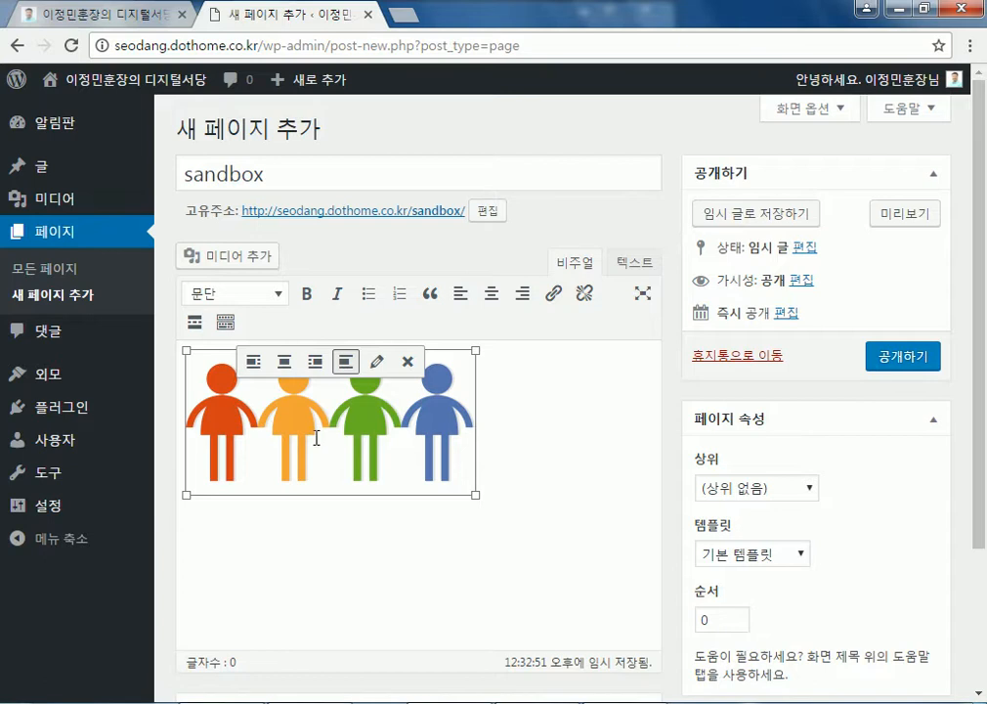
{"action": "left_click", "coordinate": [595, 452]}
{"action": "left_click", "coordinate": [298, 420]}
{"action": "left_click", "coordinate": [495, 430]}
{"action": "left_click", "coordinate": [382, 396]}
{"action": "left_click", "coordinate": [245, 701]}
{"action": "scroll", "coordinate": [428, 440], "scroll_direction": "down", "scroll_amount": 20}
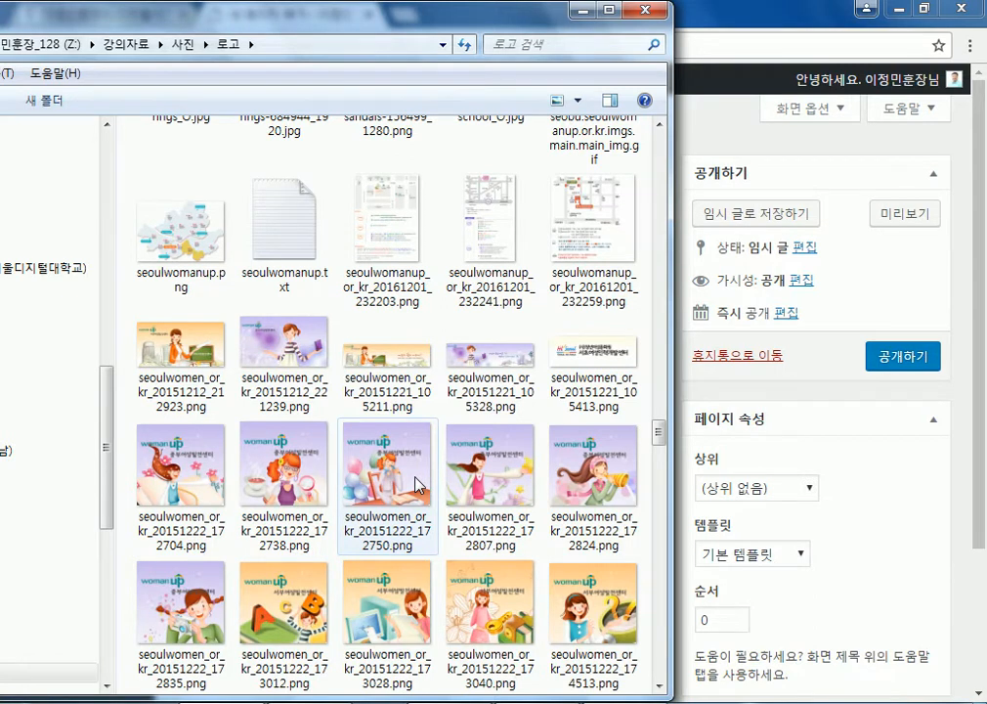
{"action": "scroll", "coordinate": [417, 484], "scroll_direction": "up", "scroll_amount": 20}
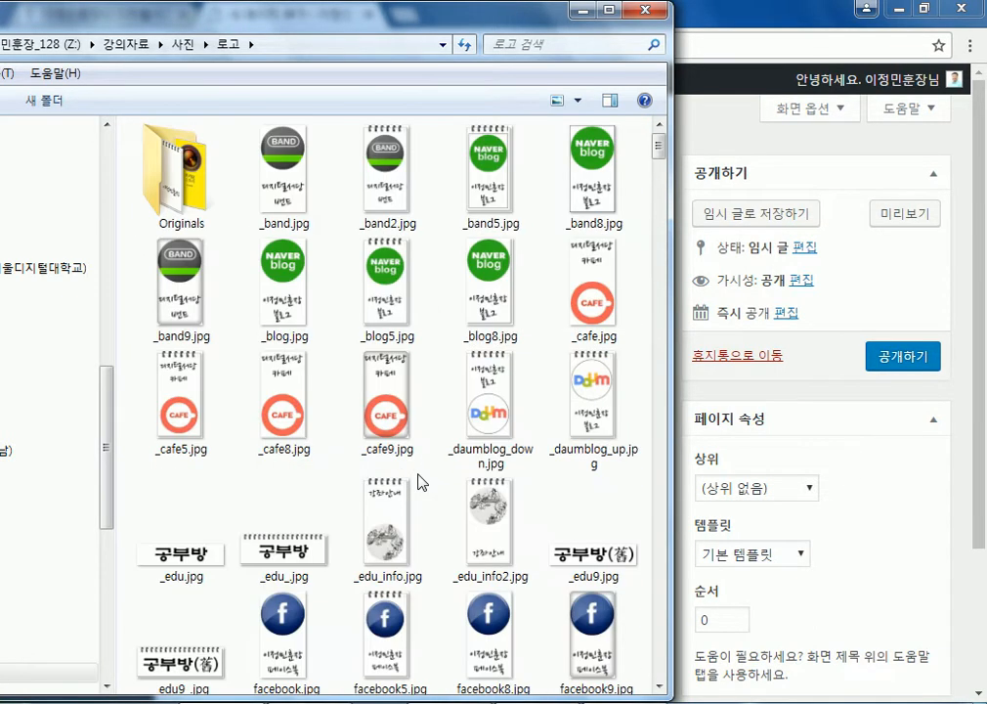
{"action": "left_click", "coordinate": [641, 9]}
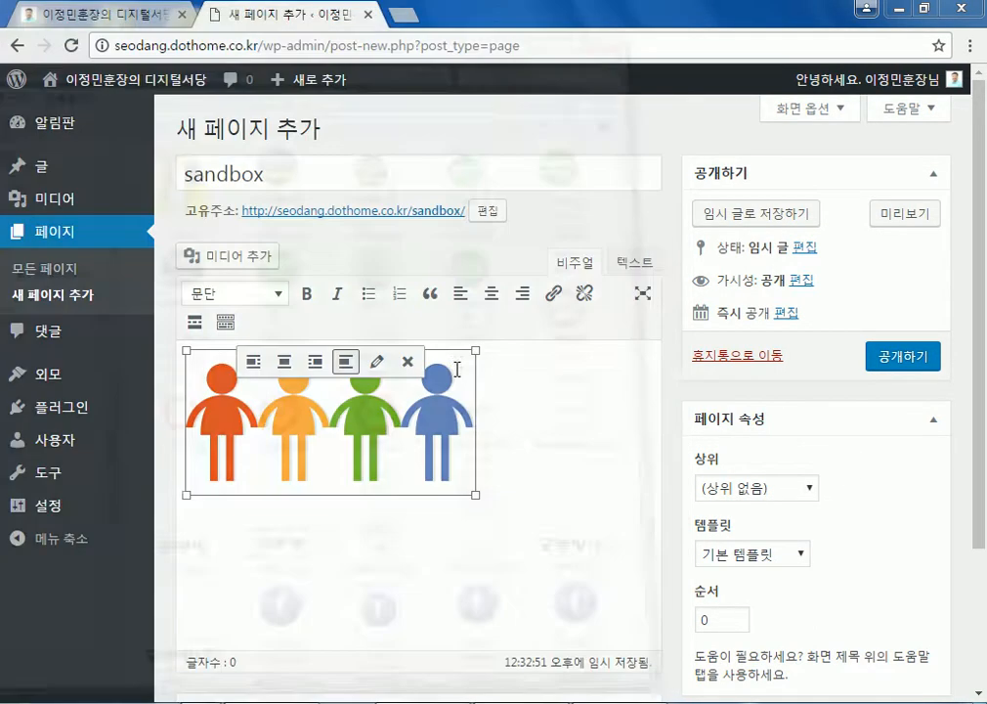
{"action": "left_click", "coordinate": [562, 434]}
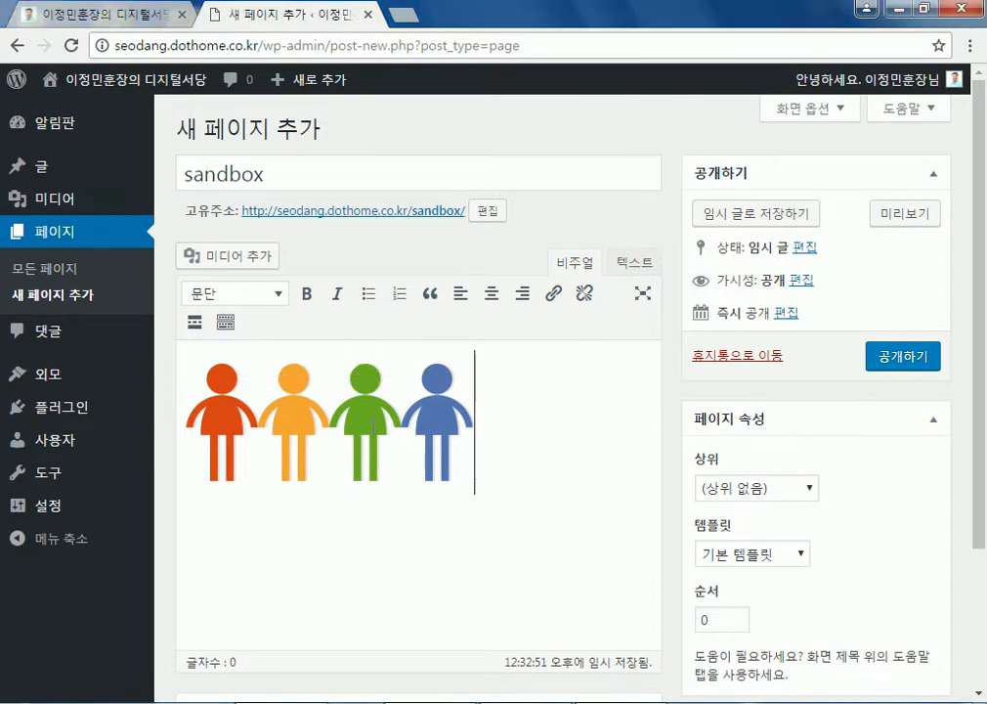
- Open the details of the inserted community image for editing and expand its advanced options
{"action": "left_click", "coordinate": [373, 424]}
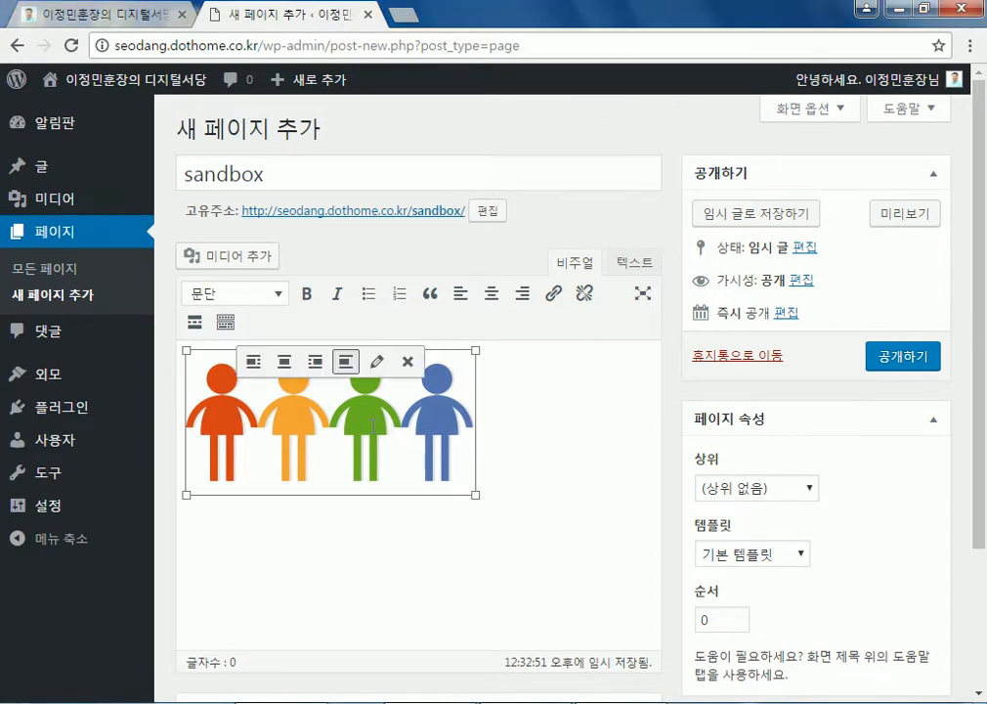
{"action": "left_click", "coordinate": [377, 362]}
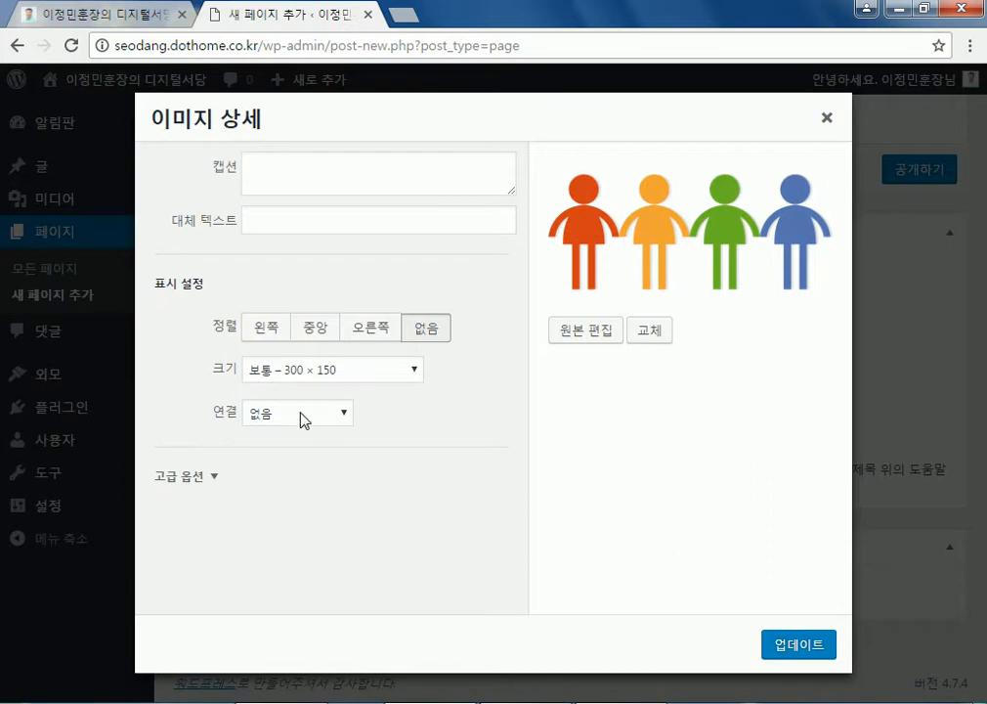
{"action": "left_click", "coordinate": [186, 477]}
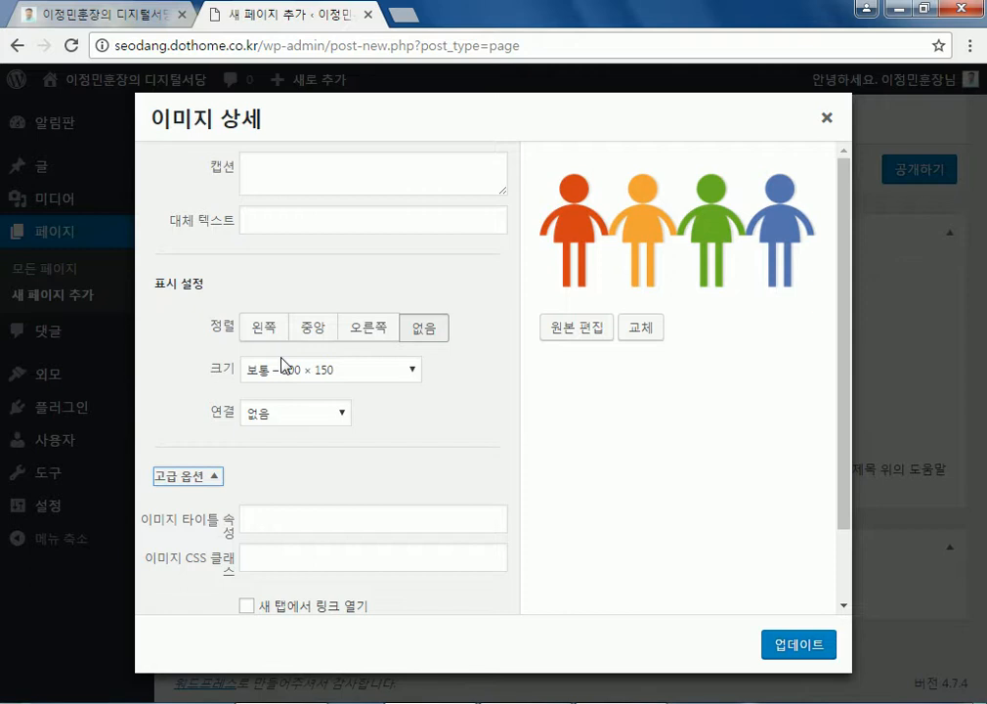
- Try the link choices for the community image and set its link to a custom URL (사용자 정의 URL)
{"action": "left_click", "coordinate": [289, 413]}
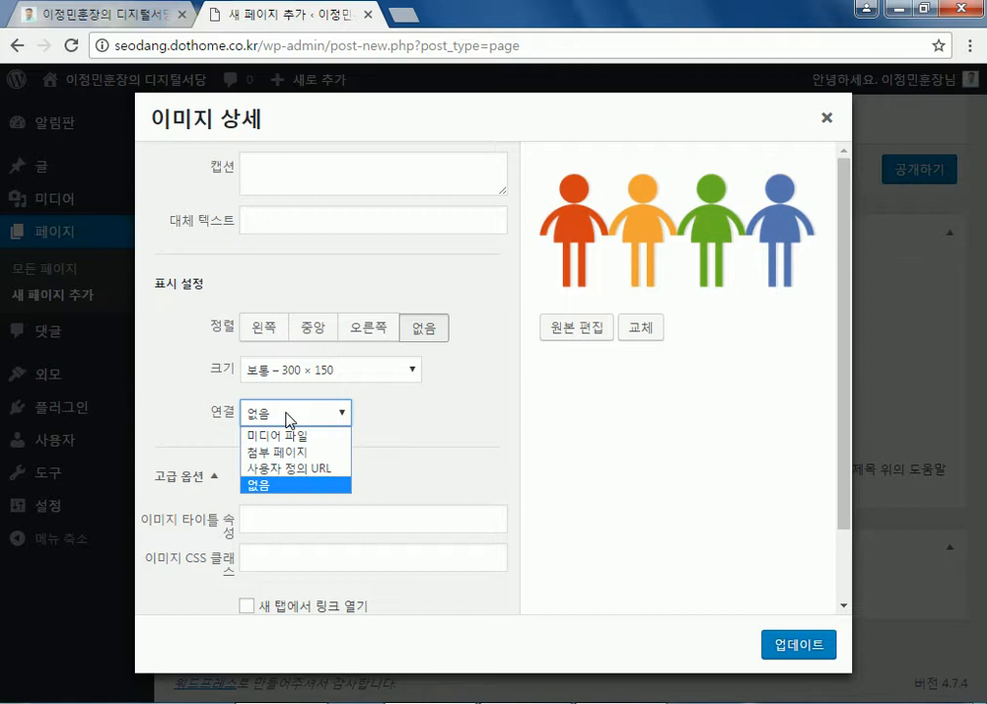
{"action": "left_click", "coordinate": [292, 468]}
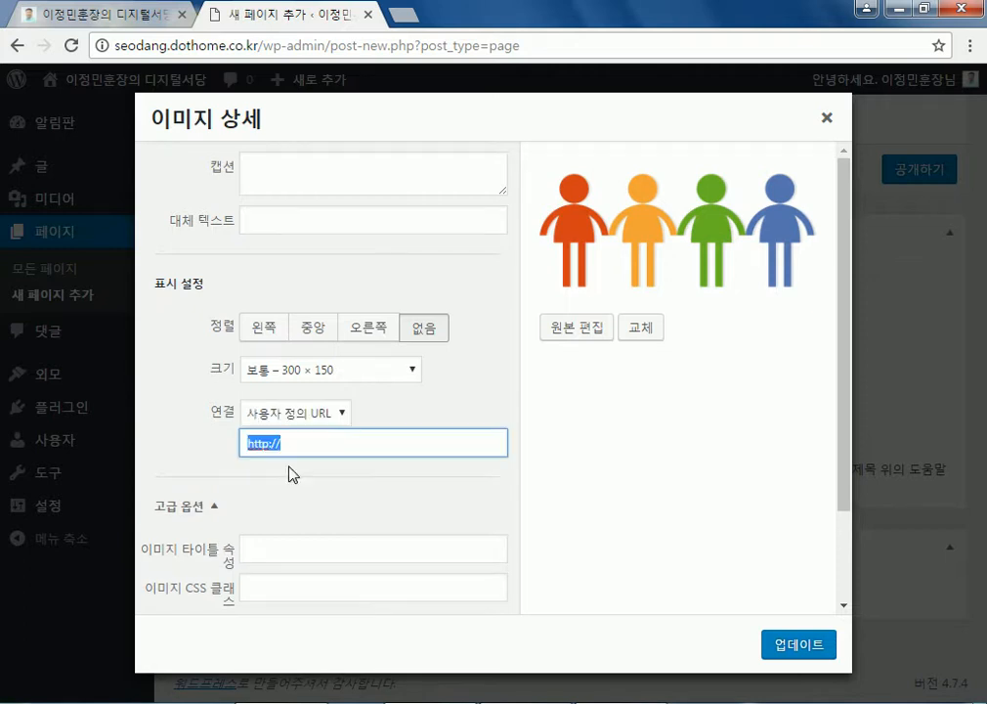
{"action": "left_click", "coordinate": [323, 445]}
{"action": "left_click", "coordinate": [315, 414]}
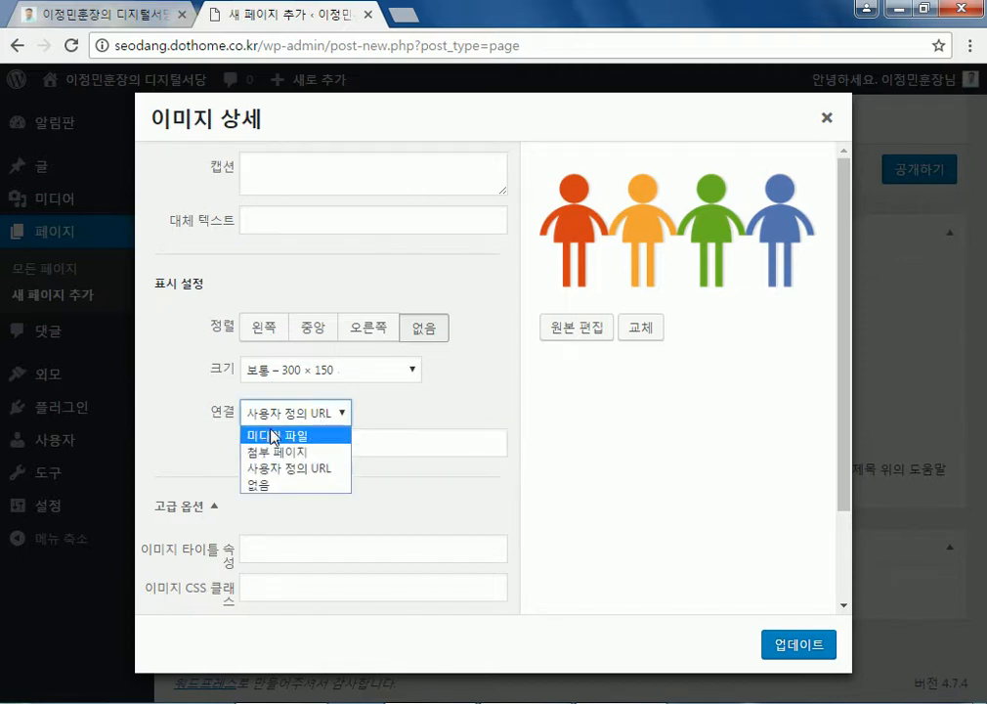
{"action": "left_click", "coordinate": [262, 484]}
{"action": "left_click", "coordinate": [284, 418]}
{"action": "left_click", "coordinate": [274, 468]}
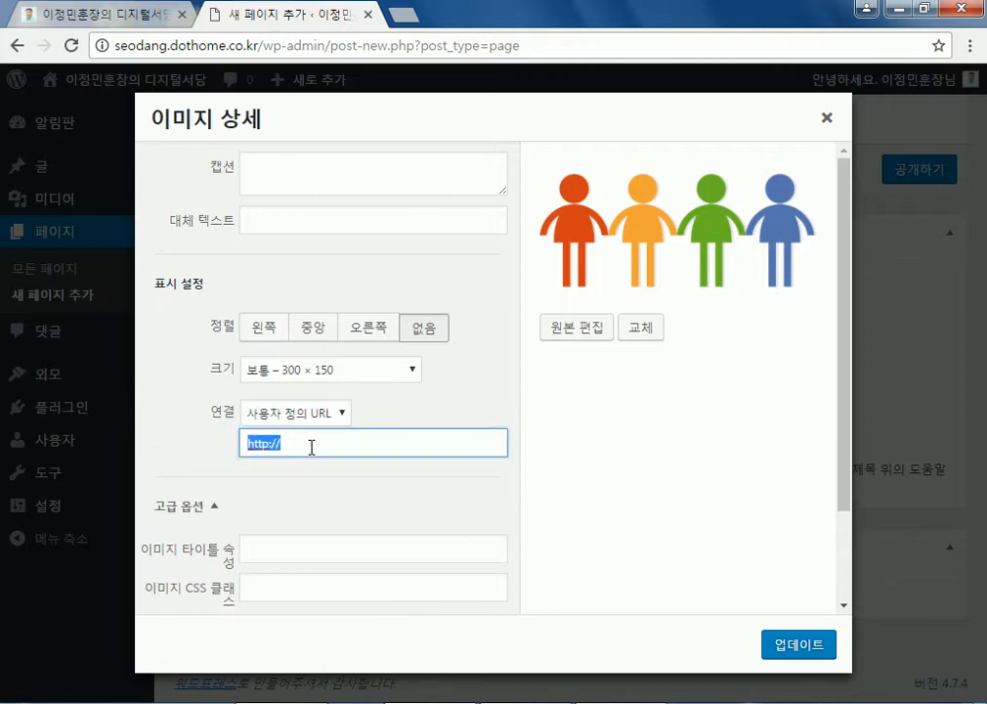
{"action": "left_click", "coordinate": [347, 447]}
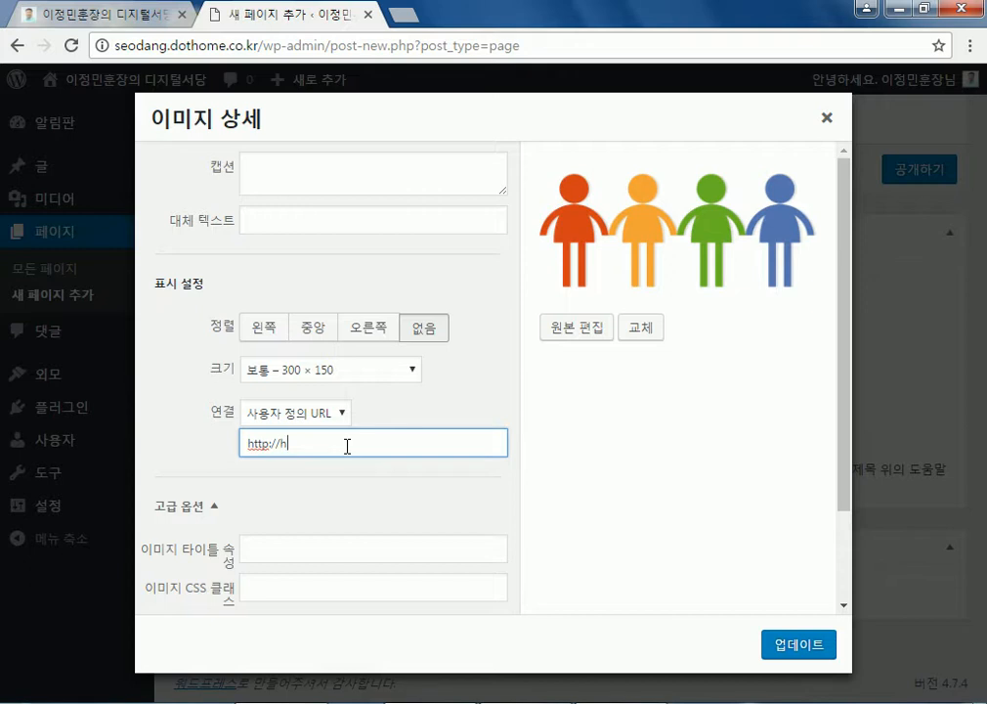
{"action": "type", "text": "new21.net"}
{"action": "scroll", "coordinate": [258, 516], "scroll_direction": "down", "scroll_amount": 2}
{"action": "left_click", "coordinate": [247, 520]}
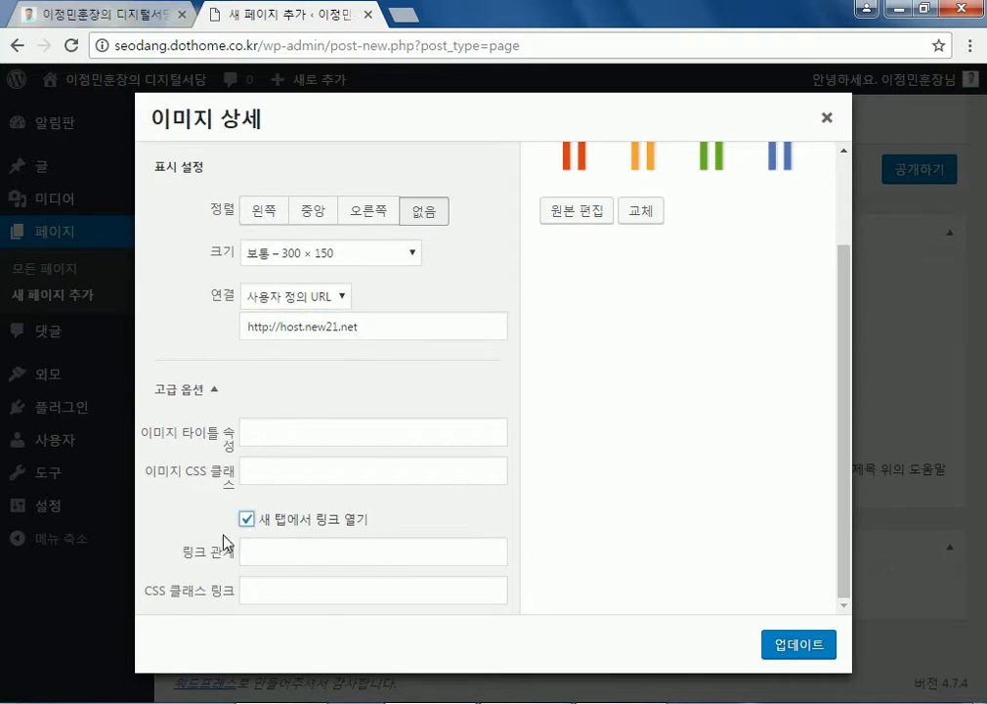
{"action": "scroll", "coordinate": [195, 559], "scroll_direction": "up", "scroll_amount": 1}
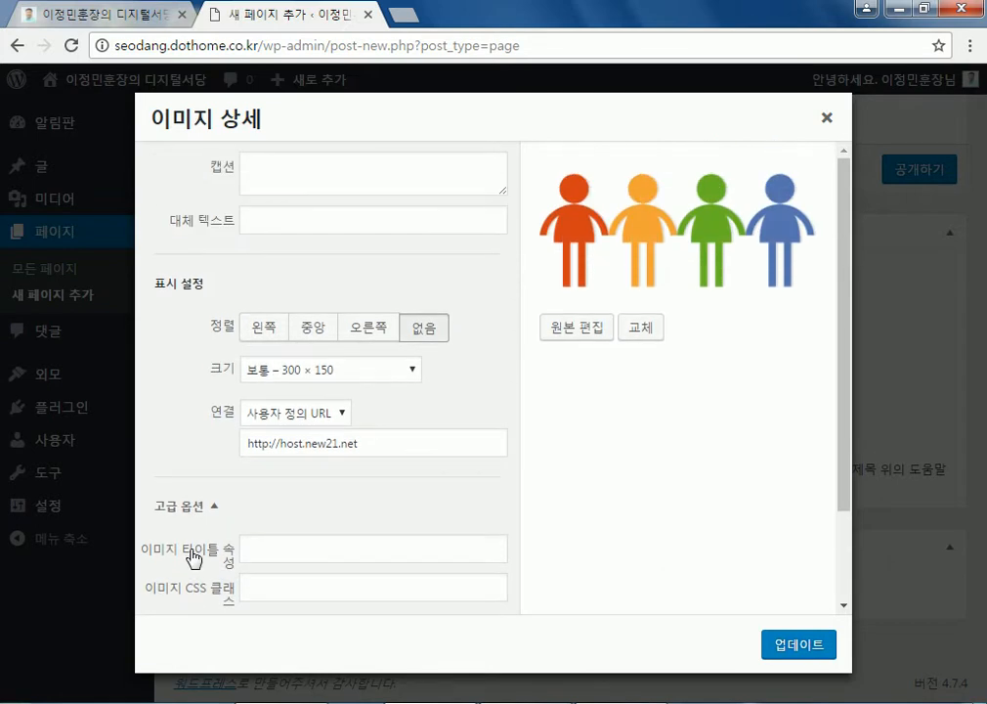
{"action": "scroll", "coordinate": [195, 553], "scroll_direction": "down", "scroll_amount": 1}
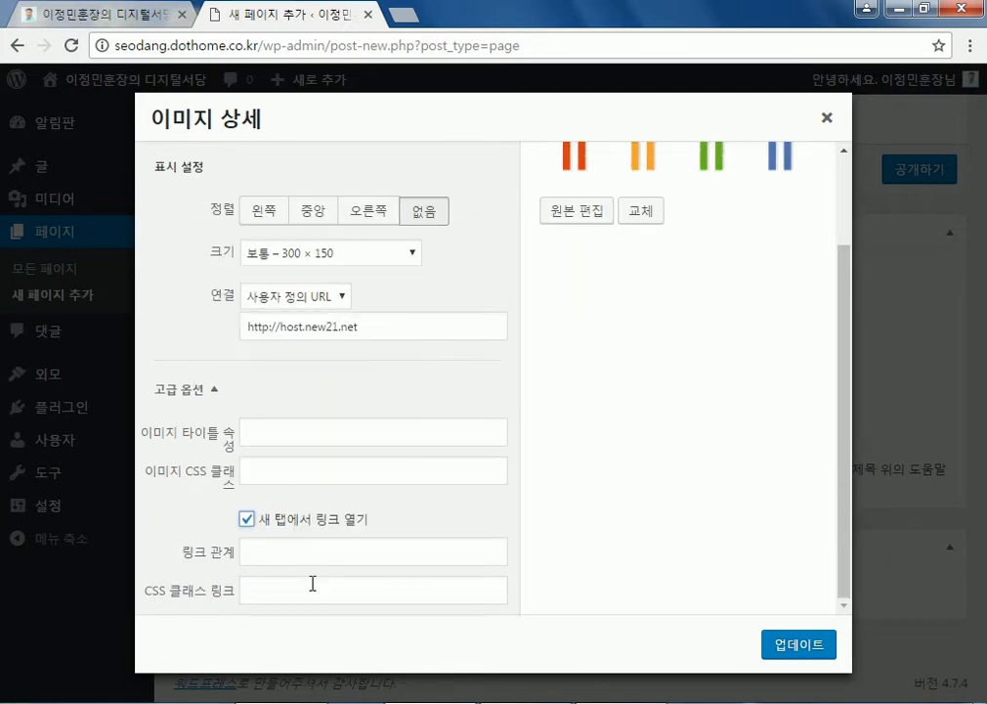
{"action": "left_click", "coordinate": [781, 648]}
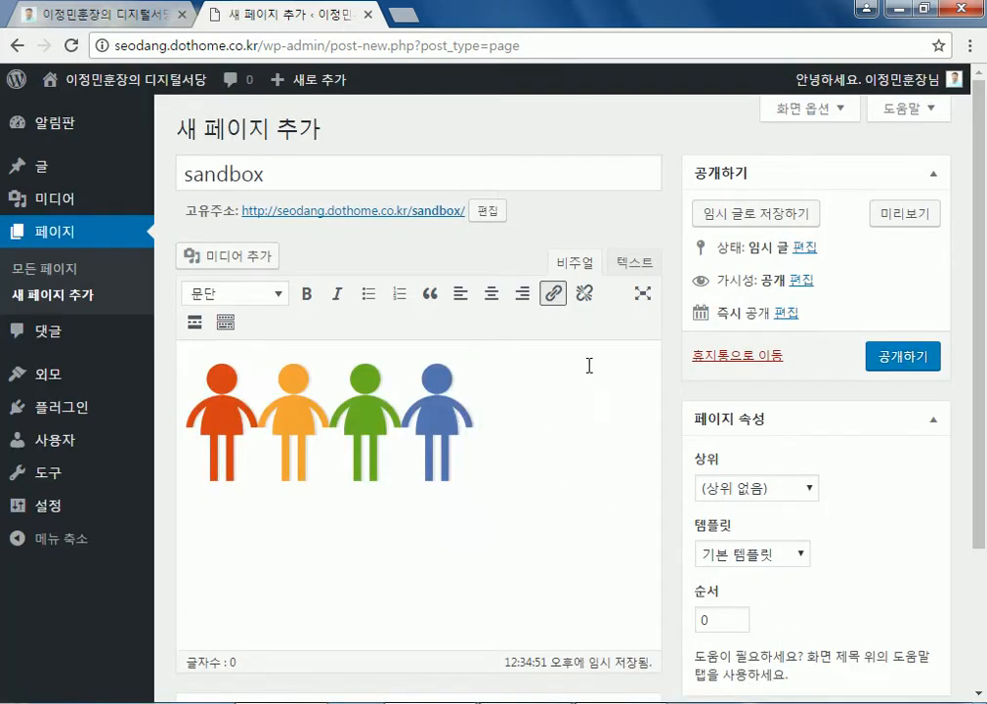
- Show the sandbox page's content as HTML and copy the community image's entire linked image code
{"action": "left_click", "coordinate": [635, 264]}
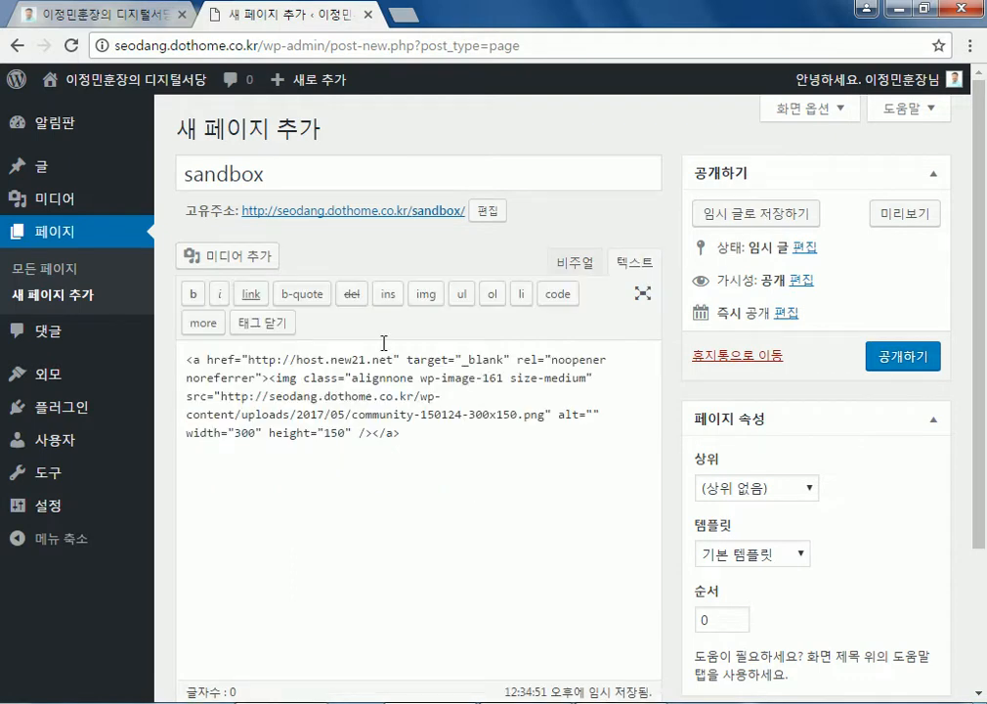
{"action": "left_click", "coordinate": [575, 264]}
{"action": "left_click", "coordinate": [418, 397]}
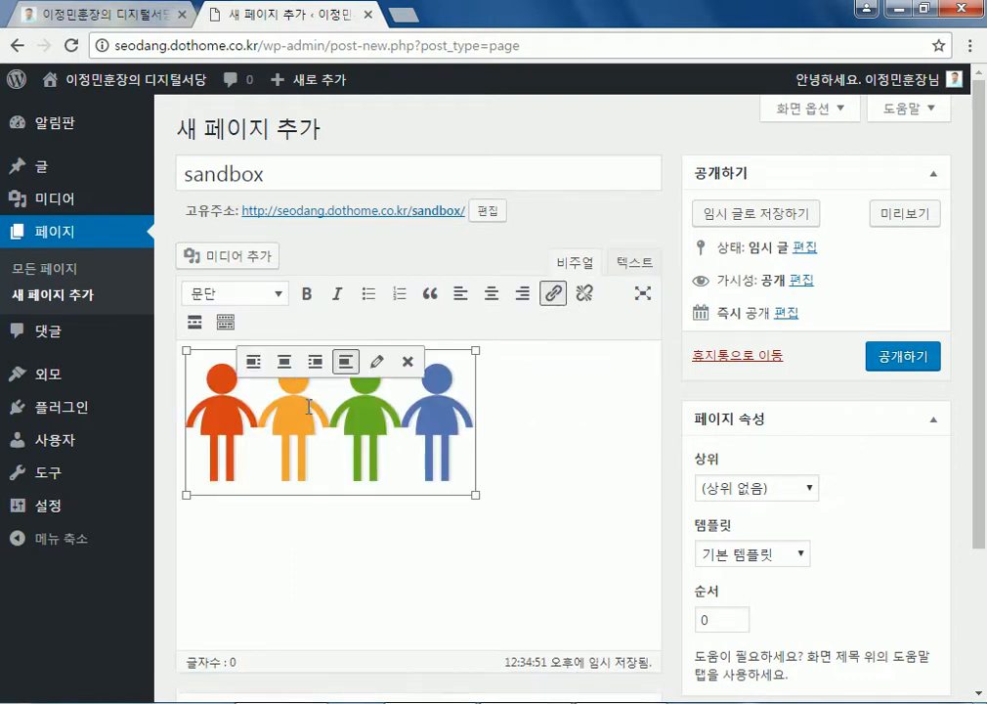
{"action": "left_click", "coordinate": [640, 264]}
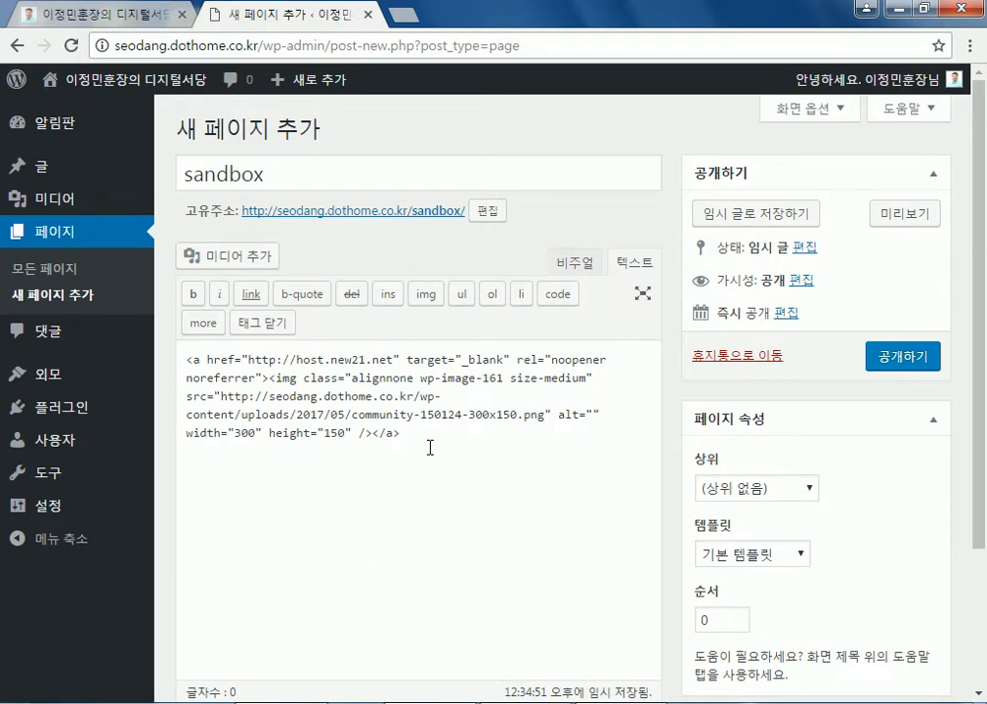
{"action": "left_click_drag", "start_coordinate": [430, 438], "coordinate": [79, 340]}
{"action": "key", "text": "ctrl+c"}
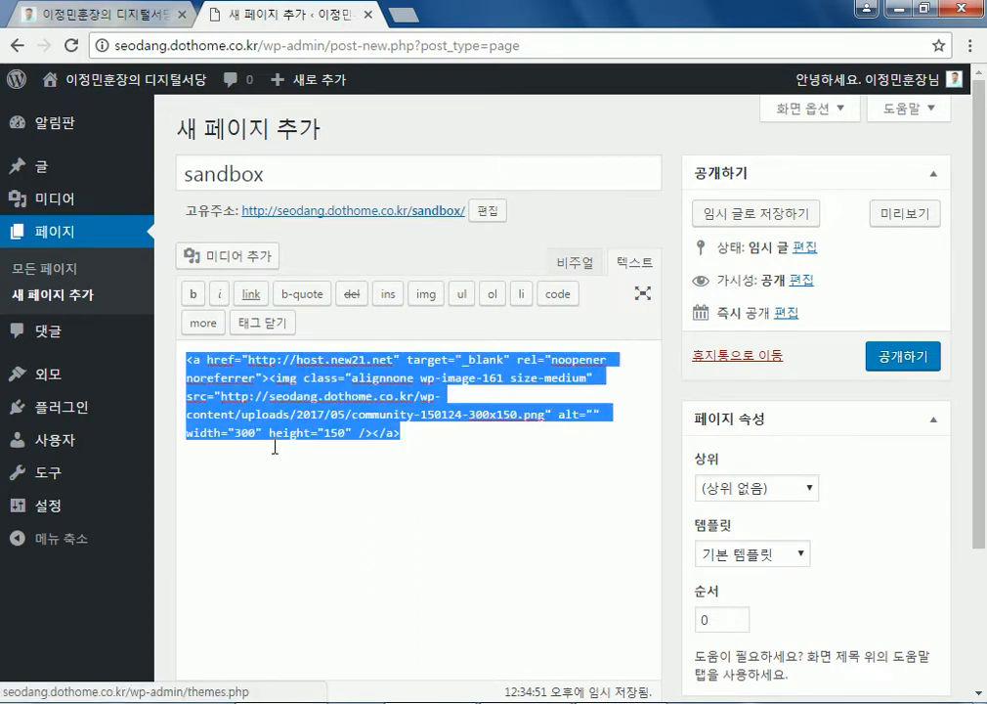
- Switch to Notepad, paste the image code below the # END WordPress line, and add blank lines after it
{"action": "key", "text": "alt+Tab"}
{"action": "scroll", "coordinate": [344, 504], "scroll_direction": "down", "scroll_amount": 5}
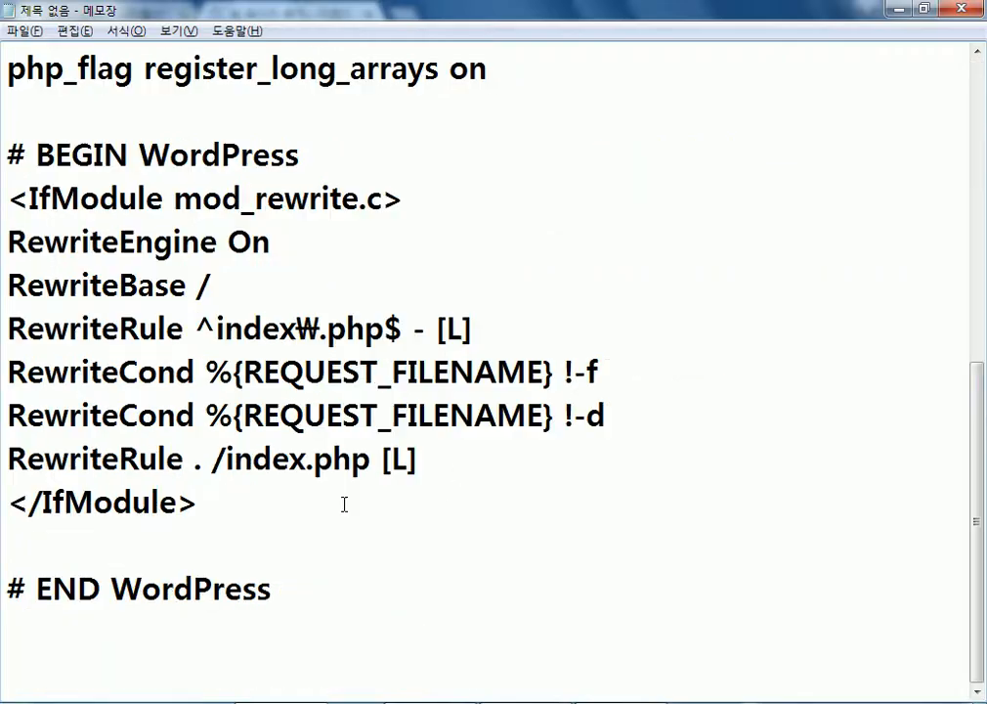
{"action": "left_click", "coordinate": [205, 665]}
{"action": "key", "text": "ctrl+v"}
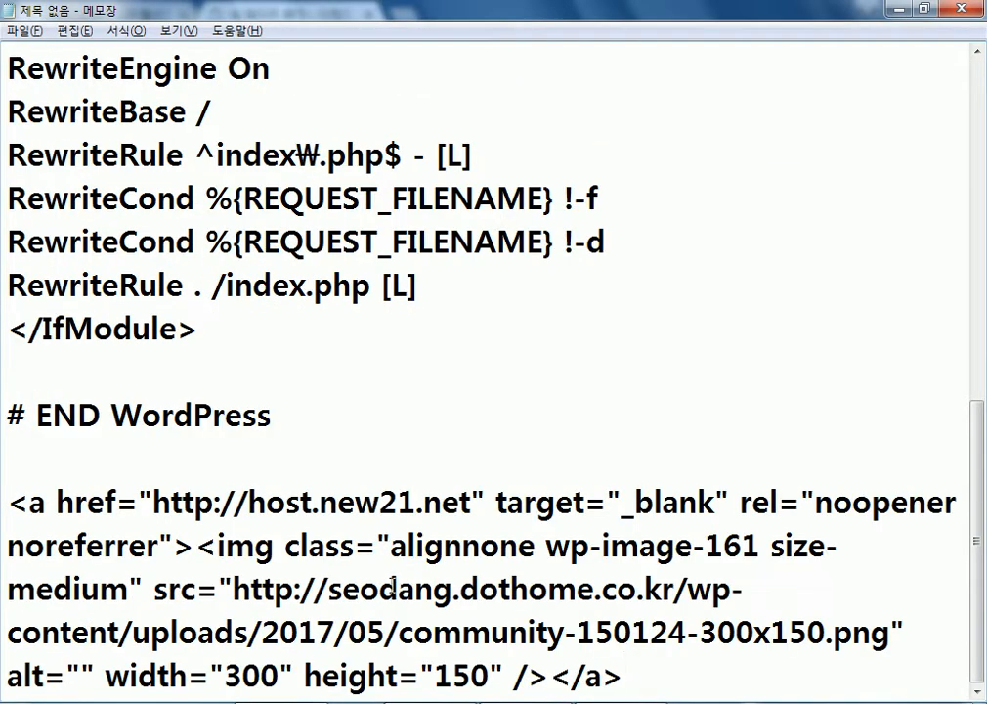
{"action": "key", "text": "Return"}
{"action": "key", "text": "Return"}
{"action": "key", "text": "Return"}
{"action": "key", "text": "Return"}
{"action": "key", "text": "Return"}
{"action": "key", "text": "Return"}
{"action": "key", "text": "Return"}
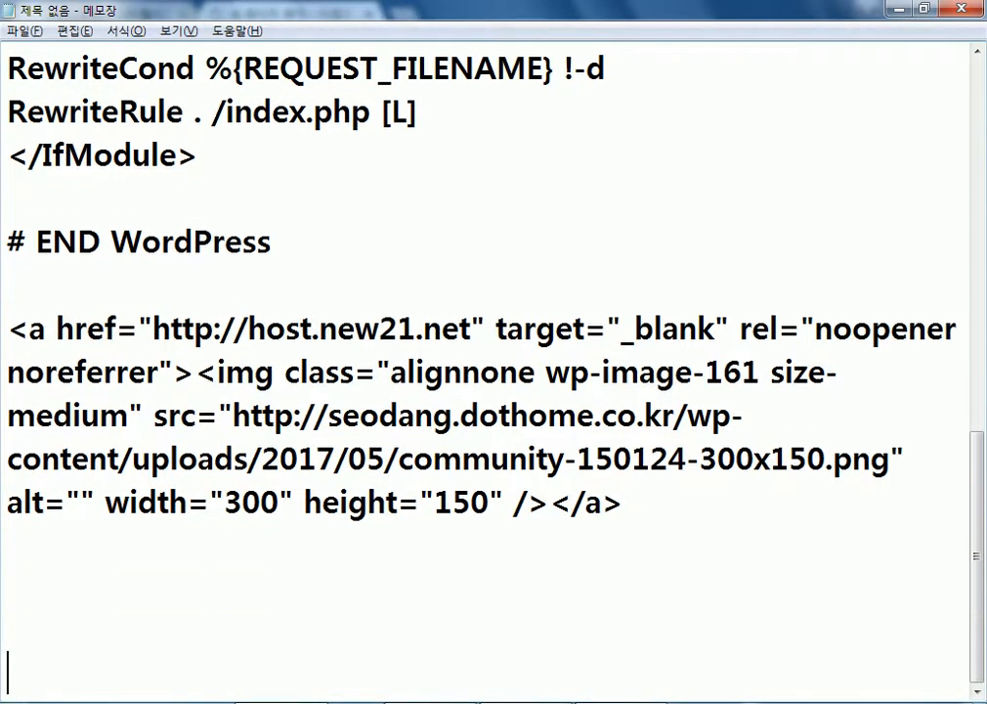
{"action": "key", "text": "Return"}
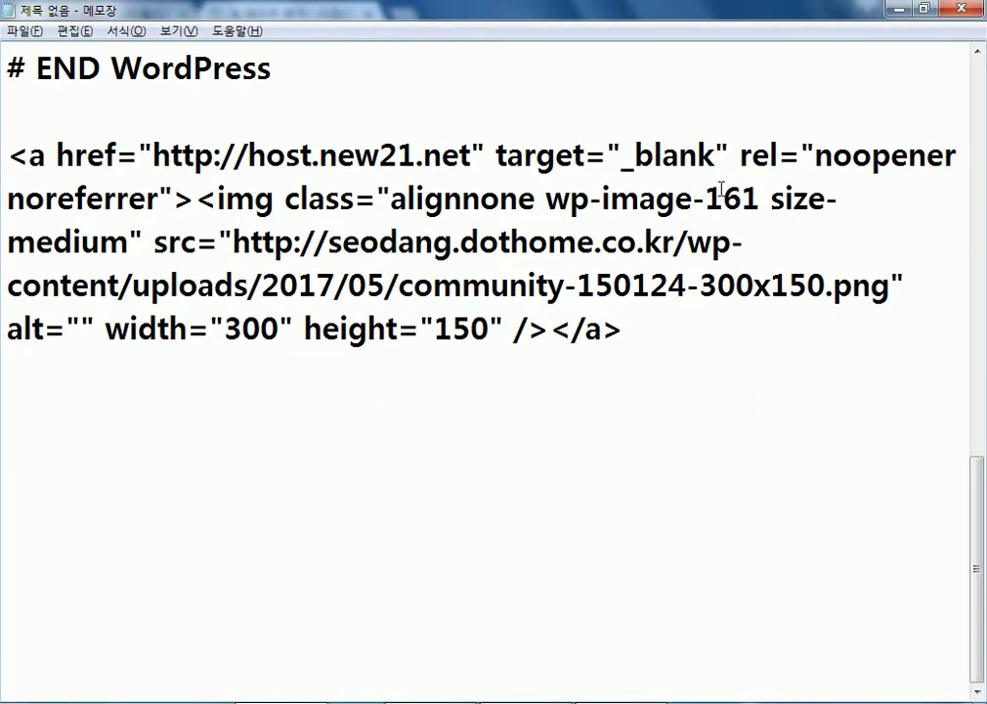
- Examine the src path, the image file name, the href address and the target attribute in the pasted code
{"action": "left_click_drag", "start_coordinate": [233, 241], "coordinate": [892, 285]}
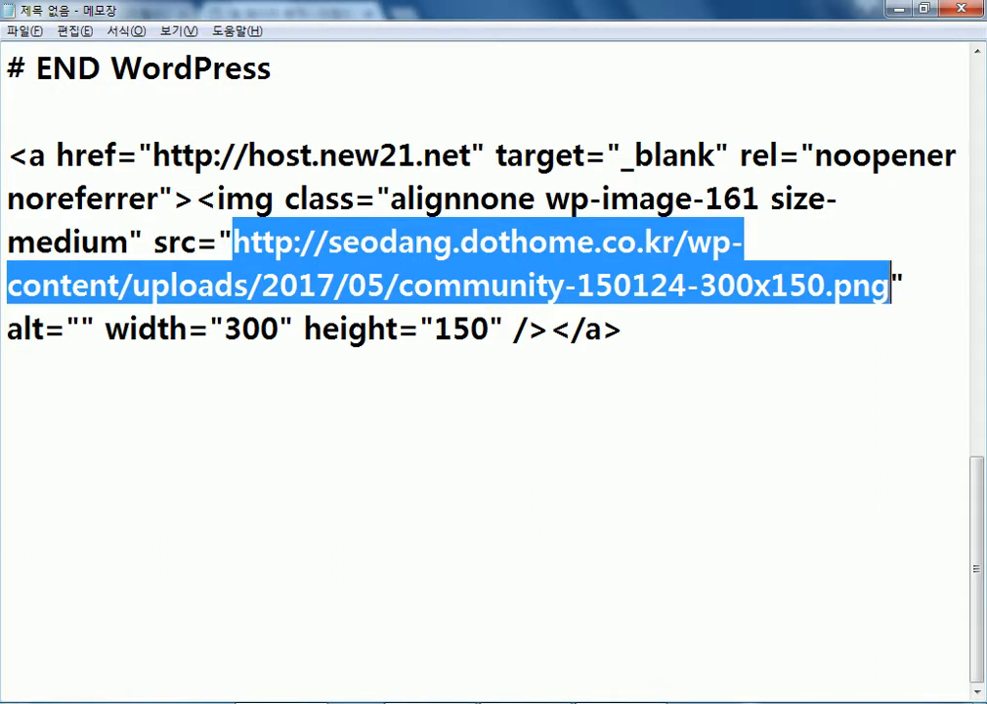
{"action": "left_click", "coordinate": [342, 242]}
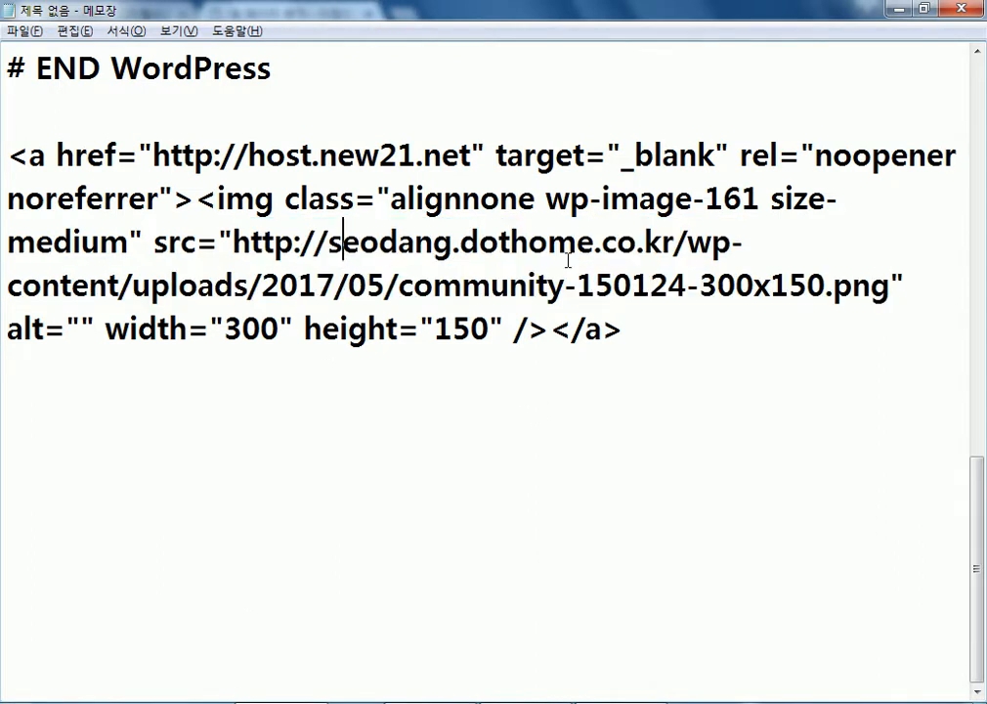
{"action": "left_click_drag", "start_coordinate": [895, 287], "coordinate": [563, 287]}
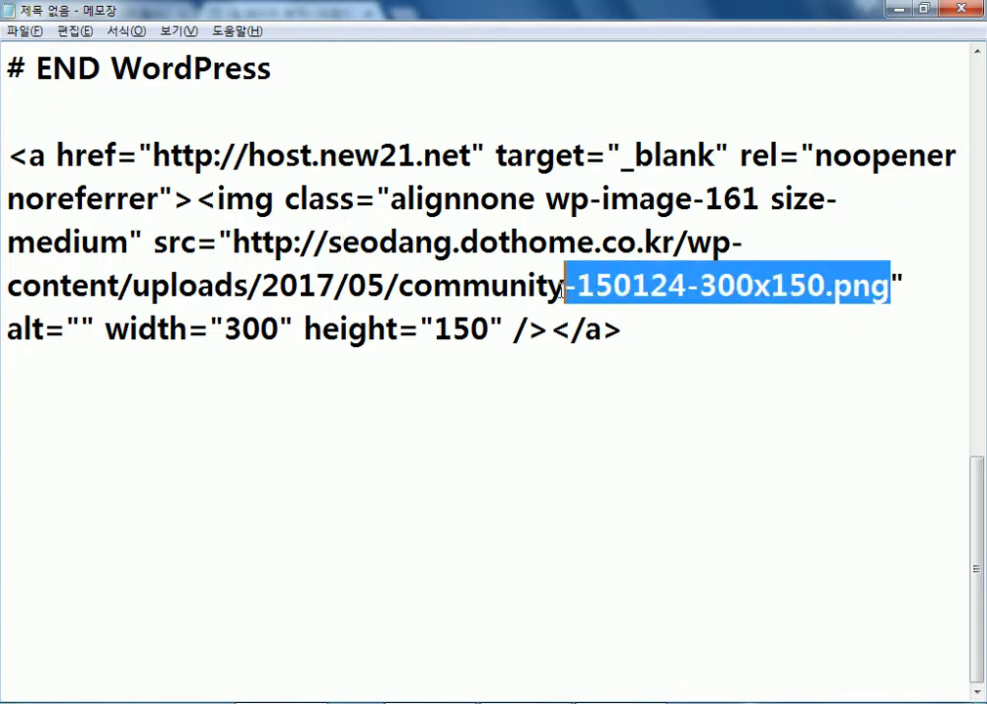
{"action": "left_click", "coordinate": [486, 290]}
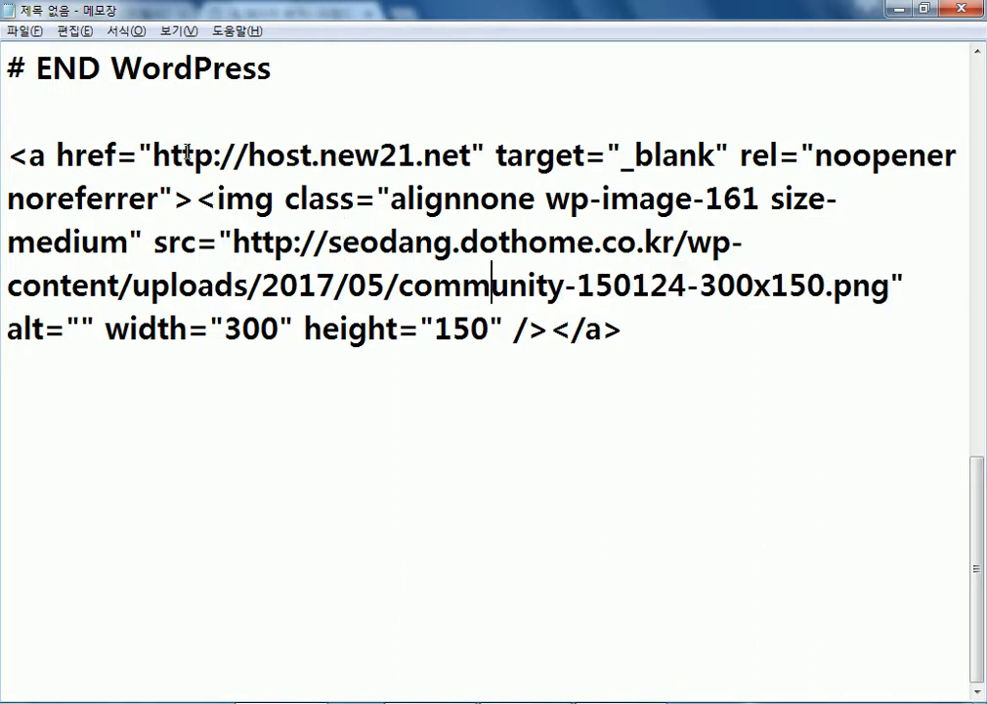
{"action": "left_click_drag", "start_coordinate": [152, 154], "coordinate": [495, 164]}
{"action": "left_click_drag", "start_coordinate": [607, 155], "coordinate": [719, 156]}
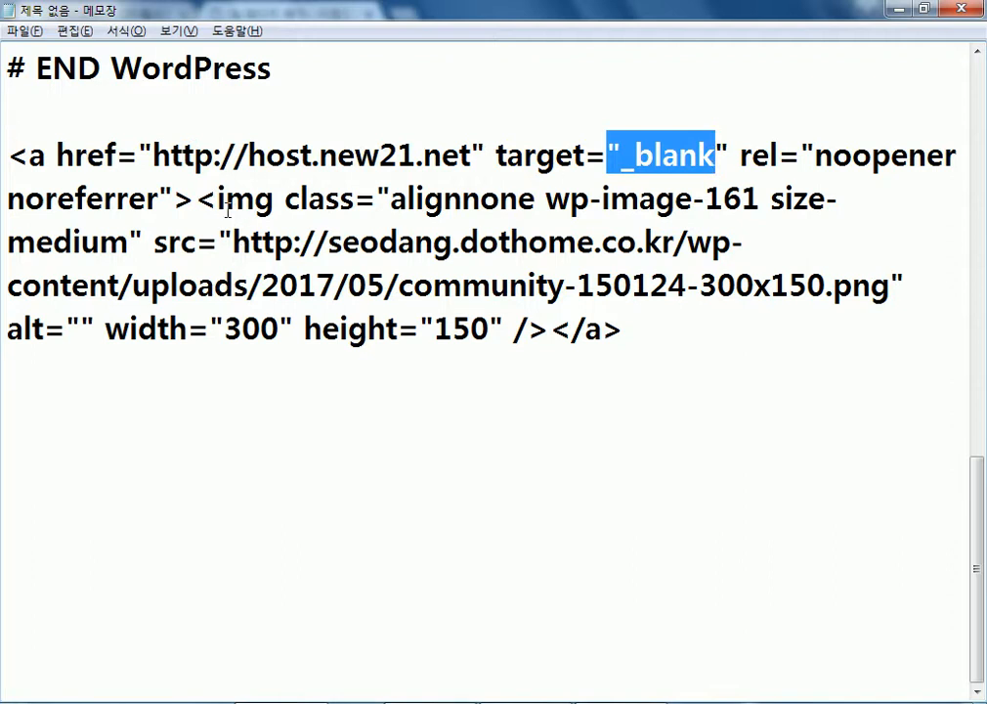
- Fill the empty alt attribute of the pasted image code with 손에 손잡고
{"action": "left_click", "coordinate": [80, 329]}
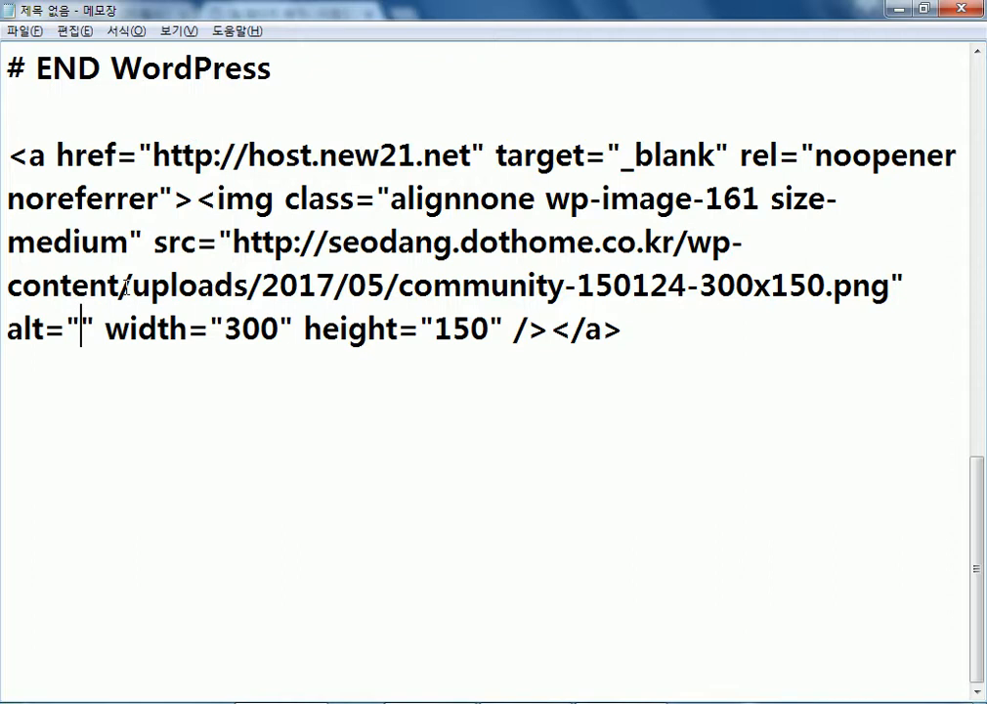
{"action": "type", "text": "ths"}
{"action": "key", "text": "BackSpace"}
{"action": "key", "text": "BackSpace"}
{"action": "key", "text": "BackSpace"}
{"action": "type", "text": "손에 손잡ㄱ"}
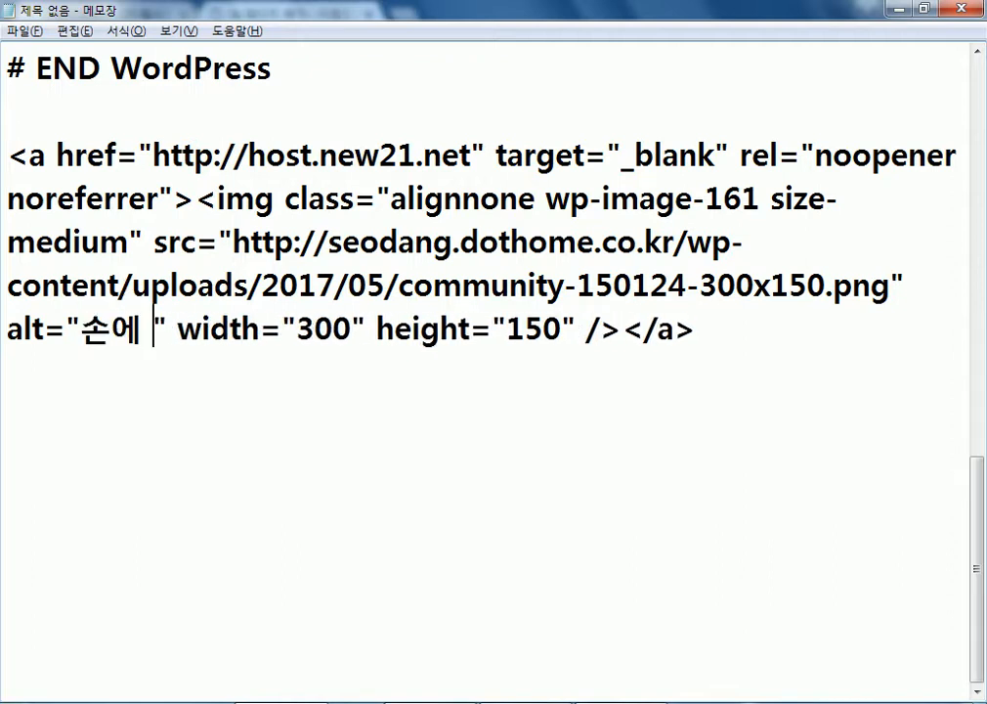
{"action": "type", "text": "ㅗ"}
- Add a title attribute after the alt text with the value "이미지를 클릭하면 디지털서당 홈페이지로 이동합니다."
{"action": "key", "text": "Right"}
{"action": "key", "text": "Right"}
{"action": "type", "text": "title"}
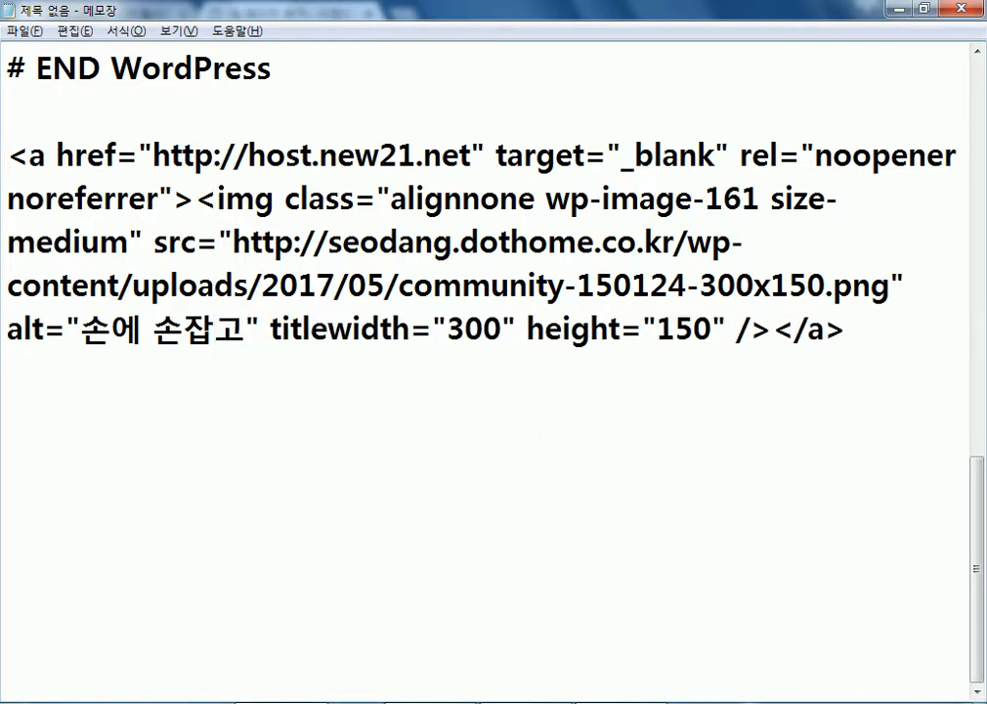
{"action": "type", "text": "=\""}
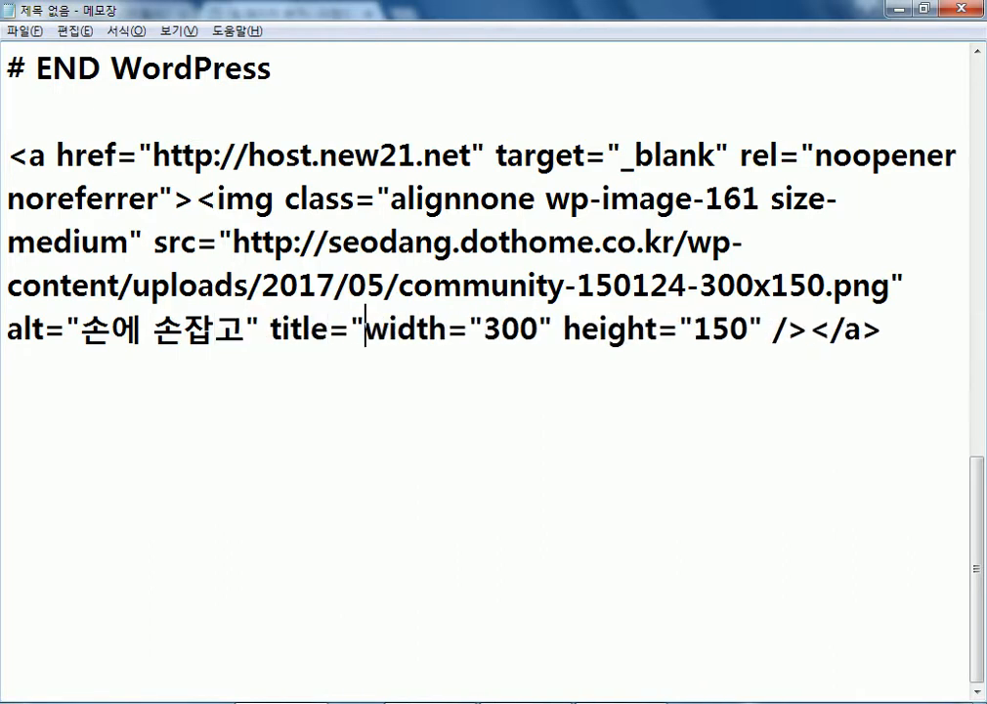
{"action": "type", "text": "이미지를 클"}
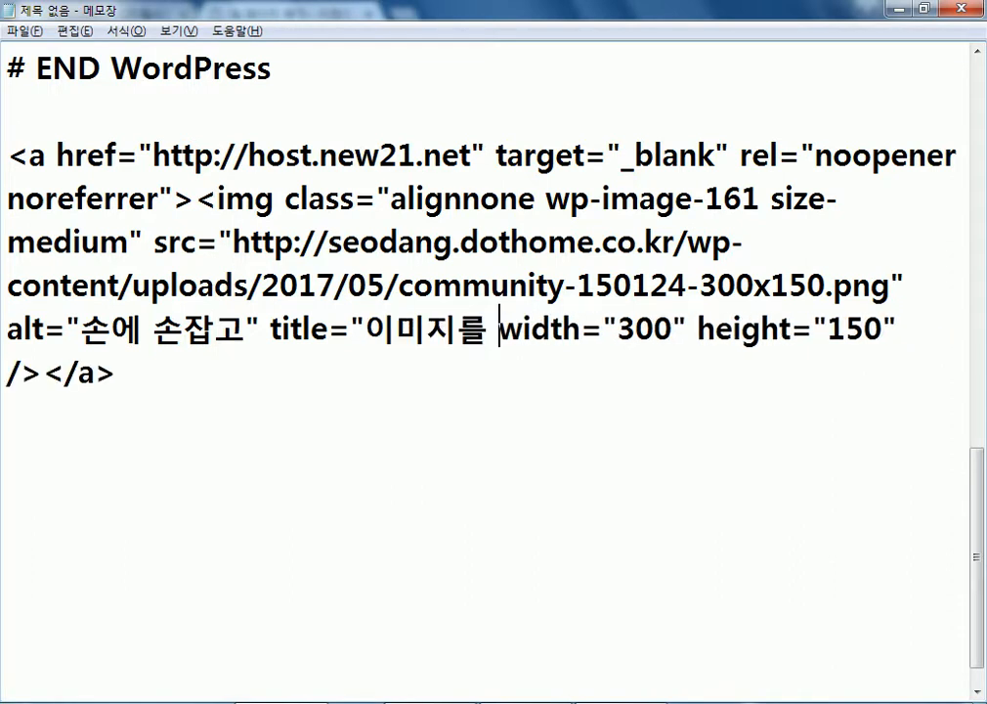
{"action": "type", "text": "릭하면 ㅎ"}
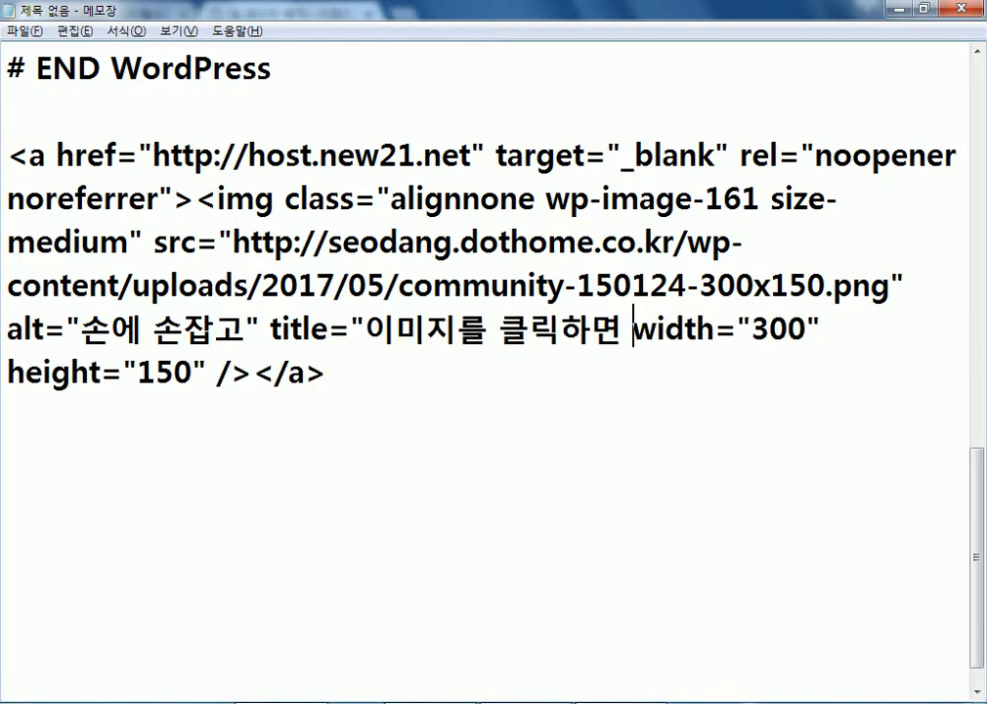
{"action": "type", "text": "ㅜㄴ"}
{"action": "key", "text": "BackSpace"}
{"action": "key", "text": "BackSpace"}
{"action": "key", "text": "BackSpace"}
{"action": "type", "text": "ㄷㅣㄷㅣㄴㅓ"}
{"action": "key", "text": "BackSpace"}
{"action": "key", "text": "BackSpace"}
{"action": "key", "text": "BackSpace"}
{"action": "type", "text": "ㅈㅣㅌㅓㄹㅅㅓㄷㅏㅇ ㅎㅗㅁㅍㅔㅇㅣㅈ"}
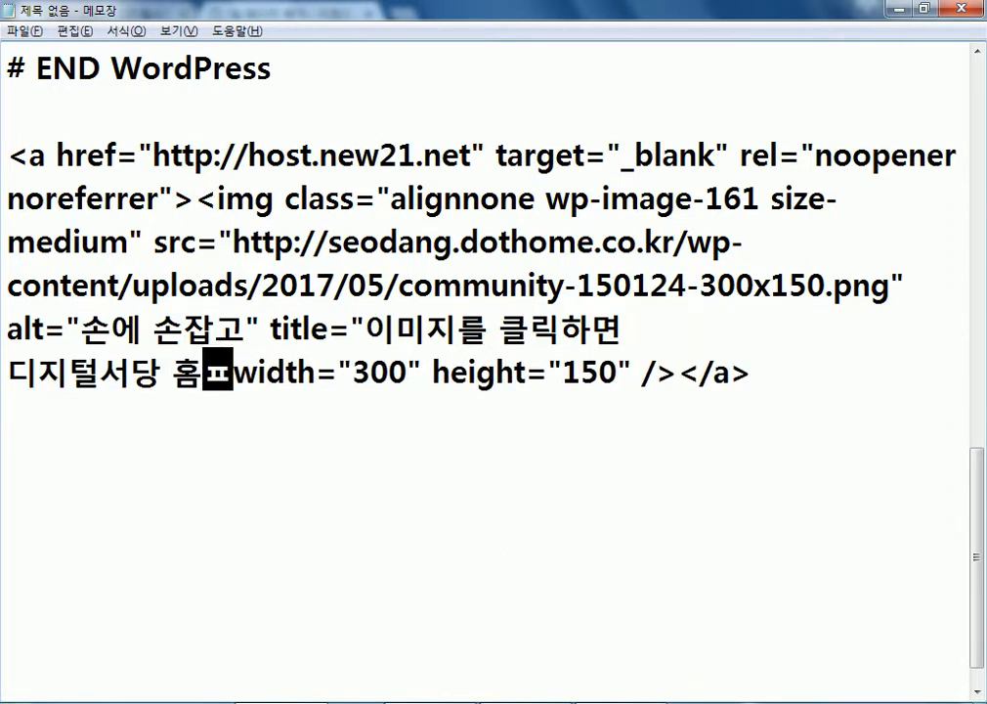
{"action": "type", "text": "ㅣㄹㅗ ㅇㅣㄷㅗㅇㅎㅏ"}
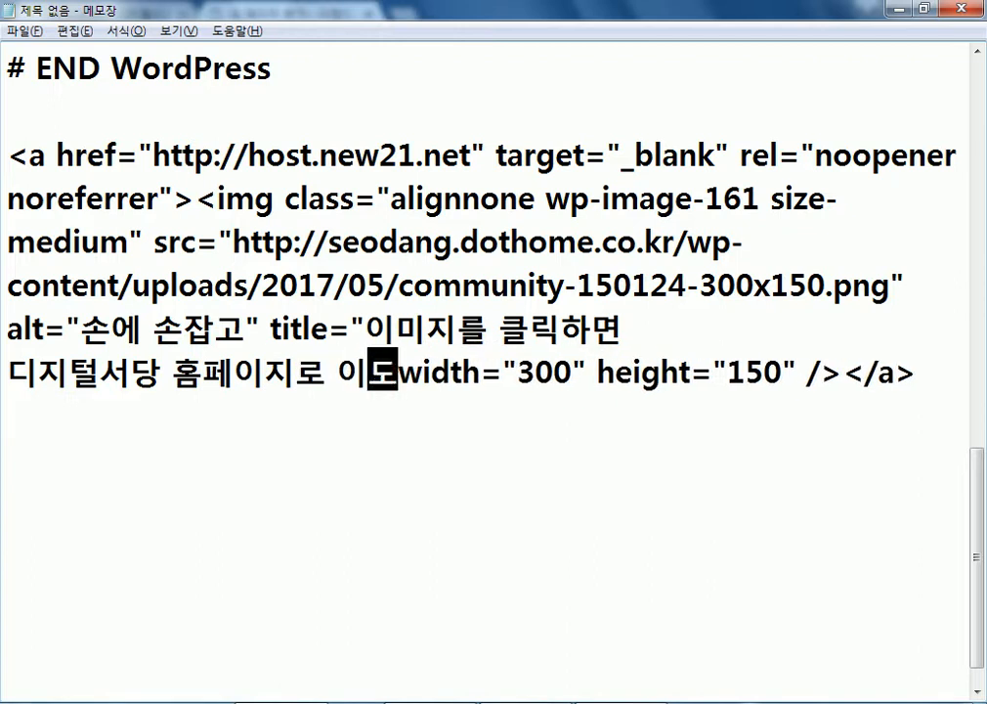
{"action": "type", "text": "ㅂㄴㅣㄷㅏ.\""}
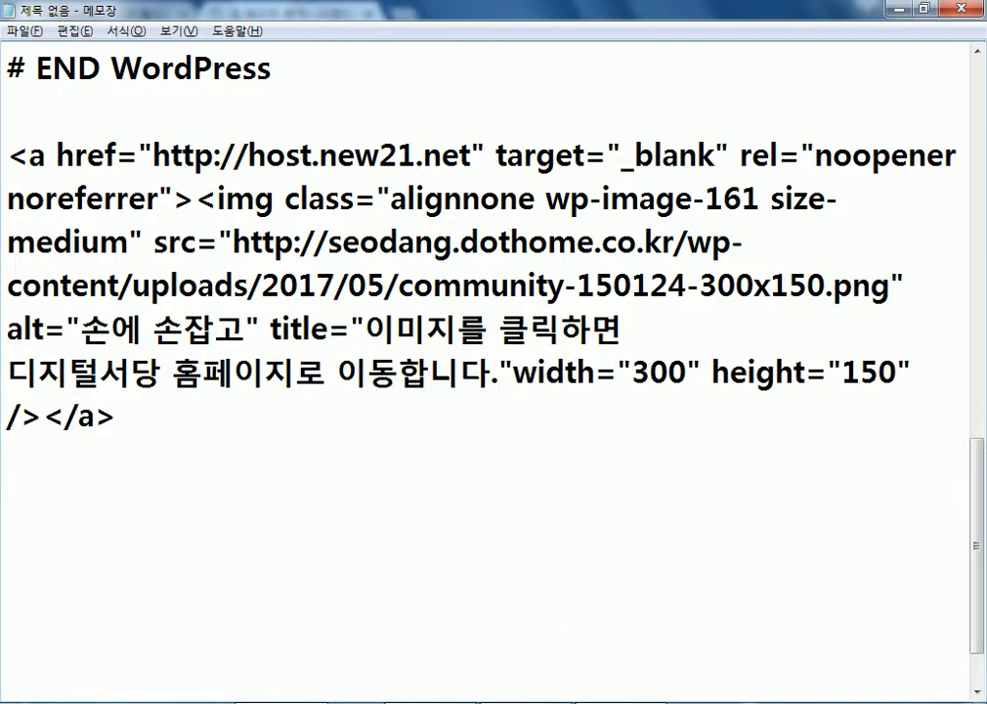
- Copy the edited image code from Notepad and replace the sandbox page's HTML with it in the WordPress editor
{"action": "left_click_drag", "start_coordinate": [7, 155], "coordinate": [137, 412]}
{"action": "key", "text": "ctrl+c"}
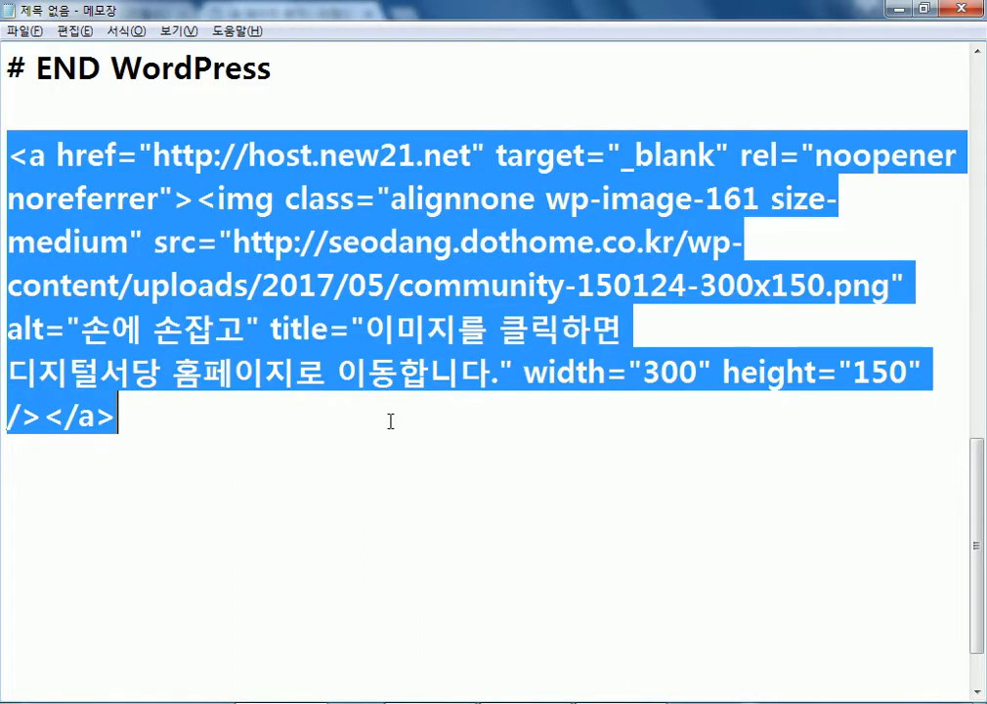
{"action": "key", "text": "alt+Tab"}
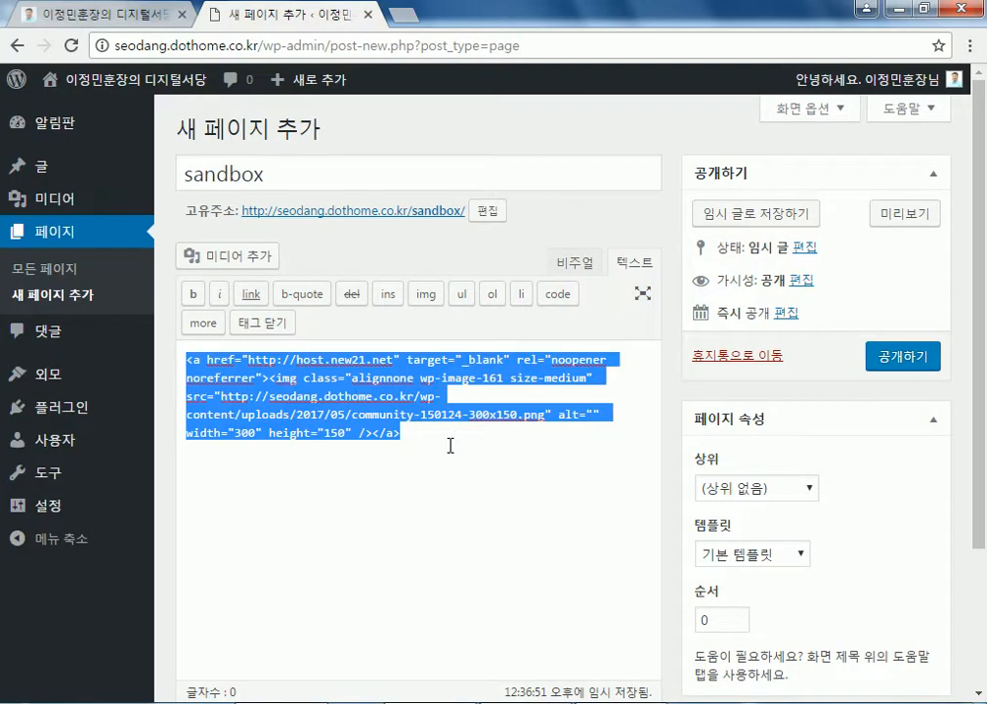
{"action": "key", "text": "ctrl+v"}
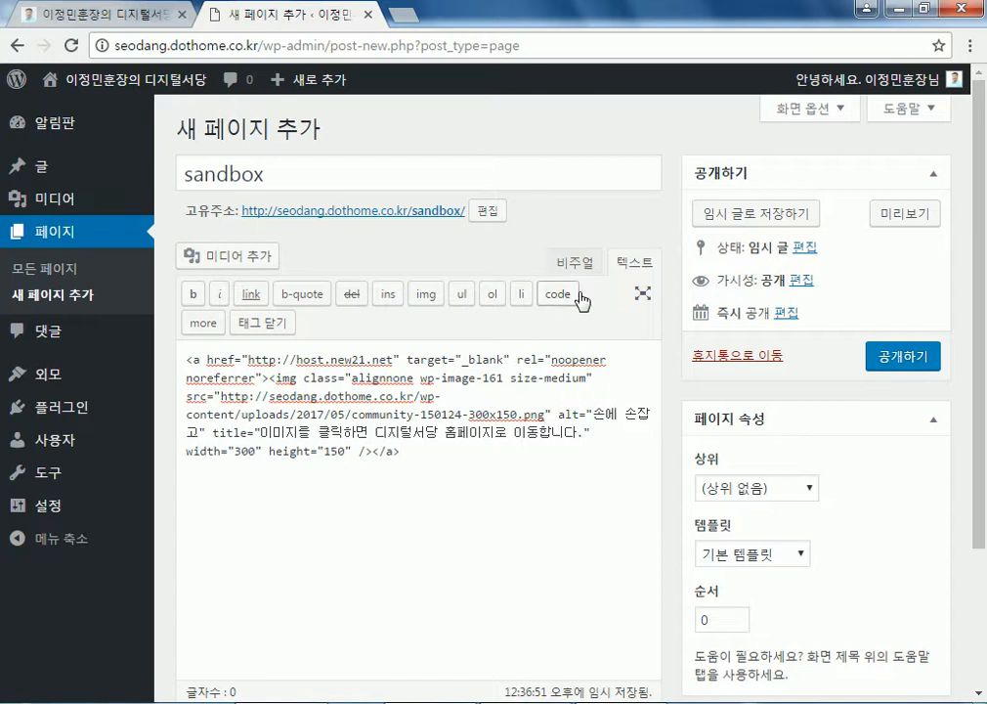
- Return to the visual editor, open the community image's details, and check its alternative text, link settings and title attribute
{"action": "left_click", "coordinate": [575, 261]}
{"action": "left_click", "coordinate": [325, 405]}
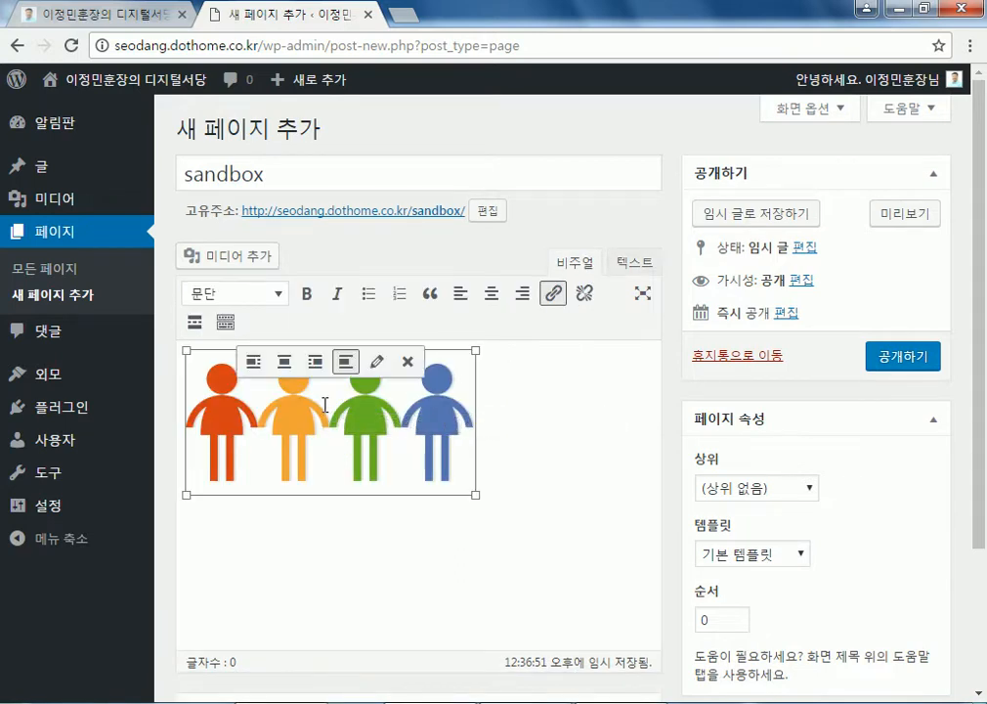
{"action": "left_click", "coordinate": [378, 366]}
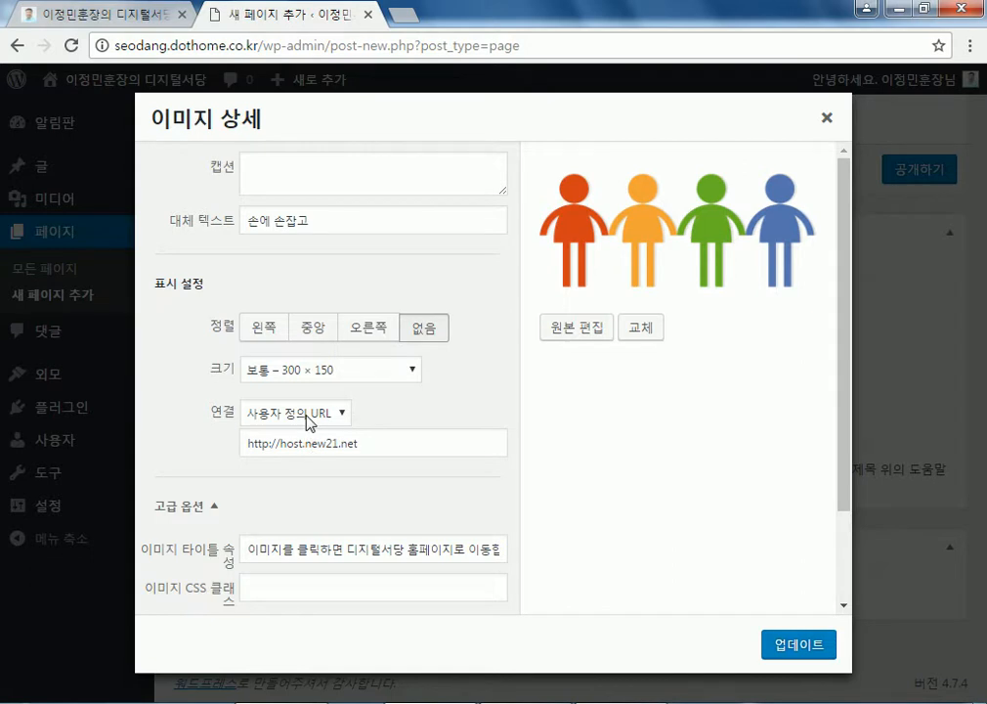
{"action": "scroll", "coordinate": [371, 461], "scroll_direction": "down", "scroll_amount": 2}
{"action": "scroll", "coordinate": [371, 459], "scroll_direction": "up", "scroll_amount": 2}
{"action": "left_click_drag", "start_coordinate": [318, 225], "coordinate": [249, 219]}
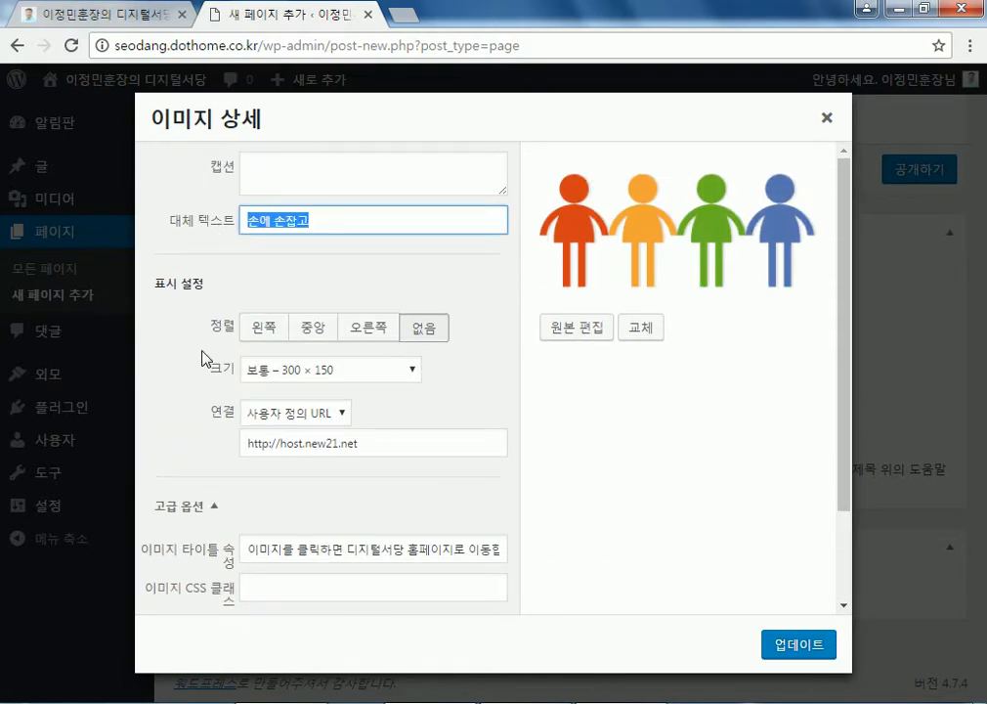
{"action": "scroll", "coordinate": [217, 510], "scroll_direction": "down", "scroll_amount": 2}
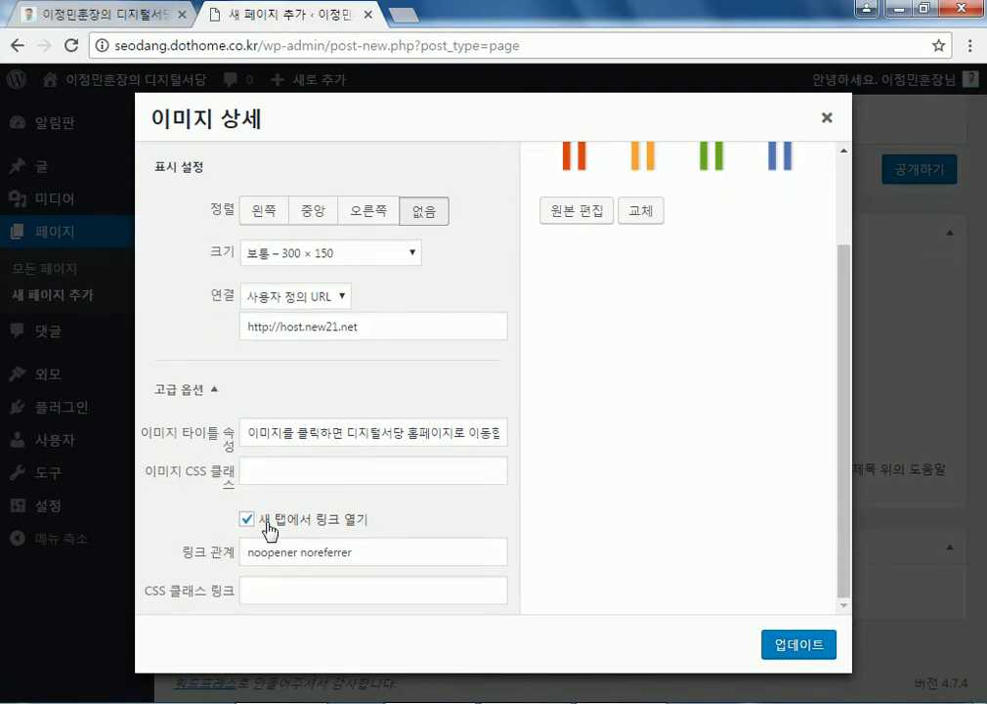
{"action": "left_click_drag", "start_coordinate": [256, 439], "coordinate": [478, 437]}
{"action": "left_click_drag", "start_coordinate": [250, 433], "coordinate": [541, 436]}
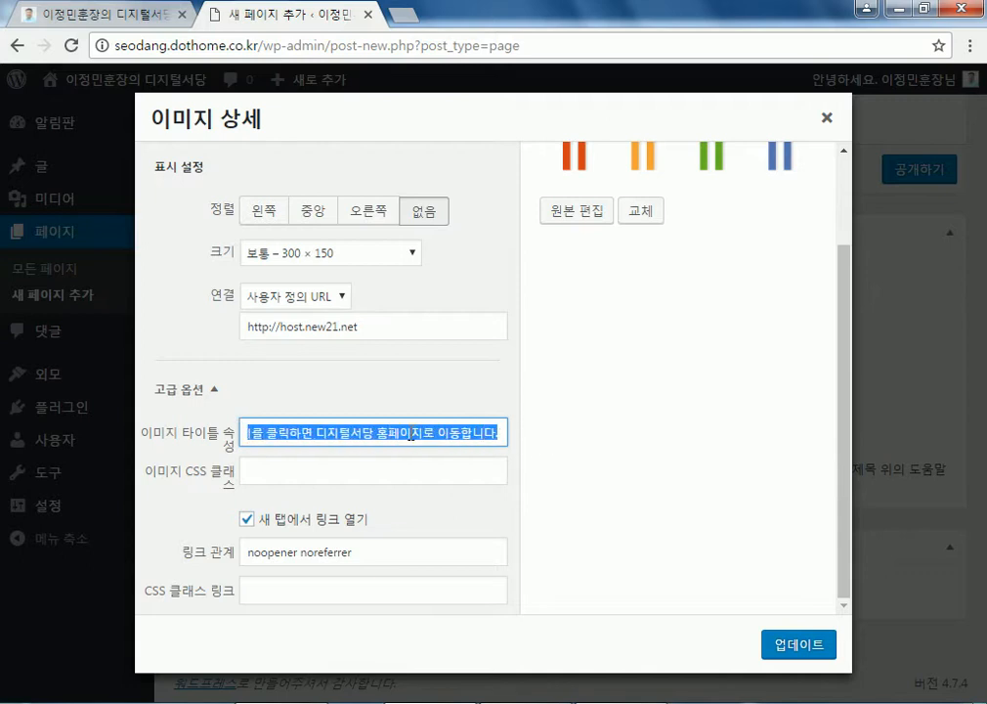
- Check the text of the image's title attribute and close the image details without updating
{"action": "left_click", "coordinate": [296, 437]}
{"action": "left_click_drag", "start_coordinate": [296, 437], "coordinate": [142, 445]}
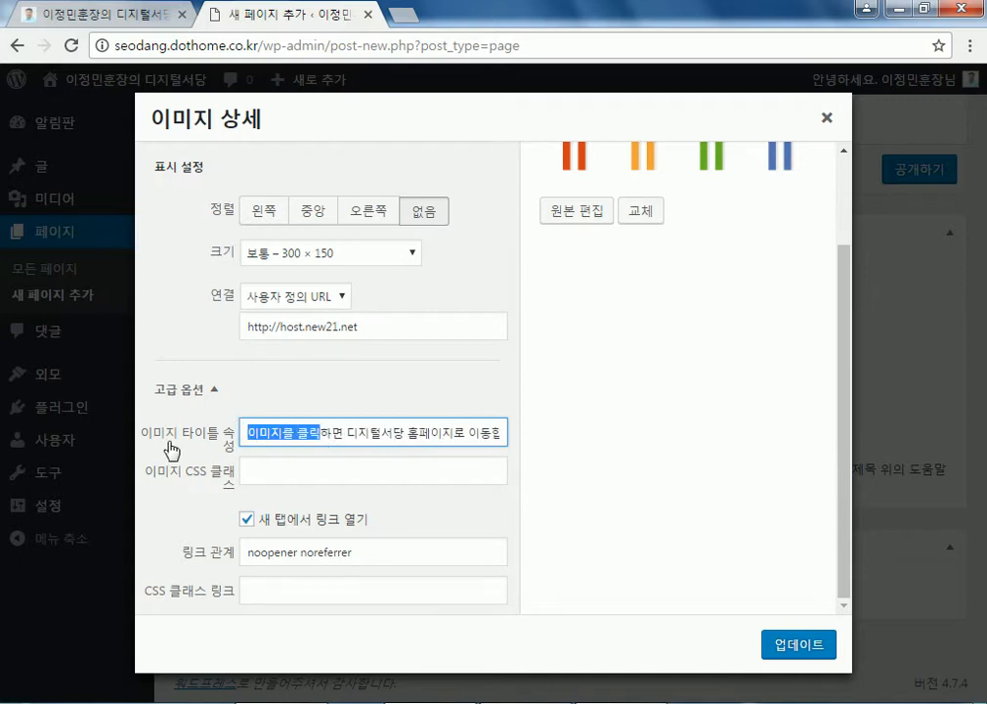
{"action": "left_click", "coordinate": [281, 433]}
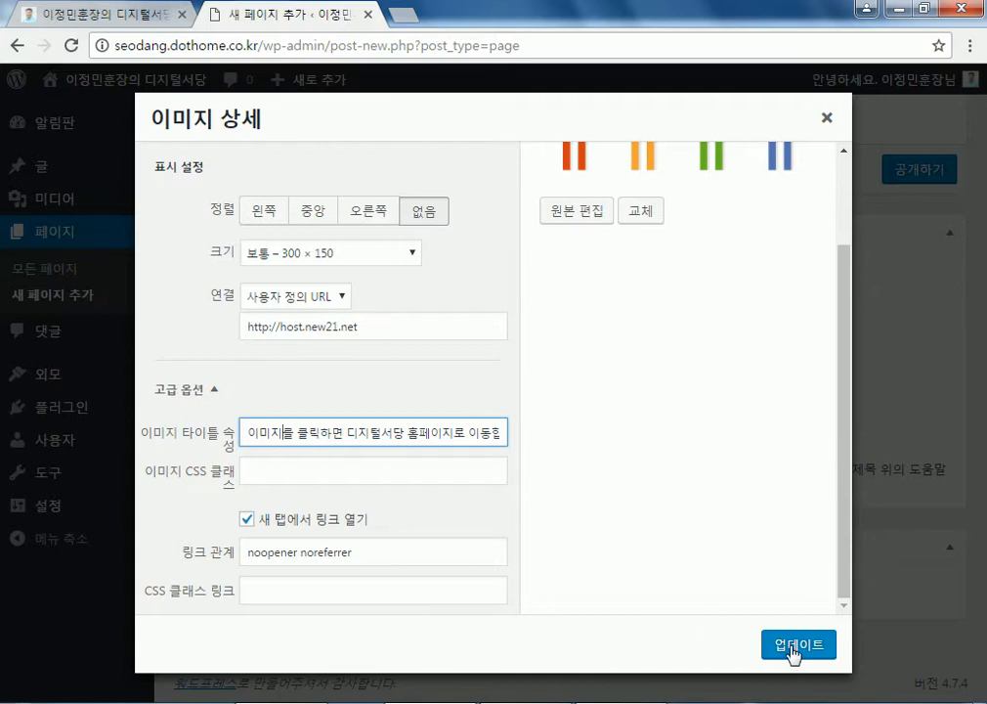
{"action": "left_click", "coordinate": [828, 118]}
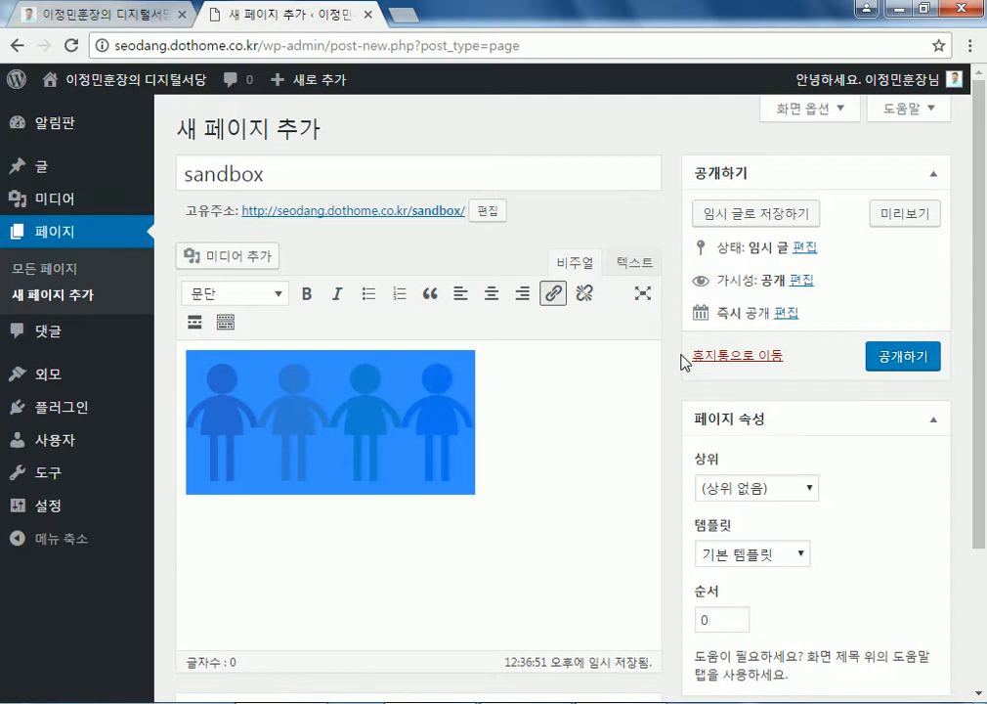
- Copy the sandbox page's complete image HTML from the text editor and publish the page
{"action": "left_click", "coordinate": [640, 269]}
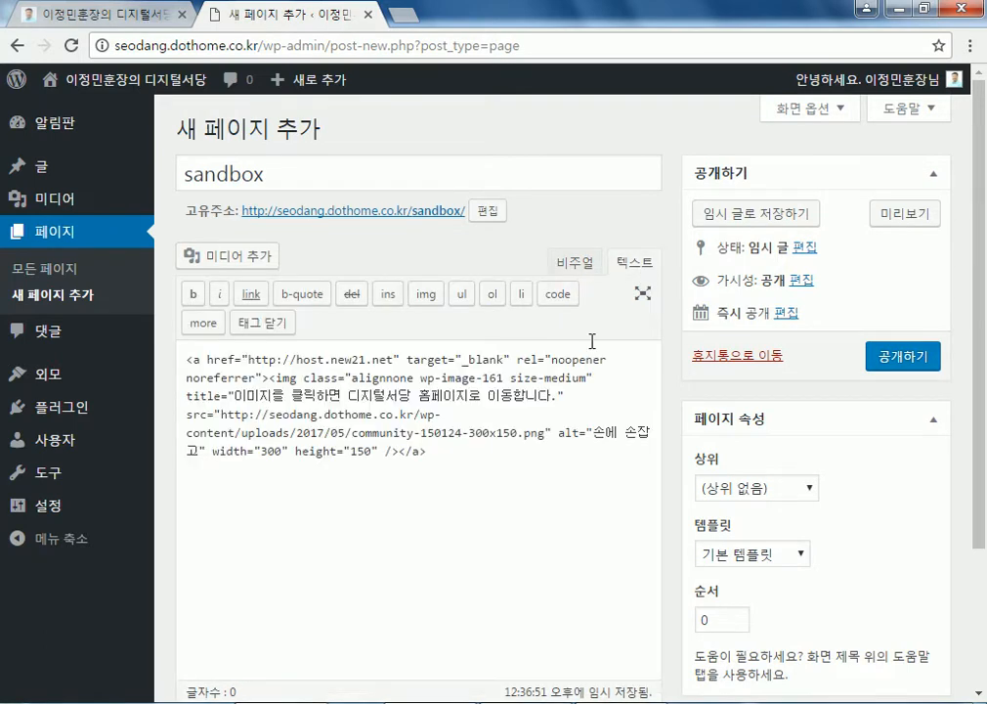
{"action": "left_click_drag", "start_coordinate": [462, 456], "coordinate": [104, 279]}
{"action": "right_click", "coordinate": [291, 392]}
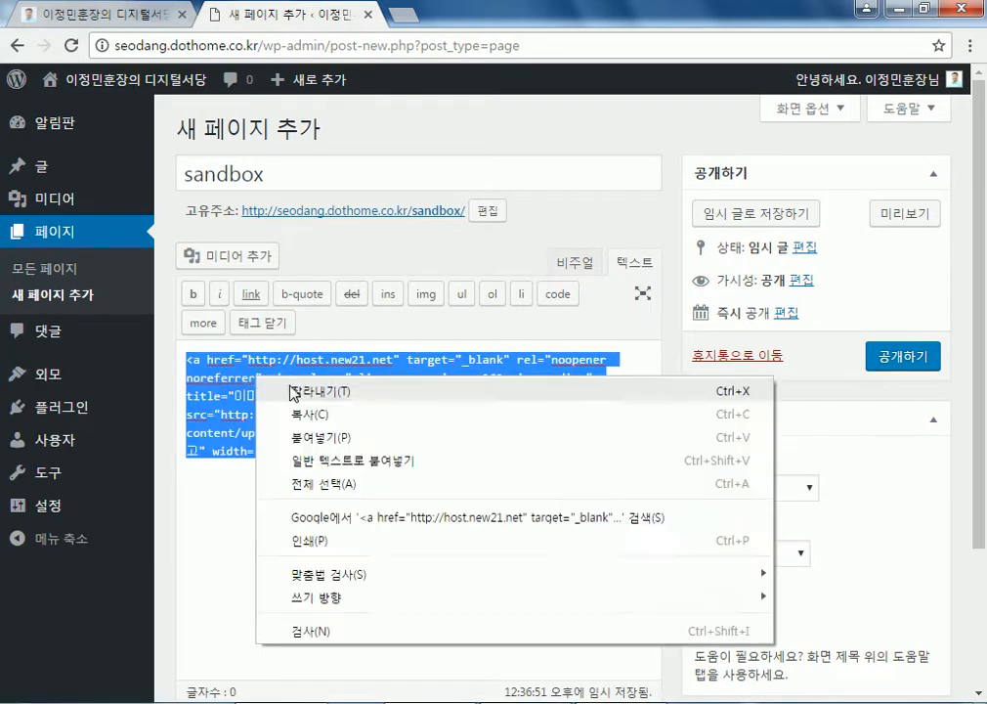
{"action": "left_click", "coordinate": [307, 417]}
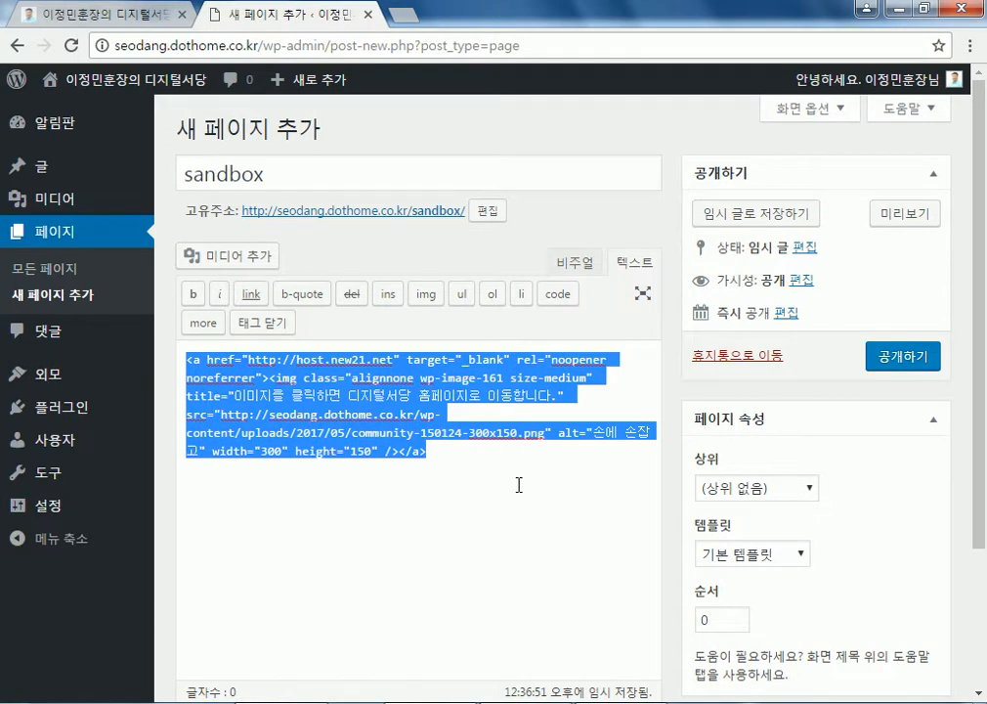
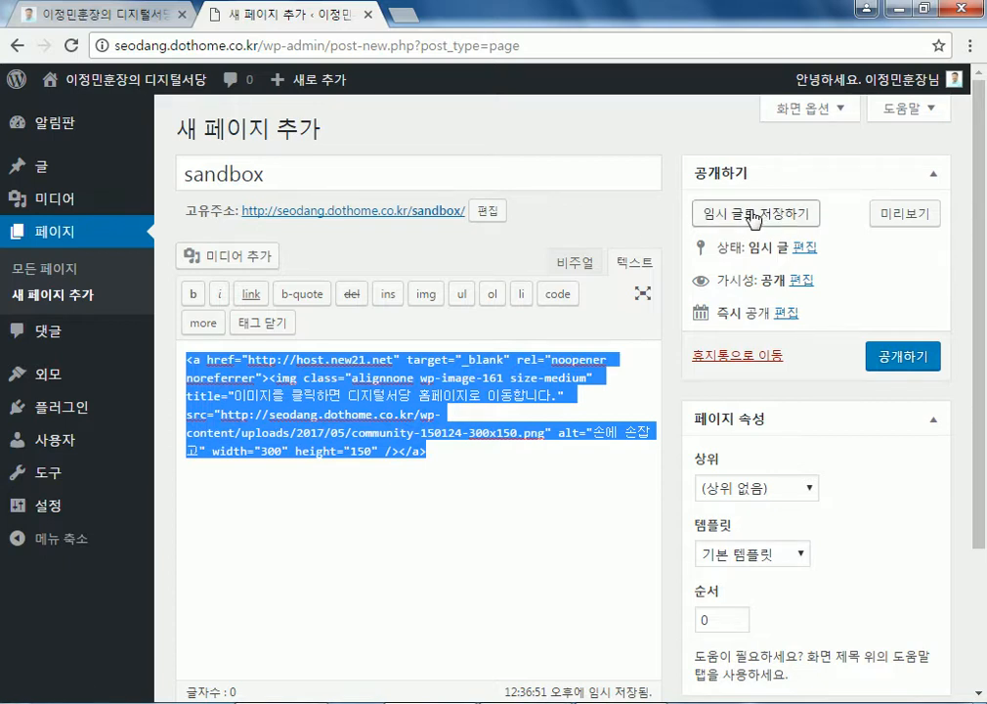
{"action": "left_click", "coordinate": [891, 360]}
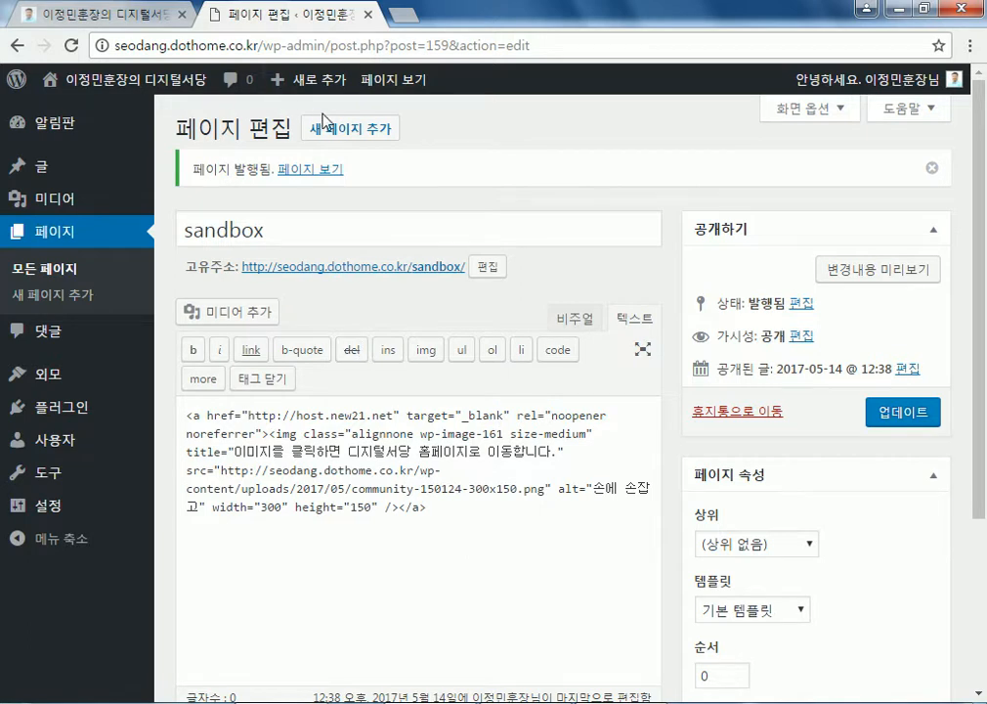
- Visit the site's front page and look at the 홍보센터 submenu
{"action": "mouse_move", "coordinate": [298, 83]}
{"action": "left_click", "coordinate": [278, 113]}
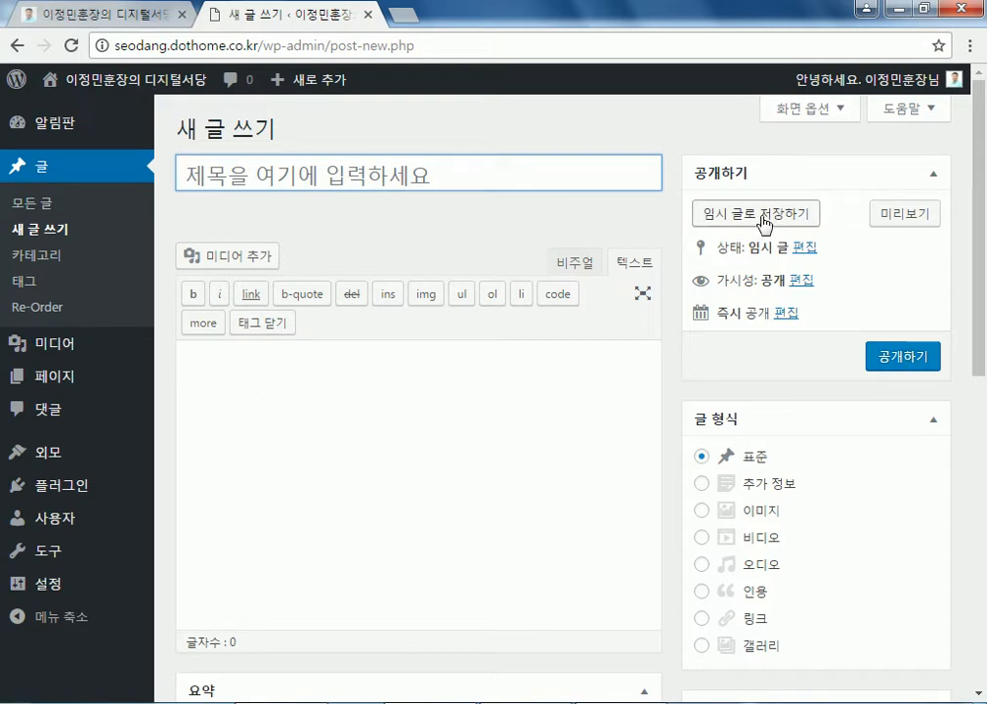
{"action": "mouse_move", "coordinate": [139, 88]}
{"action": "left_click", "coordinate": [171, 119]}
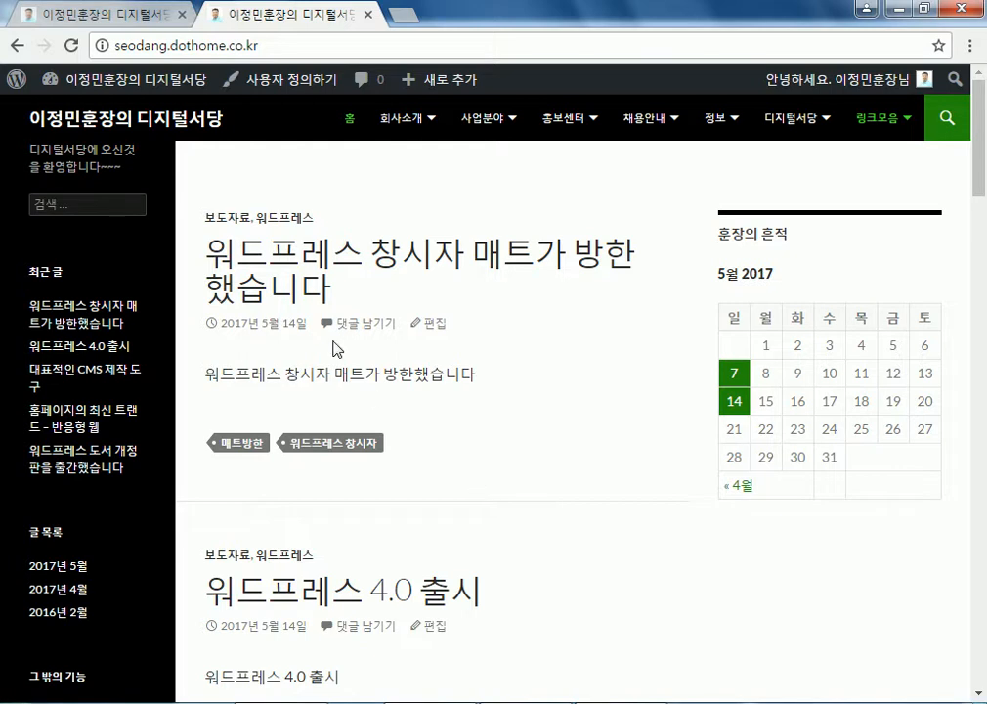
{"action": "mouse_move", "coordinate": [575, 129]}
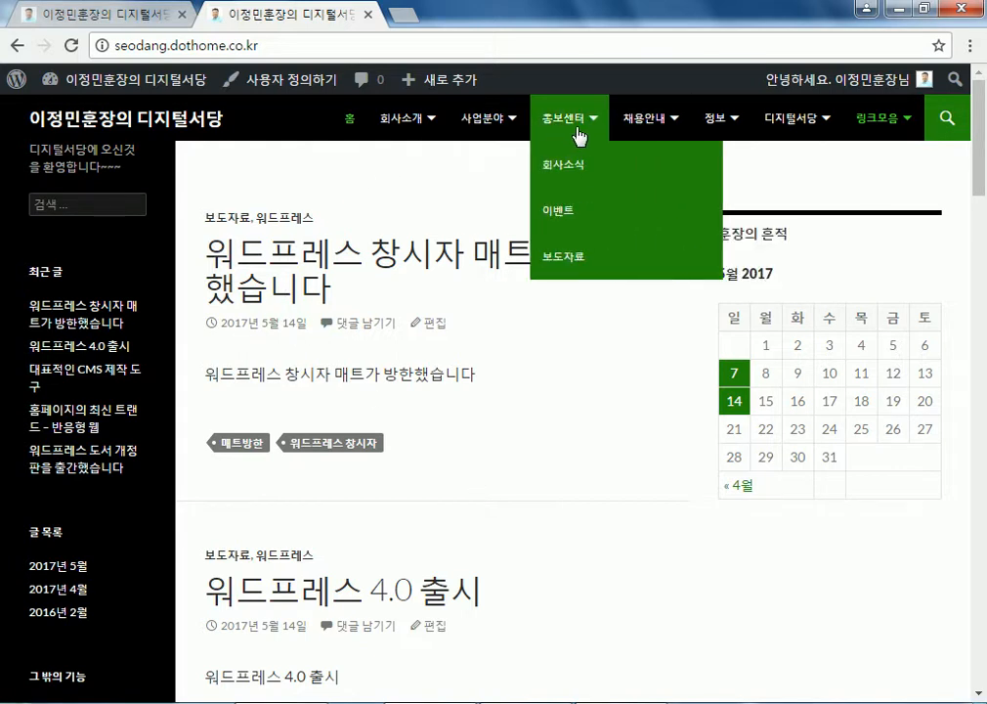
- Open the site's widget management and add a 텍스트 widget to the 주 사이드바
{"action": "left_click", "coordinate": [189, 93]}
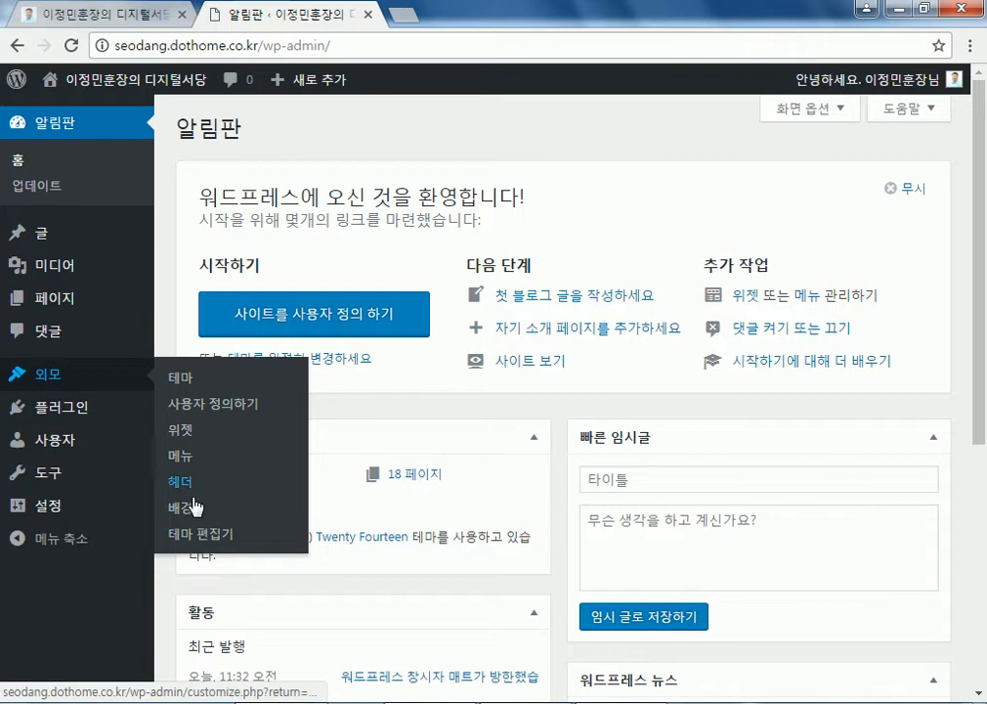
{"action": "left_click", "coordinate": [186, 433]}
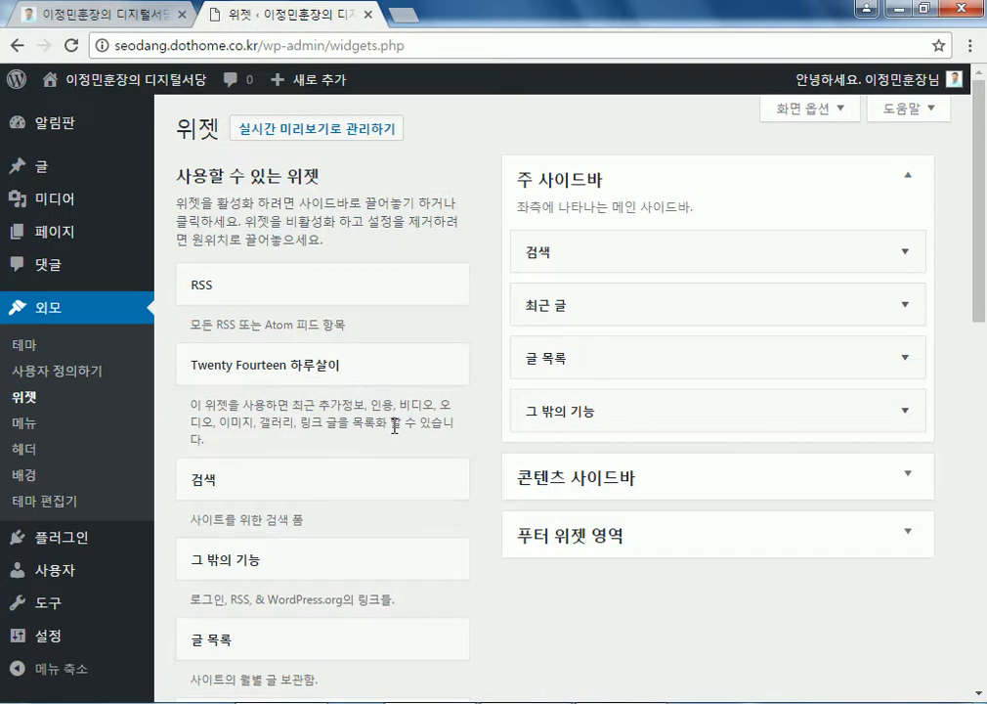
{"action": "scroll", "coordinate": [335, 467], "scroll_direction": "down", "scroll_amount": 7}
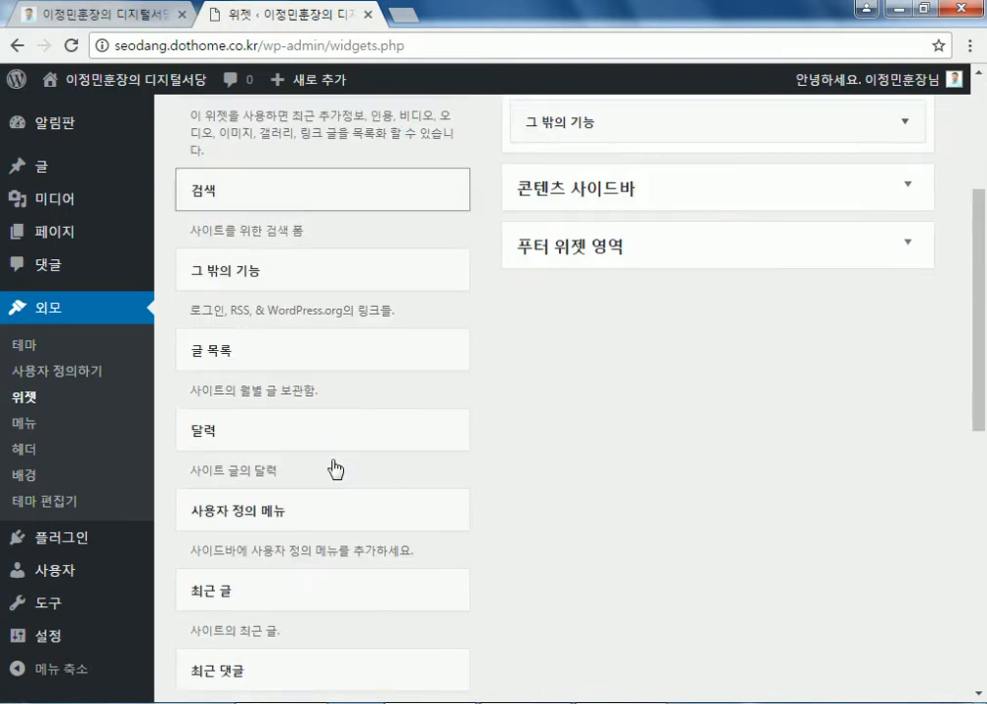
{"action": "scroll", "coordinate": [322, 468], "scroll_direction": "down", "scroll_amount": 1}
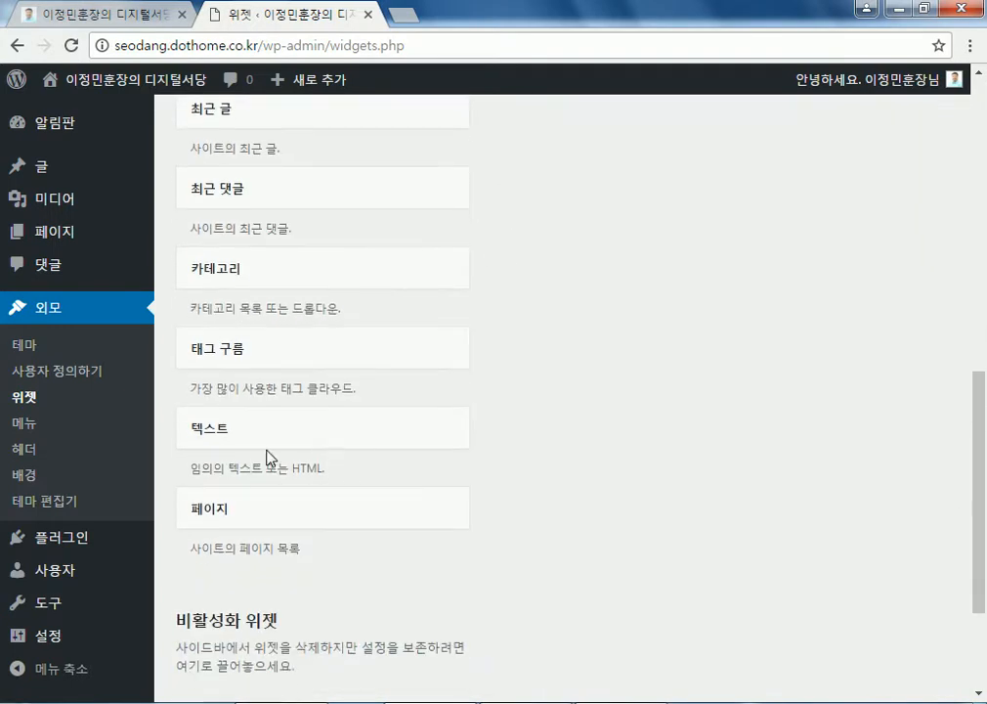
{"action": "left_click", "coordinate": [230, 443]}
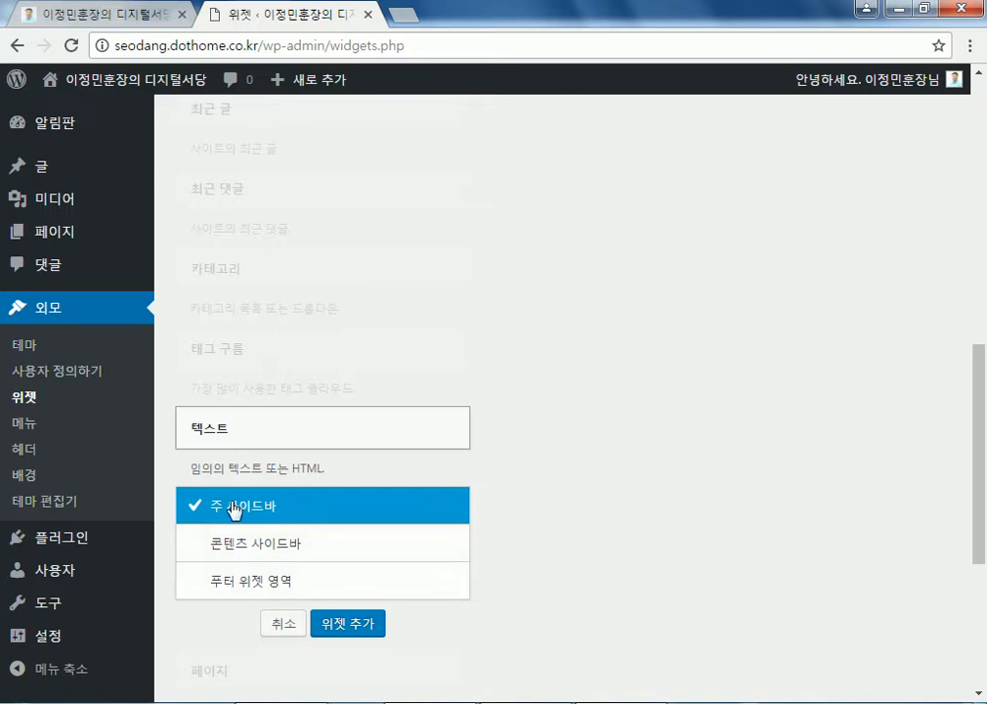
{"action": "left_click", "coordinate": [354, 624]}
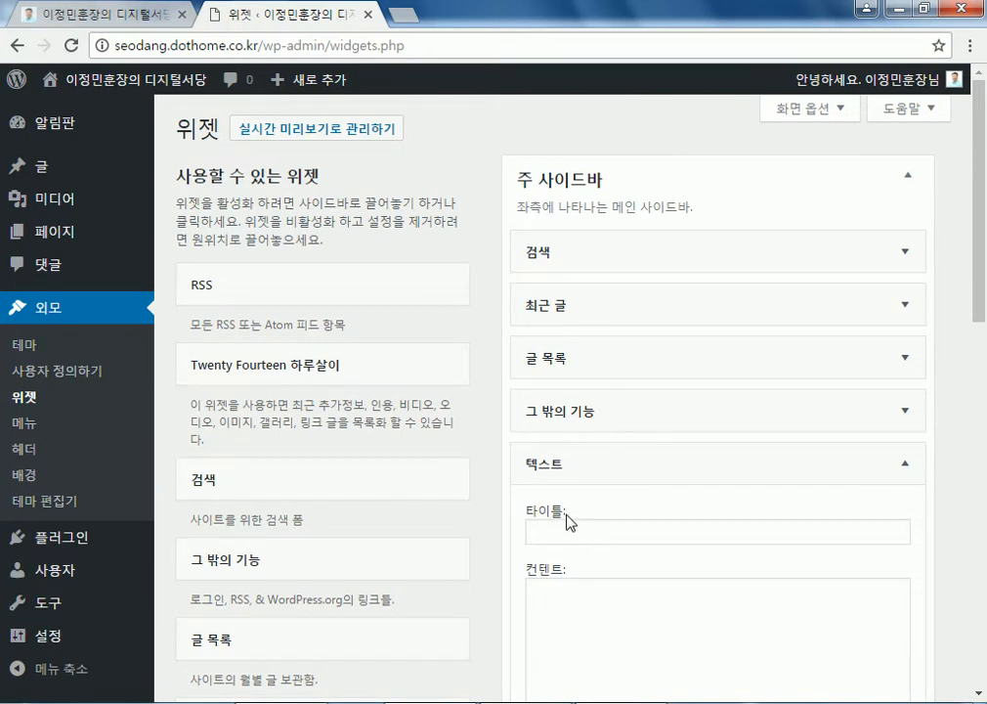
- Paste the copied image link HTML into the content of the new 텍스트 widget
{"action": "left_click", "coordinate": [577, 529]}
{"action": "scroll", "coordinate": [569, 426], "scroll_direction": "down", "scroll_amount": 3}
{"action": "left_click", "coordinate": [586, 345]}
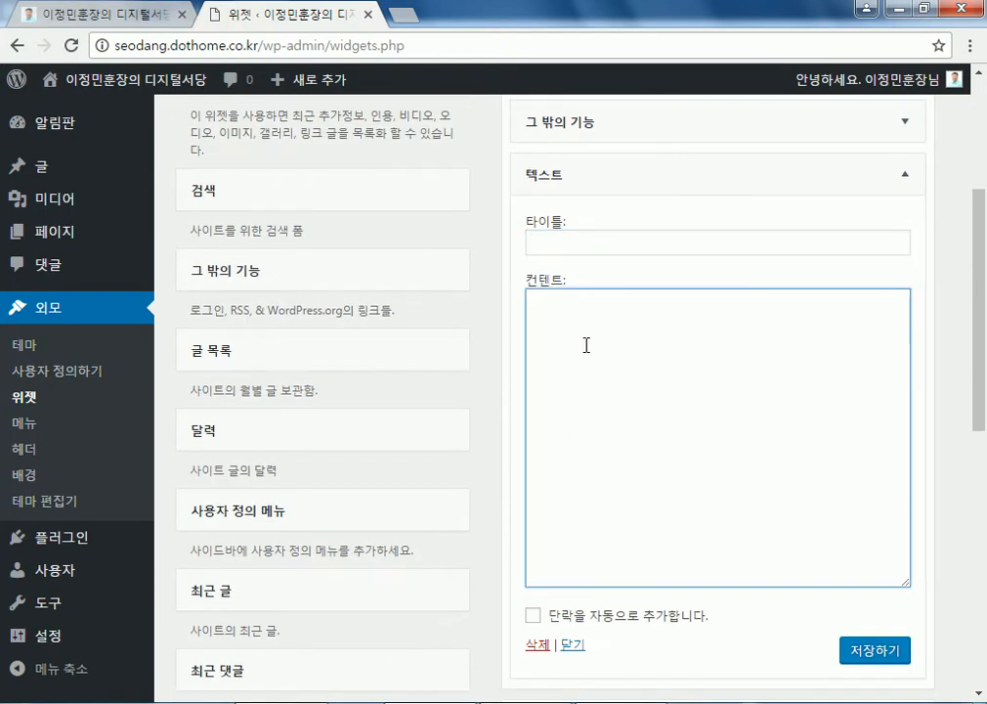
{"action": "scroll", "coordinate": [277, 579], "scroll_direction": "down", "scroll_amount": 2}
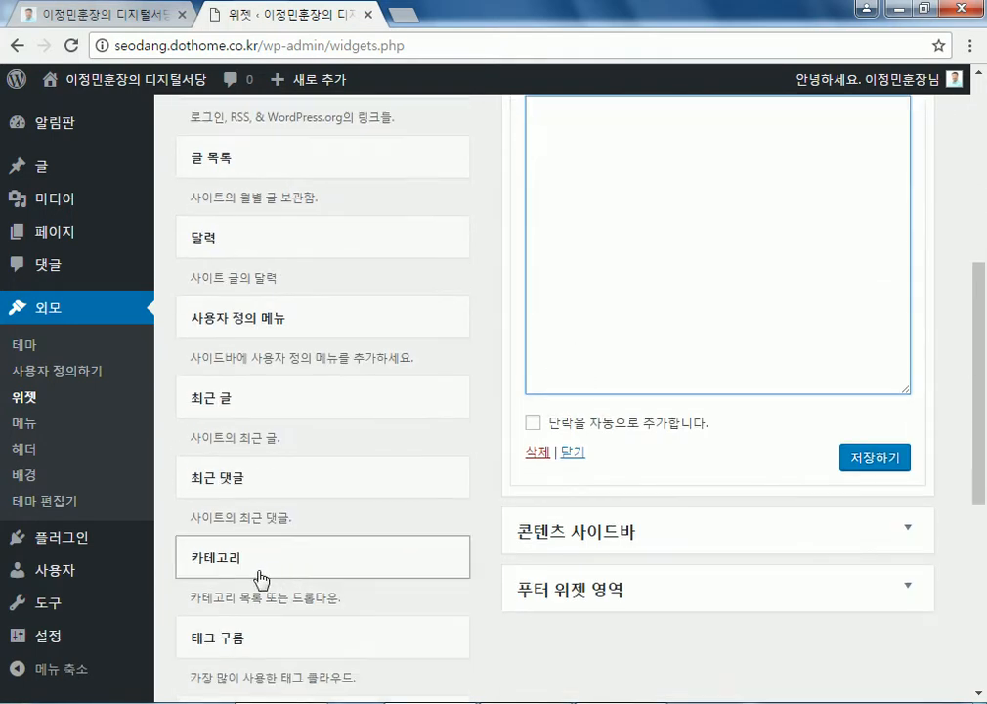
{"action": "scroll", "coordinate": [229, 606], "scroll_direction": "down", "scroll_amount": 4}
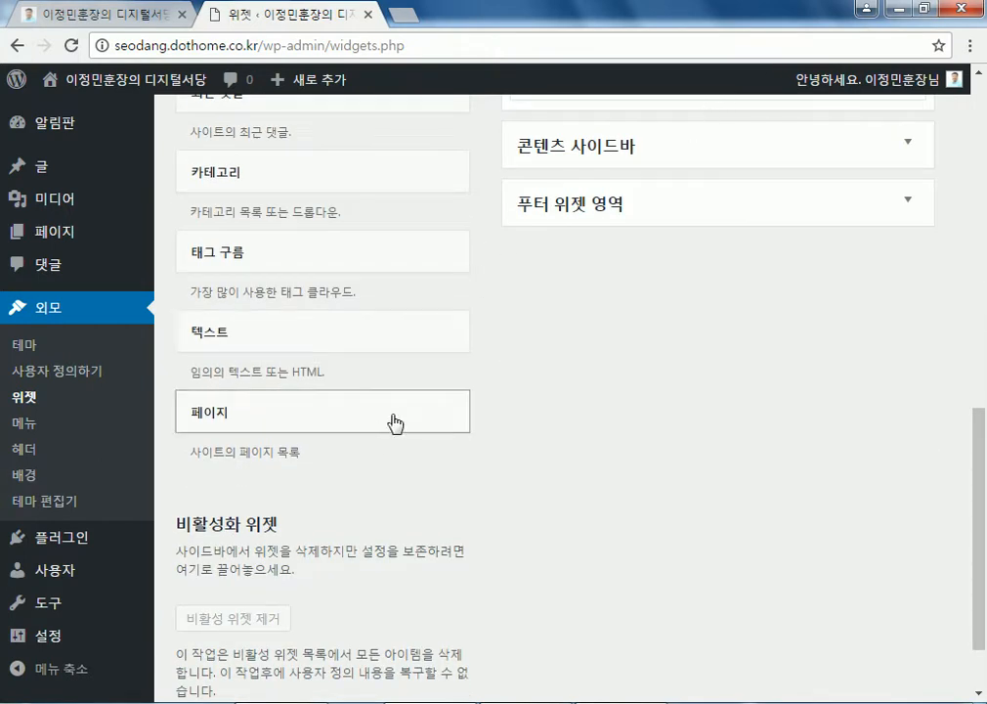
{"action": "scroll", "coordinate": [430, 391], "scroll_direction": "up", "scroll_amount": 3}
{"action": "scroll", "coordinate": [365, 258], "scroll_direction": "up", "scroll_amount": 1}
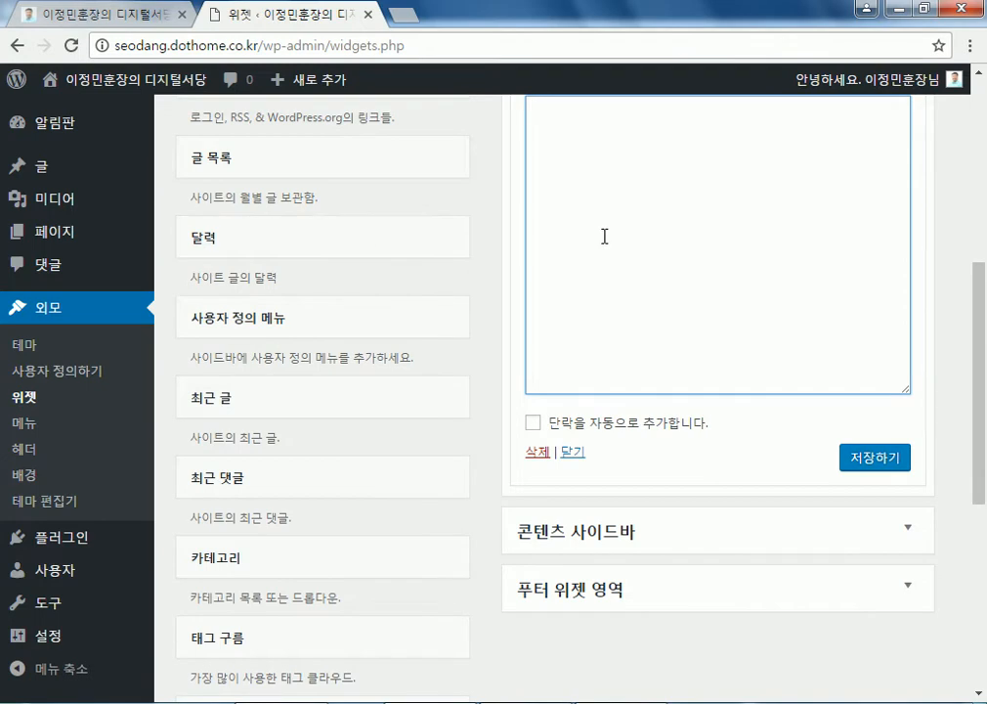
{"action": "scroll", "coordinate": [518, 332], "scroll_direction": "down", "scroll_amount": 5}
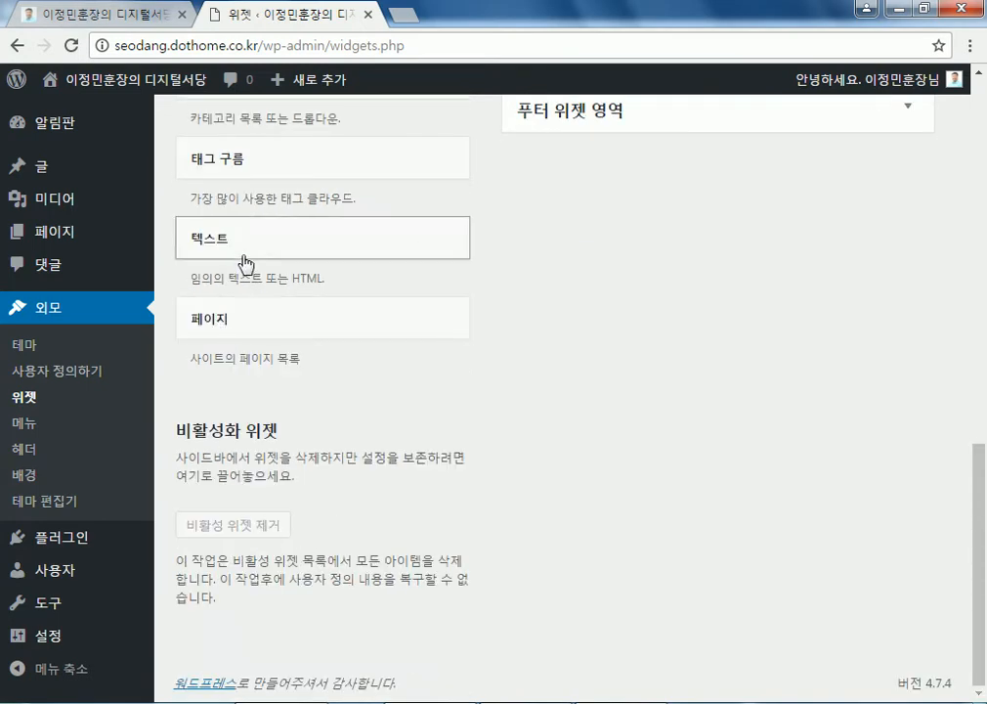
{"action": "scroll", "coordinate": [595, 226], "scroll_direction": "up", "scroll_amount": 3}
{"action": "scroll", "coordinate": [596, 226], "scroll_direction": "up", "scroll_amount": 3}
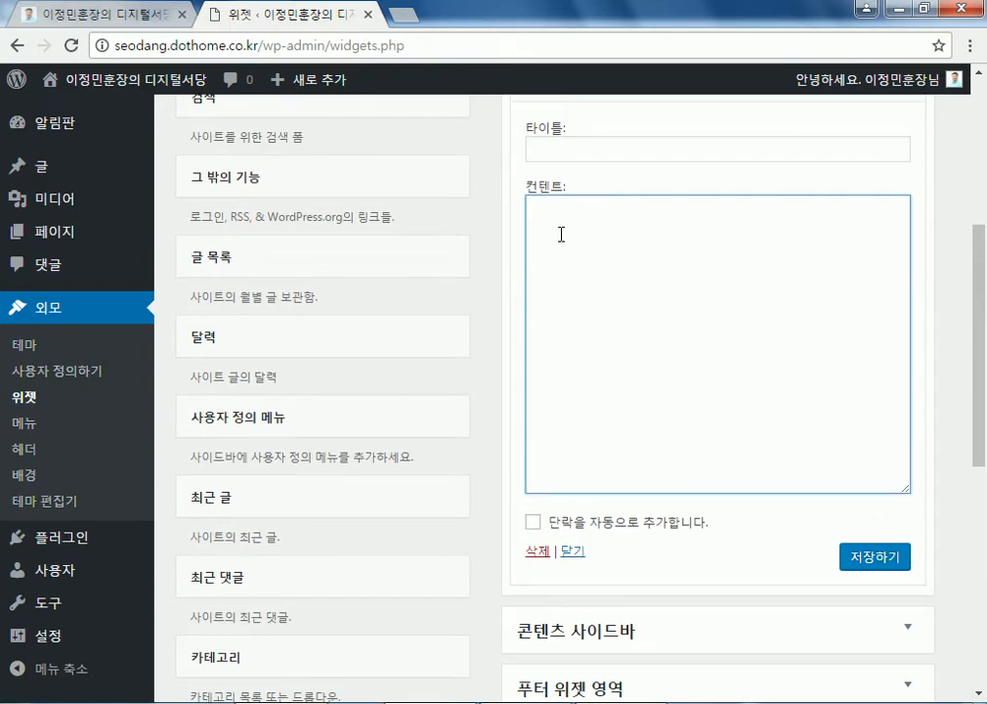
{"action": "scroll", "coordinate": [332, 322], "scroll_direction": "down", "scroll_amount": 4}
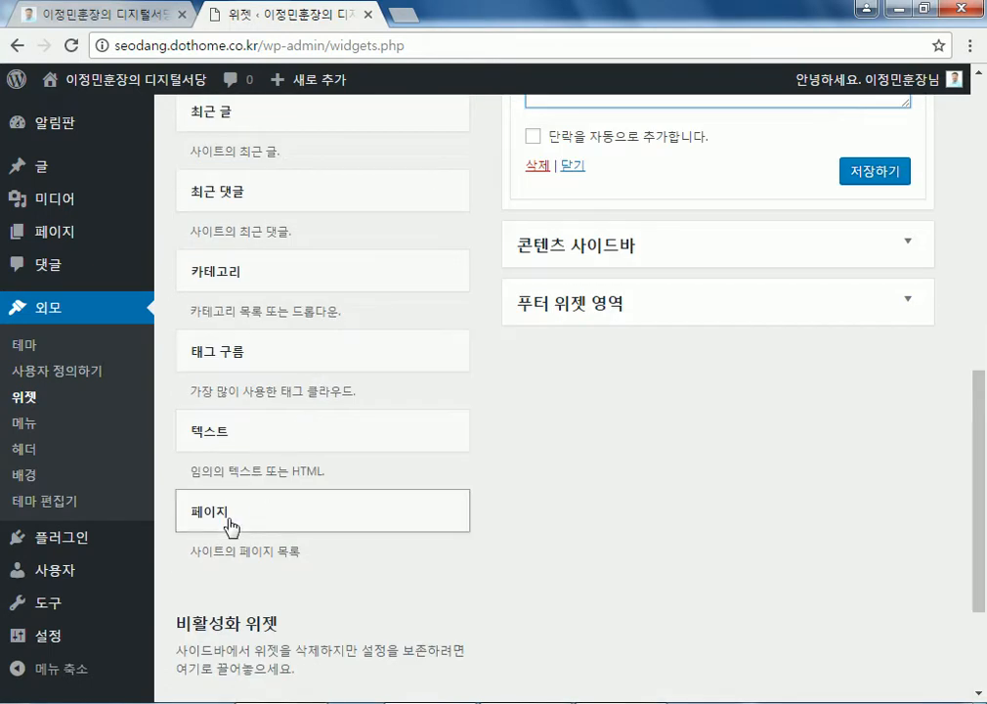
{"action": "scroll", "coordinate": [645, 297], "scroll_direction": "up", "scroll_amount": 5}
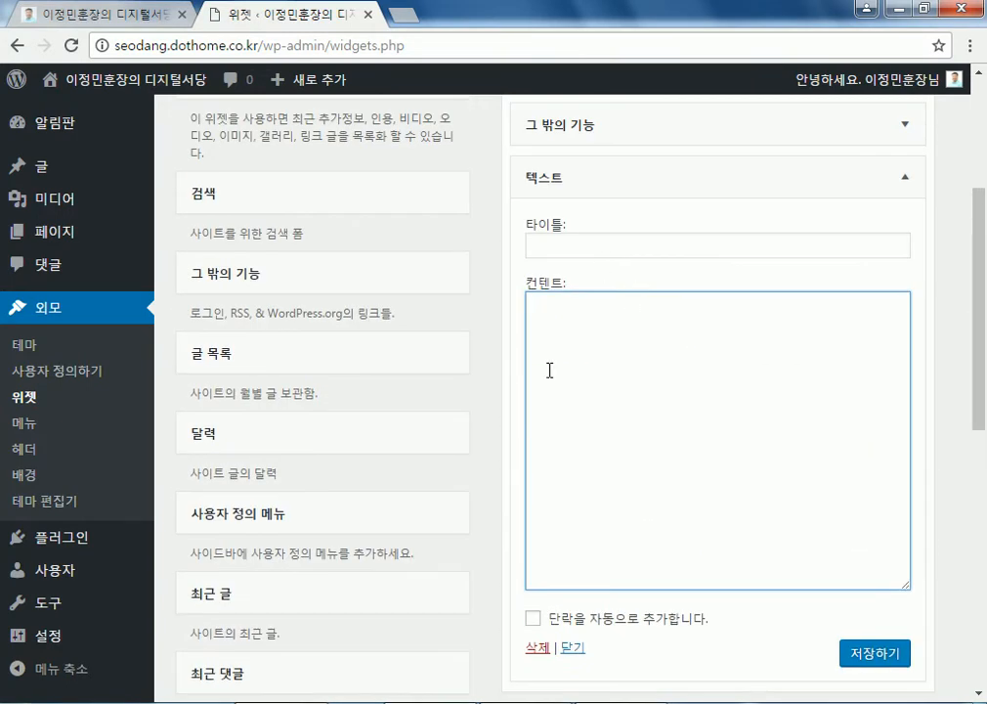
{"action": "type", "text": "<a href=\"http://host.new21.net\" target=\"_blank\" rel=\"noopener noreferrer\"><img class=\"alignnone wp-image-161 size-medium\" title=\"이미지를 클릭하면 디지털서당 홈페이지로 이동합니다.\" src=\"http://seodang.dothome.co.kr/wp-content/uploads/2017/05/community-150124-300x150.png\" alt=\"손에 손잡고\" width=\"300\" height=\"150\" /></a>"}
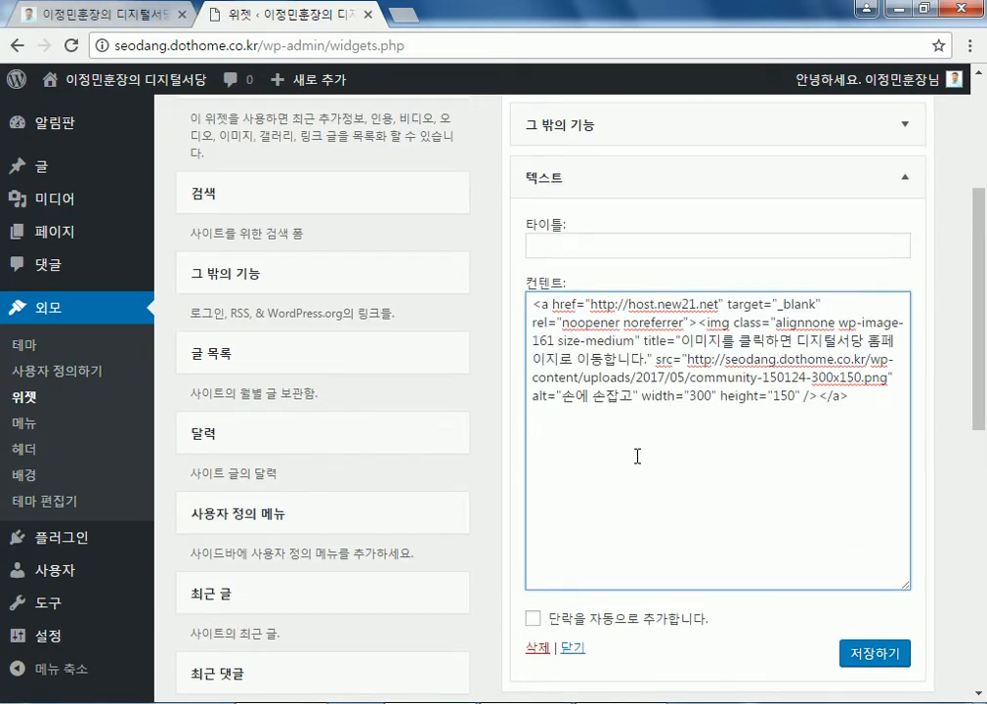
- Leave the text widget's title empty and save the widget
{"action": "left_click", "coordinate": [605, 246]}
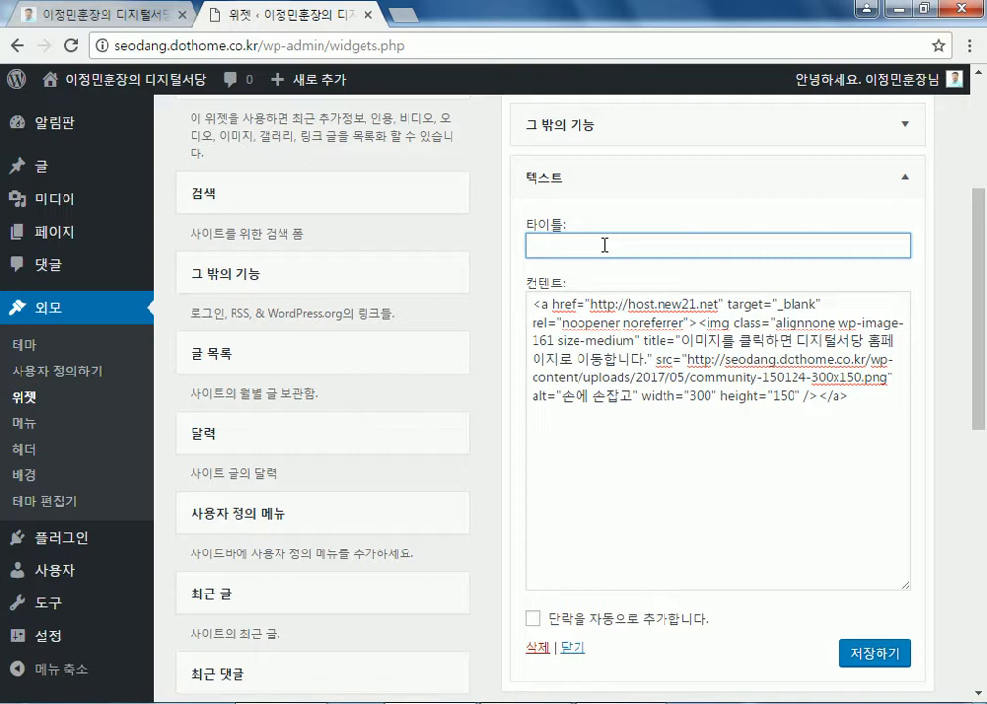
{"action": "left_click", "coordinate": [869, 654]}
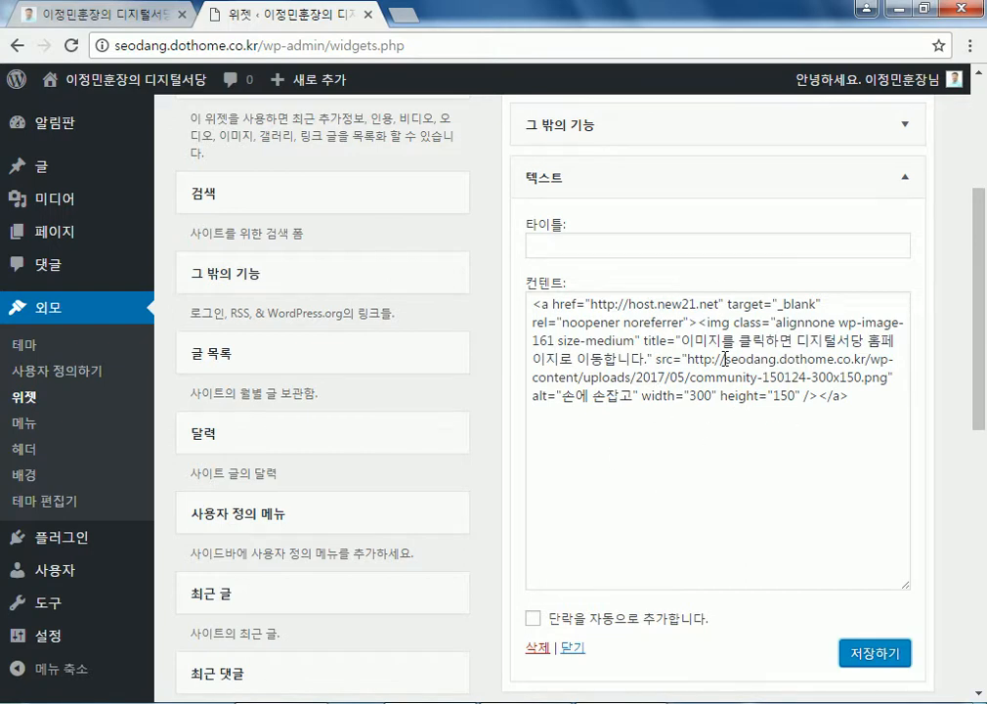
{"action": "left_click", "coordinate": [850, 653]}
- Visit the site's front page and check the community image below the 그 밖의 기능 widget in the sidebar
{"action": "scroll", "coordinate": [937, 502], "scroll_direction": "up", "scroll_amount": 3}
{"action": "left_click", "coordinate": [118, 89]}
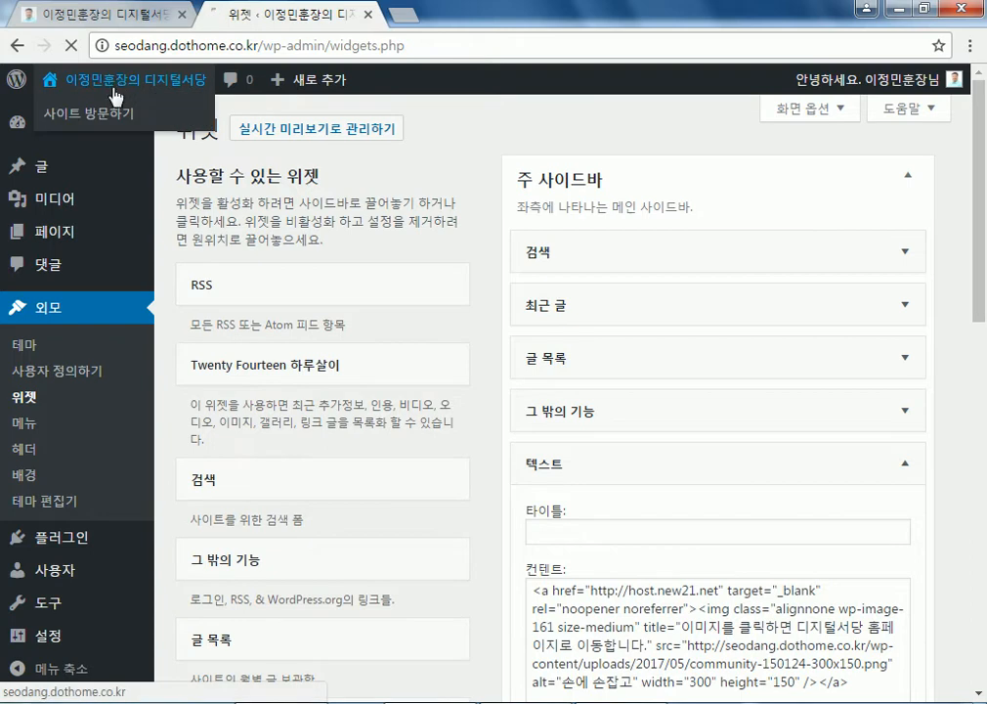
{"action": "scroll", "coordinate": [154, 364], "scroll_direction": "down", "scroll_amount": 7}
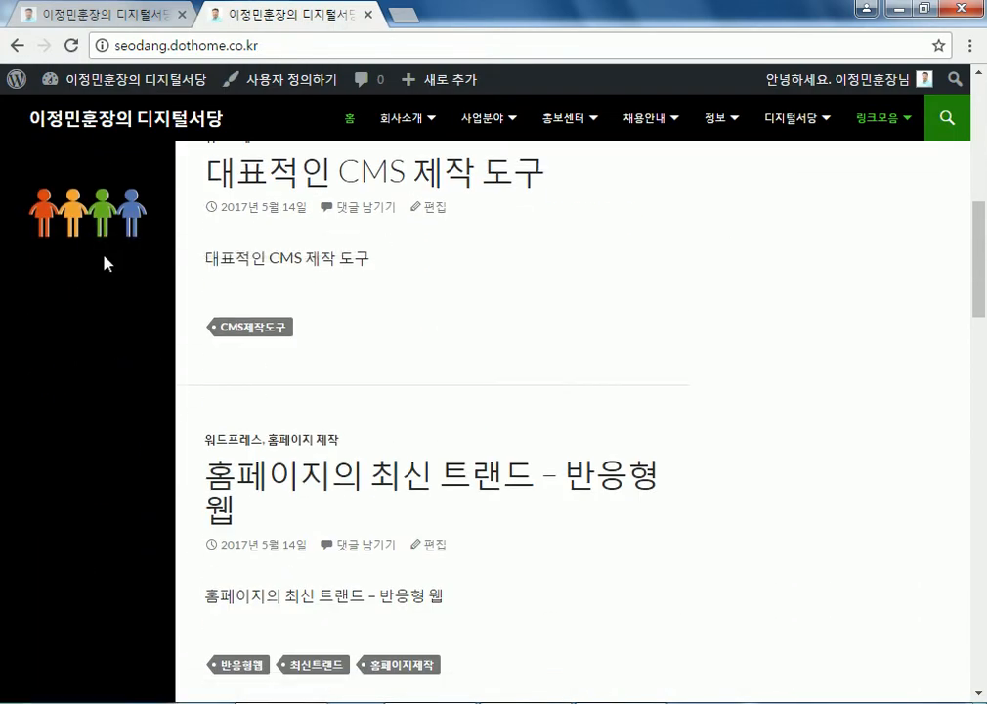
{"action": "scroll", "coordinate": [105, 262], "scroll_direction": "up", "scroll_amount": 2}
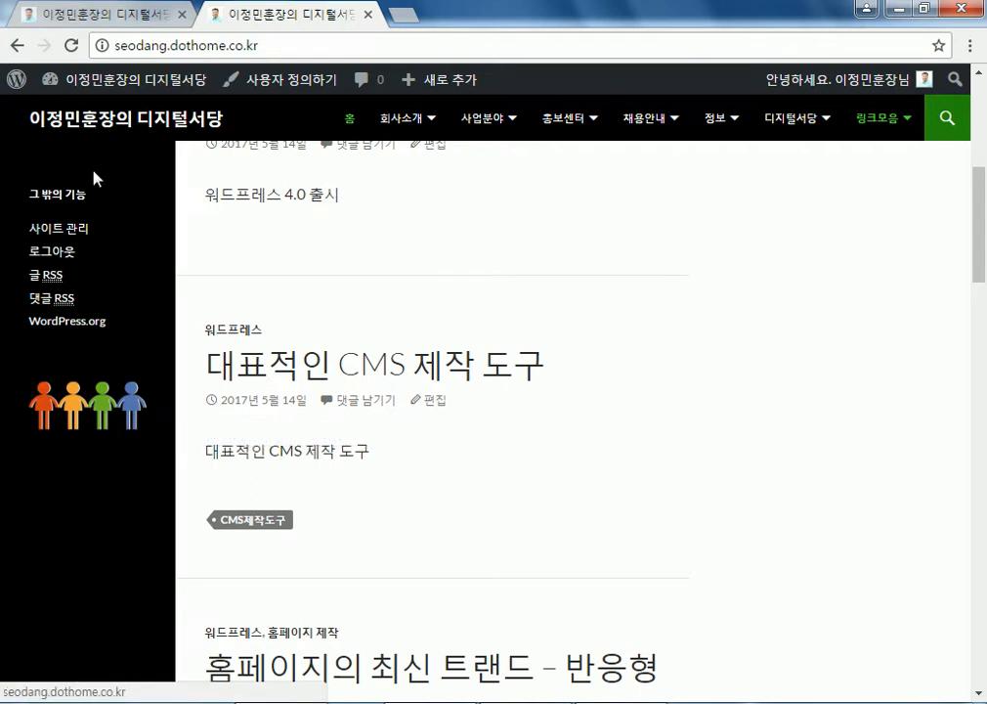
- Examine the widgets placed in the 주 사이드바 area on the site's widget management page and return to the front page
{"action": "mouse_move", "coordinate": [97, 79]}
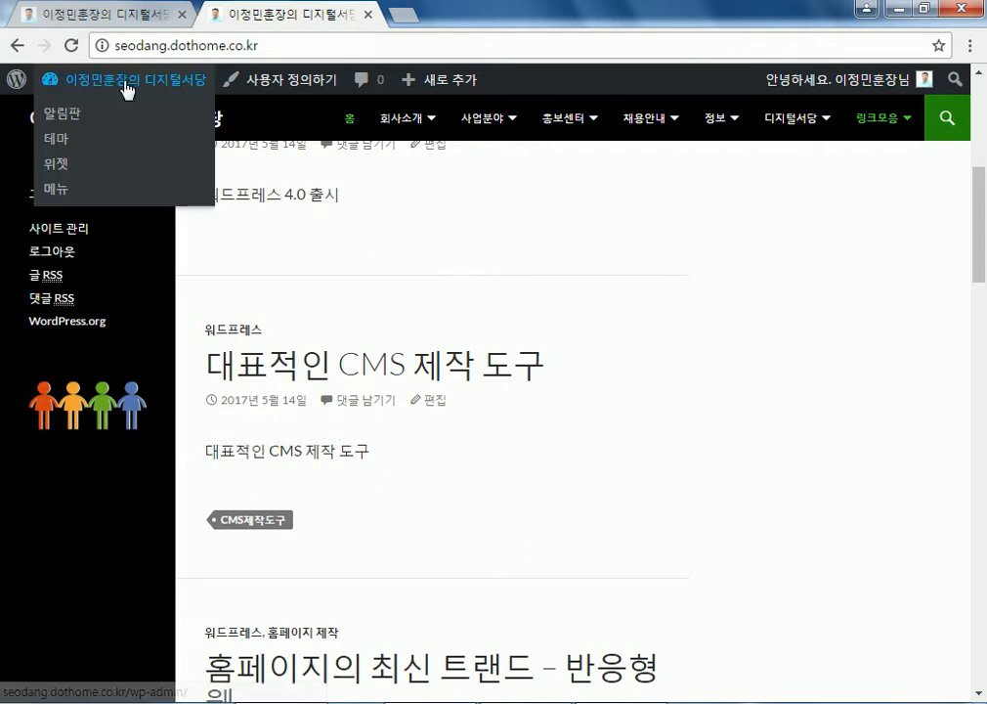
{"action": "left_click", "coordinate": [55, 163]}
{"action": "scroll", "coordinate": [681, 359], "scroll_direction": "down", "scroll_amount": 3}
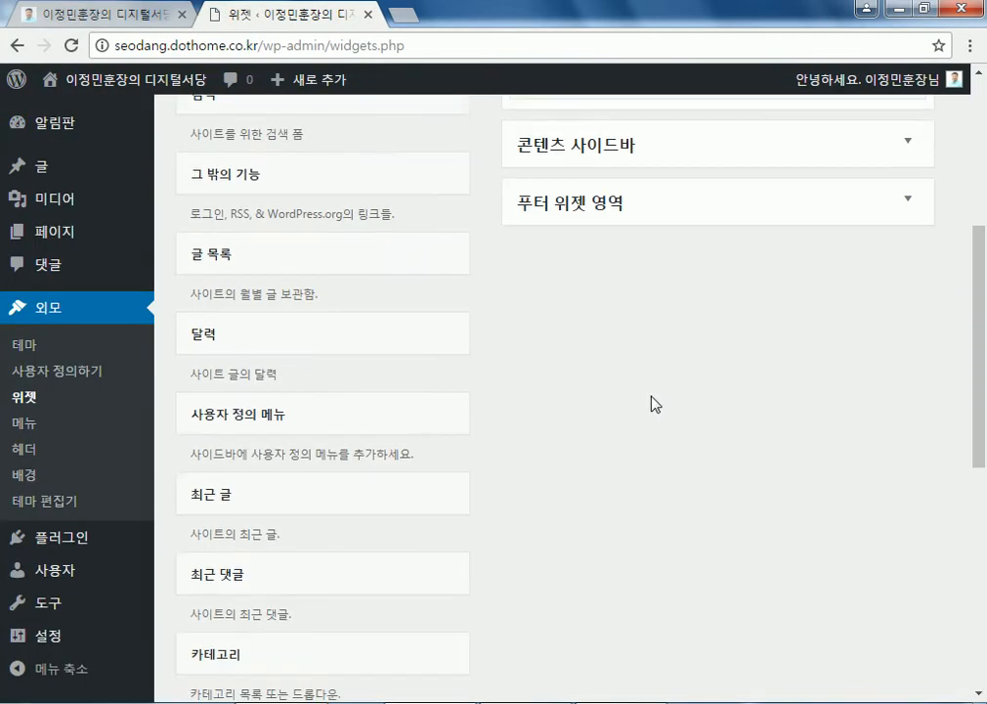
{"action": "scroll", "coordinate": [673, 404], "scroll_direction": "up", "scroll_amount": 4}
{"action": "left_click_drag", "start_coordinate": [557, 463], "coordinate": [551, 259]}
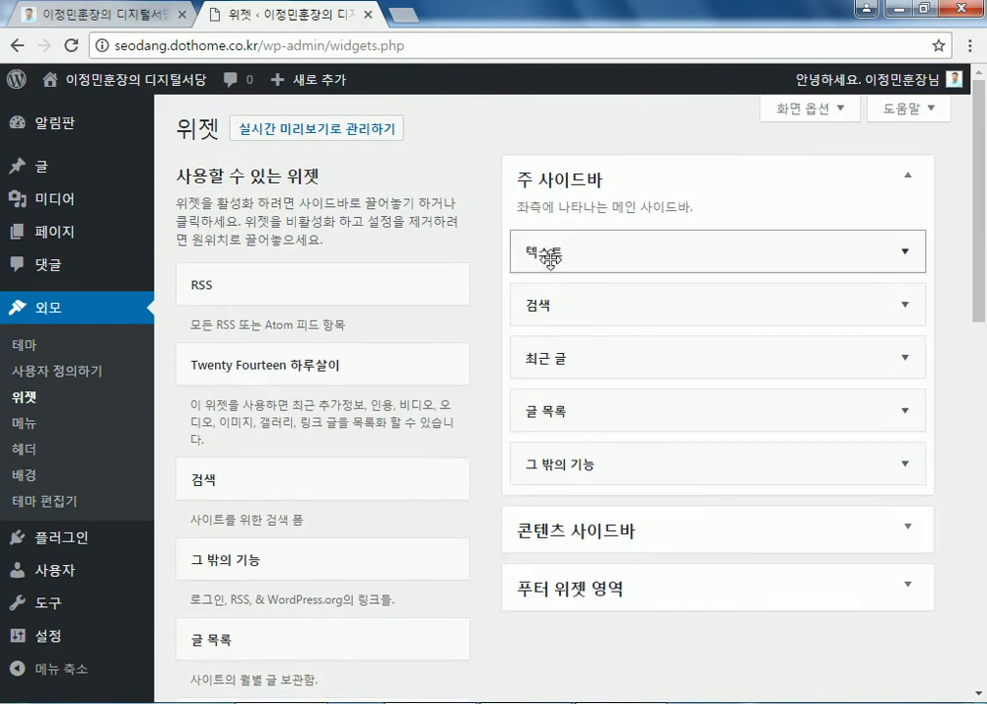
{"action": "scroll", "coordinate": [511, 457], "scroll_direction": "down", "scroll_amount": 4}
{"action": "scroll", "coordinate": [509, 456], "scroll_direction": "up", "scroll_amount": 4}
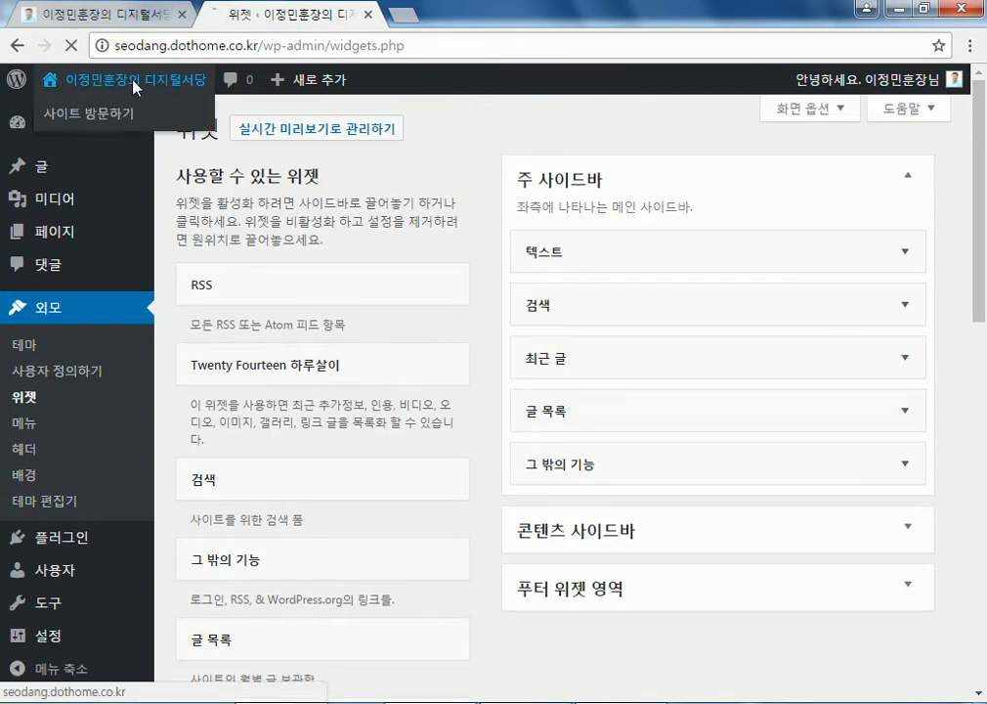
{"action": "left_click", "coordinate": [107, 79]}
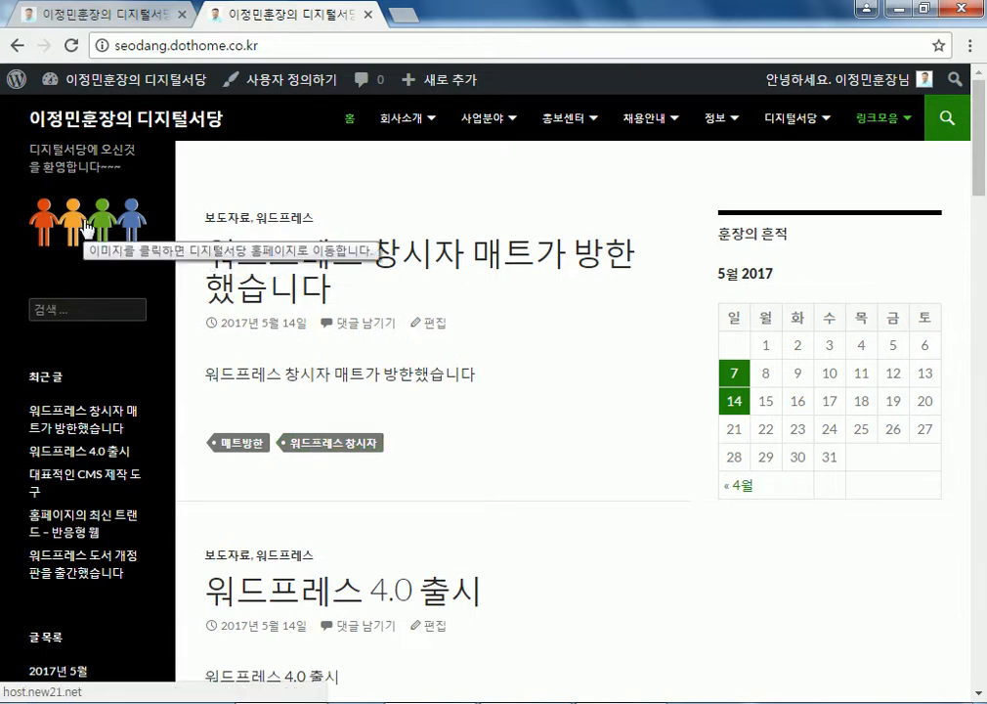
- Switch to Windows Explorer and open the 강의자료 > 사진 > 로고 folder on the Z: drive
{"action": "left_click", "coordinate": [234, 703]}
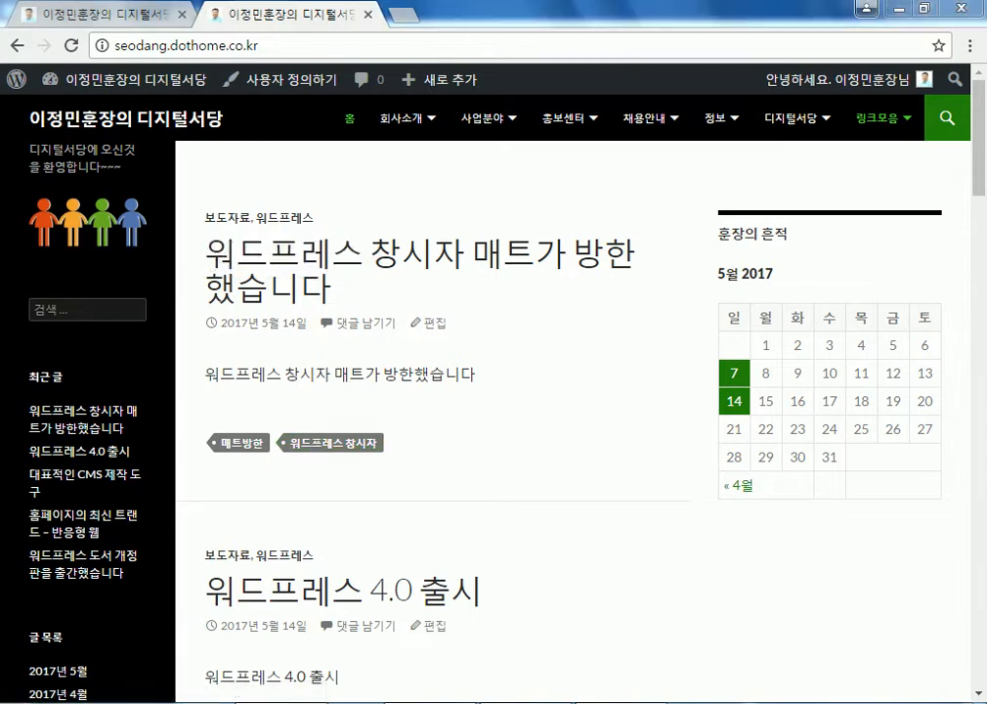
{"action": "double_click", "coordinate": [401, 63]}
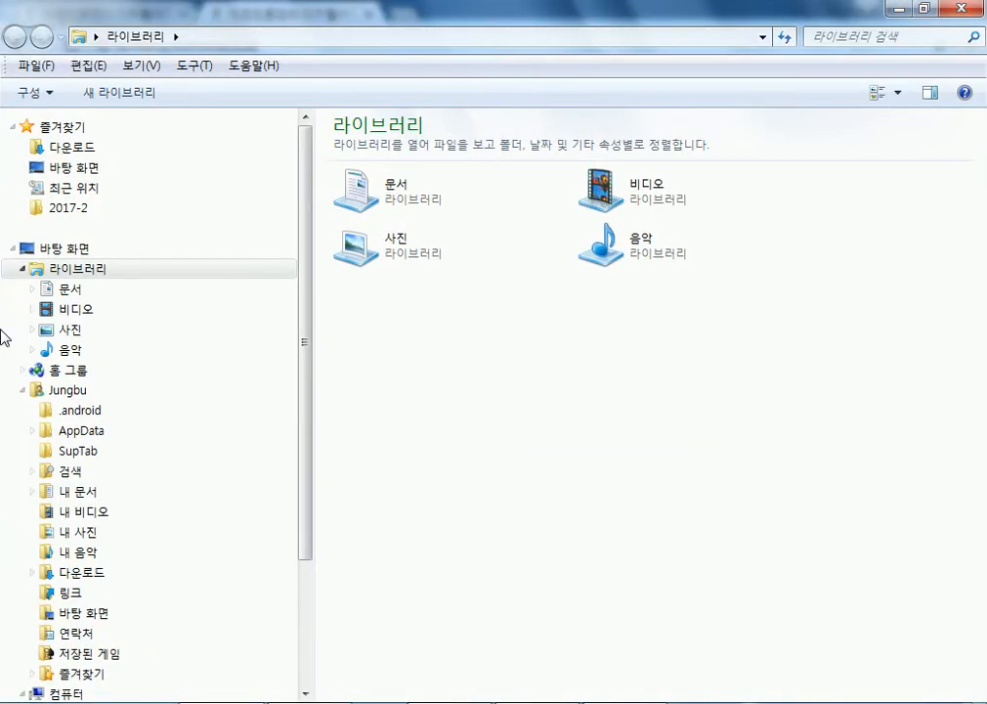
{"action": "left_click_drag", "start_coordinate": [302, 461], "coordinate": [275, 655]}
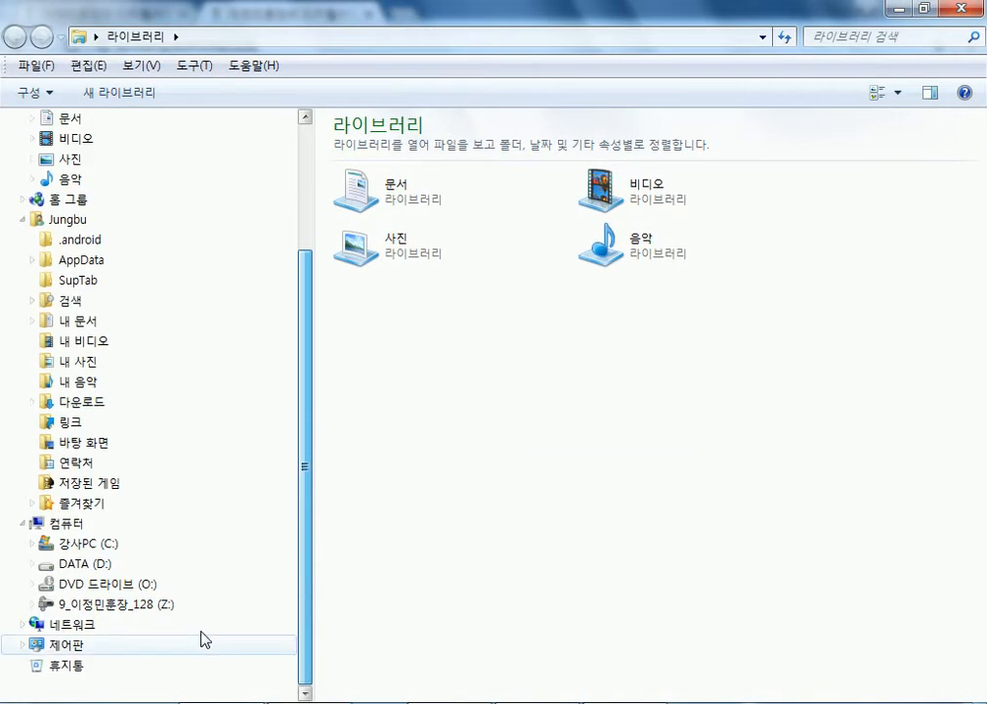
{"action": "left_click", "coordinate": [104, 606]}
{"action": "double_click", "coordinate": [369, 273]}
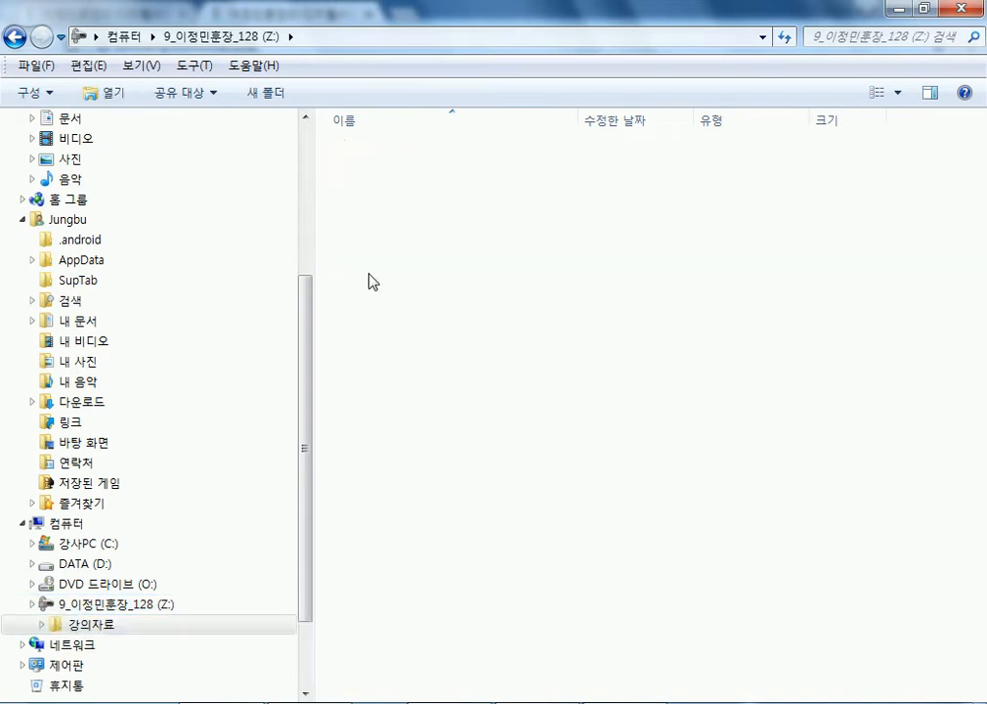
{"action": "double_click", "coordinate": [364, 476]}
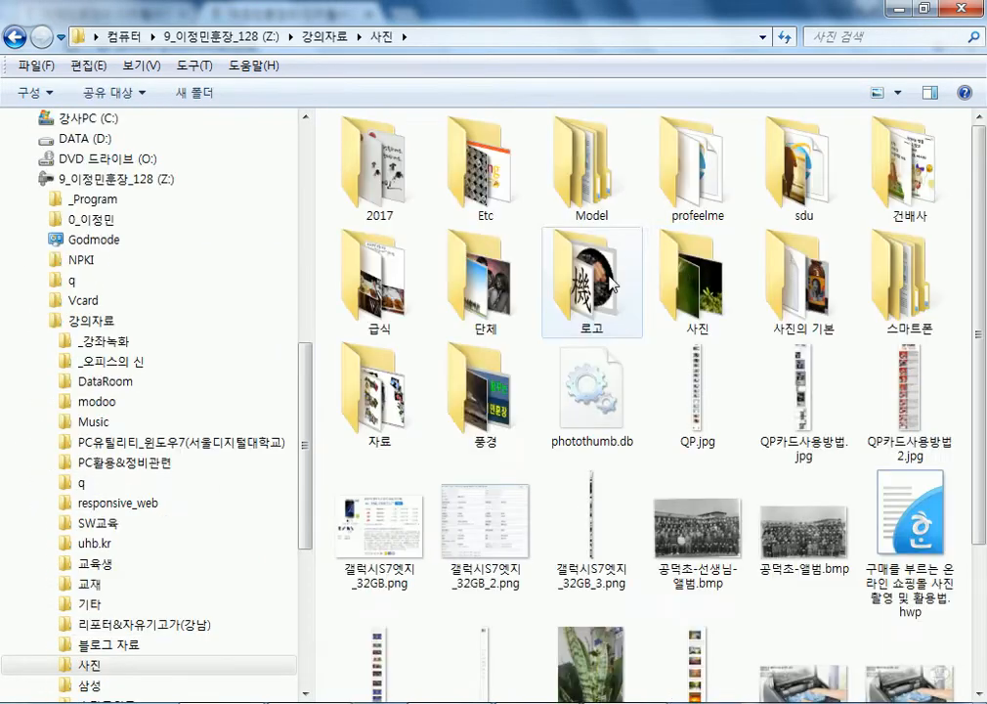
{"action": "double_click", "coordinate": [596, 294]}
- Look through the image thumbnails in the 로고 folder for a suitable sidebar image and select logo_blog.jpg
{"action": "scroll", "coordinate": [684, 430], "scroll_direction": "down", "scroll_amount": 5}
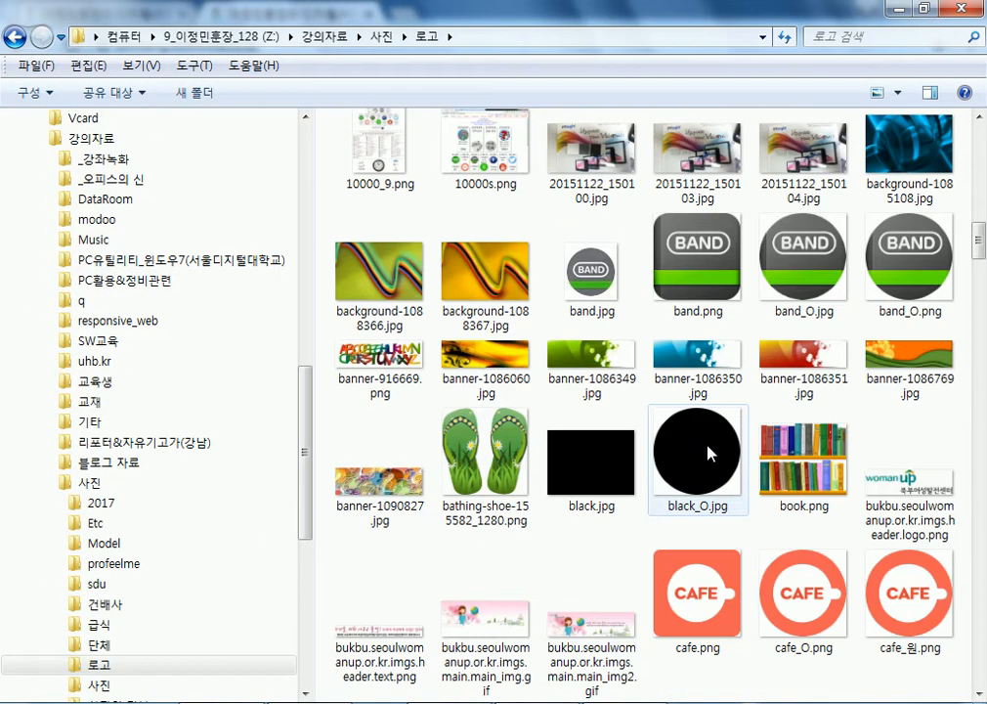
{"action": "scroll", "coordinate": [711, 453], "scroll_direction": "down", "scroll_amount": 5}
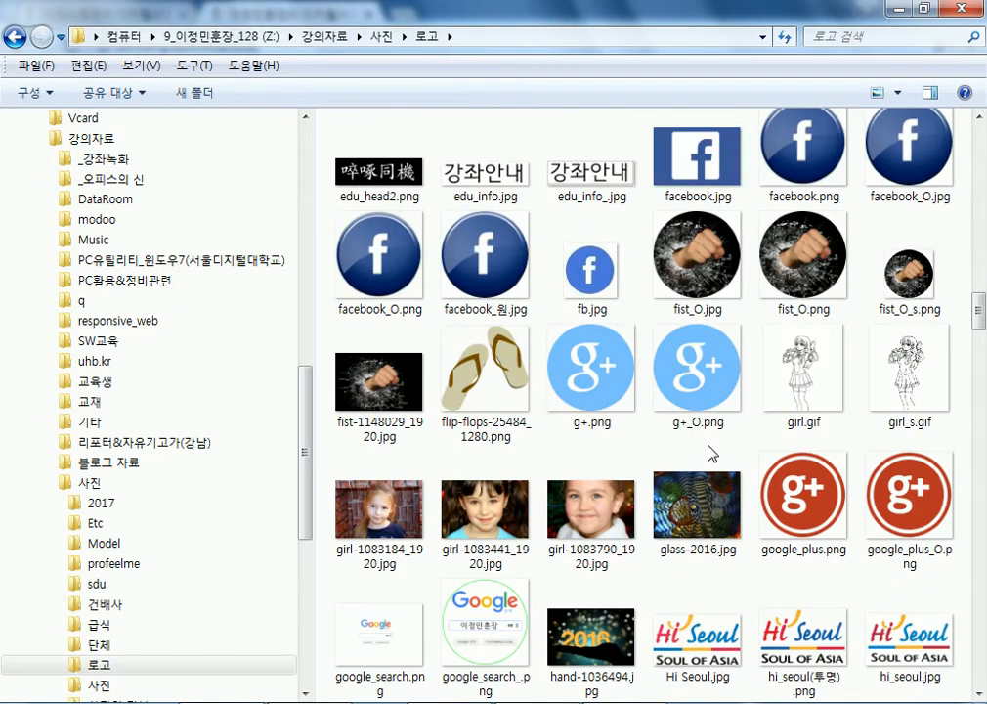
{"action": "scroll", "coordinate": [528, 435], "scroll_direction": "down", "scroll_amount": 10}
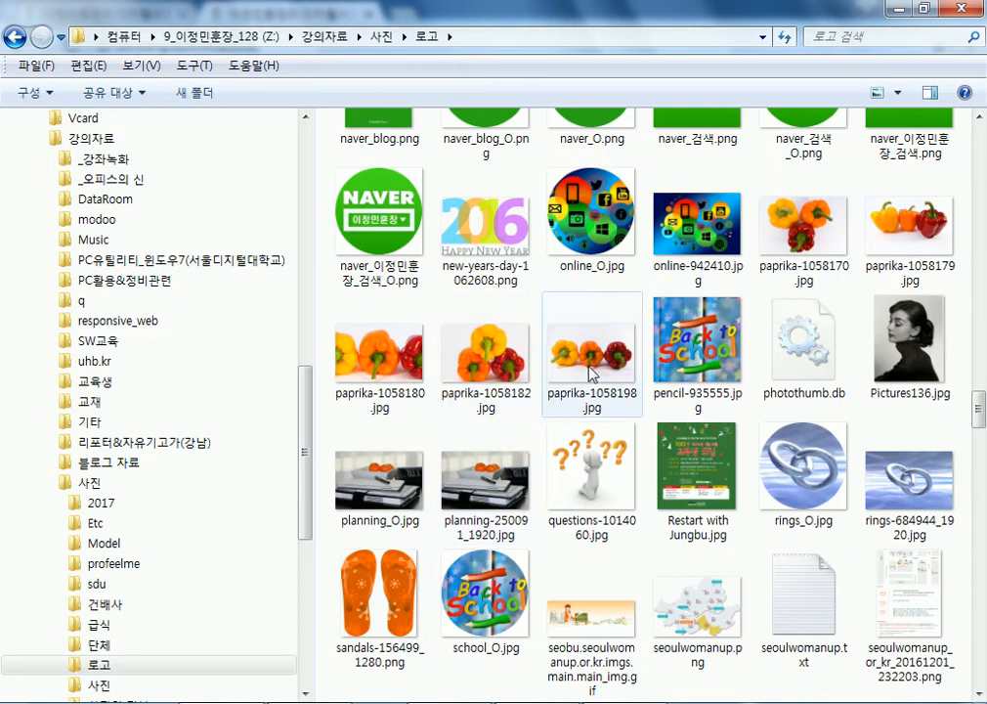
{"action": "scroll", "coordinate": [650, 391], "scroll_direction": "down", "scroll_amount": 5}
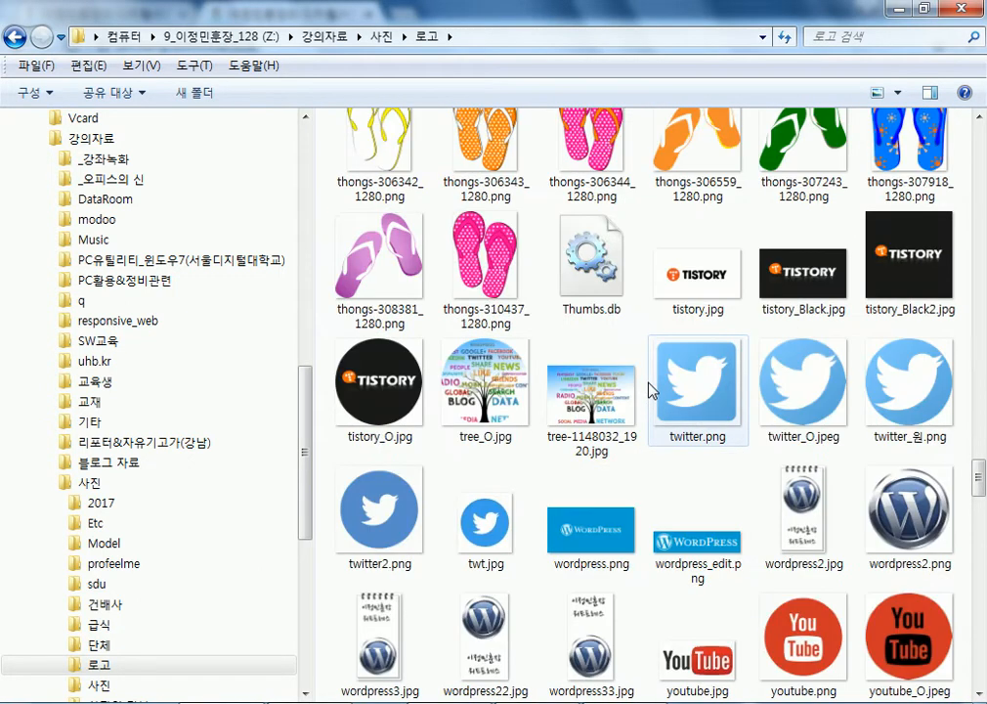
{"action": "scroll", "coordinate": [652, 391], "scroll_direction": "down", "scroll_amount": 10}
{"action": "scroll", "coordinate": [586, 401], "scroll_direction": "up", "scroll_amount": 5}
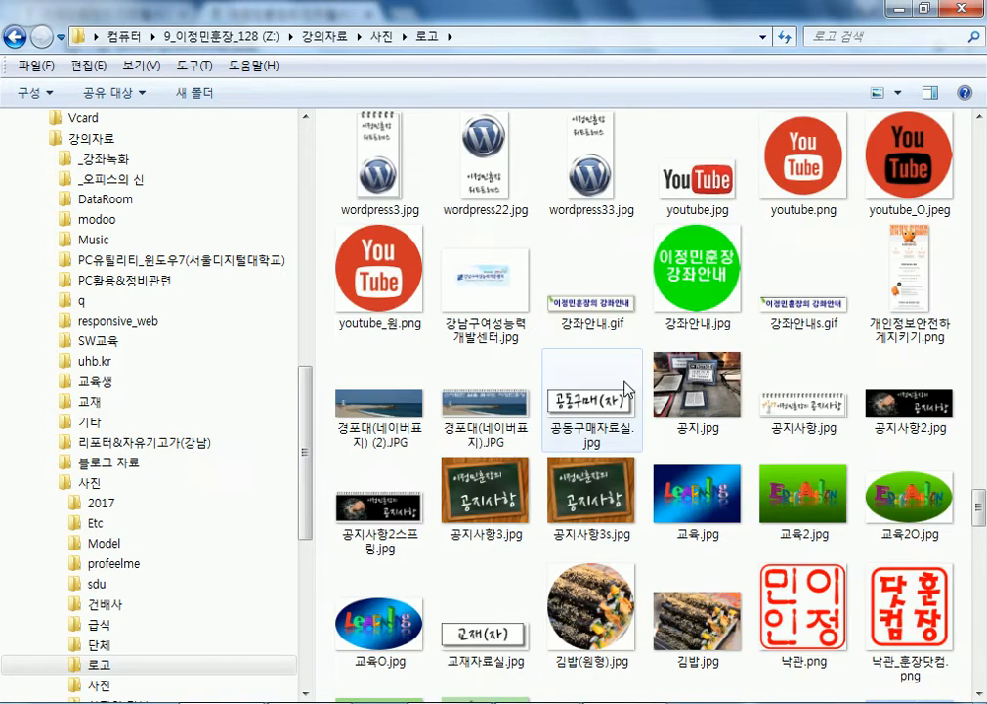
{"action": "scroll", "coordinate": [534, 405], "scroll_direction": "up", "scroll_amount": 20}
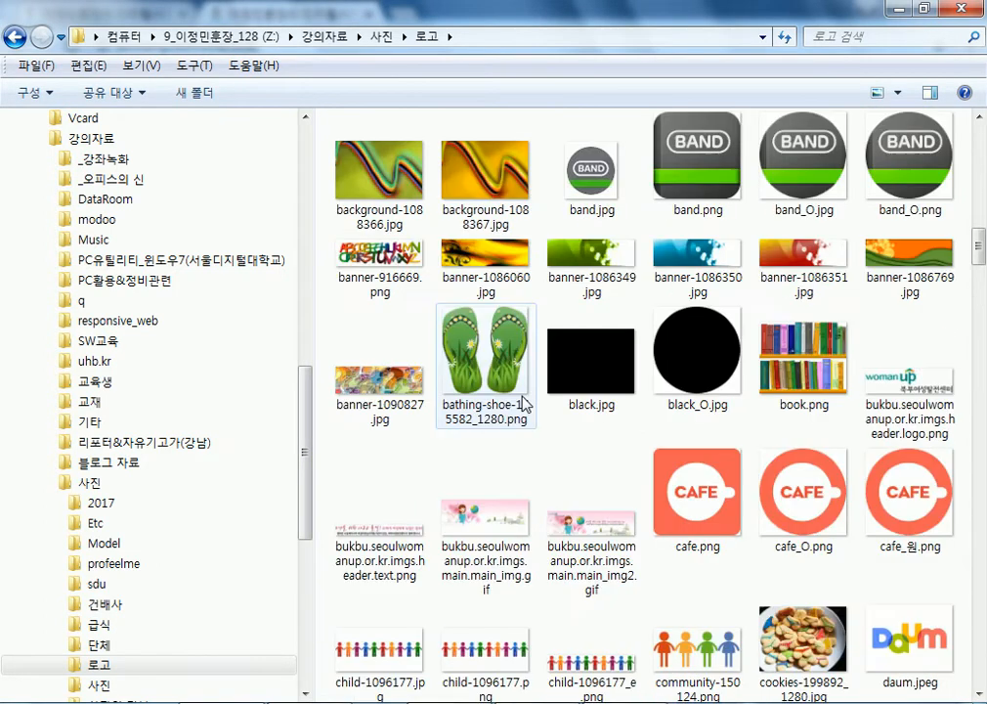
{"action": "scroll", "coordinate": [526, 404], "scroll_direction": "up", "scroll_amount": 3}
{"action": "scroll", "coordinate": [587, 420], "scroll_direction": "down", "scroll_amount": 12}
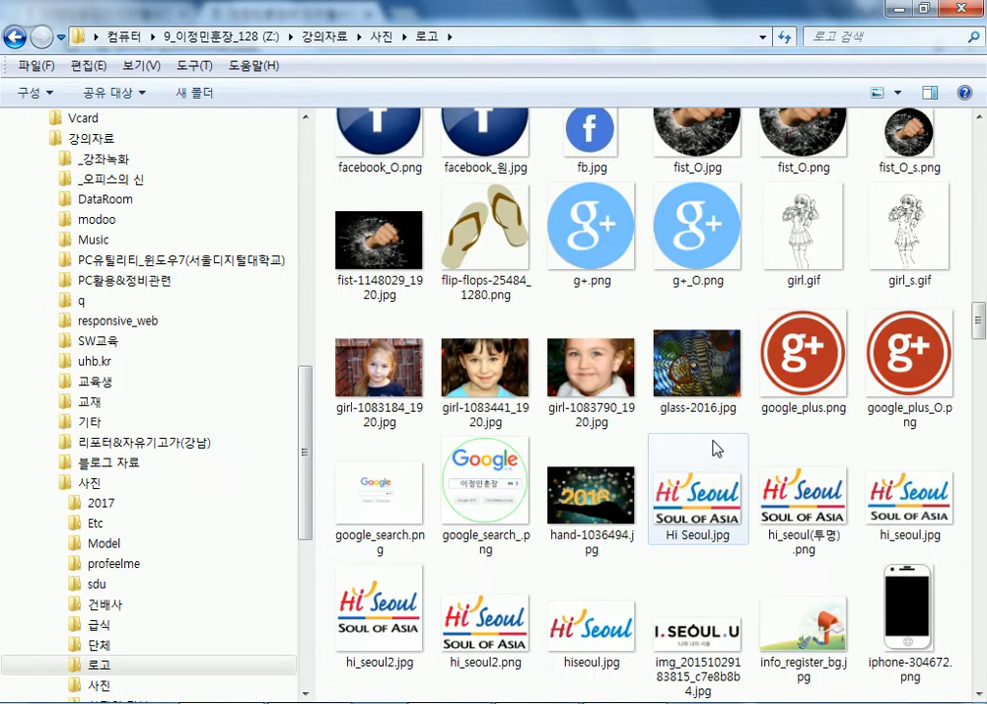
{"action": "scroll", "coordinate": [719, 450], "scroll_direction": "down", "scroll_amount": 8}
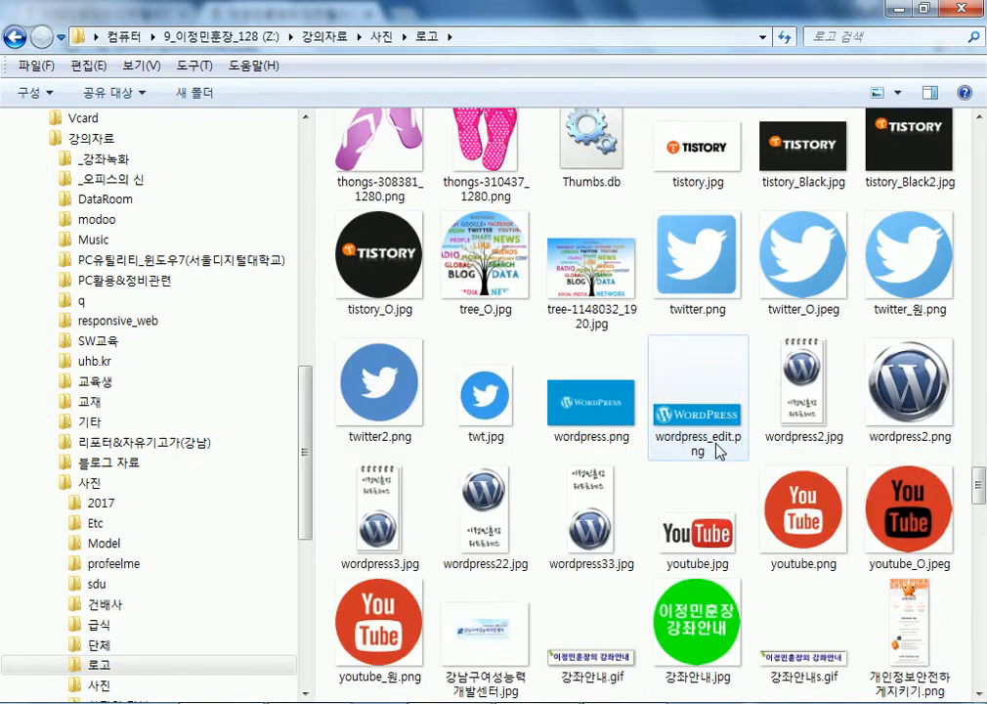
{"action": "scroll", "coordinate": [720, 449], "scroll_direction": "down", "scroll_amount": 3}
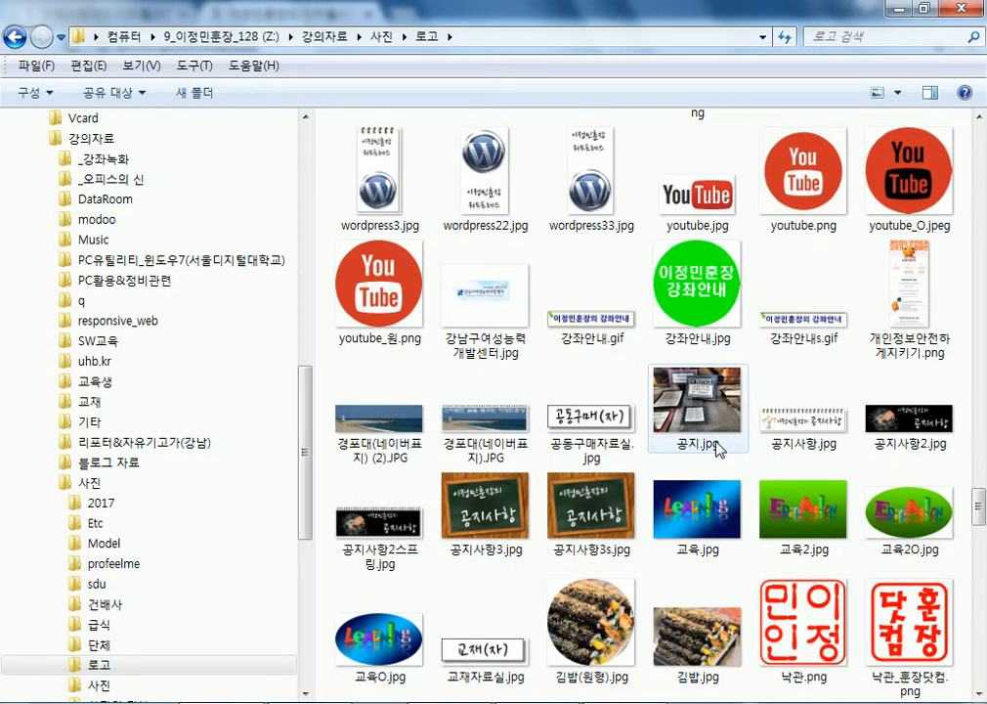
{"action": "scroll", "coordinate": [720, 449], "scroll_direction": "down", "scroll_amount": 9}
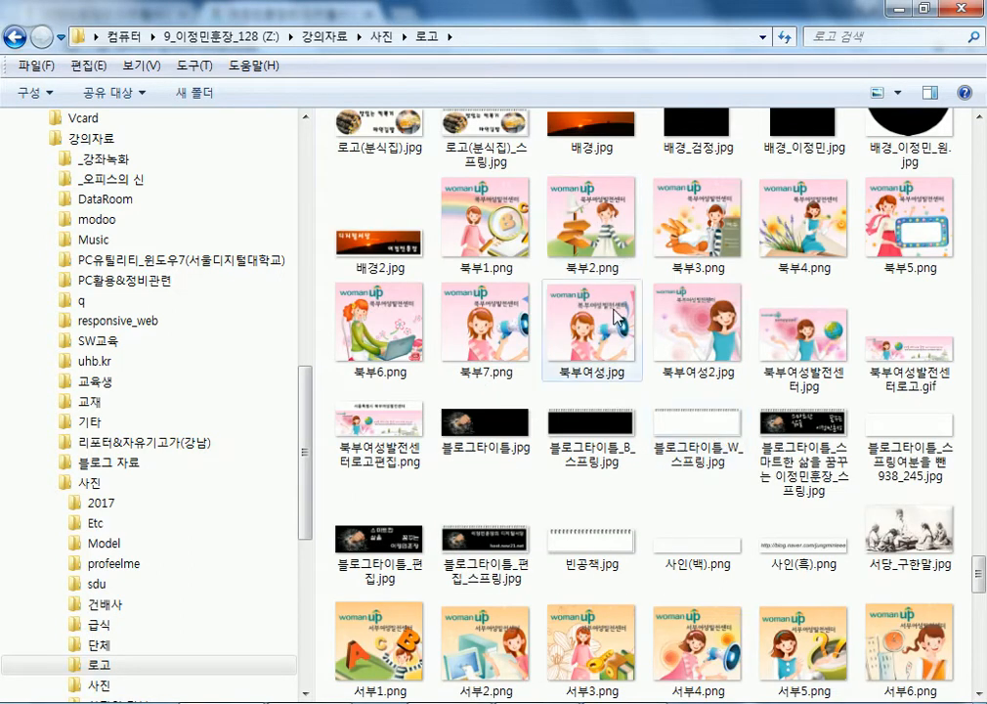
{"action": "scroll", "coordinate": [619, 284], "scroll_direction": "down", "scroll_amount": 10}
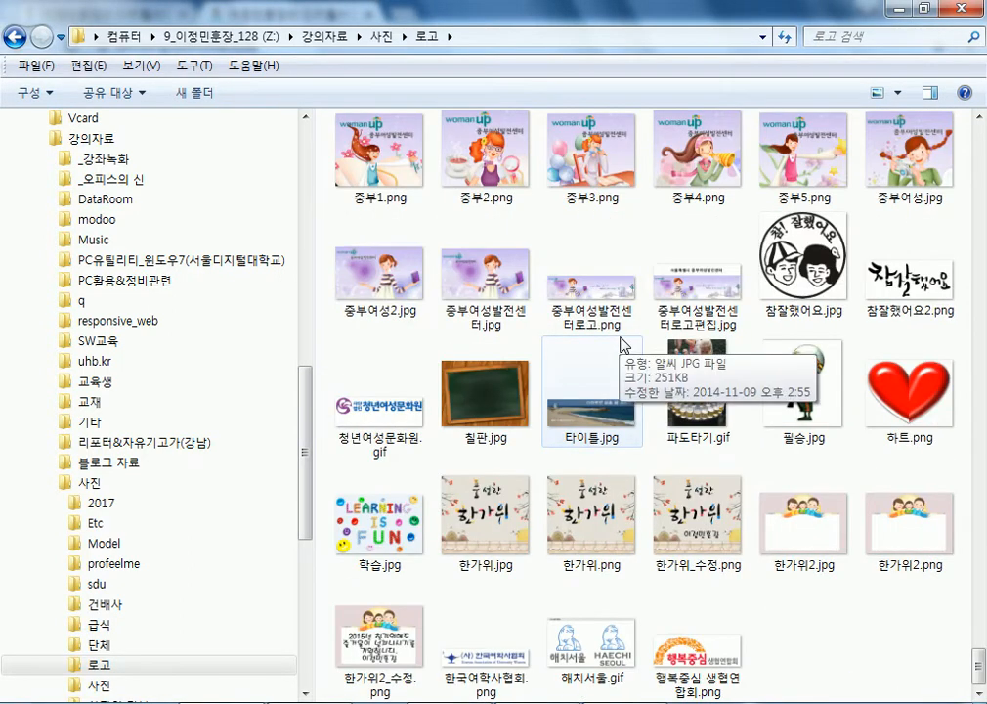
{"action": "scroll", "coordinate": [620, 344], "scroll_direction": "up", "scroll_amount": 2}
{"action": "scroll", "coordinate": [622, 342], "scroll_direction": "up", "scroll_amount": 6}
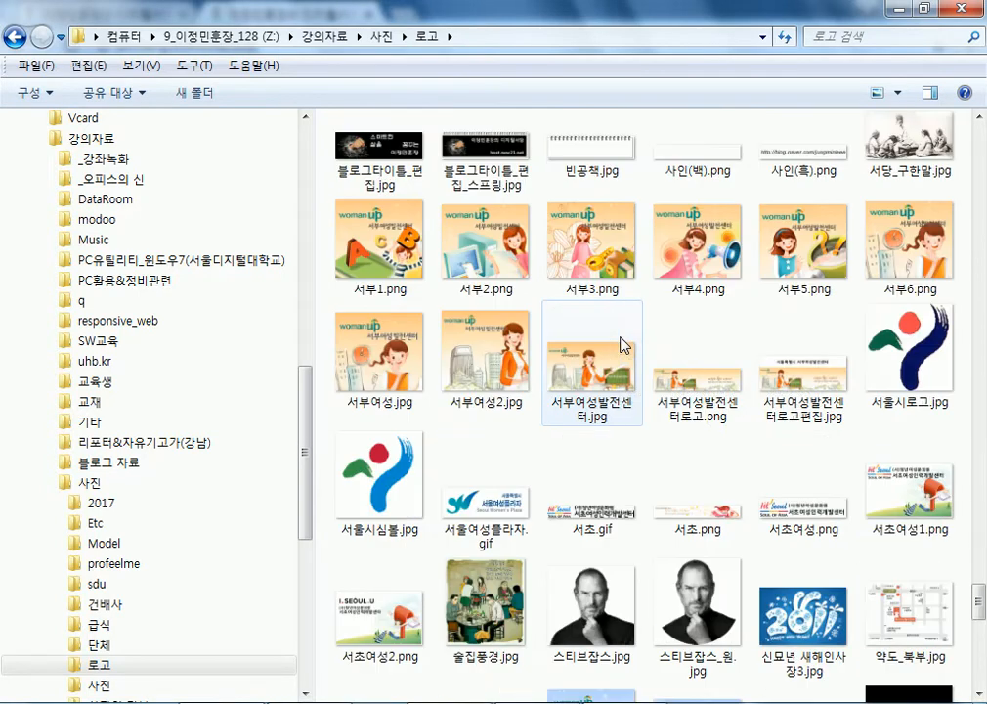
{"action": "scroll", "coordinate": [623, 344], "scroll_direction": "up", "scroll_amount": 6}
{"action": "scroll", "coordinate": [621, 344], "scroll_direction": "up", "scroll_amount": 5}
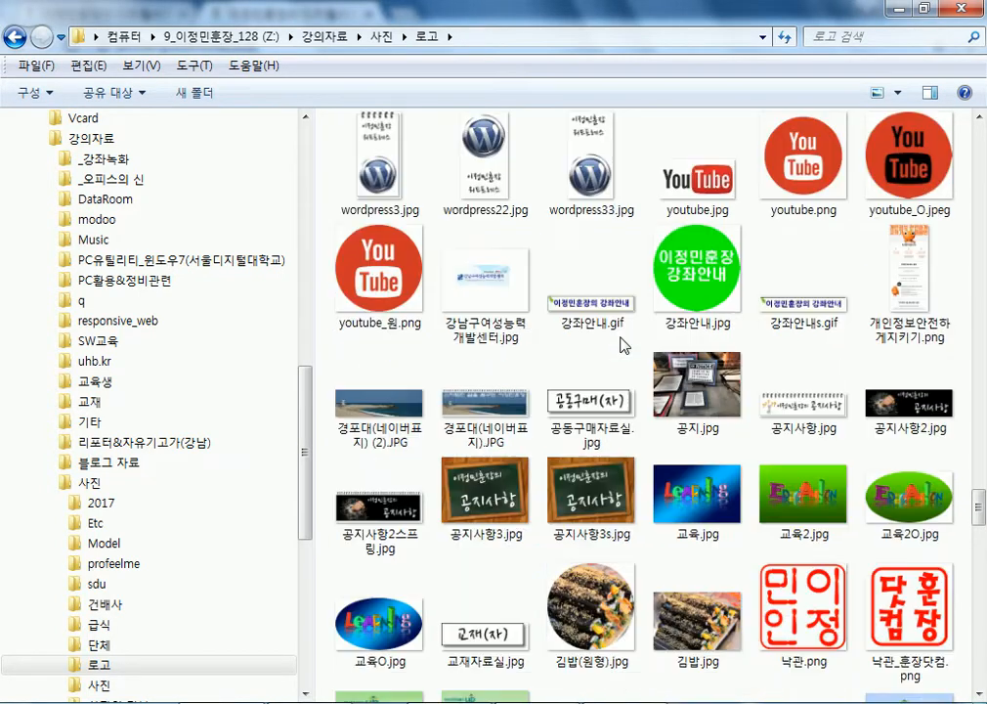
{"action": "scroll", "coordinate": [622, 344], "scroll_direction": "up", "scroll_amount": 6}
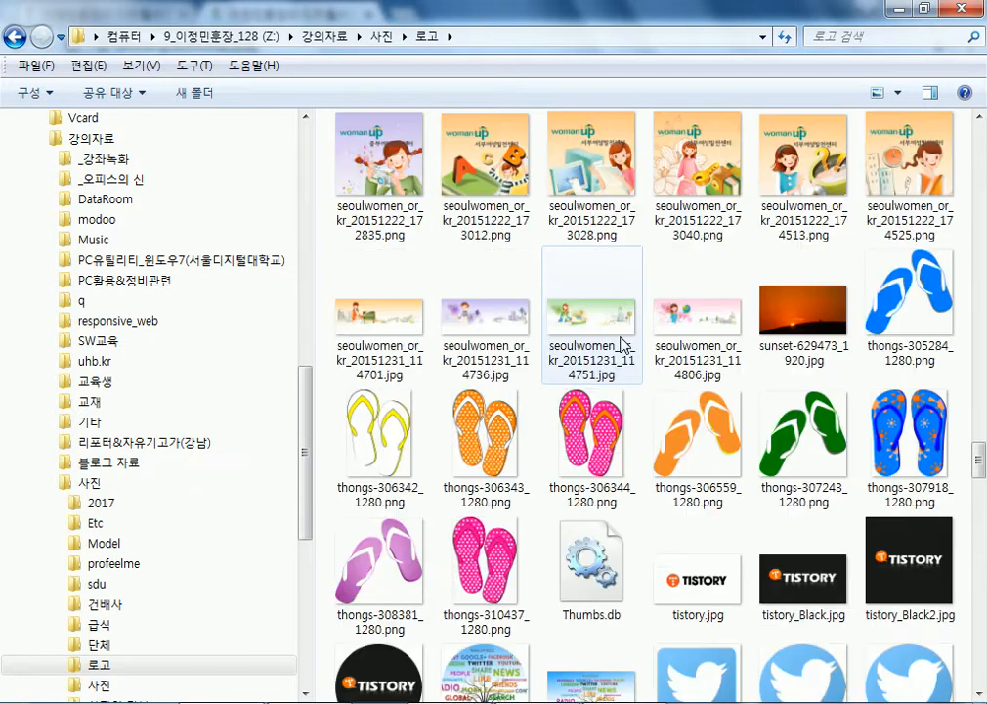
{"action": "scroll", "coordinate": [621, 344], "scroll_direction": "up", "scroll_amount": 7}
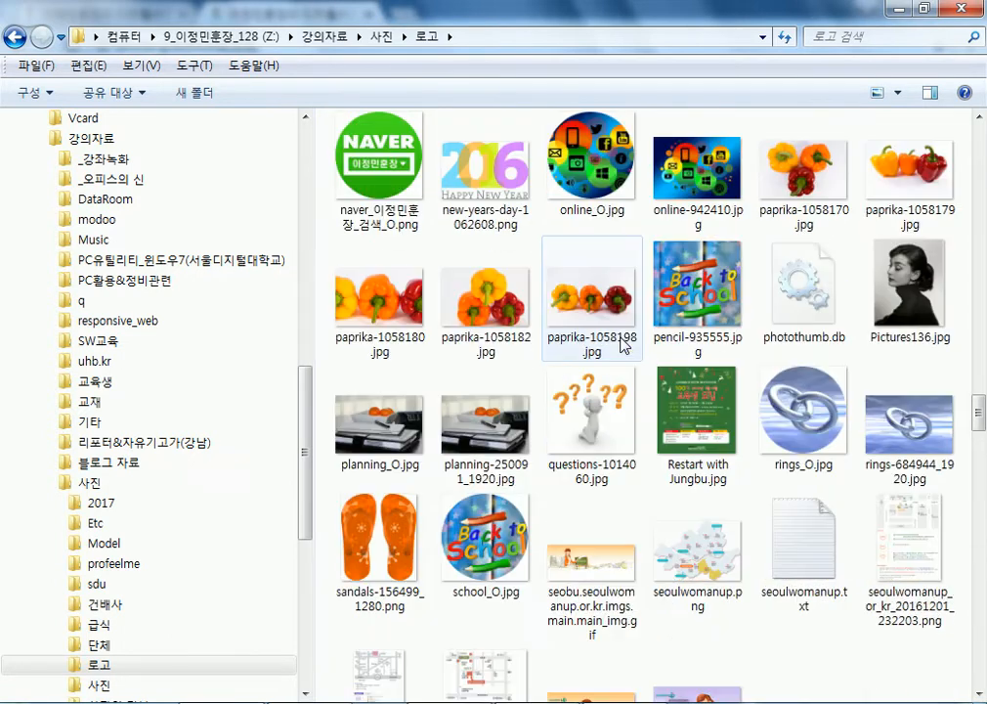
{"action": "scroll", "coordinate": [583, 344], "scroll_direction": "up", "scroll_amount": 3}
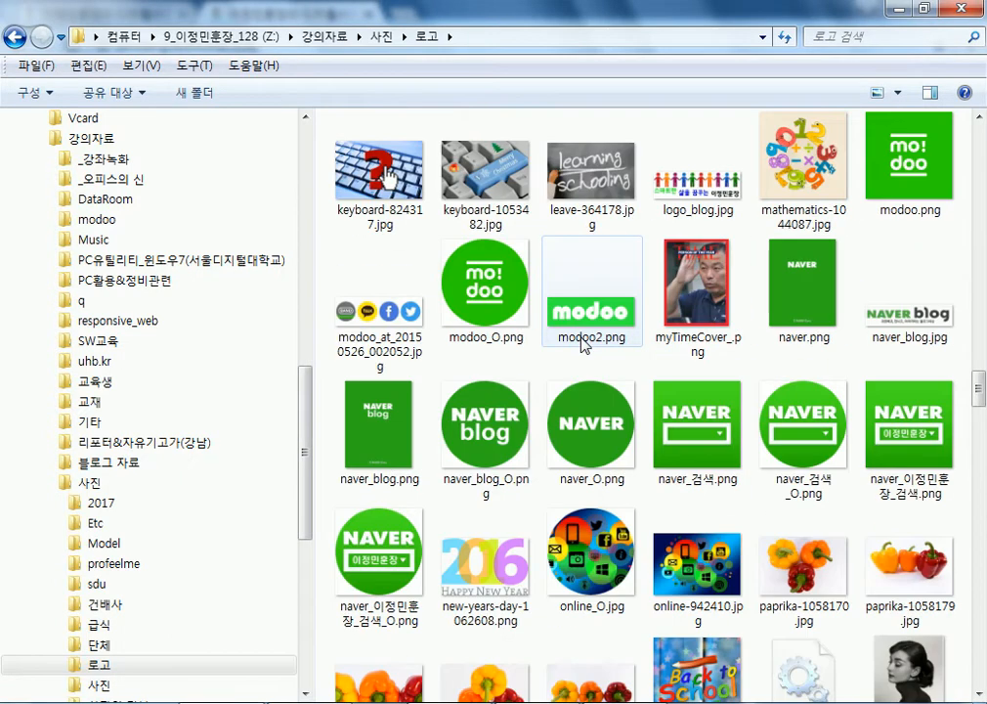
{"action": "scroll", "coordinate": [583, 344], "scroll_direction": "up", "scroll_amount": 3}
{"action": "scroll", "coordinate": [584, 344], "scroll_direction": "down", "scroll_amount": 2}
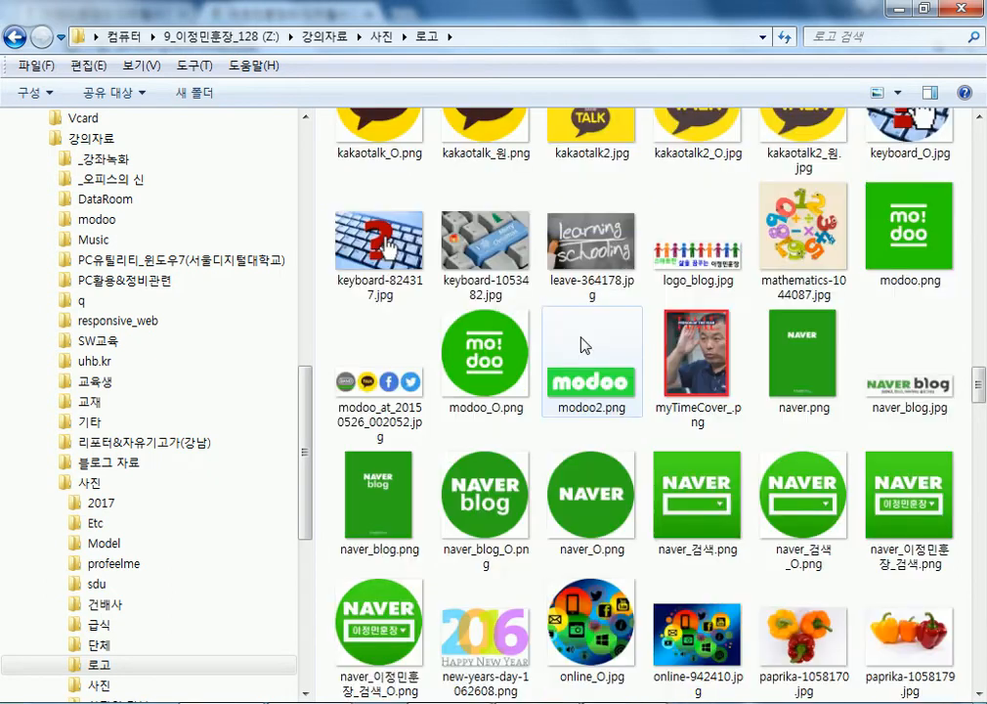
{"action": "left_click", "coordinate": [697, 260]}
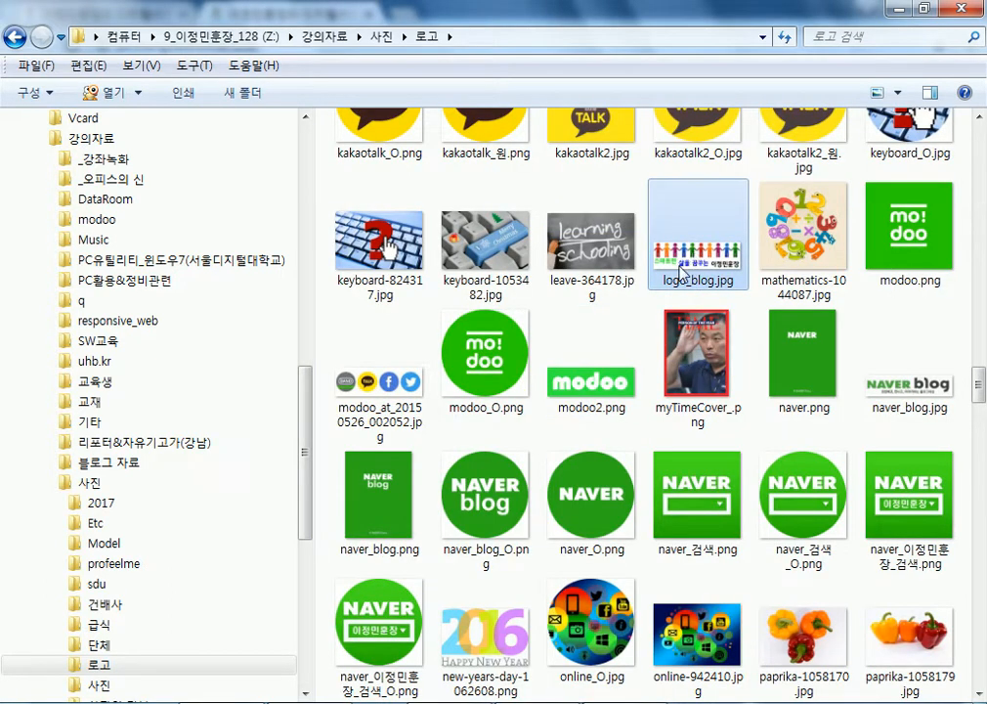
- Compare other images in the 로고 folder with the site's sidebar image and select fist_O.png
{"action": "scroll", "coordinate": [672, 274], "scroll_direction": "up", "scroll_amount": 10}
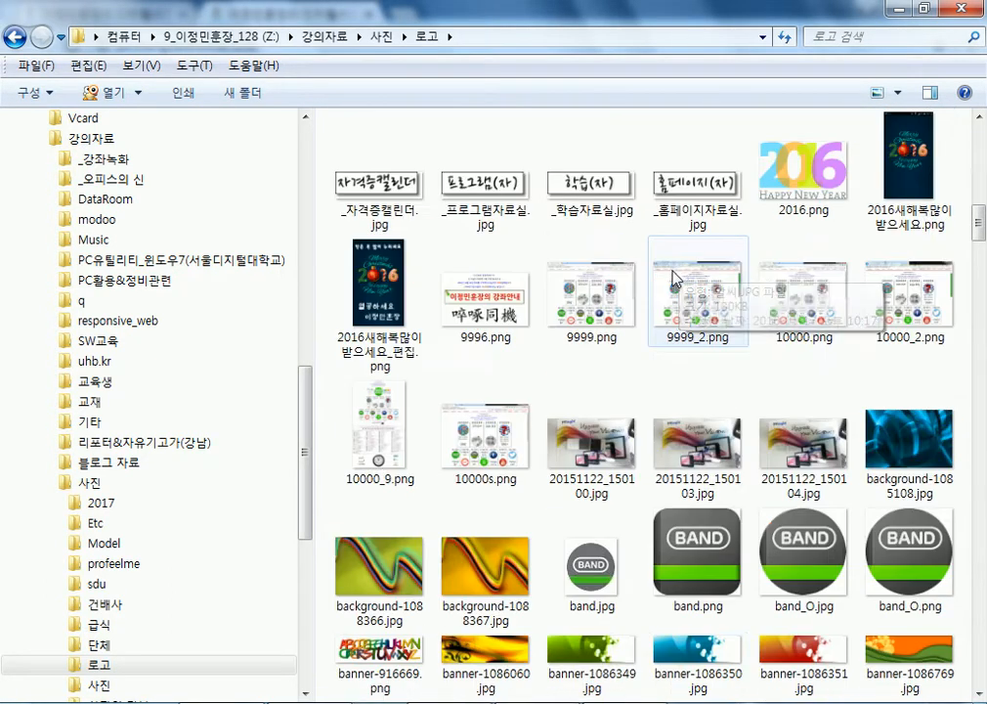
{"action": "scroll", "coordinate": [675, 274], "scroll_direction": "up", "scroll_amount": 10}
{"action": "scroll", "coordinate": [673, 280], "scroll_direction": "down", "scroll_amount": 5}
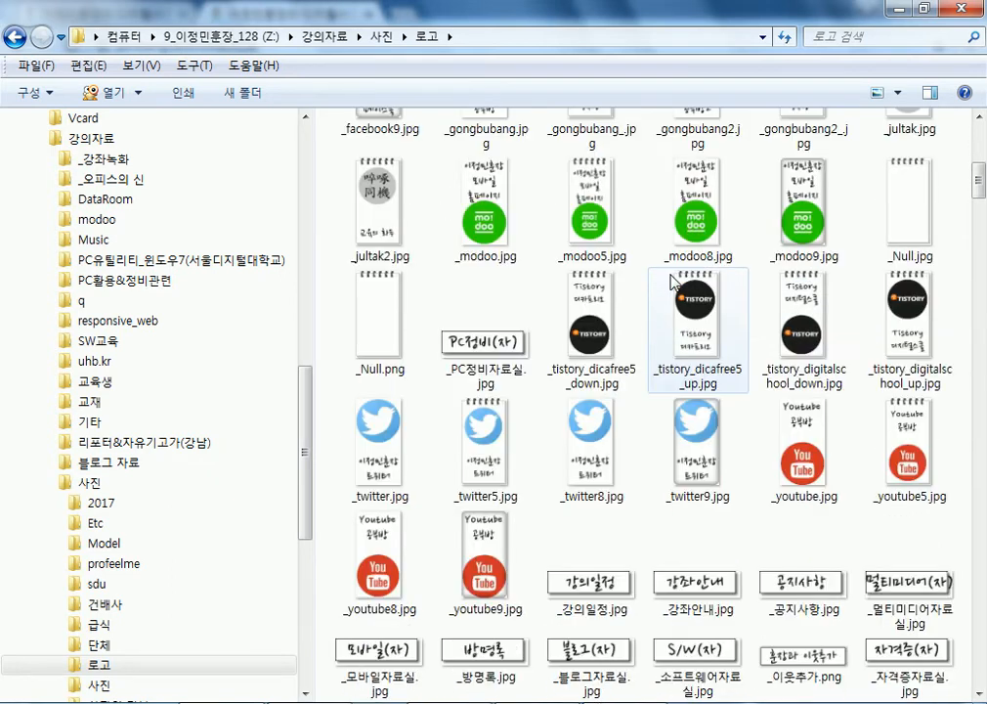
{"action": "scroll", "coordinate": [672, 281], "scroll_direction": "down", "scroll_amount": 5}
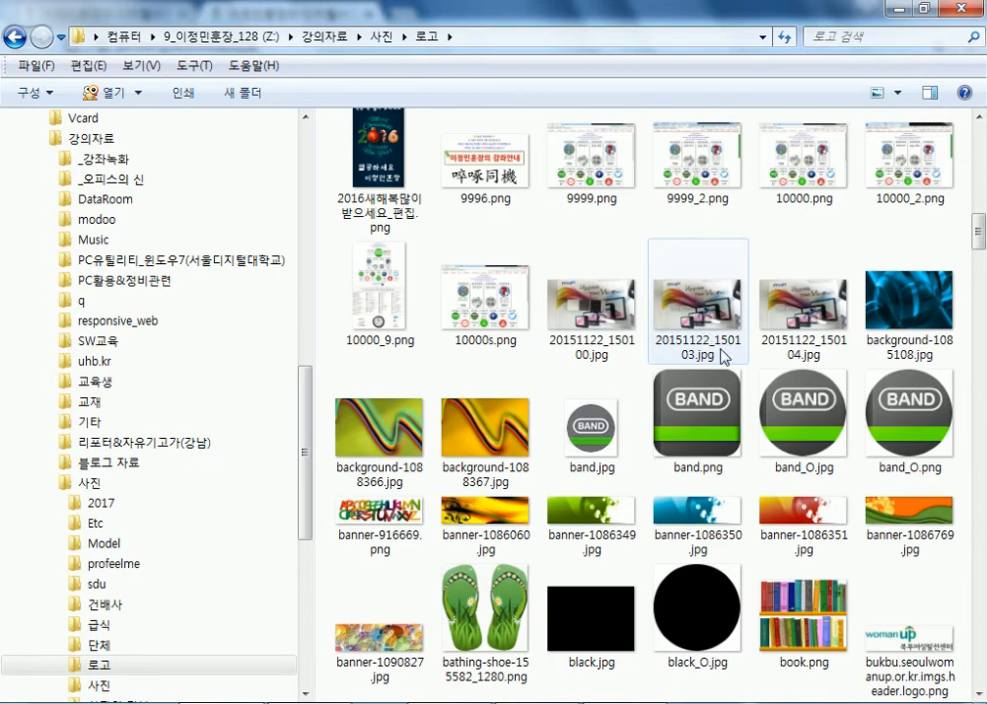
{"action": "scroll", "coordinate": [701, 403], "scroll_direction": "down", "scroll_amount": 5}
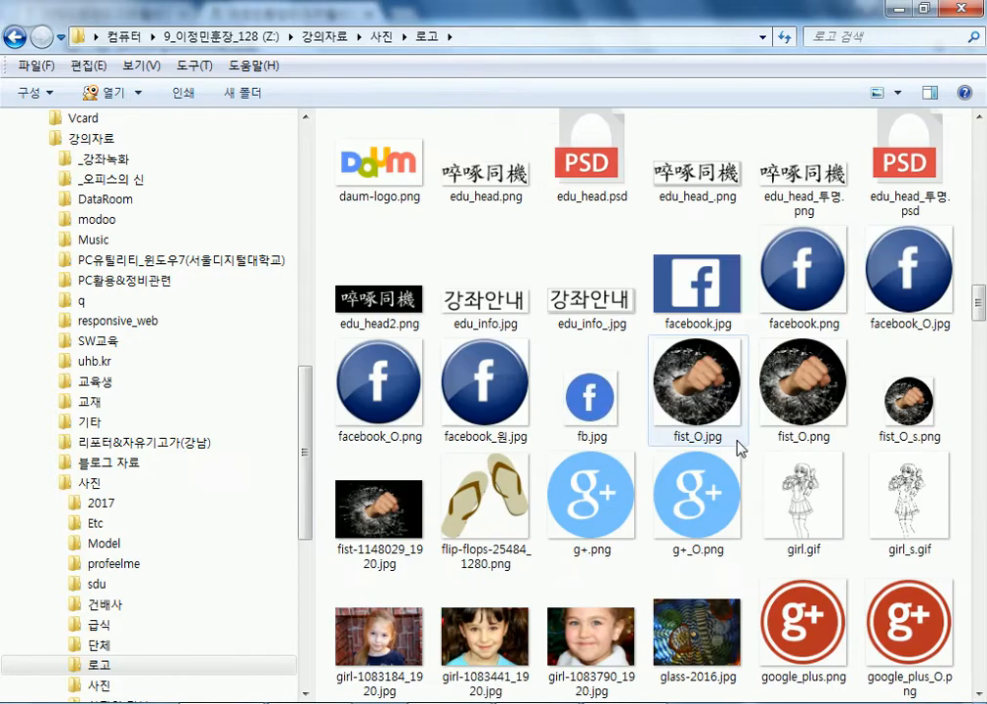
{"action": "key", "text": "alt+Tab"}
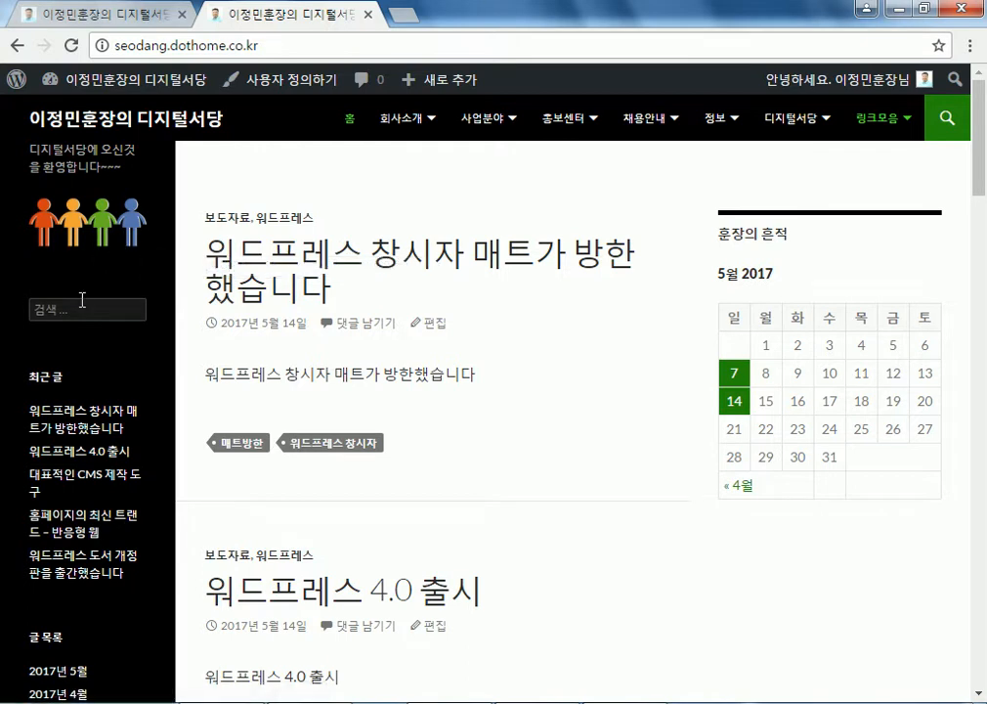
{"action": "key", "text": "alt+Tab"}
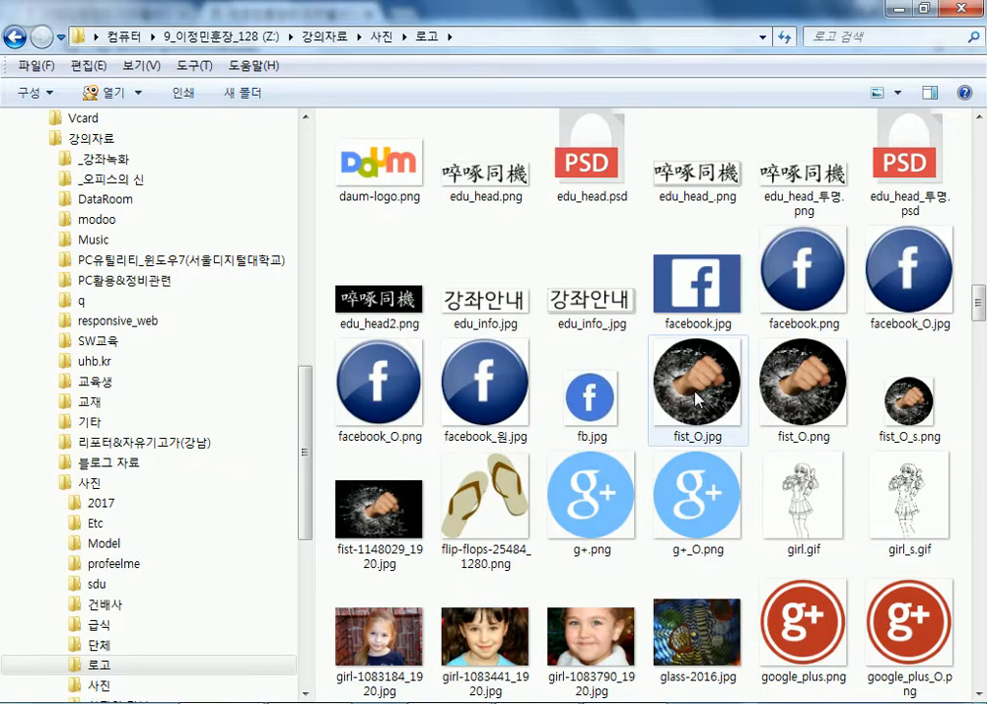
{"action": "left_click", "coordinate": [813, 414]}
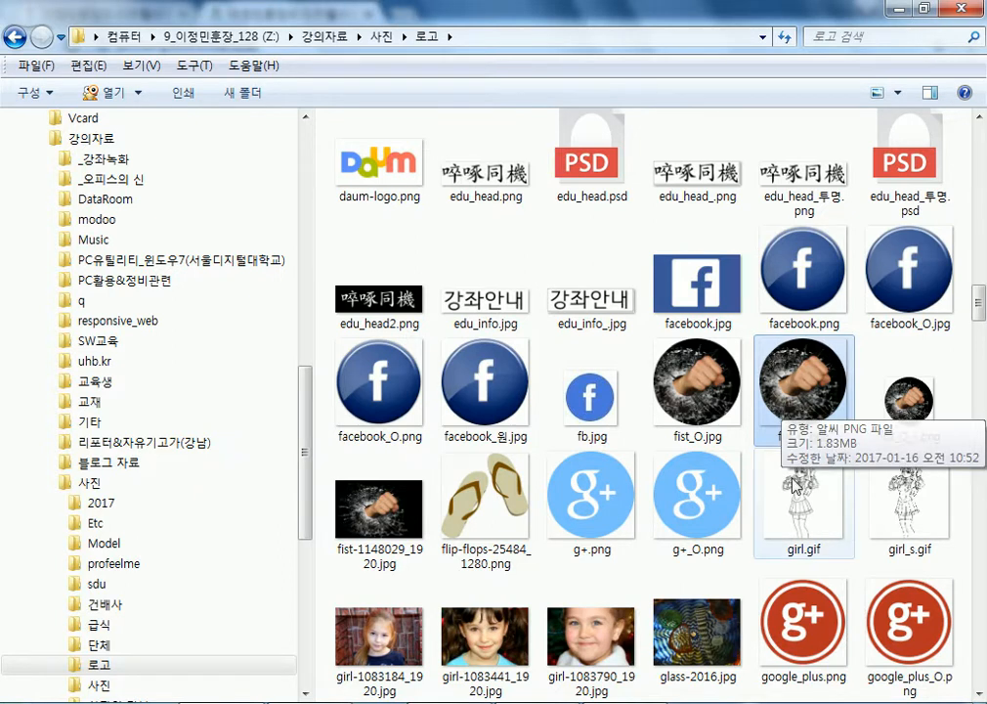
- Compare the circular fist images fist_O.jpg and fist_O.png in the 로고 folder
{"action": "left_click", "coordinate": [719, 439]}
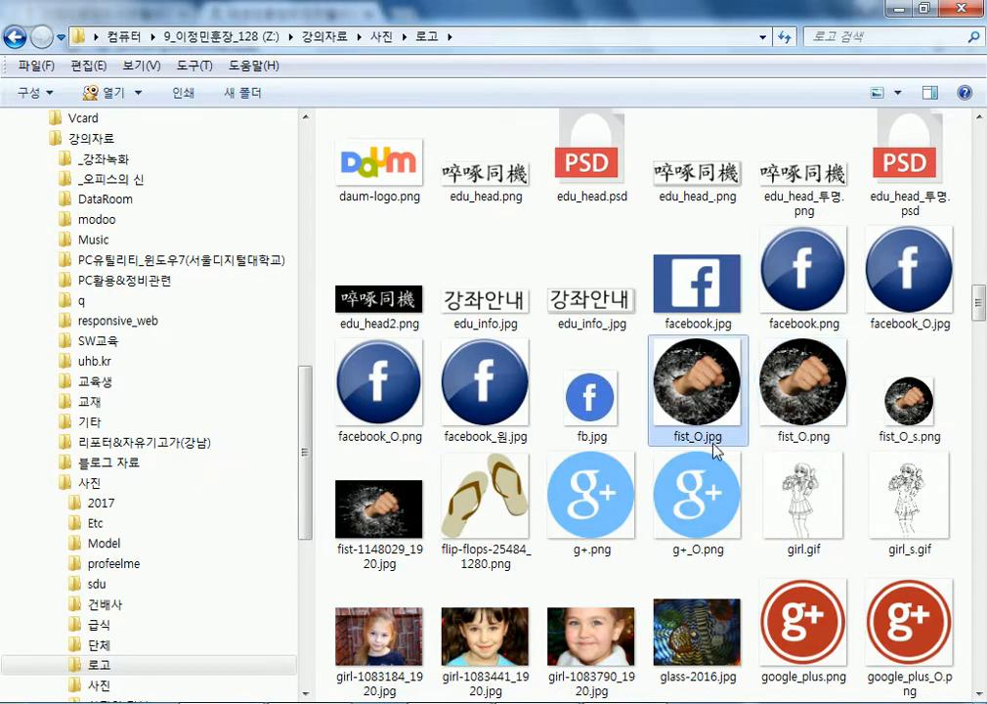
{"action": "left_click", "coordinate": [838, 397], "text": "ctrl"}
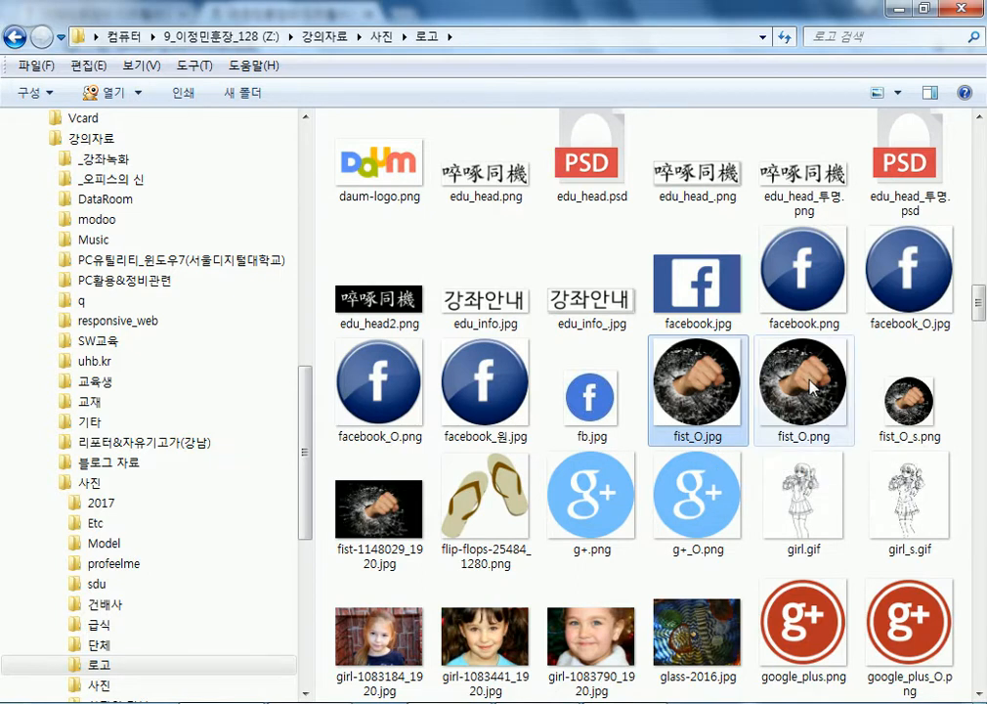
{"action": "left_click", "coordinate": [711, 387]}
- Open paprika-1058170.jpg from the 로고 folder in the image viewer and mark blank areas of its light background around the peppers
{"action": "scroll", "coordinate": [760, 457], "scroll_direction": "down", "scroll_amount": 5}
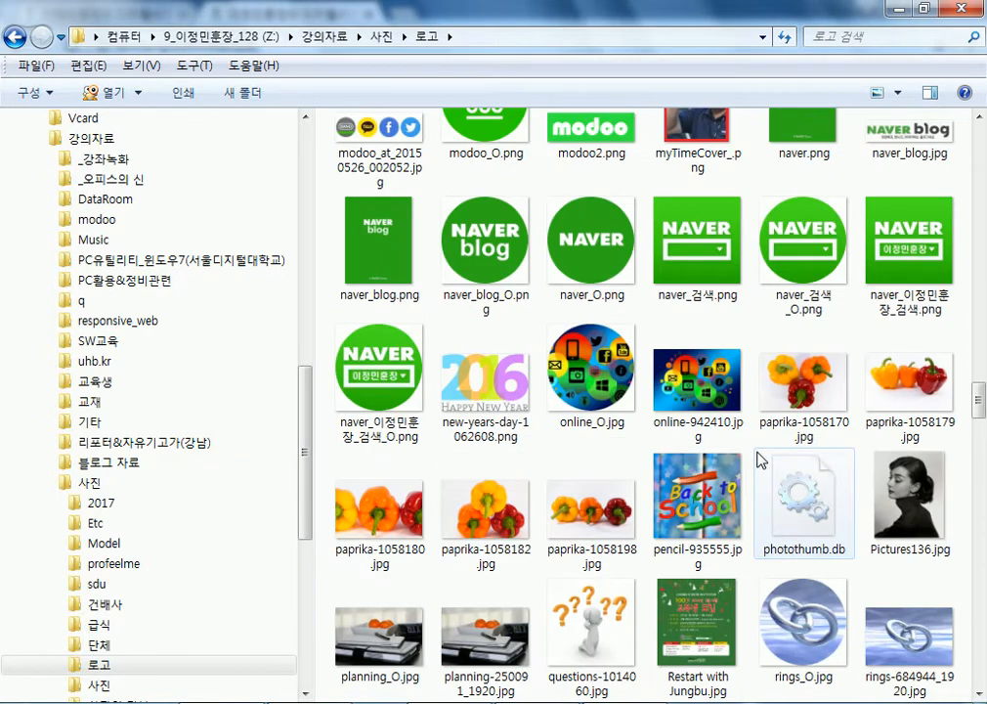
{"action": "left_click", "coordinate": [826, 394]}
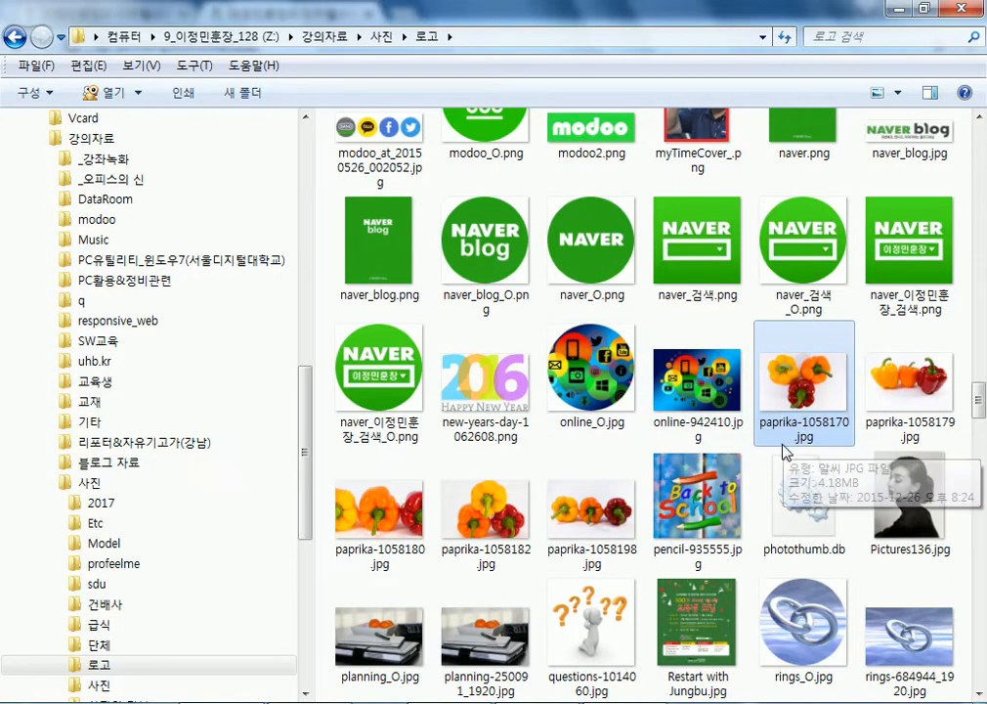
{"action": "double_click", "coordinate": [783, 444]}
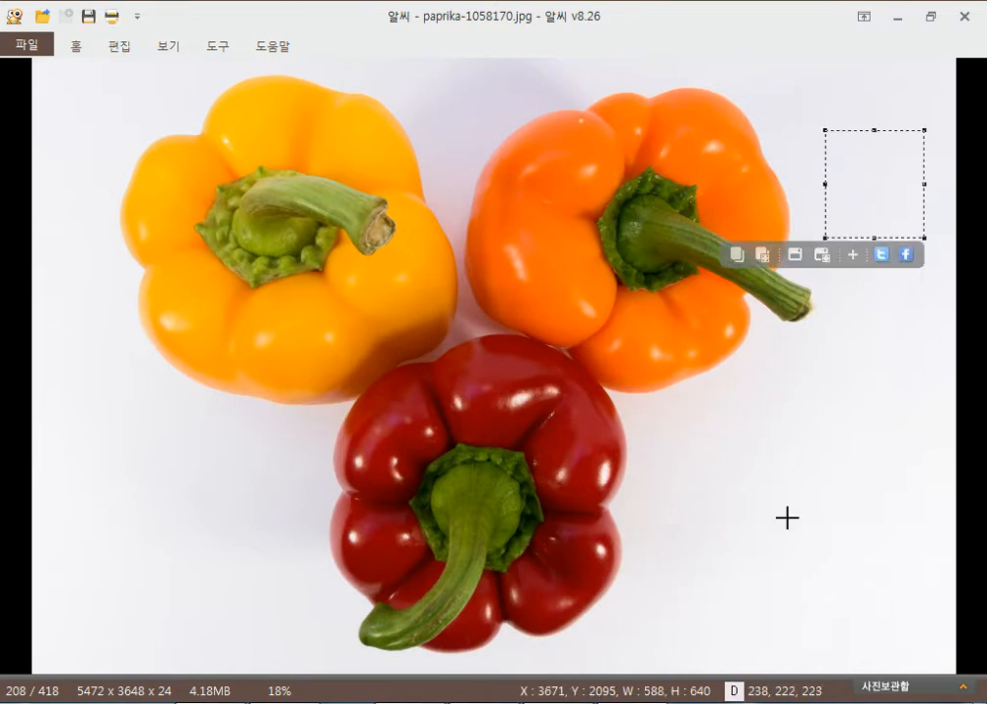
{"action": "left_click_drag", "start_coordinate": [652, 411], "coordinate": [825, 576]}
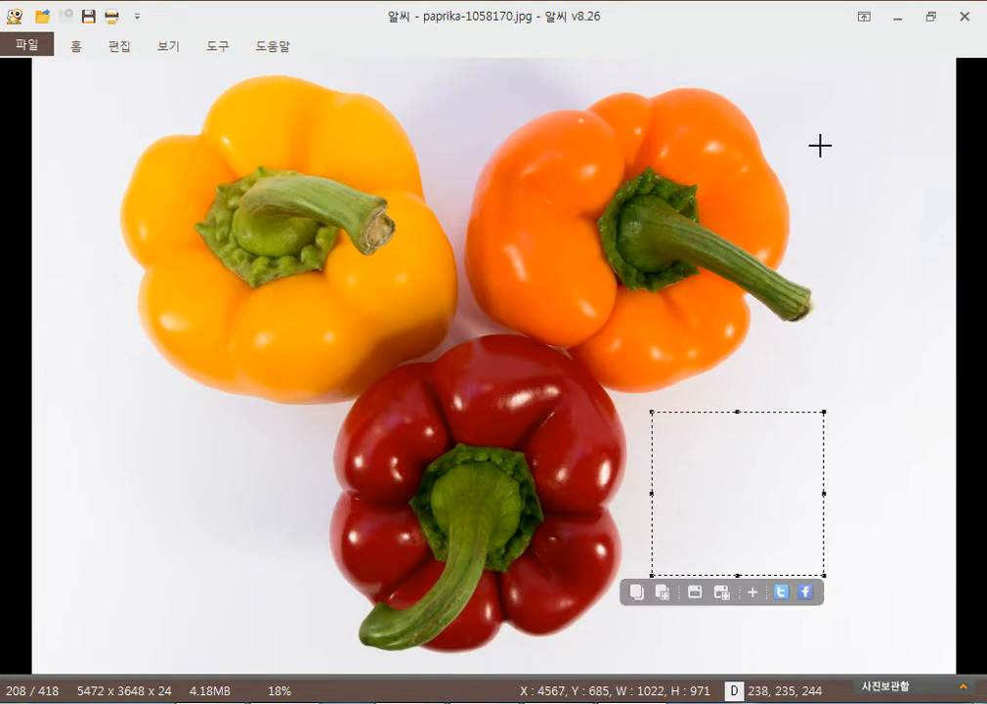
{"action": "left_click", "coordinate": [513, 111]}
{"action": "left_click_drag", "start_coordinate": [514, 110], "coordinate": [443, 66]}
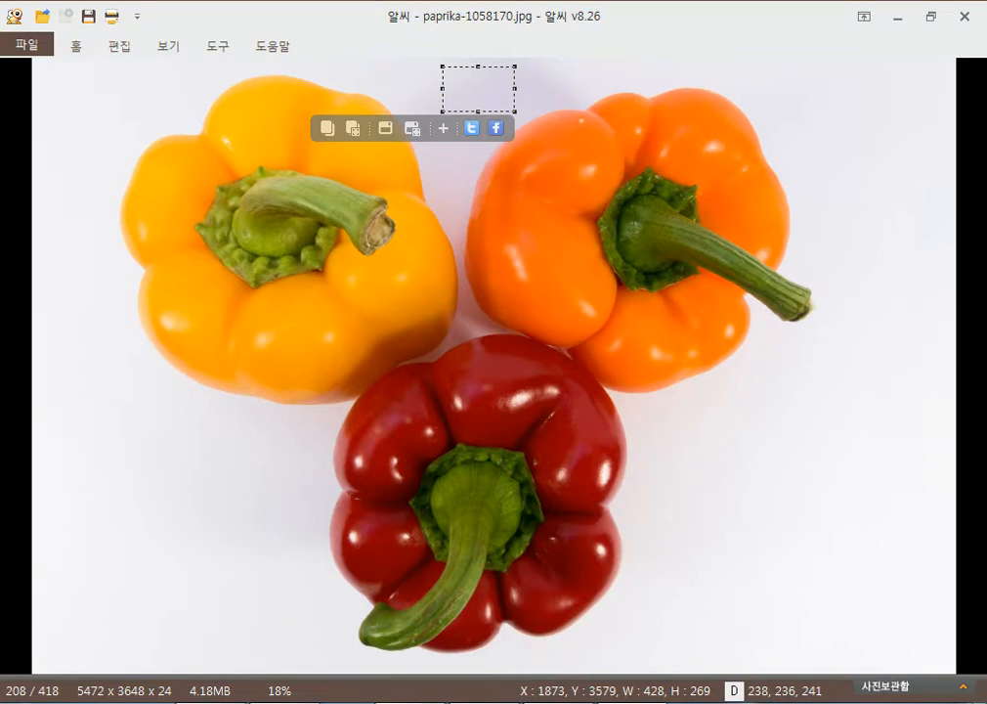
- Compare the paprika picture with the sidebar image on the WordPress front page and close the image viewer
{"action": "left_click", "coordinate": [376, 702]}
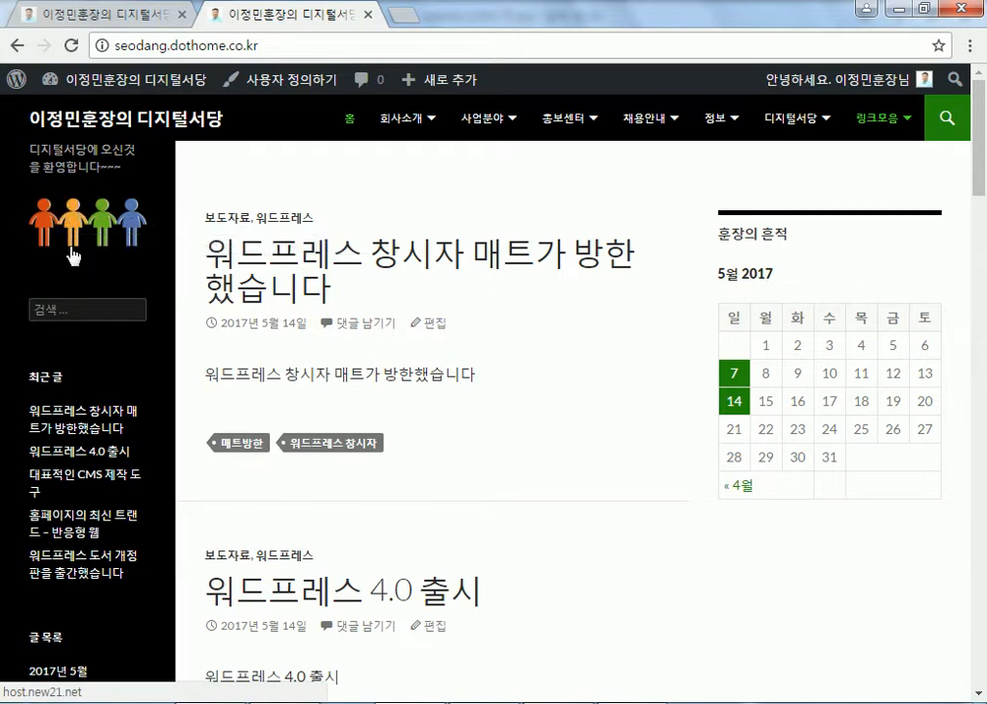
{"action": "key", "text": "alt+Tab"}
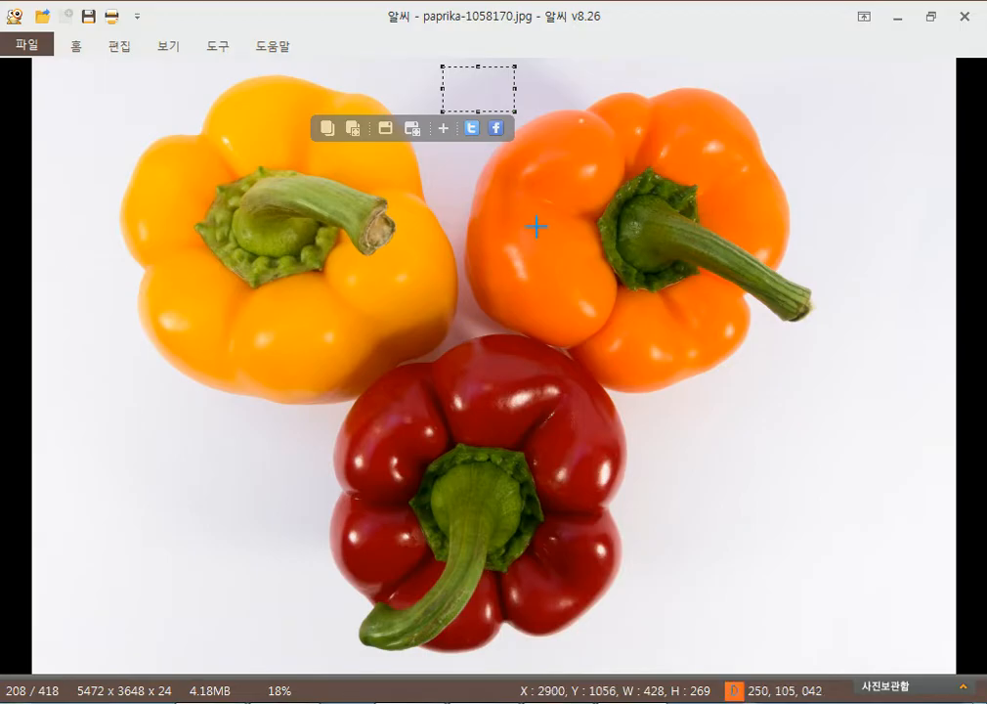
{"action": "left_click", "coordinate": [964, 16]}
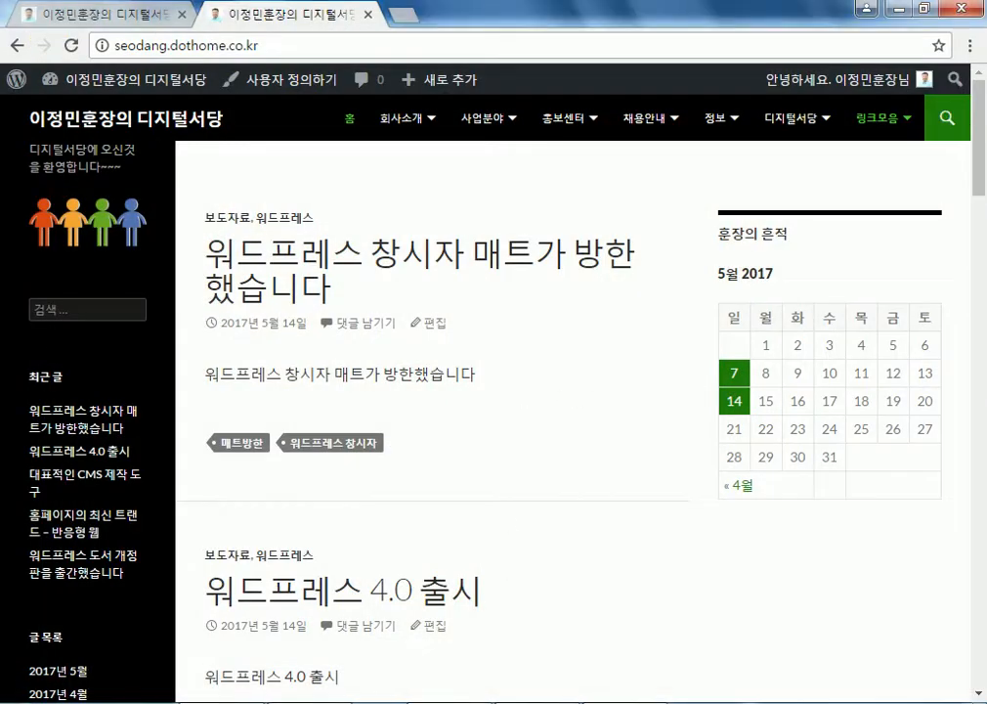
- Switch to Notepad and add the note "* 이미지를 가져올 때, 배경이 투명으로 처리된 것을 이용하자." below the HTML code
{"action": "left_click", "coordinate": [381, 701]}
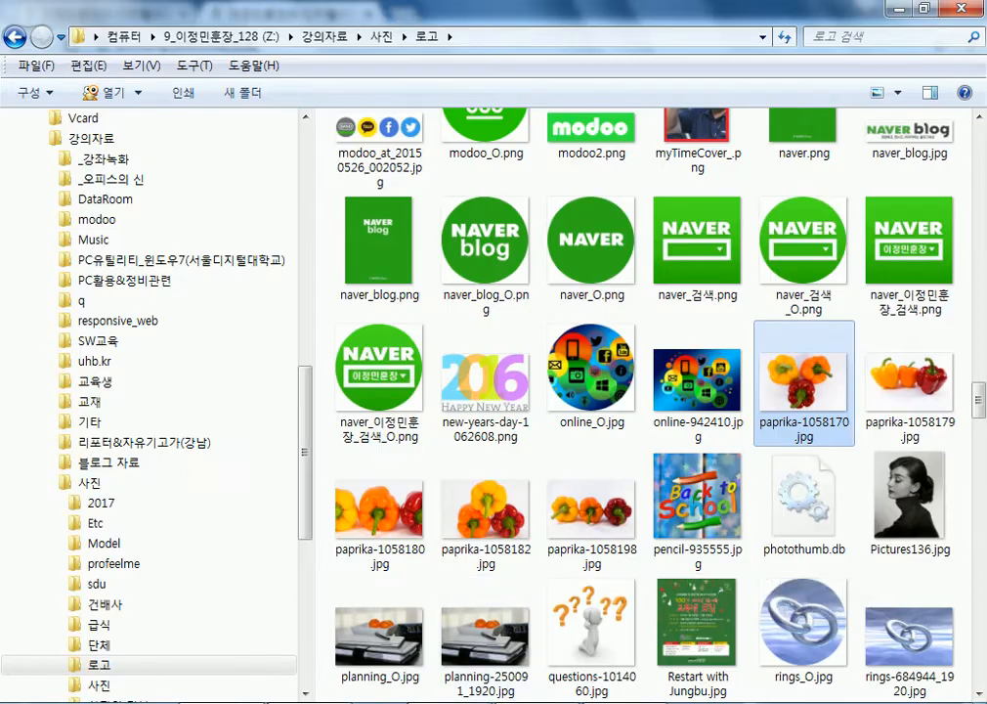
{"action": "left_click", "coordinate": [458, 701]}
{"action": "left_click", "coordinate": [289, 496]}
{"action": "type", "text": "* 이미지르를 가져올 때"}
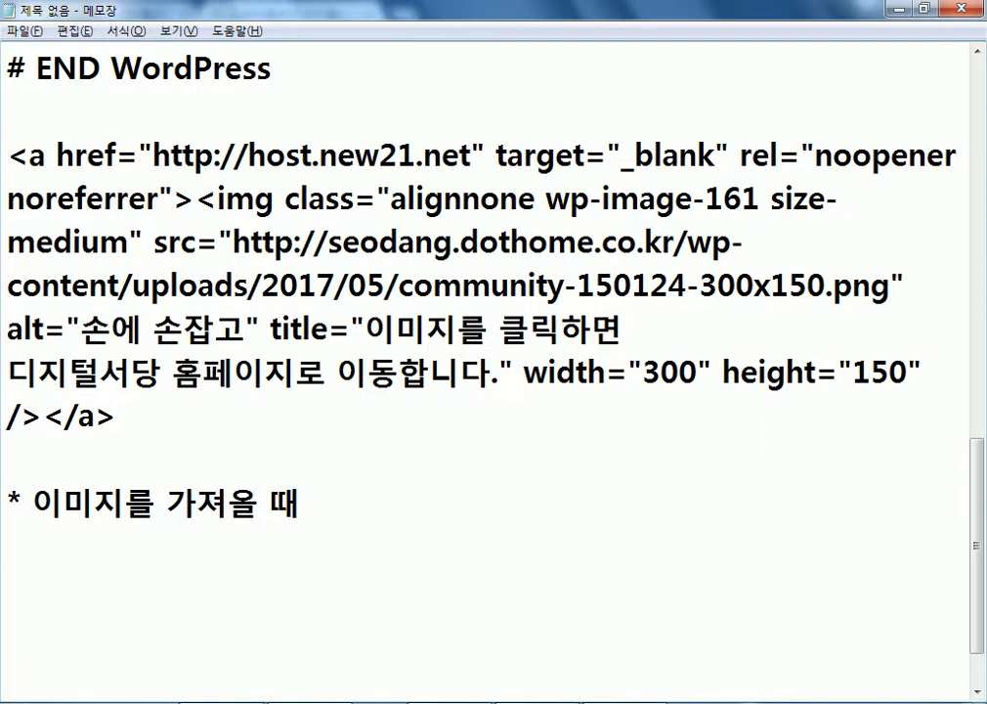
{"action": "type", "text": ", 배경이 투명으로 처리된 ㄱ것을 이용하"}
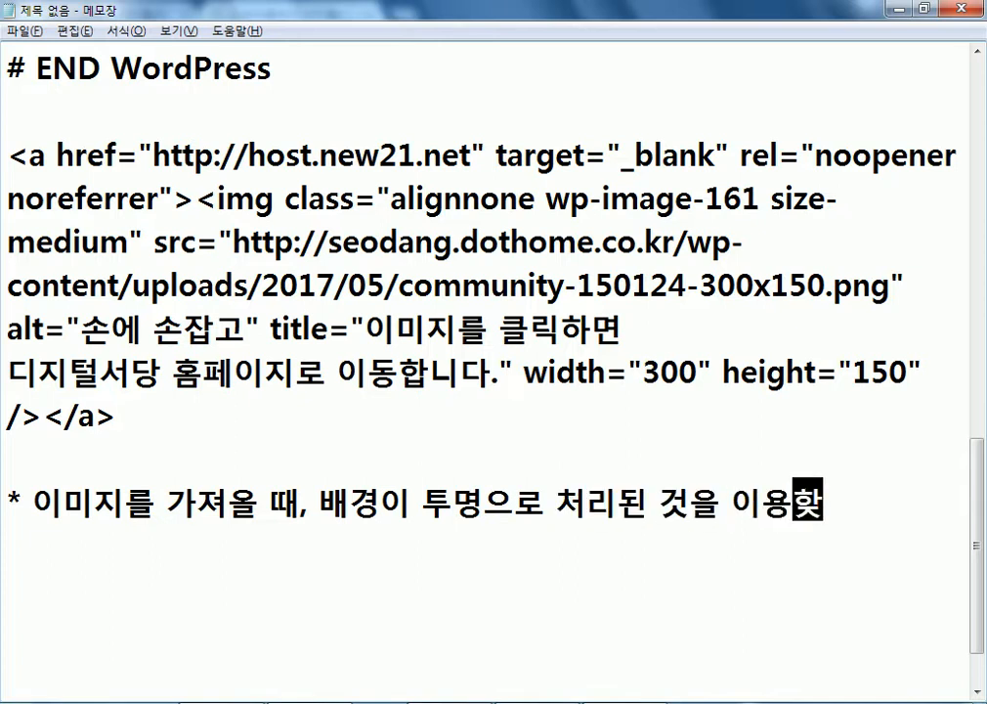
{"action": "type", "text": "자."}
{"action": "scroll", "coordinate": [342, 450], "scroll_direction": "down", "scroll_amount": 1}
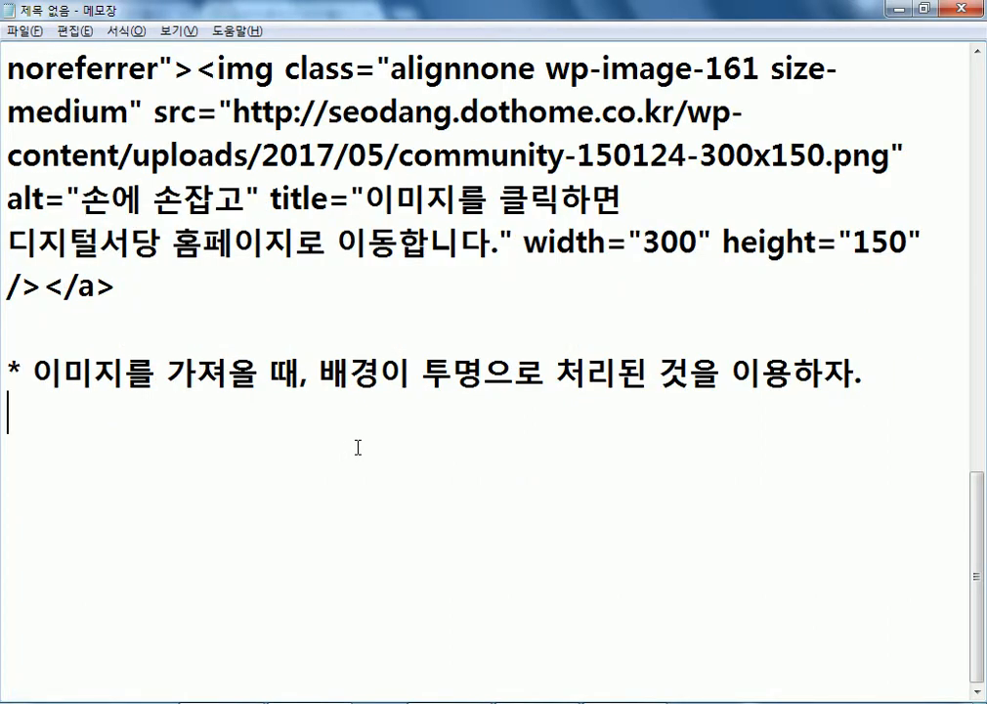
- Add the second note line "* 배경을 투명으로 처리한 후에, 반드시 png형태로 저장하자." under the first one
{"action": "scroll", "coordinate": [213, 417], "scroll_direction": "down", "scroll_amount": 1}
{"action": "key", "text": "Return"}
{"action": "key", "text": "Return"}
{"action": "key", "text": "Return"}
{"action": "key", "text": "Return"}
{"action": "key", "text": "Return"}
{"action": "key", "text": "Return"}
{"action": "key", "text": "Return"}
{"action": "key", "text": "Return"}
{"action": "left_click", "coordinate": [58, 245]}
{"action": "type", "text": "*"}
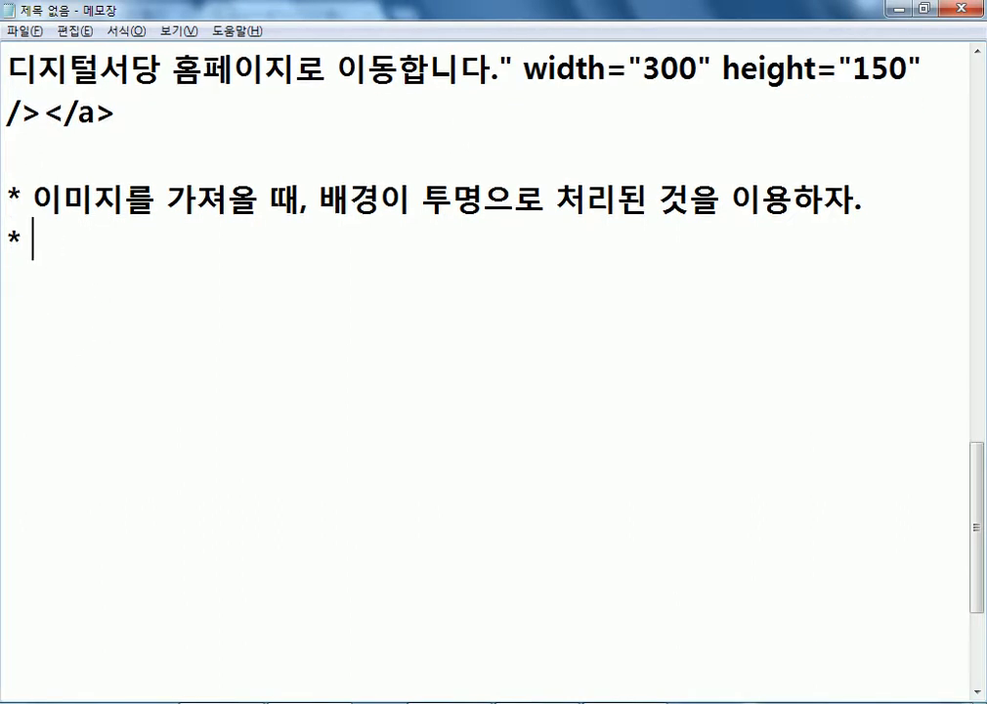
{"action": "type", "text": " 배경을 "}
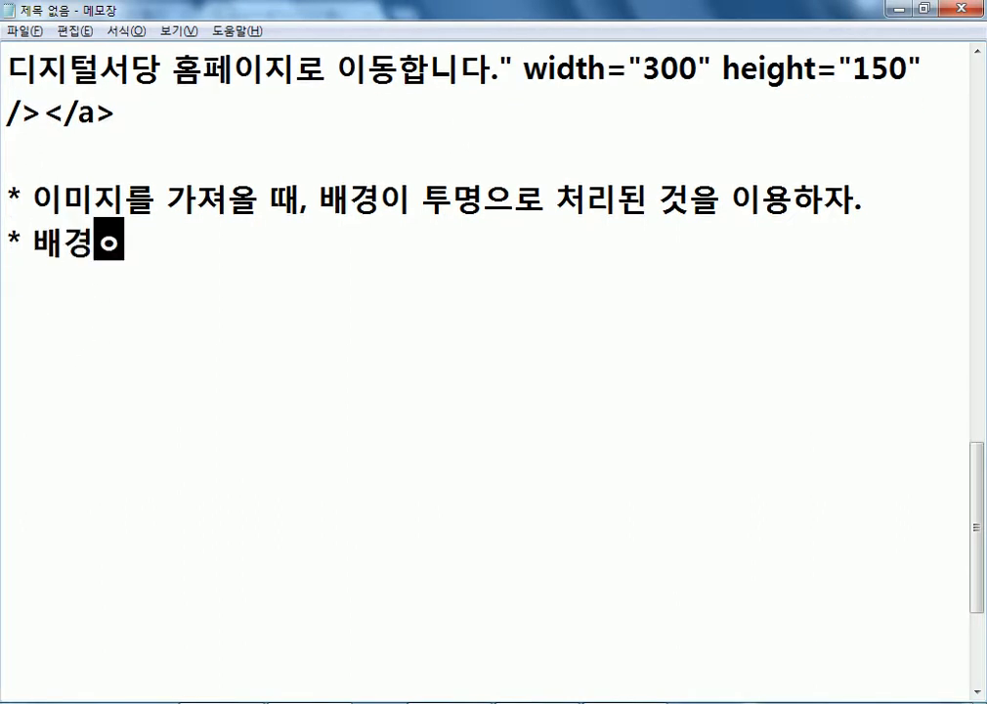
{"action": "type", "text": "투명으로 처리"}
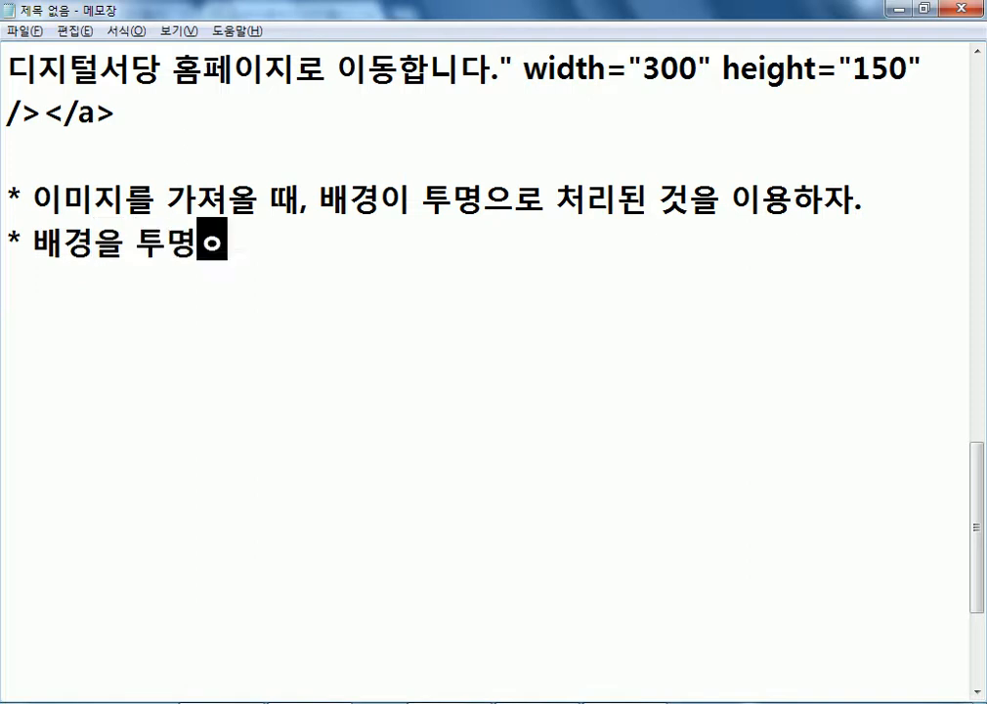
{"action": "type", "text": "한 후에"}
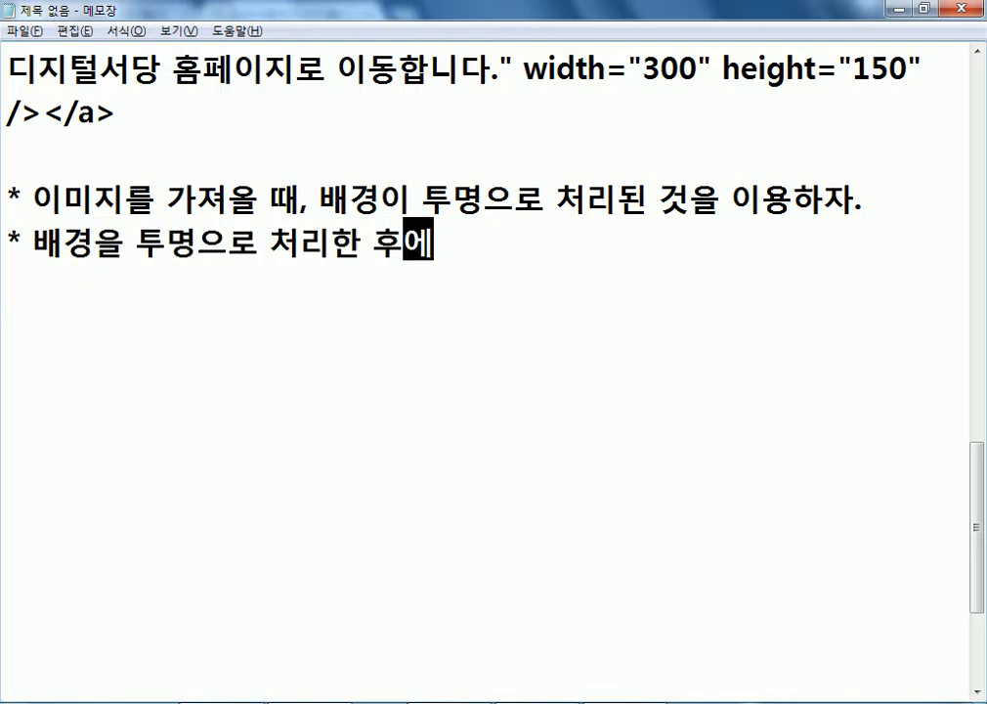
{"action": "type", "text": ", 바ㄴ드시"}
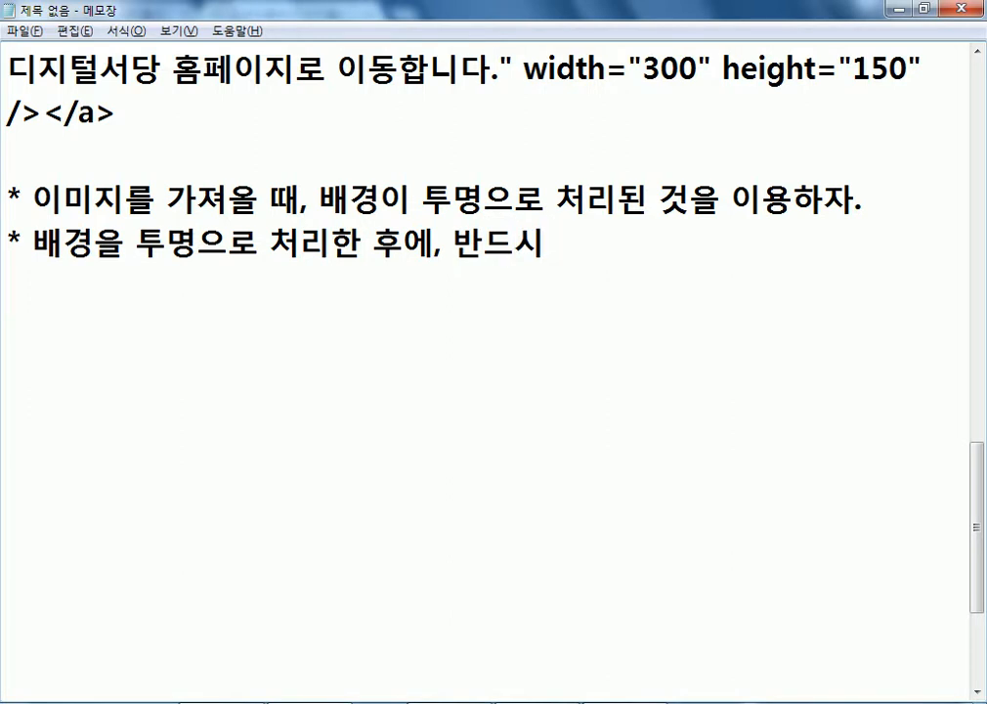
{"action": "type", "text": " png"}
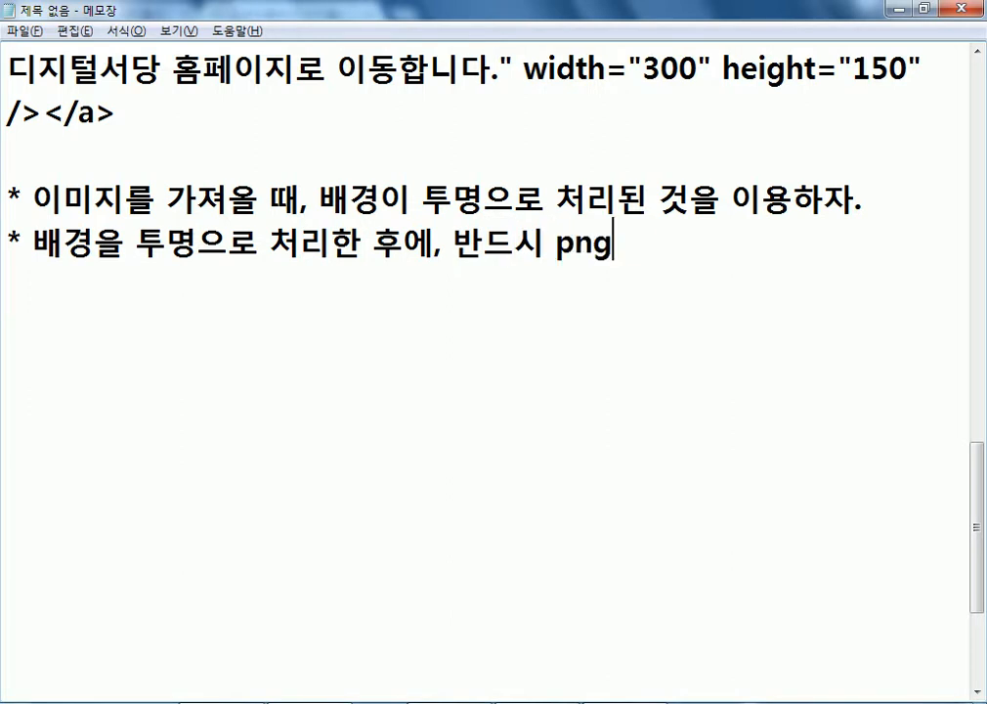
{"action": "type", "text": "형태로 젖"}
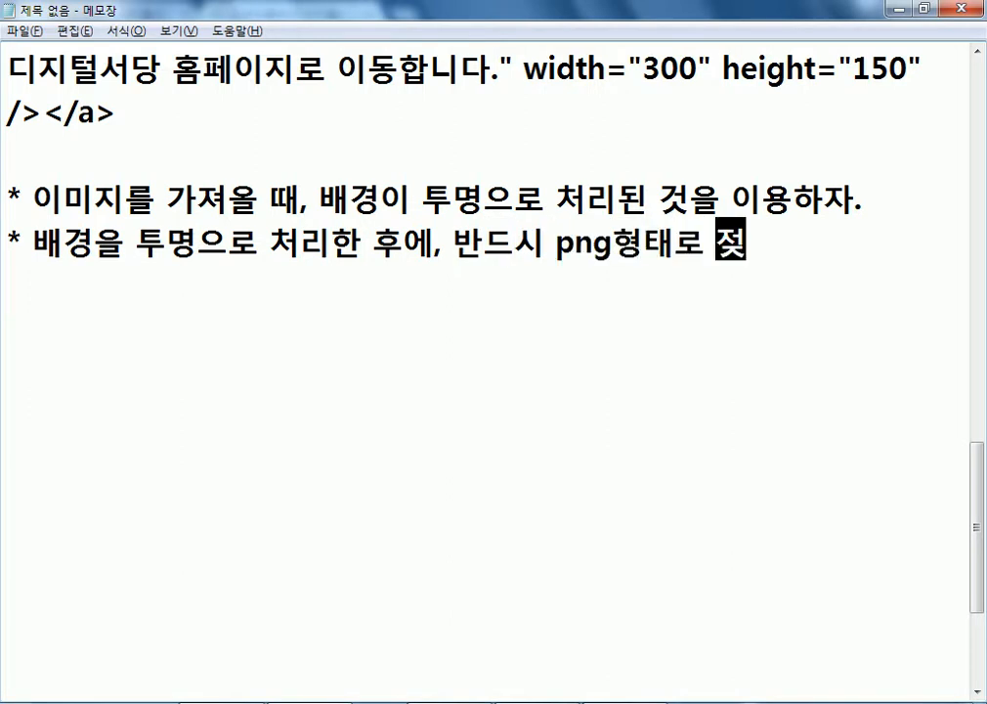
{"action": "type", "text": "ㅏㅇ하자."}
{"action": "key", "text": "Return"}
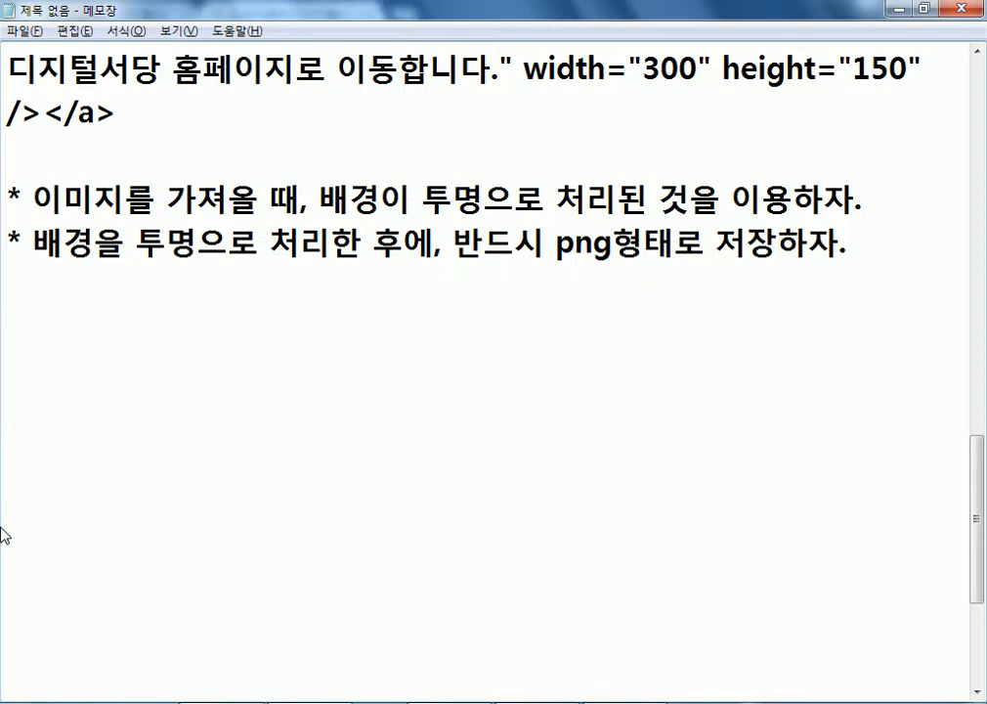
- Switch to Chrome and open the 온라인포토샵 link in the 멀티미디어 section of the host.new21.net page
{"action": "key", "text": "alt+Tab"}
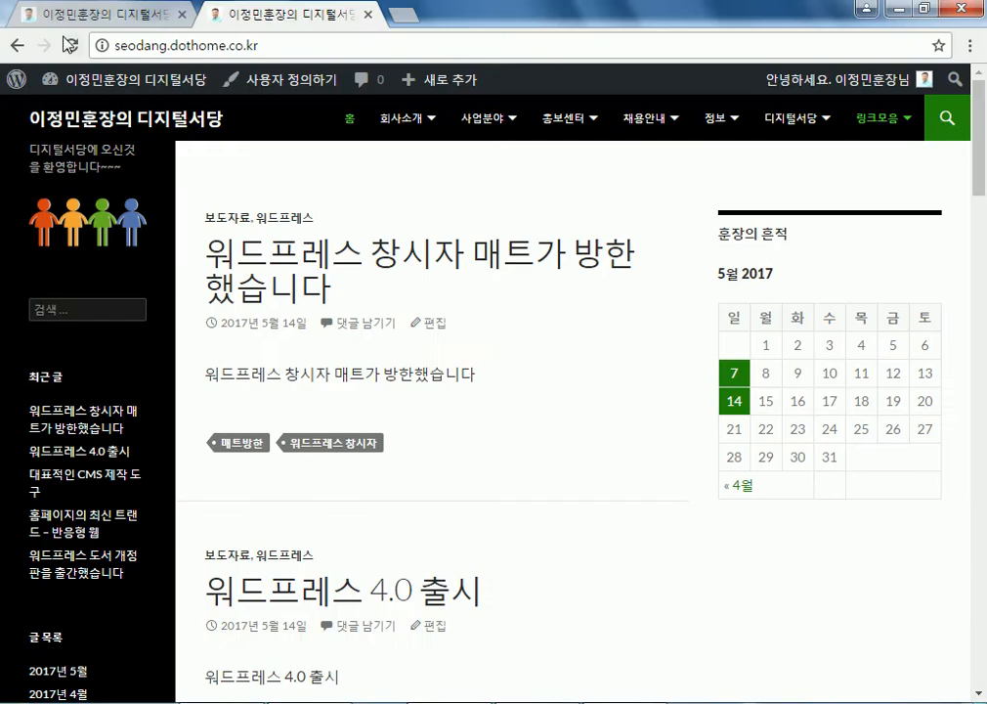
{"action": "left_click", "coordinate": [111, 18]}
{"action": "scroll", "coordinate": [808, 366], "scroll_direction": "down", "scroll_amount": 5}
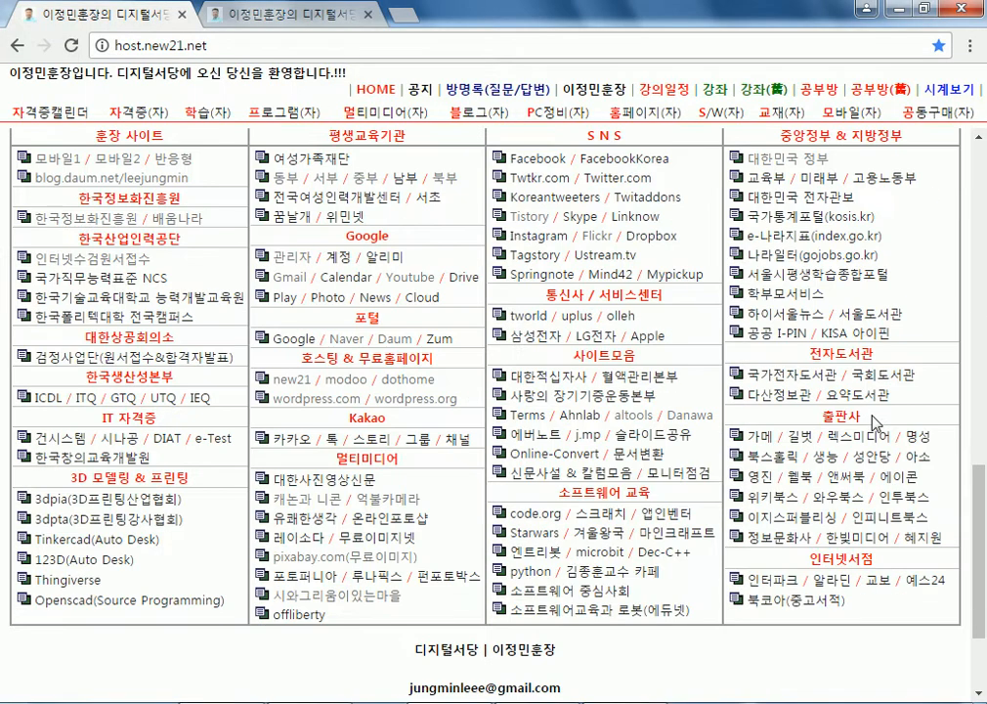
{"action": "scroll", "coordinate": [875, 422], "scroll_direction": "down", "scroll_amount": 1}
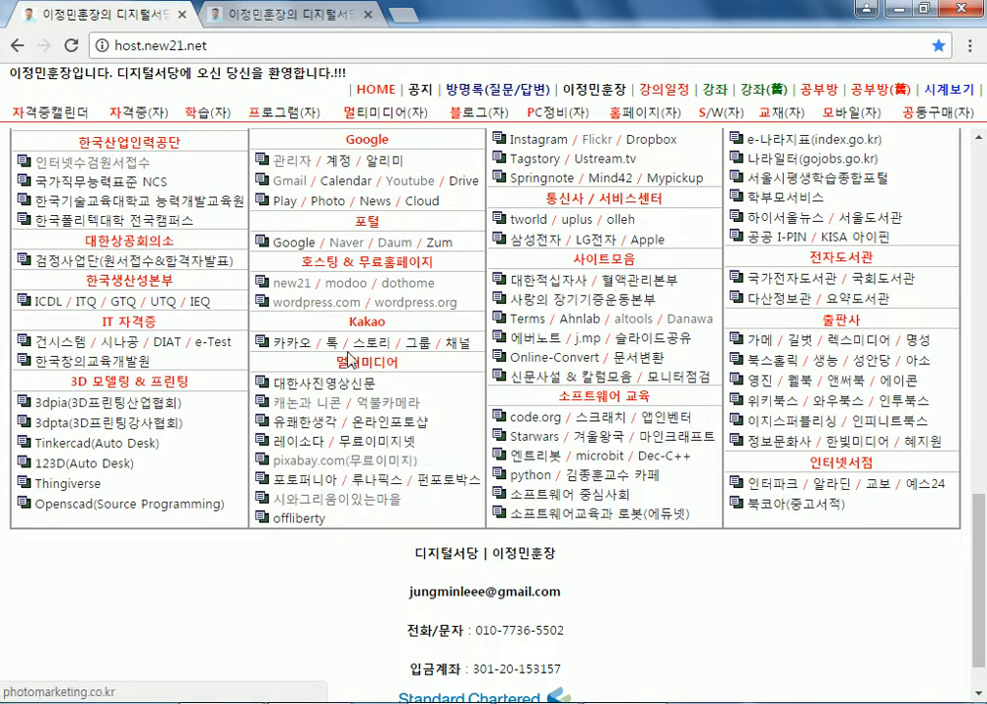
{"action": "left_click", "coordinate": [378, 426]}
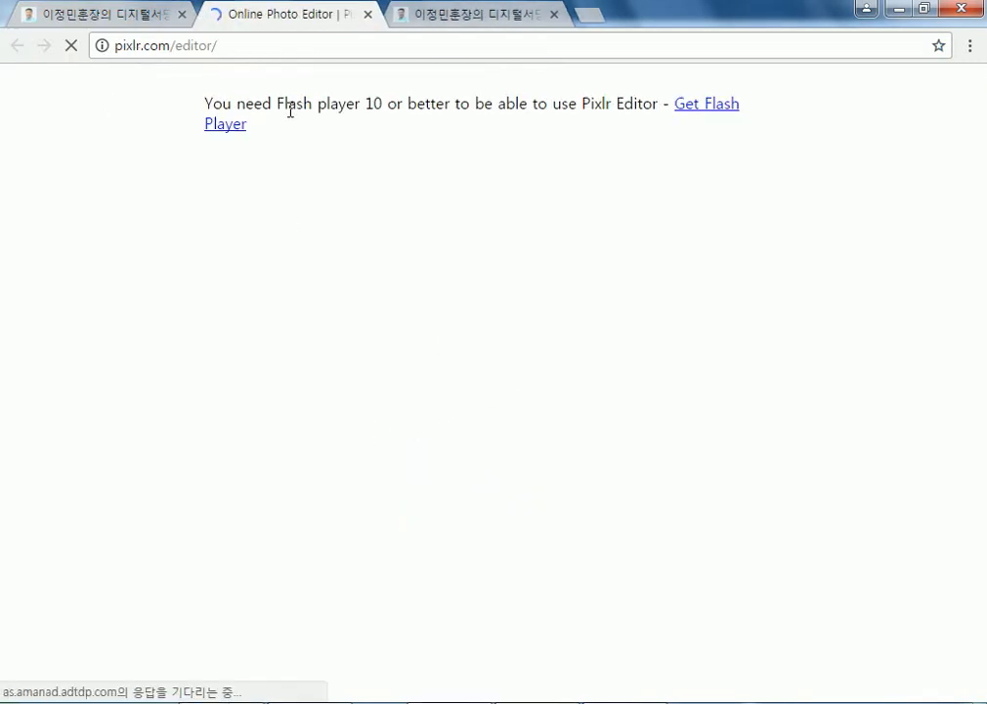
- Load the Pixlr editor by following its Get Flash Player link and reloading the page, and dismiss the start window
{"action": "left_click", "coordinate": [710, 108]}
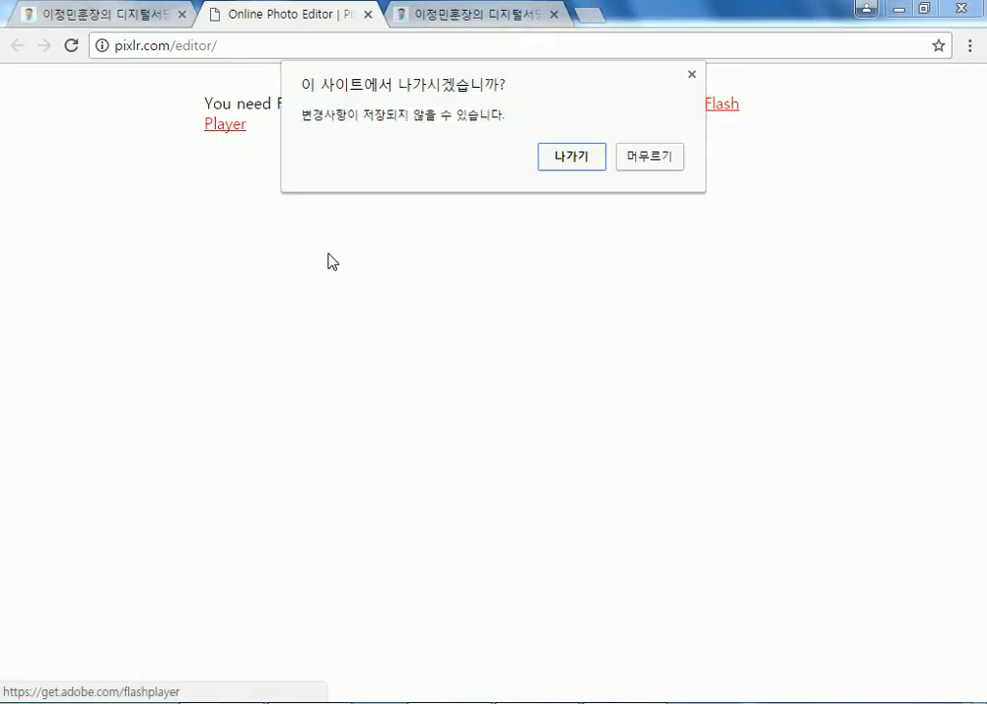
{"action": "left_click", "coordinate": [589, 166]}
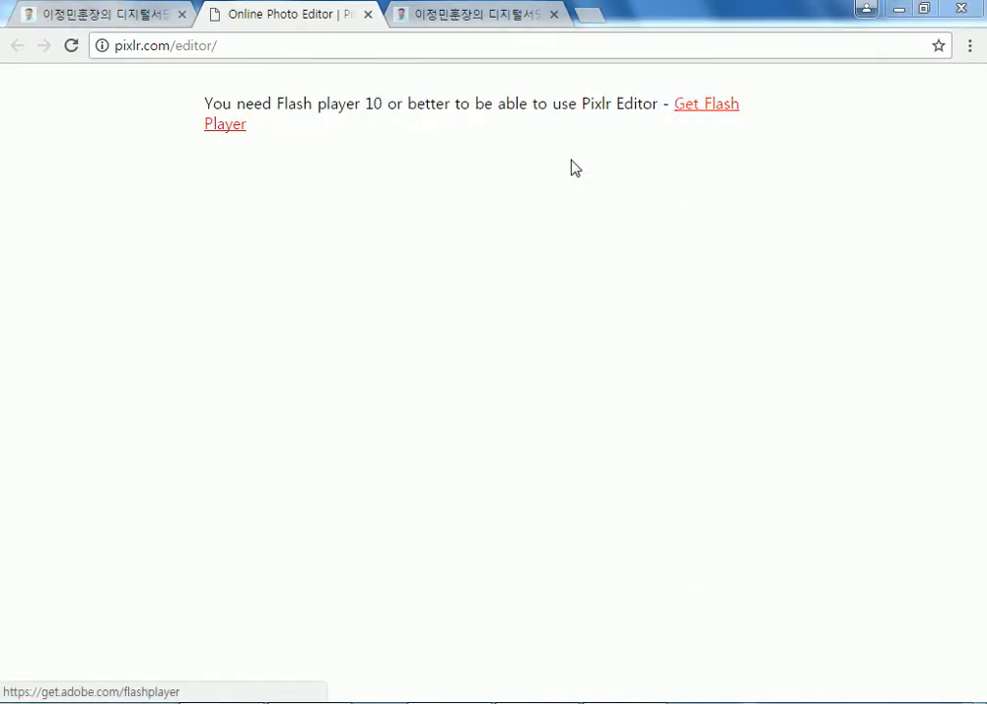
{"action": "left_click", "coordinate": [287, 143]}
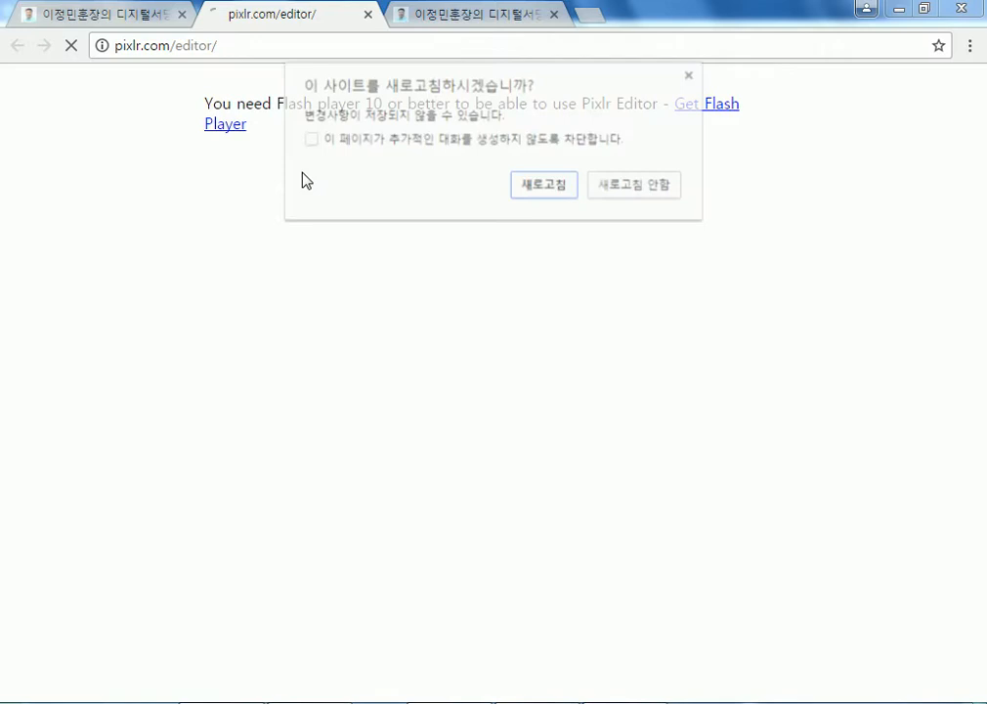
{"action": "left_click", "coordinate": [559, 189]}
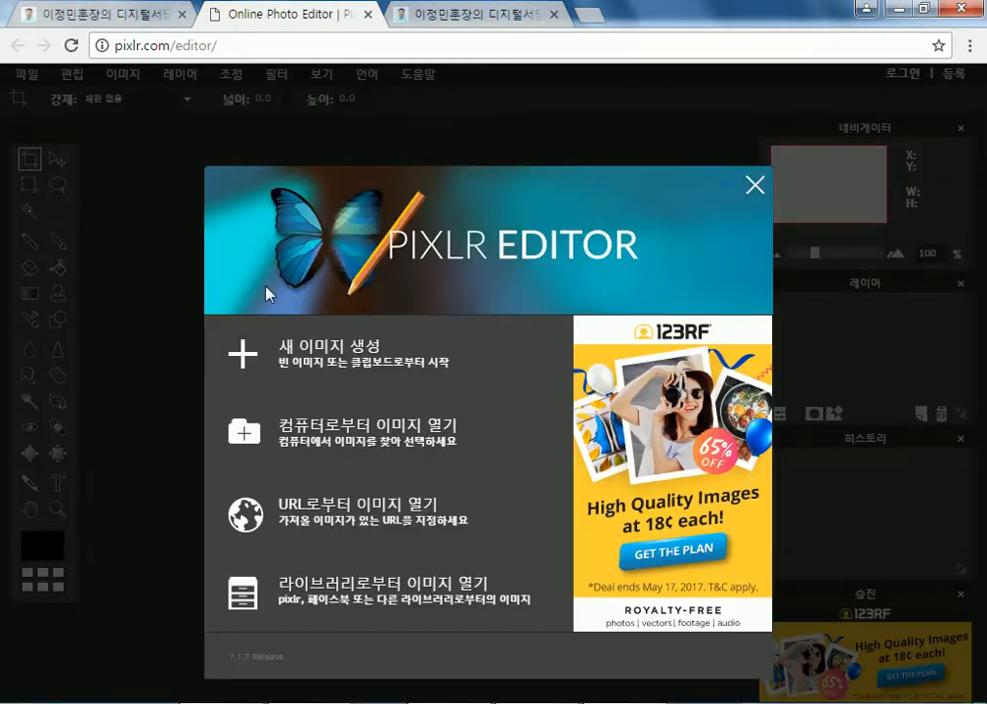
{"action": "left_click", "coordinate": [753, 186]}
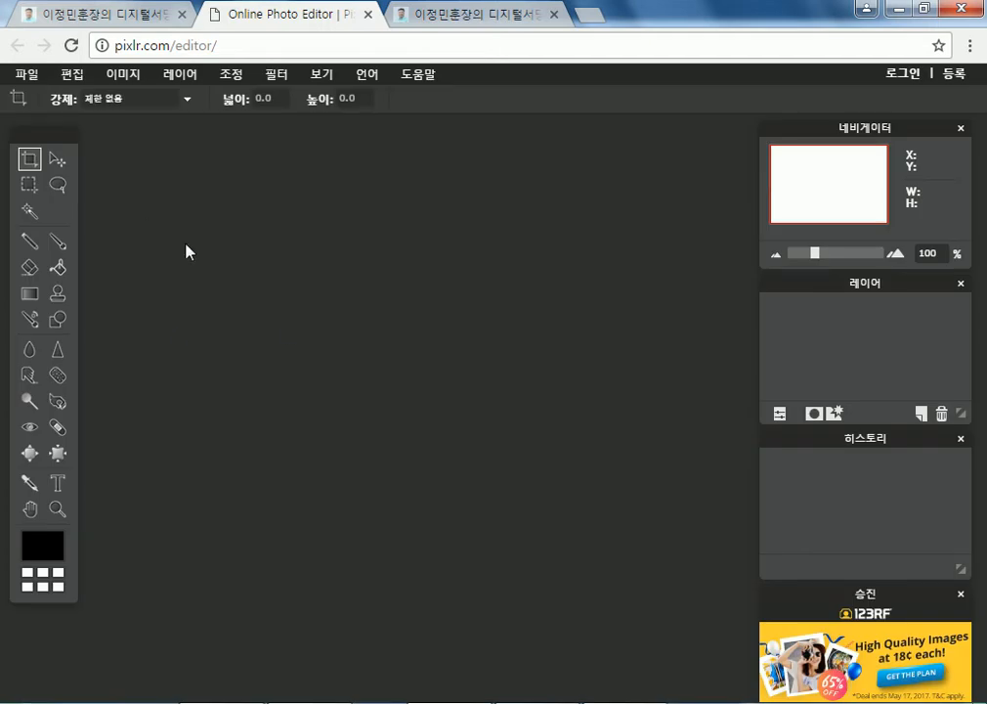
- Open the image 모델1_.JPG from the 강의자료 > 사진 > 사진 folder in the Pixlr editor
{"action": "left_click", "coordinate": [26, 73]}
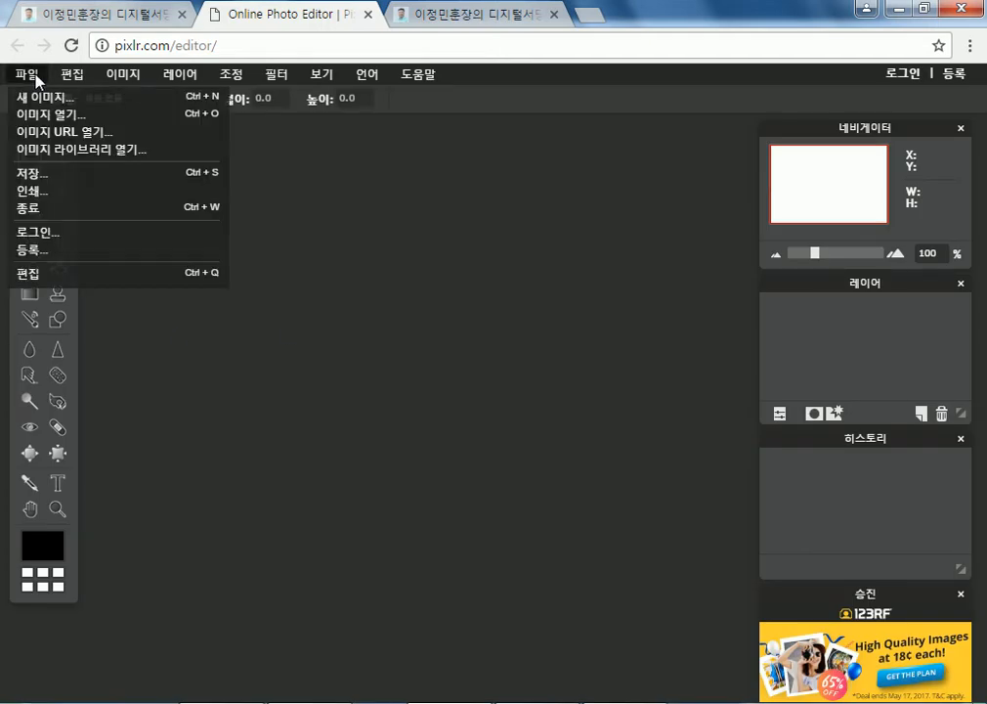
{"action": "left_click", "coordinate": [49, 114]}
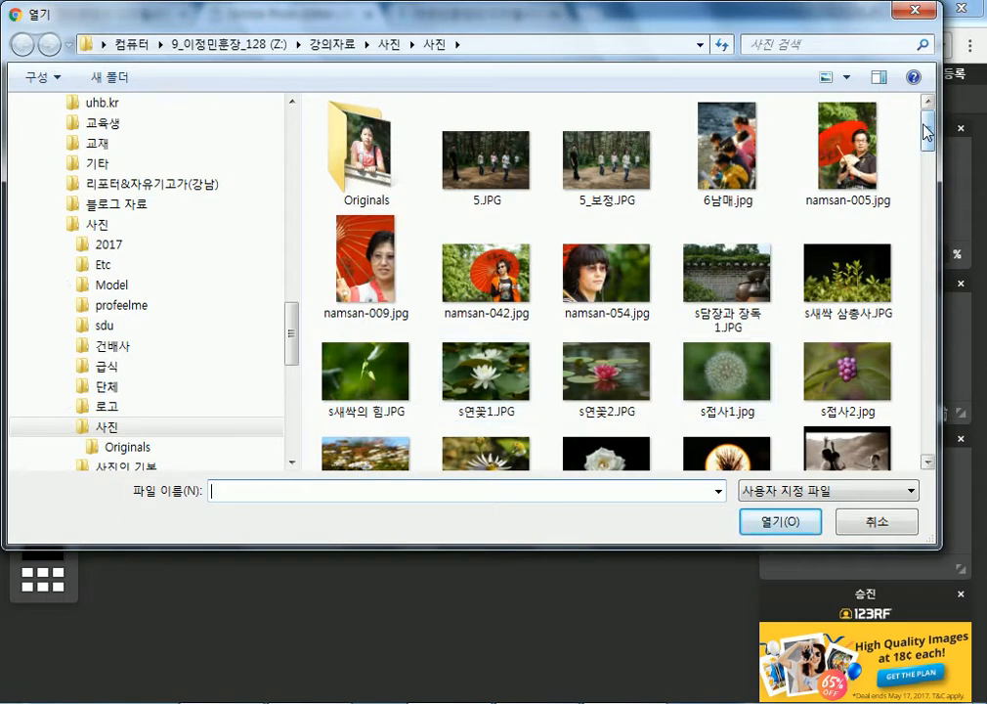
{"action": "scroll", "coordinate": [740, 155], "scroll_direction": "down", "scroll_amount": 10}
{"action": "scroll", "coordinate": [942, 252], "scroll_direction": "up", "scroll_amount": 3}
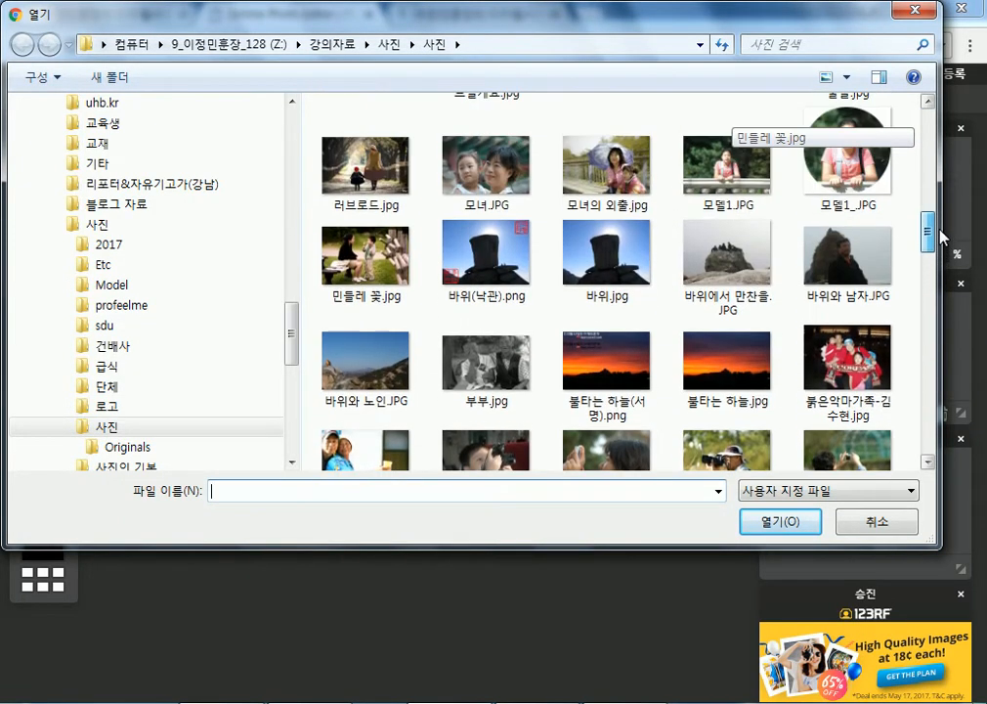
{"action": "left_click", "coordinate": [856, 200]}
{"action": "double_click", "coordinate": [857, 199]}
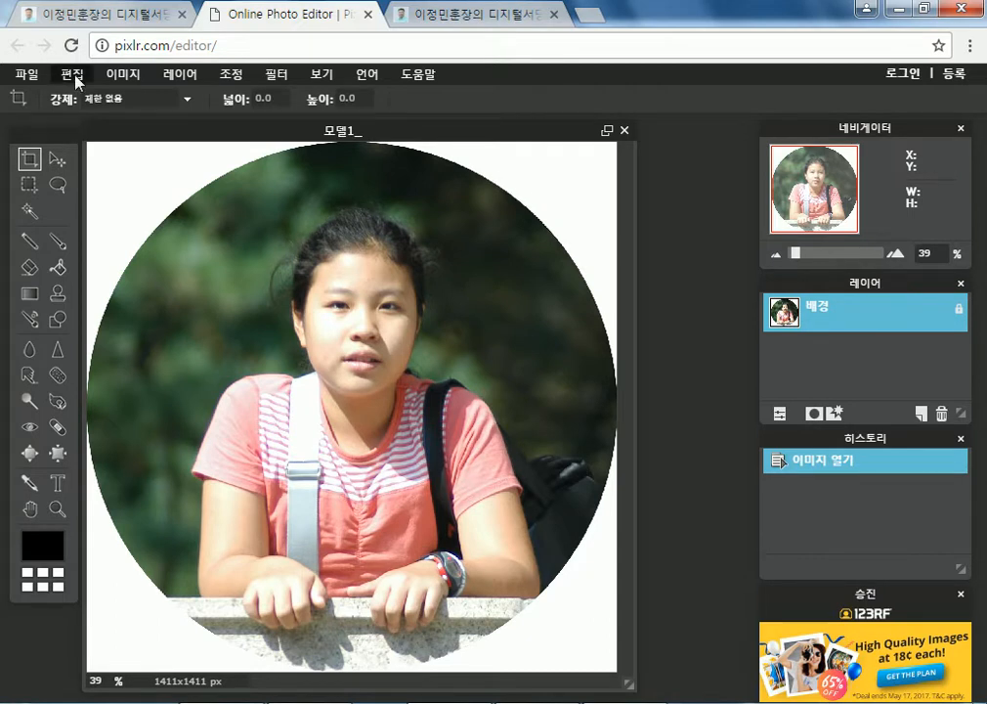
- Open 모델1_.JPG again from the 강의자료 > 사진 > 사진 folder in the Pixlr editor
{"action": "left_click", "coordinate": [31, 75]}
{"action": "left_click", "coordinate": [49, 114]}
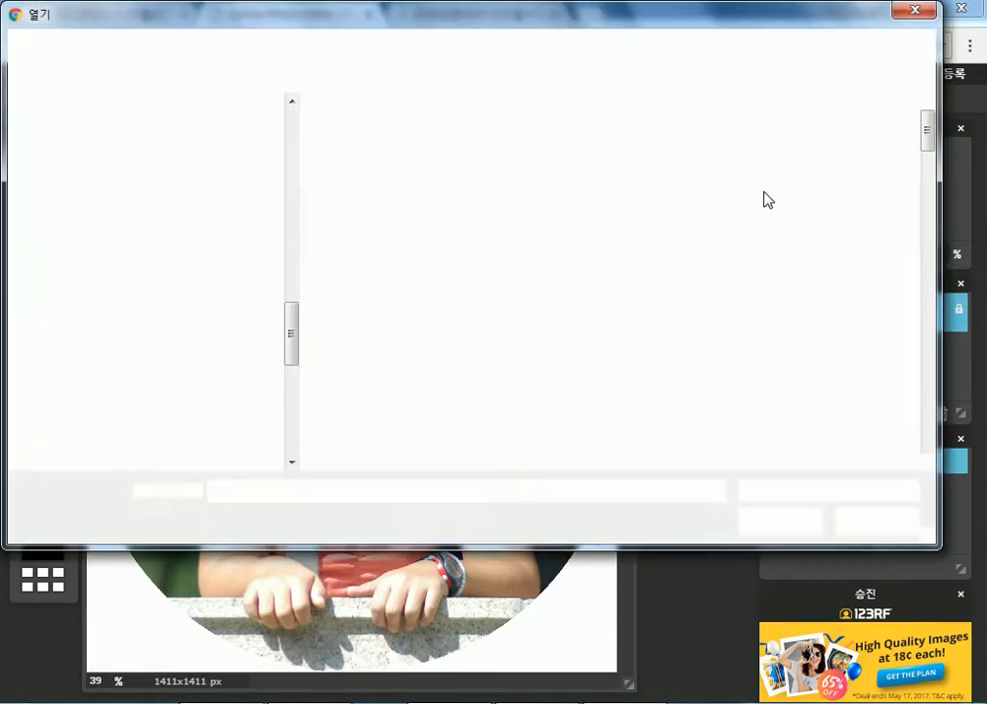
{"action": "left_click", "coordinate": [858, 381]}
{"action": "scroll", "coordinate": [857, 293], "scroll_direction": "down", "scroll_amount": 10}
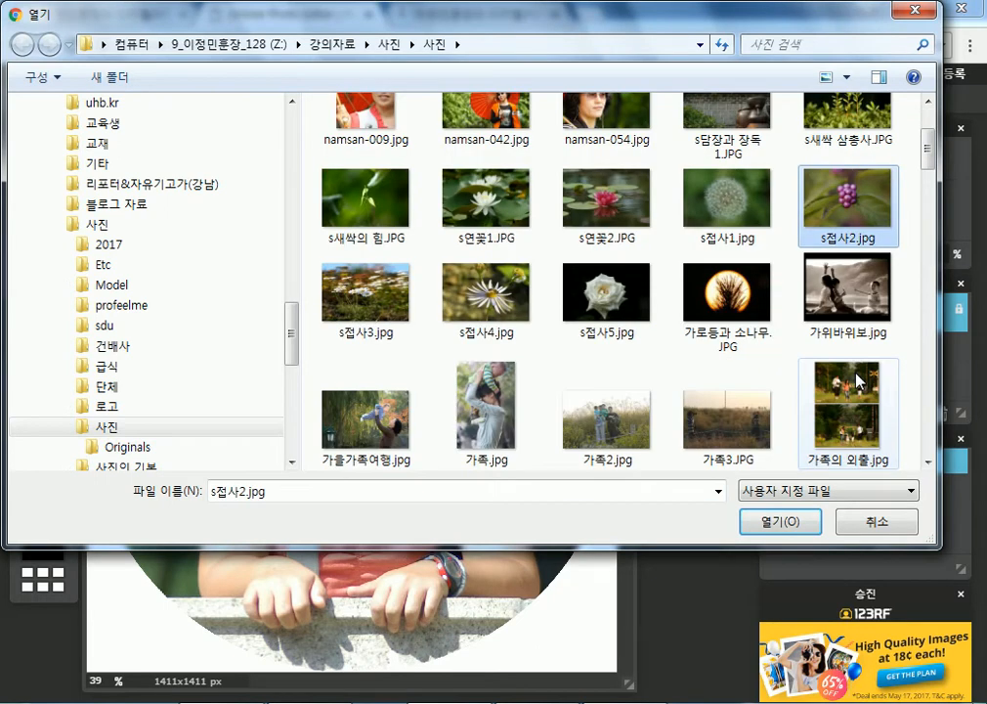
{"action": "left_click", "coordinate": [857, 248]}
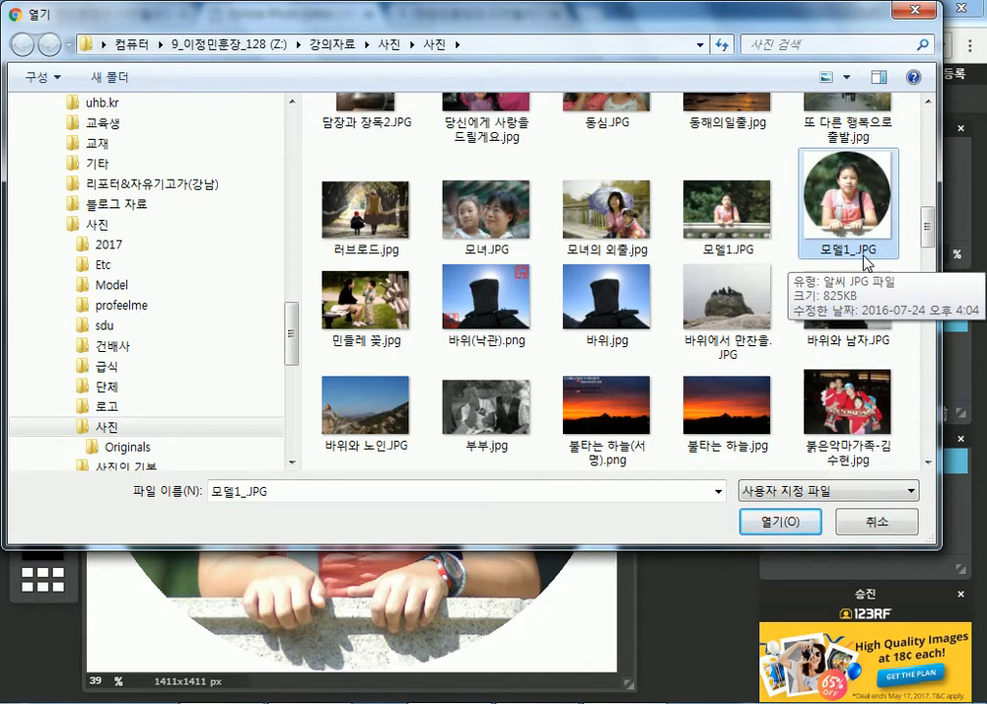
{"action": "double_click", "coordinate": [864, 259]}
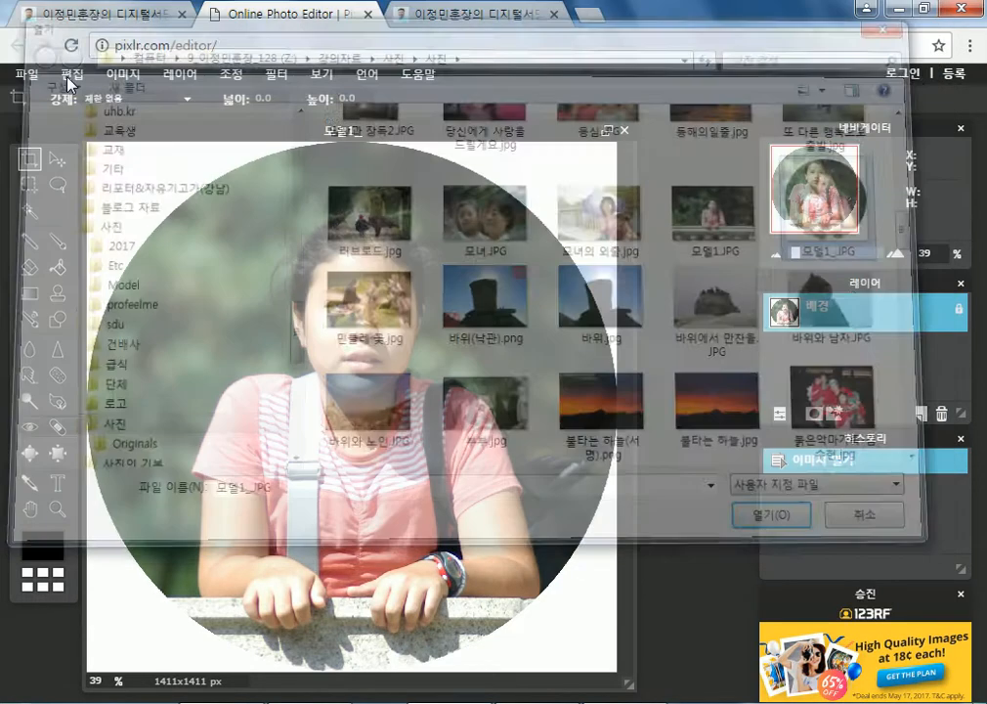
- Look through the editor's available file, edit, image, layer, adjustment, filter, view and language commands
{"action": "left_click", "coordinate": [33, 75]}
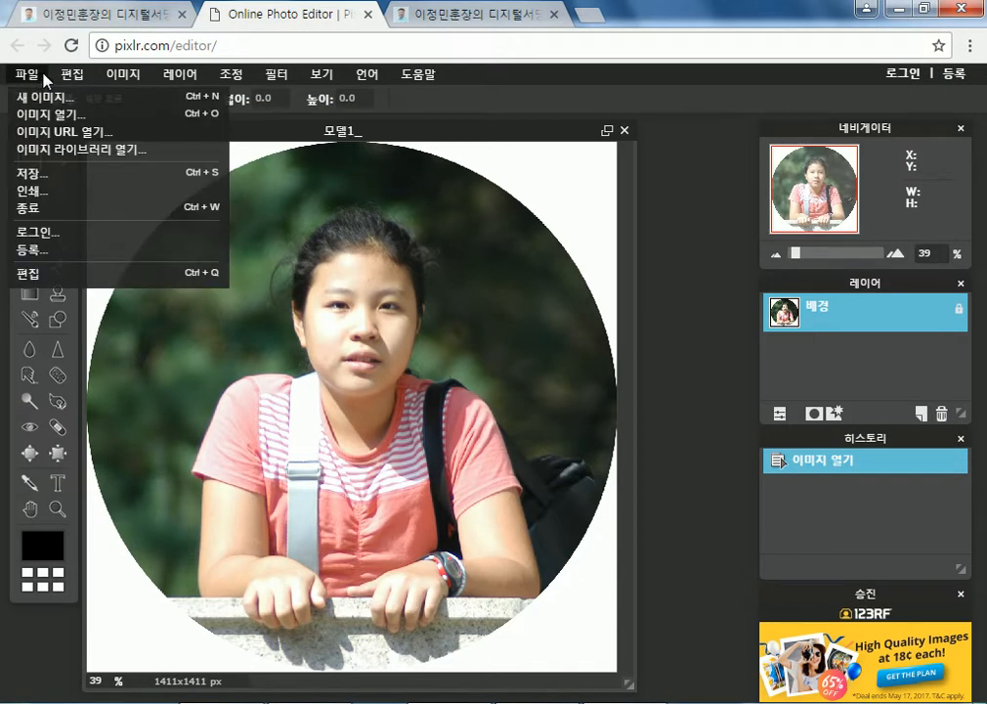
{"action": "mouse_move", "coordinate": [83, 76]}
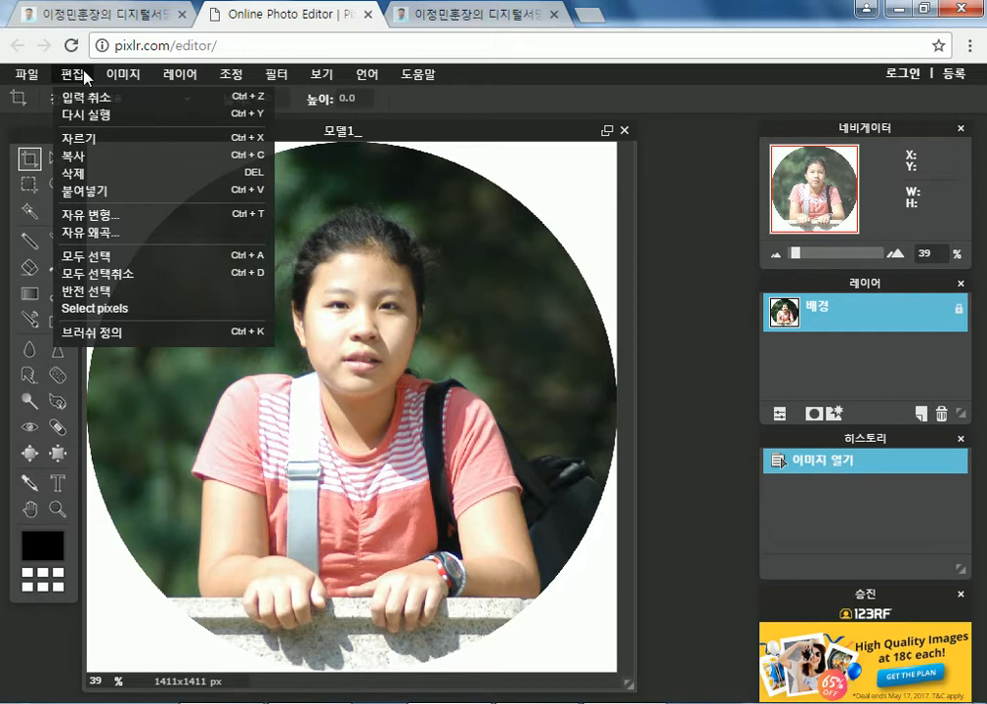
{"action": "mouse_move", "coordinate": [123, 79]}
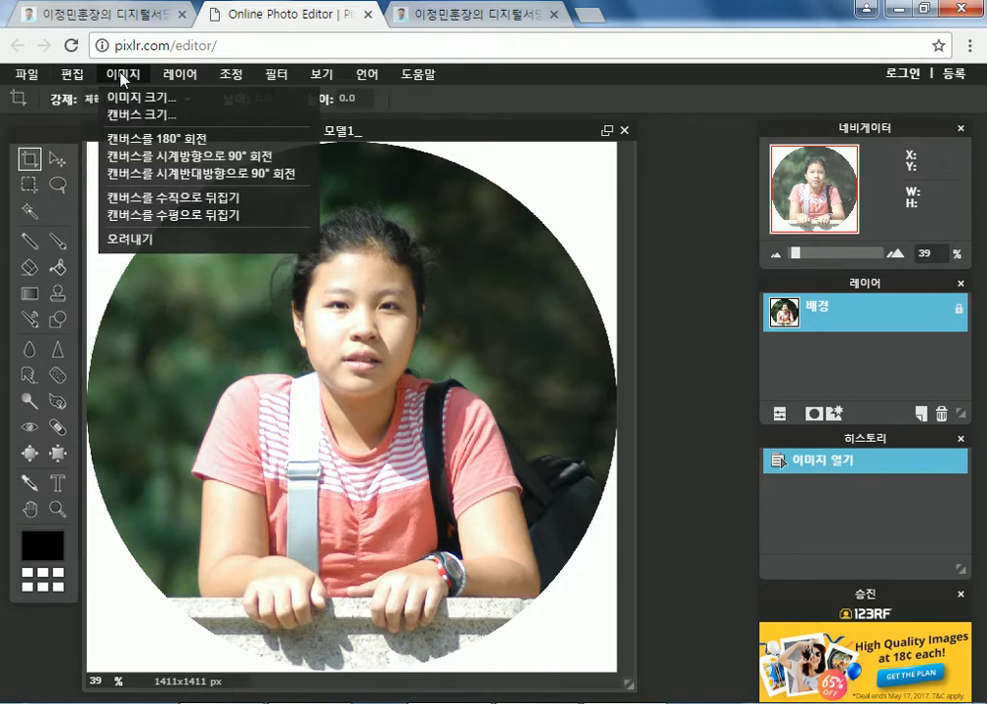
{"action": "mouse_move", "coordinate": [178, 77]}
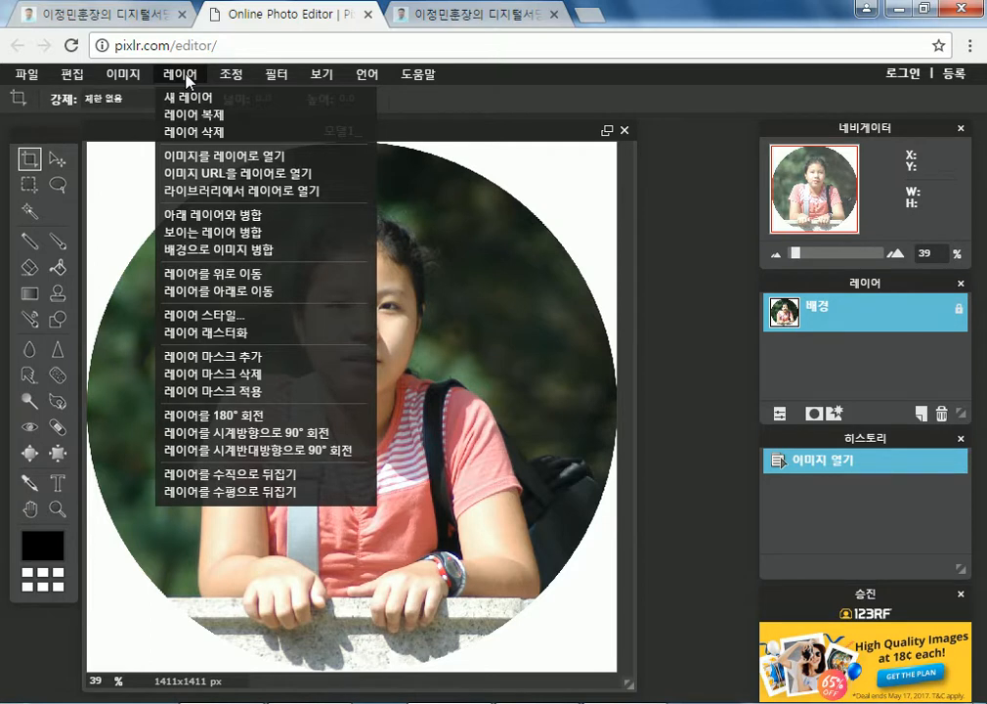
{"action": "mouse_move", "coordinate": [241, 79]}
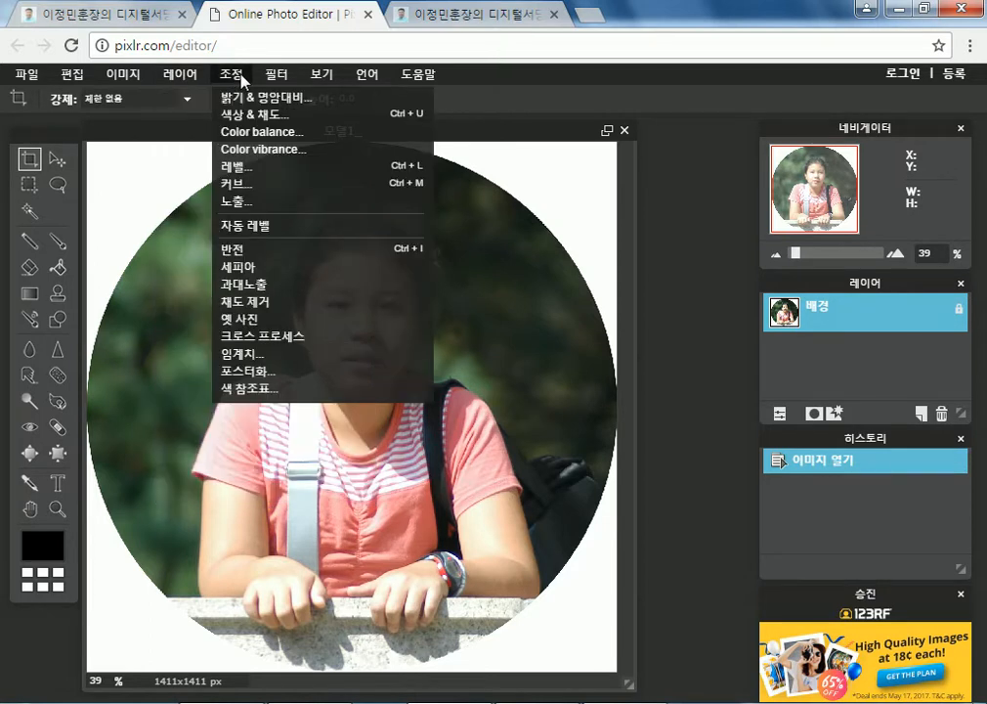
{"action": "mouse_move", "coordinate": [272, 80]}
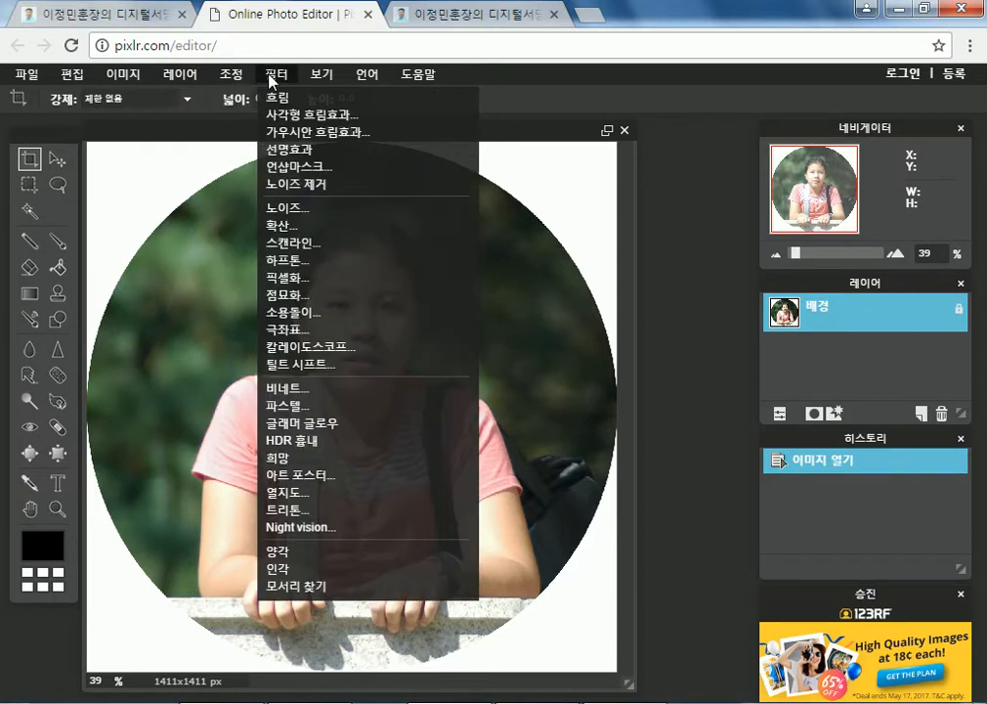
{"action": "mouse_move", "coordinate": [320, 80]}
{"action": "mouse_move", "coordinate": [360, 78]}
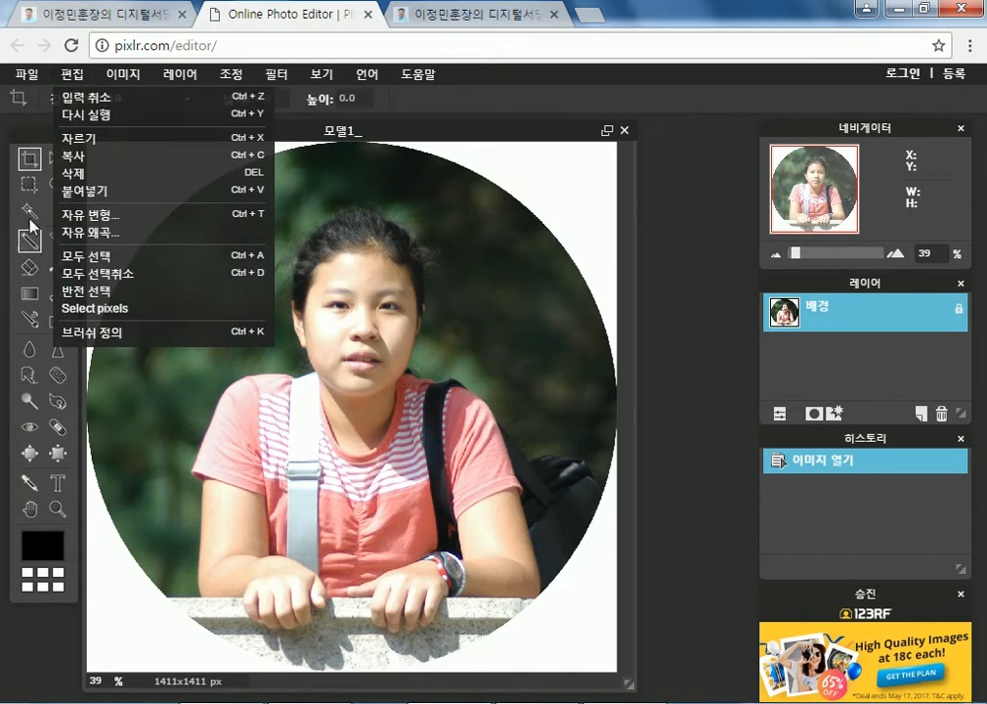
{"action": "left_click", "coordinate": [20, 135]}
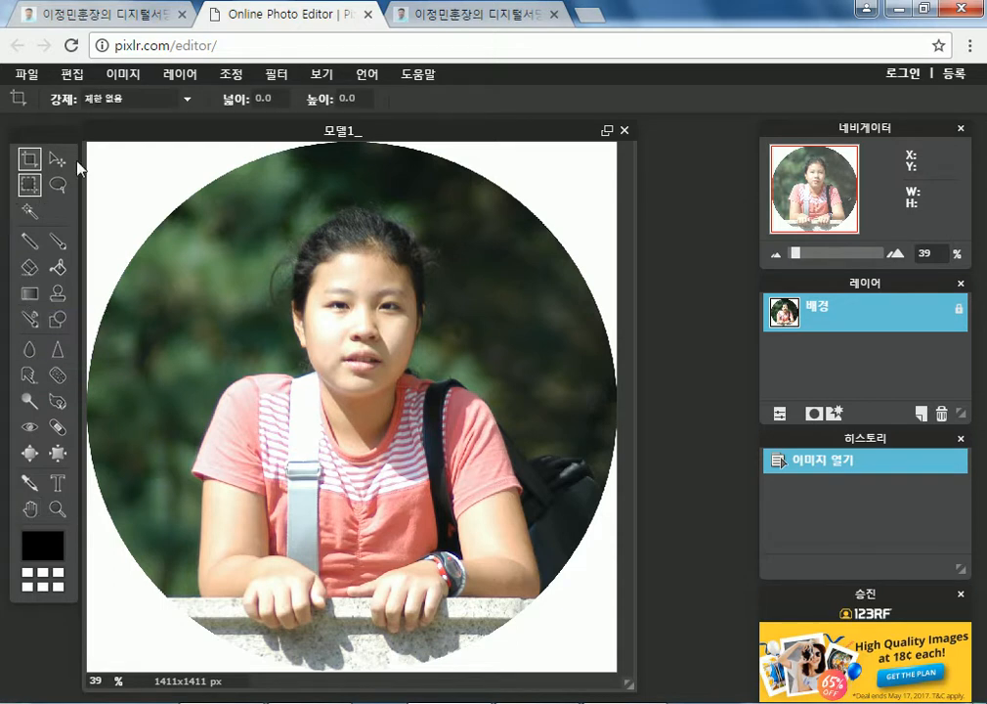
{"action": "left_click_drag", "start_coordinate": [577, 160], "coordinate": [616, 196]}
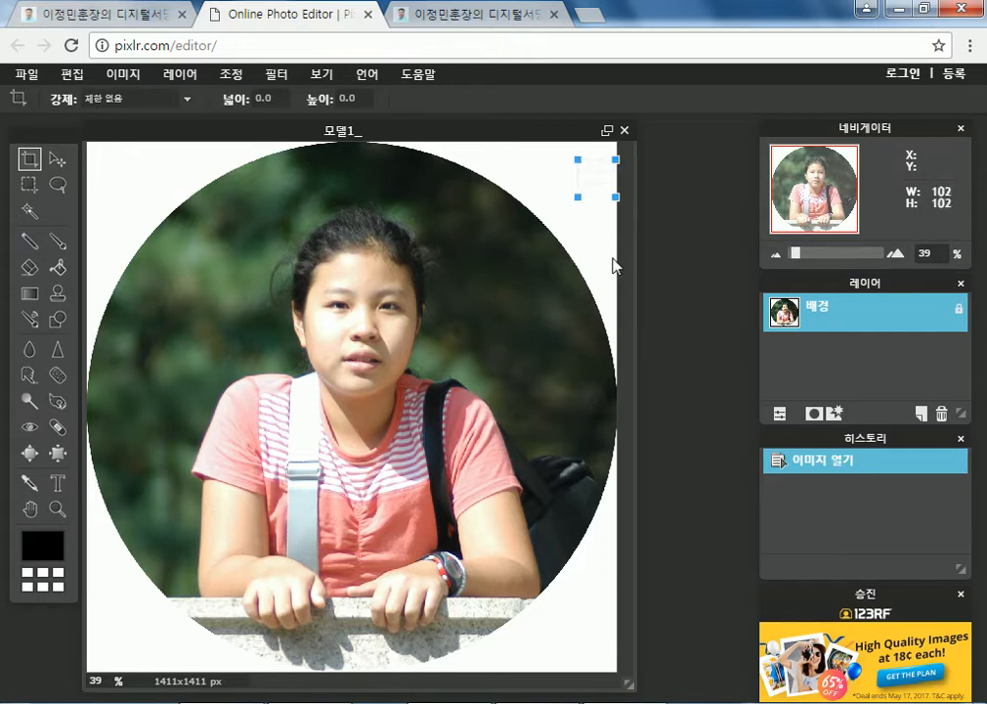
{"action": "left_click", "coordinate": [631, 246]}
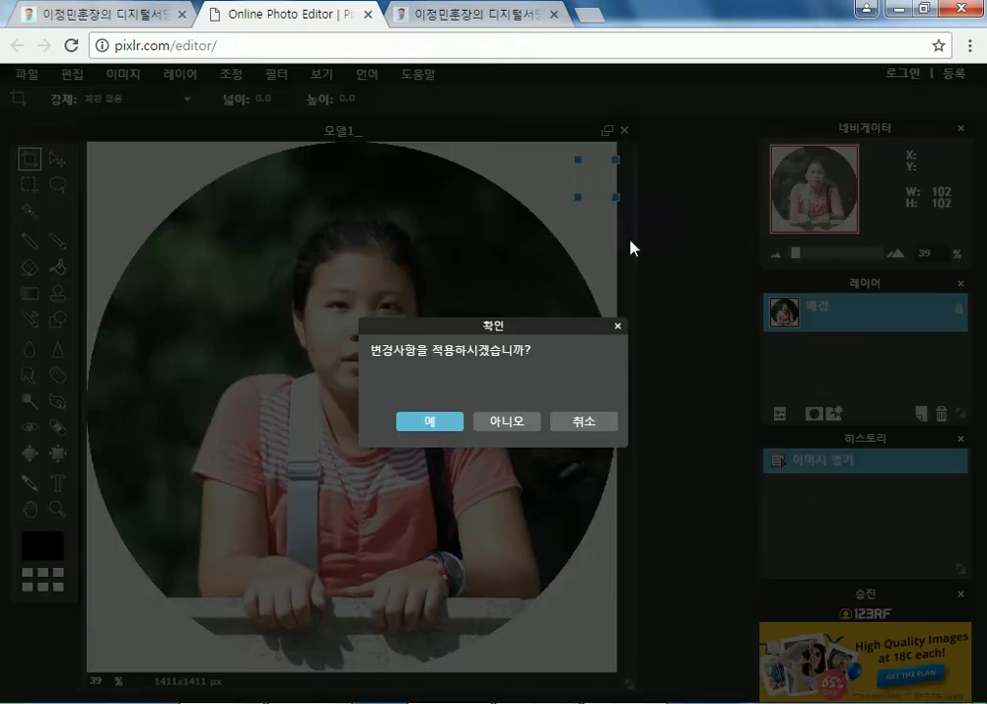
{"action": "left_click", "coordinate": [569, 423]}
{"action": "left_click", "coordinate": [537, 174]}
{"action": "left_click", "coordinate": [506, 420]}
- Choose PNG (투명, 완전한 품질) as the save format for the image 모델1_, and cancel the save
{"action": "left_click", "coordinate": [26, 73]}
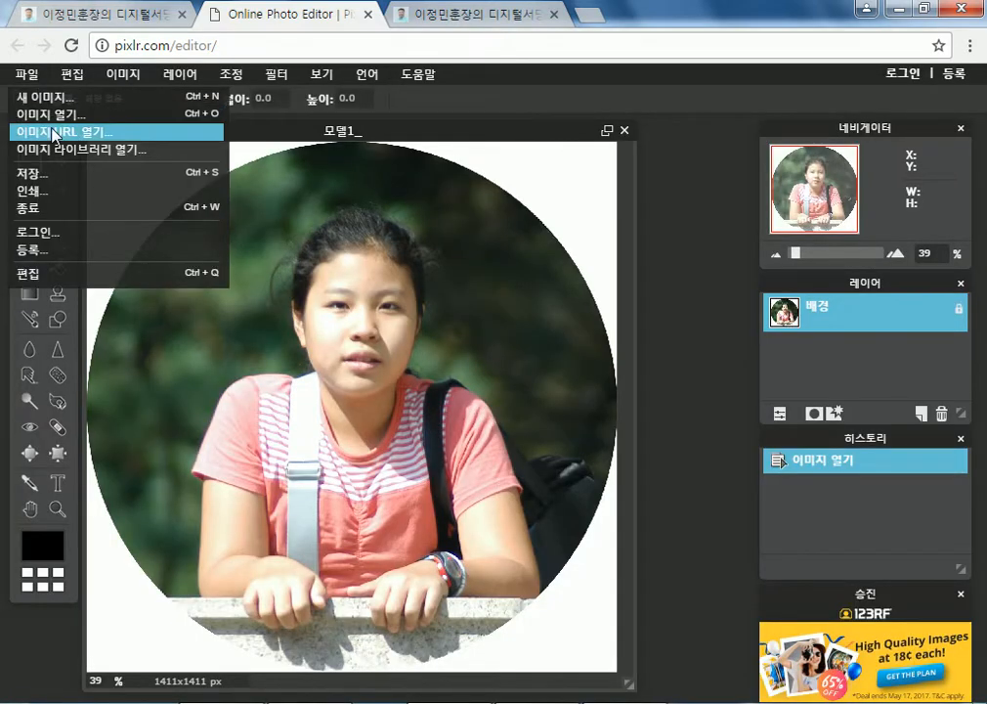
{"action": "left_click", "coordinate": [49, 174]}
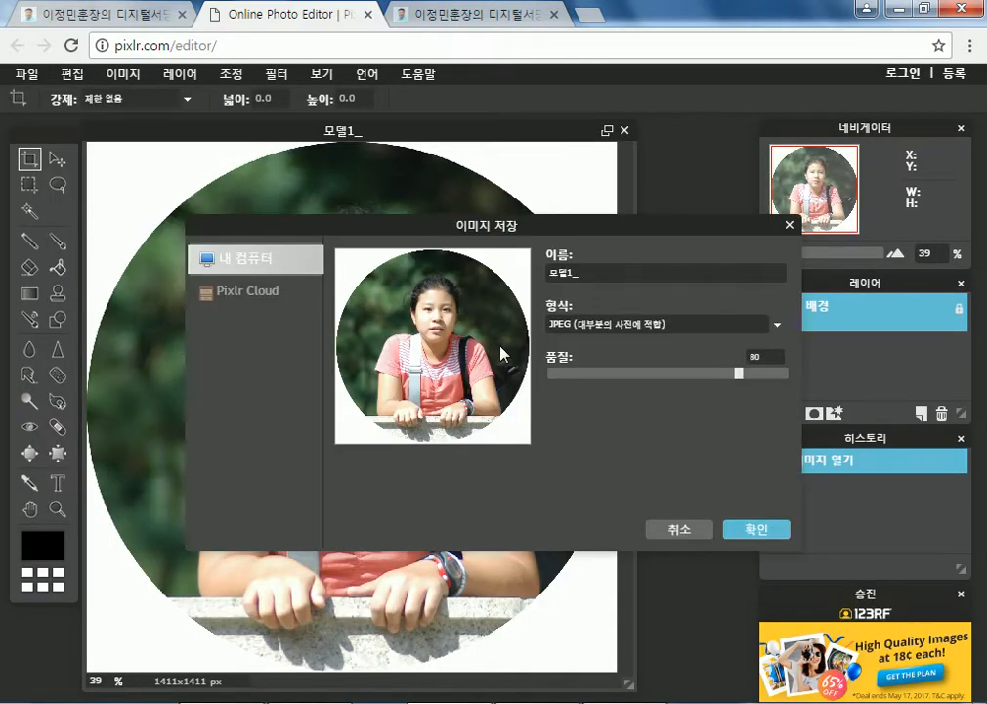
{"action": "left_click", "coordinate": [593, 333]}
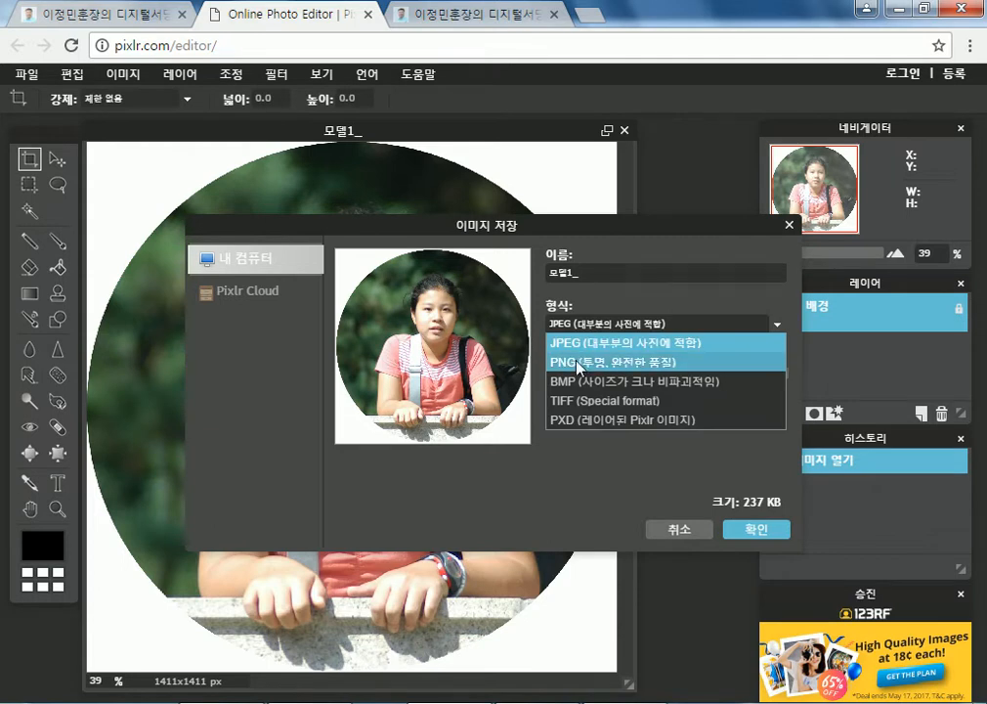
{"action": "left_click", "coordinate": [578, 363]}
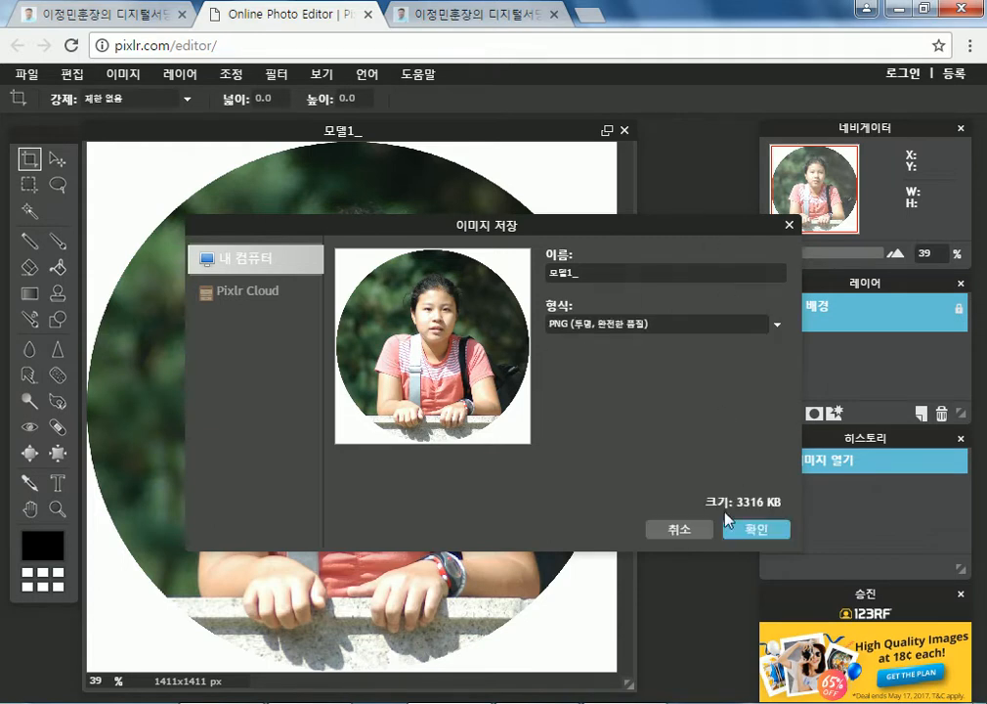
{"action": "left_click", "coordinate": [687, 533]}
- Close the Pixlr editor page and leave it without saving the changes
{"action": "left_click", "coordinate": [367, 15]}
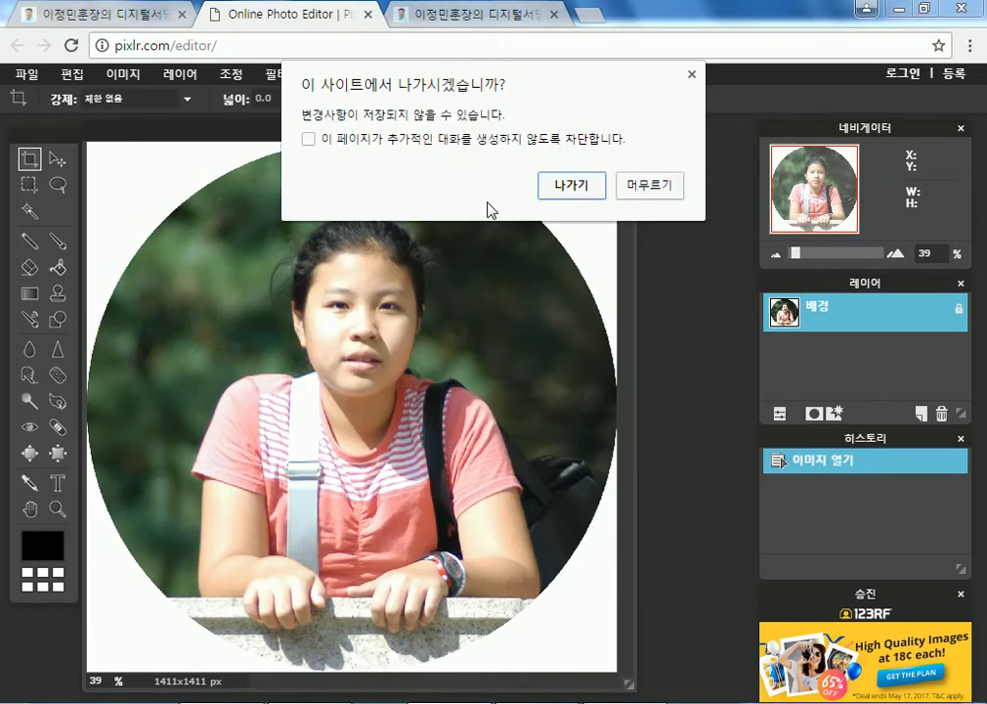
{"action": "left_click", "coordinate": [571, 184]}
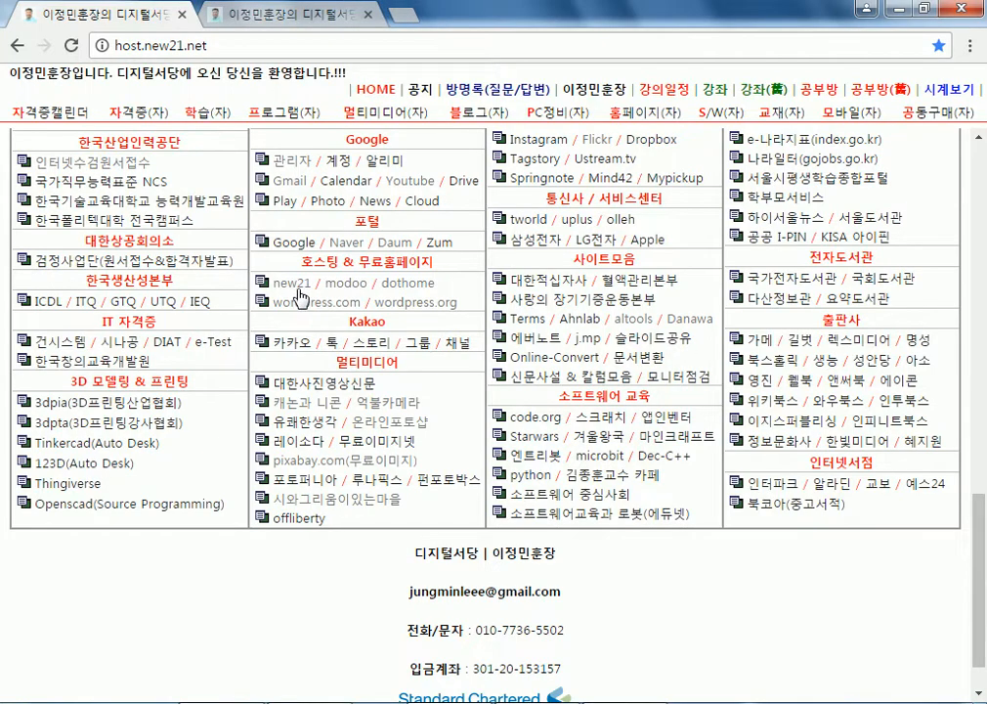
{"action": "key", "text": "alt+Tab"}
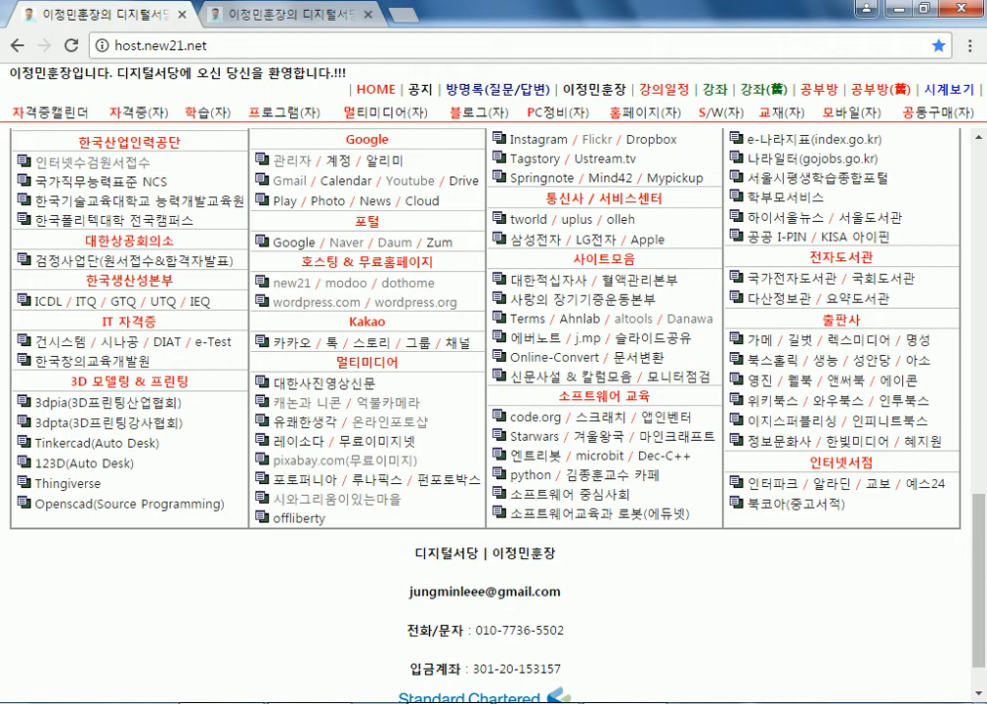
{"action": "key", "text": "alt+Tab"}
- Switch to the seodang.dothome.co.kr site and review the posts and sidebar widgets on its home page
{"action": "left_click", "coordinate": [293, 16]}
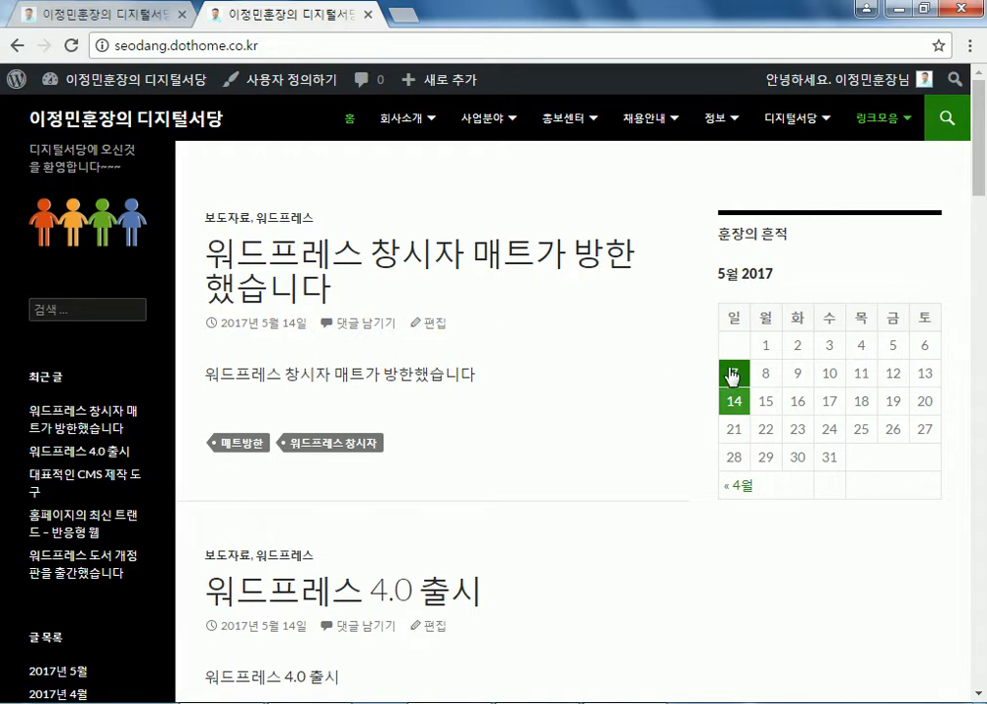
{"action": "scroll", "coordinate": [656, 523], "scroll_direction": "down", "scroll_amount": 6}
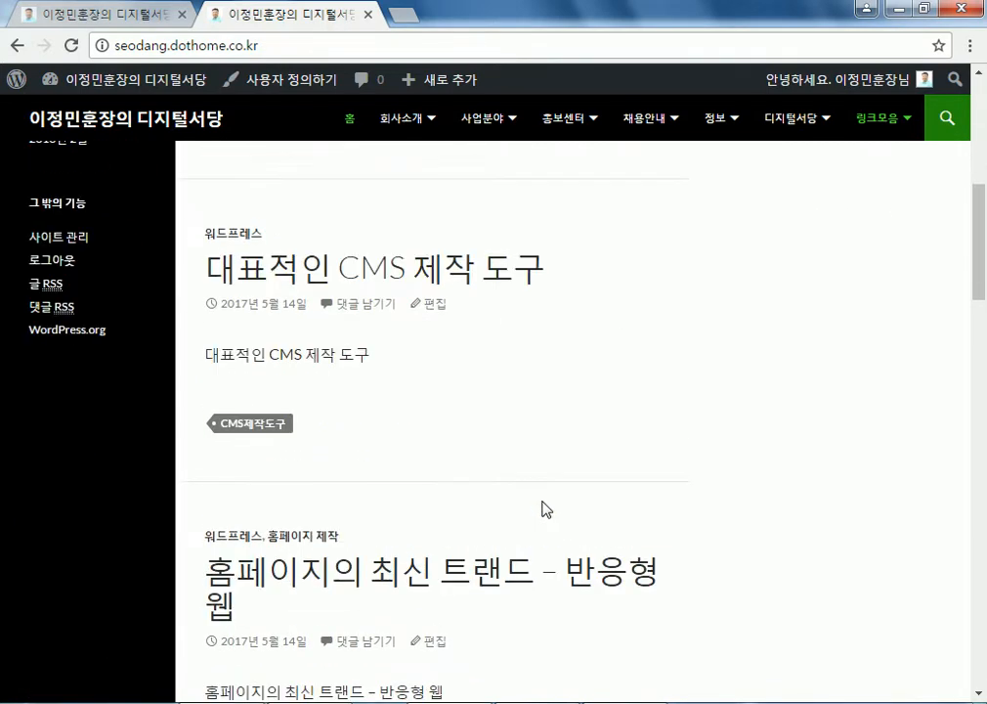
{"action": "scroll", "coordinate": [546, 508], "scroll_direction": "up", "scroll_amount": 6}
{"action": "scroll", "coordinate": [540, 510], "scroll_direction": "down", "scroll_amount": 5}
{"action": "scroll", "coordinate": [540, 510], "scroll_direction": "up", "scroll_amount": 4}
{"action": "scroll", "coordinate": [420, 479], "scroll_direction": "up", "scroll_amount": 1}
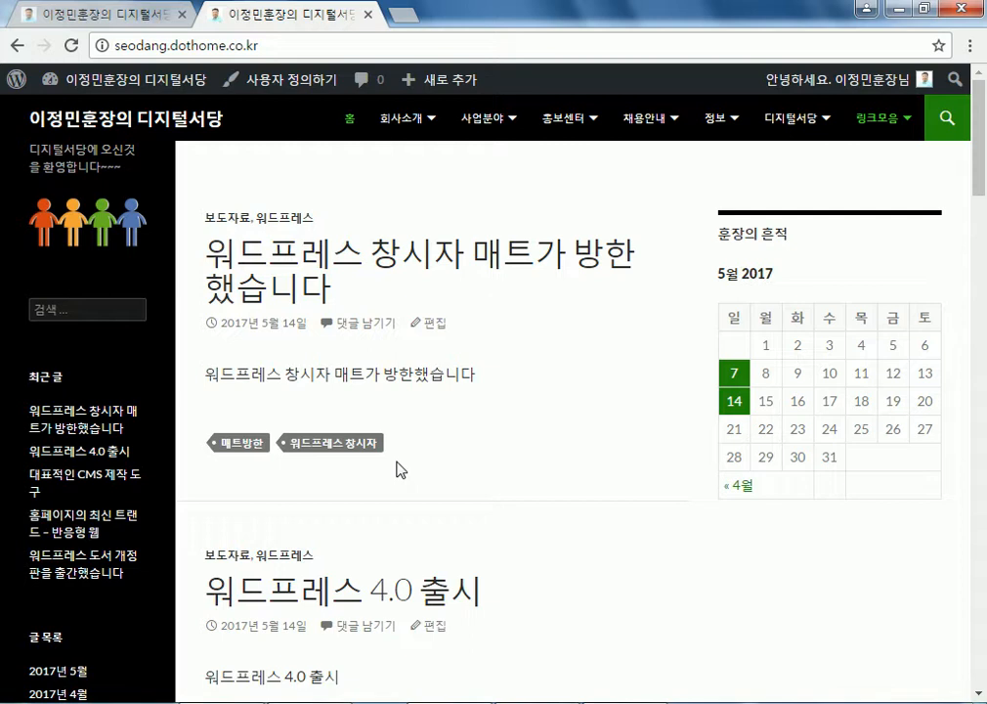
- View the WordPress admin dashboard, and return to the site's home page
{"action": "left_click", "coordinate": [149, 88]}
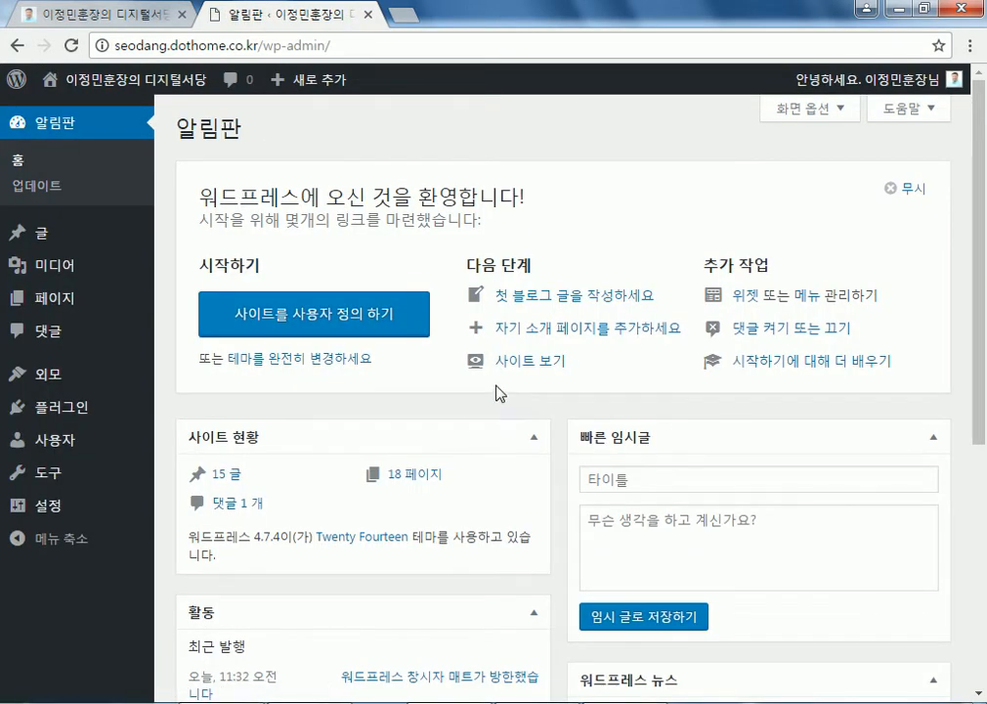
{"action": "left_click", "coordinate": [105, 78]}
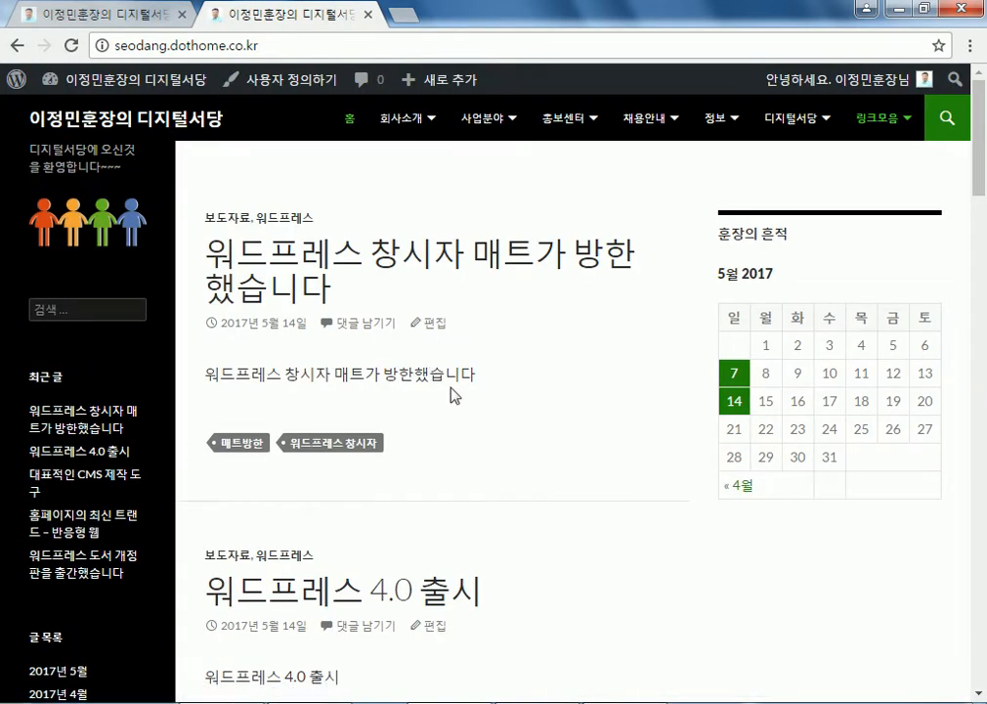
{"action": "scroll", "coordinate": [496, 419], "scroll_direction": "down", "scroll_amount": 1}
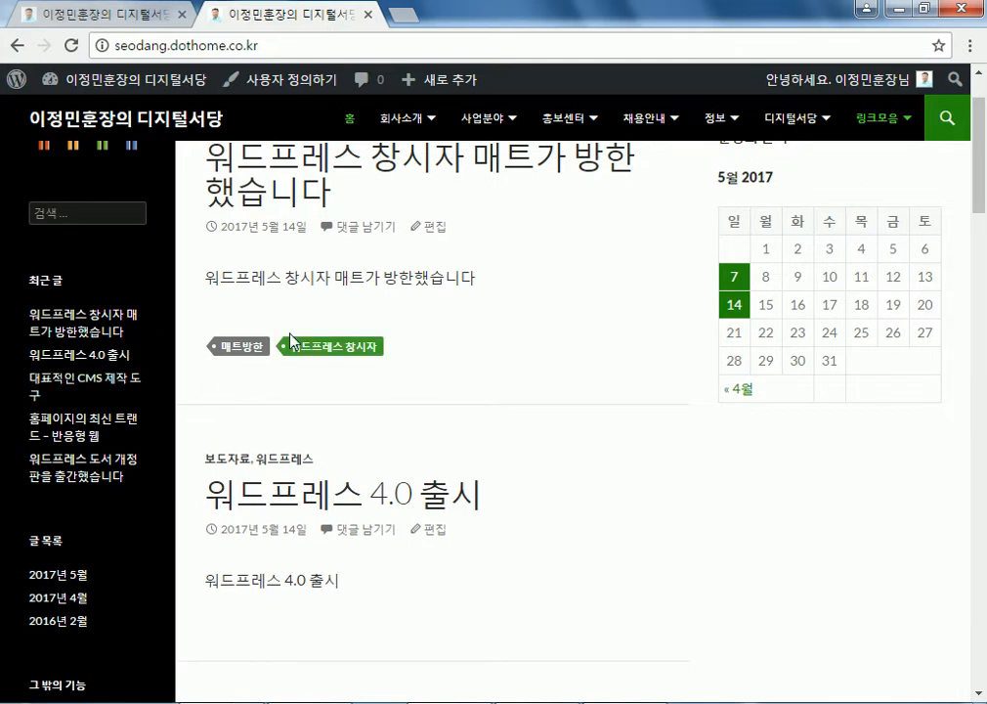
{"action": "scroll", "coordinate": [296, 311], "scroll_direction": "up", "scroll_amount": 1}
- Review the posts in the 회사소식 and 이벤트 categories under 홍보센터
{"action": "mouse_move", "coordinate": [571, 121]}
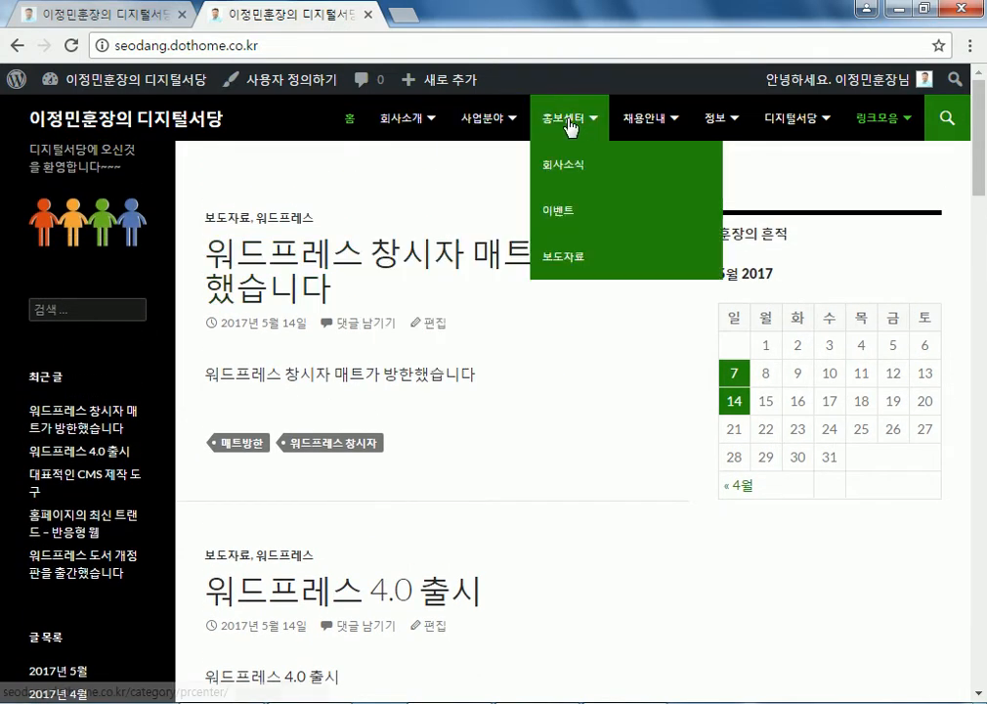
{"action": "left_click", "coordinate": [574, 179]}
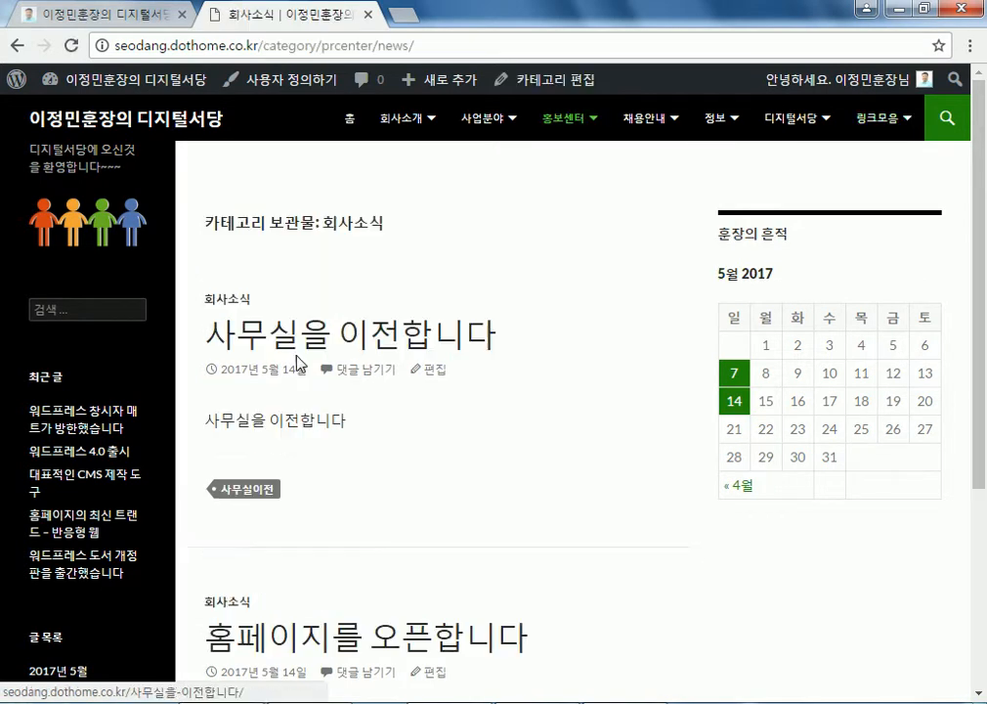
{"action": "scroll", "coordinate": [336, 381], "scroll_direction": "down", "scroll_amount": 3}
{"action": "scroll", "coordinate": [338, 391], "scroll_direction": "up", "scroll_amount": 3}
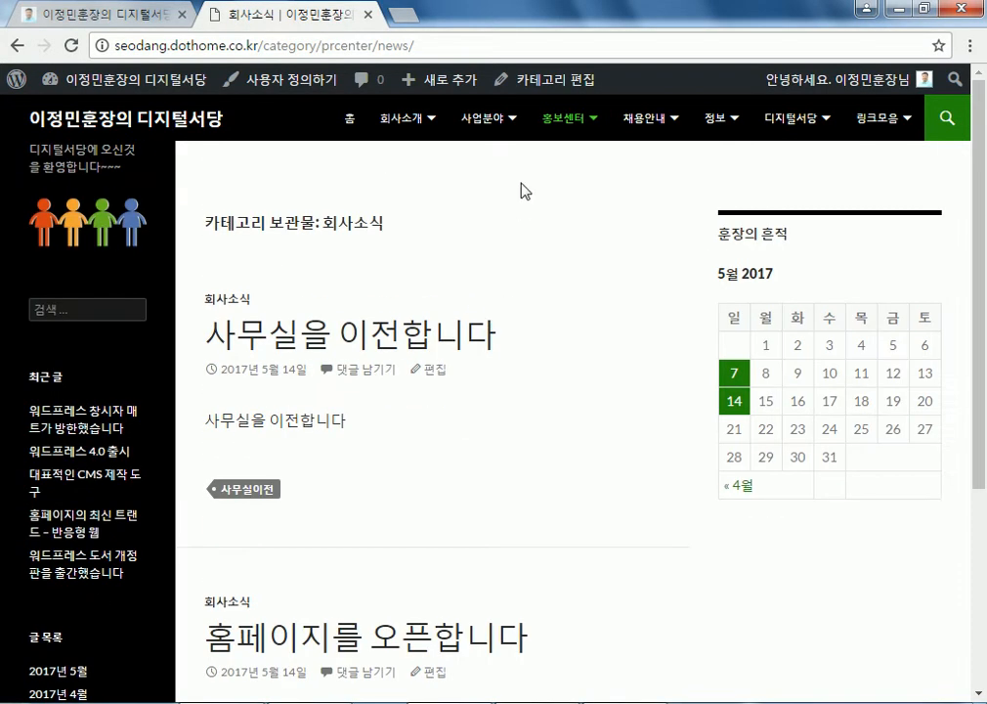
{"action": "mouse_move", "coordinate": [591, 125]}
{"action": "left_click", "coordinate": [560, 217]}
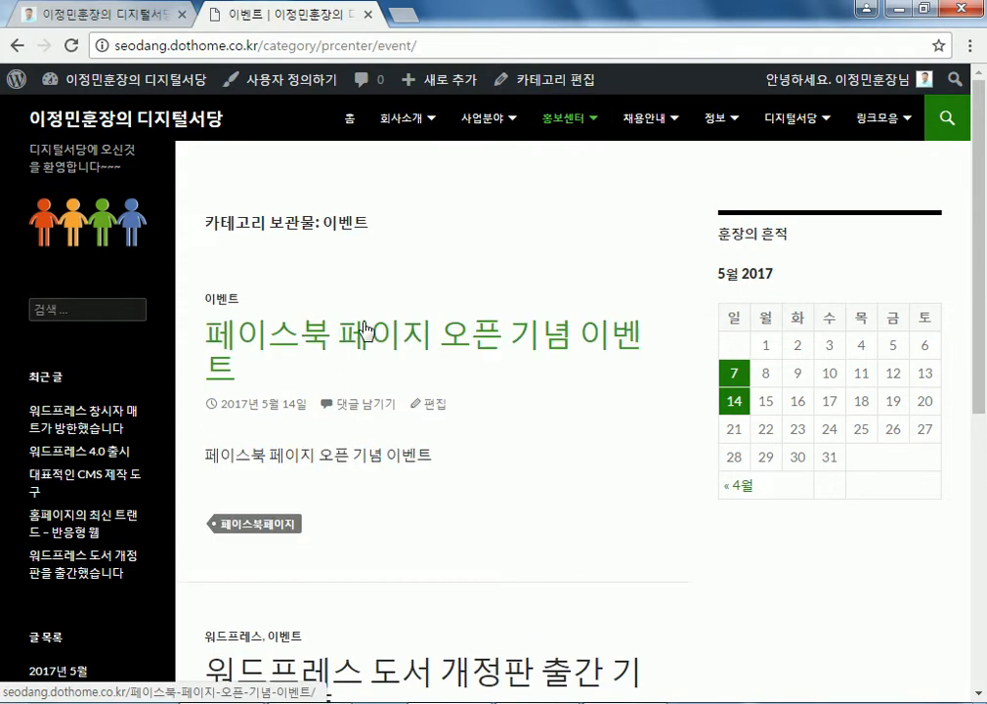
{"action": "scroll", "coordinate": [350, 284], "scroll_direction": "down", "scroll_amount": 5}
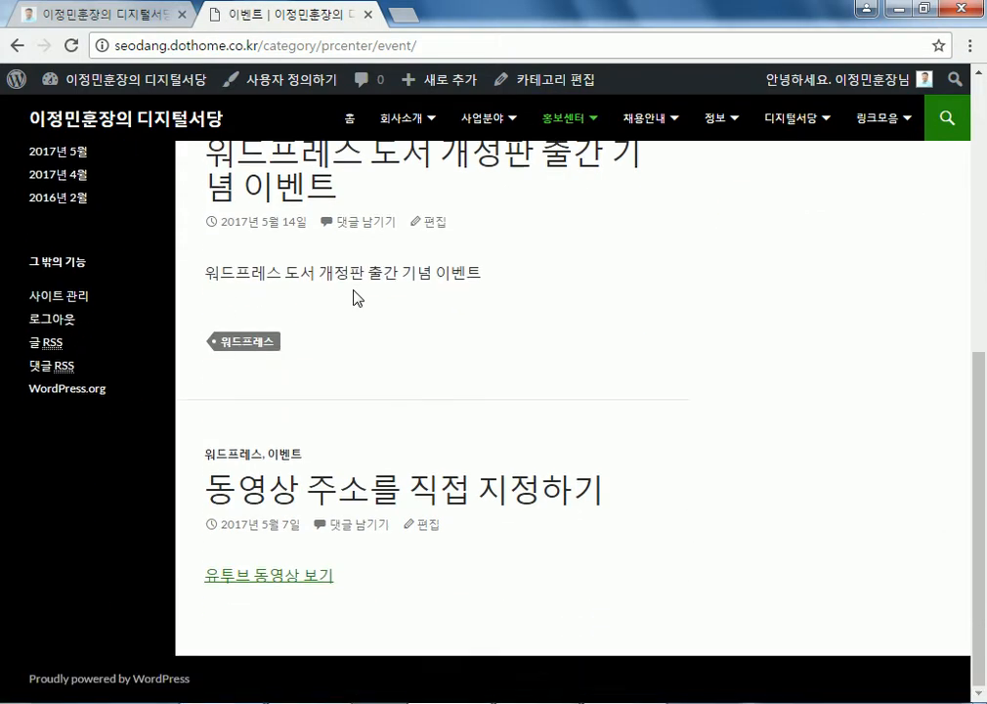
{"action": "scroll", "coordinate": [354, 296], "scroll_direction": "up", "scroll_amount": 5}
- Review the posts in the 워드프레스 category under 정보 down to the end of the page
{"action": "mouse_move", "coordinate": [710, 126]}
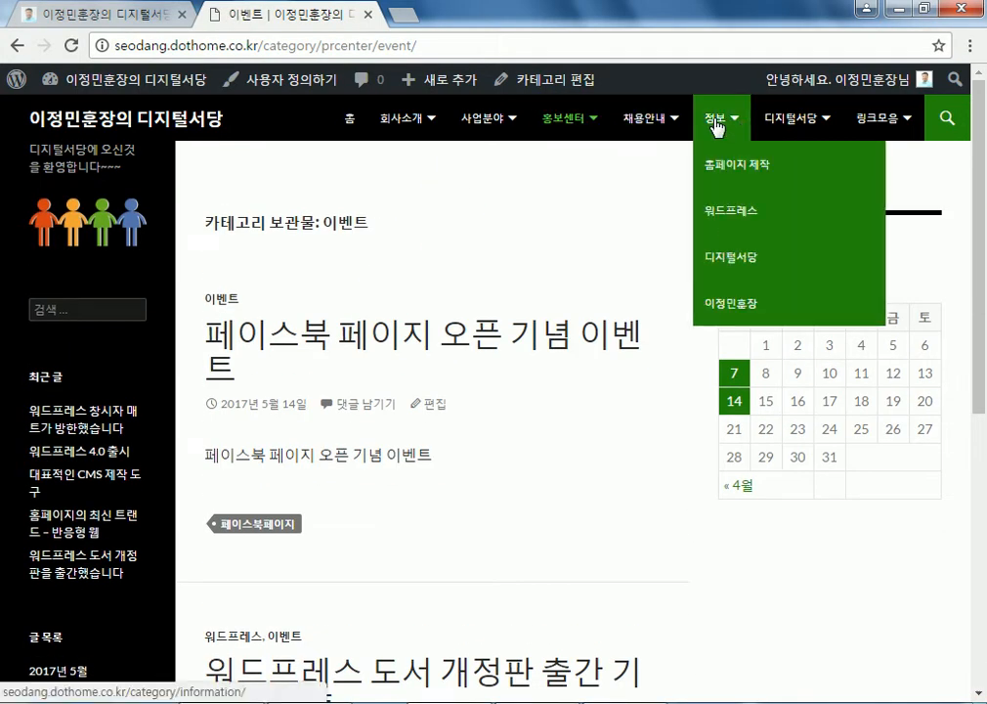
{"action": "left_click", "coordinate": [722, 220]}
{"action": "scroll", "coordinate": [283, 430], "scroll_direction": "down", "scroll_amount": 10}
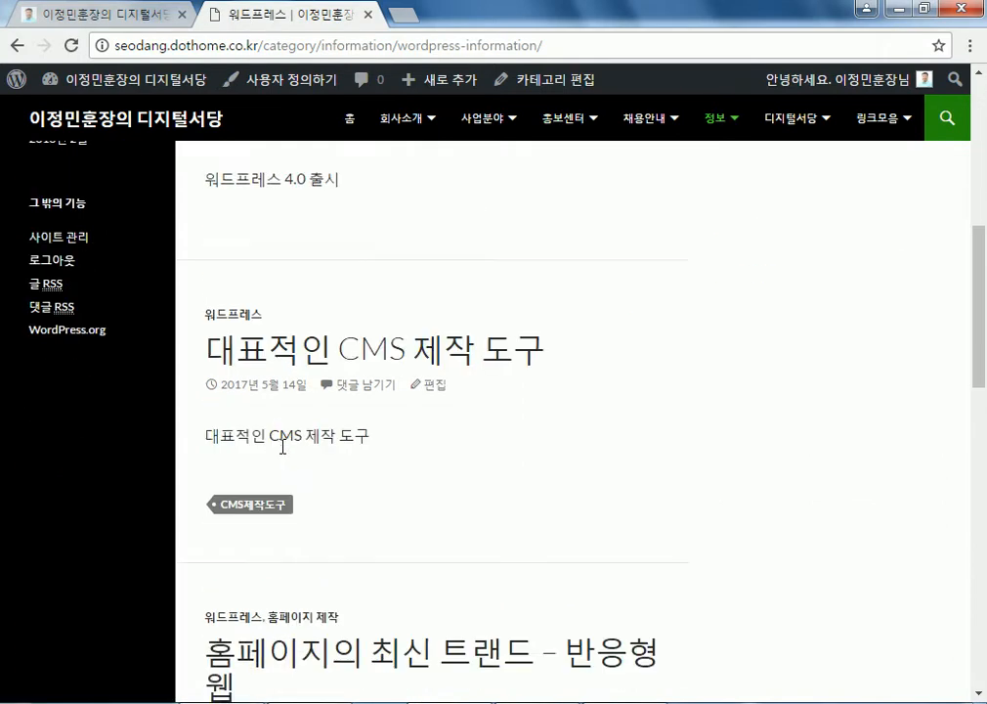
{"action": "scroll", "coordinate": [283, 453], "scroll_direction": "down", "scroll_amount": 5}
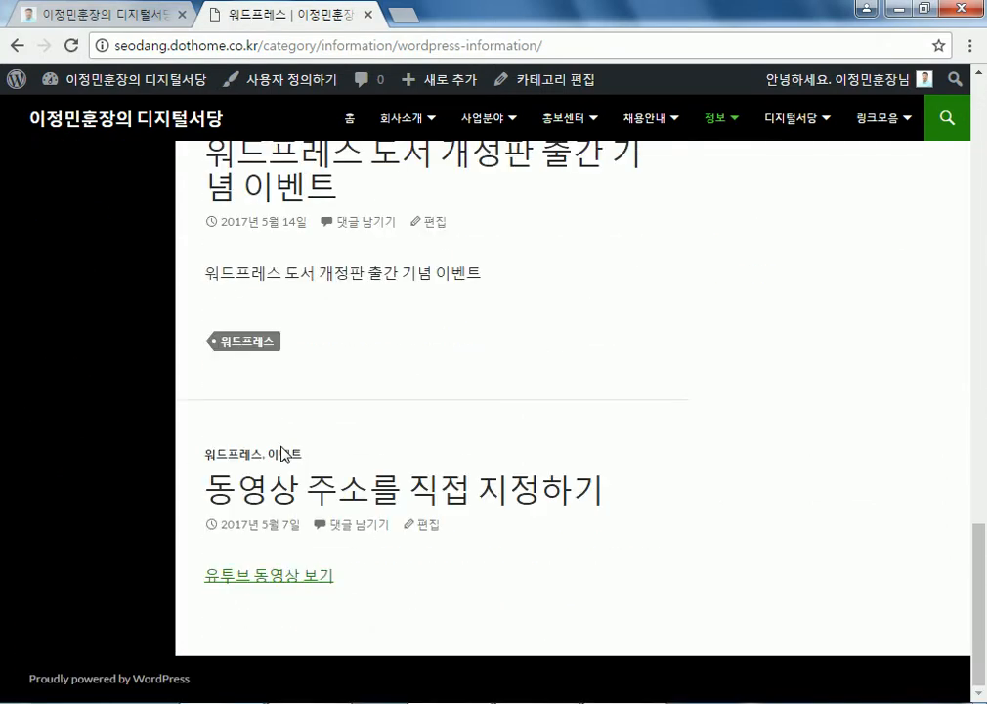
- Examine the sidebar widgets and the navigation submenus on the 워드프레스 category page
{"action": "scroll", "coordinate": [284, 453], "scroll_direction": "up", "scroll_amount": 15}
{"action": "mouse_move", "coordinate": [730, 119]}
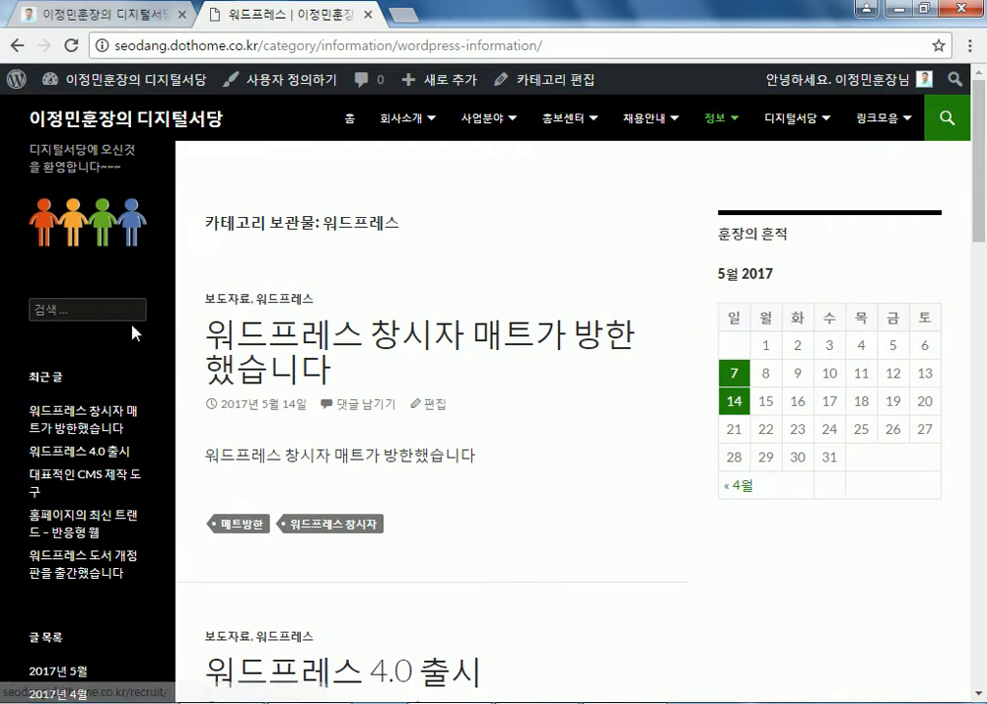
{"action": "mouse_move", "coordinate": [634, 119]}
{"action": "scroll", "coordinate": [95, 348], "scroll_direction": "down", "scroll_amount": 5}
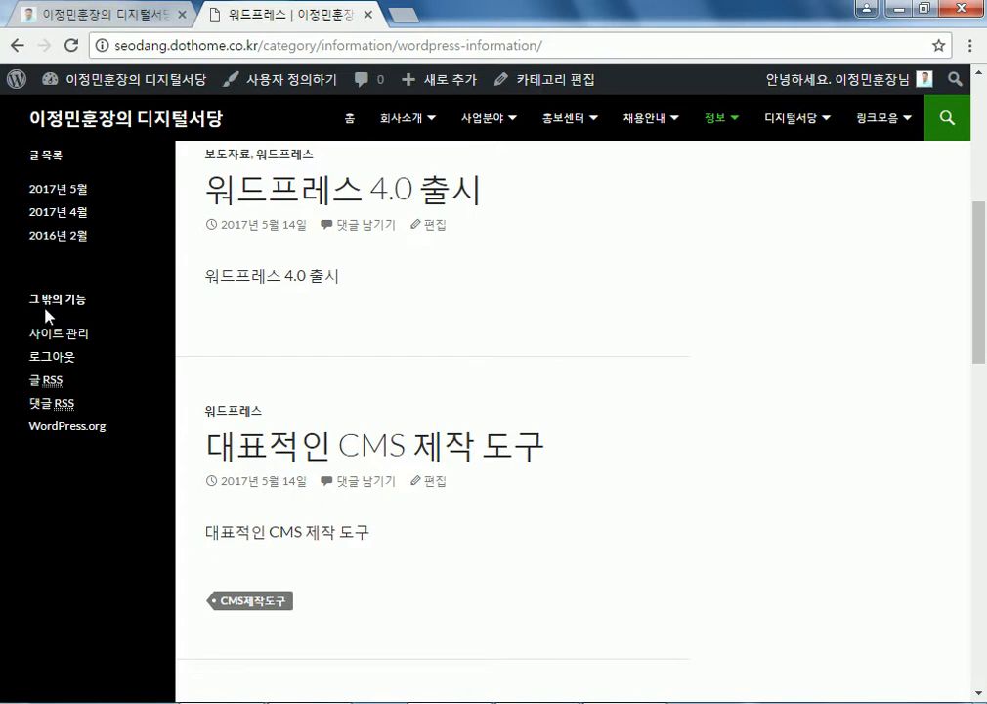
{"action": "scroll", "coordinate": [49, 315], "scroll_direction": "up", "scroll_amount": 5}
{"action": "mouse_move", "coordinate": [586, 110]}
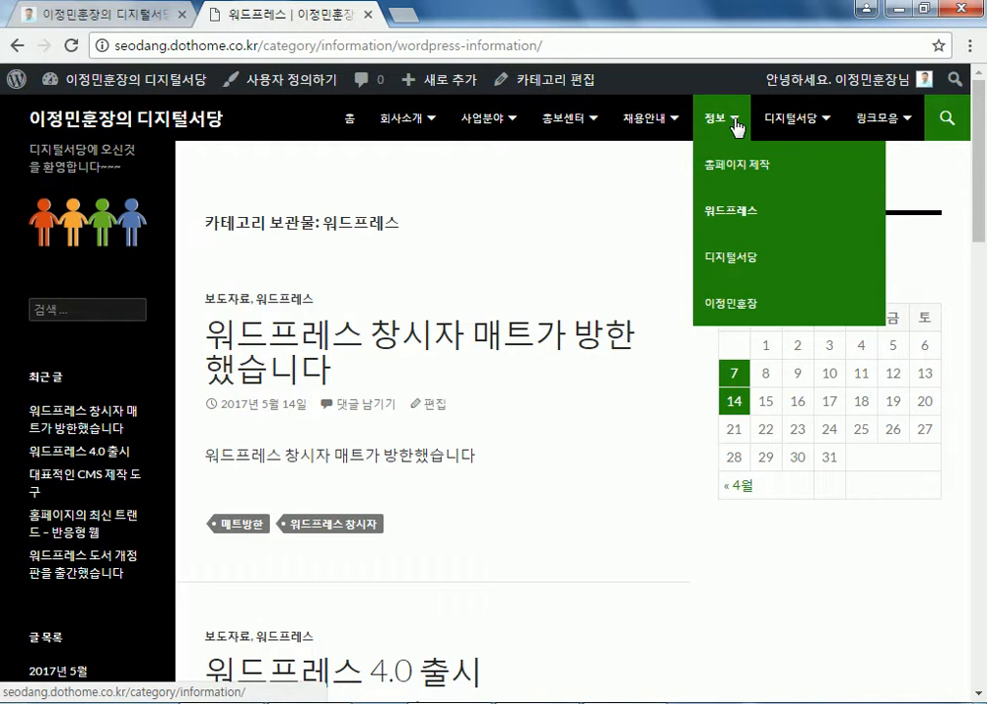
{"action": "mouse_move", "coordinate": [905, 123]}
{"action": "mouse_move", "coordinate": [809, 119]}
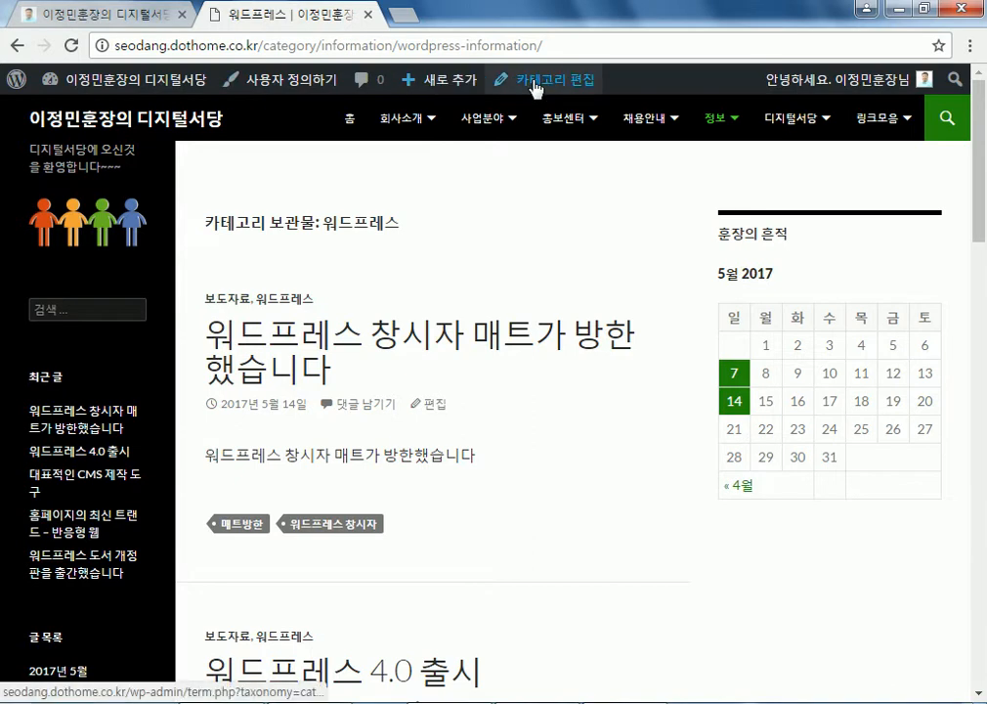
- Start a new post, show its screen options, and hide the 글 형식 box
{"action": "mouse_move", "coordinate": [434, 90]}
{"action": "left_click", "coordinate": [408, 114]}
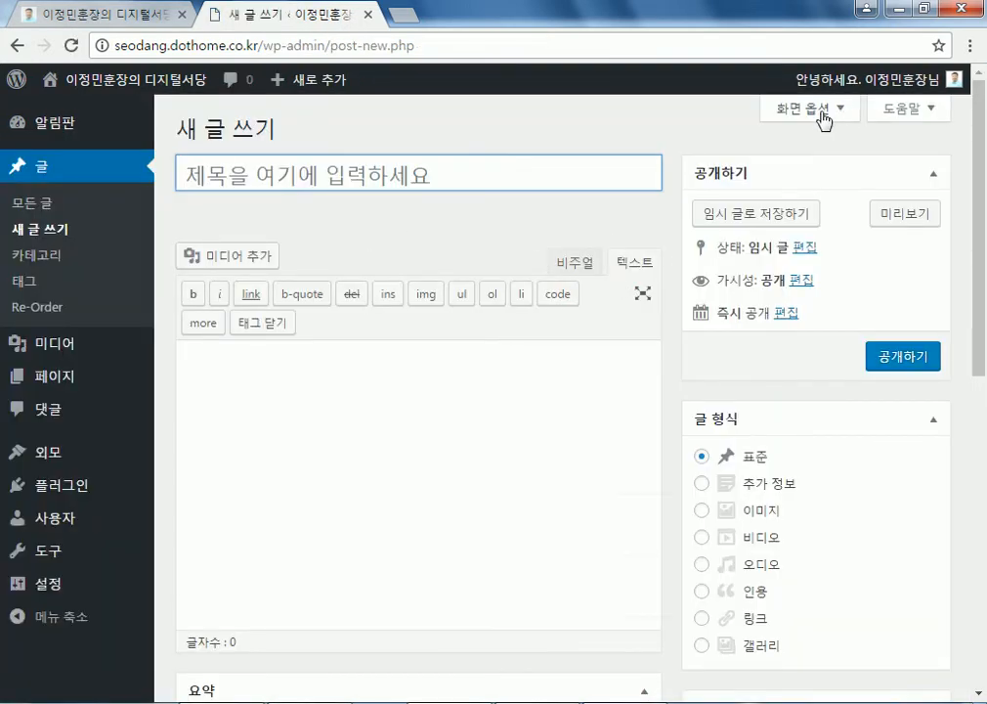
{"action": "left_click", "coordinate": [816, 112]}
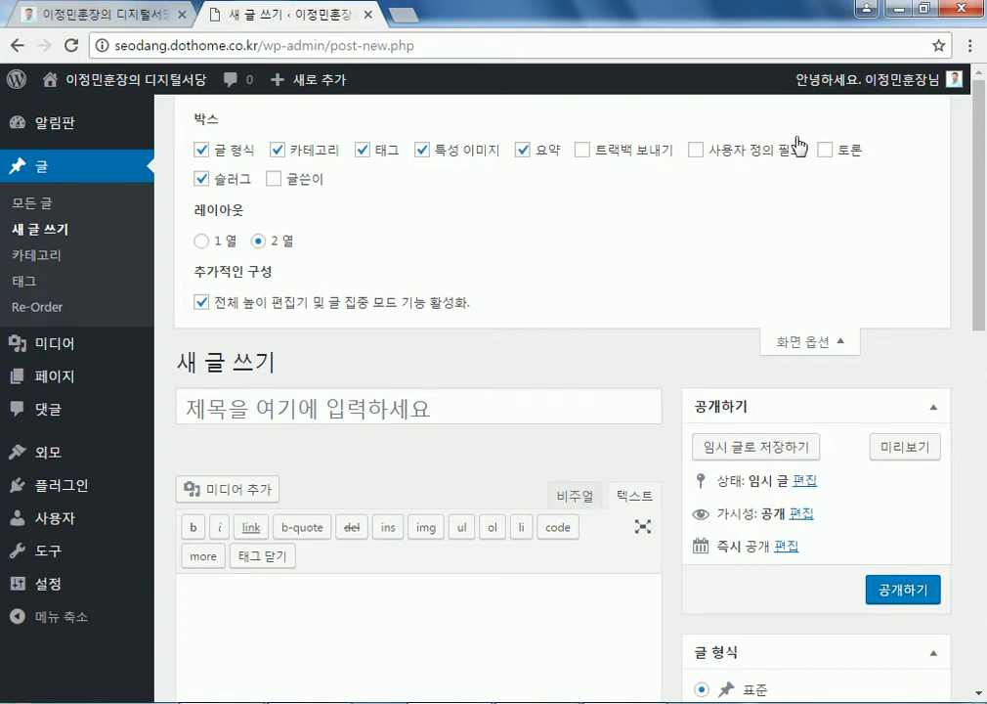
{"action": "left_click", "coordinate": [201, 150]}
{"action": "left_click", "coordinate": [201, 151]}
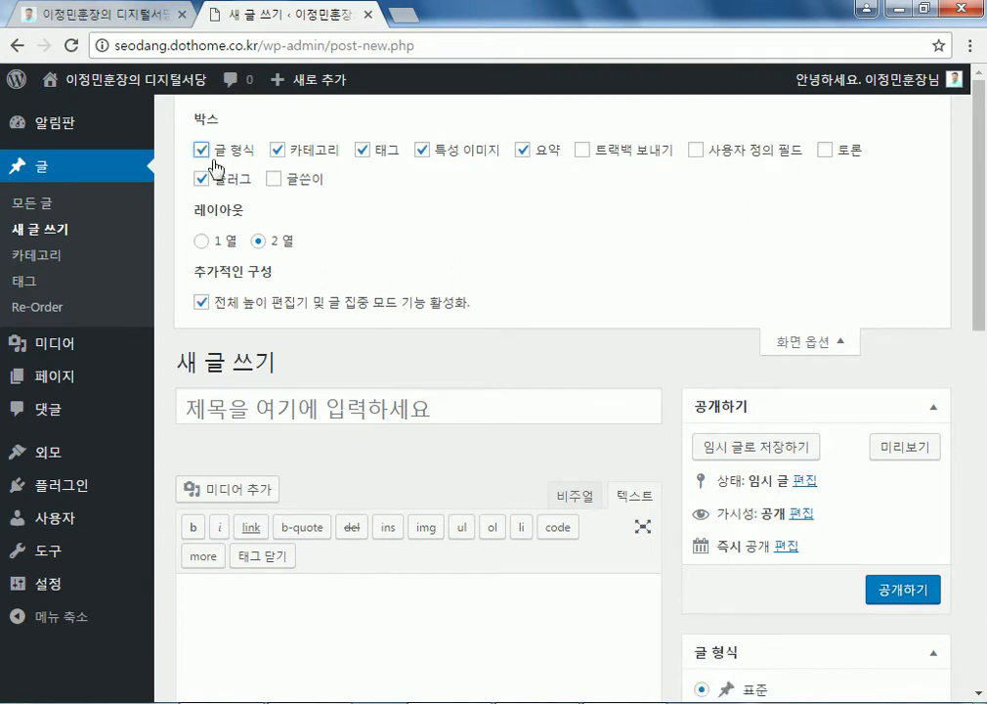
{"action": "scroll", "coordinate": [777, 444], "scroll_direction": "down", "scroll_amount": 3}
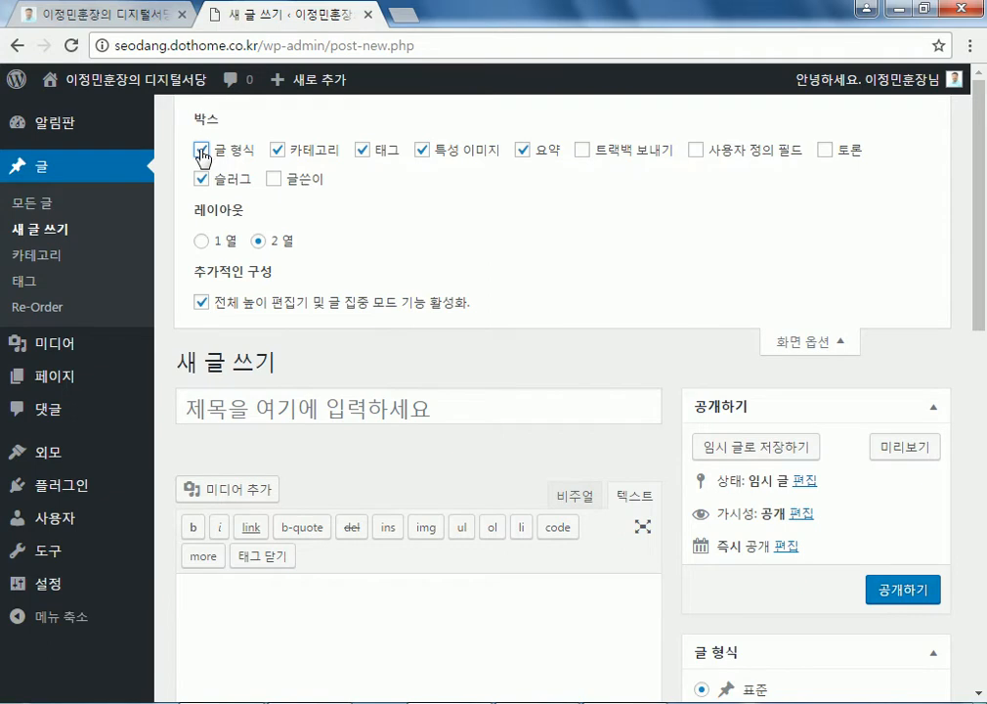
{"action": "left_click", "coordinate": [202, 150]}
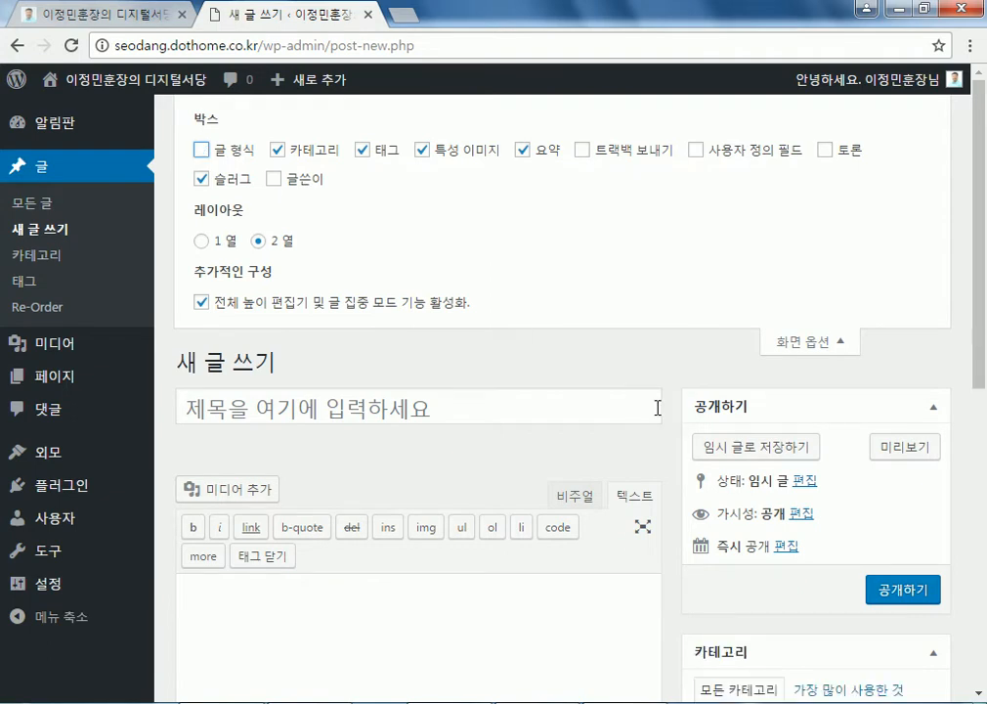
- Examine the category list, excerpt box and tag box on the new post page
{"action": "scroll", "coordinate": [631, 391], "scroll_direction": "down", "scroll_amount": 4}
{"action": "scroll", "coordinate": [378, 387], "scroll_direction": "up", "scroll_amount": 4}
{"action": "scroll", "coordinate": [587, 283], "scroll_direction": "down", "scroll_amount": 4}
{"action": "scroll", "coordinate": [826, 480], "scroll_direction": "down", "scroll_amount": 2}
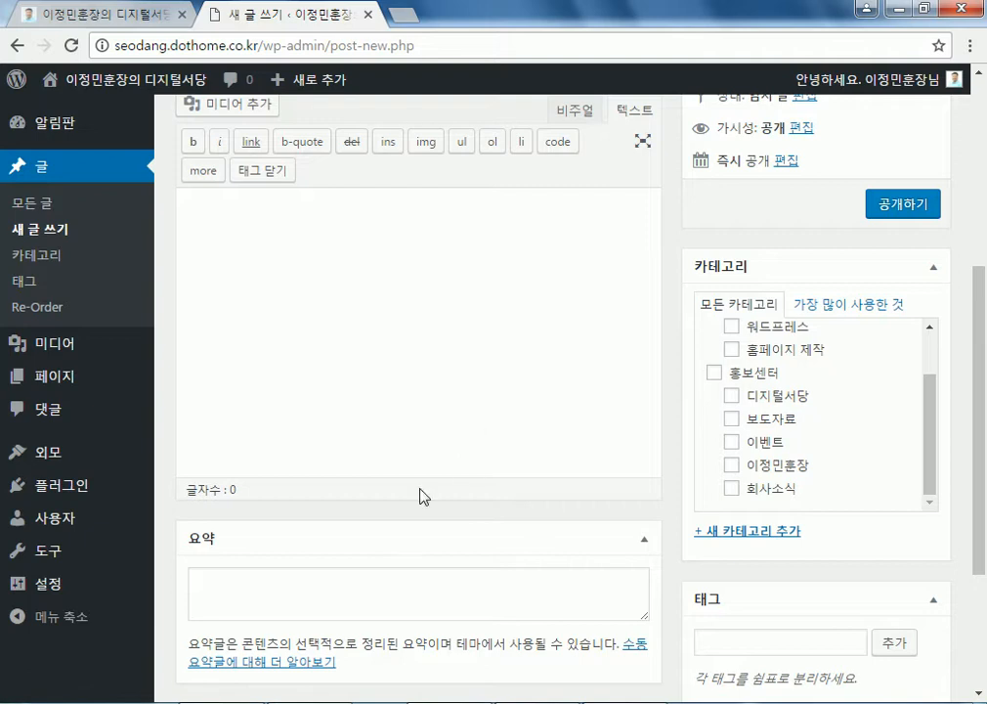
{"action": "left_click", "coordinate": [735, 631]}
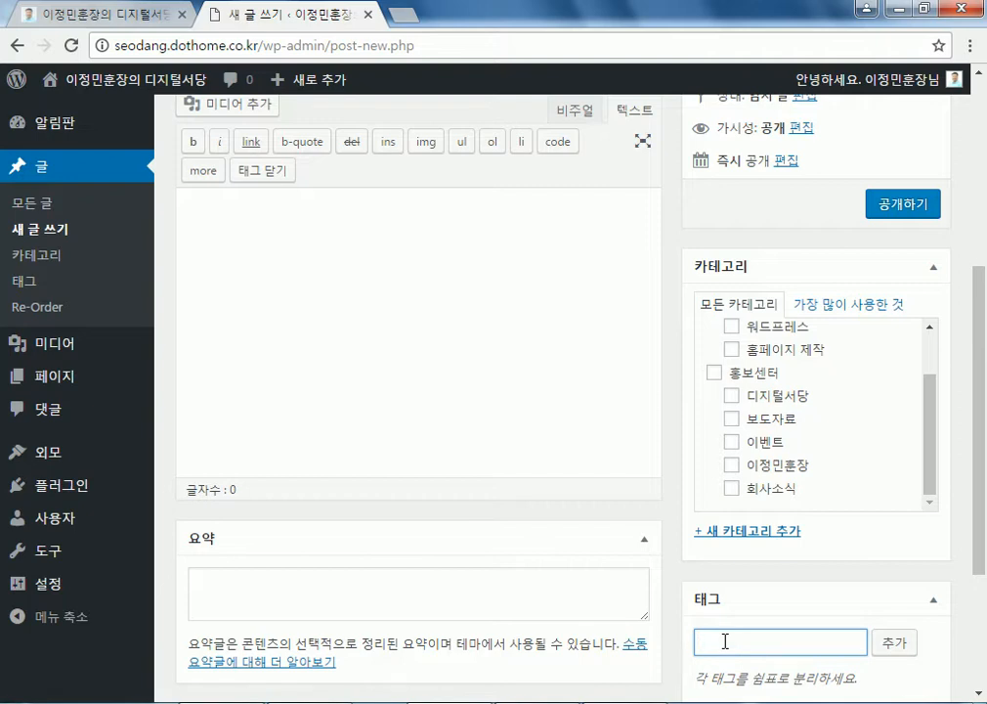
{"action": "mouse_move", "coordinate": [194, 79]}
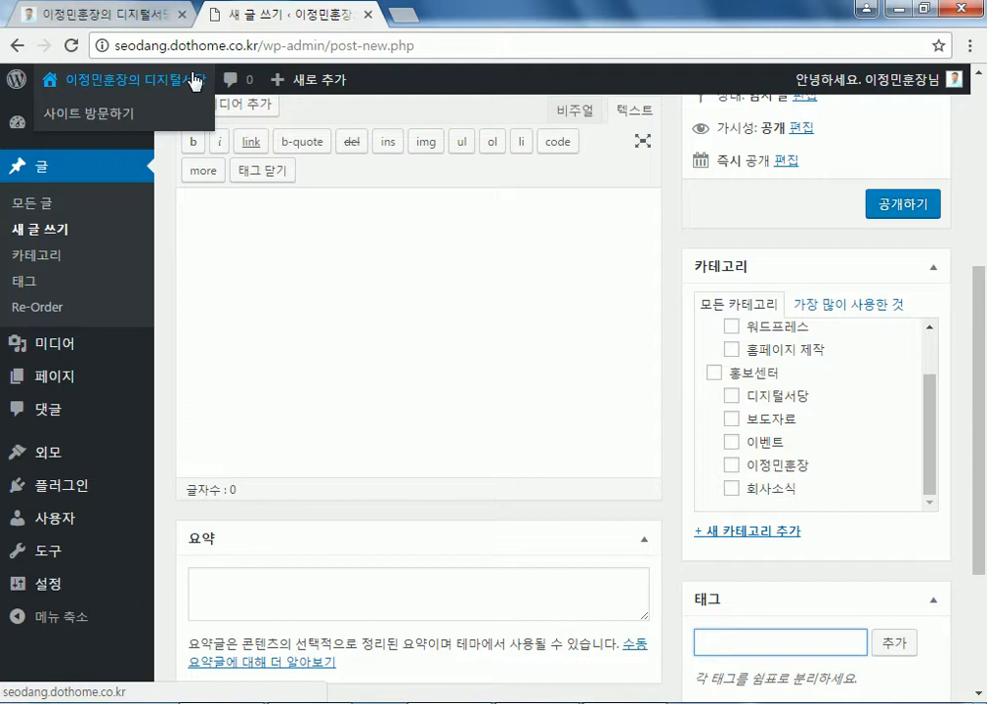
{"action": "scroll", "coordinate": [669, 224], "scroll_direction": "up", "scroll_amount": 4}
{"action": "scroll", "coordinate": [668, 224], "scroll_direction": "up", "scroll_amount": 1}
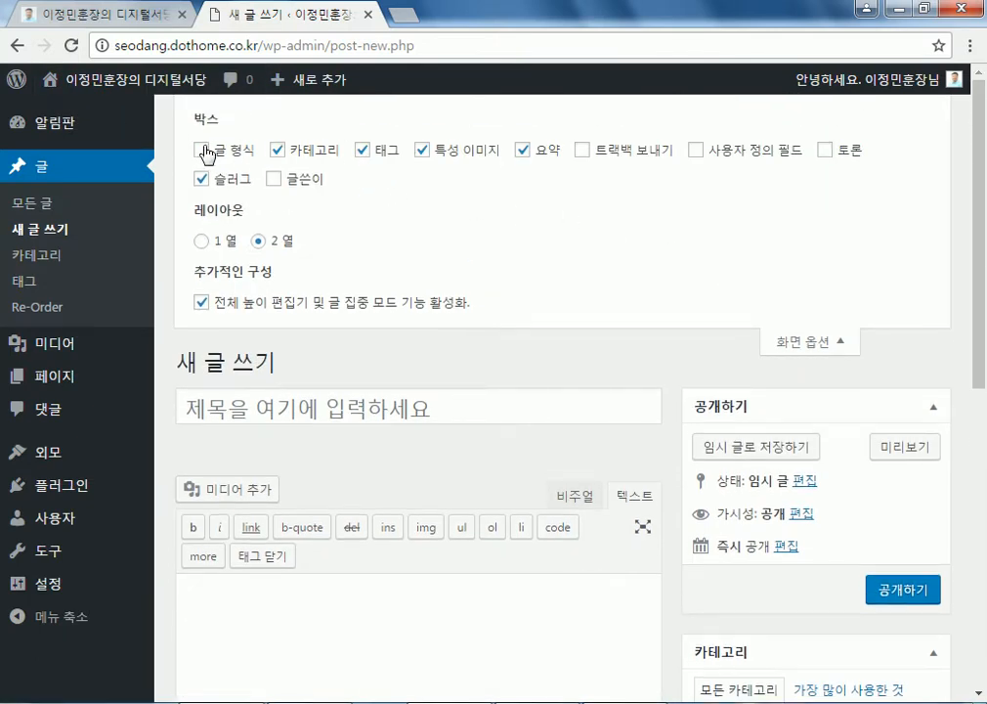
- Try toggling the 글쓴이, 슬러그 and 트랙백 보내기 boxes for the post editor
{"action": "left_click", "coordinate": [274, 182]}
{"action": "left_click", "coordinate": [275, 182]}
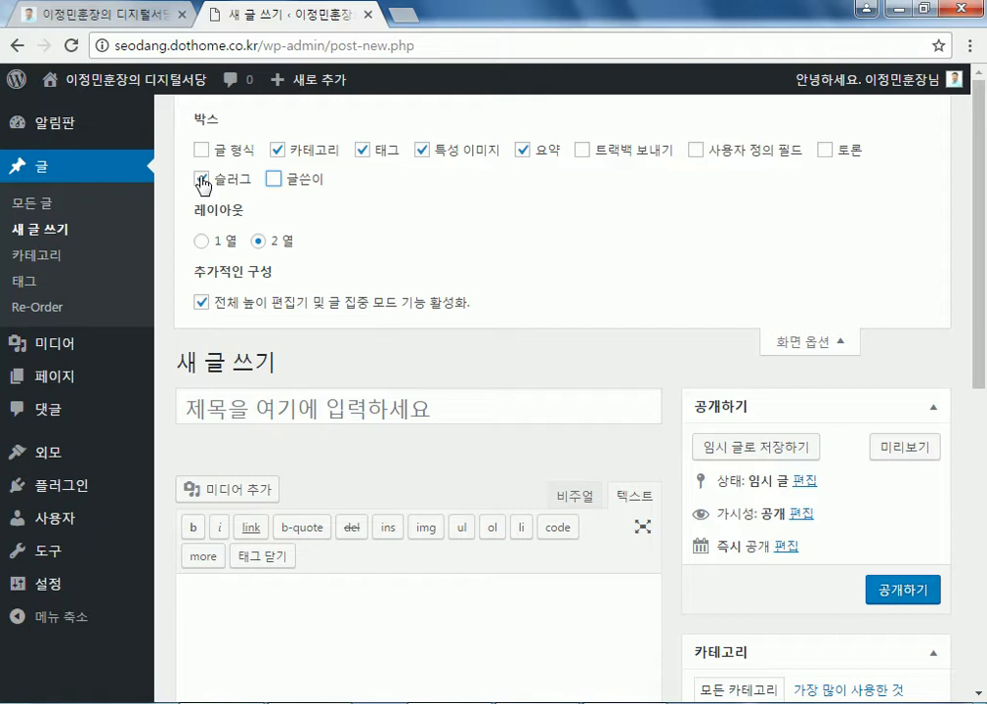
{"action": "left_click", "coordinate": [202, 183]}
{"action": "left_click", "coordinate": [583, 150]}
{"action": "left_click", "coordinate": [582, 153]}
- Try the 1 열 layout for the post editor, compare the box arrangement, and return to 2 열
{"action": "left_click", "coordinate": [202, 242]}
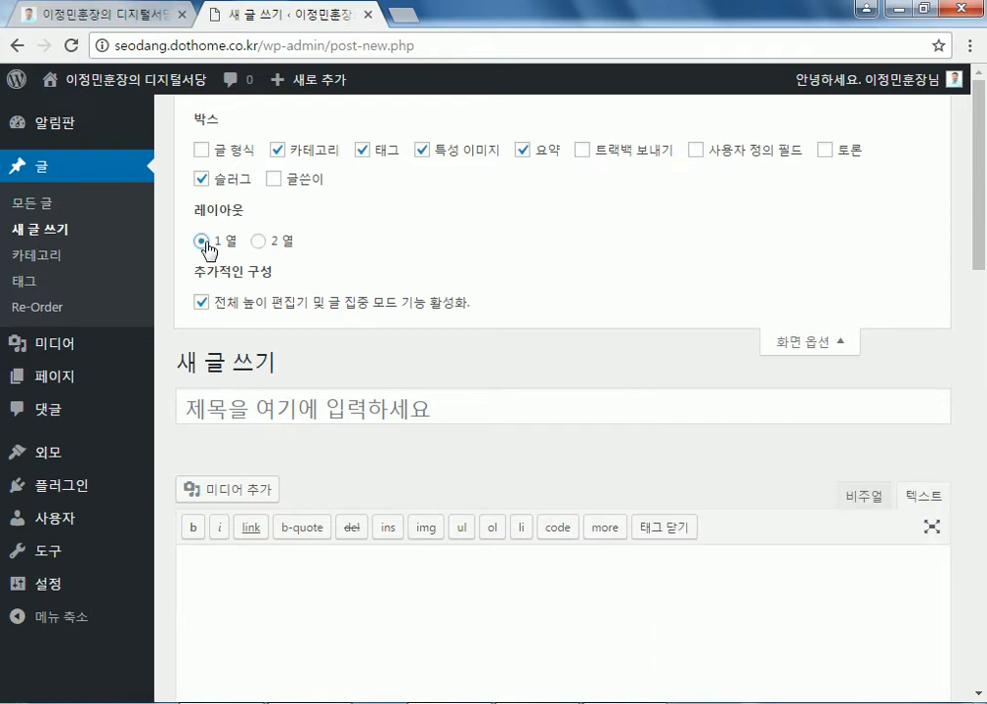
{"action": "scroll", "coordinate": [857, 542], "scroll_direction": "down", "scroll_amount": 2}
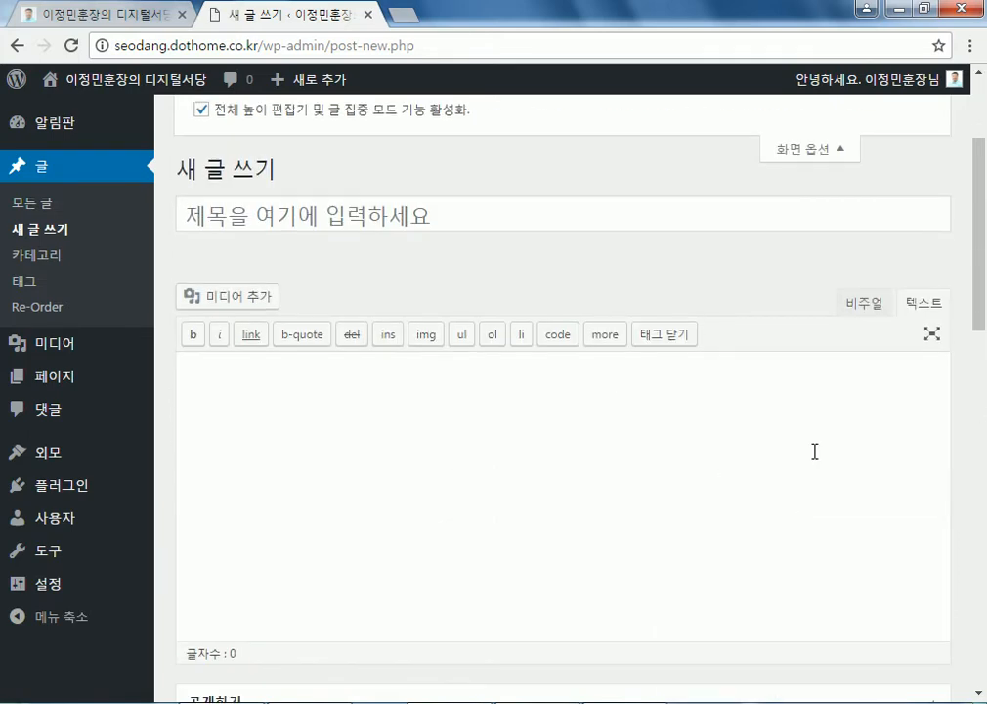
{"action": "scroll", "coordinate": [249, 158], "scroll_direction": "up", "scroll_amount": 1}
{"action": "scroll", "coordinate": [275, 322], "scroll_direction": "down", "scroll_amount": 11}
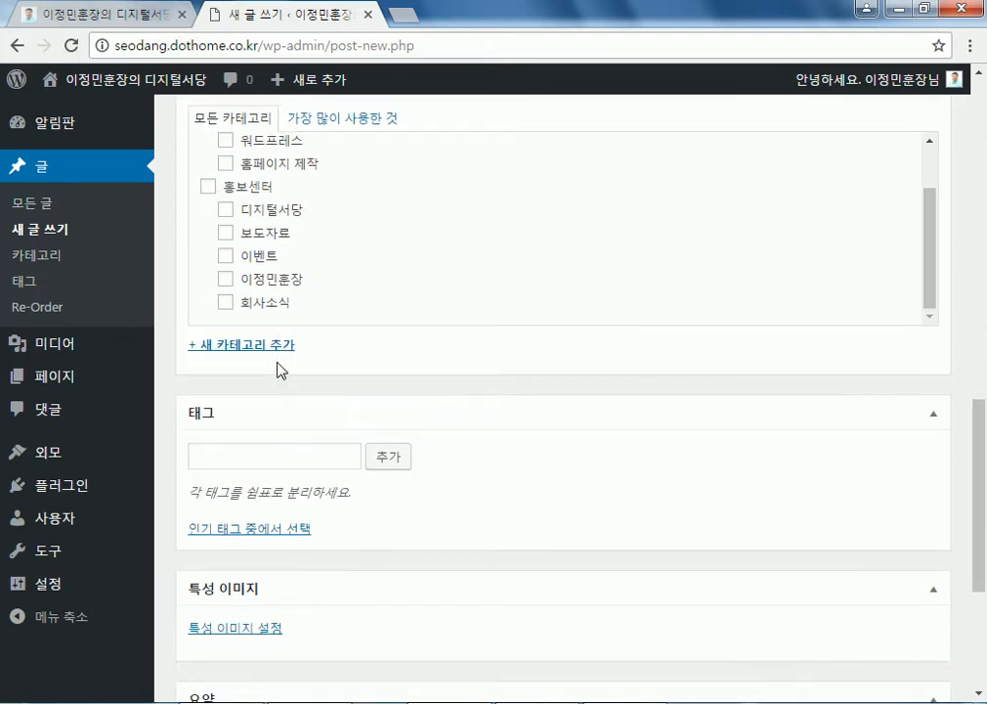
{"action": "scroll", "coordinate": [302, 488], "scroll_direction": "up", "scroll_amount": 10}
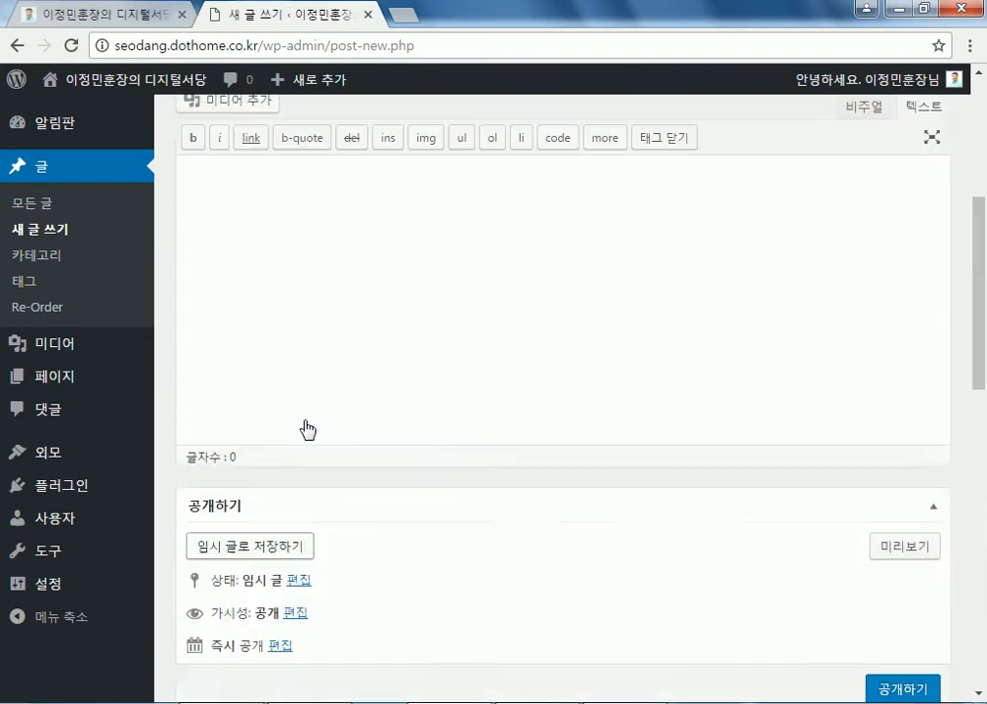
{"action": "left_click", "coordinate": [260, 241]}
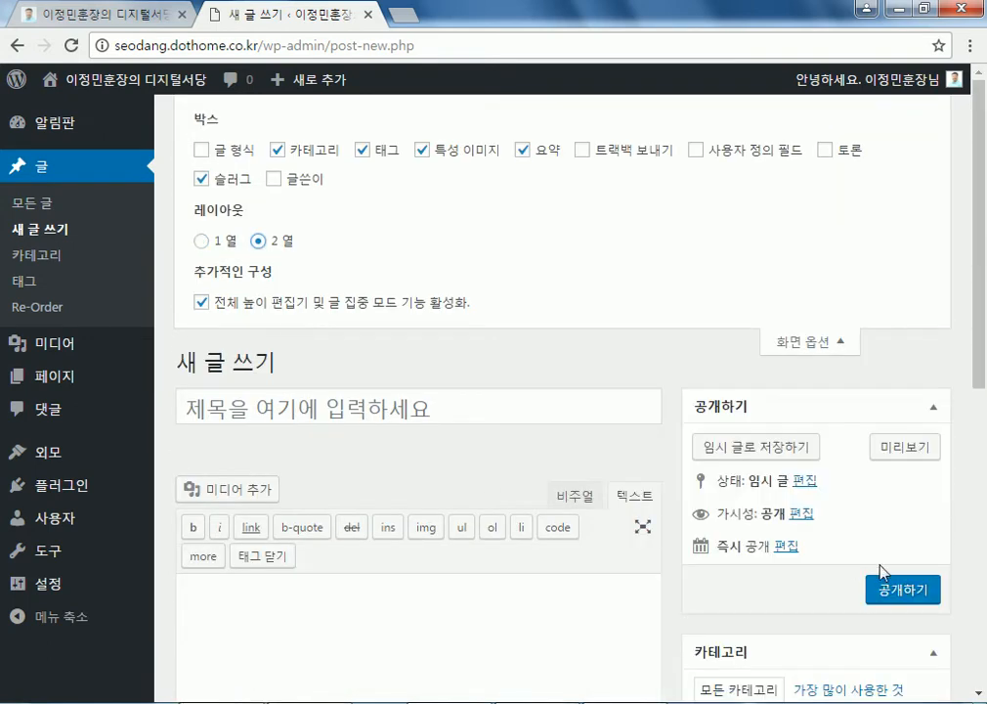
{"action": "scroll", "coordinate": [309, 529], "scroll_direction": "down", "scroll_amount": 4}
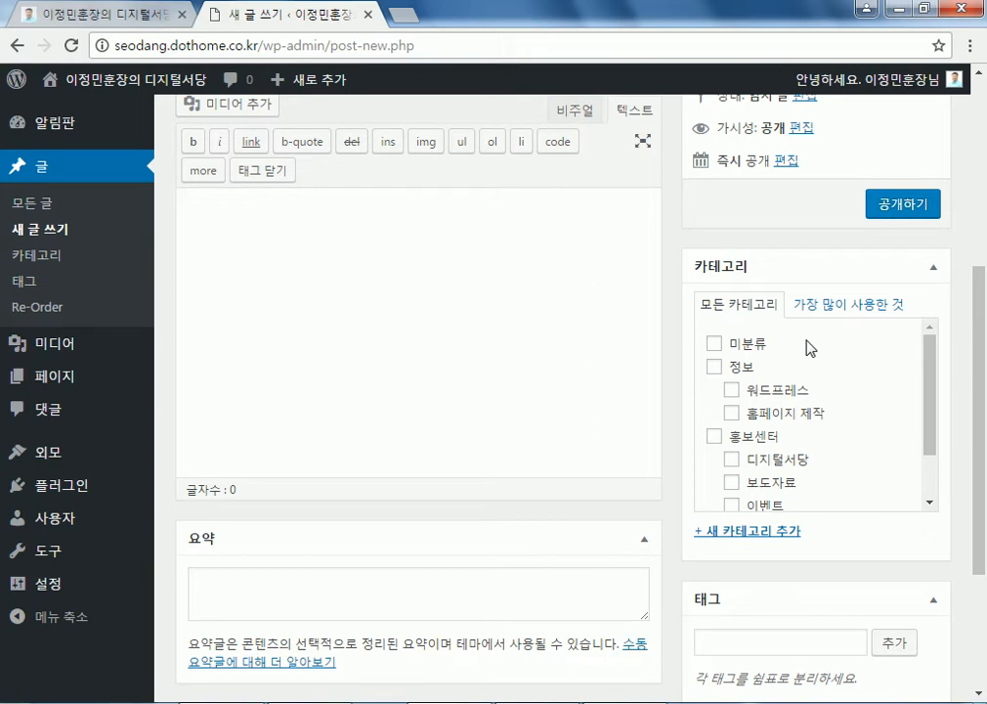
{"action": "scroll", "coordinate": [811, 346], "scroll_direction": "up", "scroll_amount": 3}
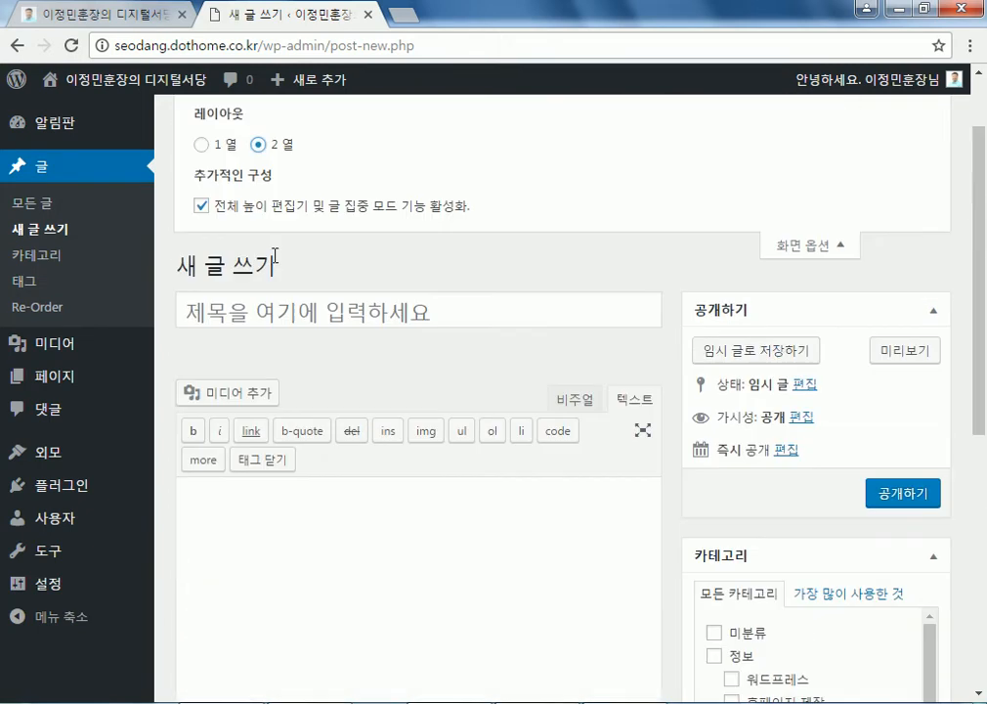
{"action": "left_click", "coordinate": [200, 147]}
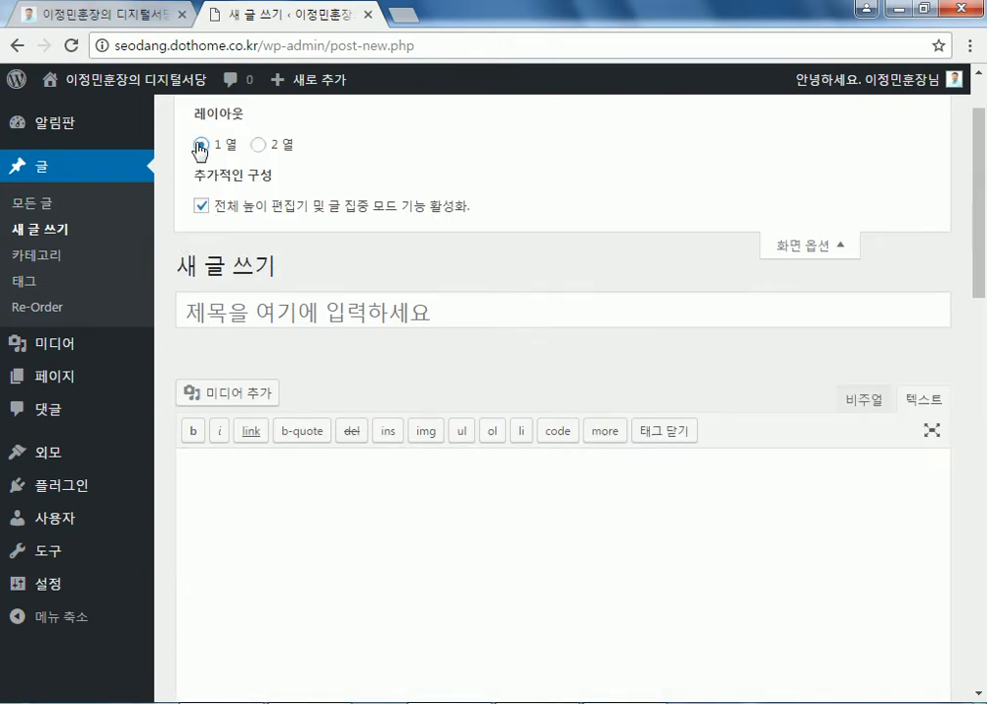
{"action": "left_click", "coordinate": [260, 146]}
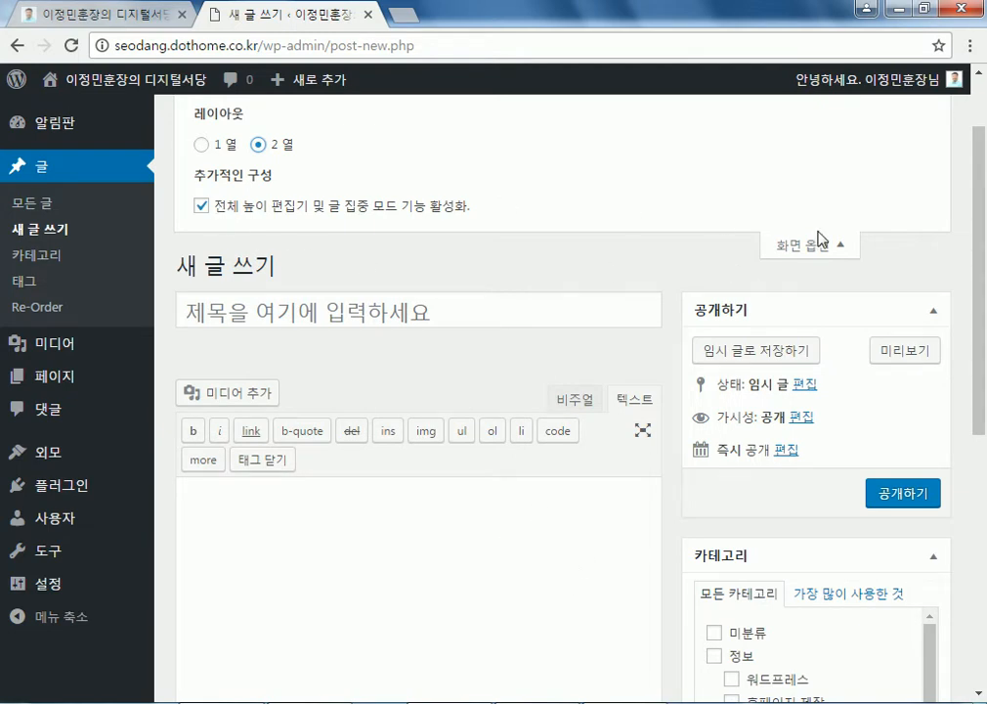
- Close the screen options and enter 연습 as the post title
{"action": "scroll", "coordinate": [832, 256], "scroll_direction": "up", "scroll_amount": 1}
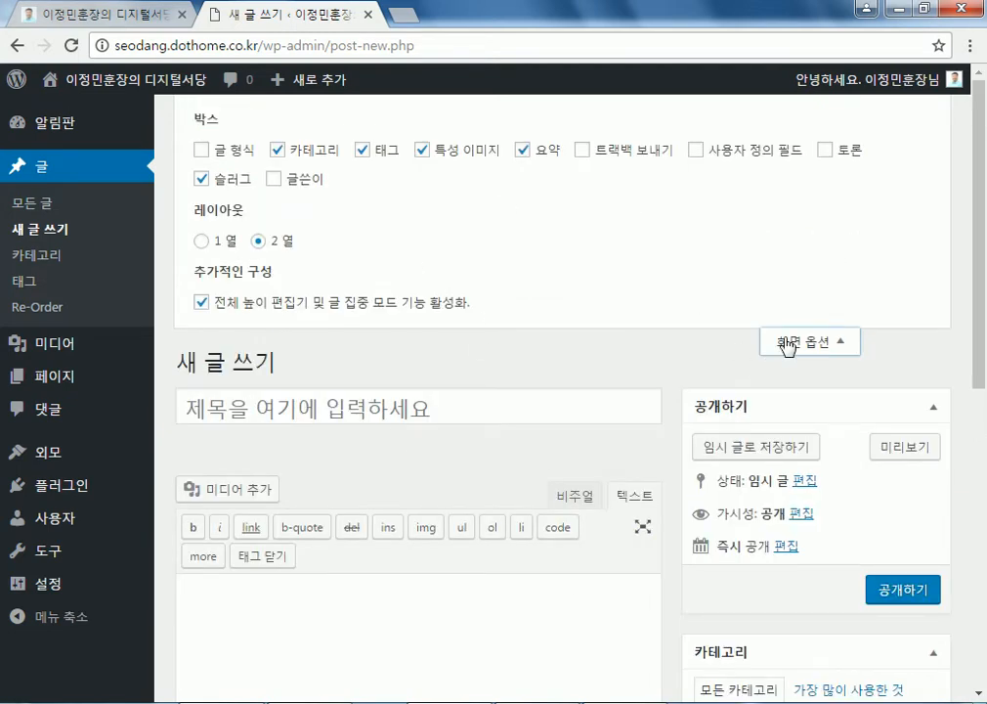
{"action": "left_click", "coordinate": [777, 344]}
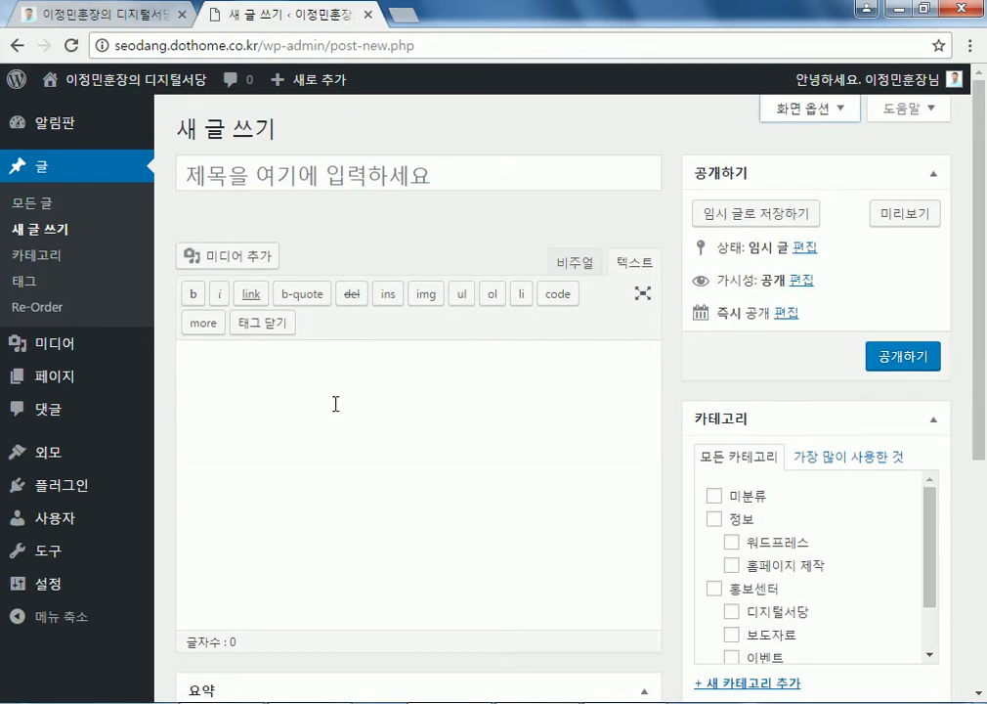
{"action": "left_click", "coordinate": [237, 166]}
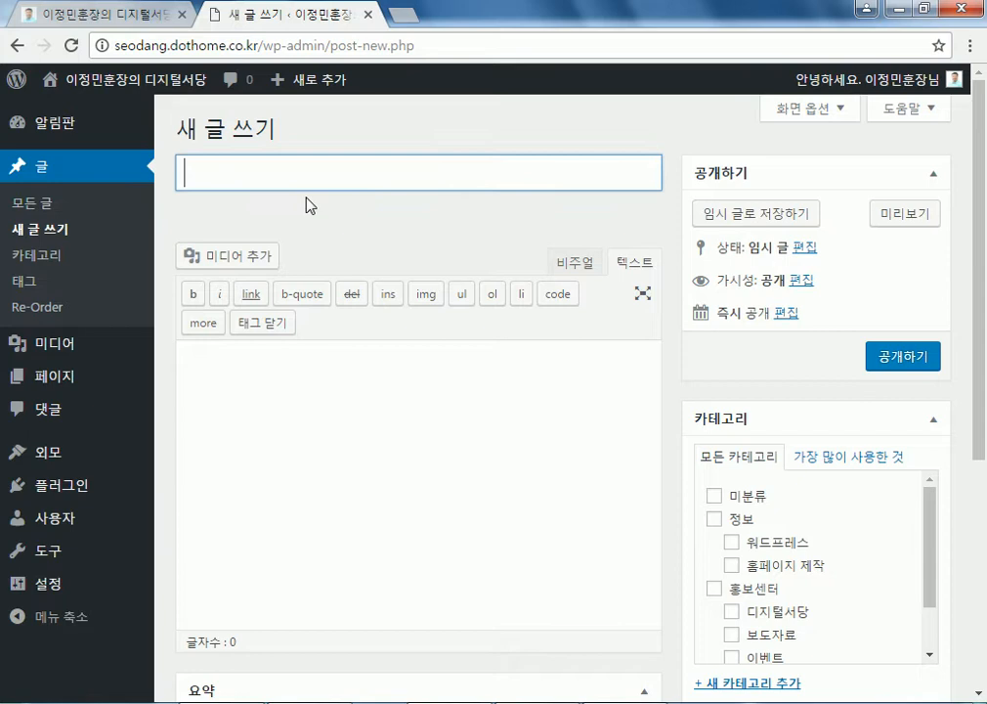
{"action": "left_click", "coordinate": [270, 387]}
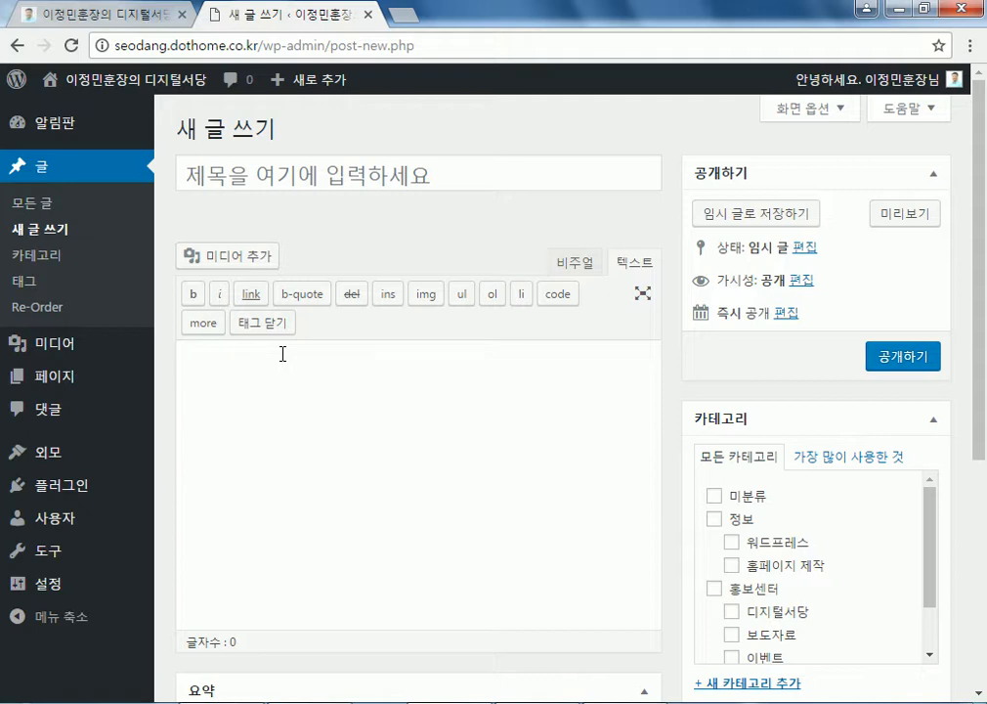
{"action": "left_click", "coordinate": [323, 176]}
{"action": "type", "text": "dustm"}
{"action": "key", "text": "ctrl+a"}
{"action": "type", "text": "연스ㅂ"}
- Insert an opening and closing li tag in the post body, and delete them again
{"action": "left_click", "coordinate": [420, 419]}
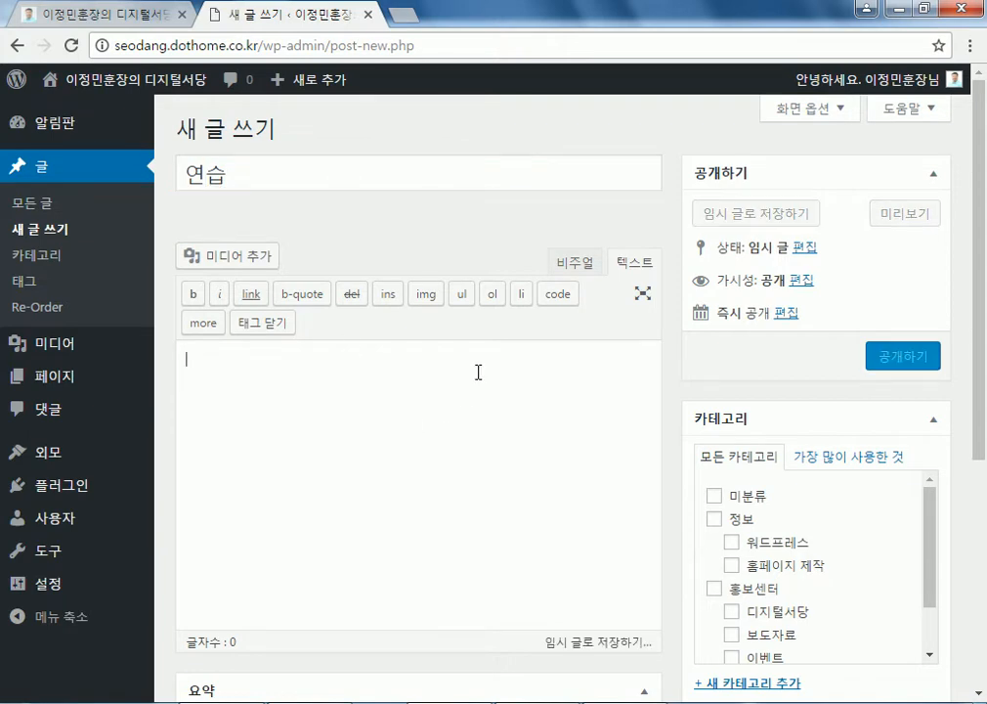
{"action": "left_click", "coordinate": [518, 296]}
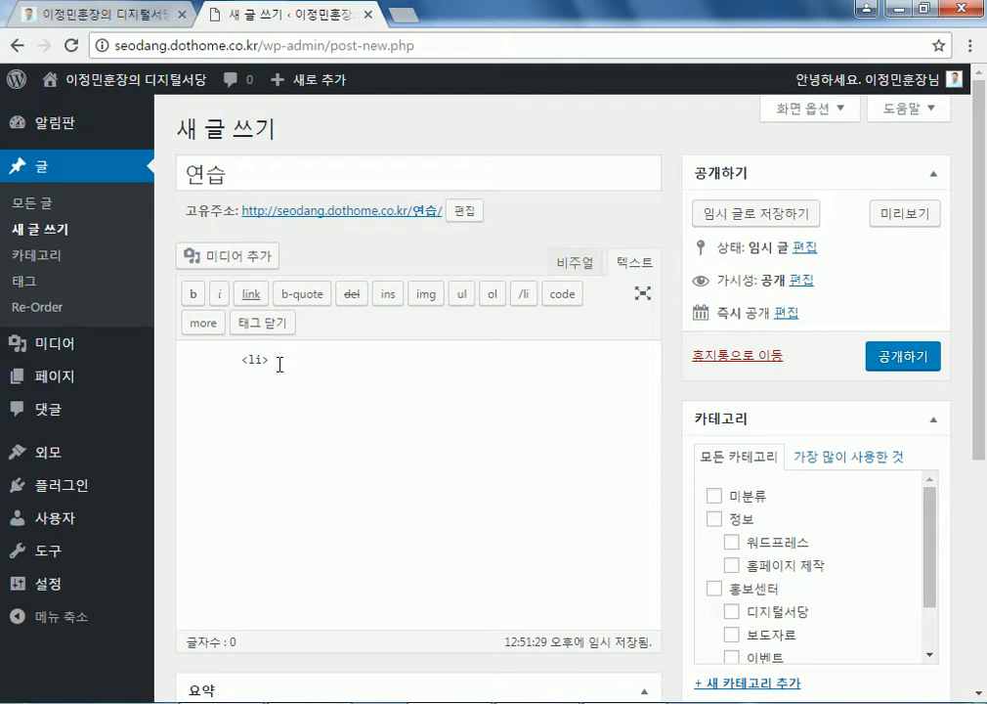
{"action": "left_click", "coordinate": [524, 296]}
{"action": "left_click_drag", "start_coordinate": [384, 363], "coordinate": [88, 348]}
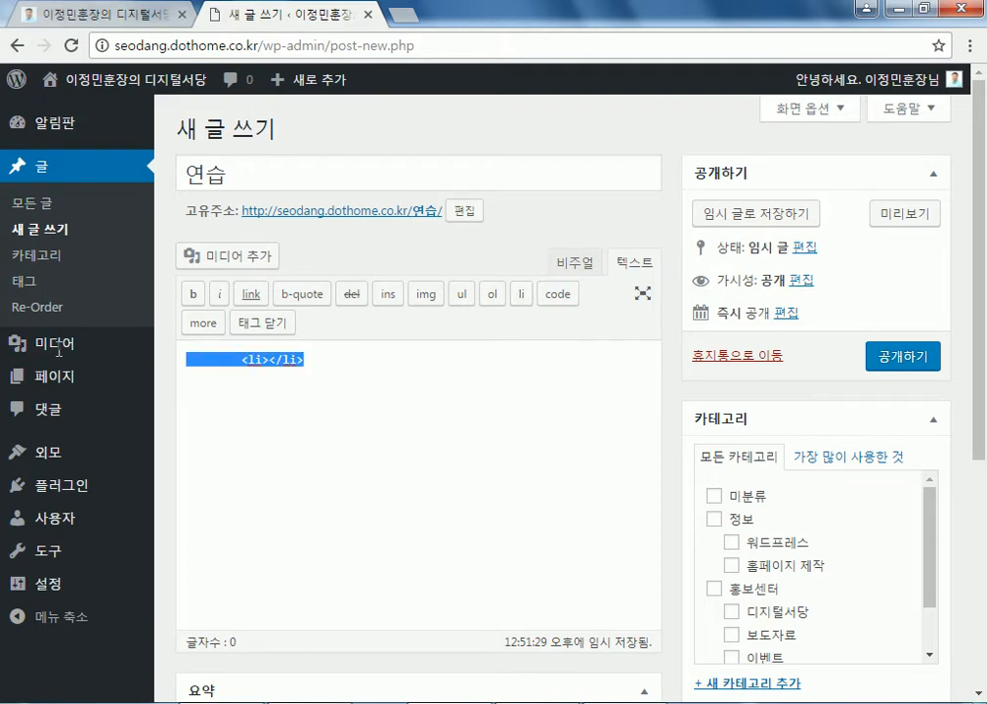
{"action": "left_click_drag", "start_coordinate": [395, 387], "coordinate": [243, 358]}
{"action": "key", "text": "BackSpace"}
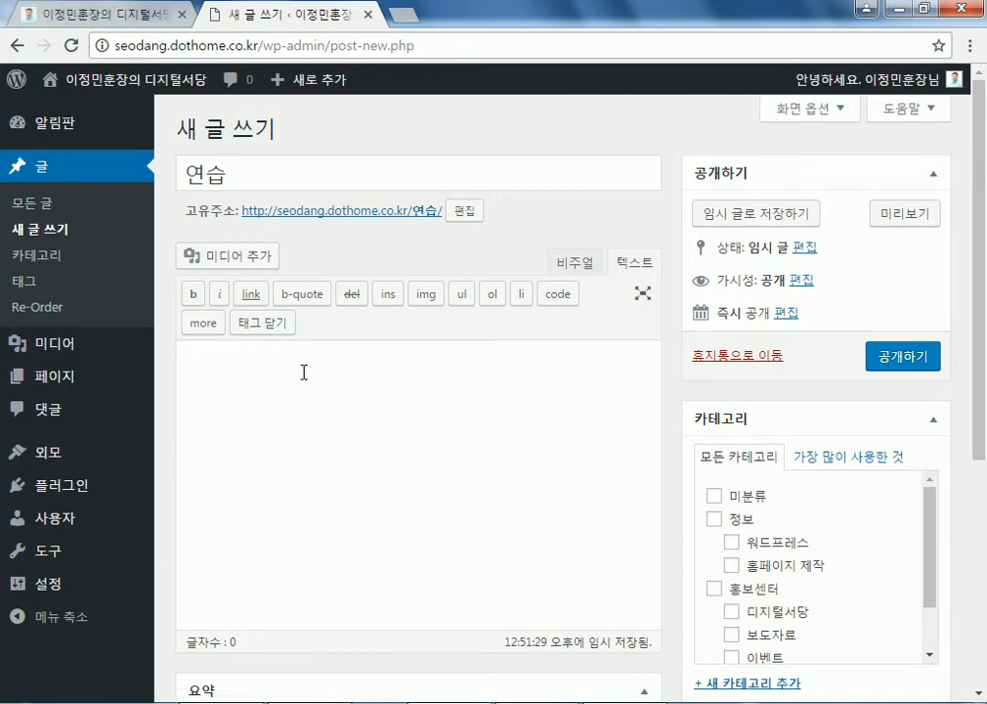
{"action": "key", "text": "BackSpace"}
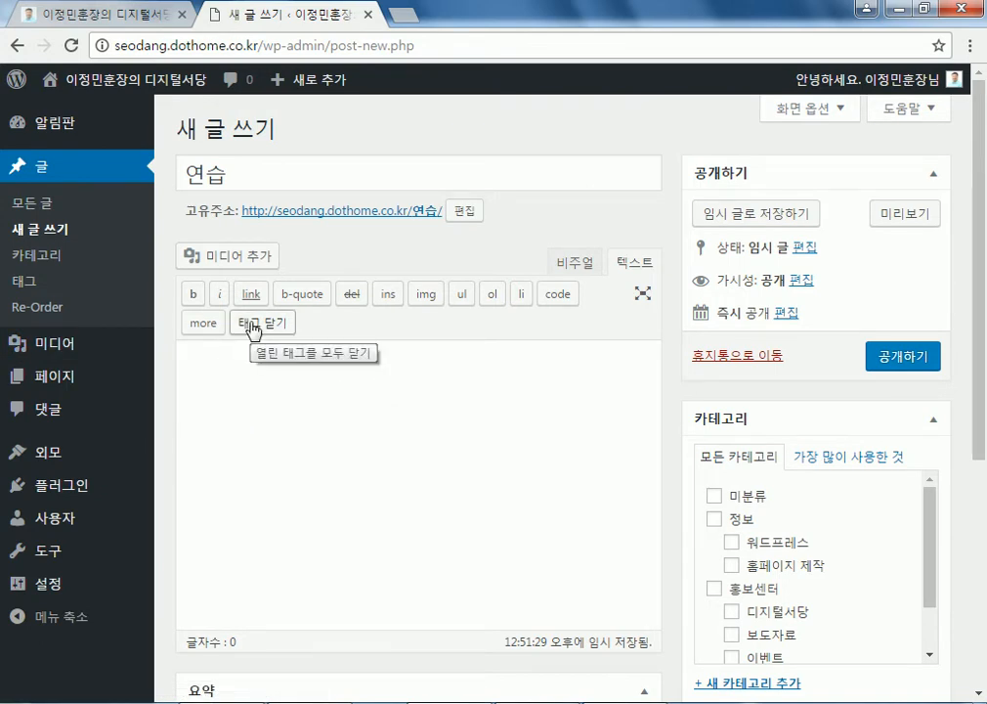
- Write 네이버, 다음 and 구글 on three separate lines in the post body
{"action": "type", "text": "네이버"}
{"action": "key", "text": "Return"}
{"action": "type", "text": "다음"}
{"action": "key", "text": "Return"}
{"action": "type", "text": "구글"}
{"action": "key", "text": "Return"}
- Try applying the close-tags command (태그 닫기) to the word 네이버 in the post body
{"action": "left_click_drag", "start_coordinate": [188, 359], "coordinate": [229, 353]}
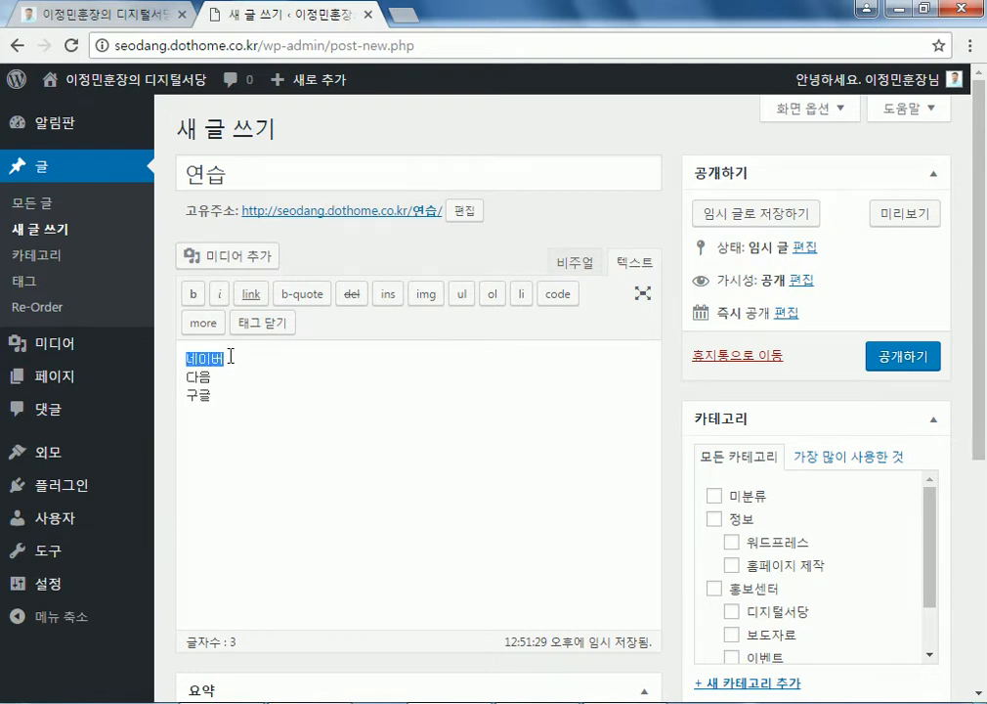
{"action": "left_click", "coordinate": [261, 324]}
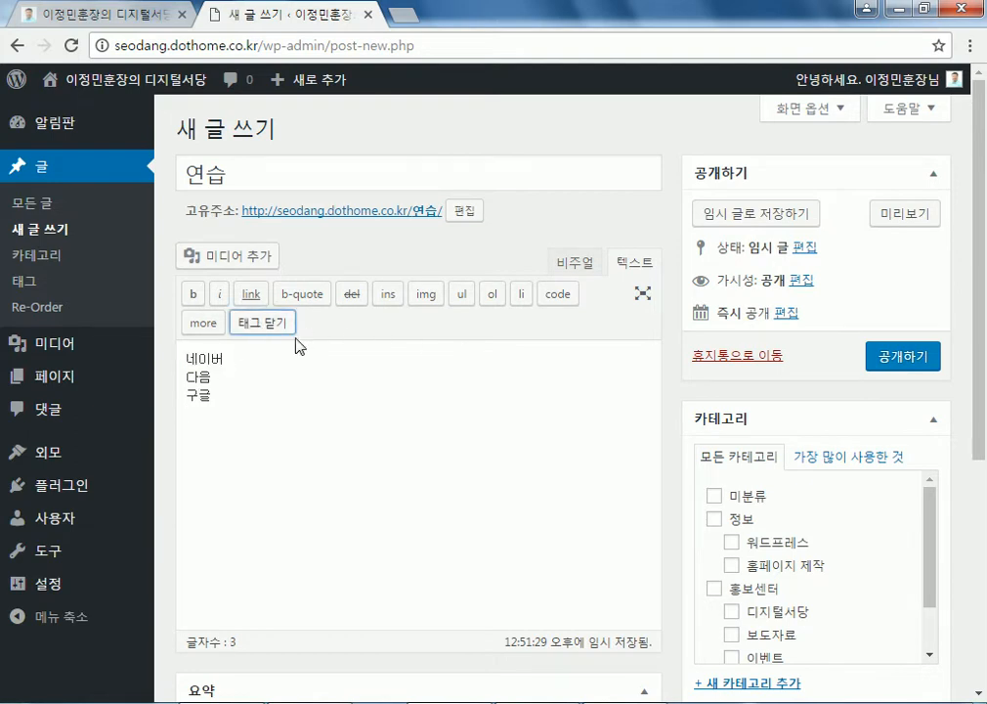
{"action": "left_click_drag", "start_coordinate": [227, 359], "coordinate": [181, 359]}
{"action": "left_click", "coordinate": [264, 331]}
{"action": "left_click", "coordinate": [257, 361]}
{"action": "left_click", "coordinate": [265, 330]}
{"action": "left_click", "coordinate": [261, 356]}
{"action": "scroll", "coordinate": [564, 480], "scroll_direction": "down", "scroll_amount": 4}
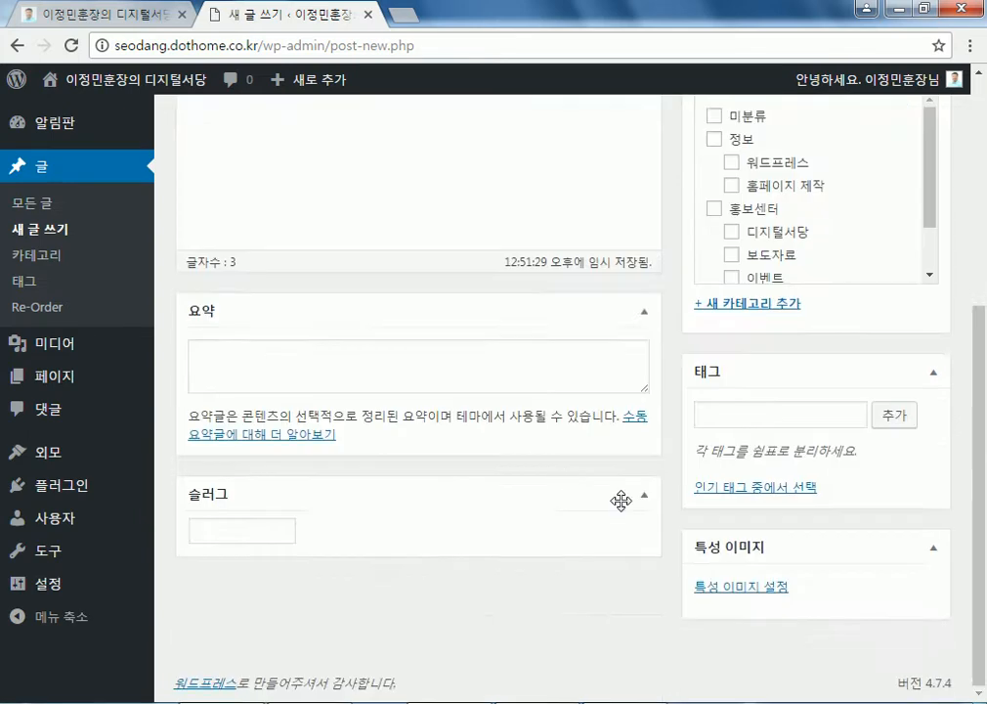
- Compare how the three-line post body appears in the text and visual editors, ending in the visual editor
{"action": "scroll", "coordinate": [639, 529], "scroll_direction": "up", "scroll_amount": 4}
{"action": "left_click_drag", "start_coordinate": [246, 363], "coordinate": [166, 348]}
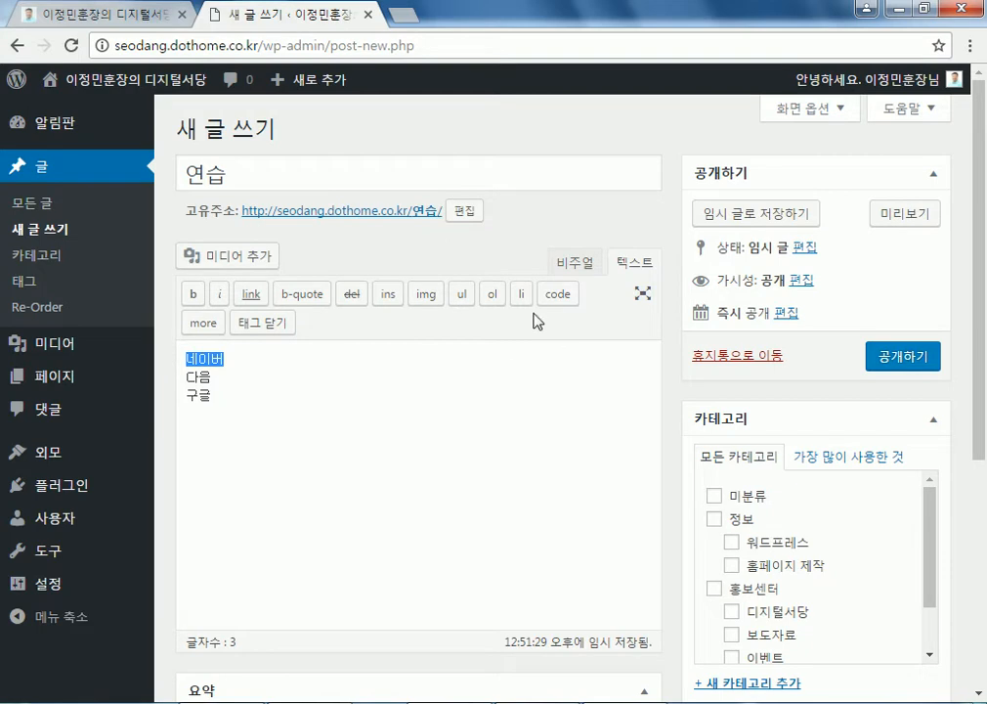
{"action": "left_click", "coordinate": [576, 263]}
{"action": "left_click", "coordinate": [631, 264]}
{"action": "left_click", "coordinate": [577, 264]}
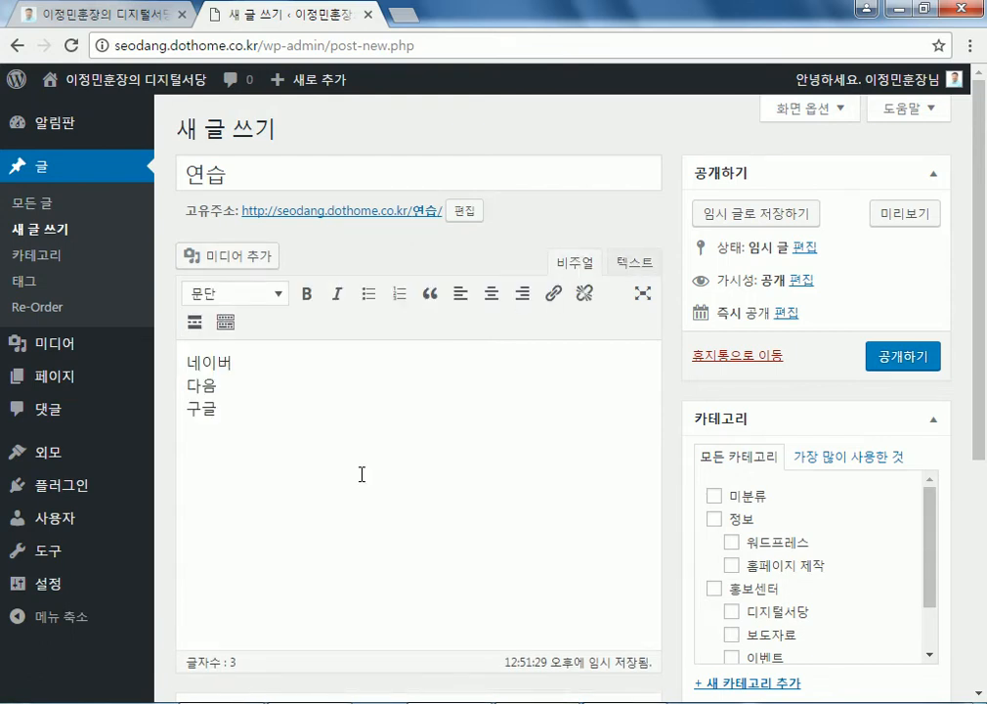
{"action": "left_click", "coordinate": [633, 264]}
{"action": "left_click", "coordinate": [578, 266]}
- Center-align the paragraph holding 네이버, 다음 and 구글
{"action": "double_click", "coordinate": [227, 362]}
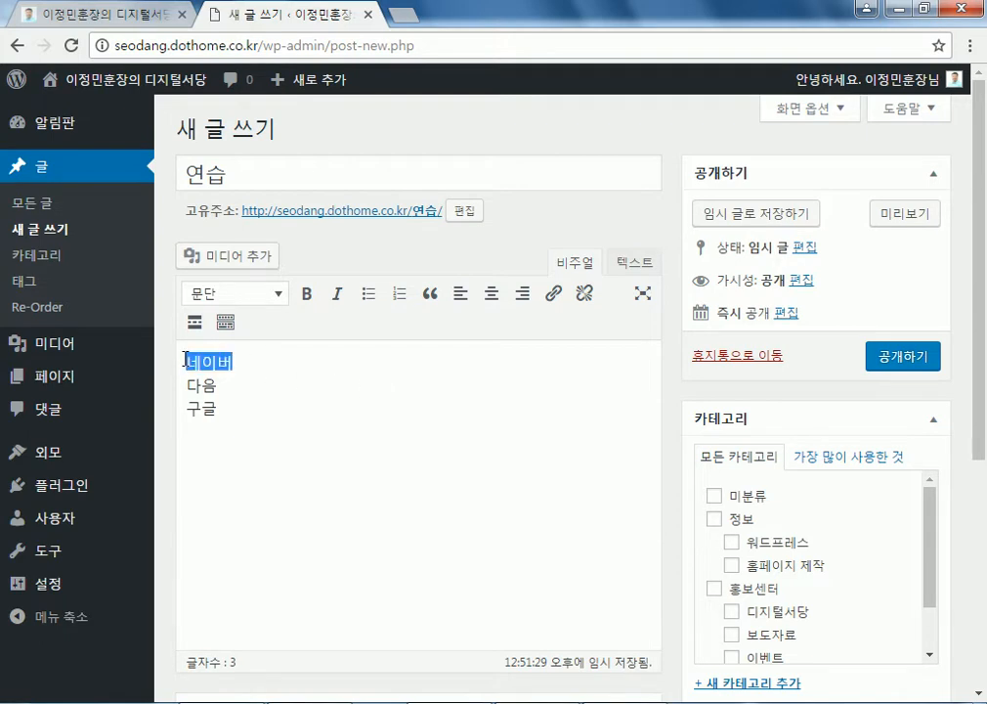
{"action": "left_click", "coordinate": [491, 293]}
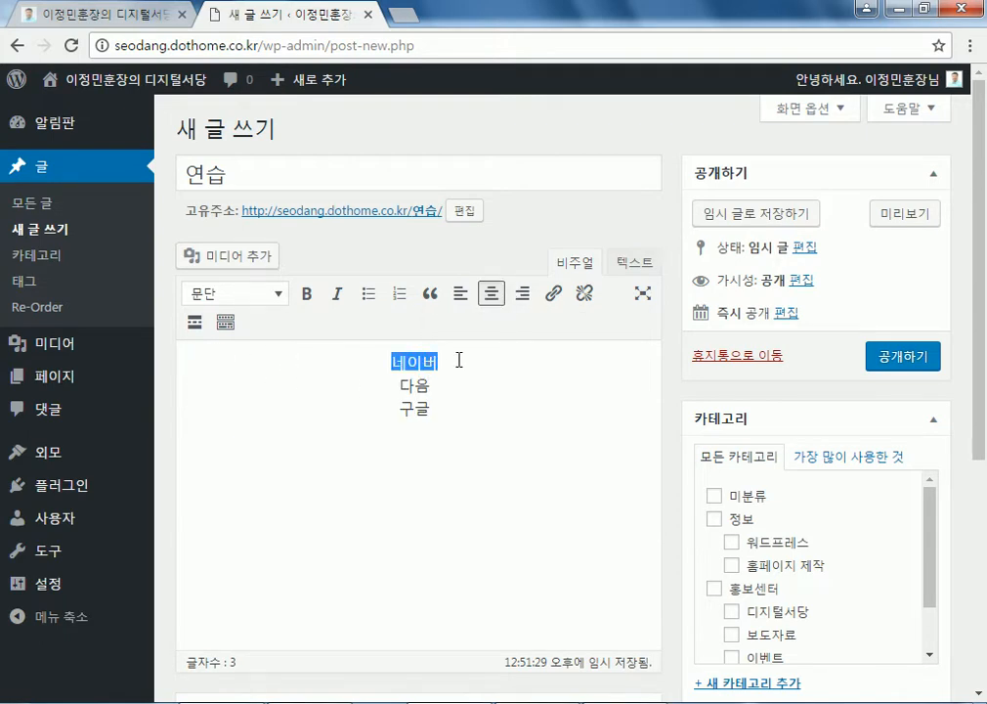
{"action": "left_click", "coordinate": [396, 360]}
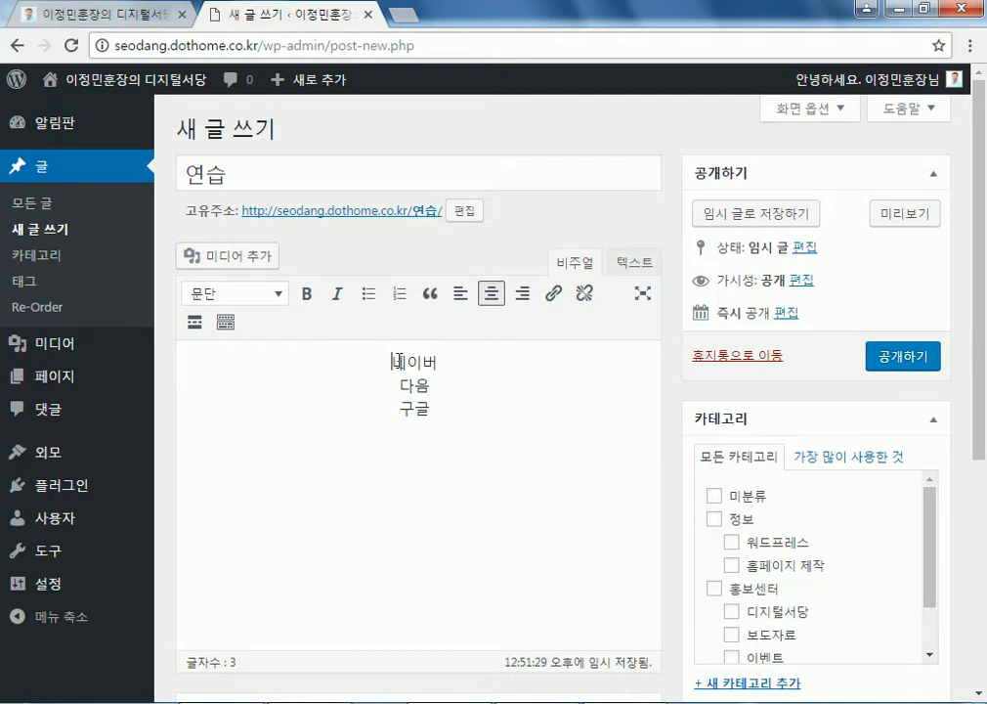
- Clear the post body and retype 네이버, 다음 and 구글 as separate paragraphs in the visual editor
{"action": "left_click_drag", "start_coordinate": [396, 361], "coordinate": [470, 423]}
{"action": "key", "text": "BackSpace"}
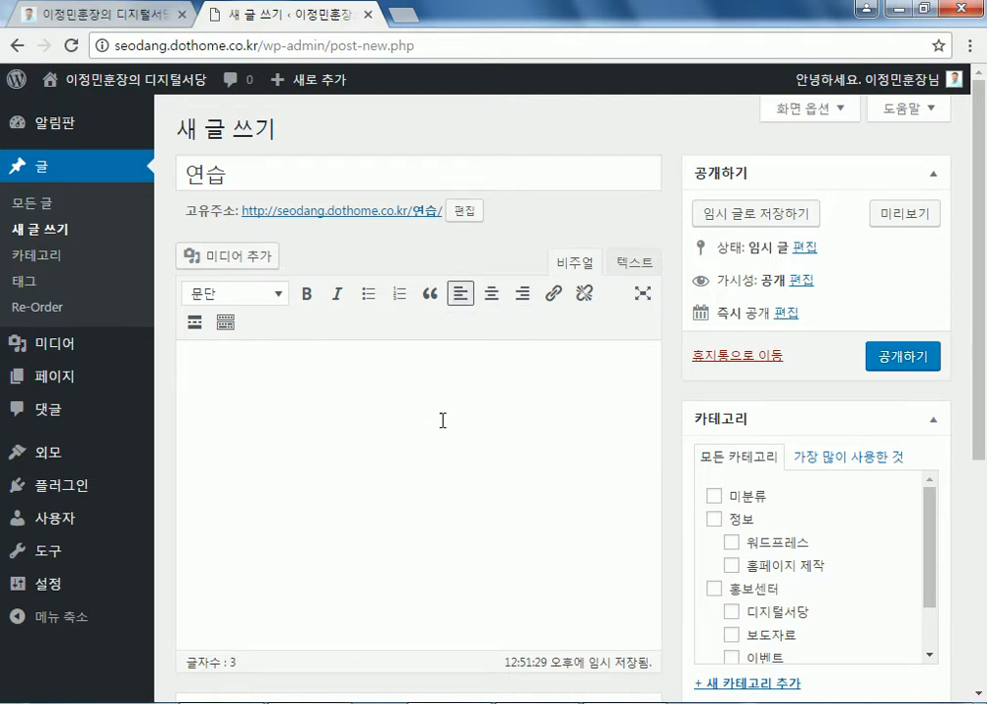
{"action": "type", "text": "ㄴ"}
{"action": "key", "text": "Return"}
{"action": "type", "text": "다음"}
{"action": "key", "text": "Return"}
{"action": "type", "text": "구글"}
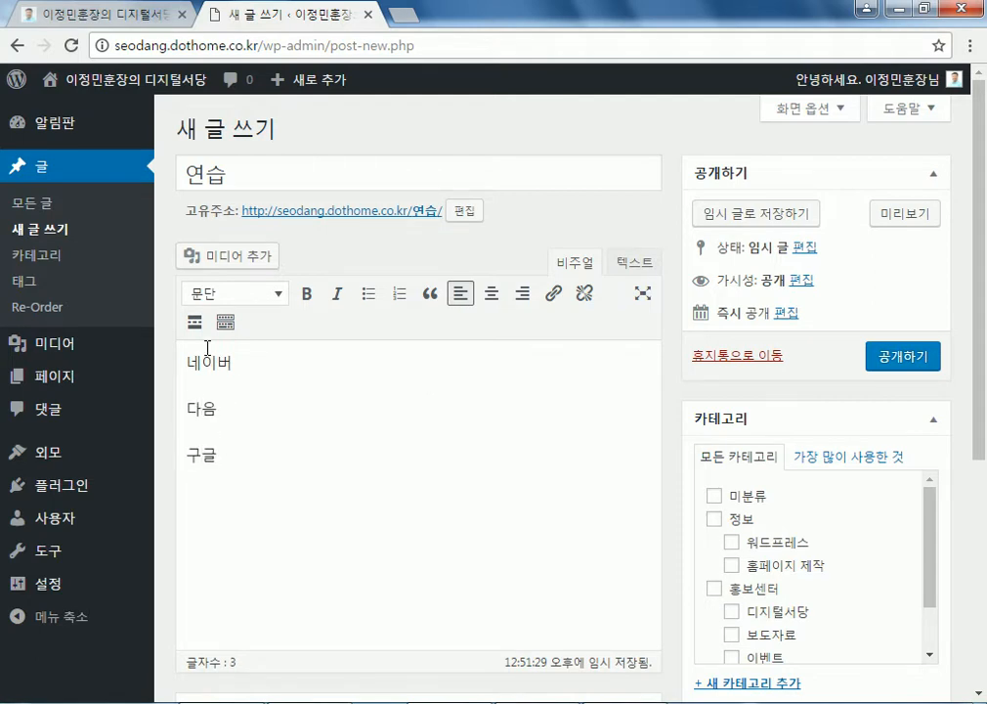
- Replace the styled paragraph code in the text editor with 내이버, 다음 and 구글 on three lines
{"action": "left_click", "coordinate": [632, 264]}
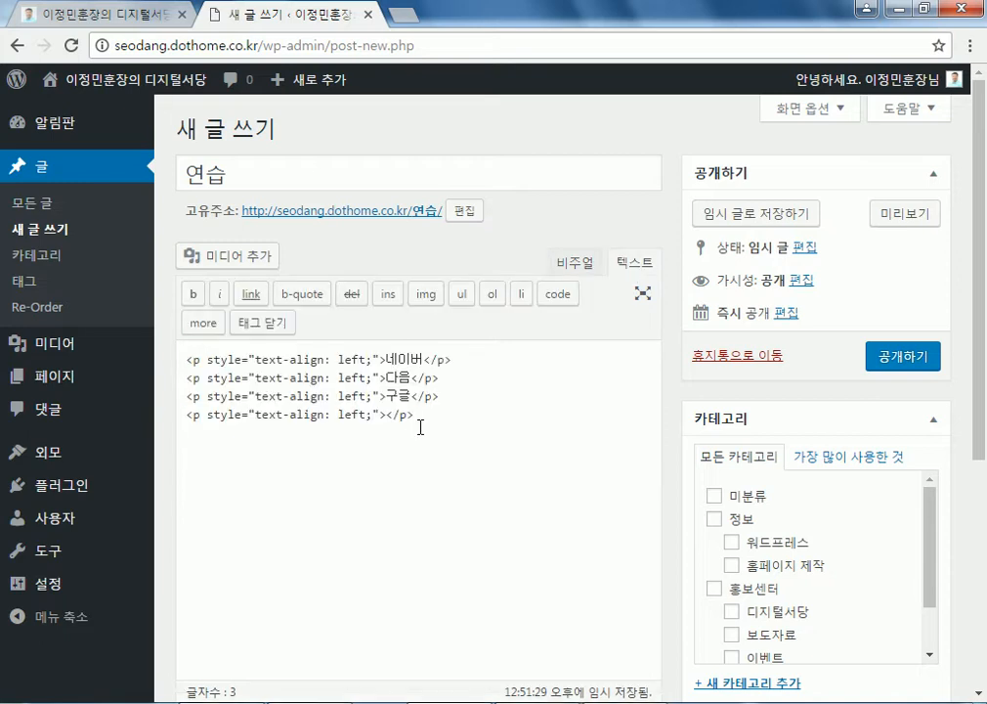
{"action": "left_click_drag", "start_coordinate": [428, 418], "coordinate": [44, 362]}
{"action": "key", "text": "Delete"}
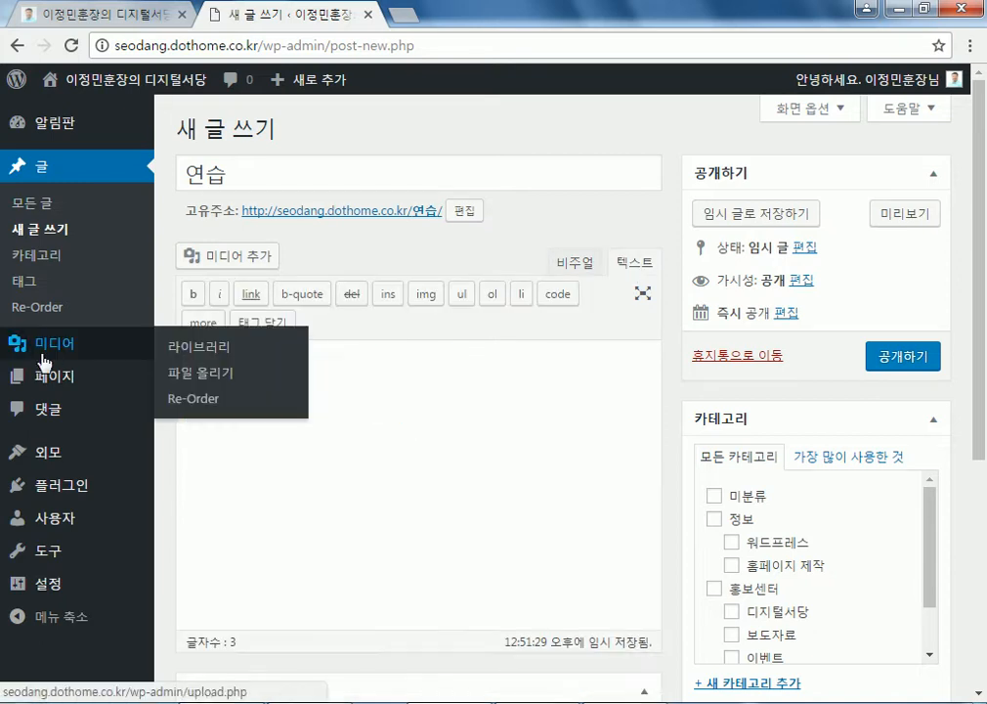
{"action": "type", "text": "내이버"}
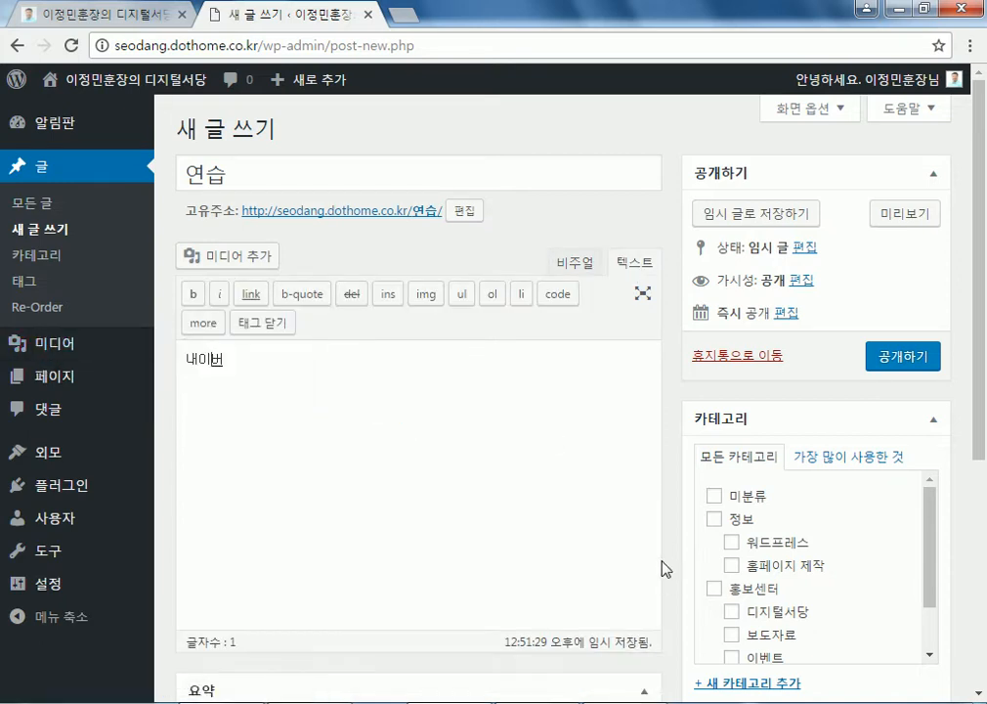
{"action": "key", "text": "Return"}
{"action": "type", "text": "다ㅇㅡㅁ"}
{"action": "key", "text": "Return"}
{"action": "type", "text": "구그"}
- Split 내이버, 다음 and 구글 into separate paragraphs in the visual editor
{"action": "left_click", "coordinate": [559, 264]}
{"action": "left_click", "coordinate": [258, 362]}
{"action": "key", "text": "Return"}
{"action": "left_click", "coordinate": [236, 410]}
{"action": "key", "text": "Return"}
{"action": "key", "text": "Delete"}
{"action": "left_click", "coordinate": [227, 407]}
{"action": "left_click", "coordinate": [231, 449]}
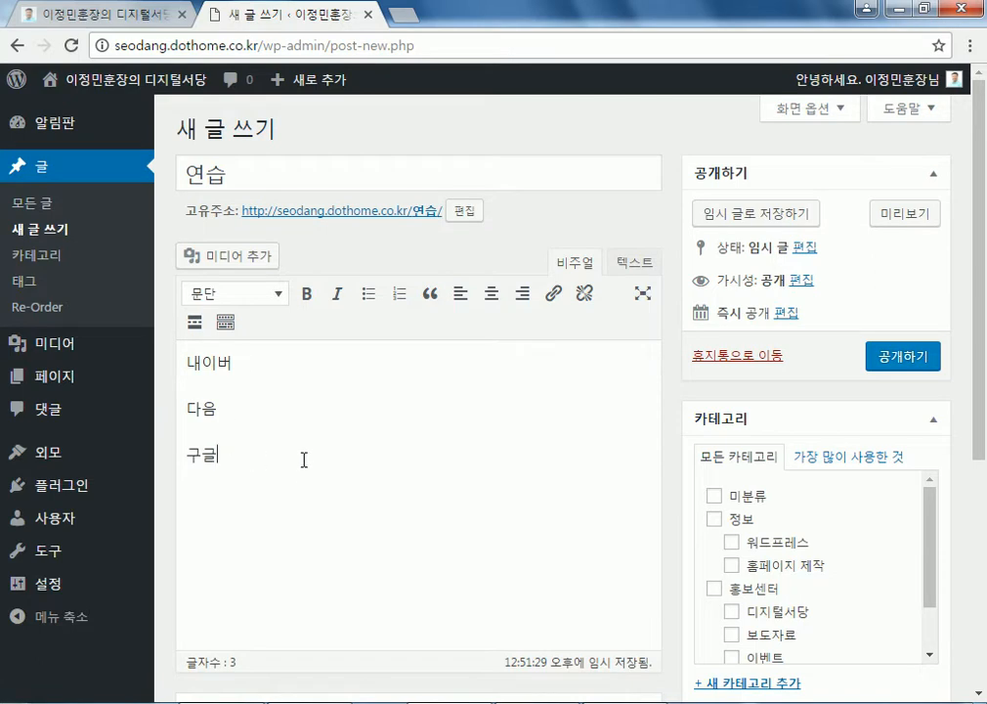
- Remove the blank lines between 내이버, 다음 and 구글 in the text editor
{"action": "left_click", "coordinate": [632, 264]}
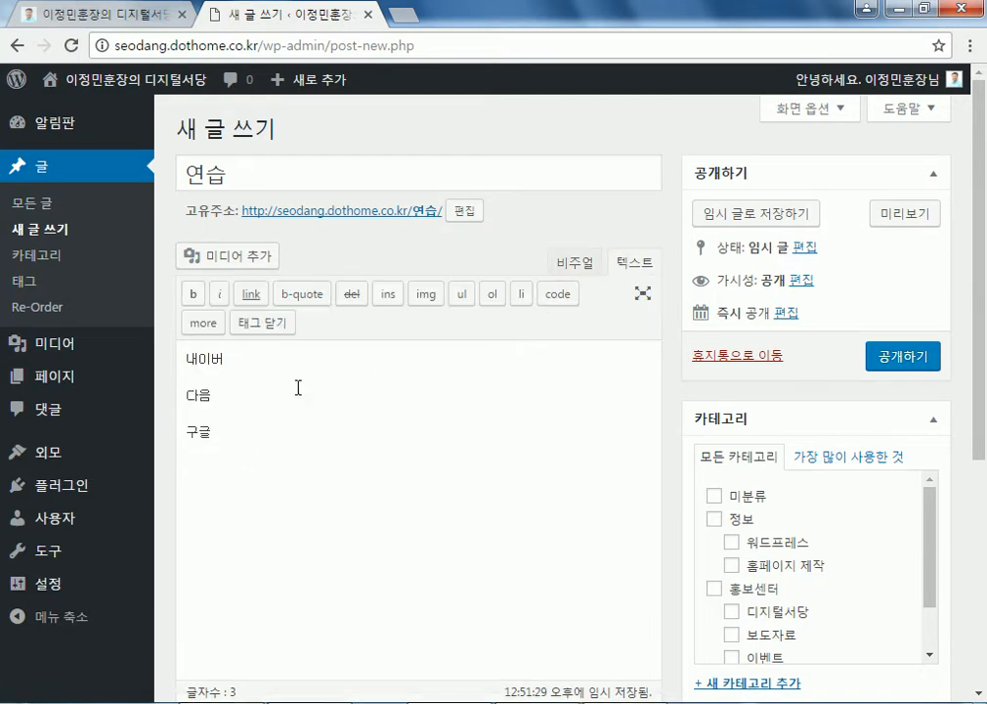
{"action": "left_click", "coordinate": [234, 374]}
{"action": "key", "text": "Delete"}
{"action": "left_click", "coordinate": [233, 374]}
{"action": "key", "text": "Return"}
{"action": "key", "text": "Delete"}
{"action": "key", "text": "Delete"}
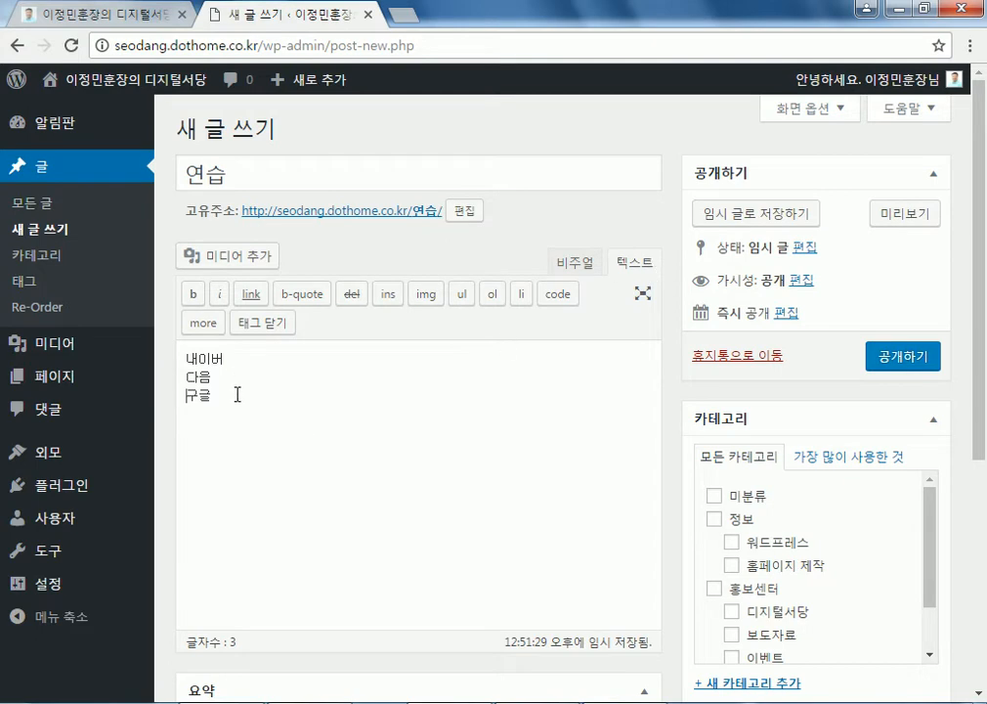
- Replace the body in the visual editor with 네이버, 다음 and 구글 as separate paragraphs, followed by an empty one
{"action": "left_click", "coordinate": [238, 357]}
{"action": "left_click", "coordinate": [583, 264]}
{"action": "left_click_drag", "start_coordinate": [292, 426], "coordinate": [143, 341]}
{"action": "key", "text": "Delete"}
{"action": "type", "text": "네이버"}
{"action": "key", "text": "Return"}
{"action": "type", "text": "다음"}
{"action": "key", "text": "Return"}
{"action": "type", "text": "구그ㄹ"}
{"action": "key", "text": "Return"}
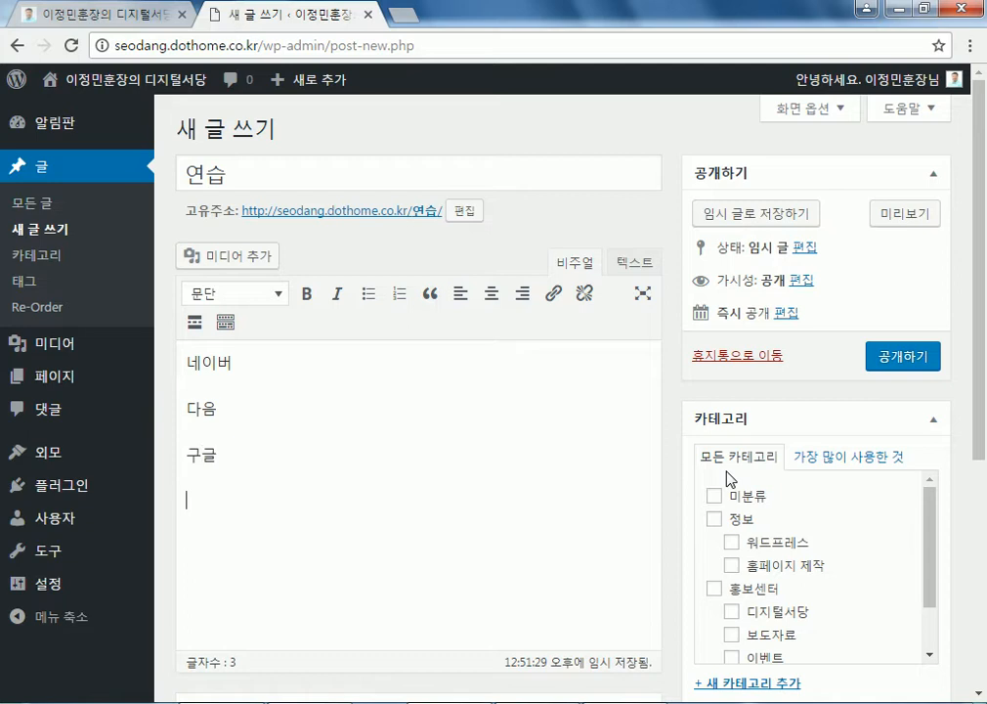
- Check the paragraph spacing code in the text editor against the visual editor
{"action": "left_click", "coordinate": [635, 262]}
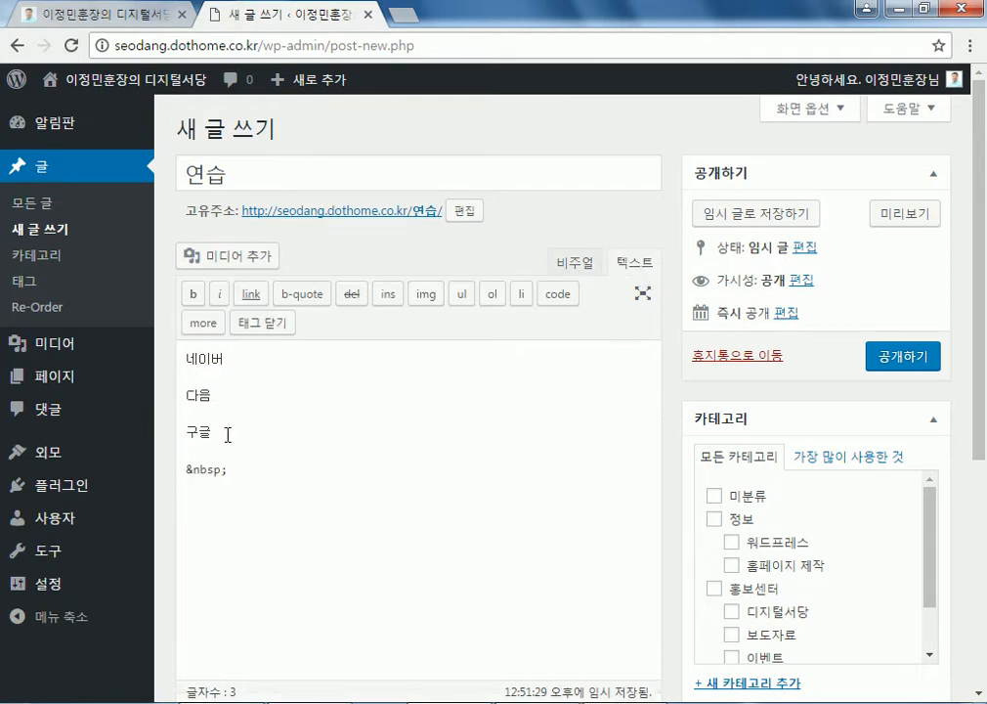
{"action": "left_click", "coordinate": [575, 262]}
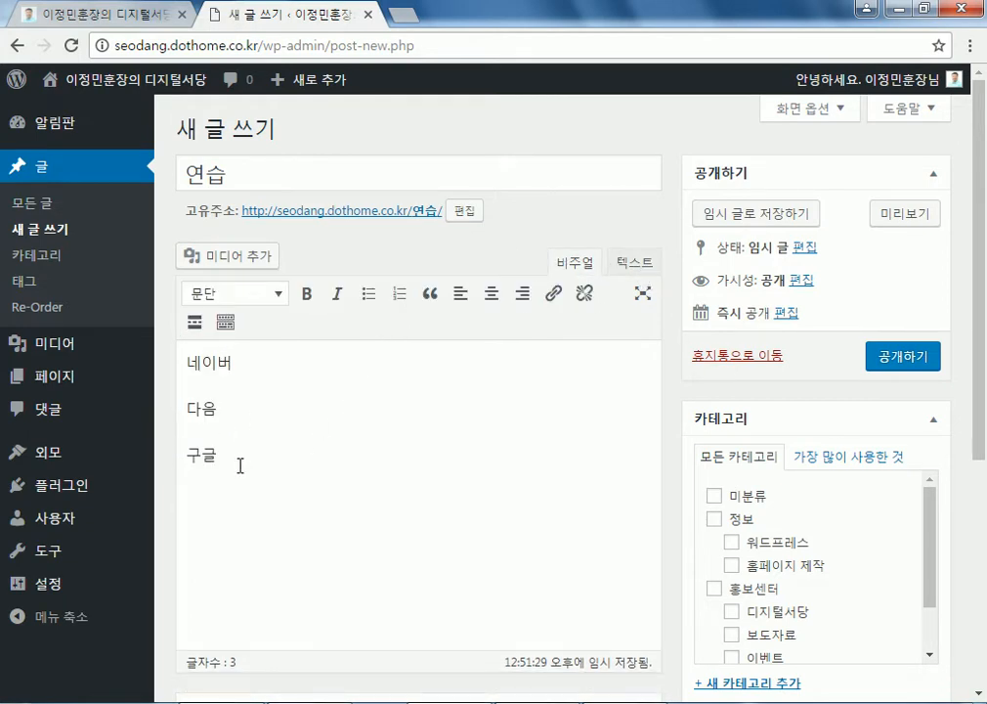
{"action": "left_click", "coordinate": [637, 264]}
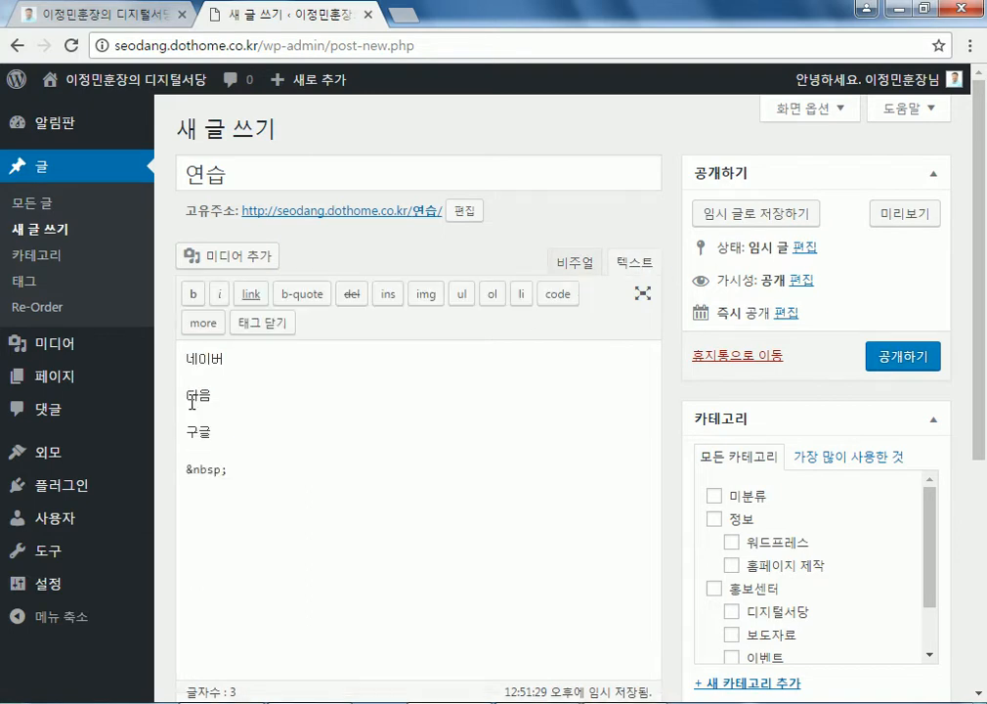
{"action": "left_click", "coordinate": [576, 264]}
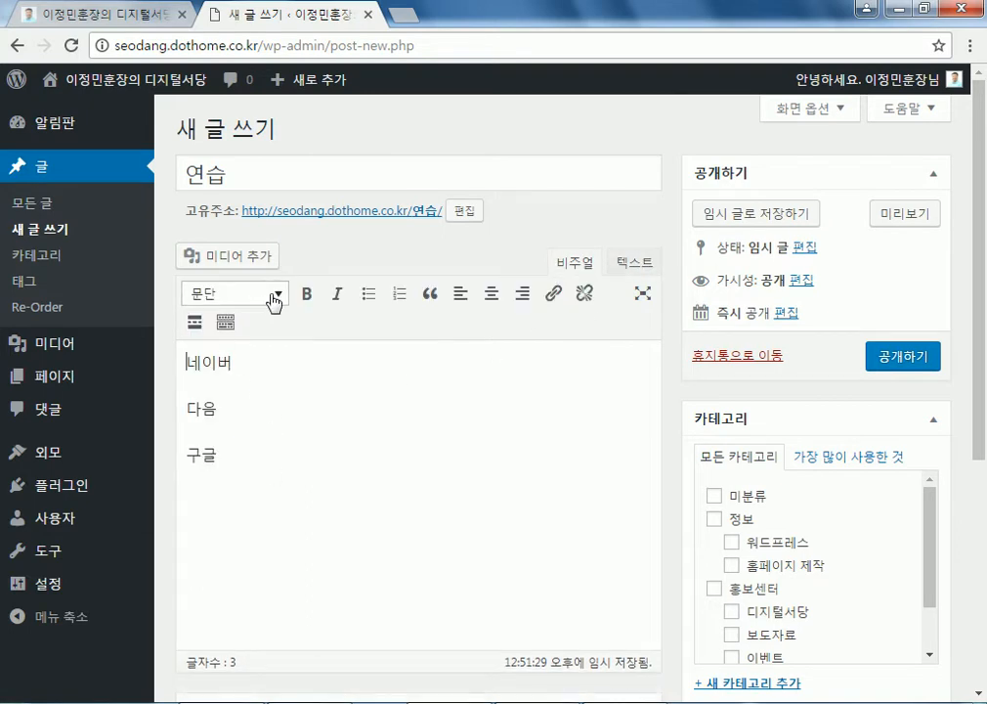
- Right-align the 네이버 paragraph and center the 다음 paragraph
{"action": "left_click", "coordinate": [520, 293]}
{"action": "left_click", "coordinate": [201, 407]}
{"action": "left_click", "coordinate": [491, 296]}
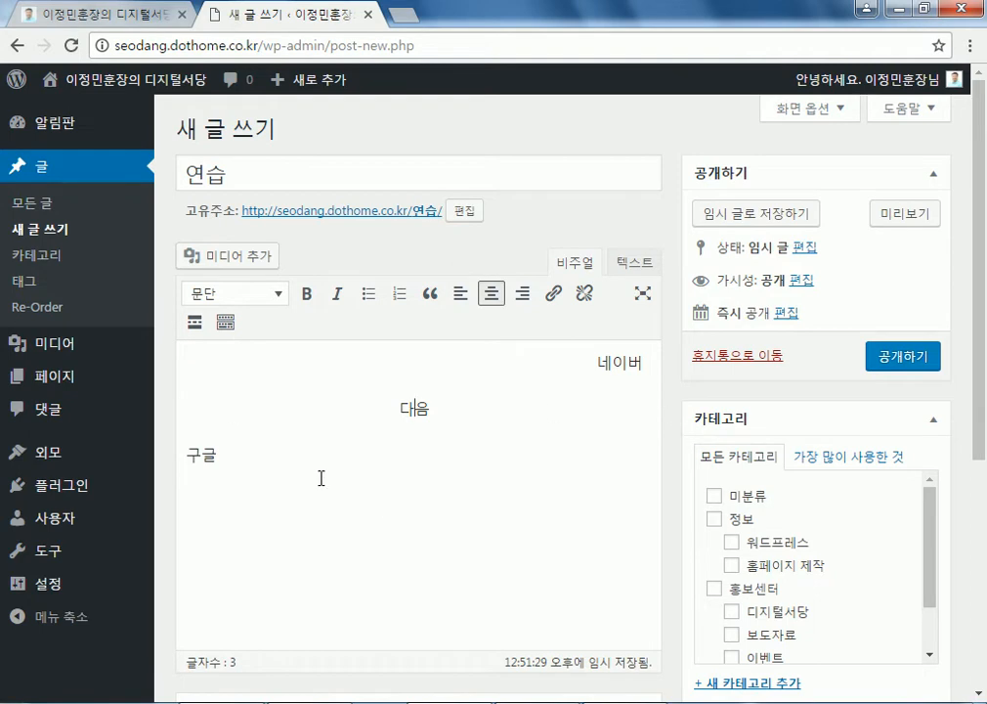
{"action": "left_click_drag", "start_coordinate": [597, 361], "coordinate": [643, 362]}
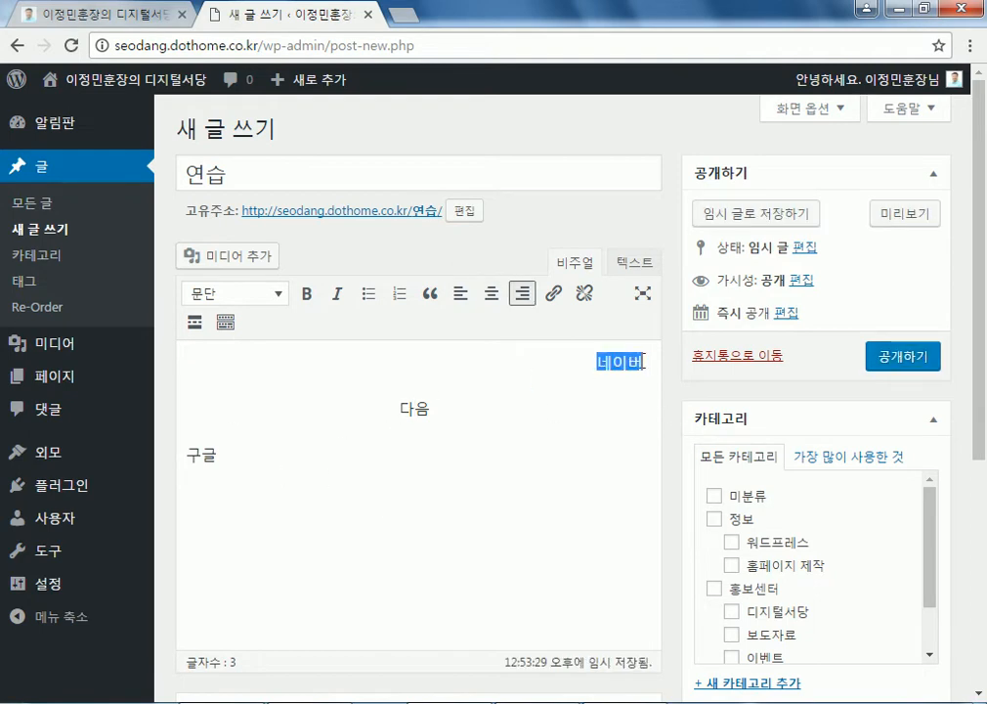
{"action": "left_click", "coordinate": [553, 293]}
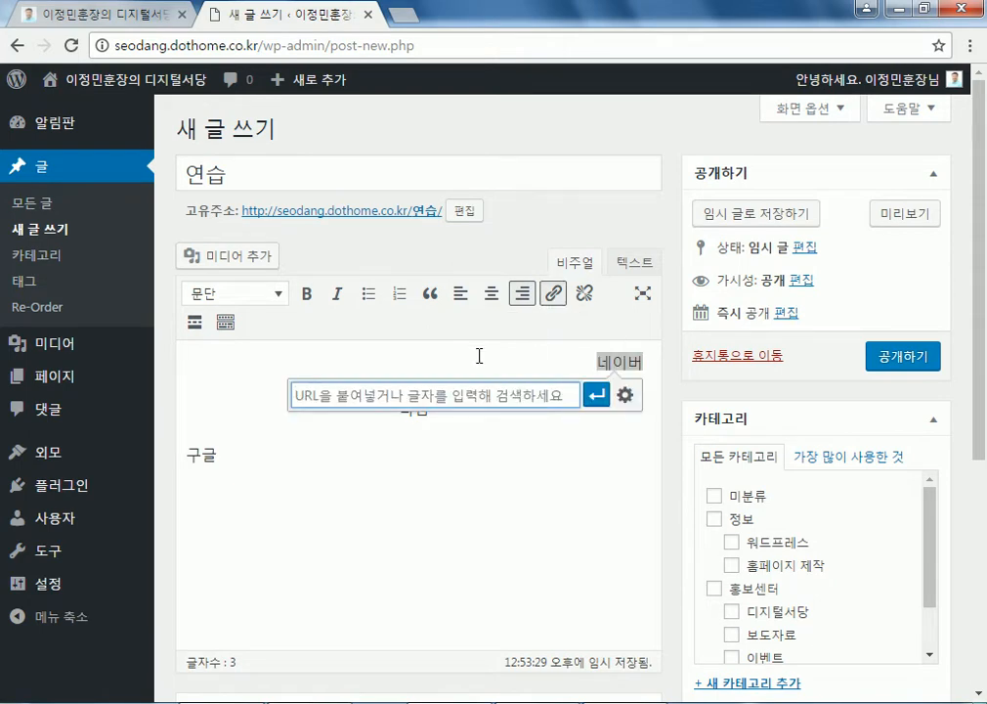
{"action": "type", "text": "www."}
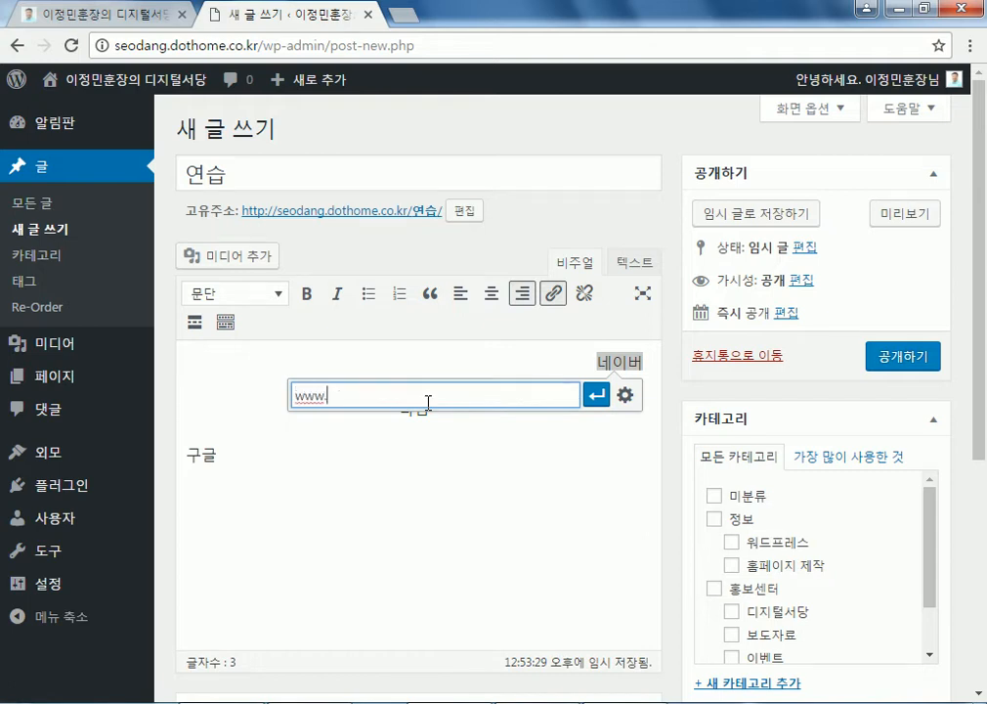
{"action": "type", "text": "naver.com"}
{"action": "left_click", "coordinate": [624, 395]}
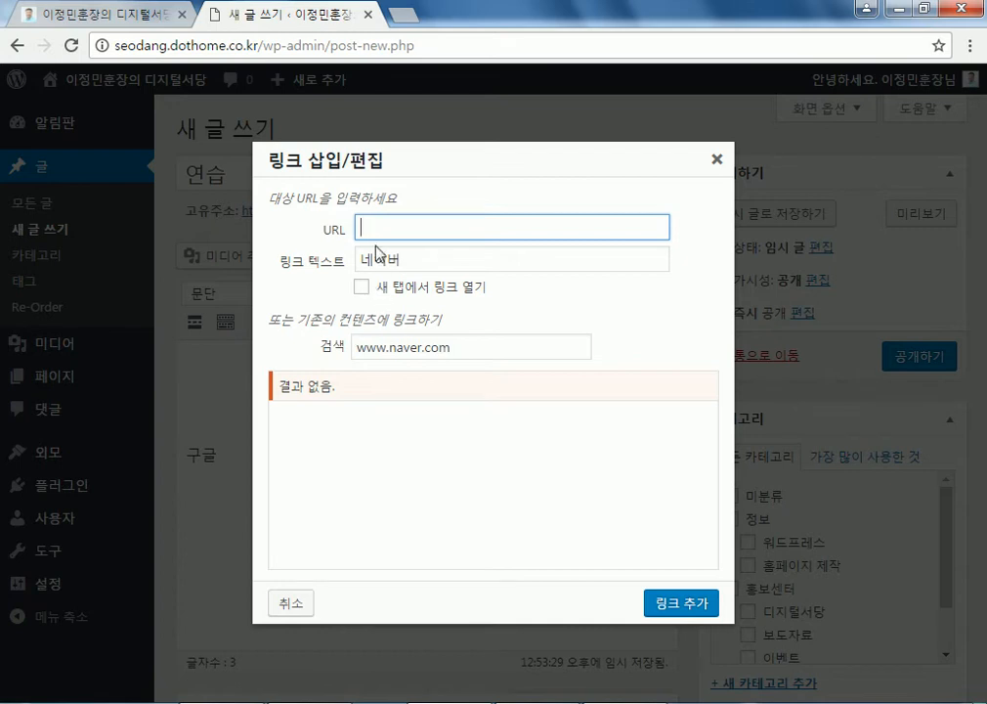
{"action": "left_click", "coordinate": [360, 347]}
{"action": "type", "text": "http"}
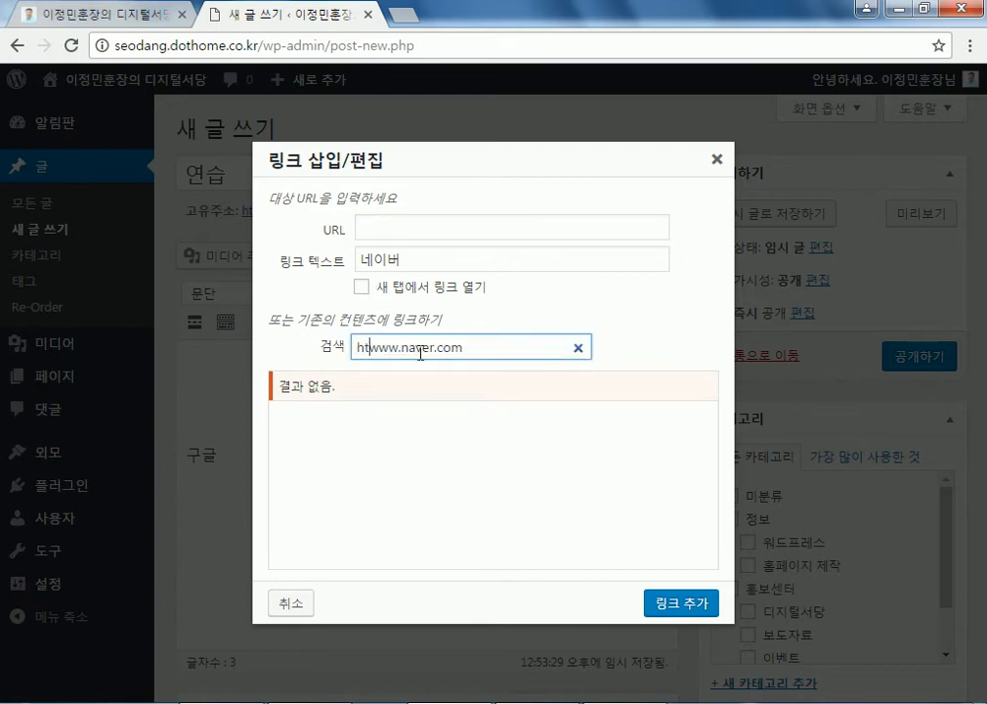
{"action": "type", "text": "://"}
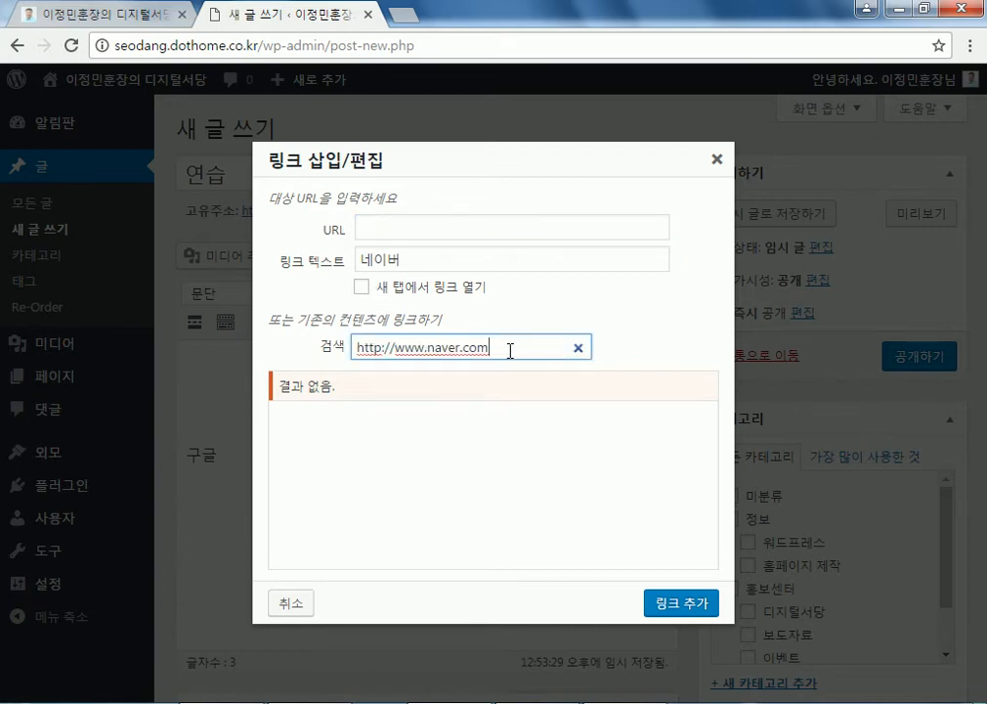
{"action": "left_click_drag", "start_coordinate": [509, 346], "coordinate": [242, 341]}
{"action": "left_click", "coordinate": [404, 228]}
{"action": "type", "text": "http://www.naver.com"}
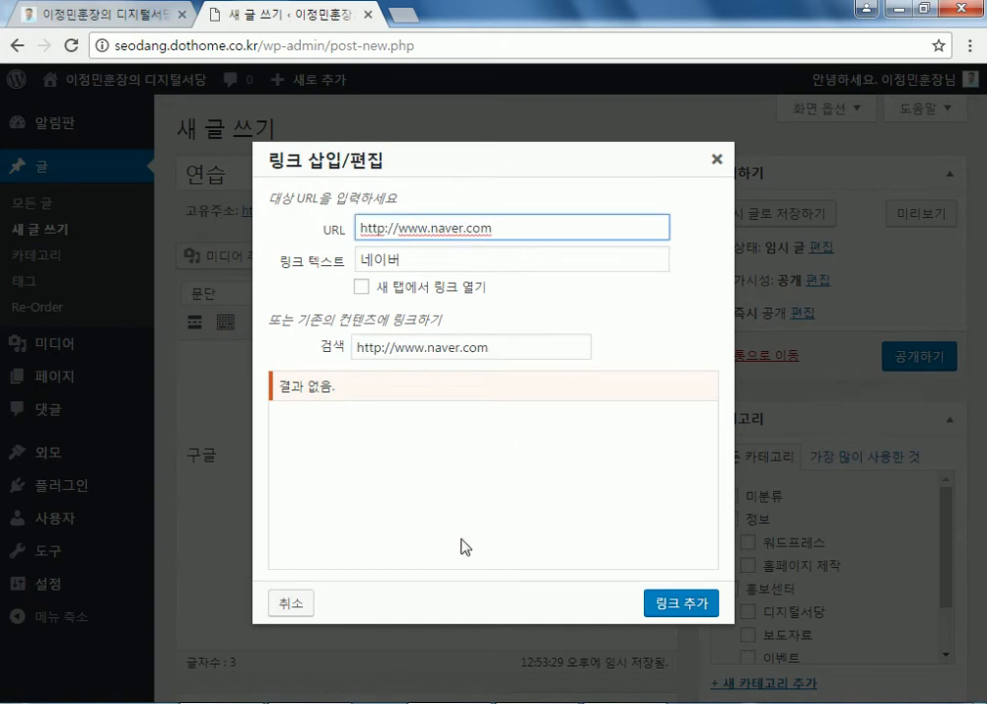
{"action": "left_click", "coordinate": [375, 291]}
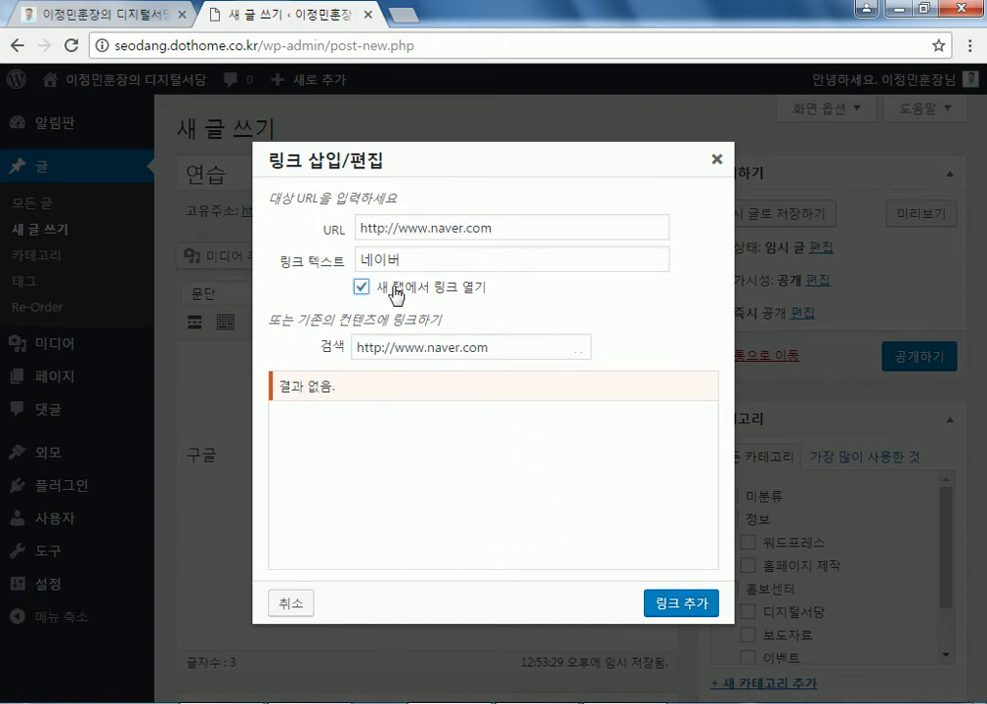
{"action": "left_click", "coordinate": [680, 604]}
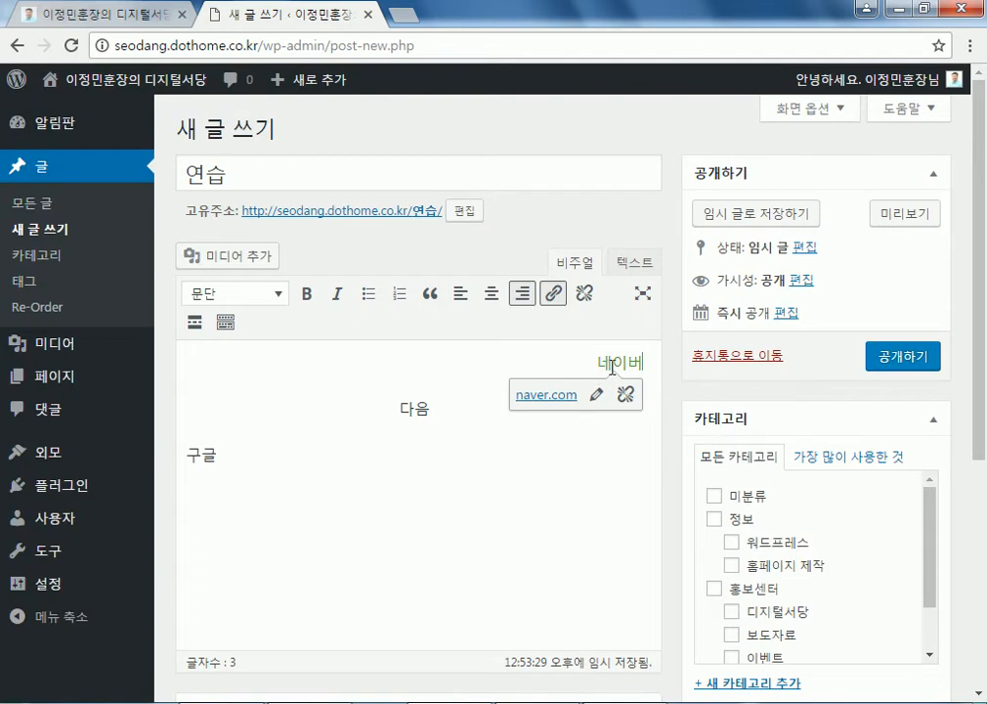
- Open the edit settings of the 네이버 link and close them without changes
{"action": "left_click", "coordinate": [596, 394]}
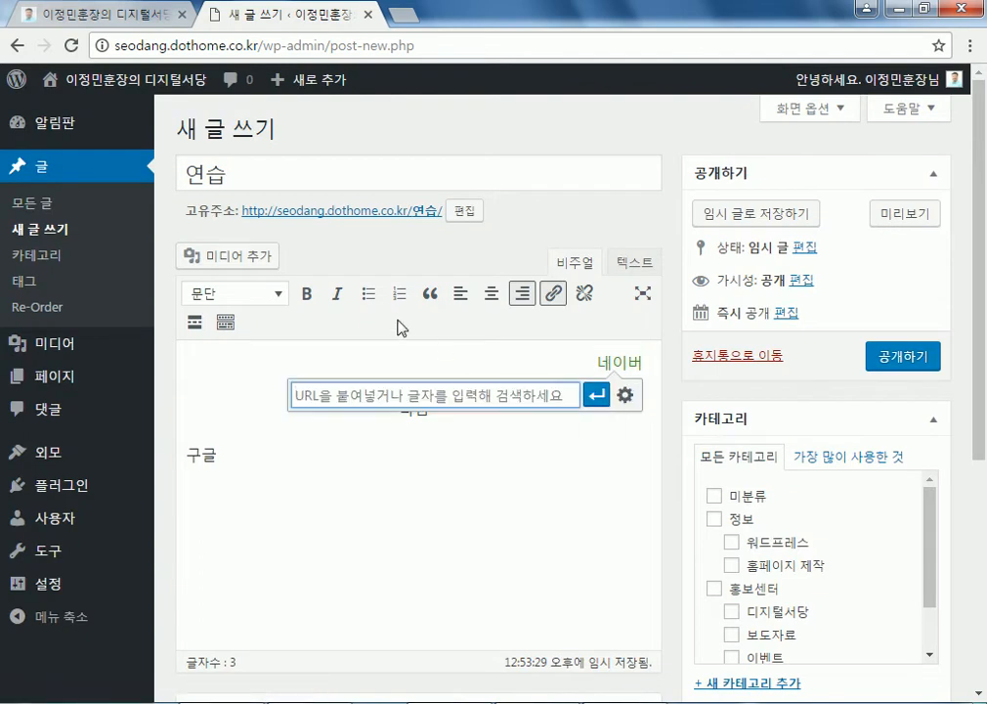
{"action": "left_click", "coordinate": [626, 396]}
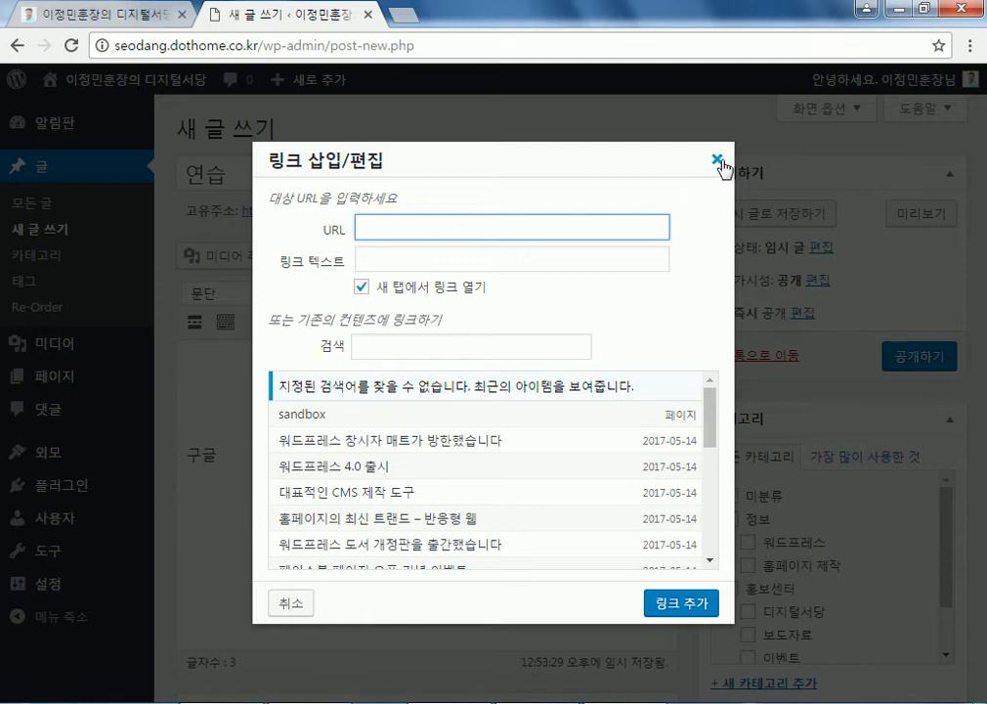
{"action": "left_click", "coordinate": [717, 159]}
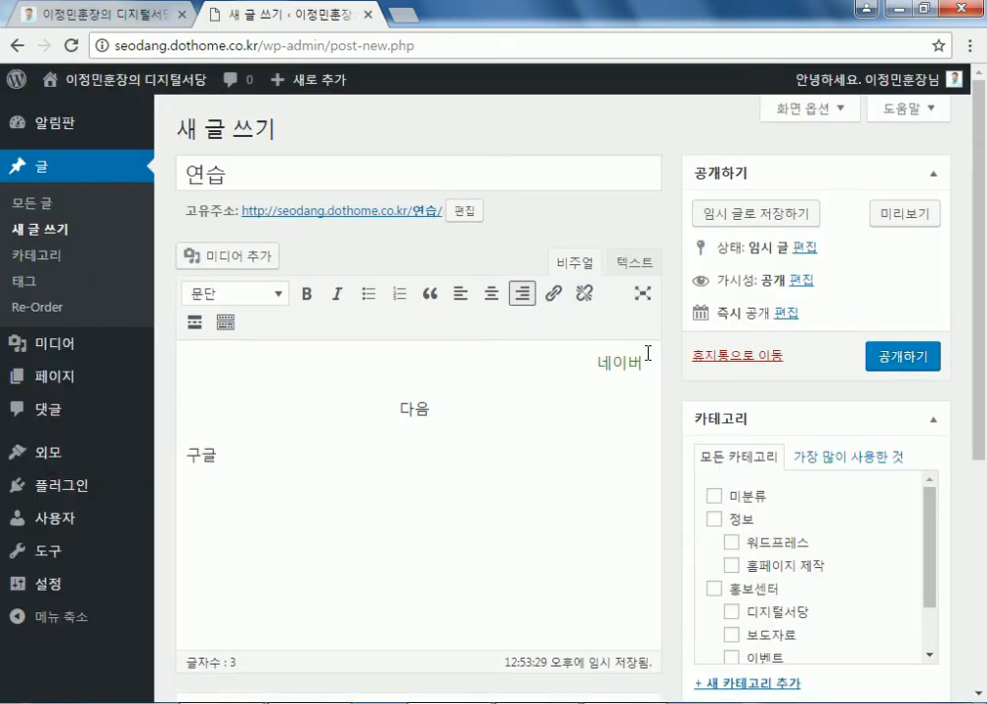
- Delete the entire post body, check it in the text editor and return to the visual editor
{"action": "left_click", "coordinate": [610, 361]}
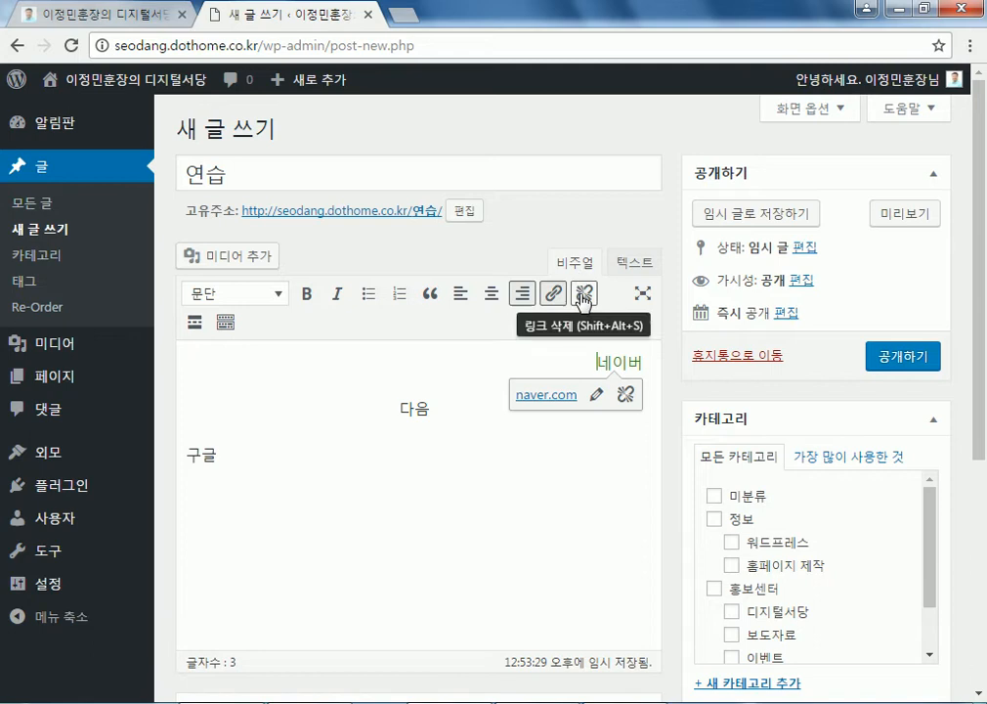
{"action": "key", "text": "ctrl+a"}
{"action": "key", "text": "Delete"}
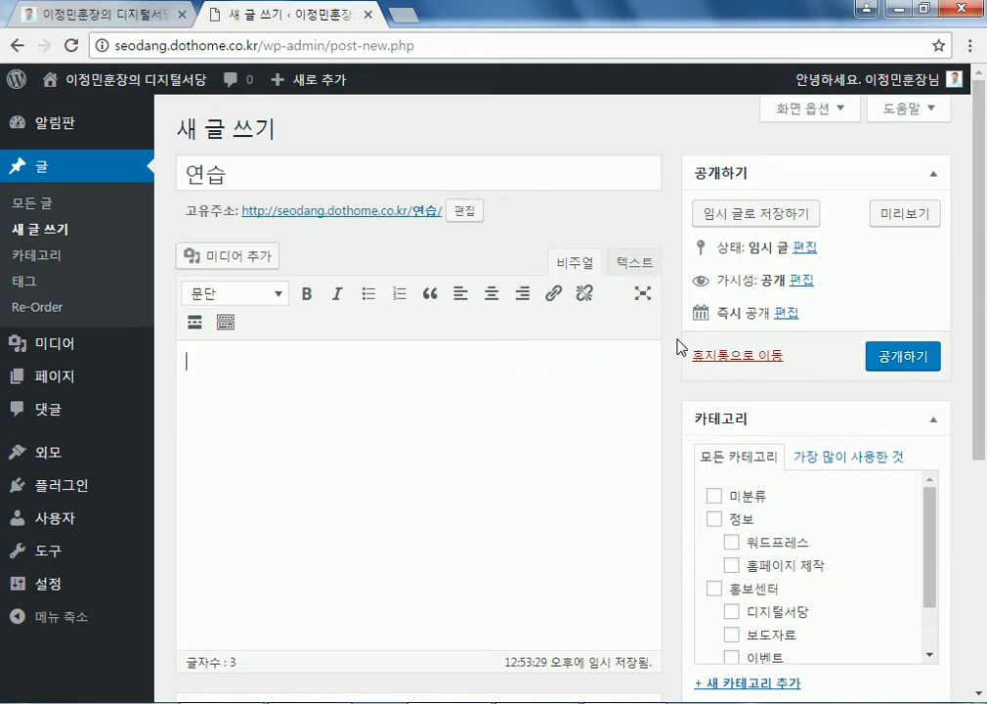
{"action": "left_click", "coordinate": [634, 262]}
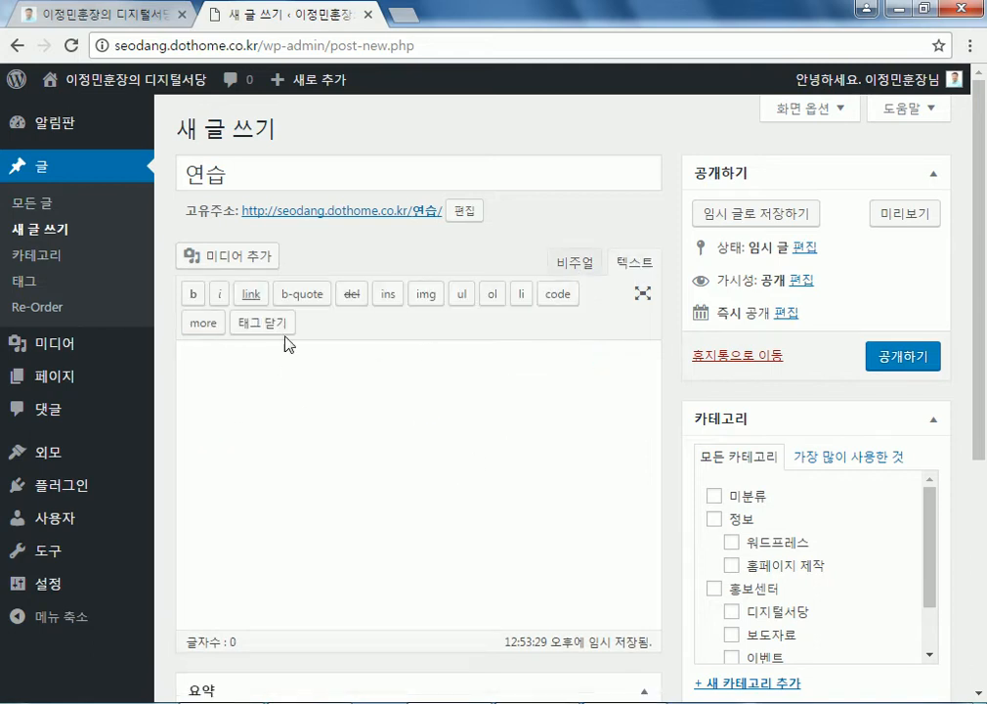
{"action": "left_click", "coordinate": [577, 264]}
{"action": "left_click", "coordinate": [306, 390]}
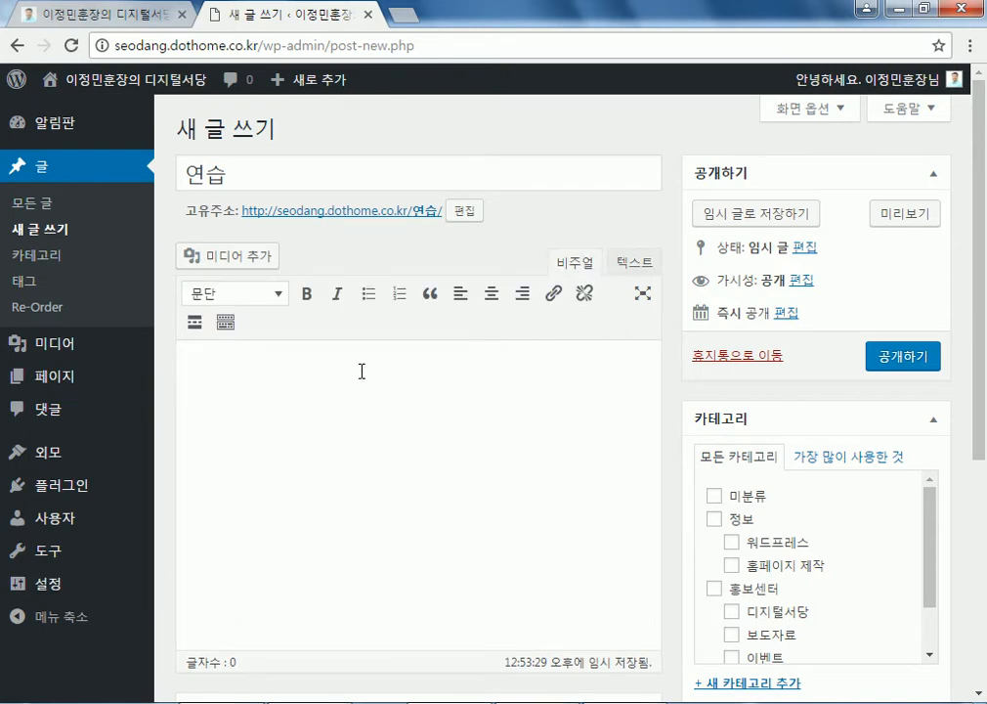
- Compare the text editor with the visual editor and look over the boxes below the post body
{"action": "left_click", "coordinate": [634, 262]}
{"action": "left_click", "coordinate": [262, 328]}
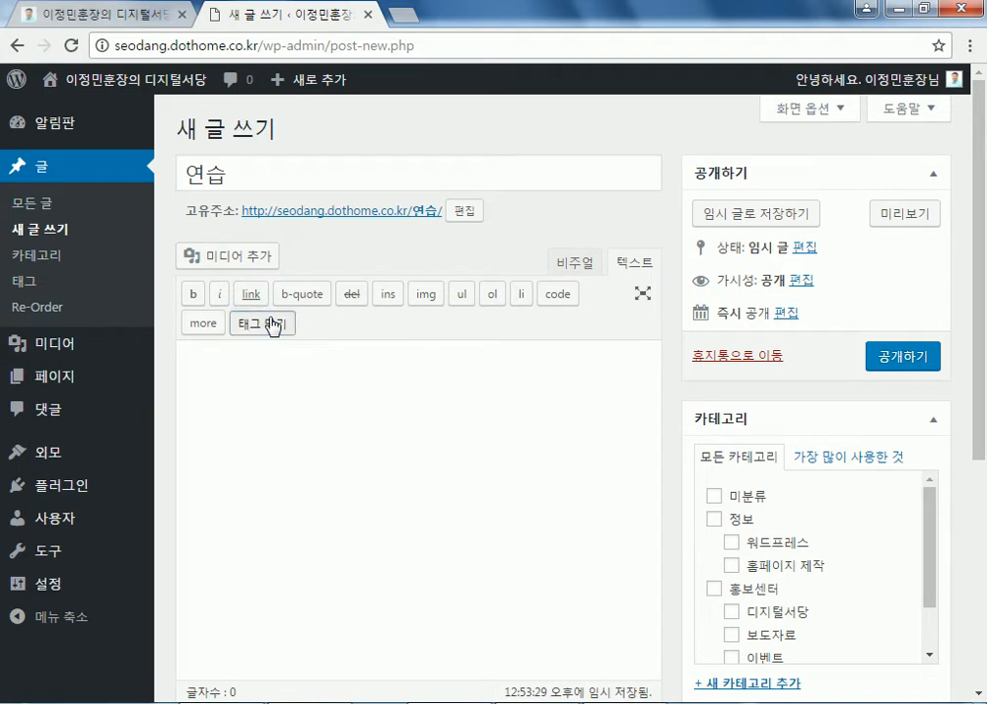
{"action": "left_click", "coordinate": [575, 262]}
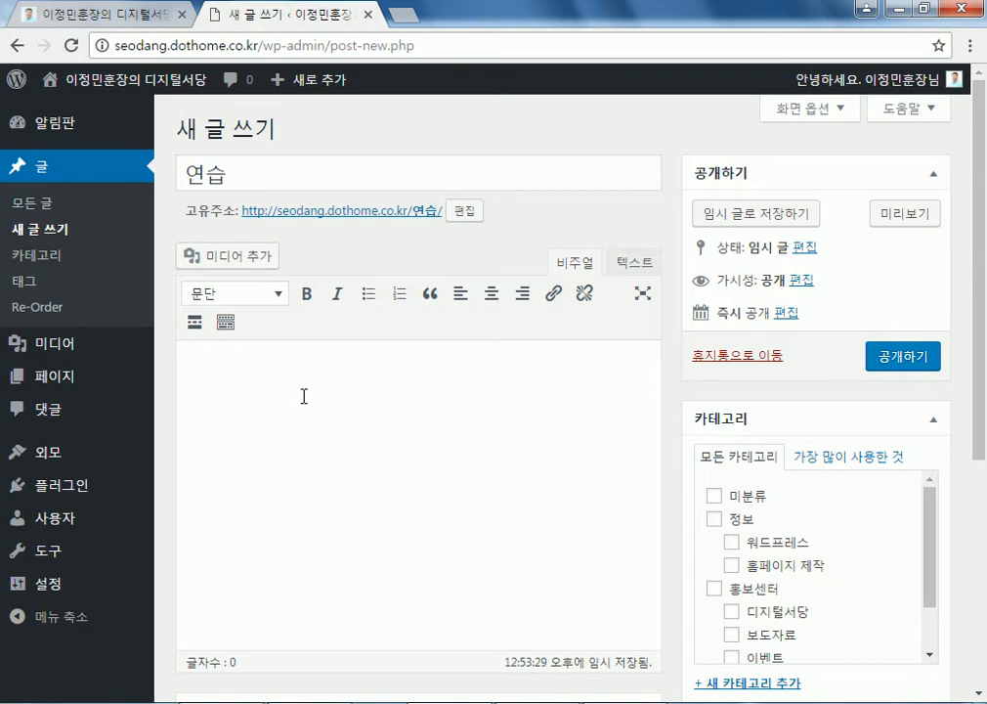
{"action": "scroll", "coordinate": [532, 431], "scroll_direction": "down", "scroll_amount": 4}
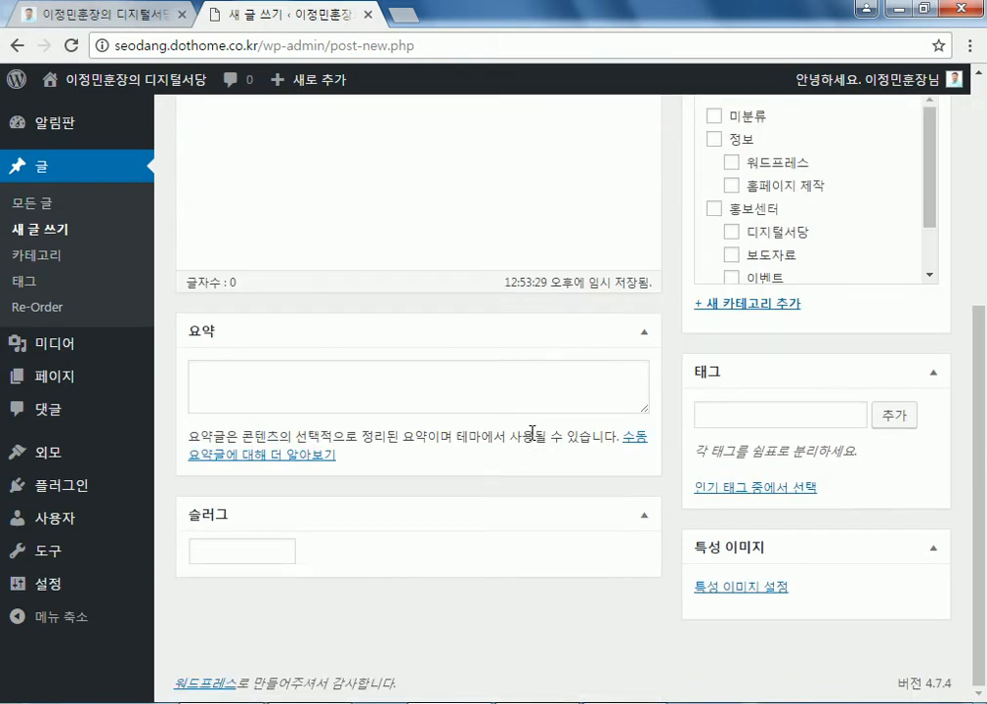
{"action": "scroll", "coordinate": [532, 431], "scroll_direction": "up", "scroll_amount": 4}
{"action": "left_click", "coordinate": [645, 344]}
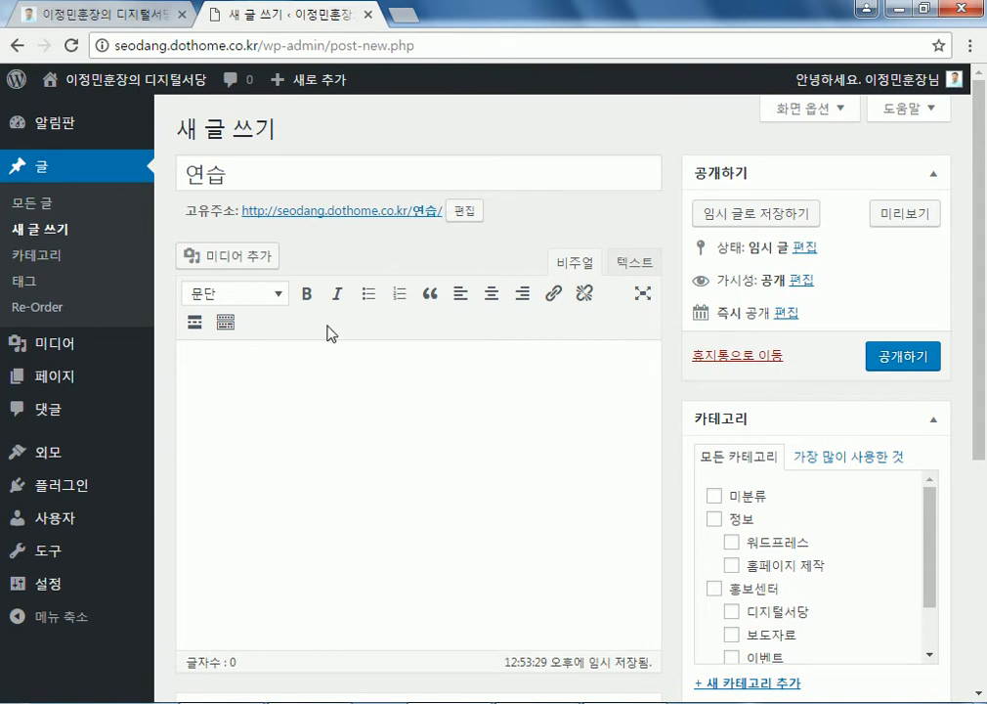
- Start a new blank post and leave the current 연습 post
{"action": "mouse_move", "coordinate": [271, 77]}
{"action": "left_click", "coordinate": [277, 116]}
{"action": "left_click", "coordinate": [594, 160]}
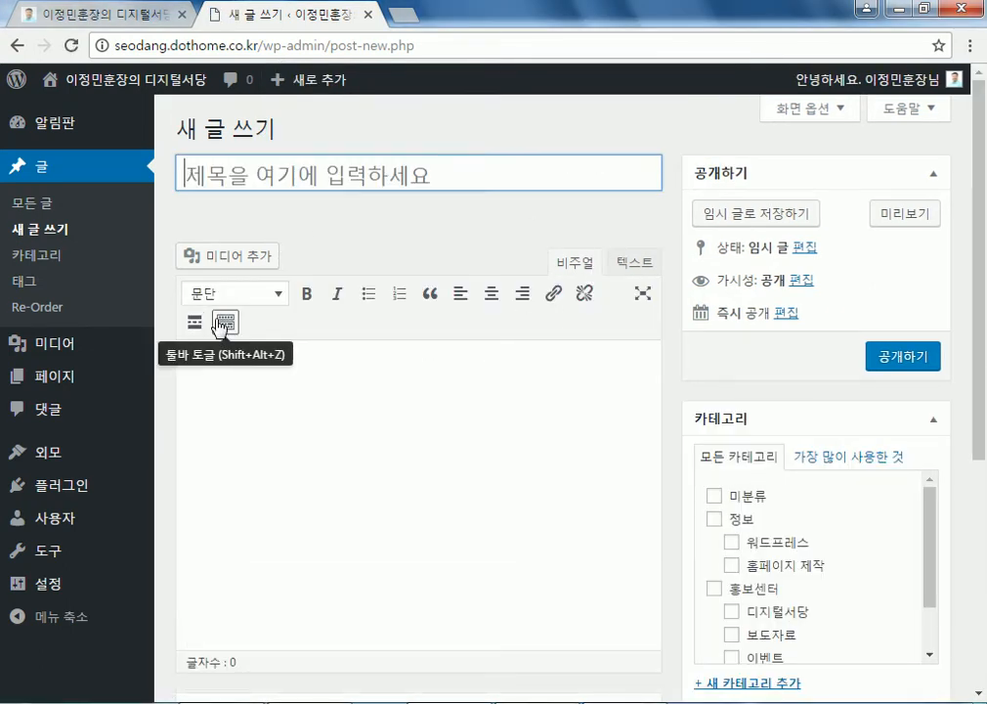
- Toggle the visual editor's additional toolbar row on and off twice to examine its extra tools
{"action": "left_click", "coordinate": [236, 326]}
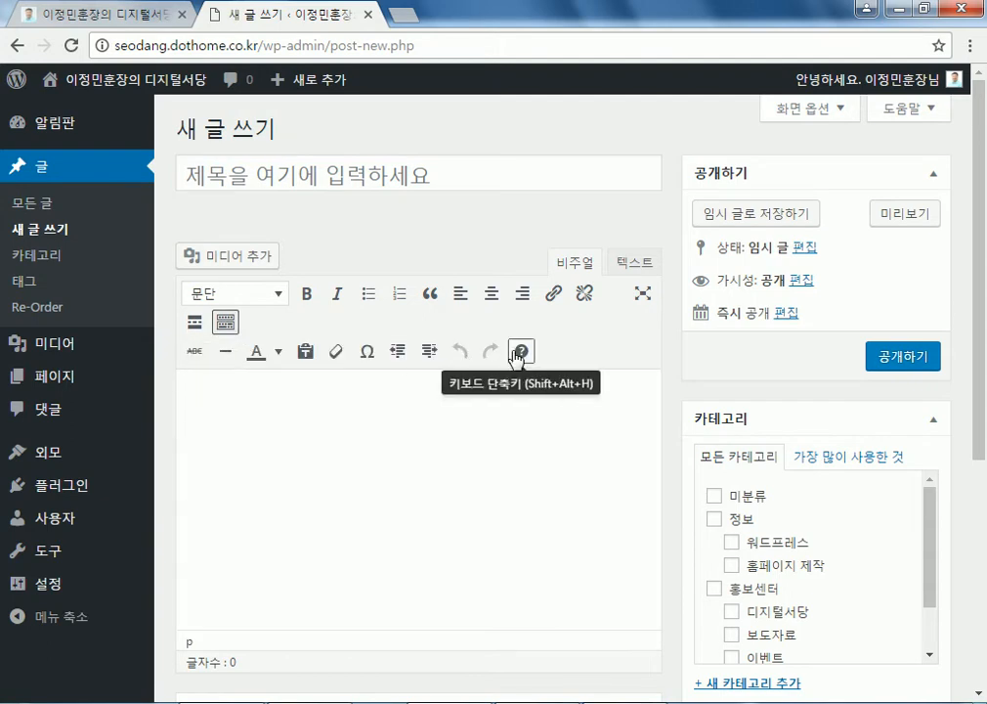
{"action": "left_click", "coordinate": [224, 325]}
{"action": "left_click", "coordinate": [225, 325]}
{"action": "left_click", "coordinate": [224, 325]}
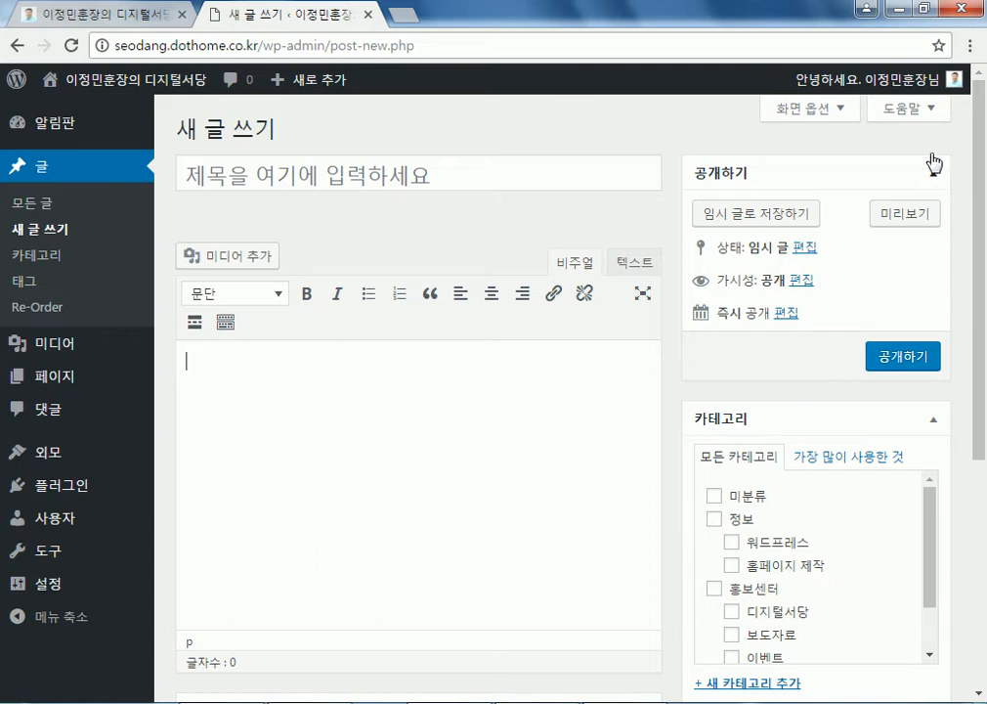
- Review the screen options and the category, tag, featured image, excerpt and slug boxes of the new post screen
{"action": "left_click", "coordinate": [811, 110]}
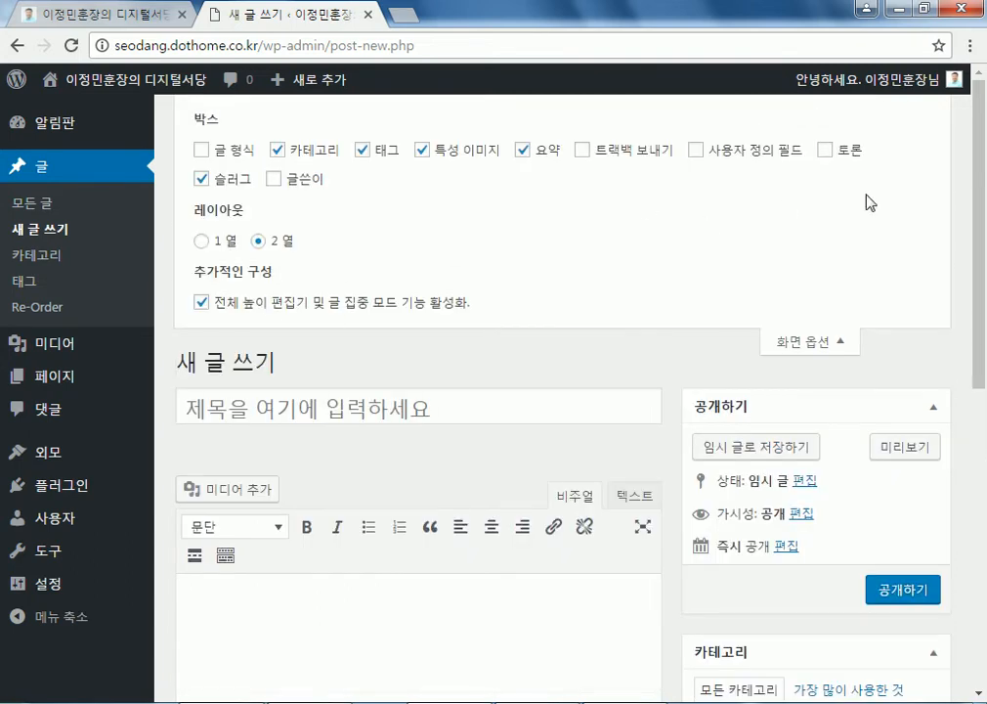
{"action": "left_click", "coordinate": [810, 347]}
{"action": "scroll", "coordinate": [941, 392], "scroll_direction": "down", "scroll_amount": 5}
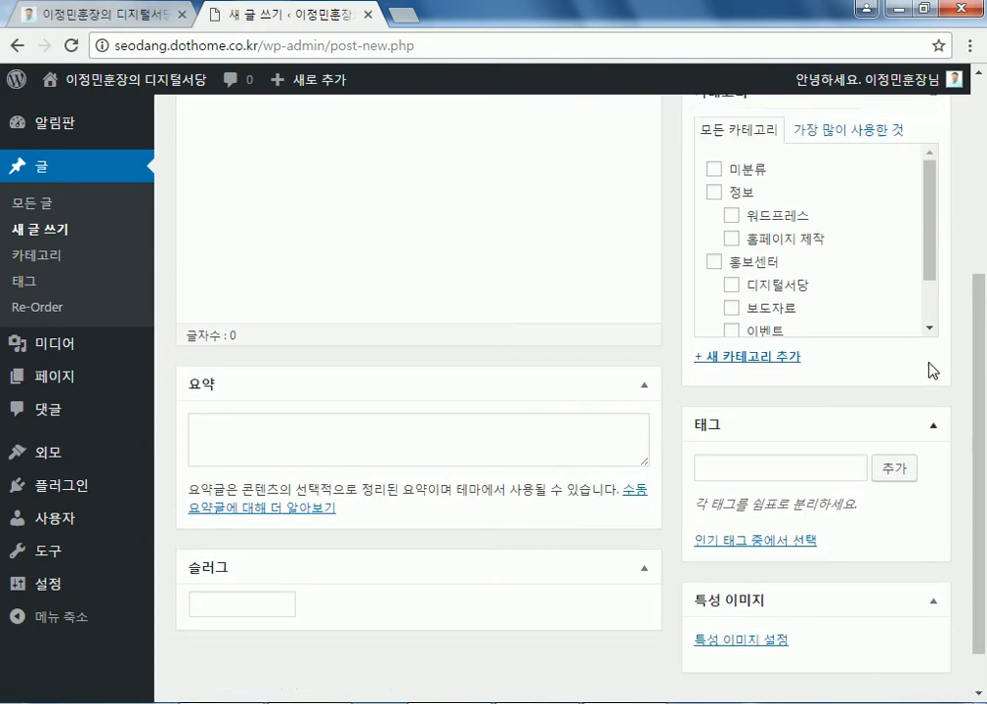
{"action": "scroll", "coordinate": [929, 368], "scroll_direction": "up", "scroll_amount": 2}
{"action": "scroll", "coordinate": [919, 401], "scroll_direction": "down", "scroll_amount": 1}
{"action": "scroll", "coordinate": [962, 409], "scroll_direction": "up", "scroll_amount": 2}
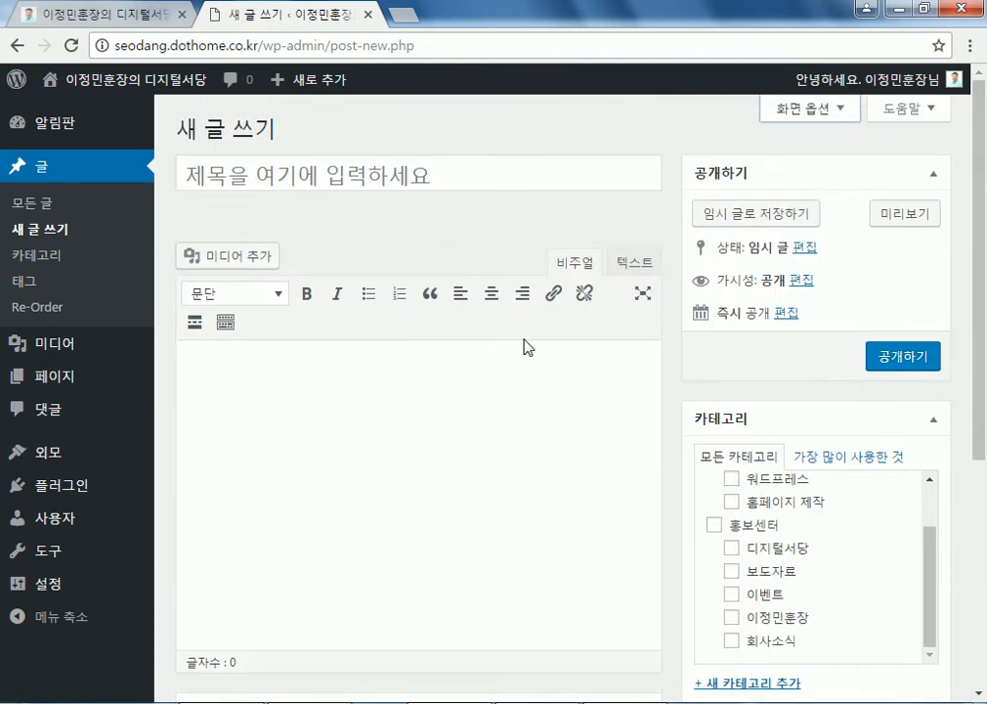
{"action": "scroll", "coordinate": [690, 370], "scroll_direction": "down", "scroll_amount": 2}
{"action": "scroll", "coordinate": [690, 370], "scroll_direction": "down", "scroll_amount": 2}
{"action": "scroll", "coordinate": [488, 553], "scroll_direction": "up", "scroll_amount": 4}
- Turn on distraction-free writing mode for the post editor and turn it off again
{"action": "left_click", "coordinate": [257, 372]}
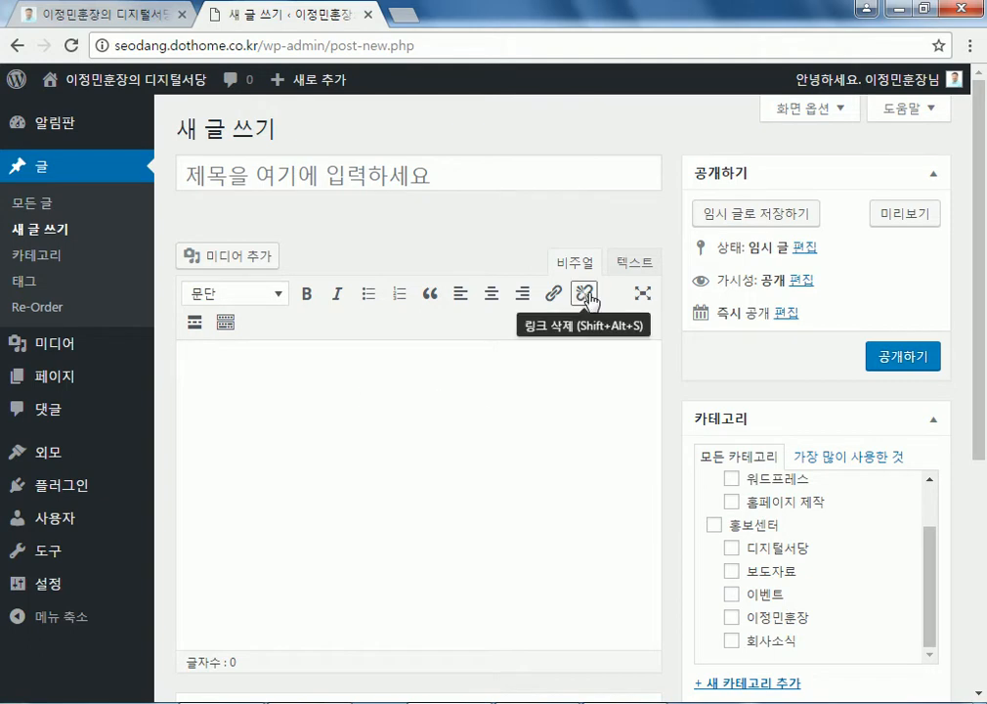
{"action": "left_click", "coordinate": [644, 293]}
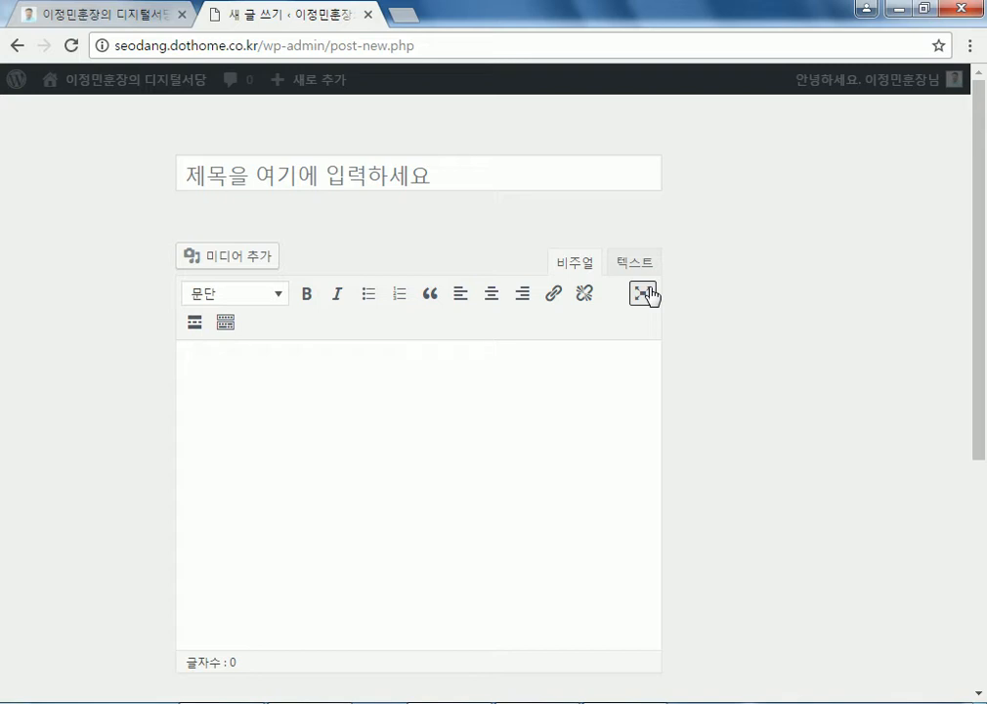
{"action": "left_click", "coordinate": [644, 293]}
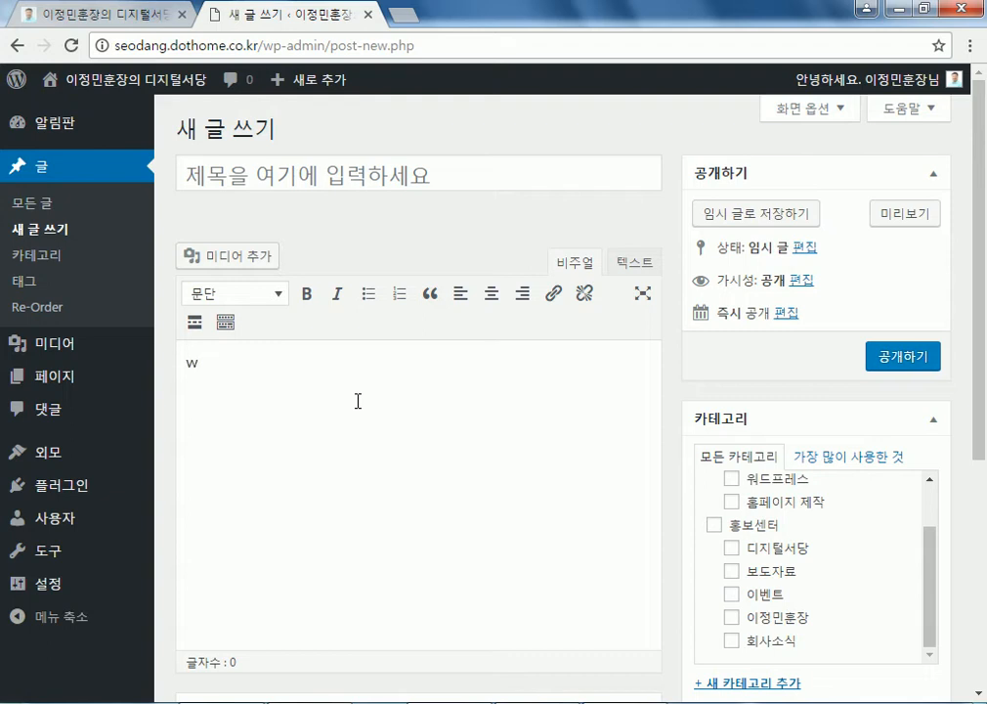
- Write 내용 as four separate paragraphs in the post body
{"action": "key", "text": "Return"}
{"action": "type", "text": "내용"}
{"action": "key", "text": "Return"}
{"action": "type", "text": "내용"}
{"action": "key", "text": "Return"}
{"action": "type", "text": "내용"}
{"action": "key", "text": "Return"}
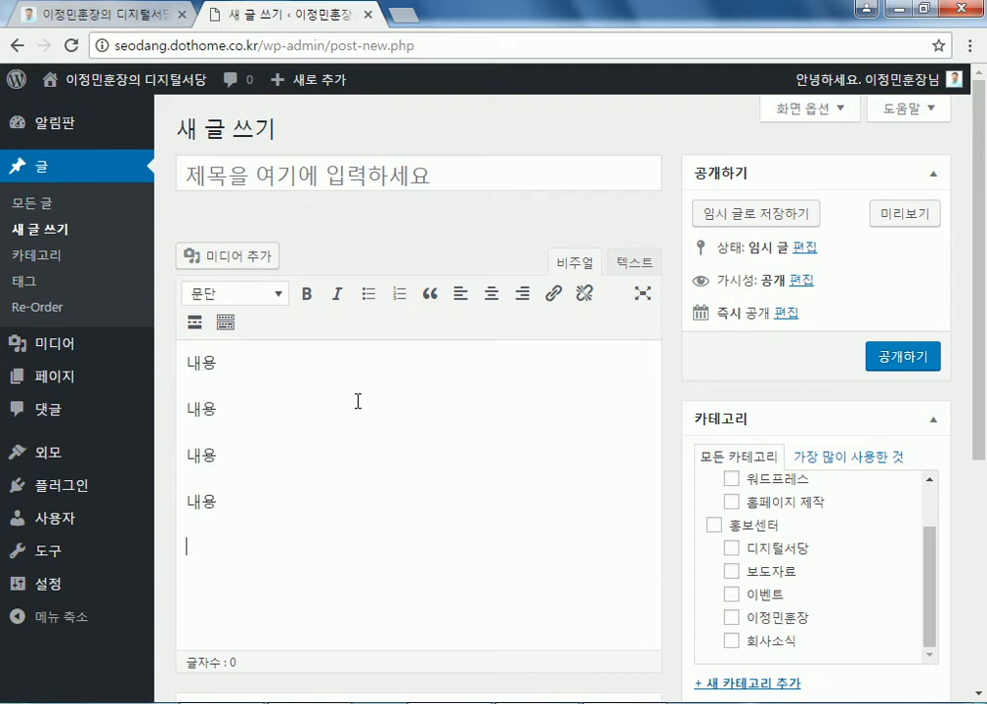
{"action": "key", "text": "BackSpace"}
- Apply the 제목 1 heading style to the first 내용 paragraph
{"action": "left_click_drag", "start_coordinate": [255, 361], "coordinate": [171, 367]}
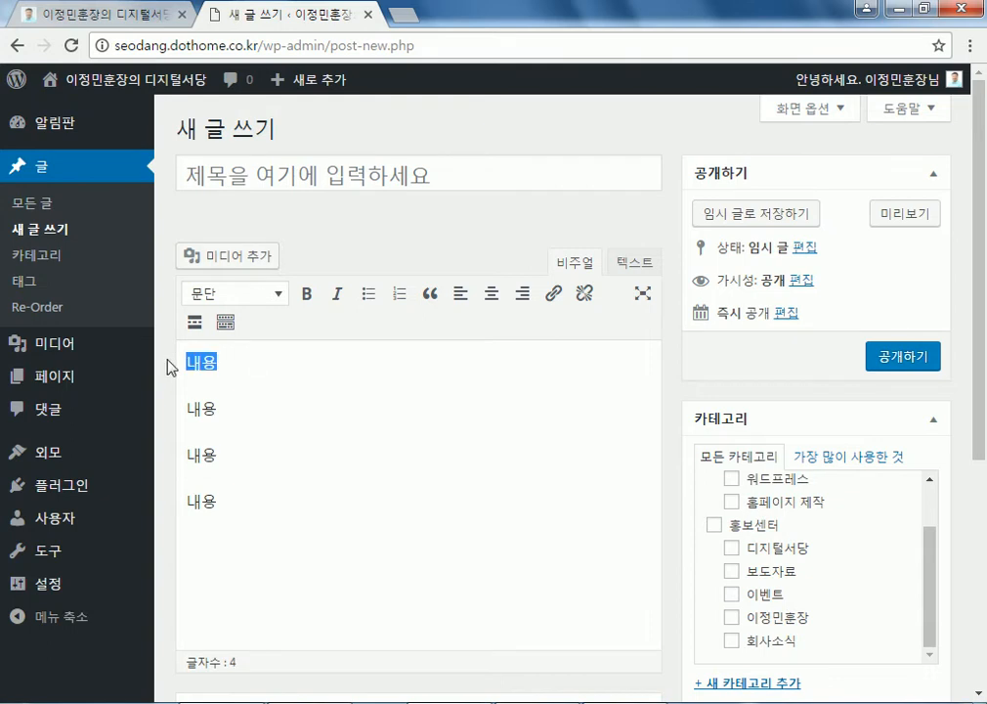
{"action": "left_click", "coordinate": [277, 297]}
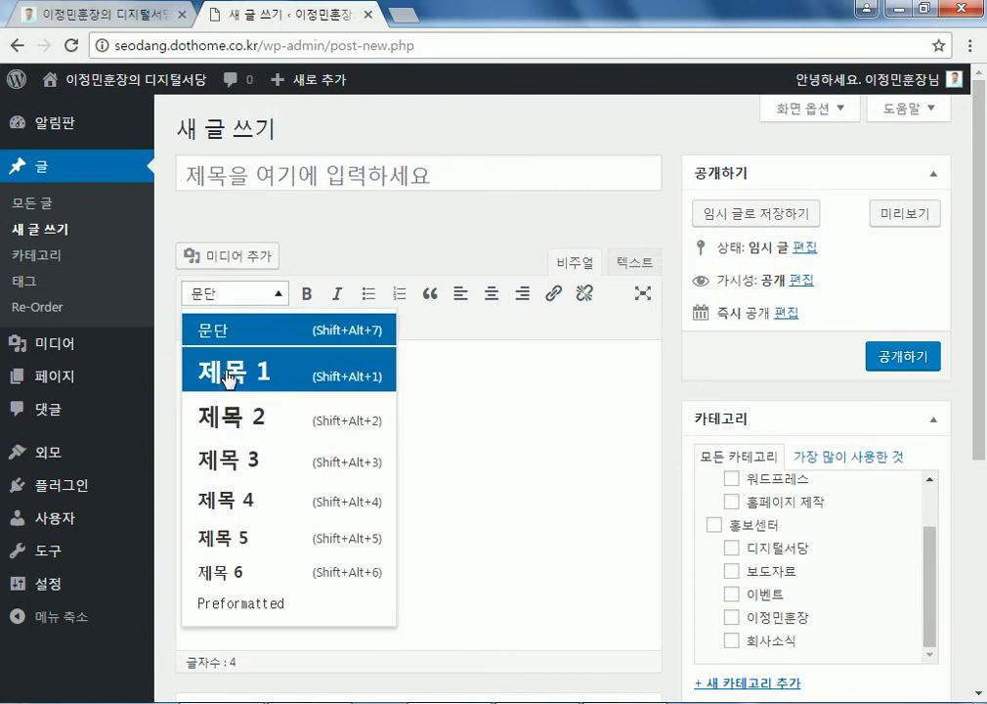
{"action": "left_click", "coordinate": [228, 377]}
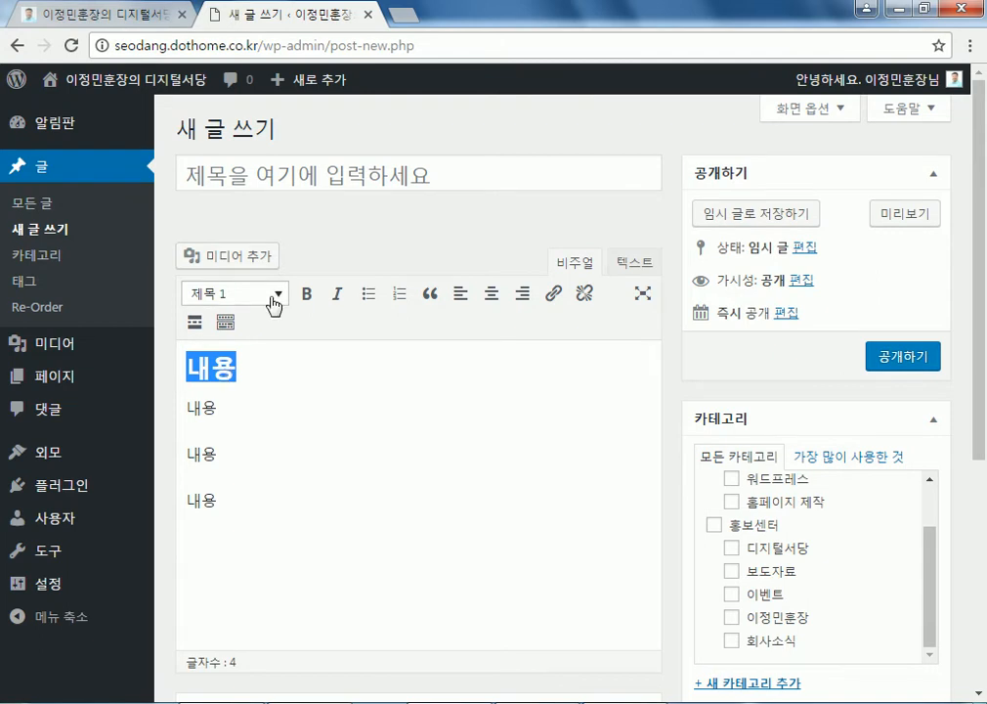
- Enter 제목 as the post title and return to the post body
{"action": "left_click", "coordinate": [258, 176]}
{"action": "type", "text": "제목"}
{"action": "left_click", "coordinate": [229, 393]}
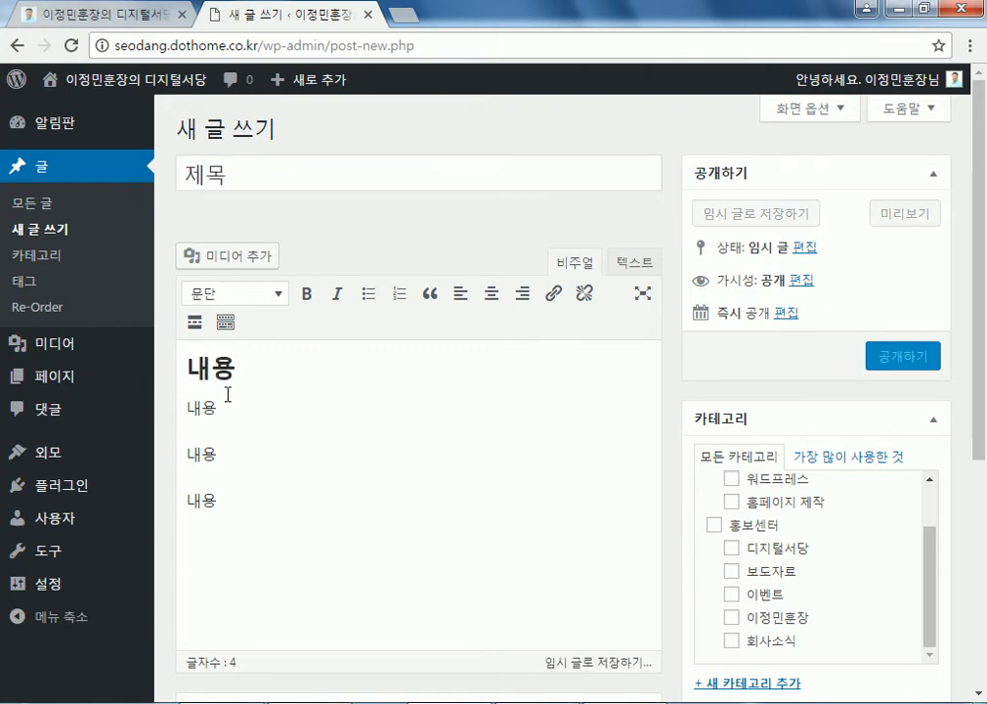
- Toggle the 제목 1 style off and back on for the first 내용 line
{"action": "left_click", "coordinate": [187, 368]}
{"action": "left_click_drag", "start_coordinate": [191, 369], "coordinate": [259, 369]}
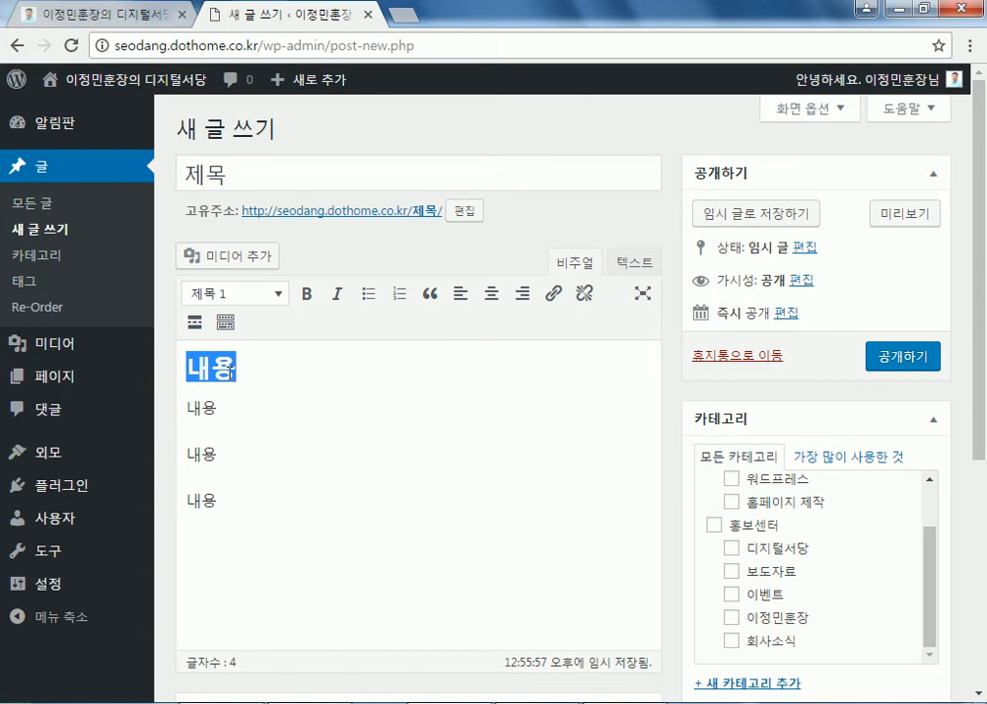
{"action": "left_click_drag", "start_coordinate": [235, 367], "coordinate": [172, 353]}
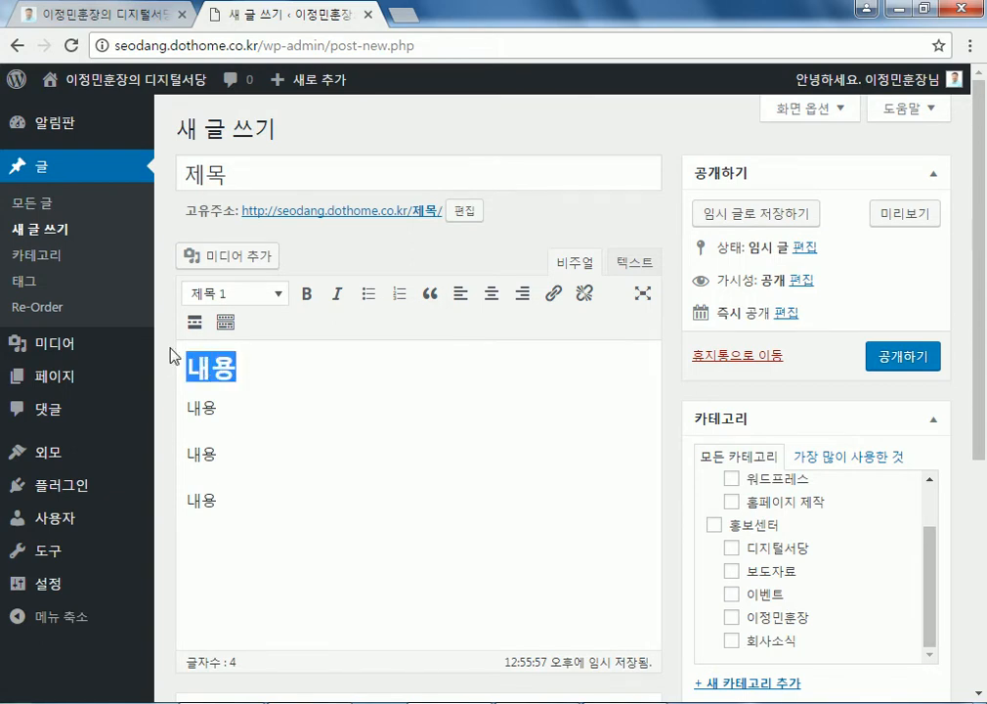
{"action": "left_click", "coordinate": [275, 294]}
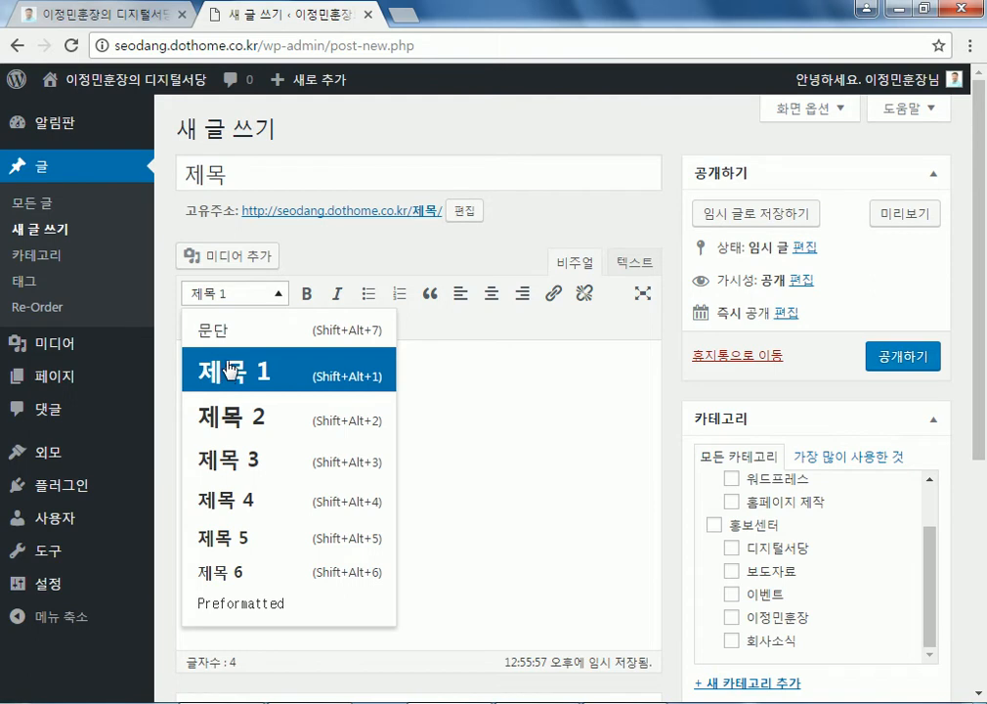
{"action": "left_click", "coordinate": [229, 369]}
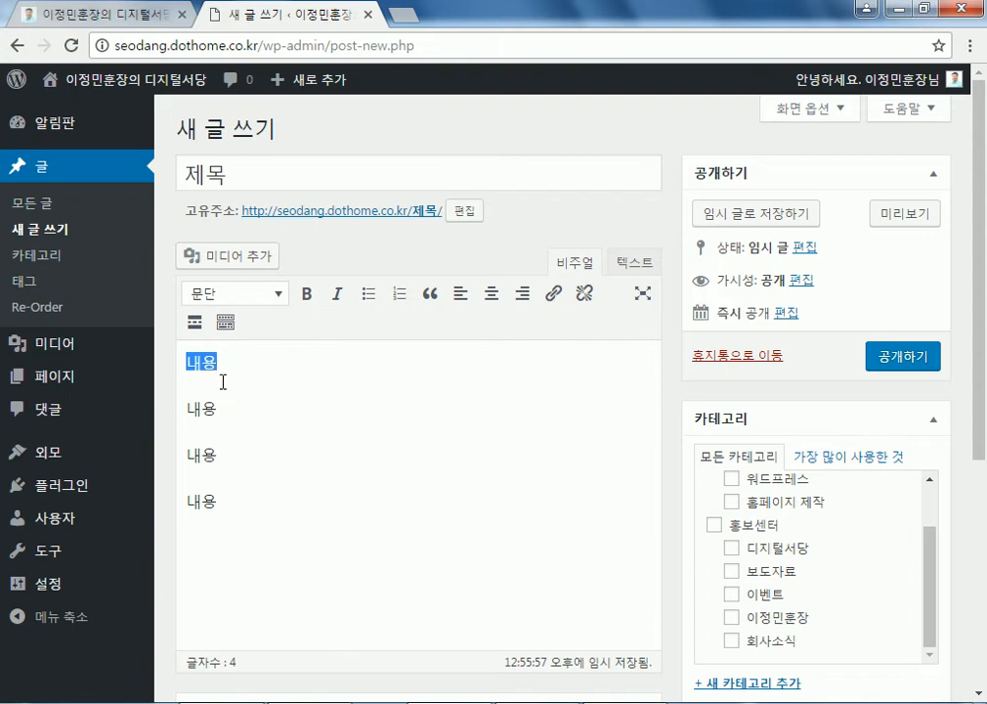
{"action": "left_click", "coordinate": [207, 293]}
{"action": "left_click", "coordinate": [223, 369]}
- Apply the 제목 2, 제목 3 and 제목 4 styles to the second, third and fourth 내용 lines respectively
{"action": "double_click", "coordinate": [202, 408]}
{"action": "left_click", "coordinate": [235, 293]}
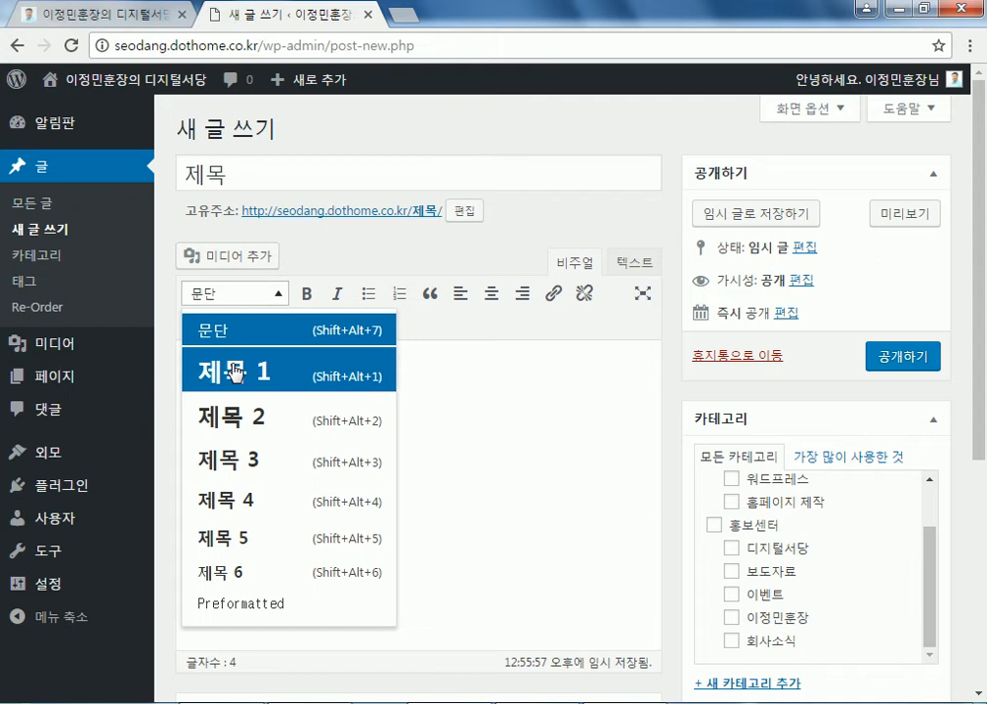
{"action": "left_click", "coordinate": [234, 418]}
{"action": "left_click_drag", "start_coordinate": [220, 464], "coordinate": [159, 460]}
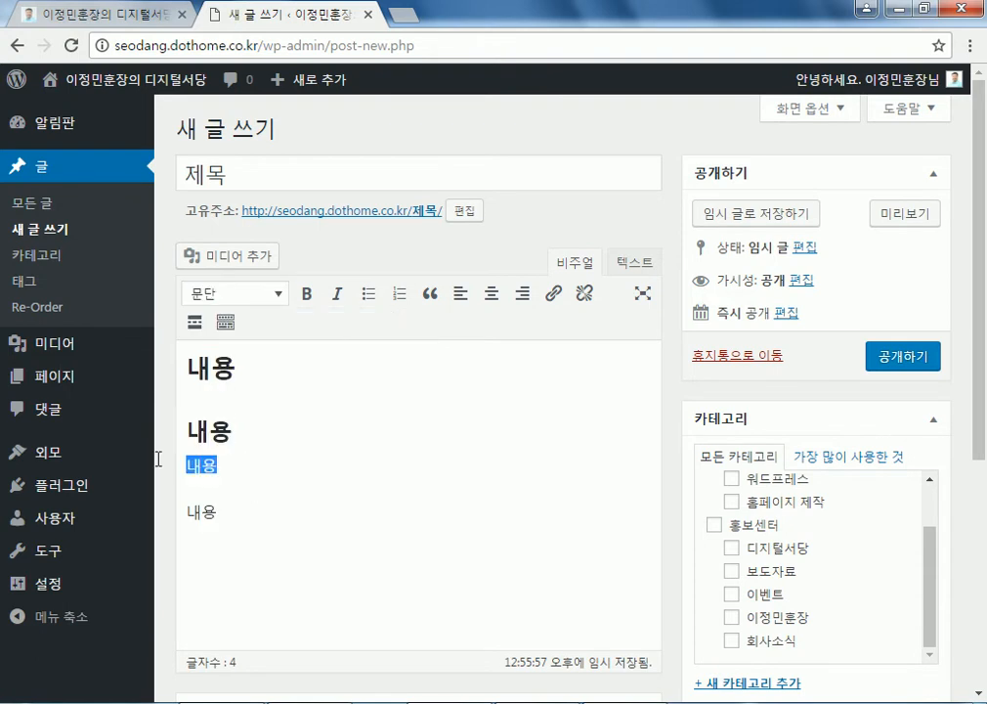
{"action": "left_click", "coordinate": [235, 293]}
{"action": "left_click", "coordinate": [232, 458]}
{"action": "left_click", "coordinate": [211, 524]}
{"action": "double_click", "coordinate": [210, 524]}
{"action": "left_click", "coordinate": [273, 293]}
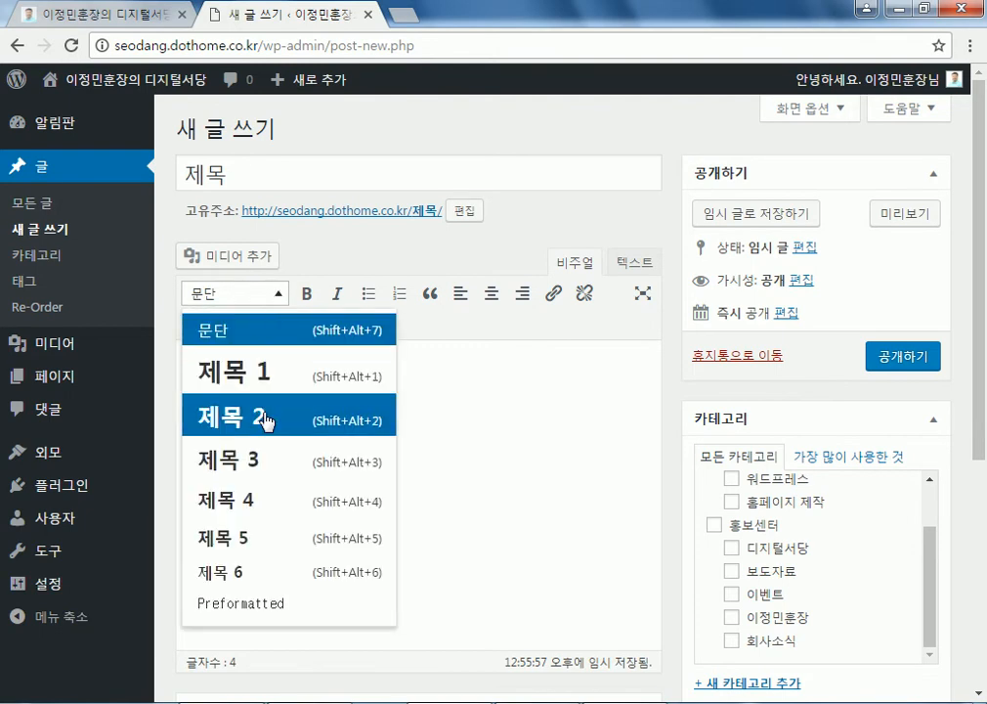
{"action": "left_click", "coordinate": [243, 496]}
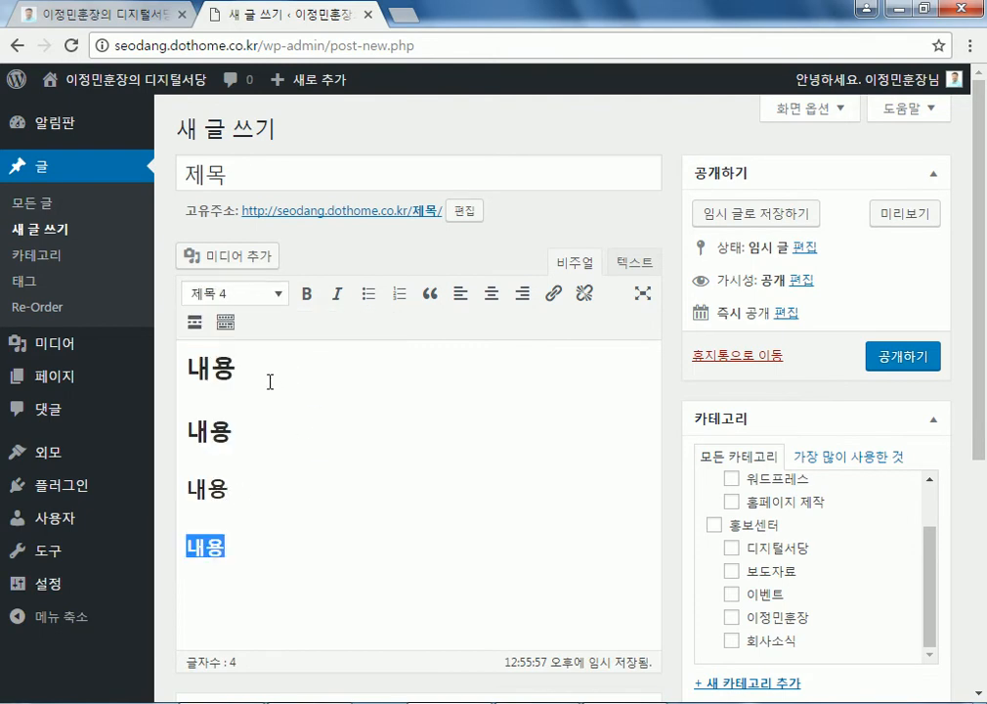
- Delete all four 내용 heading lines from the post body
{"action": "left_click_drag", "start_coordinate": [245, 369], "coordinate": [144, 353]}
{"action": "mouse_move", "coordinate": [144, 354]}
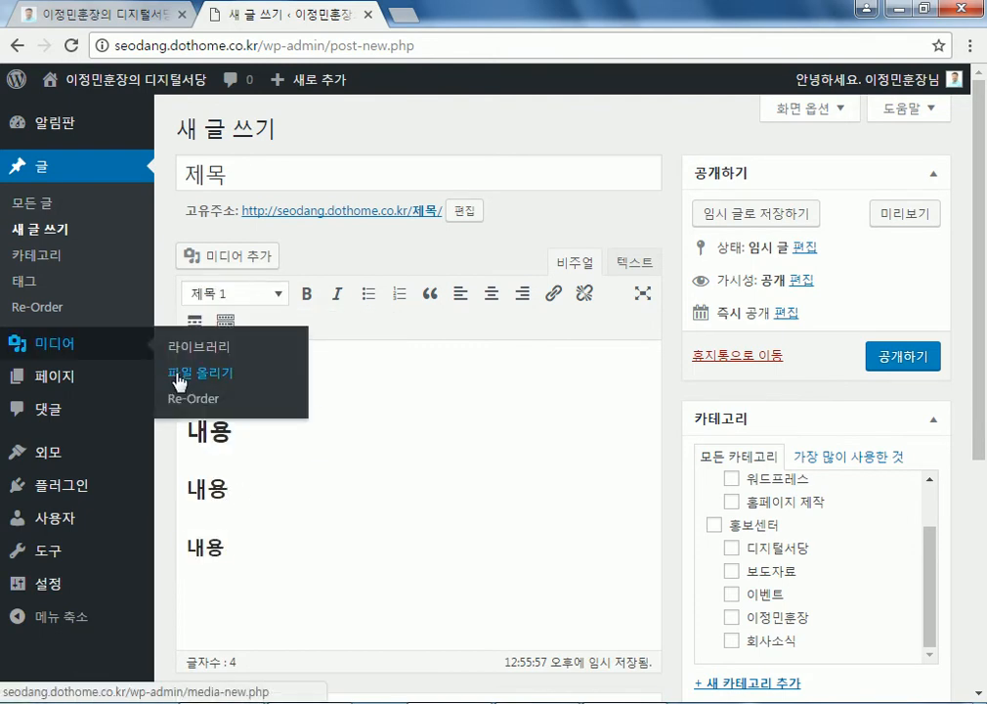
{"action": "left_click_drag", "start_coordinate": [249, 368], "coordinate": [161, 359]}
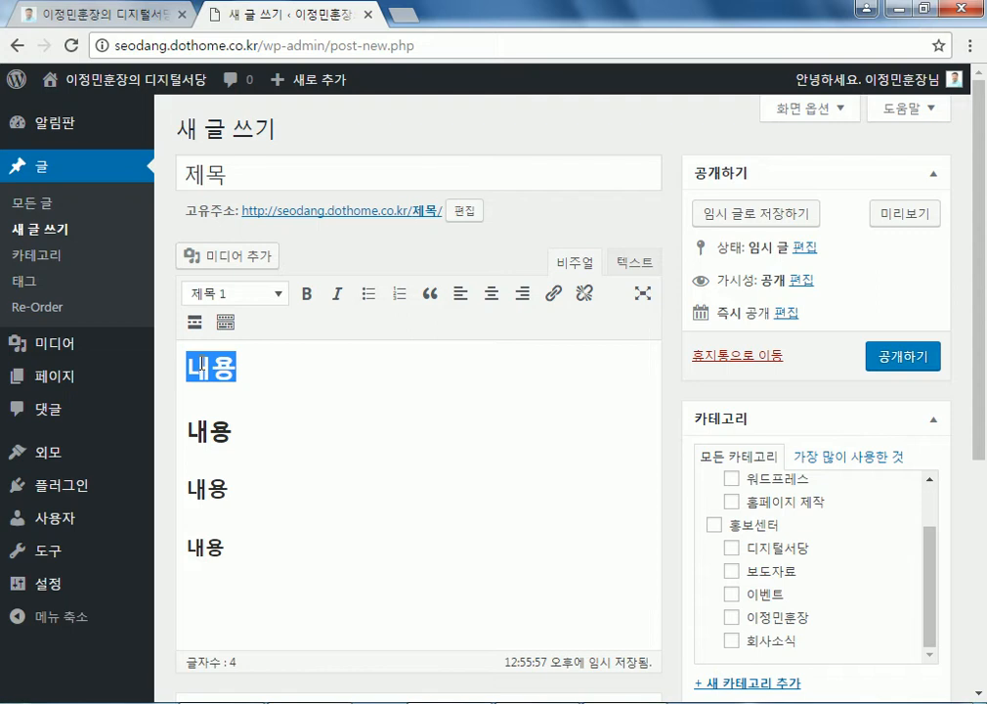
{"action": "left_click", "coordinate": [231, 427]}
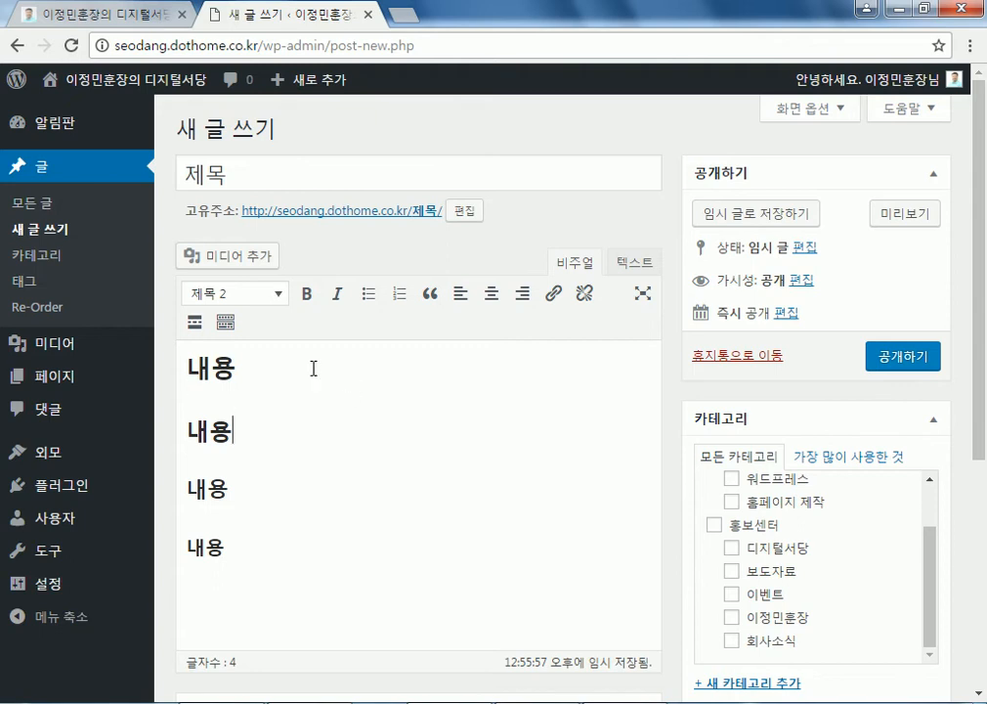
{"action": "left_click_drag", "start_coordinate": [262, 534], "coordinate": [156, 363]}
{"action": "mouse_move", "coordinate": [155, 364]}
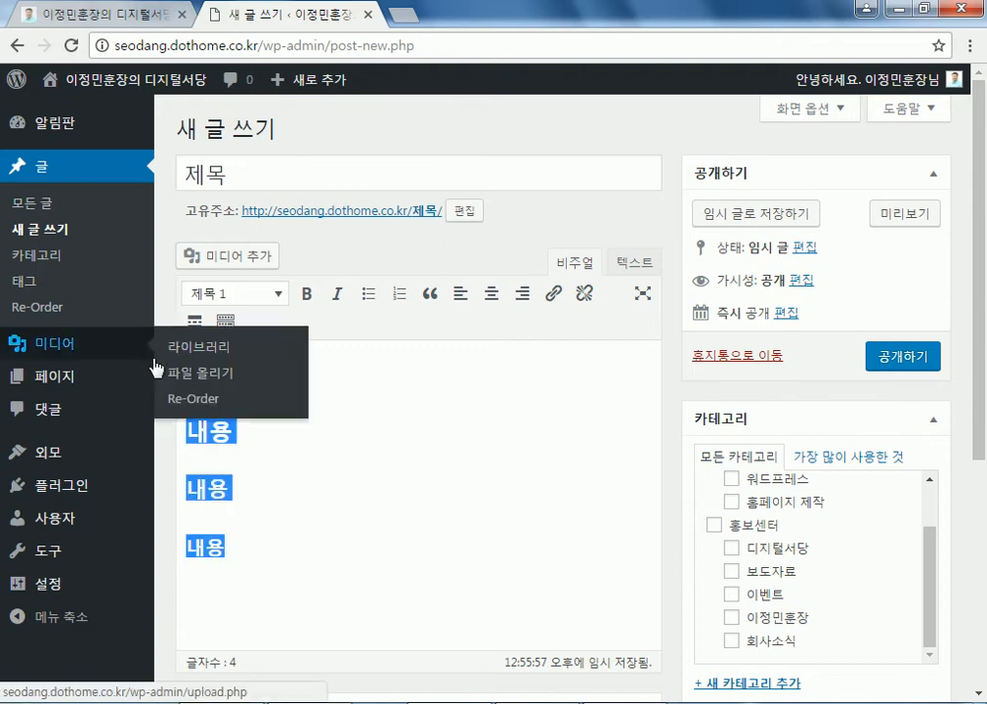
{"action": "key", "text": "Delete"}
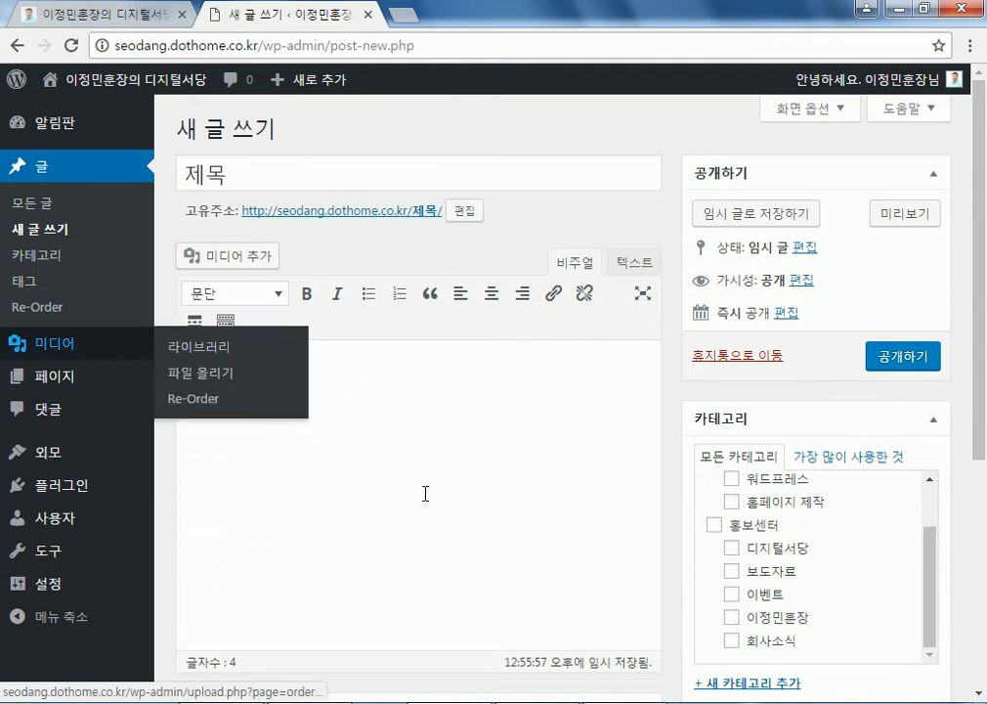
- Write the heading 애국가 followed by the paragraphs 1절, 동해물과, 2절 and 남산위에 in the post body
{"action": "type", "text": "1절"}
{"action": "key", "text": "Return"}
{"action": "type", "text": "도ㅇ해물고"}
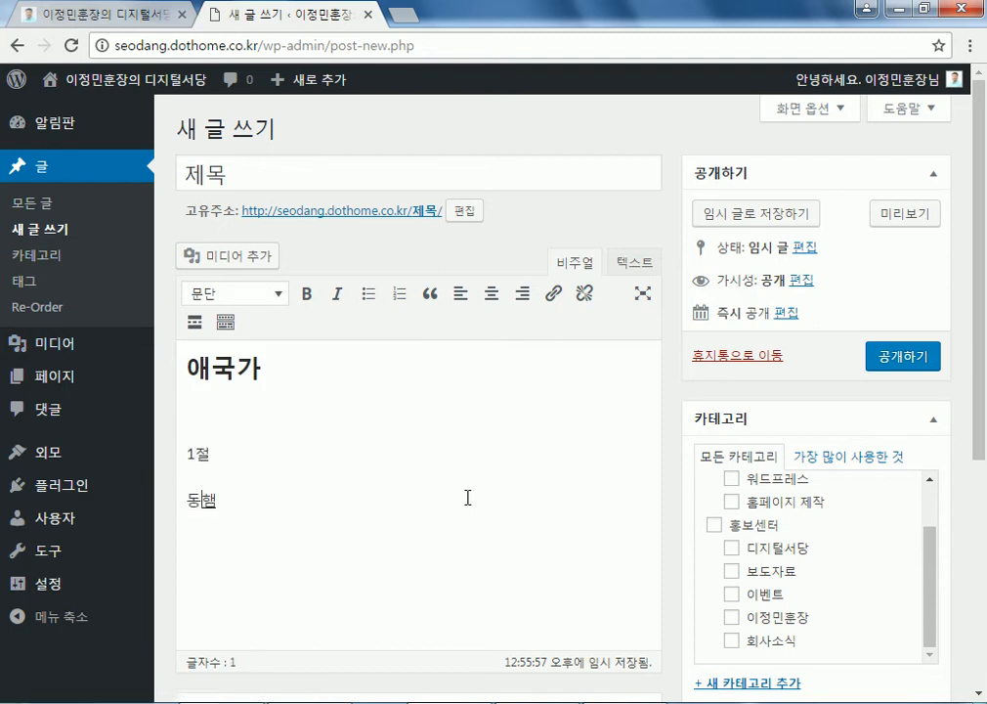
{"action": "key", "text": "Return"}
{"action": "type", "text": "2절"}
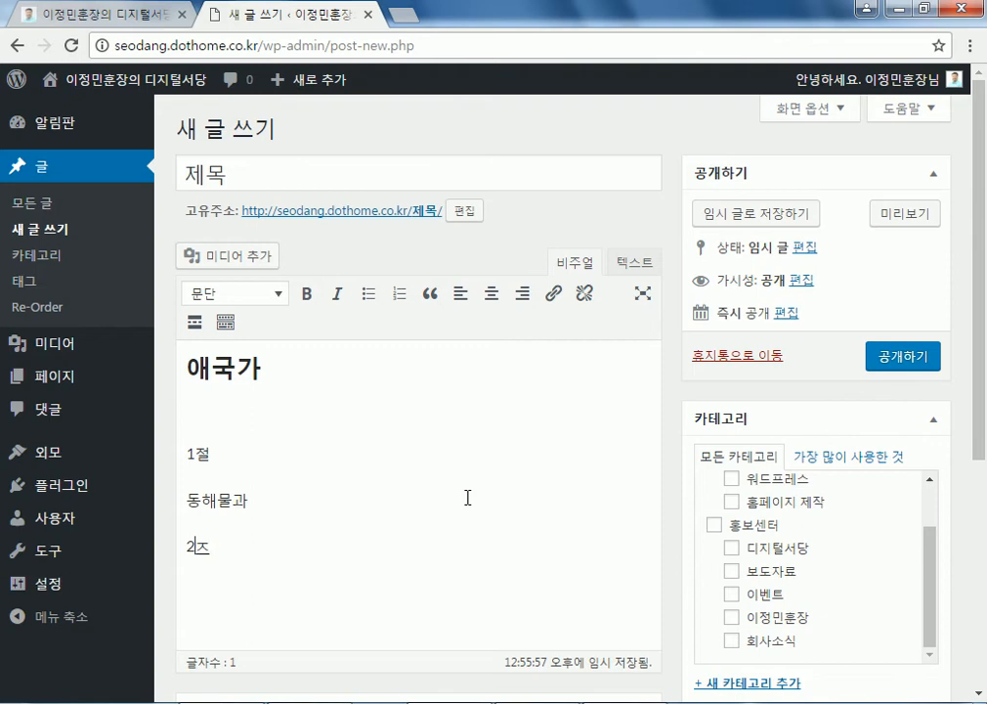
{"action": "key", "text": "Return"}
{"action": "type", "text": "남산위"}
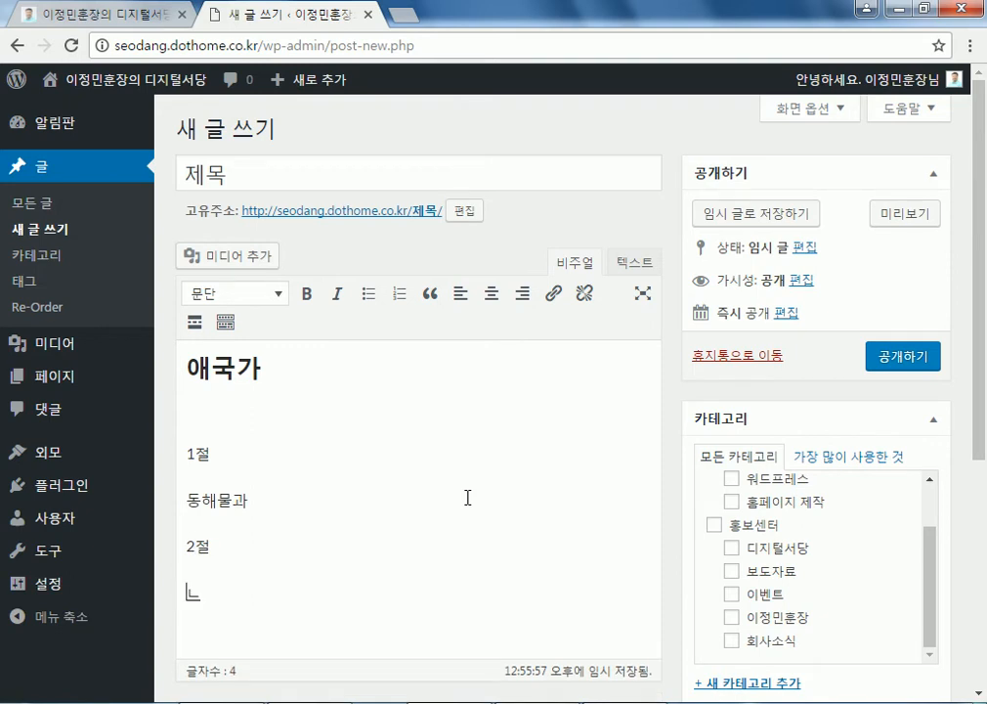
{"action": "type", "text": "에"}
{"action": "key", "text": "Return"}
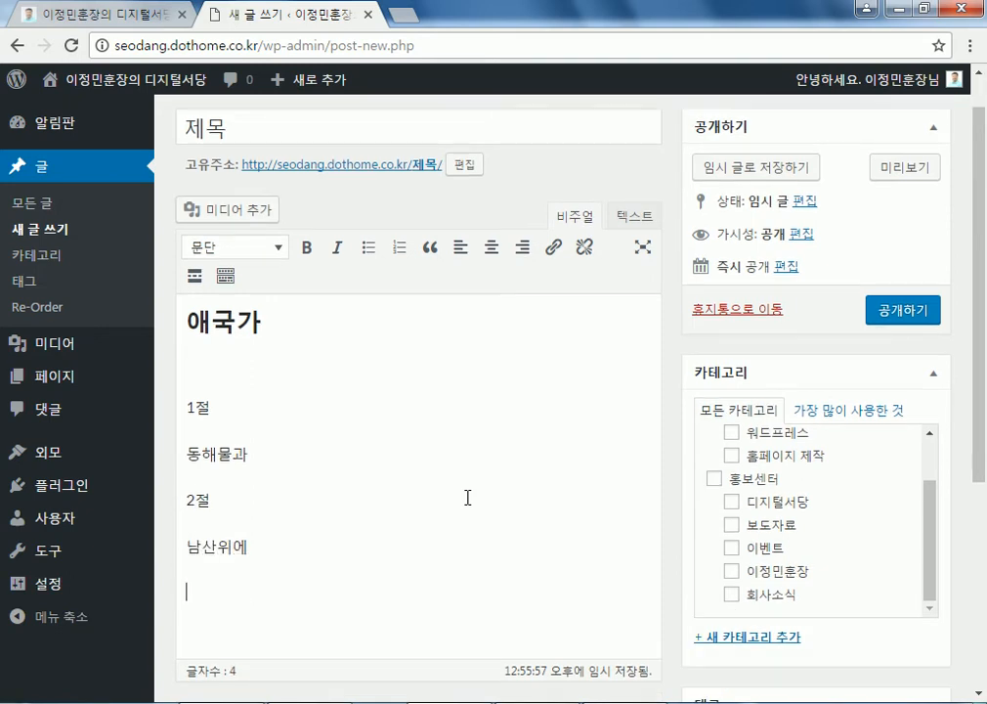
- Add the paragraphs 3절, 가을하늘, 4절 and 이기상과 below 남산위에 in the post body
{"action": "type", "text": "3절"}
{"action": "key", "text": "Return"}
{"action": "type", "text": "가을"}
{"action": "type", "text": "하늘"}
{"action": "key", "text": "Return"}
{"action": "type", "text": "4절"}
{"action": "key", "text": "Return"}
{"action": "type", "text": "이기상과"}
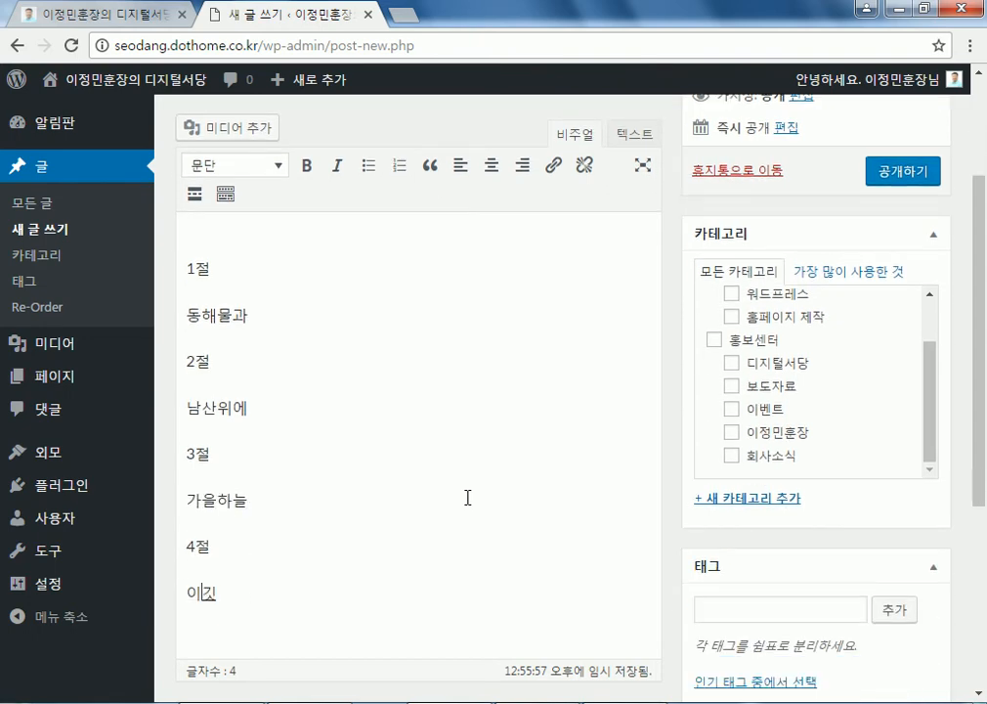
- Add the paragraphs 후렴 and 무궁화 below 이기상과, ending with an empty line
{"action": "key", "text": "Return"}
{"action": "type", "text": "후렴"}
{"action": "key", "text": "Return"}
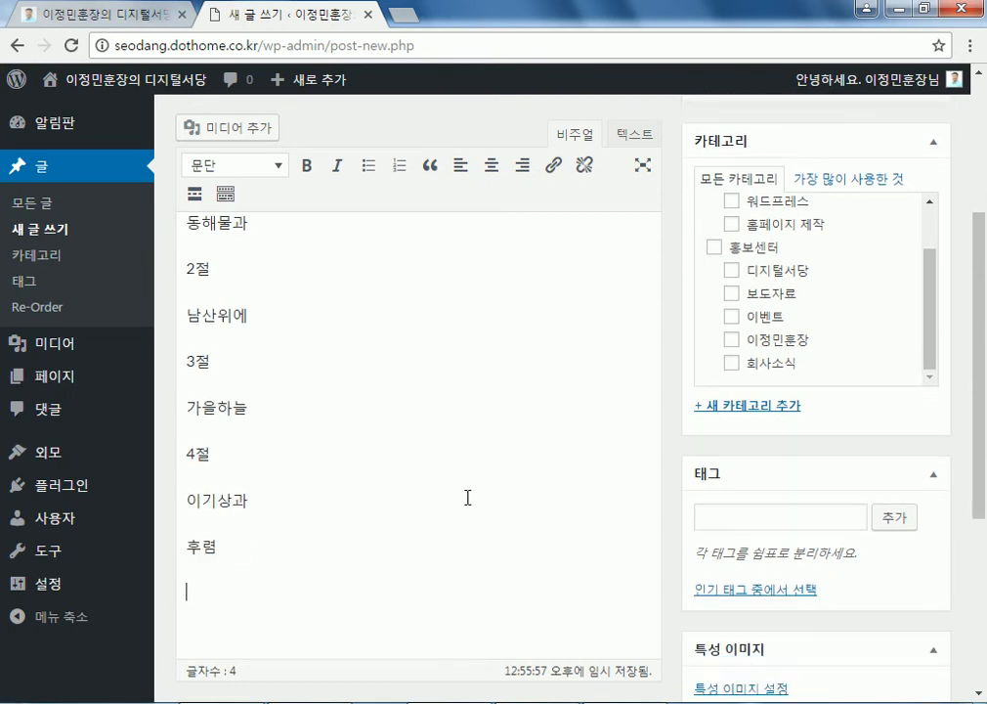
{"action": "type", "text": "무궁화"}
{"action": "key", "text": "Return"}
- Apply the 제목 2 style to the 1절 and 2절 lines of the post body
{"action": "scroll", "coordinate": [385, 330], "scroll_direction": "up", "scroll_amount": 5}
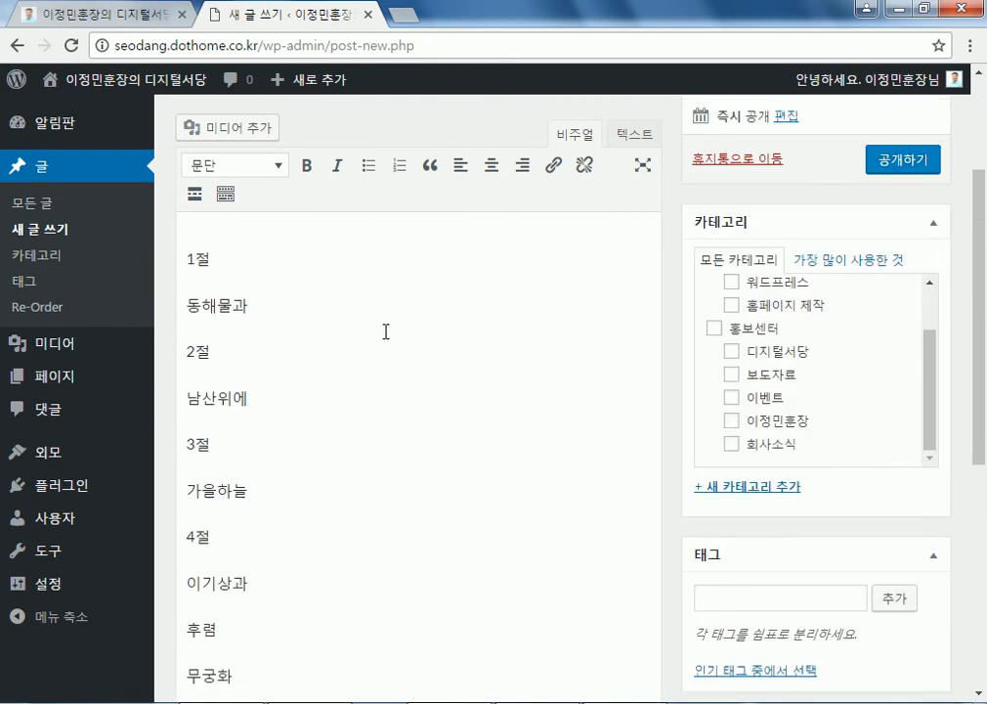
{"action": "left_click_drag", "start_coordinate": [259, 379], "coordinate": [184, 369]}
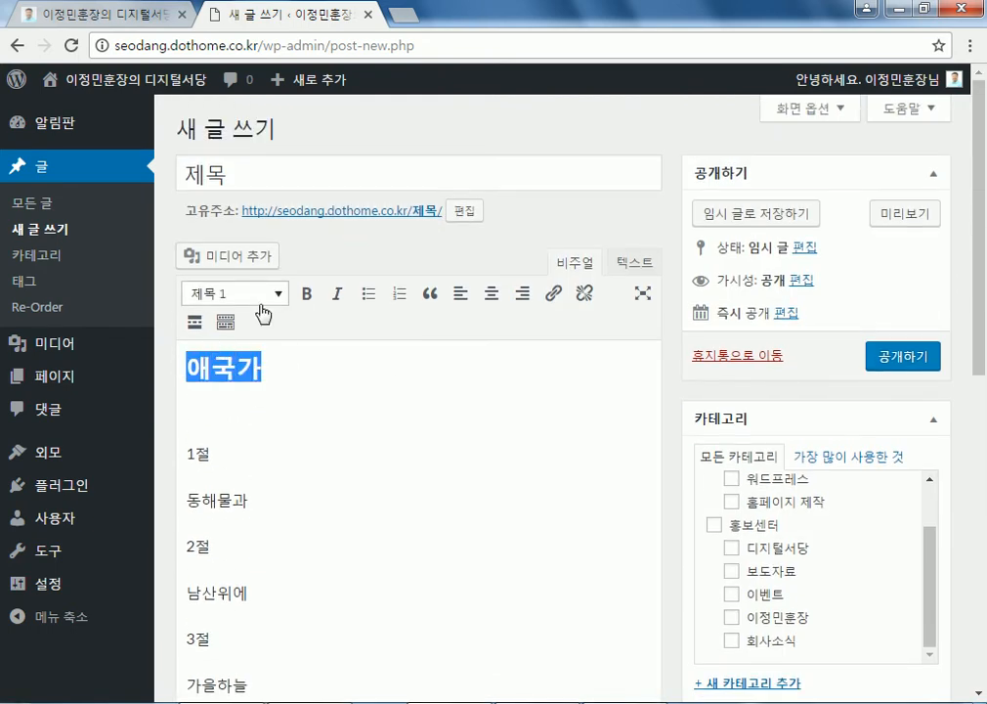
{"action": "left_click_drag", "start_coordinate": [186, 453], "coordinate": [220, 454]}
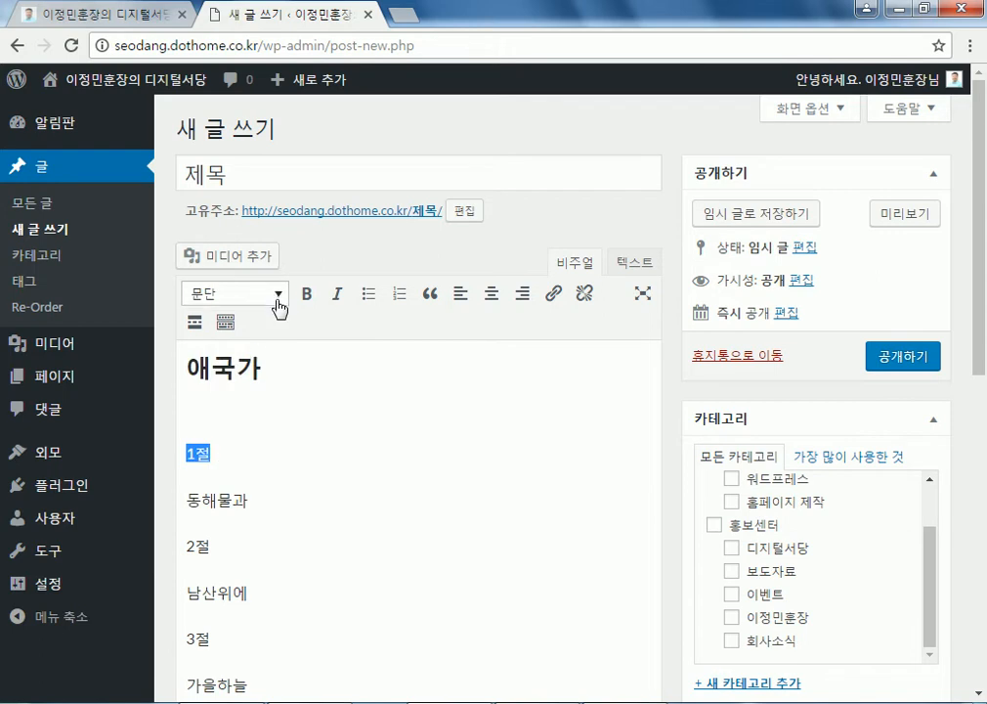
{"action": "left_click", "coordinate": [280, 310]}
{"action": "left_click", "coordinate": [209, 417]}
{"action": "left_click_drag", "start_coordinate": [231, 558], "coordinate": [184, 544]}
{"action": "left_click", "coordinate": [237, 293]}
{"action": "left_click", "coordinate": [225, 417]}
- Apply the 제목 2 style to the 3절, 4절 and 후렴 lines
{"action": "scroll", "coordinate": [271, 546], "scroll_direction": "down", "scroll_amount": 2}
{"action": "double_click", "coordinate": [200, 349]}
{"action": "left_click", "coordinate": [278, 165]}
{"action": "left_click", "coordinate": [225, 312]}
{"action": "left_click_drag", "start_coordinate": [217, 438], "coordinate": [187, 441]}
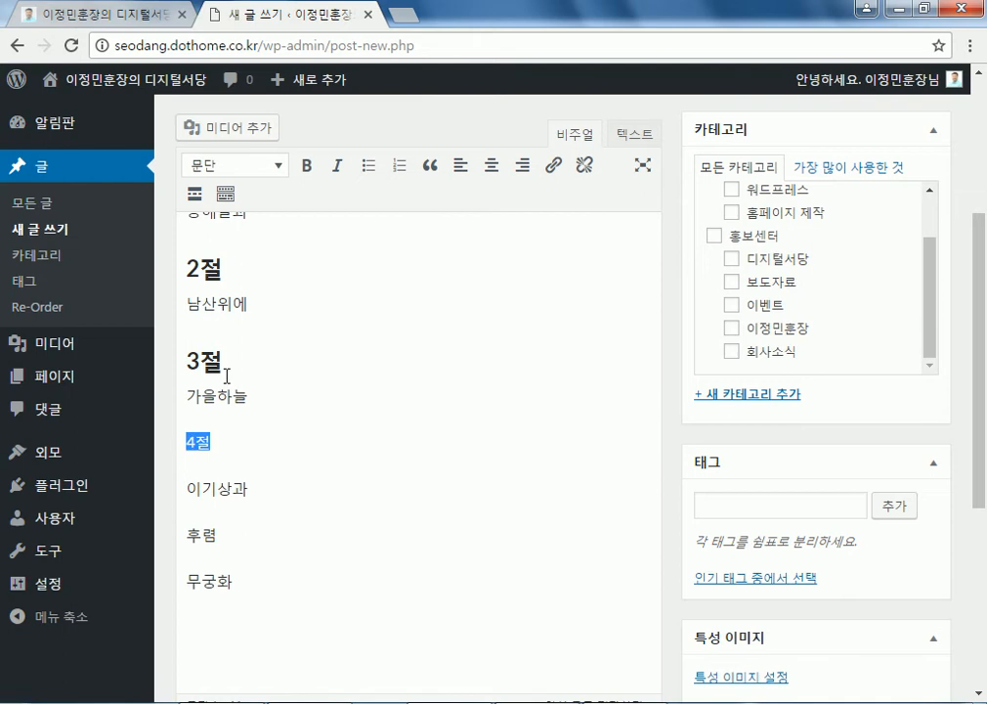
{"action": "left_click", "coordinate": [277, 166]}
{"action": "left_click", "coordinate": [231, 287]}
{"action": "left_click_drag", "start_coordinate": [233, 528], "coordinate": [186, 536]}
{"action": "left_click", "coordinate": [277, 166]}
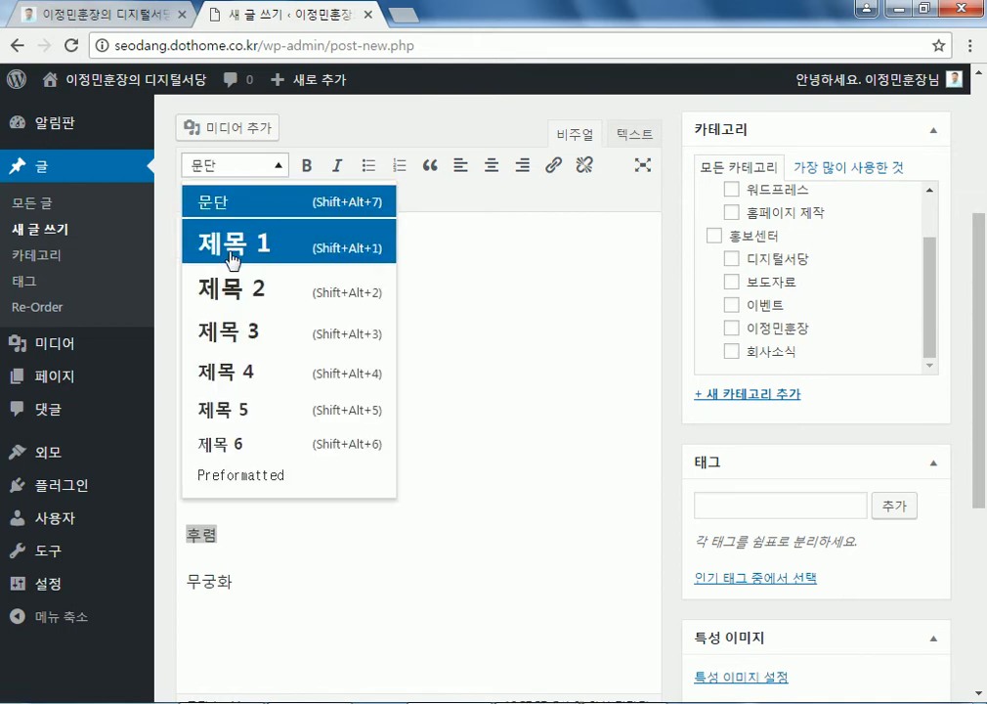
{"action": "left_click", "coordinate": [211, 286]}
- Apply the 제목 3 style to the 동해물과 and 남산위에 lines
{"action": "scroll", "coordinate": [264, 365], "scroll_direction": "up", "scroll_amount": 2}
{"action": "left_click_drag", "start_coordinate": [252, 404], "coordinate": [187, 402]}
{"action": "left_click", "coordinate": [274, 197]}
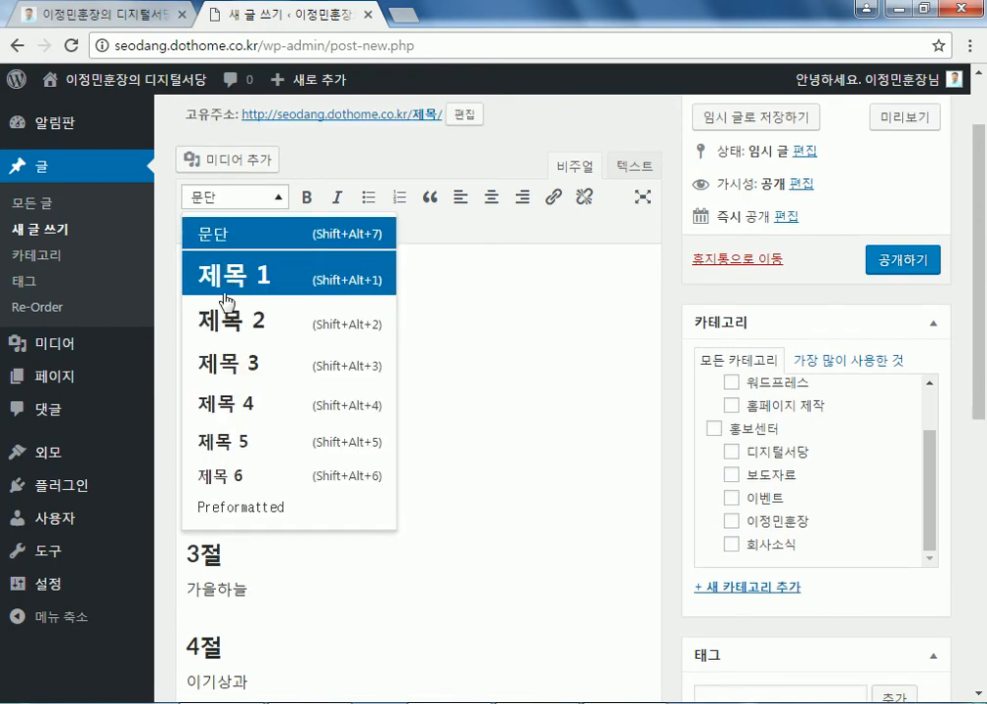
{"action": "left_click", "coordinate": [227, 361]}
{"action": "left_click_drag", "start_coordinate": [257, 493], "coordinate": [184, 495]}
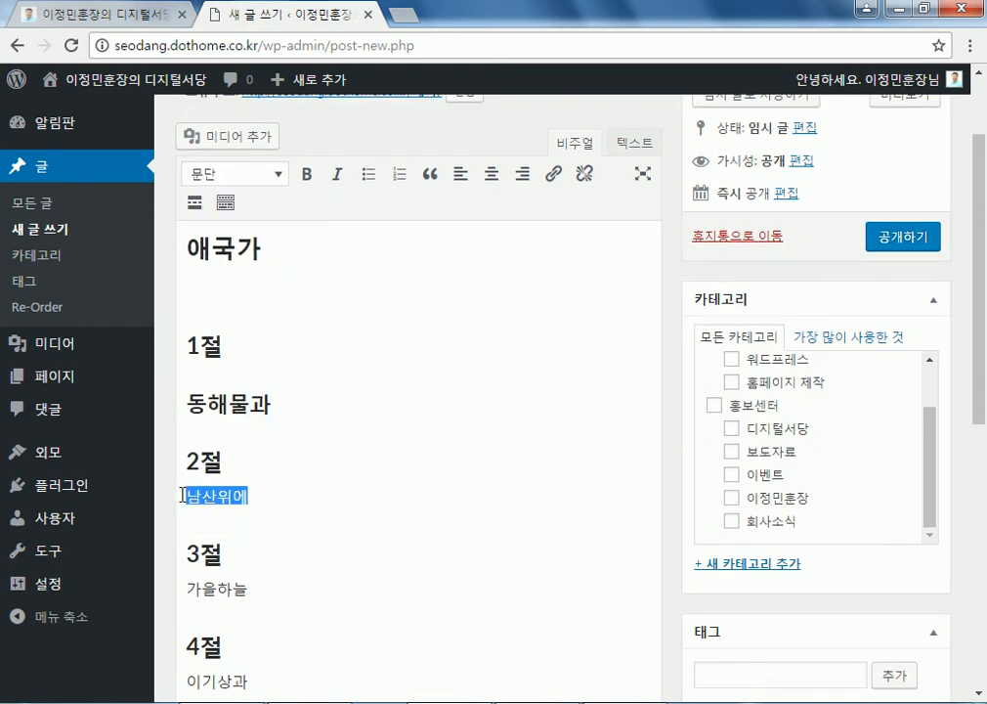
{"action": "left_click", "coordinate": [279, 177]}
{"action": "left_click", "coordinate": [232, 337]}
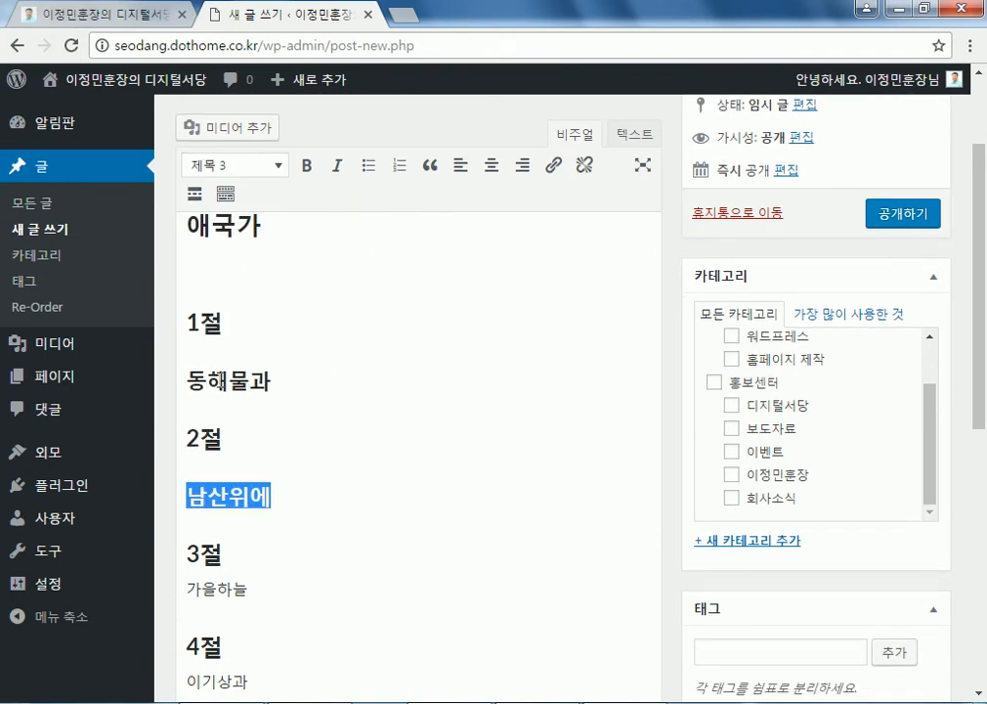
- Apply the 제목 3 style to the 가을하늘, 이기상과 and 무궁화 lines
{"action": "left_click_drag", "start_coordinate": [255, 589], "coordinate": [177, 588]}
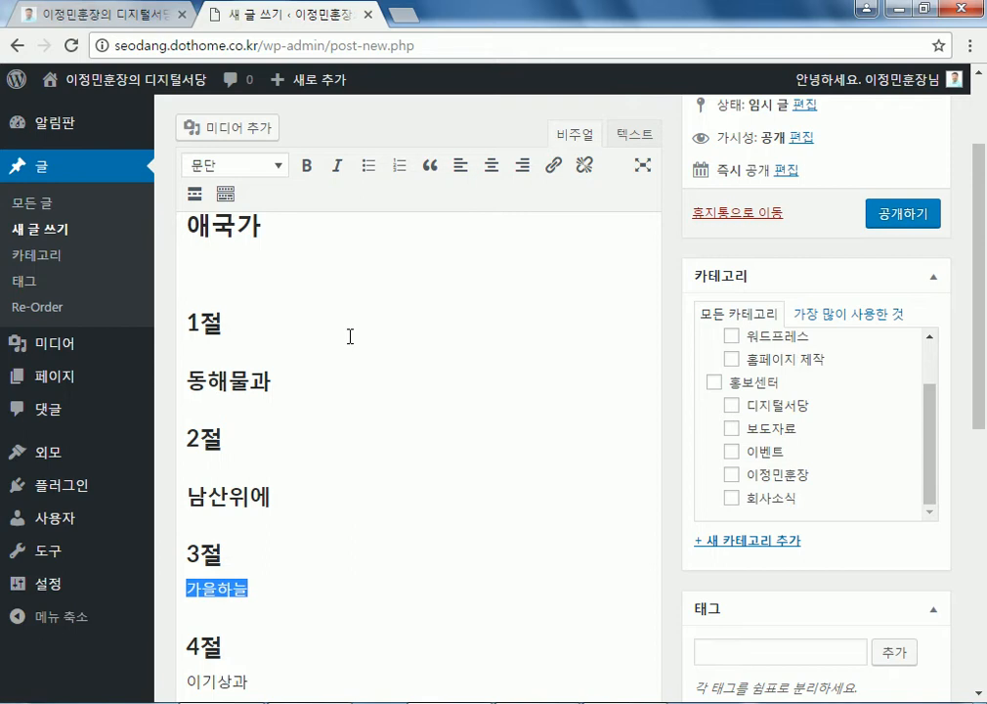
{"action": "left_click", "coordinate": [275, 167]}
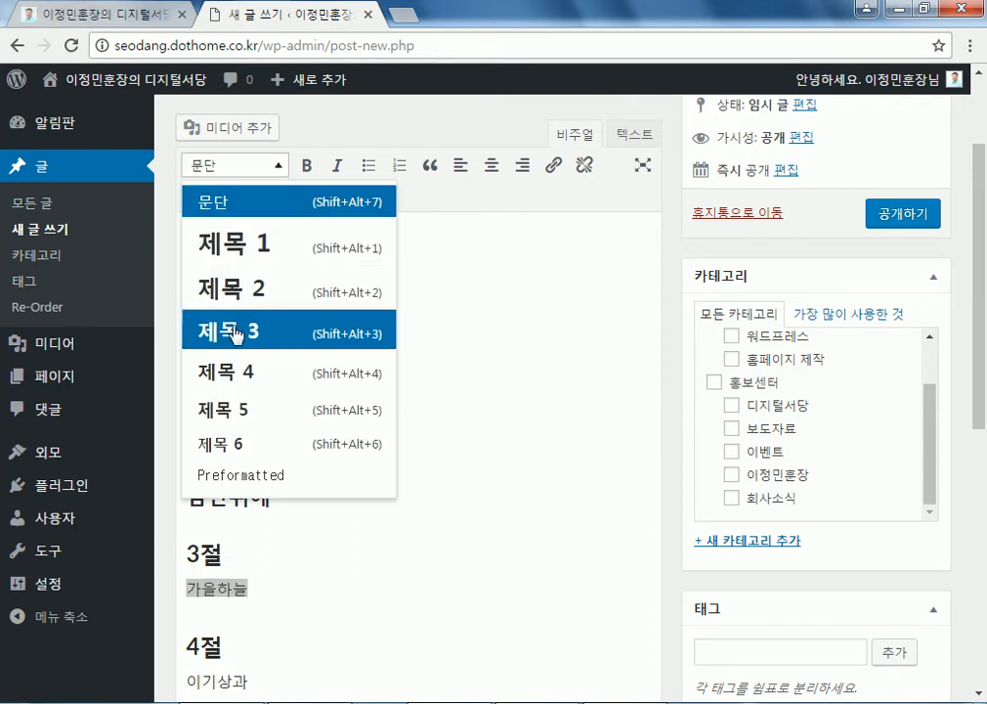
{"action": "left_click", "coordinate": [232, 333]}
{"action": "scroll", "coordinate": [327, 441], "scroll_direction": "down", "scroll_amount": 4}
{"action": "left_click_drag", "start_coordinate": [252, 485], "coordinate": [172, 488]}
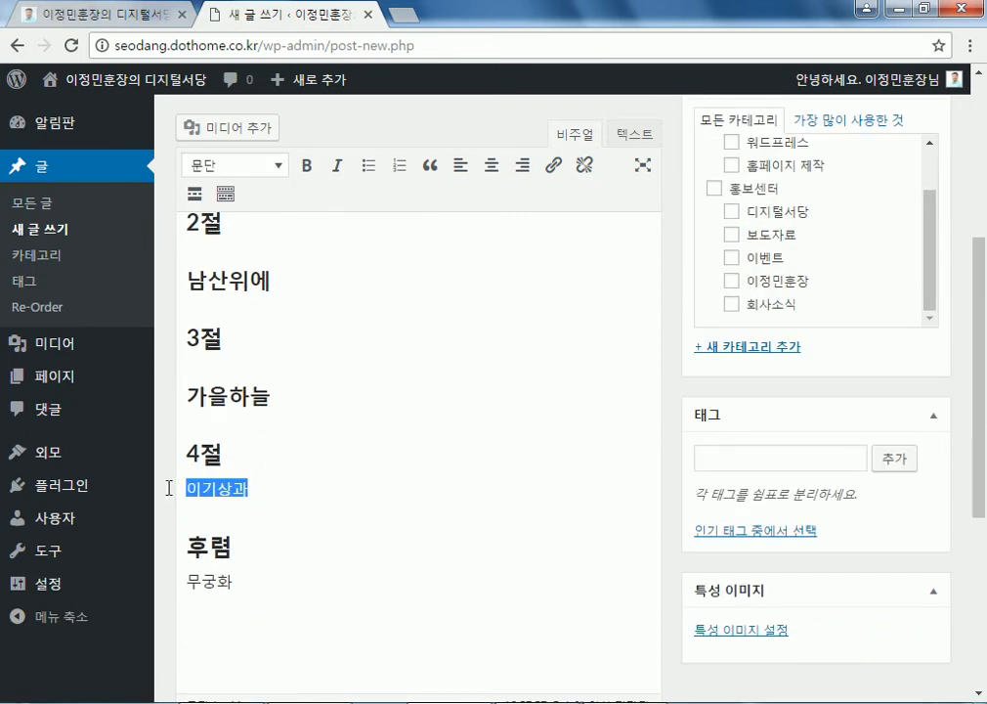
{"action": "left_click", "coordinate": [276, 167]}
{"action": "left_click", "coordinate": [235, 330]}
{"action": "left_click_drag", "start_coordinate": [235, 582], "coordinate": [186, 584]}
{"action": "left_click", "coordinate": [280, 167]}
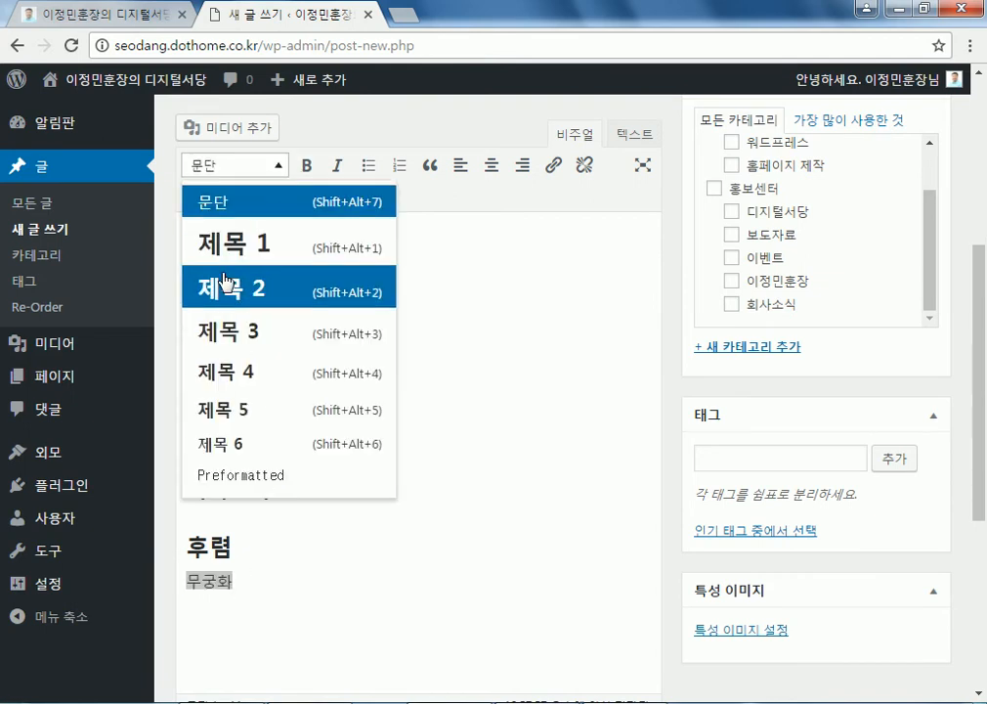
{"action": "left_click", "coordinate": [222, 333]}
{"action": "left_click", "coordinate": [392, 331]}
- Examine the heading tags in the post's HTML source and return to the visual editor
{"action": "scroll", "coordinate": [394, 332], "scroll_direction": "up", "scroll_amount": 1}
{"action": "scroll", "coordinate": [394, 331], "scroll_direction": "up", "scroll_amount": 4}
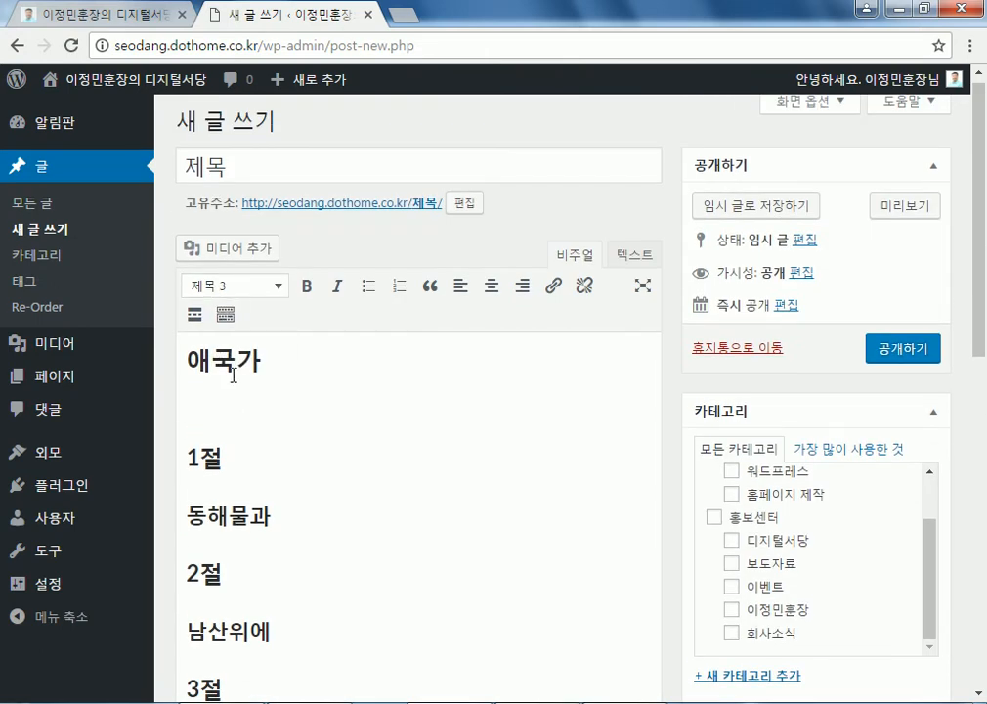
{"action": "left_click", "coordinate": [636, 254]}
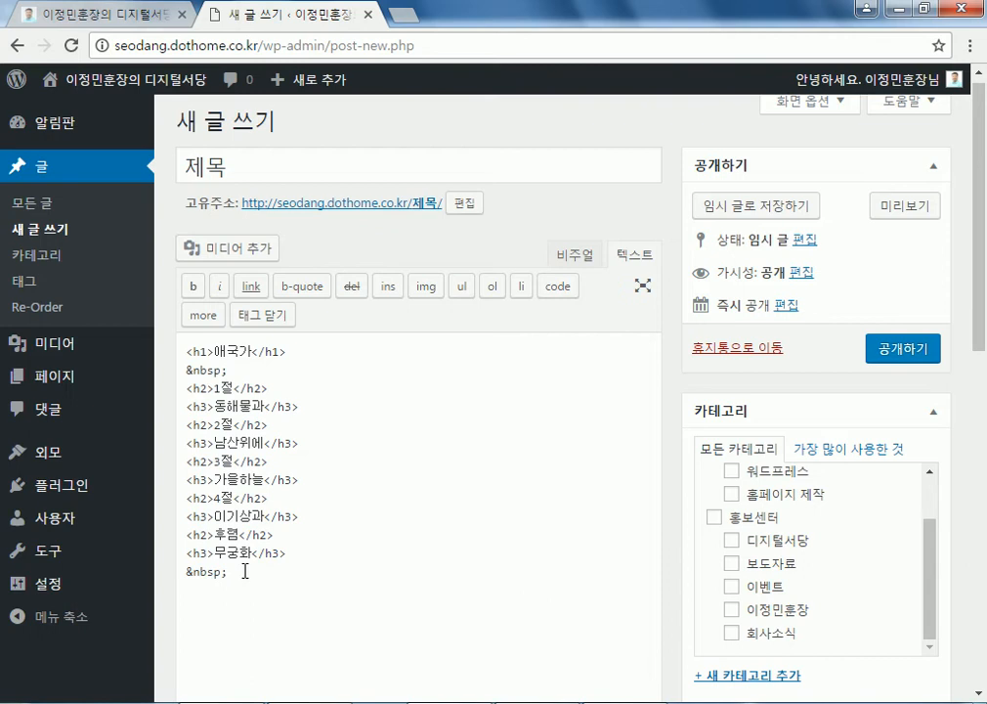
{"action": "left_click", "coordinate": [585, 258]}
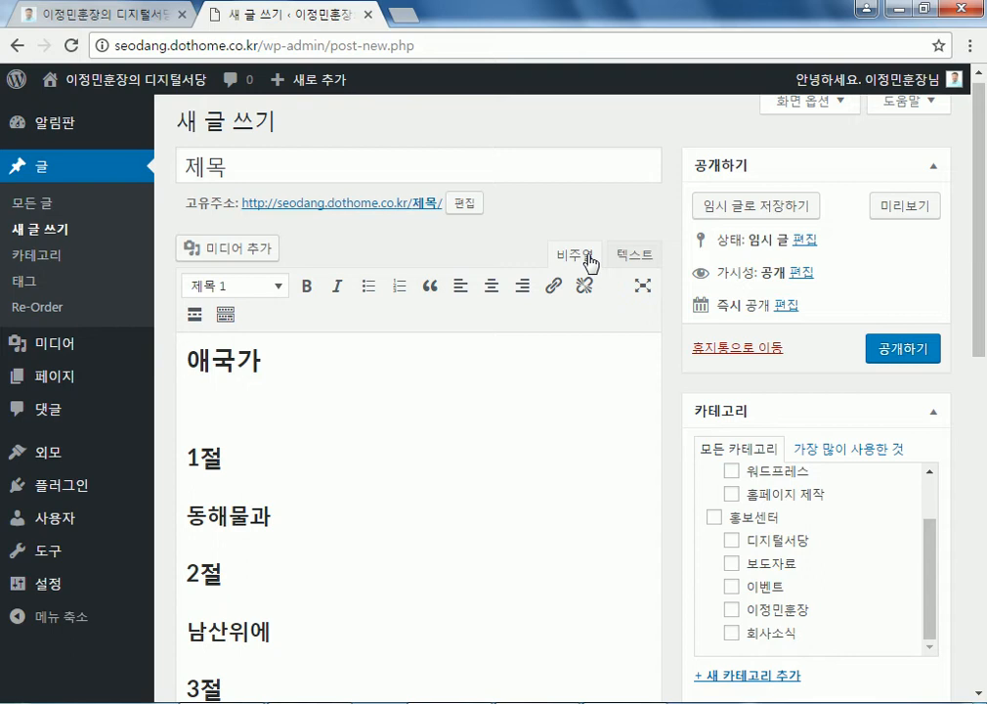
- Place the cursor on the empty line below 무궁화 at the end of the post body
{"action": "scroll", "coordinate": [368, 515], "scroll_direction": "down", "scroll_amount": 3}
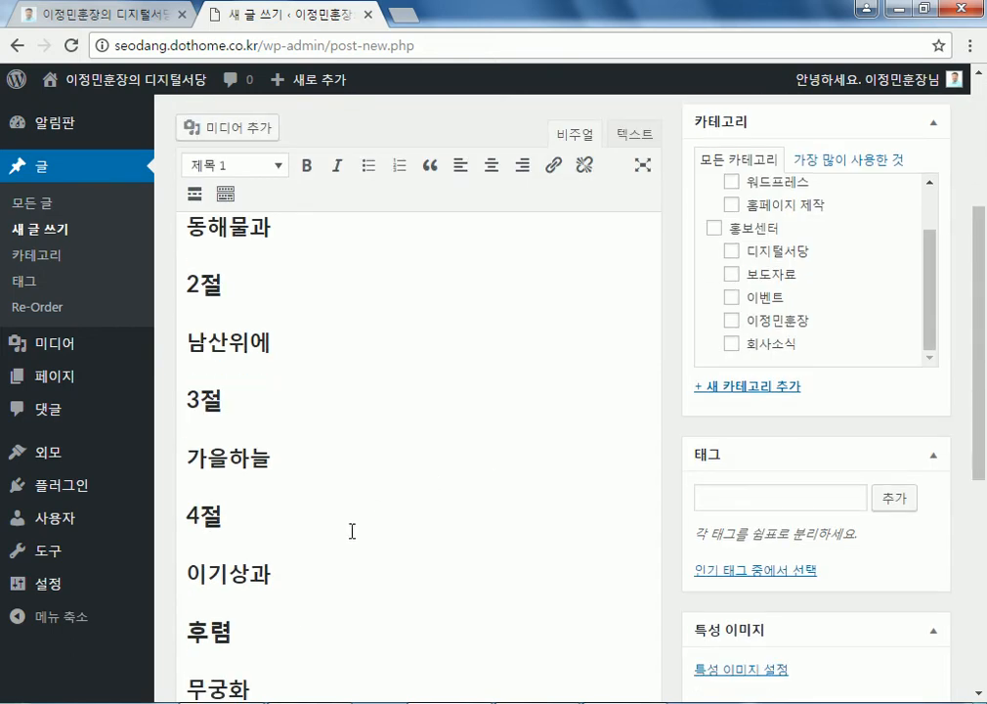
{"action": "scroll", "coordinate": [367, 515], "scroll_direction": "down", "scroll_amount": 4}
{"action": "left_click", "coordinate": [276, 364]}
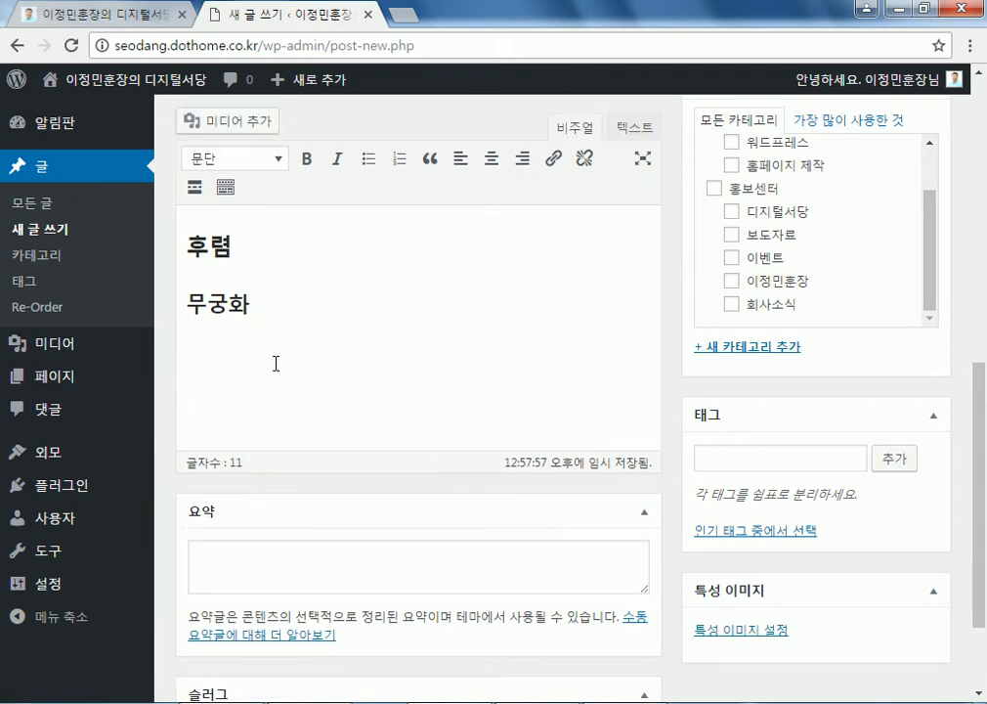
- On the host.new21.net page, copy the calligraphy image, the 줄탁동기 heading and the three paragraphs below it
{"action": "left_click", "coordinate": [103, 13]}
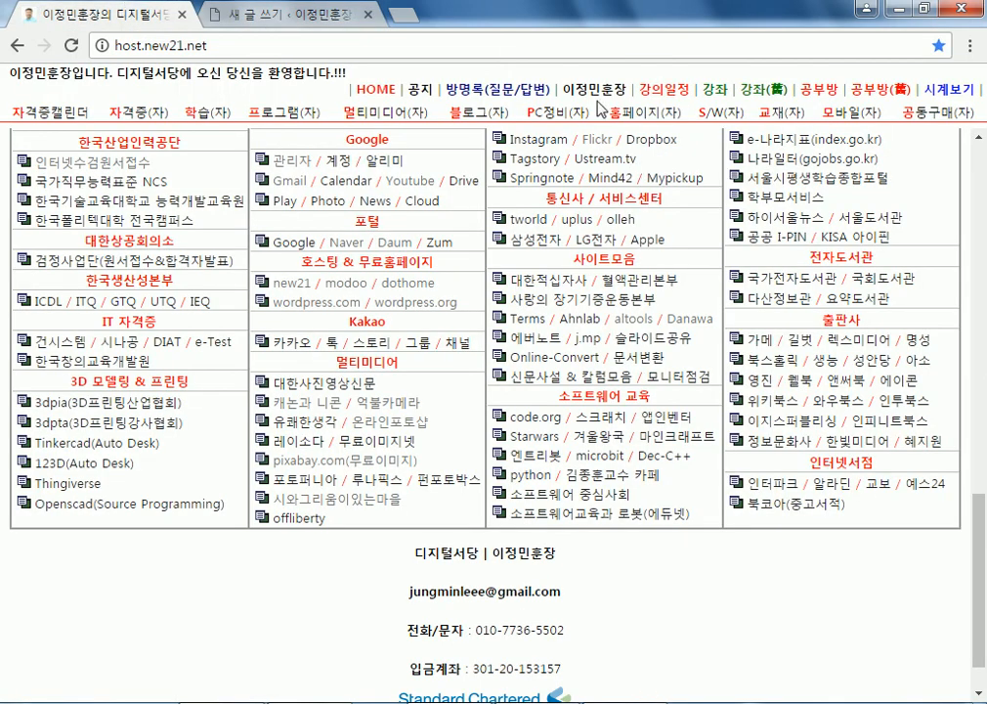
{"action": "left_click", "coordinate": [467, 88]}
{"action": "scroll", "coordinate": [294, 375], "scroll_direction": "down", "scroll_amount": 5}
{"action": "scroll", "coordinate": [294, 374], "scroll_direction": "down", "scroll_amount": 5}
{"action": "scroll", "coordinate": [189, 302], "scroll_direction": "up", "scroll_amount": 4}
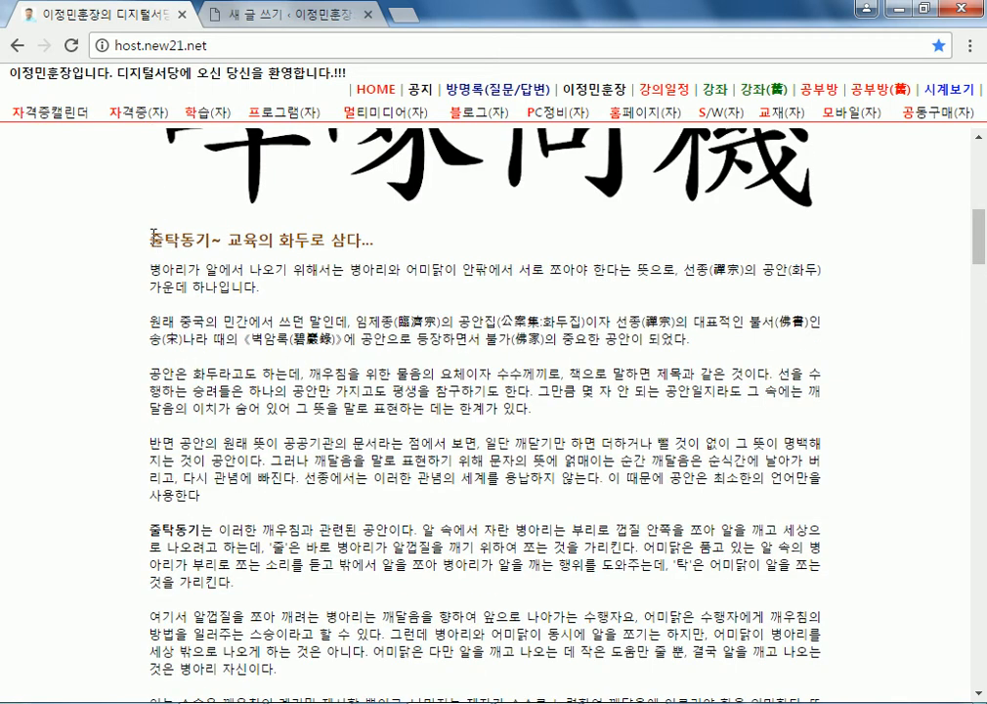
{"action": "scroll", "coordinate": [163, 250], "scroll_direction": "up", "scroll_amount": 2}
{"action": "left_click_drag", "start_coordinate": [157, 296], "coordinate": [402, 446]}
{"action": "left_click_drag", "start_coordinate": [531, 601], "coordinate": [157, 313]}
{"action": "right_click", "coordinate": [410, 313]}
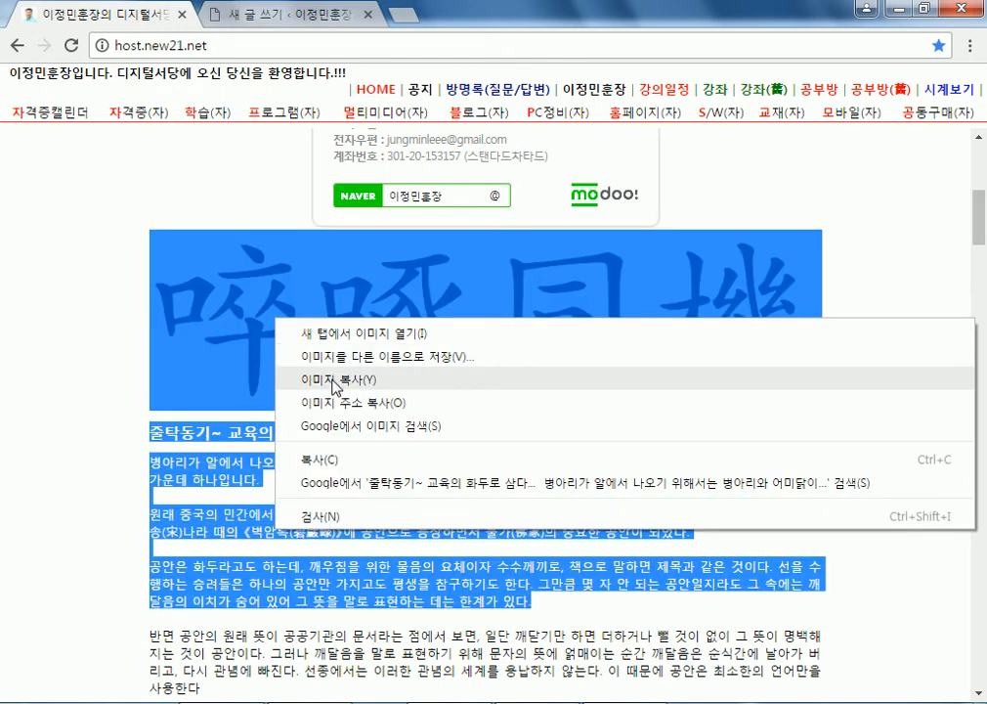
{"action": "left_click", "coordinate": [496, 456]}
{"action": "scroll", "coordinate": [496, 302], "scroll_direction": "down", "scroll_amount": 4}
- Return to the new post and paste the copied image, heading and paragraphs below 무궁화
{"action": "left_click", "coordinate": [322, 17]}
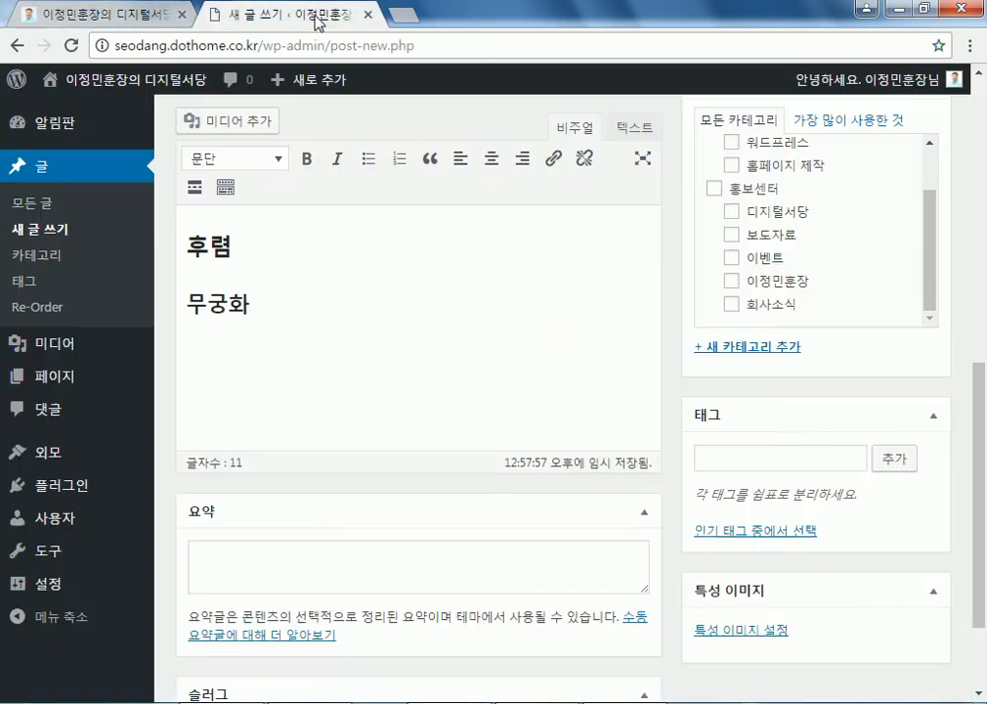
{"action": "right_click", "coordinate": [194, 387]}
{"action": "left_click", "coordinate": [220, 502]}
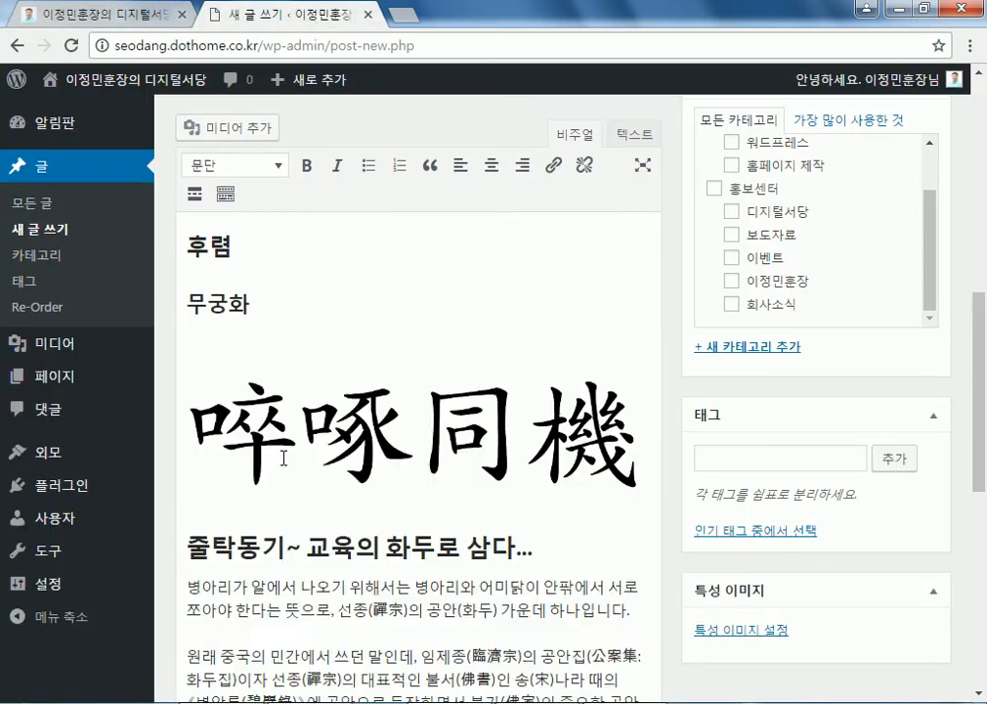
{"action": "scroll", "coordinate": [362, 441], "scroll_direction": "down", "scroll_amount": 2}
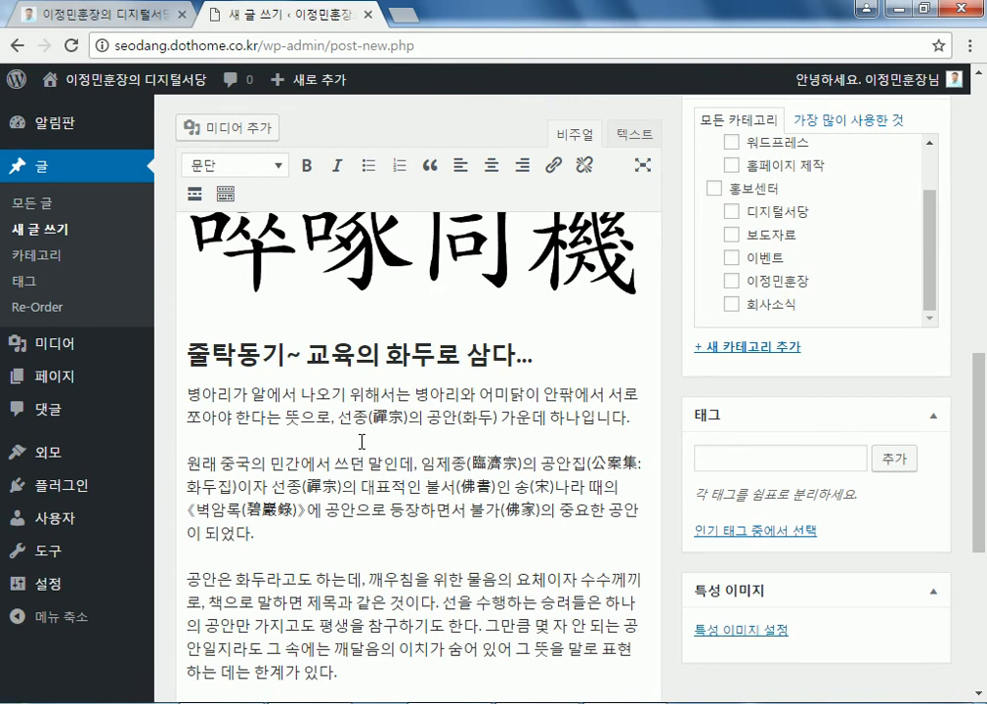
{"action": "scroll", "coordinate": [323, 445], "scroll_direction": "up", "scroll_amount": 1}
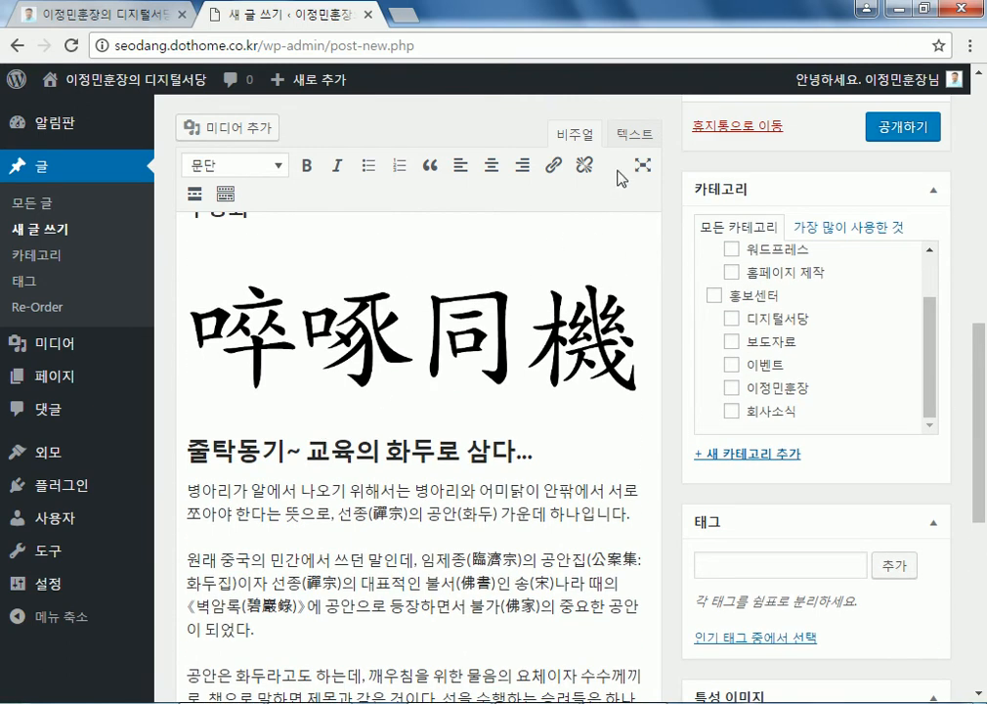
- Change the 줄탁동기 heading's tag to h2 in the post's HTML source and check it in the visual editor
{"action": "left_click", "coordinate": [634, 135]}
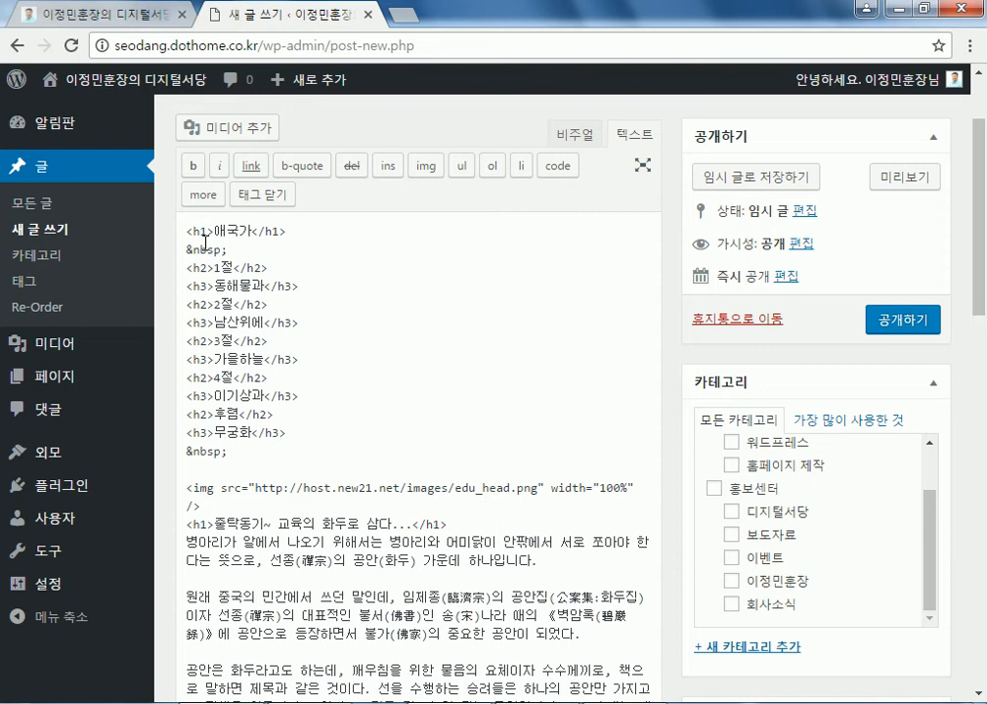
{"action": "left_click", "coordinate": [203, 523]}
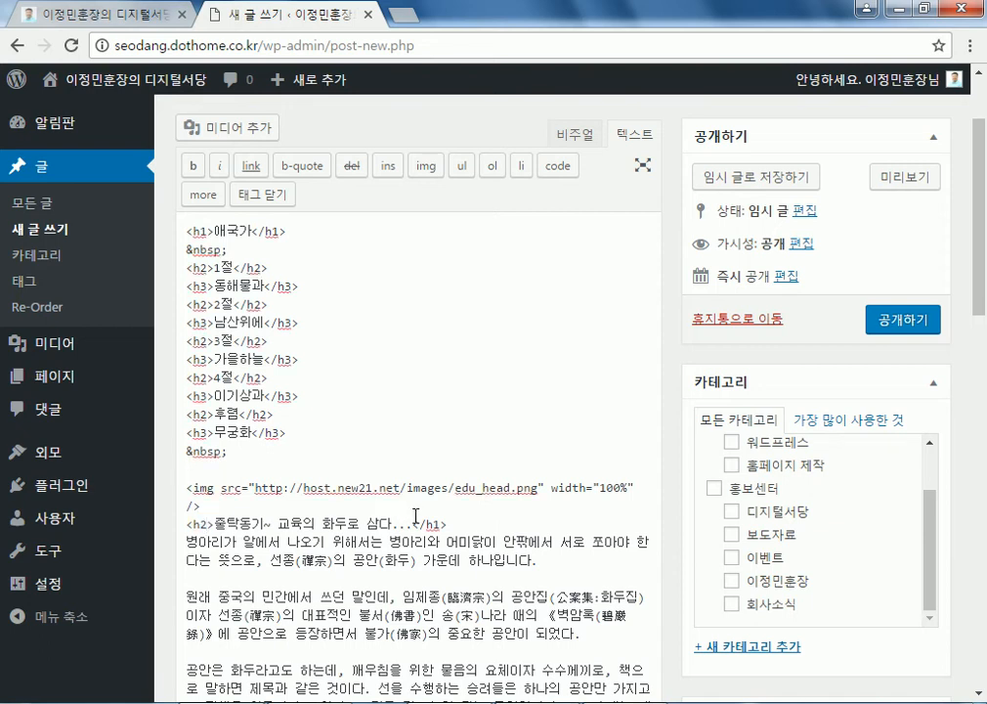
{"action": "type", "text": "h2"}
{"action": "left_click", "coordinate": [574, 134]}
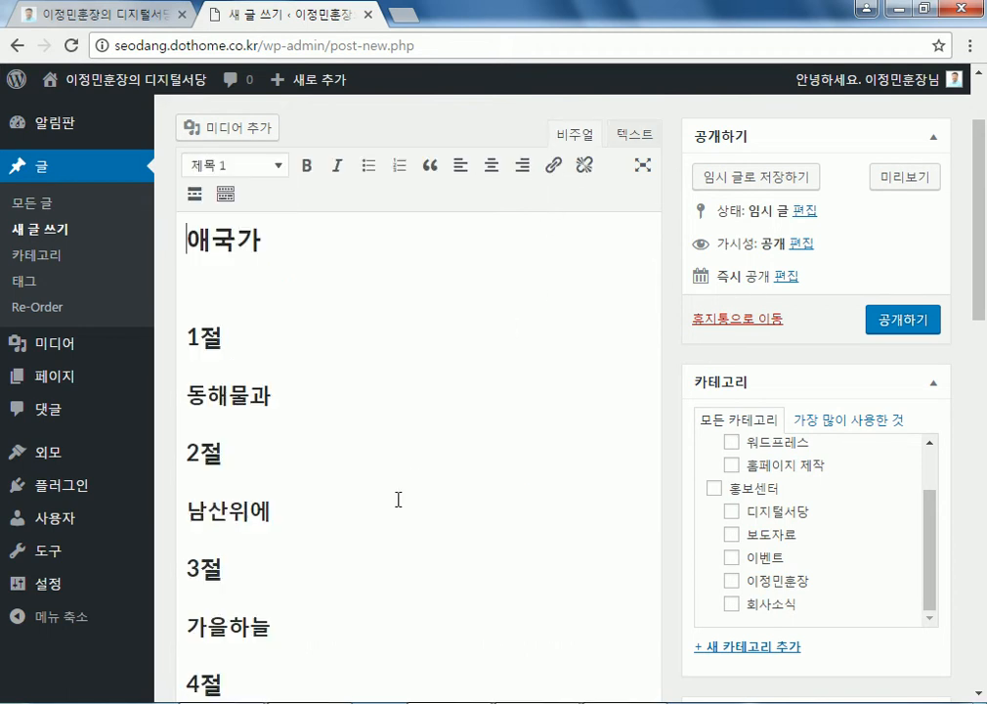
{"action": "scroll", "coordinate": [398, 489], "scroll_direction": "down", "scroll_amount": 10}
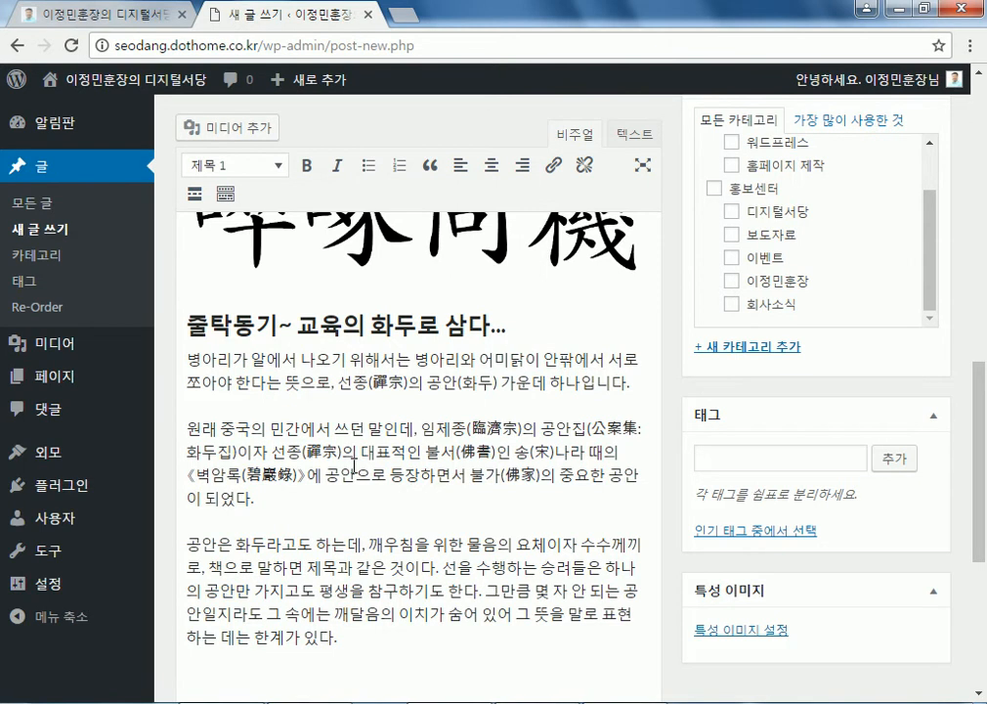
- Publish the post and open it on the site
{"action": "scroll", "coordinate": [553, 420], "scroll_direction": "up", "scroll_amount": 5}
{"action": "left_click", "coordinate": [901, 325]}
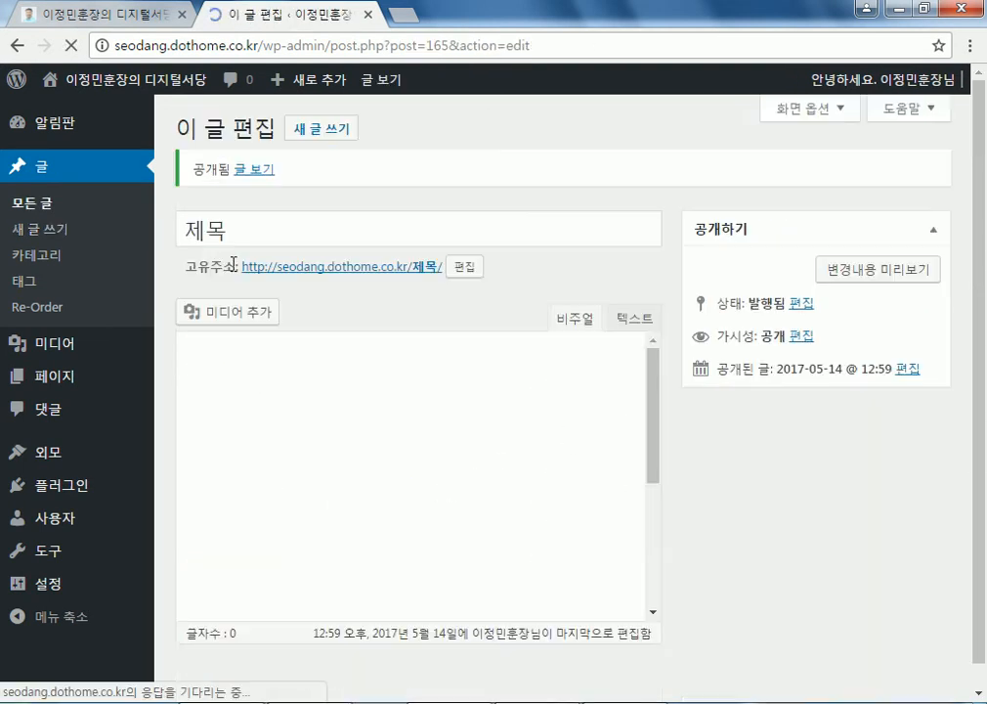
{"action": "left_click", "coordinate": [264, 152]}
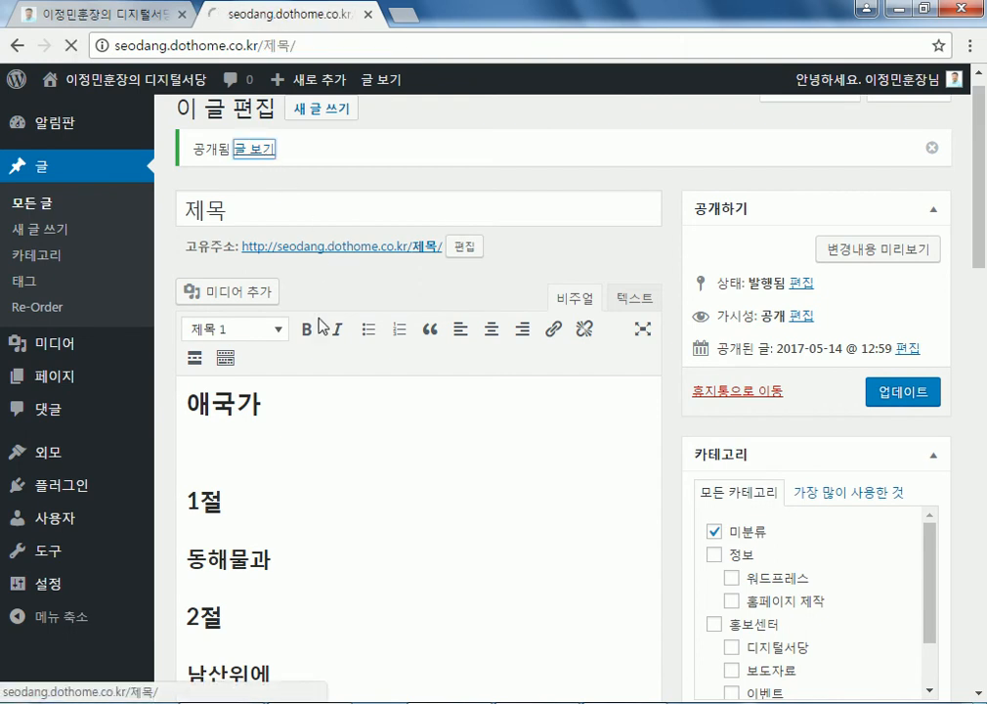
- Review the published post from start to end and reopen it for editing
{"action": "scroll", "coordinate": [321, 306], "scroll_direction": "down", "scroll_amount": 15}
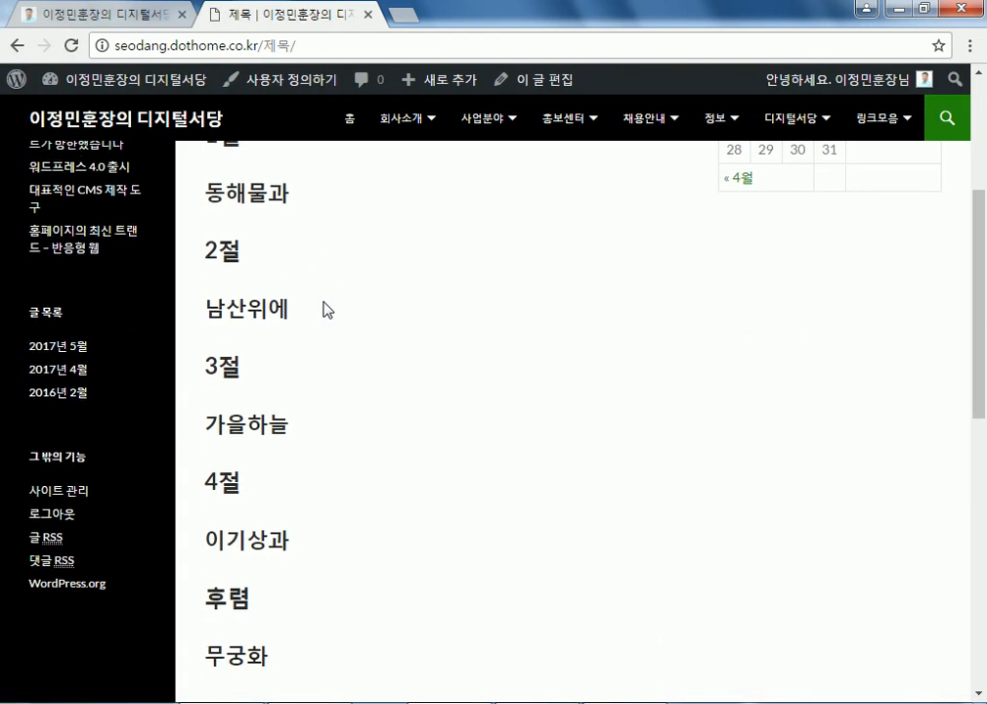
{"action": "scroll", "coordinate": [328, 306], "scroll_direction": "up", "scroll_amount": 15}
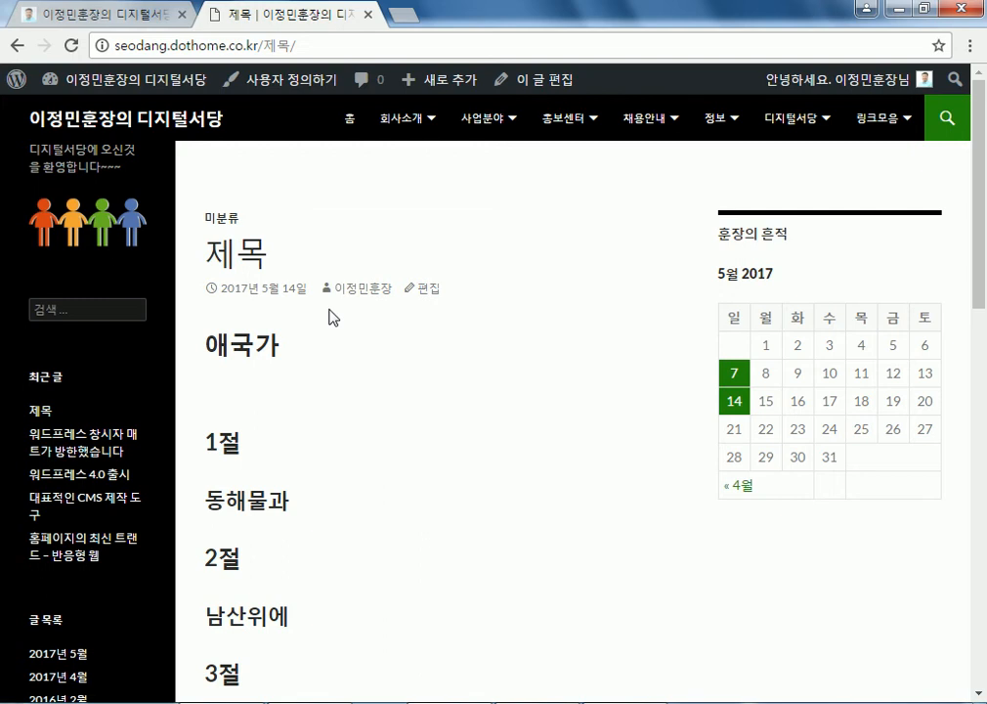
{"action": "left_click", "coordinate": [433, 289]}
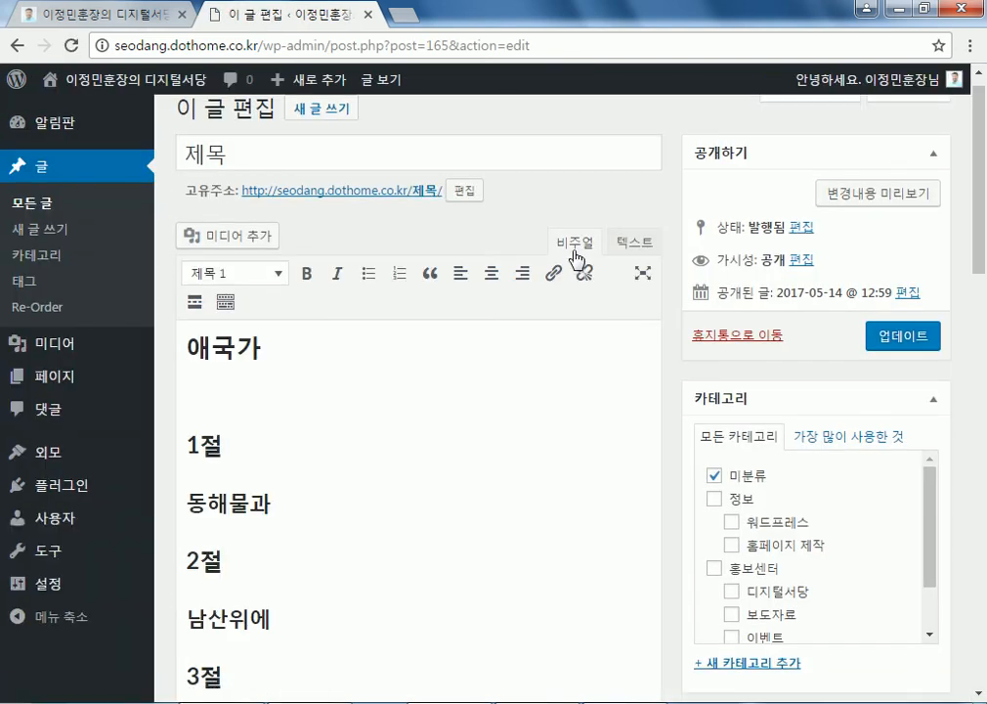
- Review the heading, image and paragraph tags in the post's HTML source and start a new post
{"action": "left_click", "coordinate": [614, 248]}
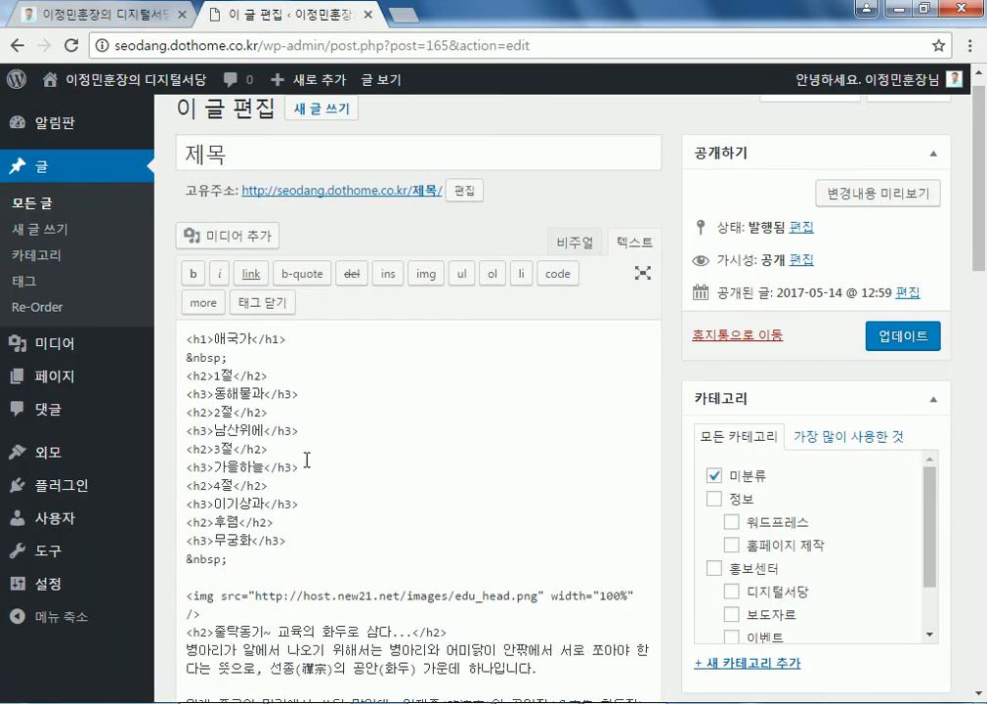
{"action": "scroll", "coordinate": [309, 448], "scroll_direction": "down", "scroll_amount": 3}
{"action": "scroll", "coordinate": [333, 475], "scroll_direction": "up", "scroll_amount": 2}
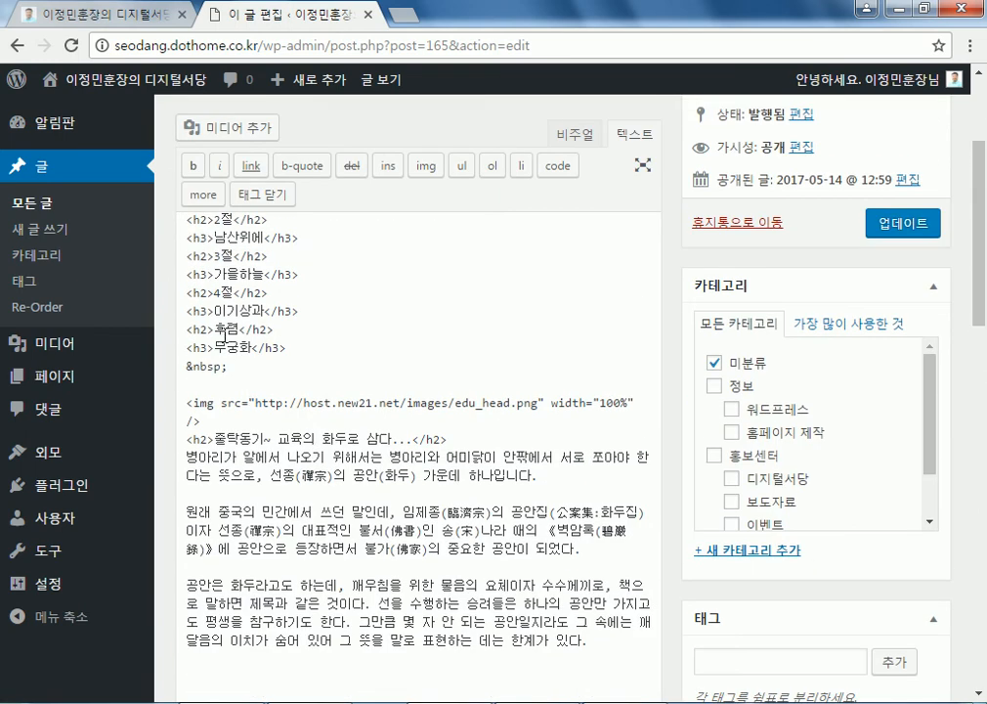
{"action": "scroll", "coordinate": [223, 332], "scroll_direction": "up", "scroll_amount": 3}
{"action": "left_click", "coordinate": [320, 128]}
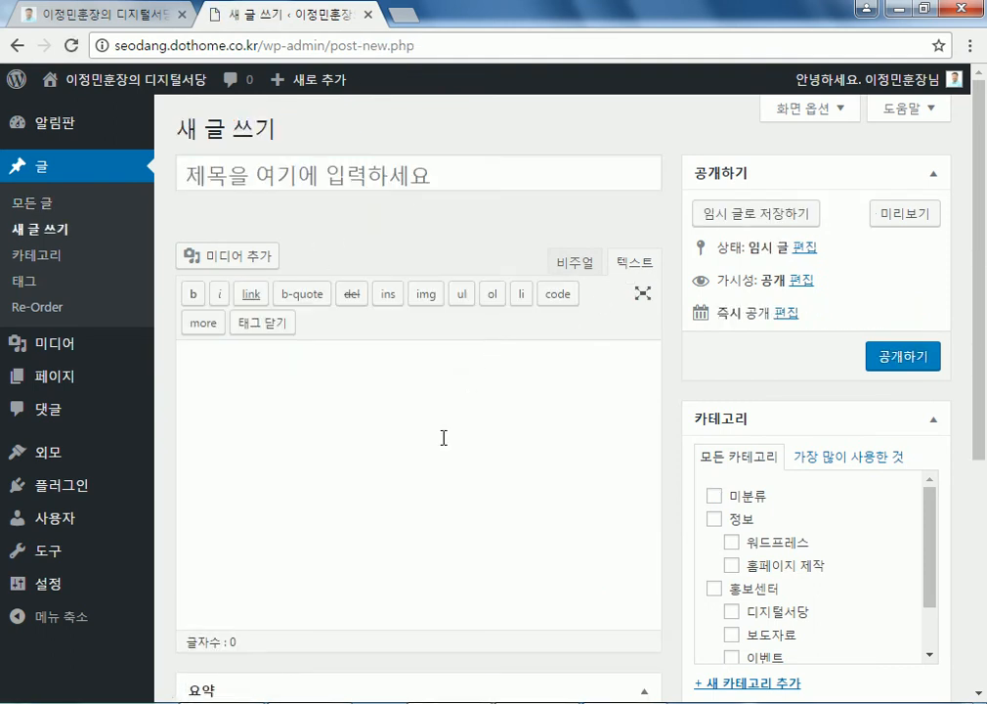
- Go to the 디지털서당 home page and open the 시와그리움이있는마을 site from its multimedia links
{"action": "left_click", "coordinate": [84, 15]}
{"action": "left_click", "coordinate": [380, 92]}
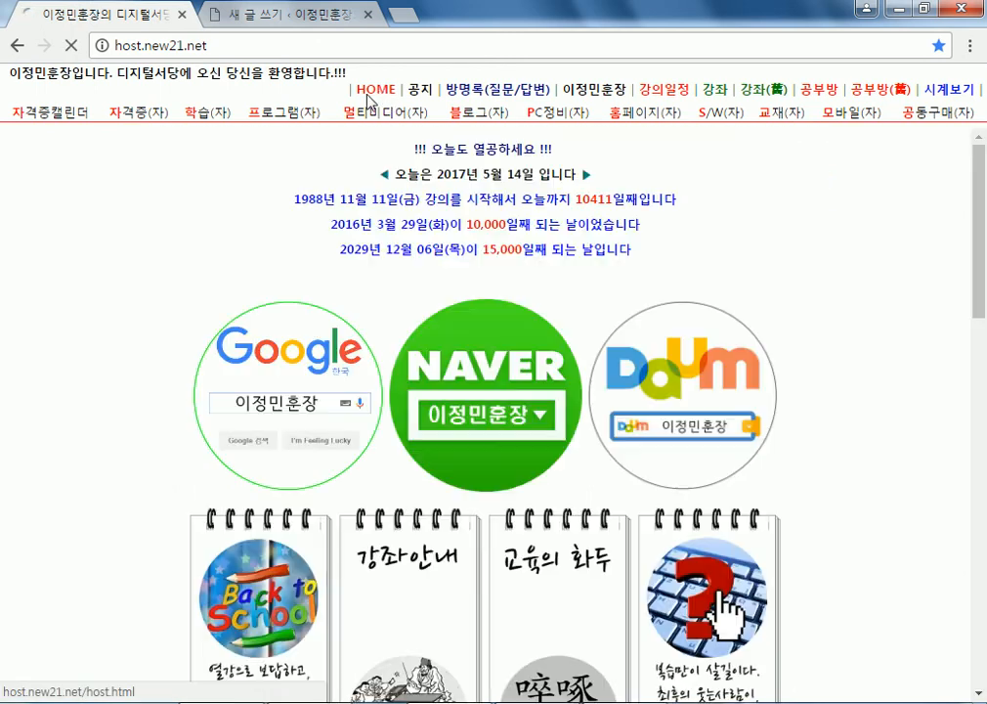
{"action": "scroll", "coordinate": [112, 298], "scroll_direction": "down", "scroll_amount": 8}
{"action": "scroll", "coordinate": [108, 298], "scroll_direction": "down", "scroll_amount": 3}
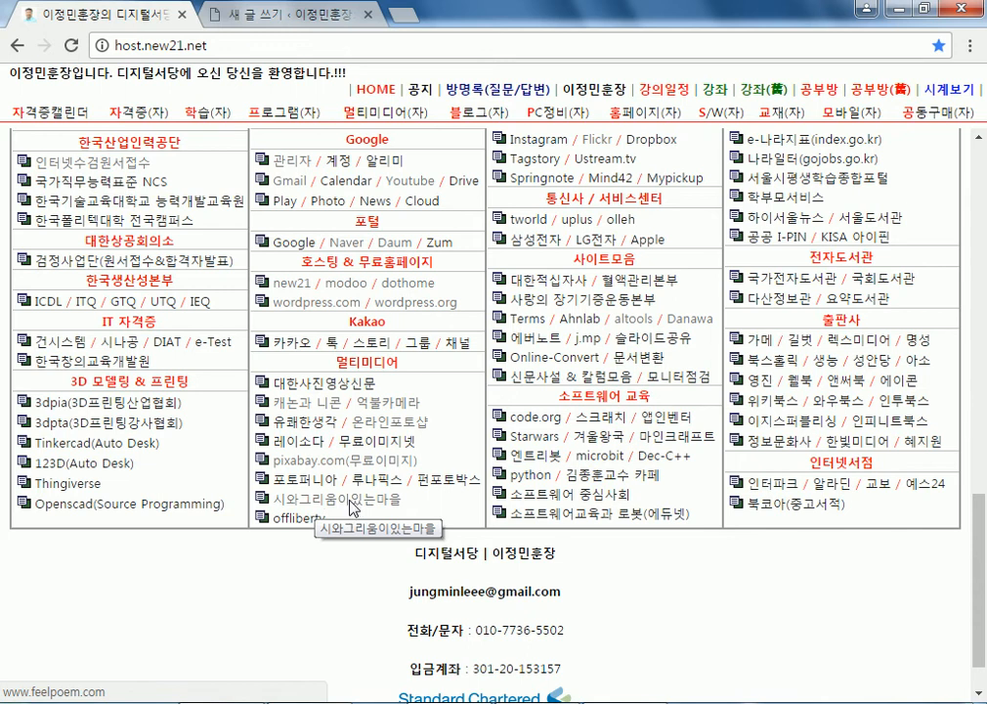
{"action": "left_click", "coordinate": [352, 507]}
{"action": "scroll", "coordinate": [561, 384], "scroll_direction": "down", "scroll_amount": 3}
{"action": "scroll", "coordinate": [470, 388], "scroll_direction": "up", "scroll_amount": 3}
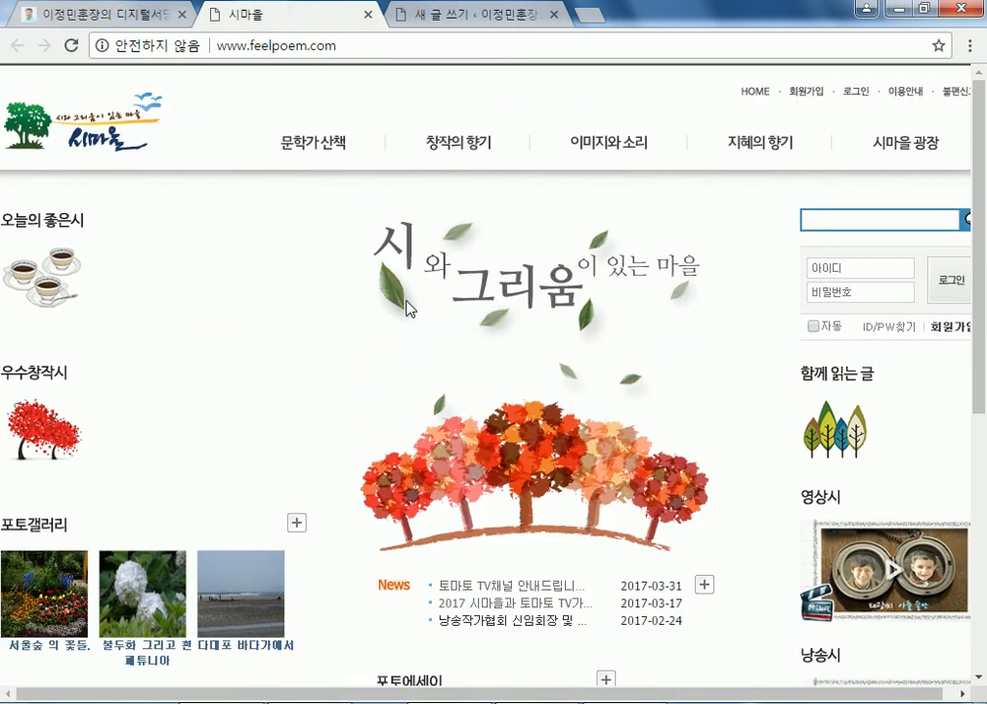
- Open the 영상시 board and view post 6624, 구두를 닦다, with its calligraphy image and comments
{"action": "mouse_move", "coordinate": [508, 152]}
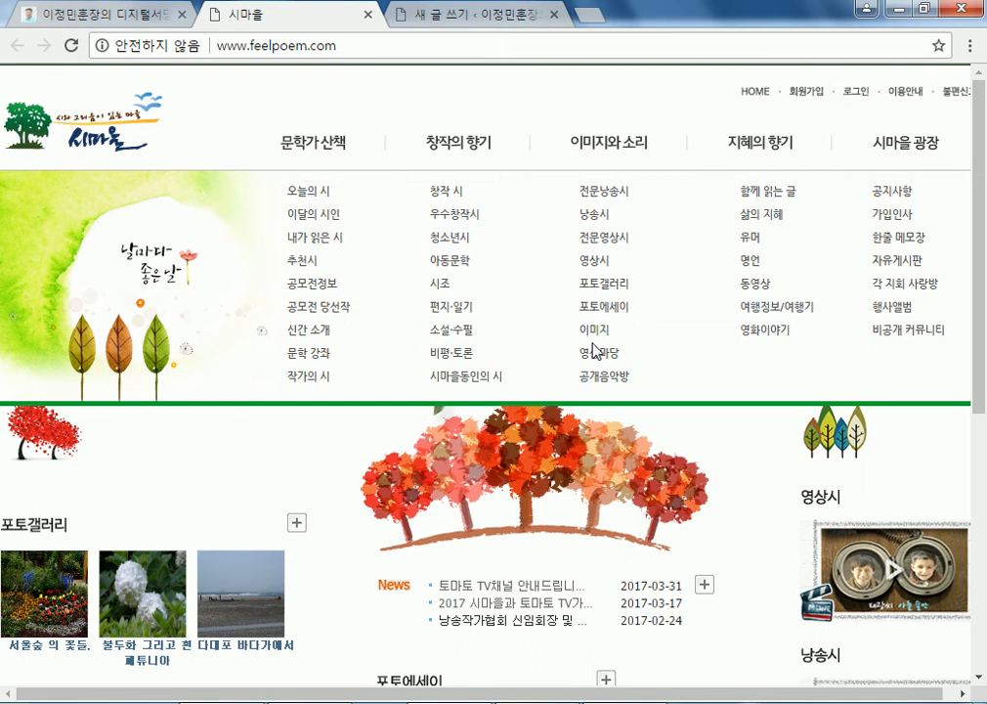
{"action": "left_click", "coordinate": [594, 266]}
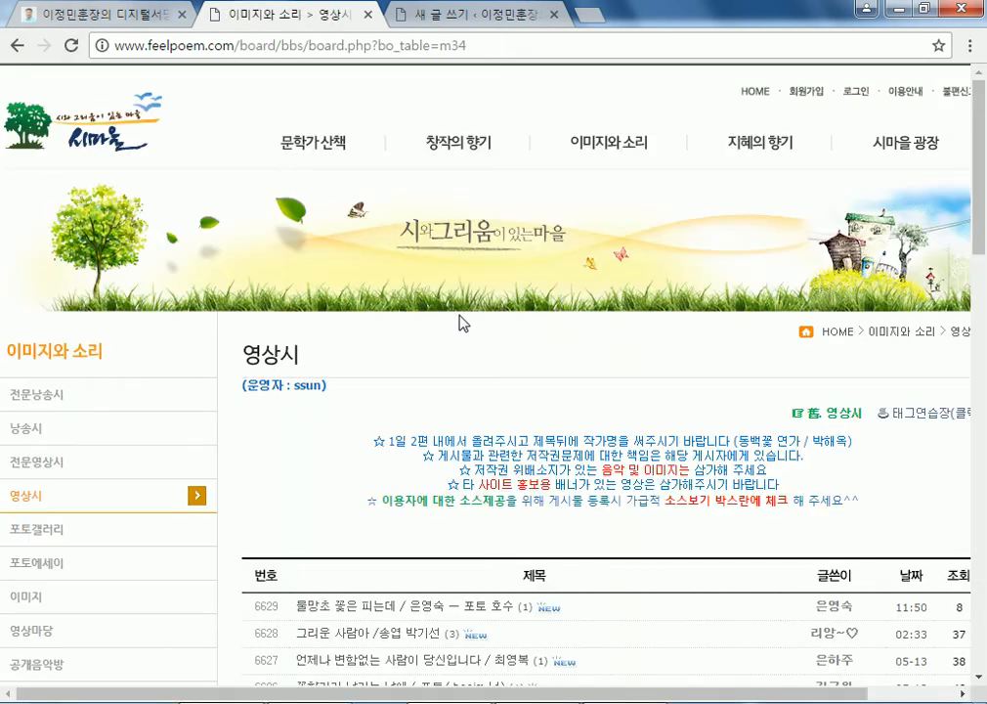
{"action": "scroll", "coordinate": [449, 293], "scroll_direction": "down", "scroll_amount": 5}
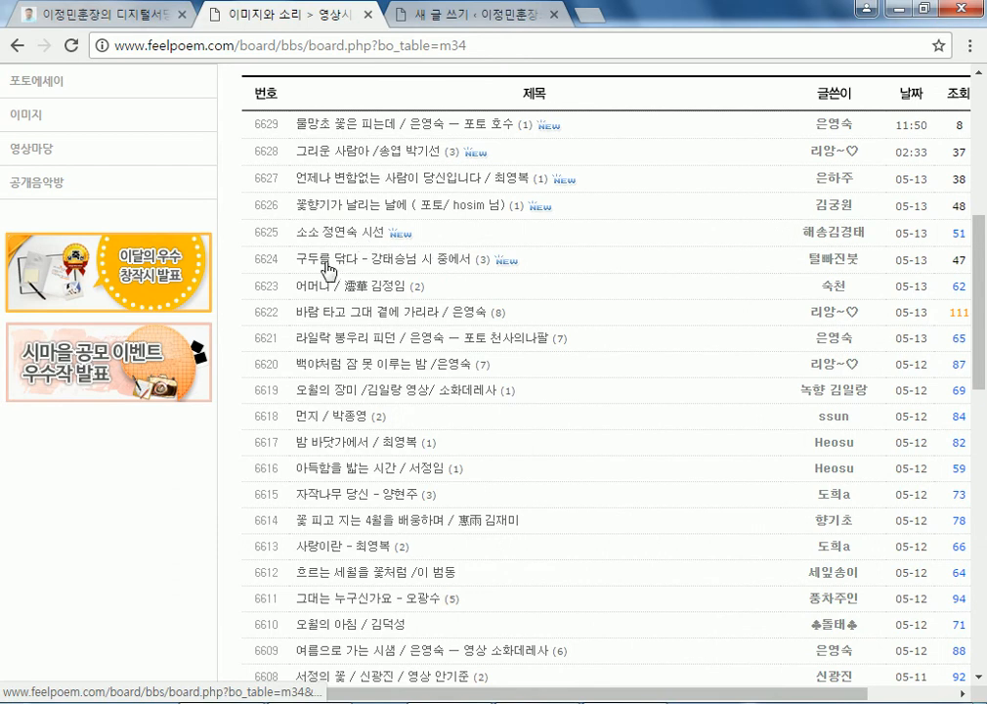
{"action": "left_click", "coordinate": [269, 260]}
{"action": "scroll", "coordinate": [458, 335], "scroll_direction": "down", "scroll_amount": 5}
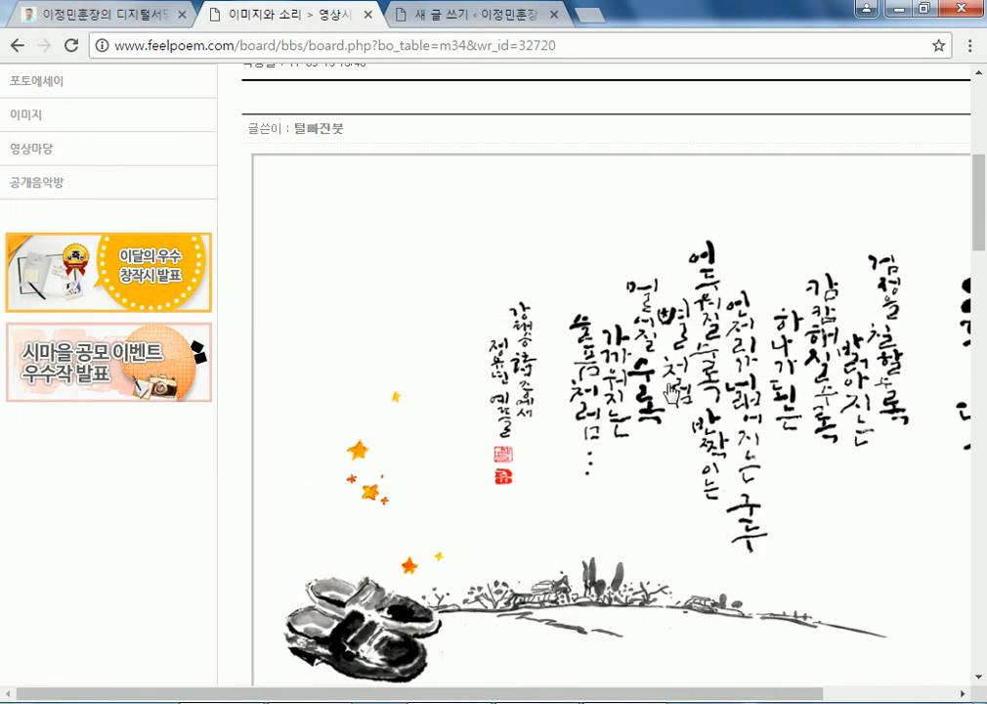
{"action": "scroll", "coordinate": [606, 457], "scroll_direction": "down", "scroll_amount": 4}
{"action": "left_click_drag", "start_coordinate": [475, 696], "coordinate": [570, 693]}
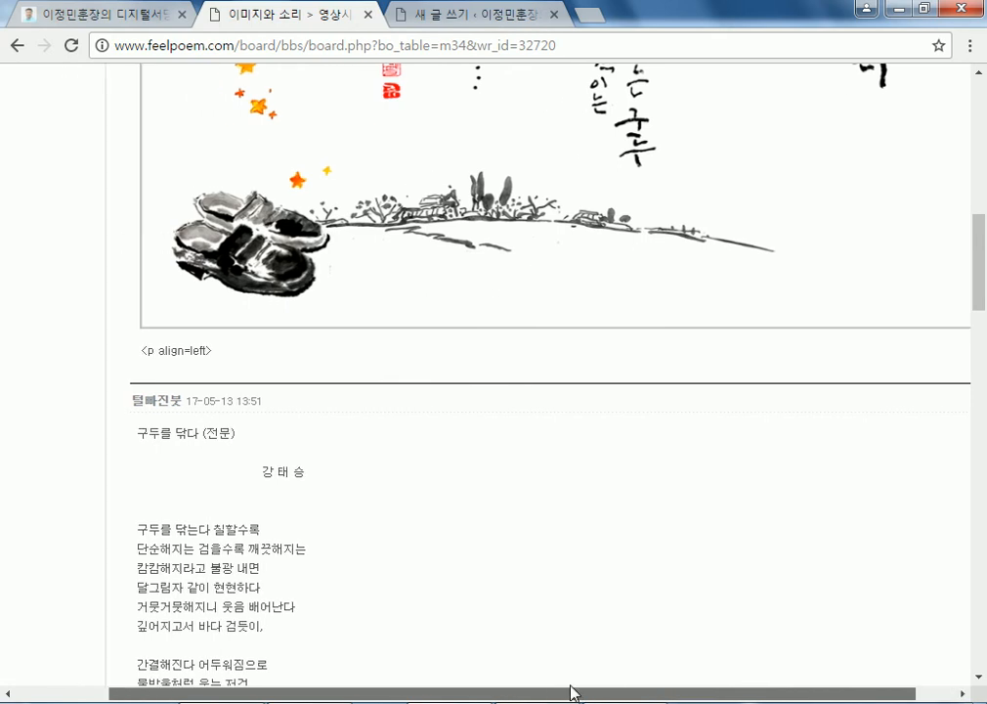
{"action": "scroll", "coordinate": [503, 586], "scroll_direction": "up", "scroll_amount": 5}
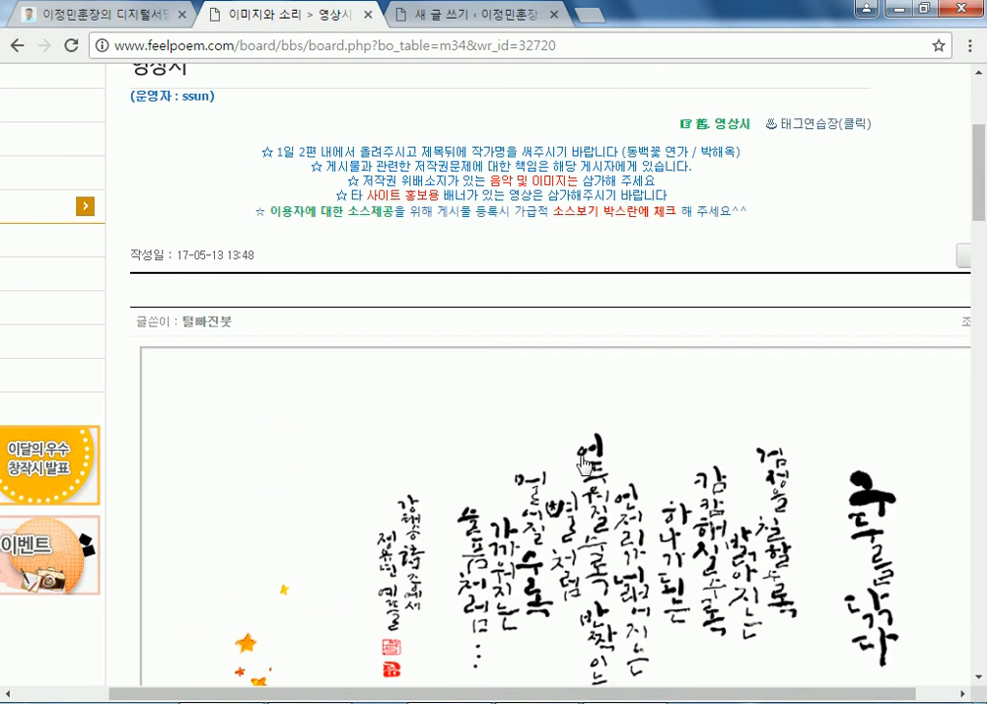
- Look at the 태그연습장 page, close it, and browse the comments and post list below the poem
{"action": "left_click", "coordinate": [820, 126]}
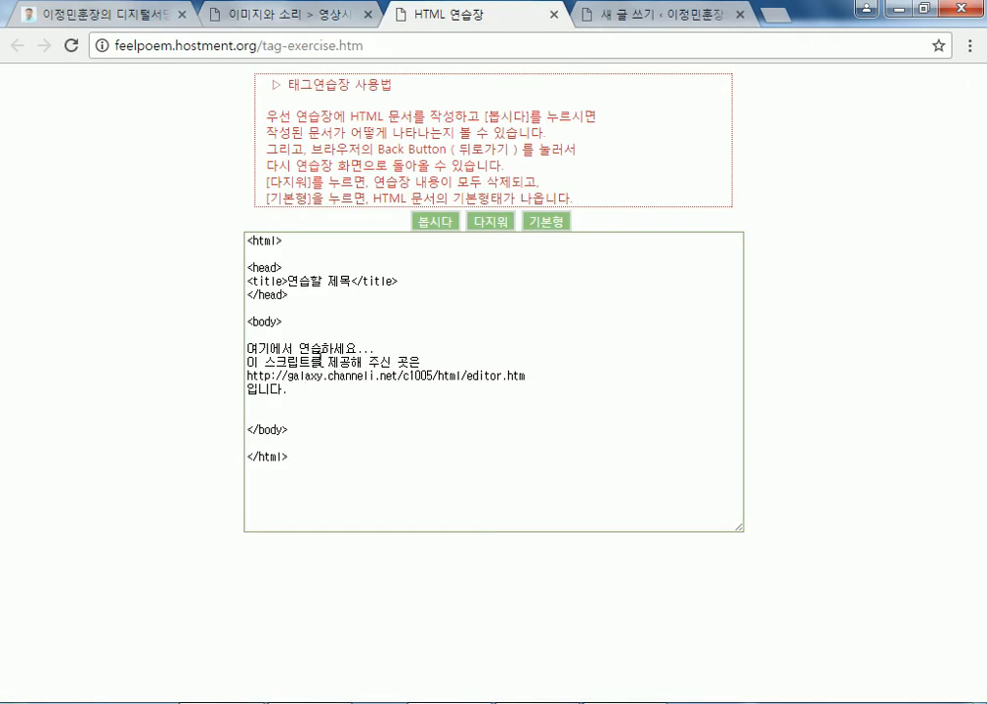
{"action": "left_click", "coordinate": [551, 16]}
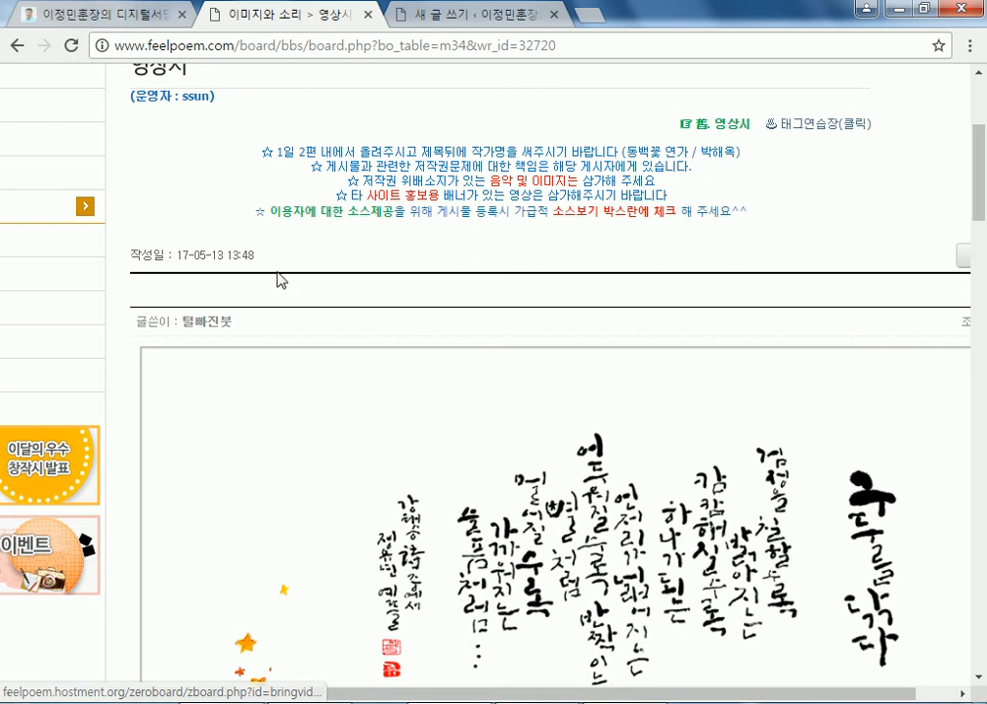
{"action": "scroll", "coordinate": [244, 277], "scroll_direction": "down", "scroll_amount": 15}
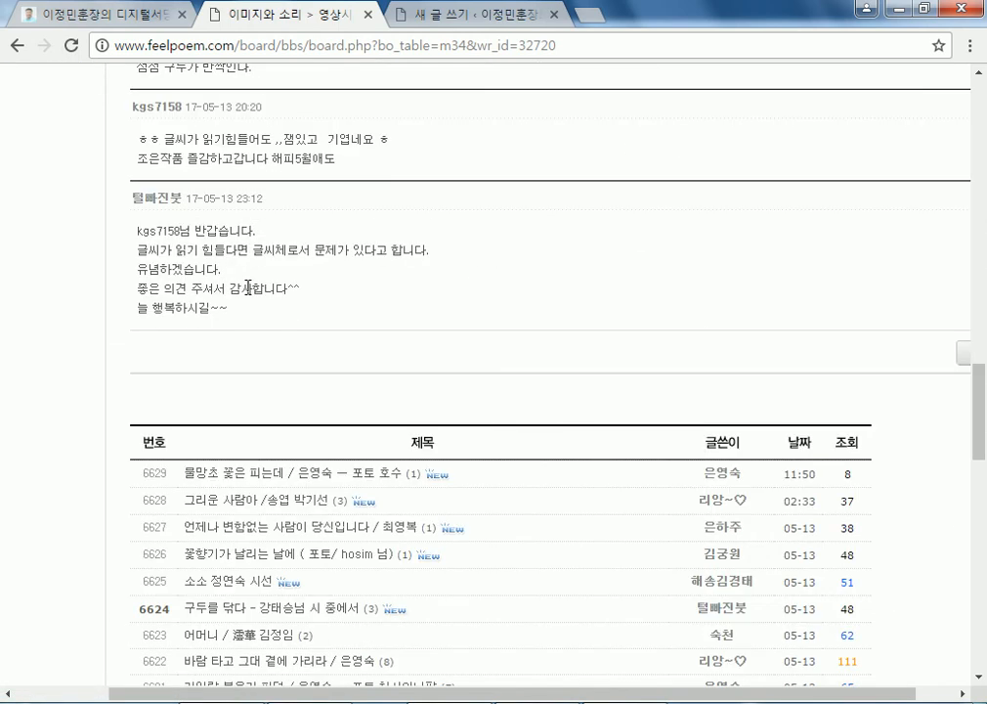
{"action": "scroll", "coordinate": [247, 286], "scroll_direction": "down", "scroll_amount": 3}
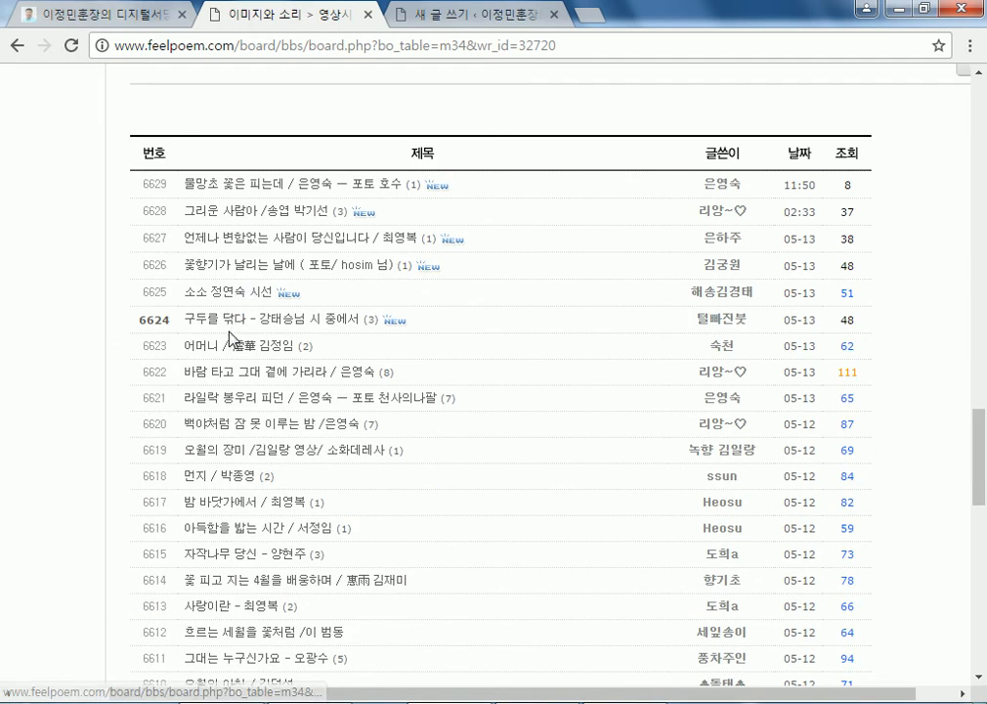
{"action": "scroll", "coordinate": [435, 345], "scroll_direction": "up", "scroll_amount": 20}
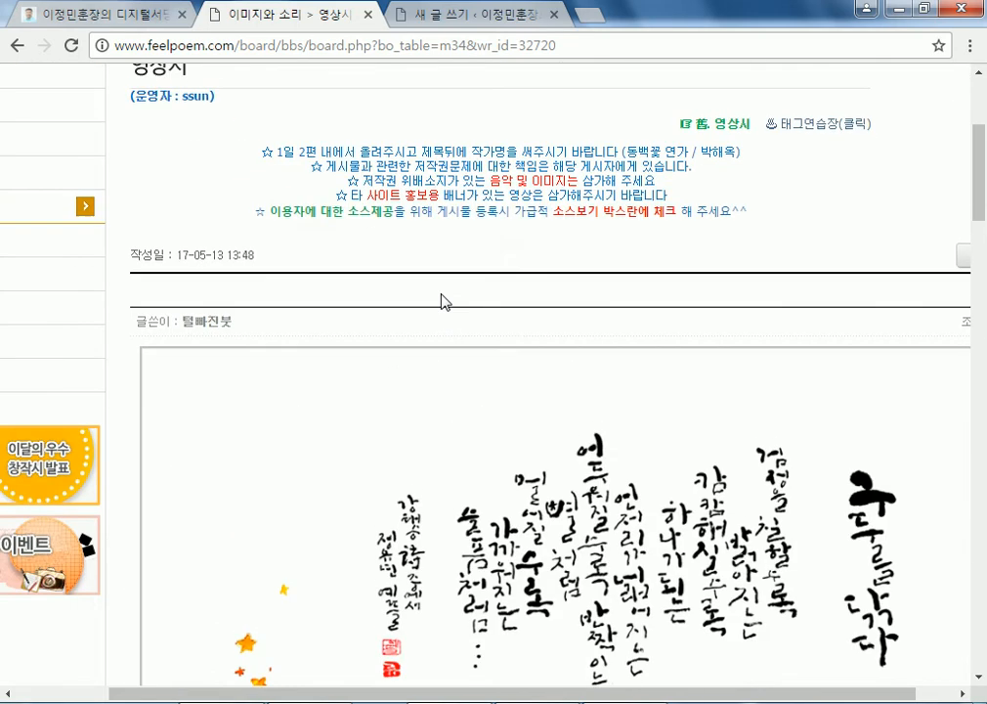
- Open the 낭송시 board and display the 애인 recitation post with its video in view
{"action": "mouse_move", "coordinate": [457, 156]}
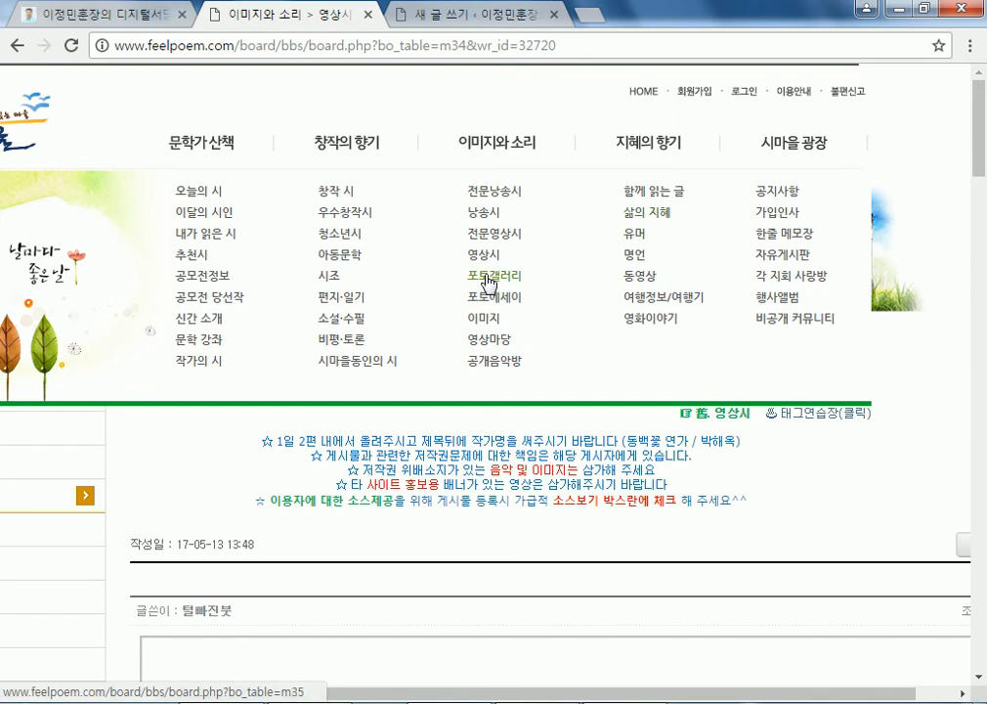
{"action": "left_click", "coordinate": [484, 212]}
{"action": "scroll", "coordinate": [391, 313], "scroll_direction": "down", "scroll_amount": 5}
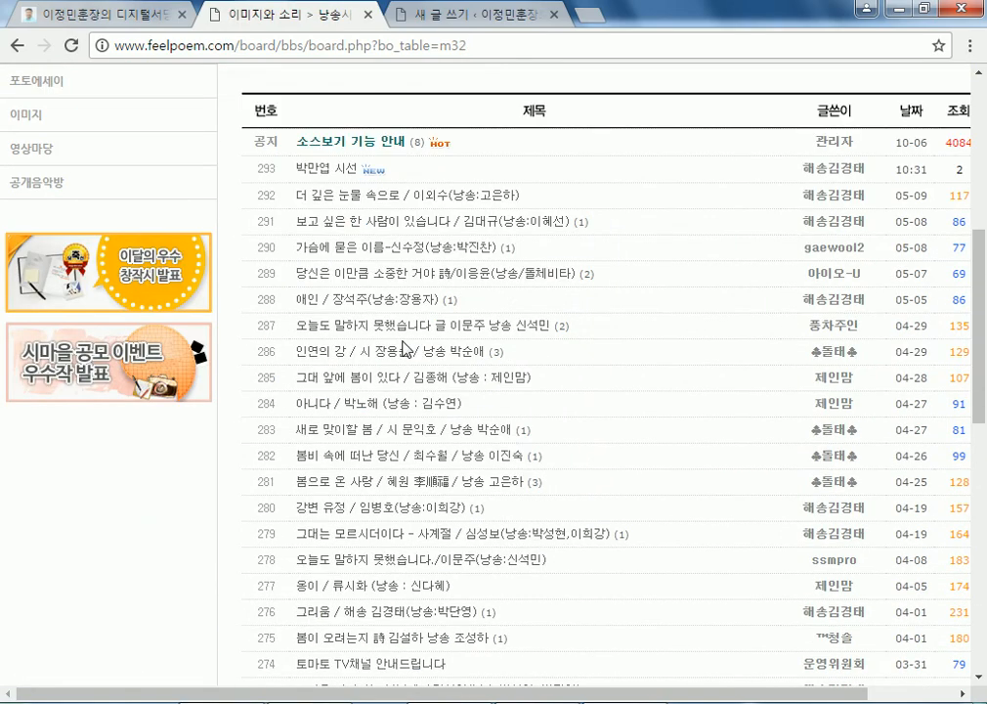
{"action": "left_click", "coordinate": [339, 308]}
{"action": "scroll", "coordinate": [476, 342], "scroll_direction": "down", "scroll_amount": 3}
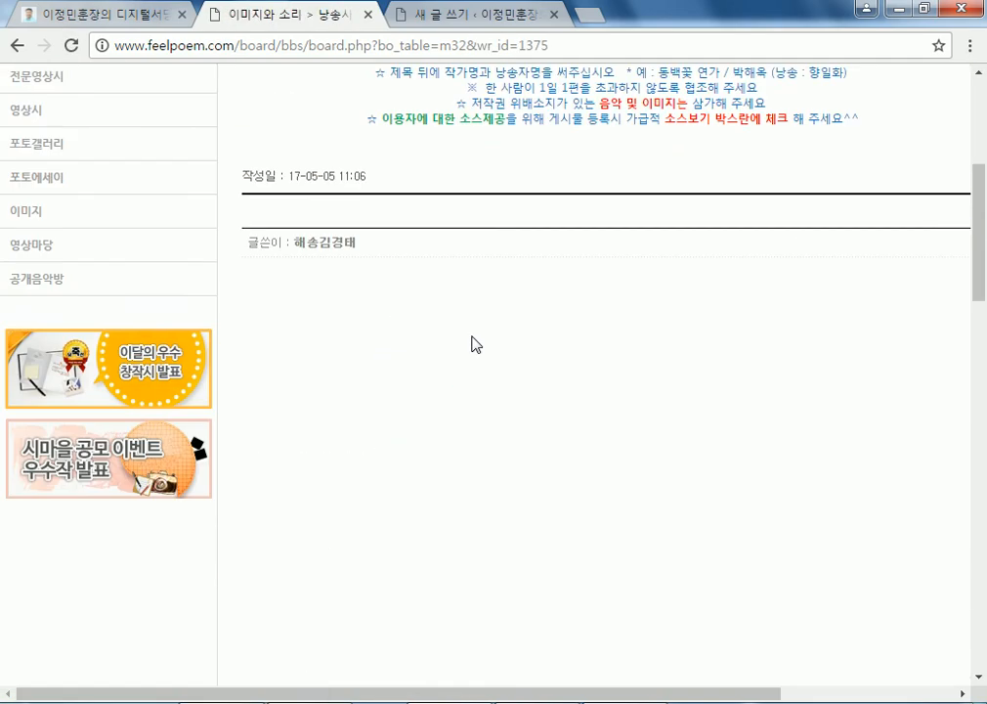
{"action": "scroll", "coordinate": [472, 344], "scroll_direction": "down", "scroll_amount": 4}
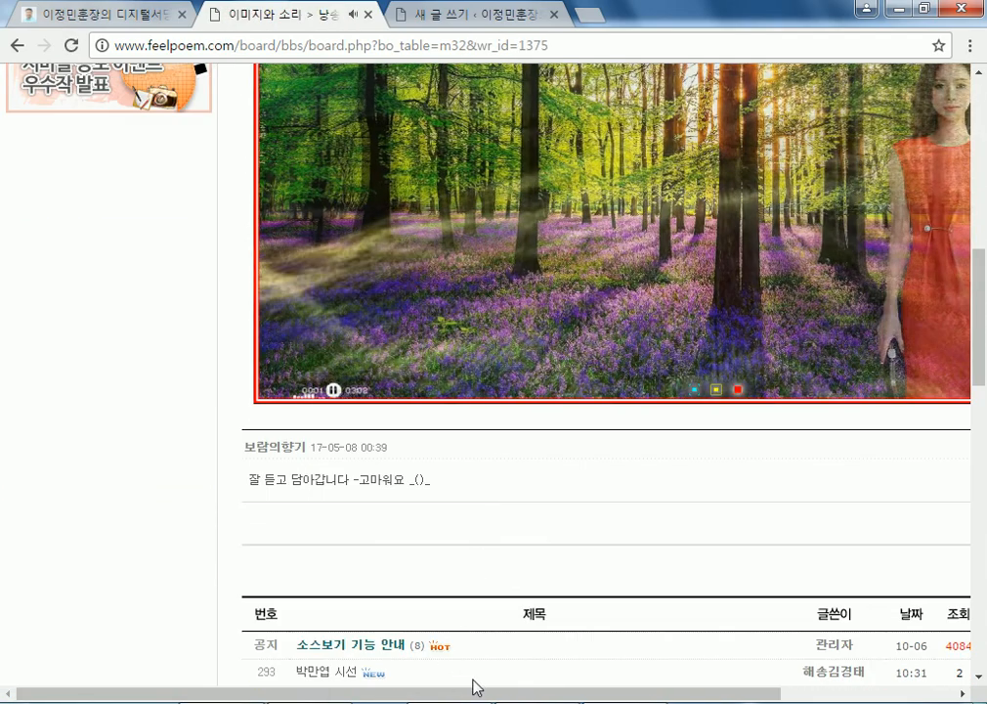
{"action": "left_click_drag", "start_coordinate": [474, 694], "coordinate": [597, 696]}
{"action": "scroll", "coordinate": [573, 488], "scroll_direction": "up", "scroll_amount": 2}
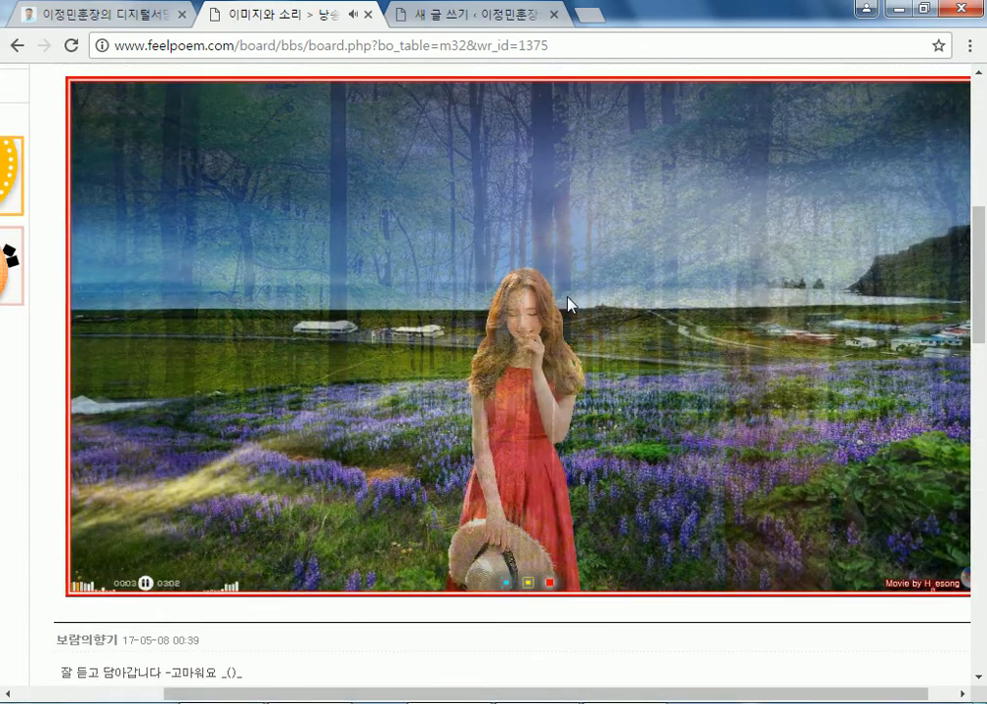
- Examine the board's notice about sharing source code and the video and comments of the 애인 post
{"action": "scroll", "coordinate": [671, 410], "scroll_direction": "up", "scroll_amount": 4}
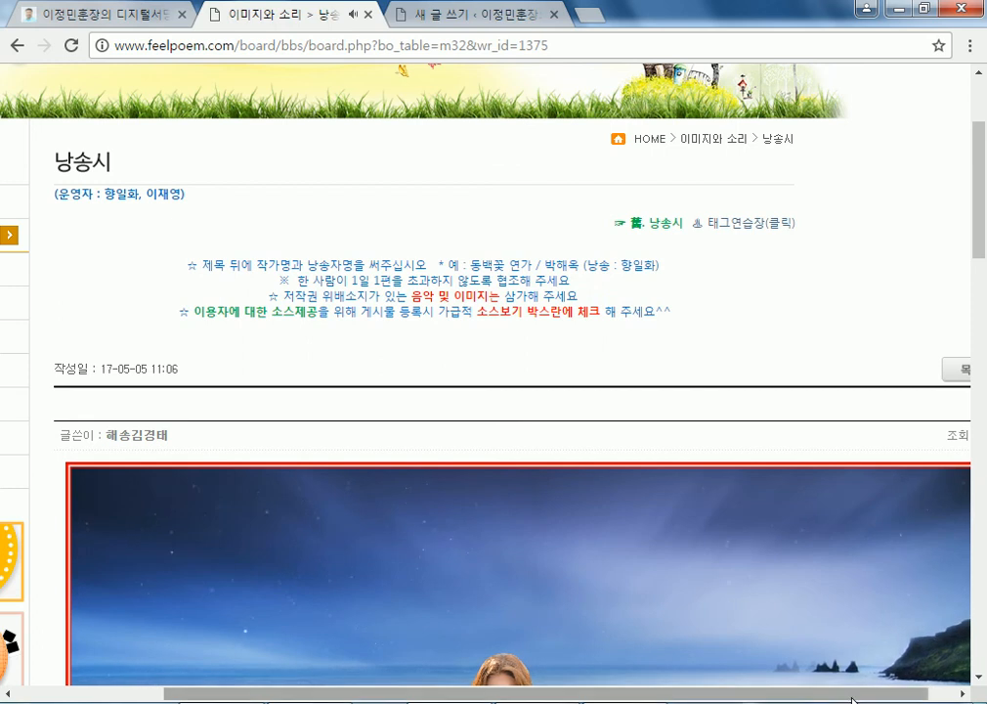
{"action": "left_click_drag", "start_coordinate": [937, 694], "coordinate": [963, 692]}
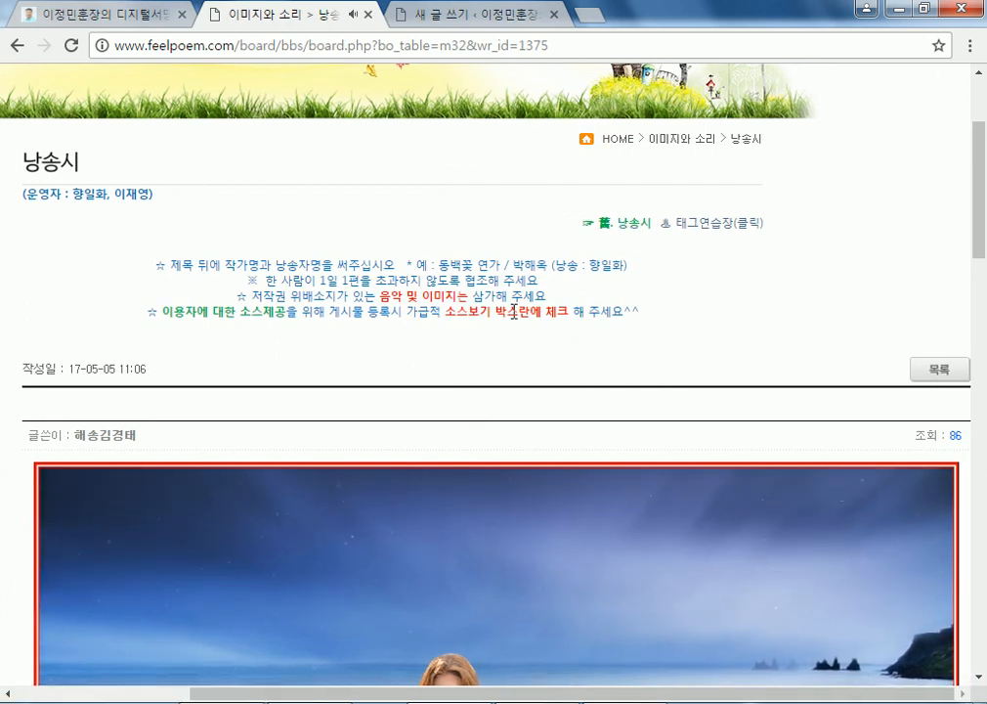
{"action": "left_click_drag", "start_coordinate": [261, 311], "coordinate": [407, 311]}
{"action": "left_click", "coordinate": [409, 307]}
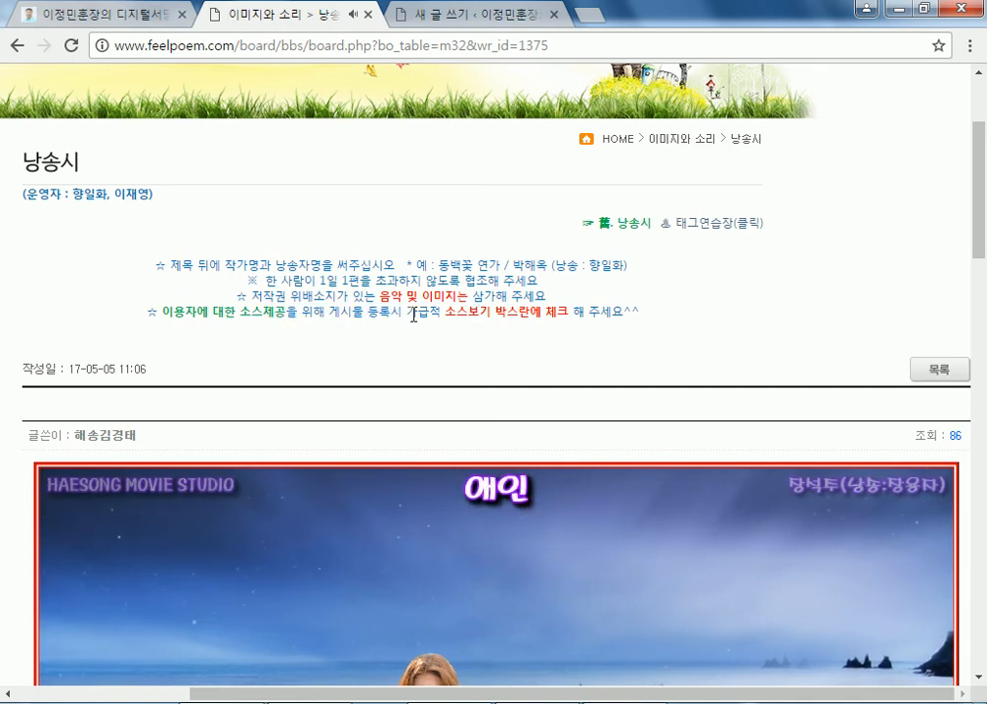
{"action": "scroll", "coordinate": [340, 400], "scroll_direction": "down", "scroll_amount": 7}
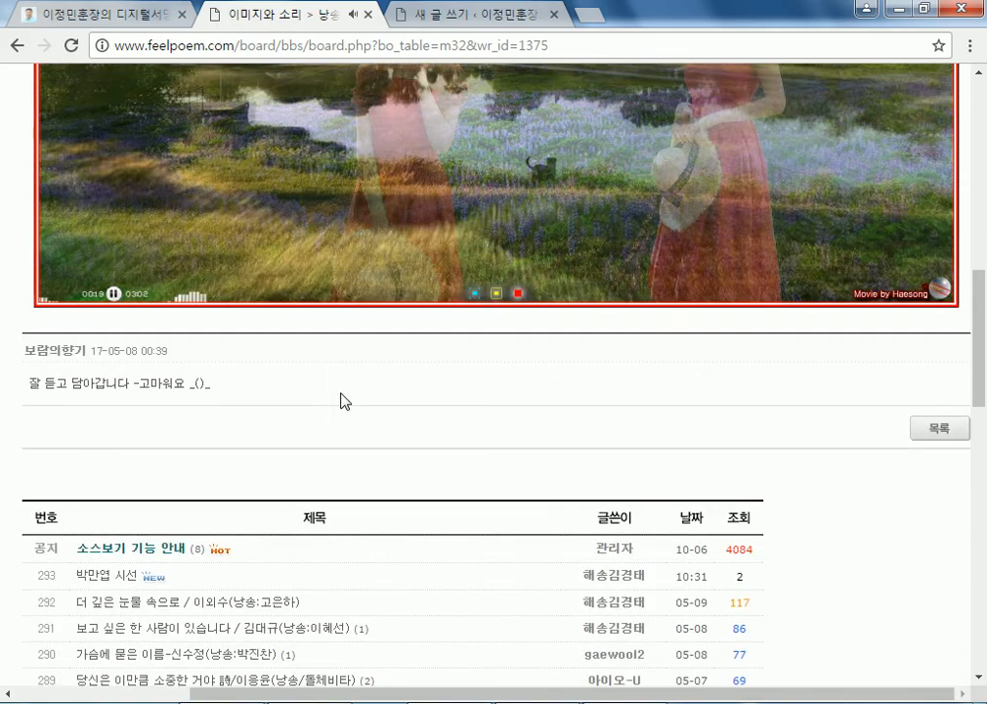
{"action": "scroll", "coordinate": [340, 401], "scroll_direction": "up", "scroll_amount": 3}
{"action": "scroll", "coordinate": [342, 401], "scroll_direction": "up", "scroll_amount": 5}
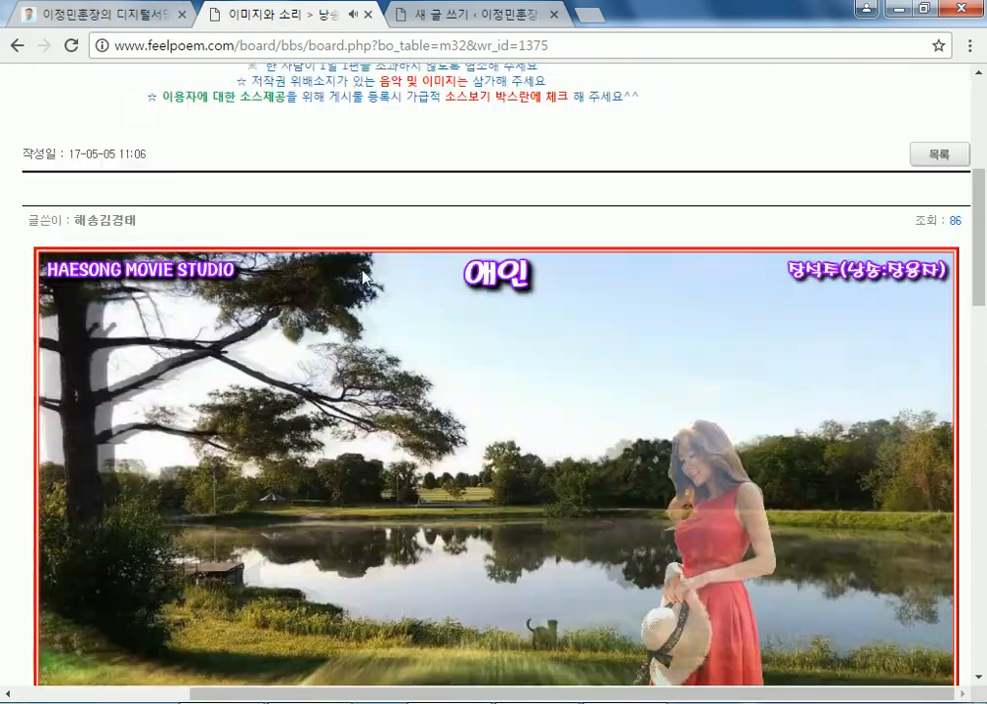
- Open the page source of the 애인 post and look through its HTML code
{"action": "right_click", "coordinate": [348, 409]}
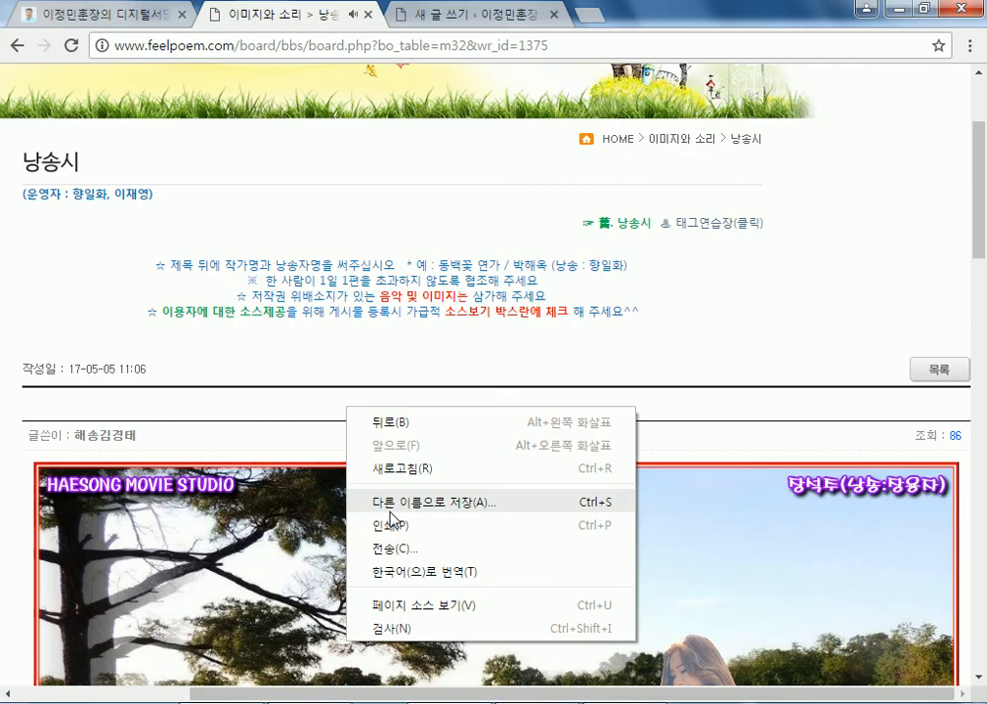
{"action": "left_click", "coordinate": [381, 606]}
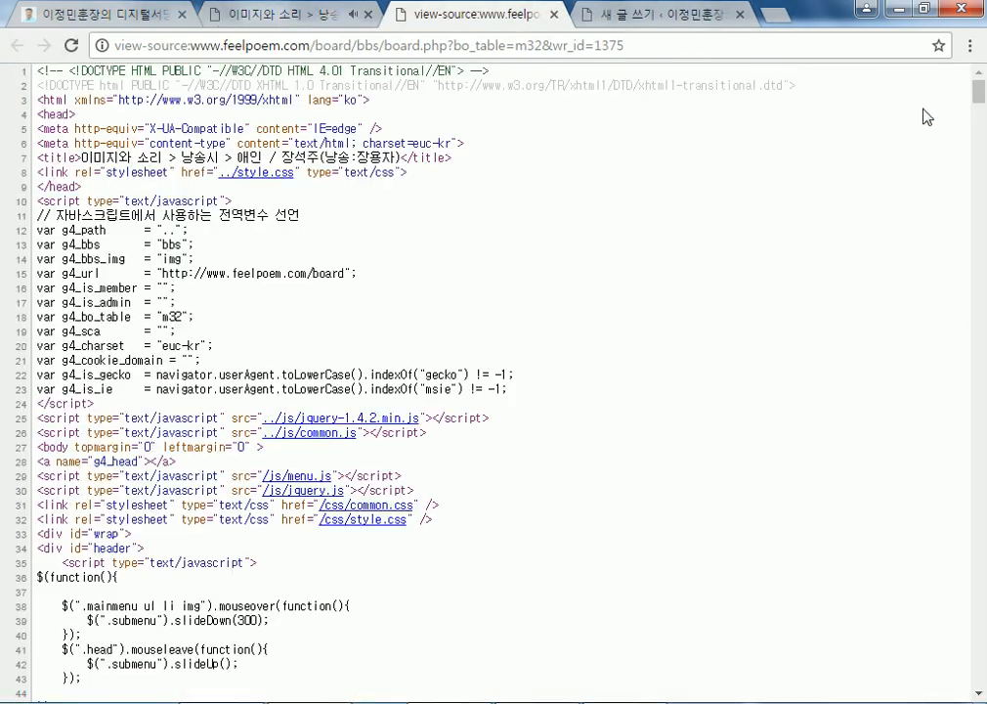
{"action": "left_click_drag", "start_coordinate": [979, 96], "coordinate": [915, 642]}
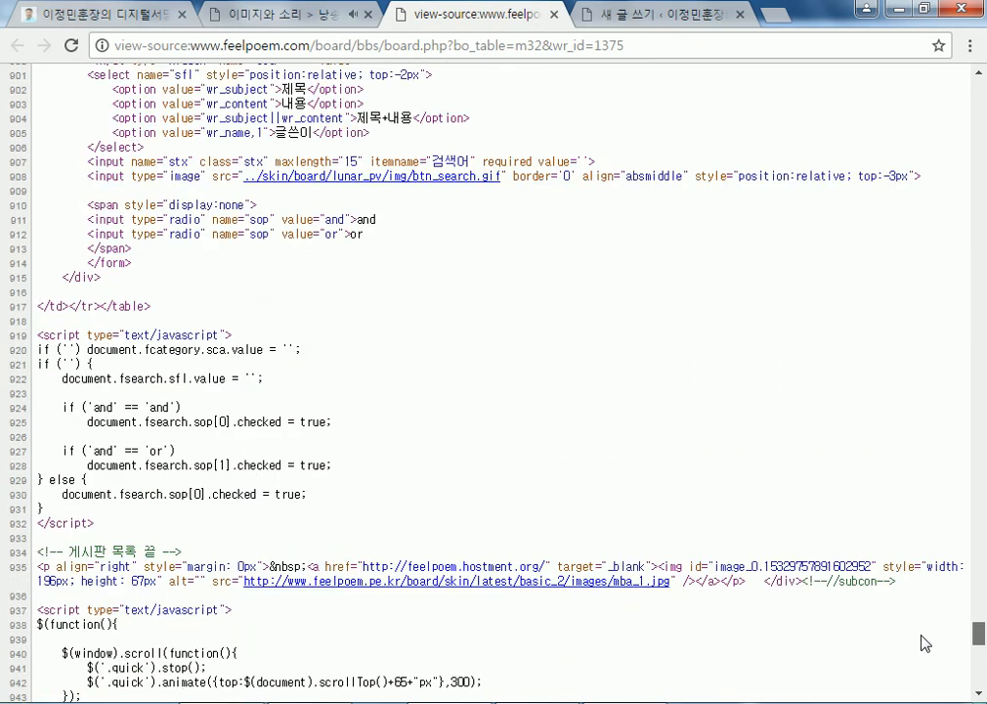
- Compare the 애인 post's page and its author line with the HTML code in its page source
{"action": "left_click", "coordinate": [287, 13]}
{"action": "scroll", "coordinate": [196, 332], "scroll_direction": "down", "scroll_amount": 2}
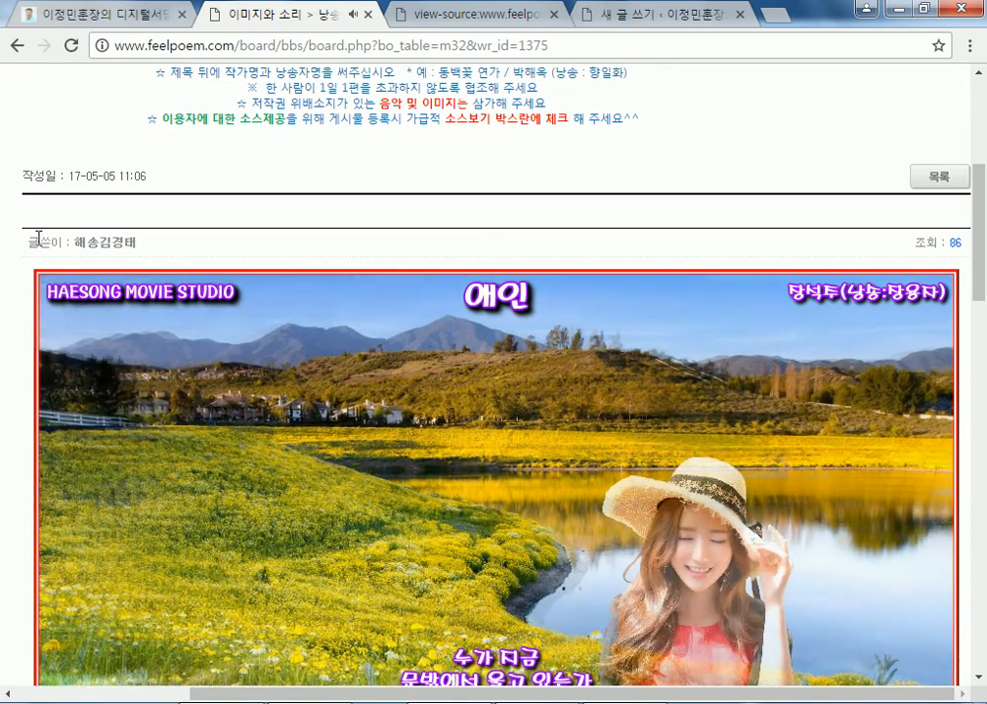
{"action": "left_click_drag", "start_coordinate": [27, 243], "coordinate": [359, 364]}
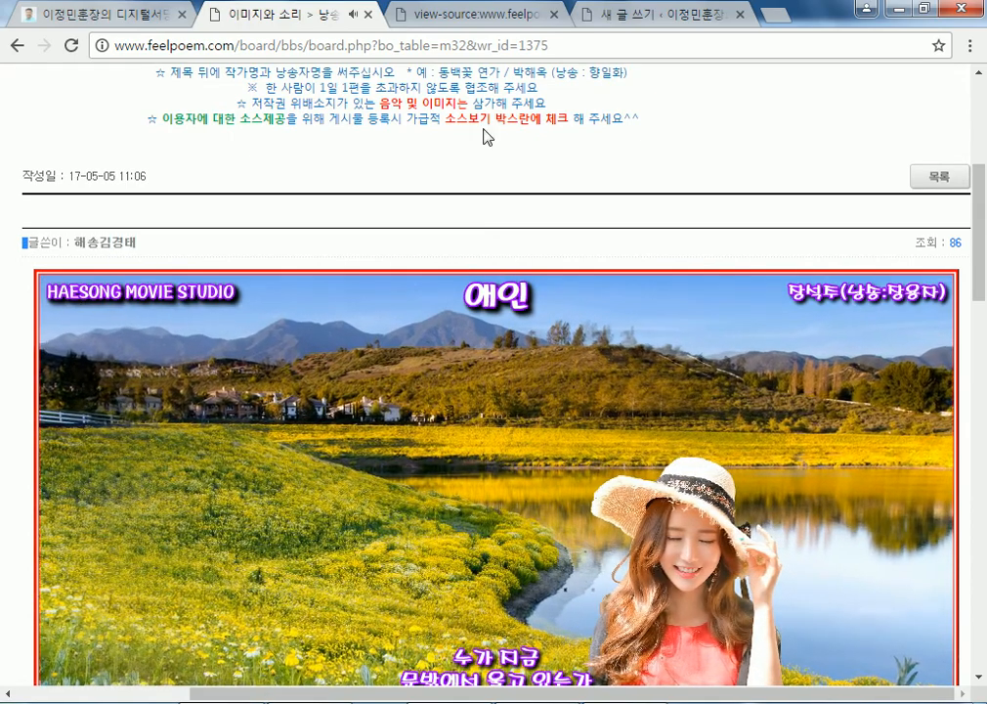
{"action": "left_click", "coordinate": [492, 19]}
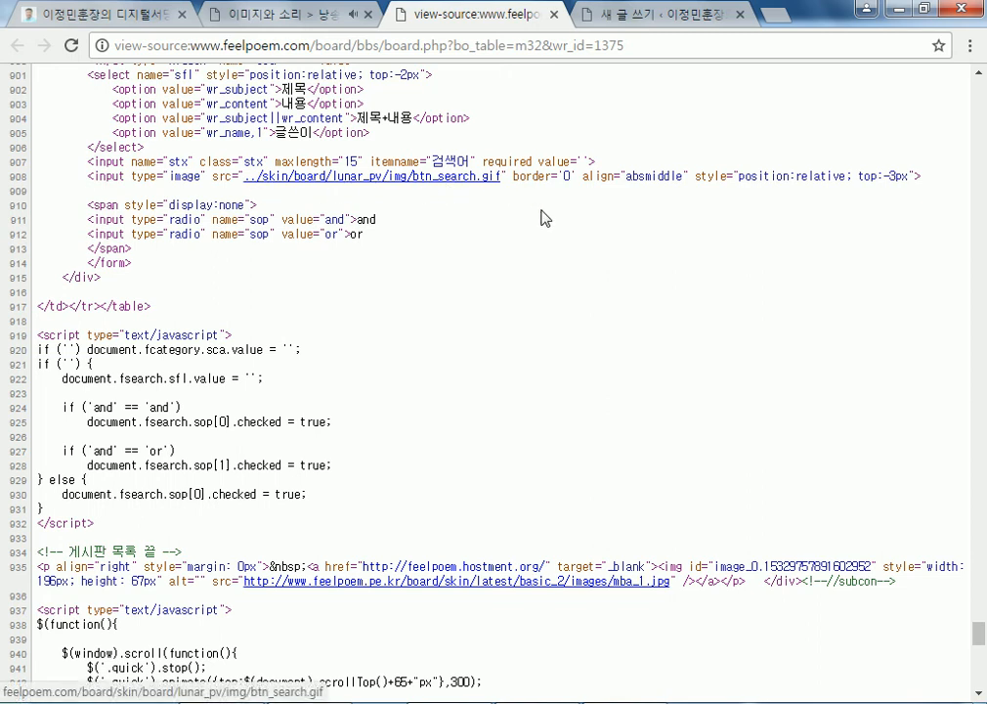
{"action": "scroll", "coordinate": [499, 291], "scroll_direction": "down", "scroll_amount": 2}
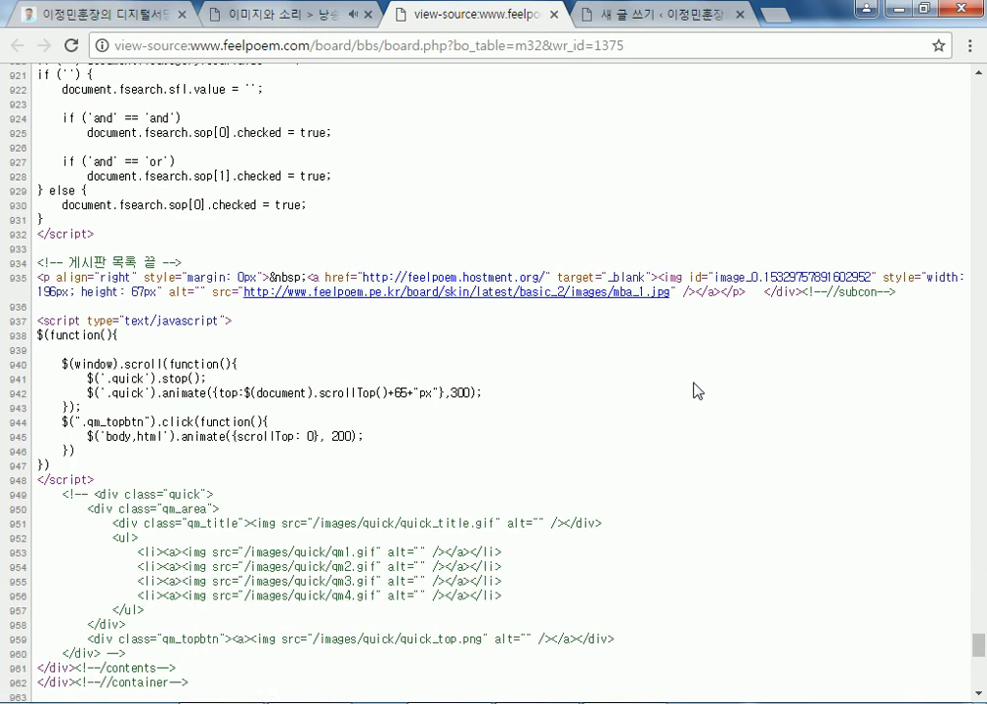
{"action": "scroll", "coordinate": [191, 230], "scroll_direction": "up", "scroll_amount": 9}
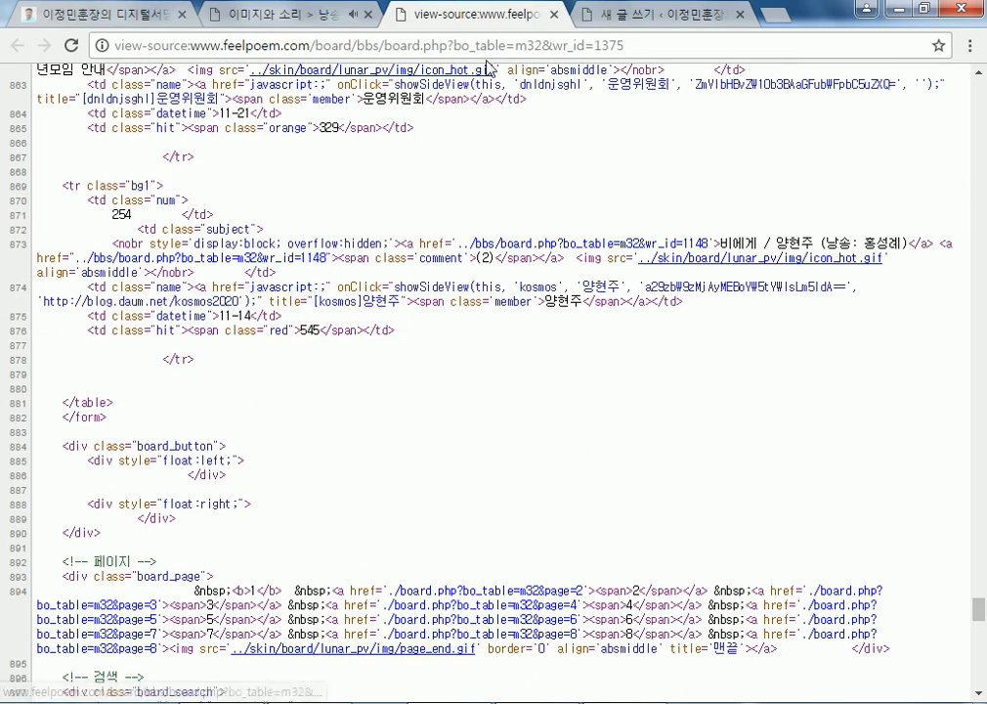
- Check the empty new post's text editor, close the 애인 source page and switch the post editor to visual mode
{"action": "left_click", "coordinate": [280, 14]}
{"action": "left_click", "coordinate": [668, 13]}
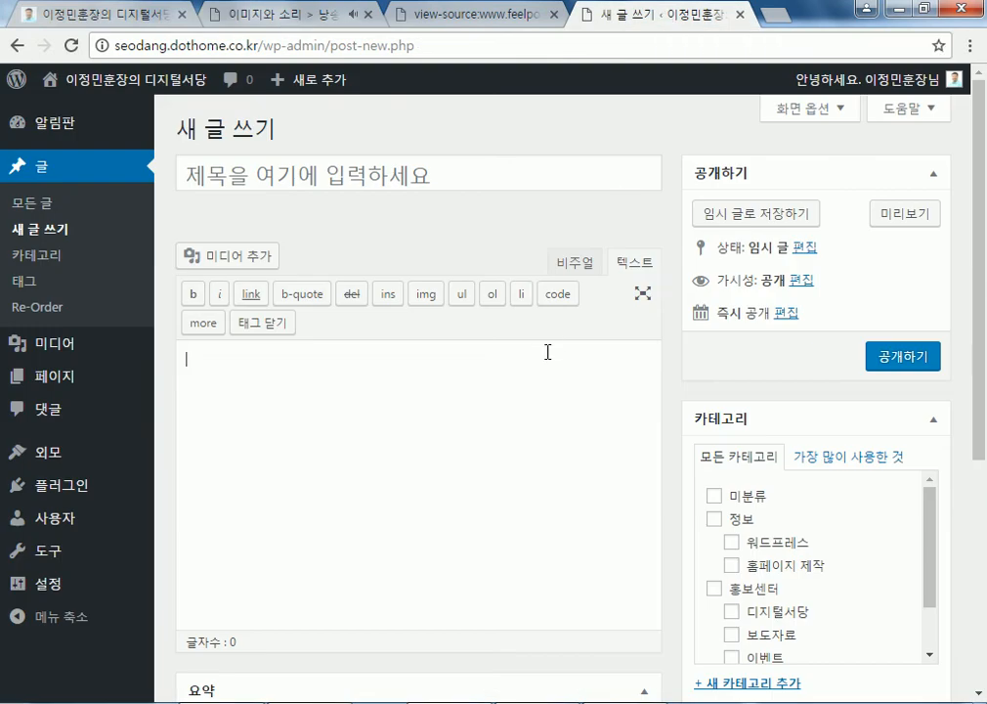
{"action": "left_click", "coordinate": [634, 272]}
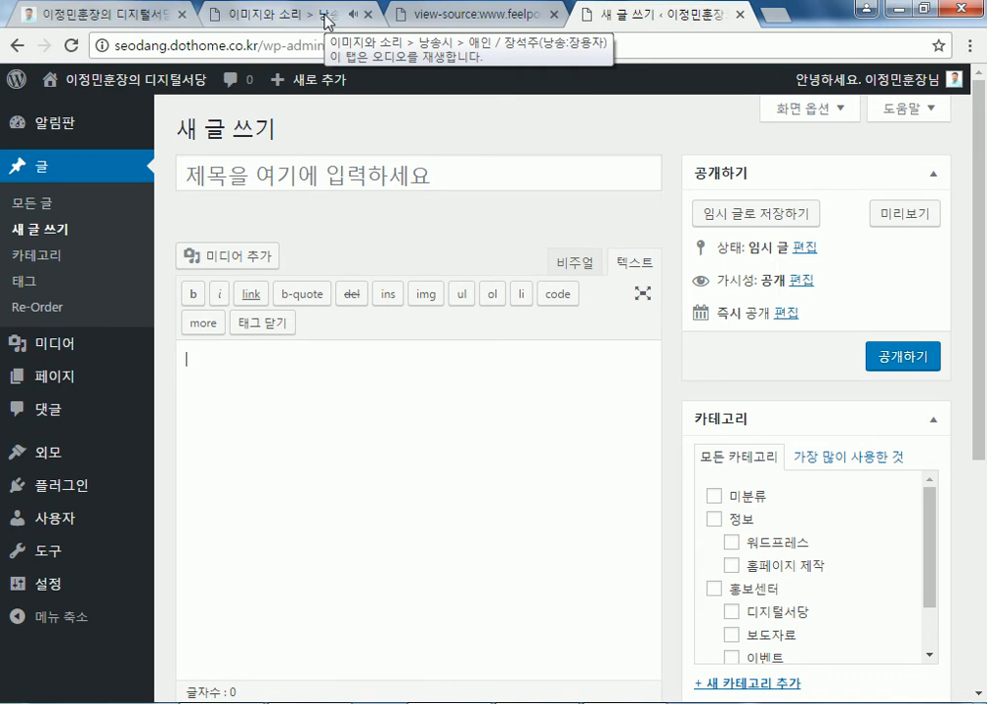
{"action": "left_click", "coordinate": [439, 17]}
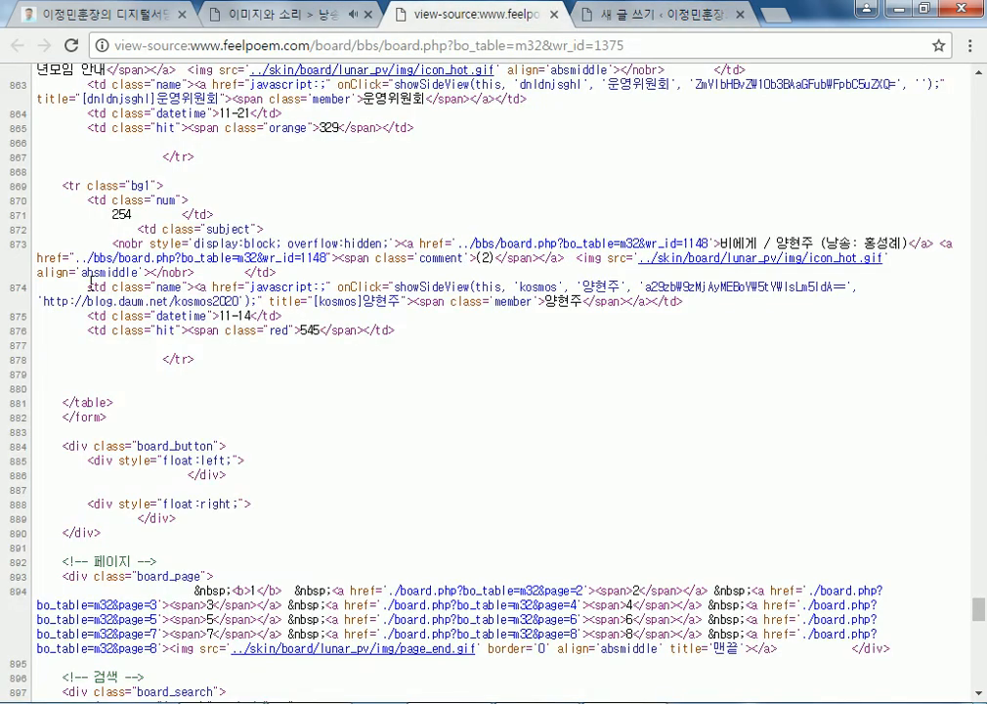
{"action": "left_click", "coordinate": [555, 14]}
{"action": "left_click", "coordinate": [575, 264]}
- Try to select the 애인 post's content directly on the page, from the comments up to the author line
{"action": "left_click", "coordinate": [288, 16]}
{"action": "scroll", "coordinate": [95, 291], "scroll_direction": "down", "scroll_amount": 1}
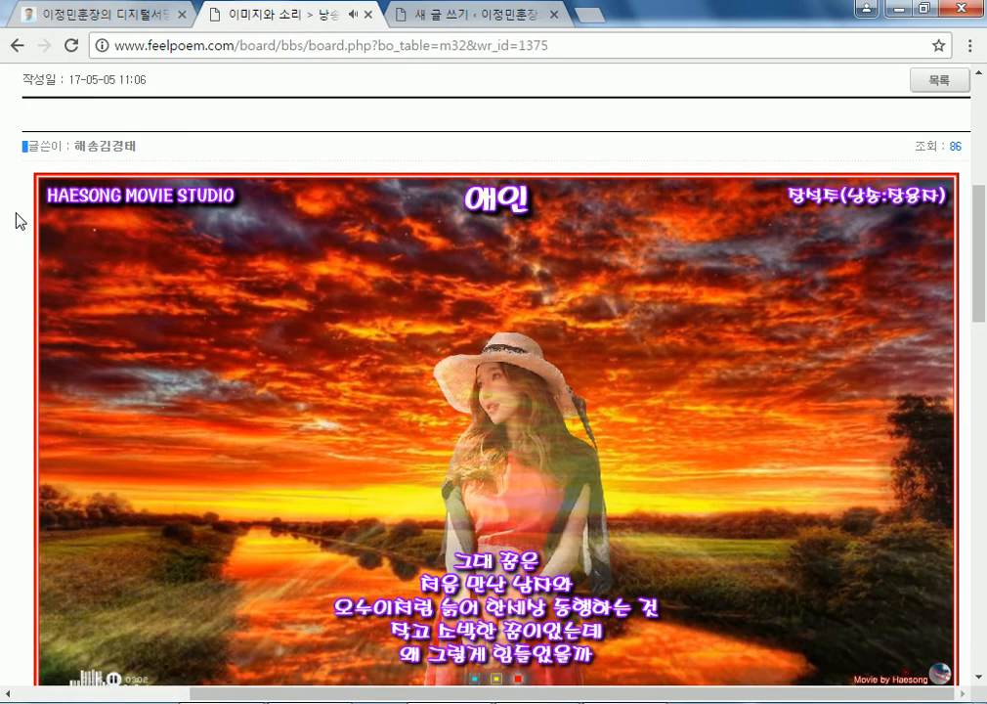
{"action": "key", "text": "ctrl+a"}
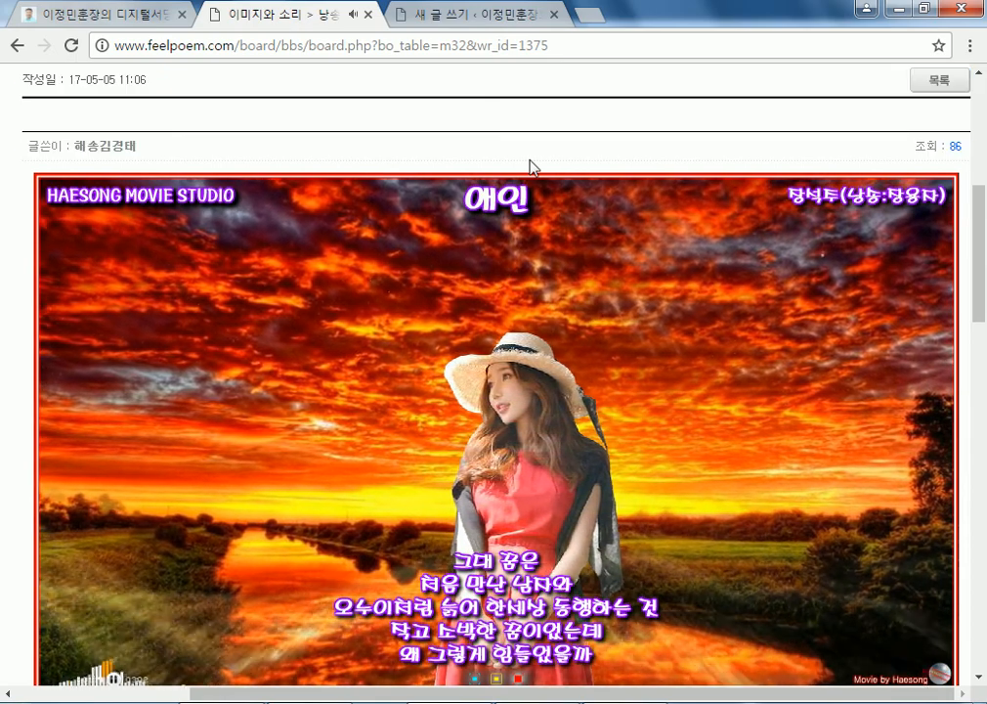
{"action": "scroll", "coordinate": [659, 567], "scroll_direction": "down", "scroll_amount": 9}
{"action": "left_click_drag", "start_coordinate": [450, 684], "coordinate": [194, 171]}
{"action": "scroll", "coordinate": [427, 205], "scroll_direction": "up", "scroll_amount": 6}
{"action": "left_click", "coordinate": [192, 171]}
{"action": "scroll", "coordinate": [191, 170], "scroll_direction": "up", "scroll_amount": 5}
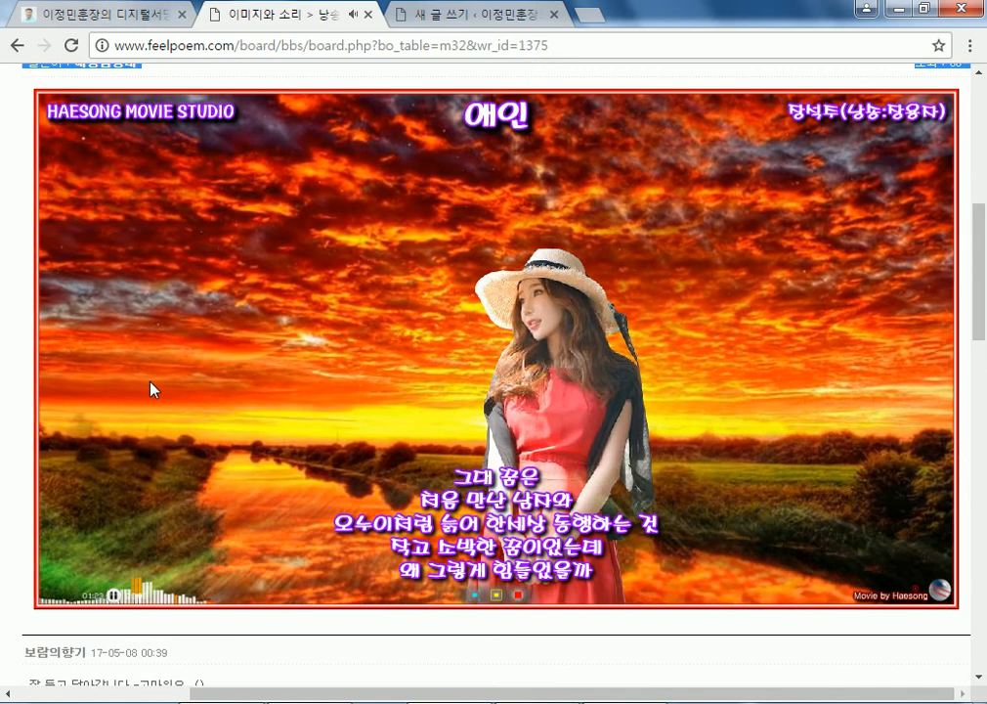
- Open the page source of the 애인 post again from a blank area outside the Flash video
{"action": "right_click", "coordinate": [241, 332]}
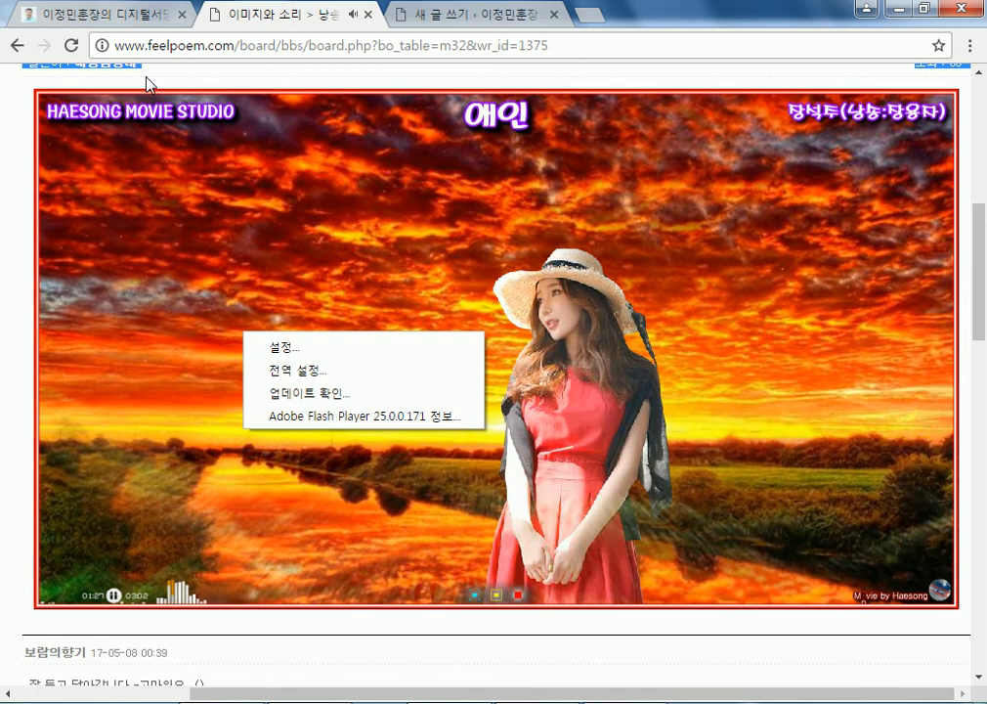
{"action": "right_click", "coordinate": [115, 62]}
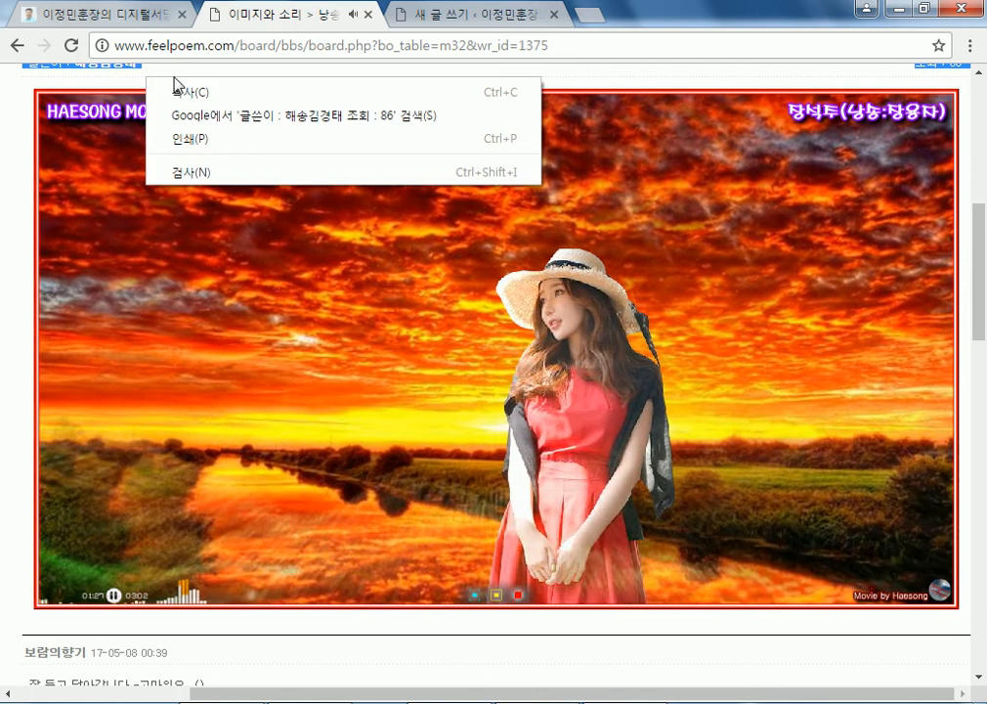
{"action": "left_click", "coordinate": [120, 86]}
{"action": "right_click", "coordinate": [167, 83]}
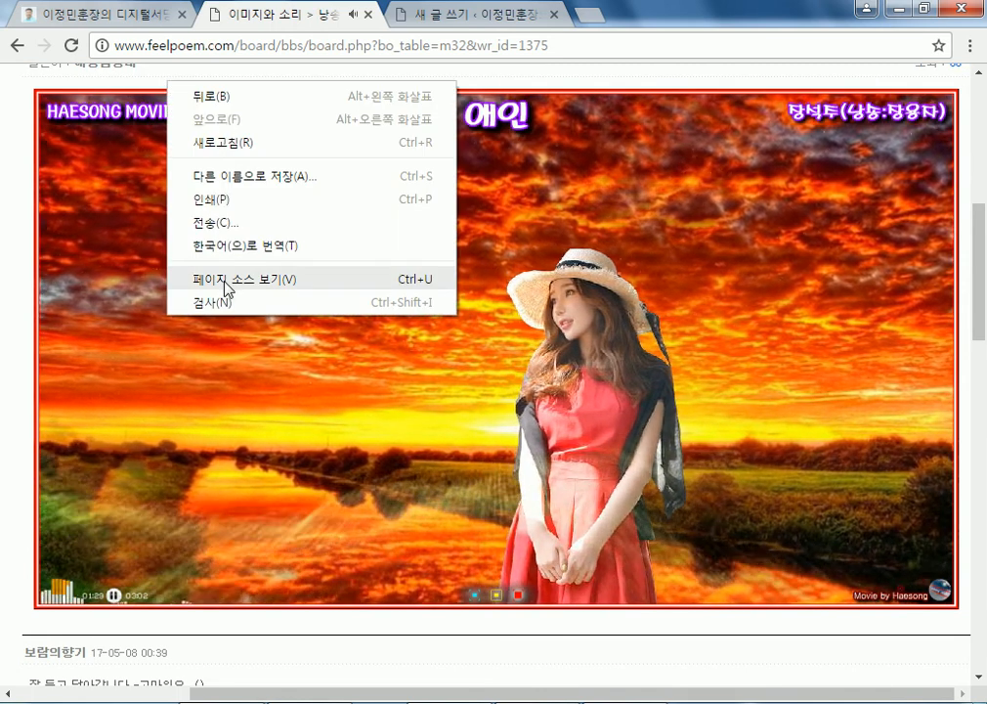
{"action": "left_click", "coordinate": [227, 278]}
{"action": "left_click", "coordinate": [326, 21]}
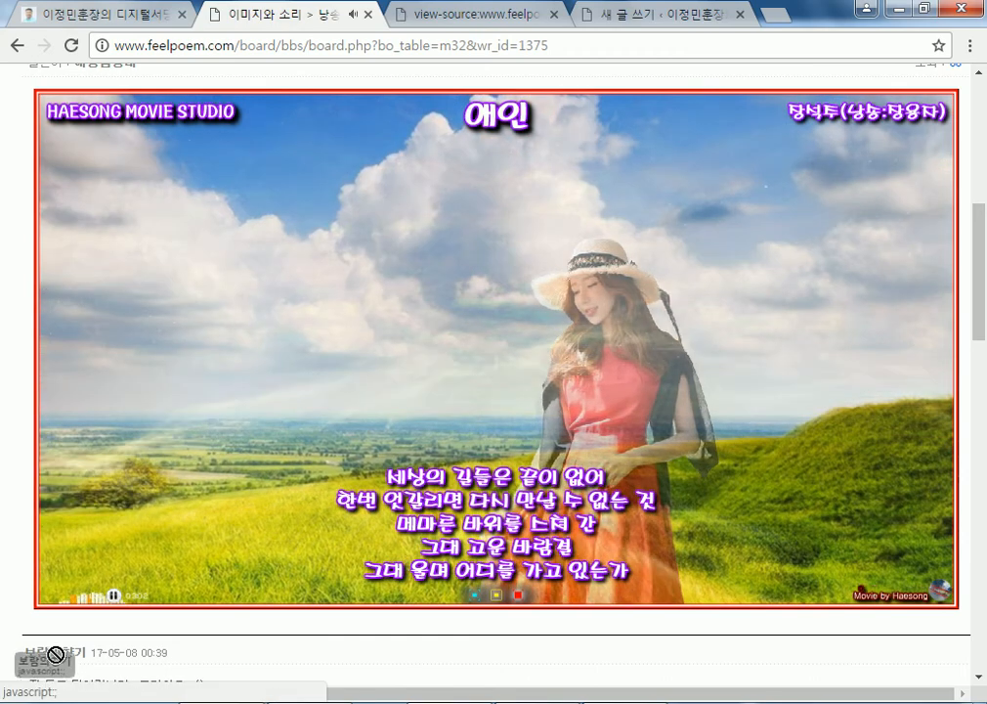
{"action": "left_click", "coordinate": [543, 16]}
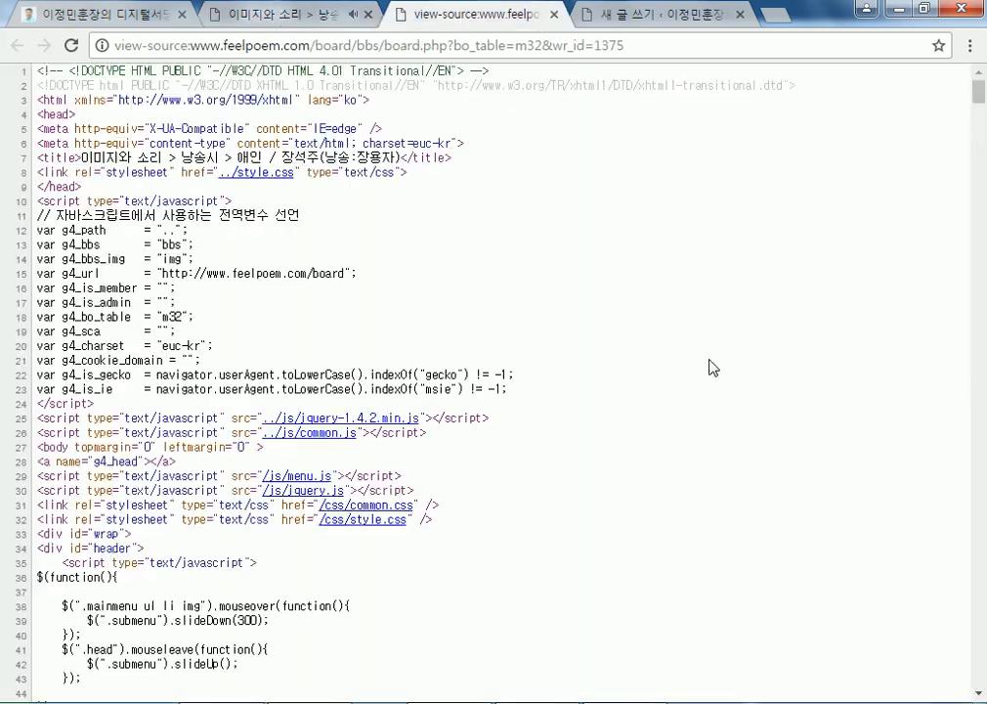
- Copy the whole writeContents span with the 1331.swf EMBED code under the 내용 출력 comment in the source
{"action": "left_click_drag", "start_coordinate": [977, 93], "coordinate": [975, 220]}
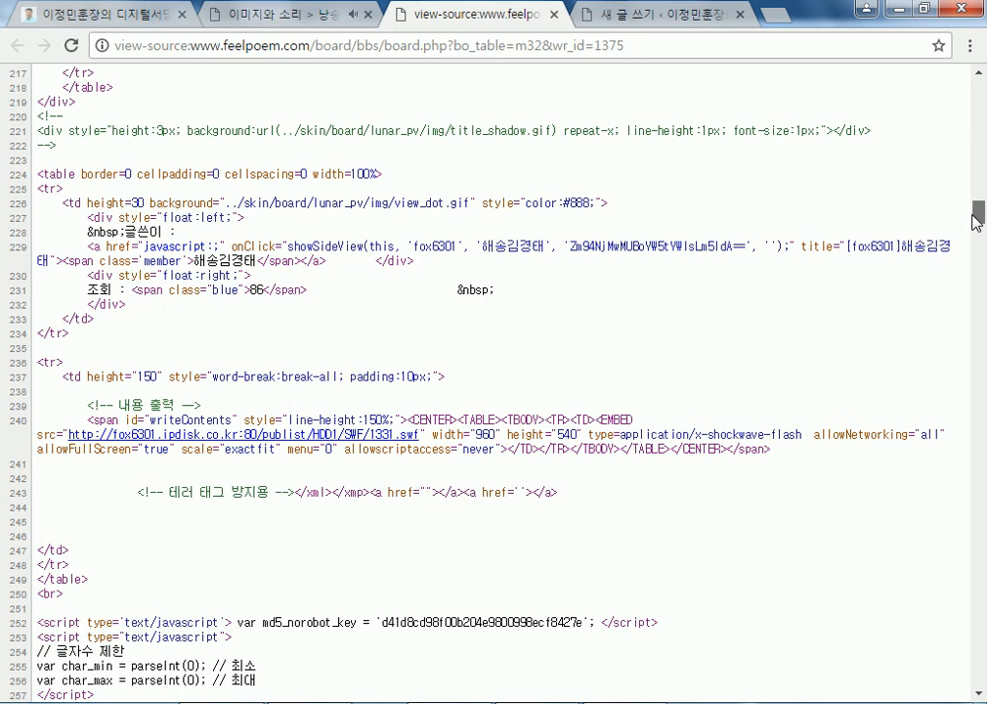
{"action": "scroll", "coordinate": [276, 446], "scroll_direction": "down", "scroll_amount": 3}
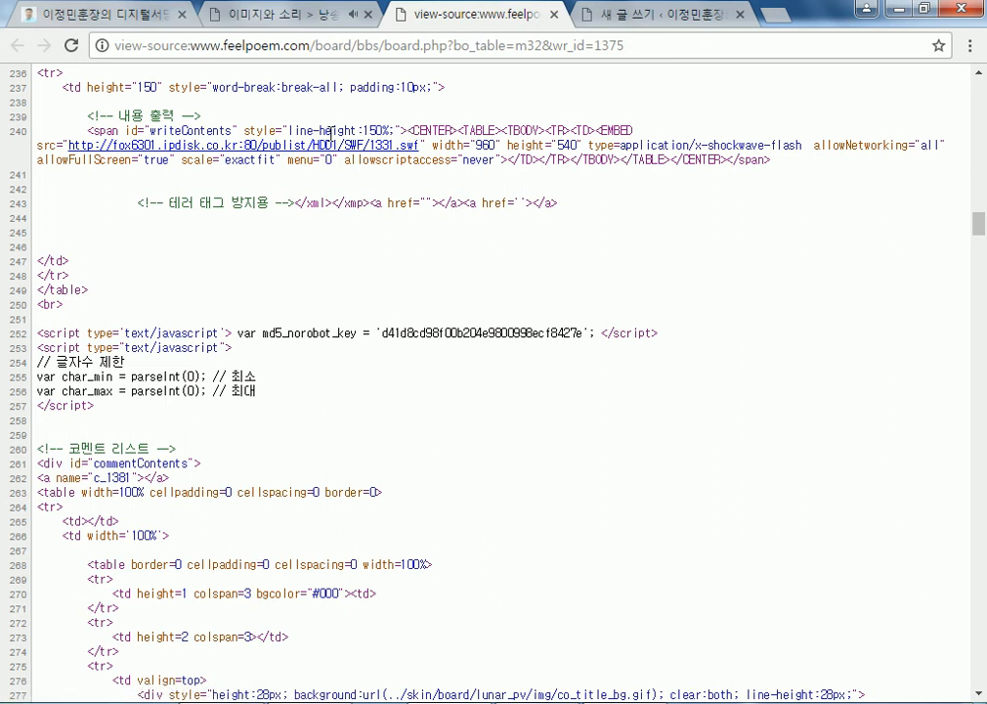
{"action": "left_click_drag", "start_coordinate": [88, 130], "coordinate": [759, 162]}
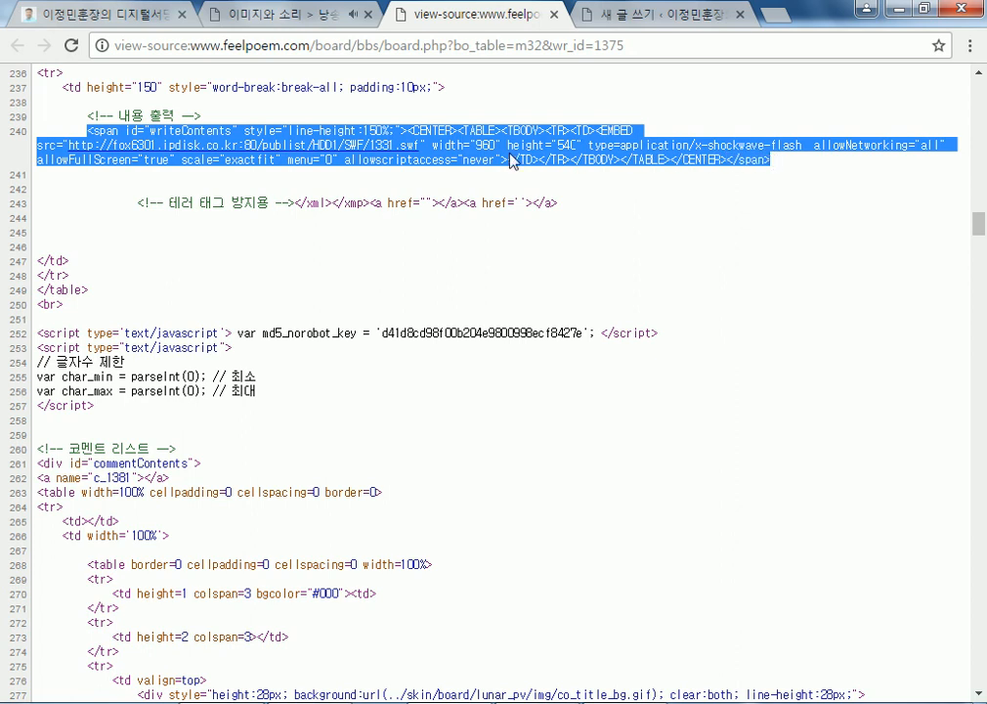
{"action": "right_click", "coordinate": [346, 149]}
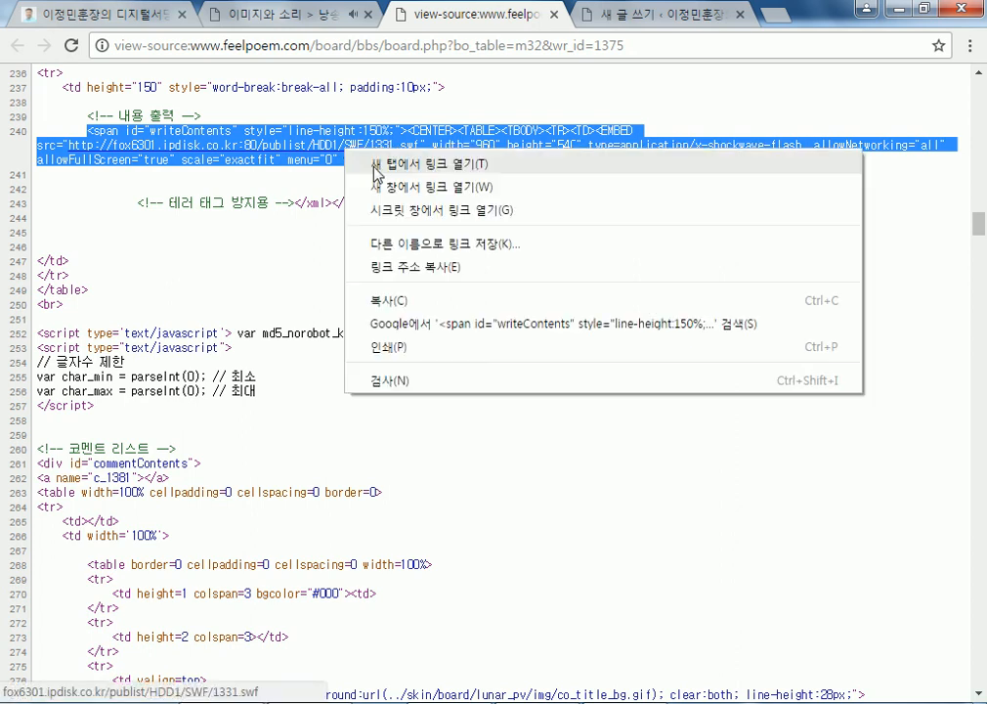
{"action": "left_click", "coordinate": [383, 303]}
- Paste the copied embed code into the new post's body in text mode and check it in visual mode
{"action": "left_click", "coordinate": [650, 15]}
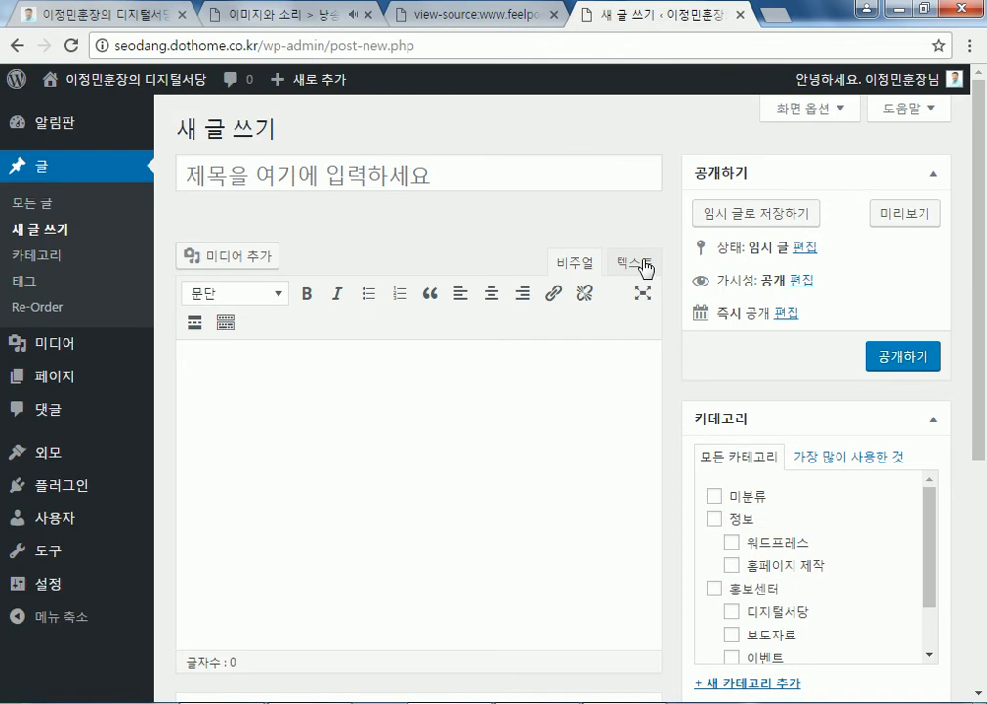
{"action": "left_click", "coordinate": [635, 262]}
{"action": "left_click", "coordinate": [438, 407]}
{"action": "key", "text": "ctrl+v"}
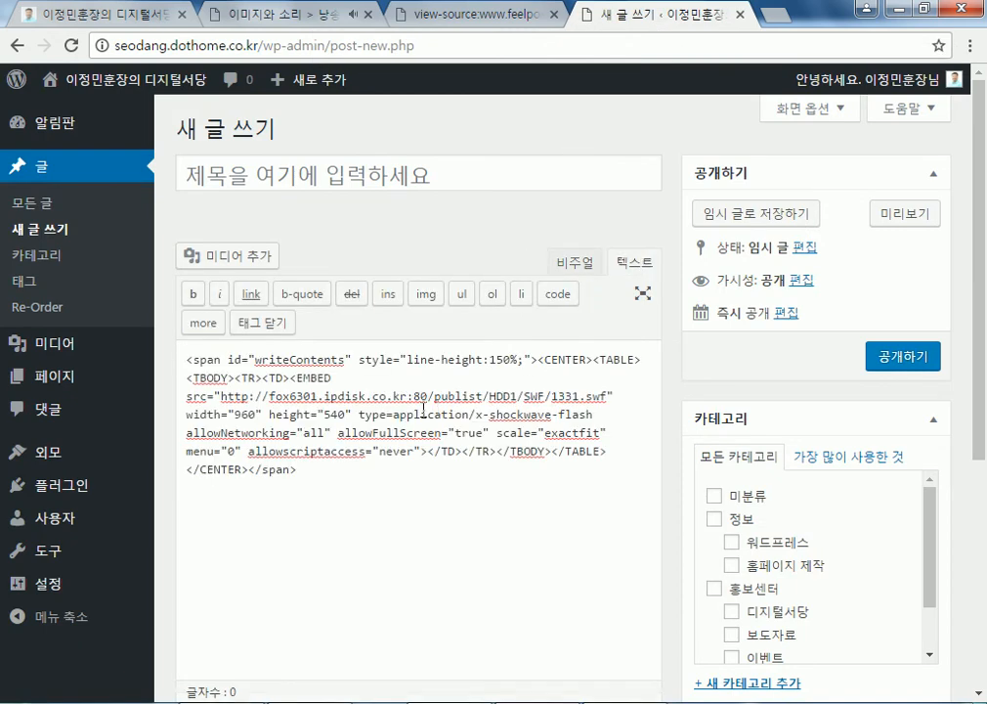
{"action": "left_click", "coordinate": [577, 262]}
{"action": "scroll", "coordinate": [509, 508], "scroll_direction": "down", "scroll_amount": 2}
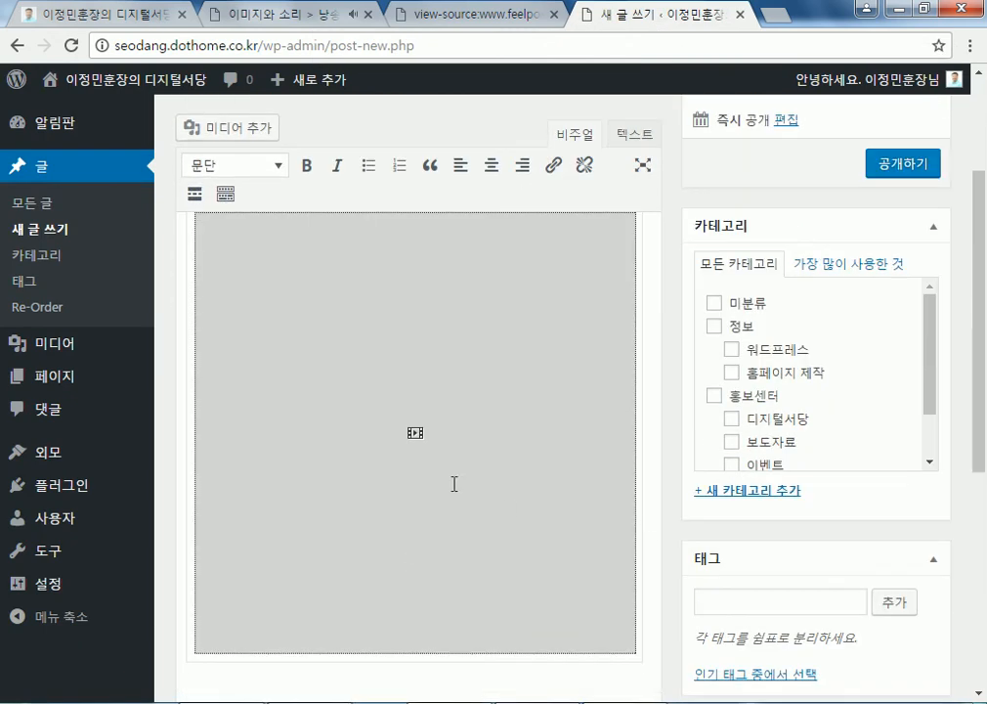
{"action": "scroll", "coordinate": [413, 440], "scroll_direction": "up", "scroll_amount": 3}
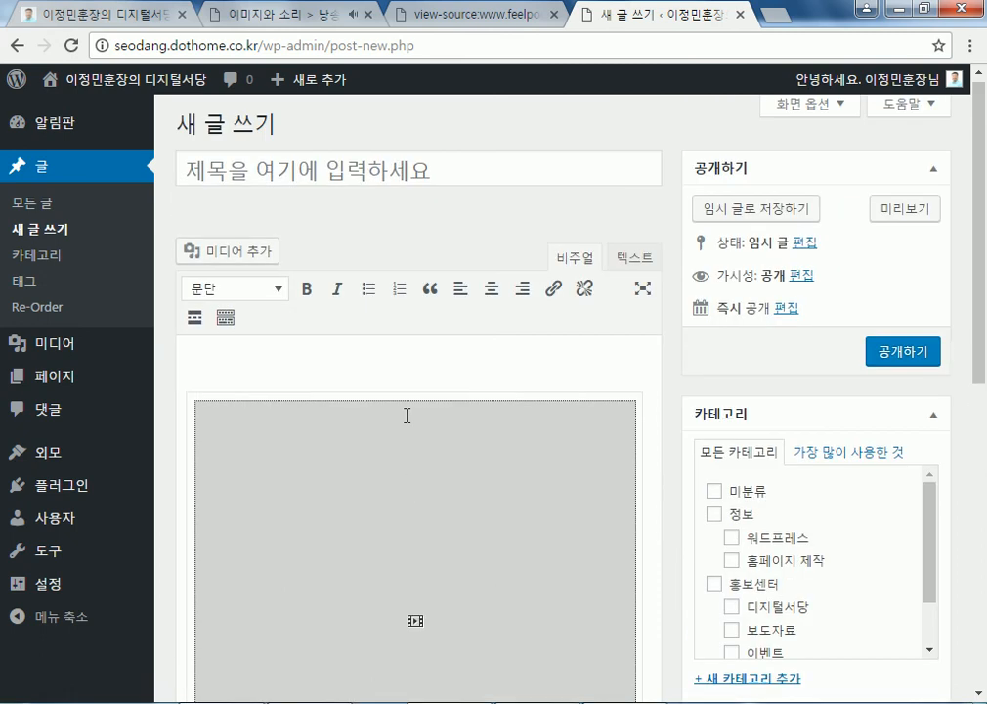
- Title the new post 영상시(복사) and publish it
{"action": "left_click", "coordinate": [356, 160]}
{"action": "type", "text": "ㅇㅕㅇㅅ"}
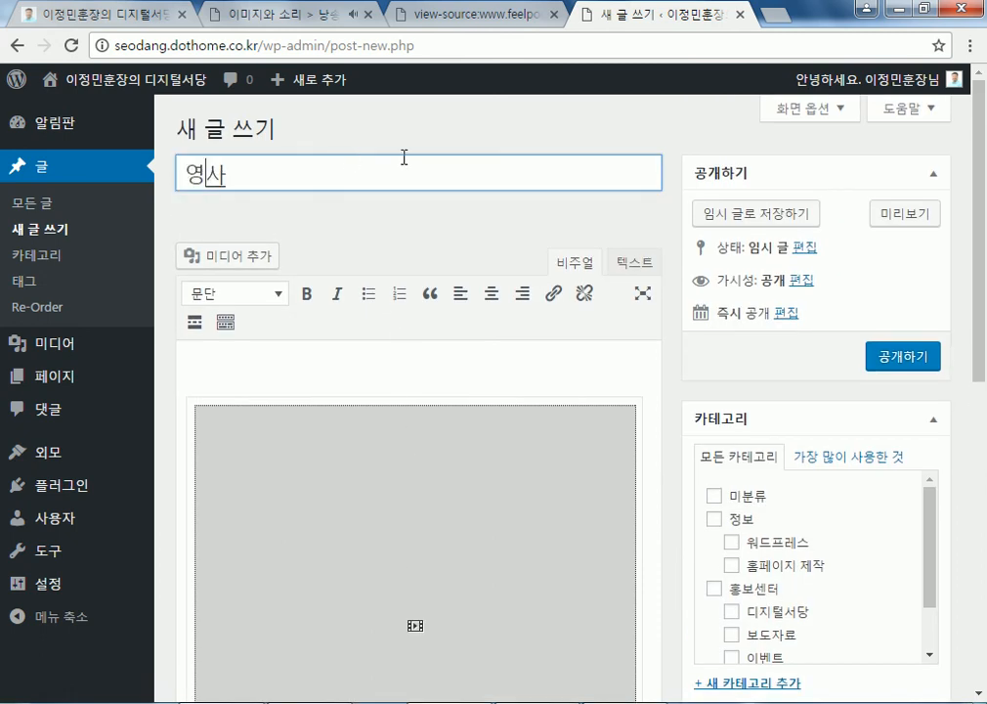
{"action": "type", "text": "ㅏㅇㅅㅣ(ㅂㅗㄱㅅㅏ"}
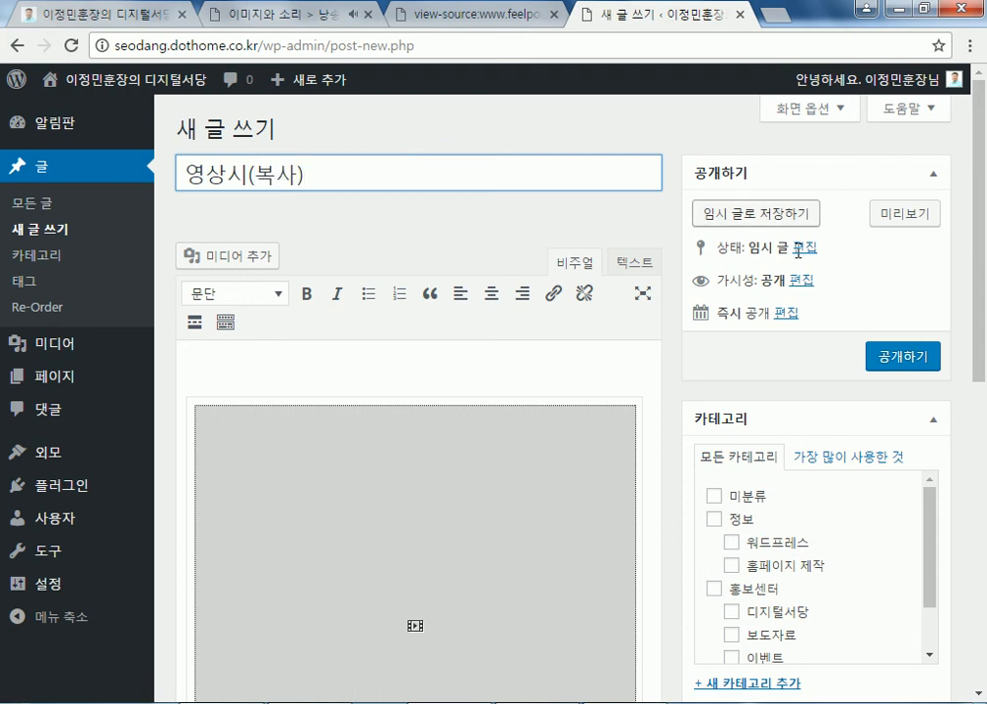
{"action": "left_click", "coordinate": [886, 355]}
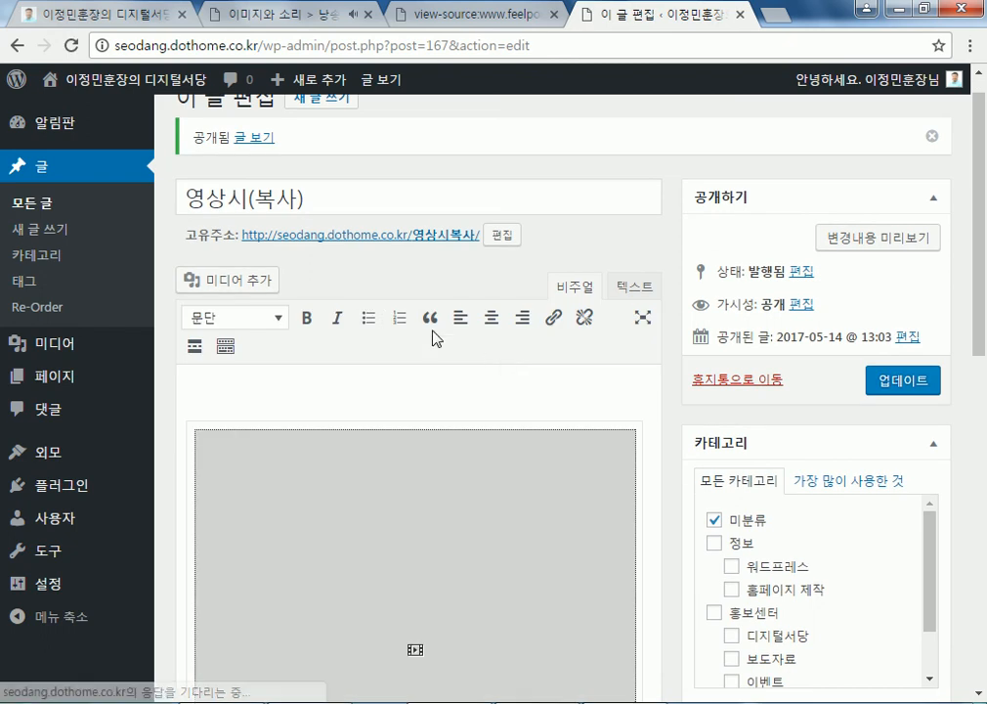
- View the published 영상시(복사) post on the site and check its embedded video
{"action": "scroll", "coordinate": [375, 337], "scroll_direction": "up", "scroll_amount": 1}
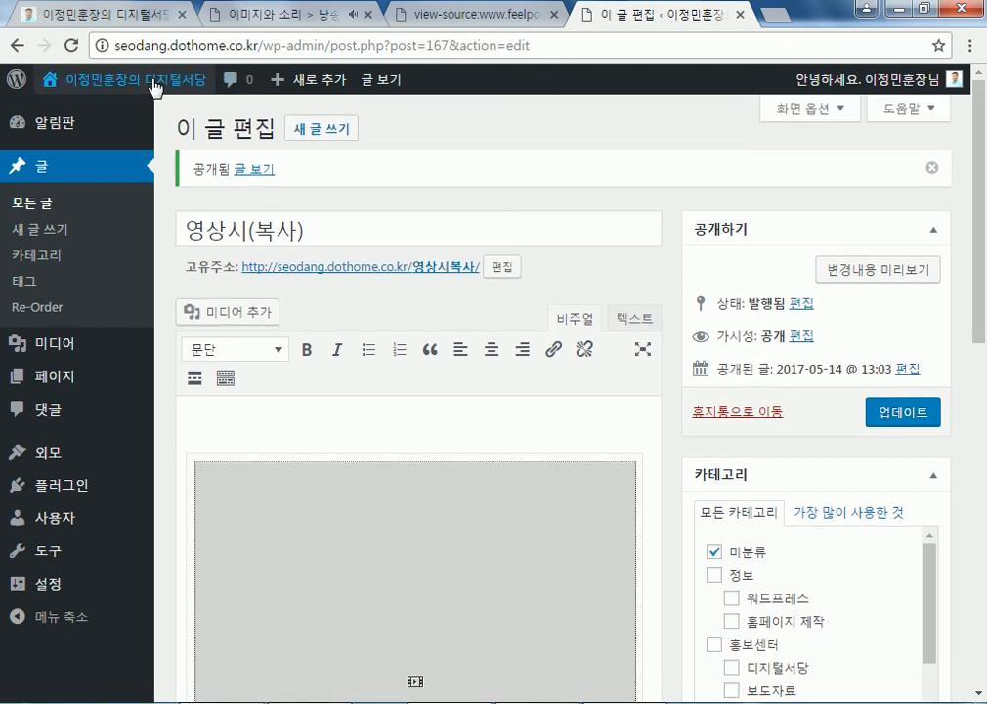
{"action": "left_click", "coordinate": [388, 267]}
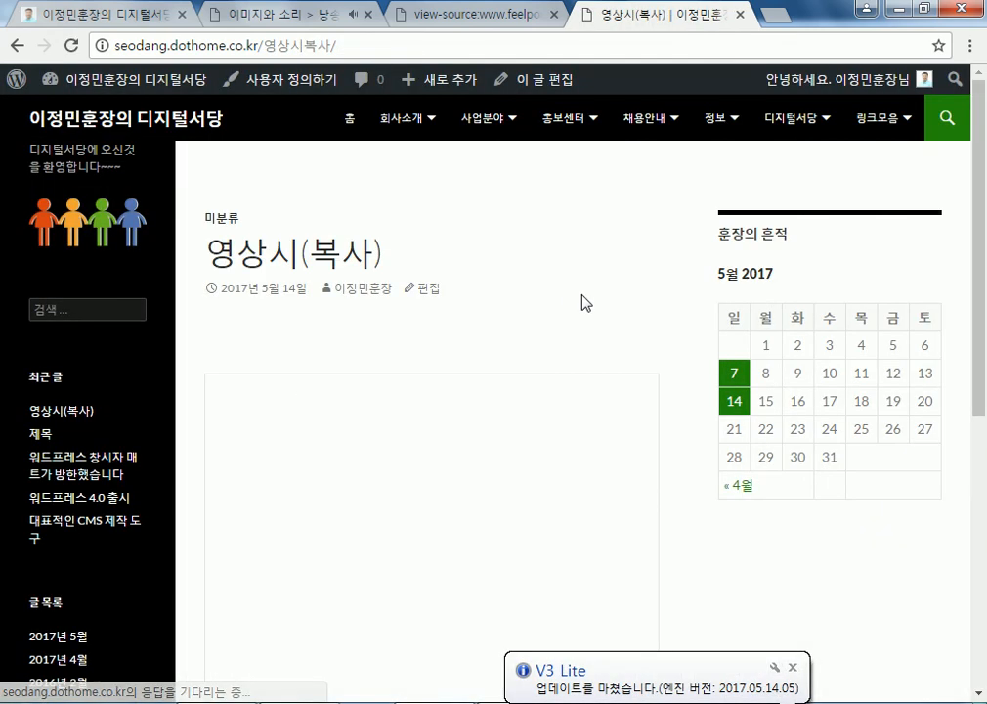
{"action": "scroll", "coordinate": [593, 313], "scroll_direction": "down", "scroll_amount": 4}
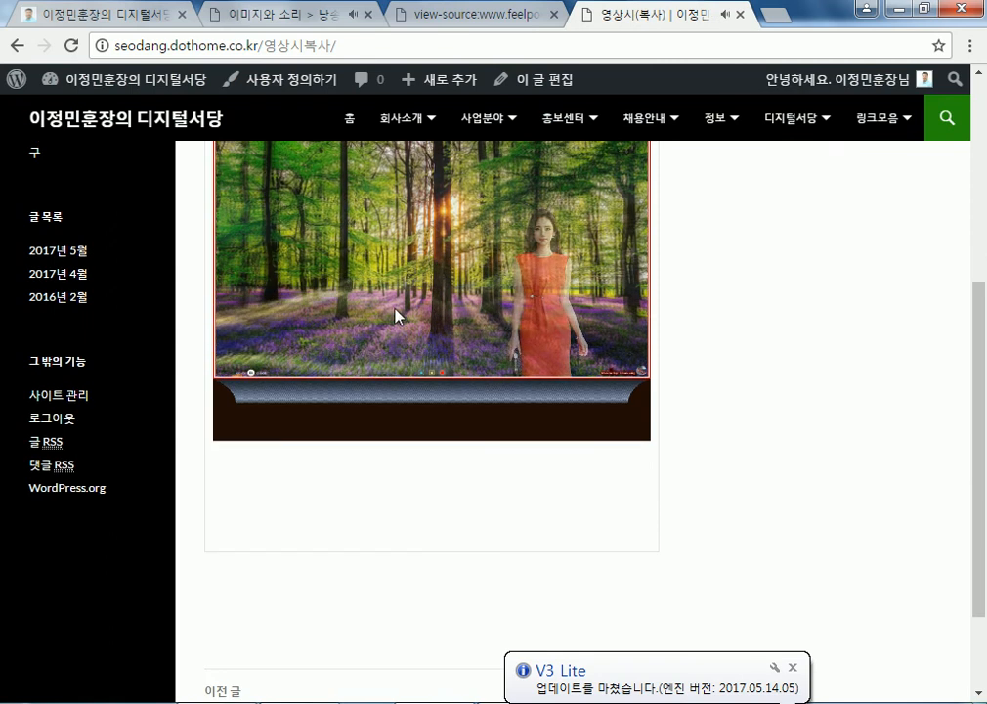
{"action": "scroll", "coordinate": [469, 352], "scroll_direction": "up", "scroll_amount": 1}
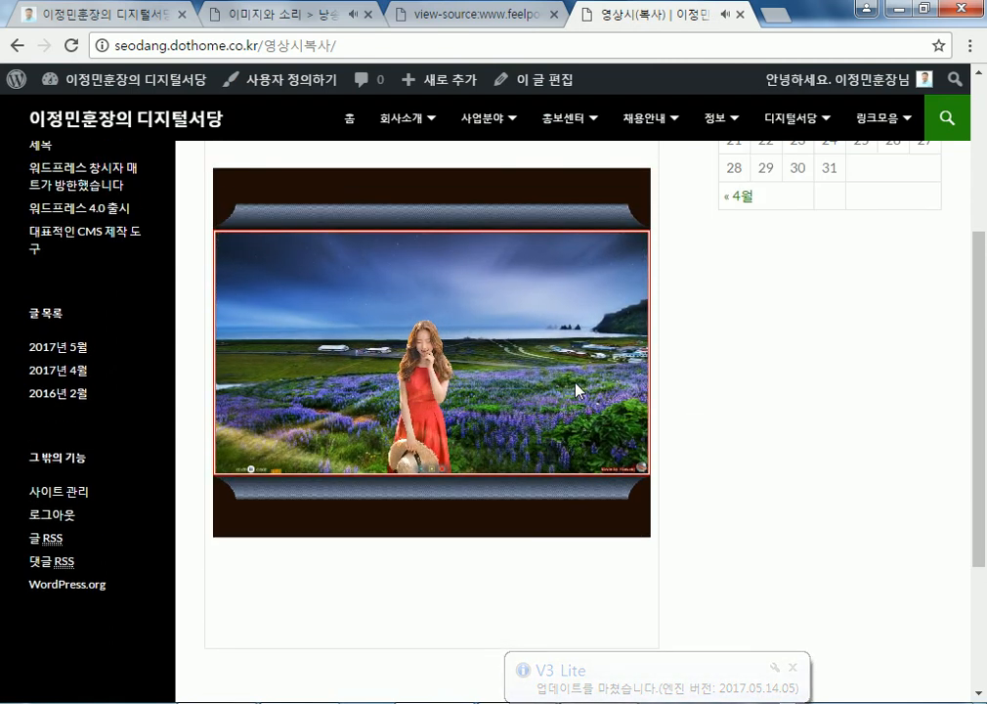
- Review the embed code and comment section in the 애인 page source, and close the source page
{"action": "left_click", "coordinate": [463, 22]}
{"action": "left_click", "coordinate": [202, 248]}
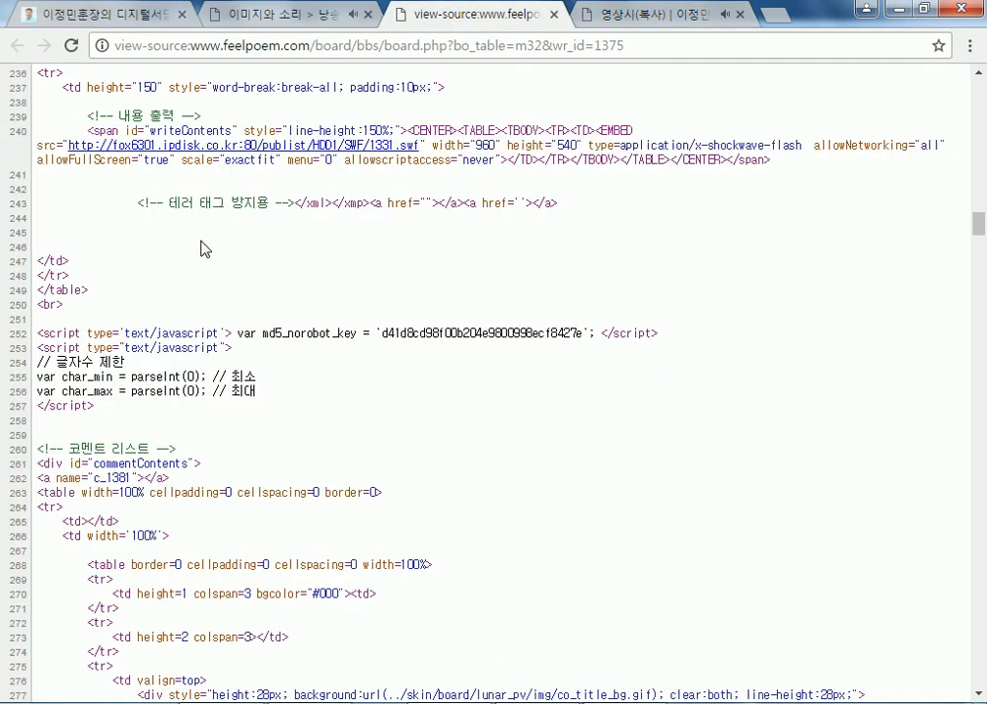
{"action": "scroll", "coordinate": [294, 256], "scroll_direction": "up", "scroll_amount": 1}
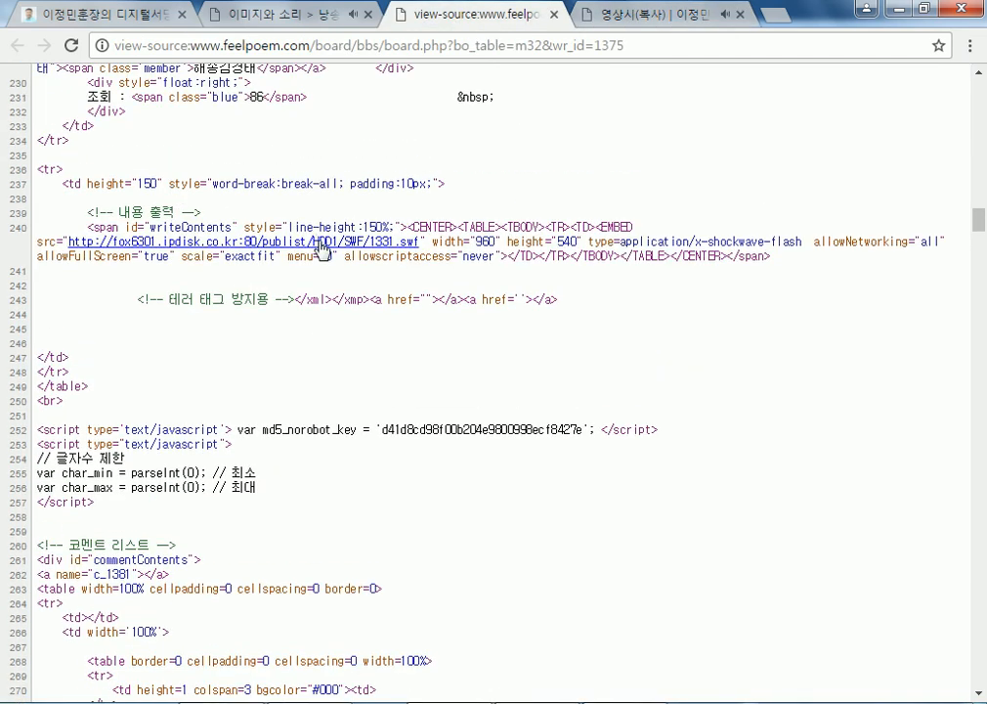
{"action": "scroll", "coordinate": [318, 299], "scroll_direction": "down", "scroll_amount": 4}
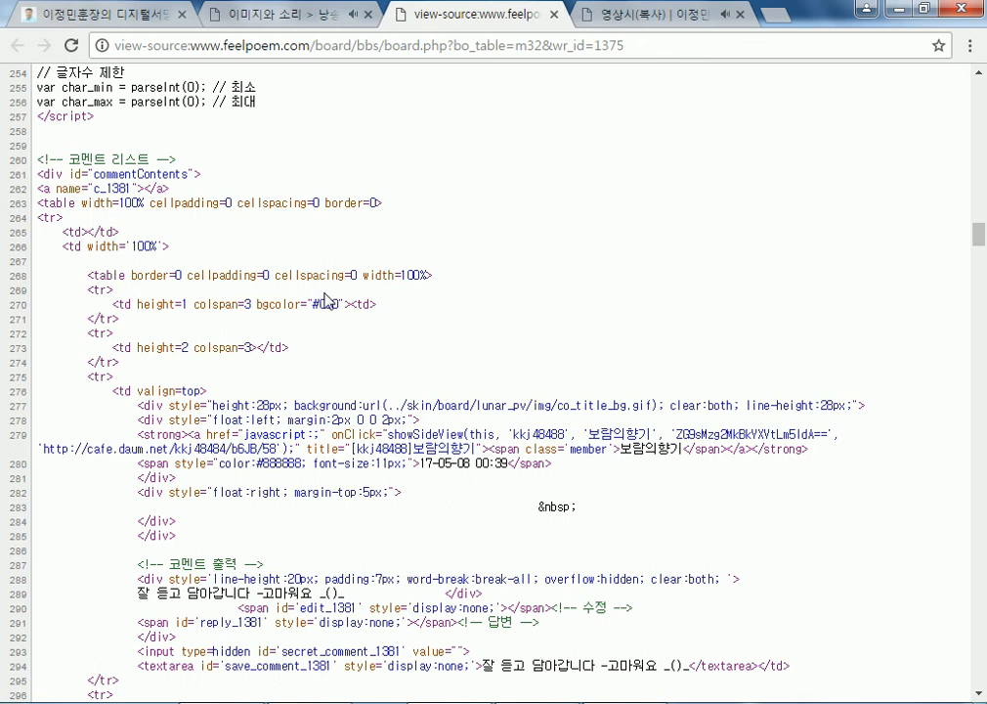
{"action": "left_click", "coordinate": [554, 16]}
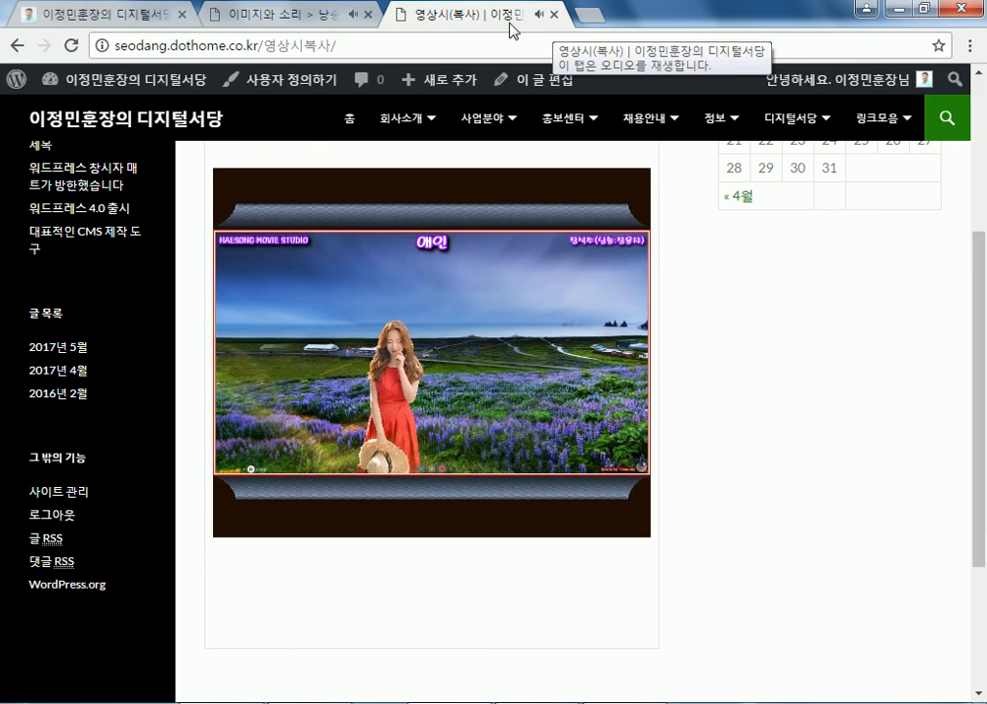
- Return to the poem recitation board and open the 아니다 post, followed by the 새로 맞이할 봄 post, from its list
{"action": "left_click", "coordinate": [275, 16]}
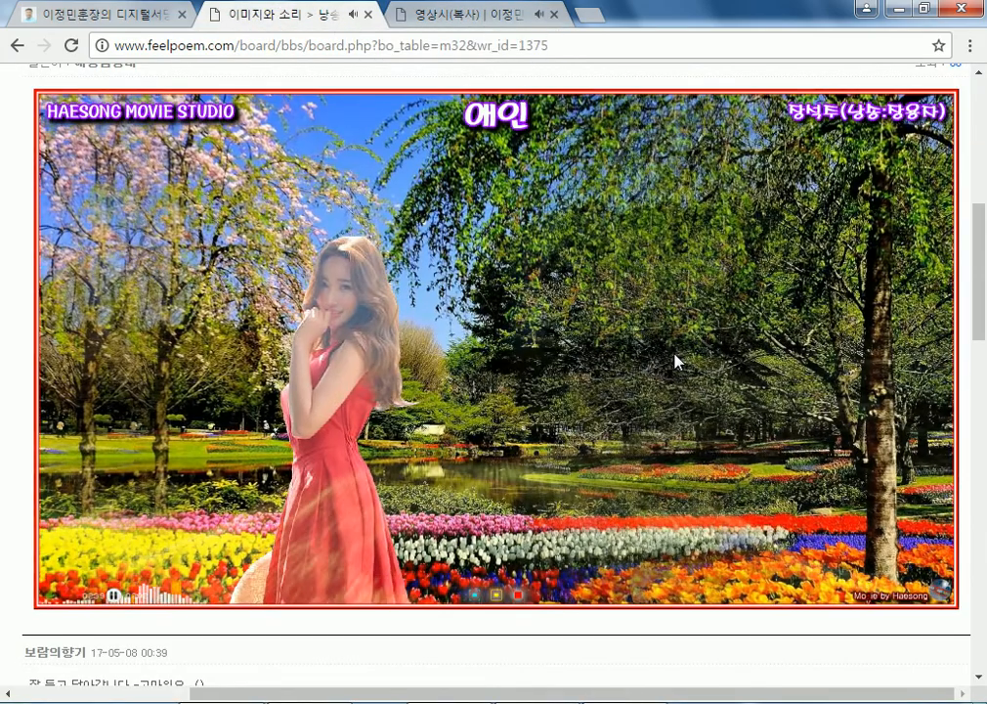
{"action": "scroll", "coordinate": [625, 442], "scroll_direction": "down", "scroll_amount": 4}
{"action": "scroll", "coordinate": [315, 489], "scroll_direction": "down", "scroll_amount": 4}
{"action": "left_click", "coordinate": [303, 381]}
{"action": "scroll", "coordinate": [460, 412], "scroll_direction": "down", "scroll_amount": 4}
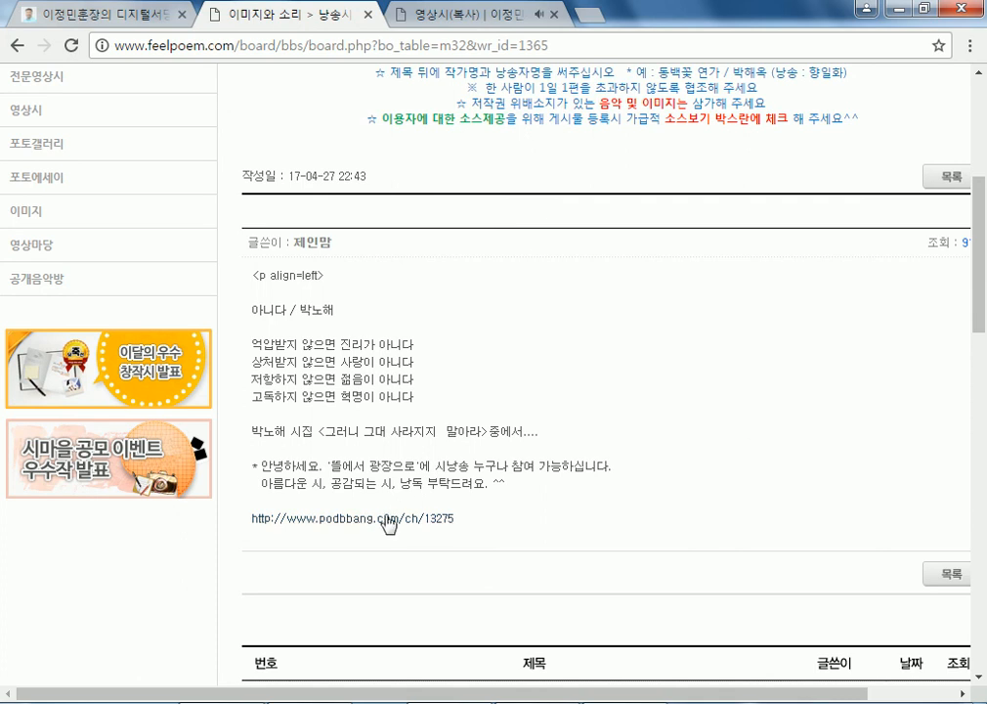
{"action": "scroll", "coordinate": [385, 489], "scroll_direction": "down", "scroll_amount": 6}
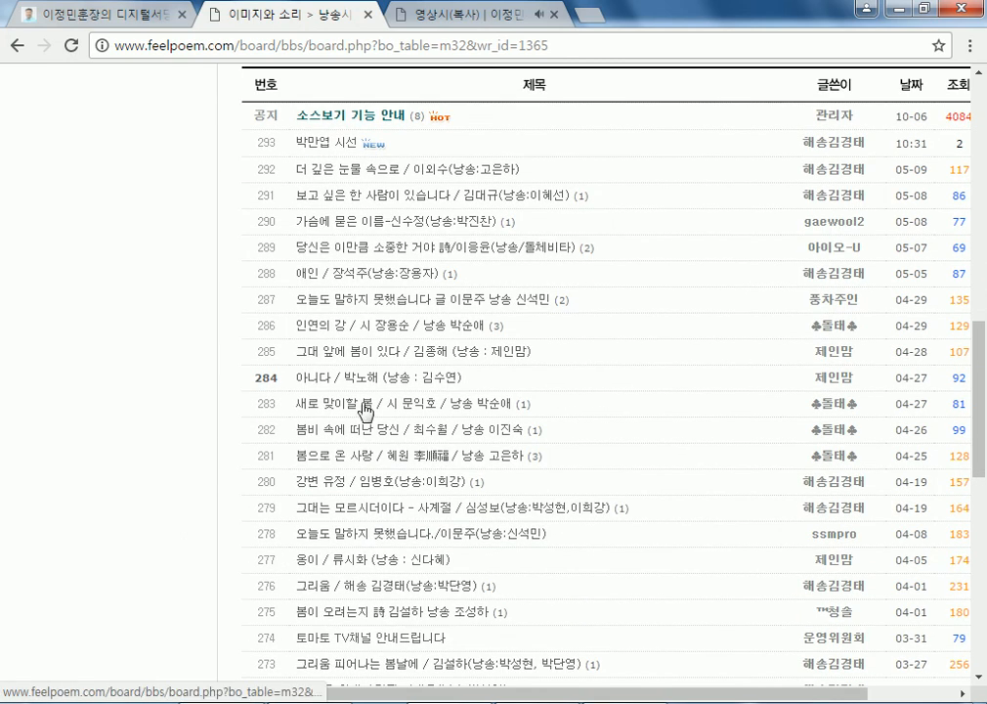
{"action": "left_click", "coordinate": [363, 405]}
{"action": "scroll", "coordinate": [417, 440], "scroll_direction": "down", "scroll_amount": 7}
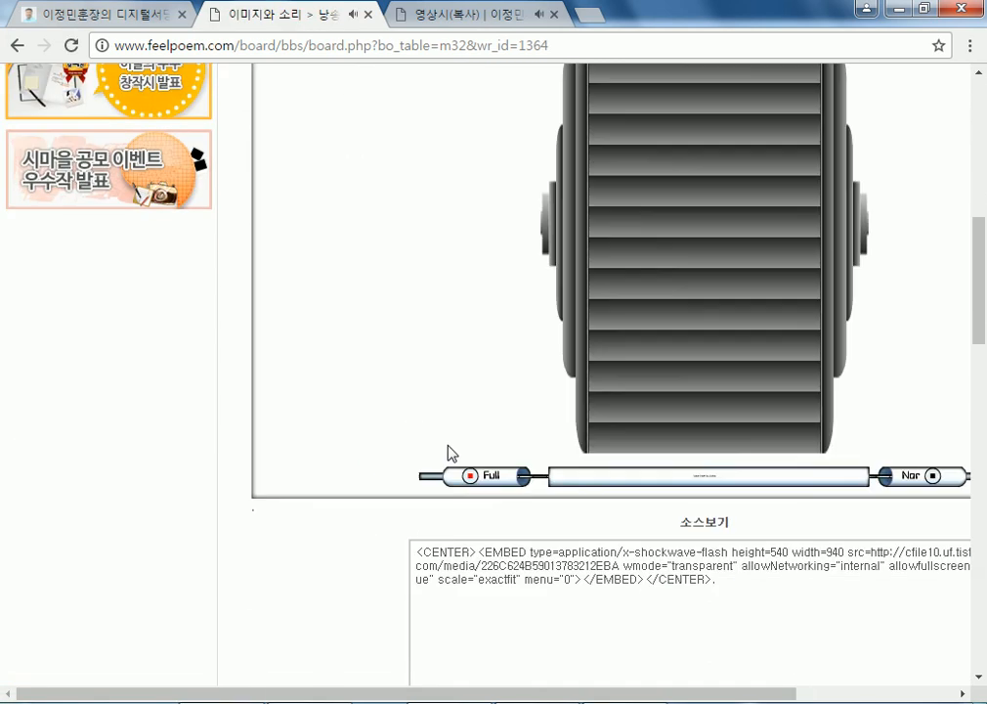
- Select the whole embed code in the 소스보기 box of the 새로 맞이할 봄 post and look over its video
{"action": "scroll", "coordinate": [765, 476], "scroll_direction": "down", "scroll_amount": 2}
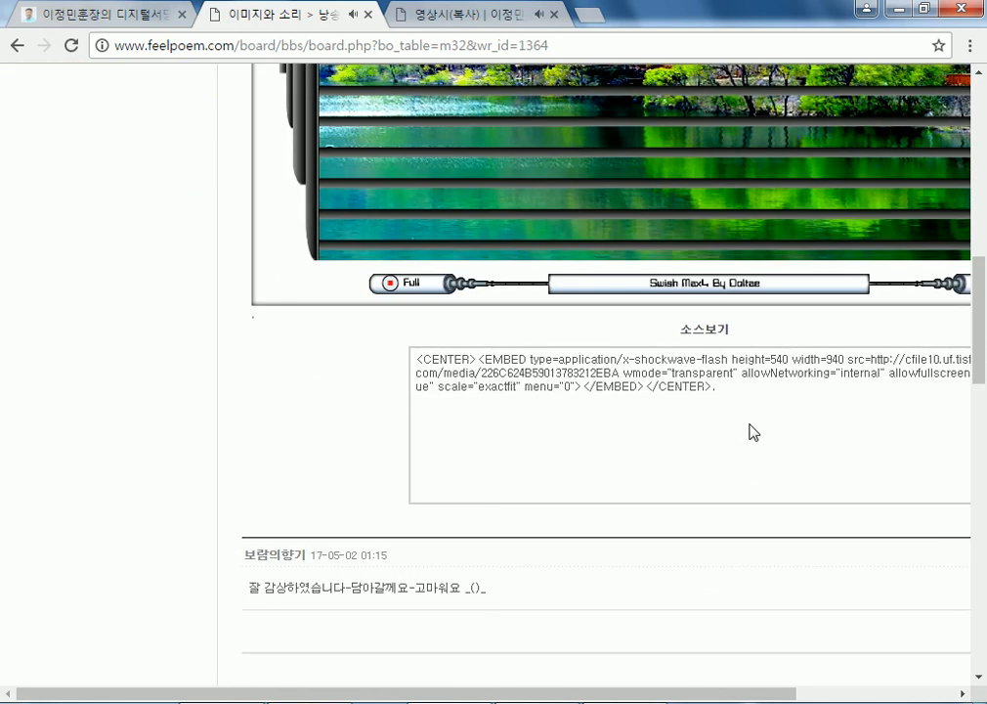
{"action": "left_click_drag", "start_coordinate": [721, 388], "coordinate": [509, 370]}
{"action": "left_click", "coordinate": [709, 389]}
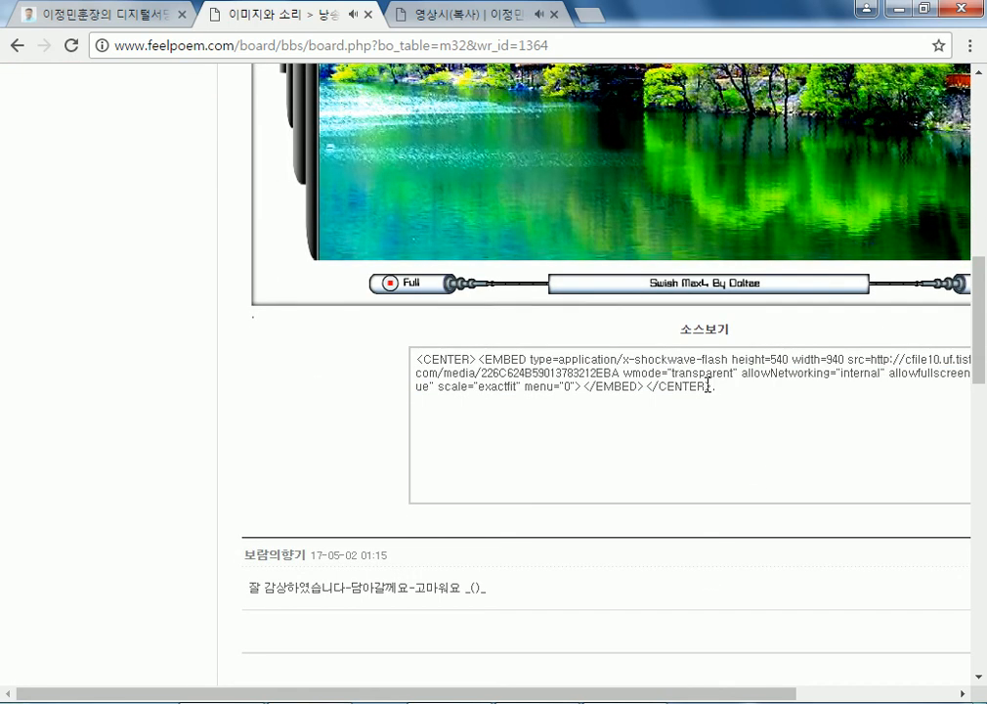
{"action": "left_click_drag", "start_coordinate": [708, 389], "coordinate": [385, 346]}
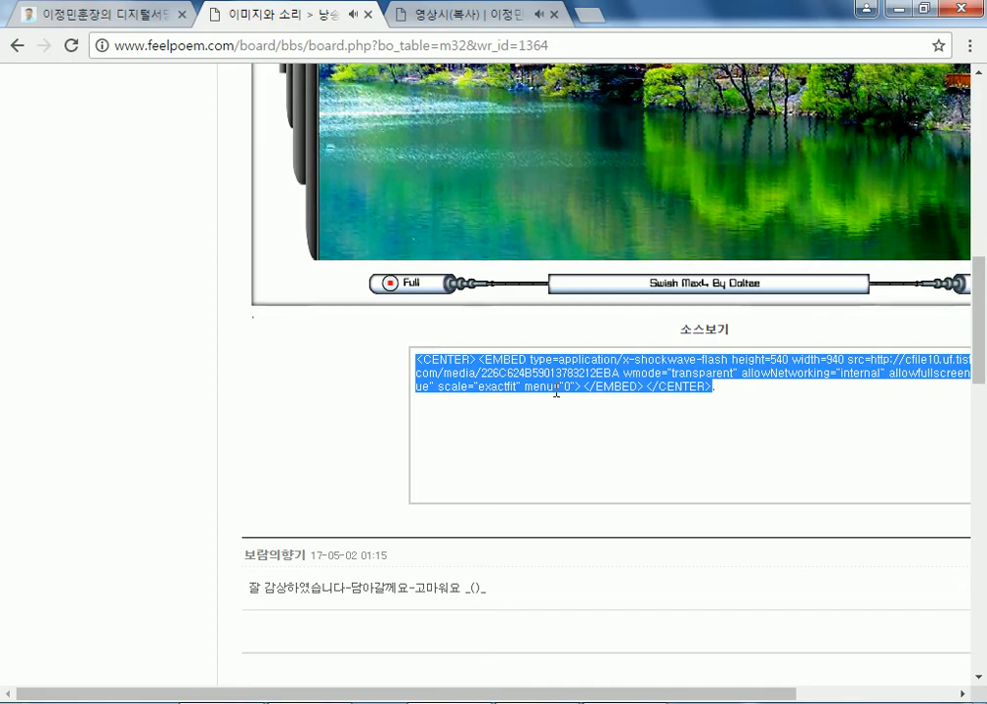
{"action": "scroll", "coordinate": [556, 391], "scroll_direction": "up", "scroll_amount": 4}
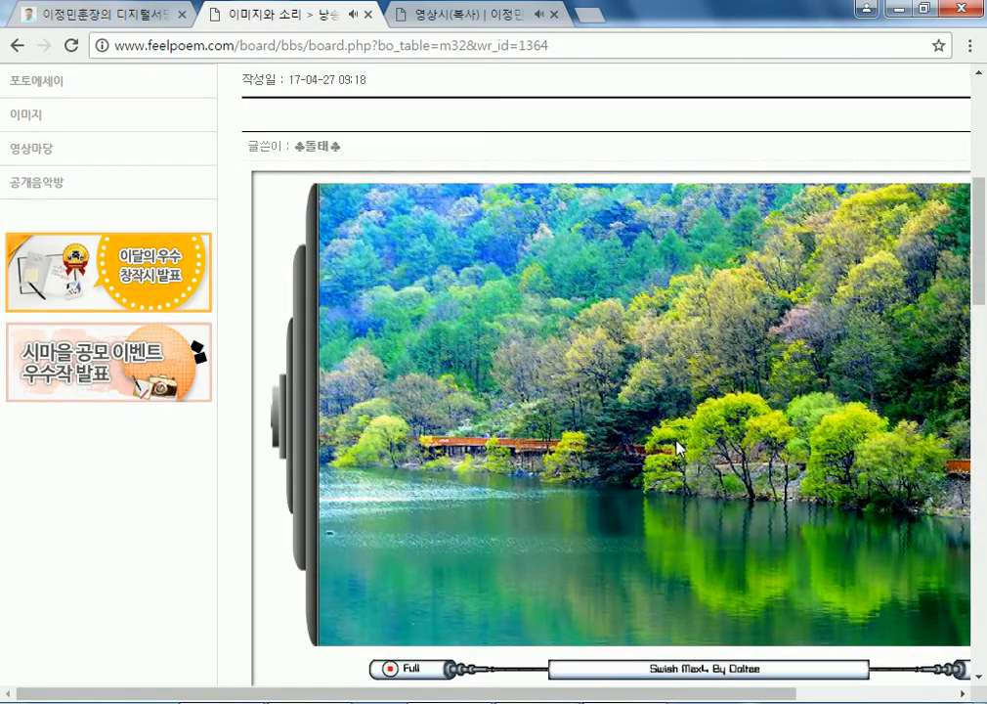
- Return to the published 영상시(복사) post, open it for editing and move it to the trash
{"action": "left_click", "coordinate": [503, 15]}
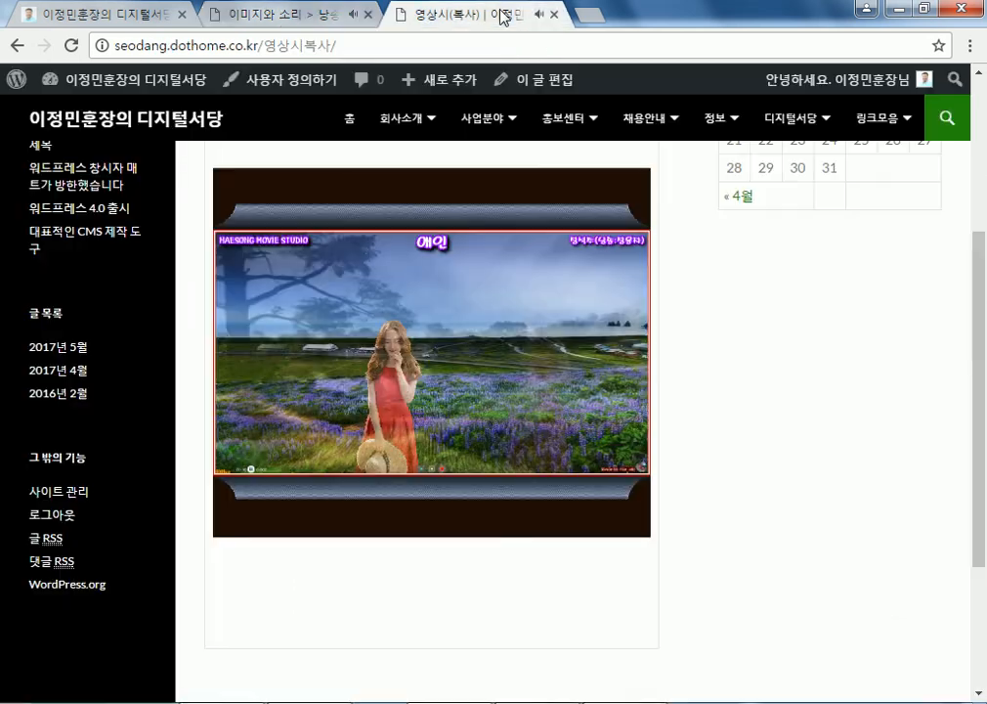
{"action": "mouse_move", "coordinate": [565, 142]}
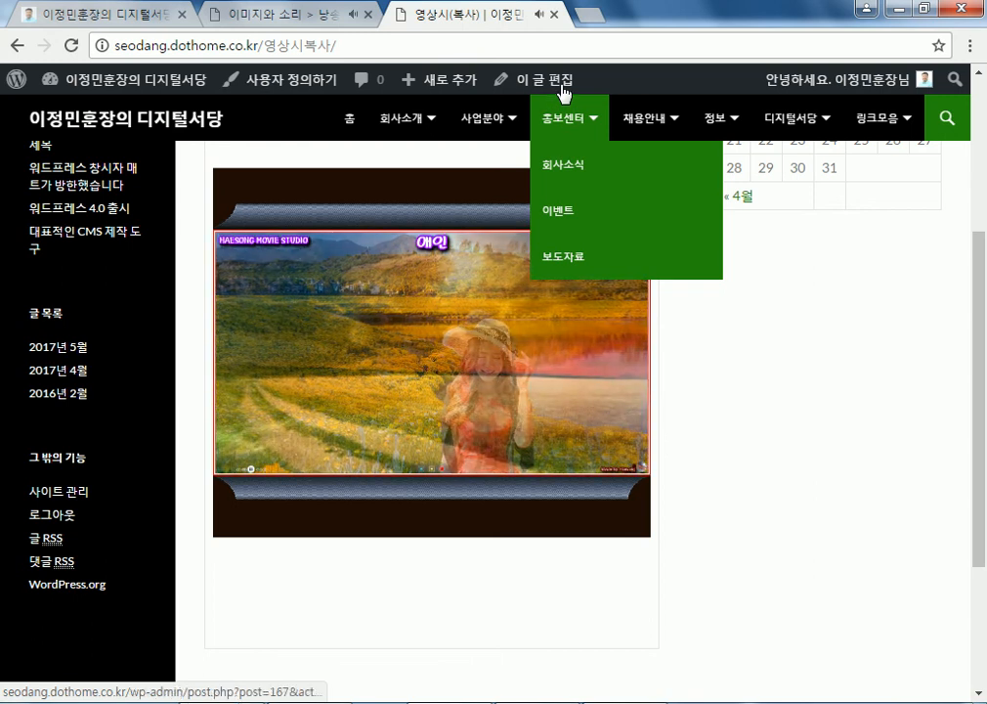
{"action": "scroll", "coordinate": [517, 330], "scroll_direction": "up", "scroll_amount": 3}
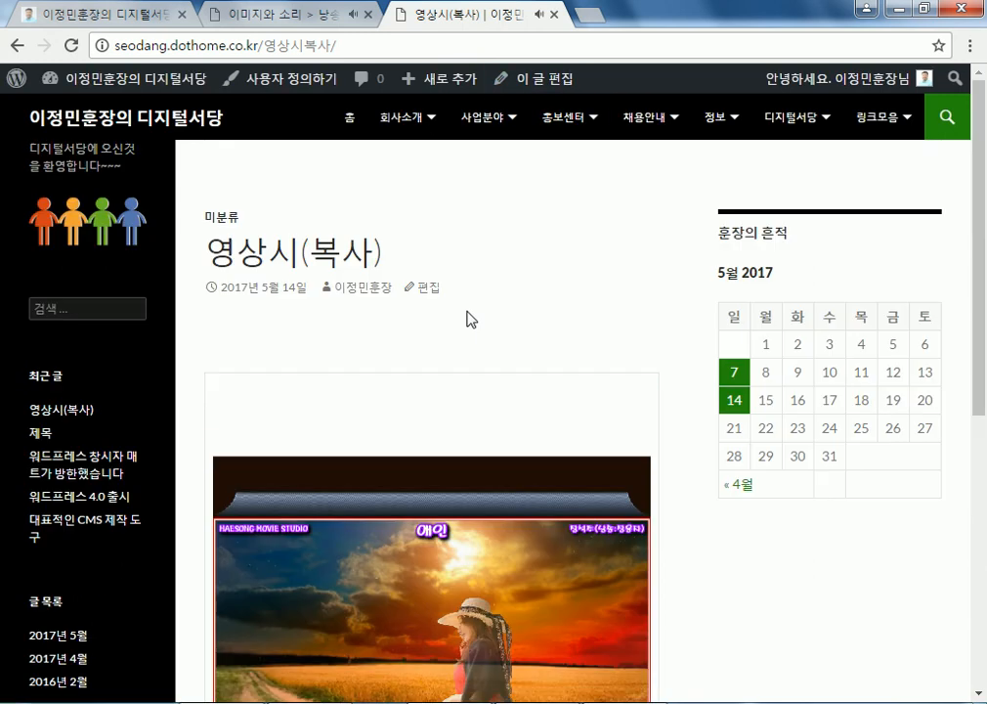
{"action": "left_click", "coordinate": [425, 287]}
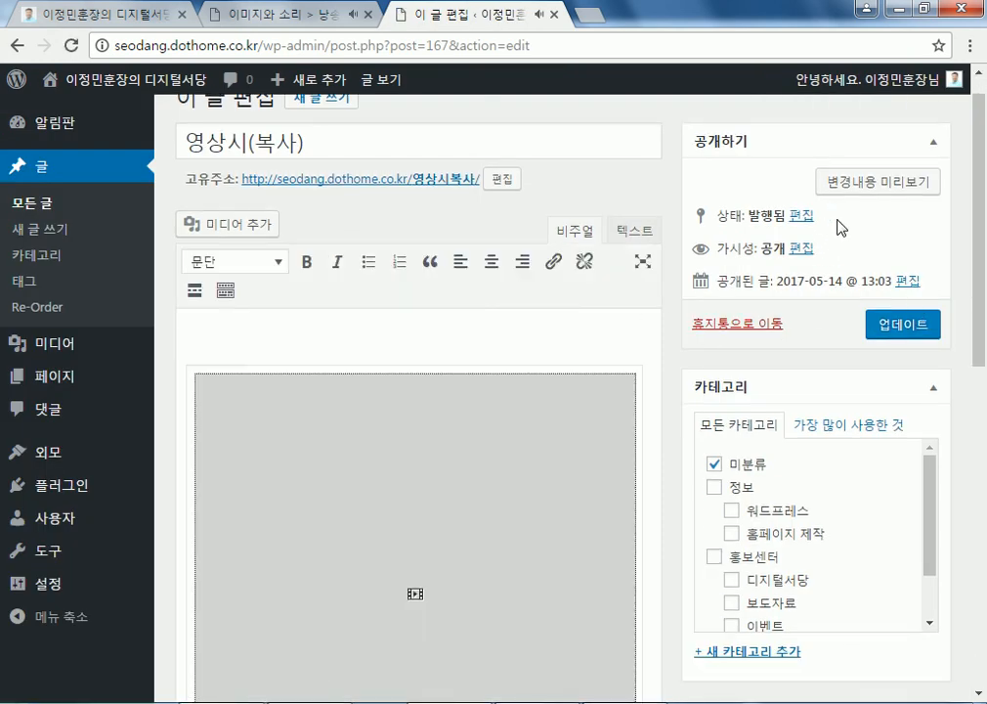
{"action": "left_click", "coordinate": [767, 332]}
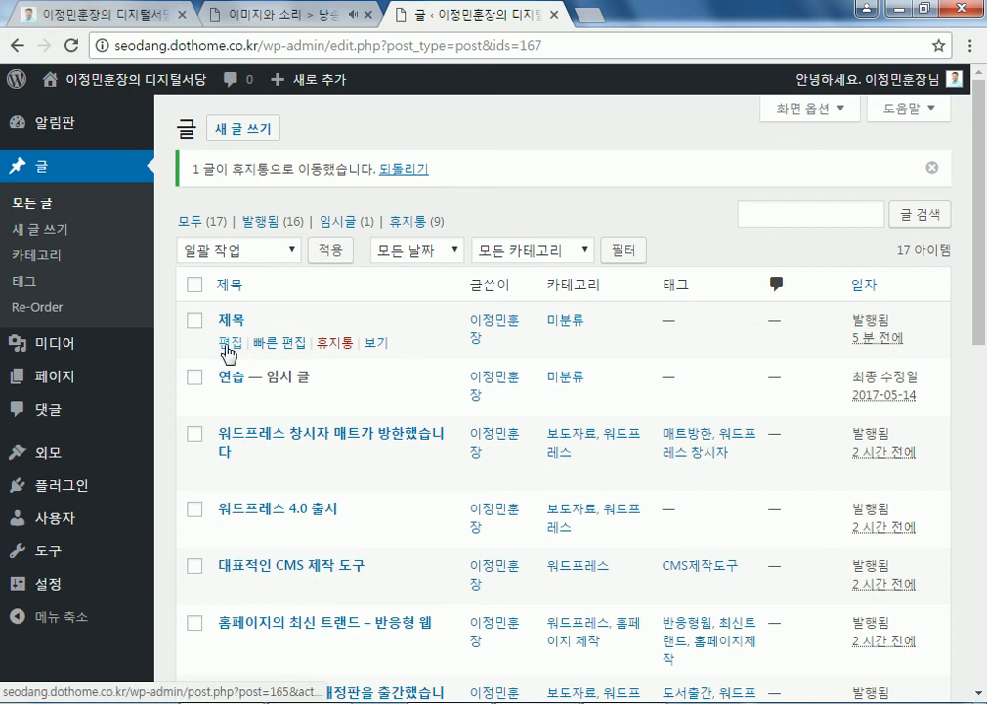
- Open the 제목 post and the 연습 draft for editing in turn, moving each to the trash
{"action": "left_click", "coordinate": [227, 345]}
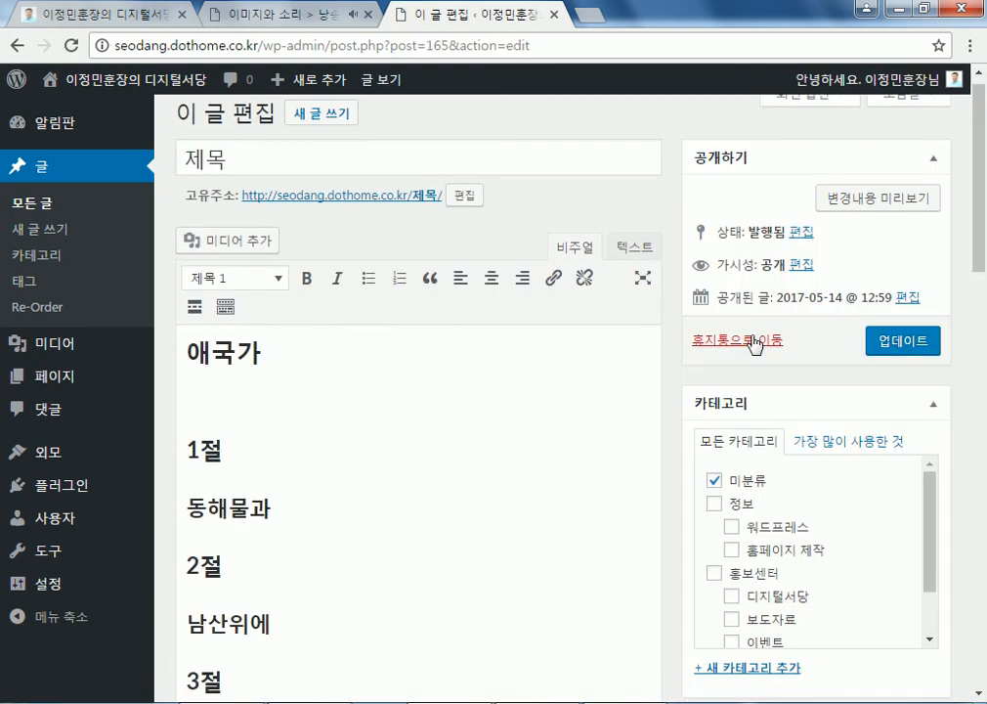
{"action": "left_click", "coordinate": [754, 342]}
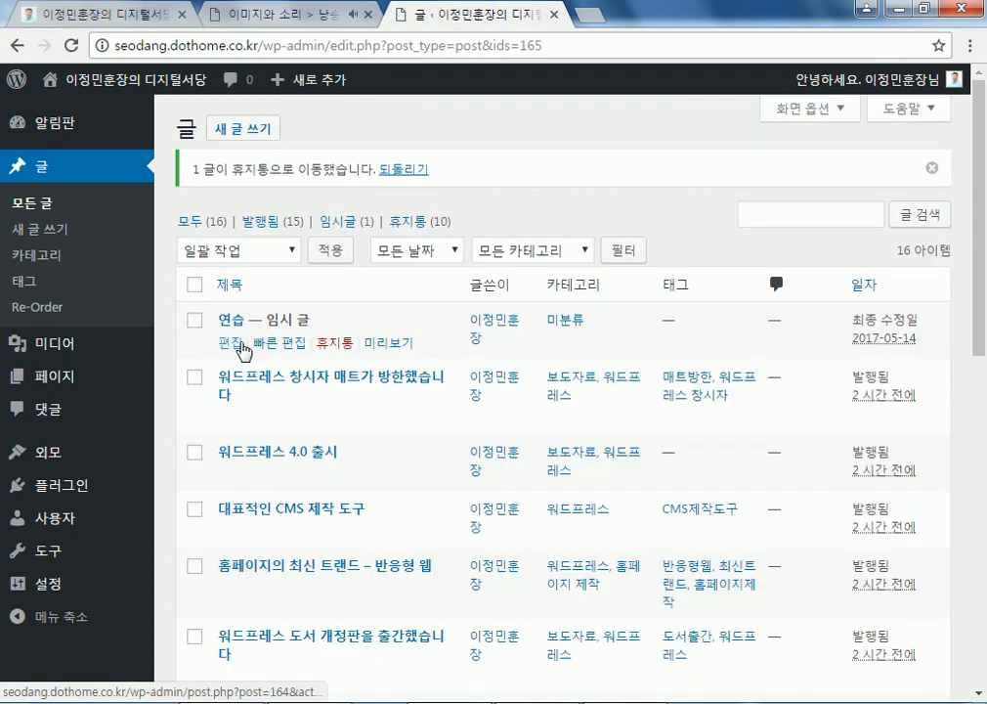
{"action": "left_click", "coordinate": [236, 346]}
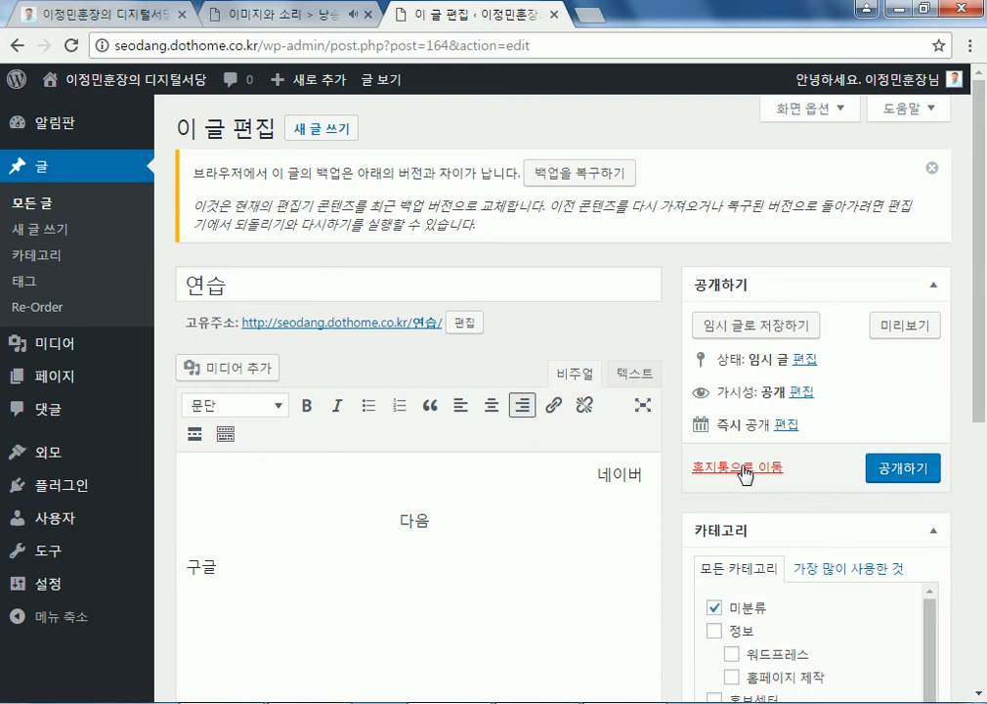
{"action": "left_click", "coordinate": [745, 469]}
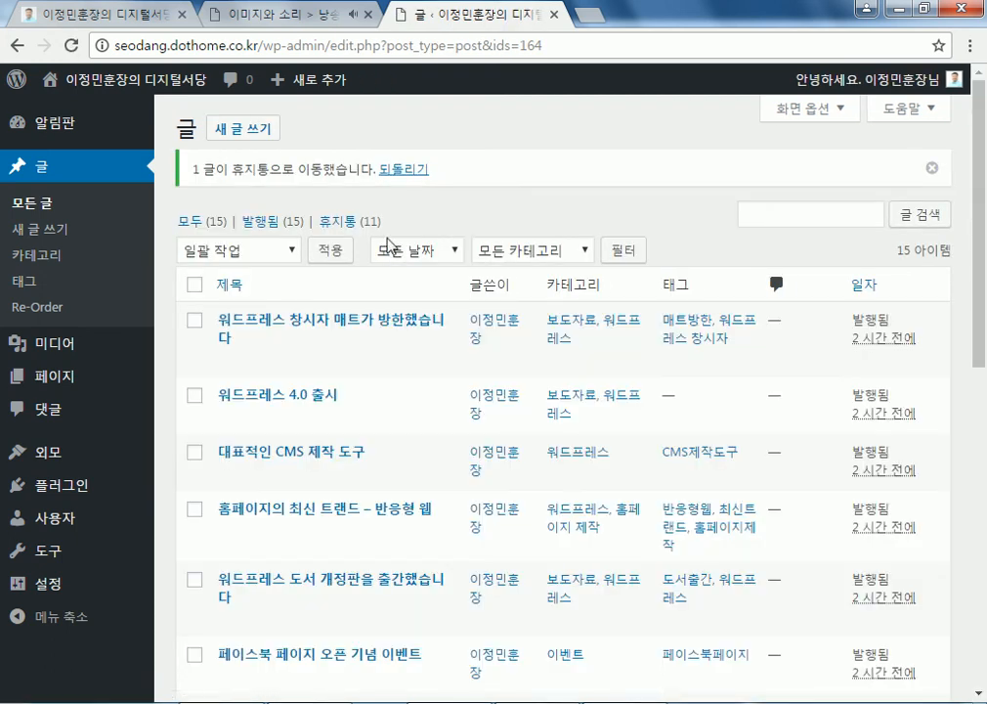
- Visit the WordPress site's home page and close the browser tab holding the poem board
{"action": "left_click", "coordinate": [83, 105]}
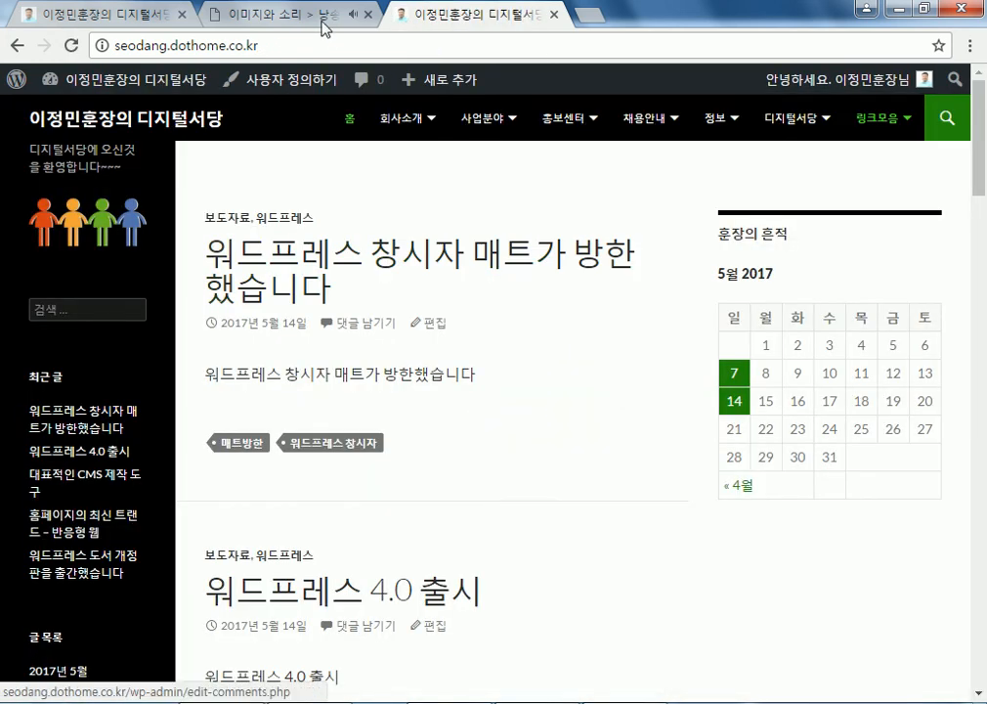
{"action": "left_click", "coordinate": [342, 14]}
{"action": "left_click", "coordinate": [368, 13]}
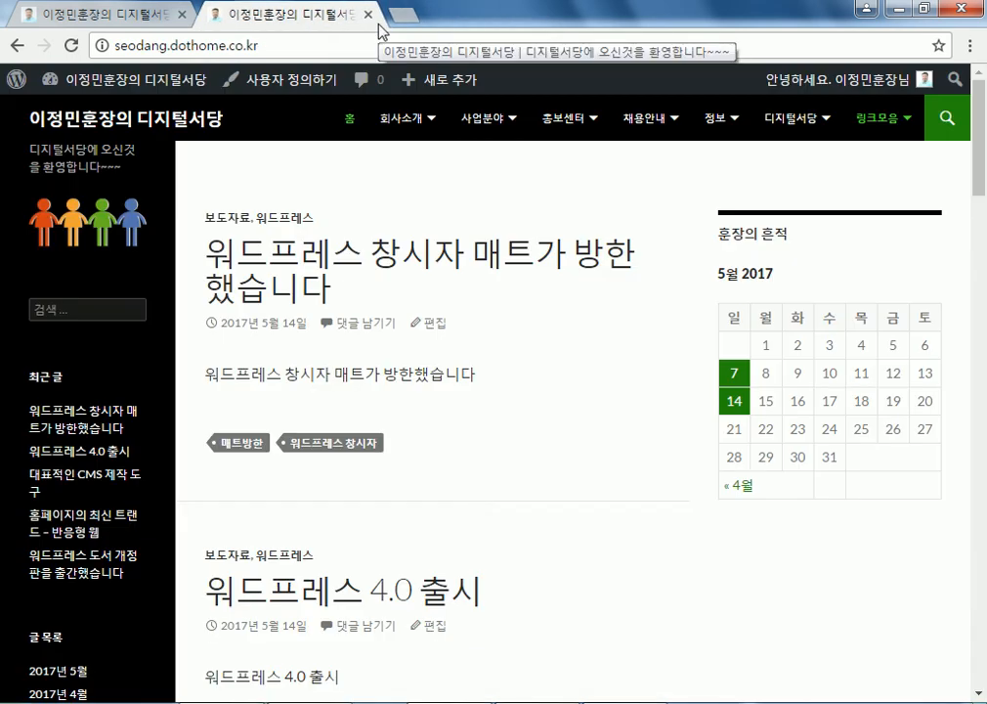